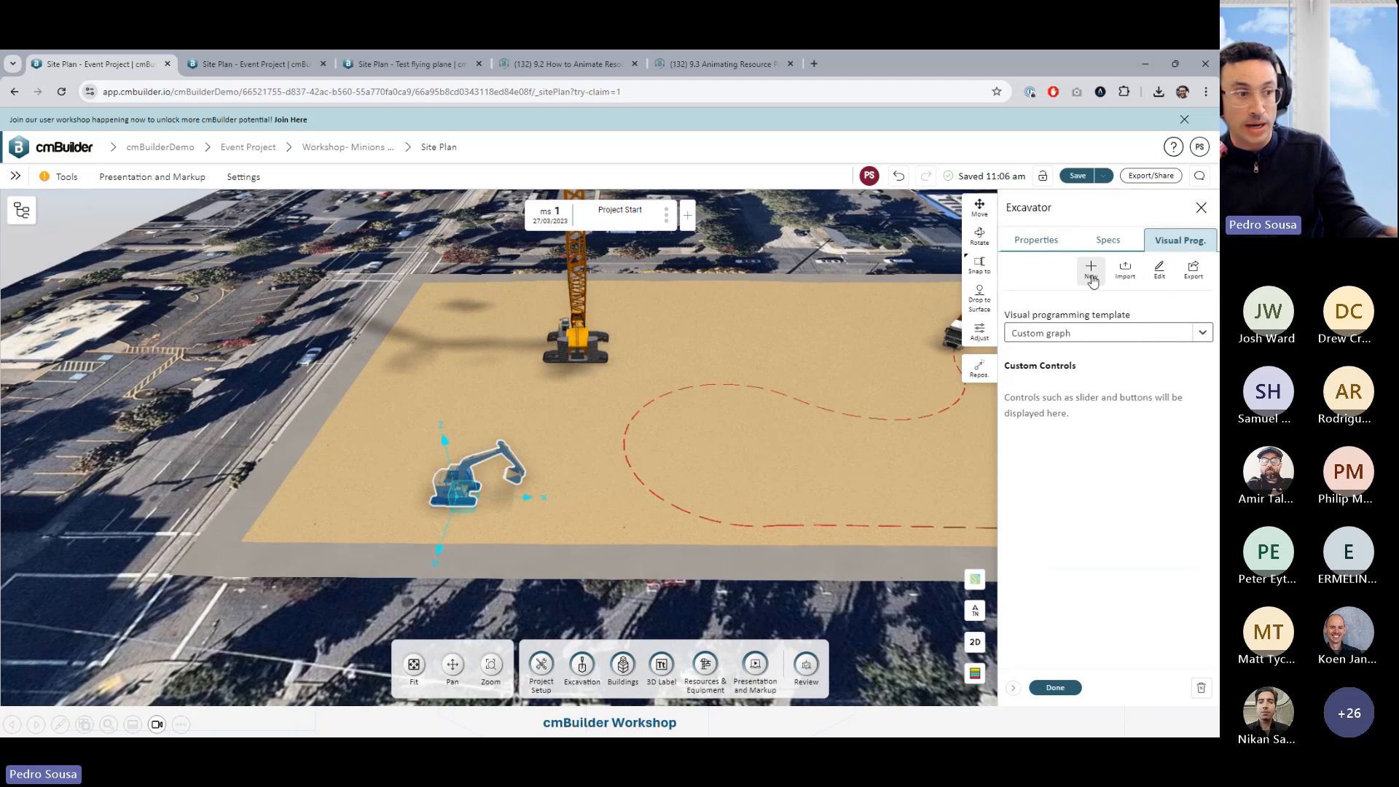
Open the selected excavator's custom visual programming graph for viewing, close it and finish editing the excavator
left_click(1160, 271)
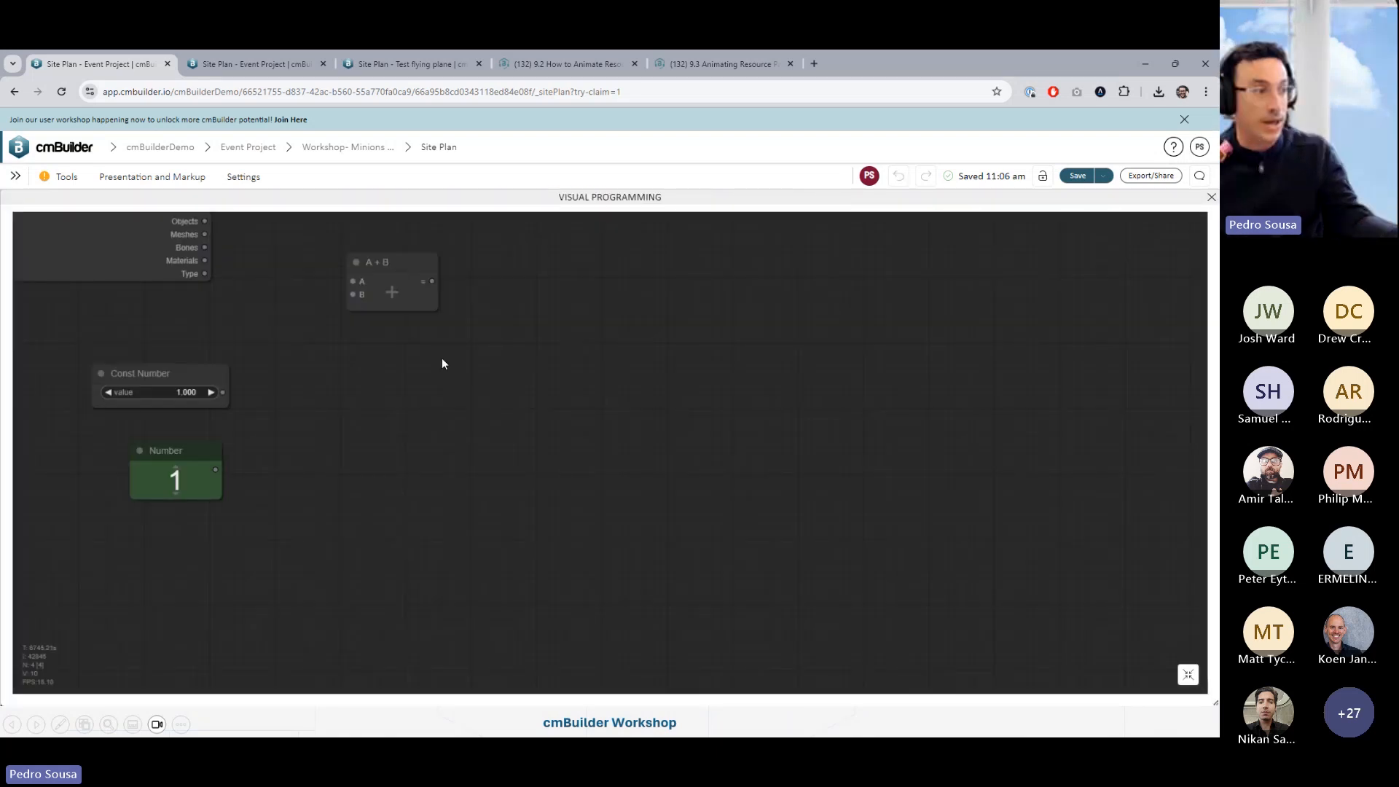
left_click(1210, 199)
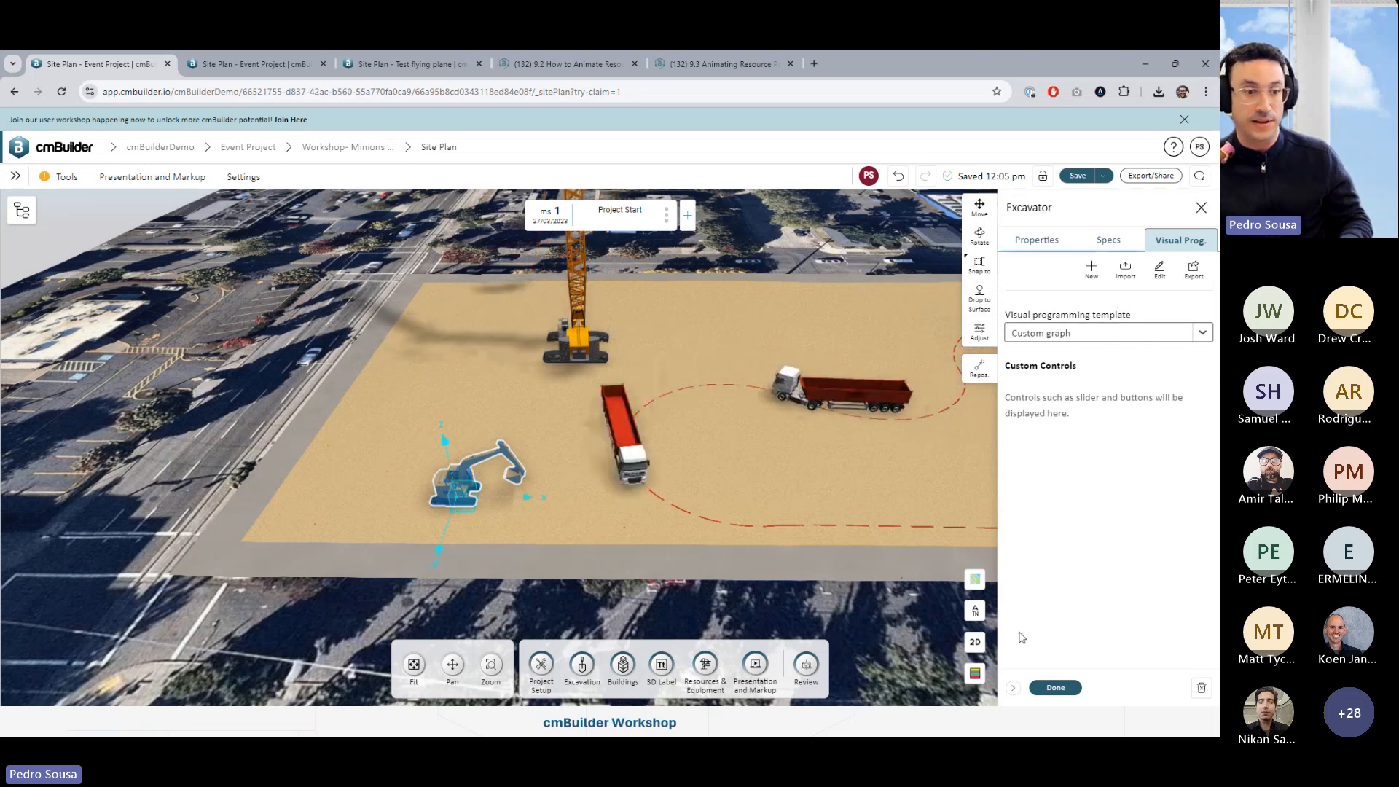
left_click(1056, 687)
Add a CAT 305 CR Mini Excavator from the Heavy Machinery resources as a point on the ground beside the crawler crane
left_click(714, 676)
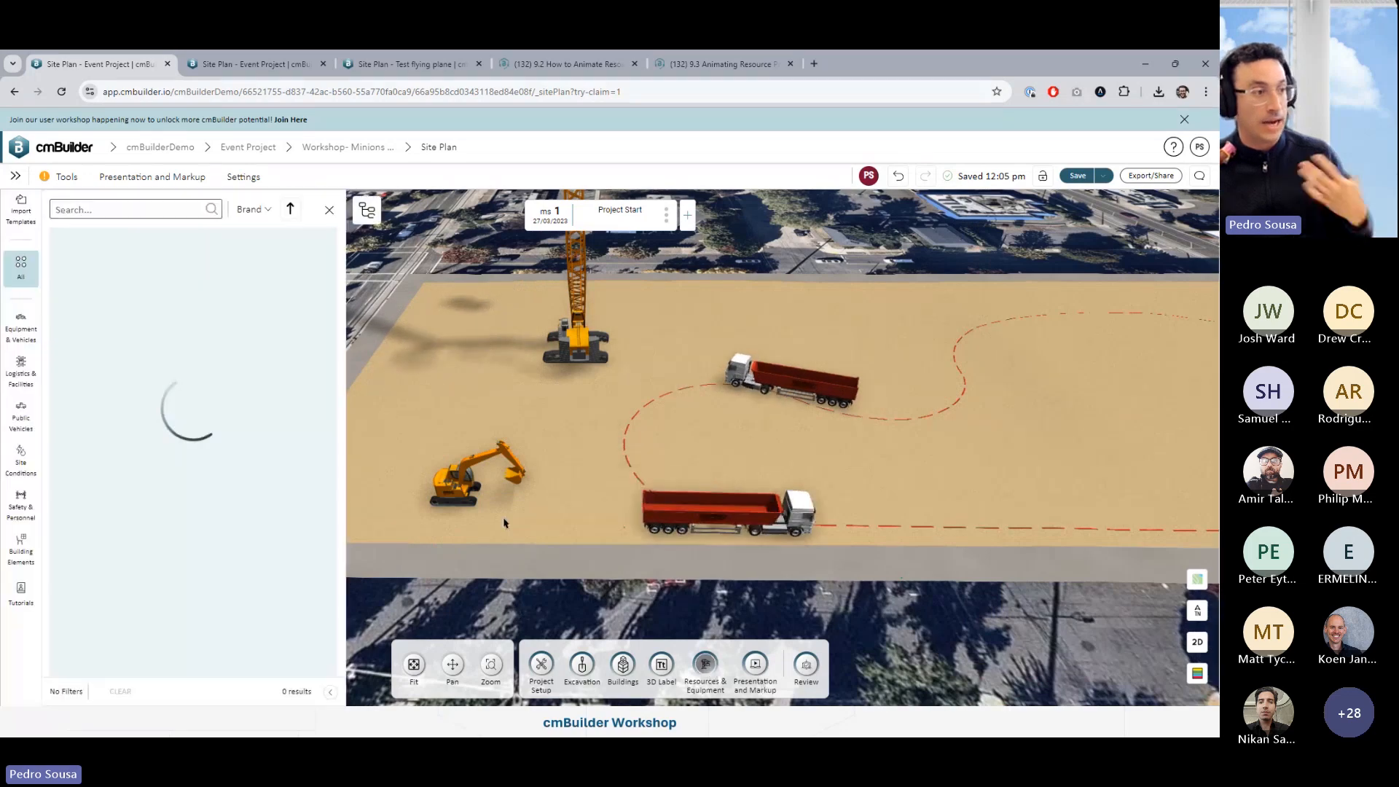
left_click(21, 328)
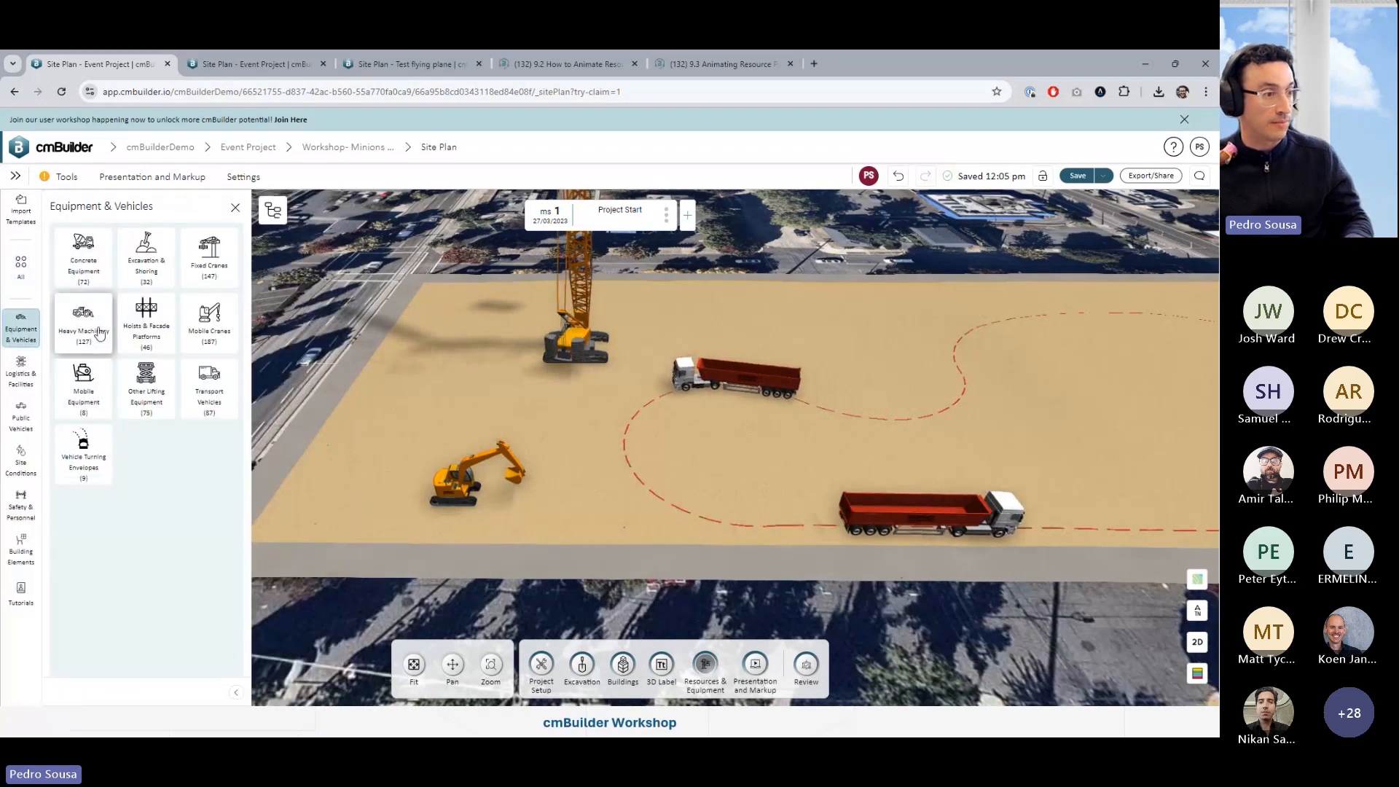
left_click(67, 331)
scroll(176, 536, "down", 4)
scroll(175, 535, "down", 3)
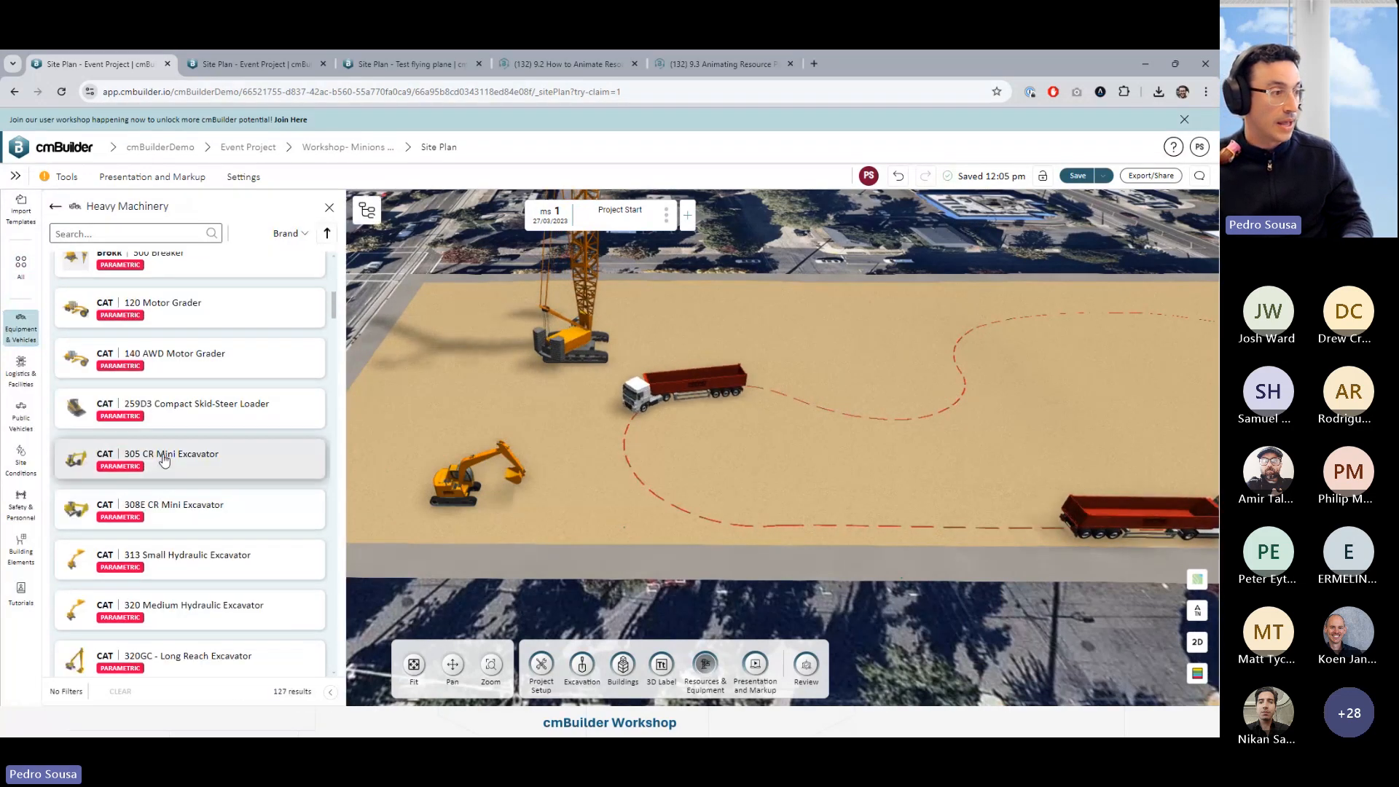
left_click(175, 455)
left_click_drag(725, 607, 699, 470)
left_click_drag(408, 328, 643, 525)
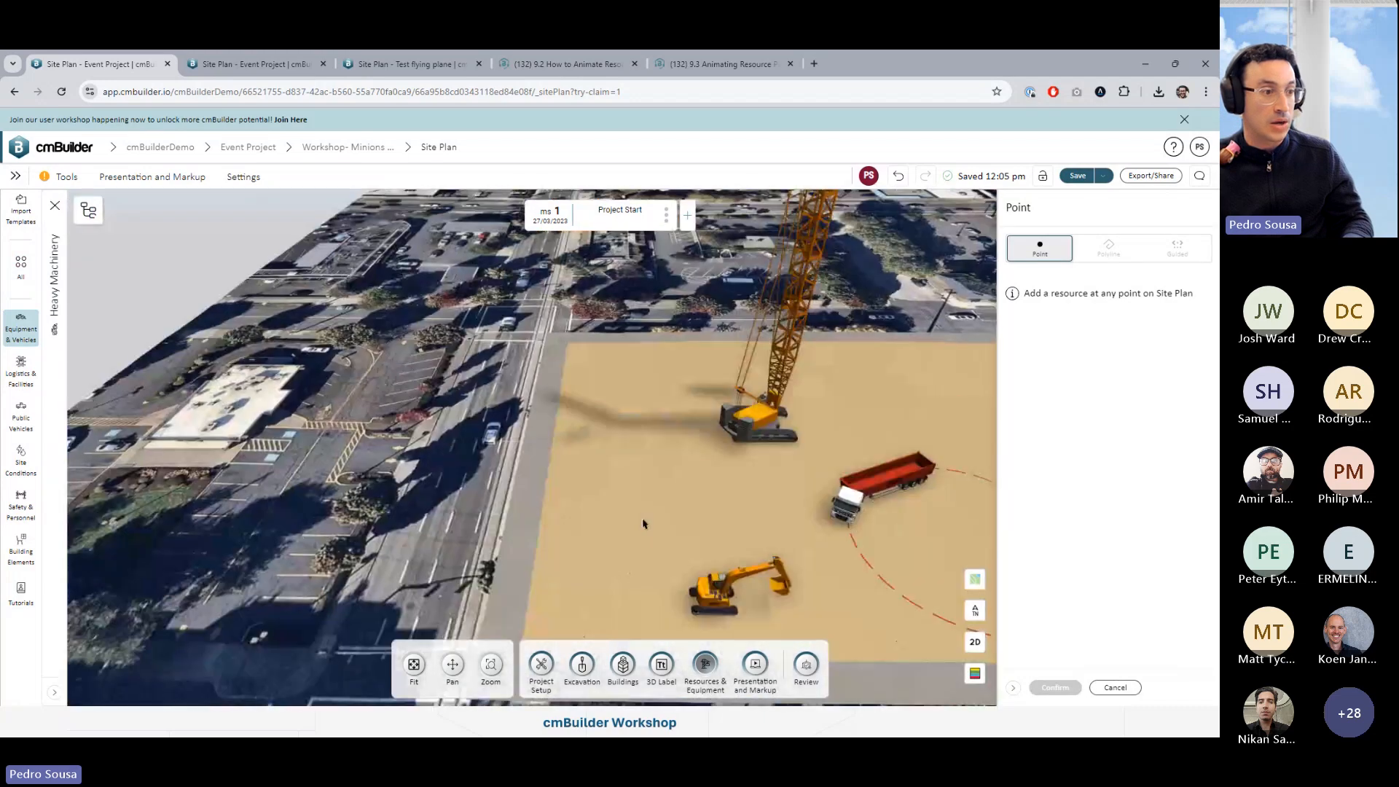
scroll(656, 501, "up", 3)
left_click(609, 583)
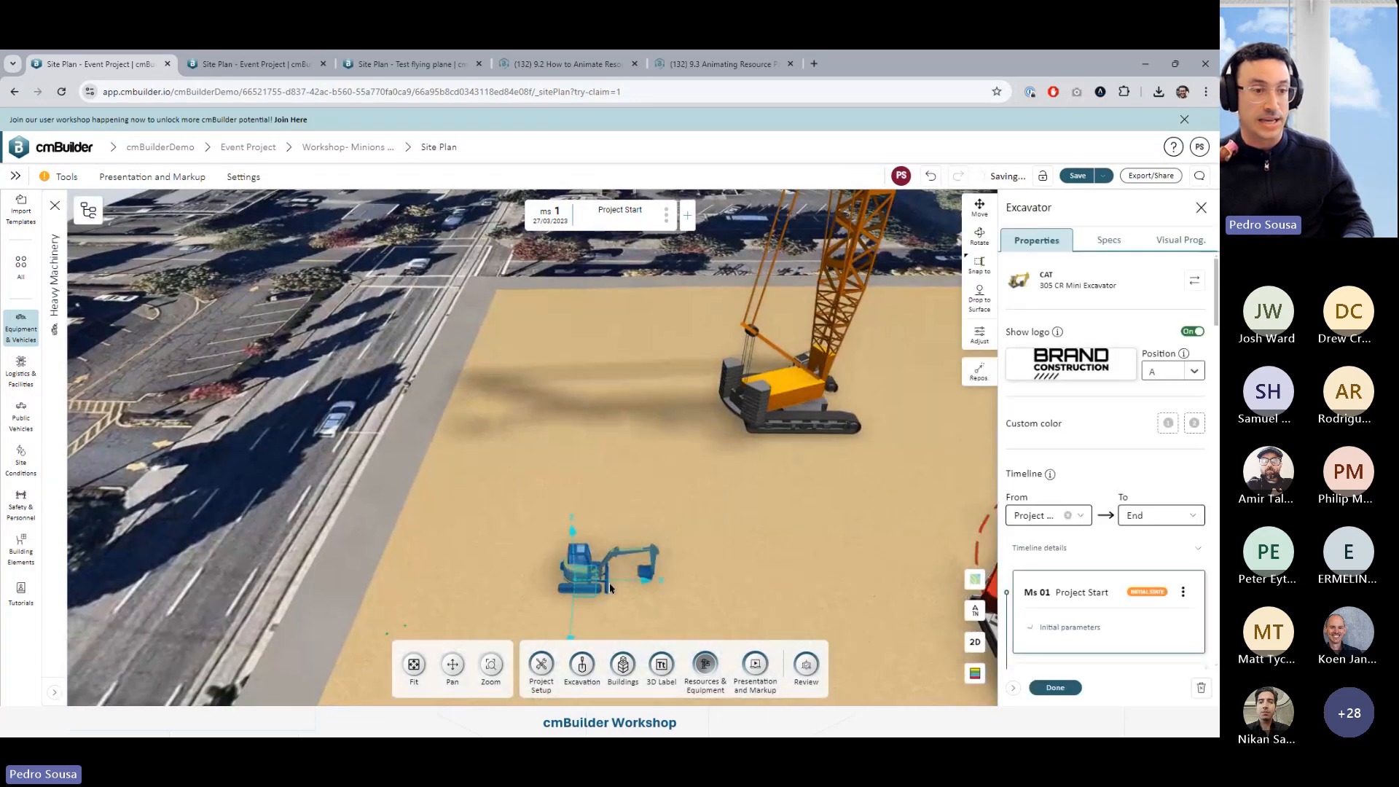
Check the visual programming options and available templates for the mini excavator, leaving its template at None, and finish editing it
left_click(1181, 241)
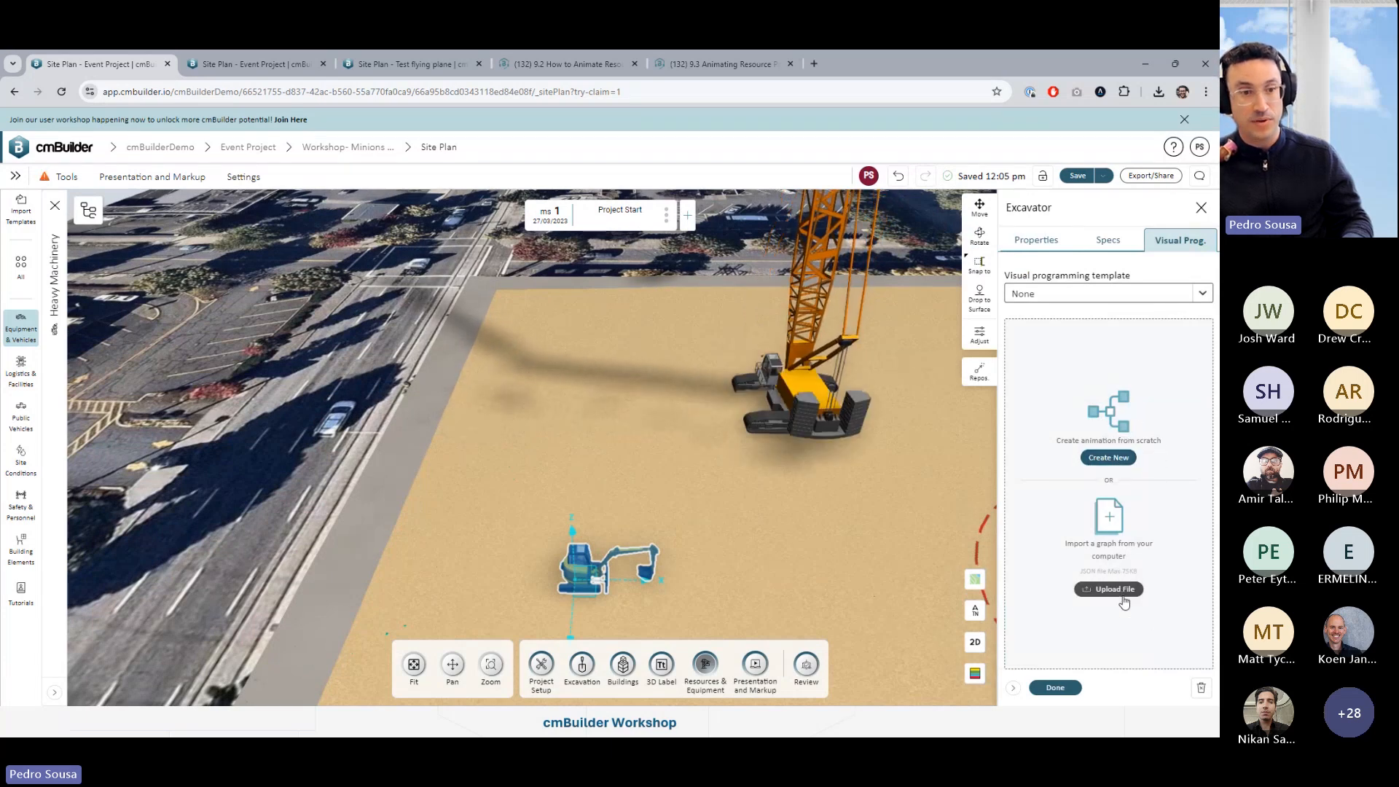
left_click(1079, 293)
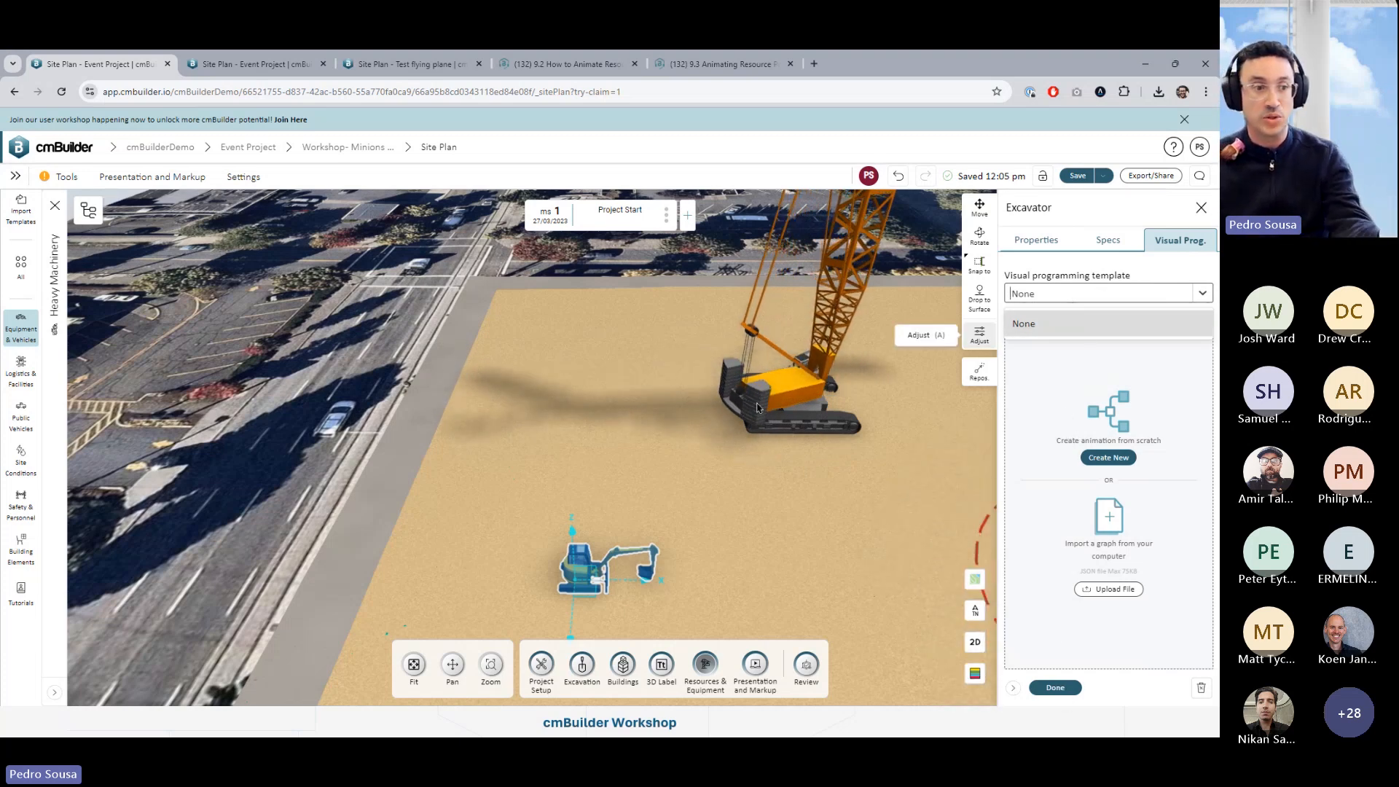
right_click_drag(740, 466, 571, 440)
scroll(792, 412, "down", 5)
right_click_drag(793, 412, 747, 408)
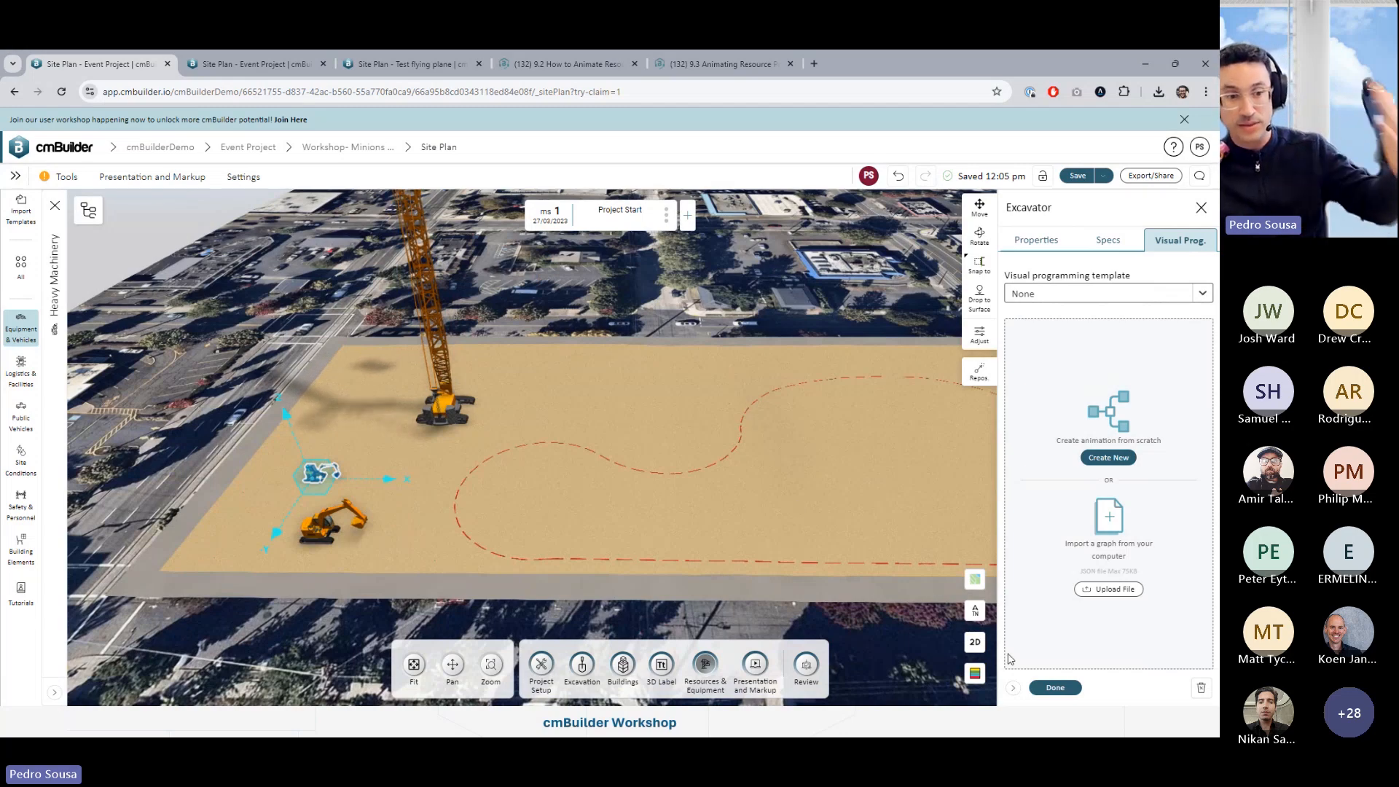
left_click(1058, 689)
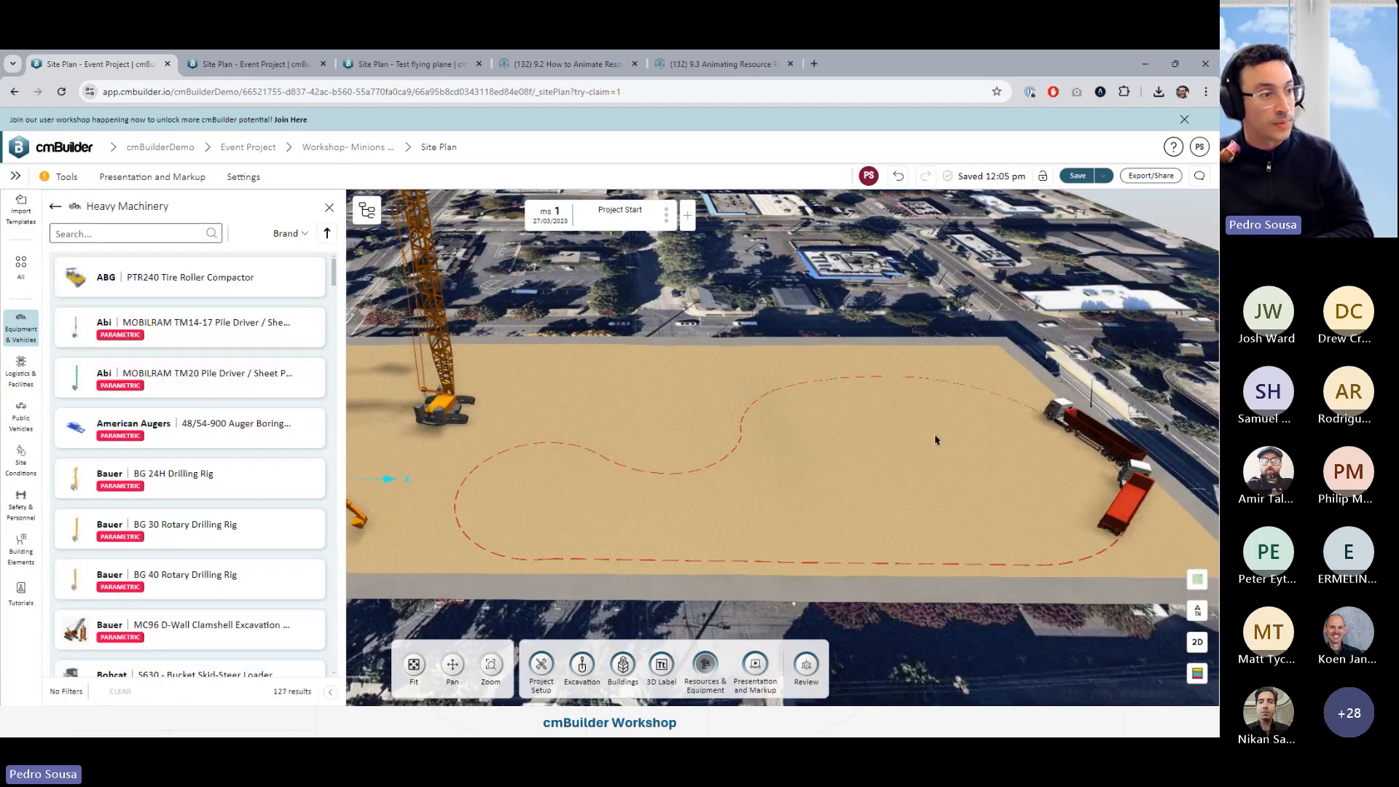
left_click_drag(800, 371, 887, 378)
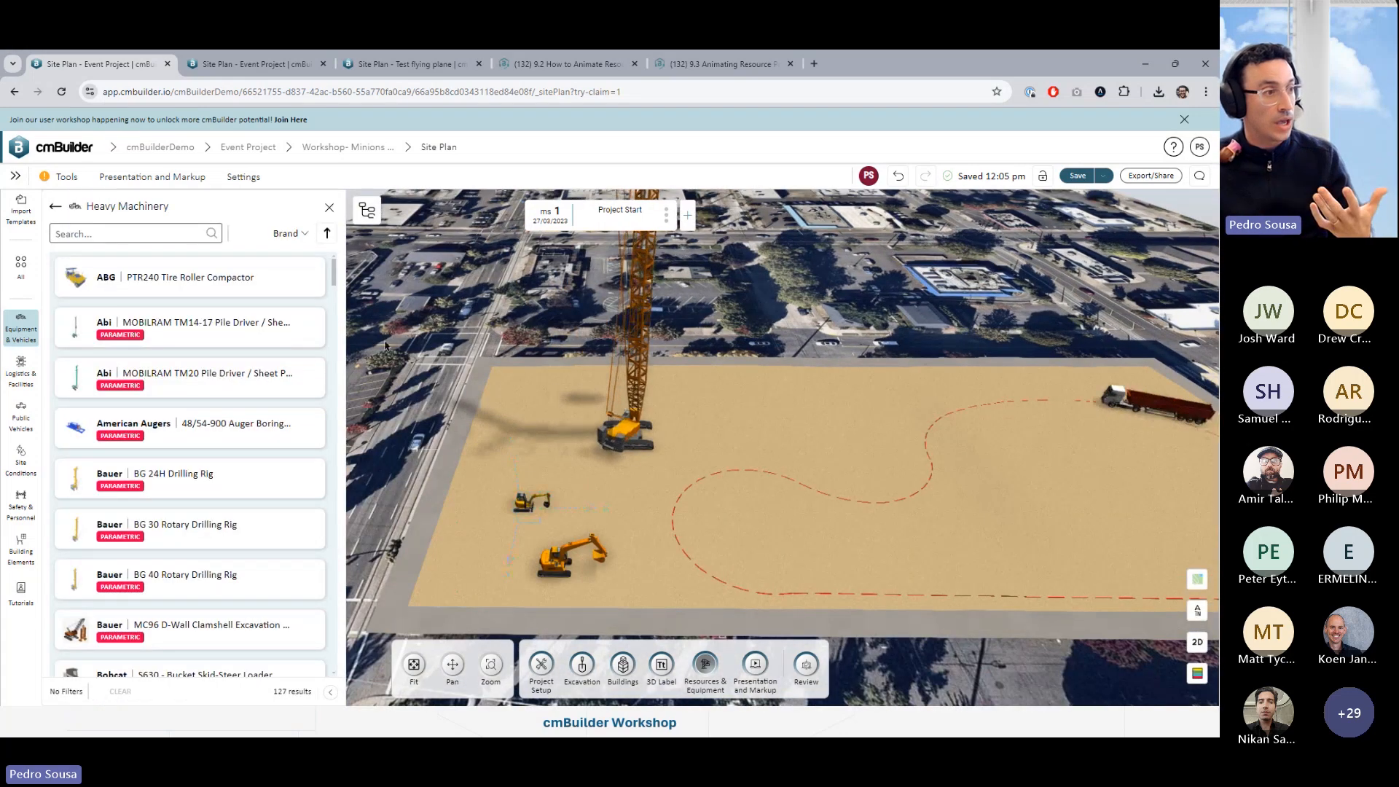
left_click(329, 209)
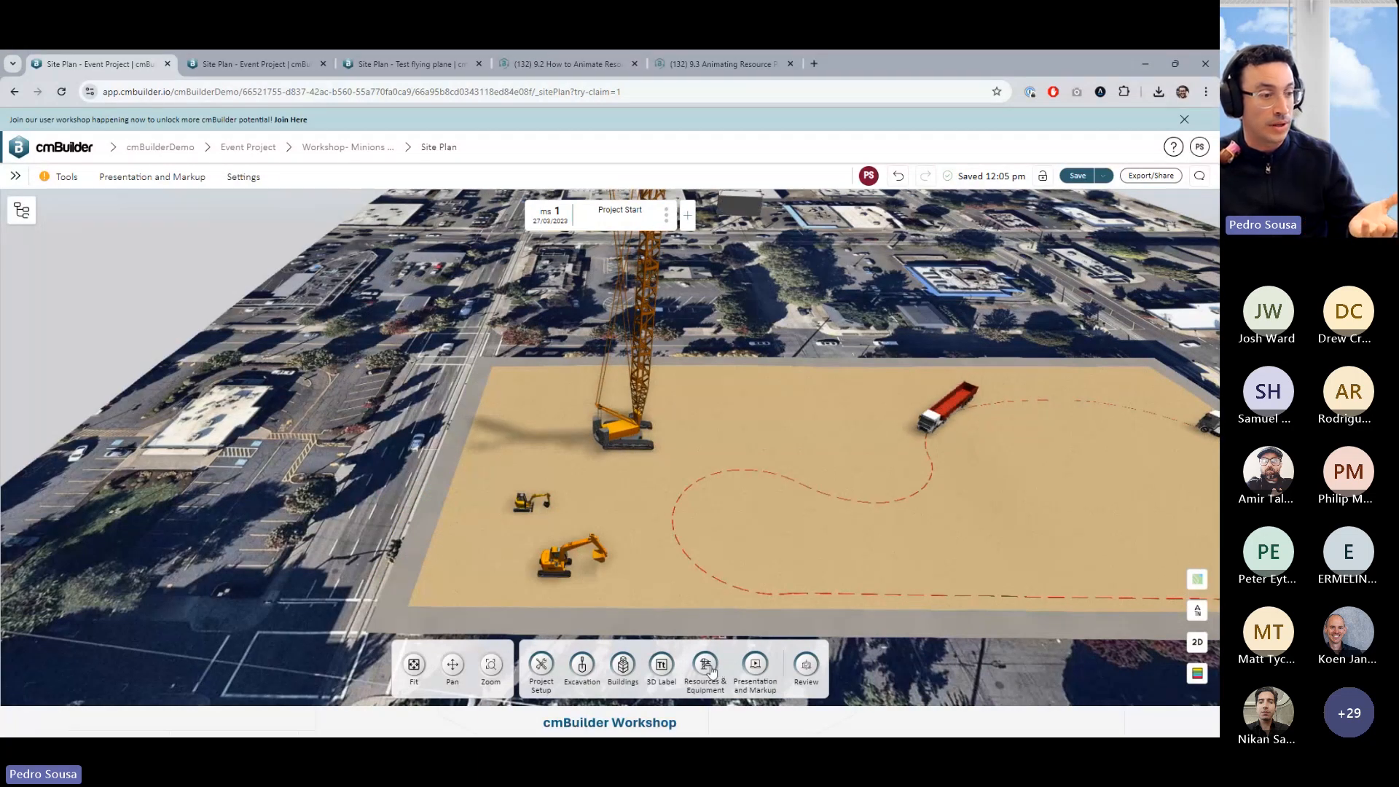
left_click(707, 667)
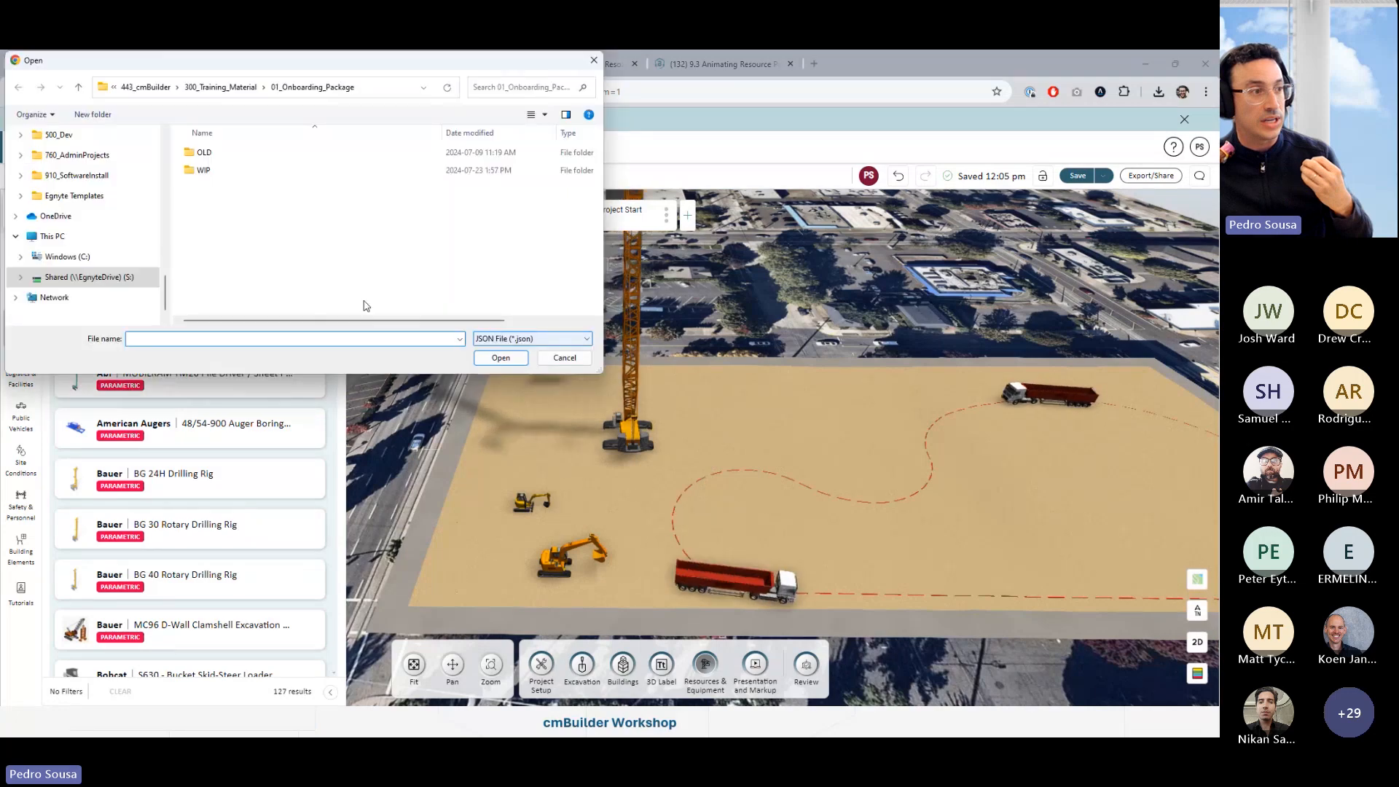
scroll(77, 248, "up", 7)
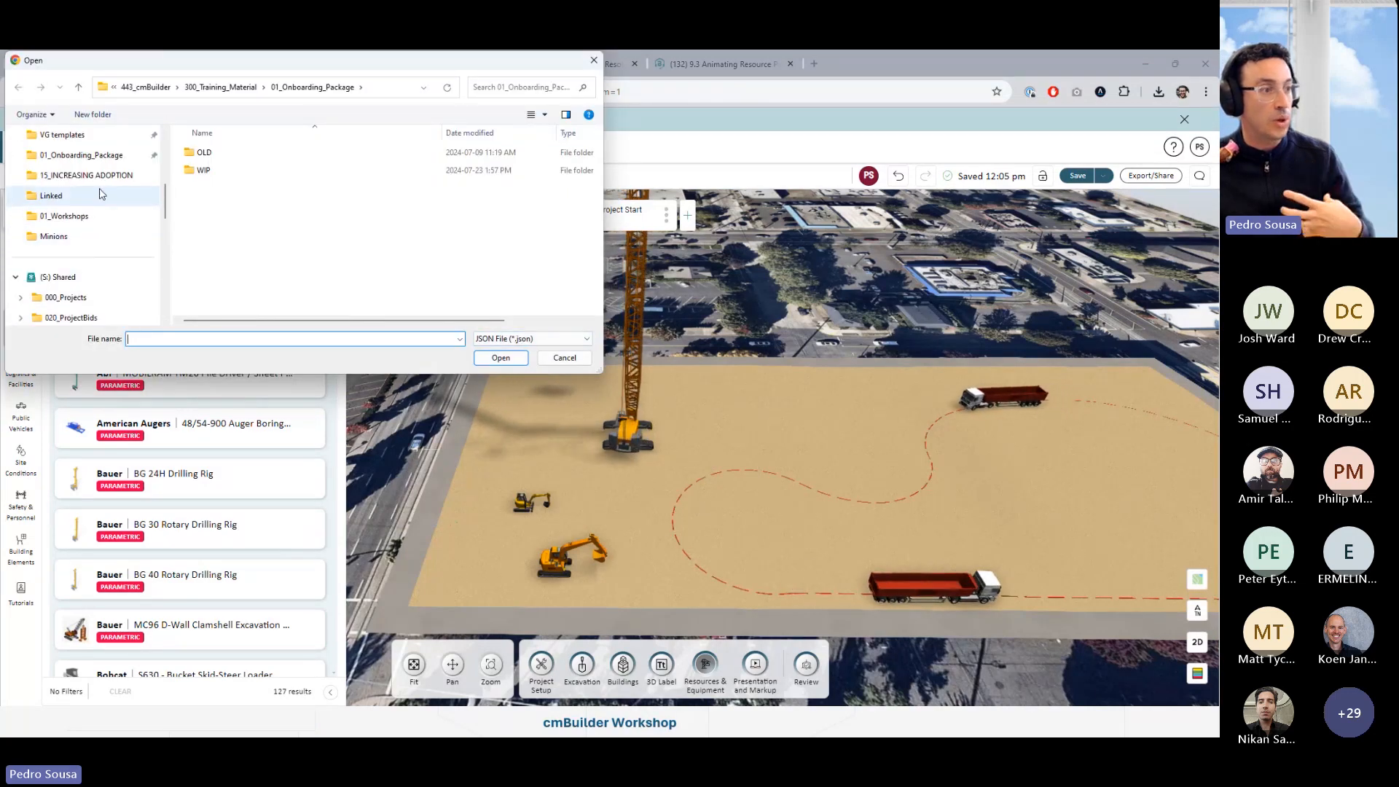
left_click(565, 358)
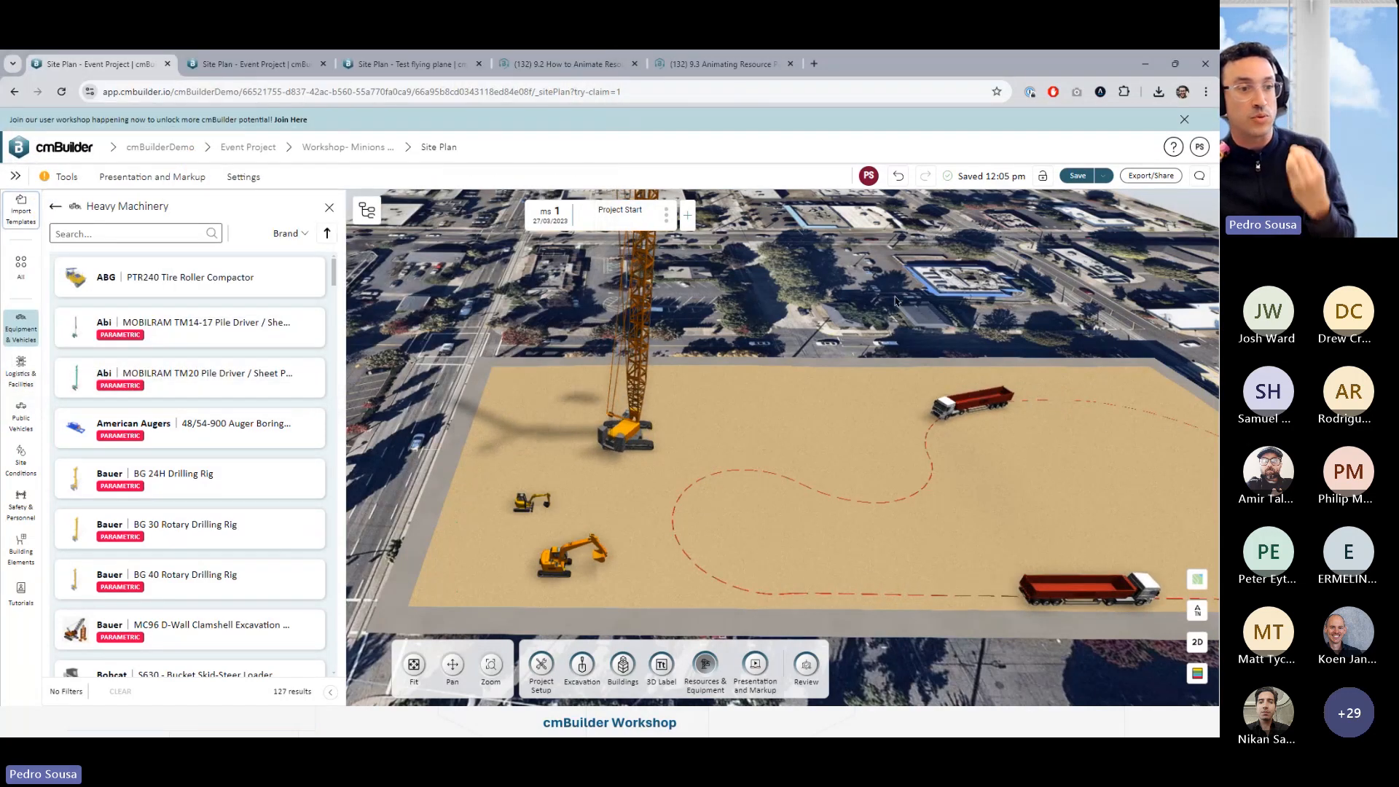
Import the resource template Move on Line (11).json from Downloads and place its dump truck on the dashed haul path
mouse_move(838, 302)
left_mouse_down()
mouse_move(789, 317)
mouse_move(743, 306)
mouse_move(864, 311)
left_mouse_up()
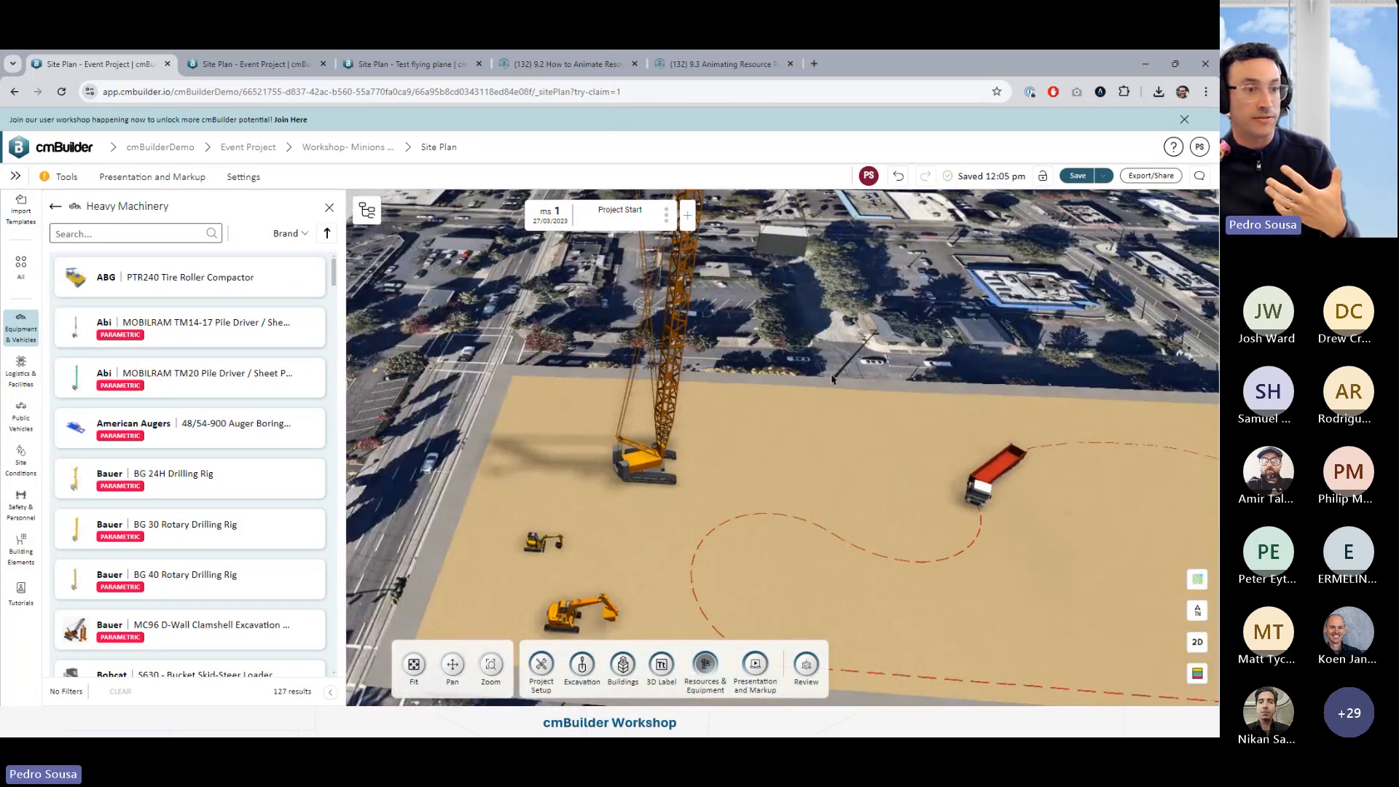
right_click_drag(919, 475, 828, 440)
right_click_drag(761, 483, 674, 352)
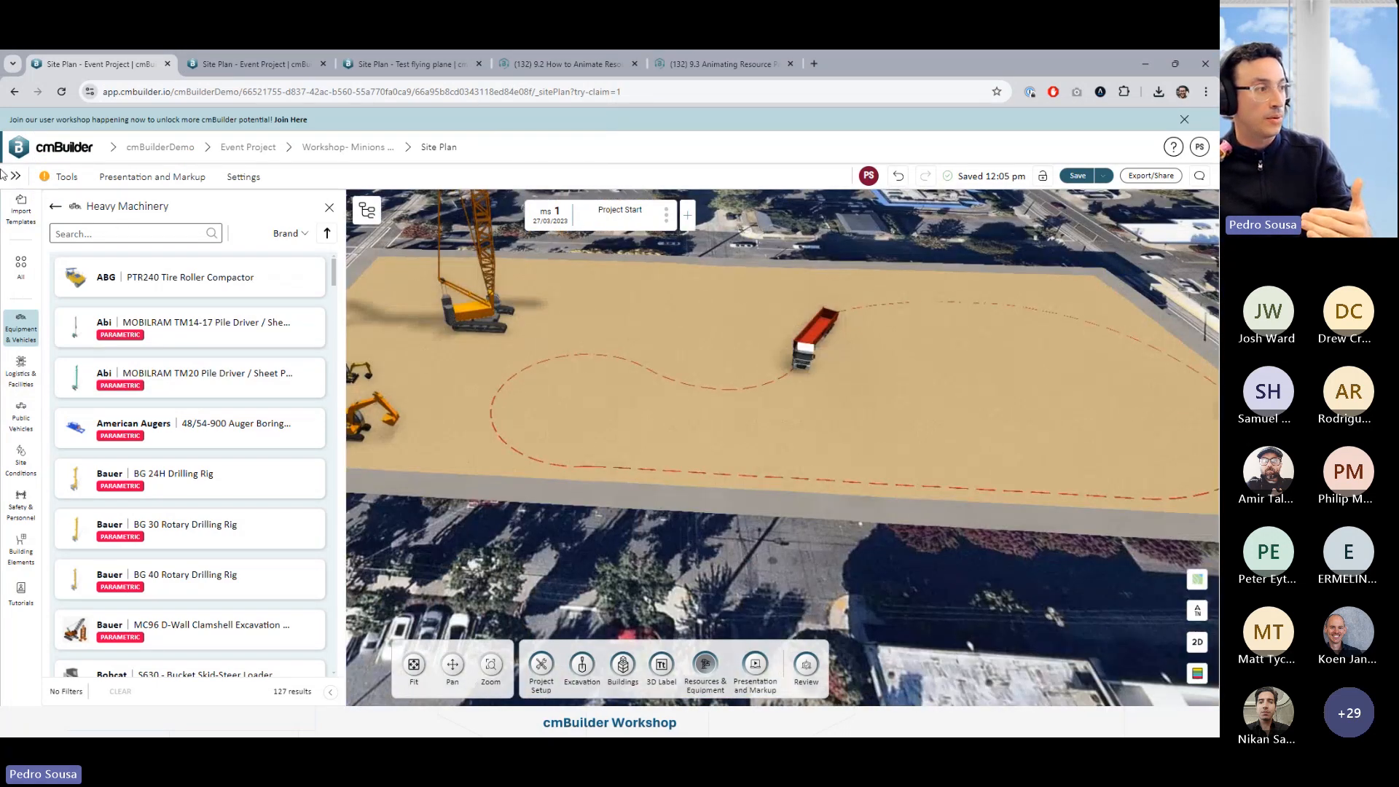
left_click(22, 217)
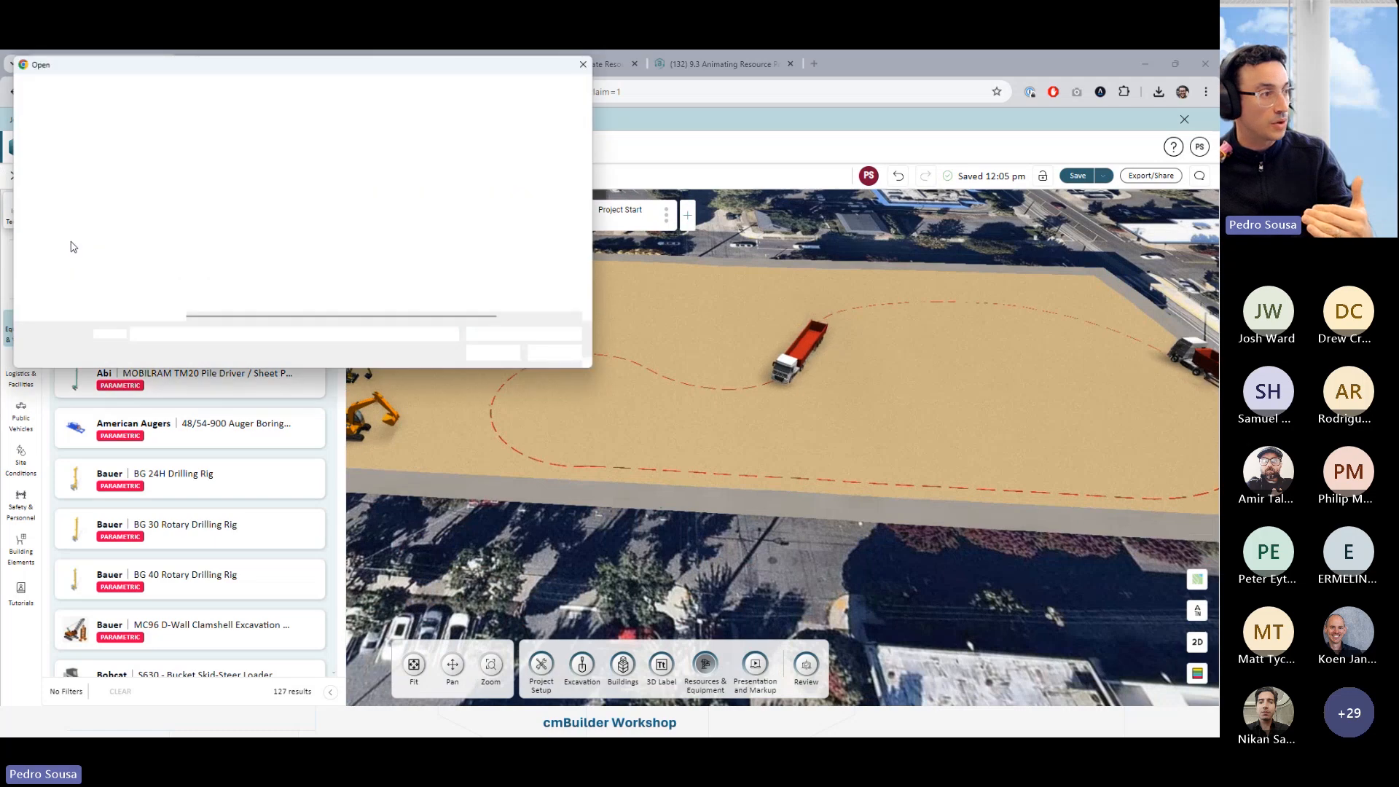
scroll(72, 226, "up", 10)
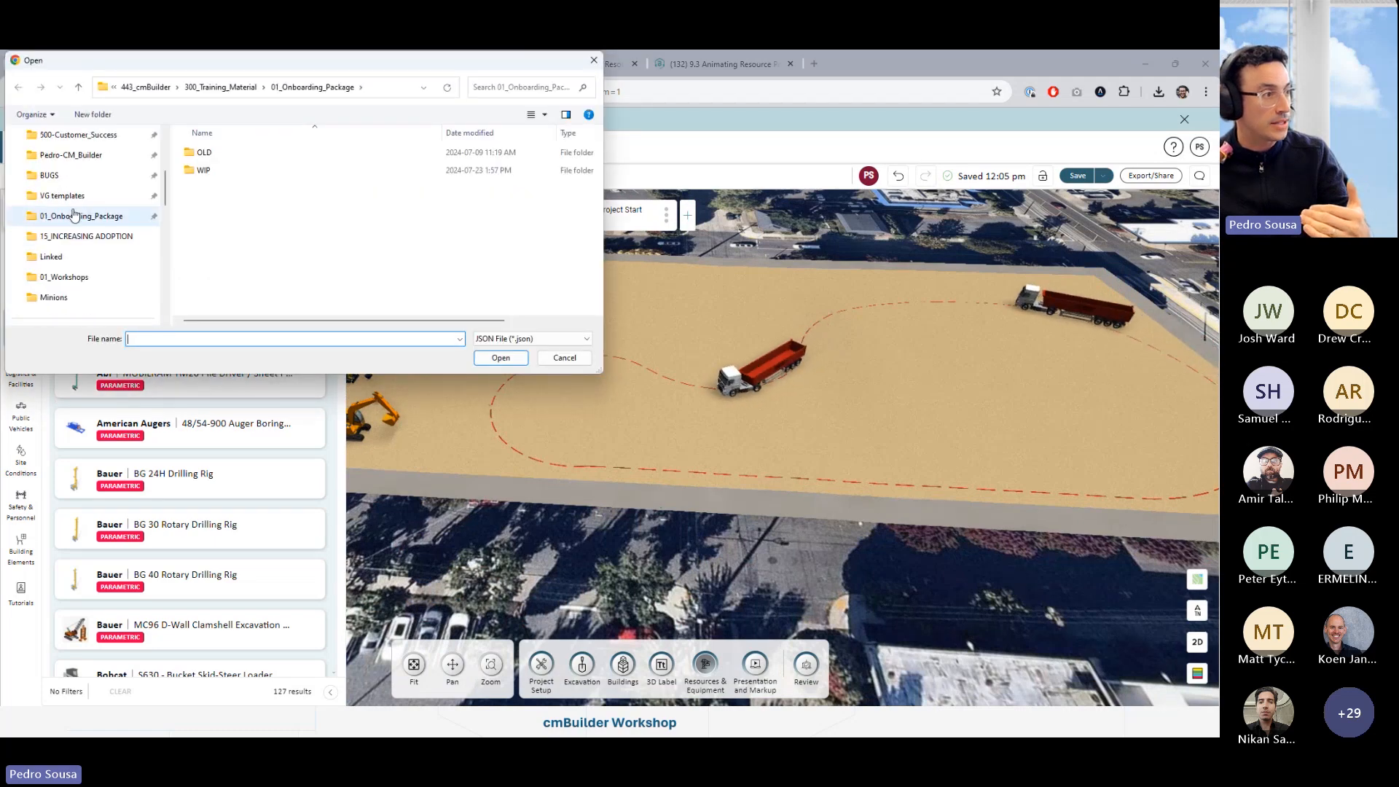
scroll(73, 218, "up", 5)
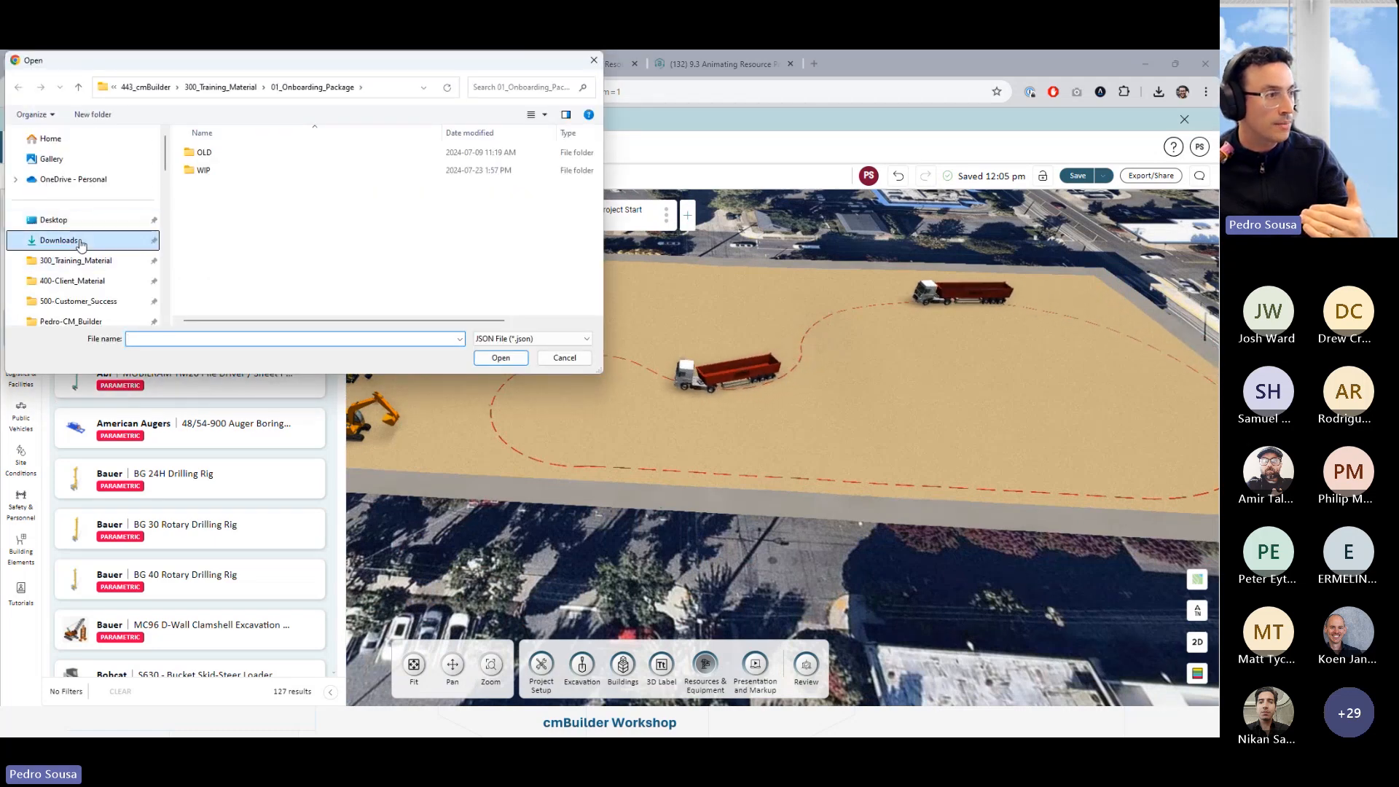
left_click(80, 243)
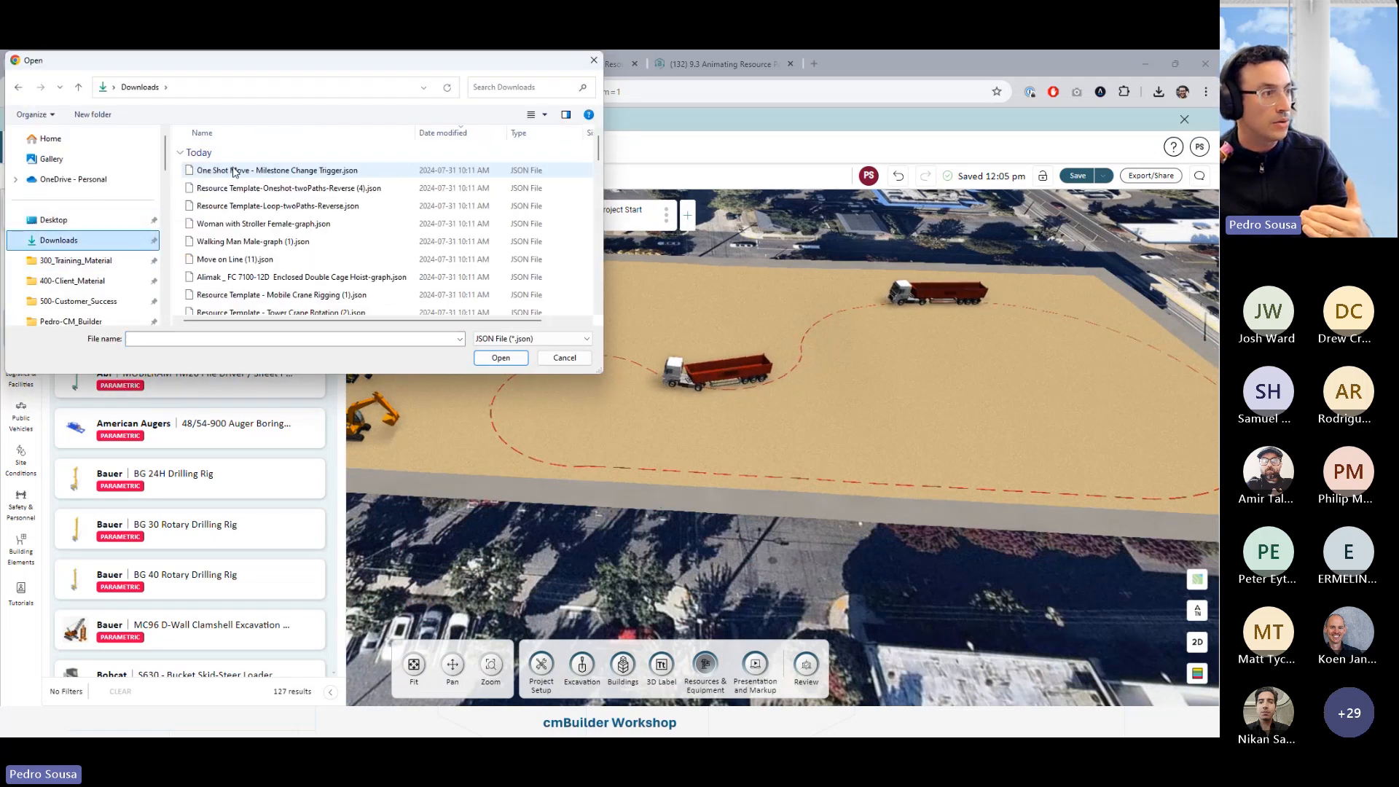
left_click(240, 260)
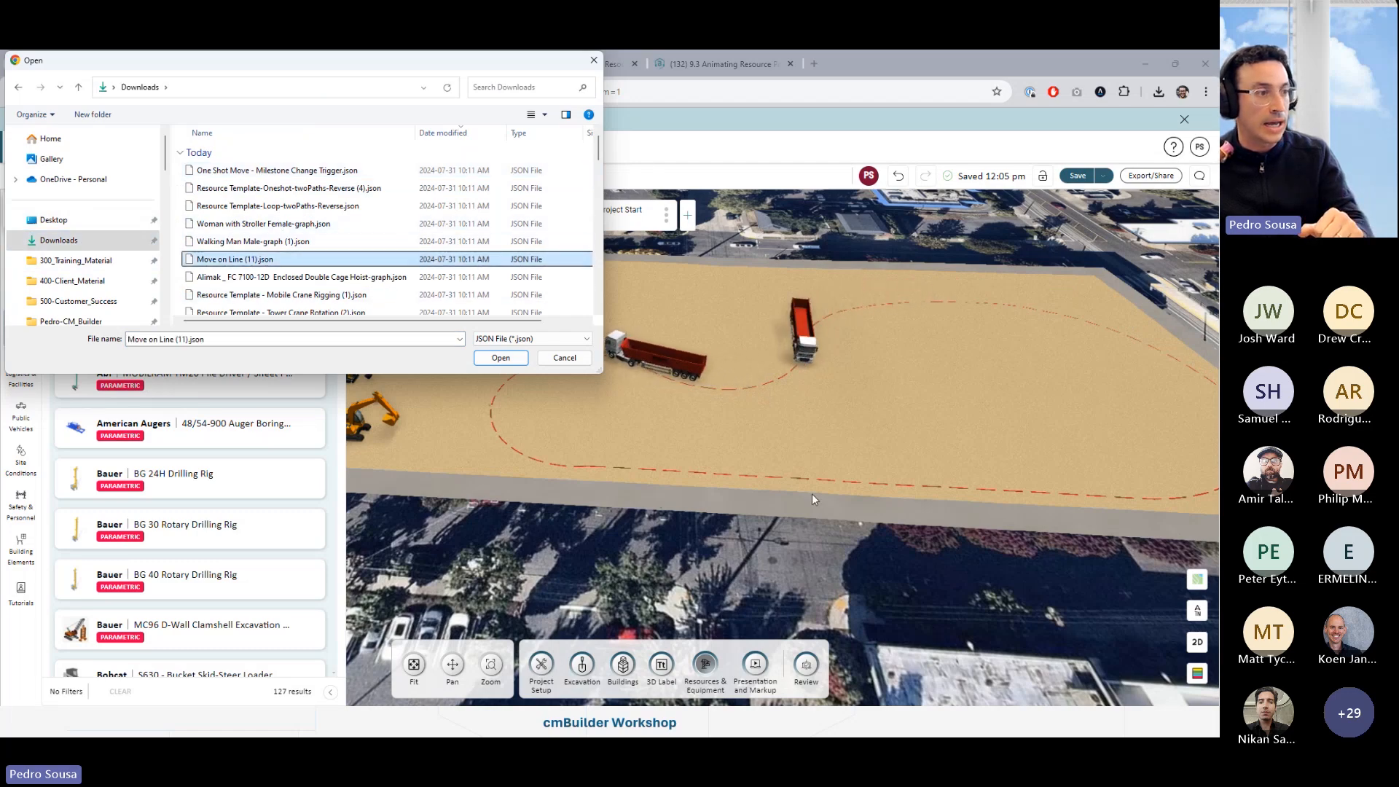
left_click(519, 359)
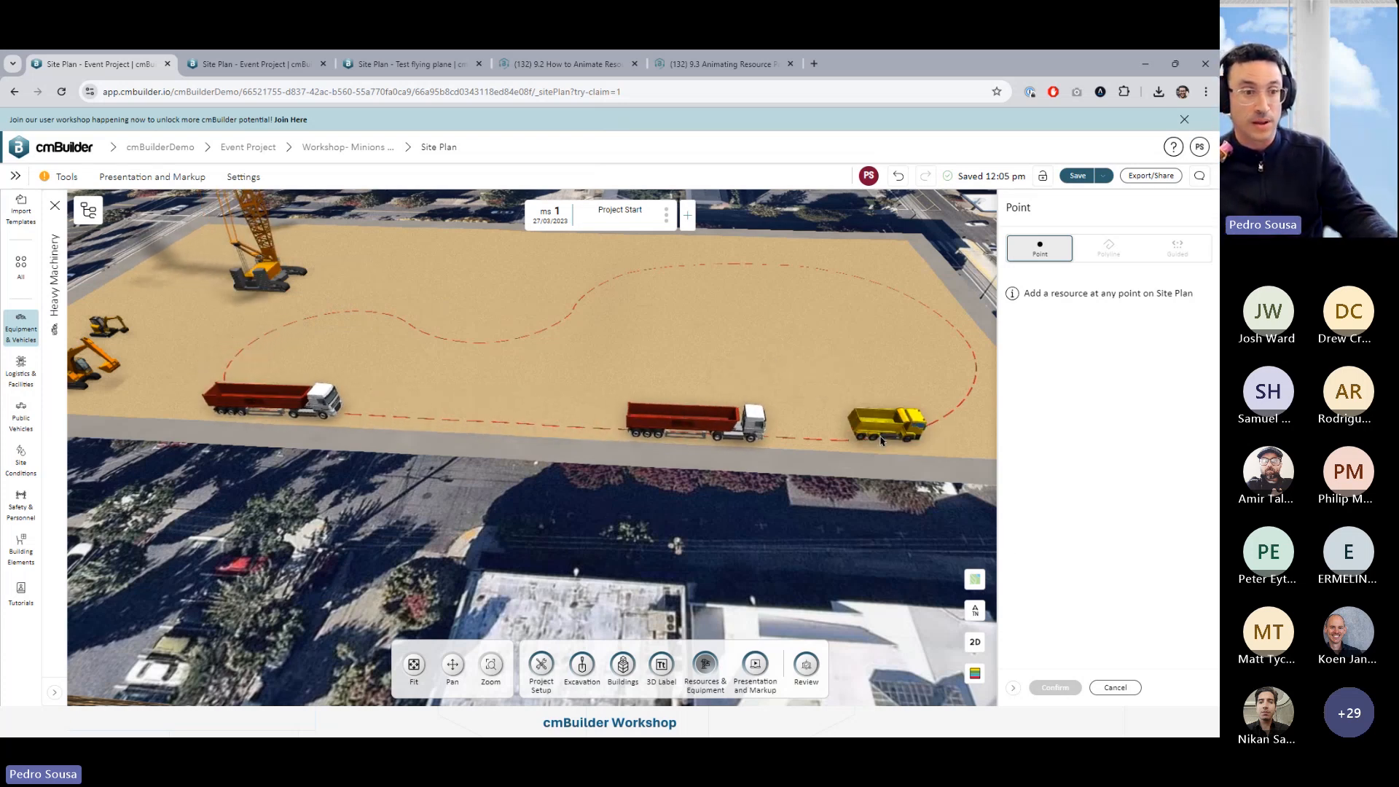
left_click(880, 440)
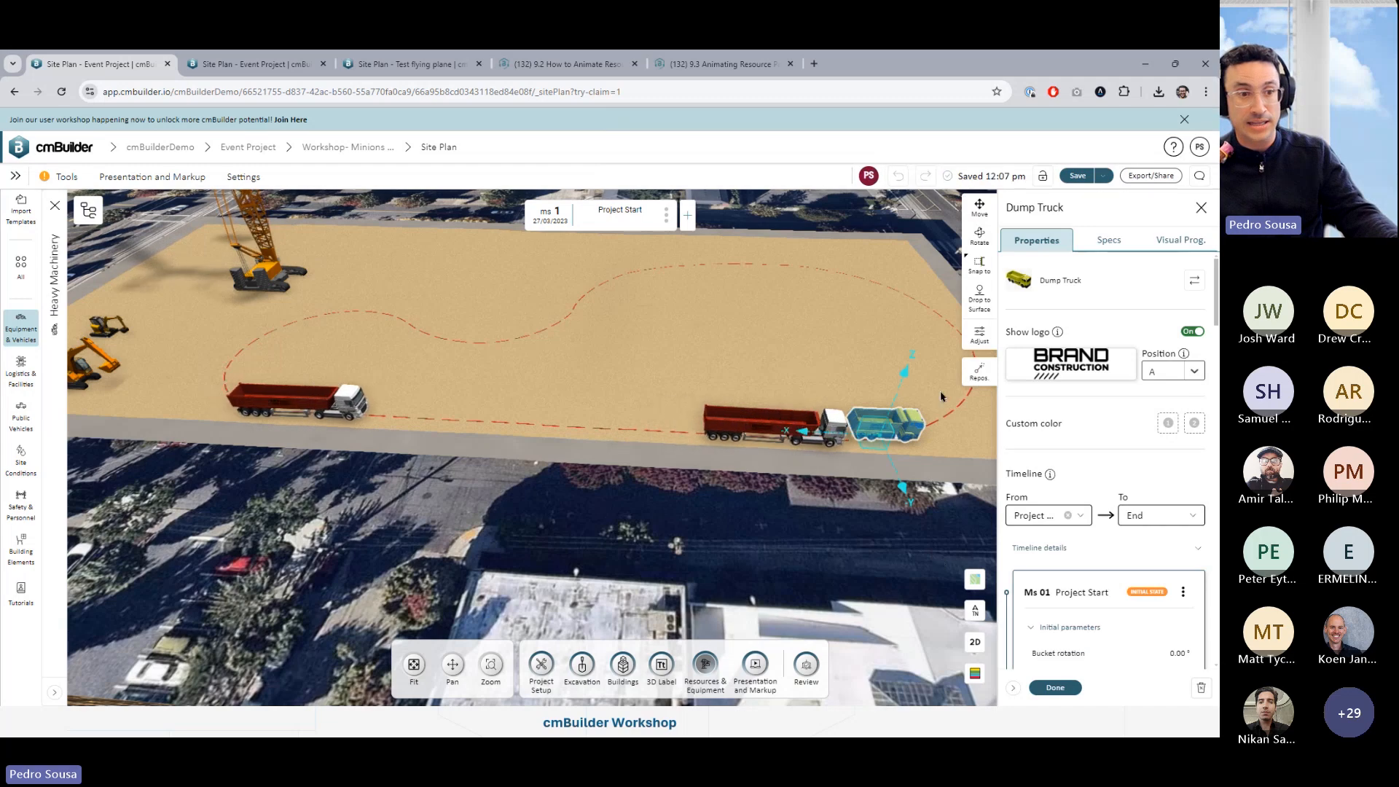
View the imported dump truck's visual programming graph and delete the truck from the site plan
left_click(1180, 240)
left_click(1161, 280)
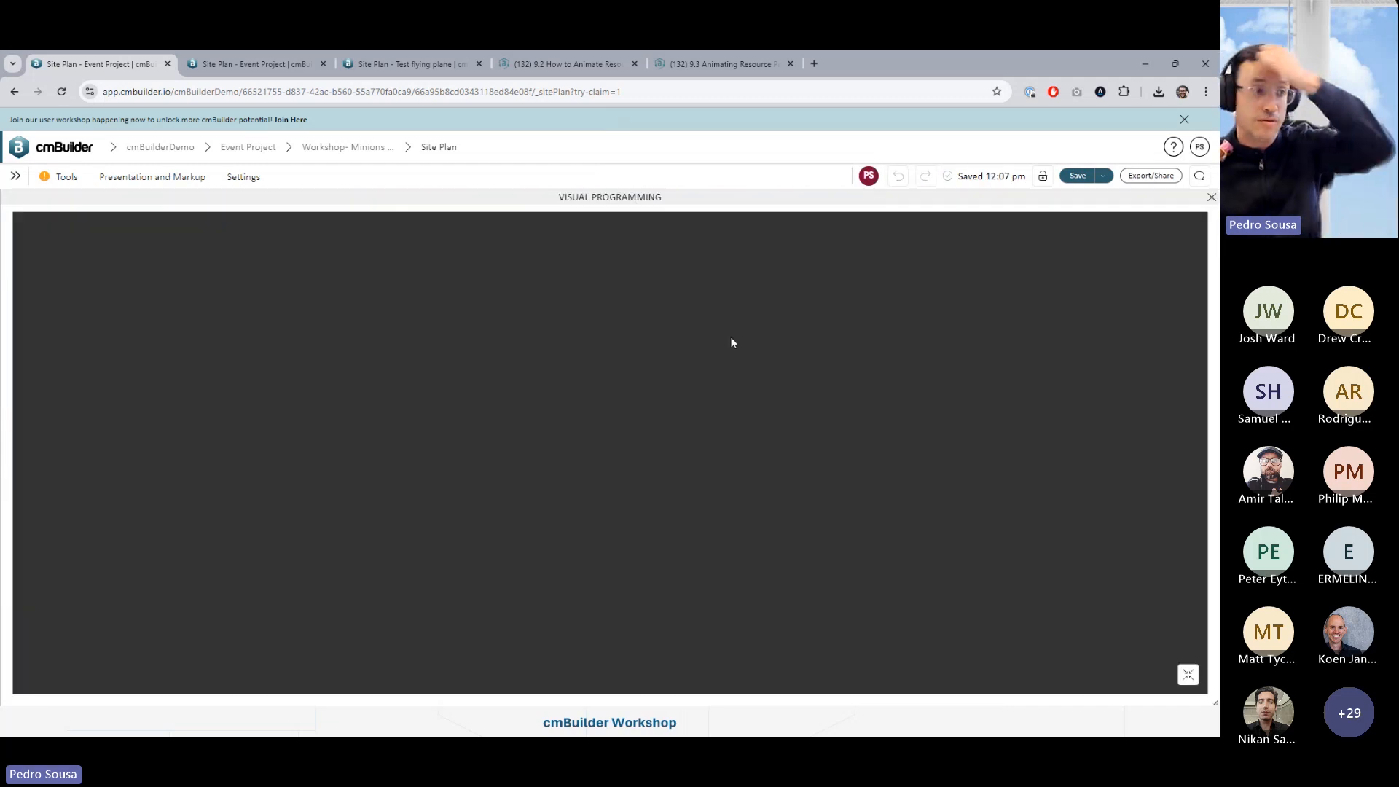
left_click(1210, 199)
left_click(1201, 687)
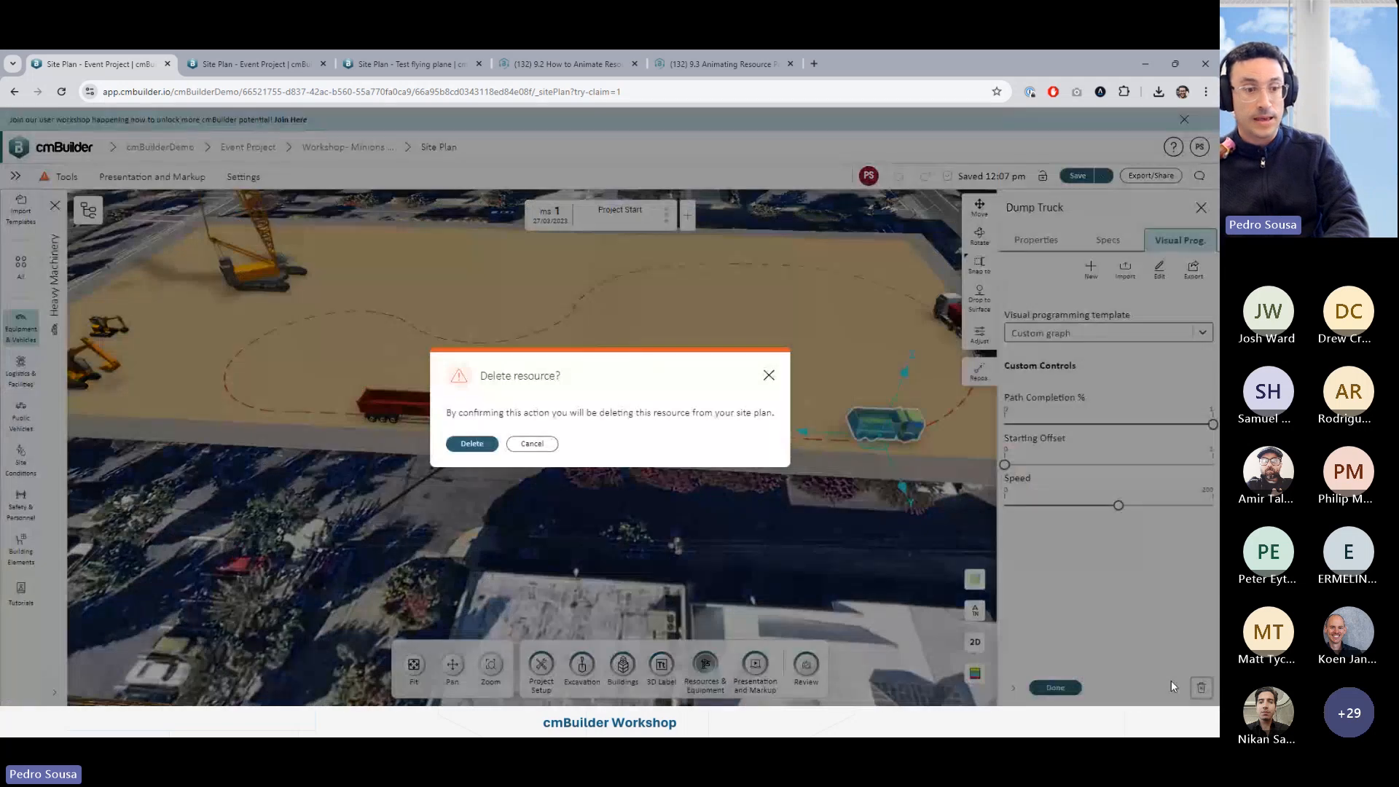
left_click(472, 444)
Switch to the workshop presentation and advance from Tool Layout to the Node Interface slide
key("alt+Tab")
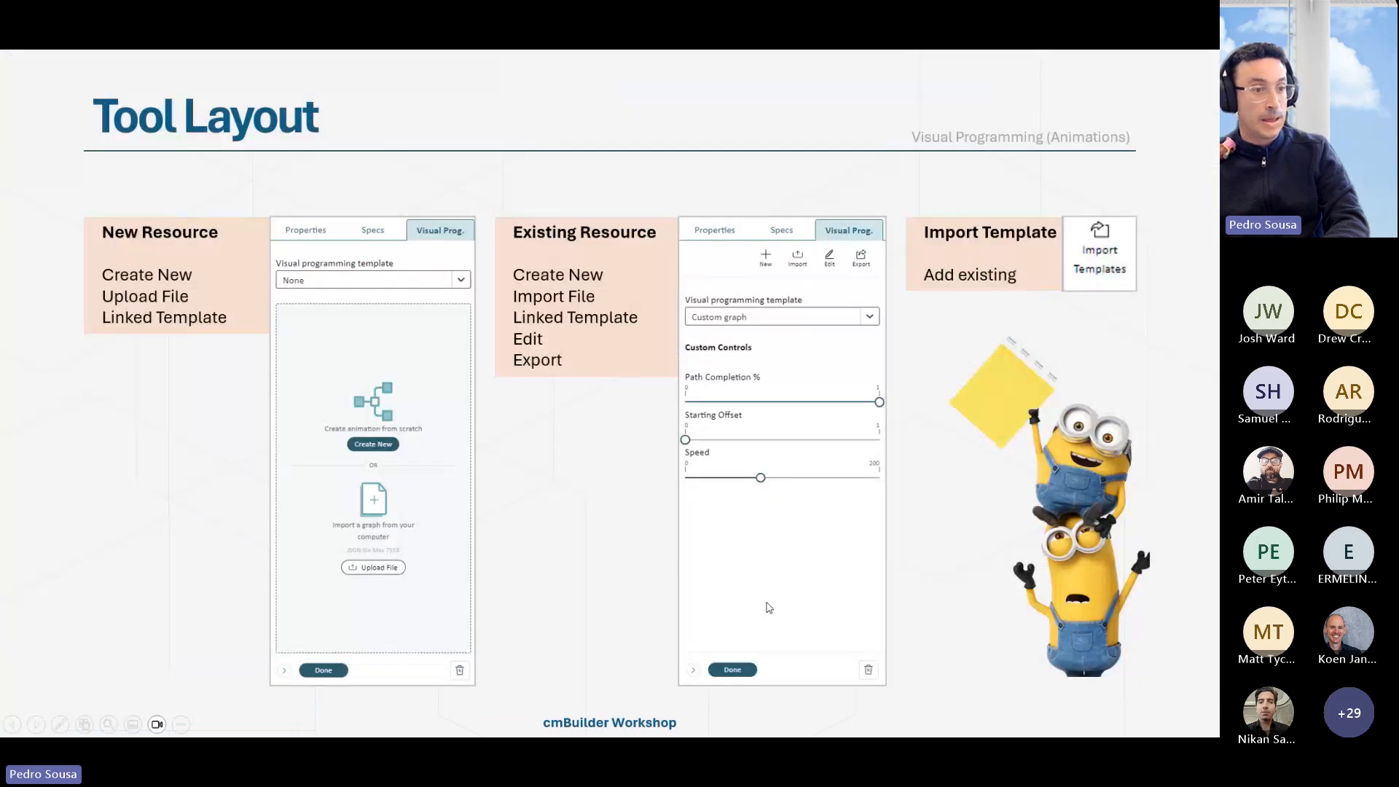
key("Right")
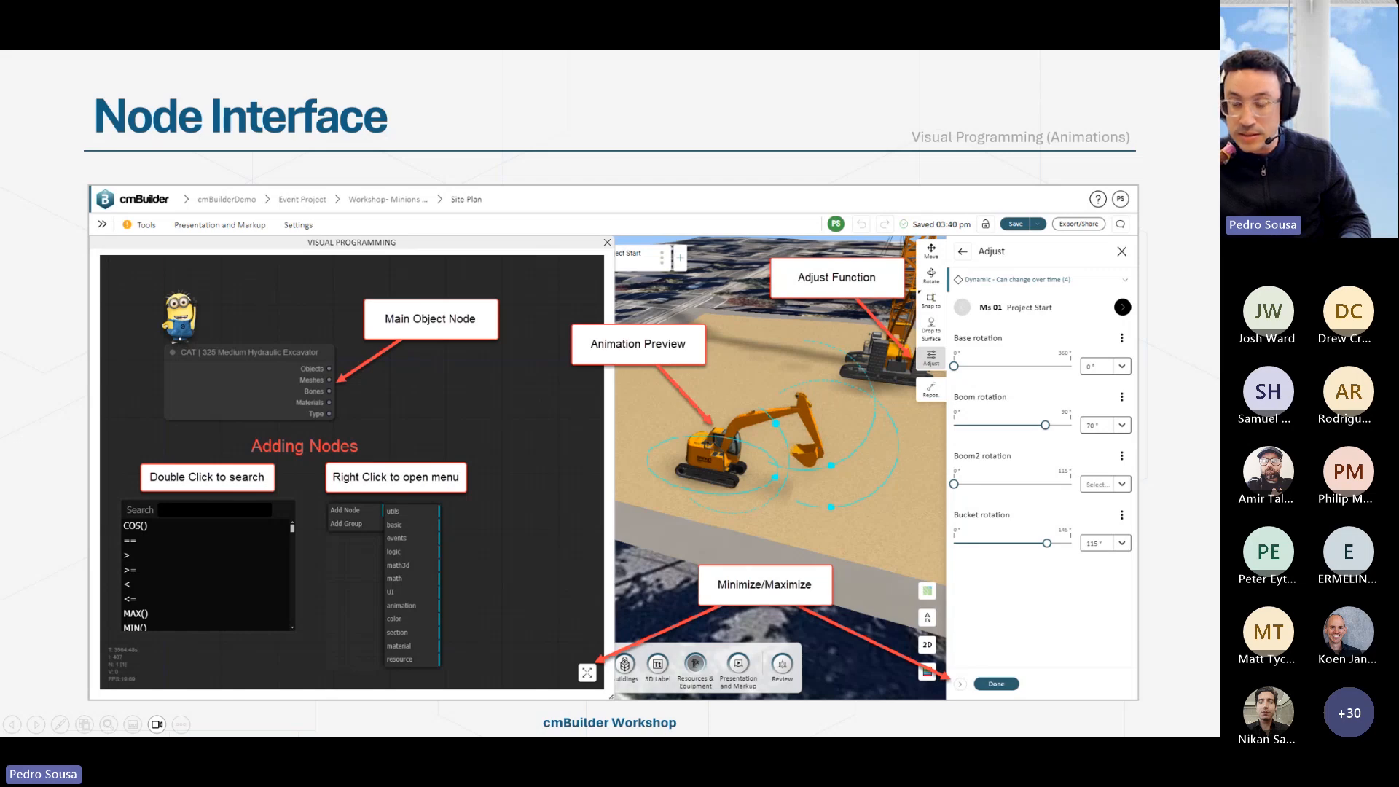
key("alt+Tab")
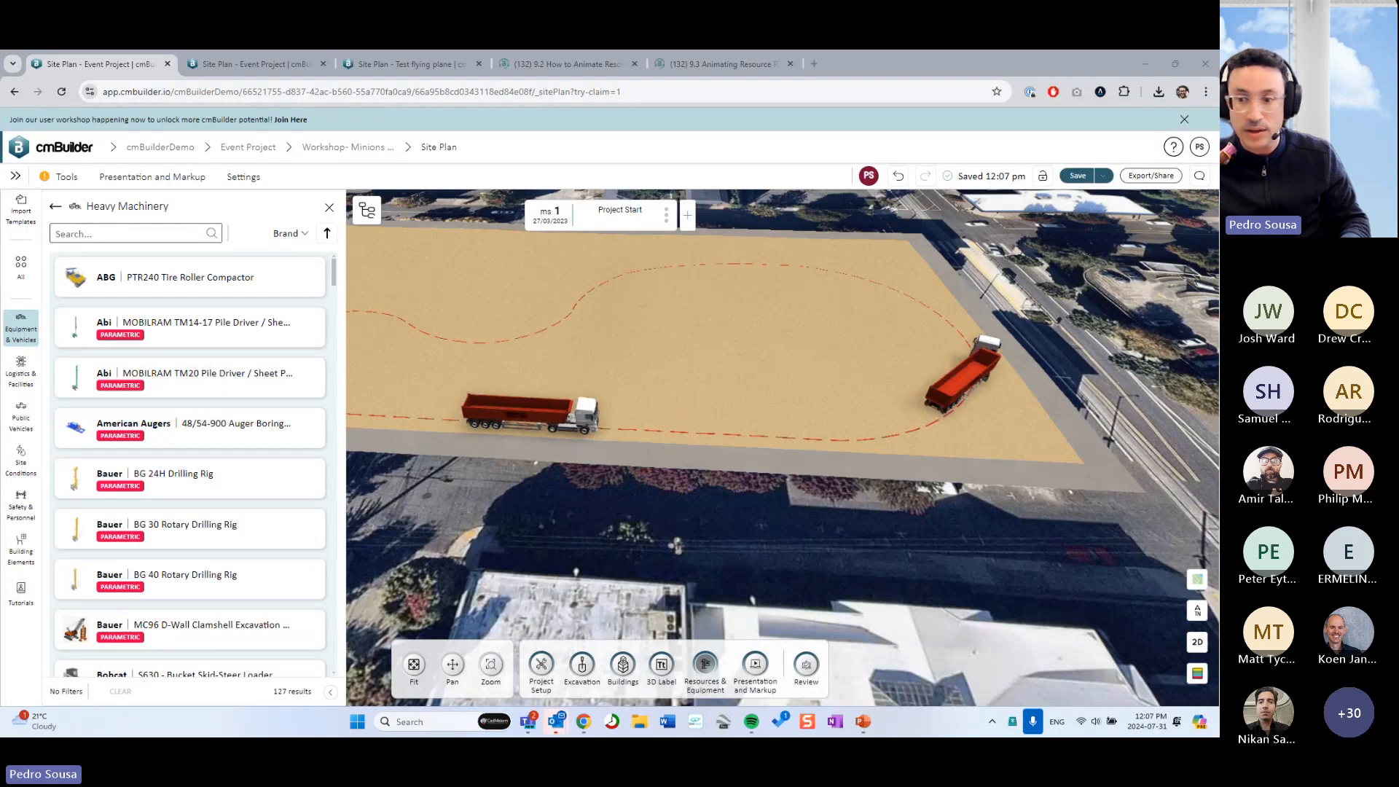
key("alt+Tab")
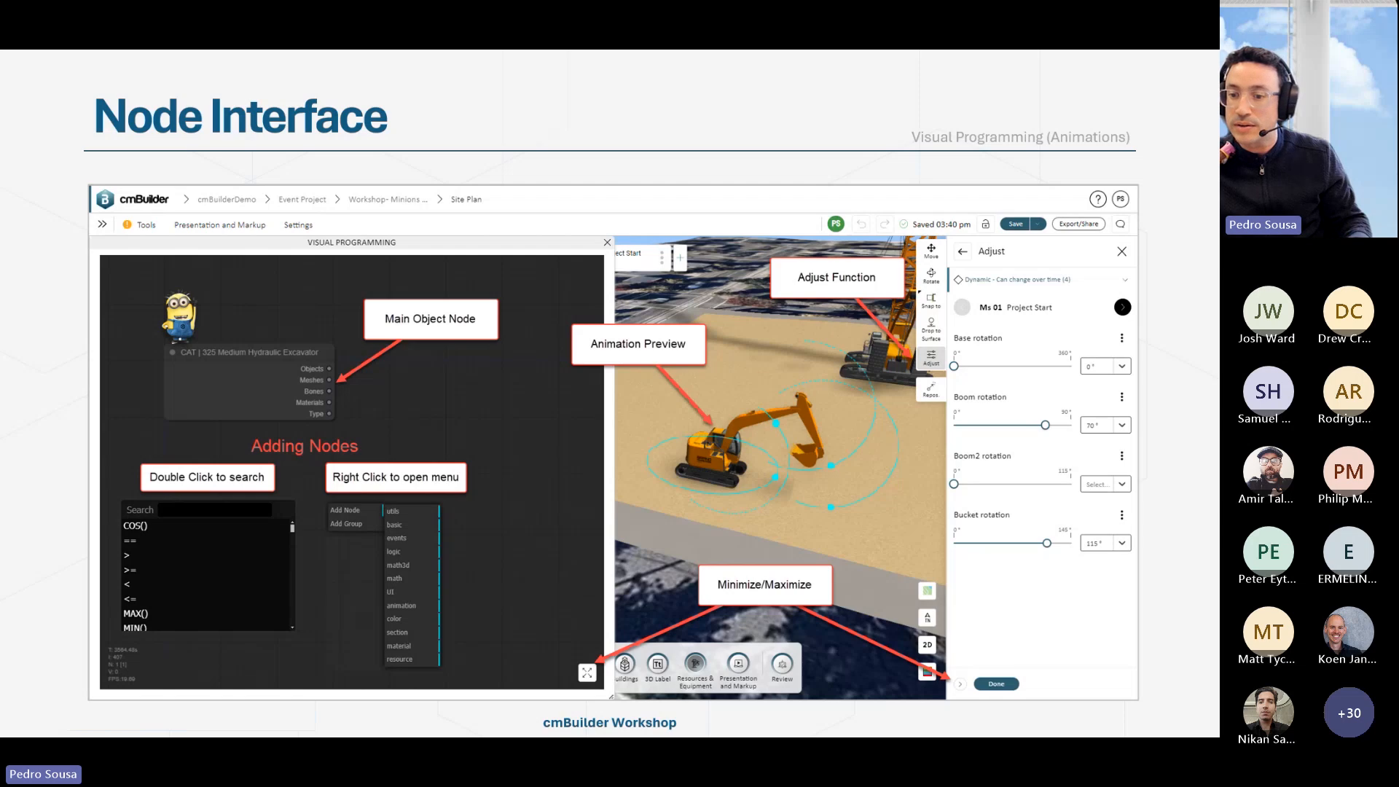
key("alt+Tab")
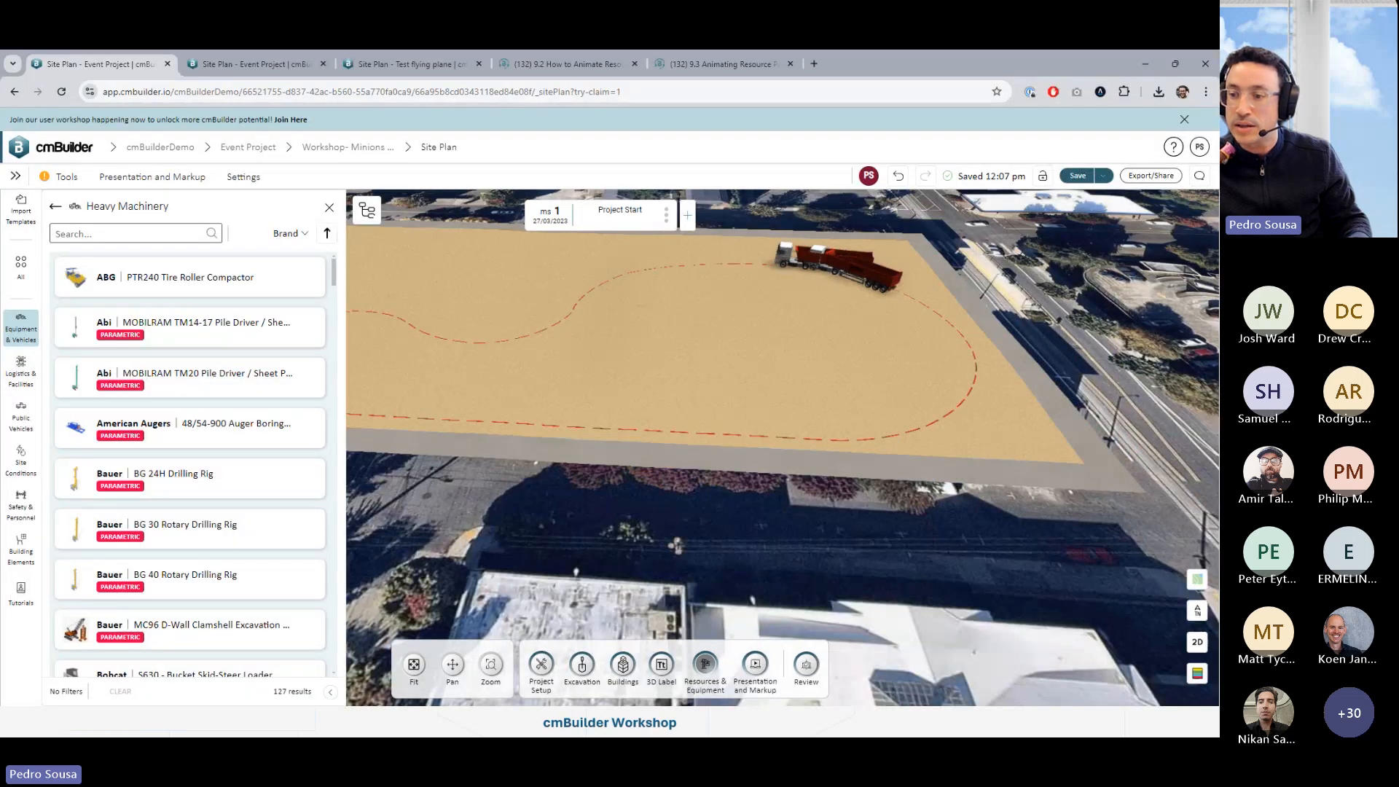
key("alt+Tab")
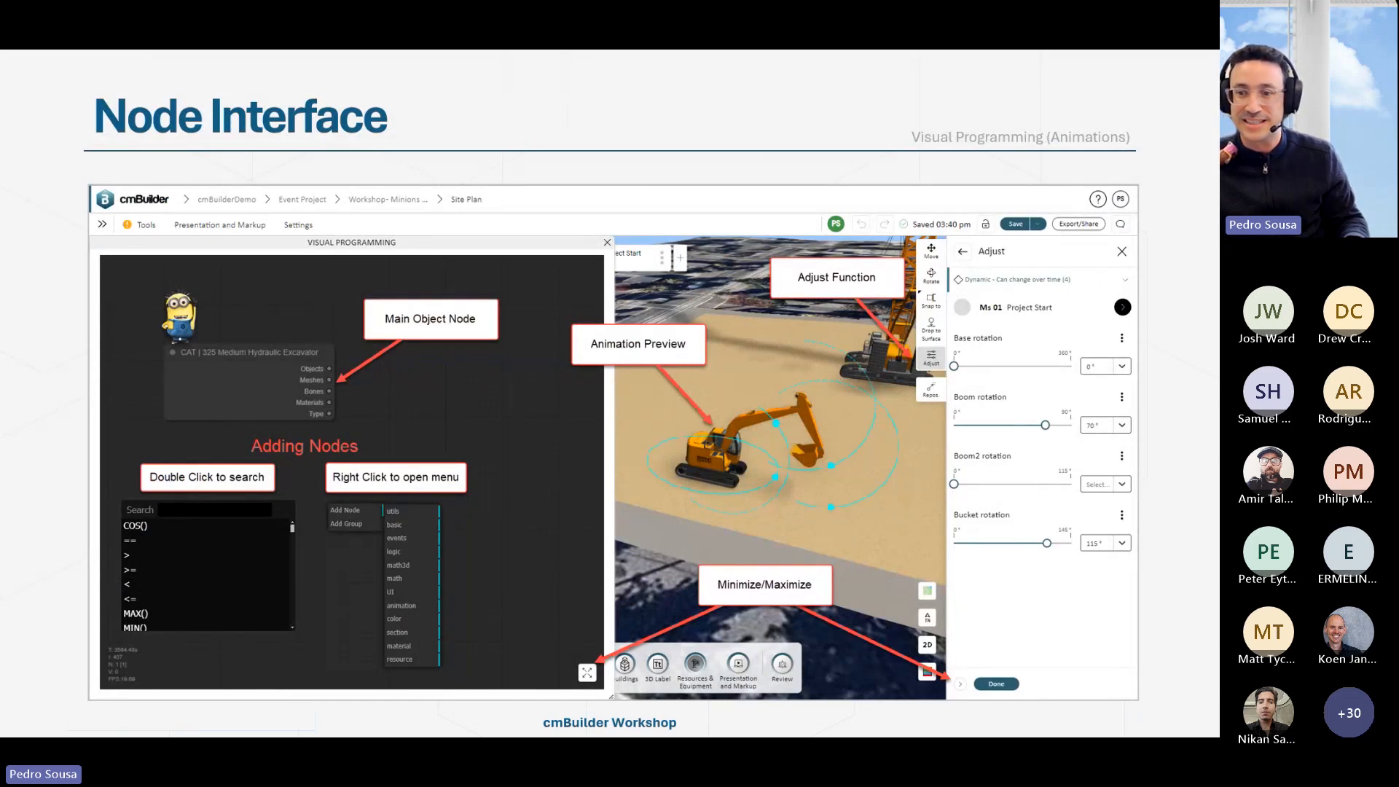
Switch back to the cmBuilder site plan and bring the two excavators into close view
key("alt+Tab")
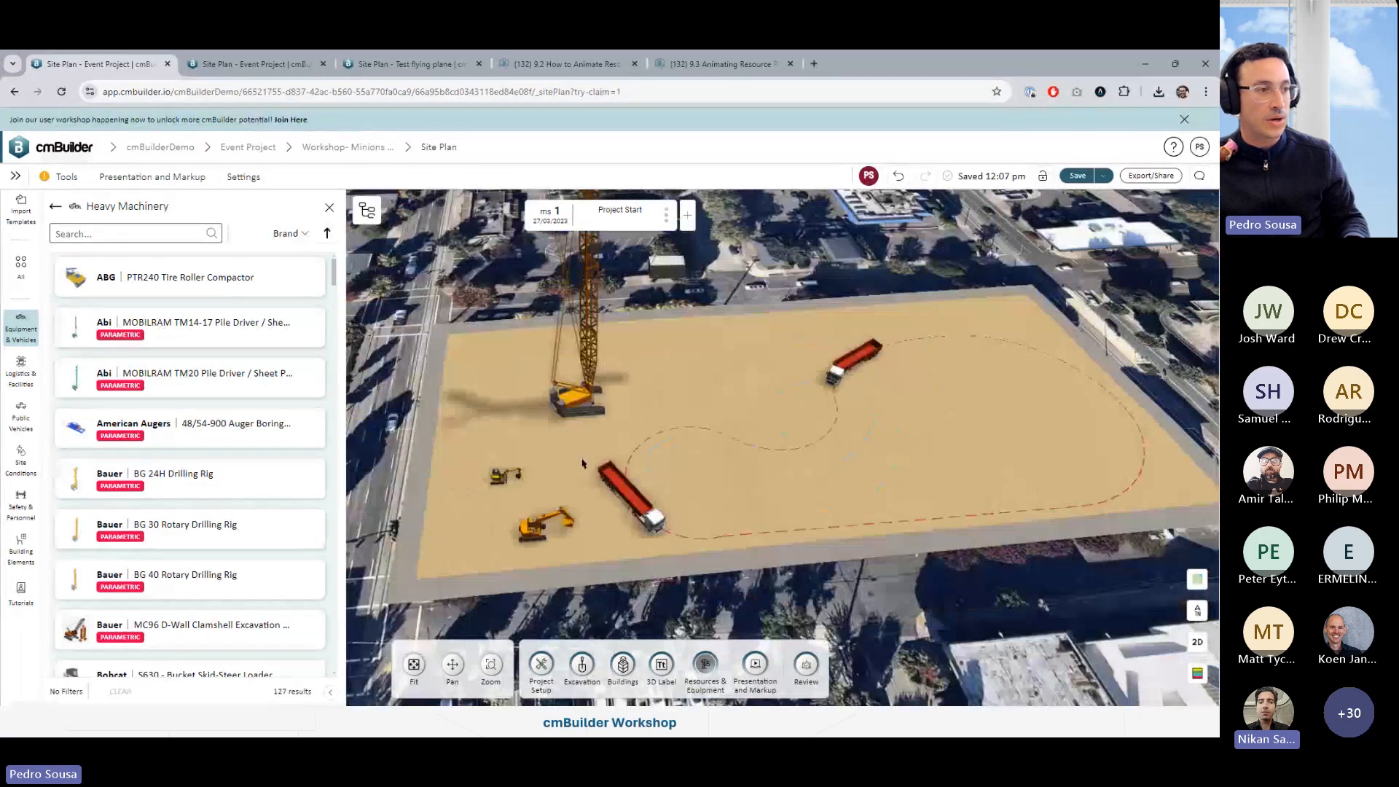
middle_click_drag(582, 464, 678, 349)
scroll(660, 364, "up", 5)
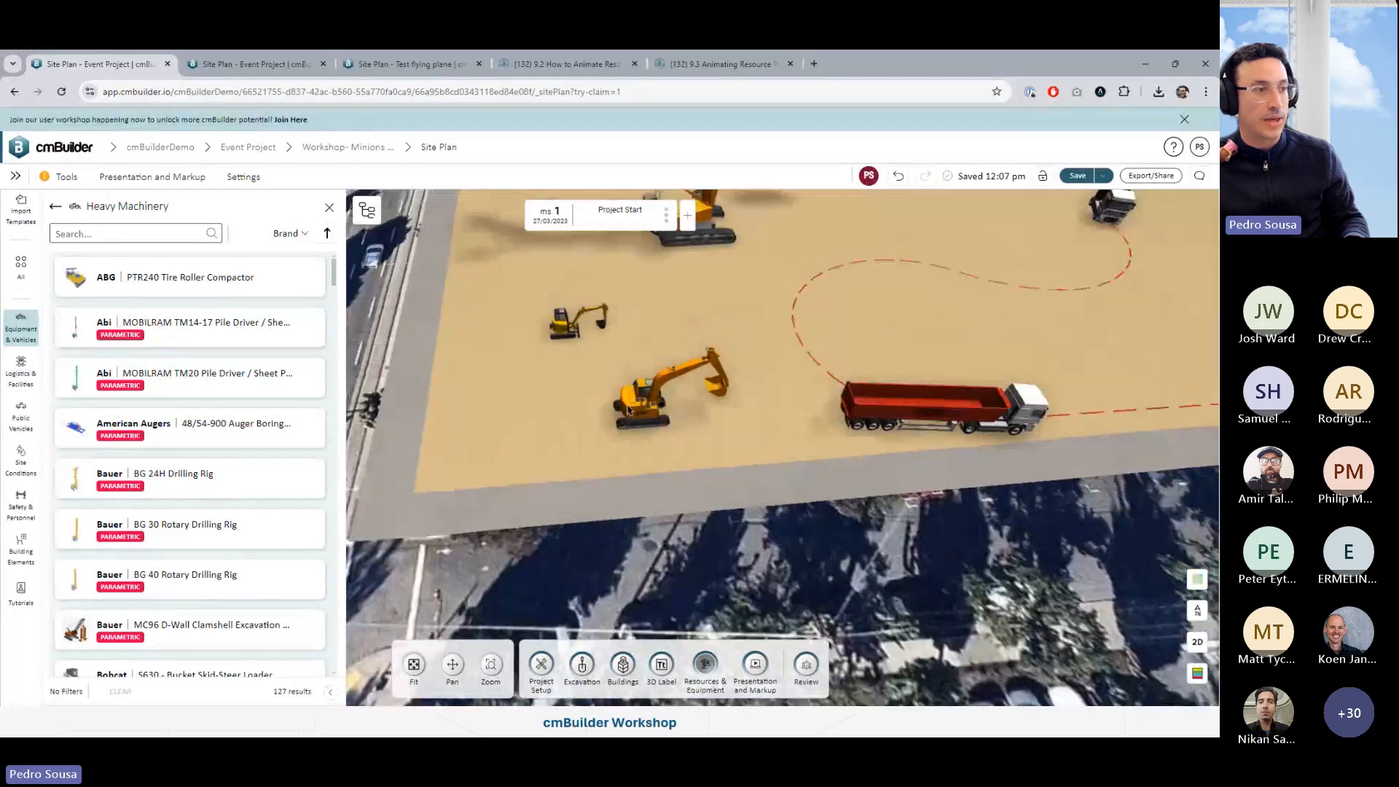
Create a new visual programming graph for the CAT 325 Medium Hydraulic Excavator, exporting its existing graph
left_click(330, 208)
left_click_drag(609, 381, 533, 367)
left_click(533, 366)
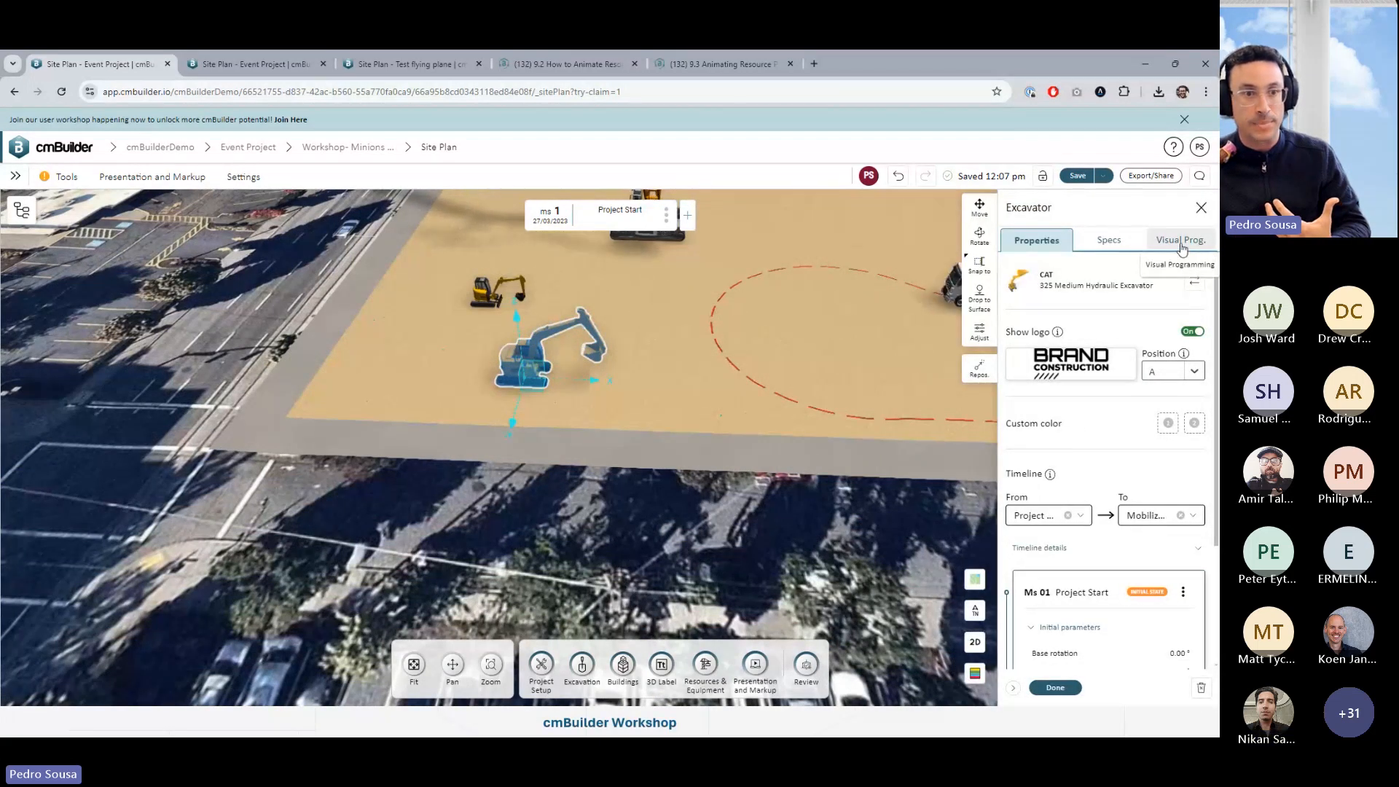
left_click(1182, 241)
left_click(1093, 270)
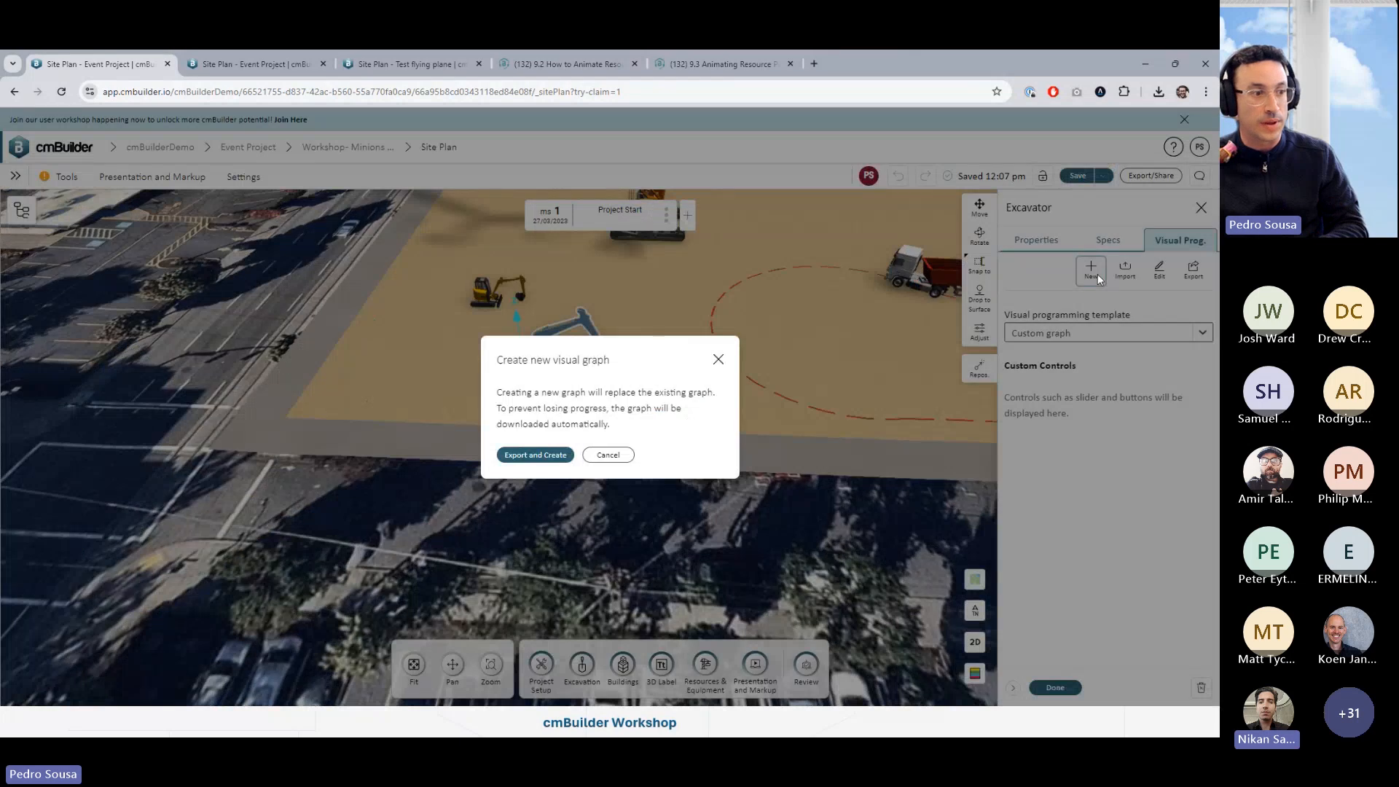
left_click(539, 455)
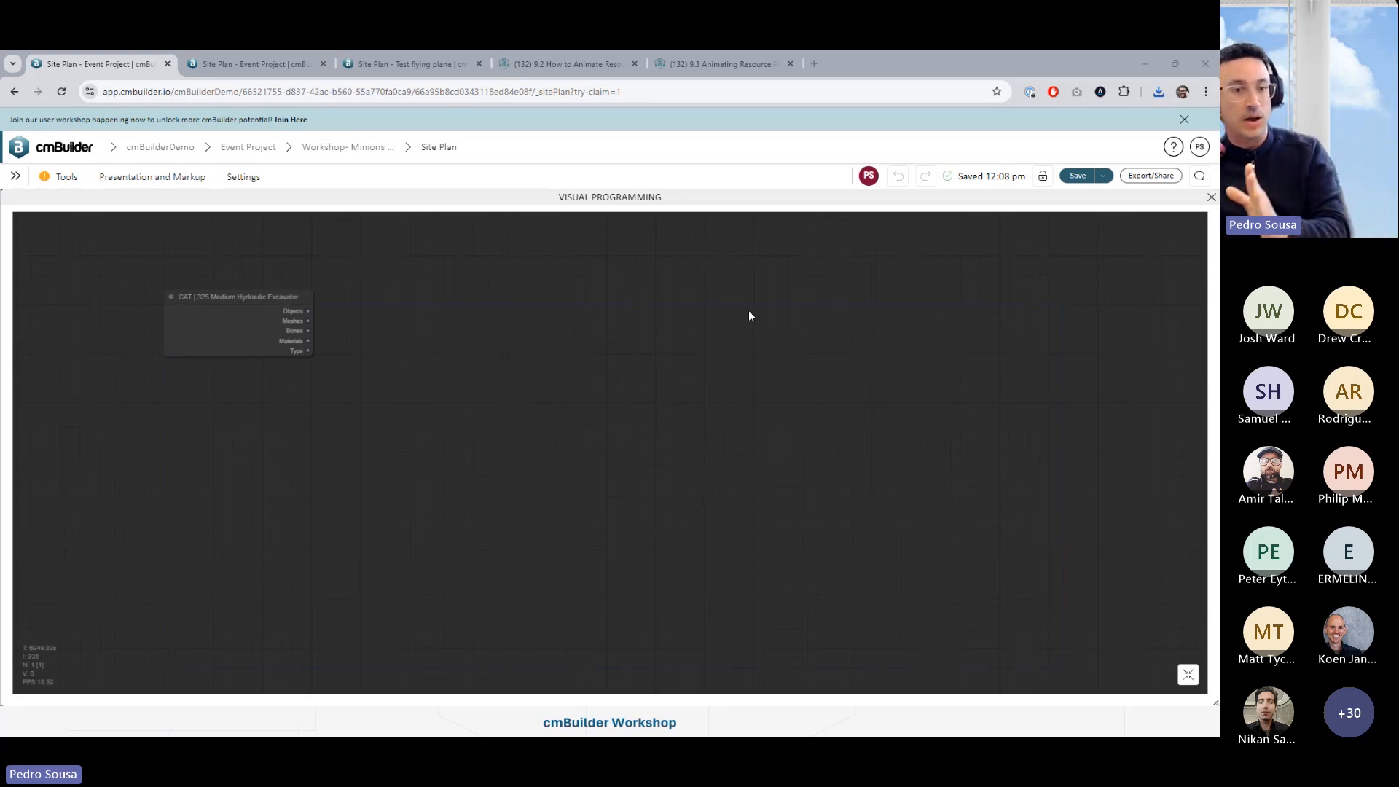
Show the graph editor beside the site plan and open the excavator's Adjust settings with the machine in close view
left_click(1188, 677)
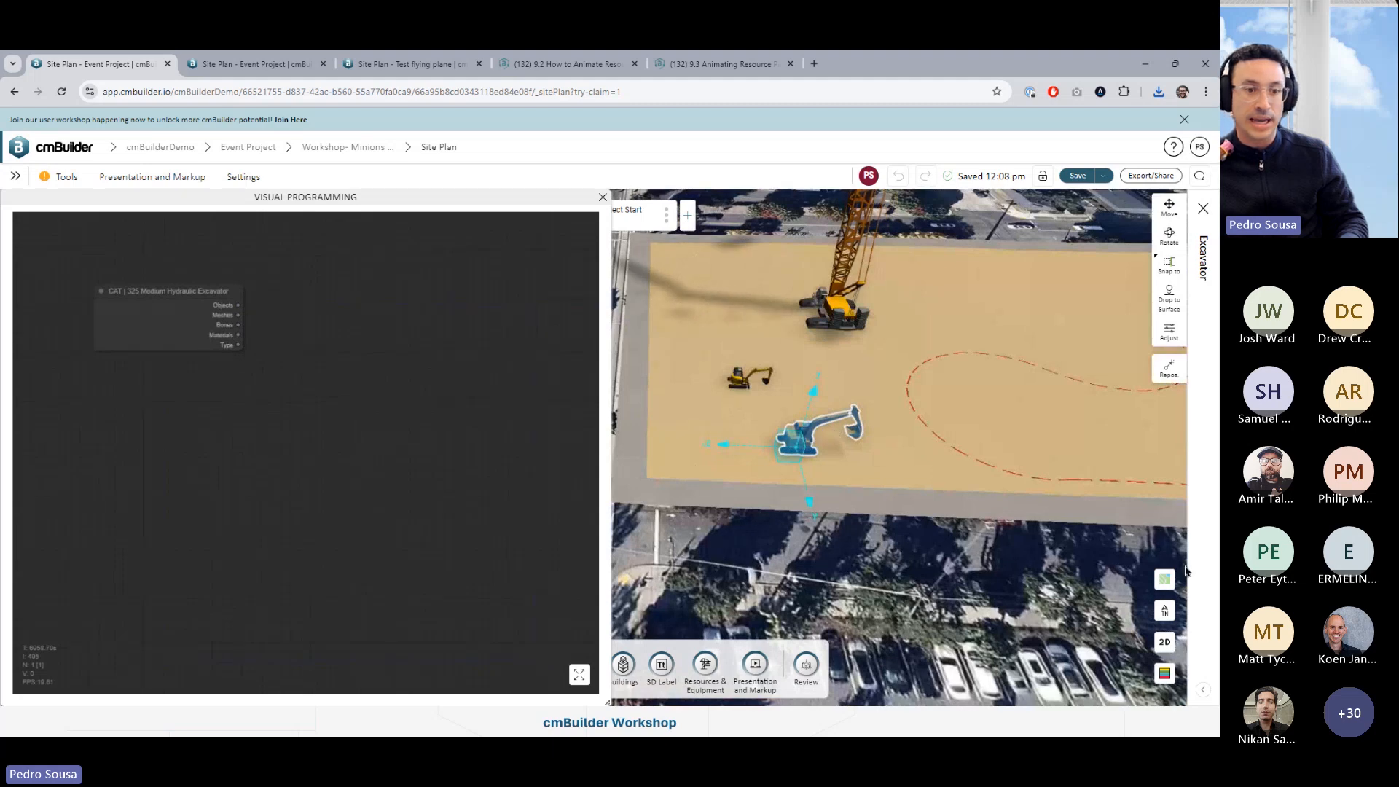
left_click(1203, 696)
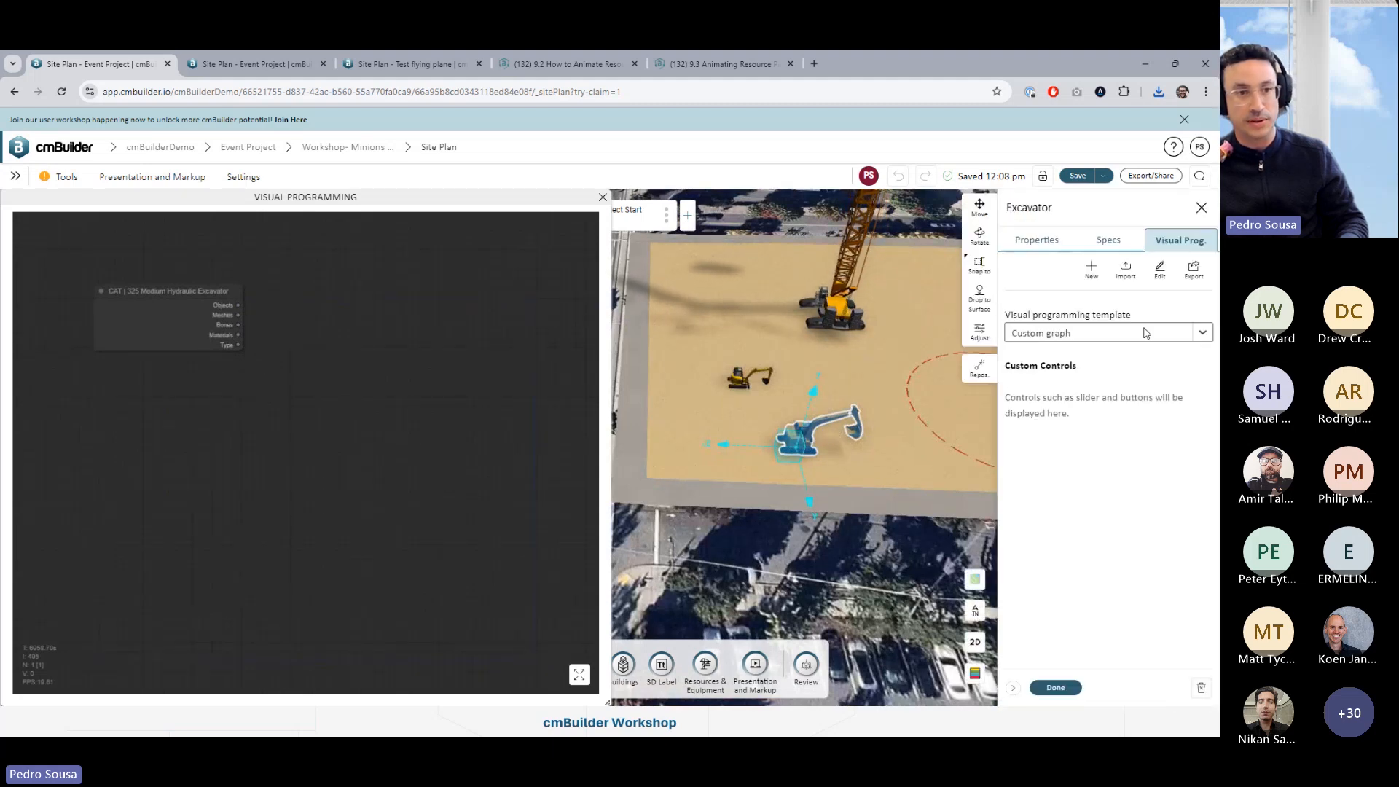
left_click(980, 341)
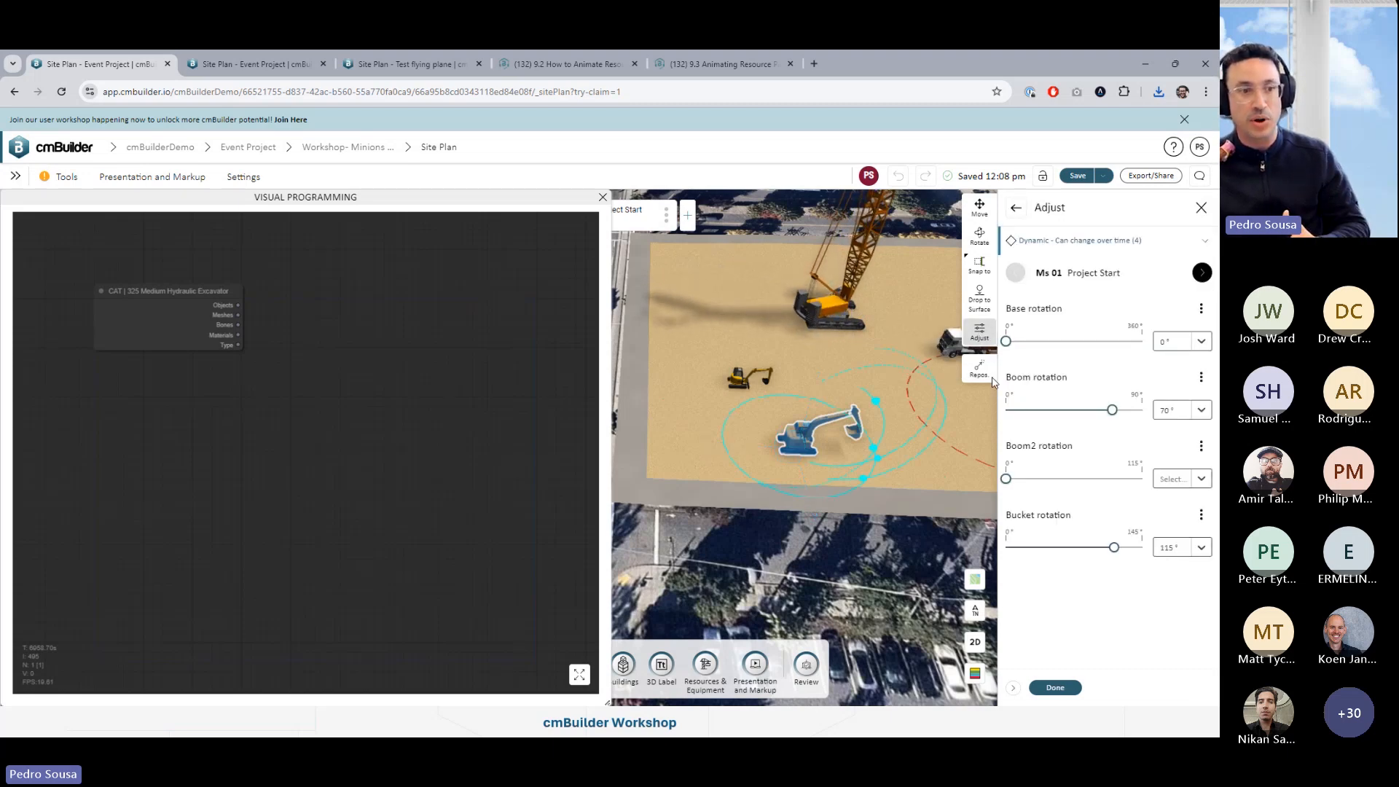
scroll(898, 494, "up", 3)
left_click_drag(893, 494, 871, 484)
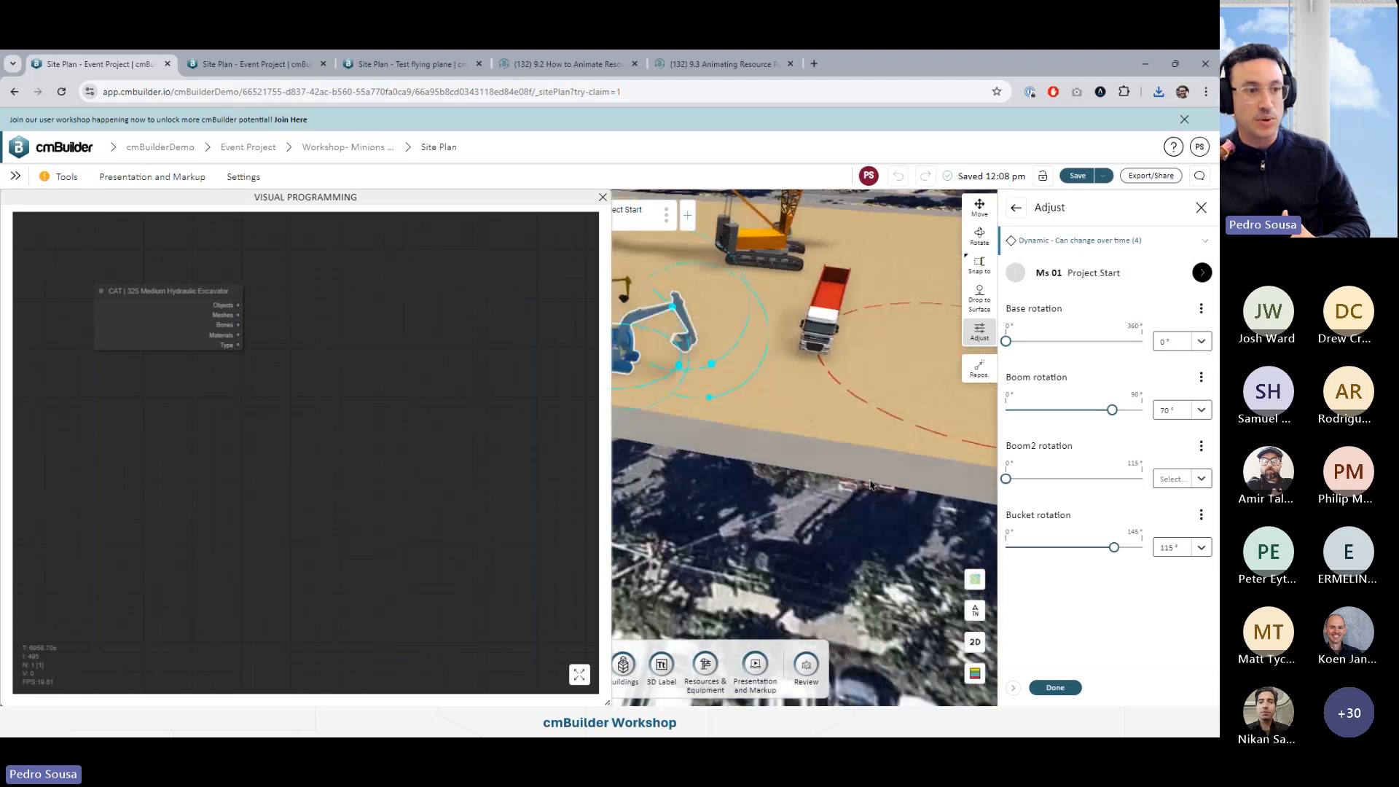
right_click_drag(871, 484, 878, 509)
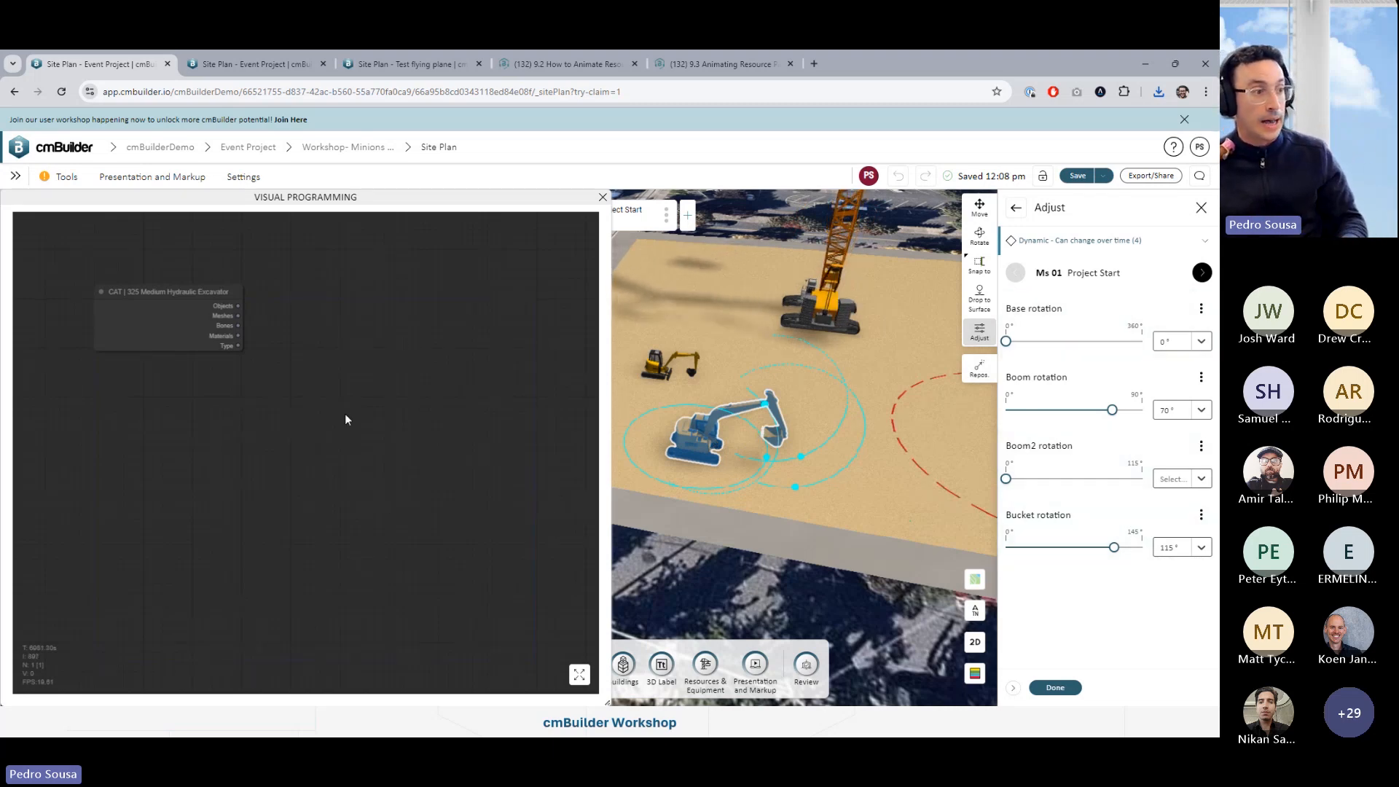
Search the nodes for "animate" and add an Animate Bone node beside the excavator node
left_click_drag(365, 402, 338, 425)
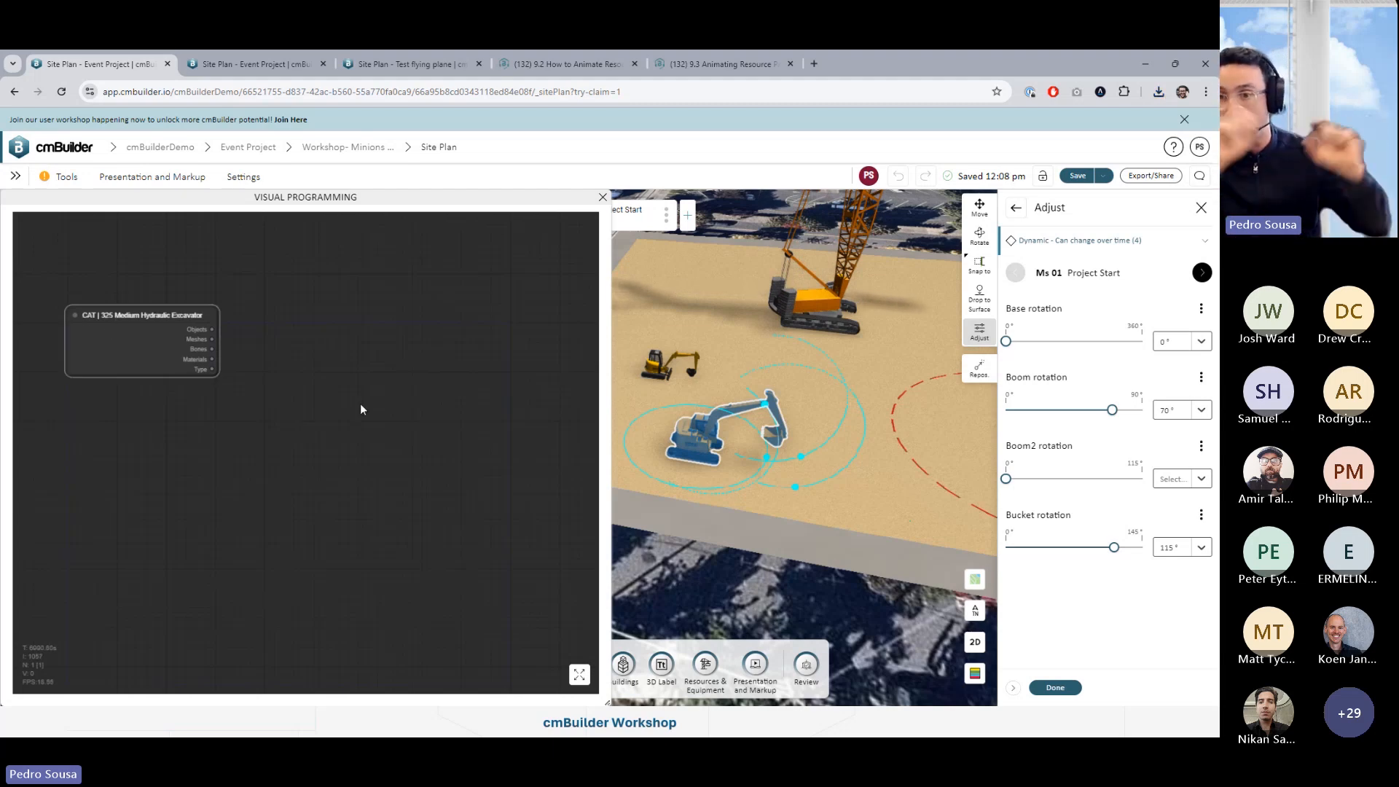
left_click(339, 365)
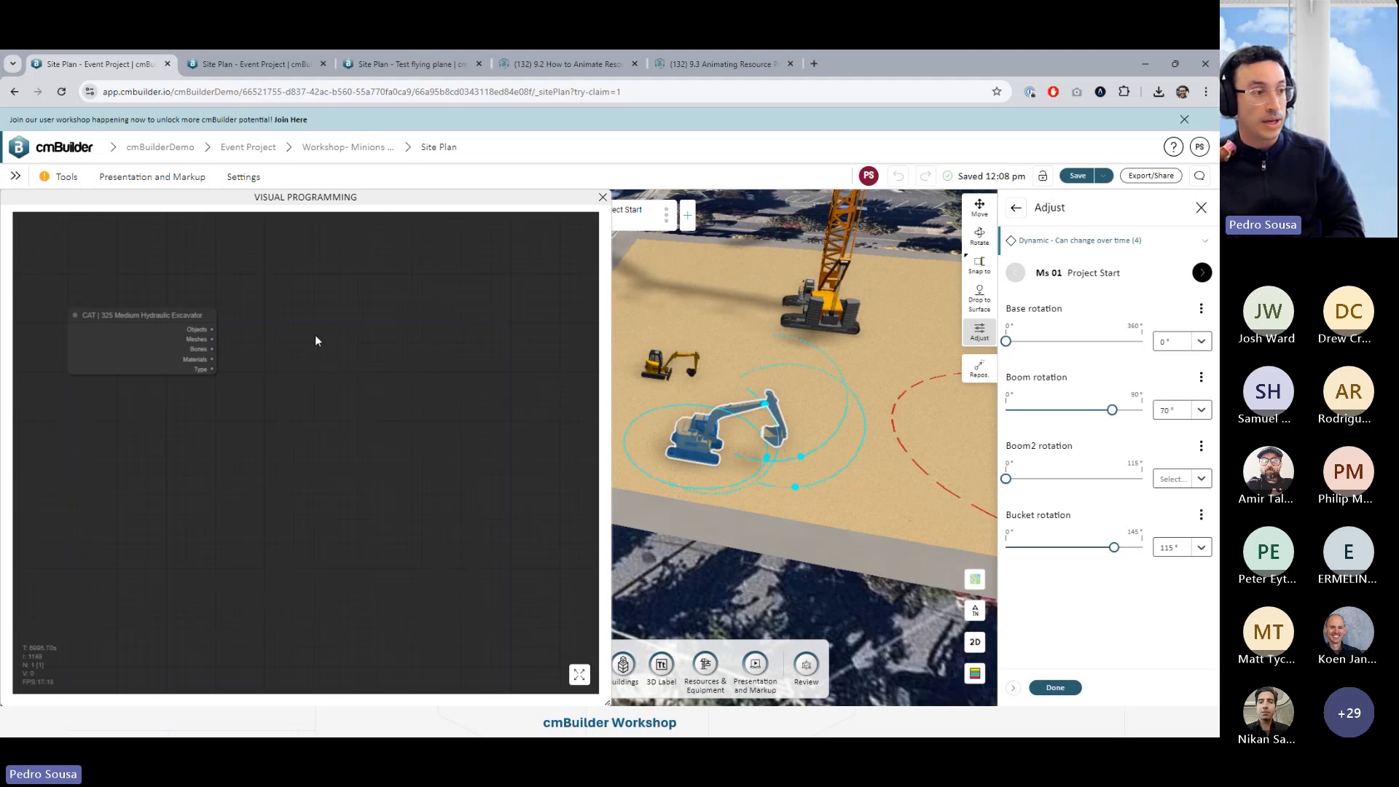
double_click(315, 336)
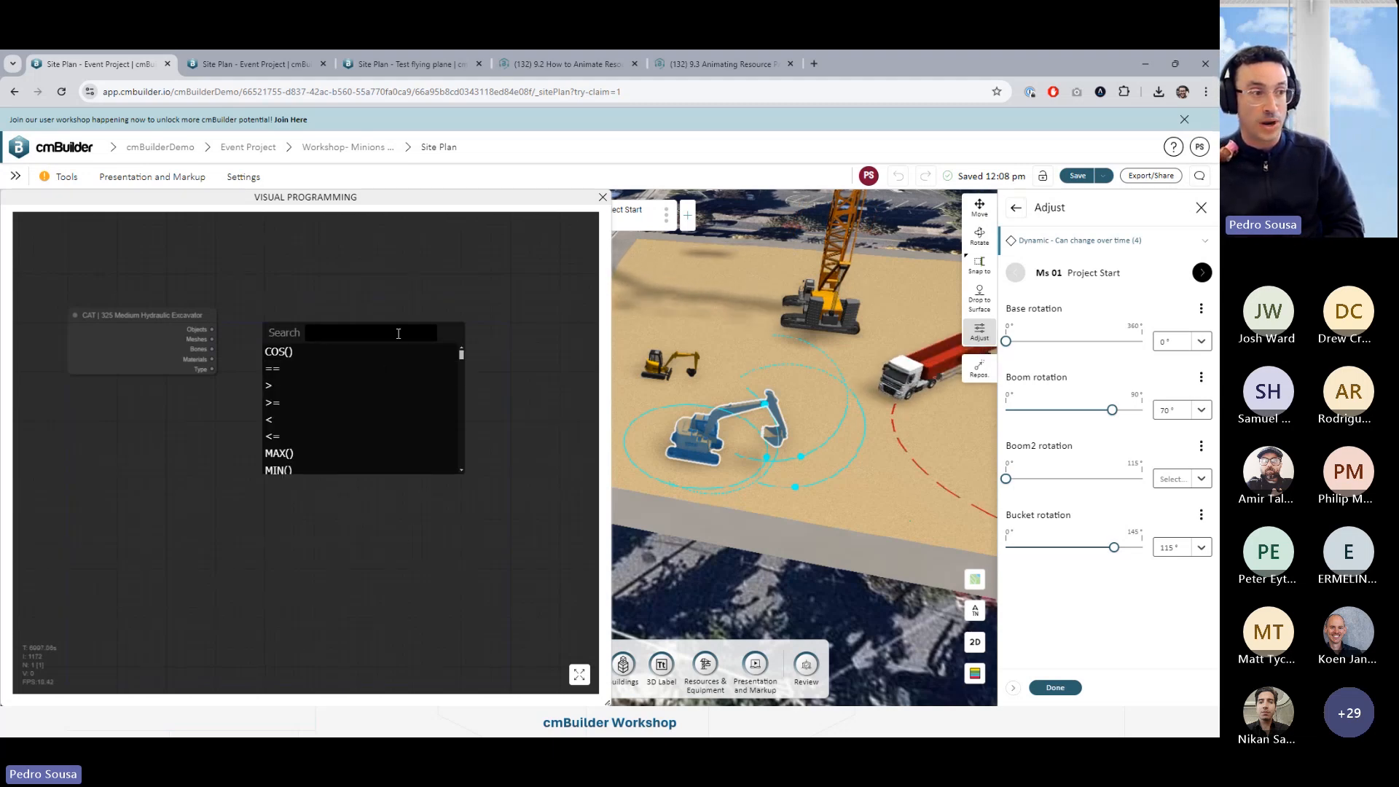
type("a")
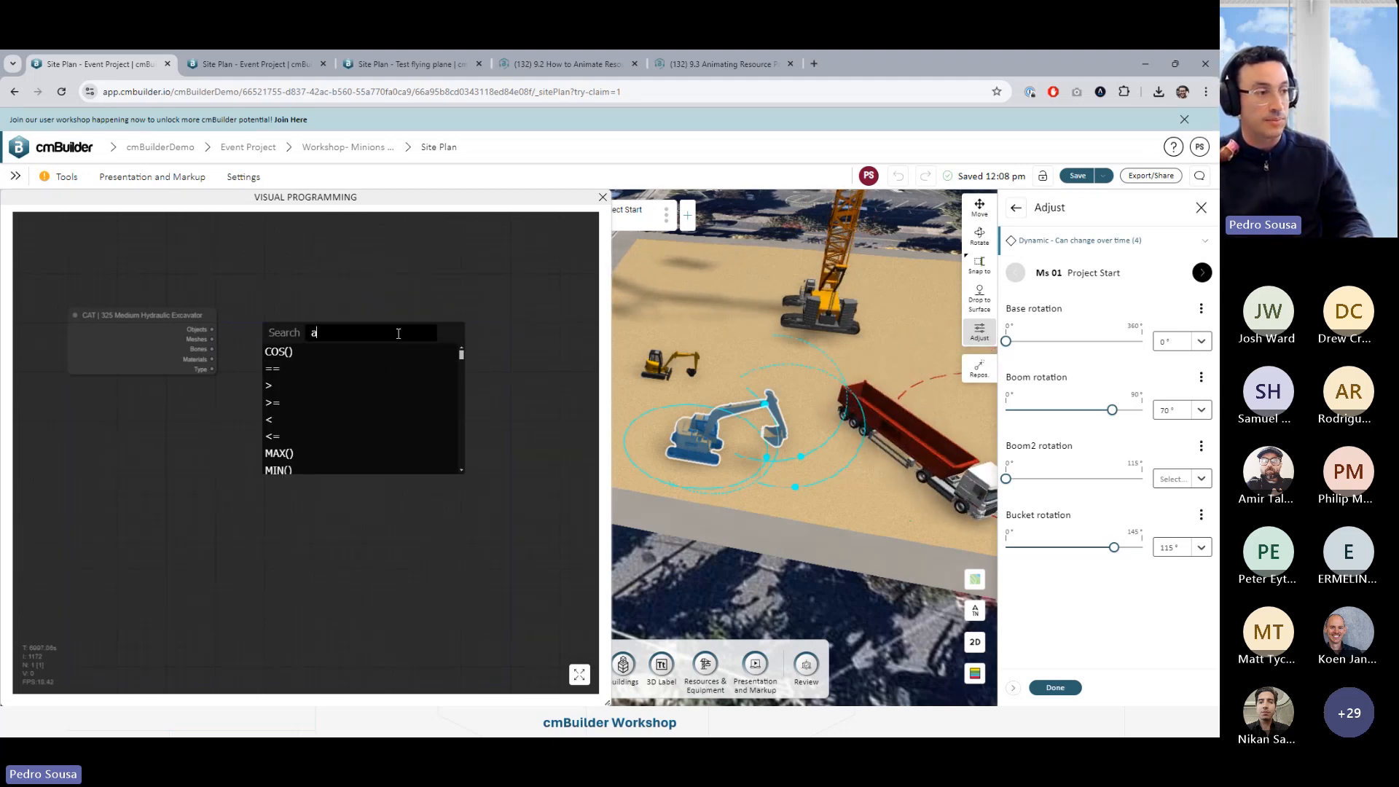
type("nimate")
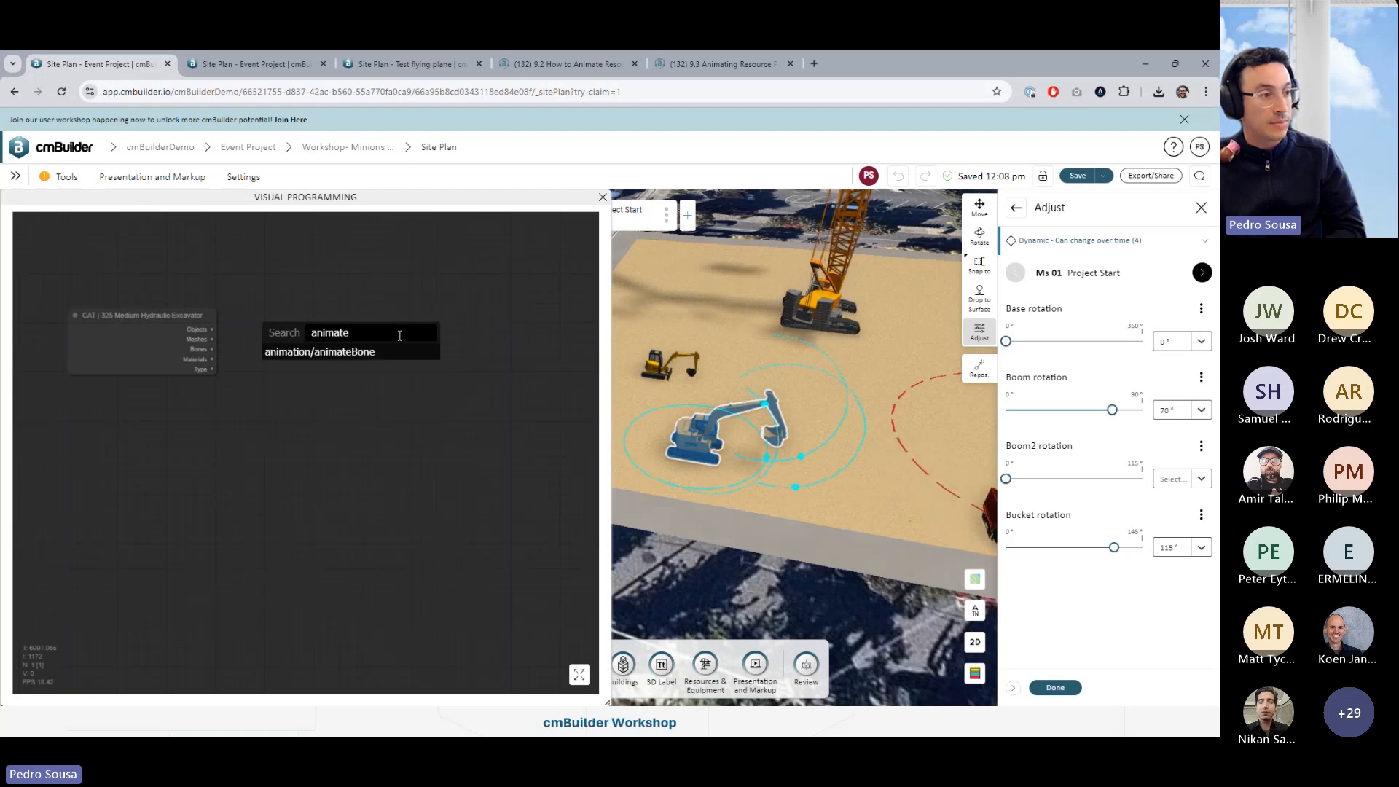
left_click(348, 355)
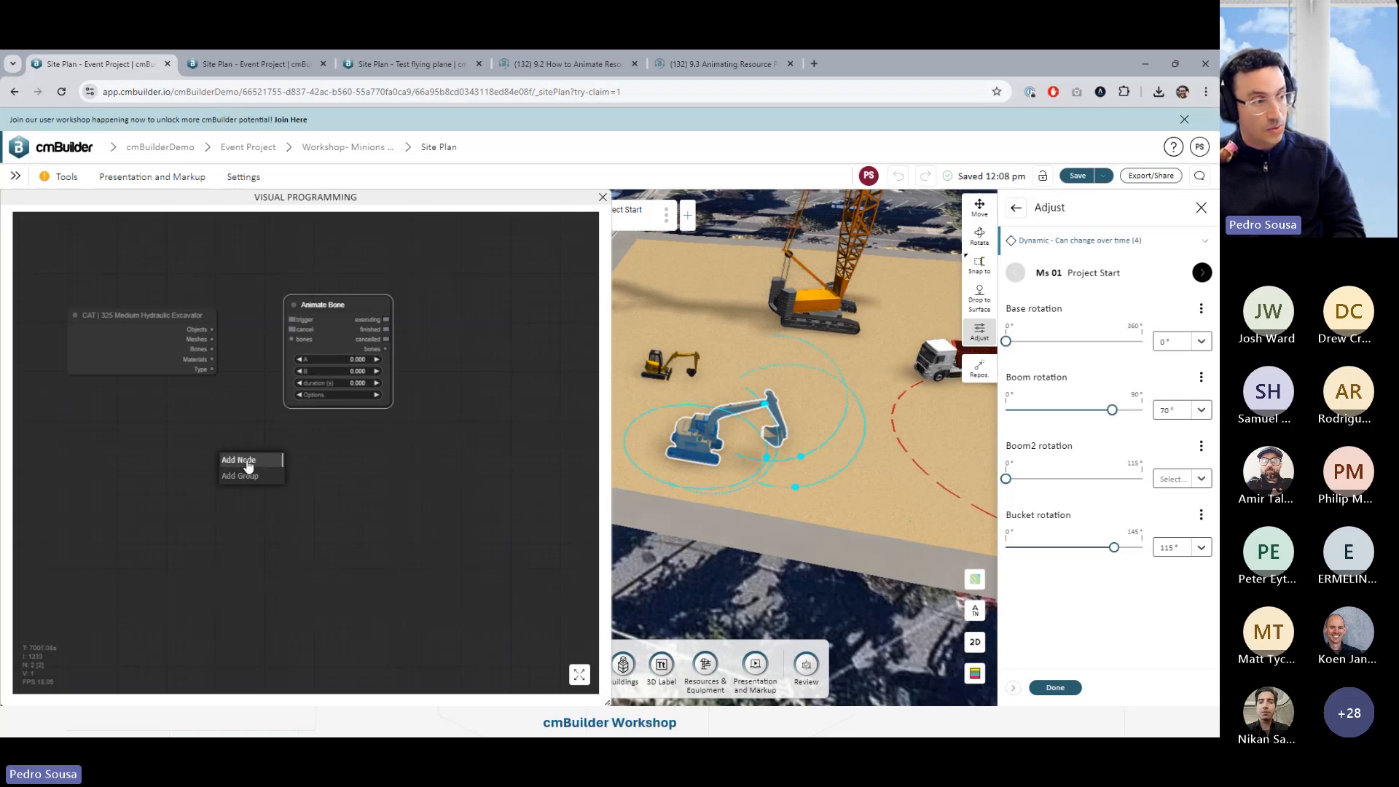
Look through the categories of nodes that can be added, from utils and basic to material and resource
left_click(246, 462)
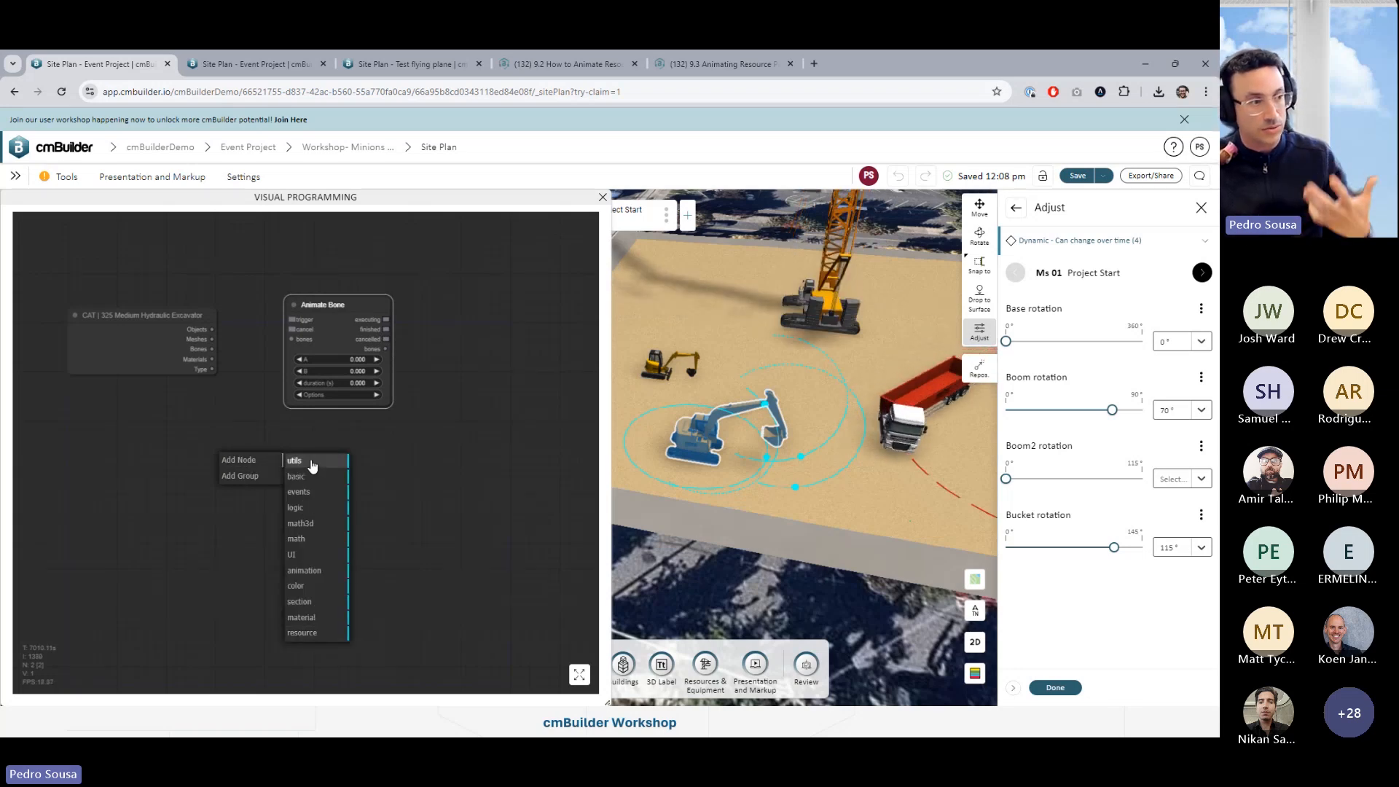
left_click(299, 478)
left_click(318, 495)
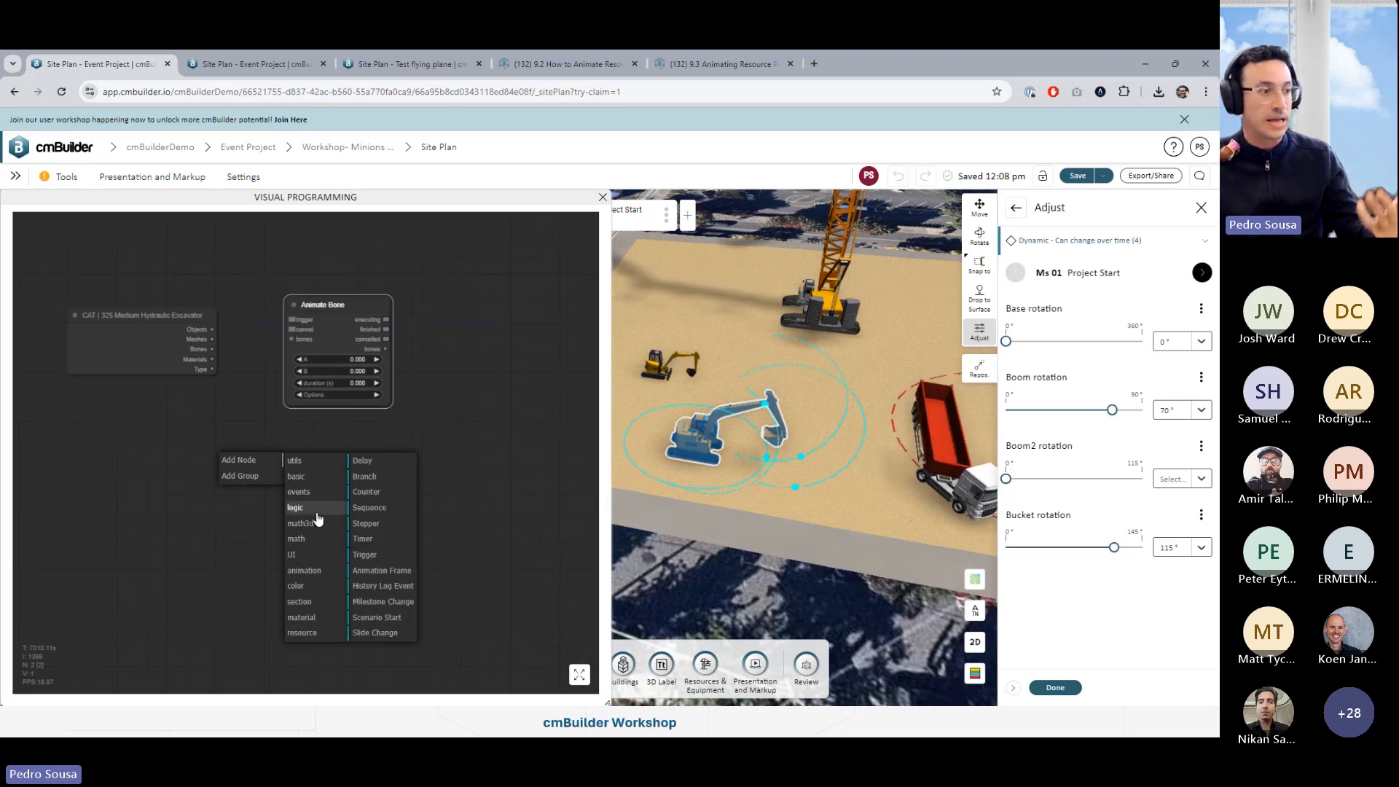
left_click(316, 510)
left_click(315, 527)
left_click(314, 544)
left_click(313, 558)
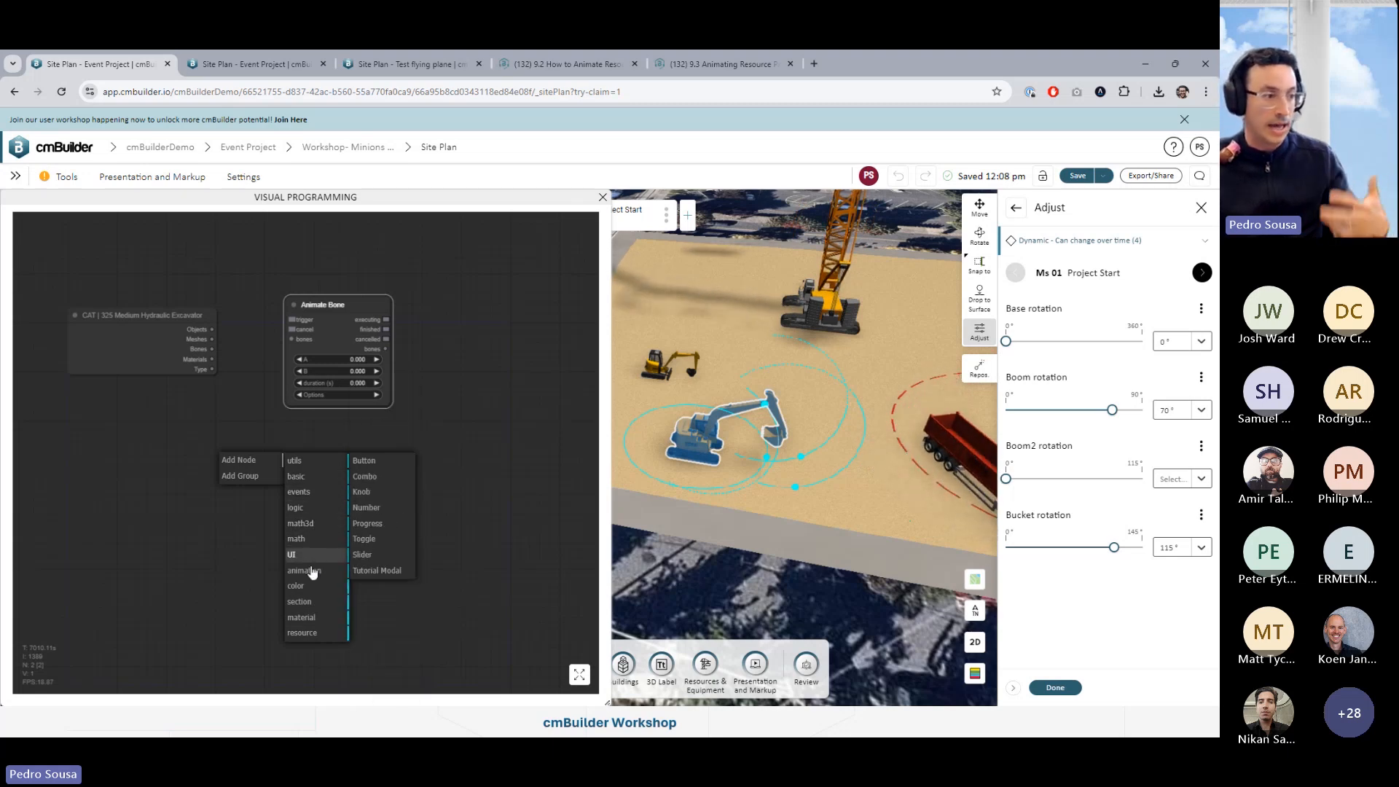
left_click(312, 575)
left_click(312, 587)
left_click(313, 602)
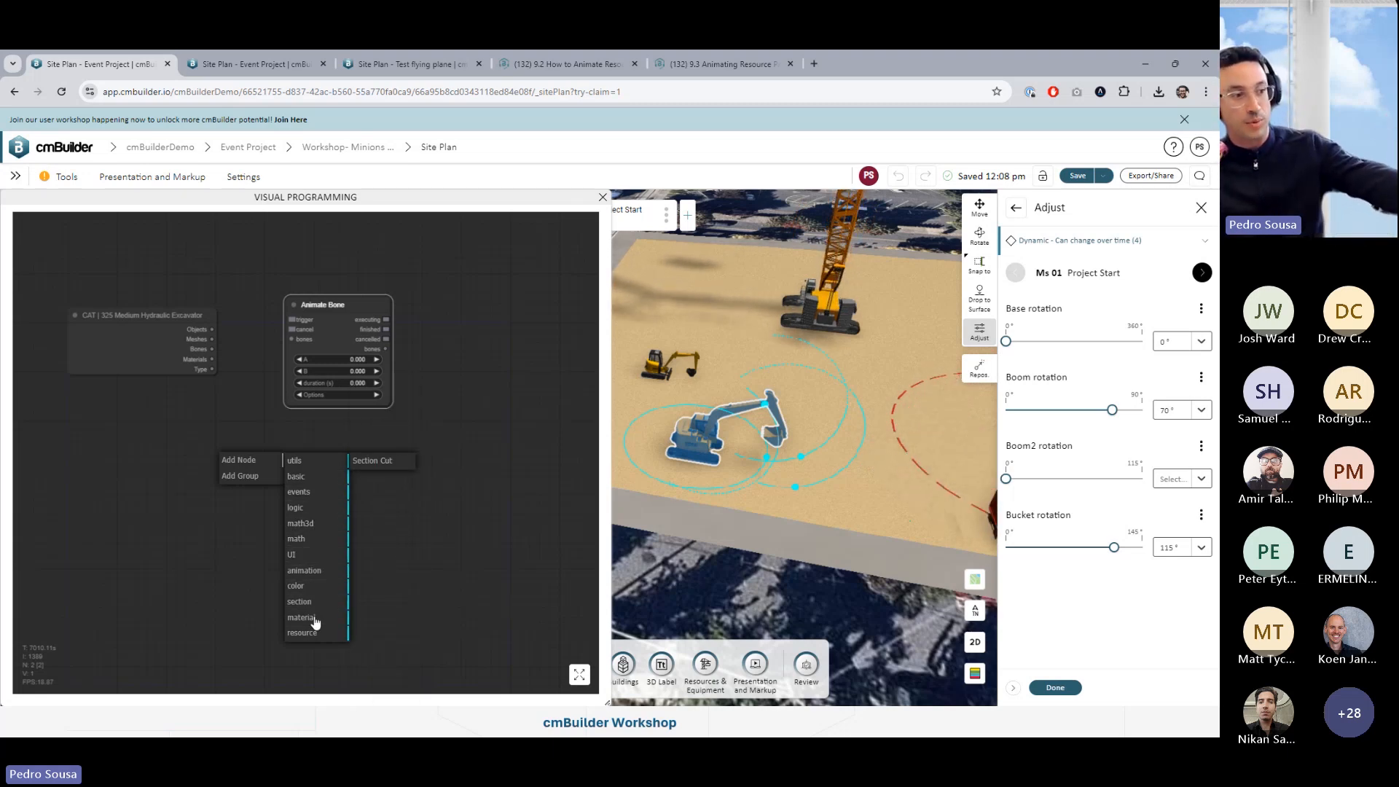
left_click(314, 618)
left_click(318, 633)
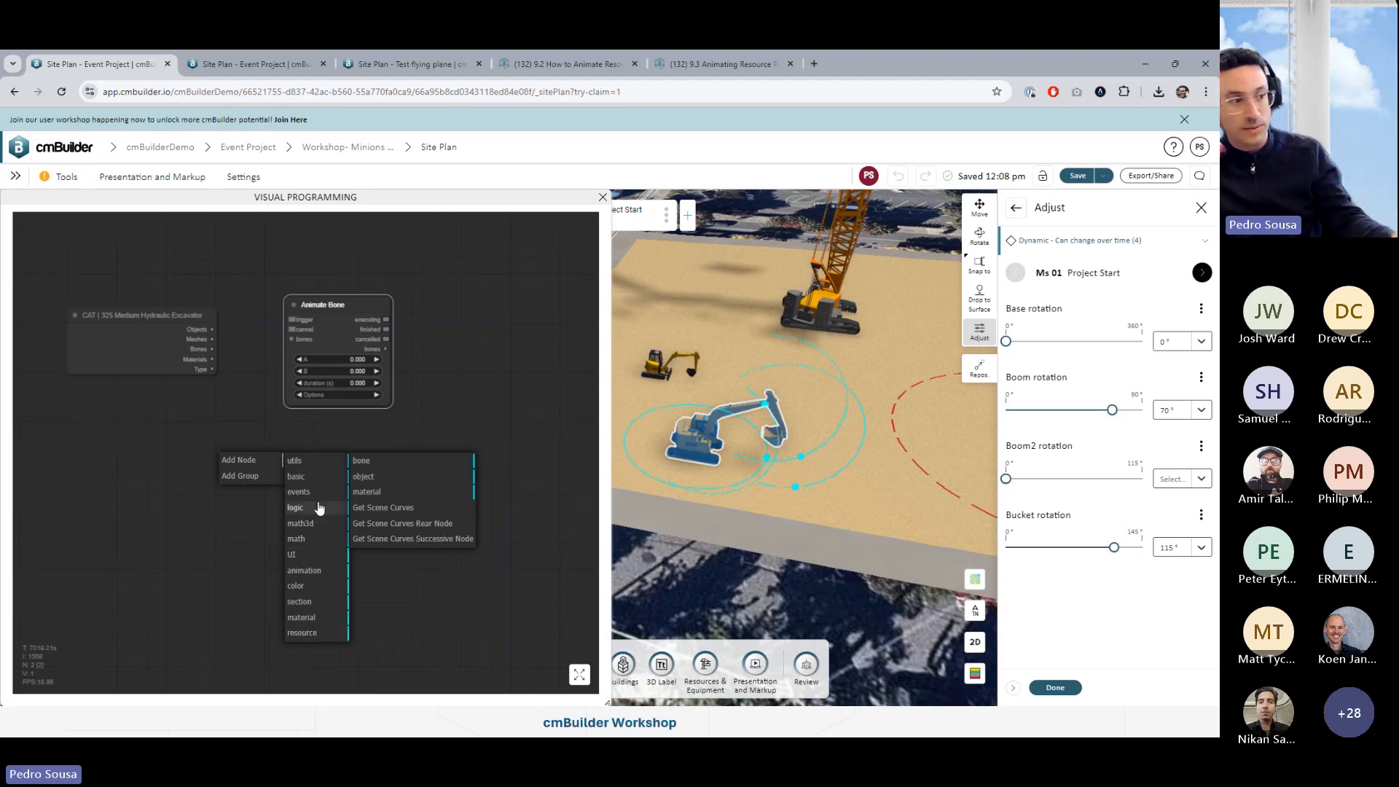
left_click(416, 588)
double_click(417, 586)
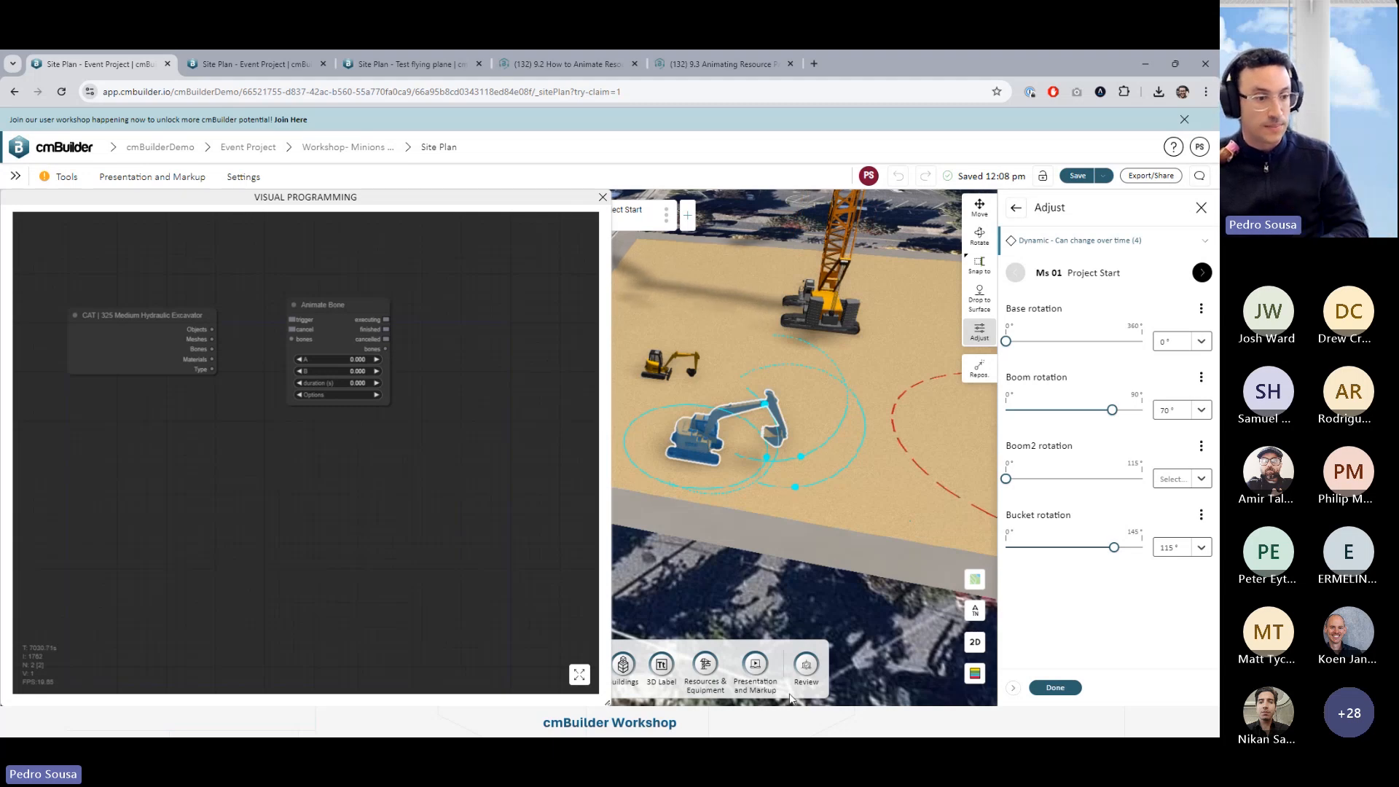
Advance the workshop presentation to the Node Basics slide and return to the cmBuilder graph
left_click(787, 727)
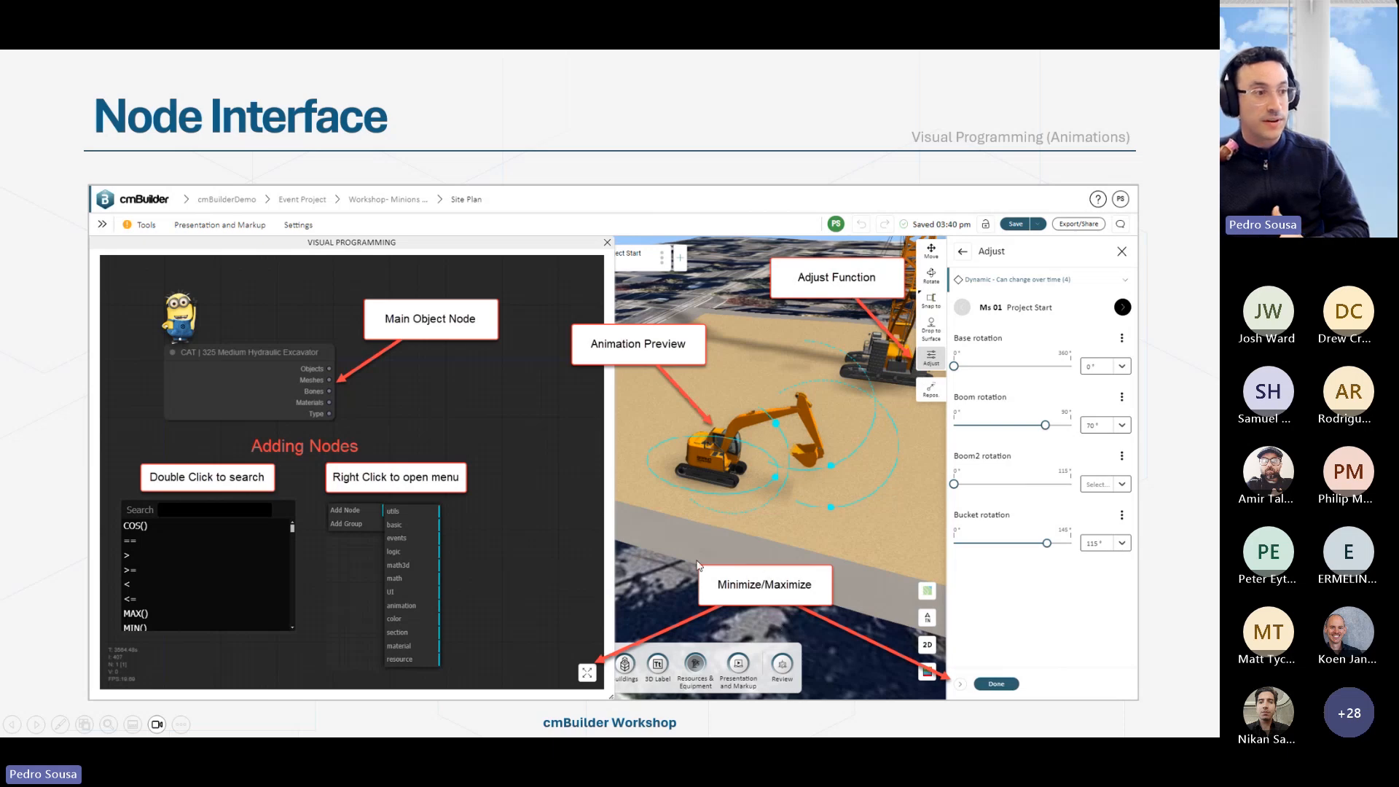
left_click(752, 365)
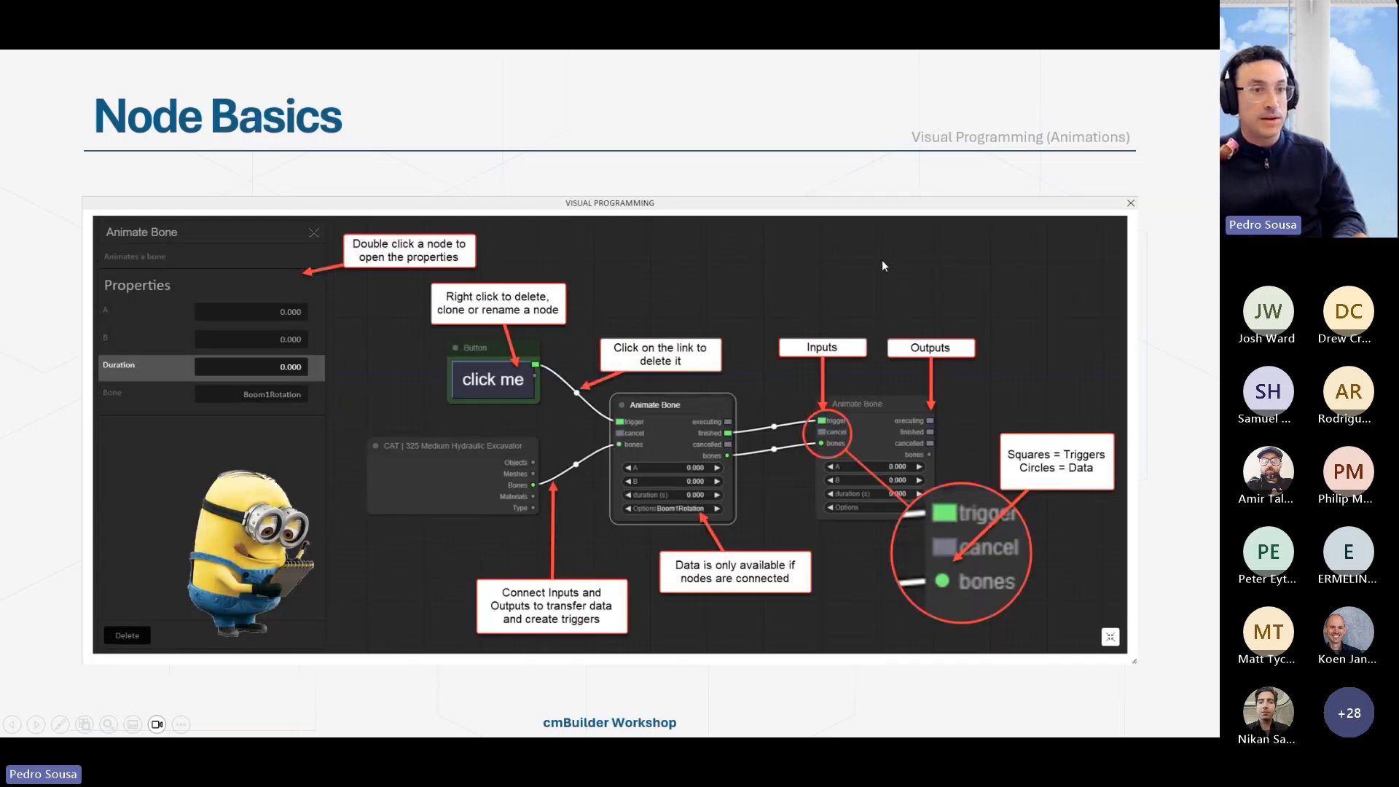
key("alt+Tab")
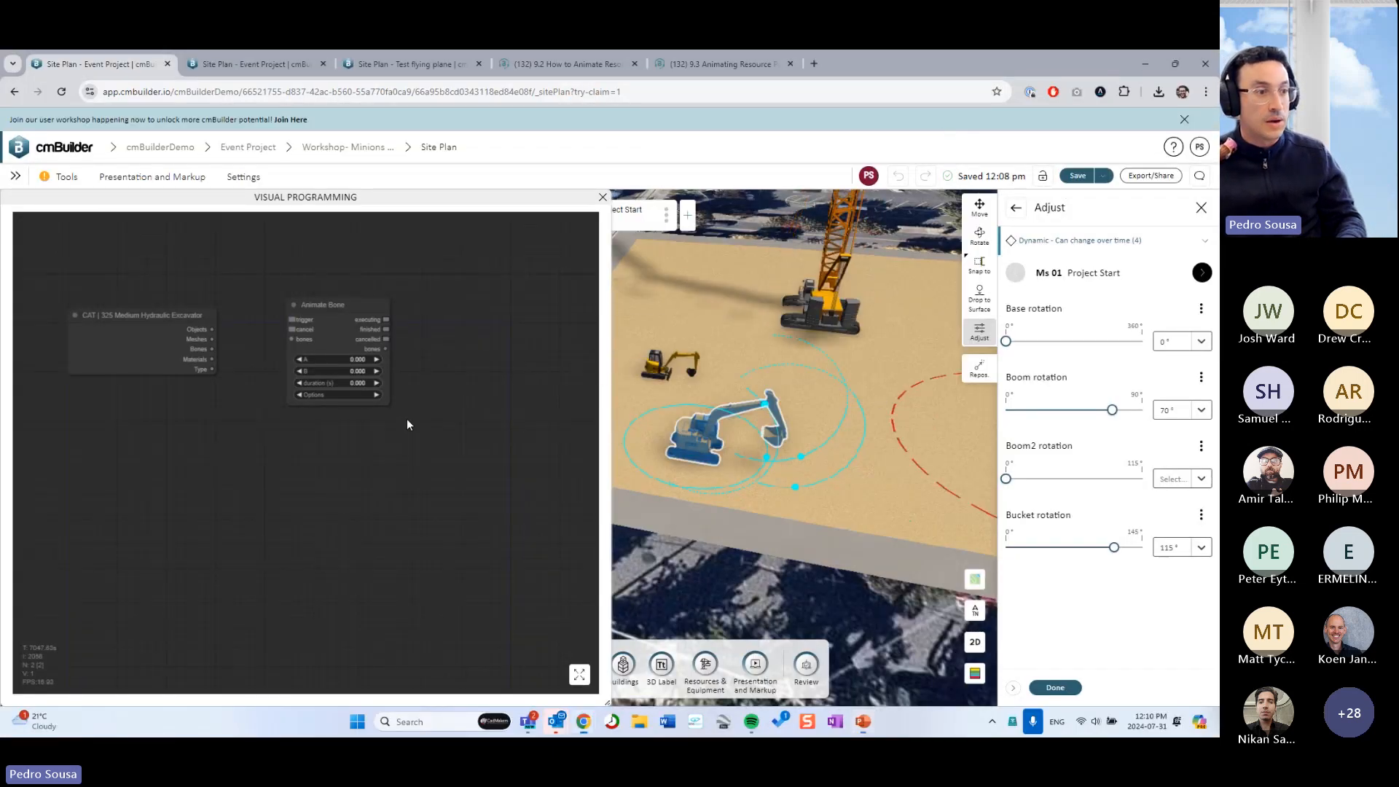
Examine the inputs, outputs and parameters of the Animate Bone node up close
left_click_drag(407, 418, 440, 482)
scroll(239, 344, "up", 4)
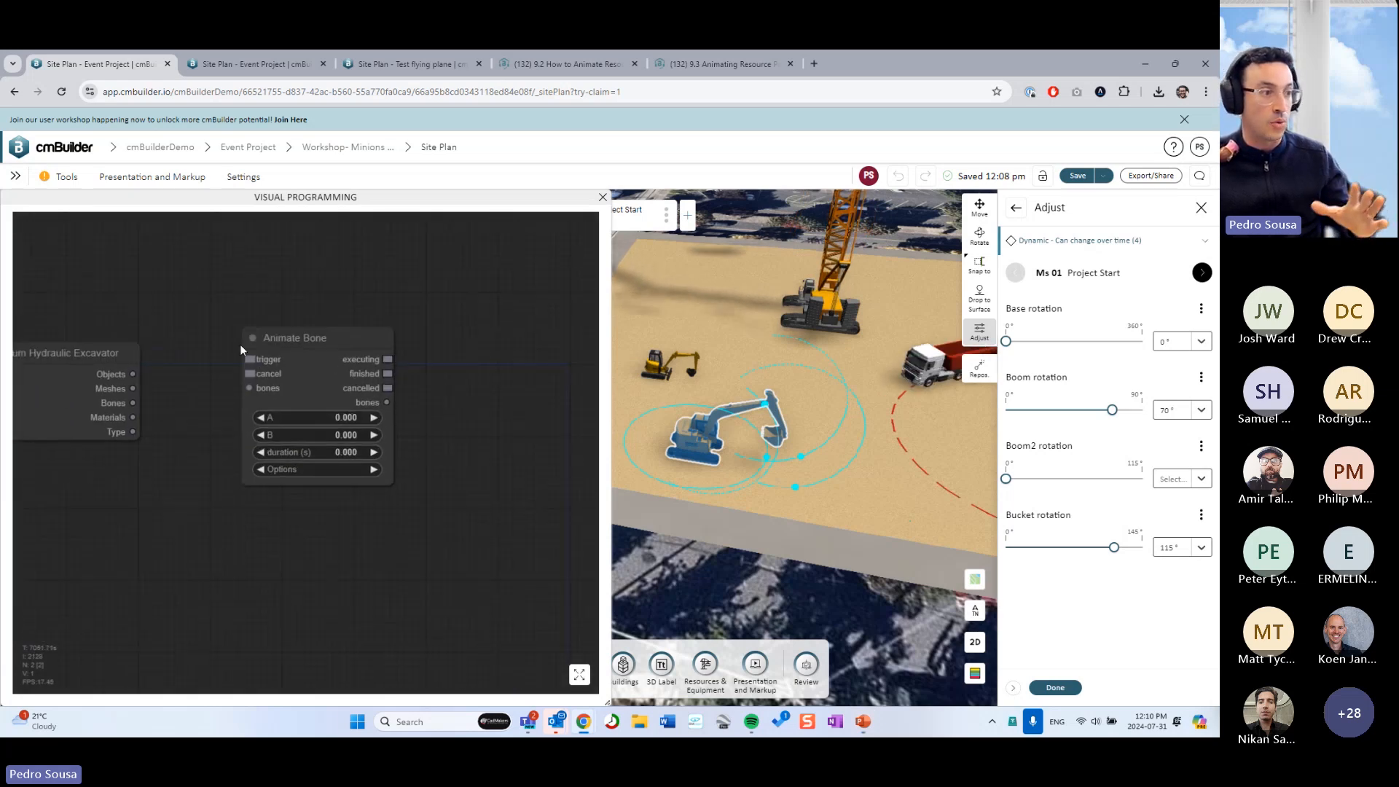
scroll(377, 438, "up", 2)
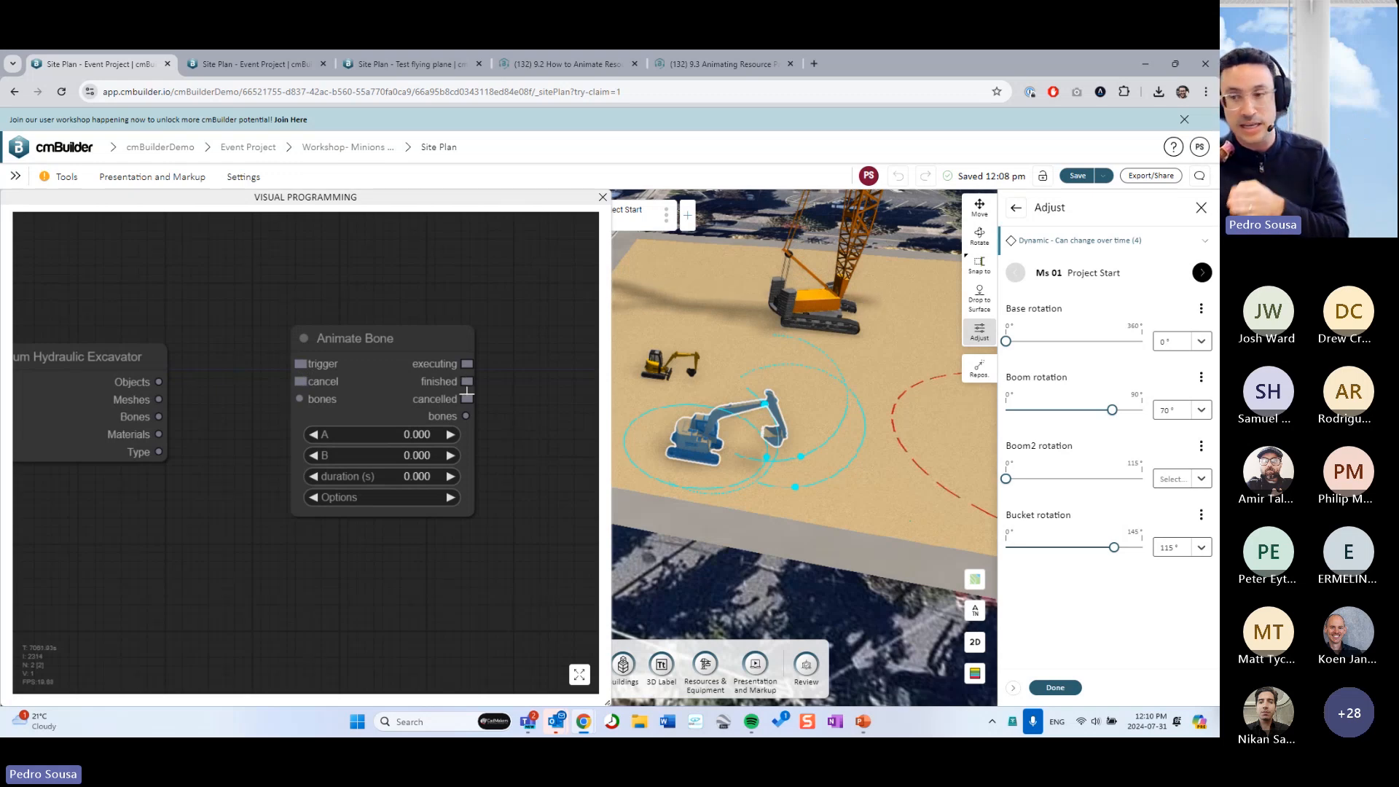
left_click_drag(420, 388, 465, 369)
scroll(449, 377, "up", 4)
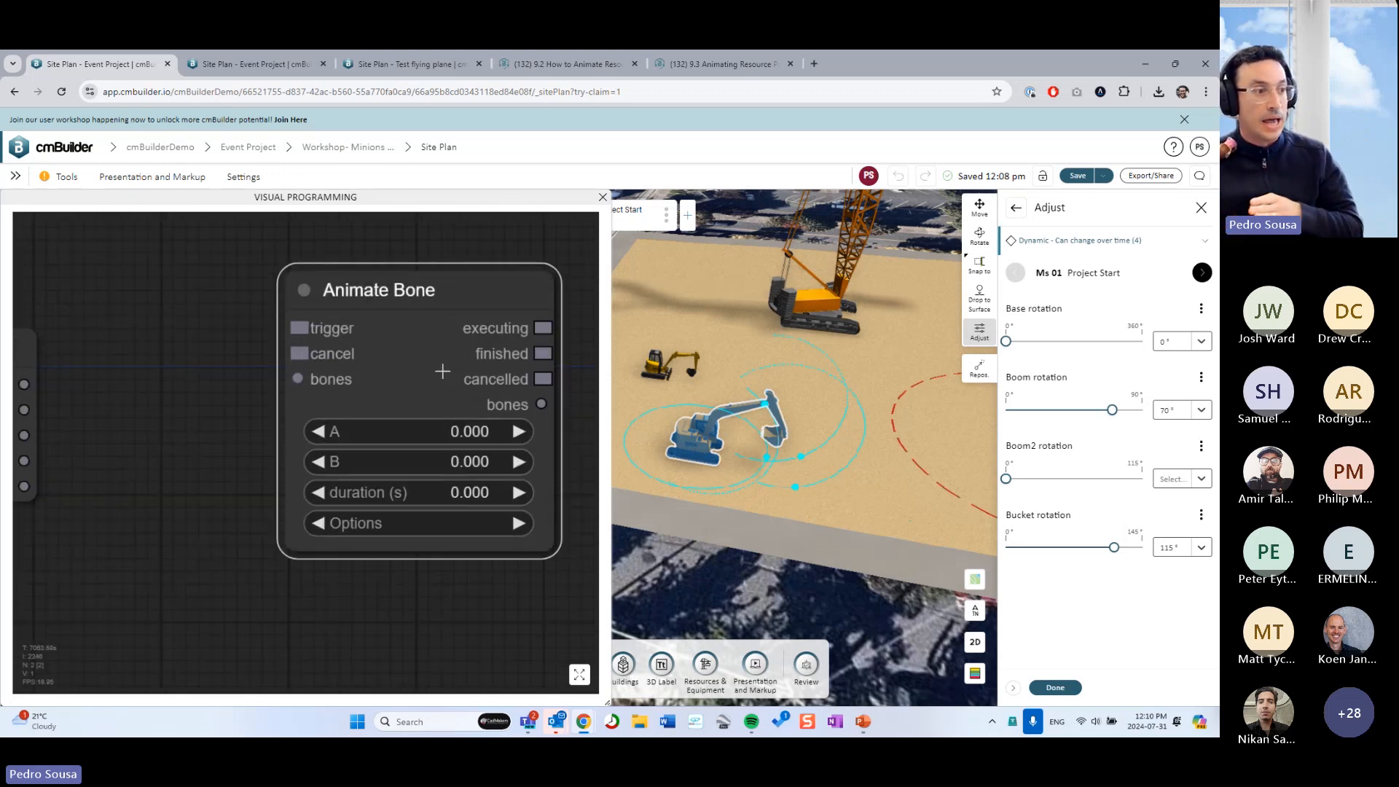
scroll(442, 372, "down", 2)
scroll(224, 431, "down", 3)
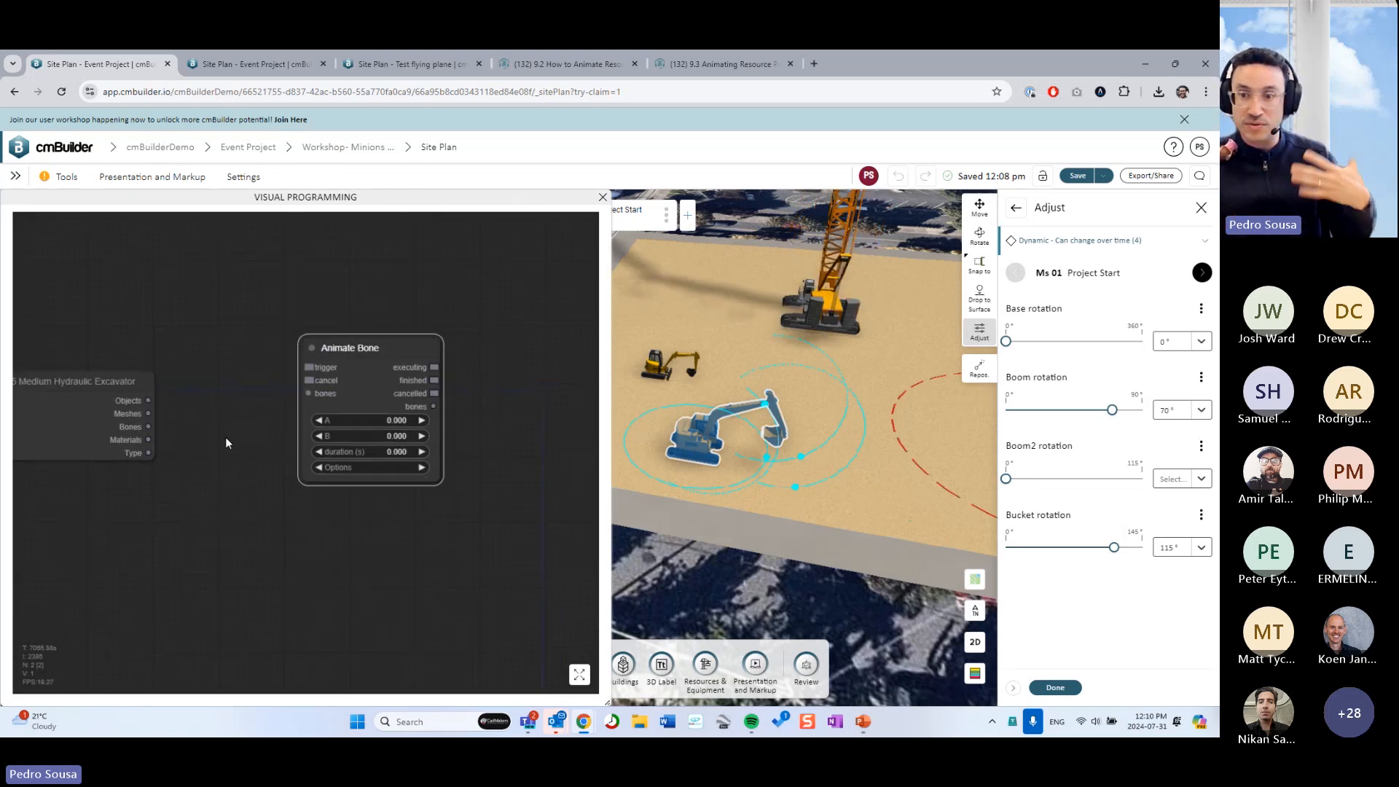
Reposition the Animate Bone node and connect the excavator node's Bones output to its bones input
left_click_drag(226, 437, 228, 438)
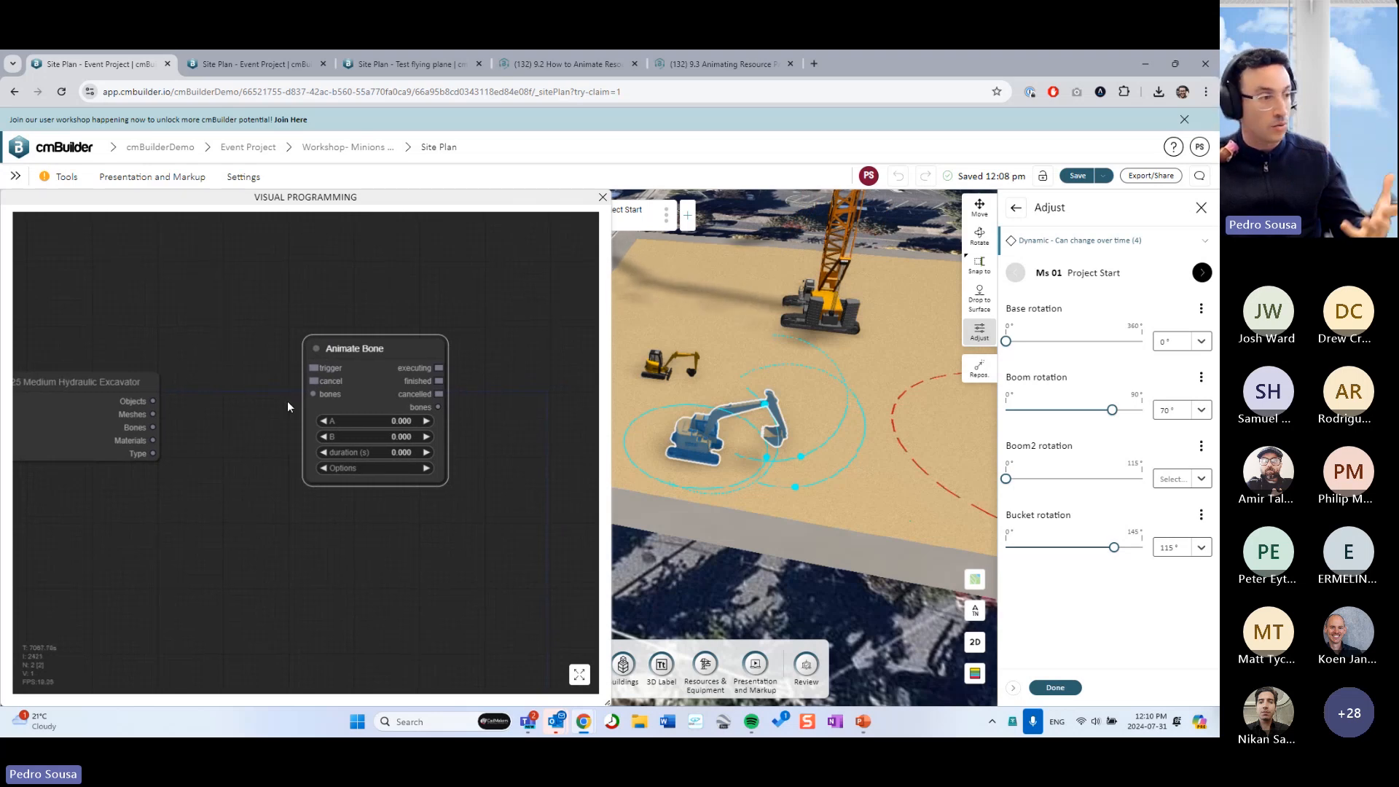
left_click_drag(374, 386, 410, 405)
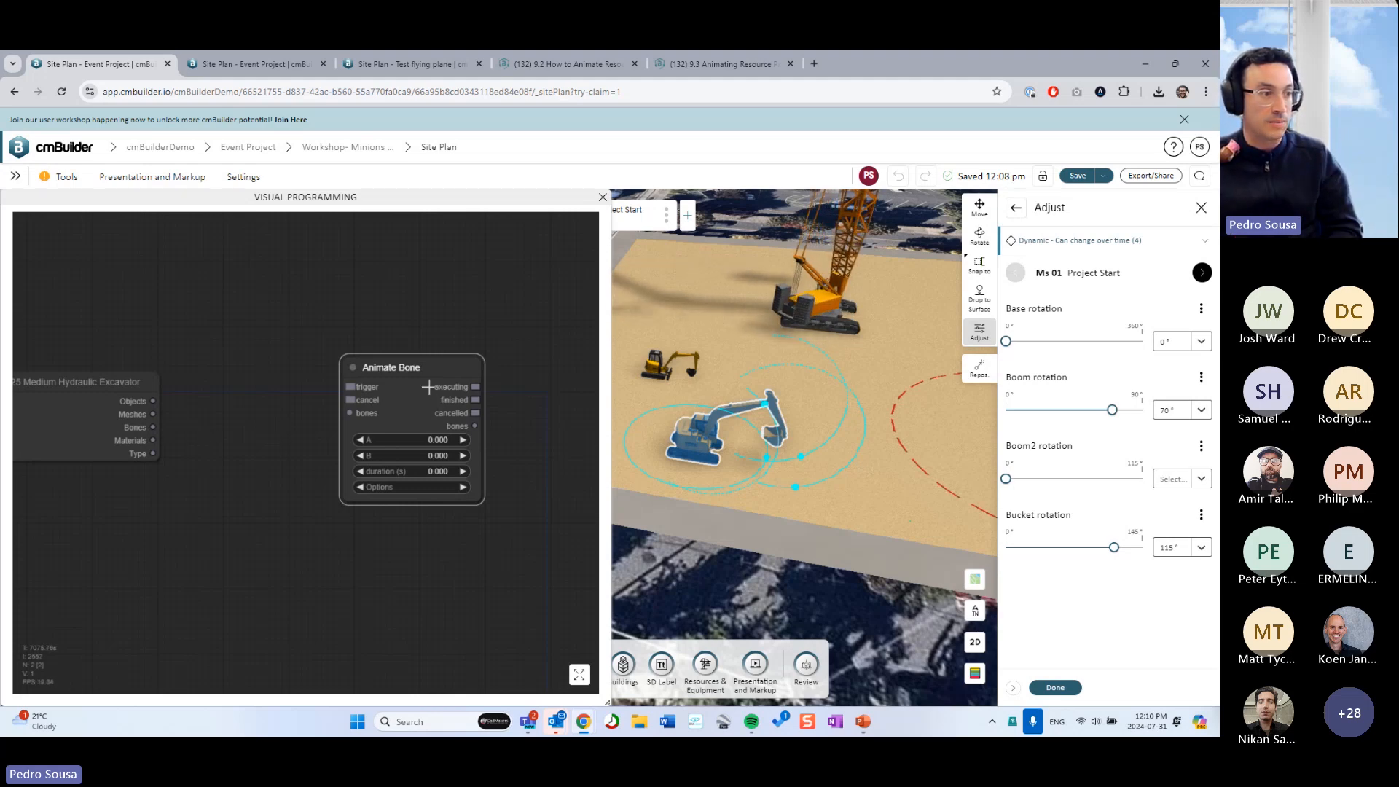
left_click_drag(414, 398, 400, 396)
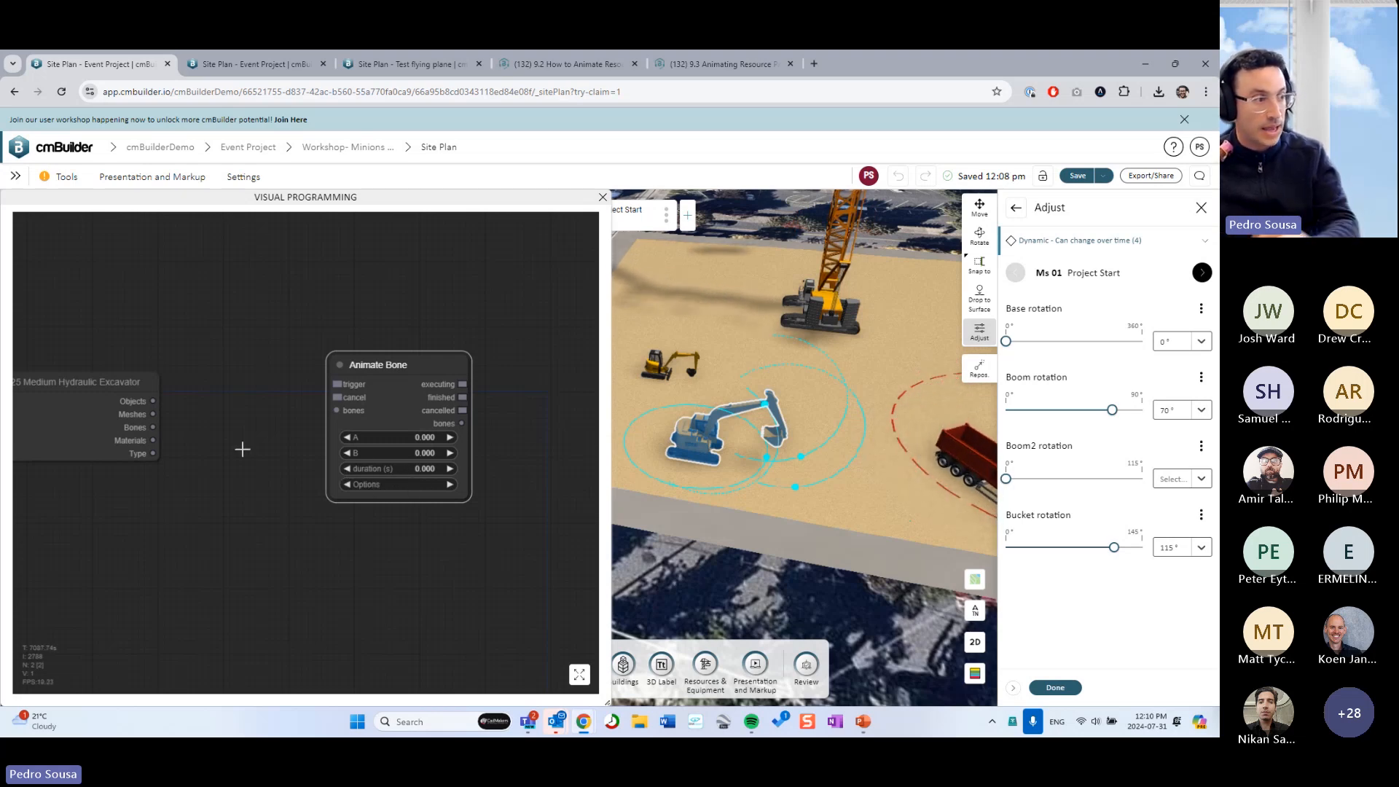
left_click_drag(153, 427, 337, 411)
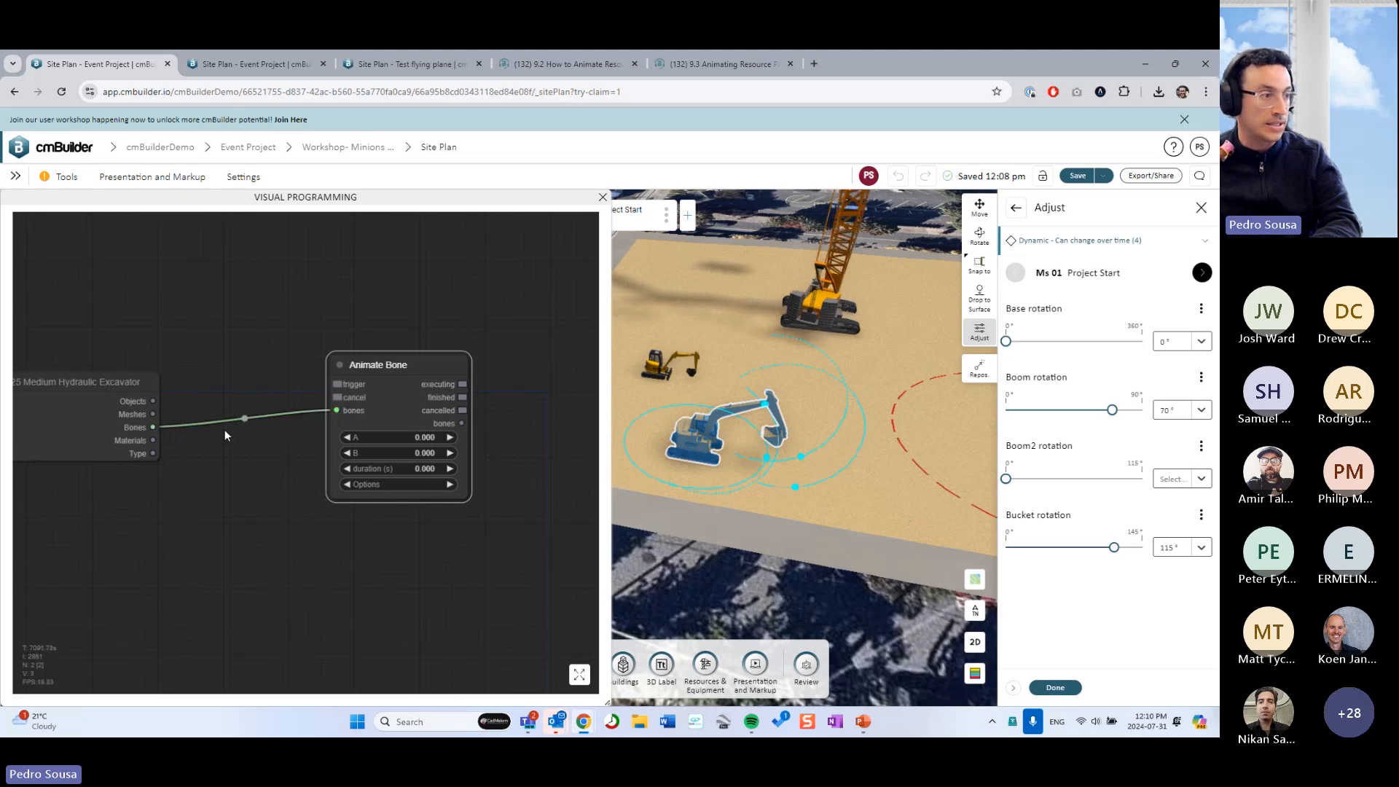
View the bone options offered by the Animate Bone node, close them without choosing one, and select the node
left_click(392, 486)
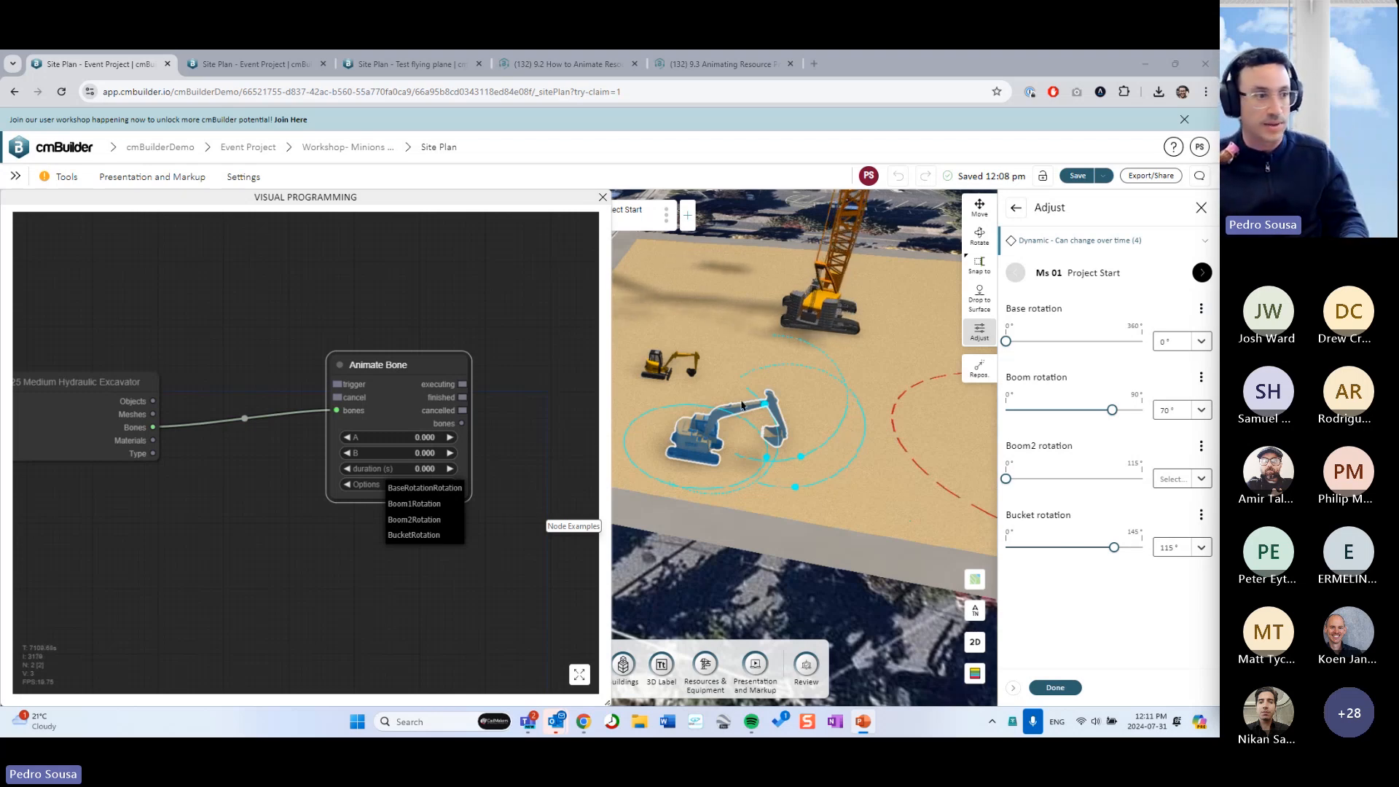
left_click(479, 423)
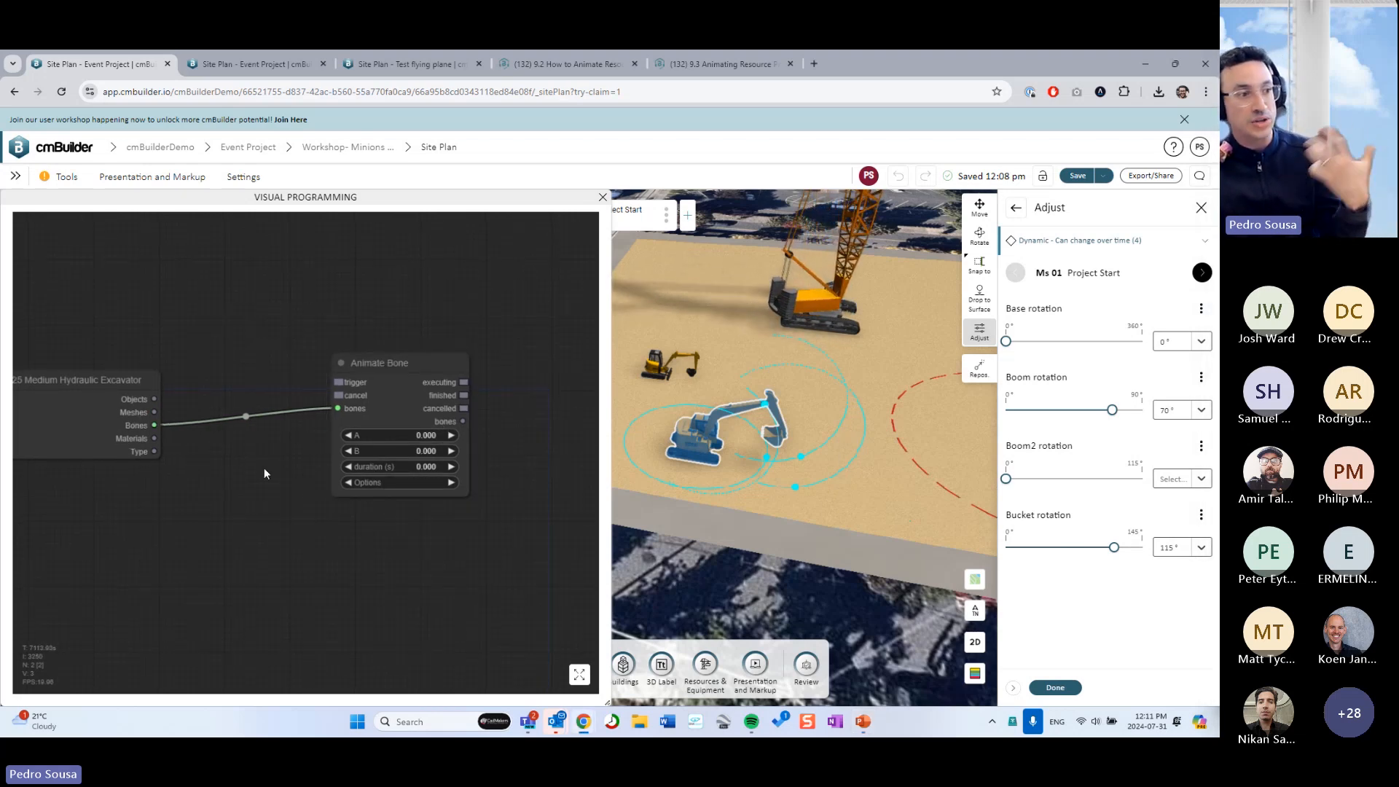
left_click_drag(325, 539, 254, 520)
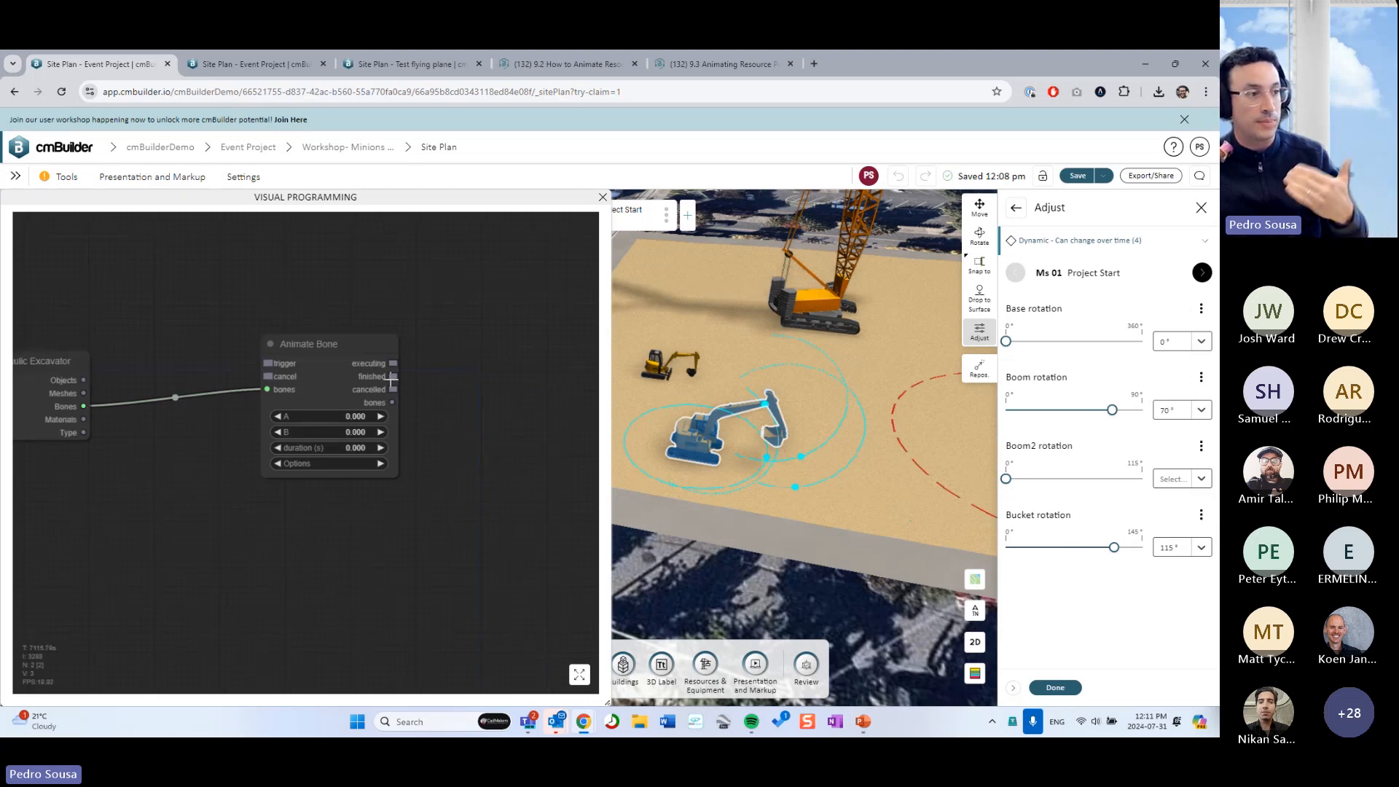
left_click_drag(459, 431, 403, 416)
left_click(272, 361)
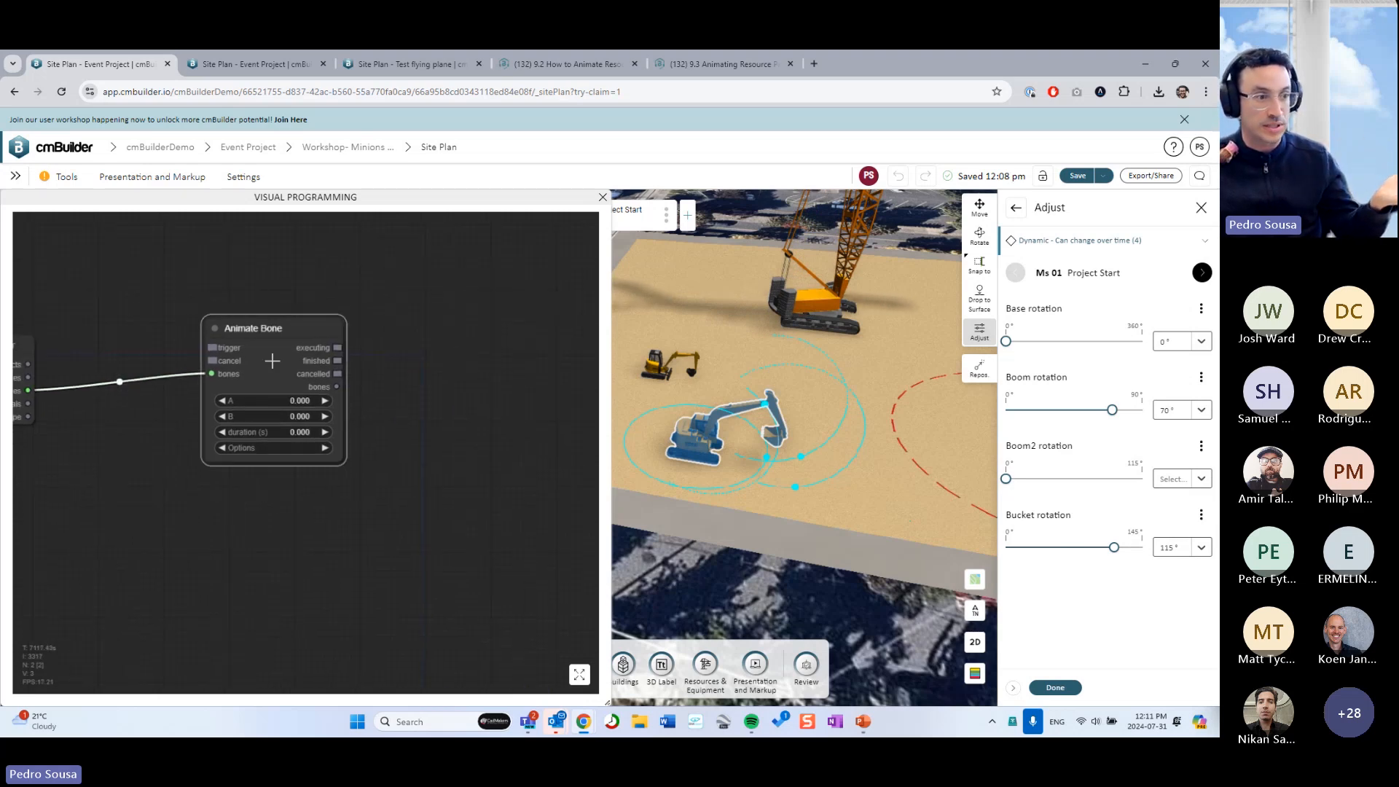
Clone the Animate Bone node and place the copy beside the original
right_click(273, 360)
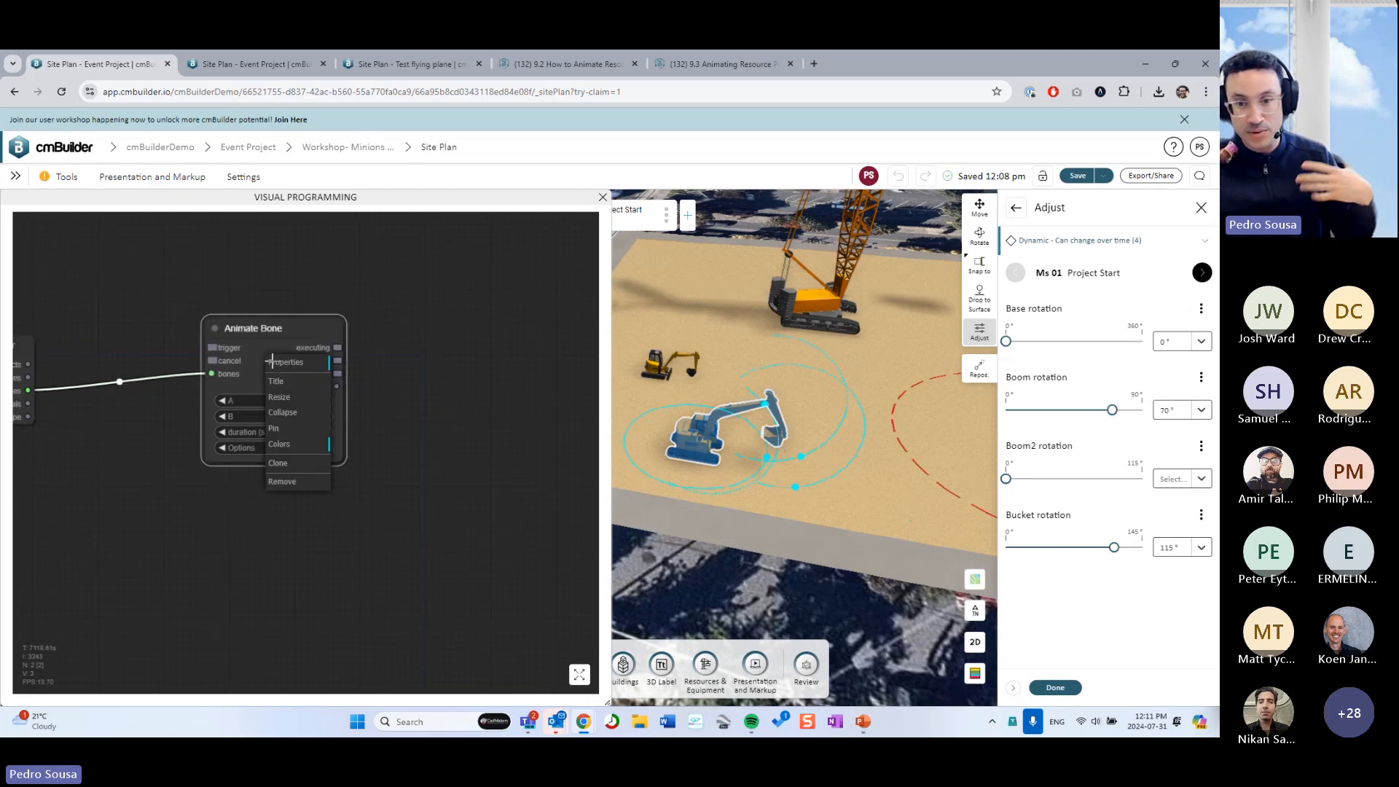
left_click(296, 467)
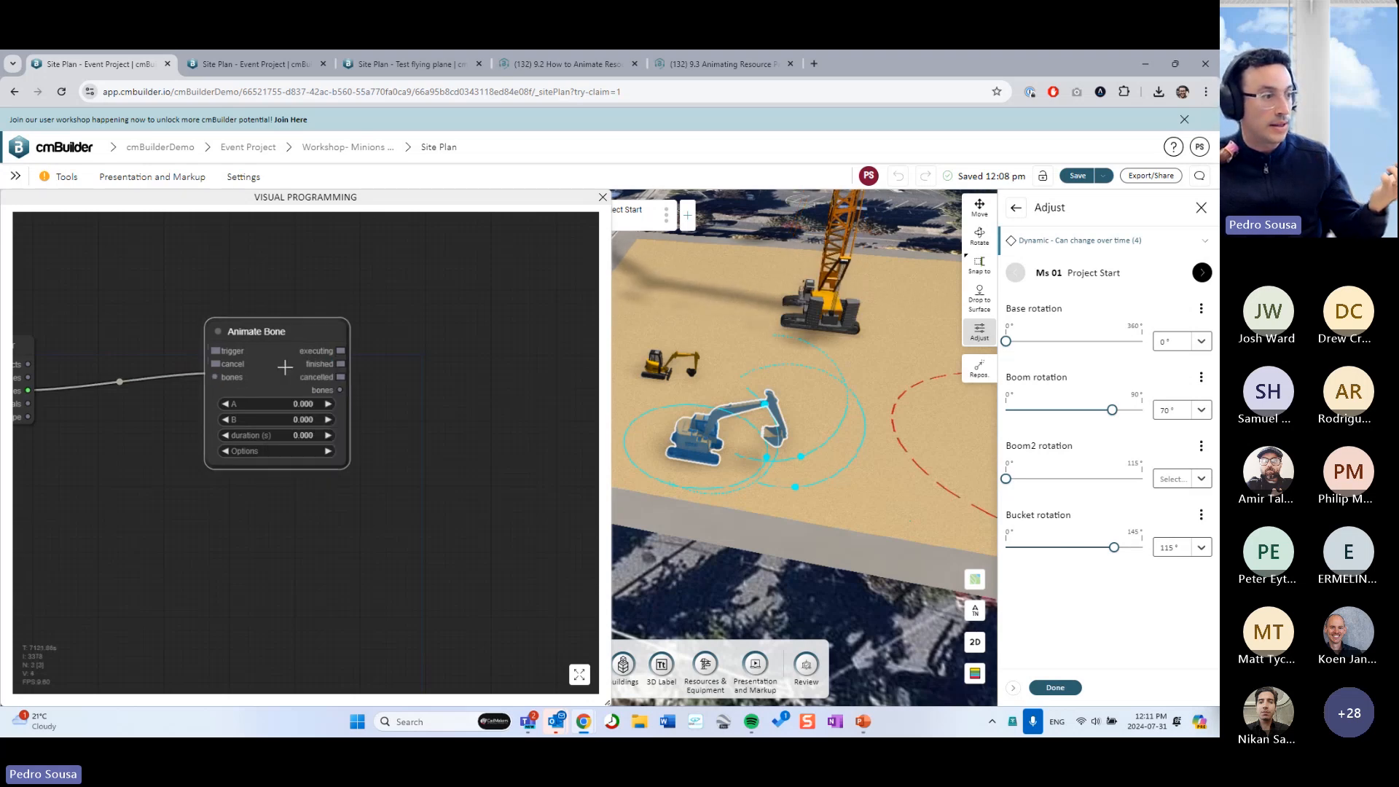
left_click_drag(273, 361, 466, 354)
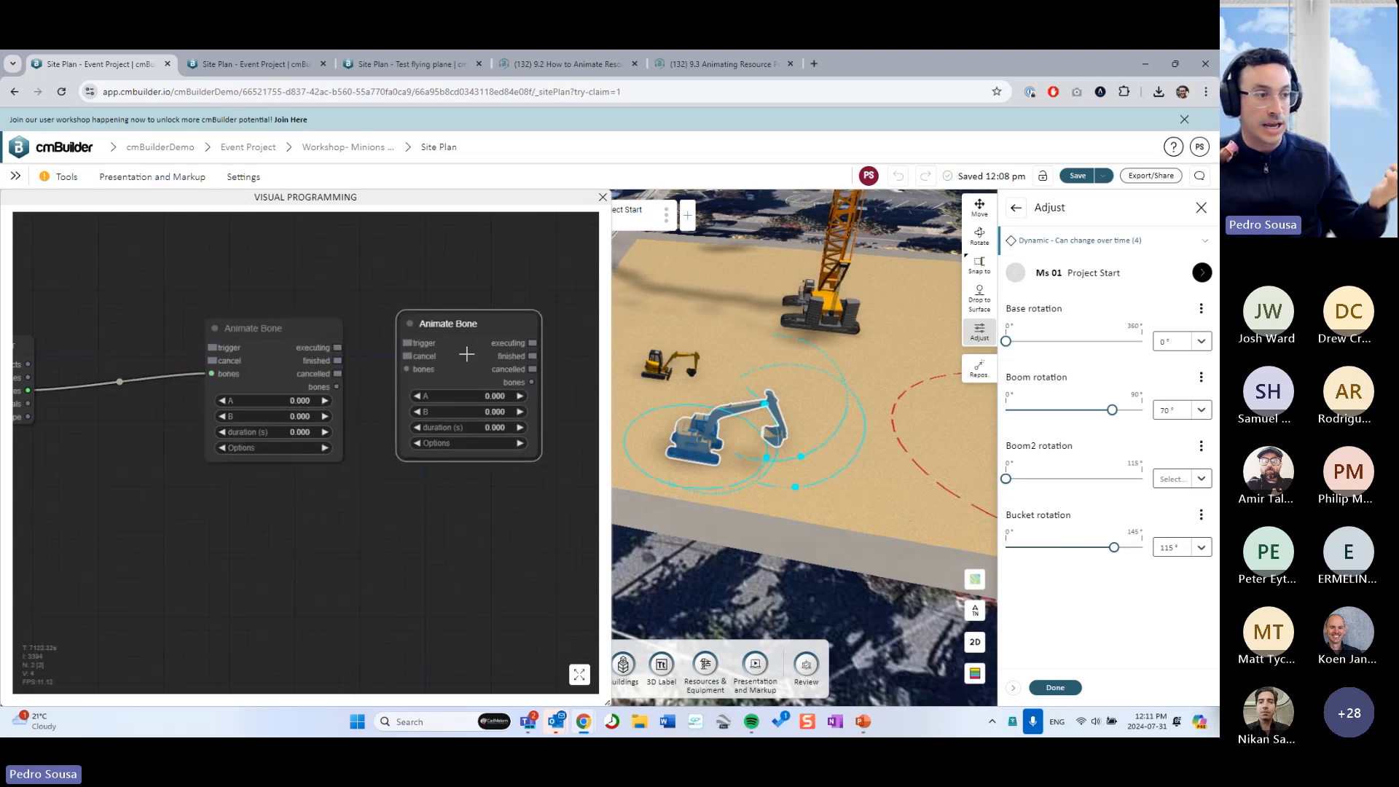
left_click(338, 520)
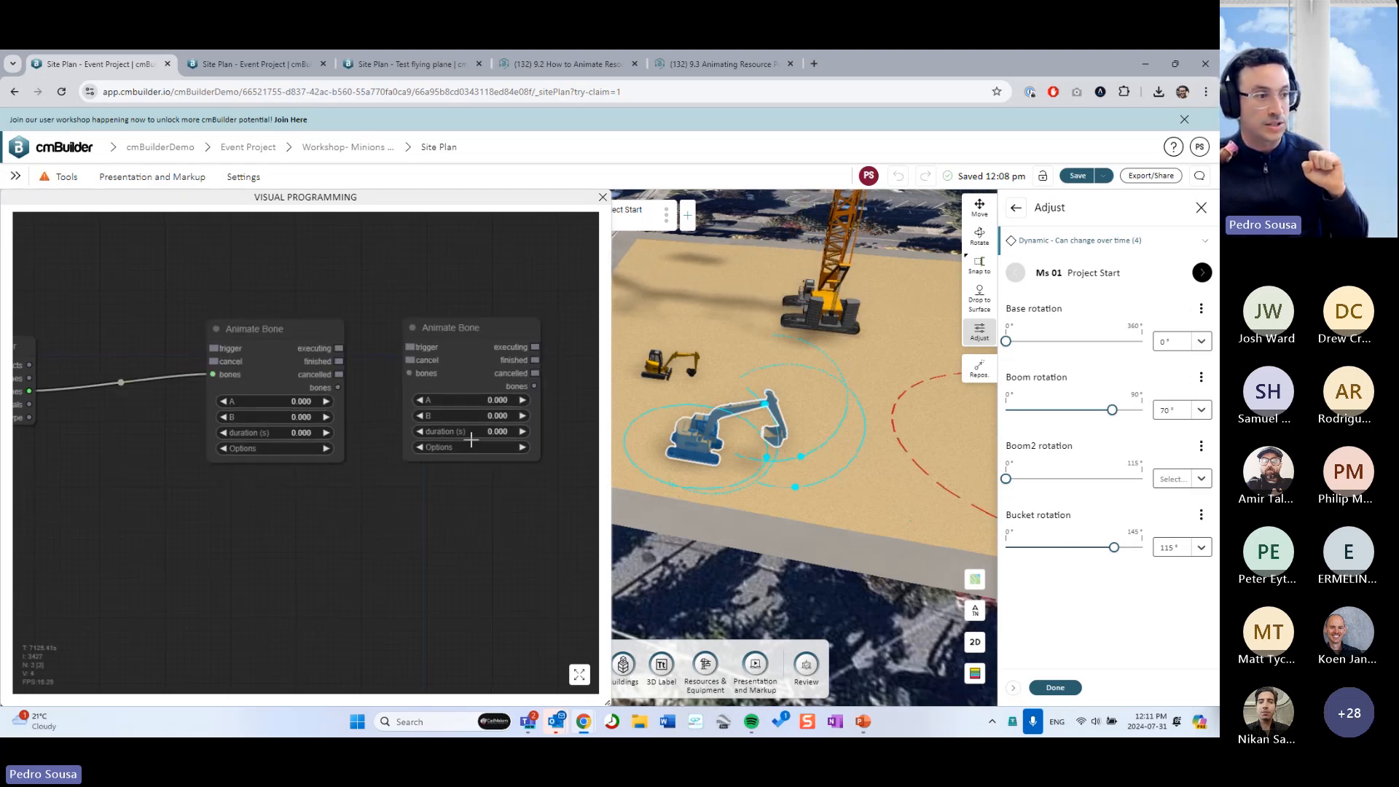
View the first Animate Bone node's bone options and connect its bones output to the cloned node's bones input
left_click(282, 449)
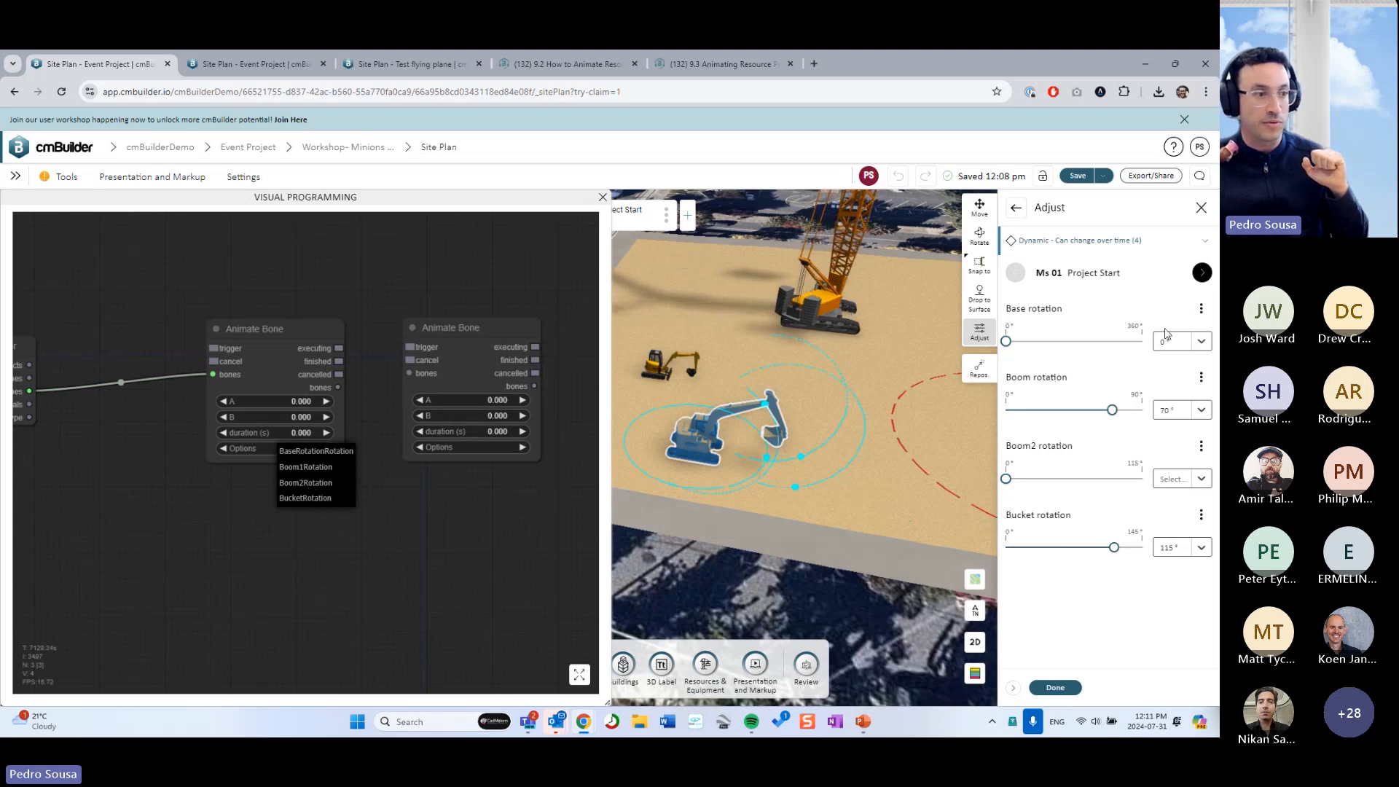
left_click(502, 553)
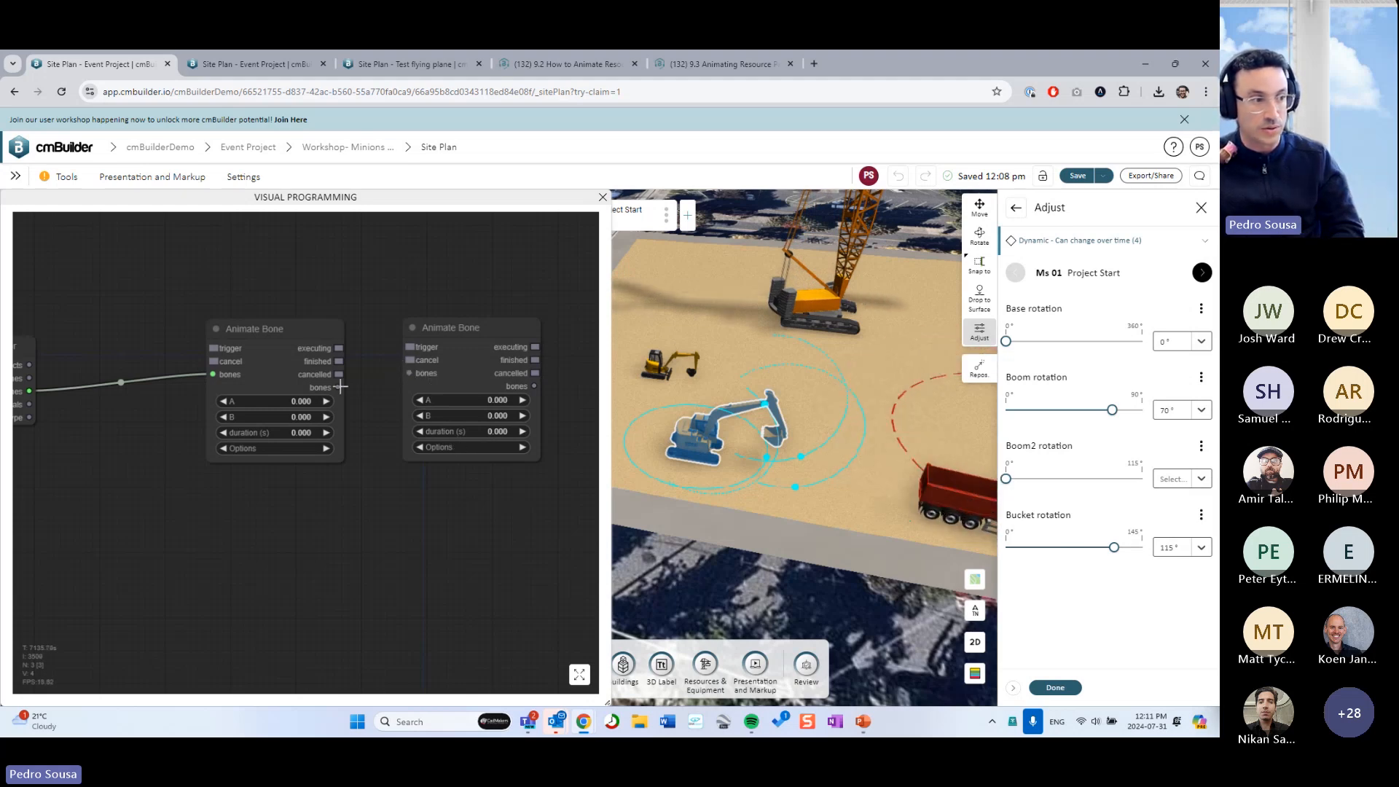
left_click_drag(339, 386, 409, 373)
left_click(452, 447)
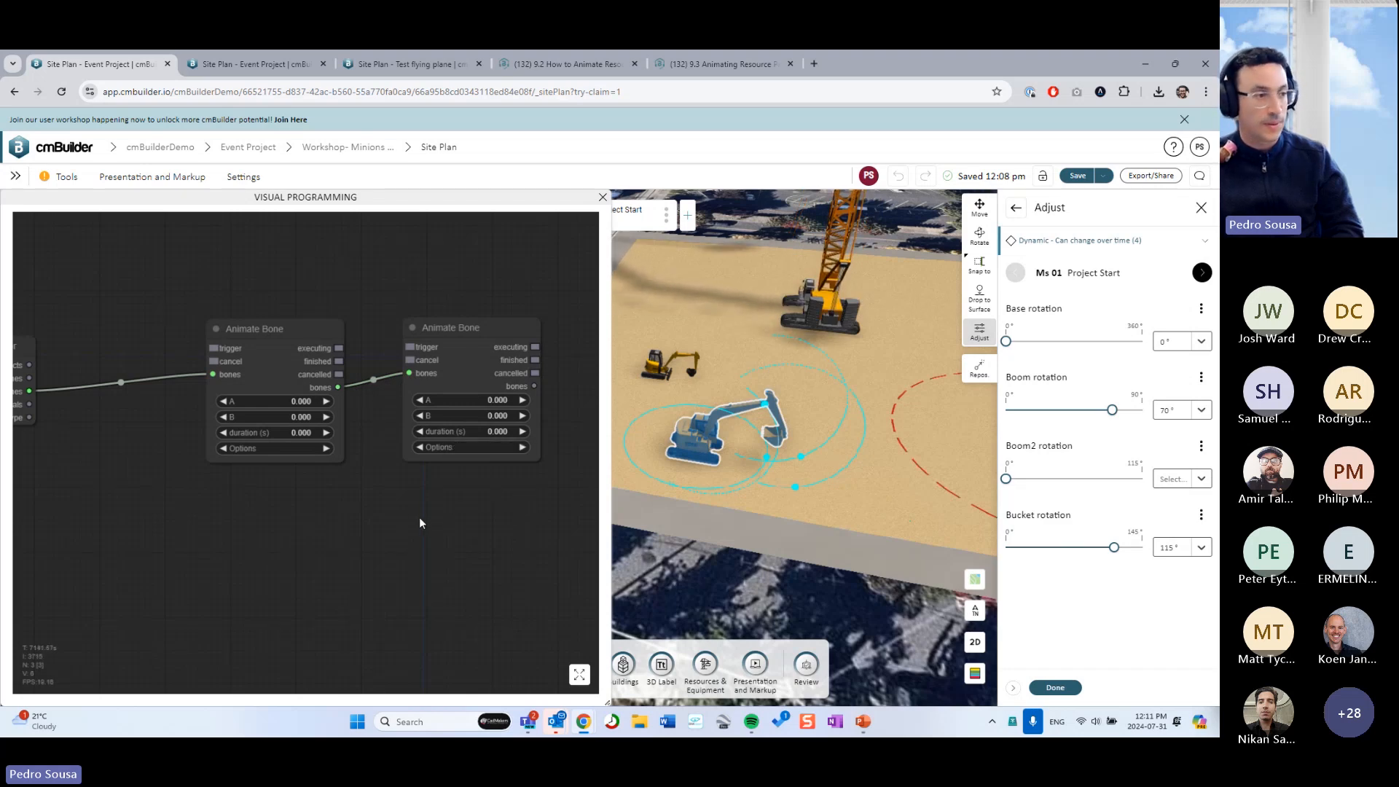
Delete the link between the excavator and first Animate Bone nodes, and reconnect the Bones output to the bones input
mouse_move(420, 518)
left_mouse_down()
mouse_move(446, 500)
mouse_move(414, 498)
left_mouse_up()
scroll(446, 501, "down", 1)
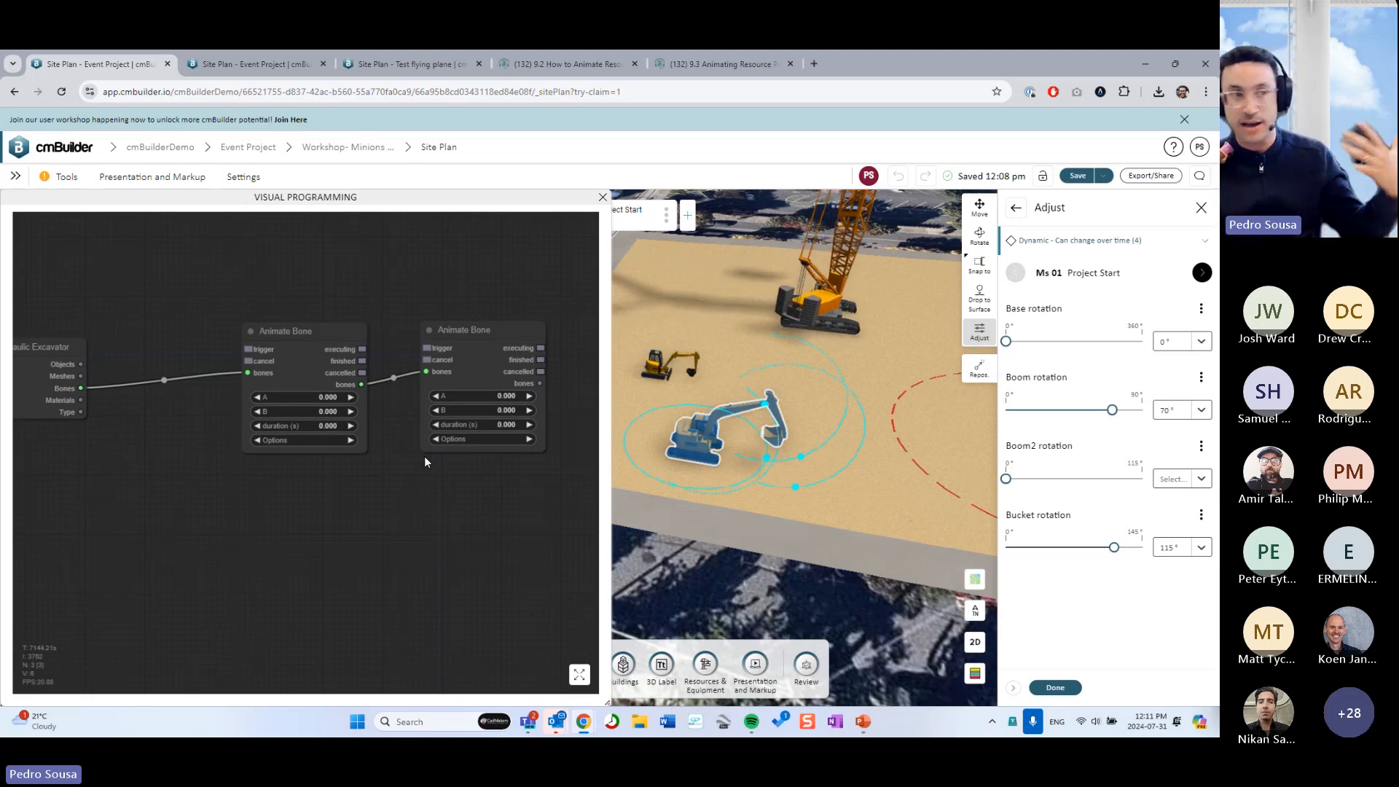
scroll(243, 351, "up", 4)
scroll(243, 351, "up", 3)
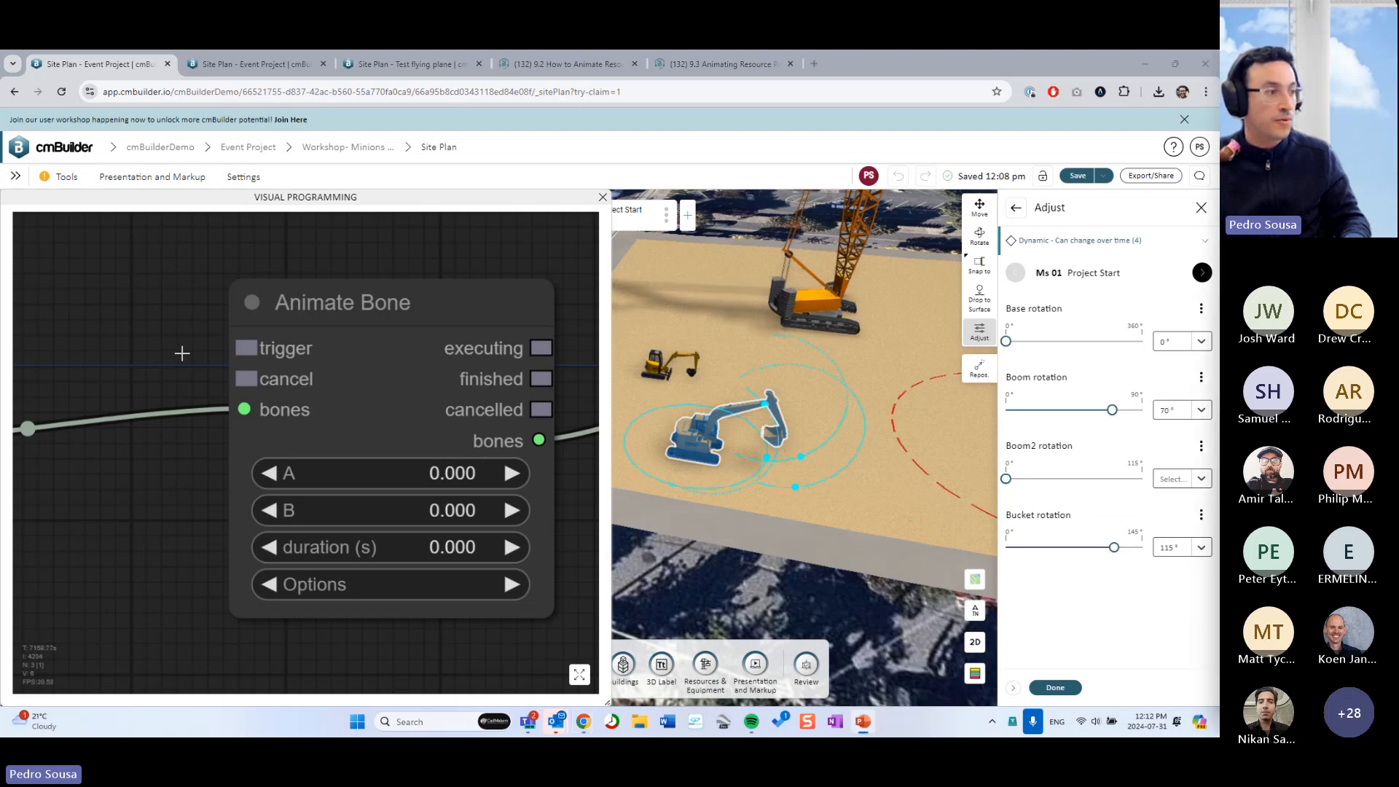
left_click(108, 340)
scroll(117, 338, "down", 8)
left_click_drag(182, 495, 312, 523)
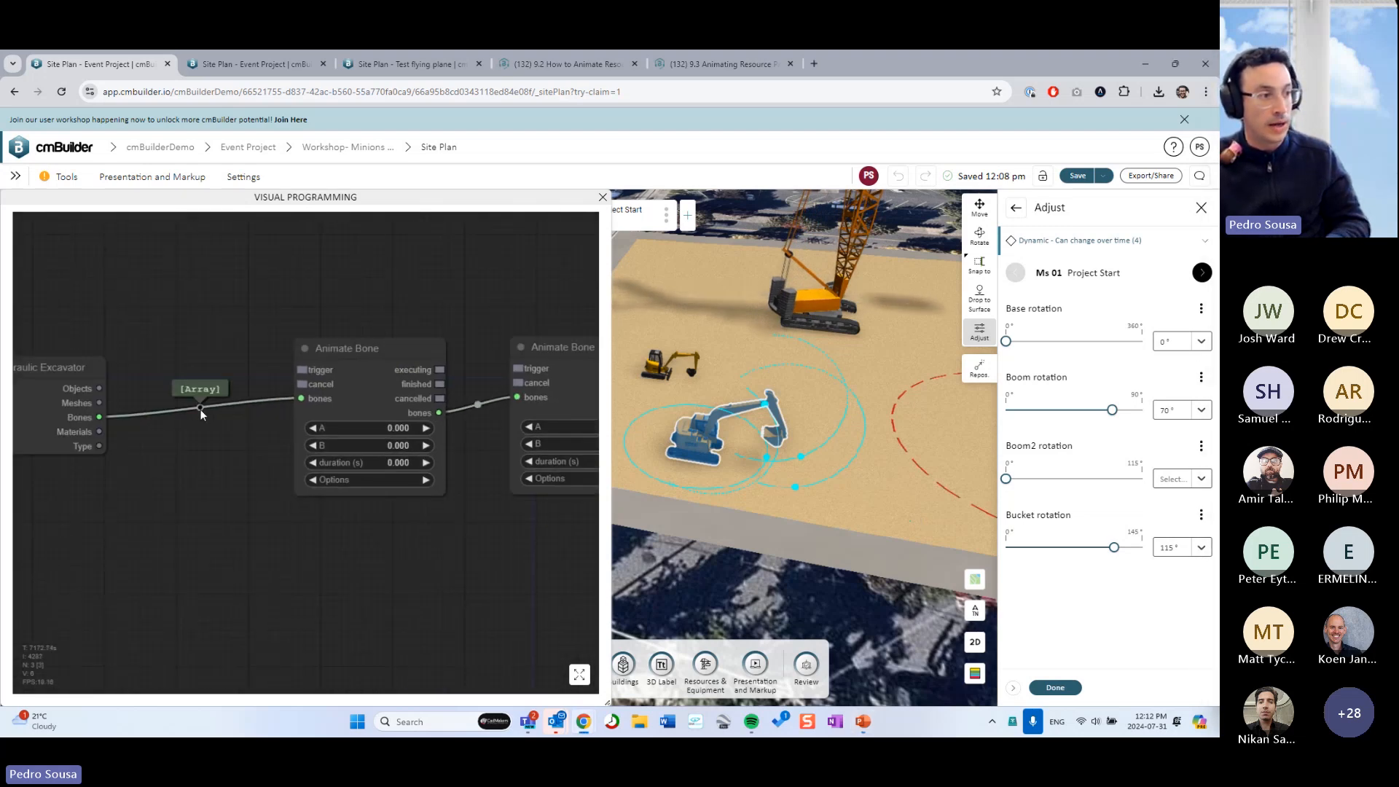
left_click(200, 409)
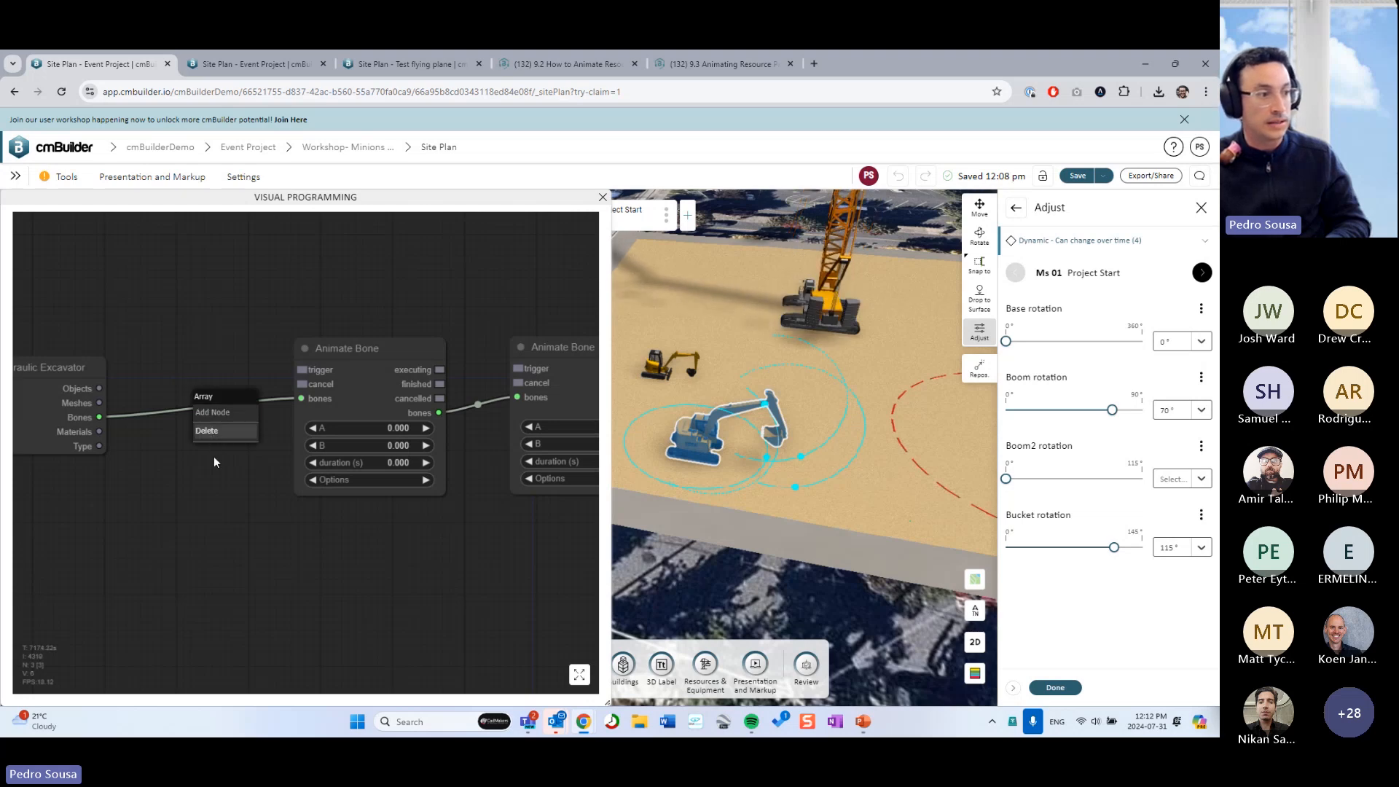
left_click(210, 431)
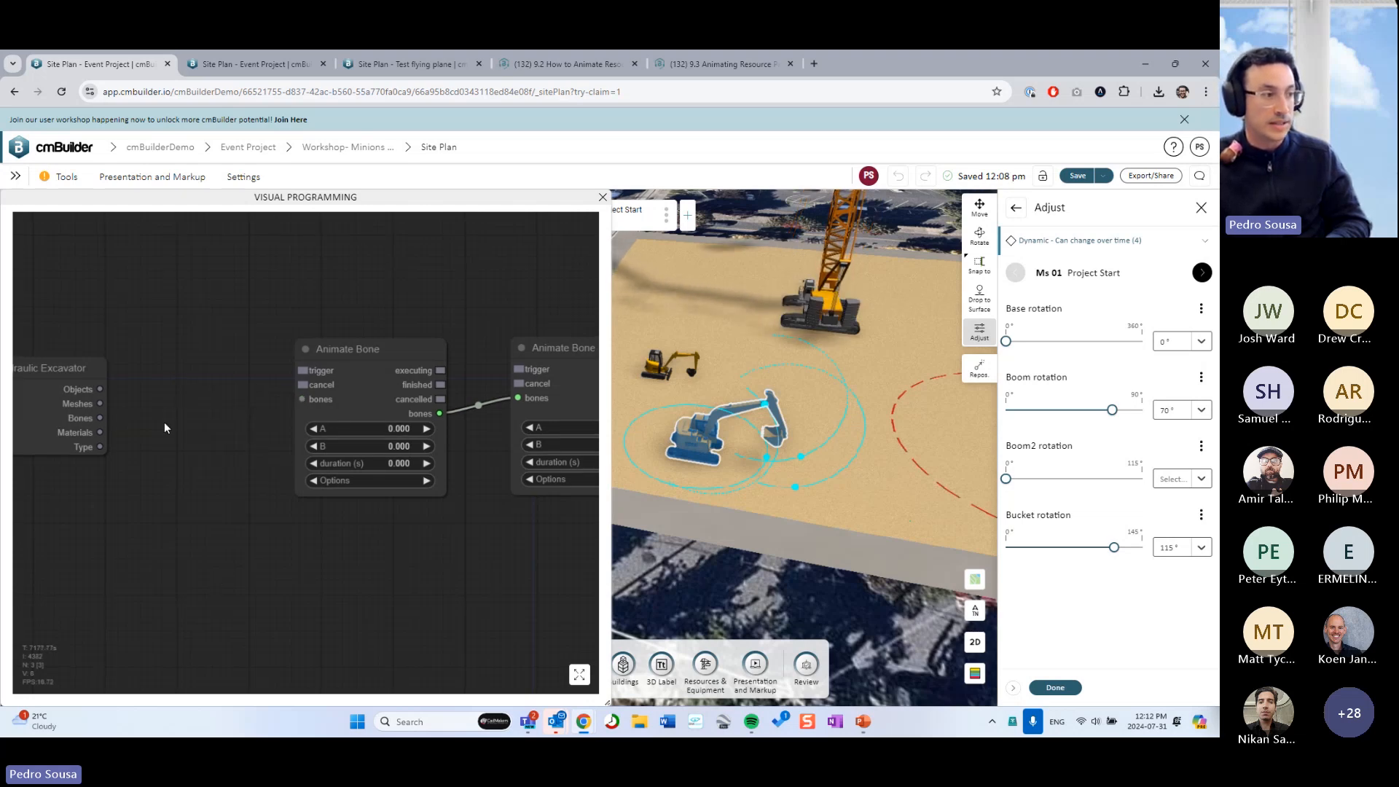
left_click_drag(102, 419, 300, 399)
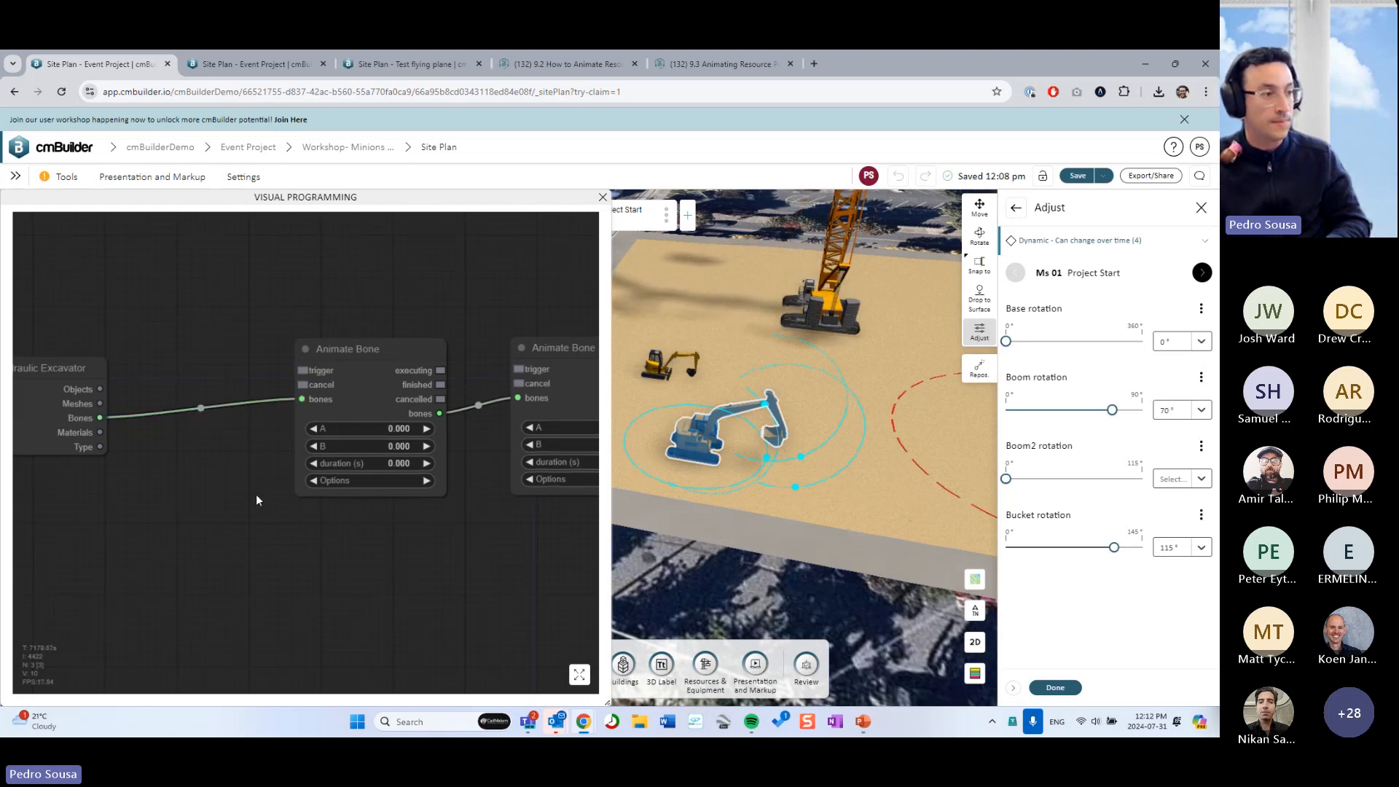
View the properties of the first Animate Bone node and close them without changes
scroll(257, 494, "down", 5)
left_click_drag(333, 517, 317, 487)
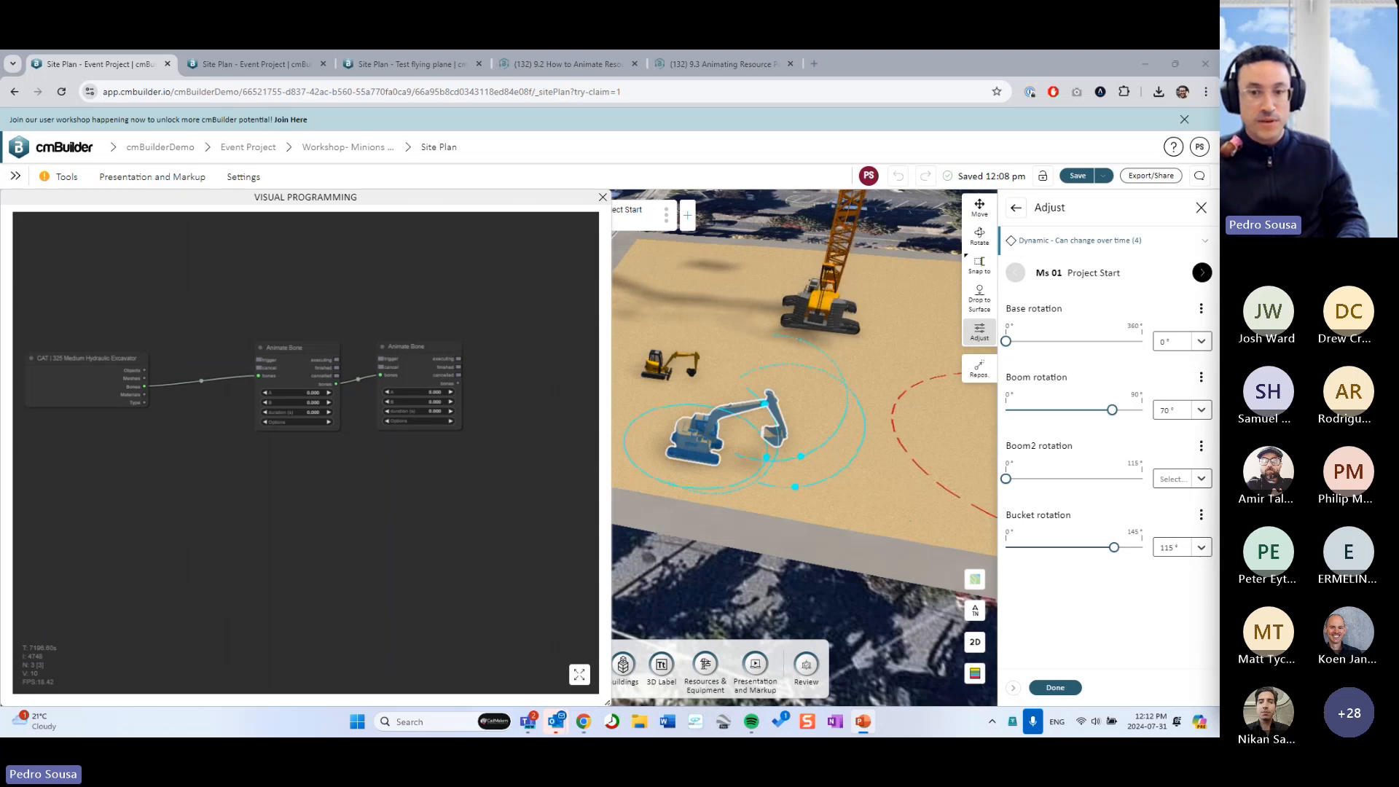
left_click_drag(383, 499, 476, 504)
scroll(388, 352, "up", 2)
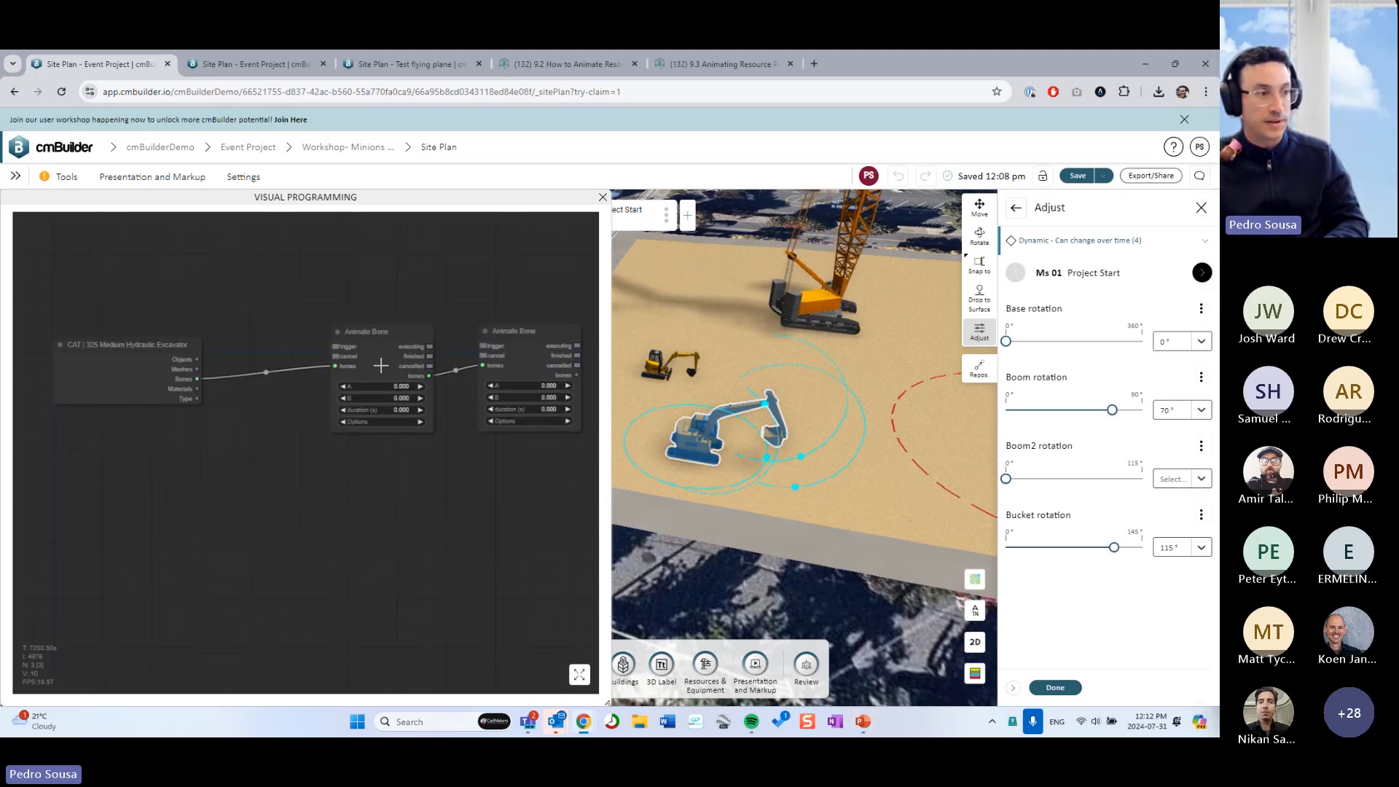
left_click(380, 365)
double_click(380, 365)
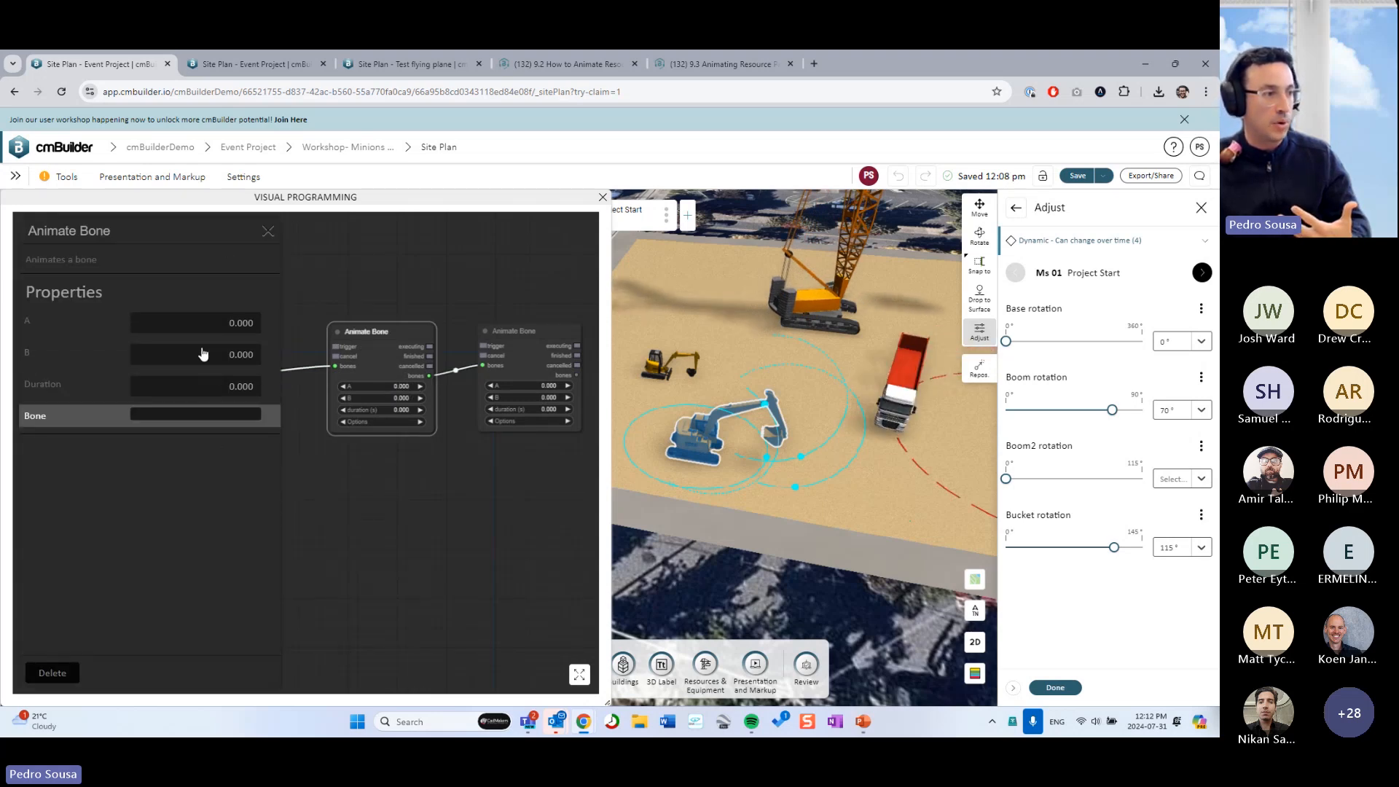
left_click(268, 232)
Add an events/delay node to the graph and place it below the Animate Bone nodes
double_click(303, 285)
type("delay")
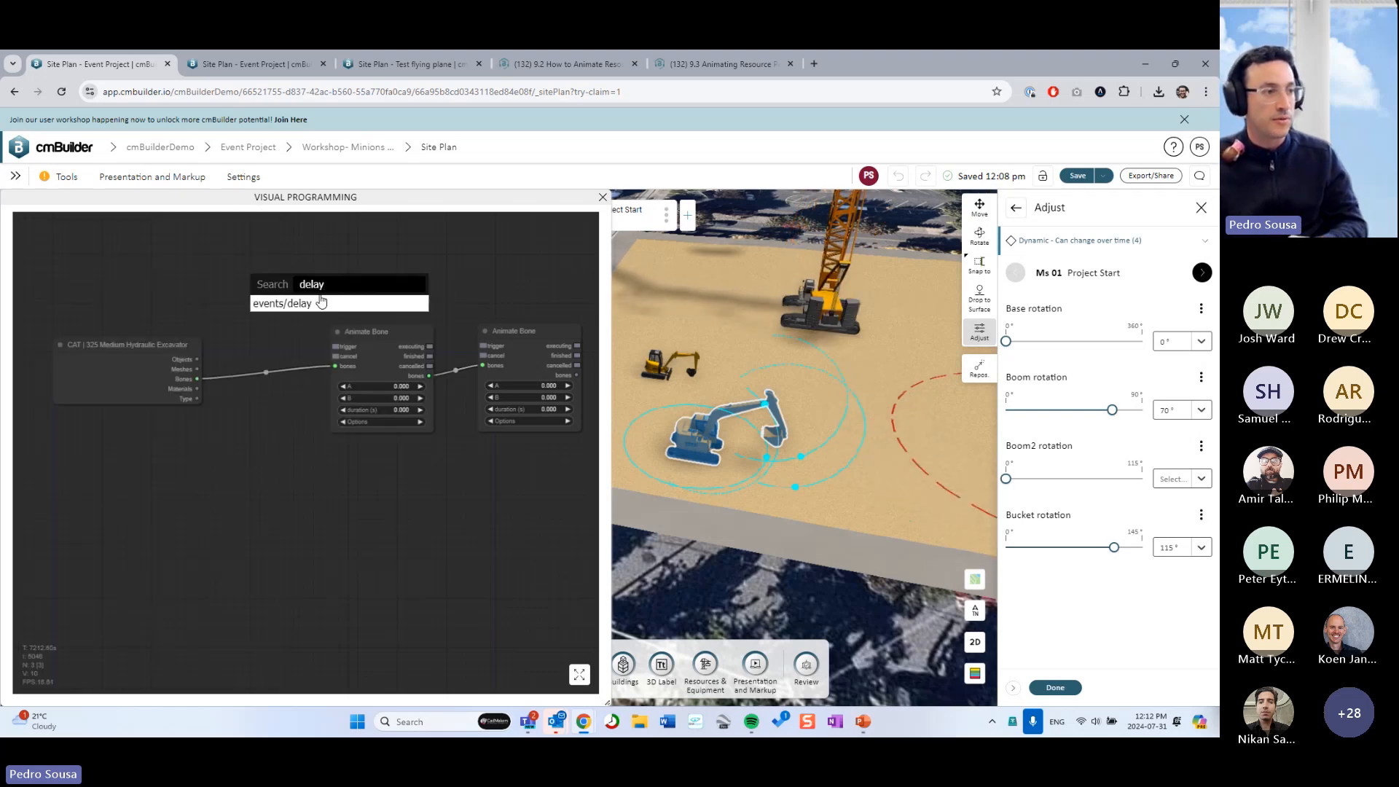
key("Return")
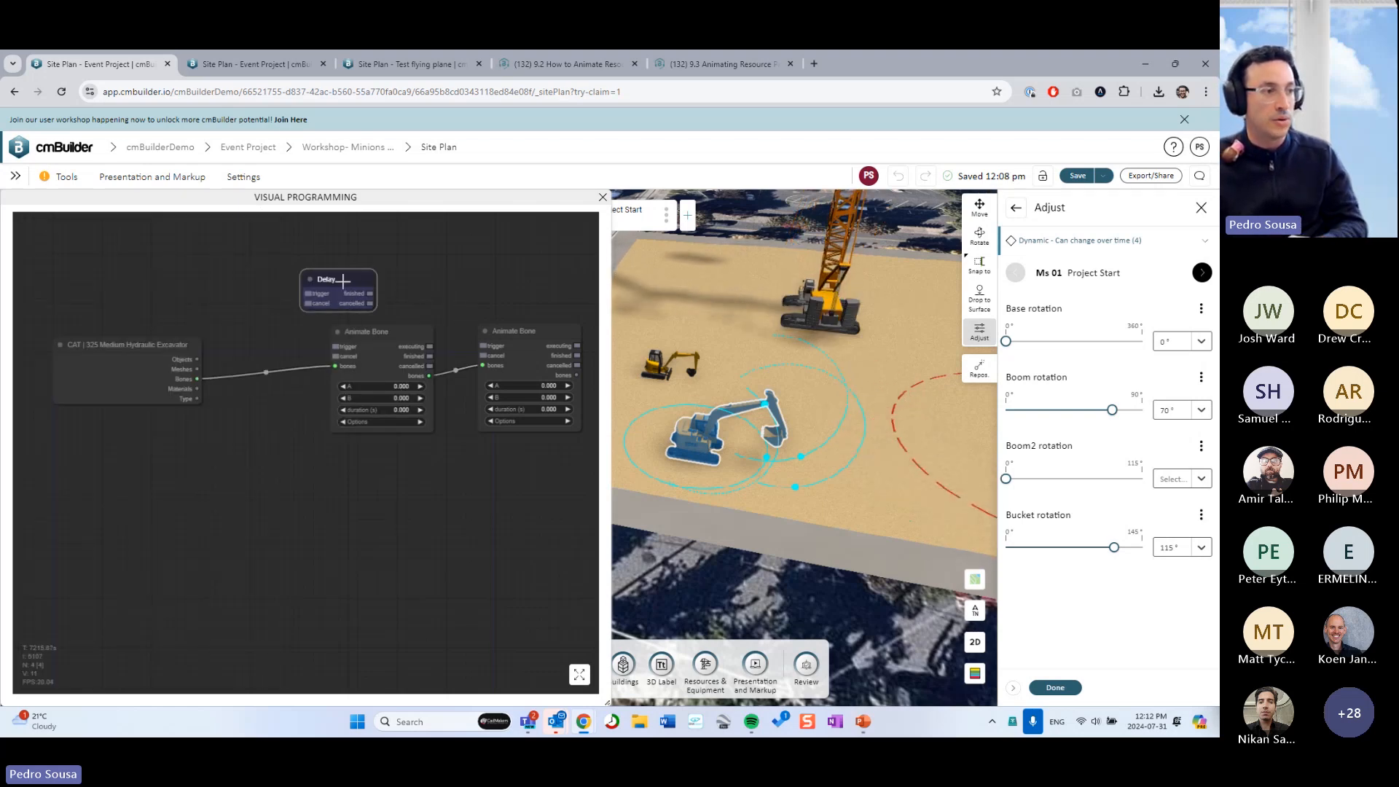
left_click_drag(346, 282, 296, 498)
Space the two Animate Bone nodes farther apart and connect the first one's finished output to the second one's trigger input
left_click_drag(387, 500, 224, 469)
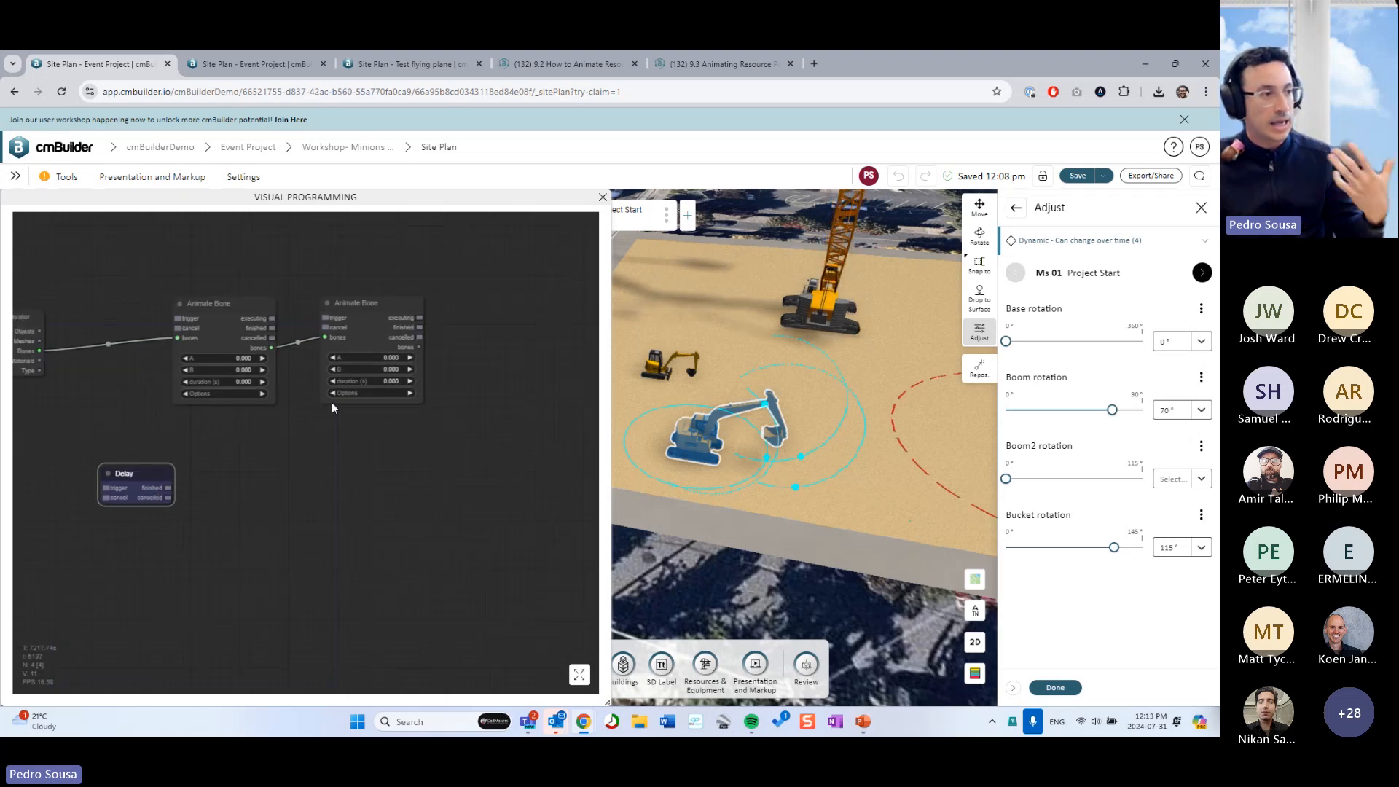
left_click_drag(340, 334, 404, 341)
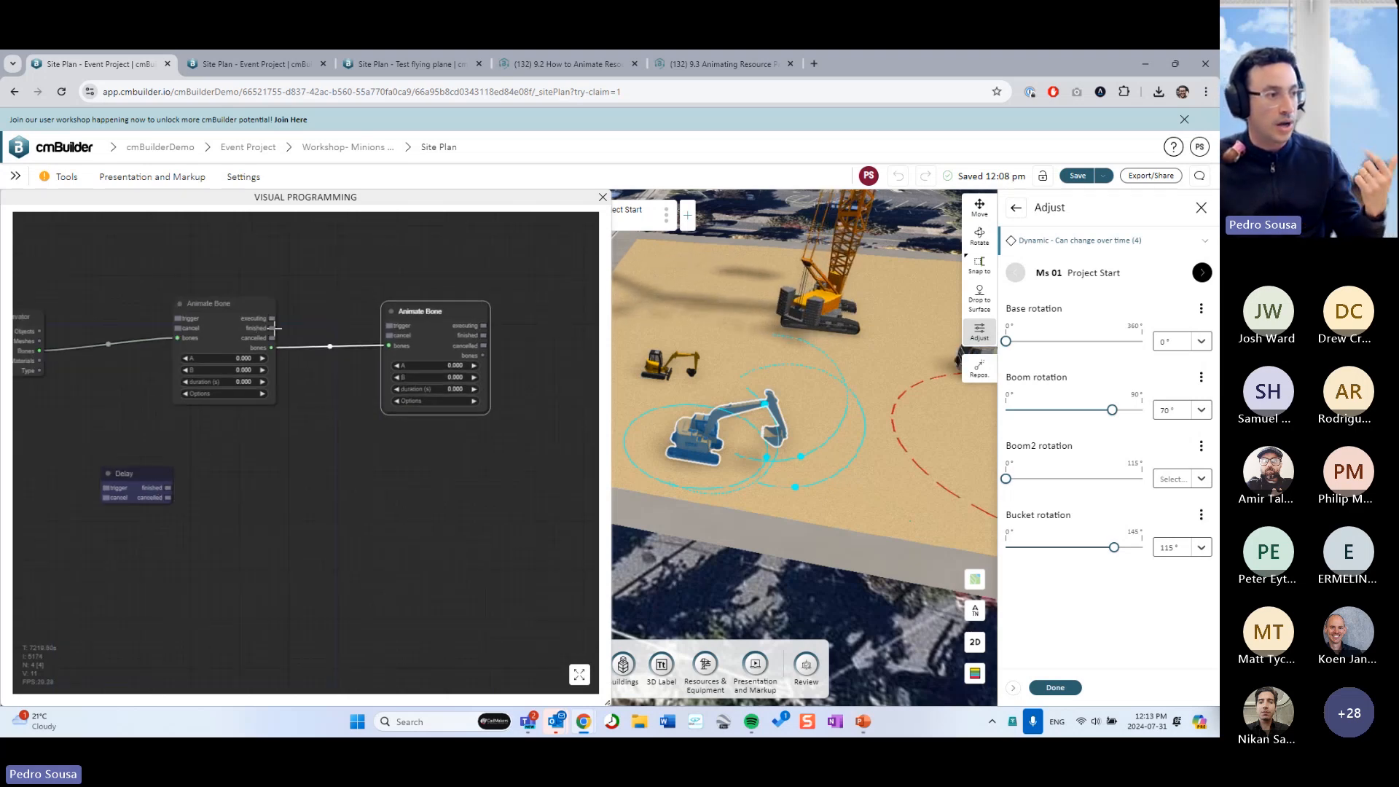
scroll(256, 326, "up", 3)
left_click(223, 283)
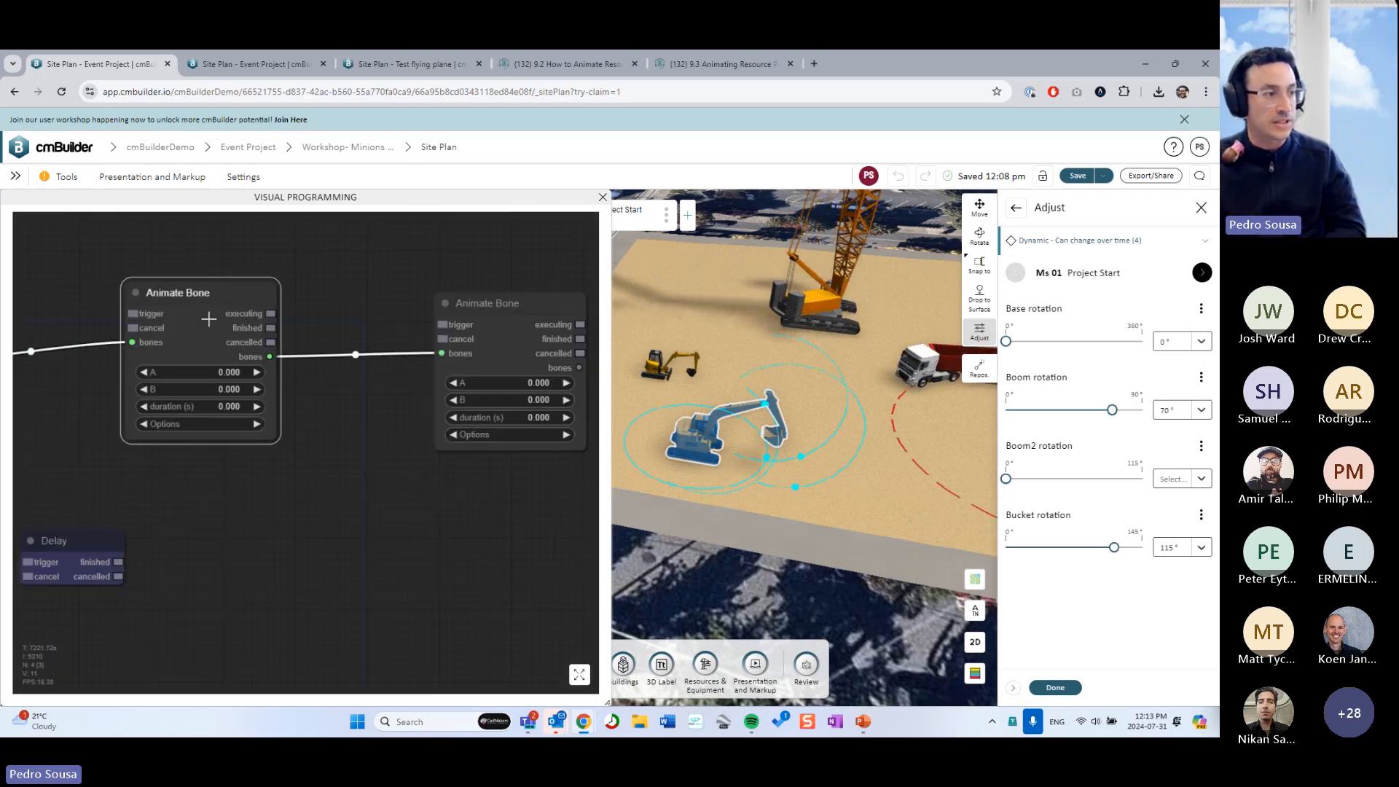
left_click_drag(271, 328, 516, 325)
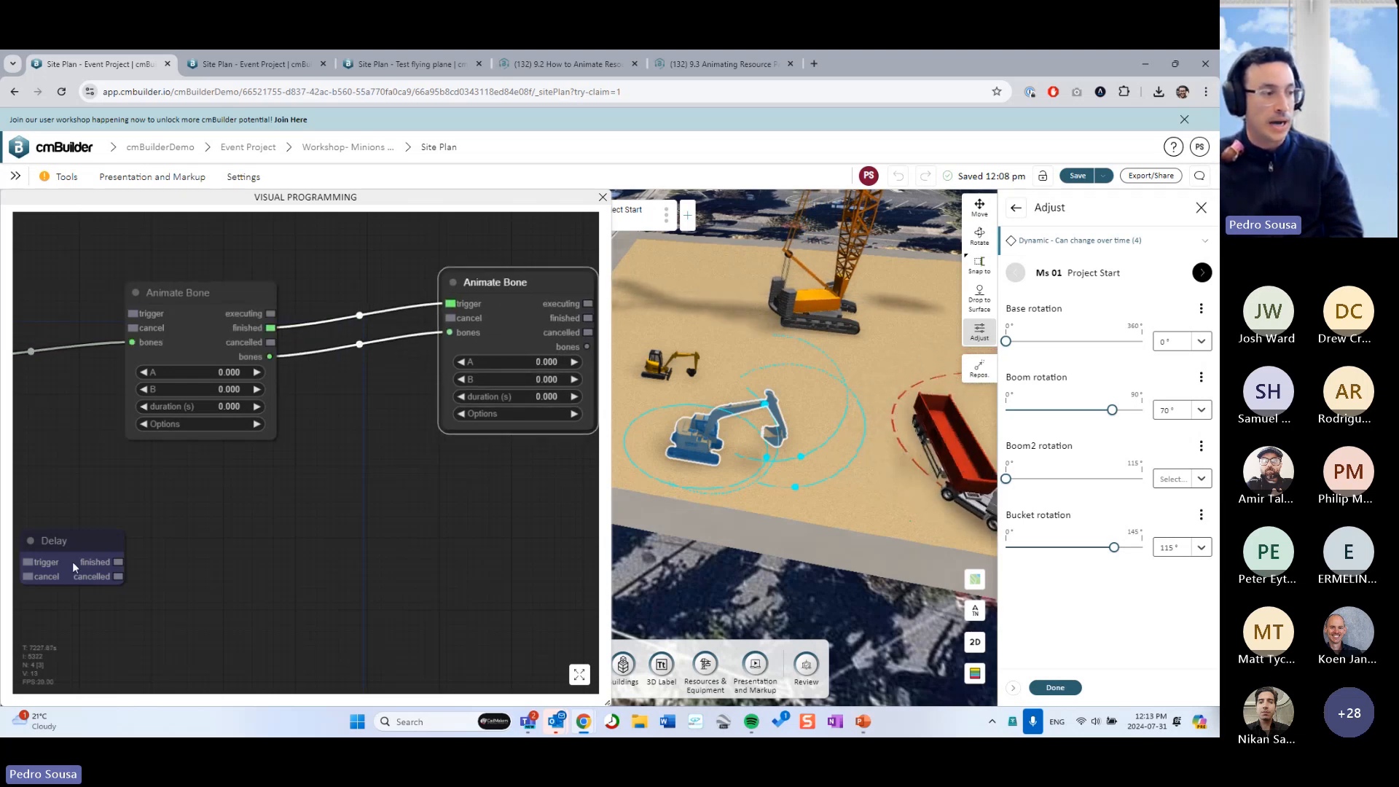
Delete the direct finished-to-trigger link and move the Delay node between and above the two Animate Bone nodes
left_click_drag(106, 541, 384, 444)
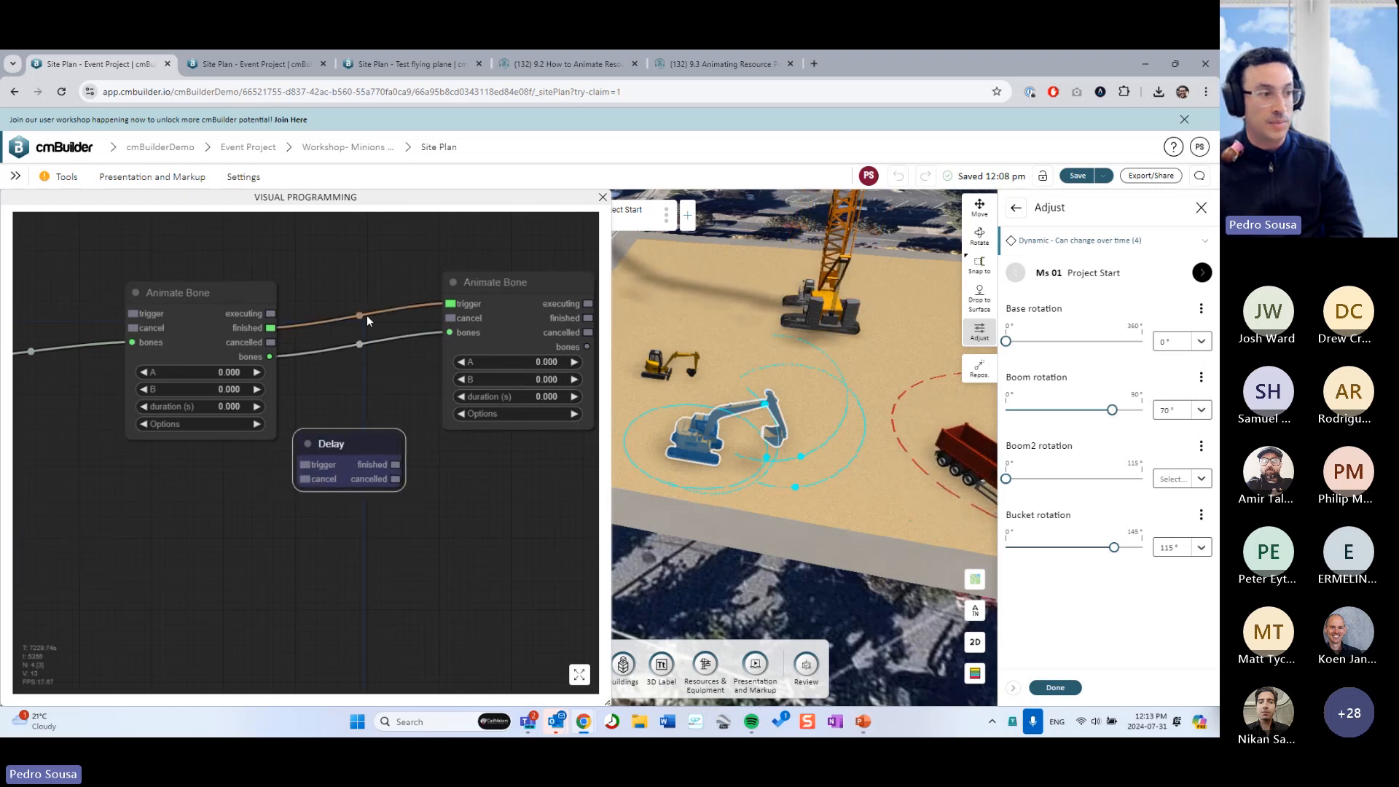
left_click(360, 313)
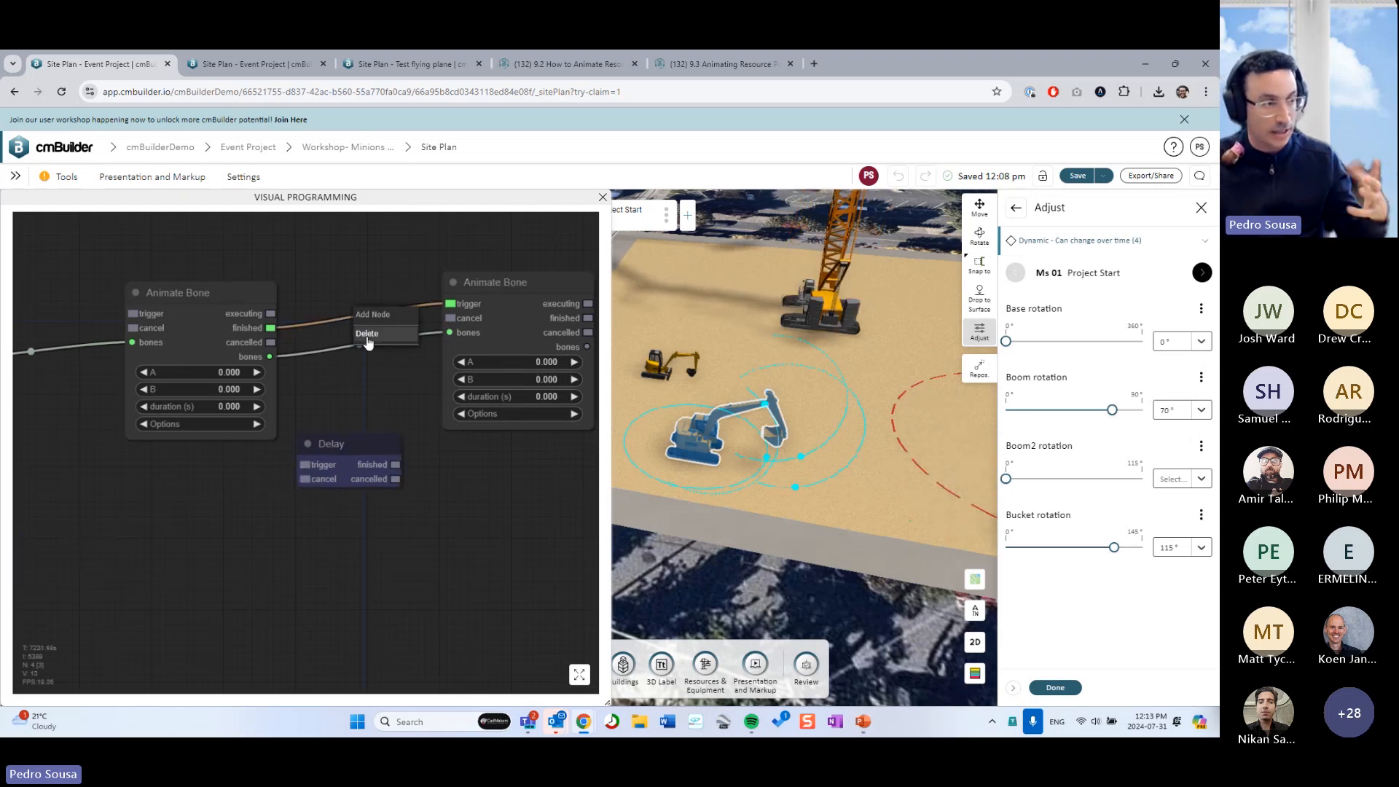
left_click(364, 345)
left_click_drag(361, 435, 373, 361)
left_click_drag(373, 279, 370, 244)
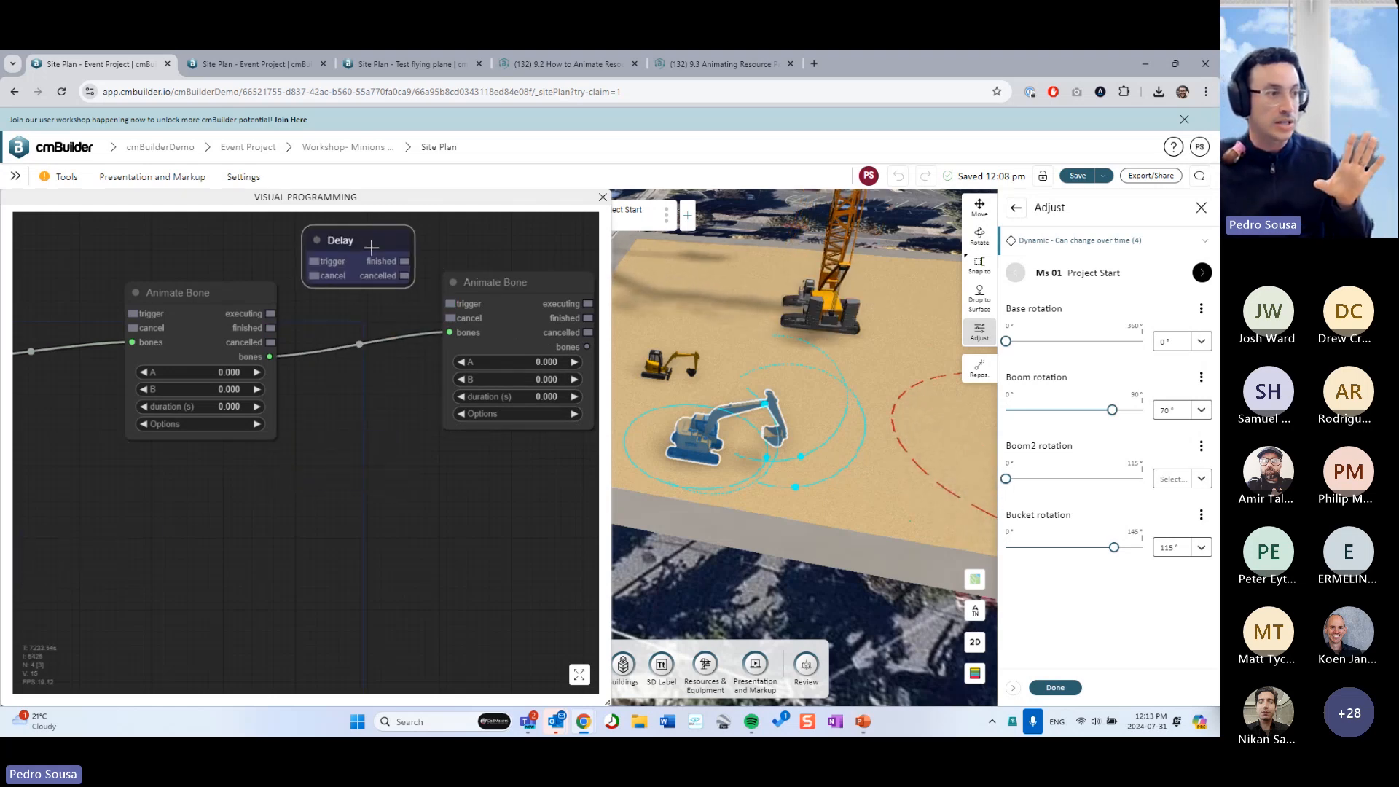
Connect the first Animate Bone's finished output to the Delay trigger, and the Delay's finished output to the second Animate Bone's trigger
left_click_drag(365, 406, 345, 483)
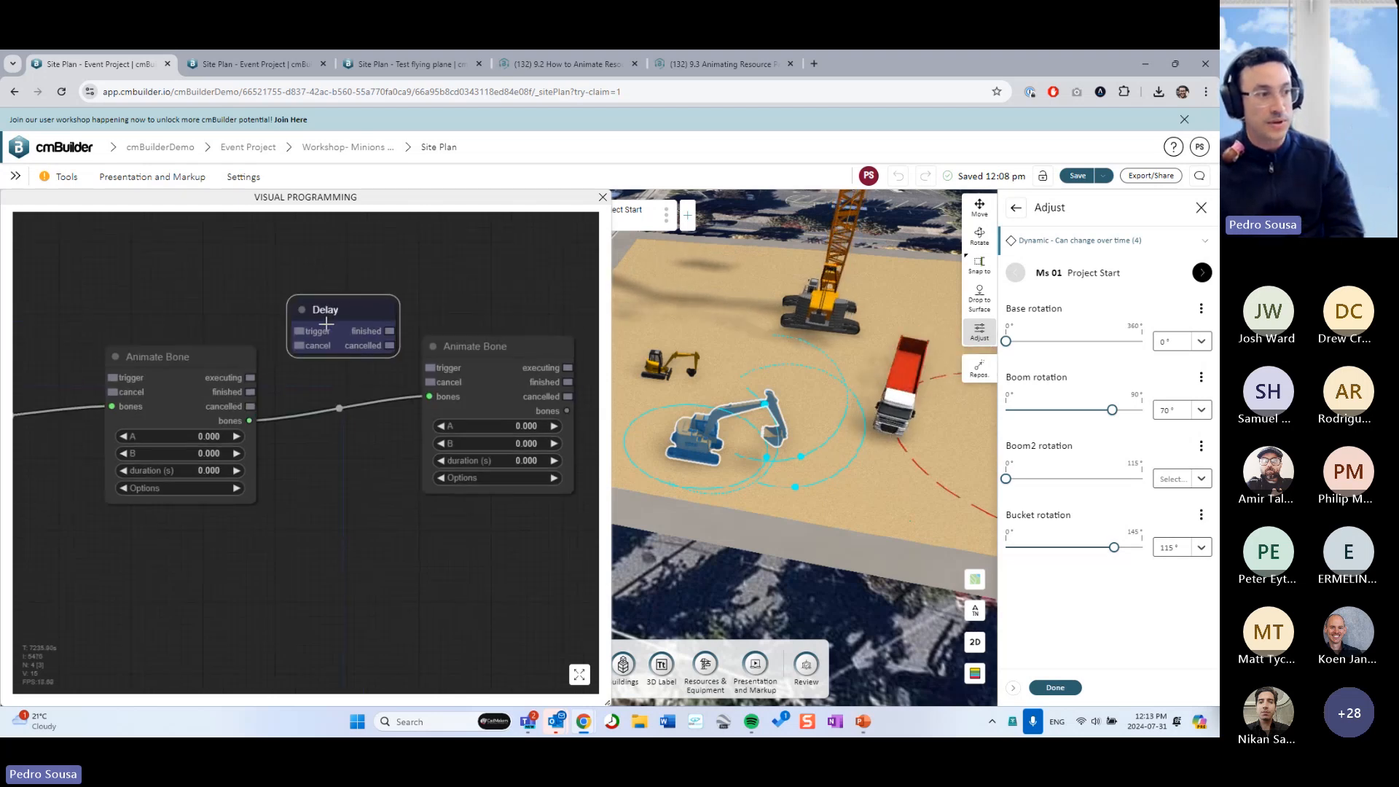
left_click_drag(251, 392, 299, 331)
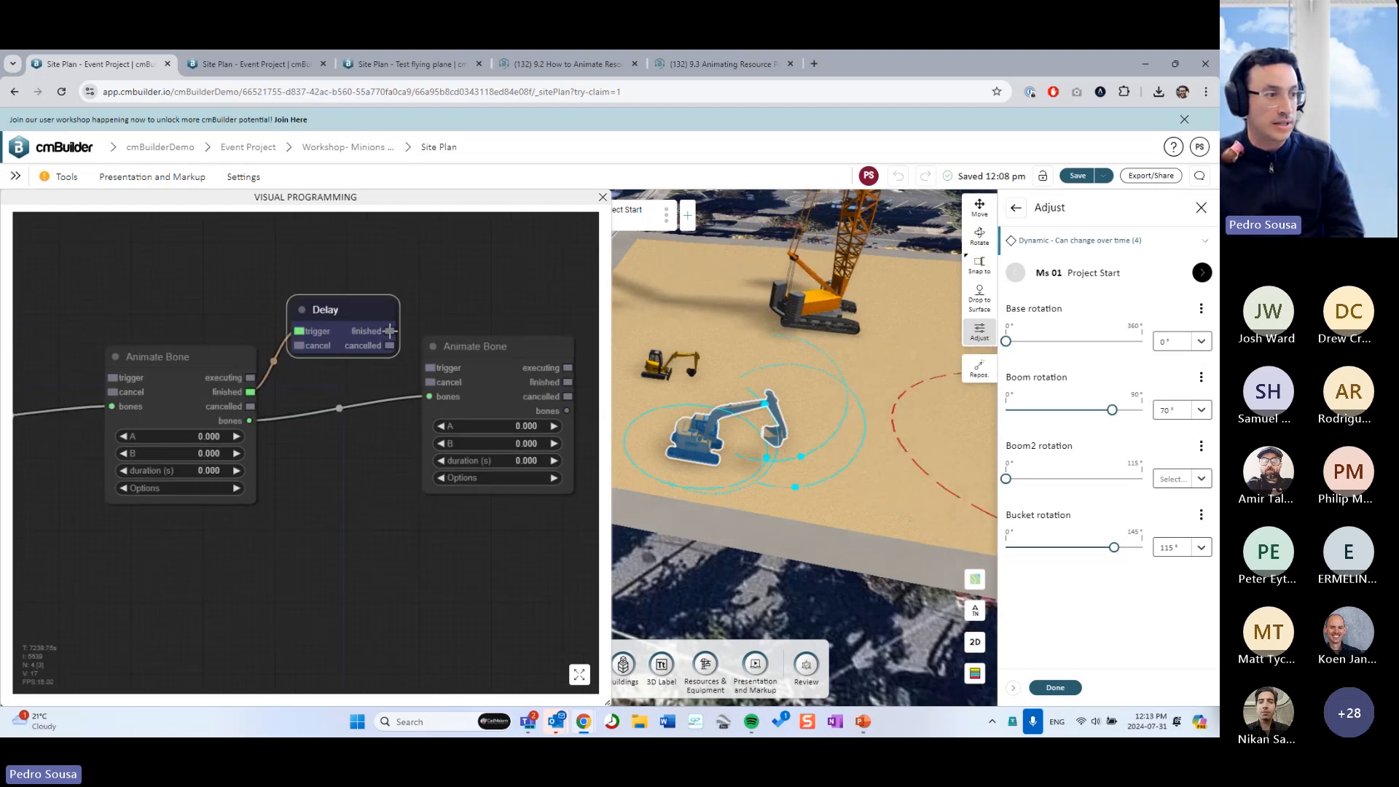
left_click_drag(389, 330, 429, 367)
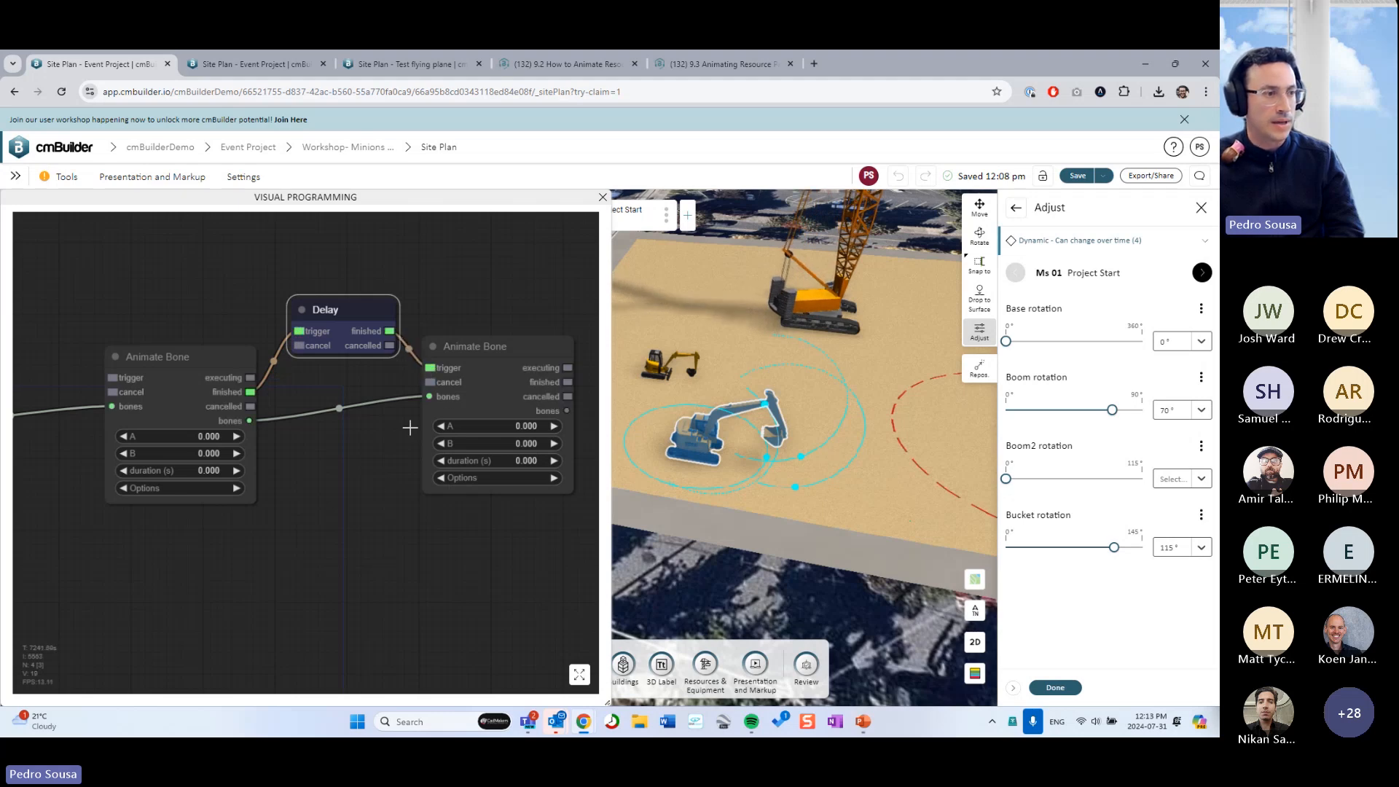
View the Delay node's time property, close it unchanged, and reposition the Delay and second Animate Bone nodes slightly
double_click(340, 334)
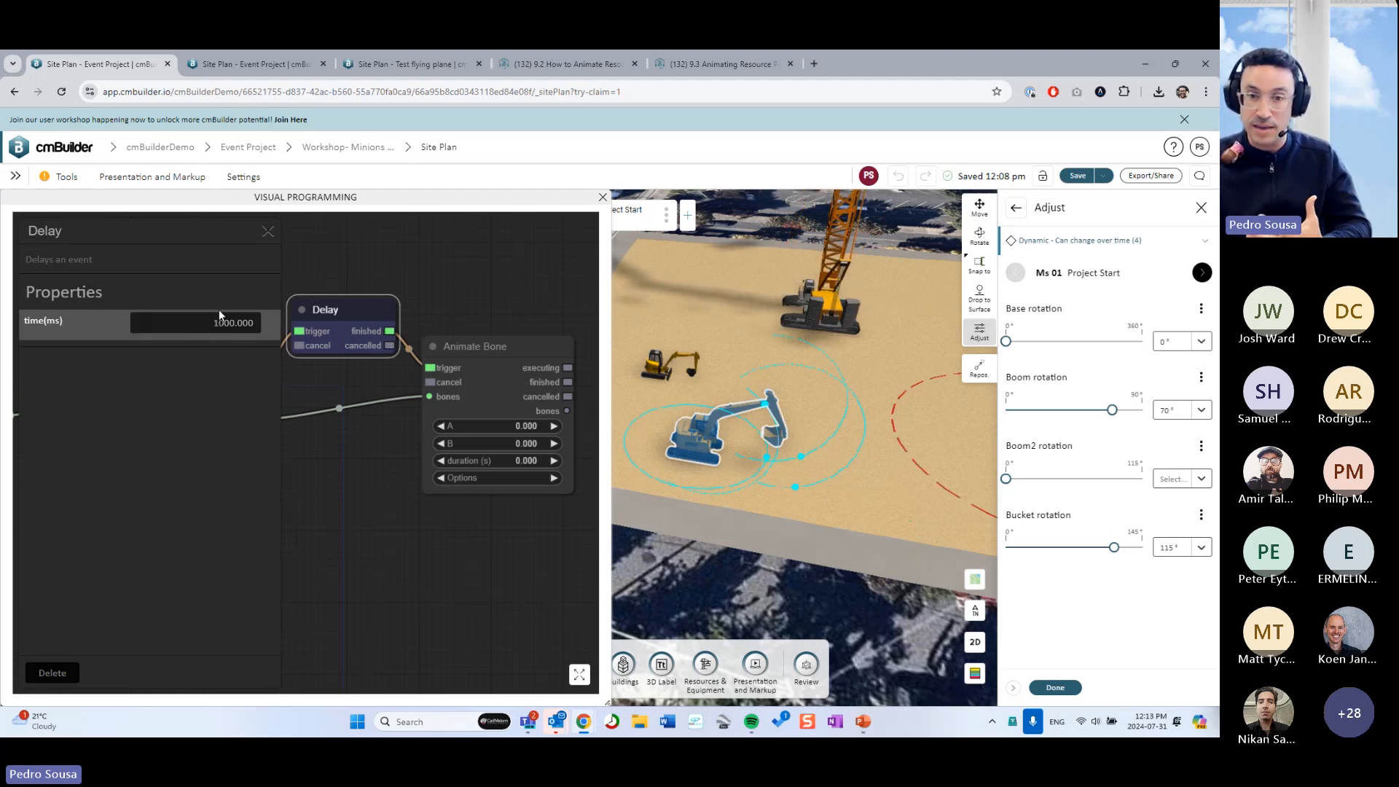
left_click(268, 232)
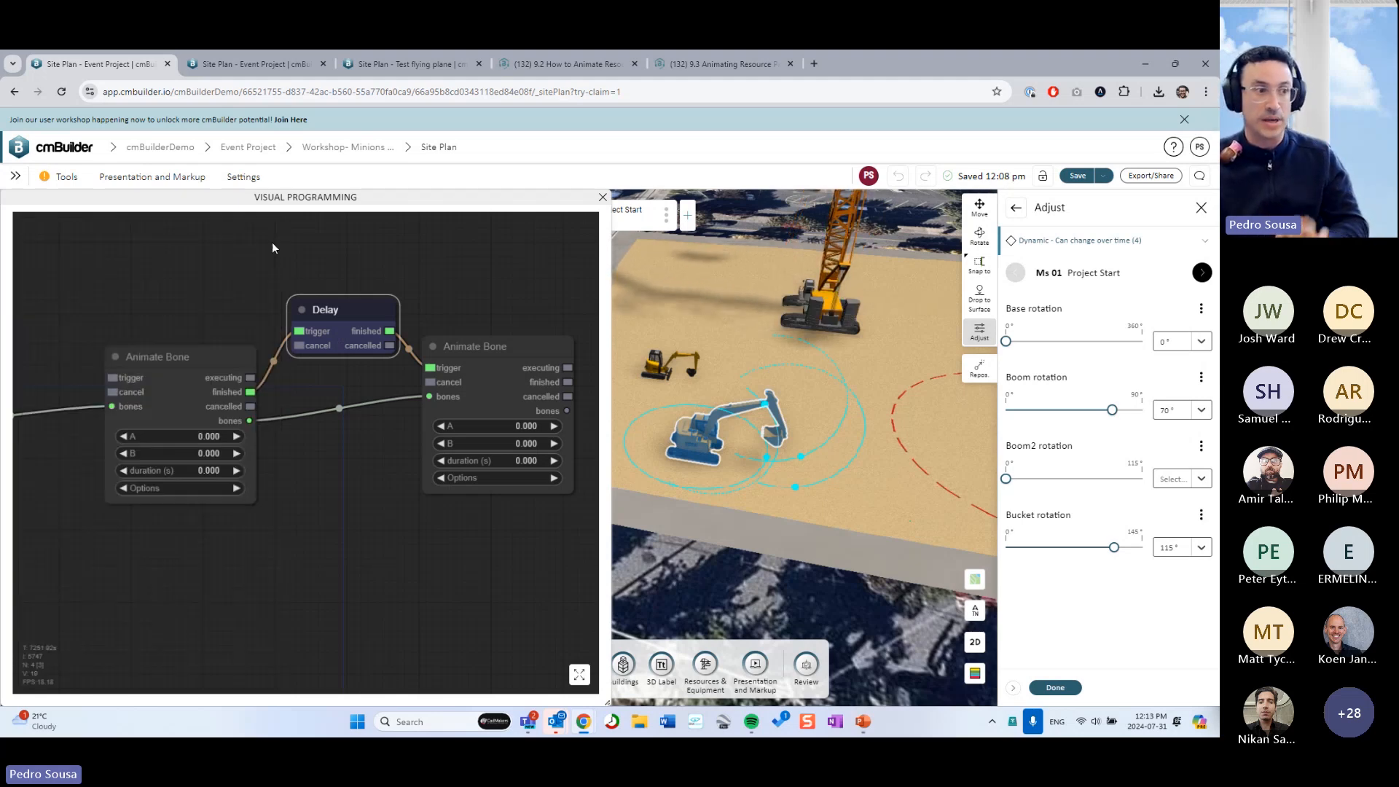
left_click_drag(365, 316, 379, 297)
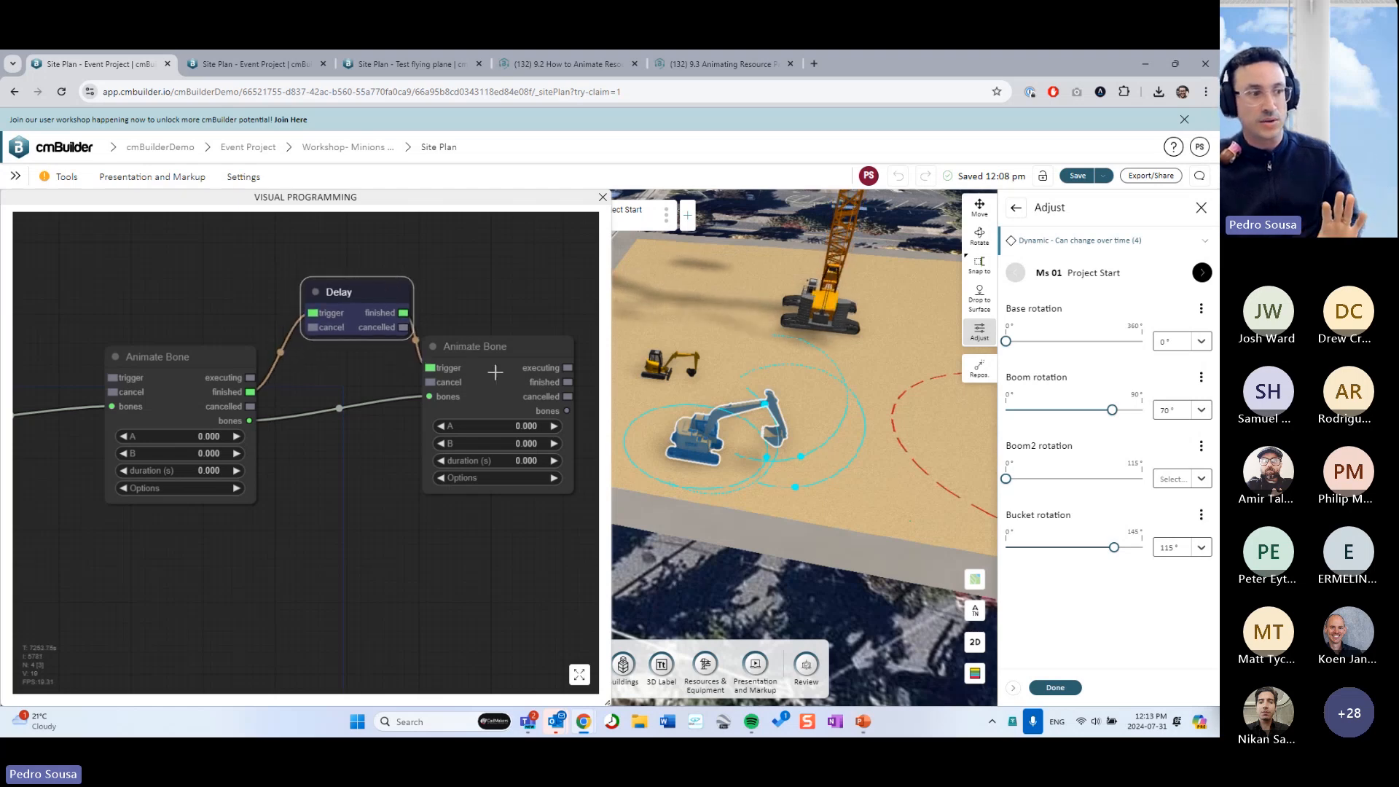
left_click_drag(493, 377, 508, 380)
scroll(309, 514, "down", 3)
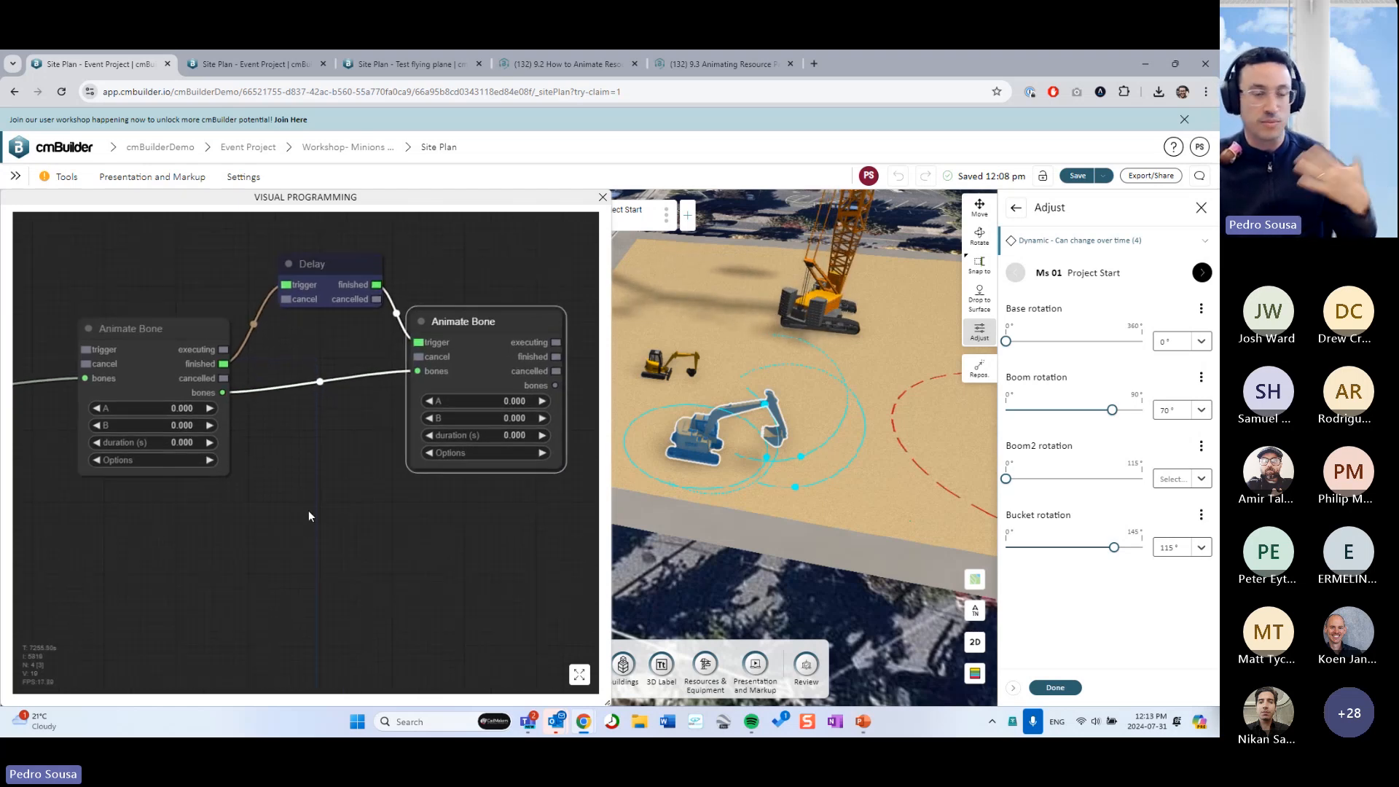
mouse_move(309, 504)
left_mouse_down()
mouse_move(285, 509)
mouse_move(293, 519)
left_mouse_up()
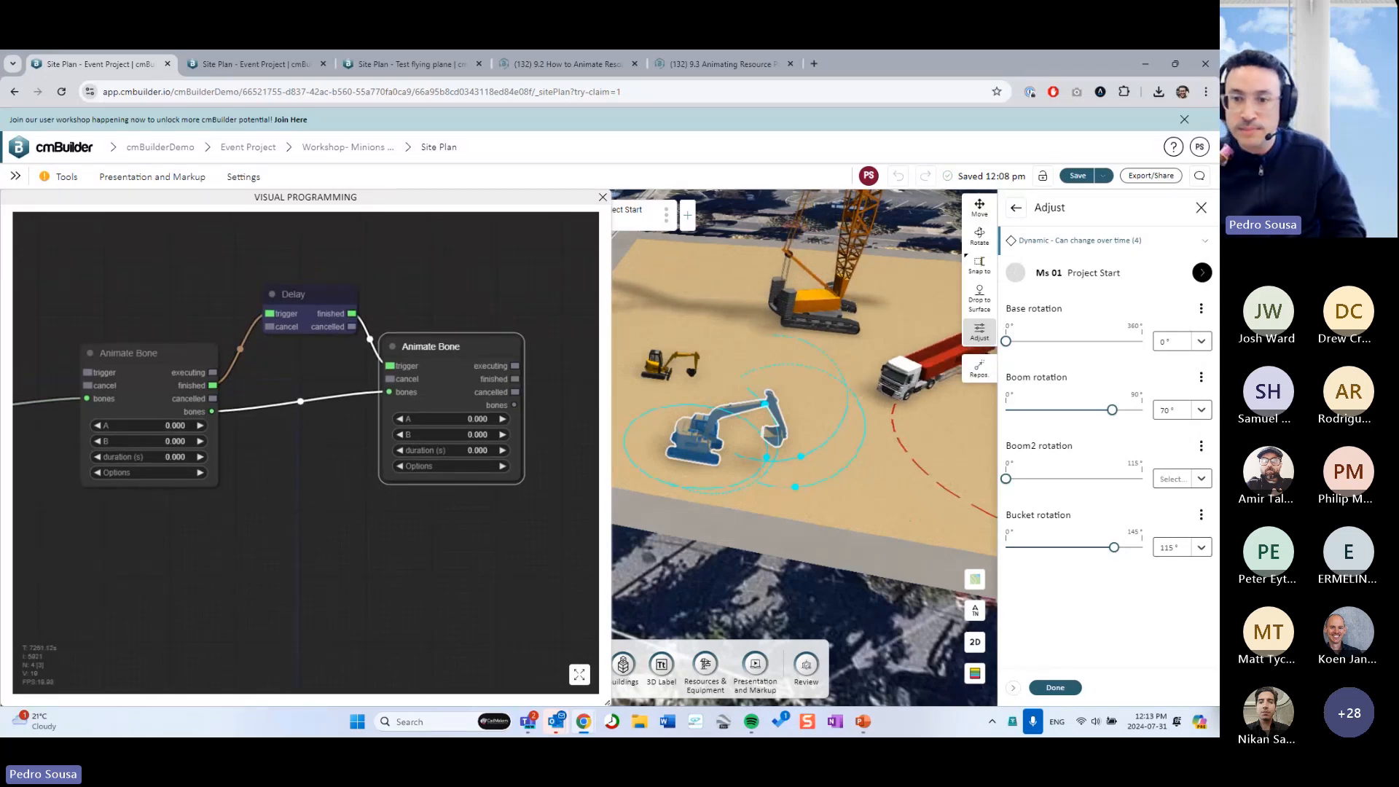
scroll(408, 503, "down", 2)
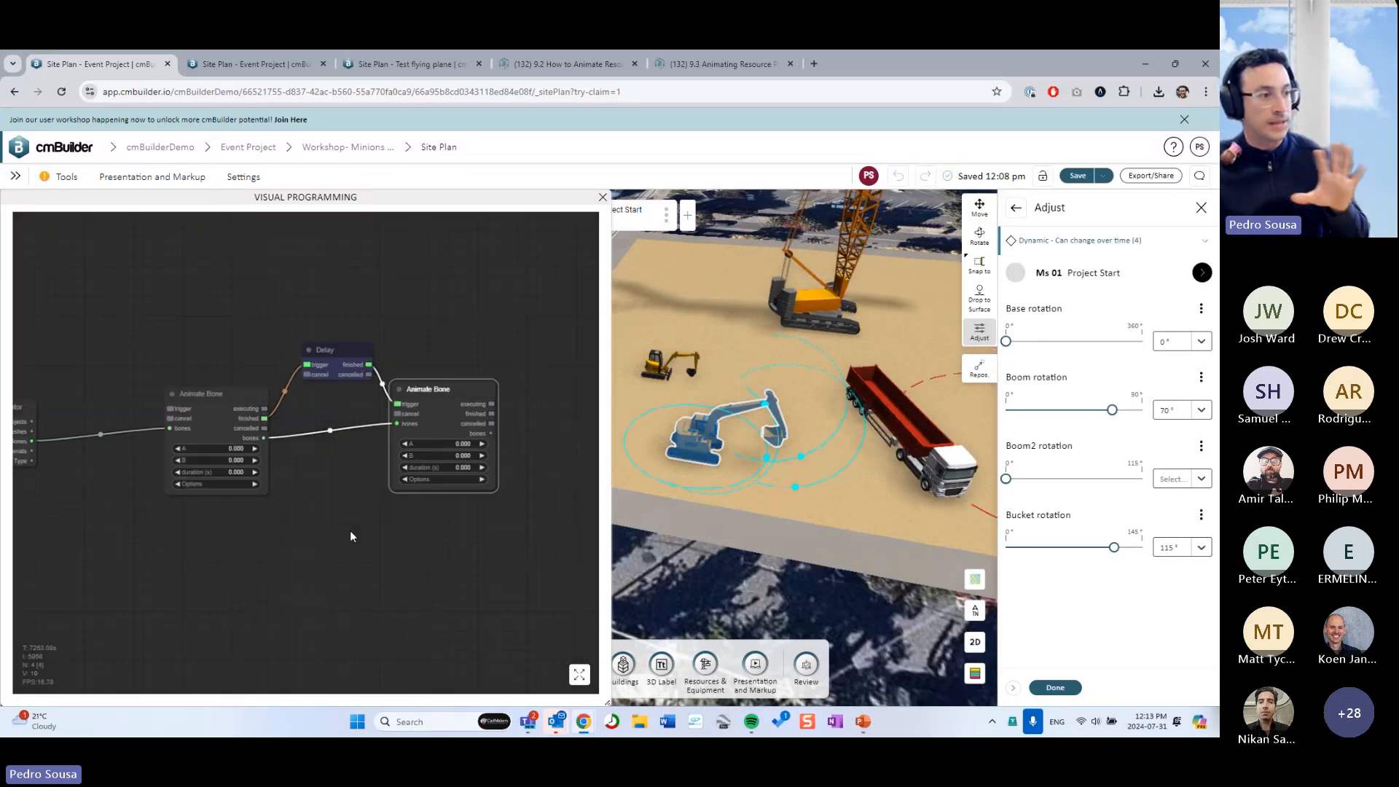
left_click_drag(350, 532, 379, 516)
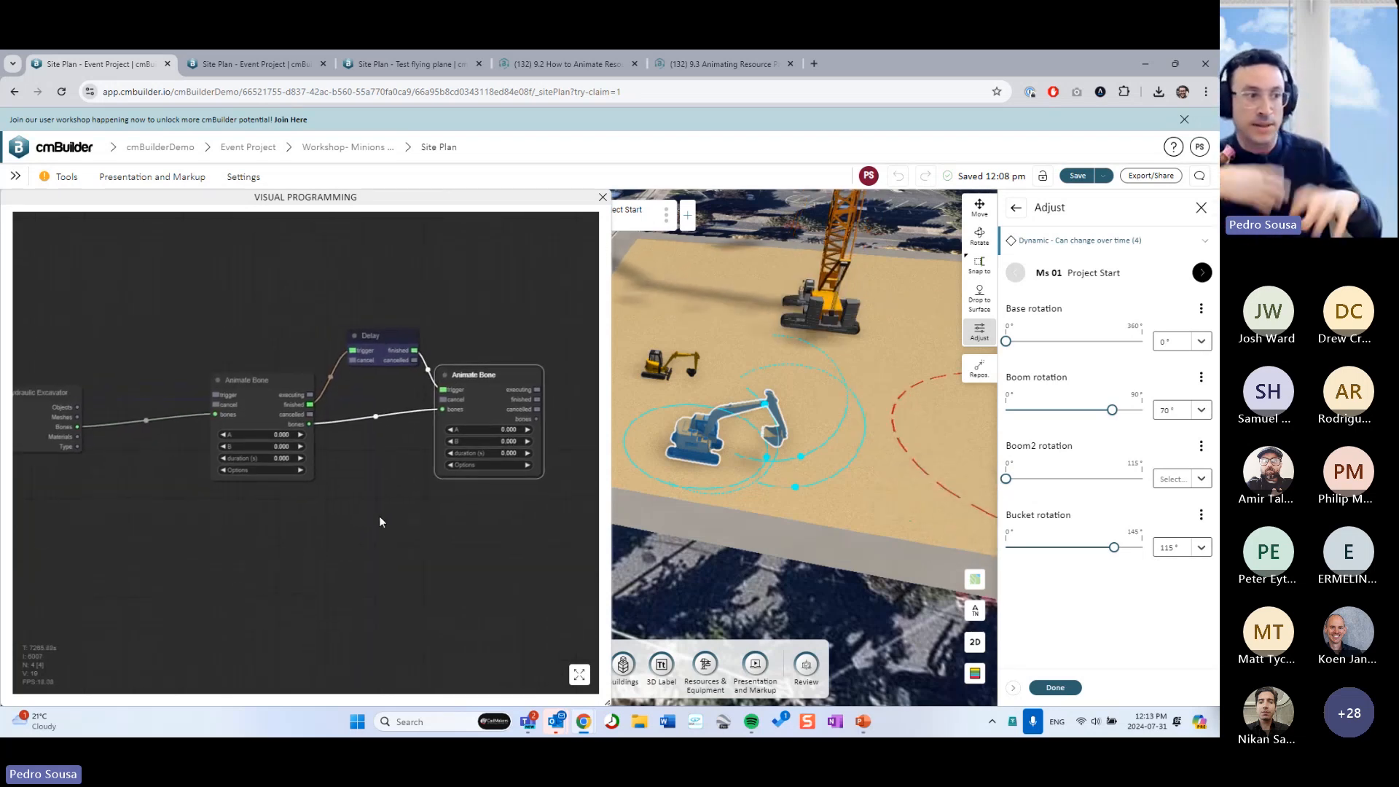
Select the two Animate Bone nodes with the Delay node and clone the group, placing the copies below the originals
scroll(379, 519, "down", 2)
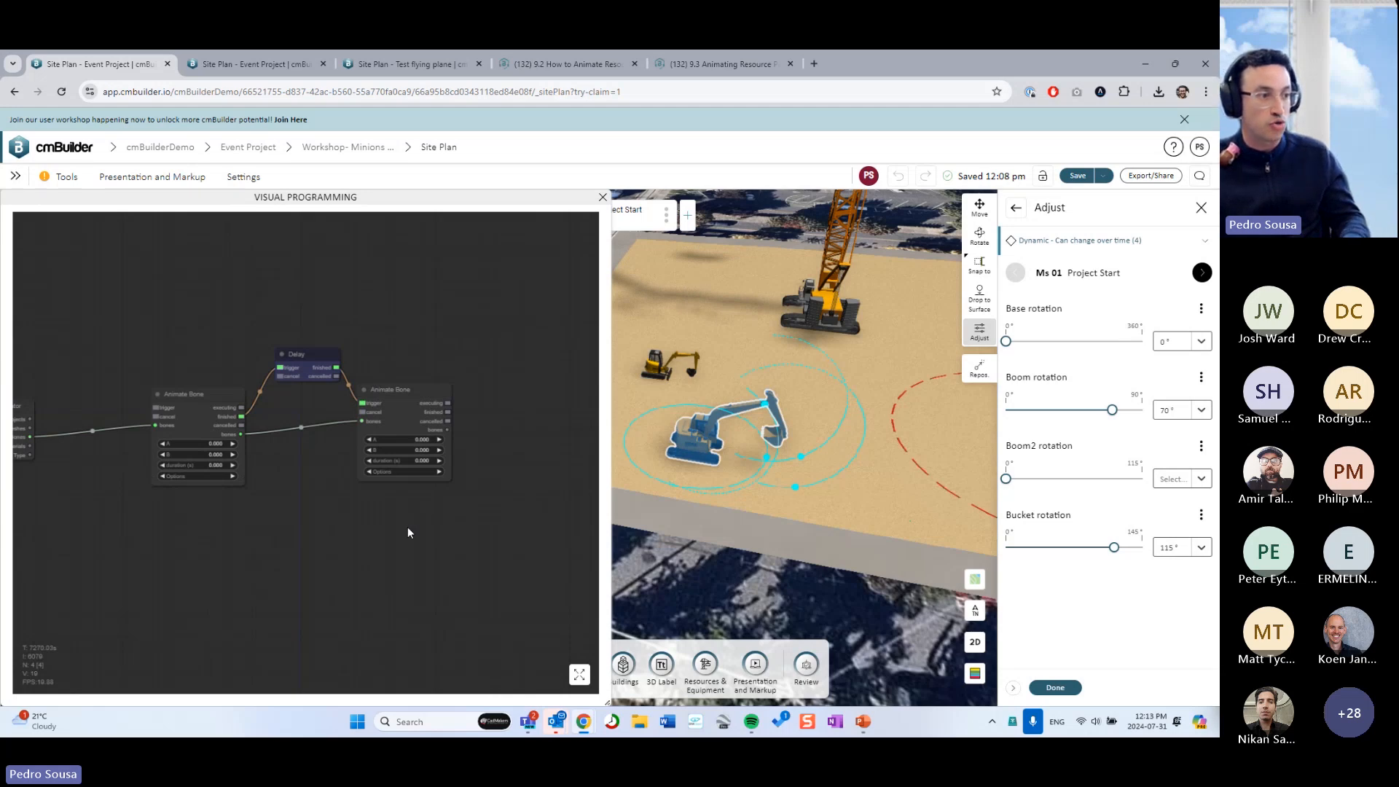
left_click_drag(408, 527, 197, 353, "ctrl")
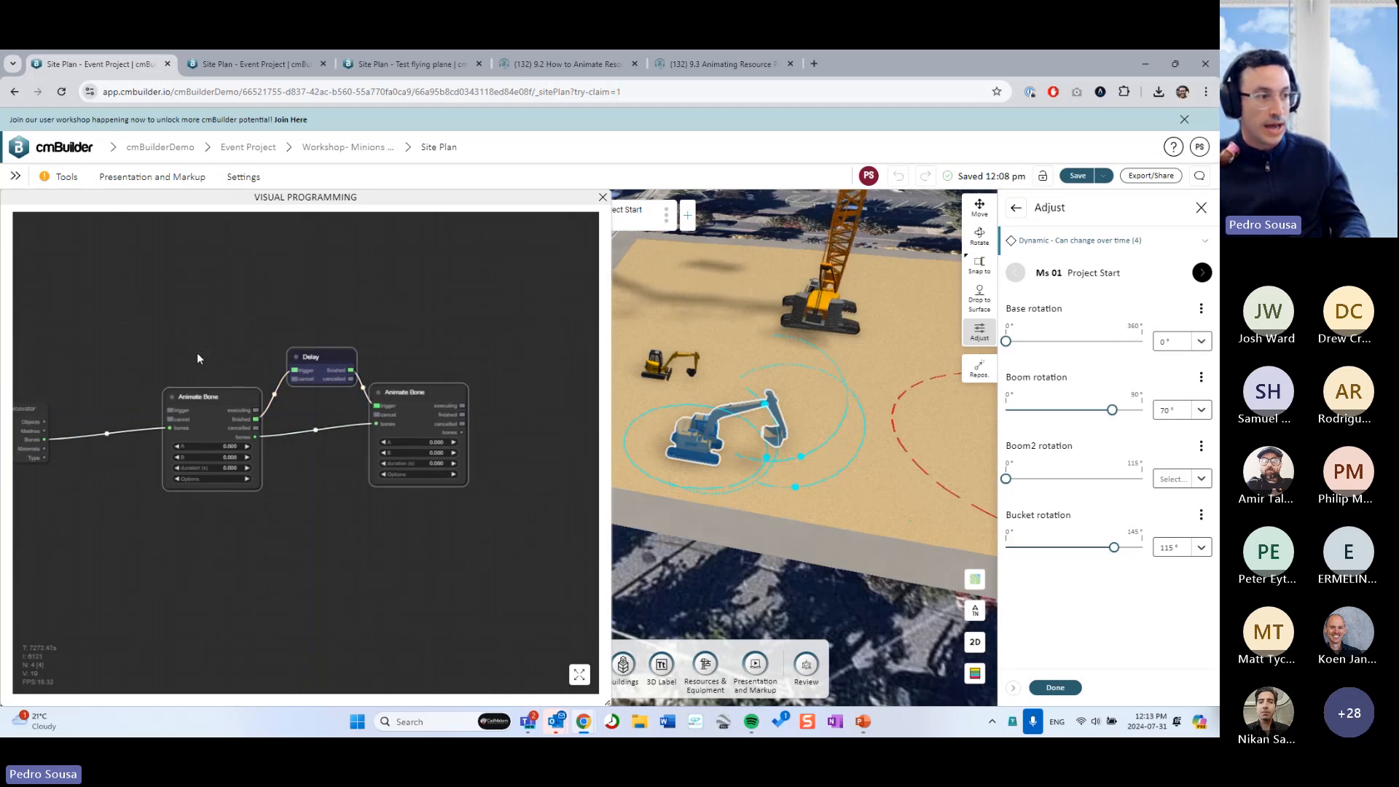
right_click(402, 421)
left_click(410, 521)
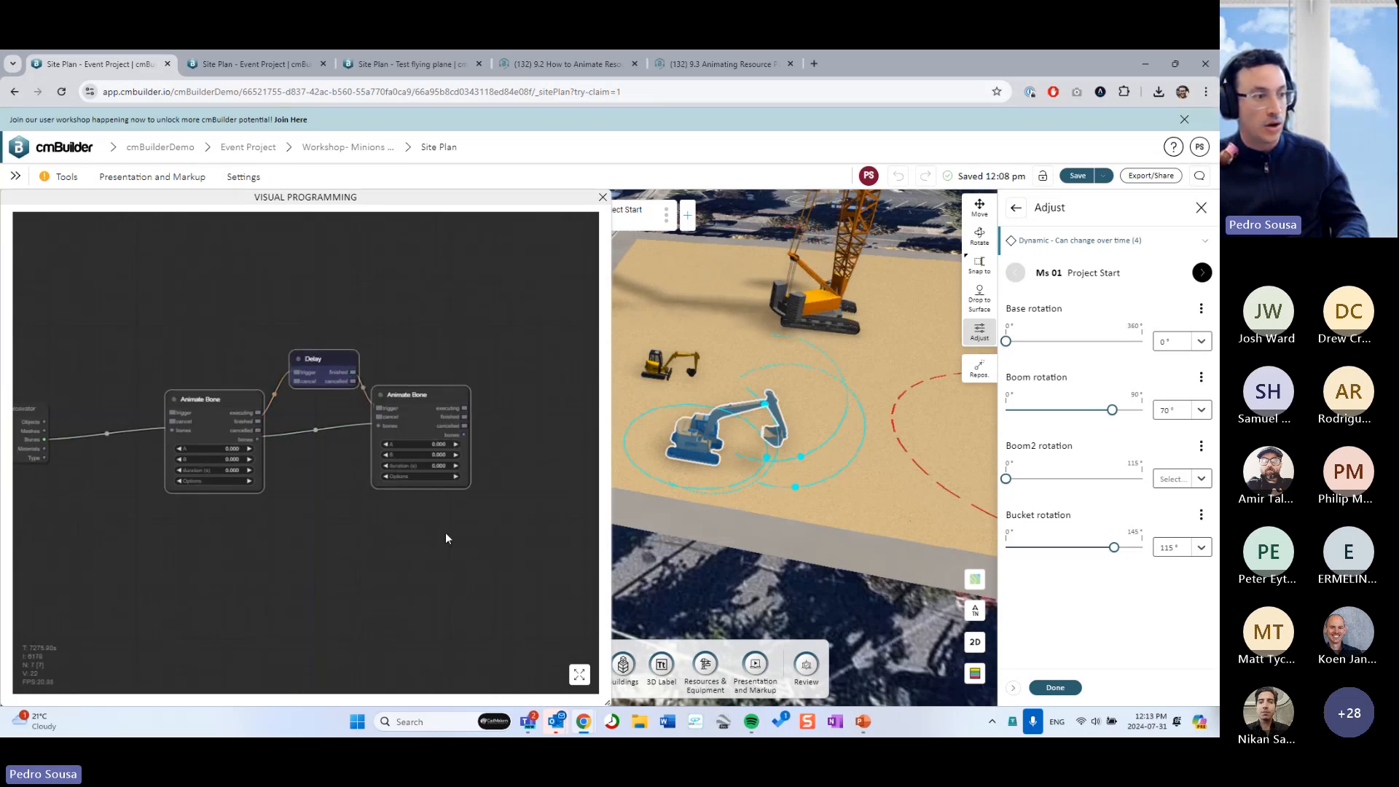
mouse_move(428, 566)
left_mouse_down()
mouse_move(419, 604)
mouse_move(380, 573)
left_mouse_up()
left_click(453, 511)
left_click_drag(298, 537, 262, 584)
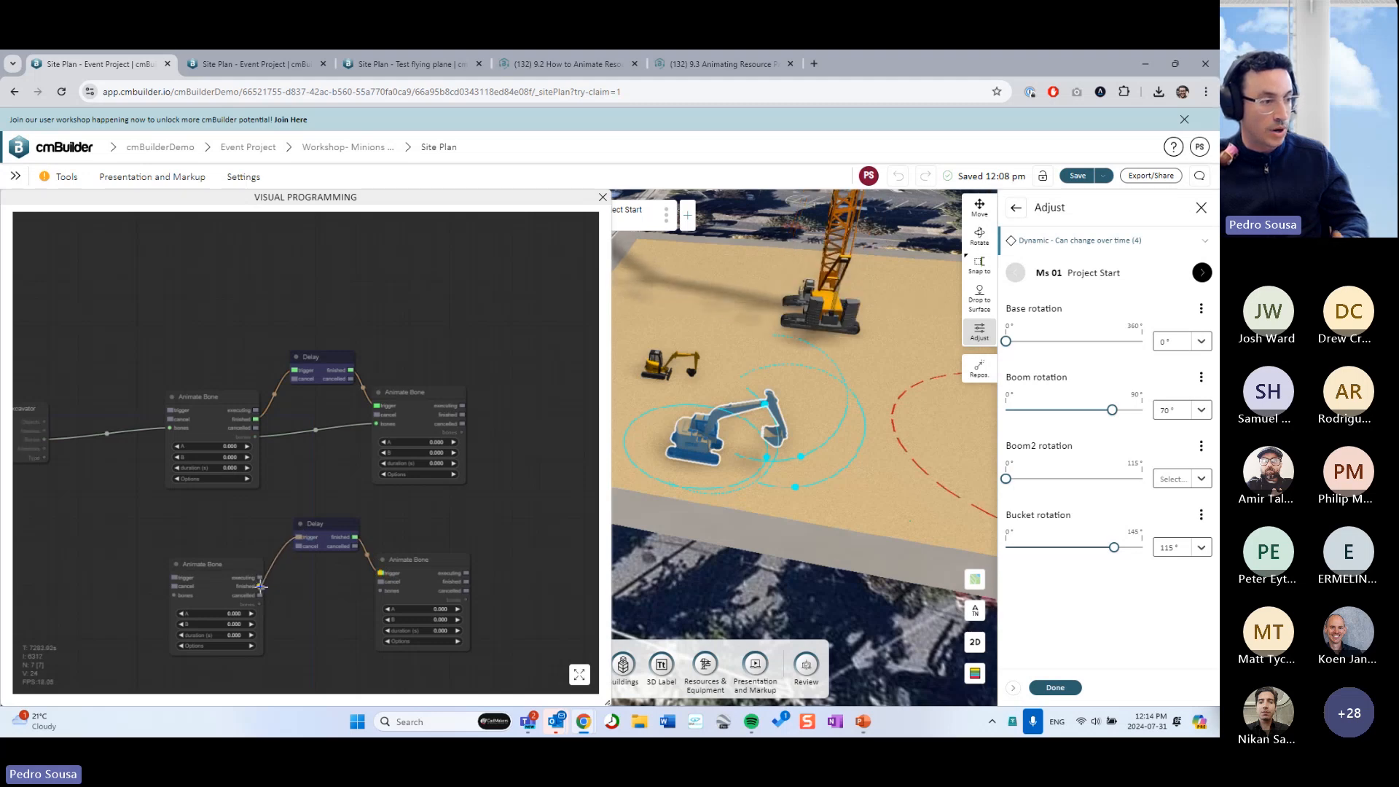
Delete the cloned group of two Animate Bone nodes and the Delay node
left_click_drag(354, 605, 383, 585)
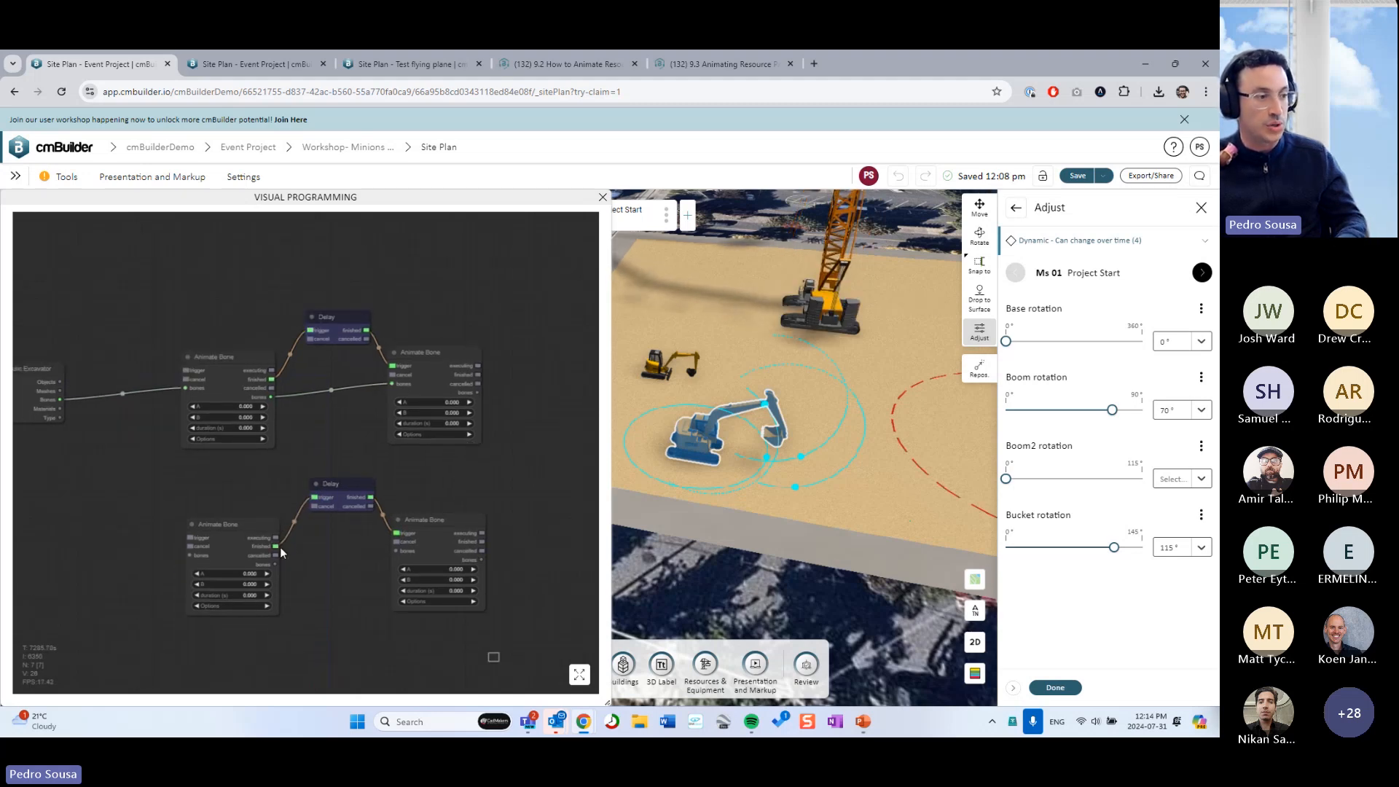
left_click_drag(501, 663, 203, 498)
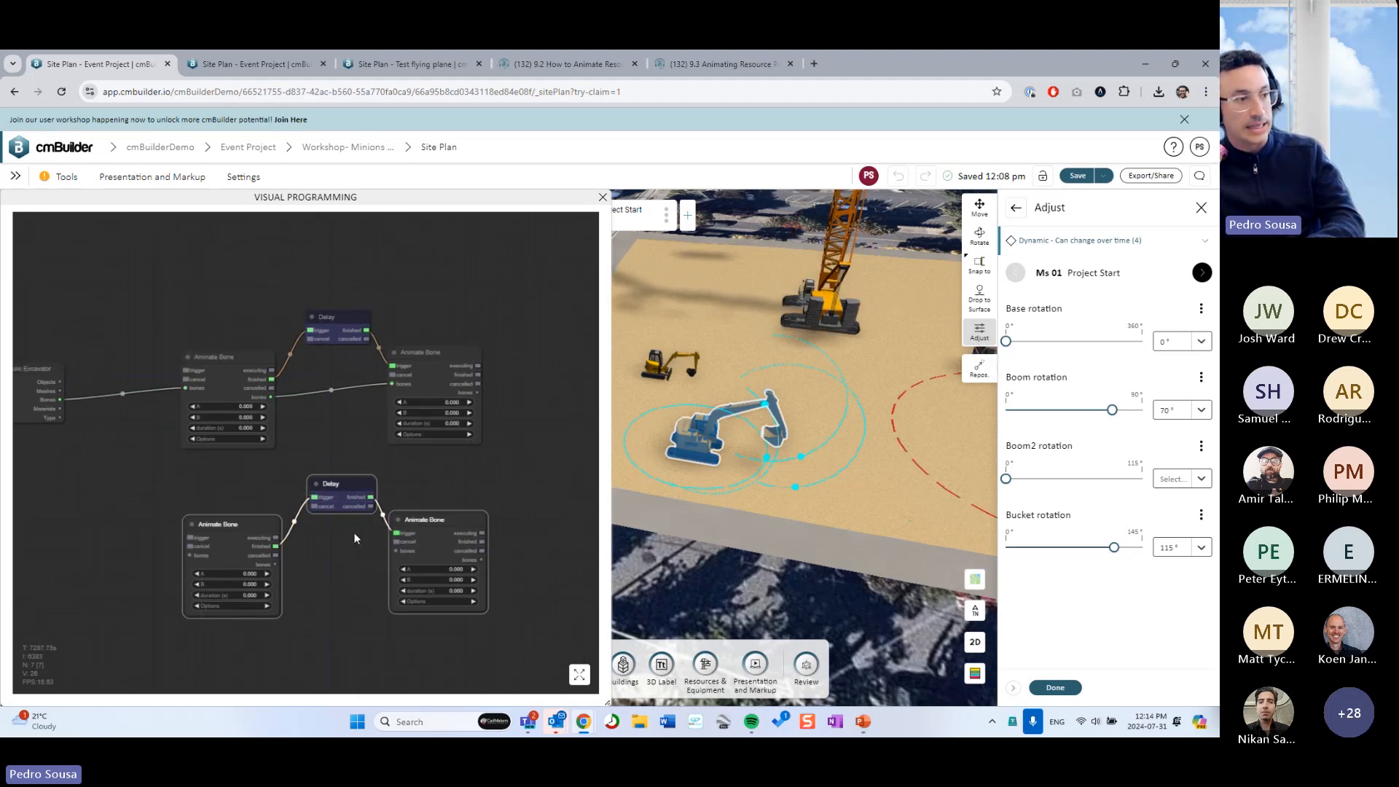
key("Delete")
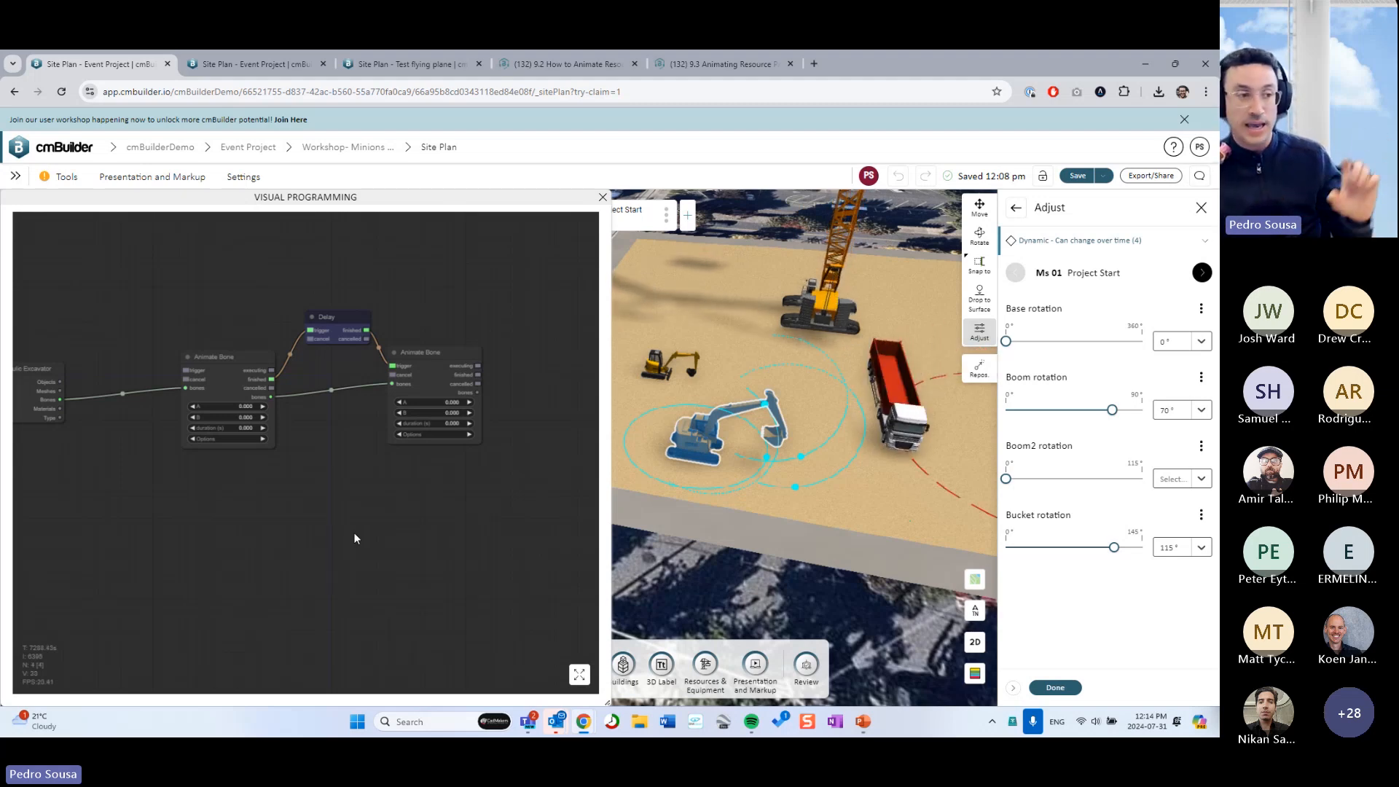
Select the three linked nodes, create a new visual programming graph for the CAT 305 CR Mini Excavator, and close it empty
left_click_drag(506, 526, 207, 305)
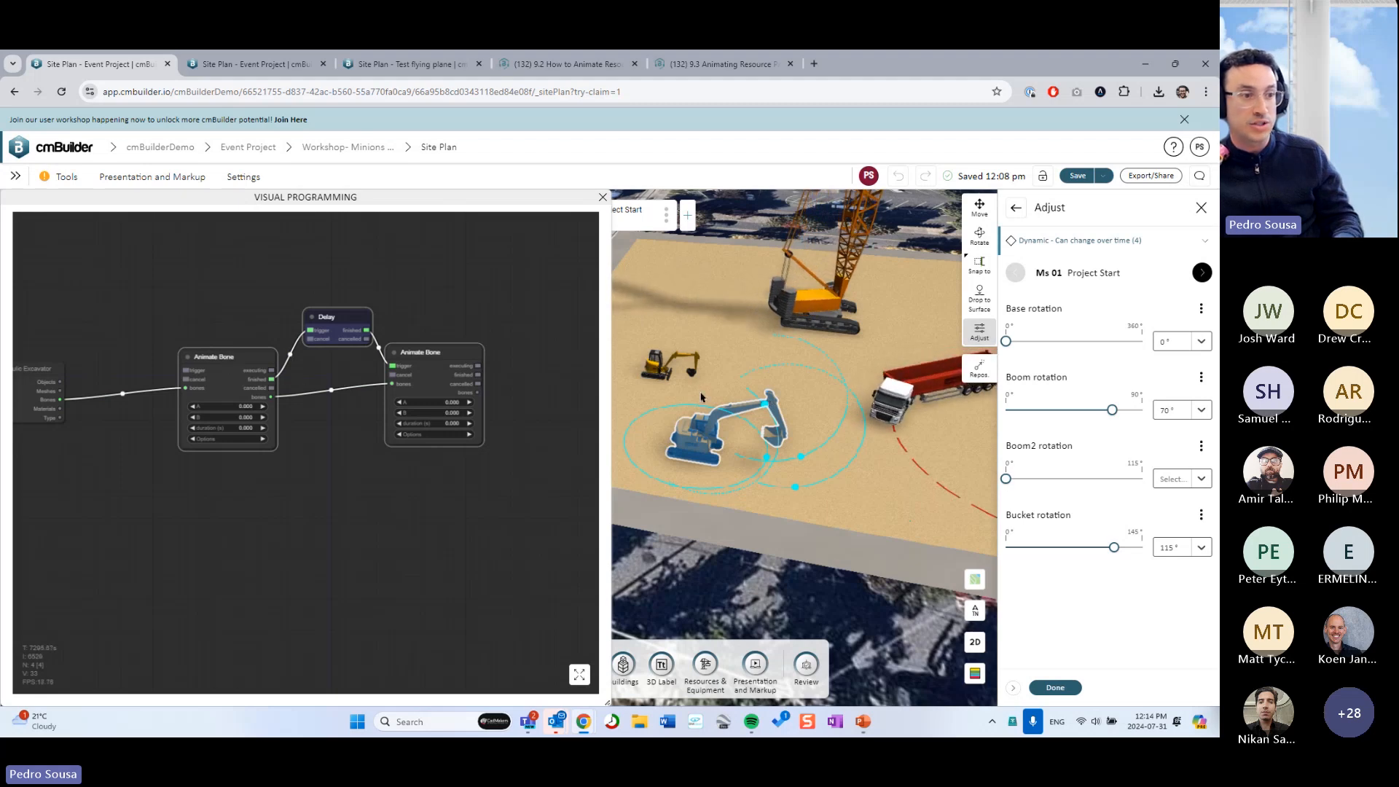
left_click(659, 376)
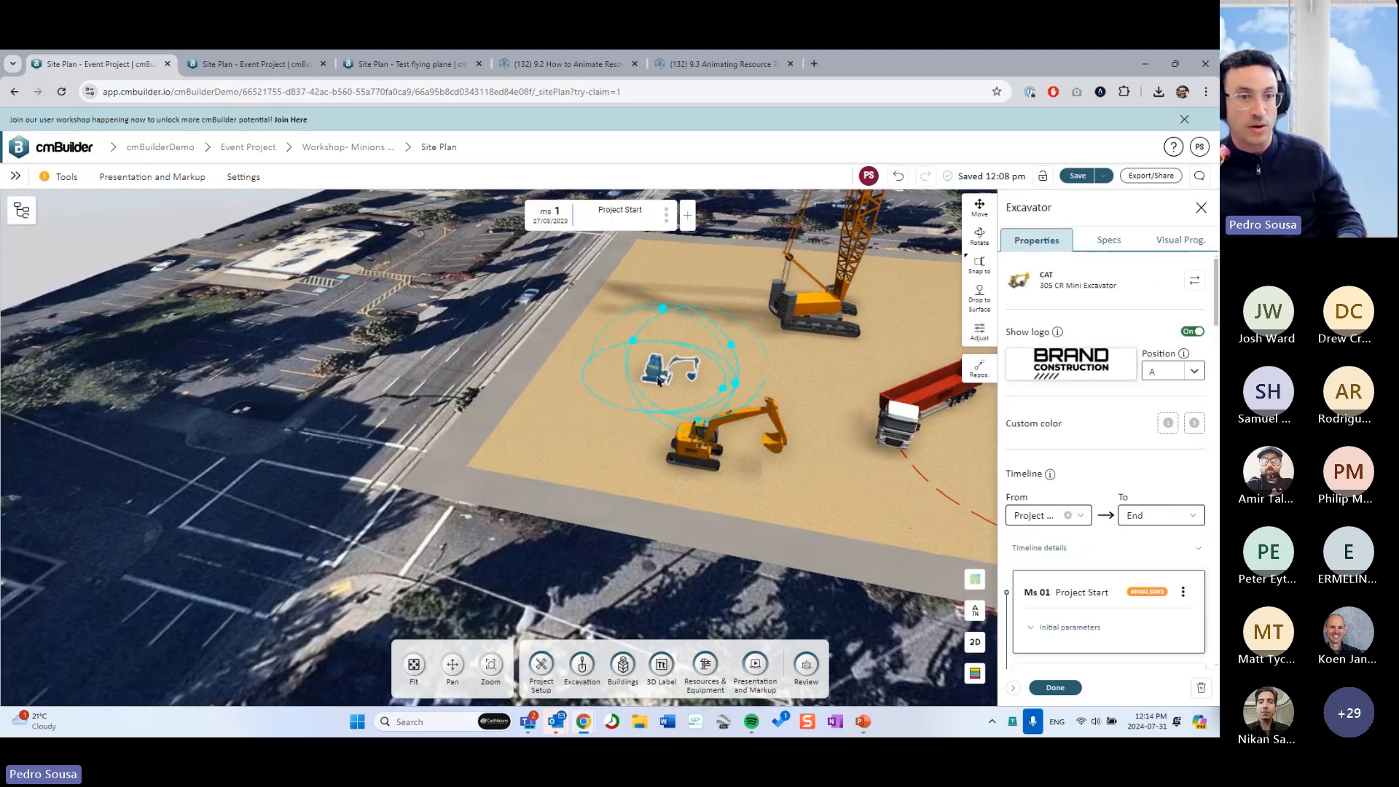
left_click(1180, 240)
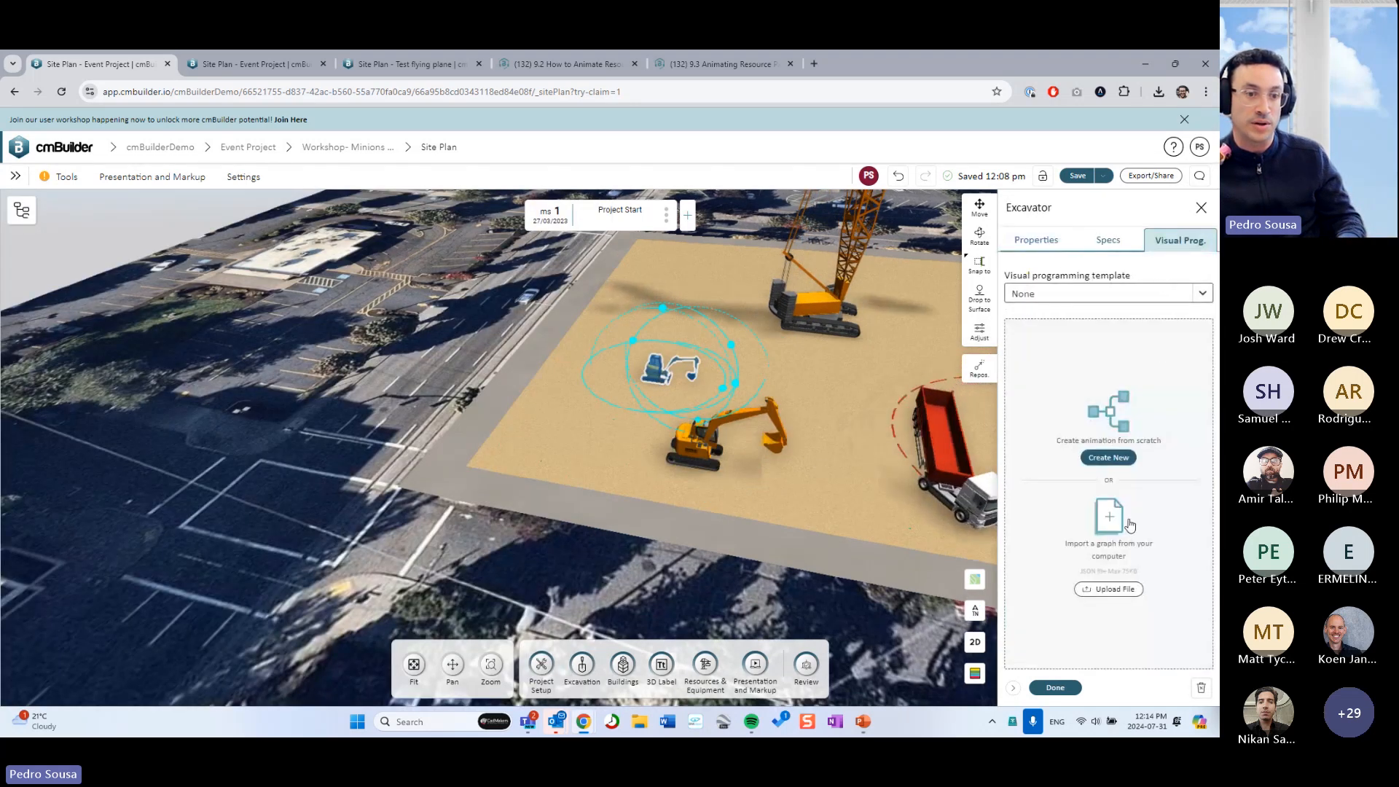
left_click(1108, 457)
double_click(405, 409)
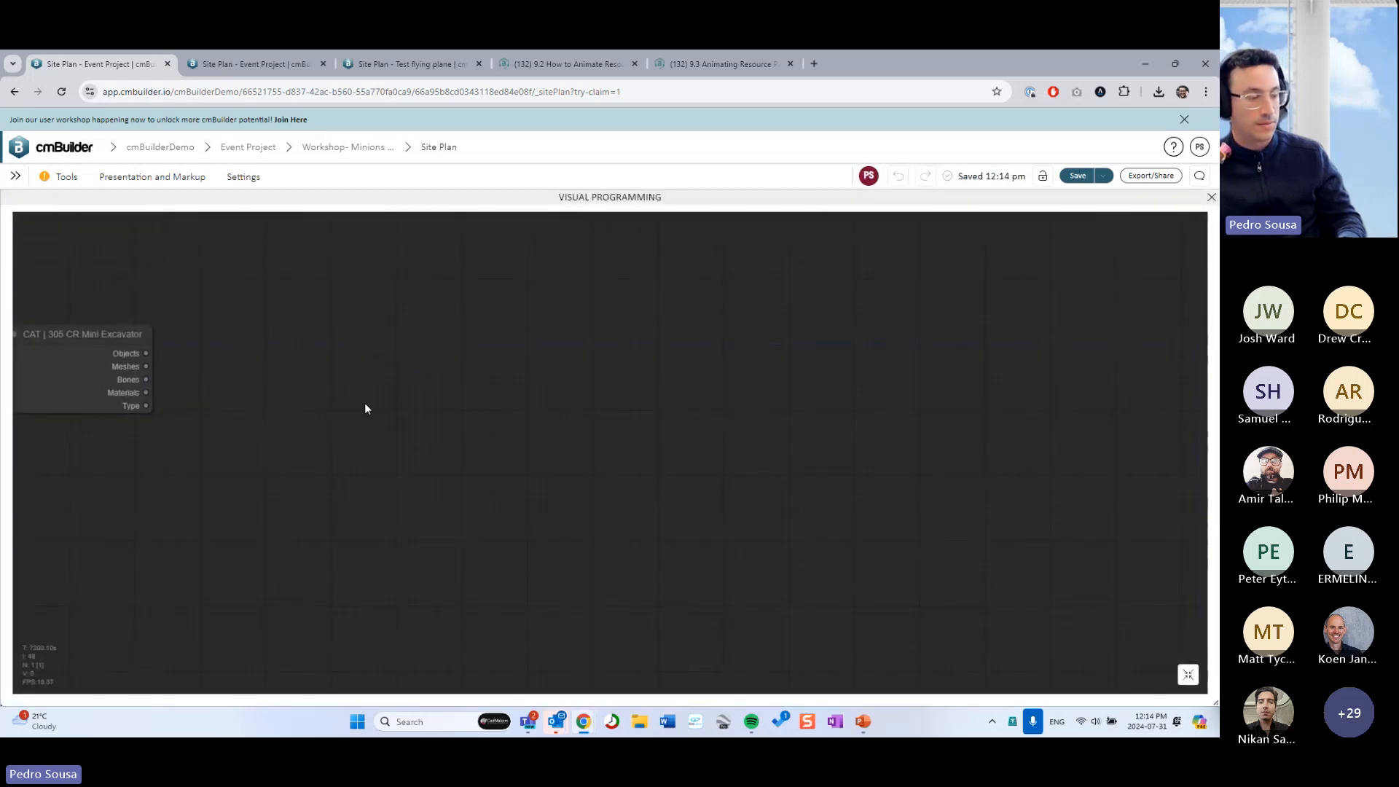
scroll(369, 408, "down", 1)
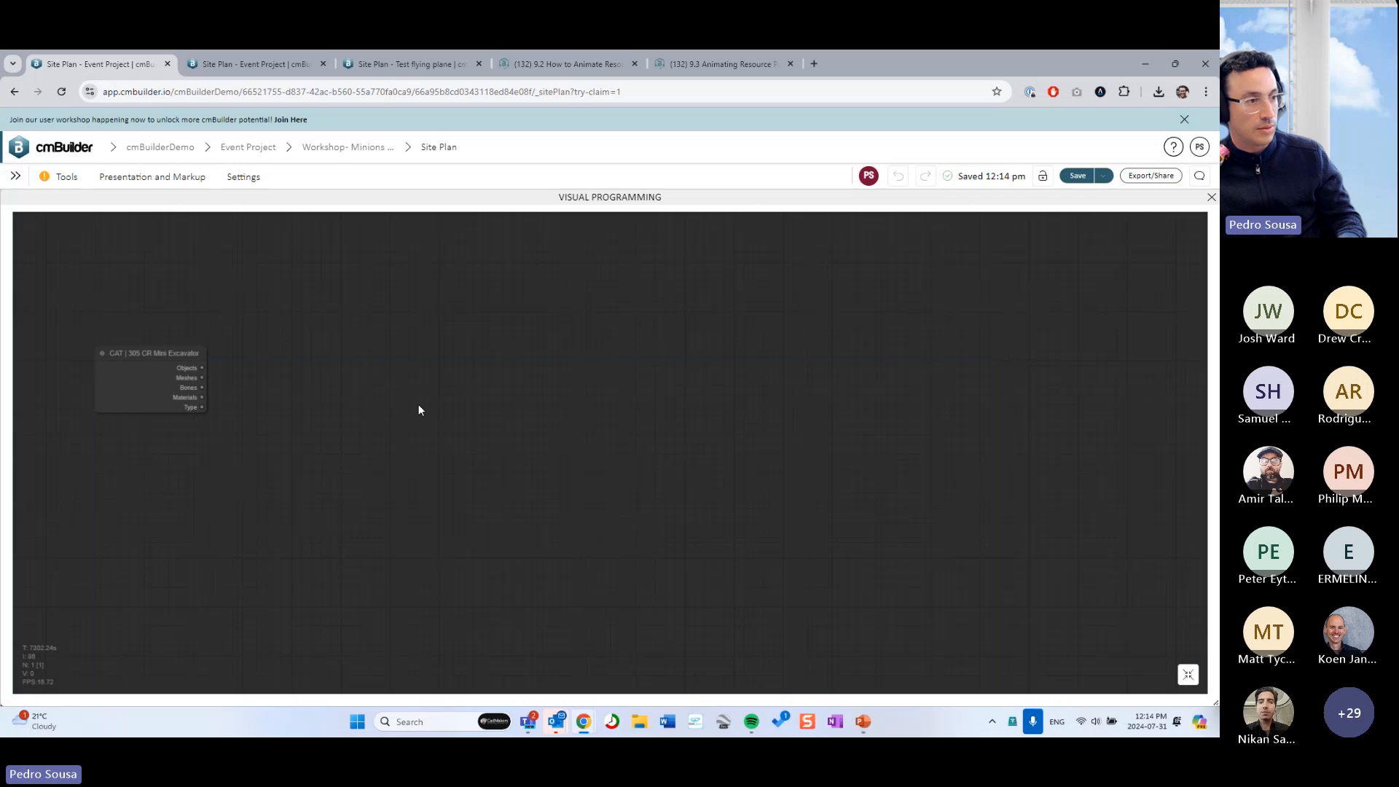
scroll(419, 409, "up", 2)
left_click(1211, 201)
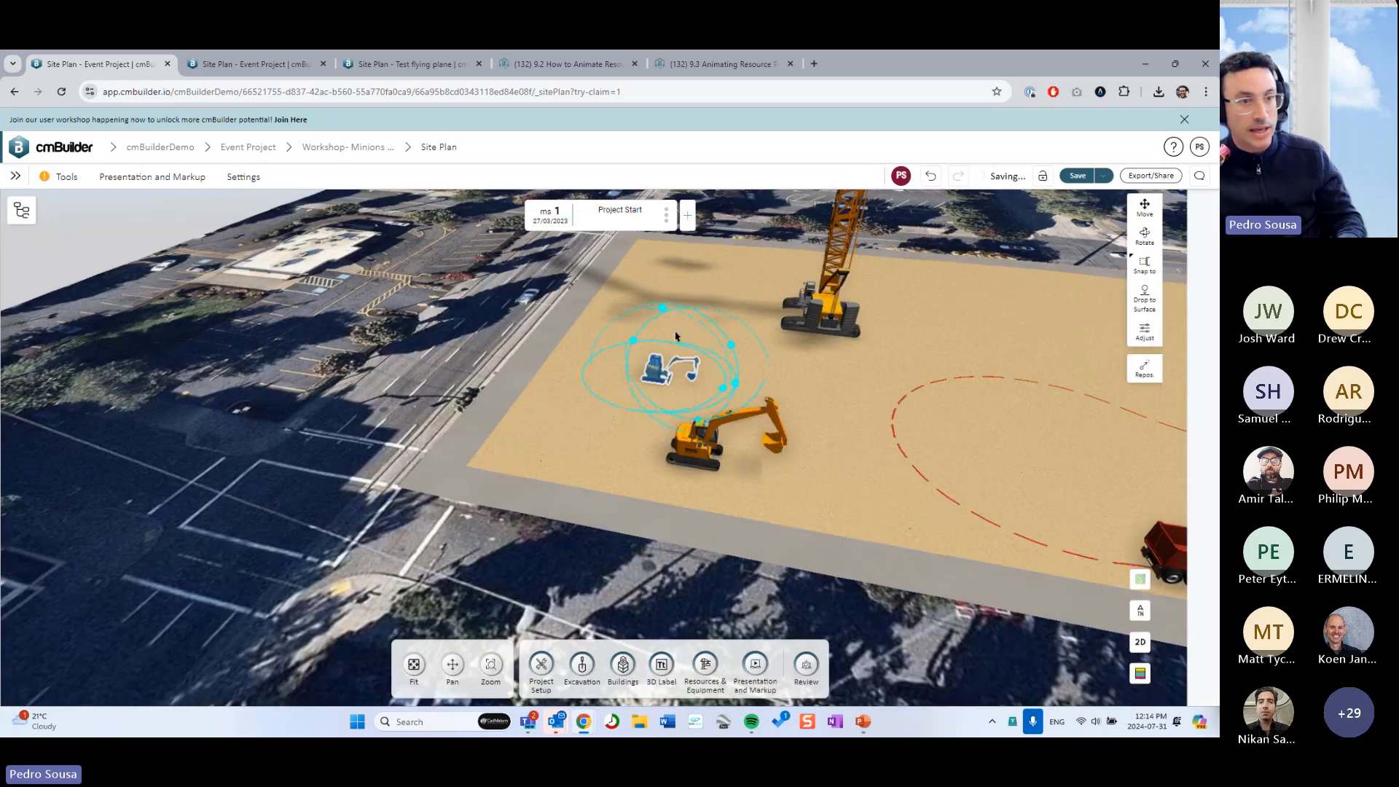
left_click(1057, 688)
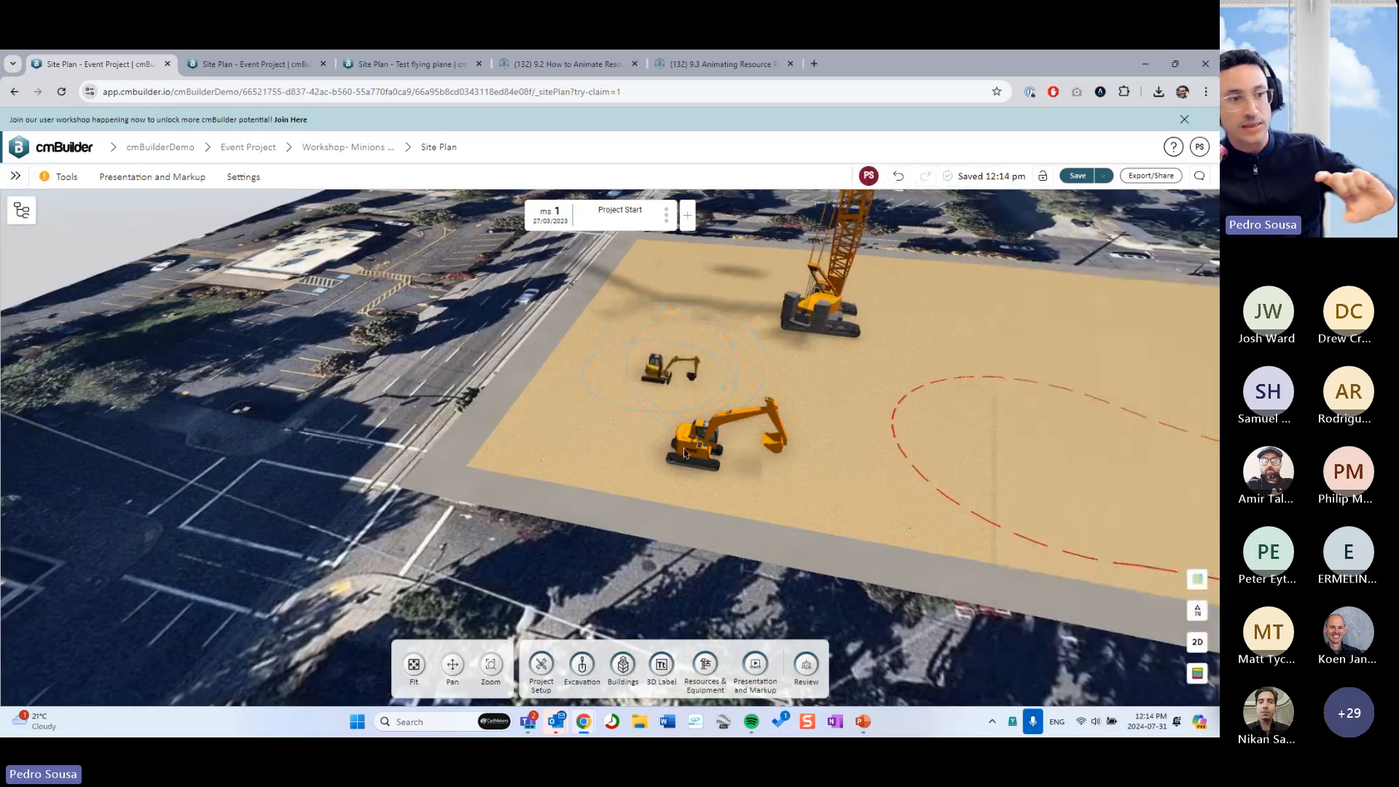
Reopen the visual programming graph of the CAT 325 Medium Hydraulic Excavator
left_click(722, 437)
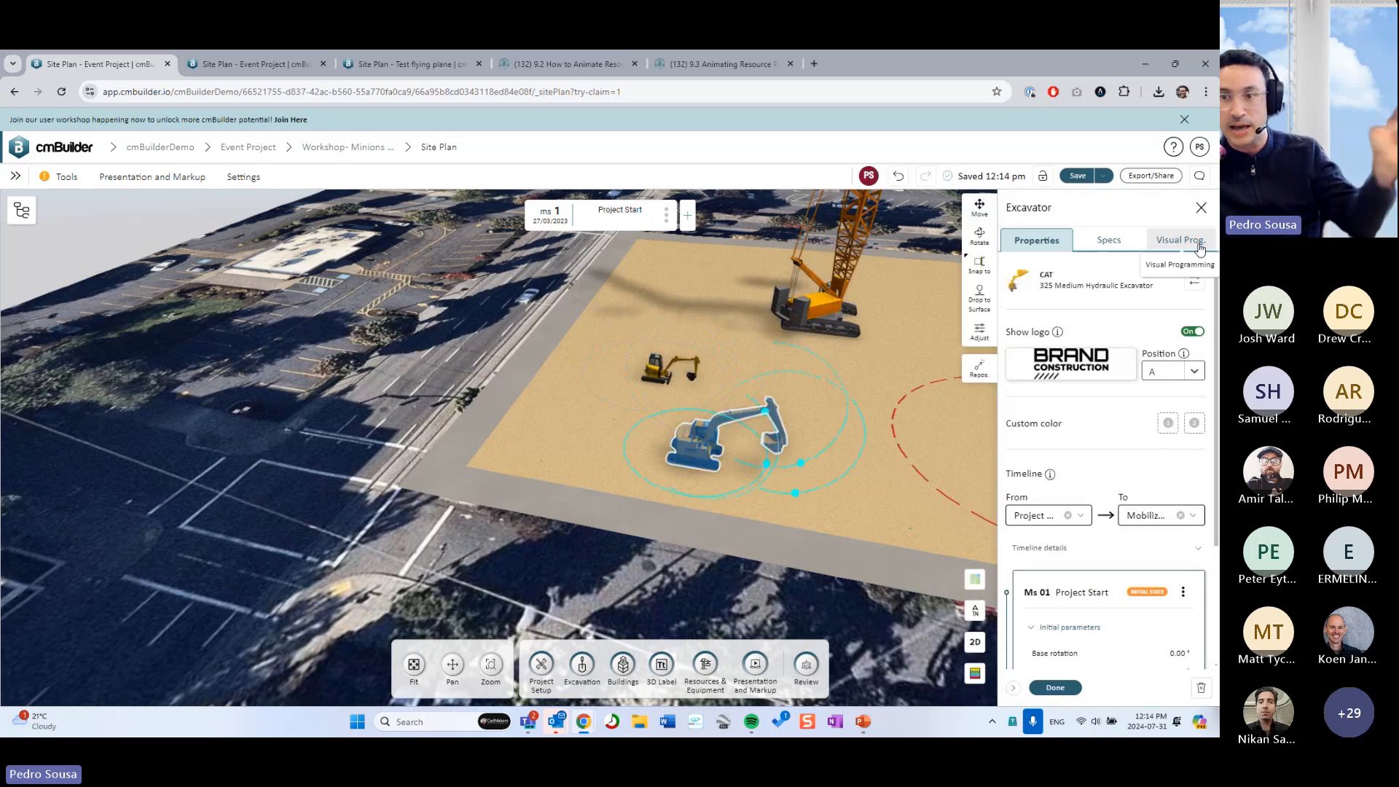
left_click(1203, 242)
left_click(1160, 275)
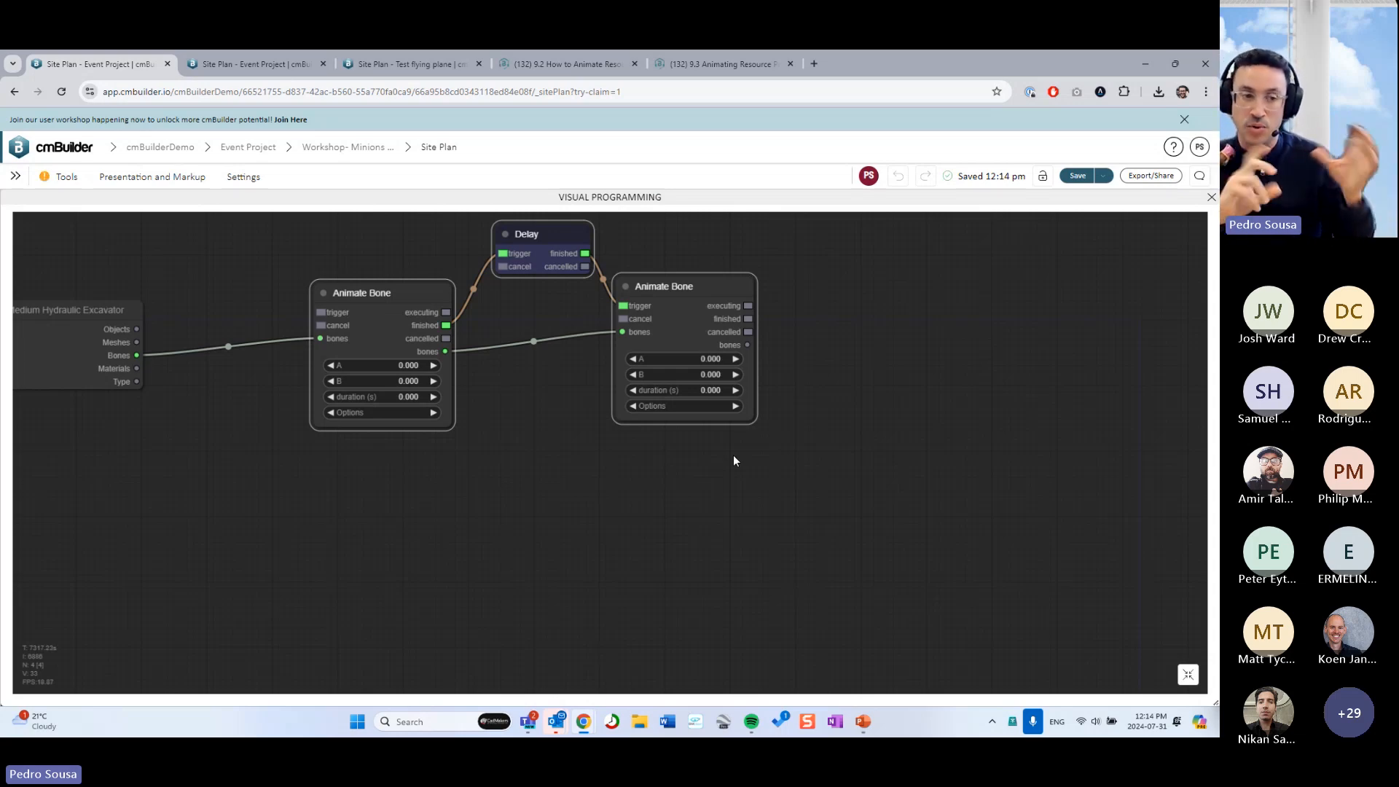
left_click_drag(827, 379, 823, 454)
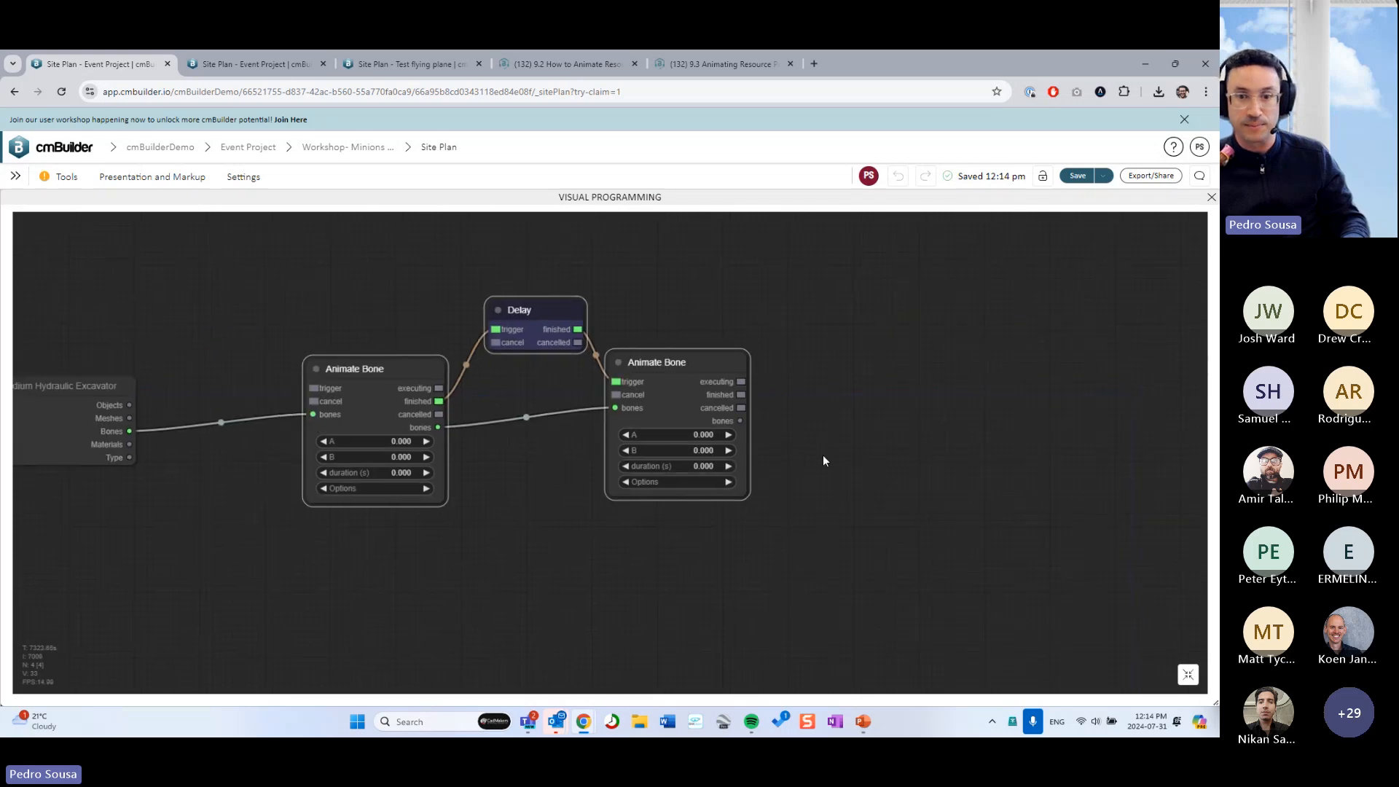
Switch to the PowerPoint presentation and show the Node Examples slide full screen instead of the presenter view
key("alt+Tab")
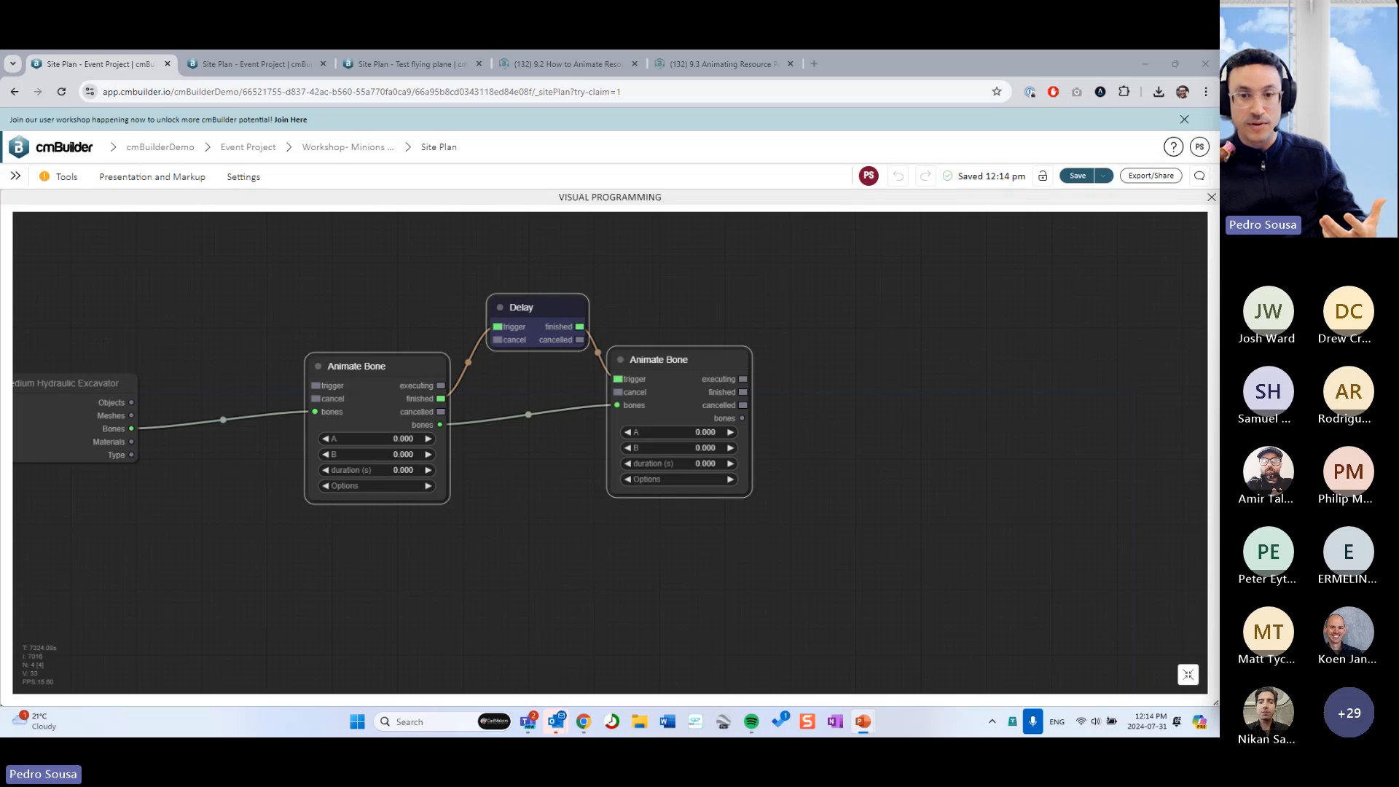
key("shift+F5")
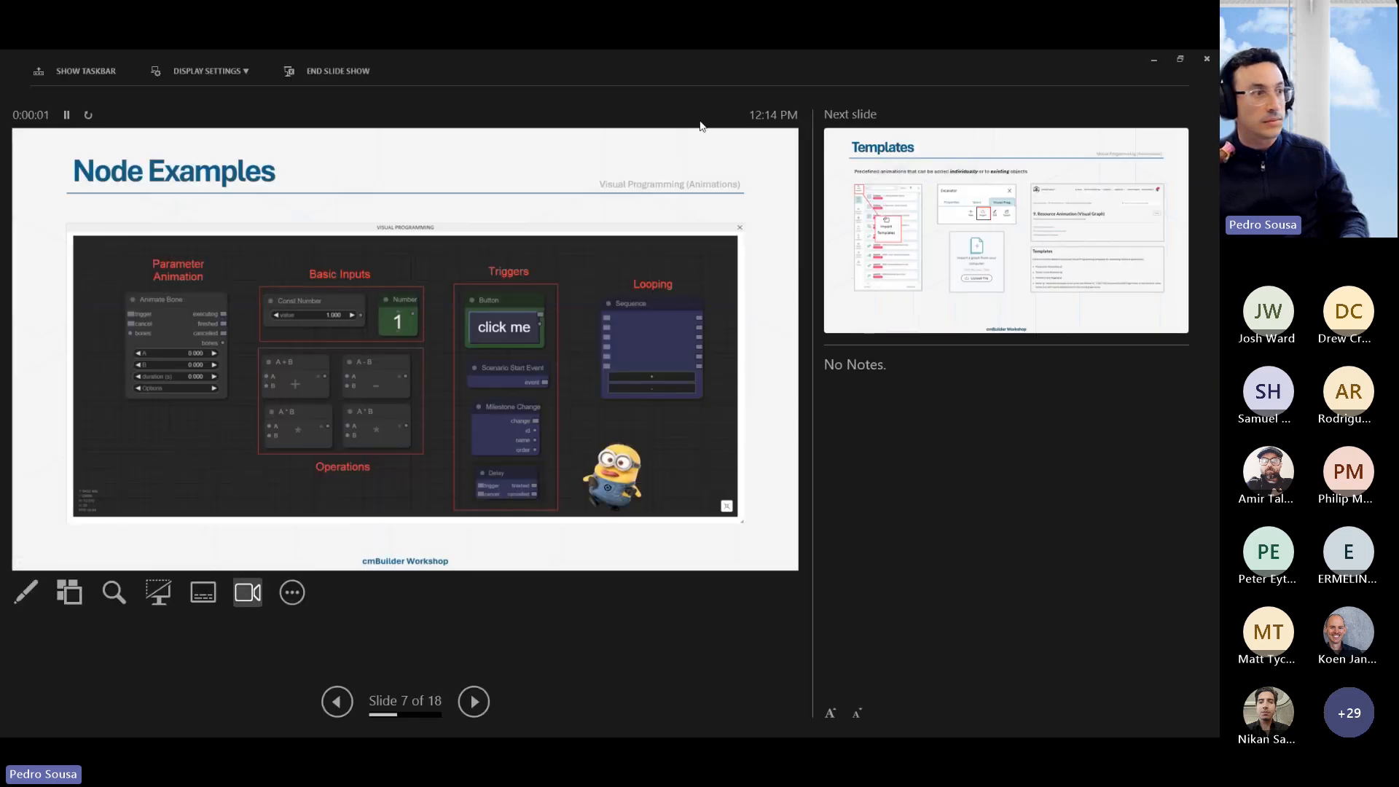
left_click(207, 70)
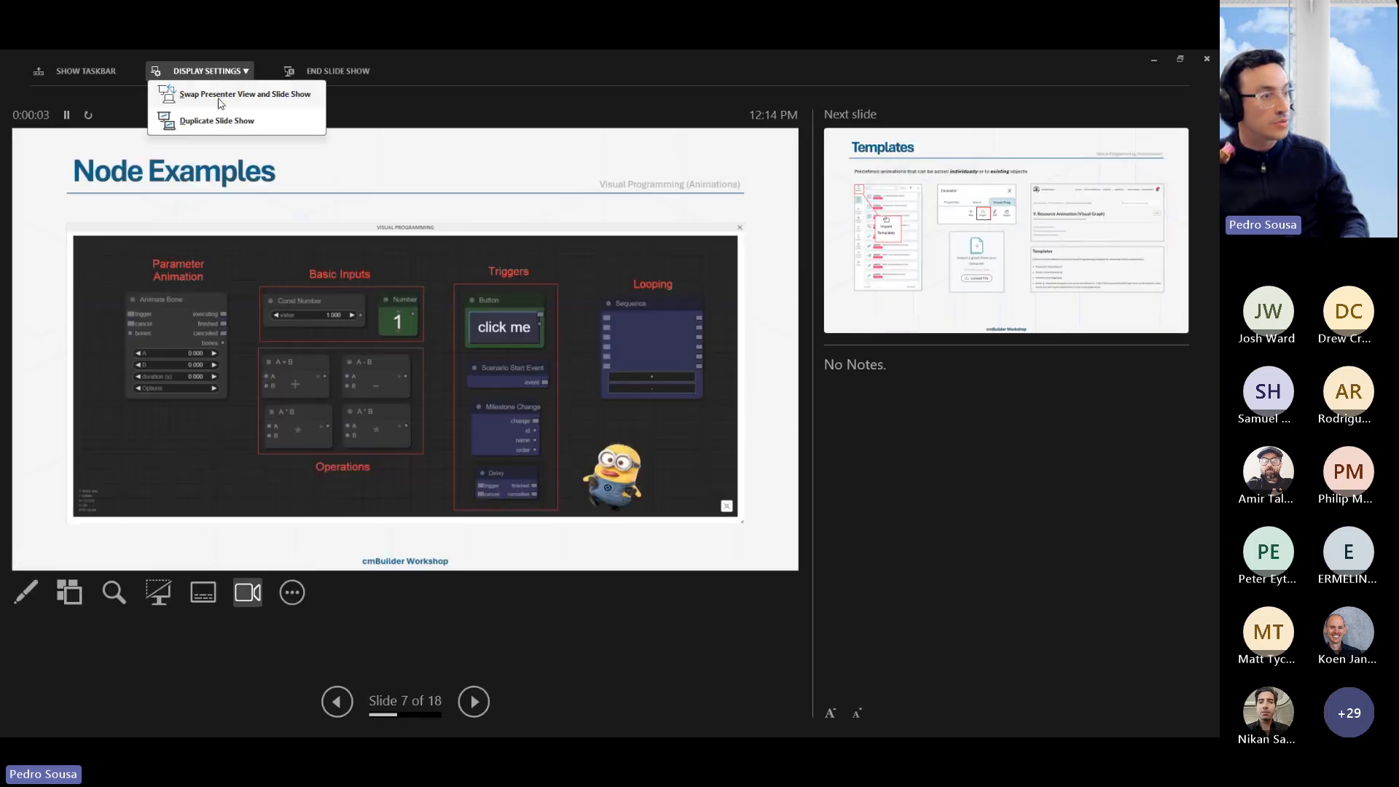
left_click(220, 96)
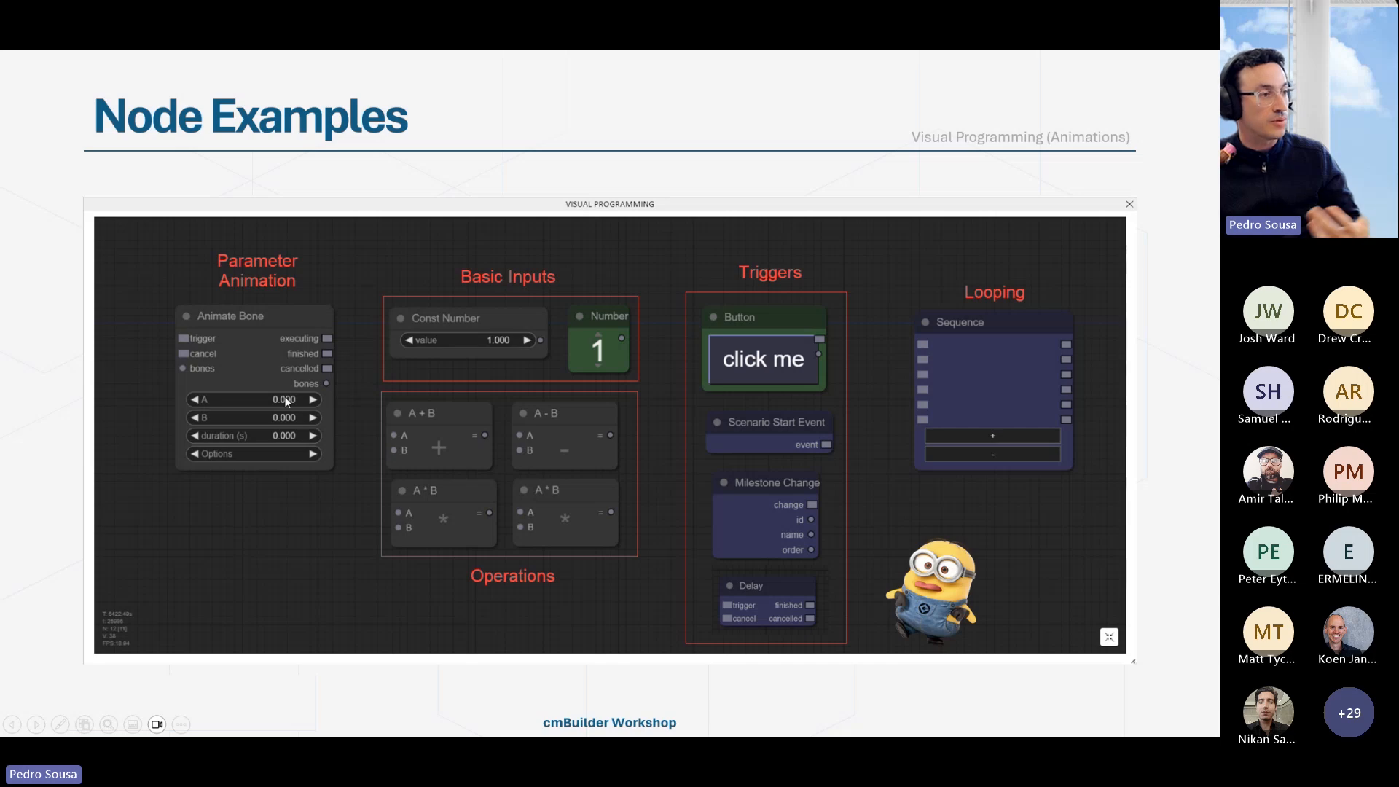
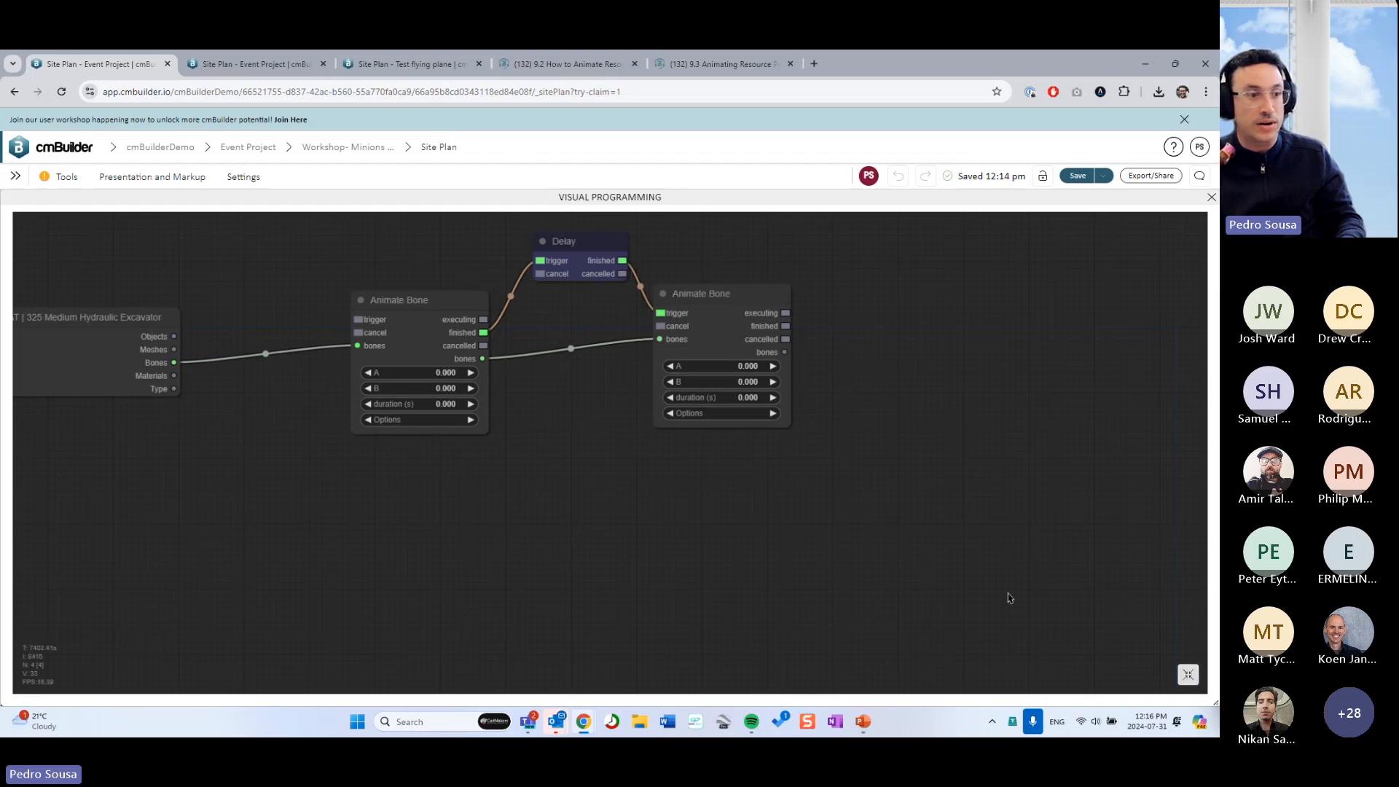
Show the excavator graph beside the 3D view and set the option of both Animate Bone nodes to BaseRotationRotation
left_click(1188, 674)
right_click(454, 462)
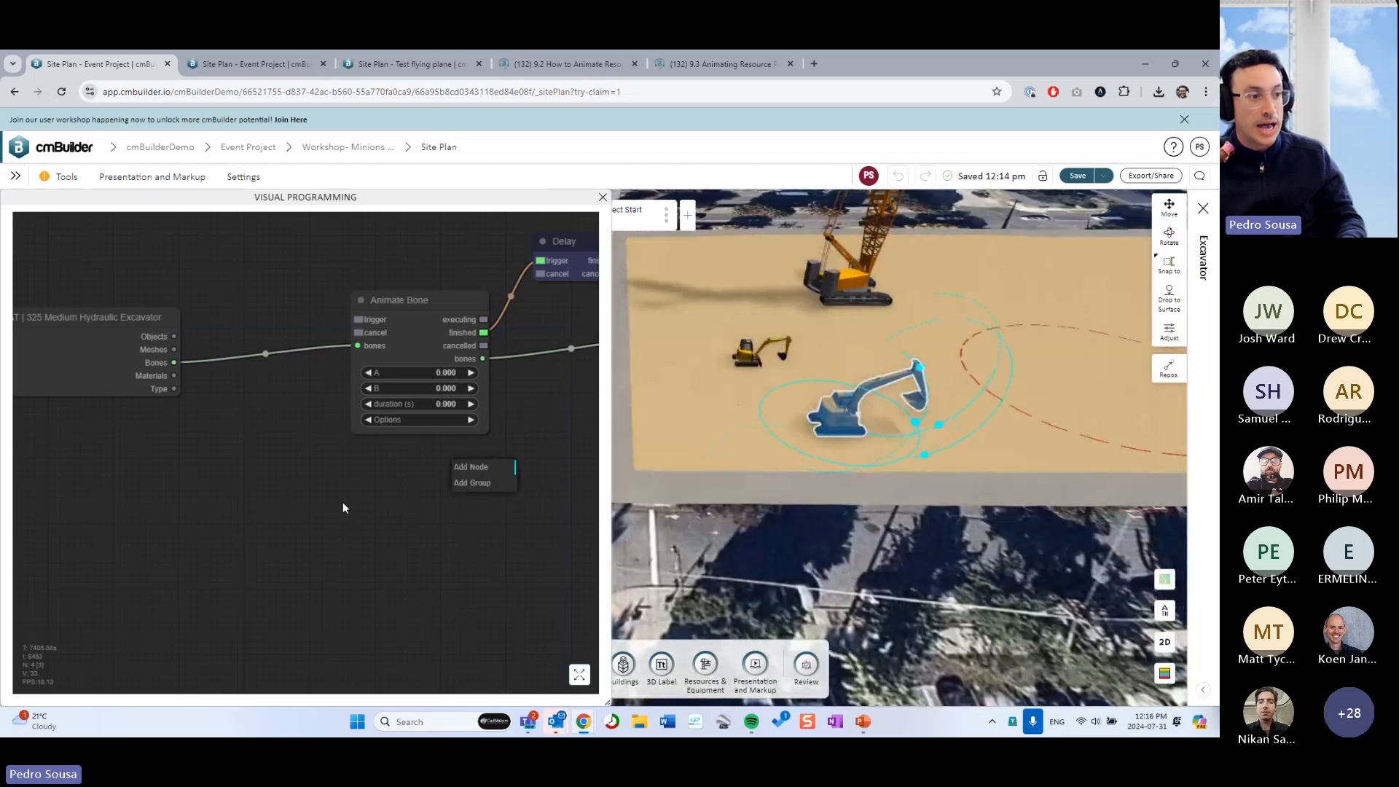
scroll(342, 496, "right", 5)
left_click(266, 441)
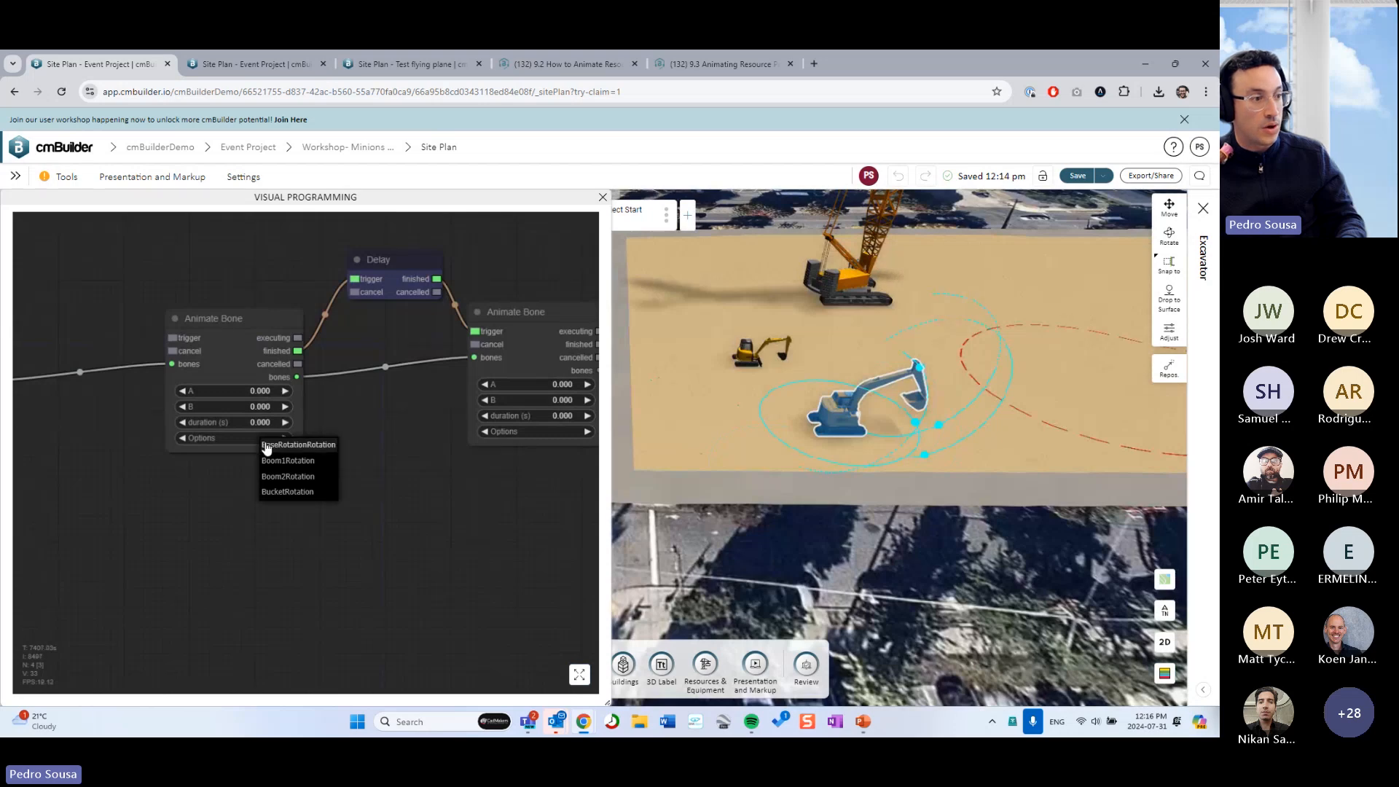
left_click(299, 445)
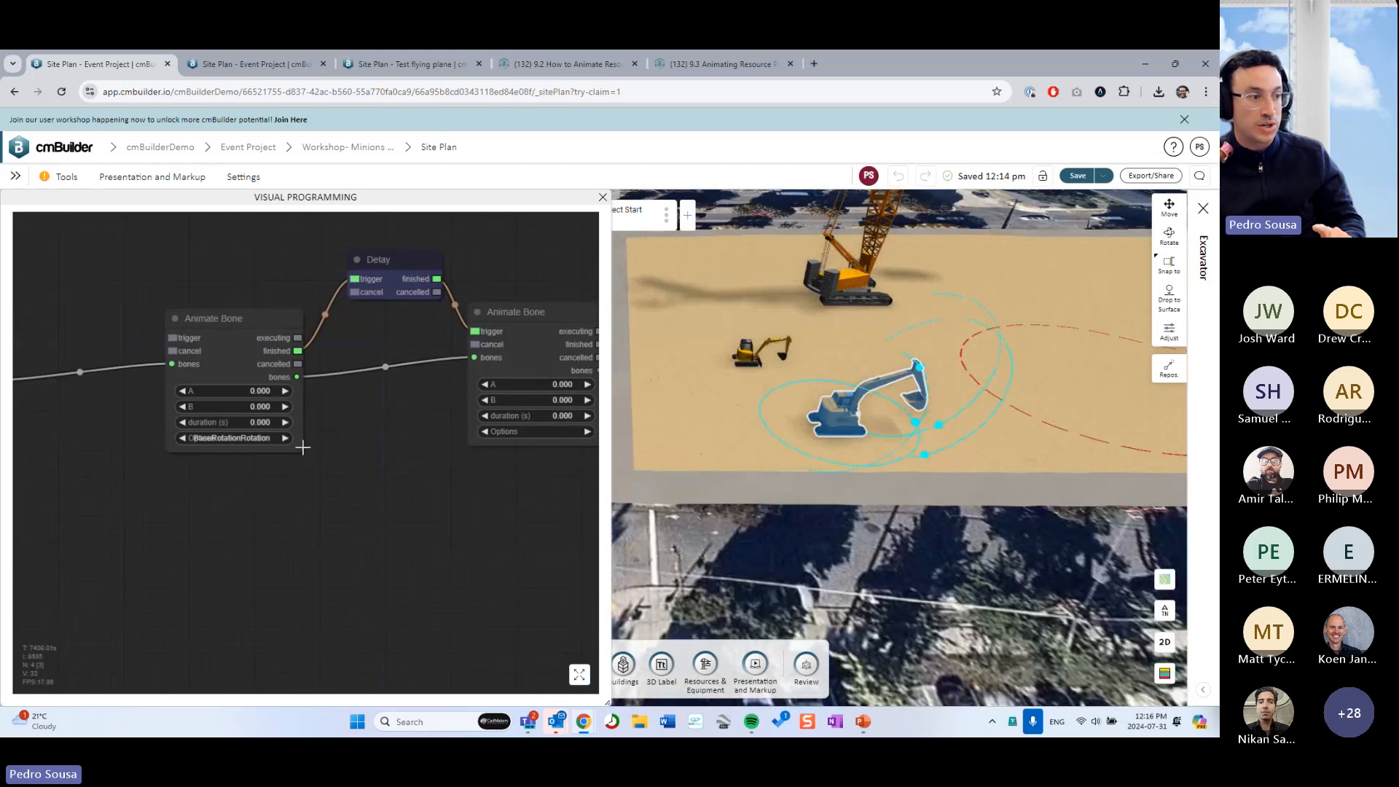
scroll(444, 470, "right", 2)
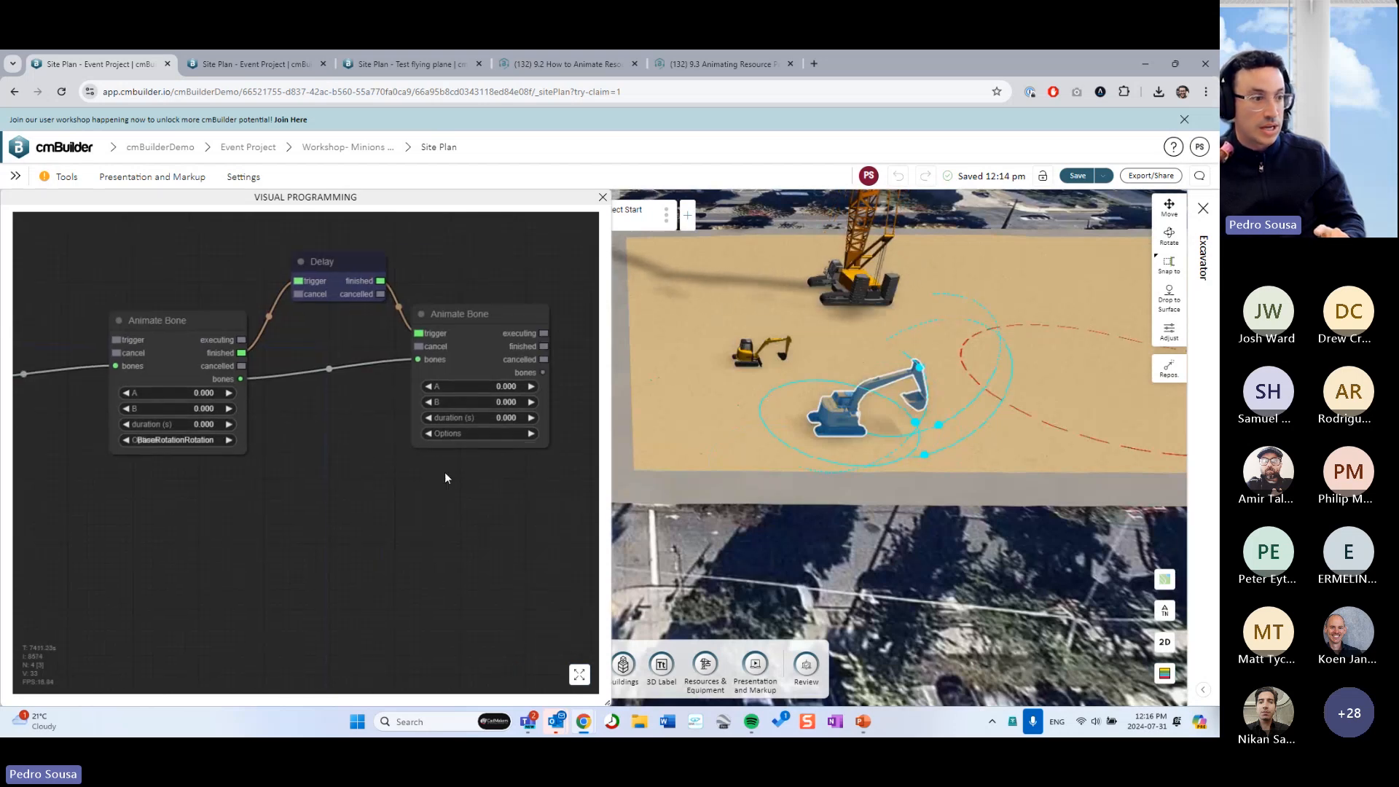
left_click(474, 435)
left_click(494, 438)
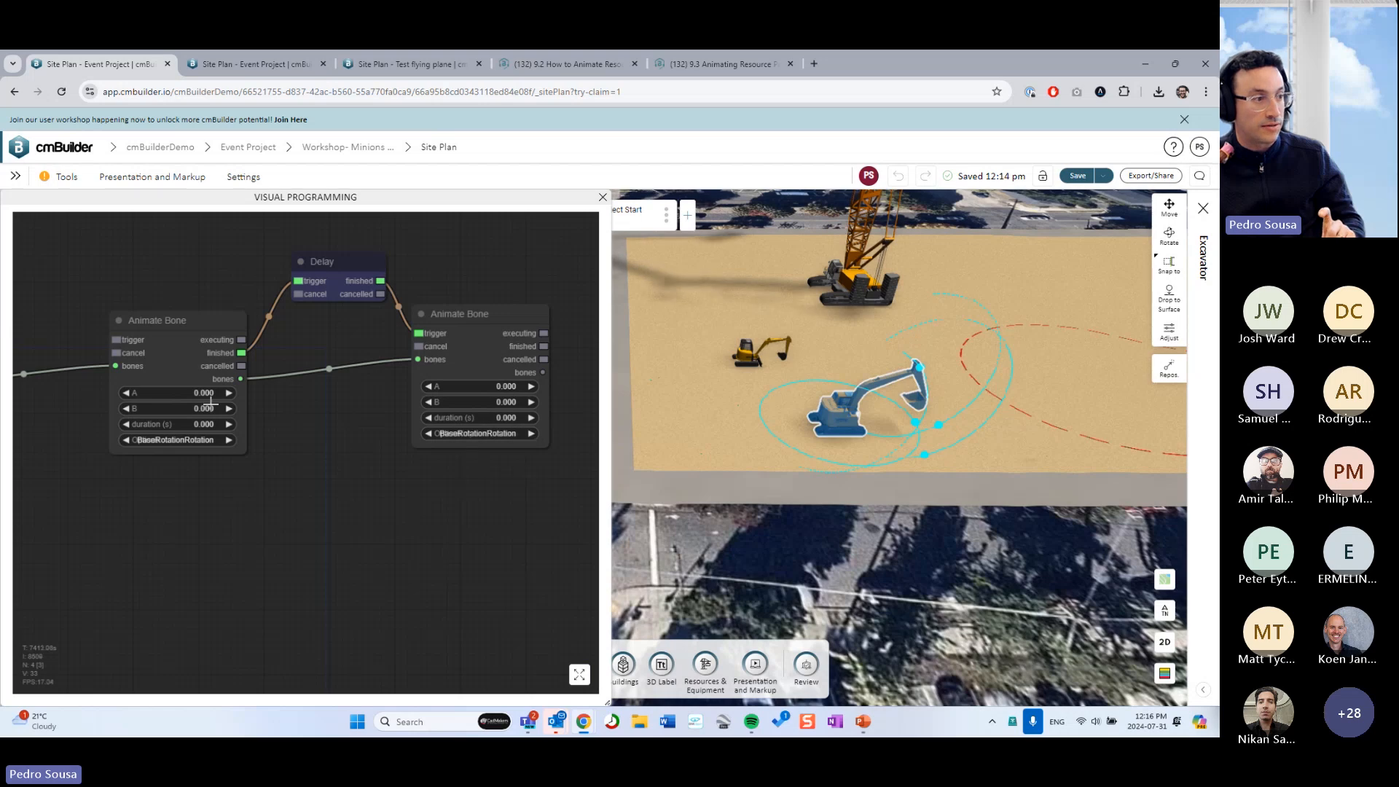
Set B to 180 on the first Animate Bone node and A to 180 on the second
left_click(202, 410)
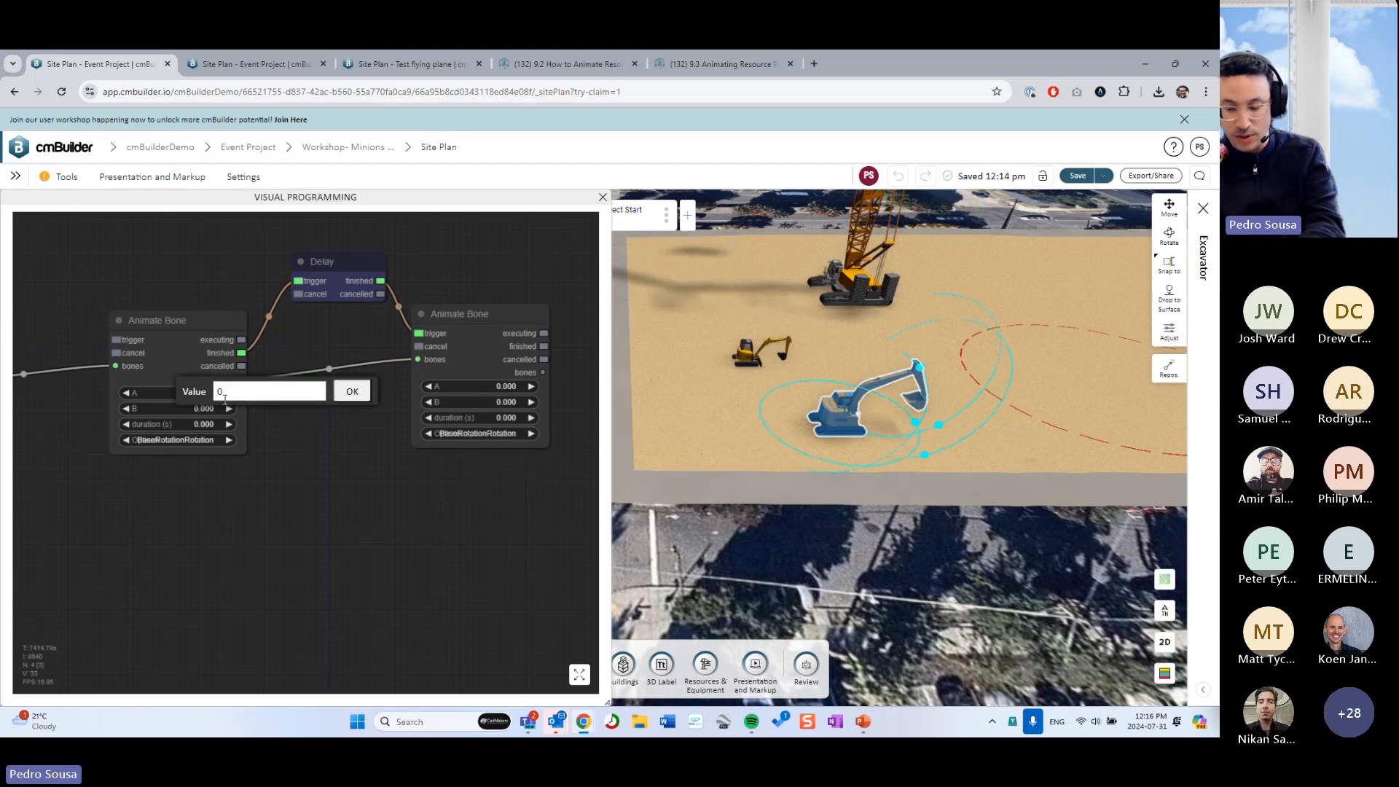
key("Return")
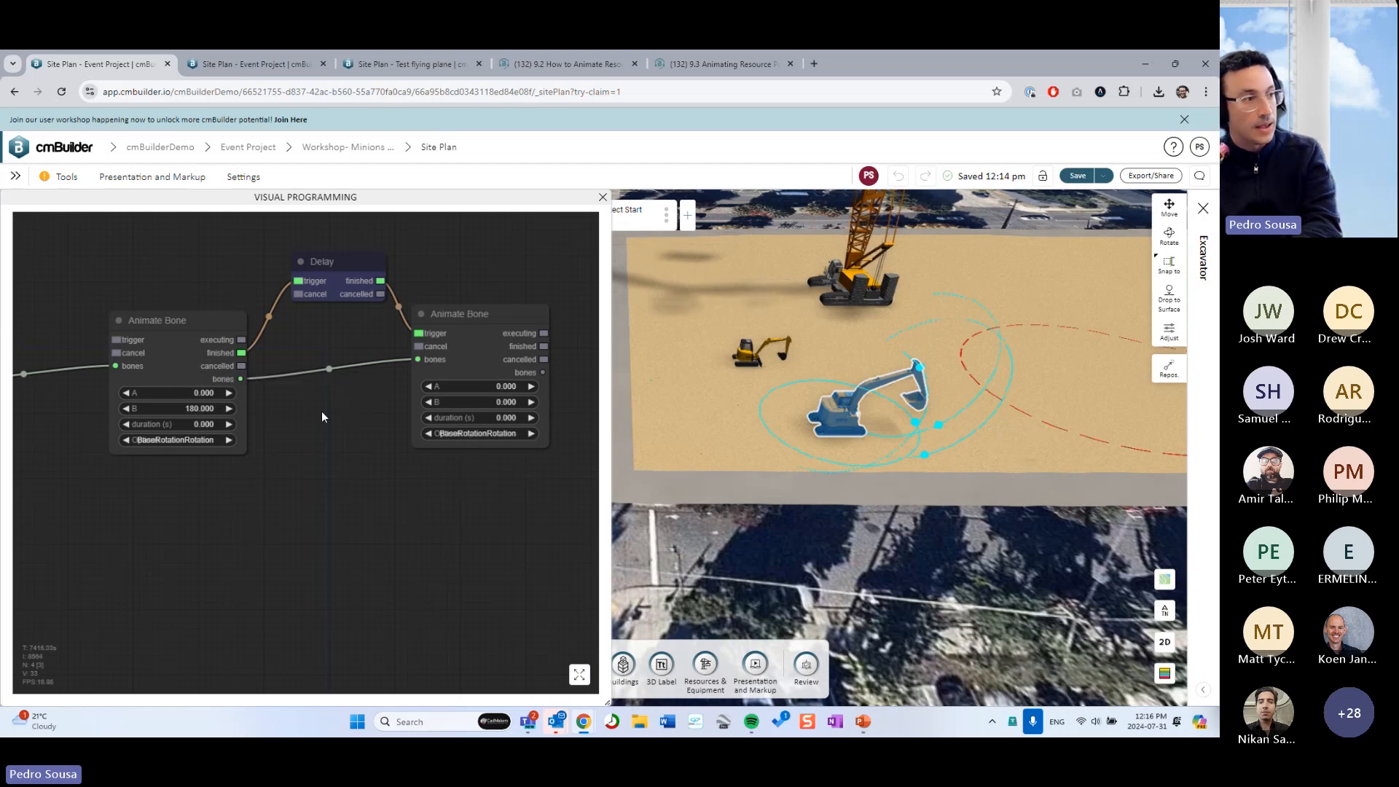
left_click(502, 387)
type("180")
key("Return")
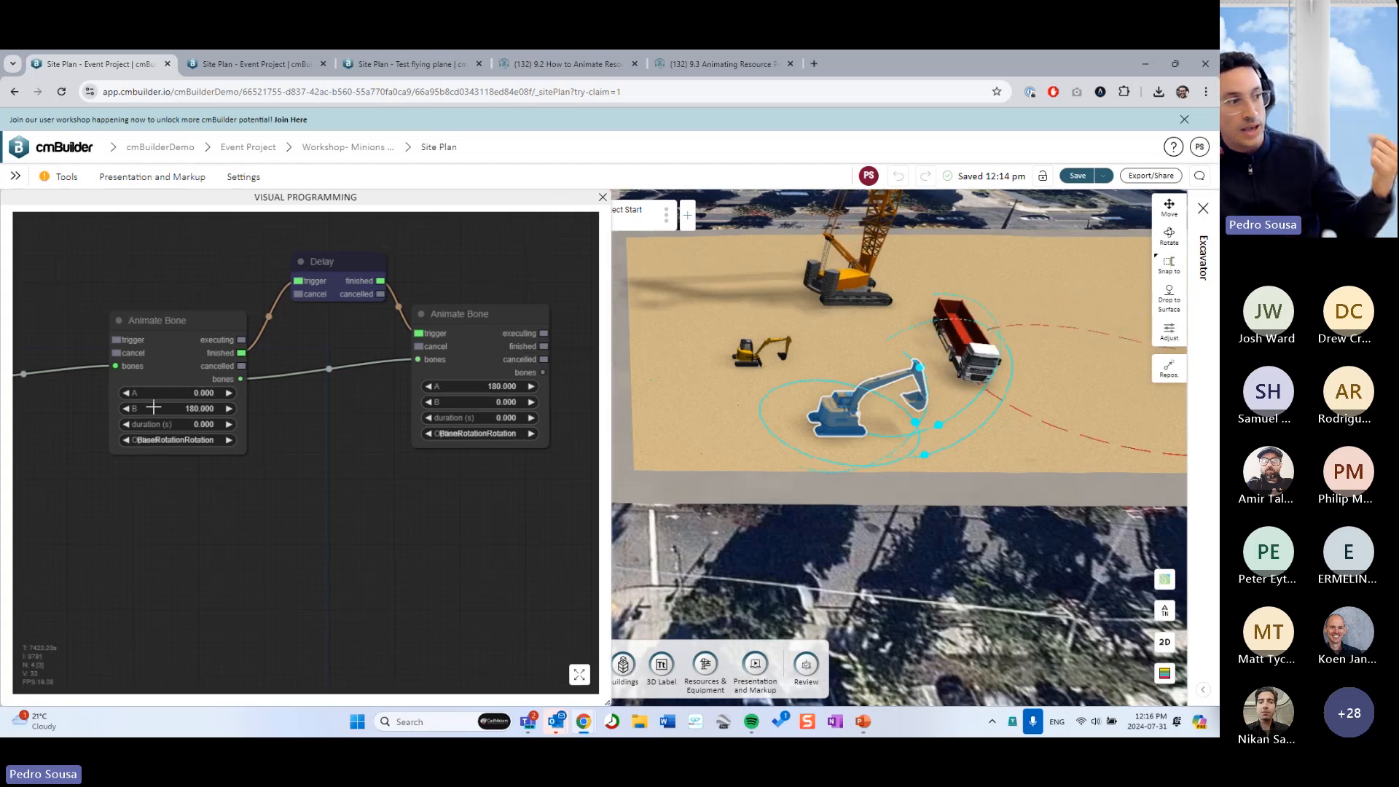
Set the duration of both Animate Bone nodes to 2 seconds
left_click(212, 424)
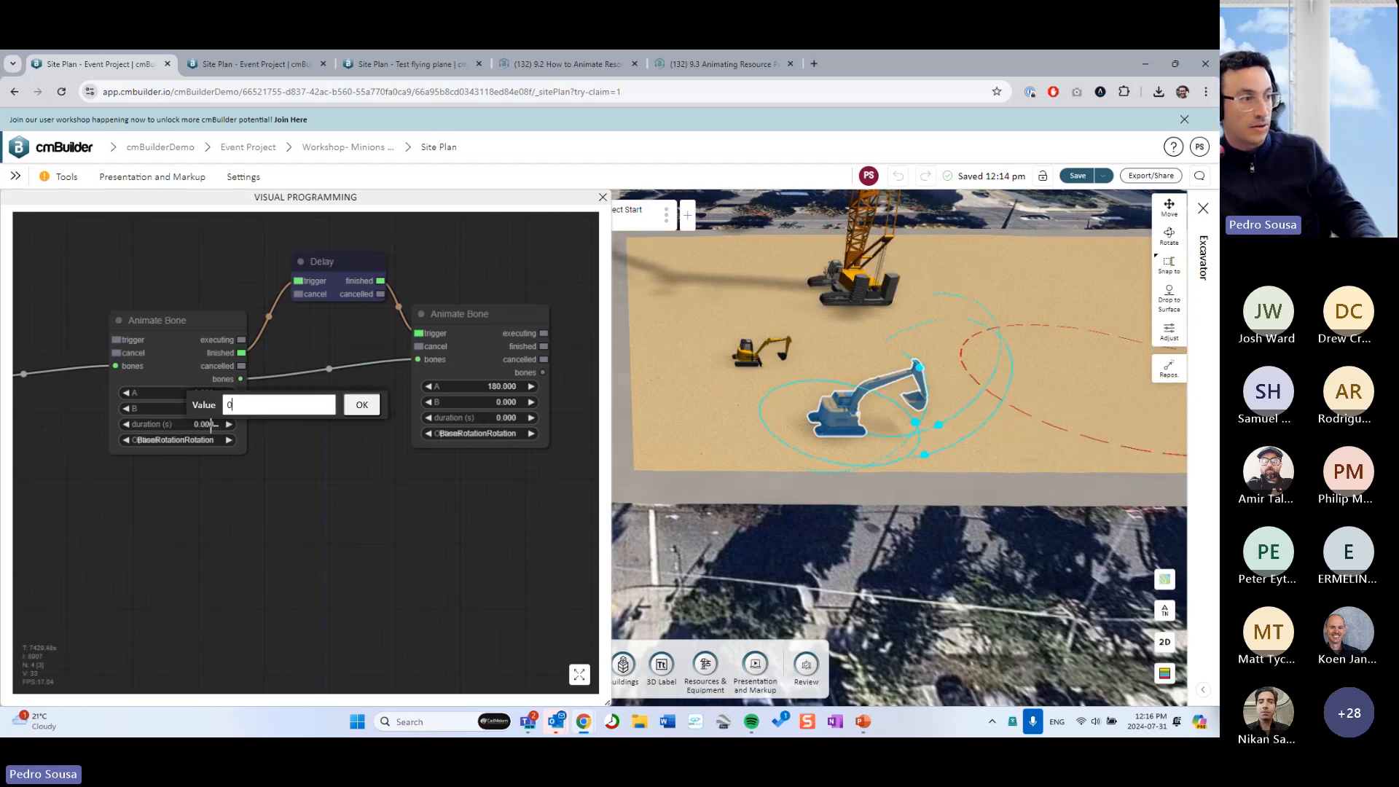
left_click(352, 412)
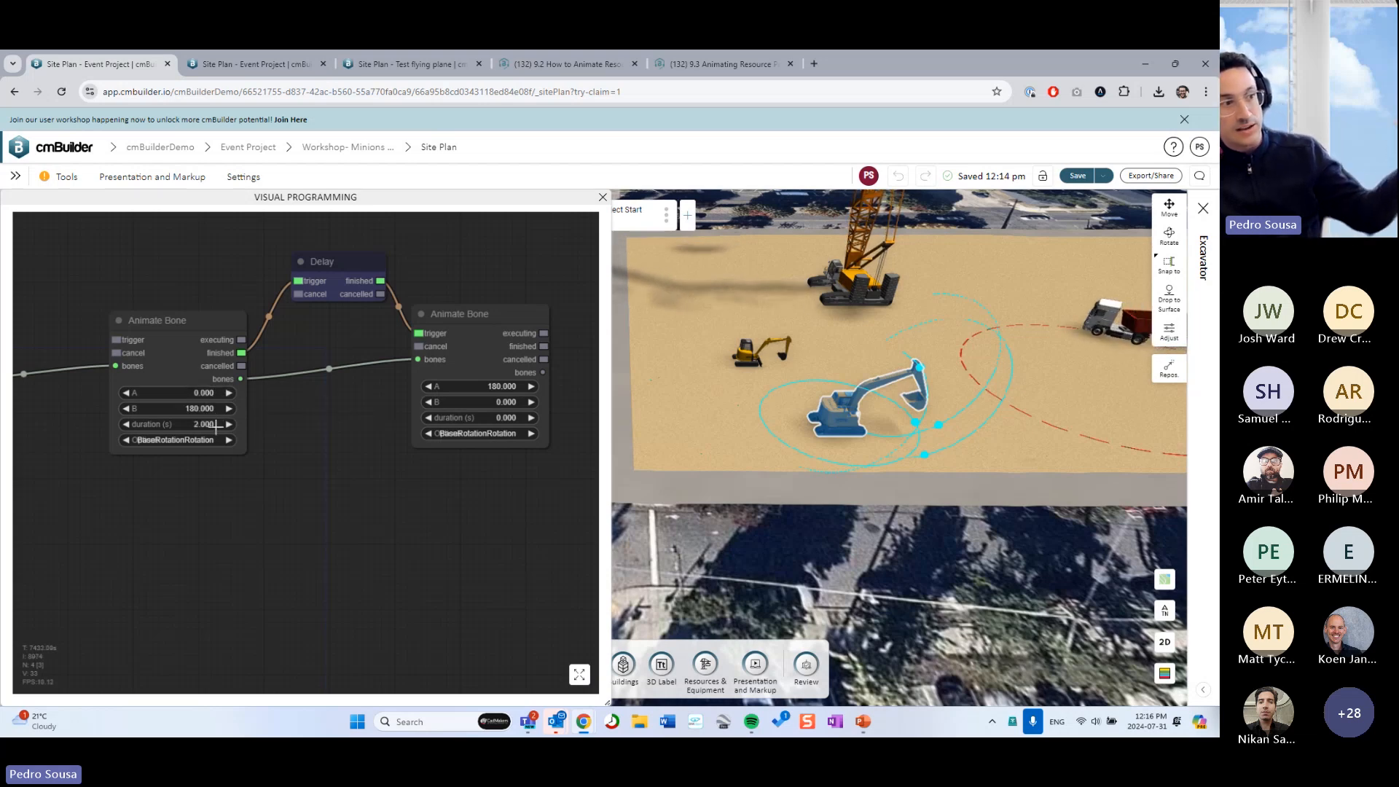
left_click(506, 419)
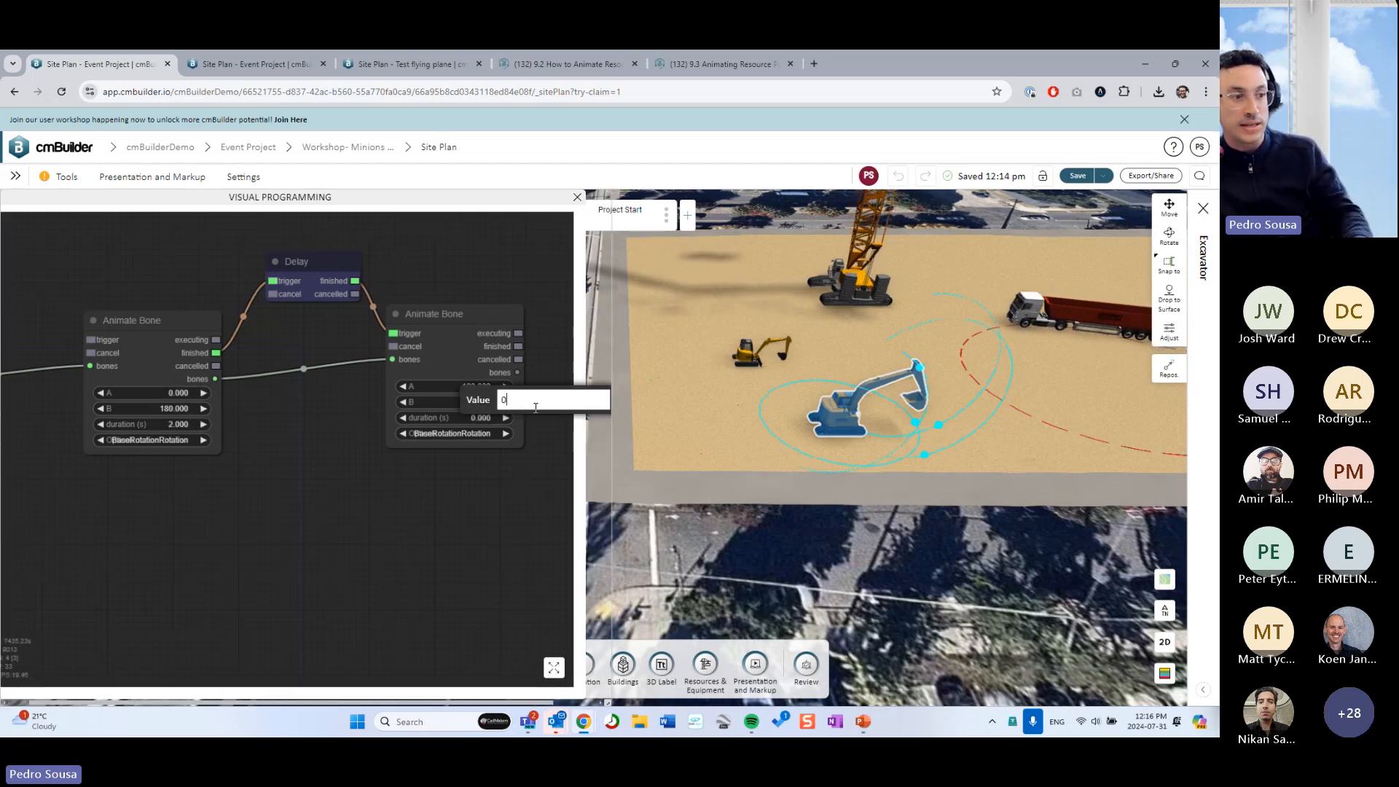
type("2")
key("Return")
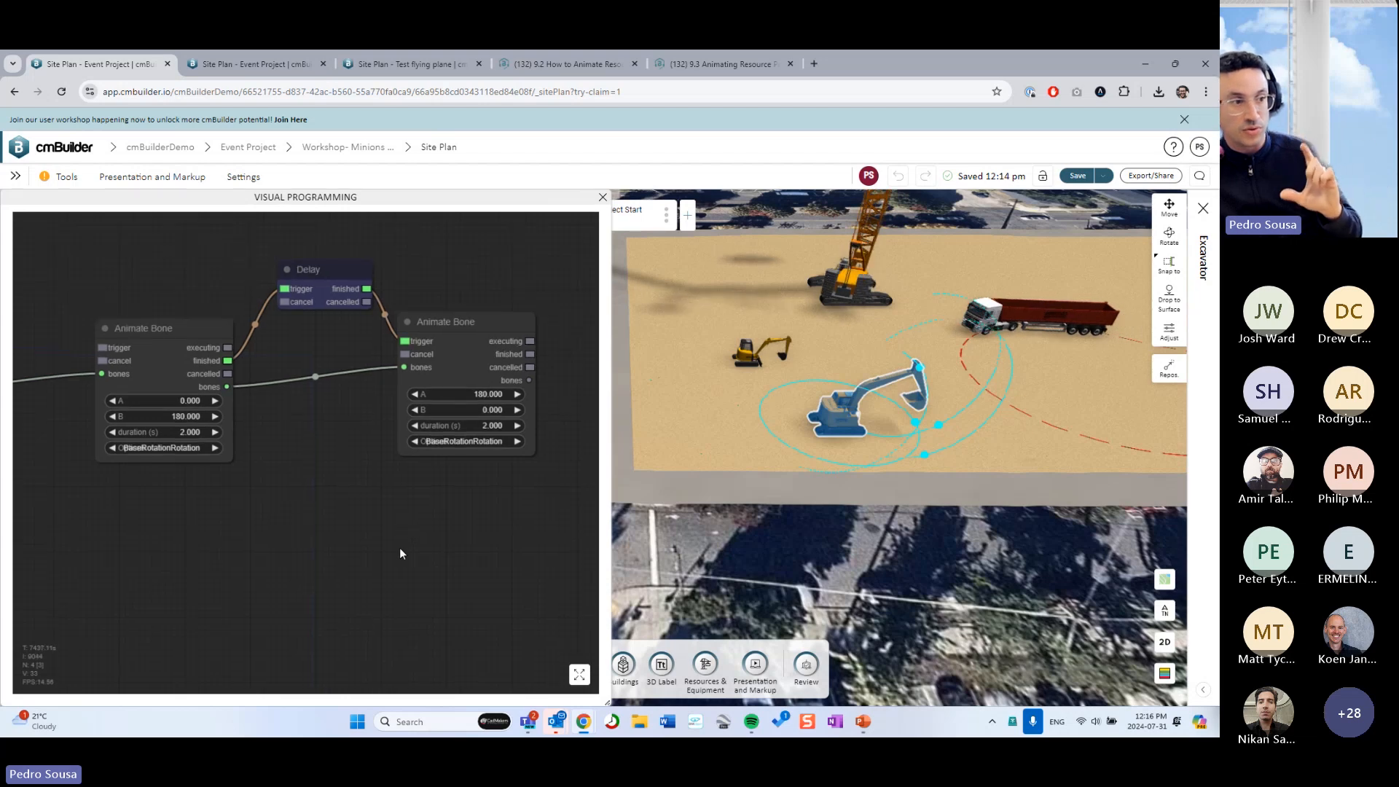
scroll(400, 543, "down", 2)
left_click_drag(369, 545, 406, 534)
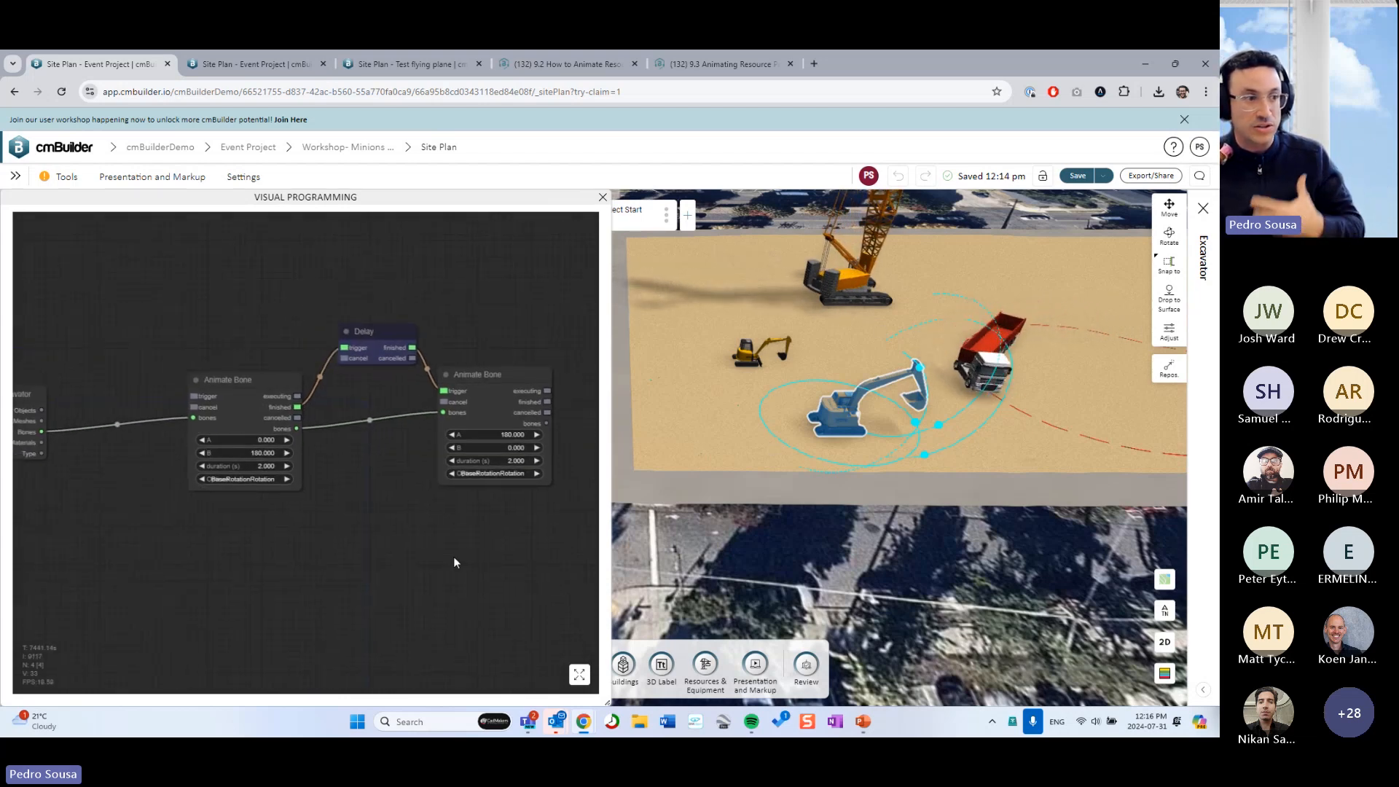
Add a Button node linked to the trigger of the first Animate Bone node and run the excavator animation with it
left_click_drag(453, 556, 439, 567)
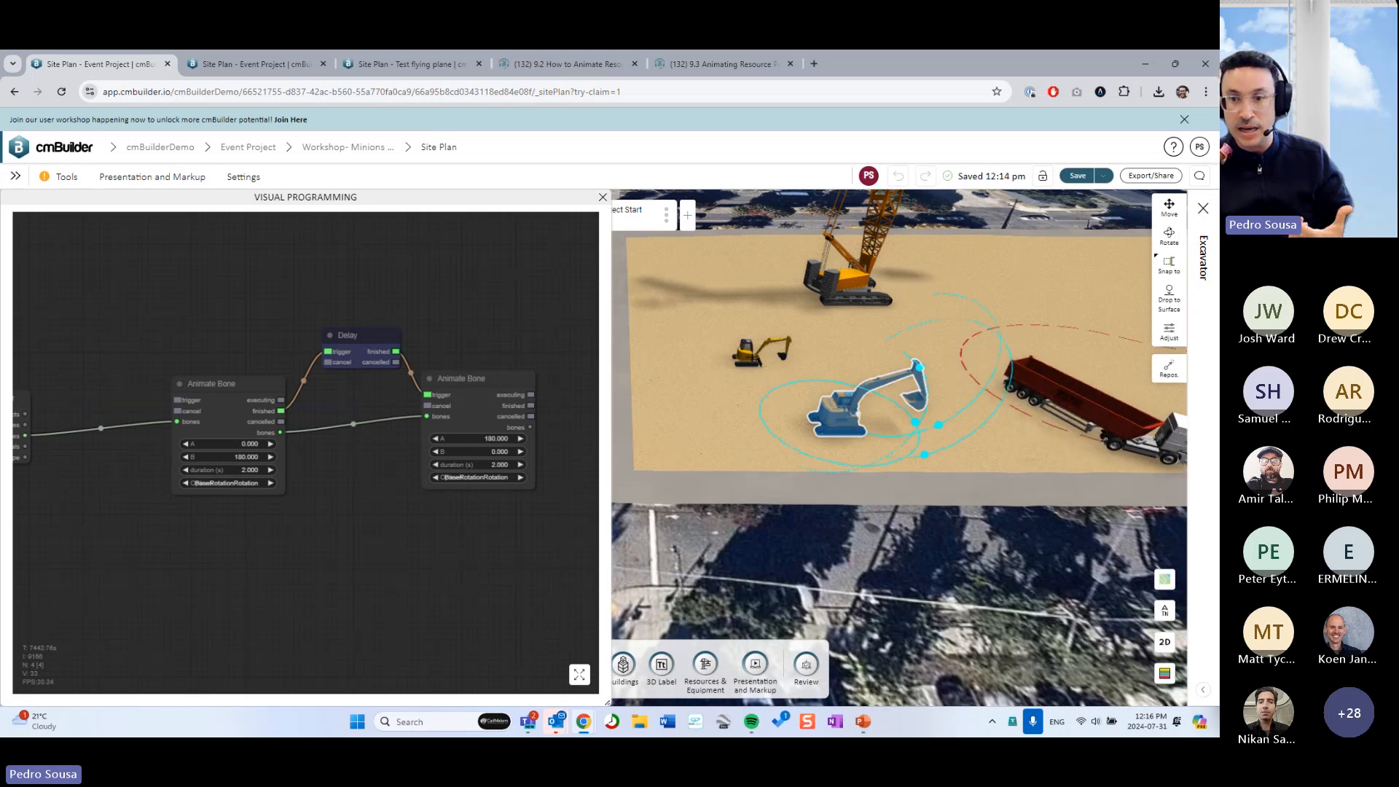
double_click(121, 311)
type("b")
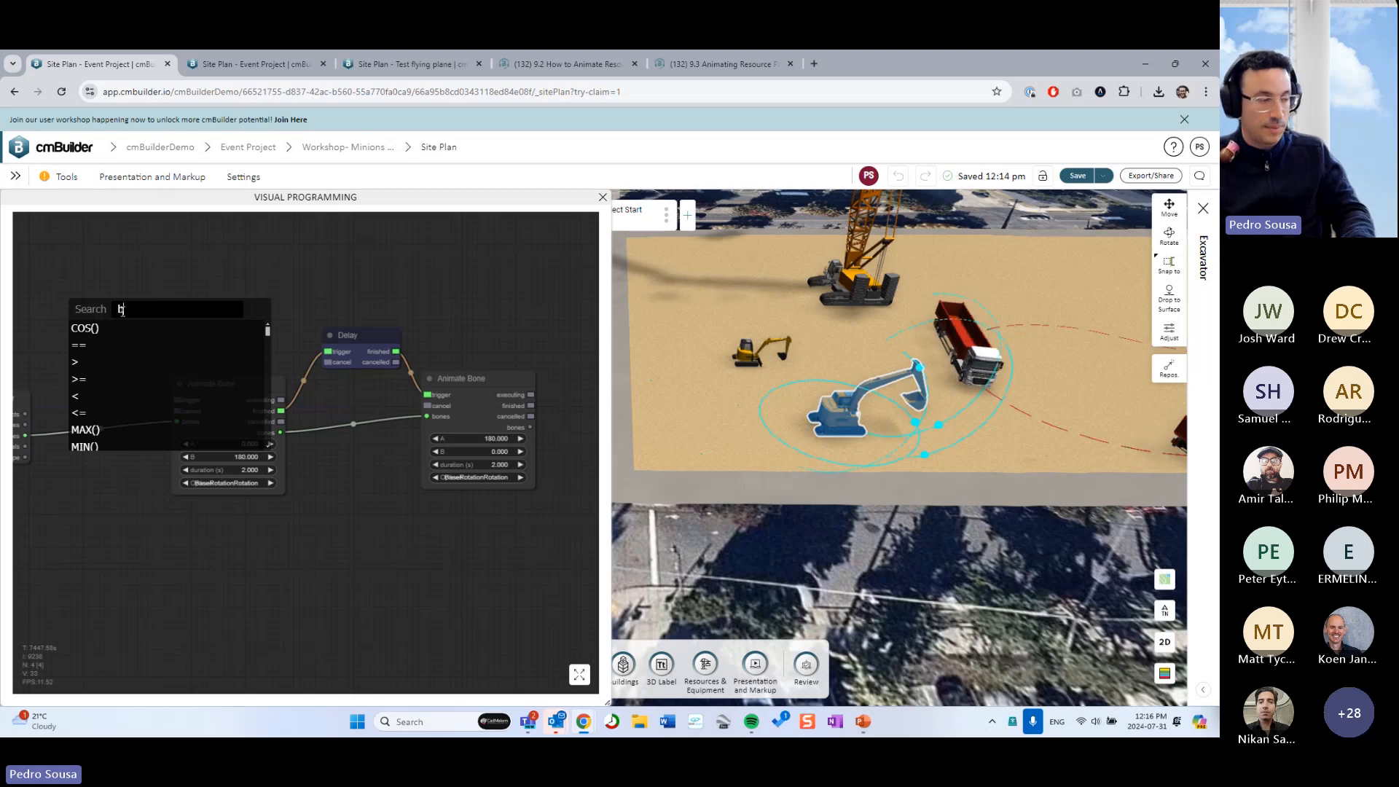
type("utton")
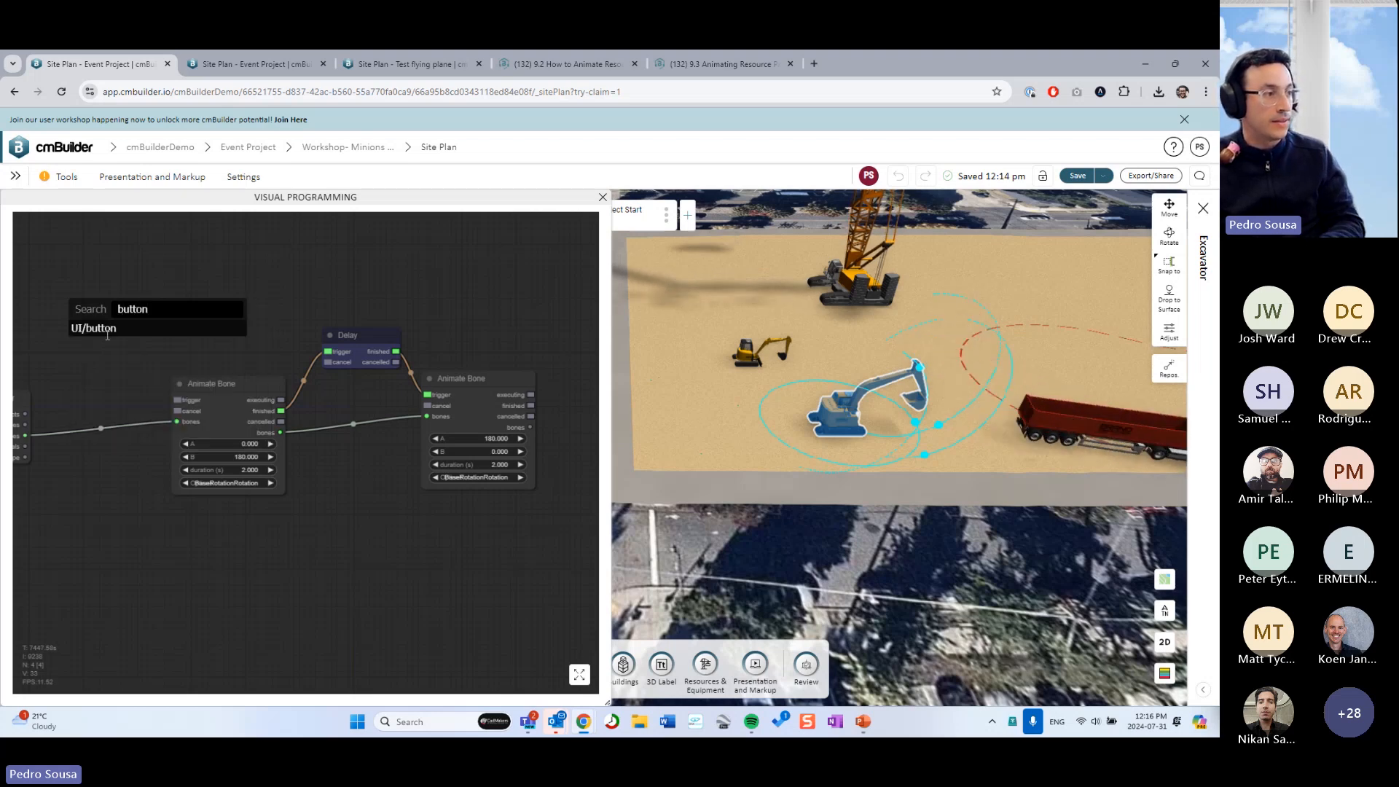
left_click(114, 322)
left_click_drag(180, 309, 179, 401)
left_click(108, 344)
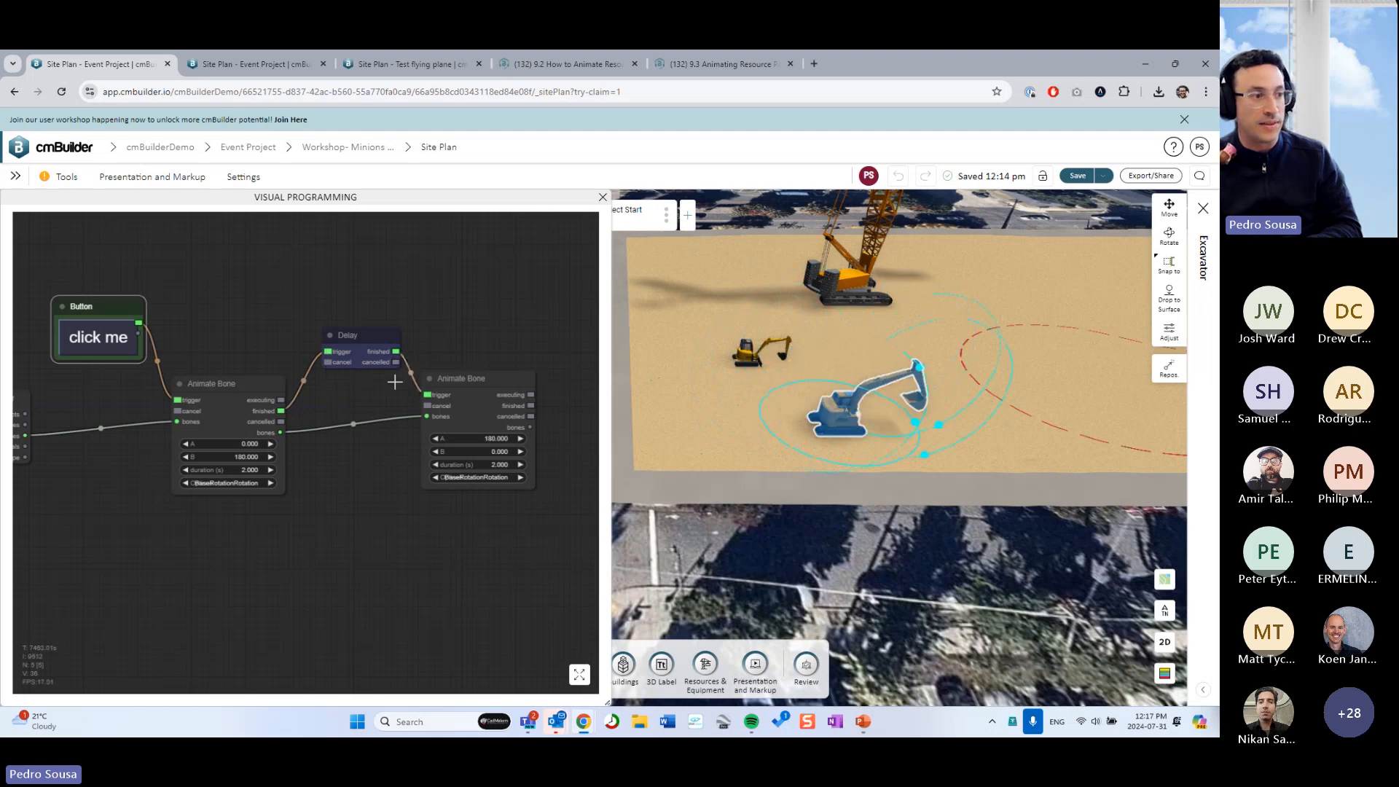
left_click(105, 330)
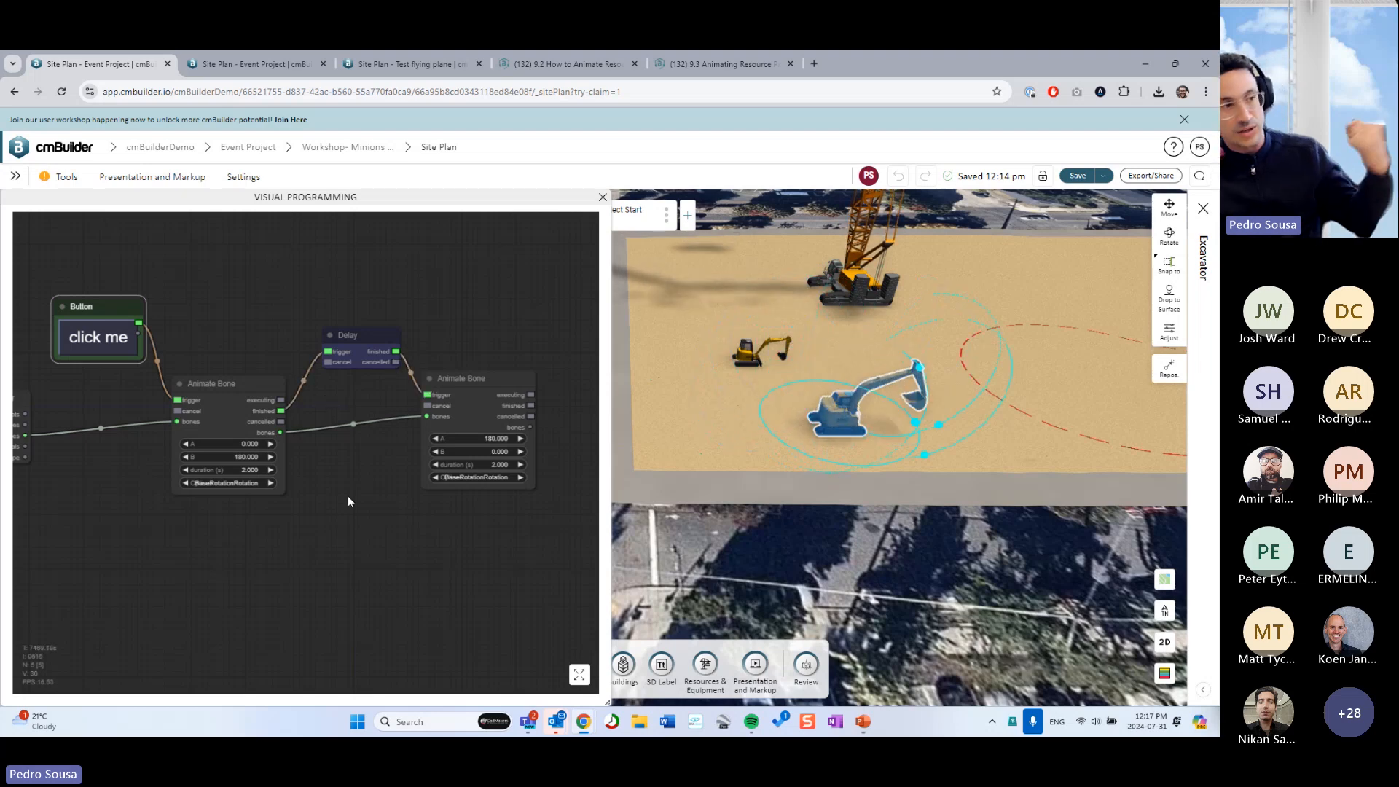
Set the Delay node's time to 5000 ms and run the excavator animation again
left_click_drag(376, 523, 346, 514)
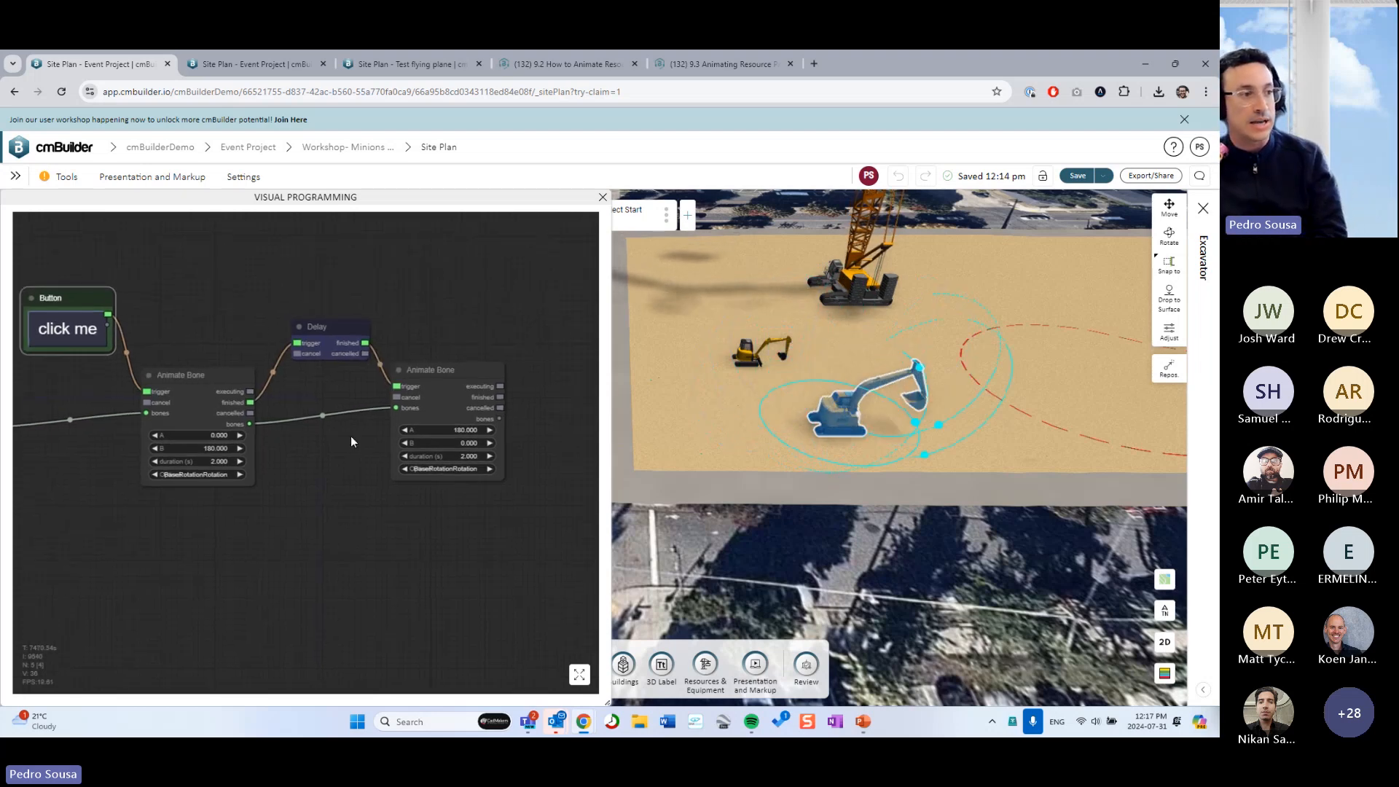
left_click(321, 341)
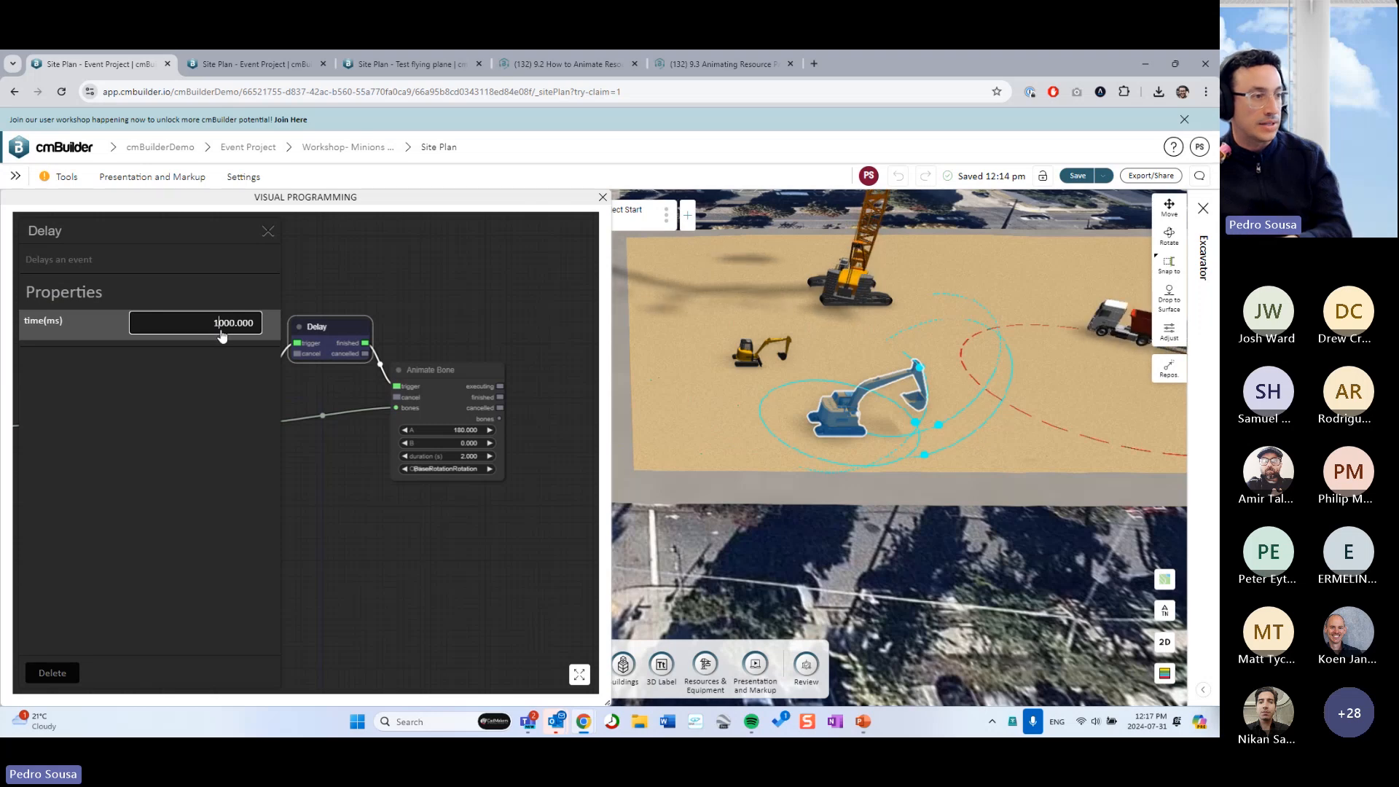
key("BackSpace")
type("5")
key("Return")
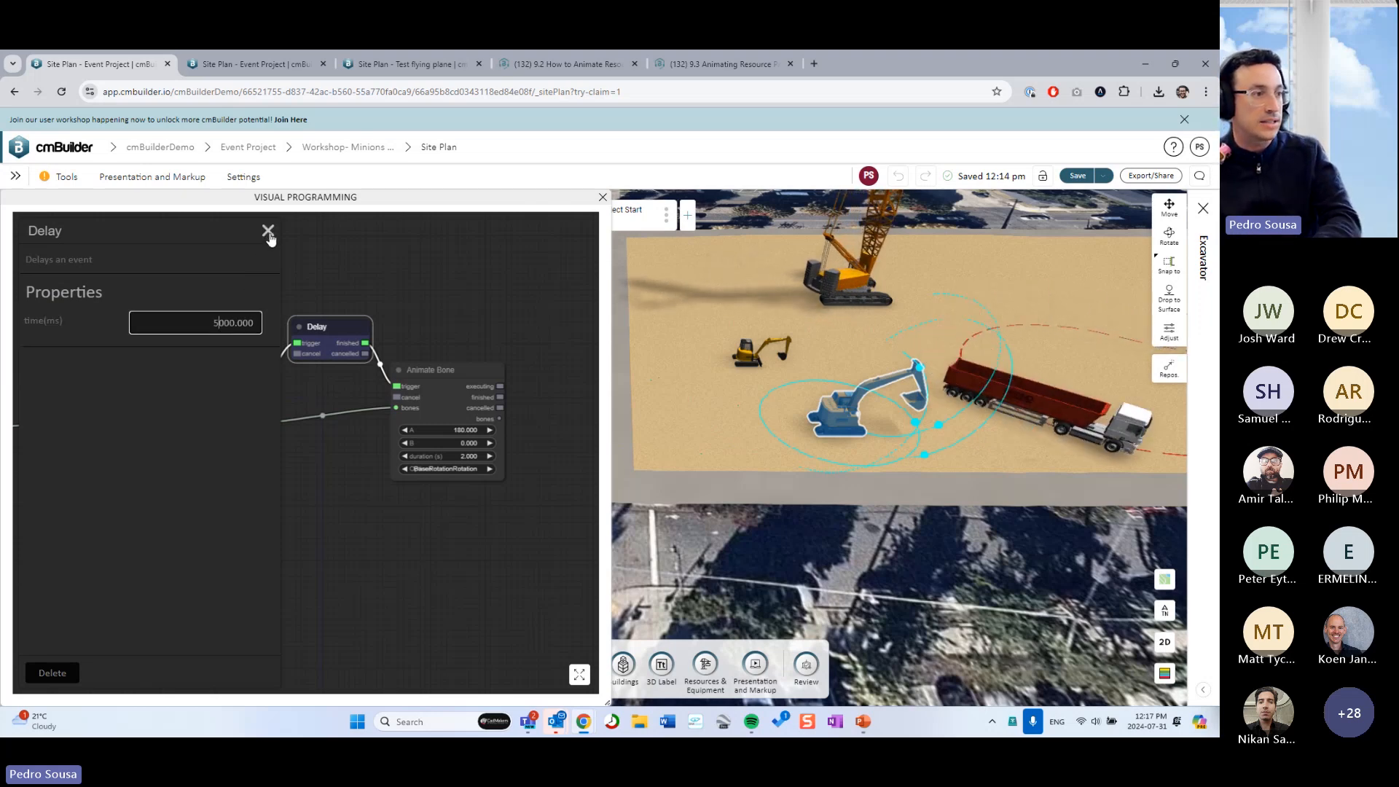
left_click(268, 231)
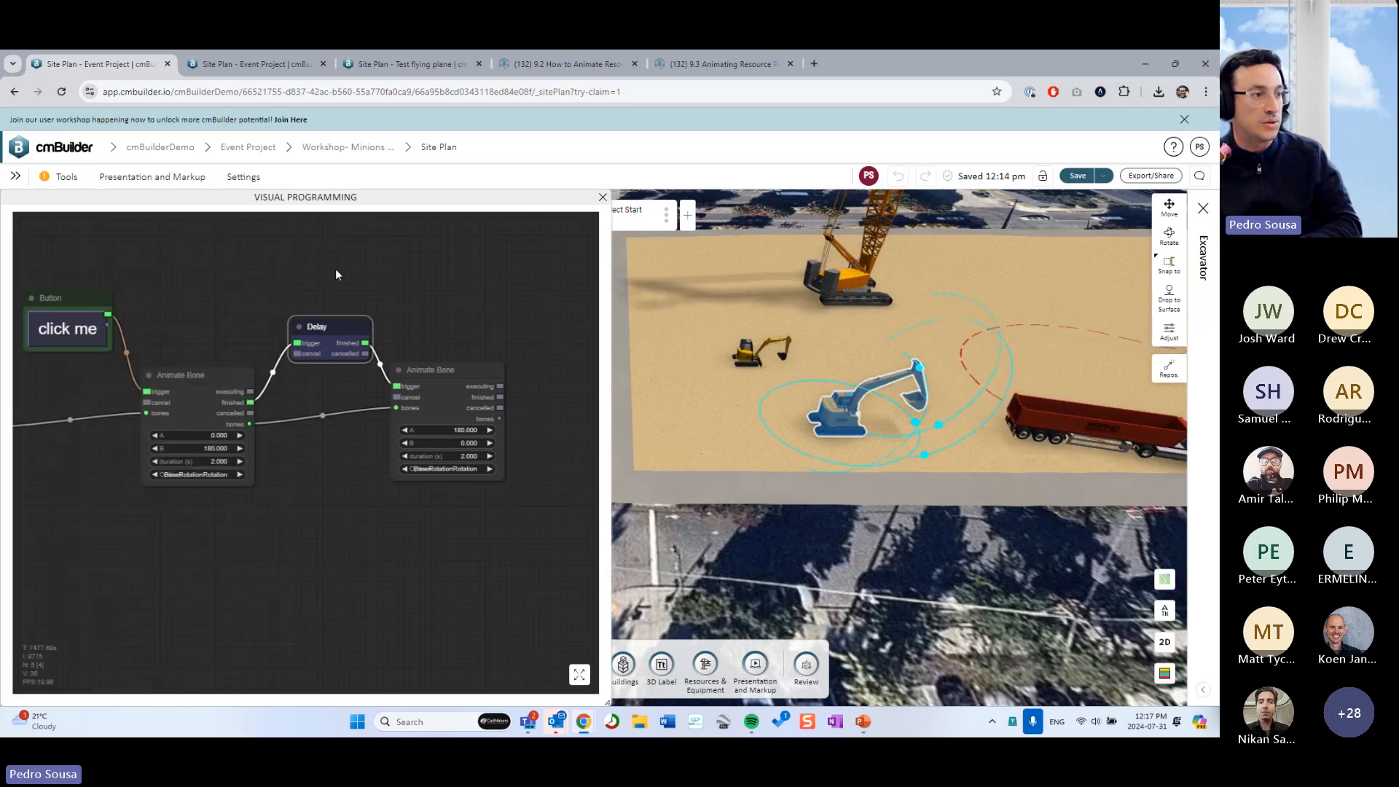
left_click(78, 331)
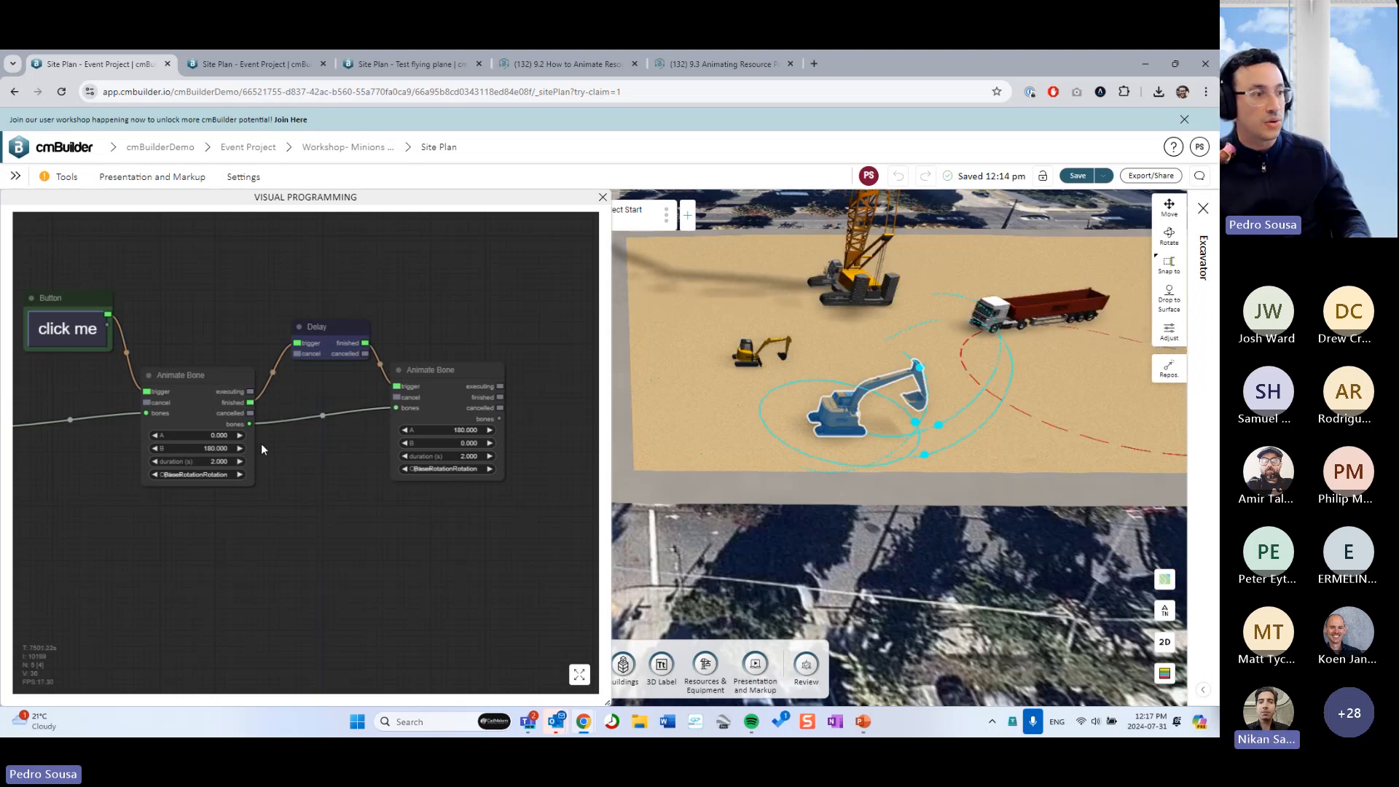
Search the node list for "bone", add an extra Animate Bone node below the graph, and remove it again
left_click_drag(286, 484, 359, 464)
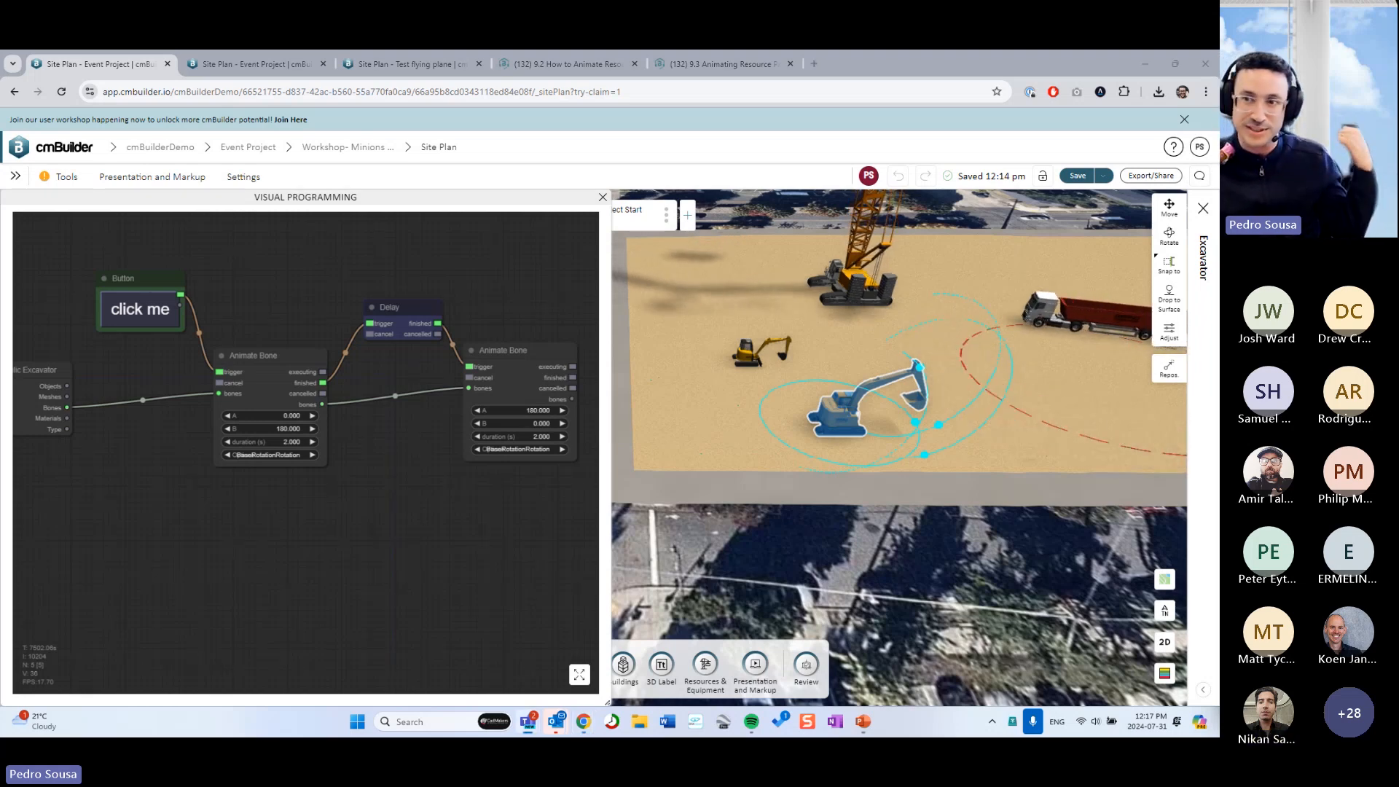
left_click_drag(417, 453, 284, 513)
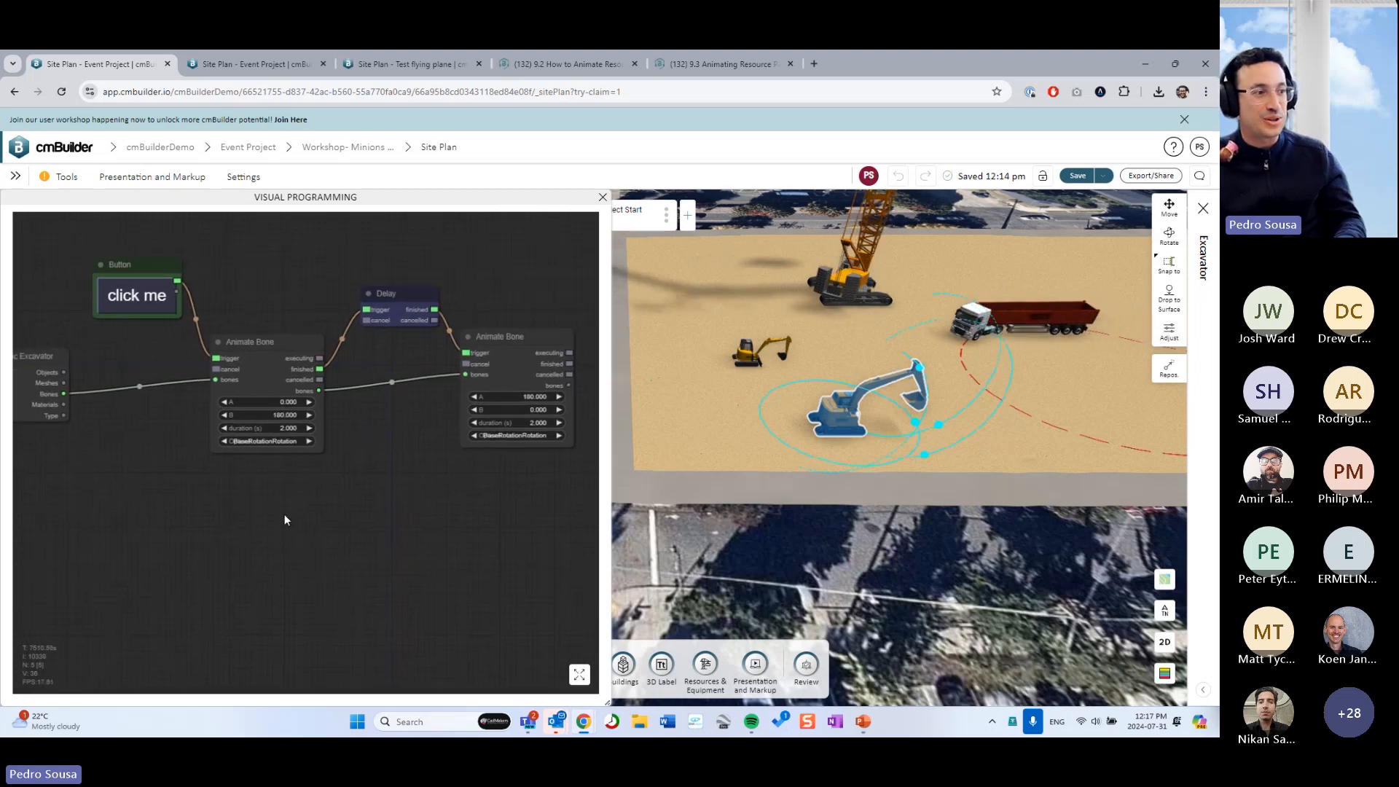
double_click(168, 503)
scroll(214, 542, "down", 2)
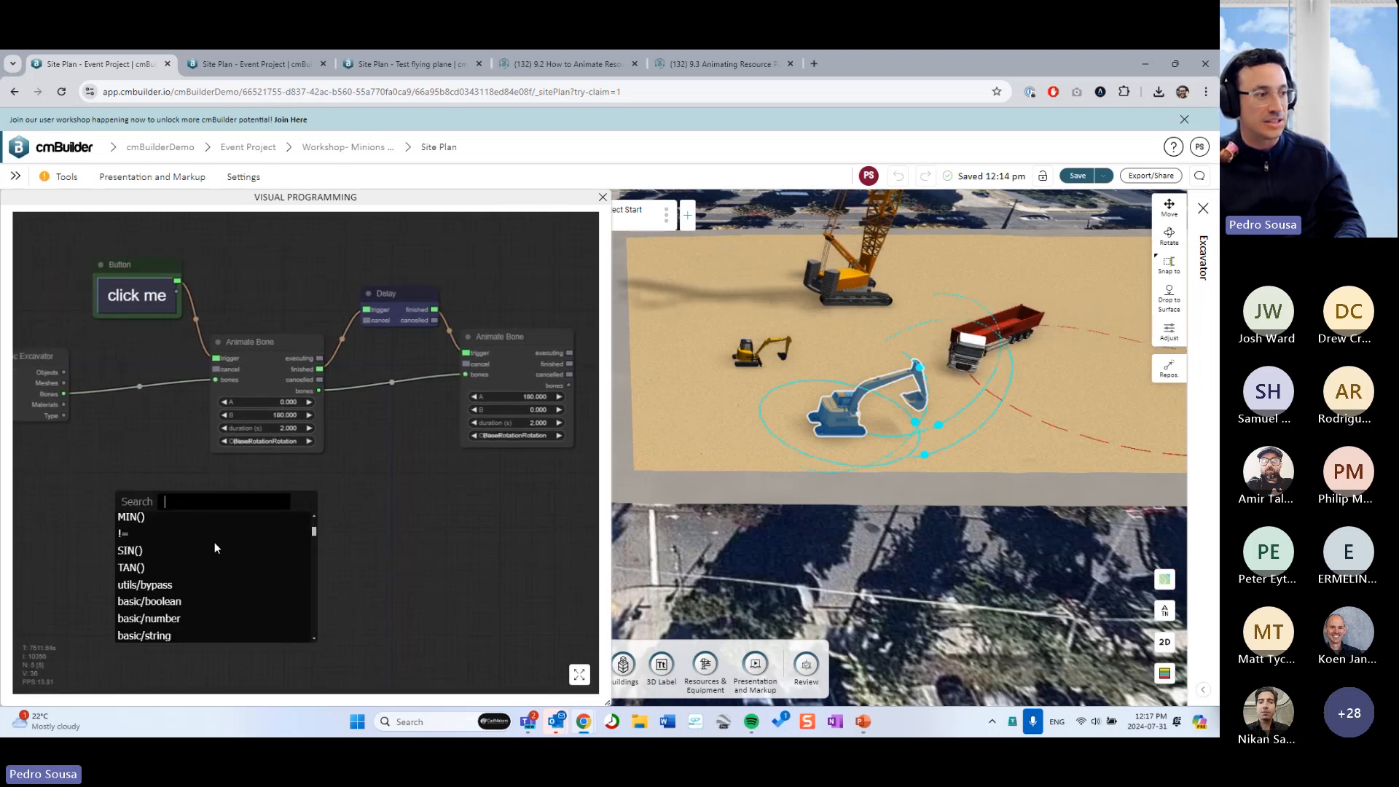
scroll(275, 556, "down", 10)
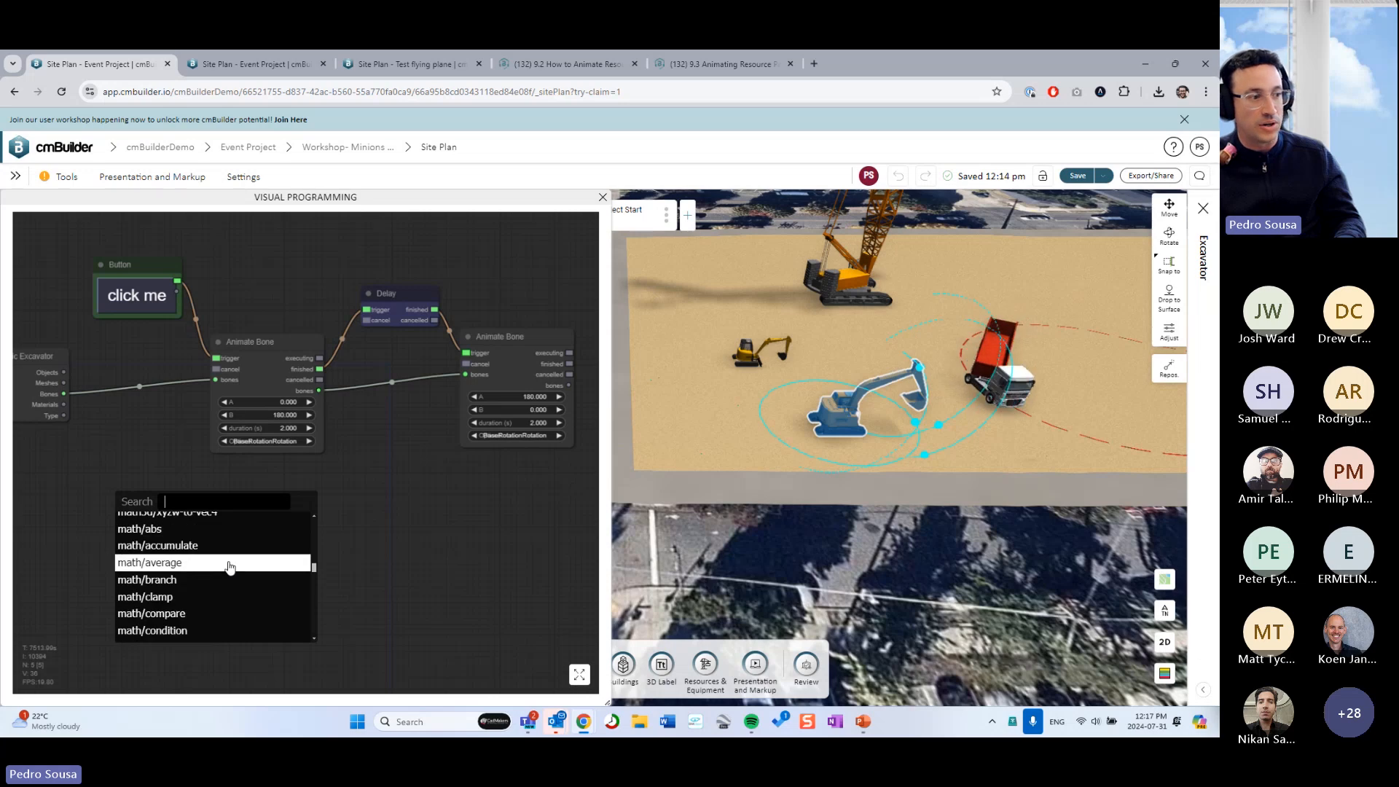
scroll(229, 578, "down", 5)
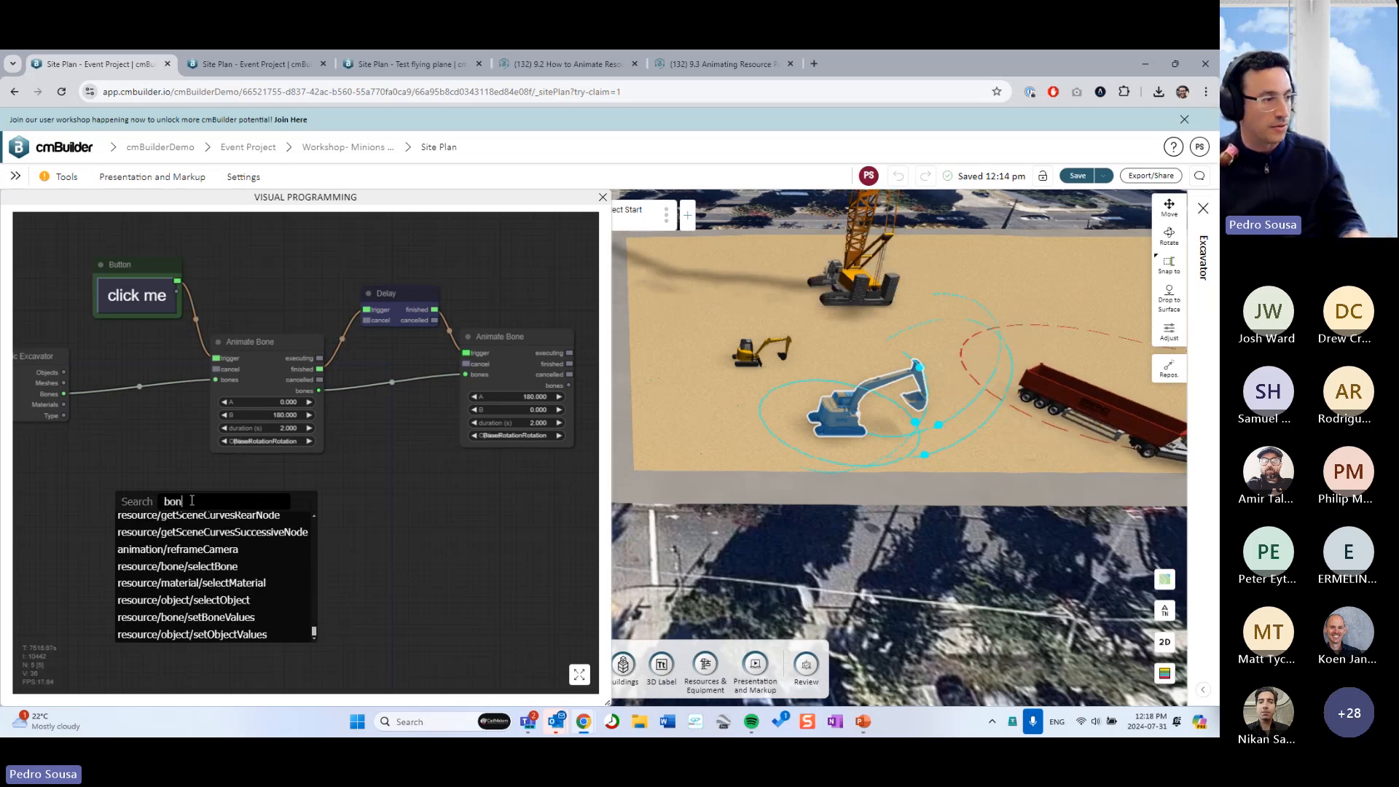
type("bone")
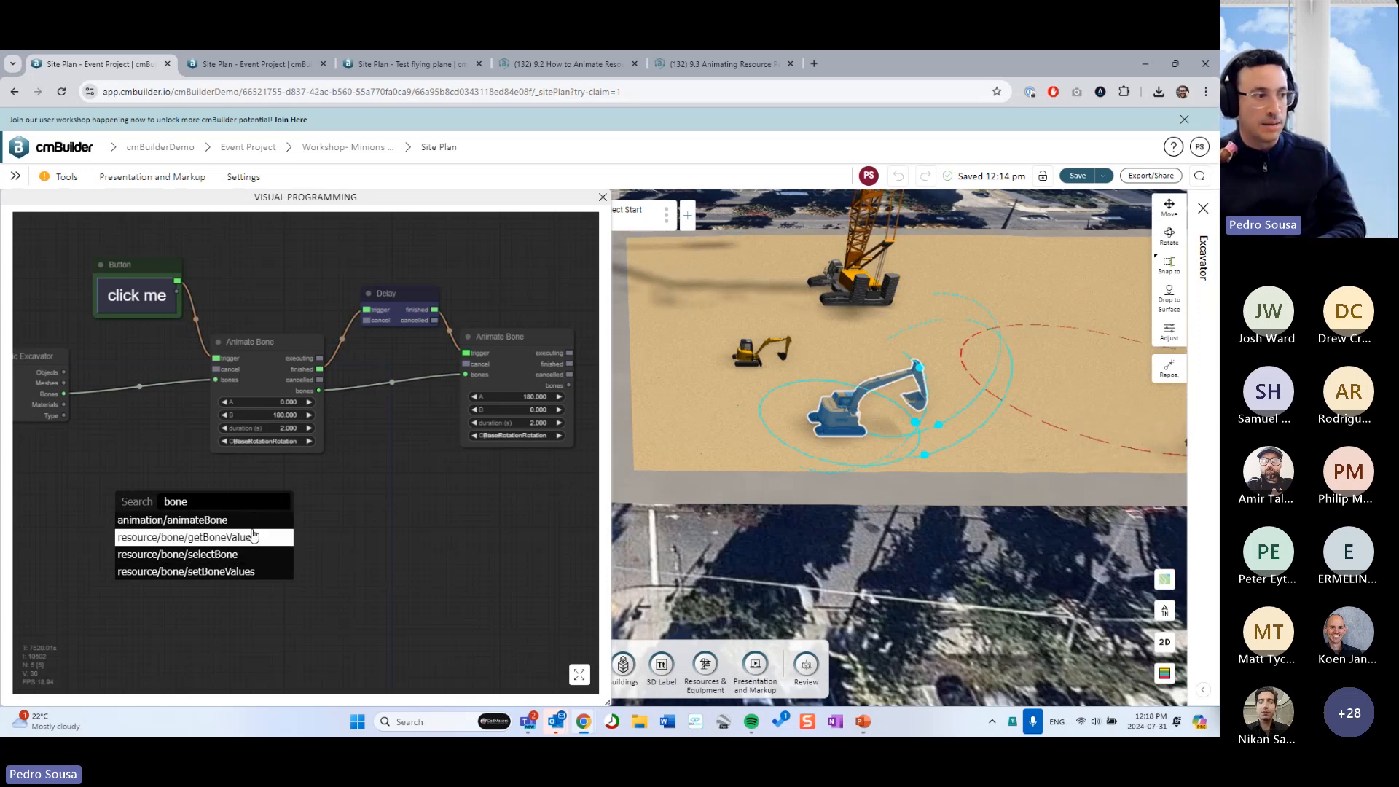
left_click(195, 521)
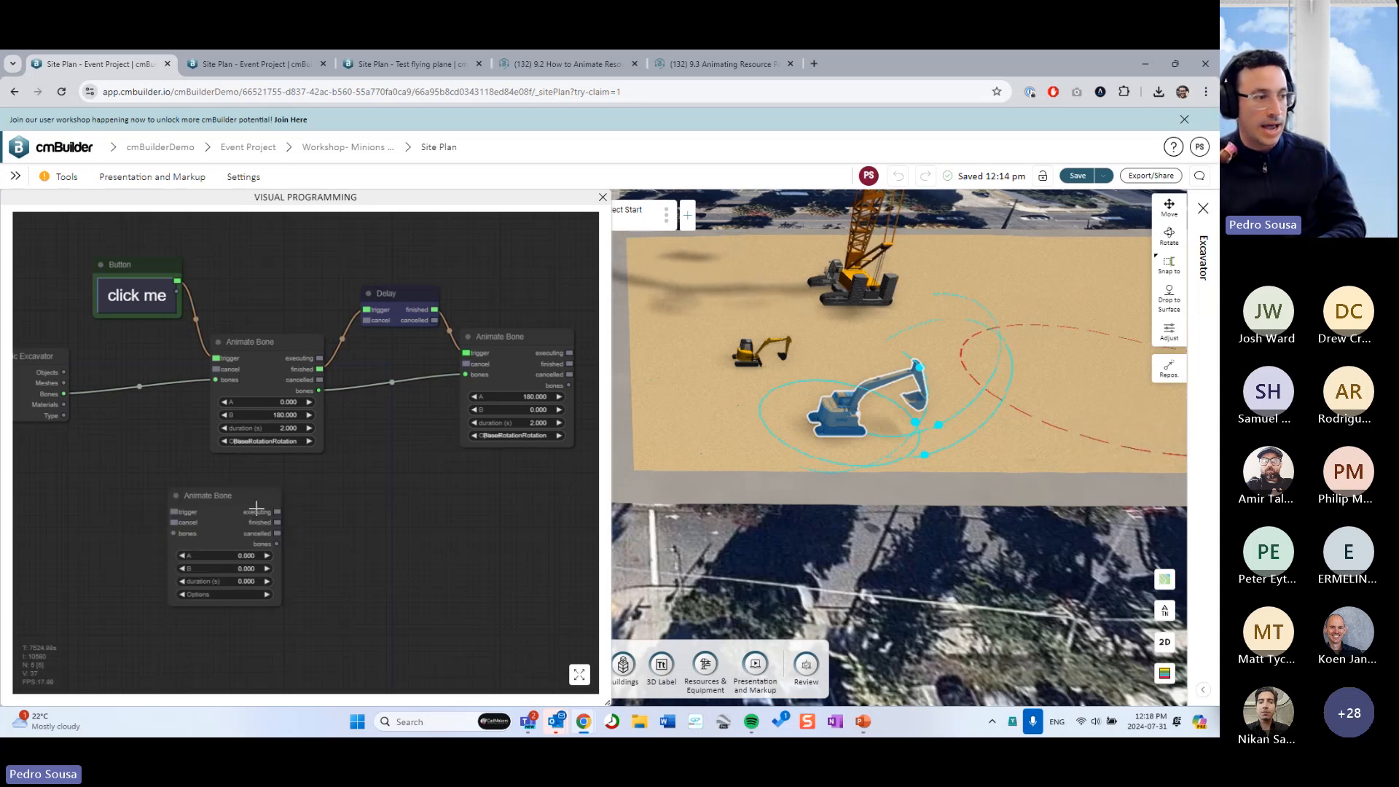
right_click(219, 535)
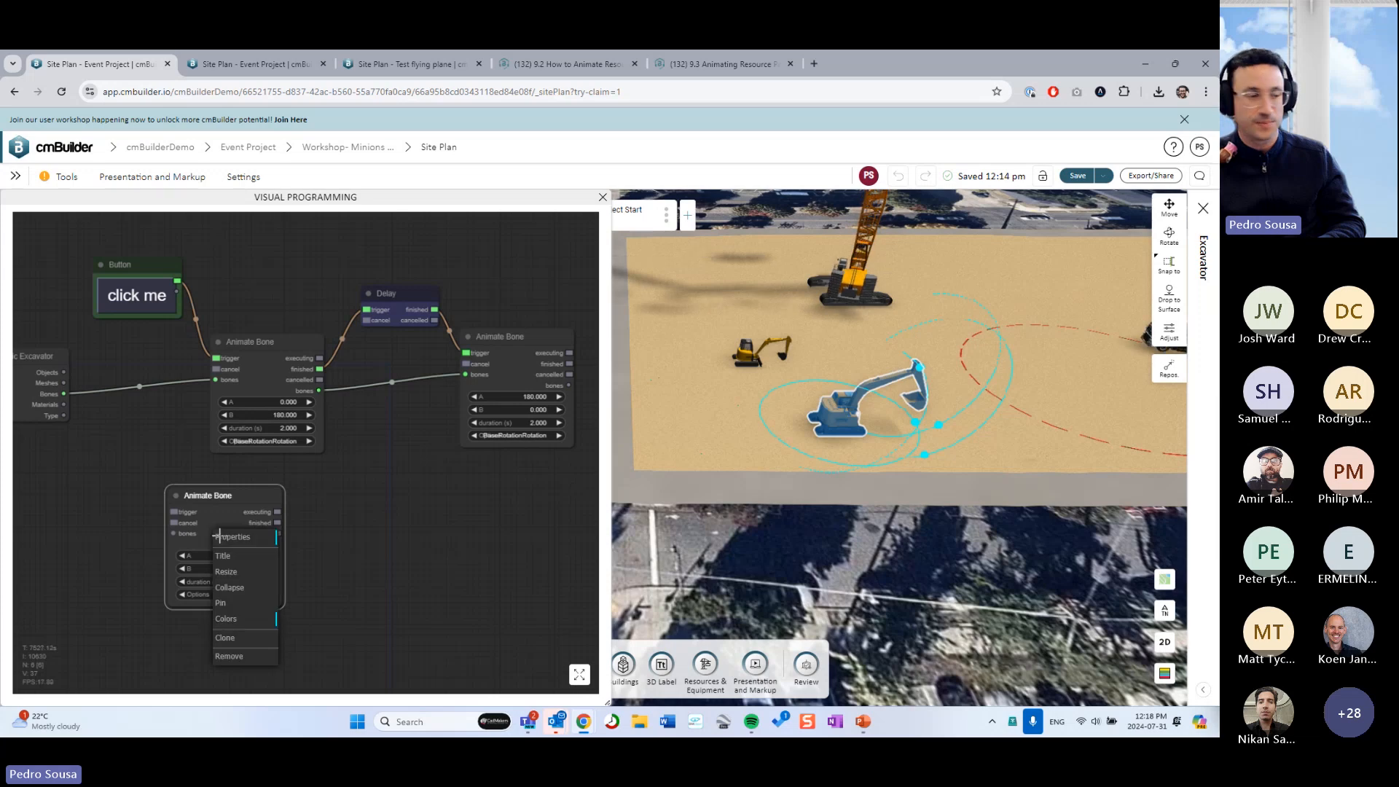
left_click(255, 657)
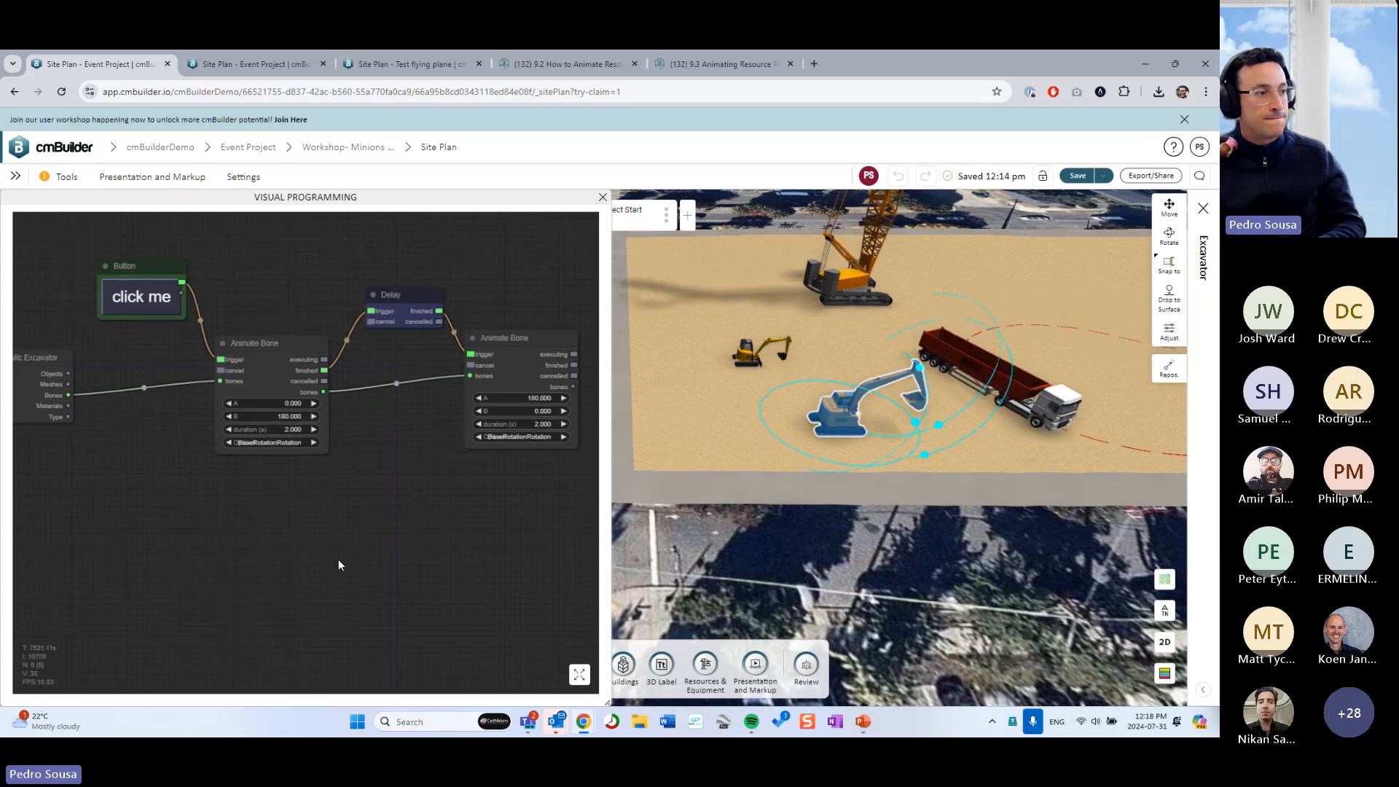
Rename the first Animate Bone node in the chain as Rotation 1
left_click_drag(335, 485, 306, 510)
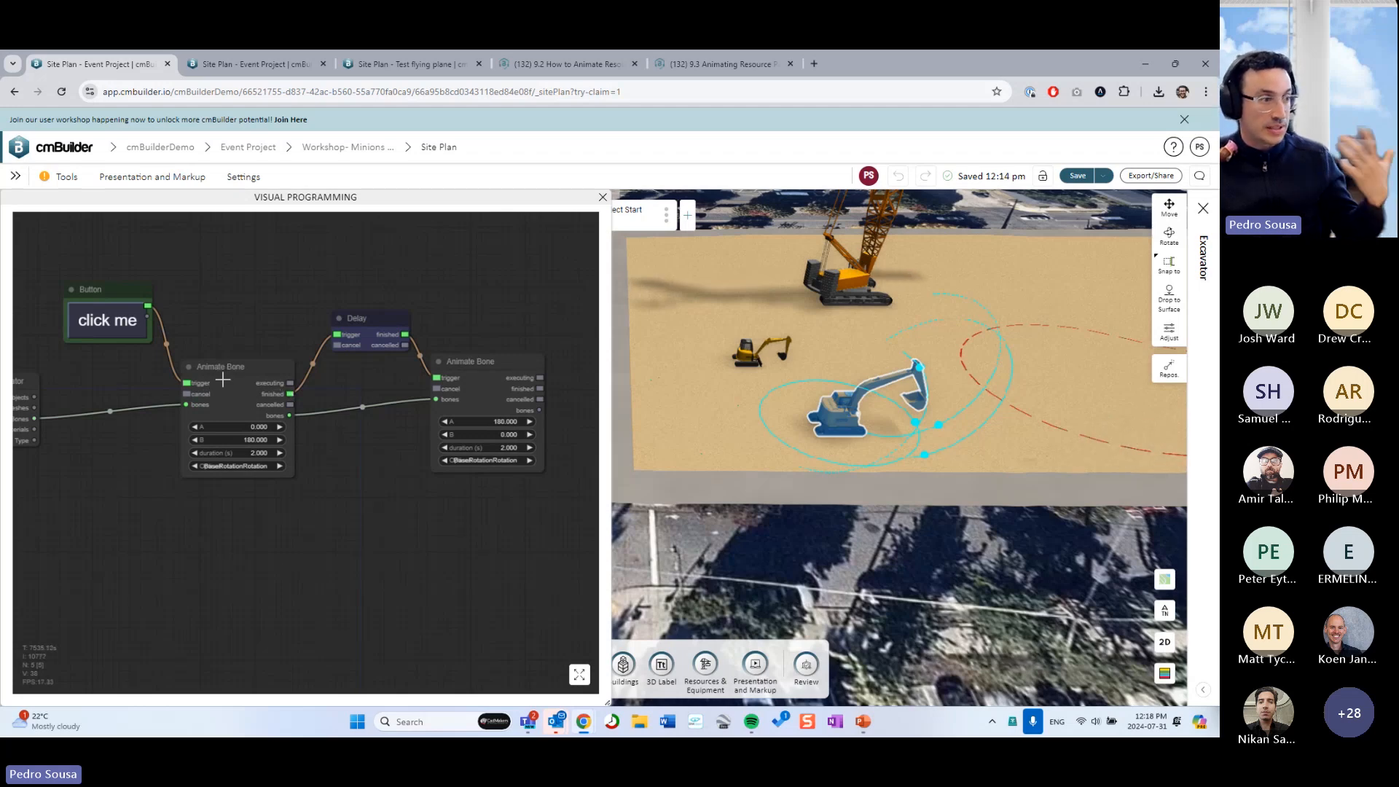
left_click_drag(239, 392, 246, 392)
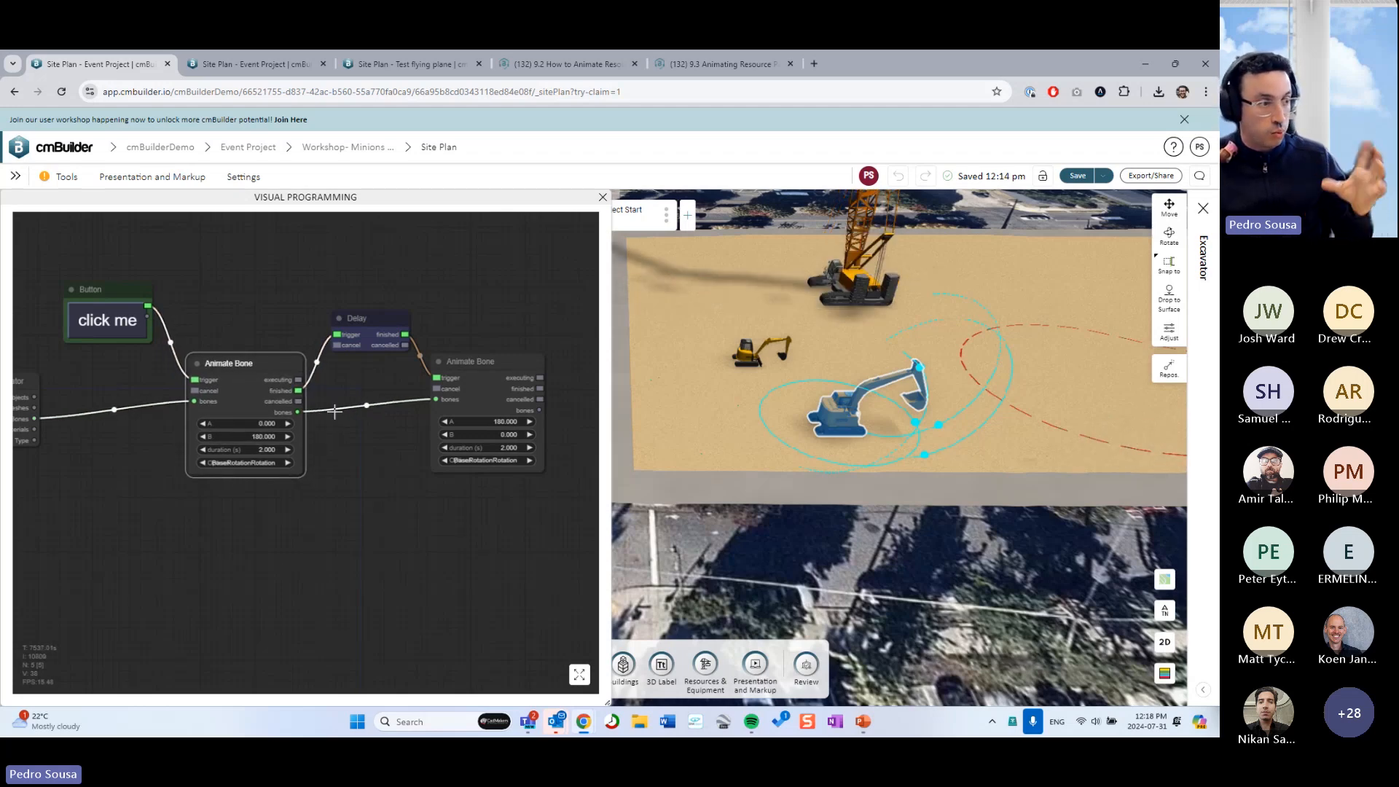
left_click_drag(320, 431, 338, 464)
left_click(256, 427)
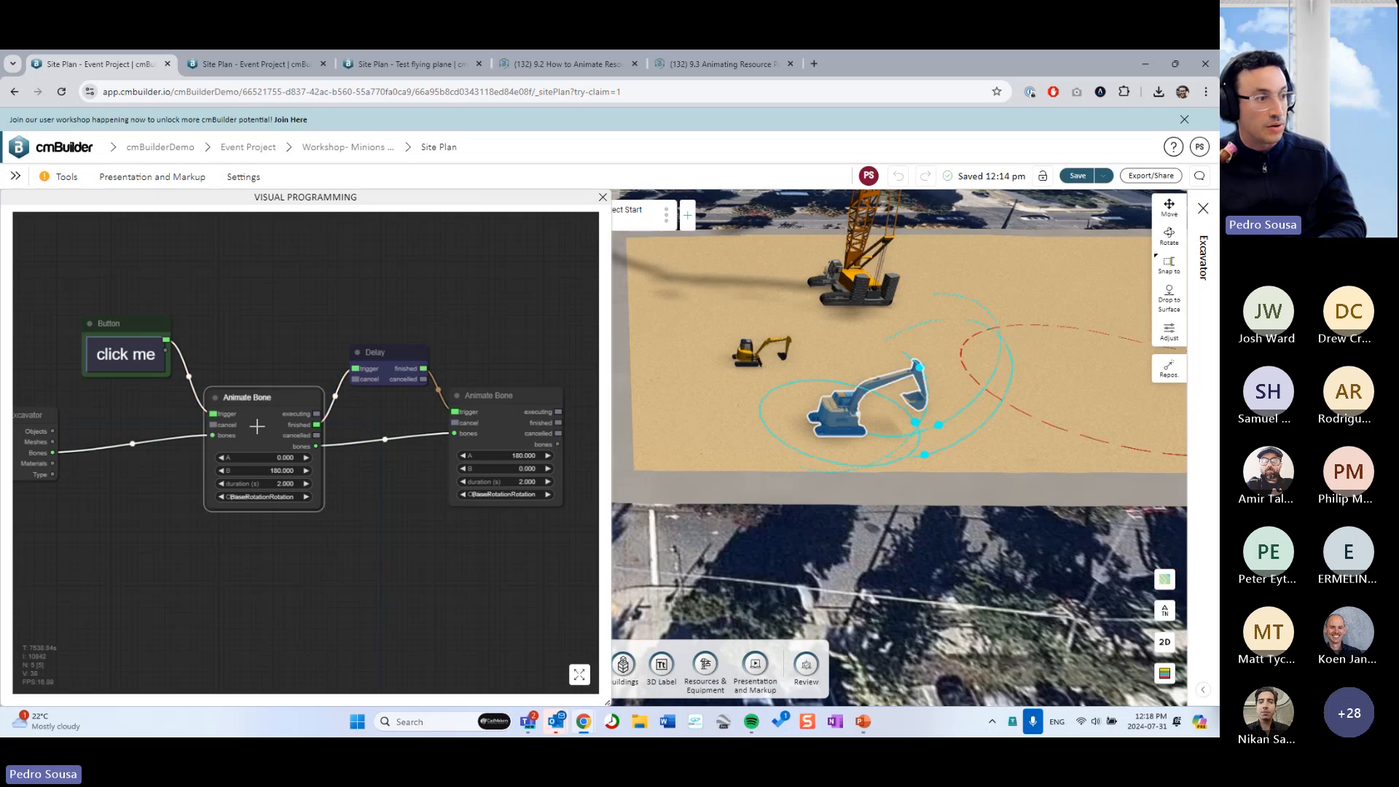
right_click(257, 427)
left_click(261, 447)
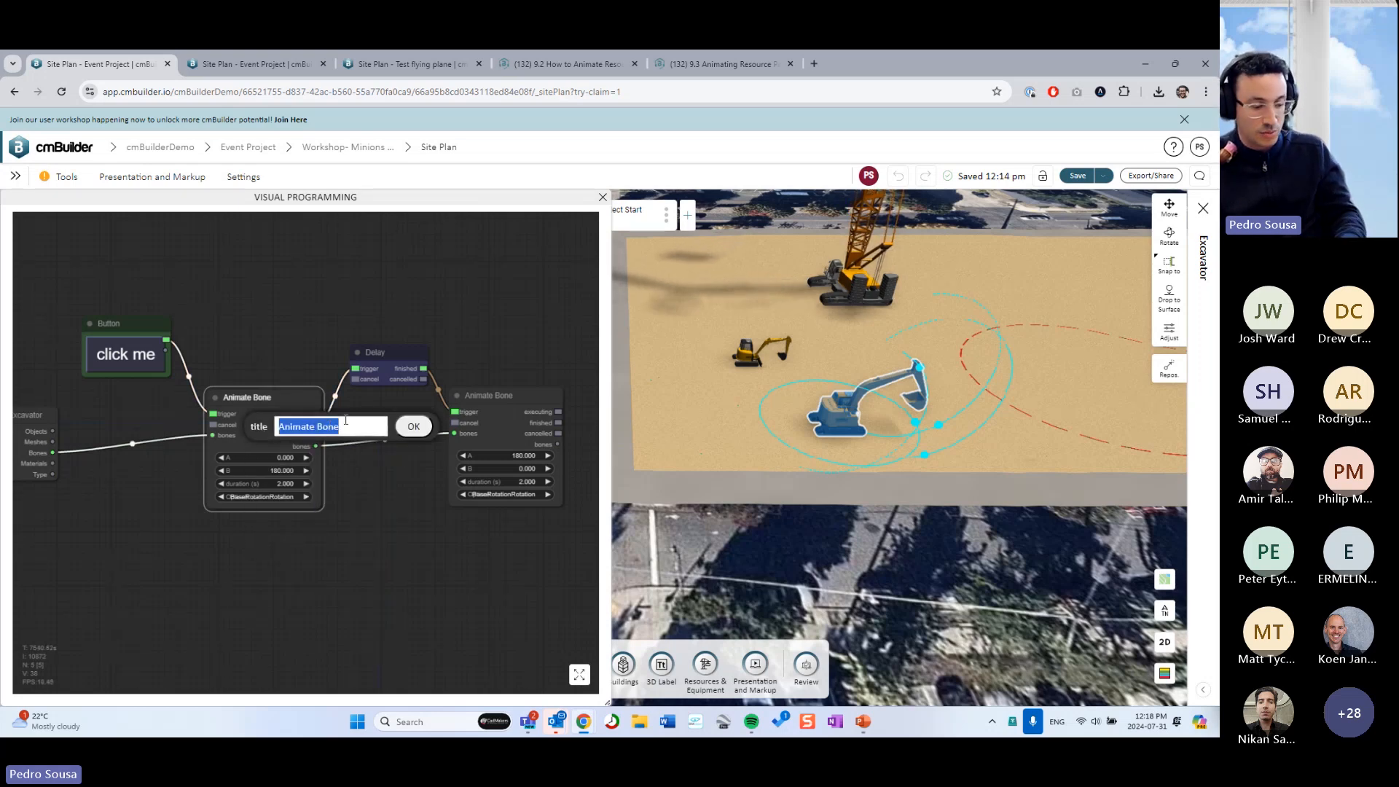
key("Return")
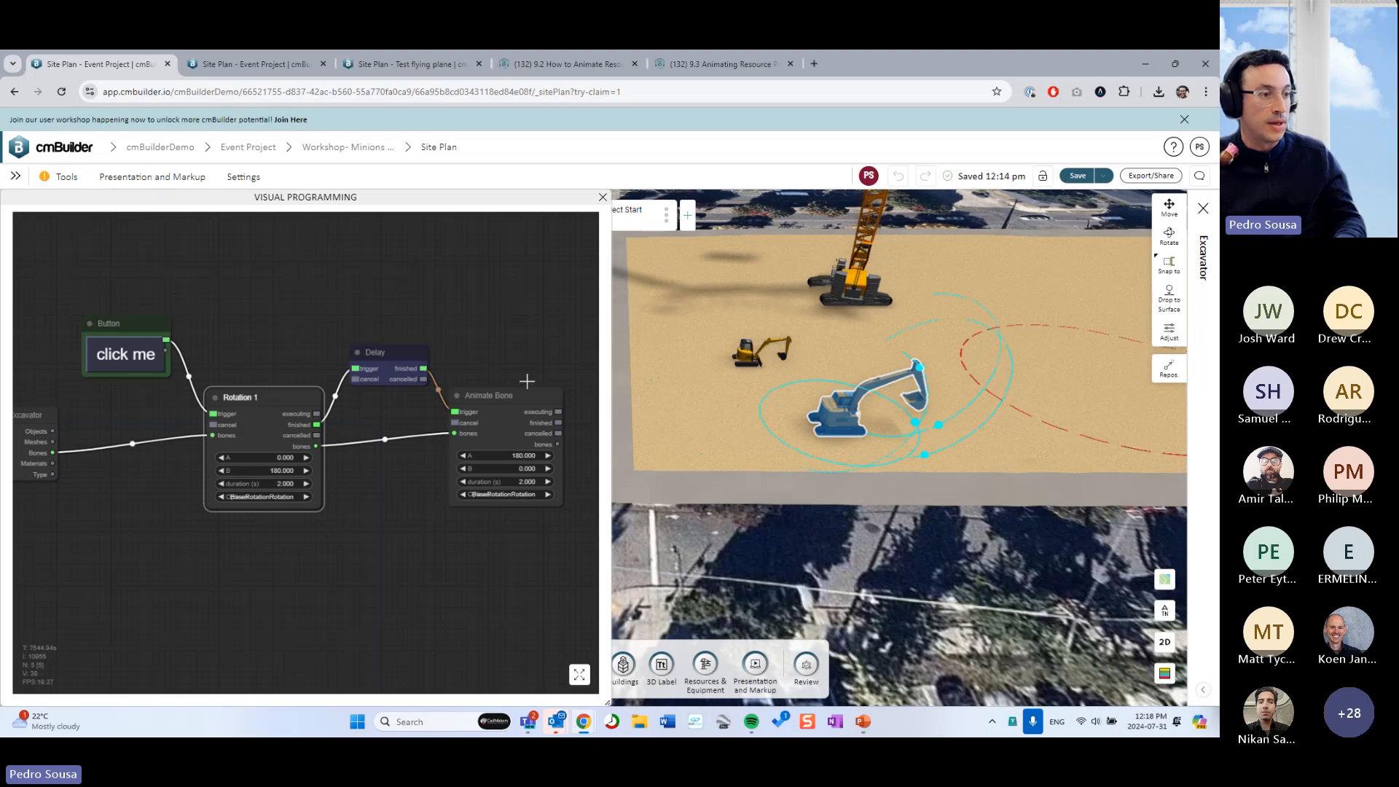
Rename the second Animate Bone node, after the Delay, as Rotation 2
left_click(494, 429)
right_click(493, 427)
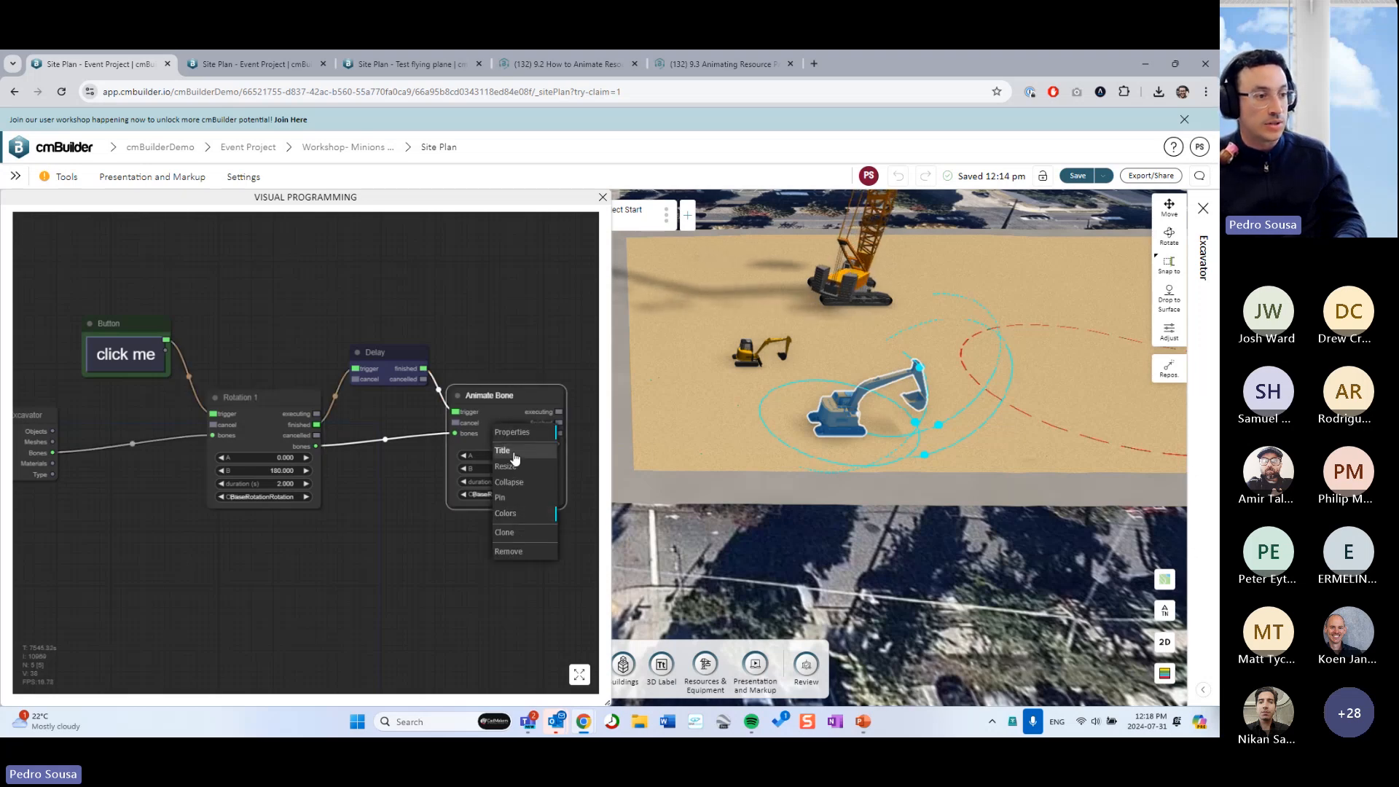
left_click(514, 452)
key("ctrl+a")
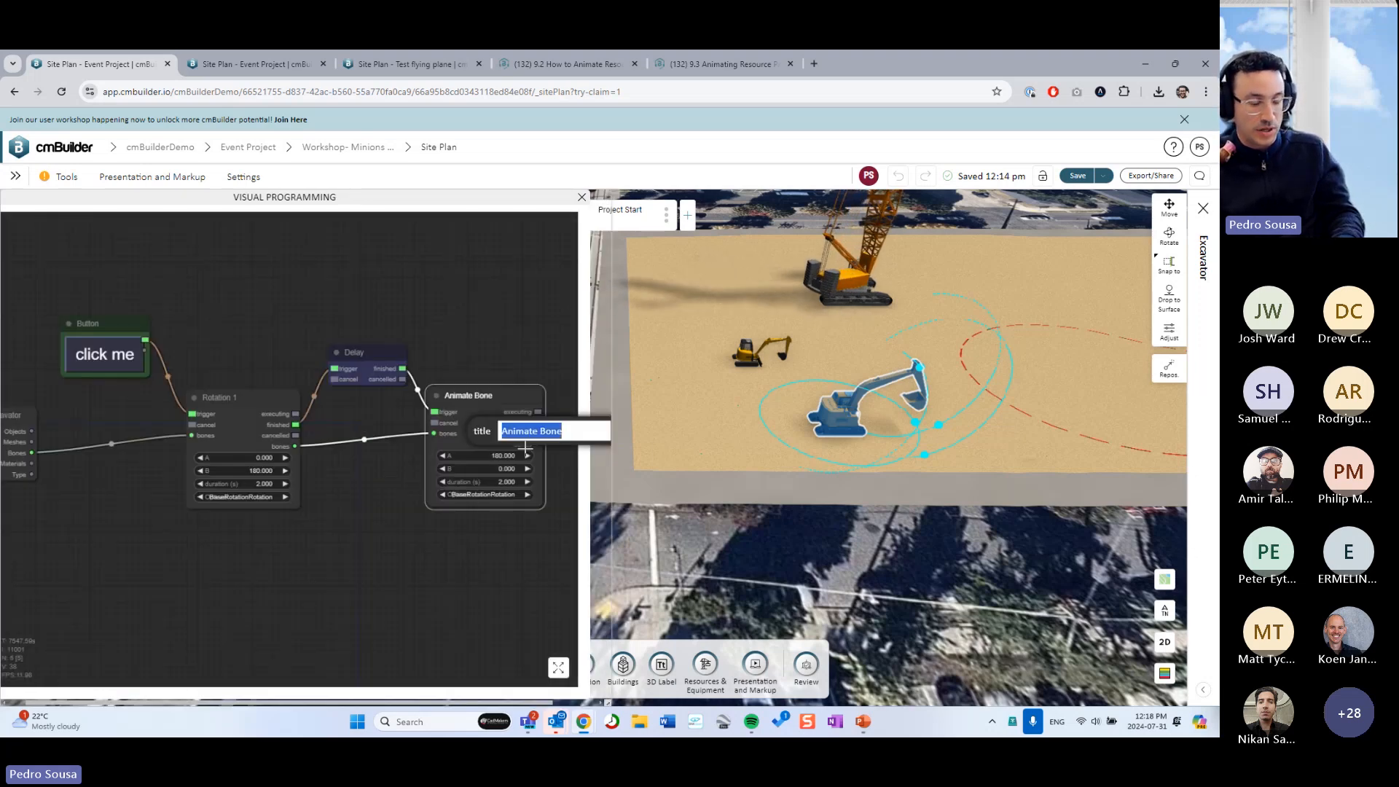
key("Return")
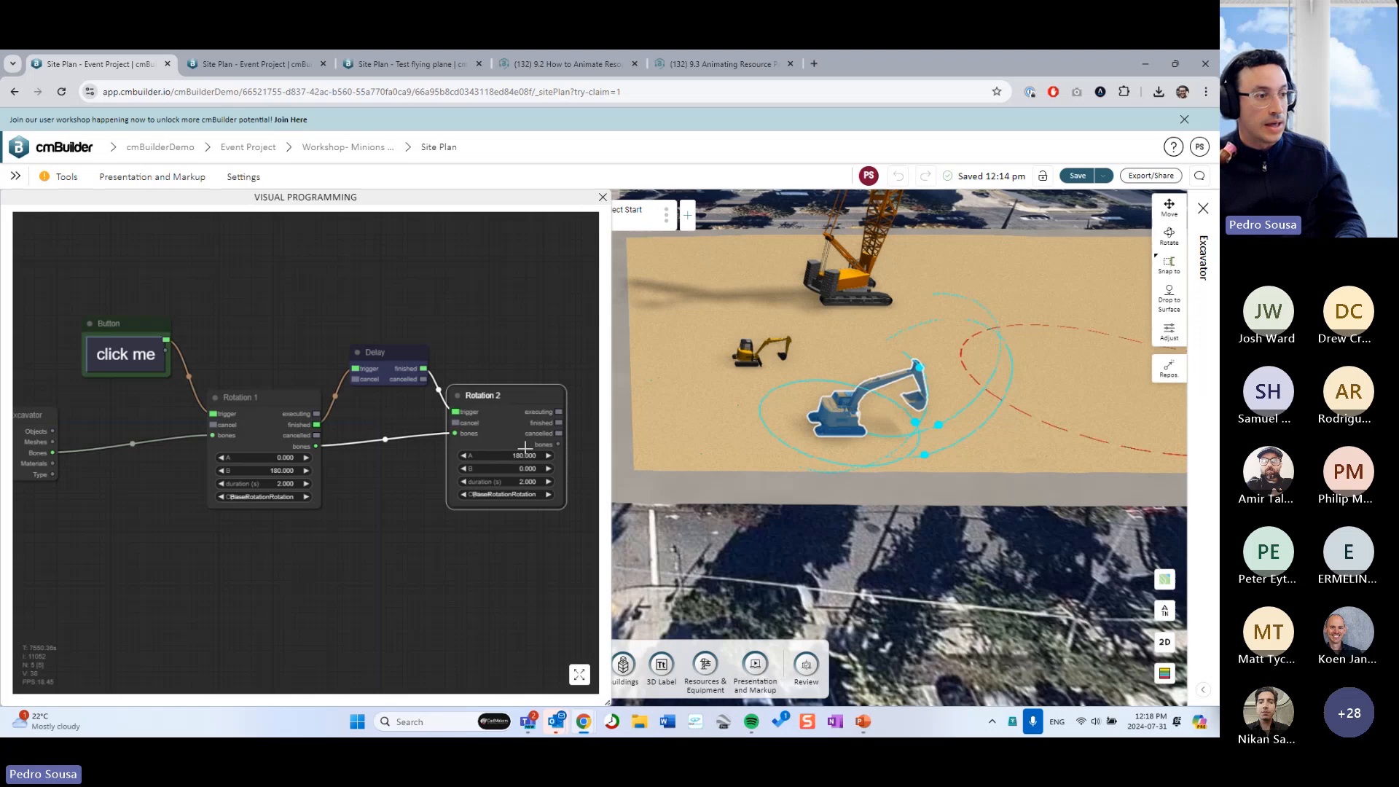
Collapse the Rotation 1, Rotation 2, Delay and Button nodes to make the graph compact
left_click(213, 397)
left_click(454, 396)
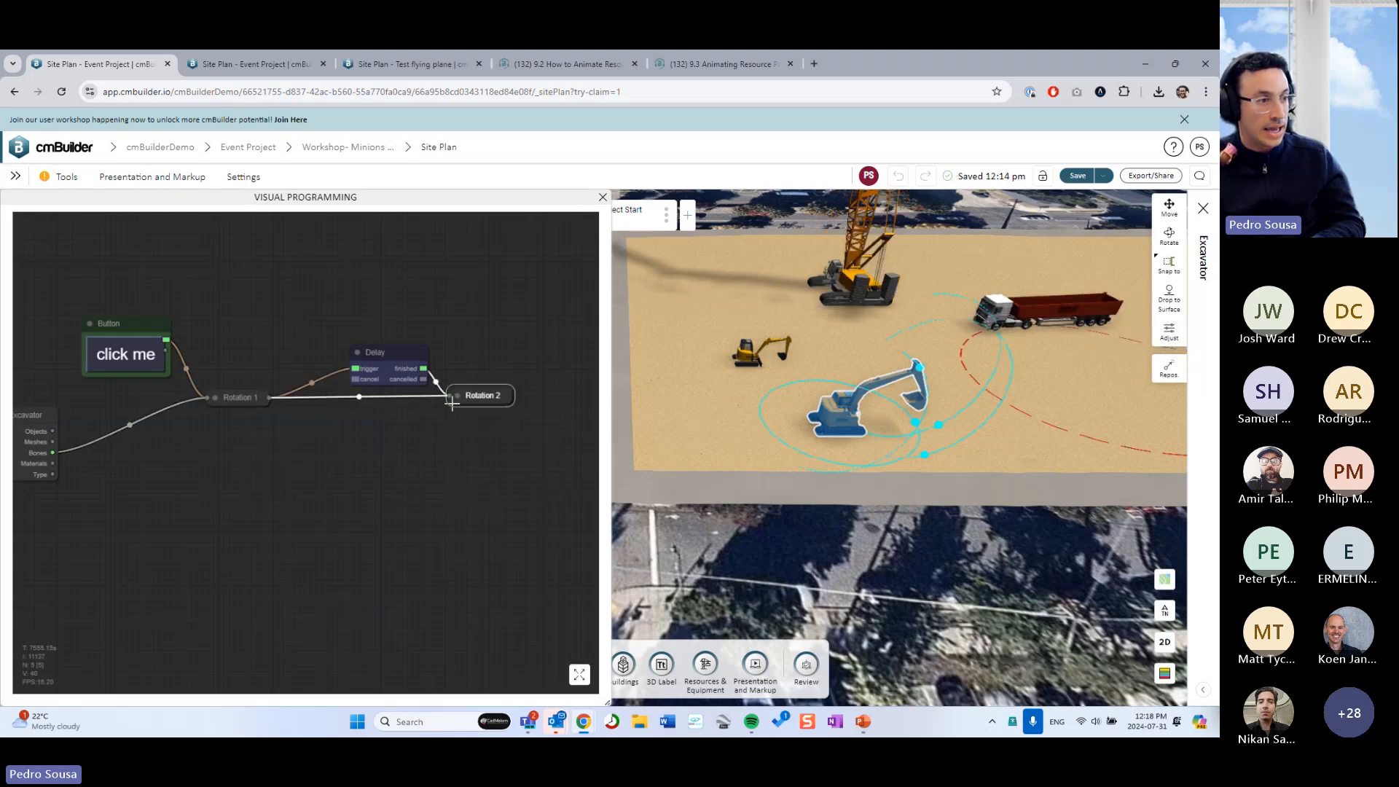
left_click_drag(363, 354, 314, 350)
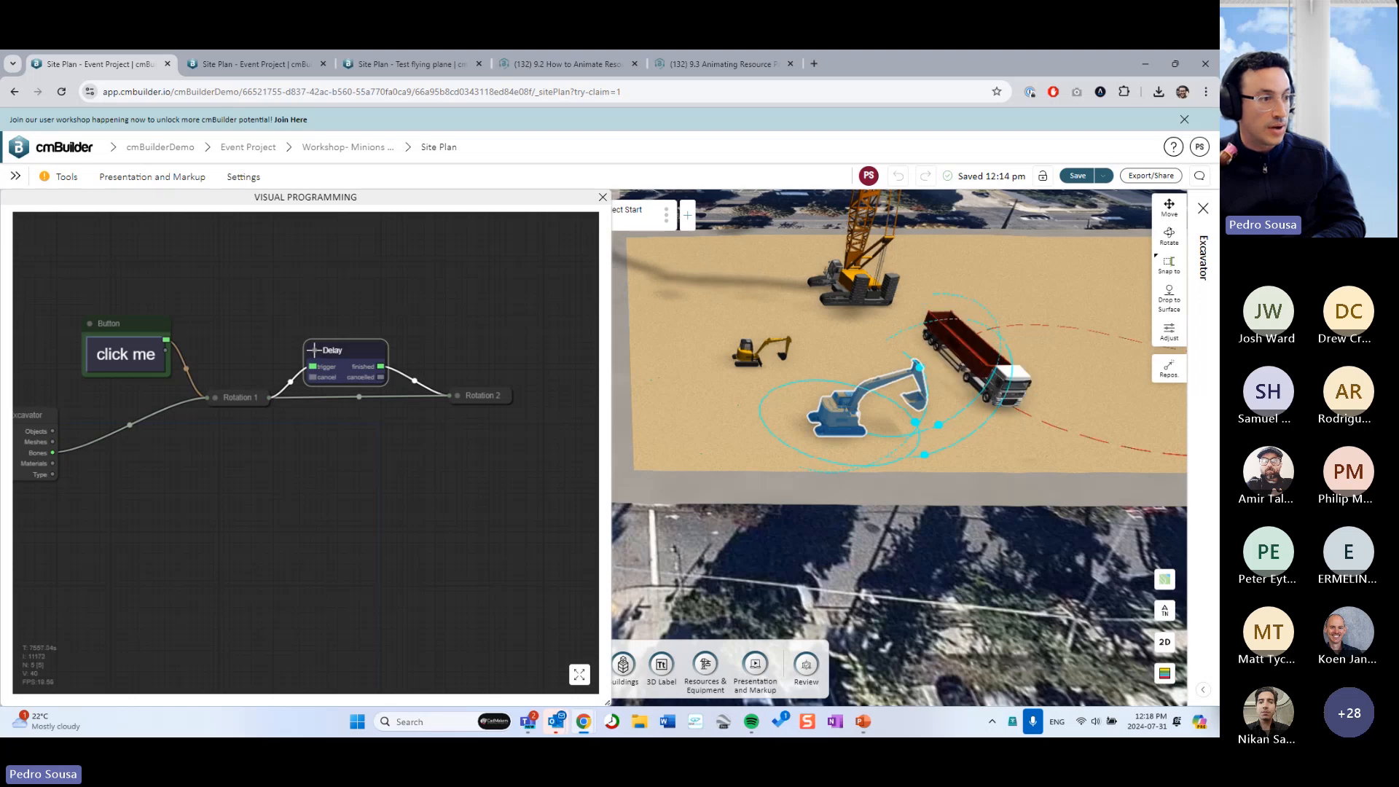
left_click(314, 350)
left_click_drag(368, 468, 384, 466)
left_click(105, 322)
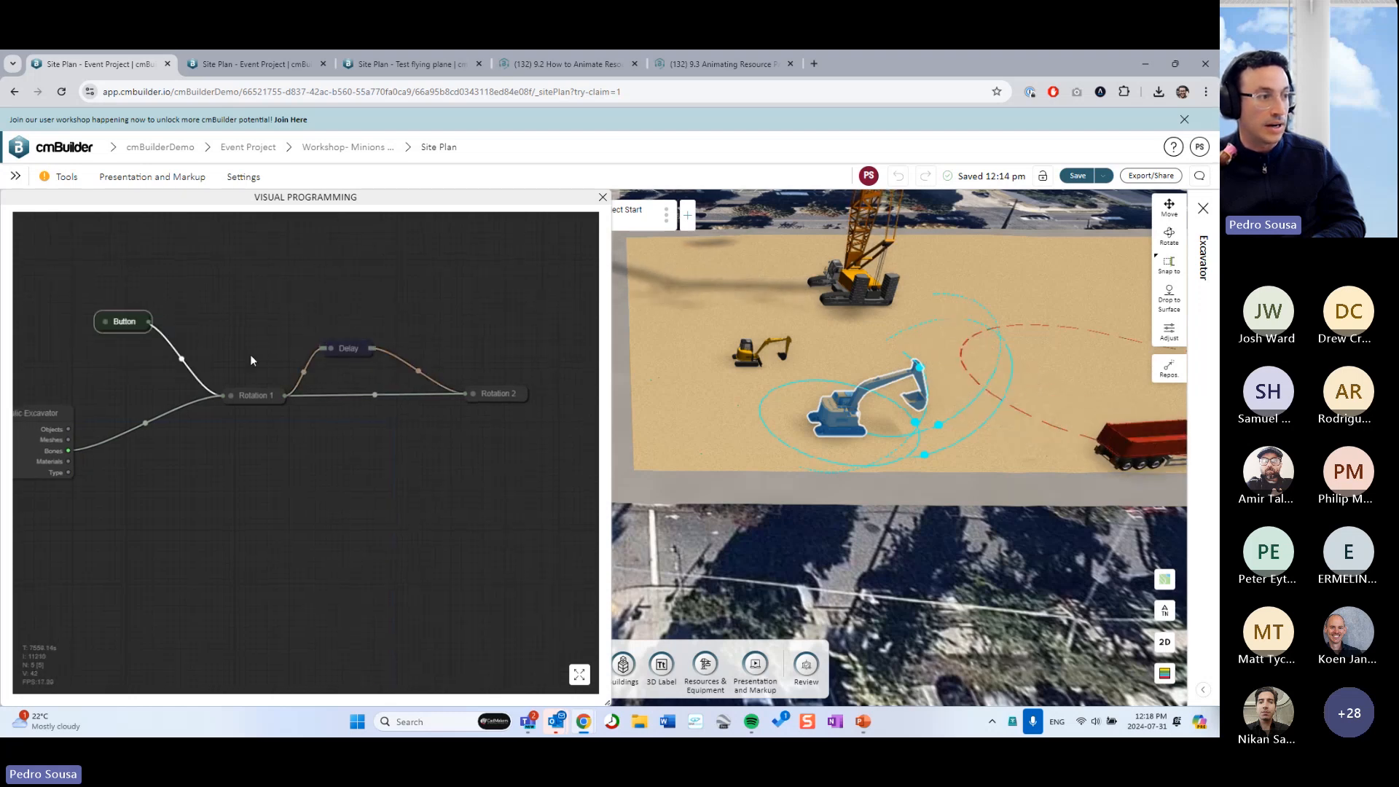
Expand the Button and Rotation 2 nodes again and center the collapsed Delay node between the two rotation nodes
left_click(107, 321)
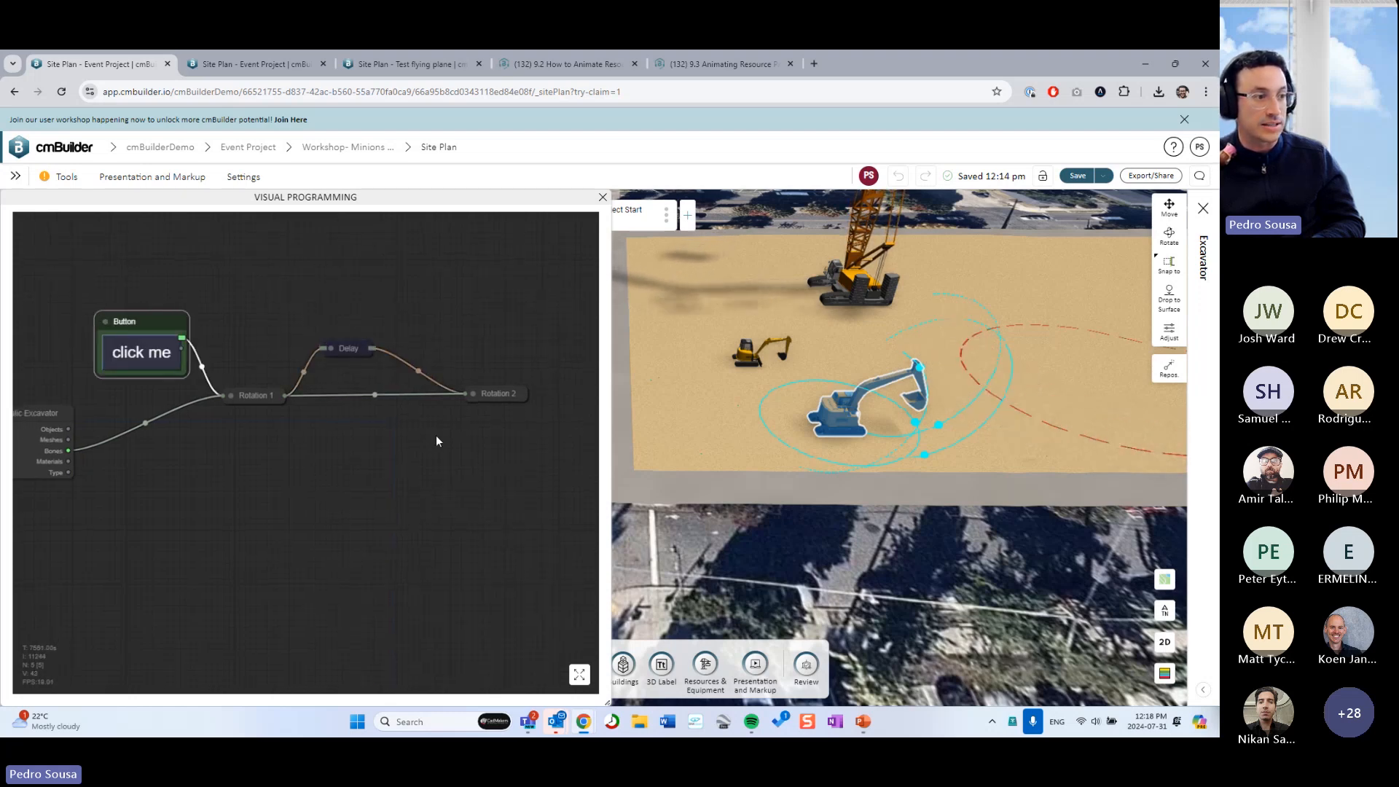
left_click_drag(352, 354, 377, 354)
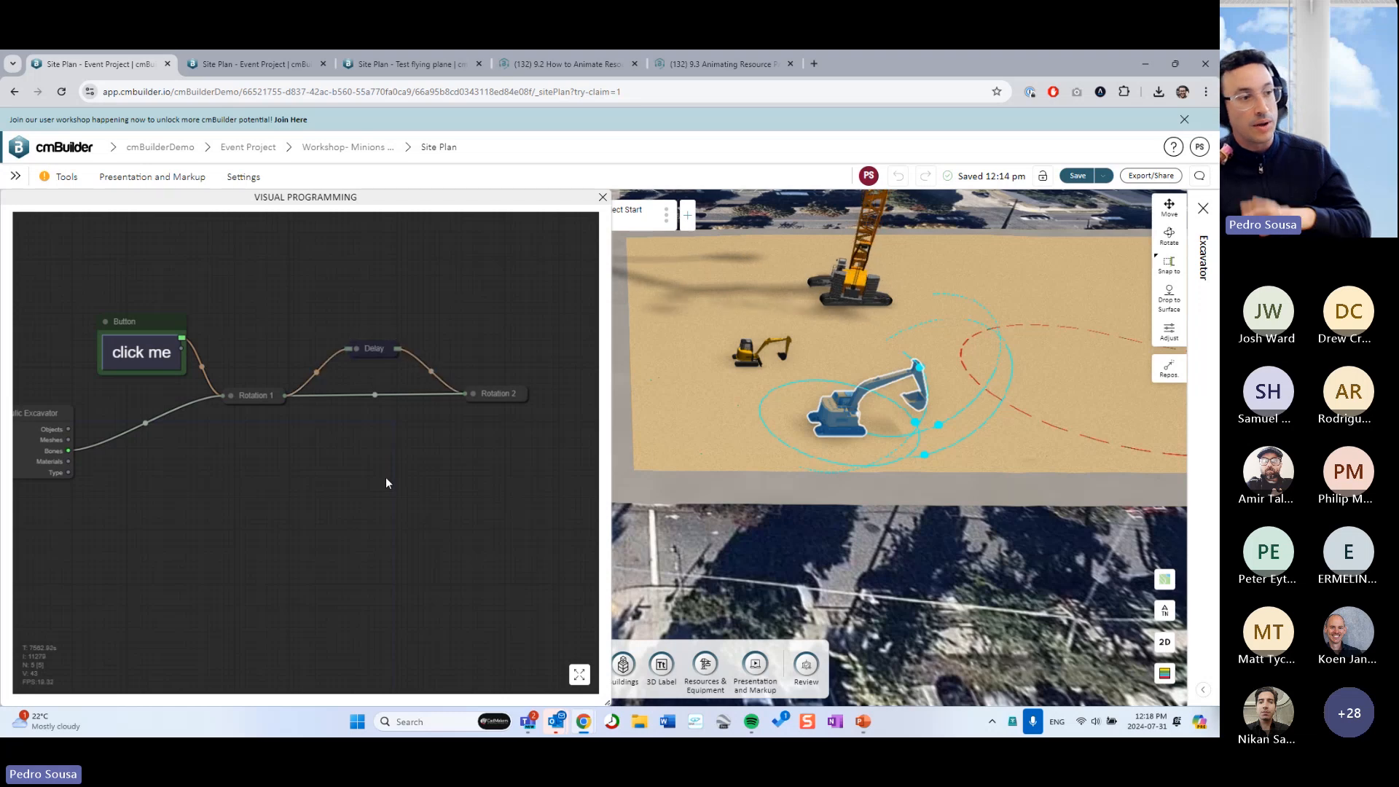
left_click_drag(386, 476, 387, 502)
left_click(481, 415)
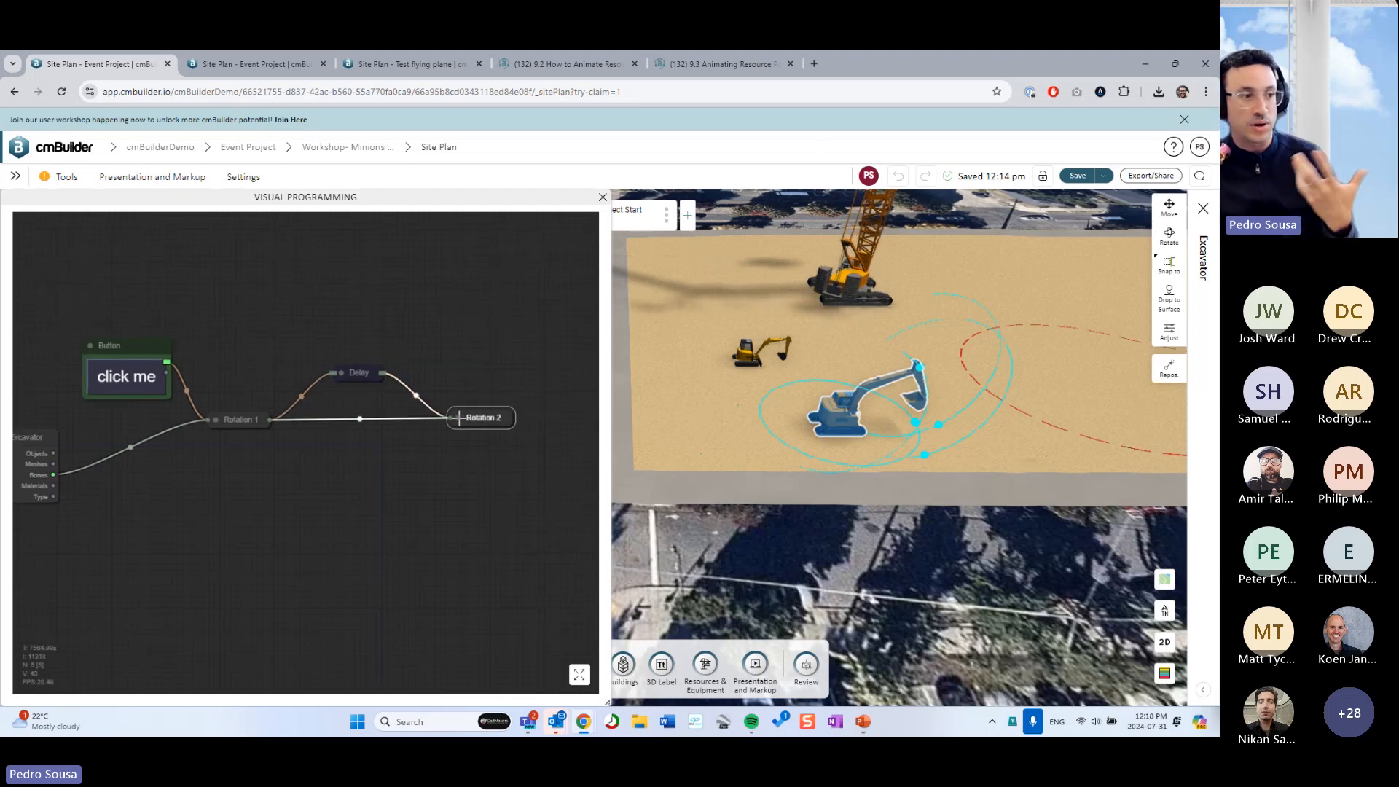
left_click(498, 417)
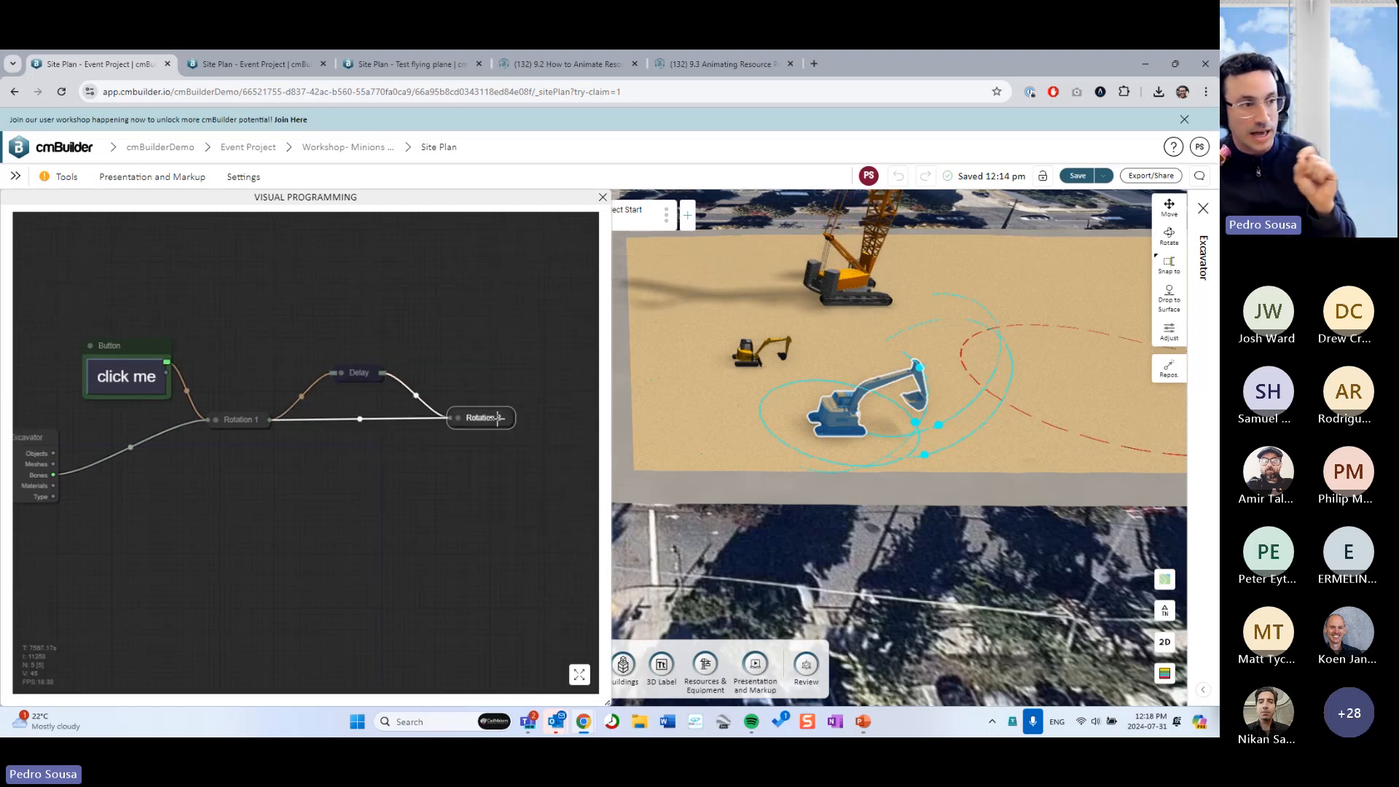
left_click(459, 417)
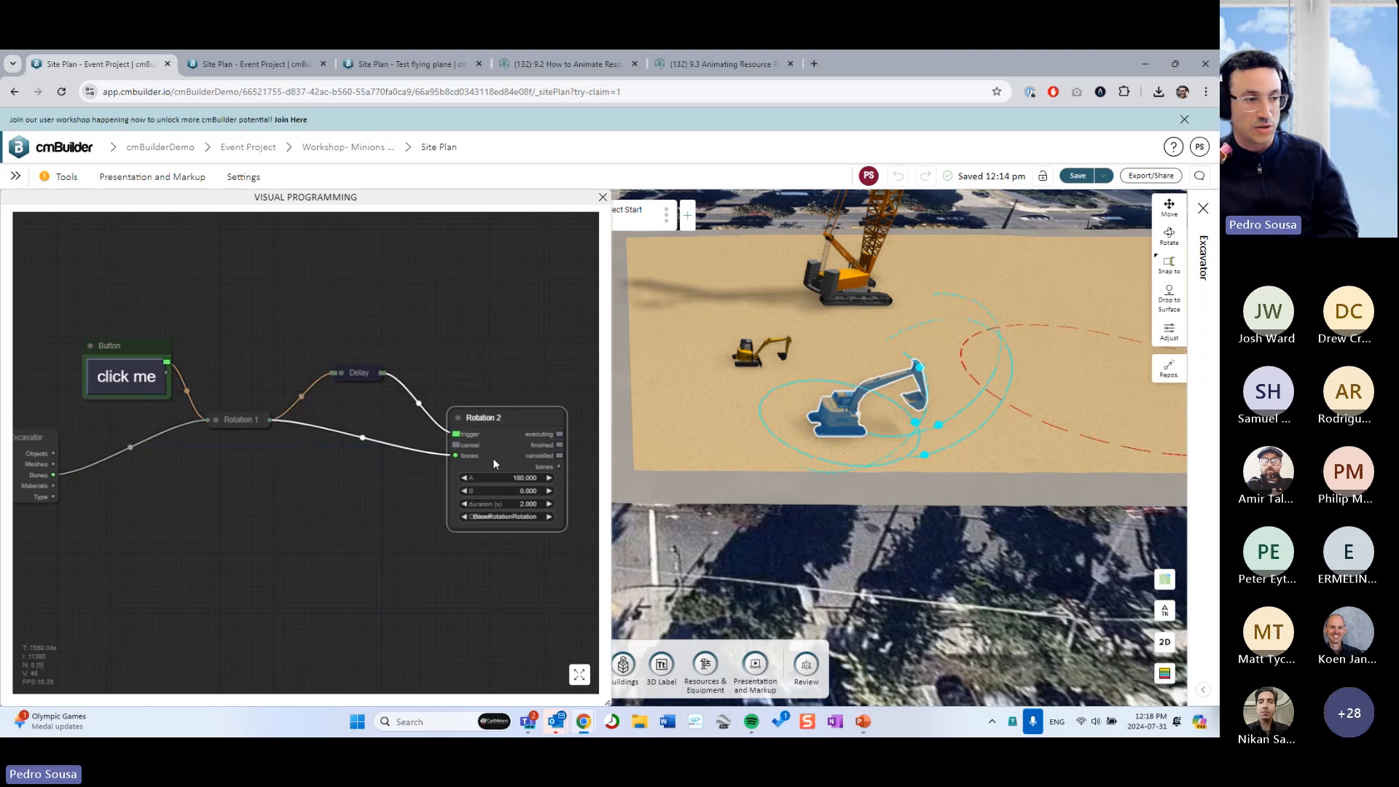
Expand the collapsed Rotation 1 node and center the Delay node above and between the two rotation nodes
left_click_drag(389, 582, 310, 565)
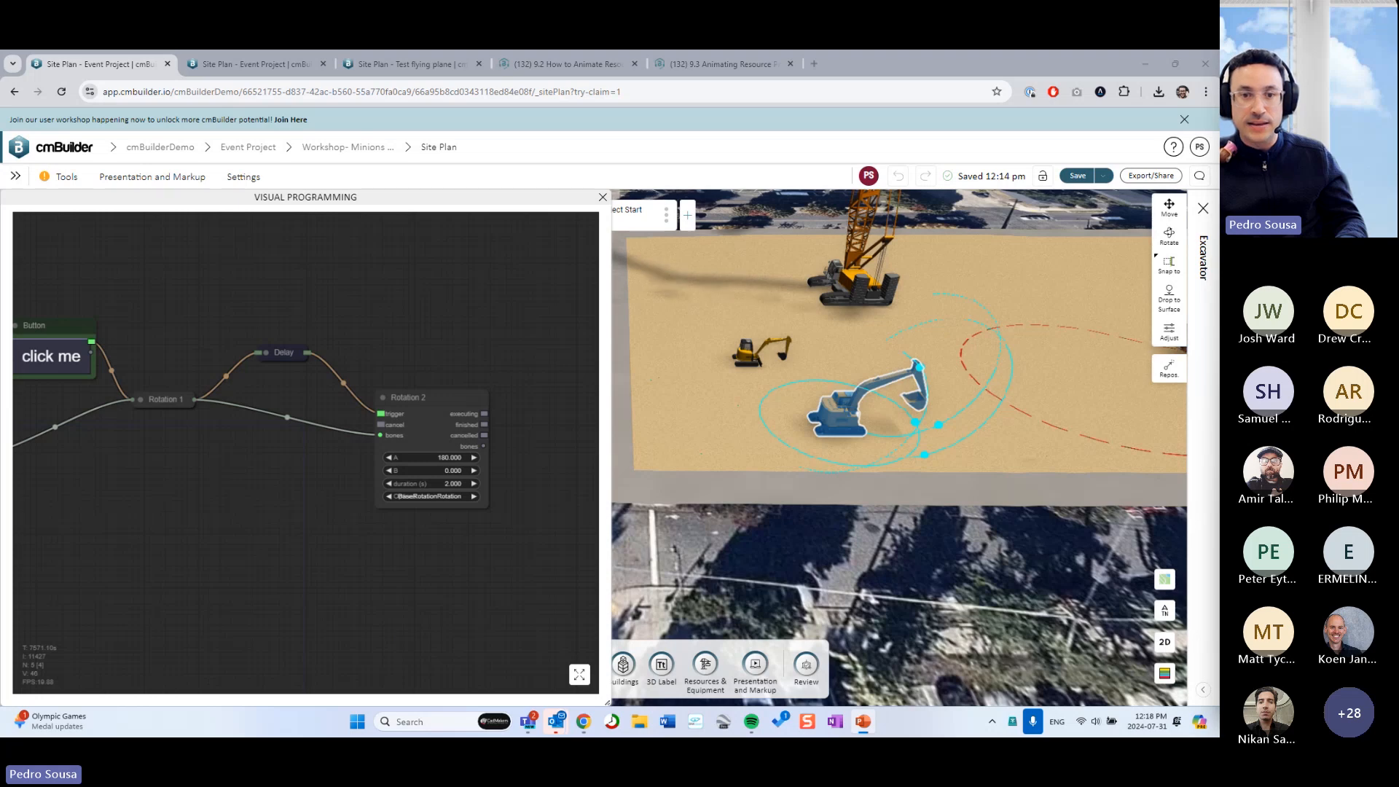
scroll(291, 575, "down", 3)
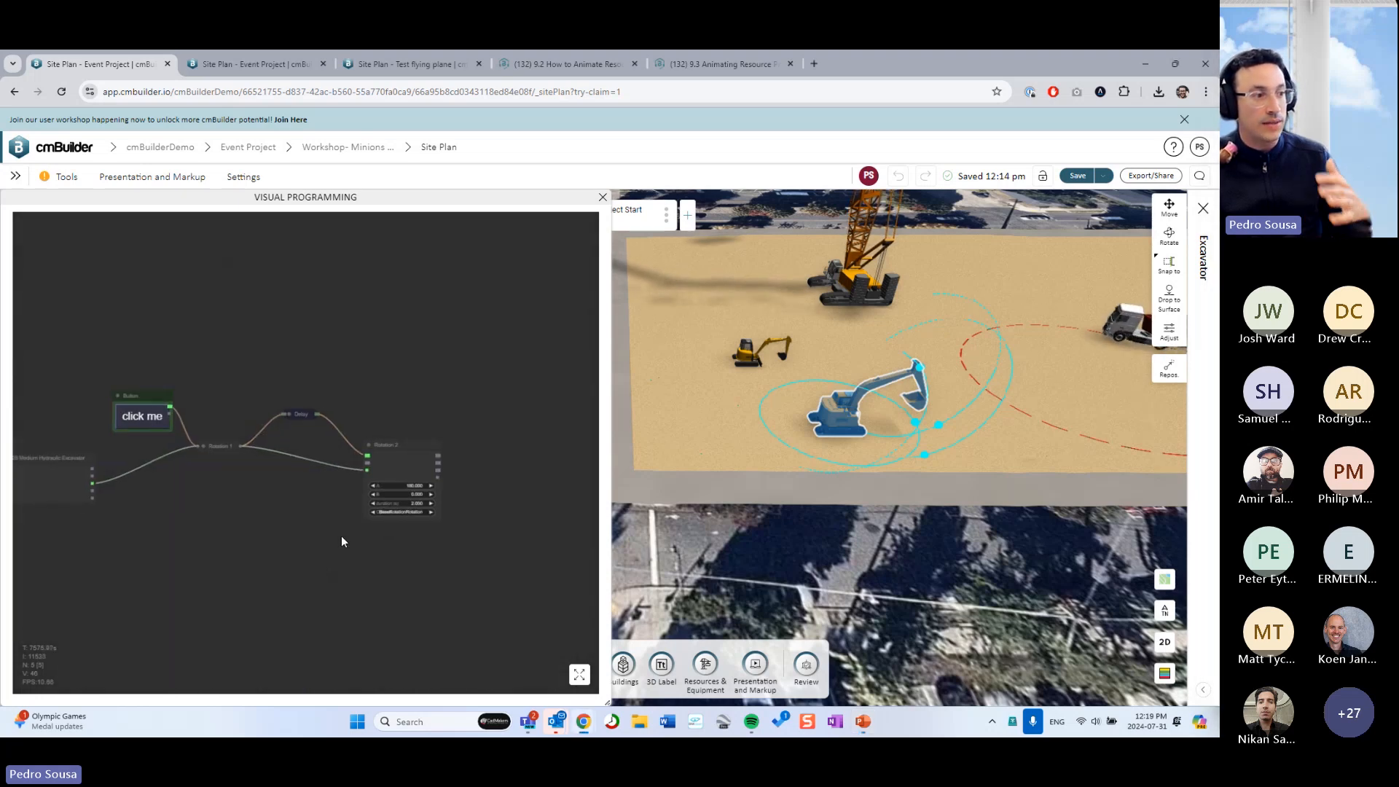
scroll(335, 434, "up", 2)
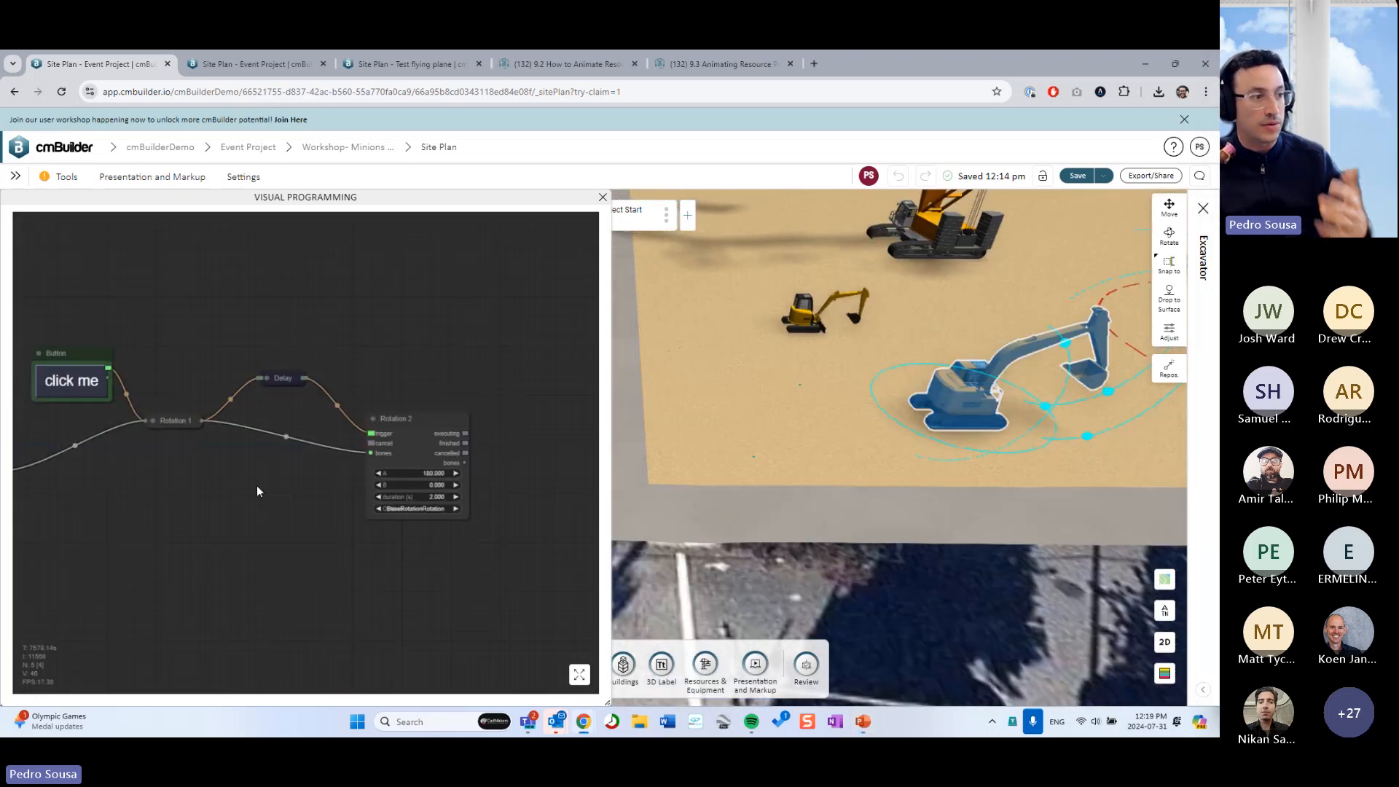
left_click_drag(256, 487, 291, 524)
left_click(100, 448)
left_click_drag(261, 390, 289, 387)
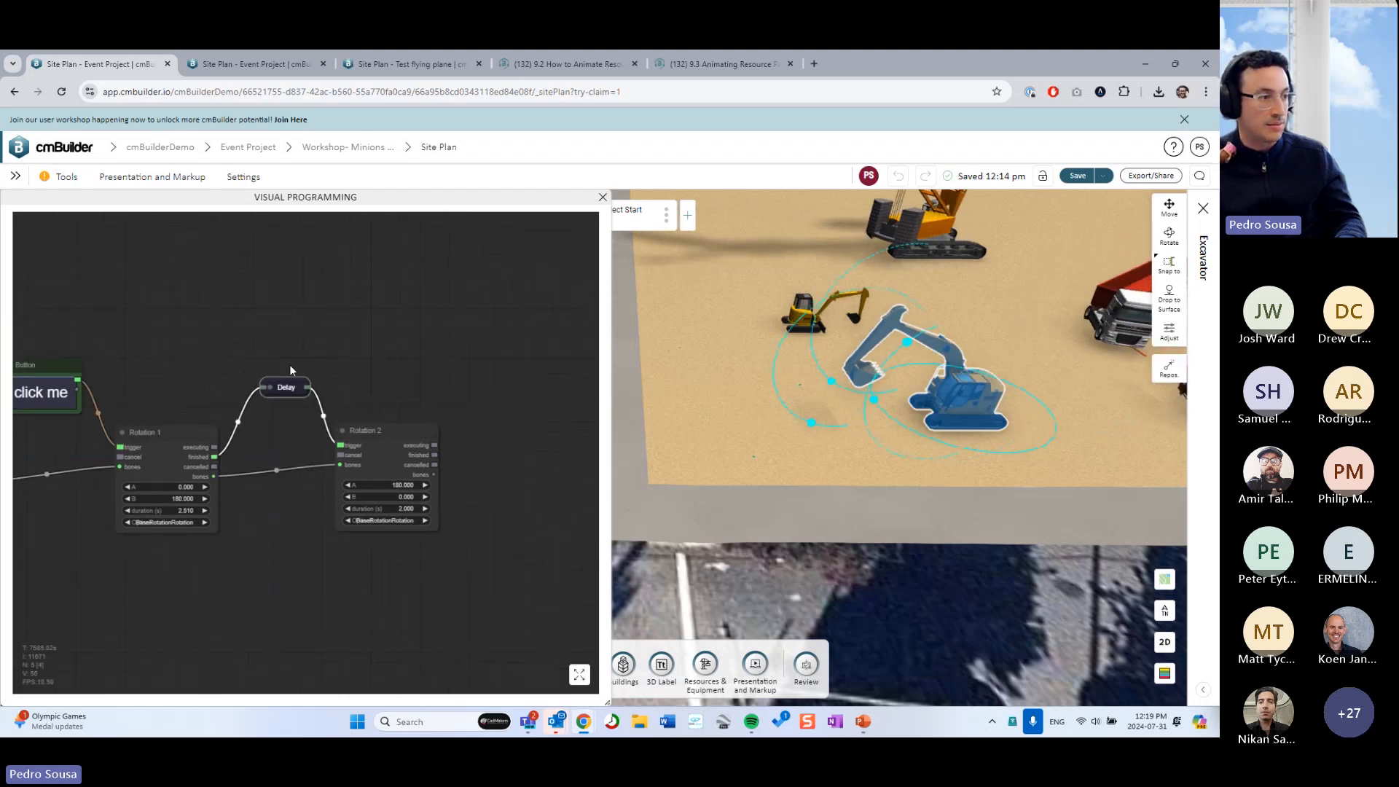
Open the Delay node's properties to check its time in milliseconds, and close them
double_click(289, 384)
left_click(218, 325)
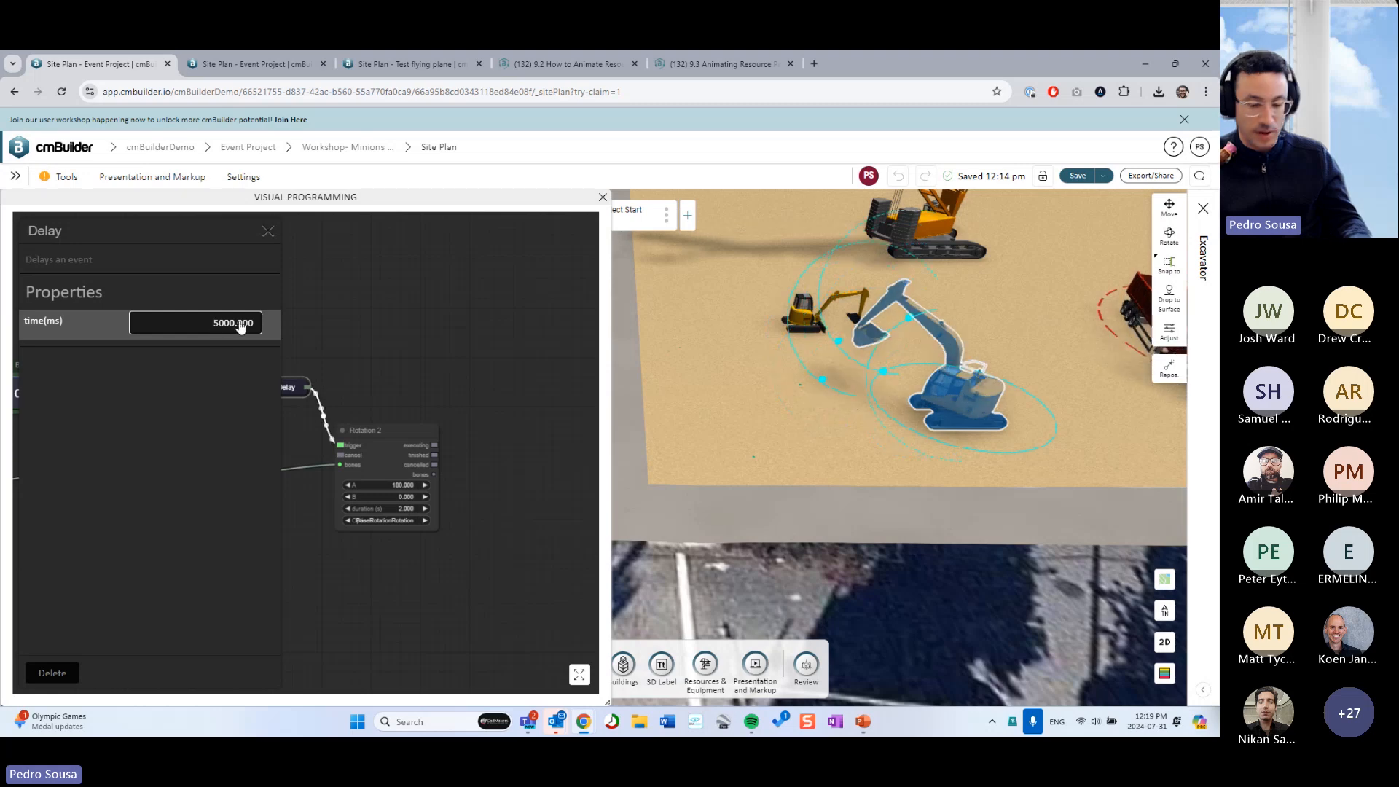
left_click(268, 231)
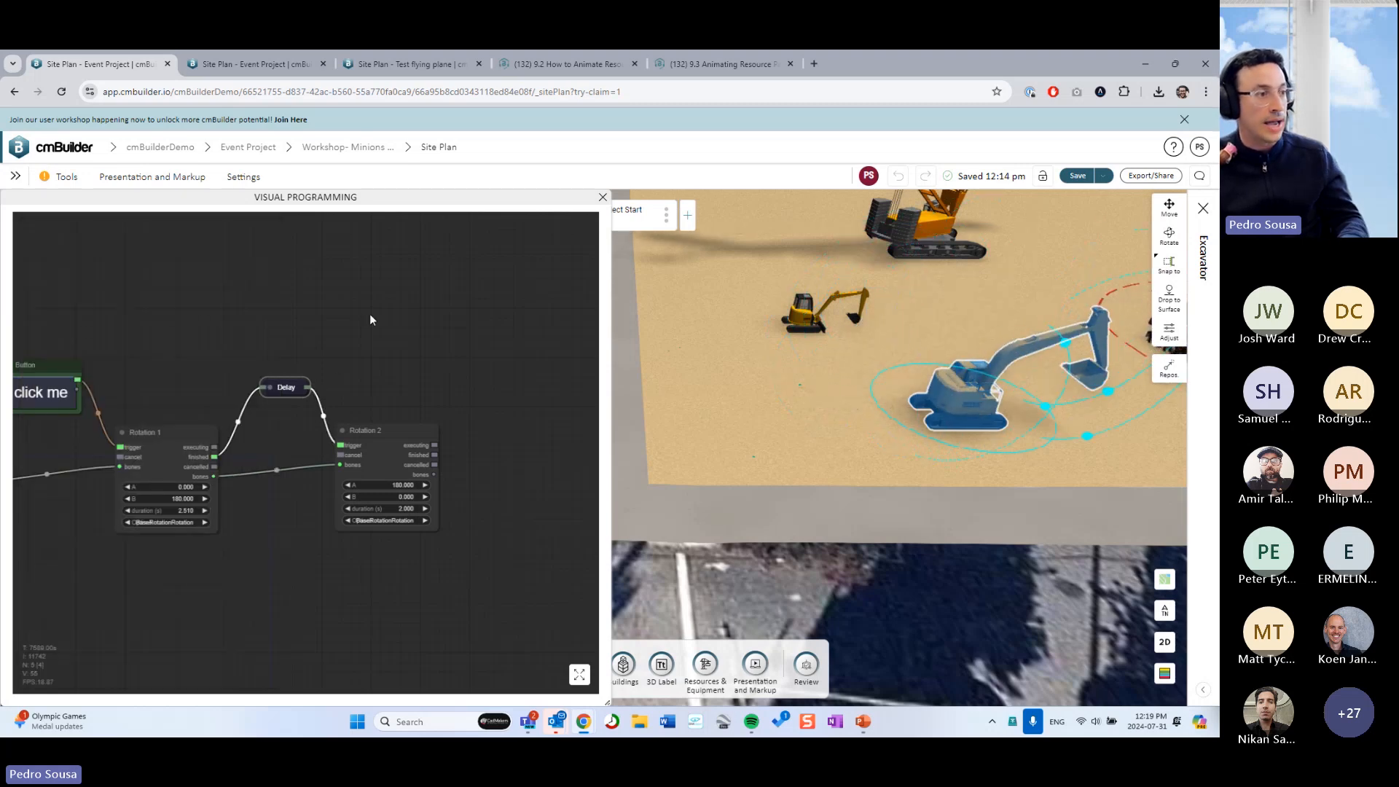
left_click(369, 317)
Search the node library for "seq" and add an events/sequence node below the rotation nodes
left_click_drag(370, 357, 401, 314)
left_click_drag(376, 552, 373, 518)
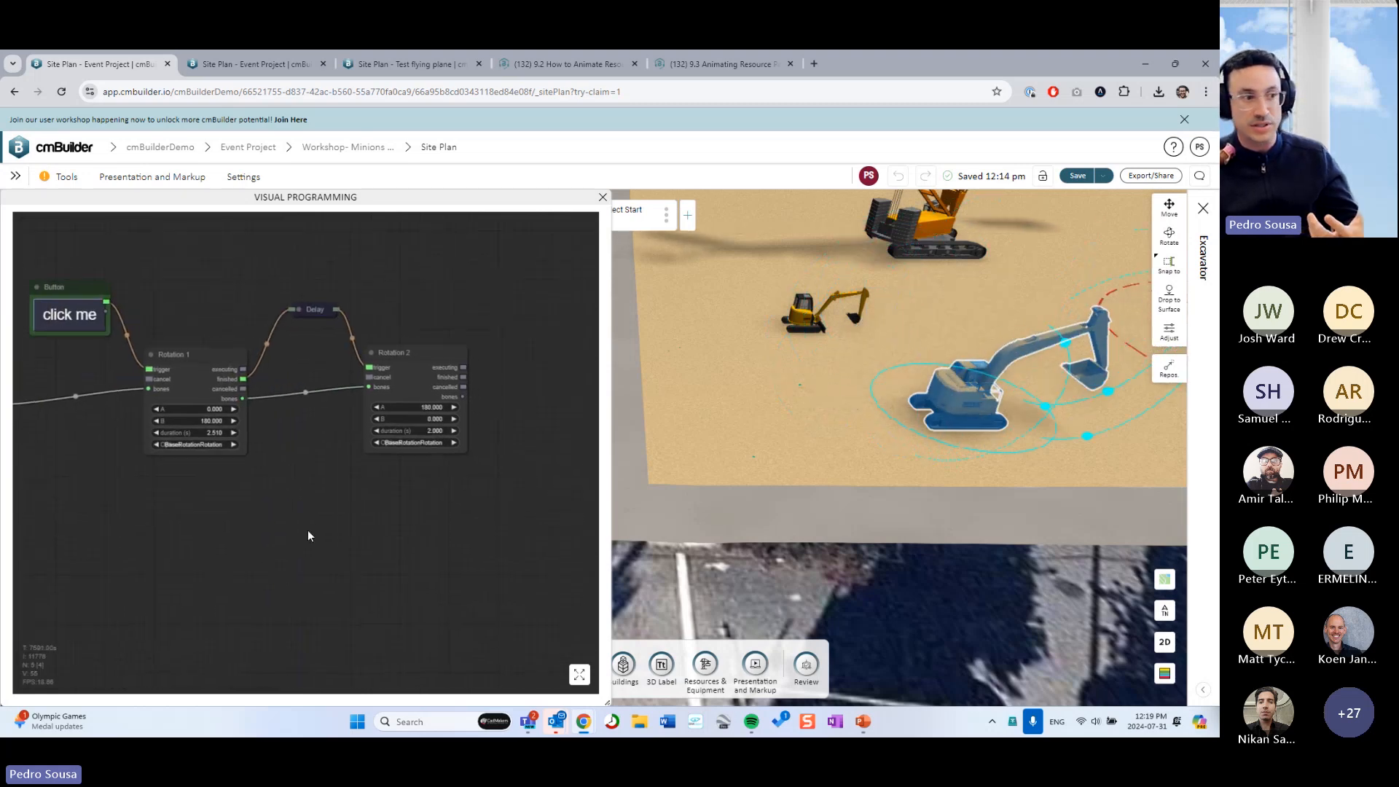
double_click(255, 521)
type("seq")
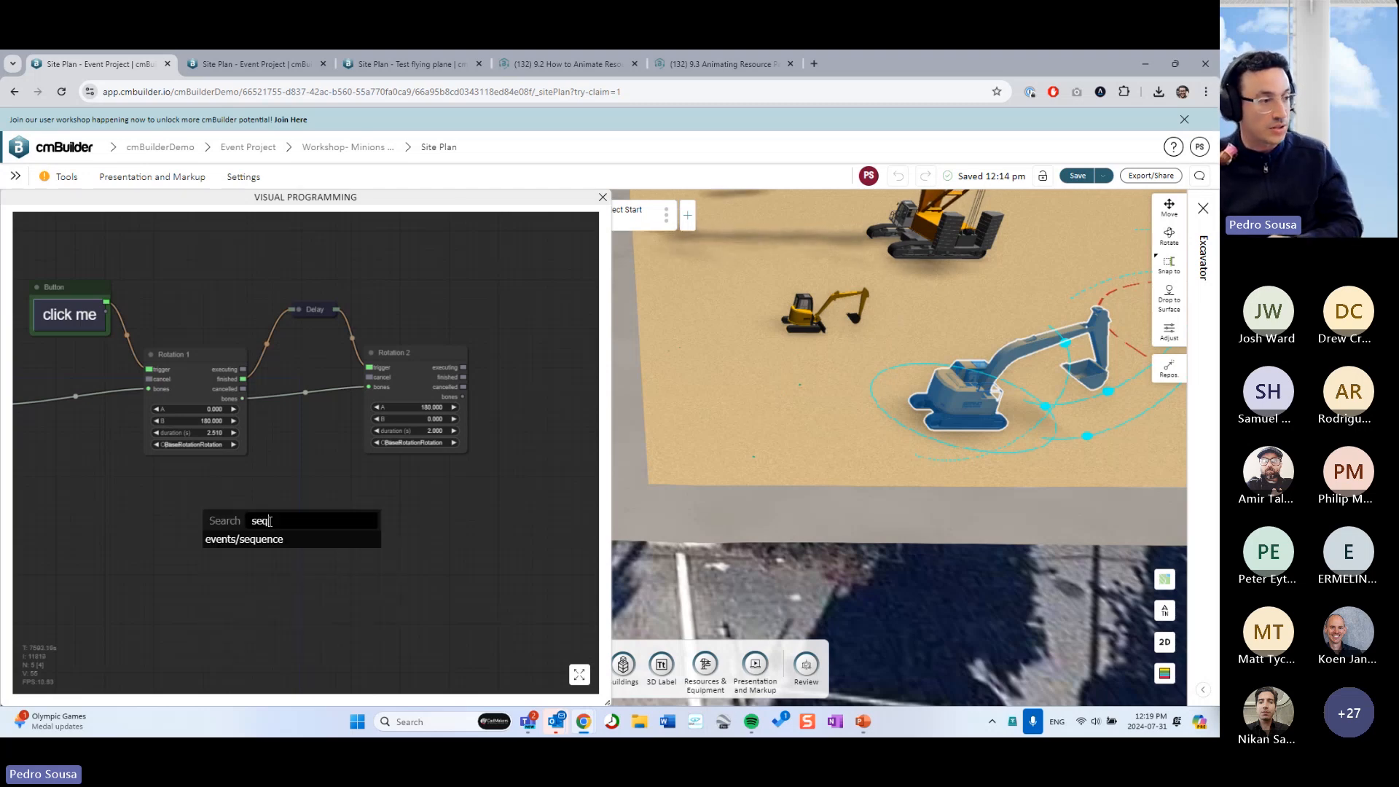
left_click(273, 543)
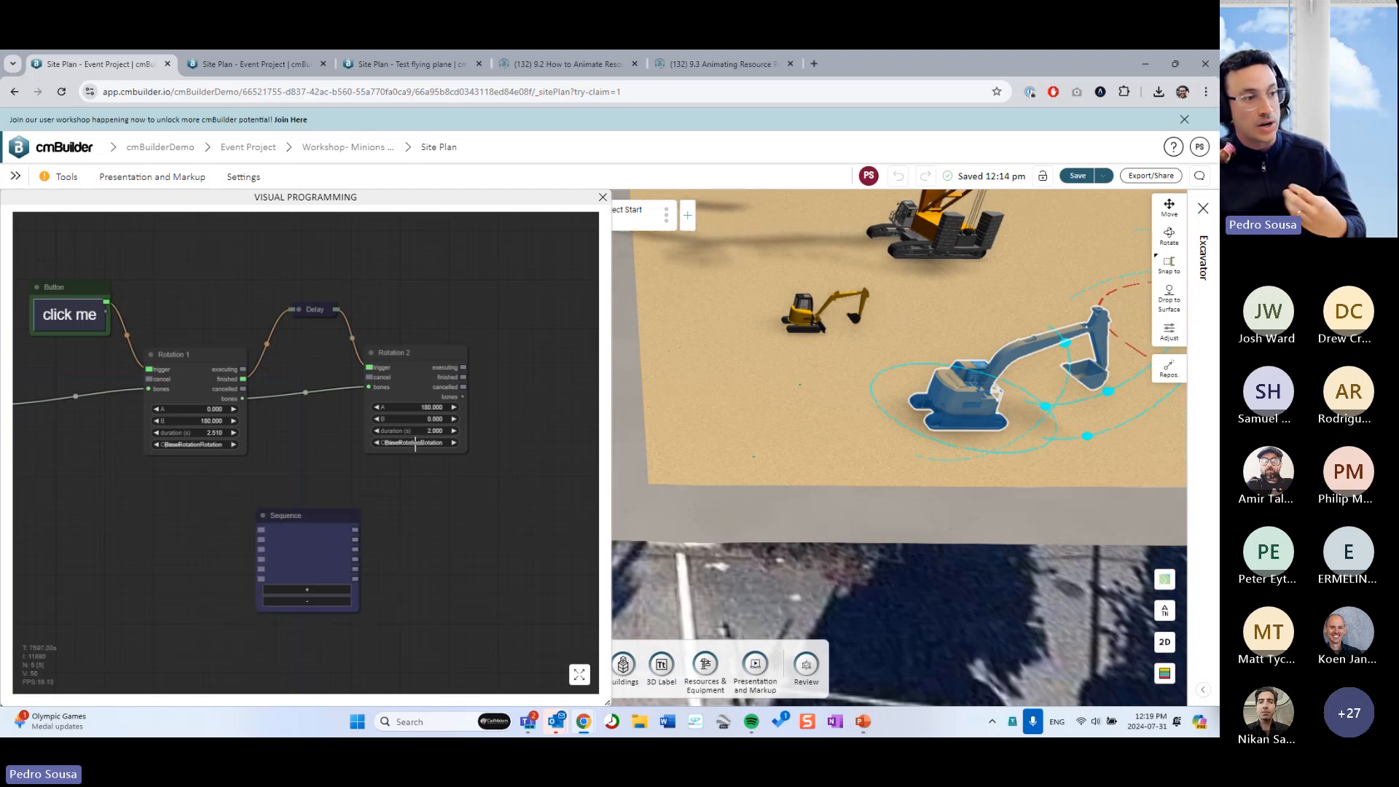
Loop the animation by connecting Rotation 2's finished output to the Sequence's first input and the Sequence's first output to Rotation 1's trigger
left_click_drag(464, 377, 259, 534)
left_click_drag(261, 528, 261, 529)
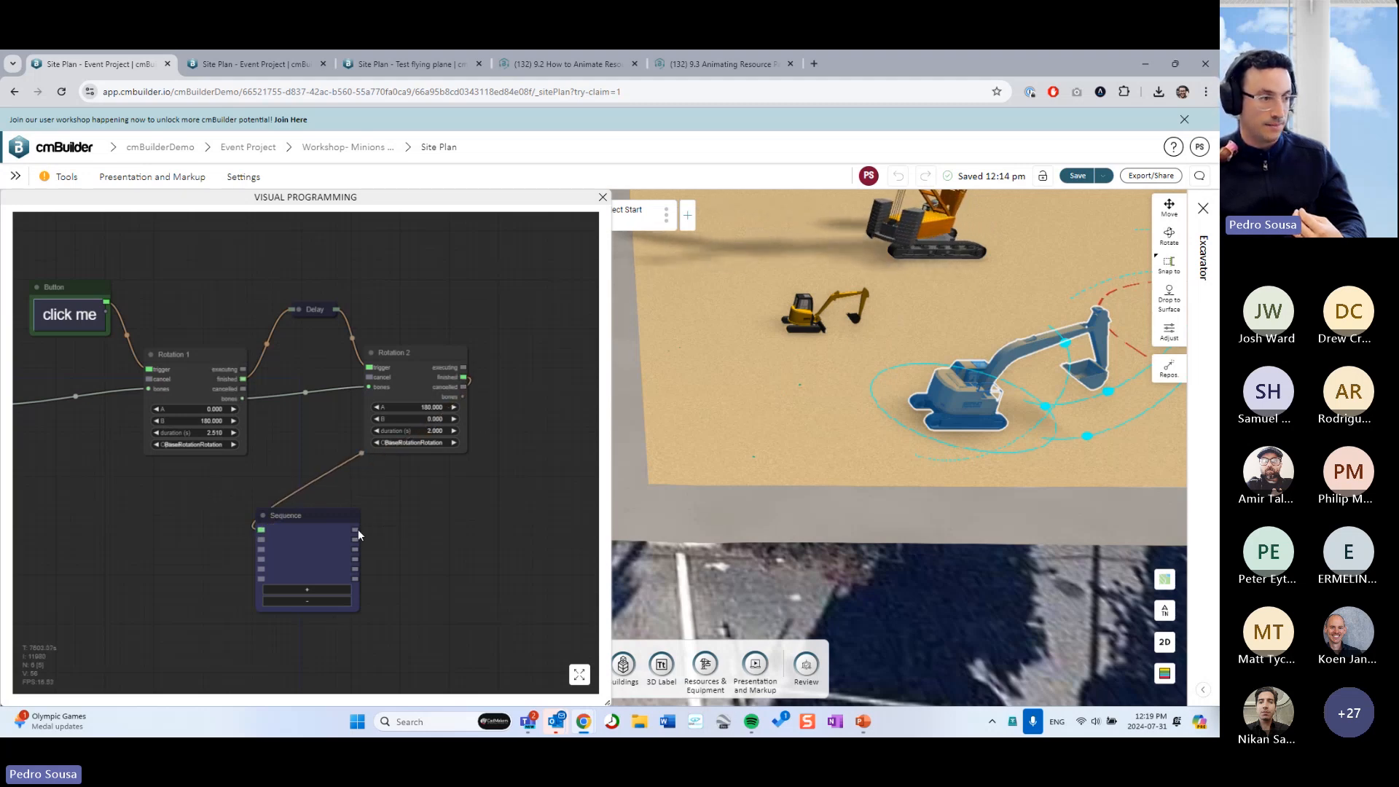
left_click_drag(175, 476, 148, 370)
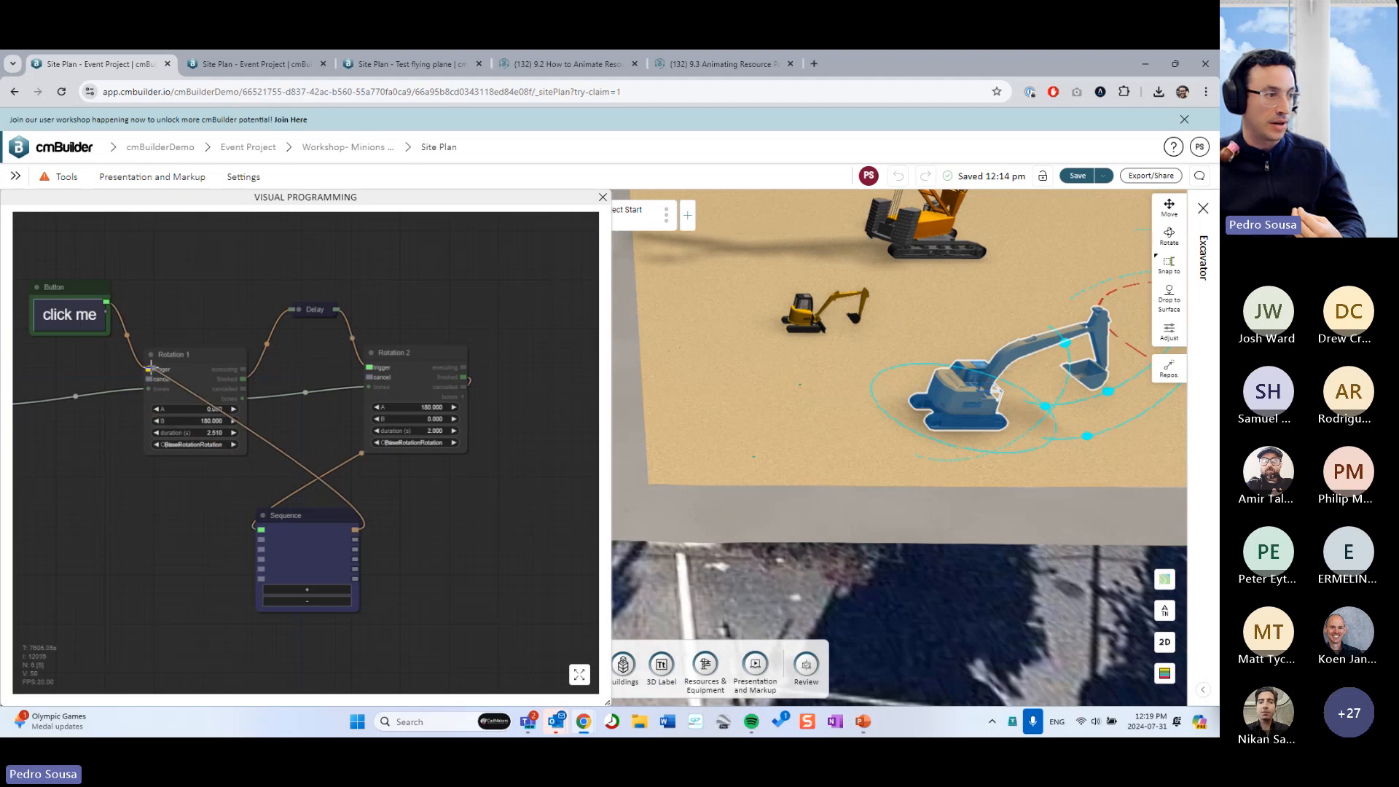
left_click_drag(182, 554, 198, 530)
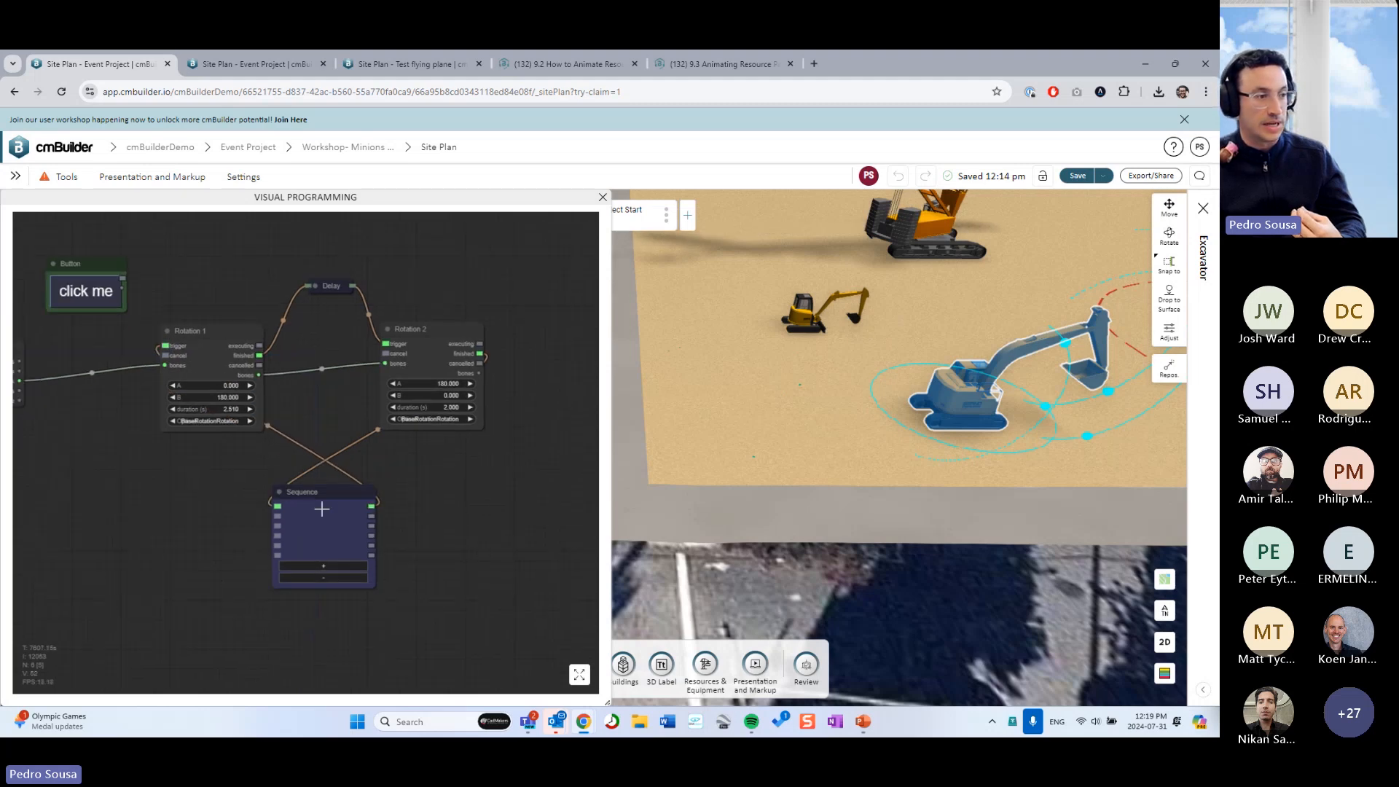
left_click_drag(313, 486, 318, 512)
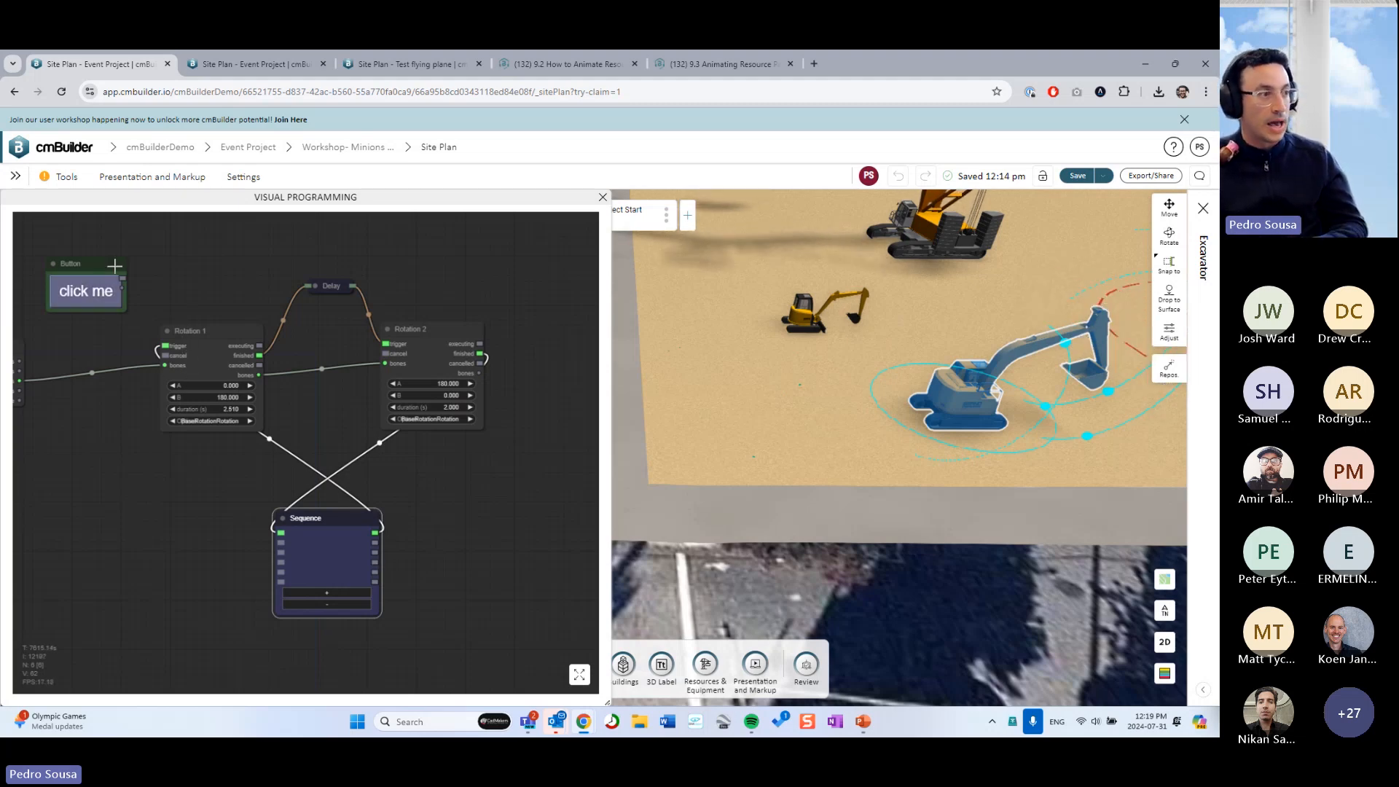
Place the Button node beside the Sequence, connect it to the Sequence's second input, and trigger the looping rotation
left_click_drag(114, 266, 233, 508)
left_click(216, 504)
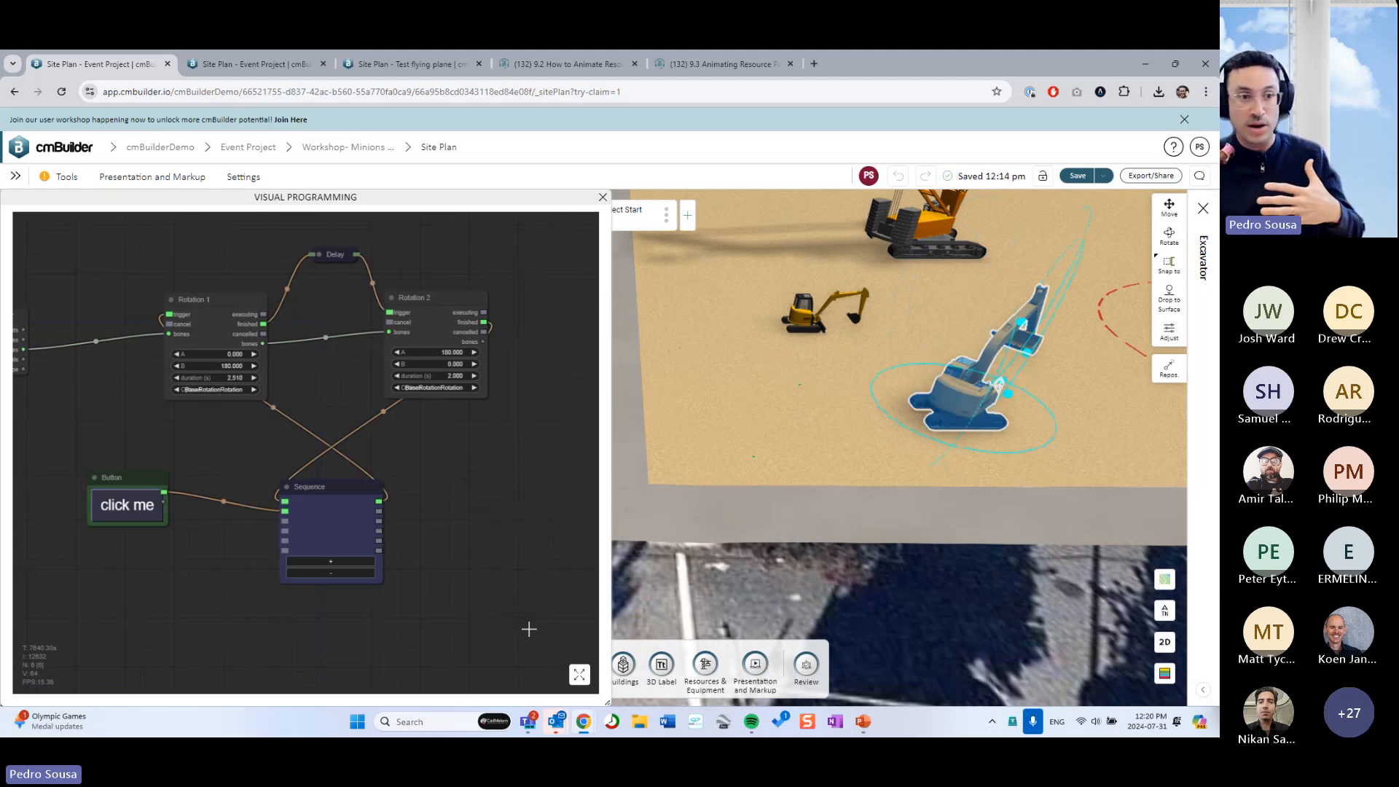
scroll(943, 413, "down", 5)
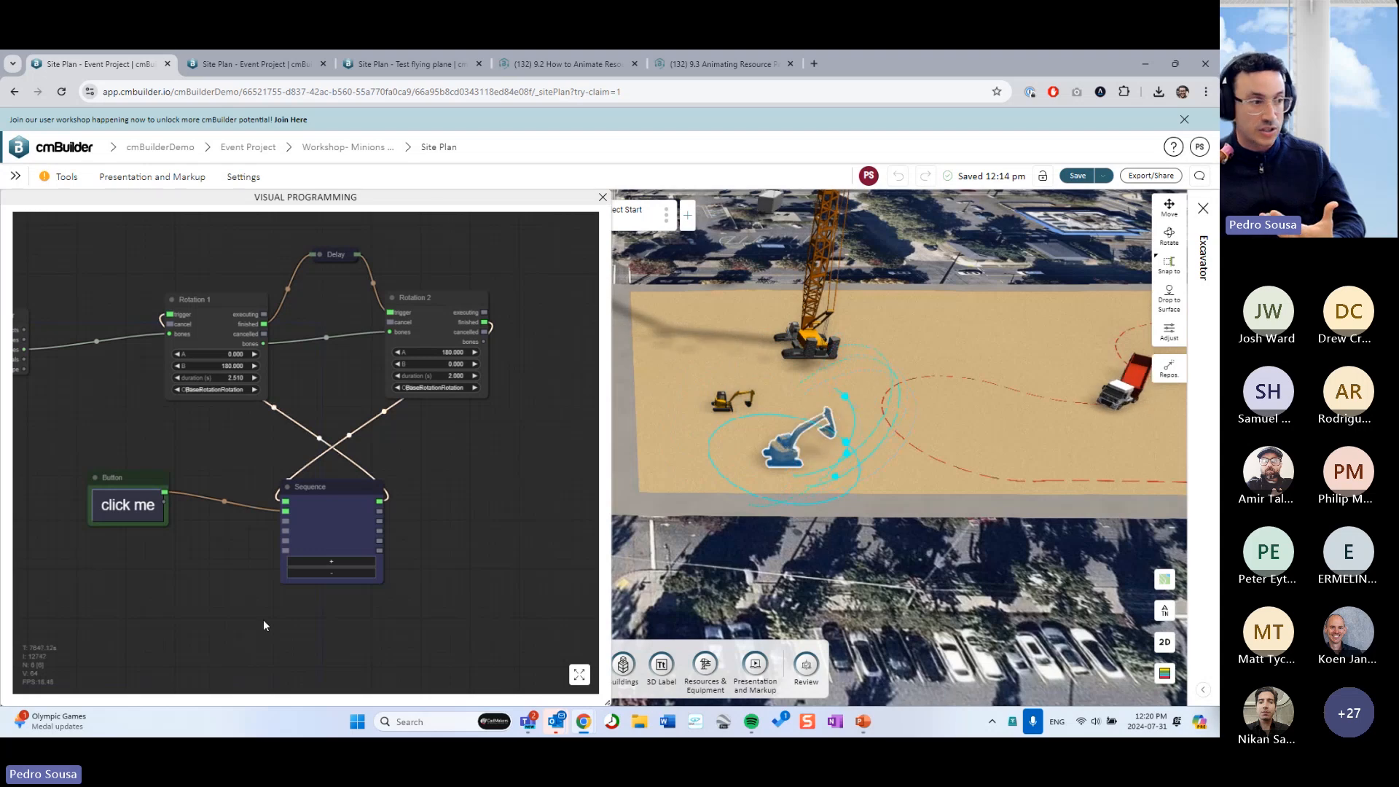
Add an events/scenarioStart node below the Button and connect its event output to the Sequence's third input
double_click(149, 550)
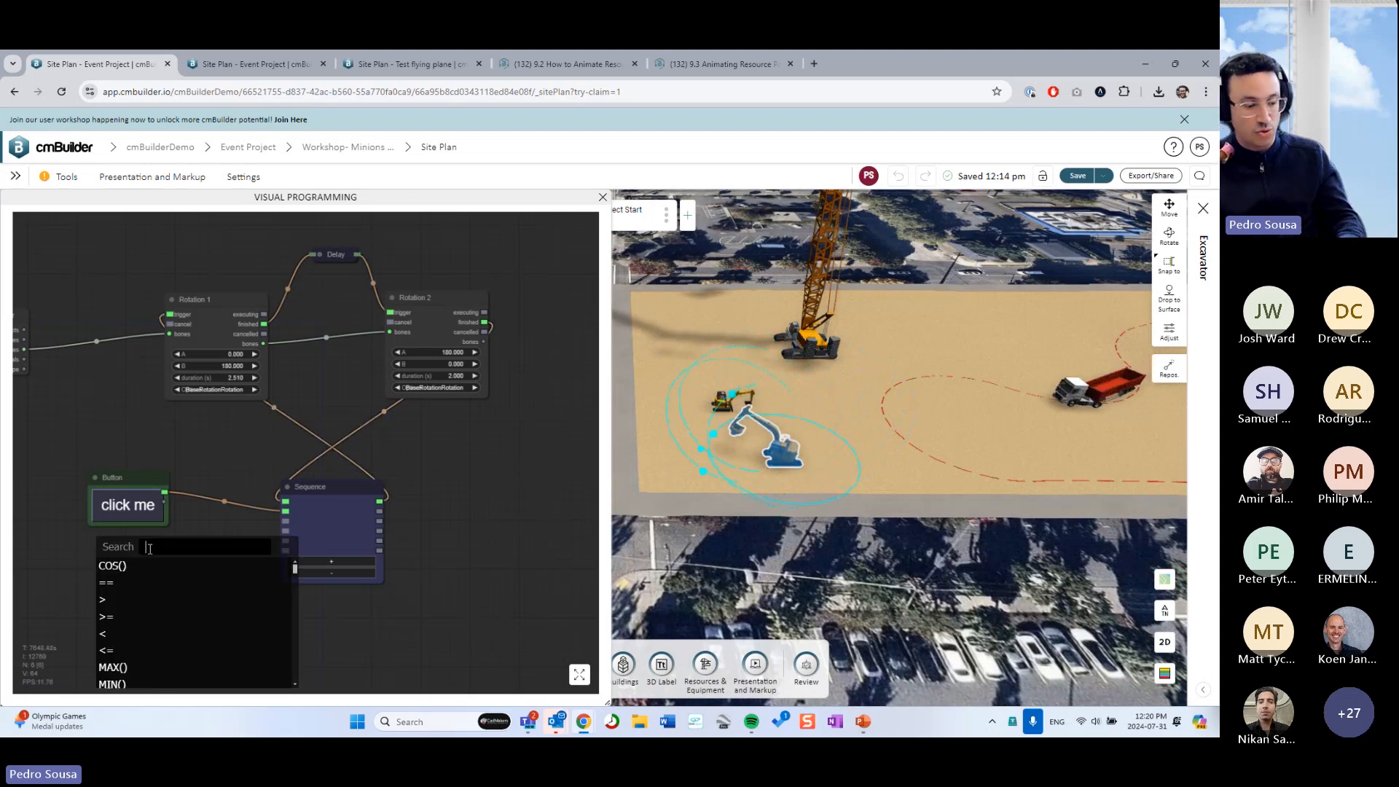
type("scen")
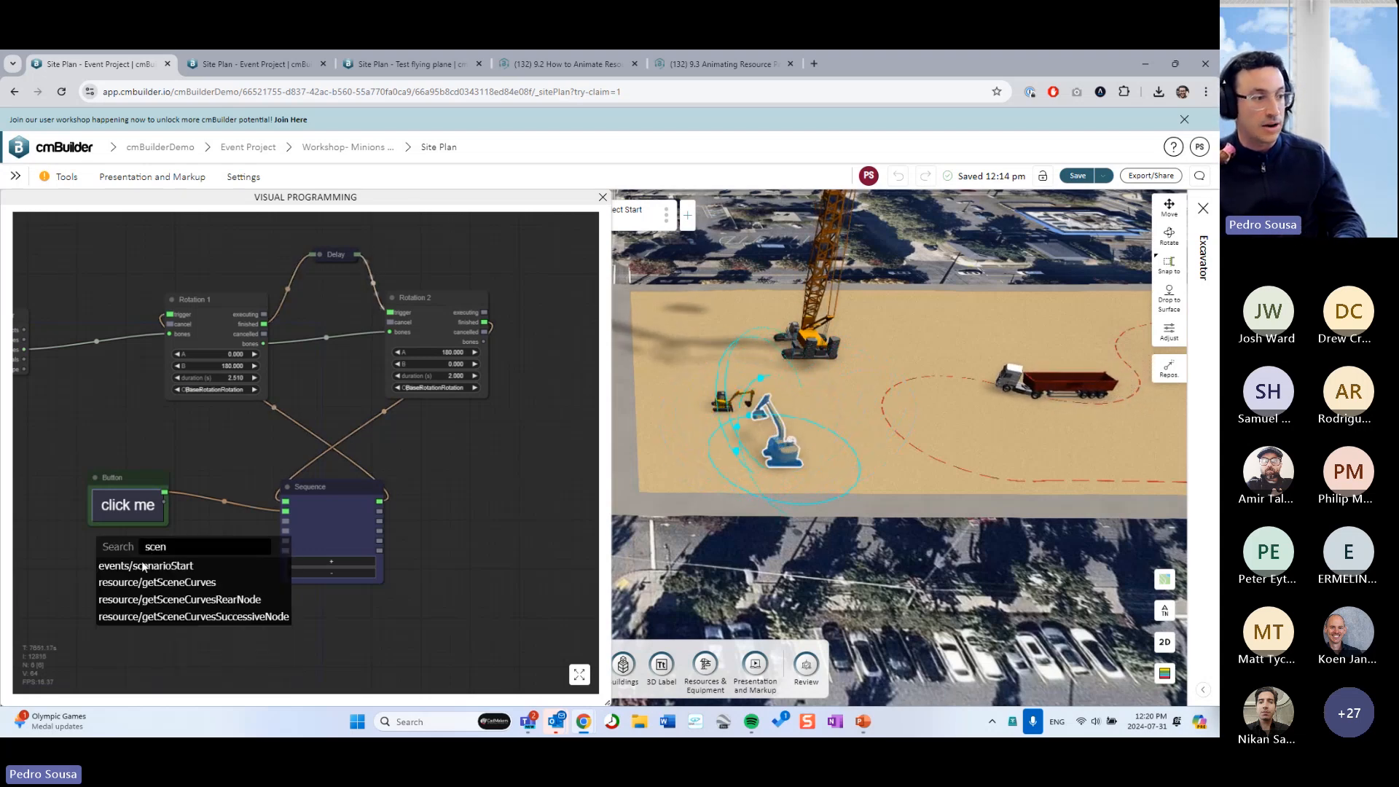
left_click(148, 568)
left_click_drag(189, 543, 143, 545)
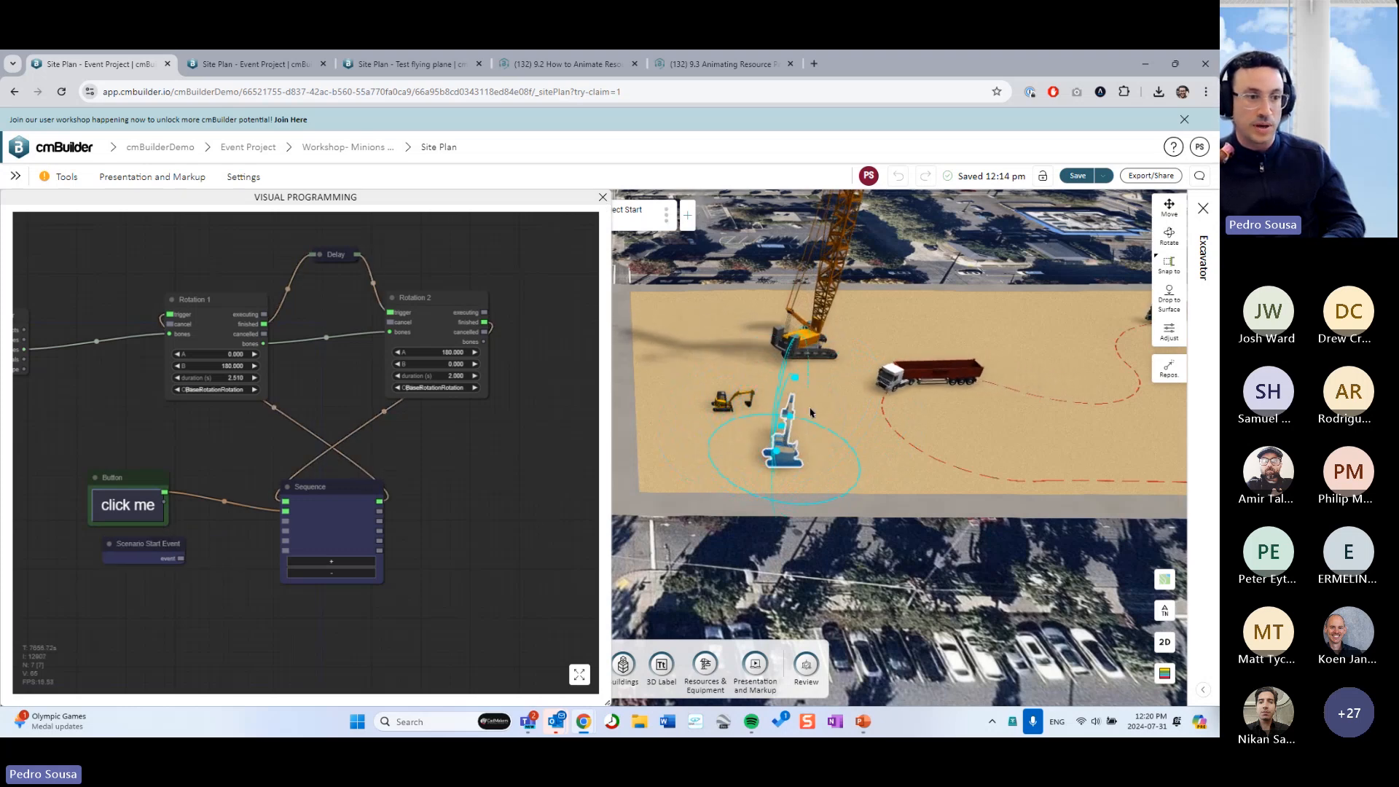
Close the visual programming editor, finish editing the excavator, and reload the site plan to inspect the excavator
left_click(602, 198)
left_click(1056, 688)
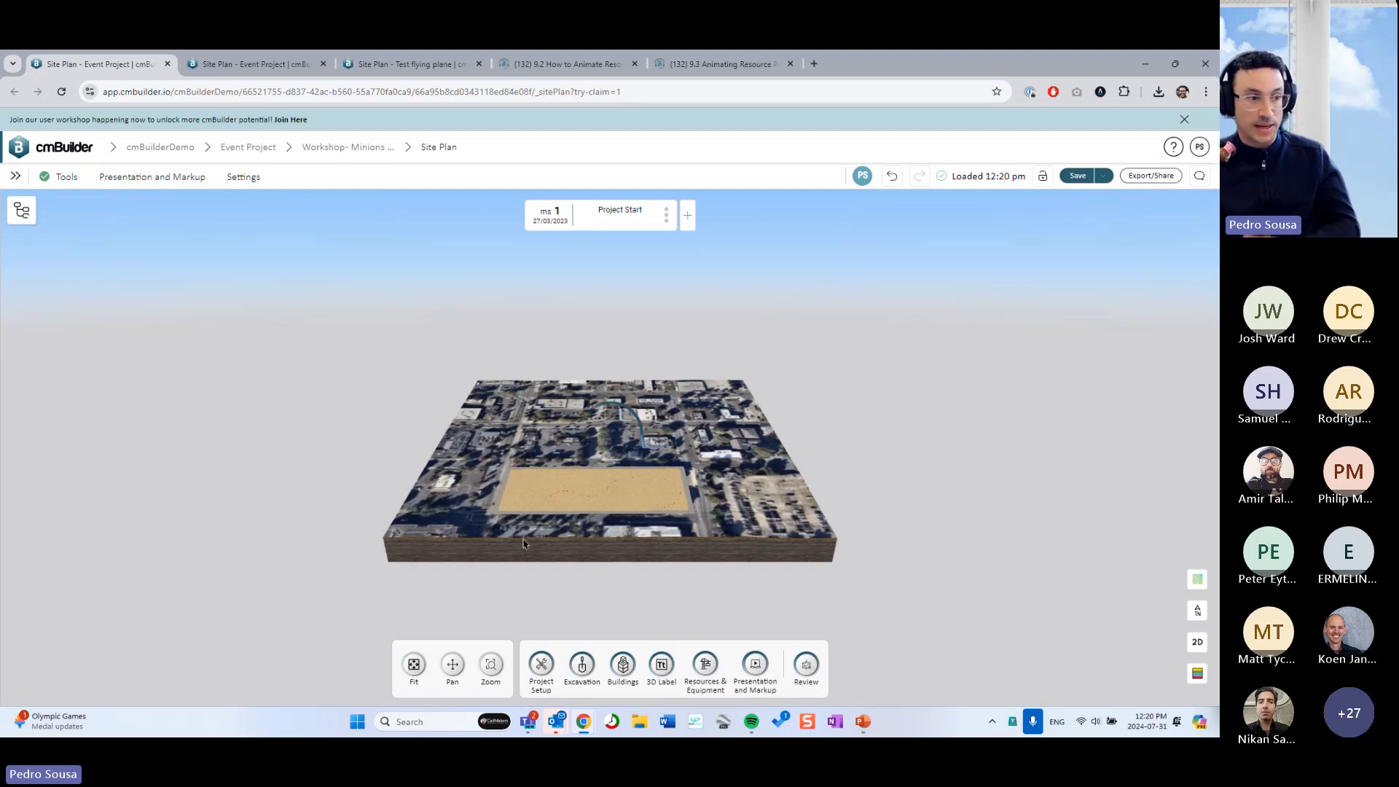
scroll(554, 503, "up", 3)
scroll(561, 503, "up", 3)
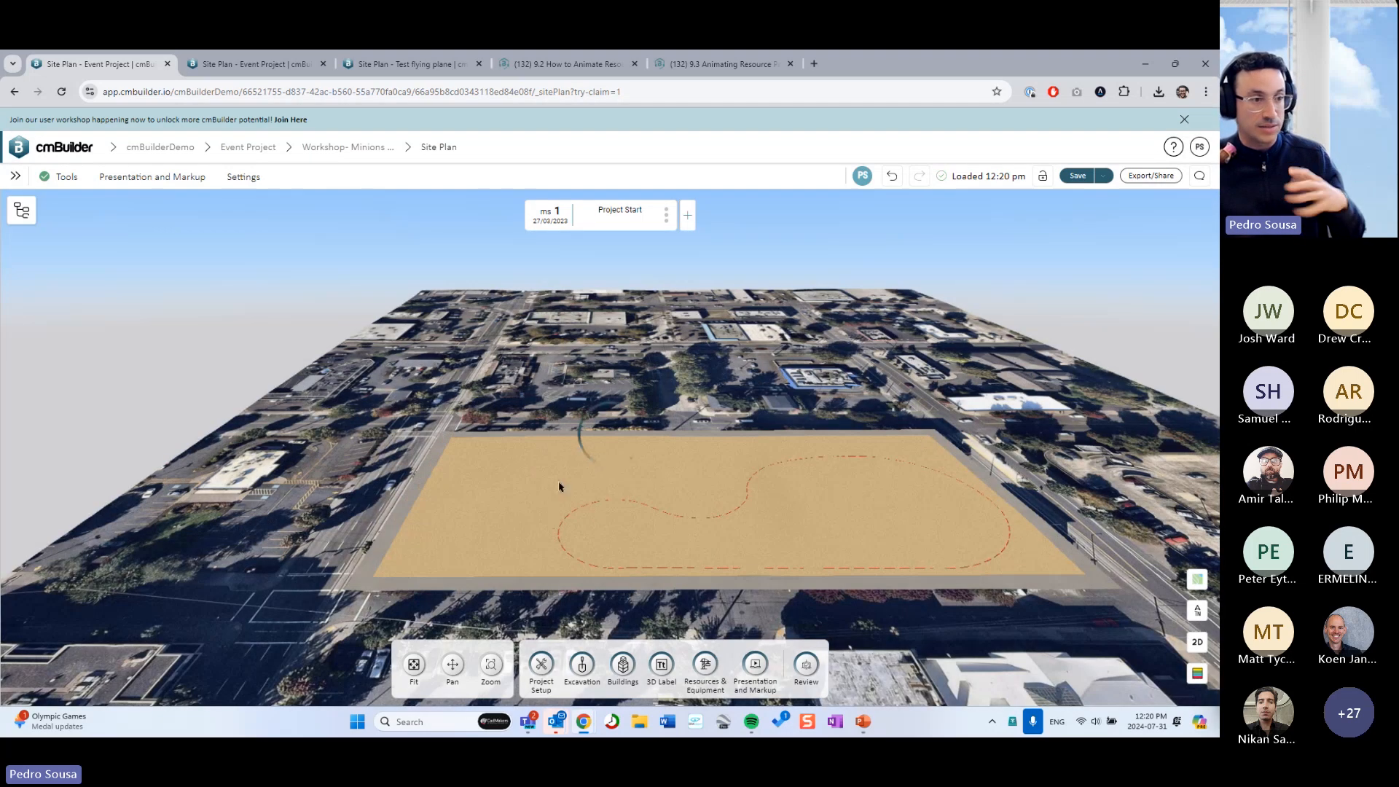
scroll(532, 495, "up", 5)
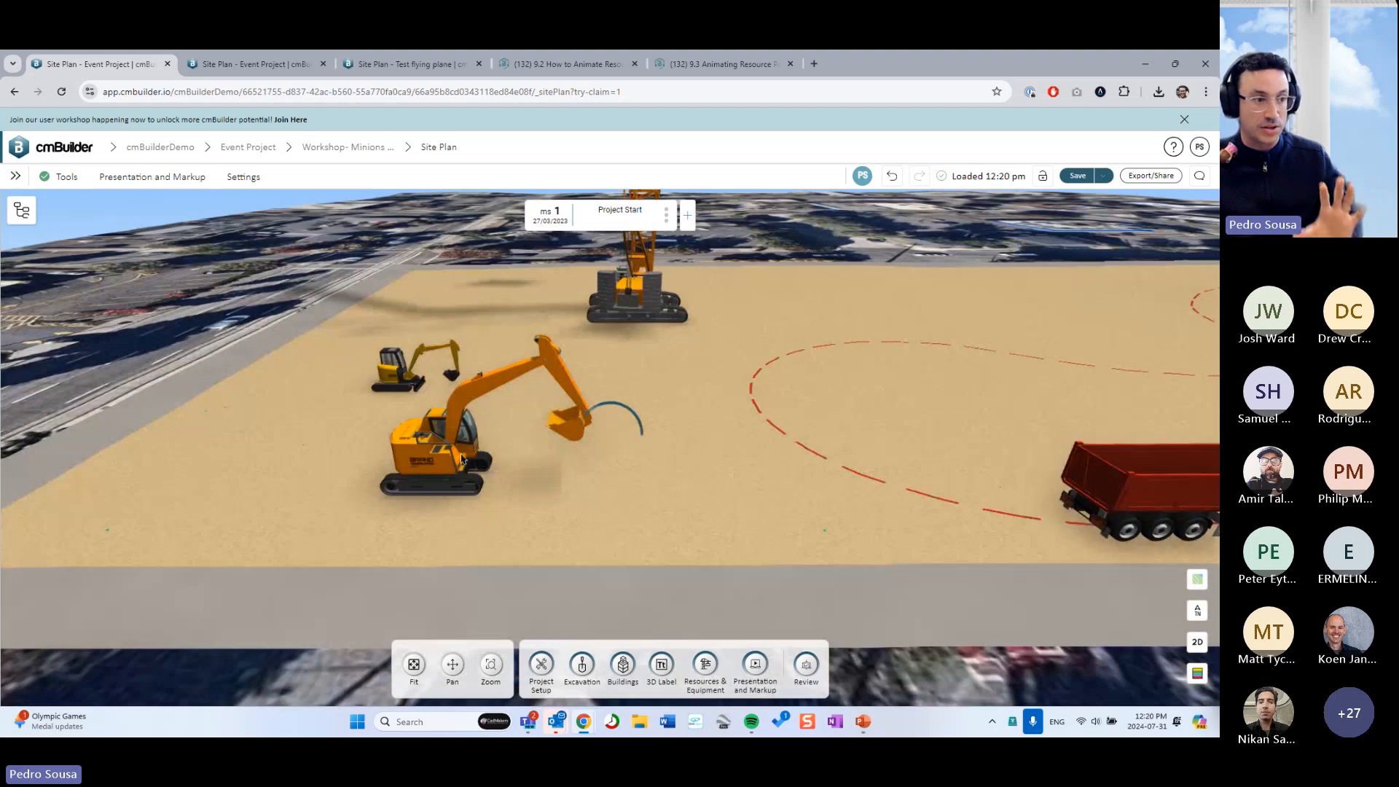
middle_click_drag(503, 458, 540, 463)
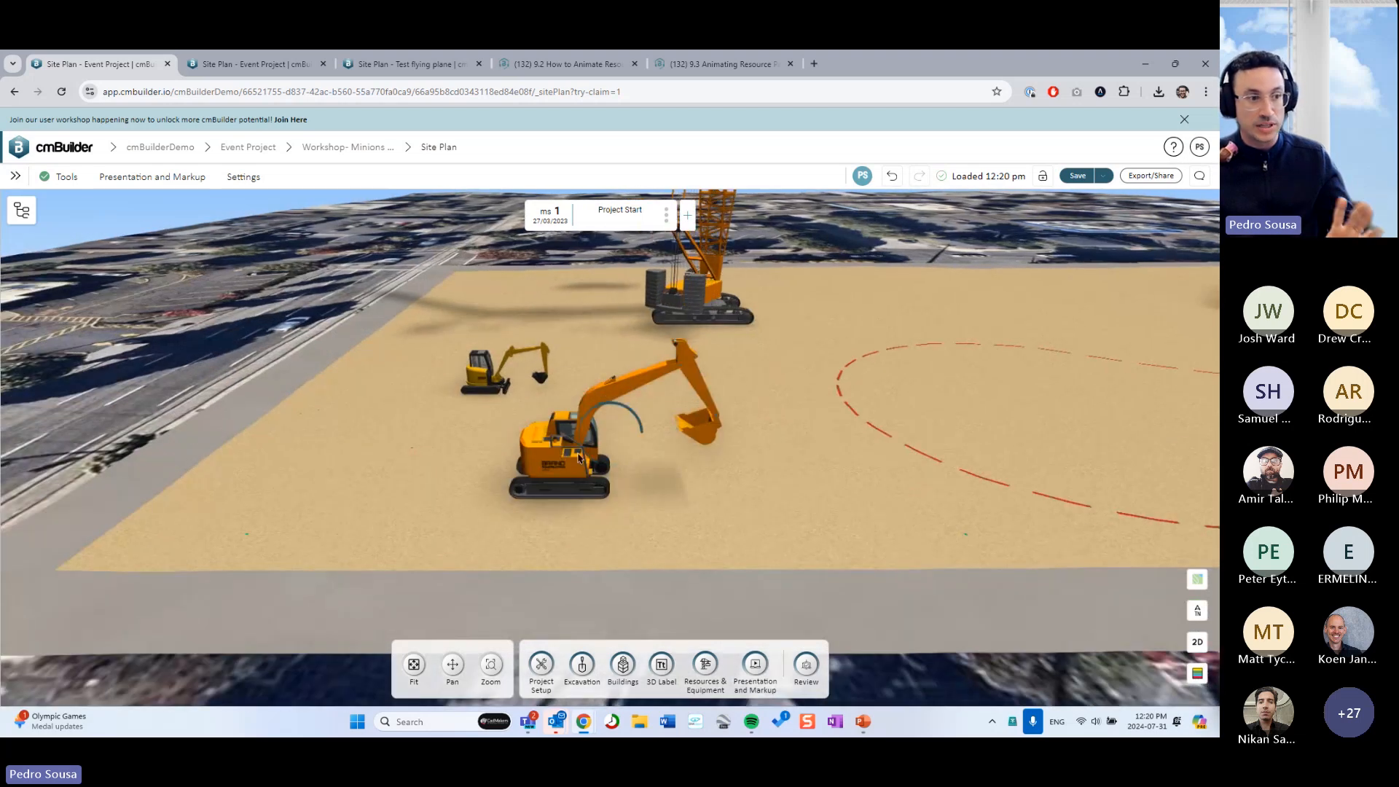
Reopen the excavator's custom graph to check its nodes and connections, and reduce the editor to show the 3D scene alongside
left_click(551, 450)
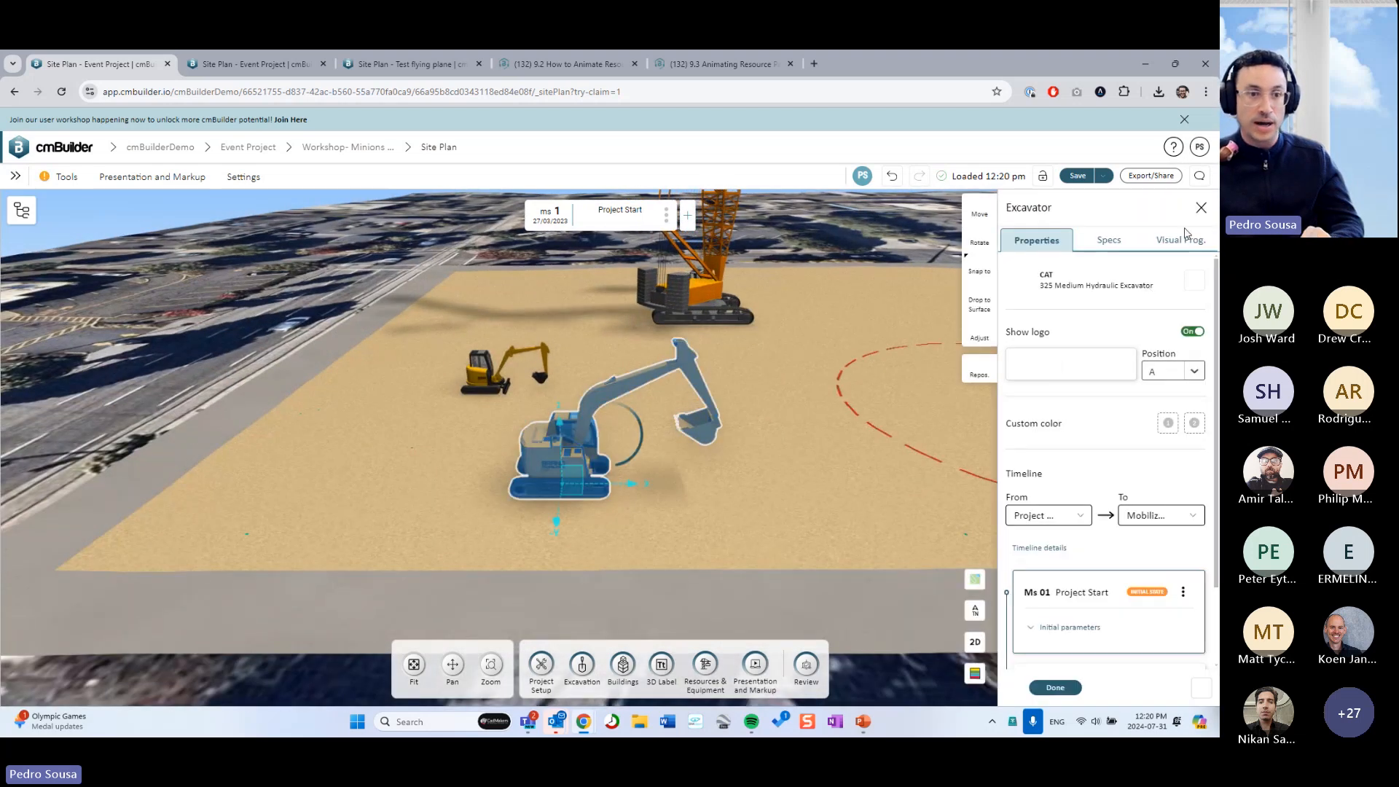
left_click(1182, 240)
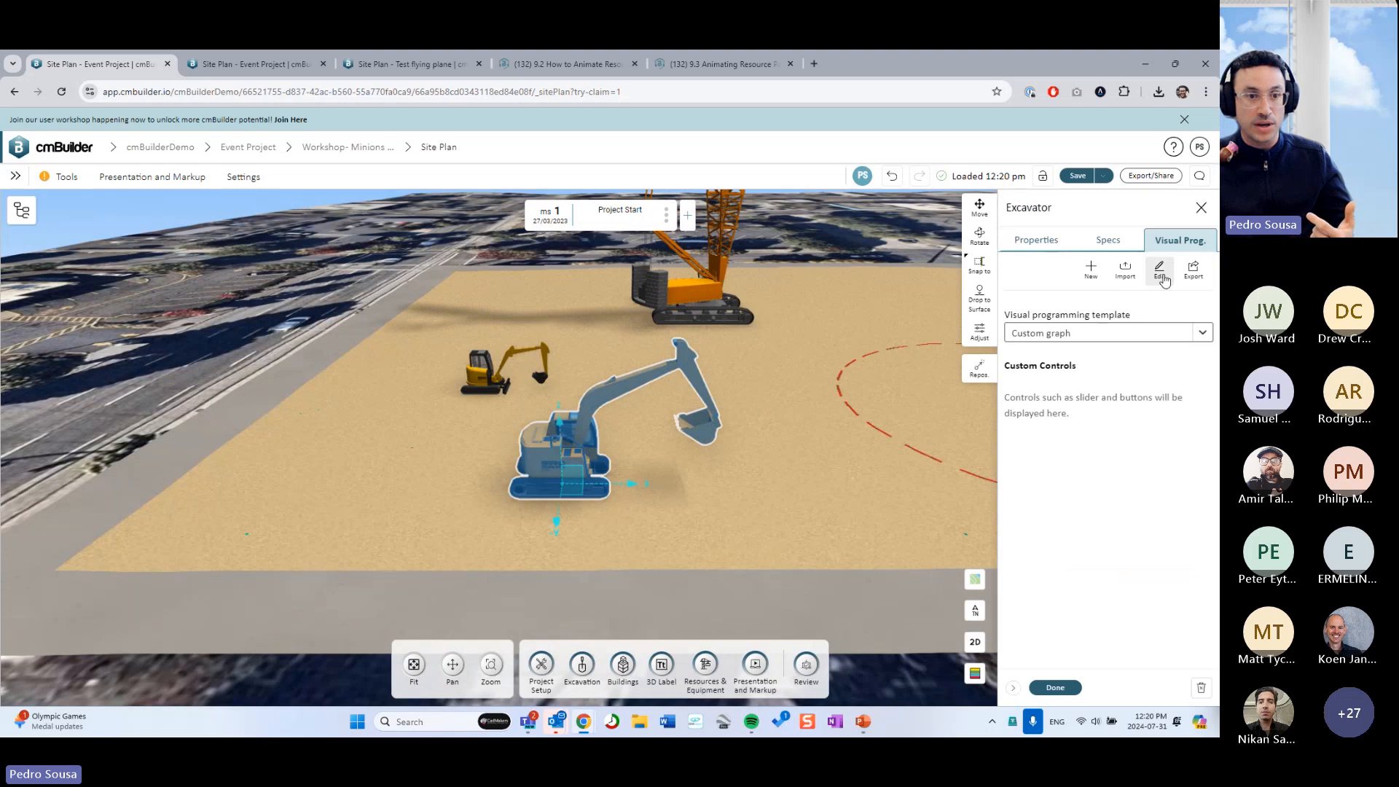
left_click(1158, 271)
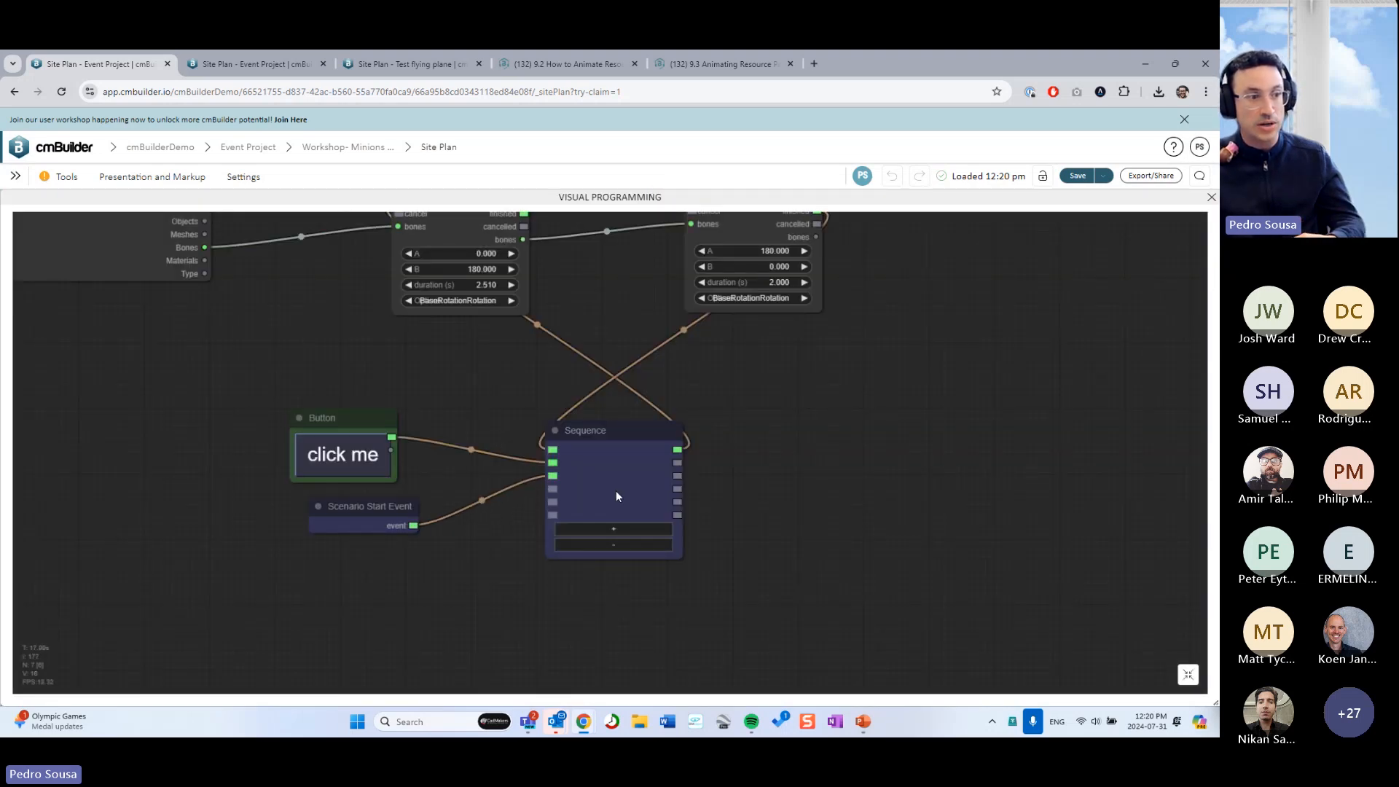
left_click_drag(807, 386, 794, 428)
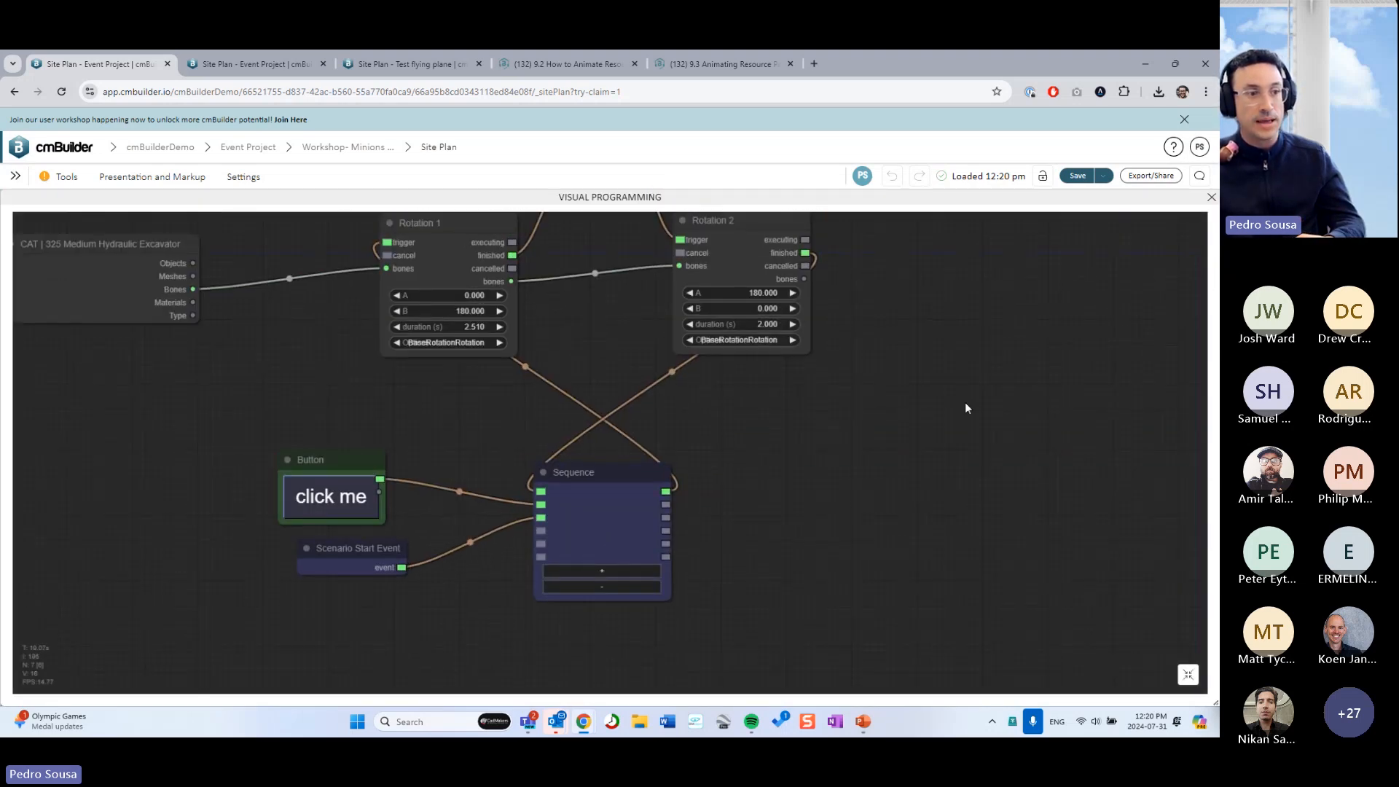
left_click(1189, 676)
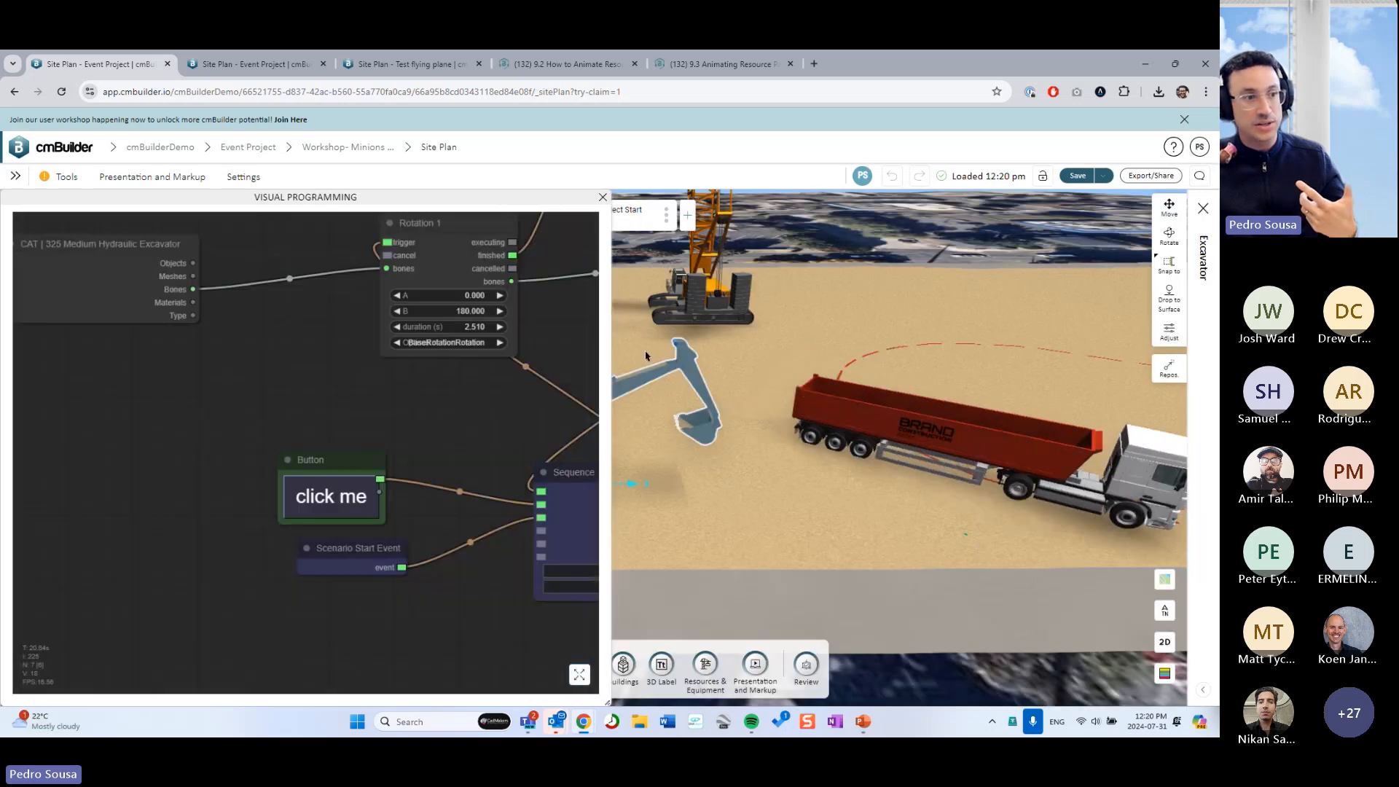
Close the graph editor, reload the site plan, and watch whether the excavator's rotation starts automatically
left_click(603, 198)
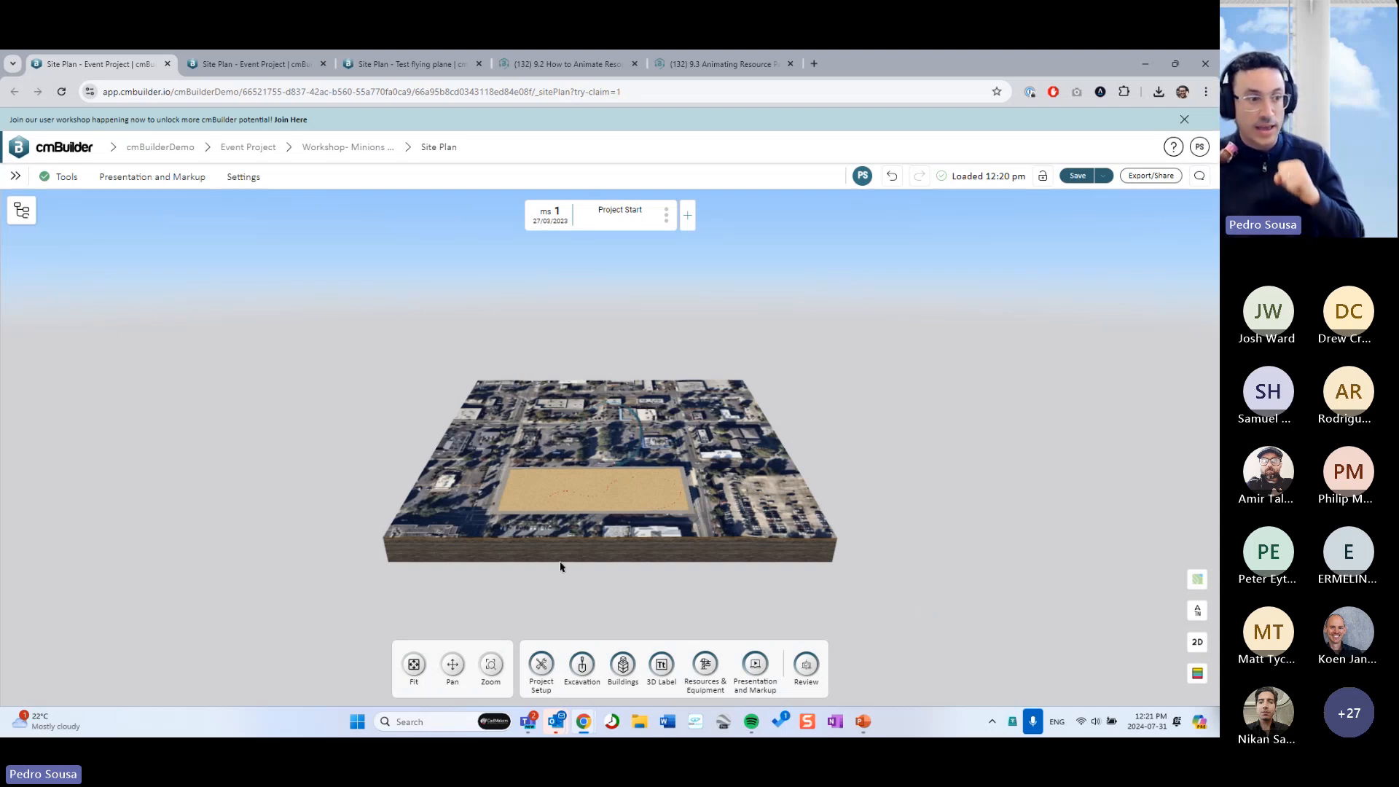
scroll(493, 569, "up", 6)
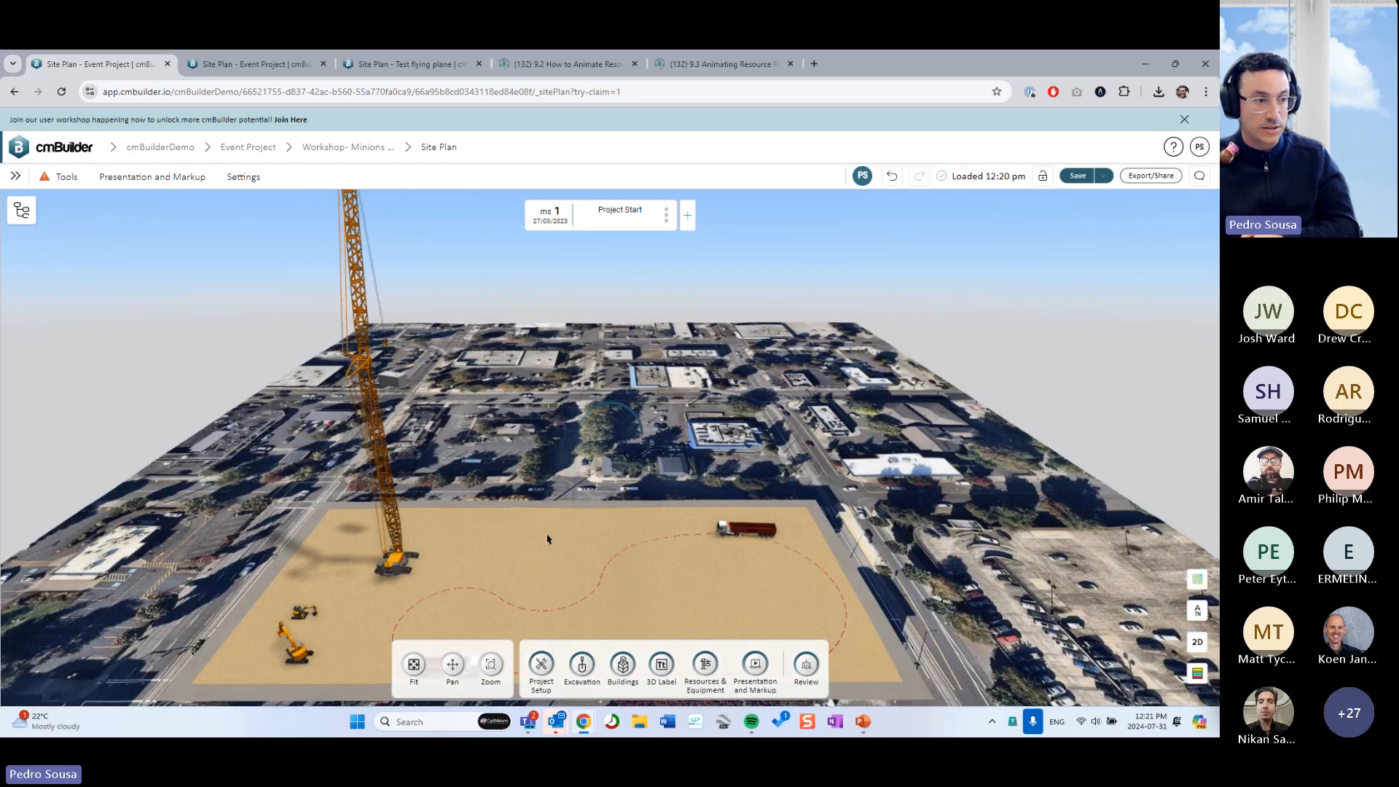
scroll(306, 612, "up", 5)
left_click_drag(306, 598, 480, 454)
scroll(524, 466, "down", 8)
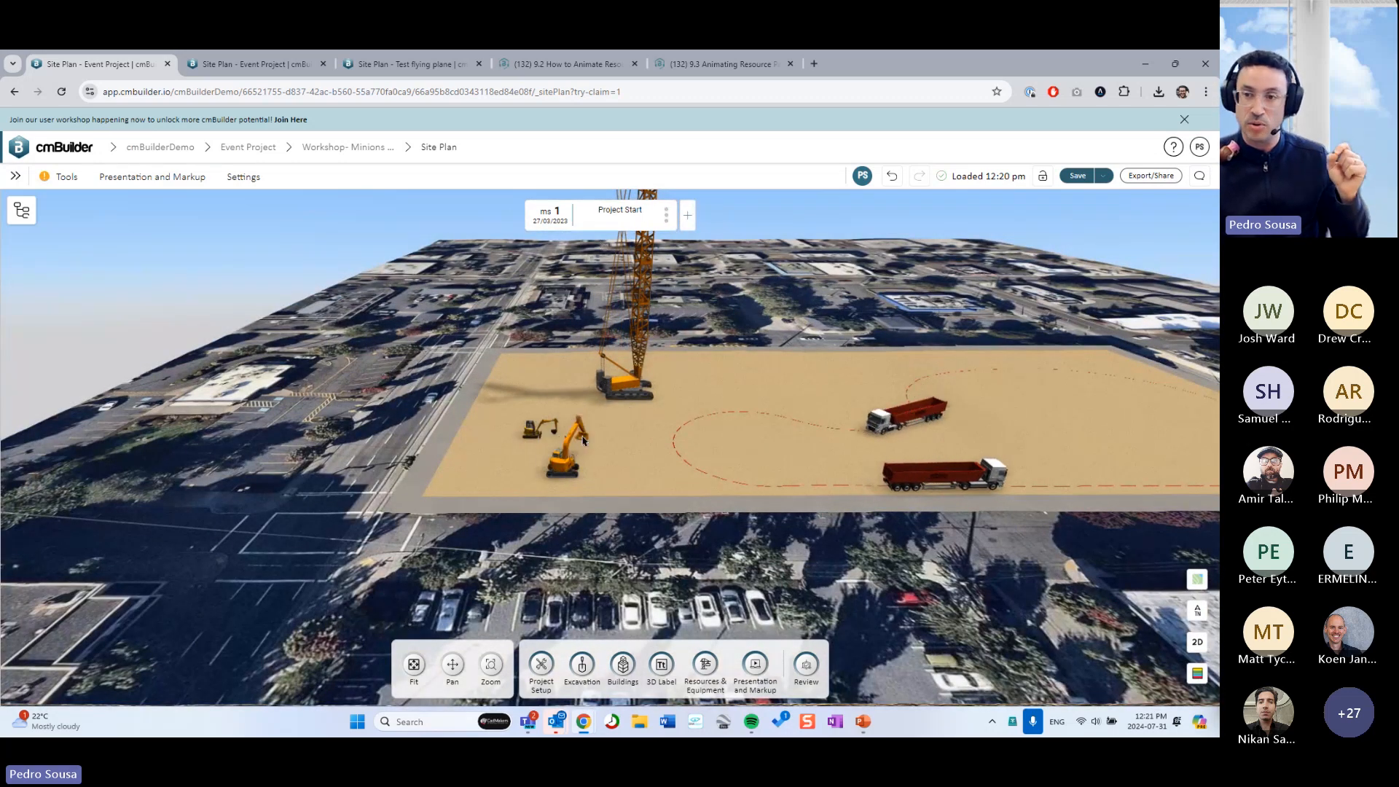
Set the excavator to begin from milestone 2, Mobilize - Finish, and return to milestone 1, Project Start
mouse_move(625, 217)
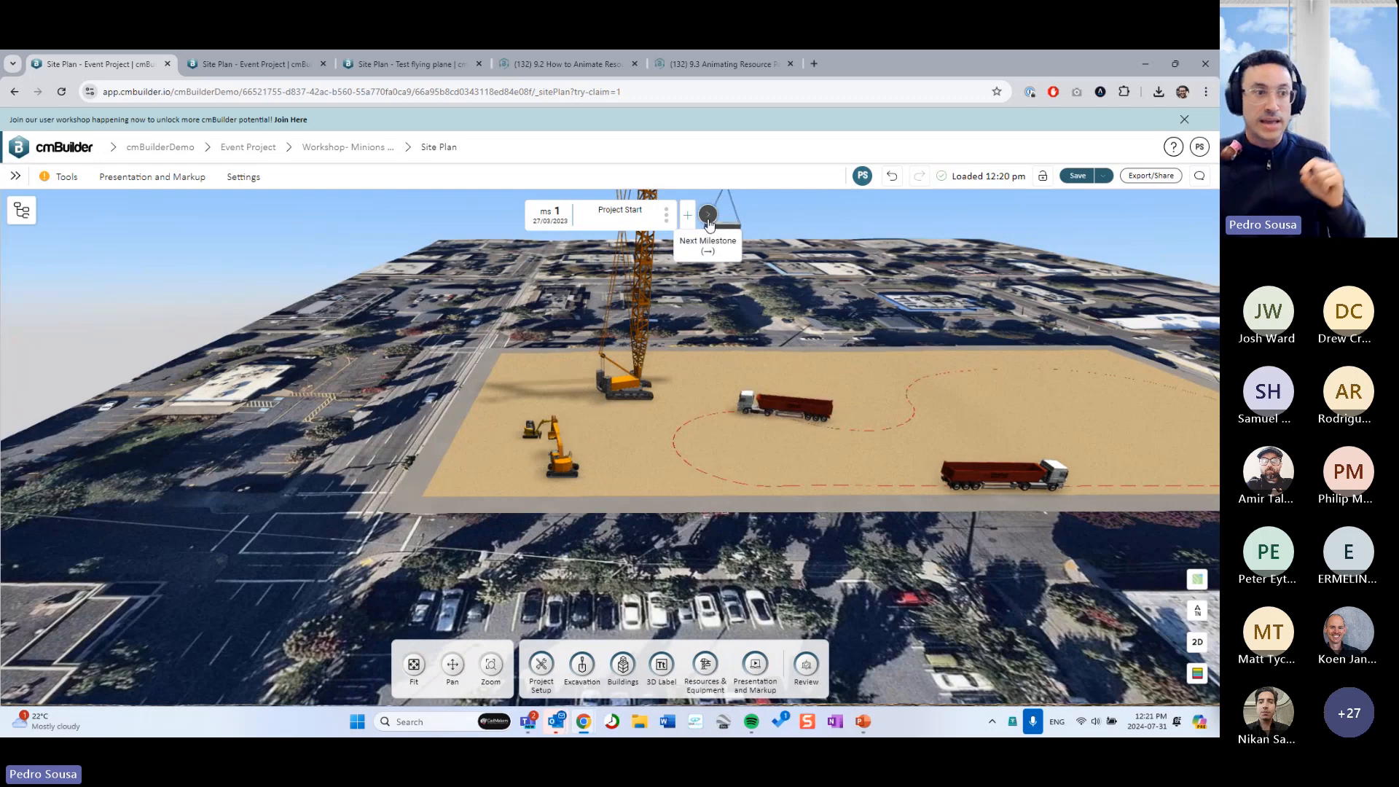
key("Right")
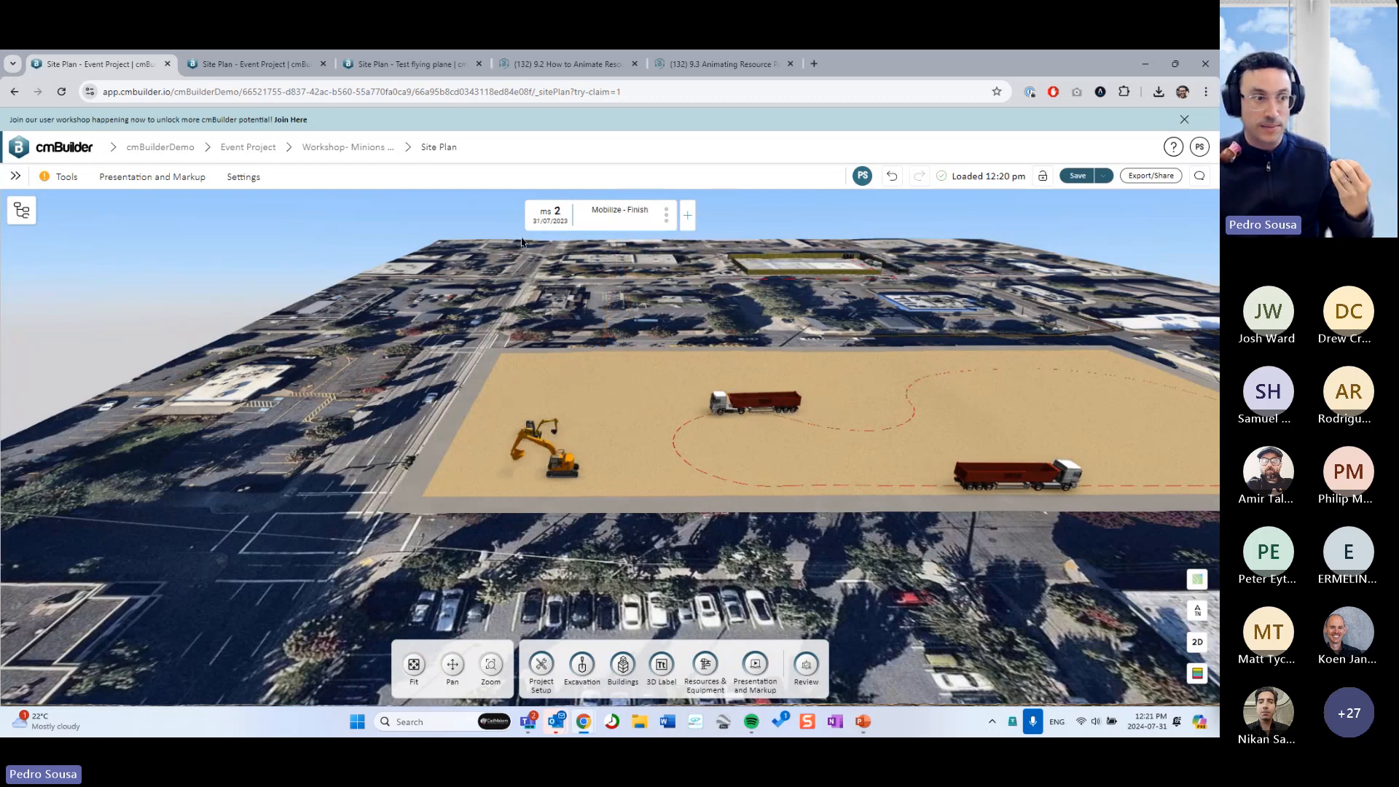
right_click(572, 473)
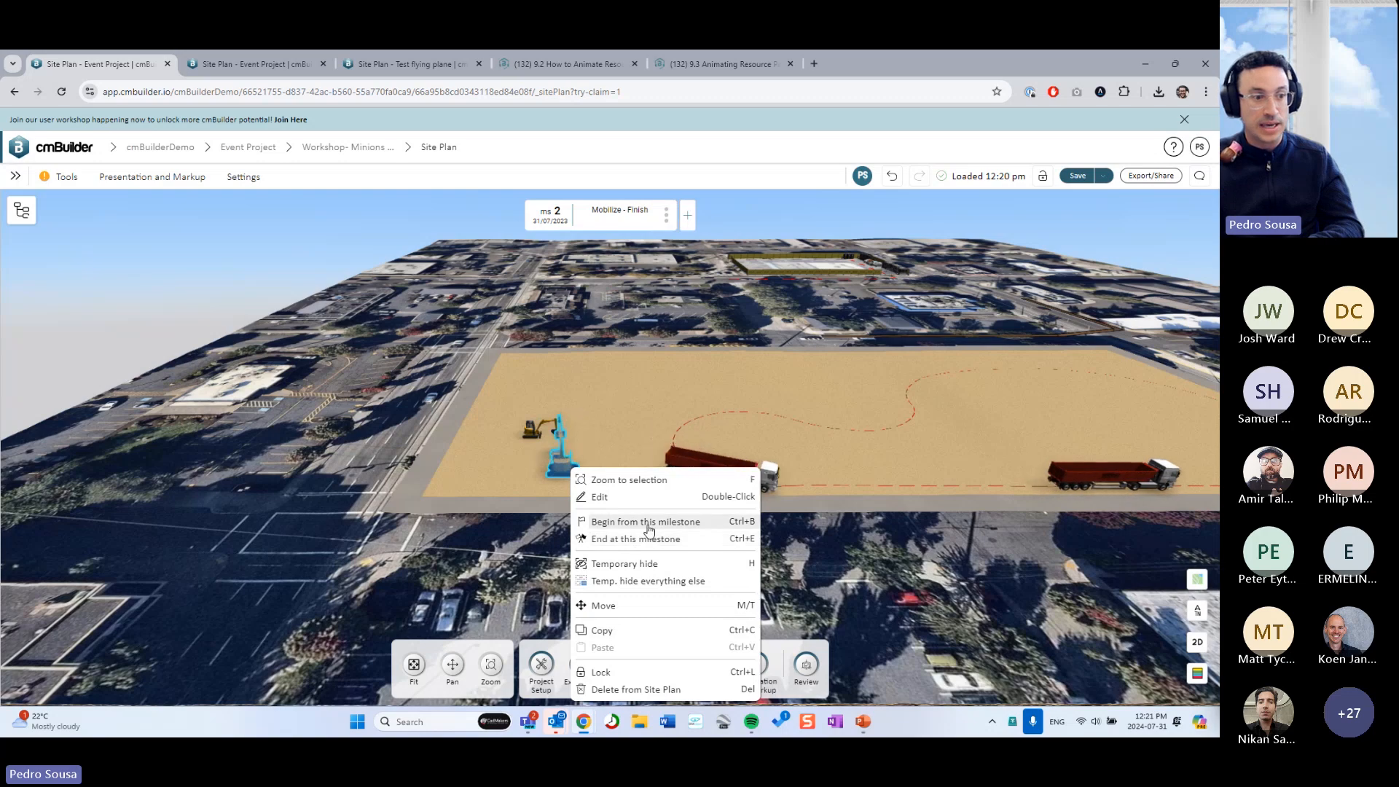
left_click(648, 523)
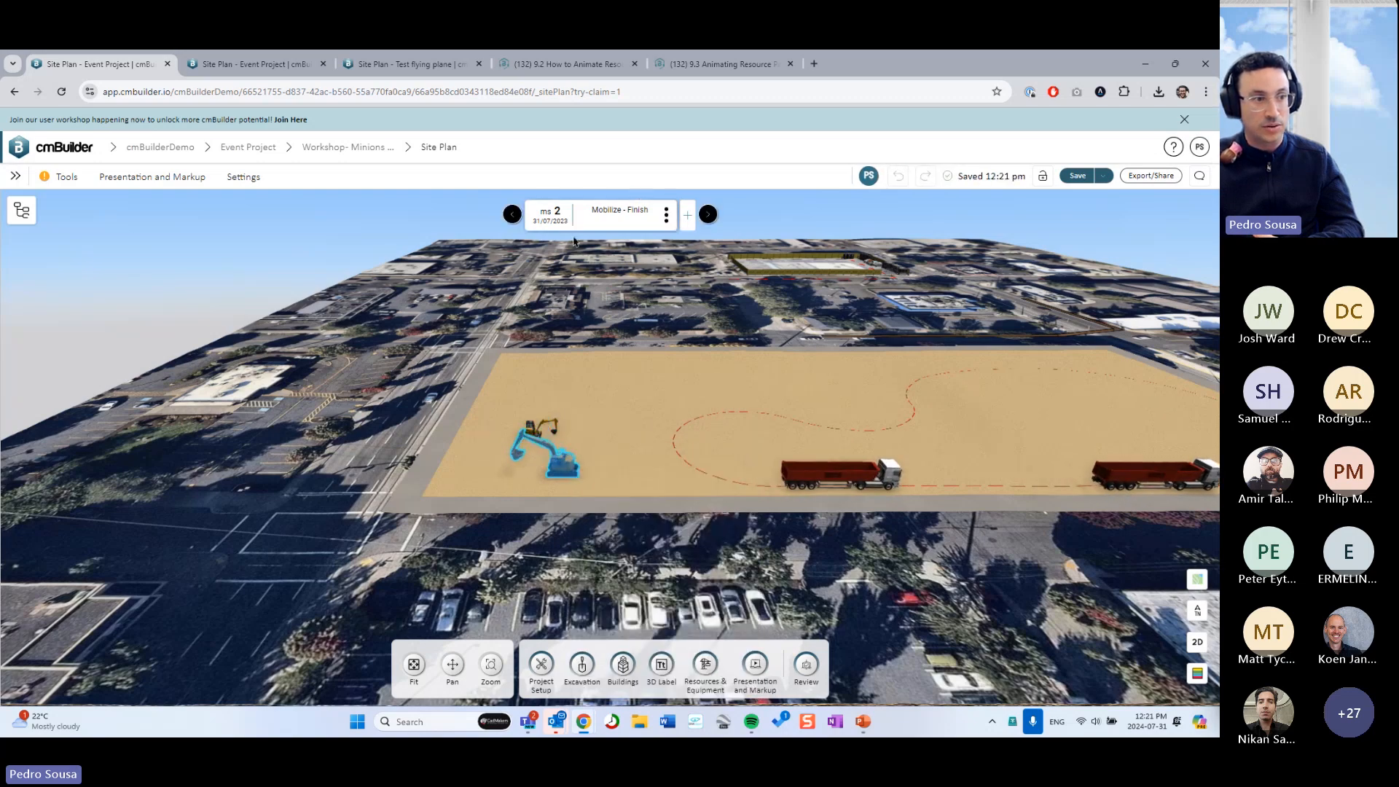
left_click(513, 213)
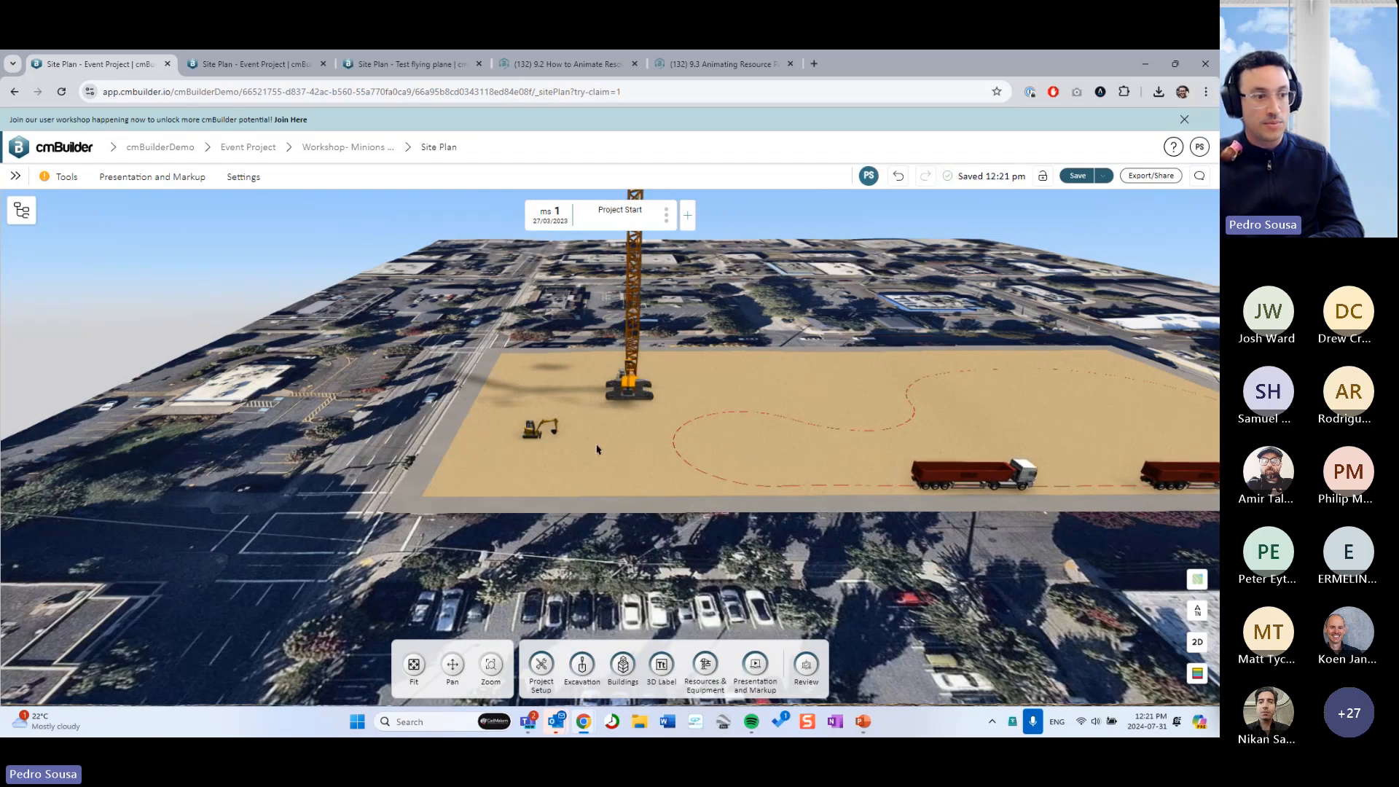
Expand Resources and Heavy Machinery in the project's object tree, and highlight all heavy machinery to examine it in the scene
left_click(21, 211)
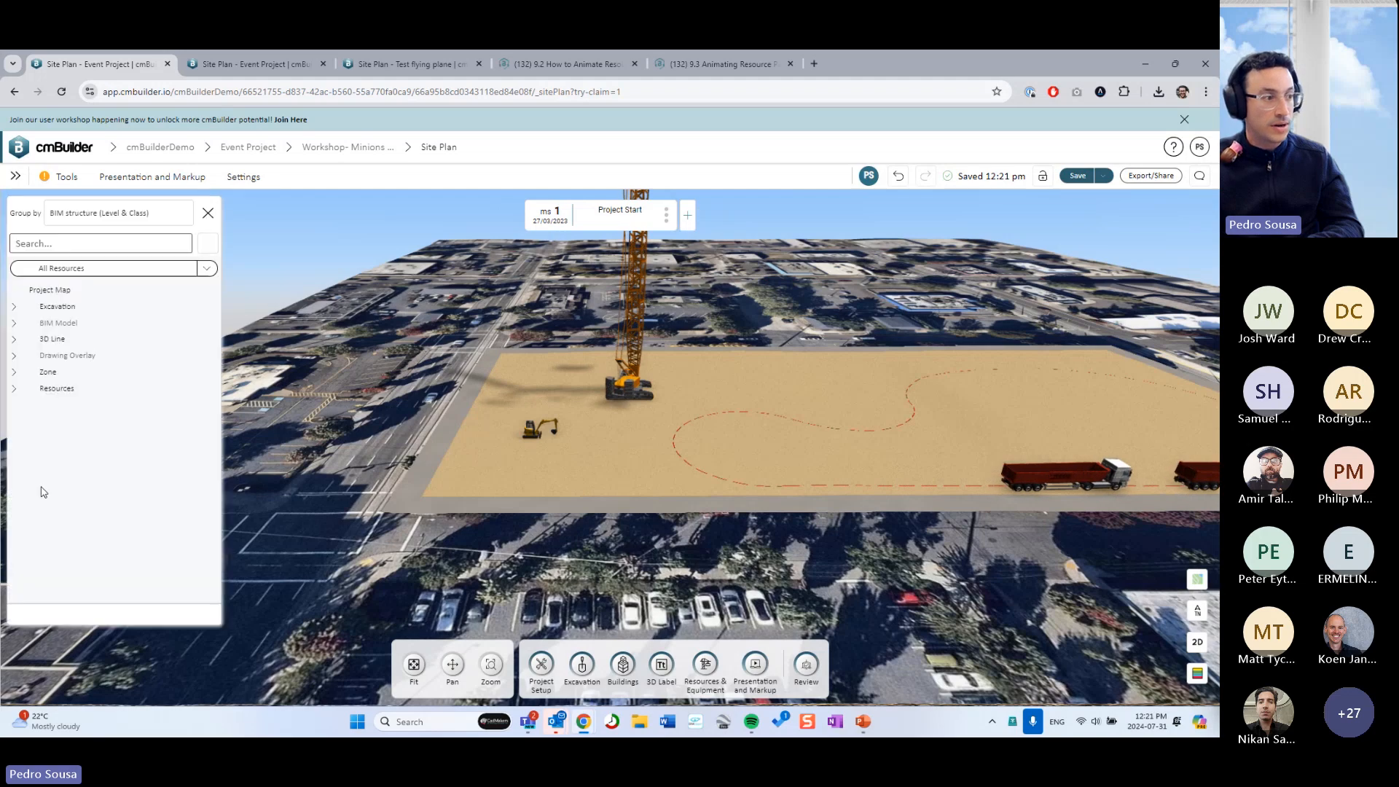
left_click(14, 389)
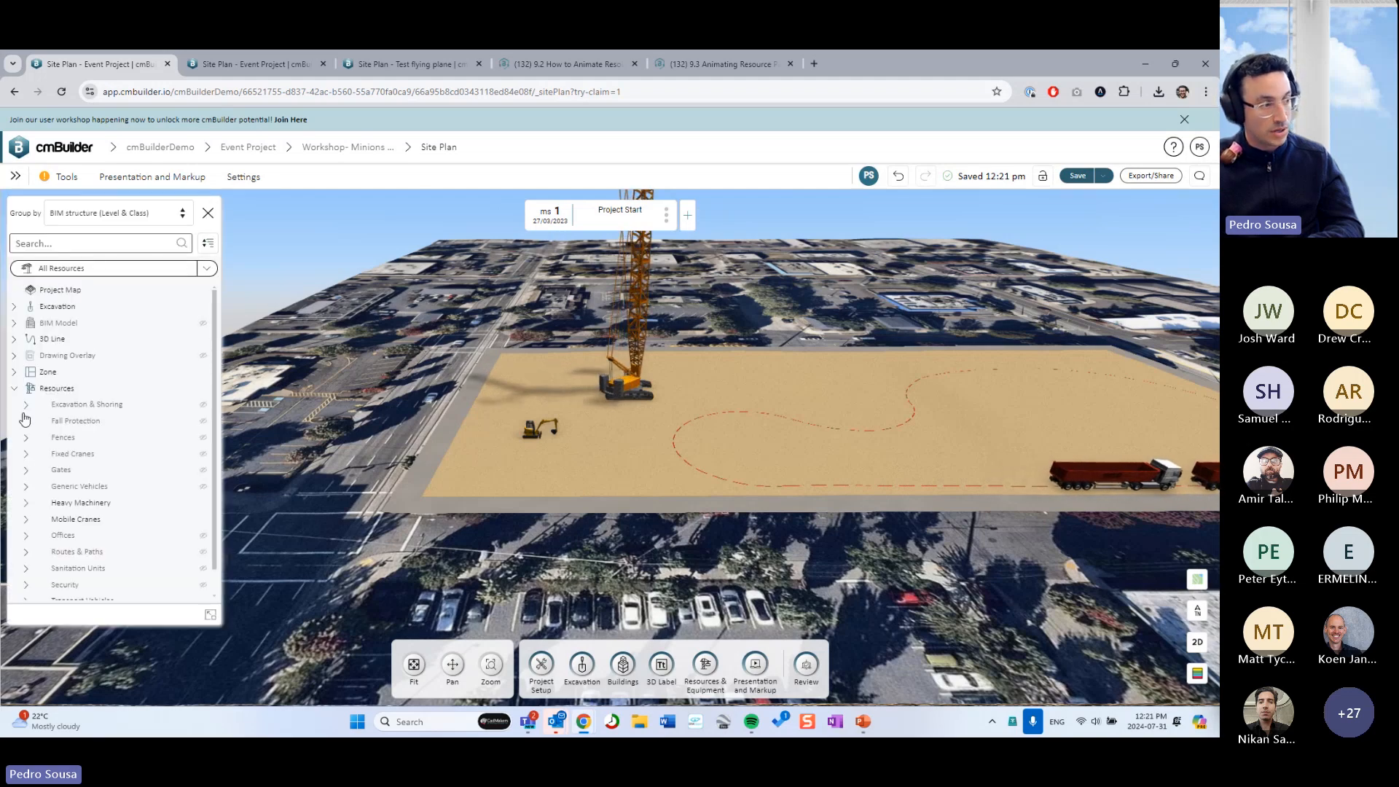
scroll(37, 494, "down", 1)
left_click(27, 477)
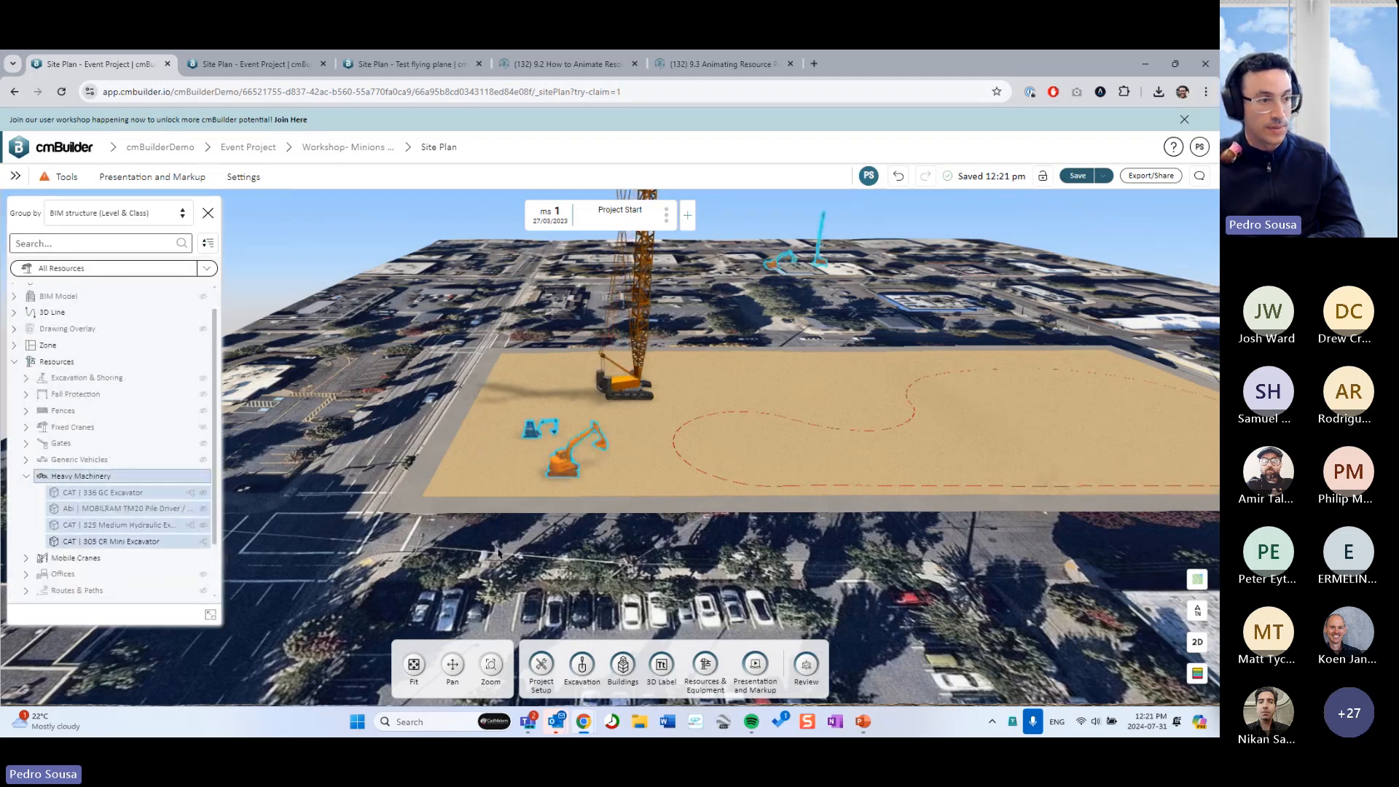
scroll(493, 456, "up", 5)
scroll(510, 465, "down", 2)
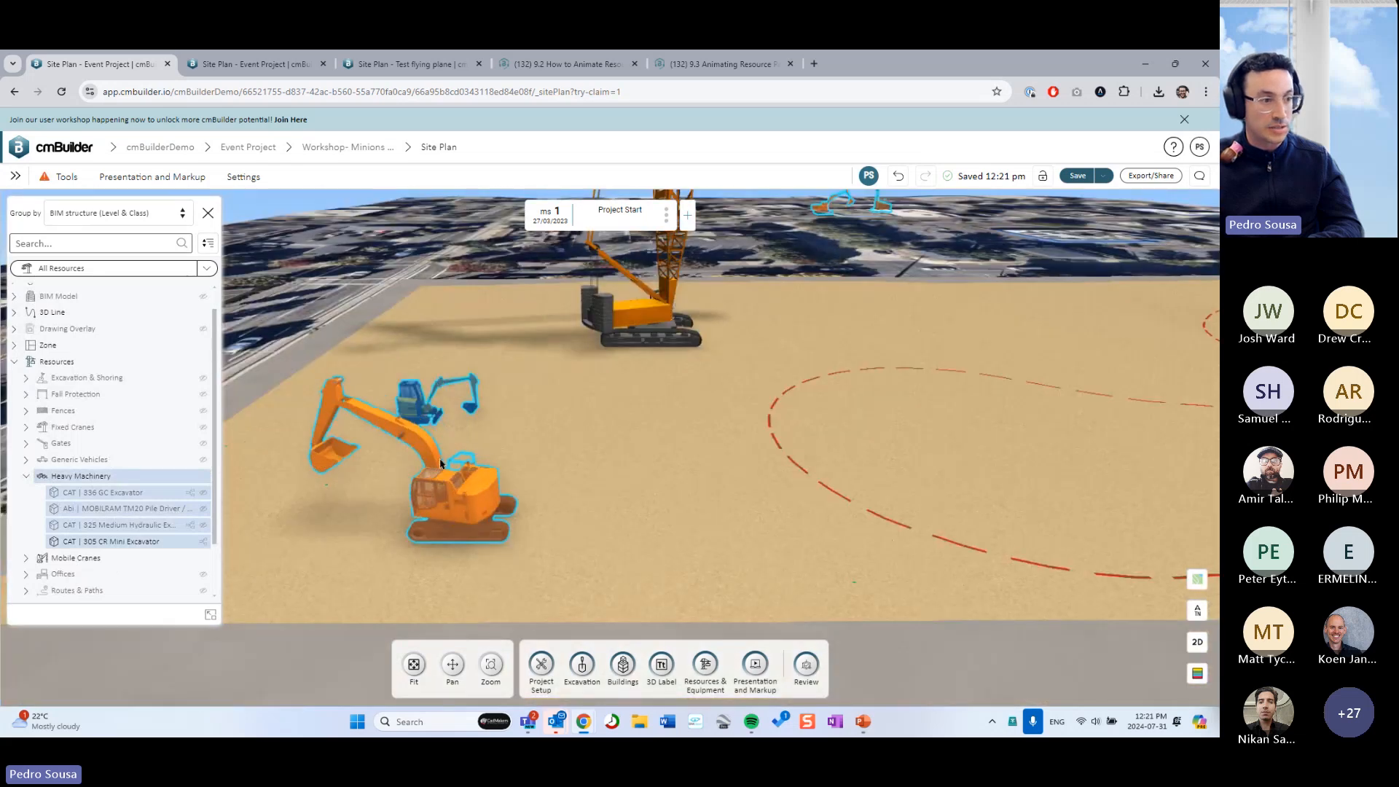
left_click_drag(510, 466, 580, 492)
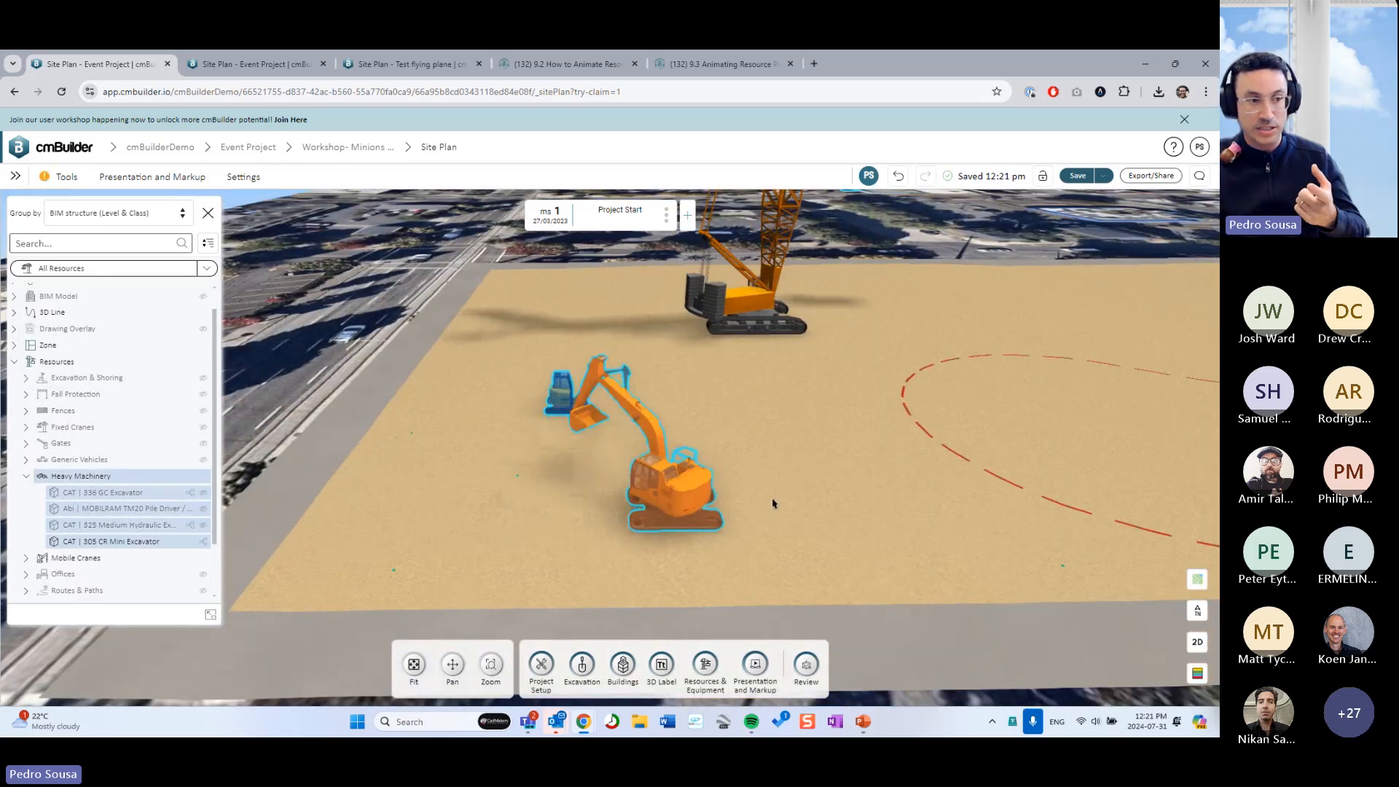
right_click_drag(775, 503, 733, 495)
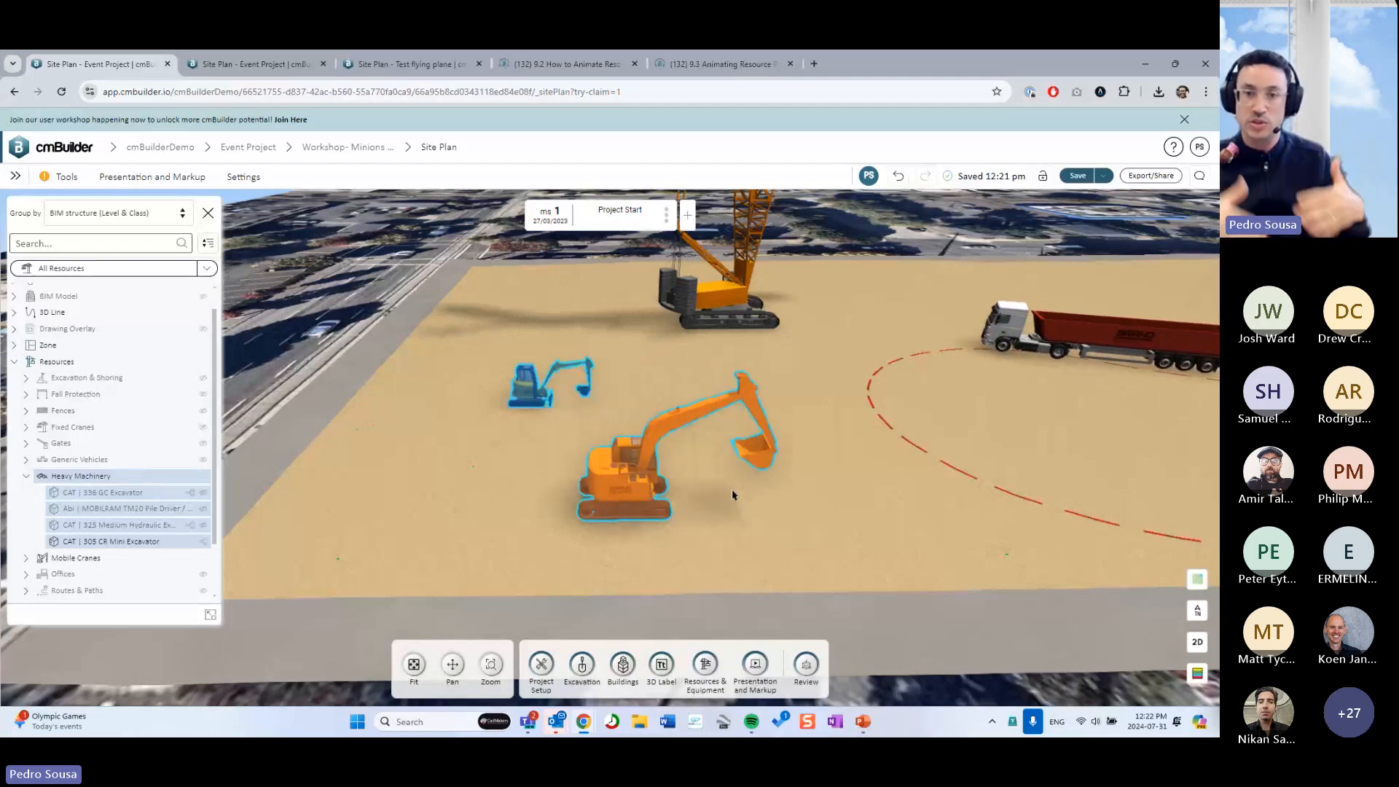
scroll(693, 461, "down", 2)
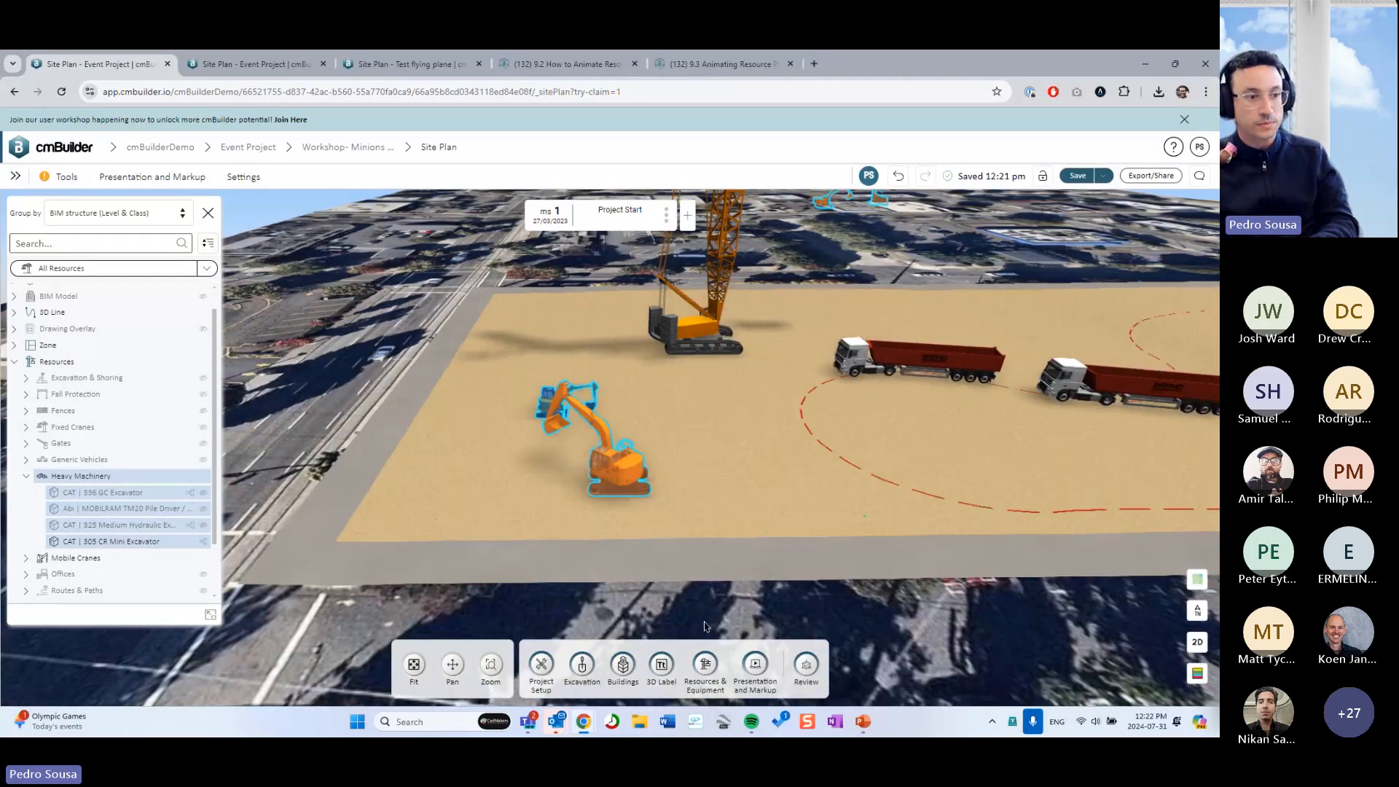
Clear the selection, examine the truck path from above, and select the CAT 305 CR Mini Excavator
left_click(703, 581)
right_click_drag(703, 580, 703, 483)
mouse_move(703, 483)
left_mouse_down()
mouse_move(609, 512)
mouse_move(701, 483)
left_mouse_up()
scroll(702, 483, "down", 2)
scroll(702, 483, "up", 3)
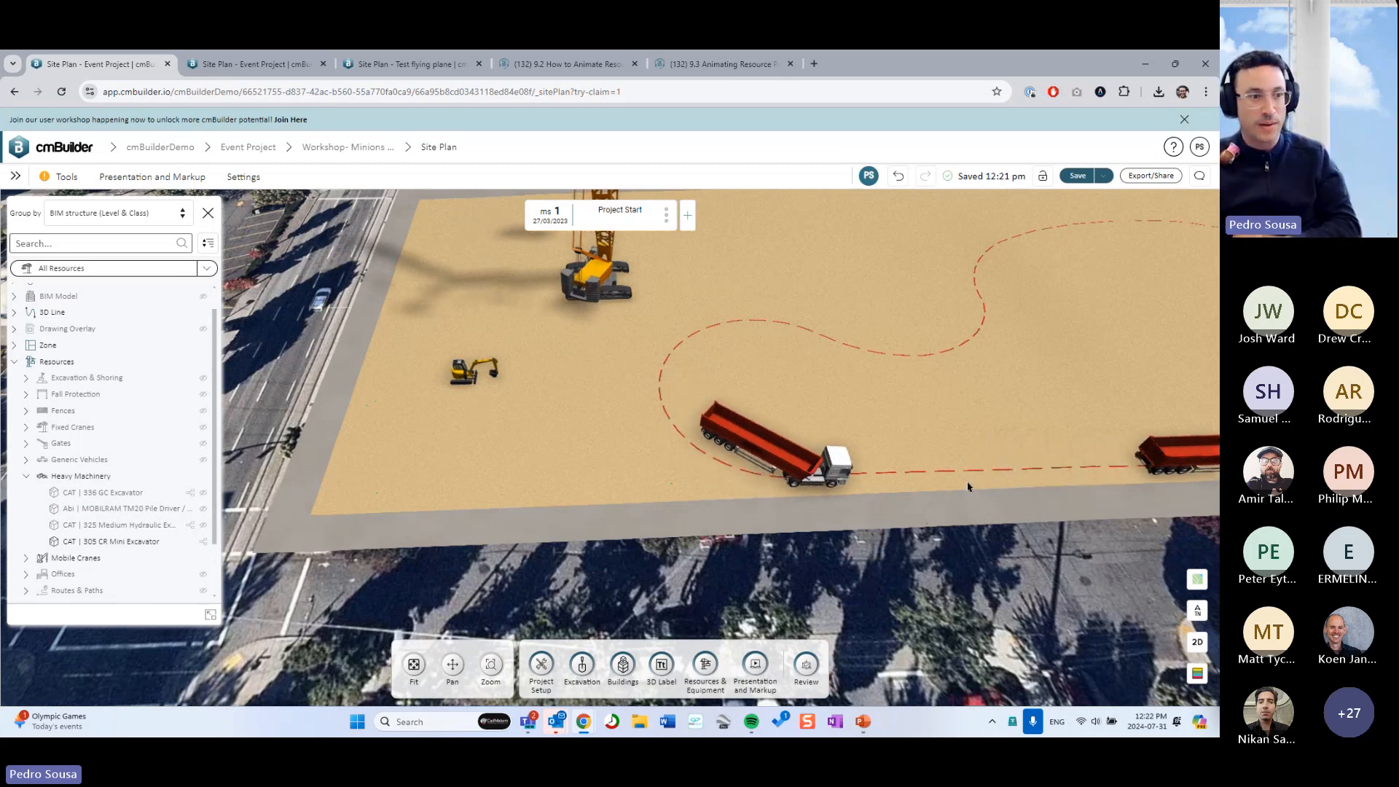
middle_click_drag(859, 479, 789, 488)
middle_click_drag(449, 481, 478, 490)
middle_click_drag(312, 395, 353, 406)
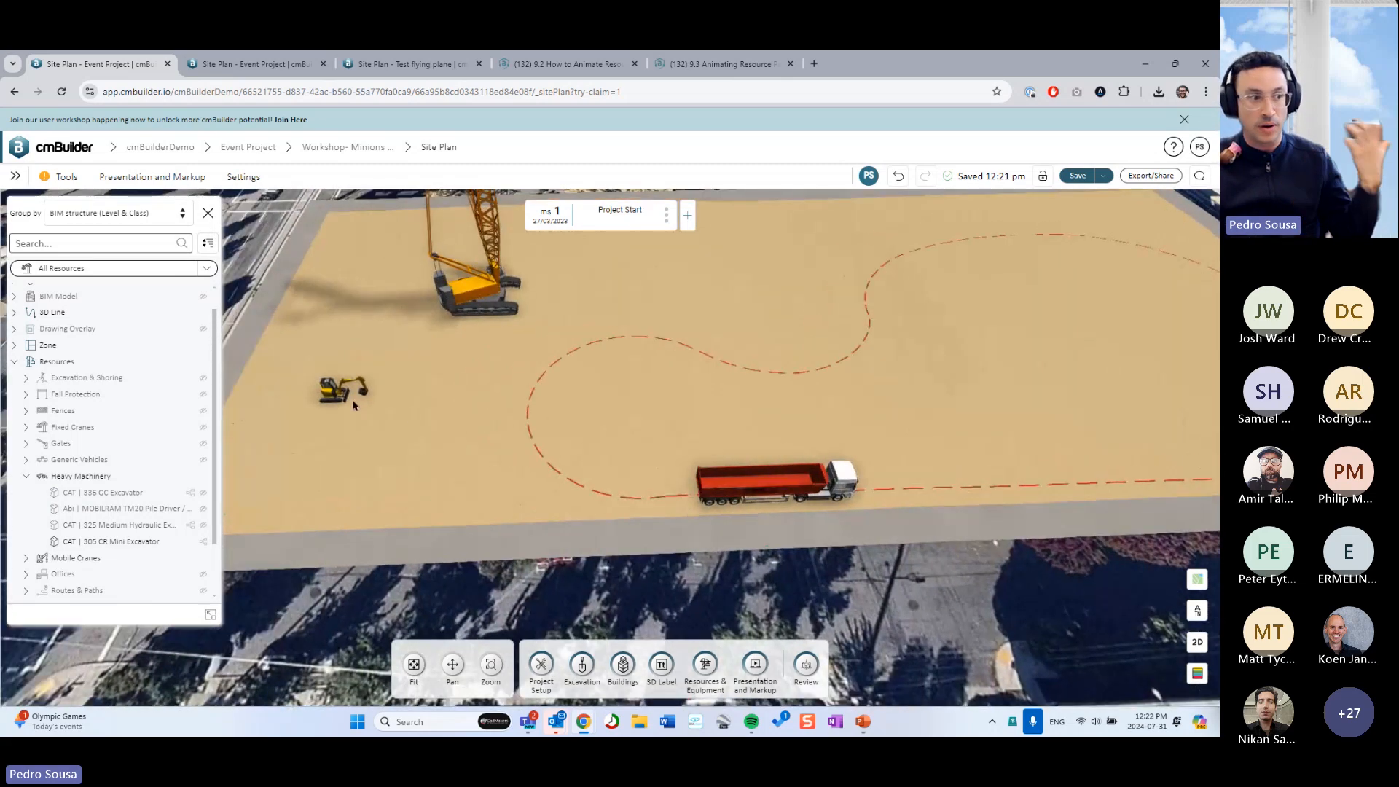
left_click(341, 394)
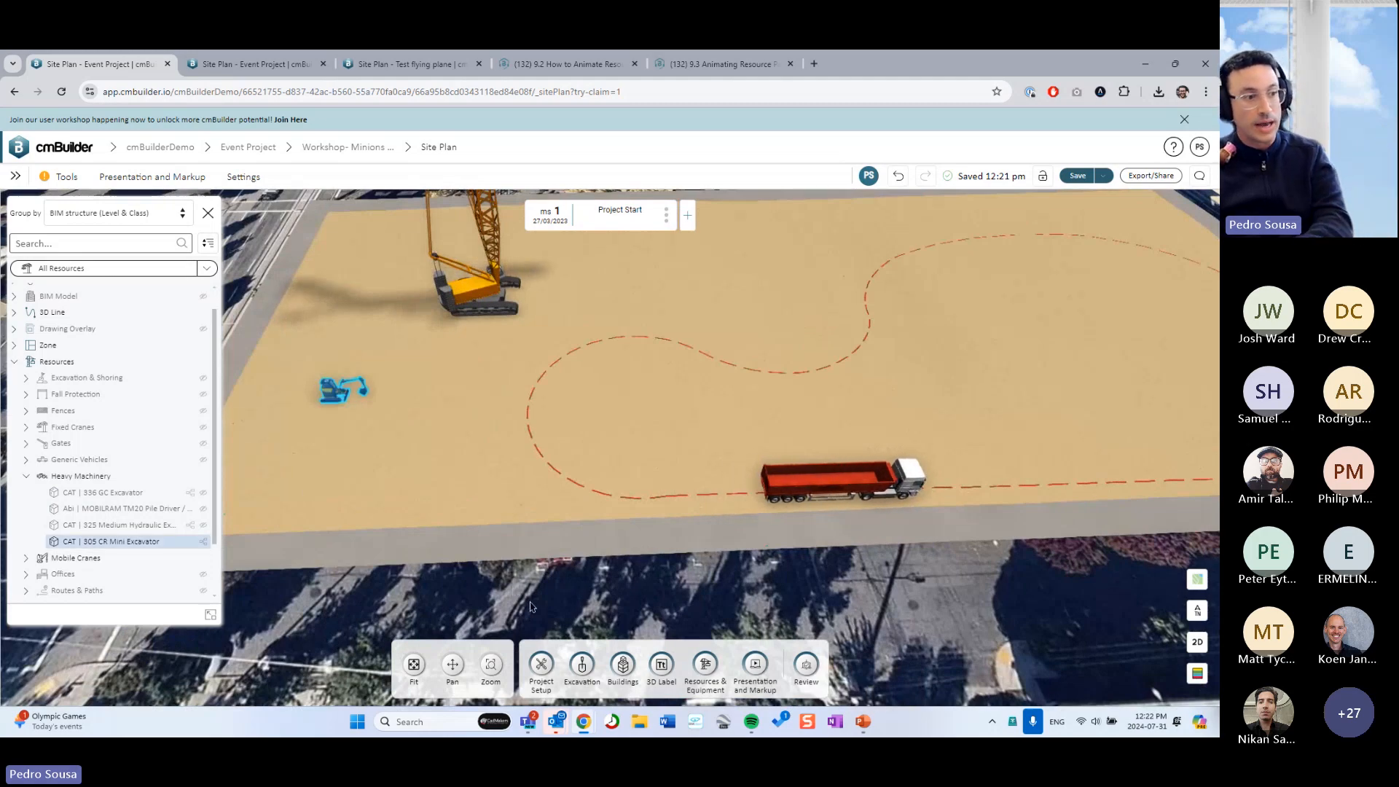
Advance to milestone 2, Mobilize - Finish, and open the custom graph of the CAT 325 Medium Hydraulic Excavator for inspection
key("Right")
left_click(386, 532)
middle_click_drag(386, 532, 409, 504)
left_click(388, 561)
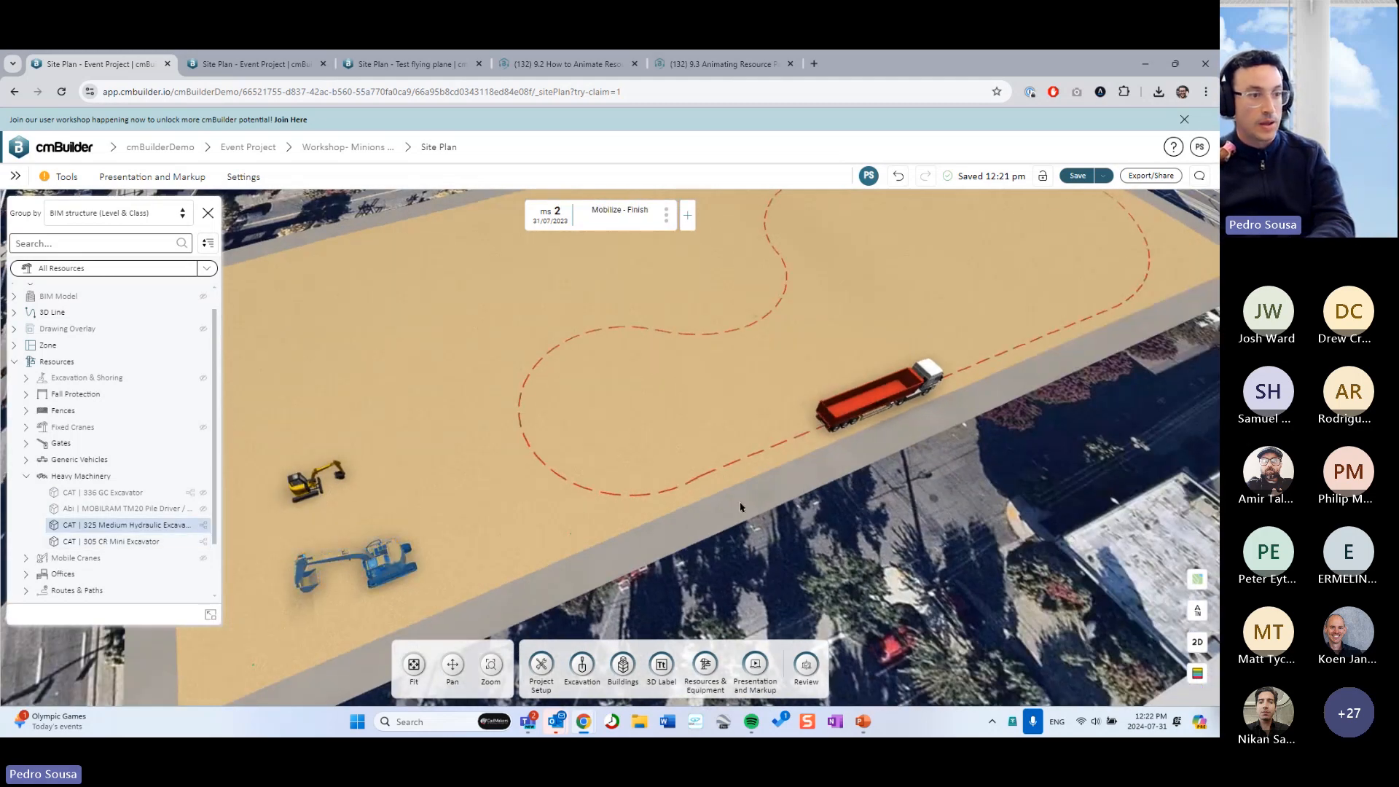
left_click(1180, 240)
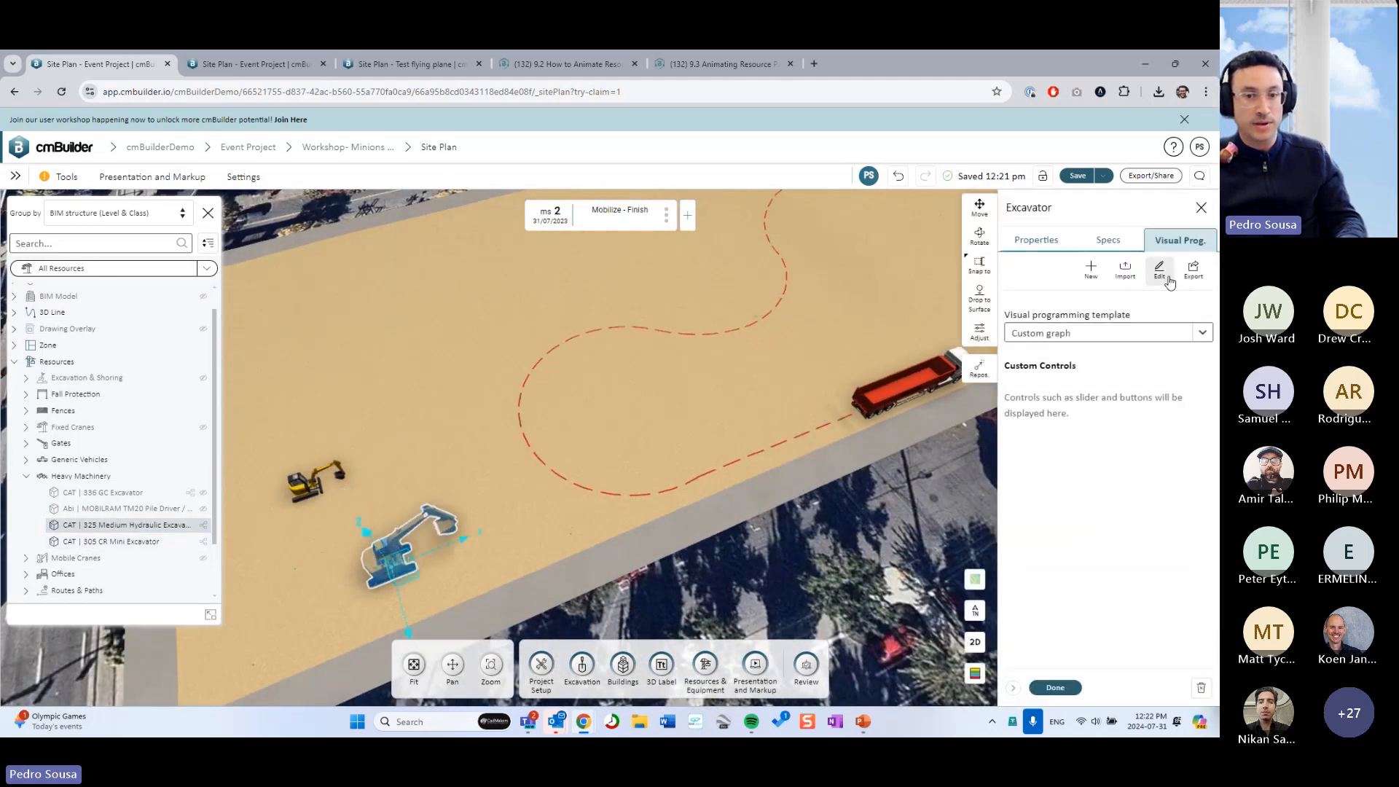
left_click(1167, 280)
left_click_drag(930, 418, 852, 490)
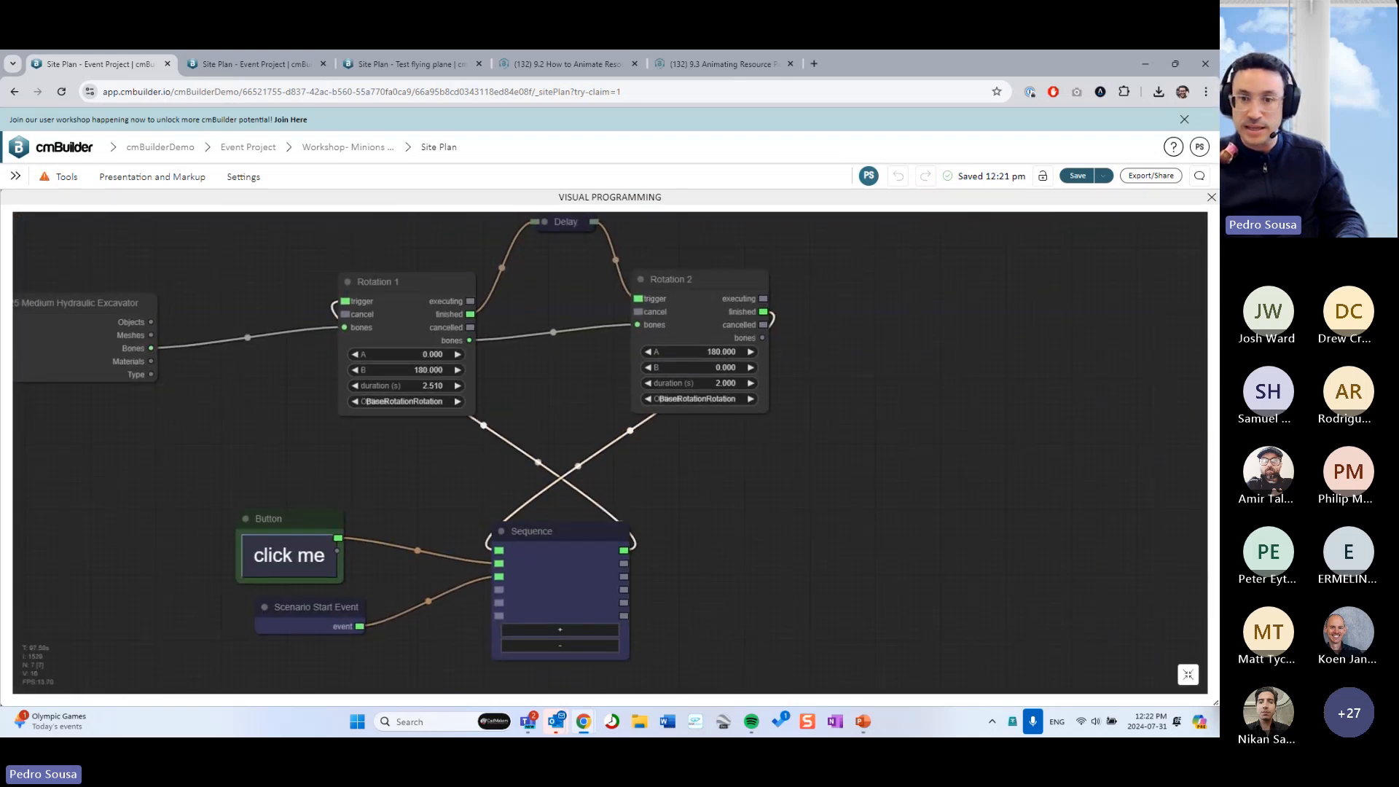
Switch to the PowerPoint presentation and swap Presenter View with the slide show to present the Node Examples slide full screen
key("alt+Tab")
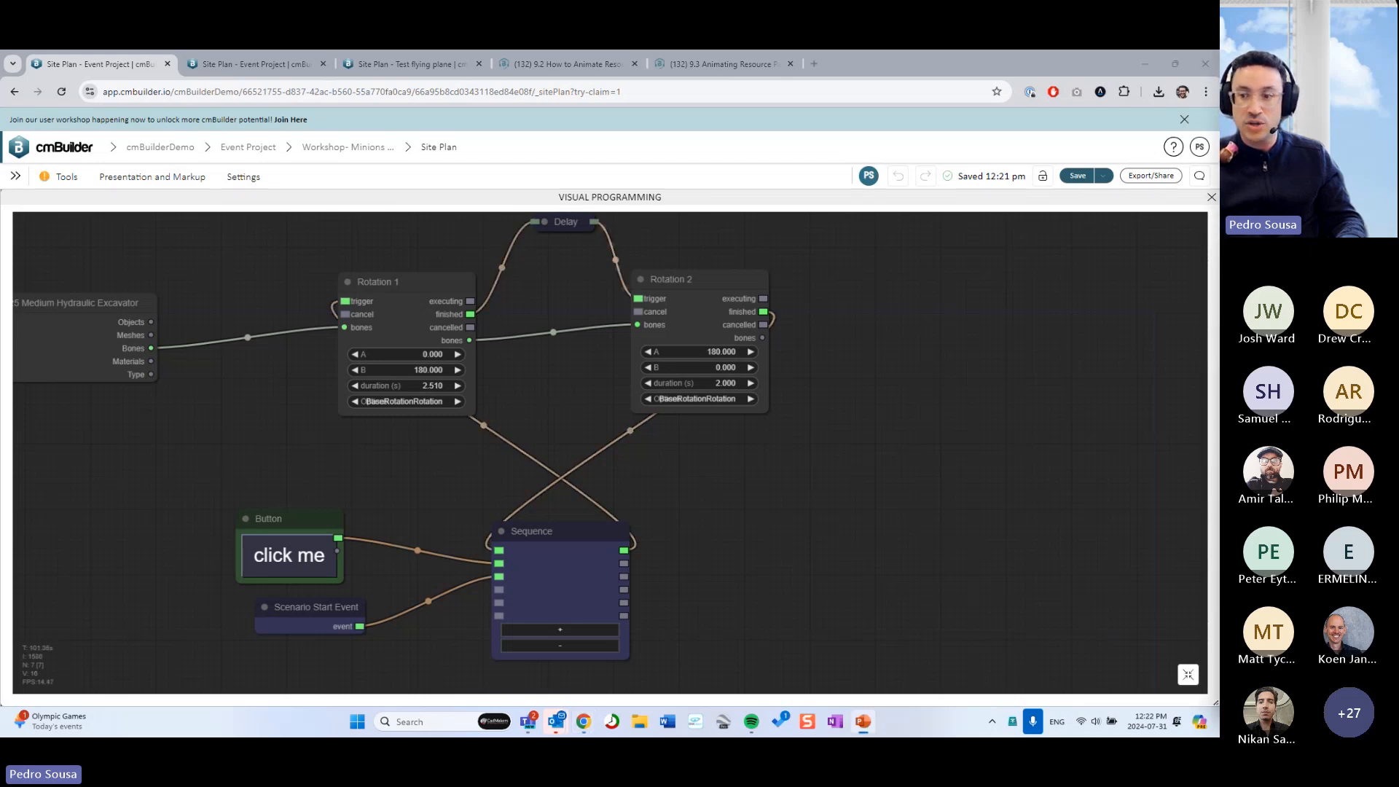
left_click_drag(929, 515, 877, 483)
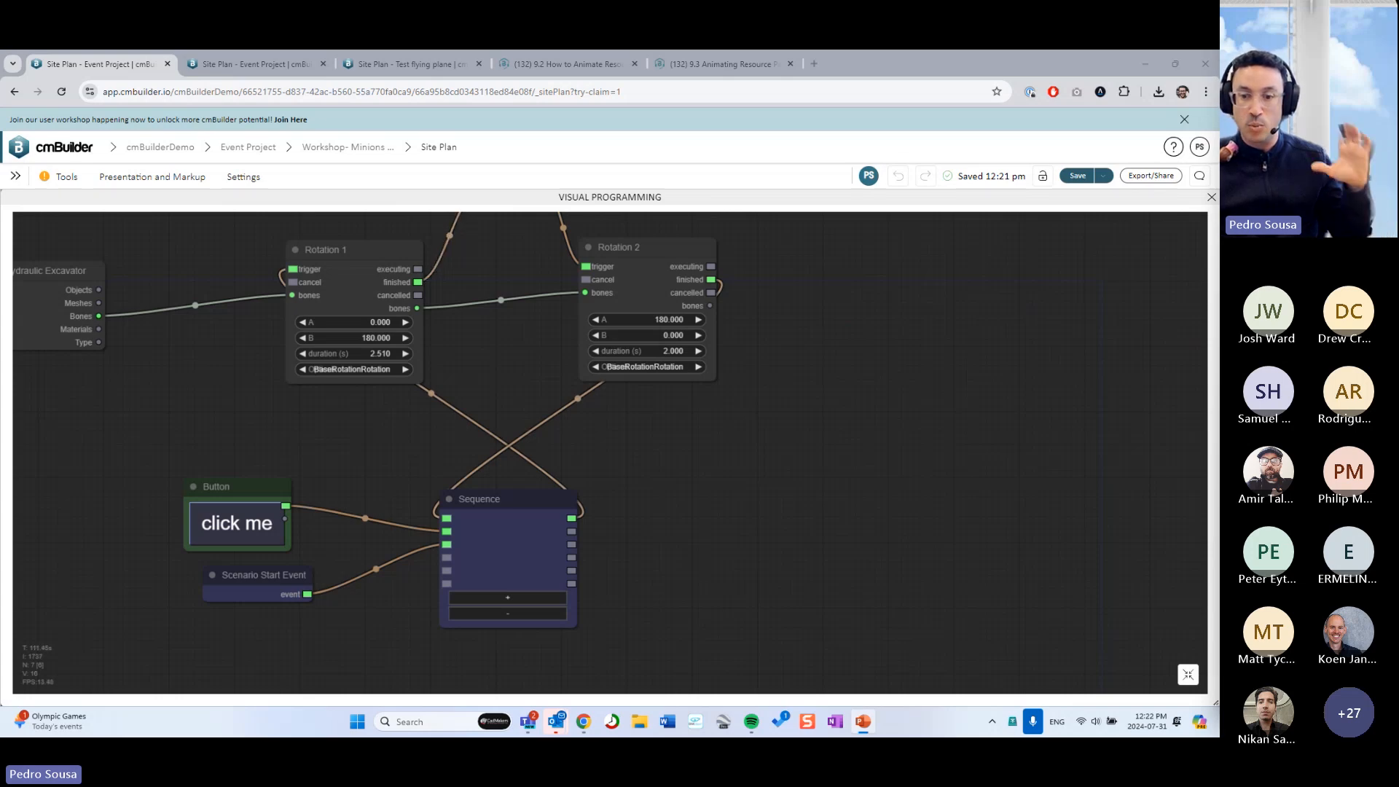
key("alt+Tab")
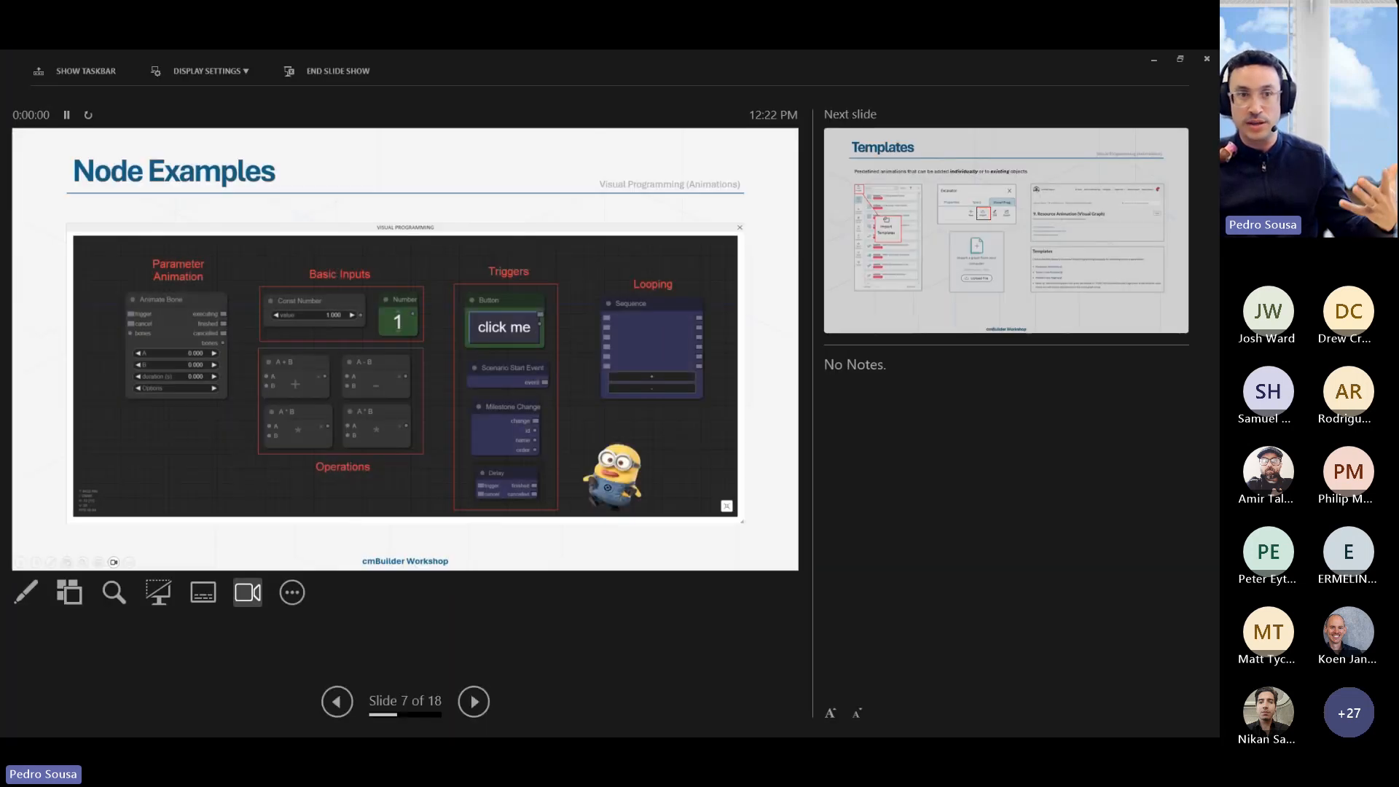
left_click(230, 77)
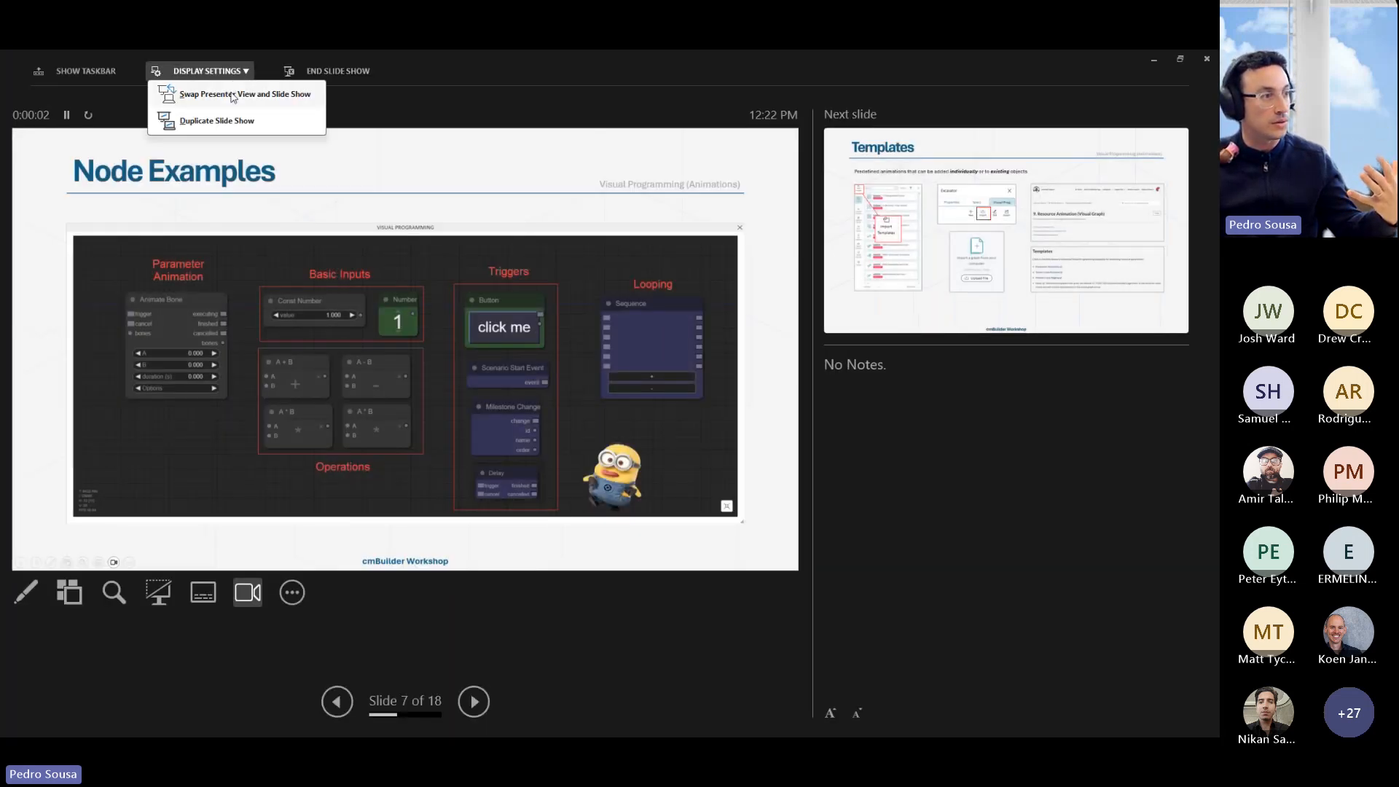
left_click(232, 94)
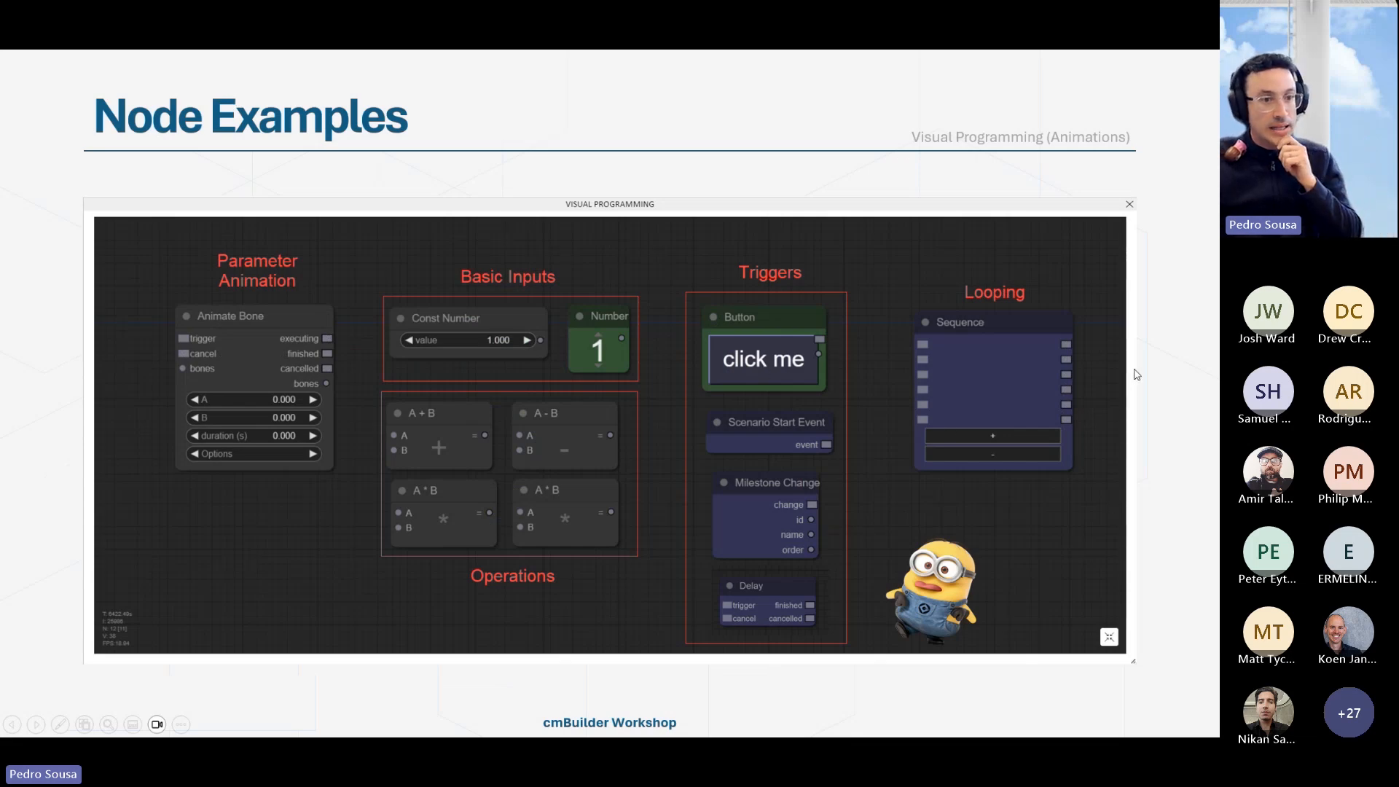
Advance to the Templates slide, reveal its note about exporting animations to a local library, and return to cmBuilder
key("Right")
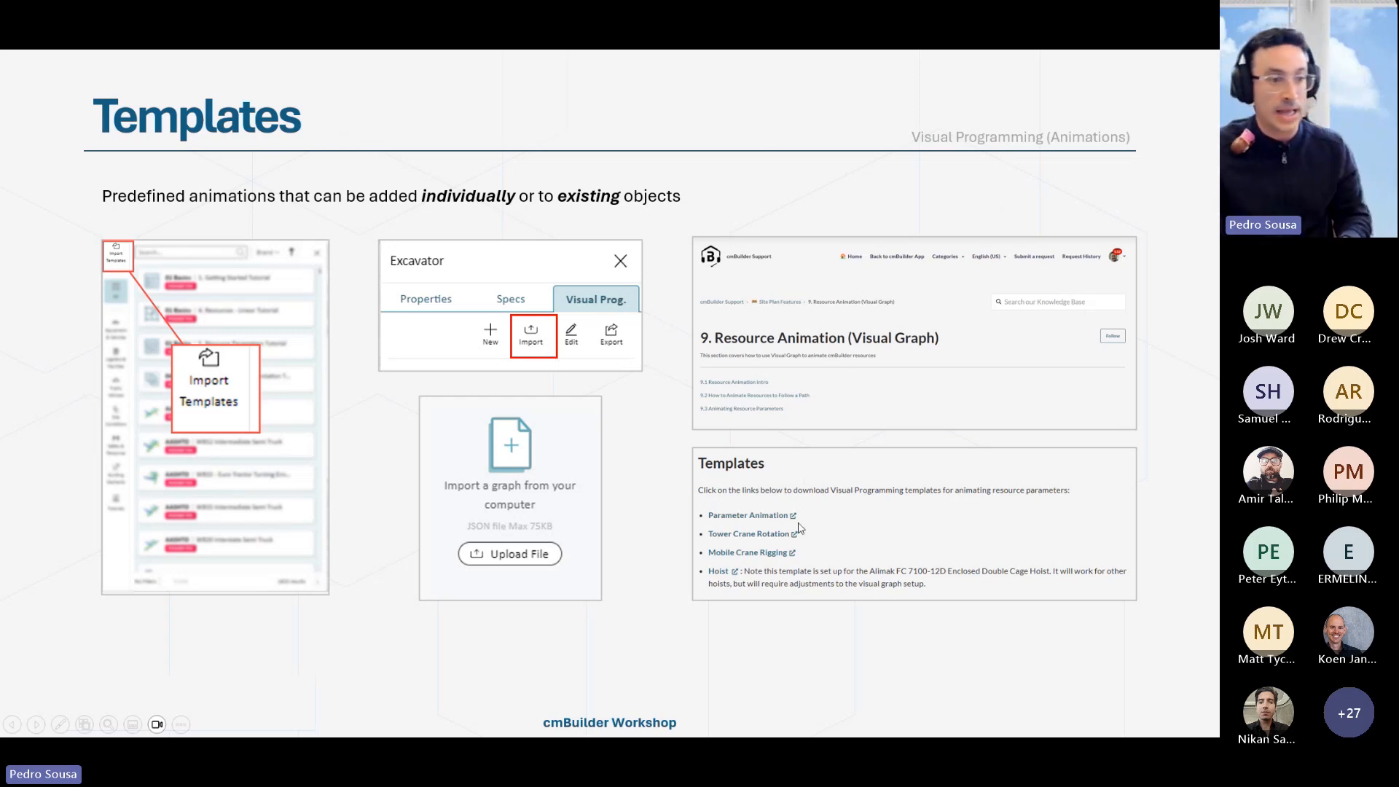
left_click(623, 531)
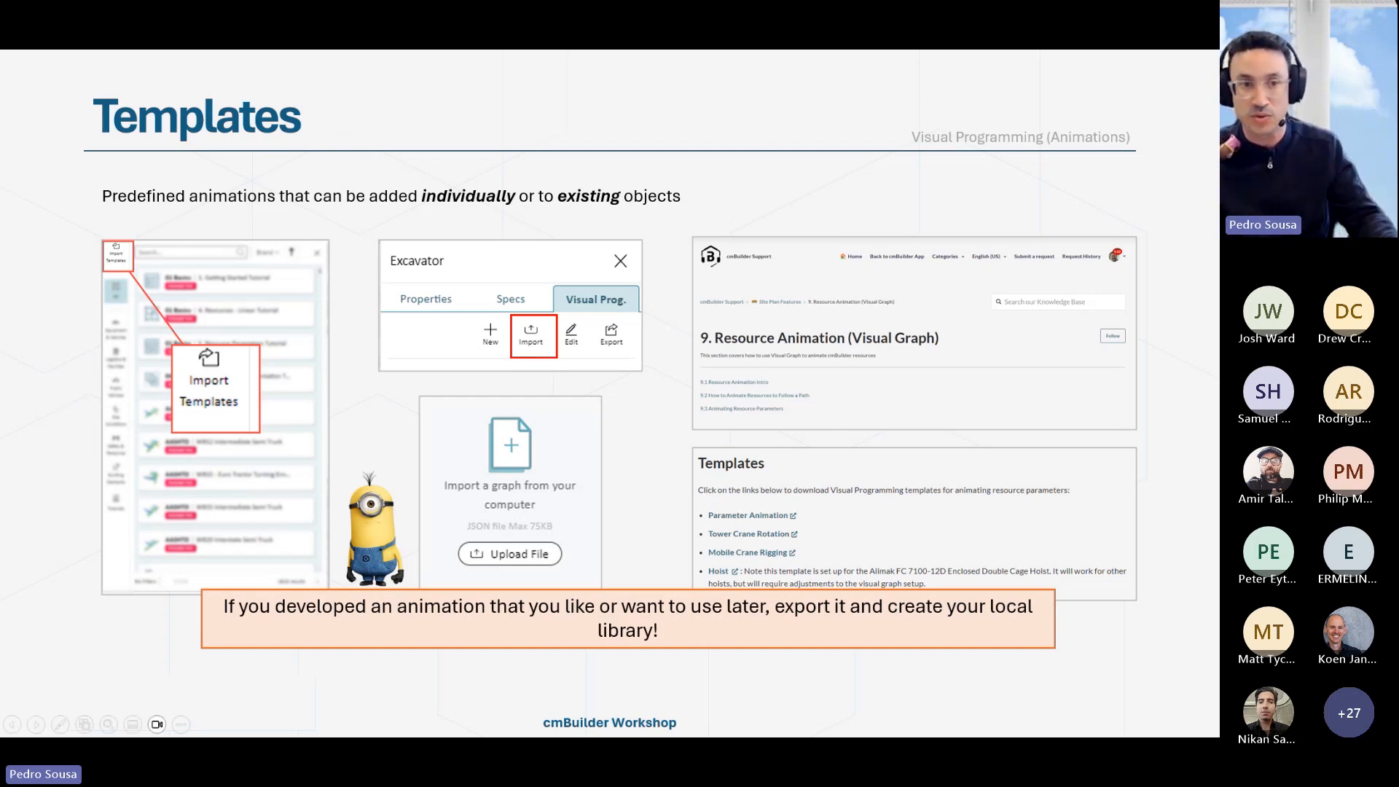
key("alt+Tab")
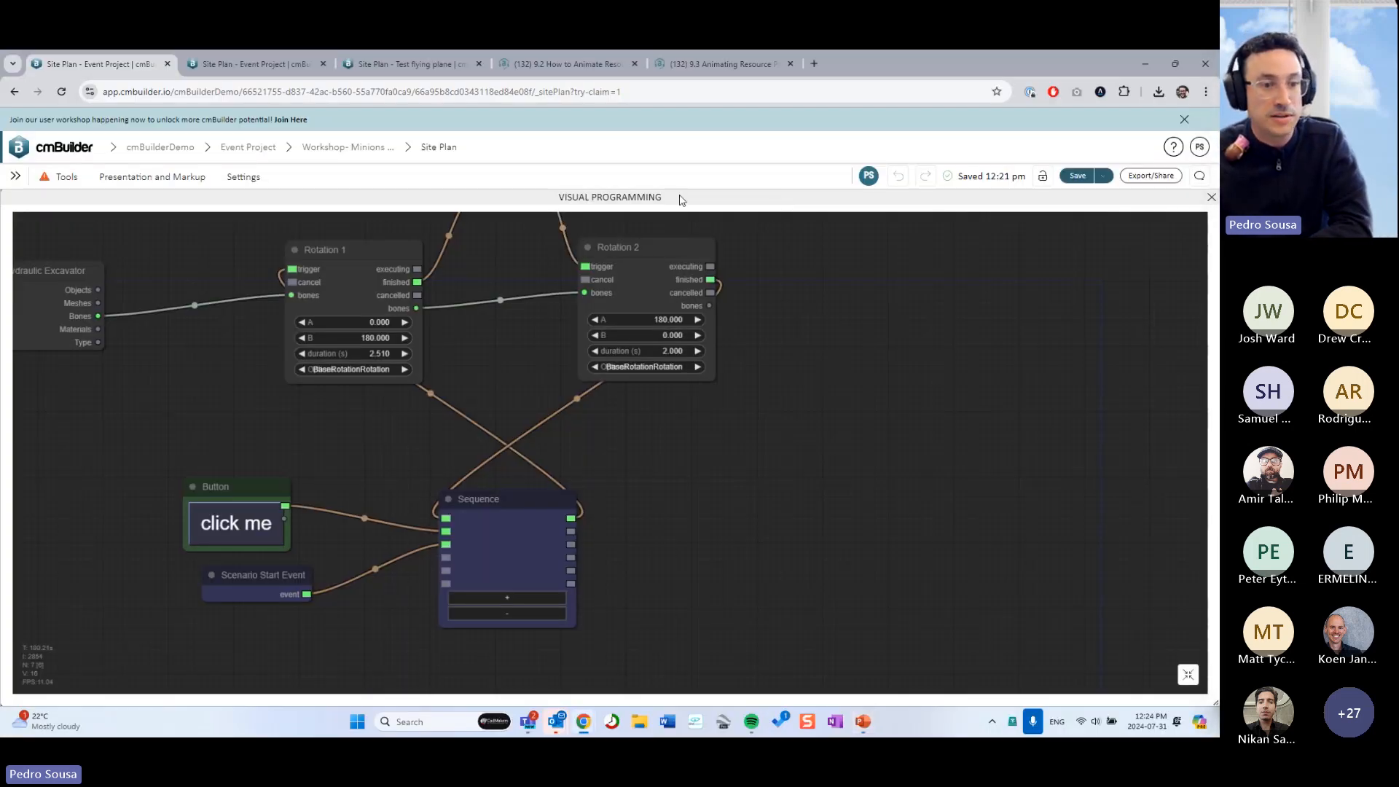
Close the visual programming editor and the object tree, and view the whole site plan
left_click(1211, 197)
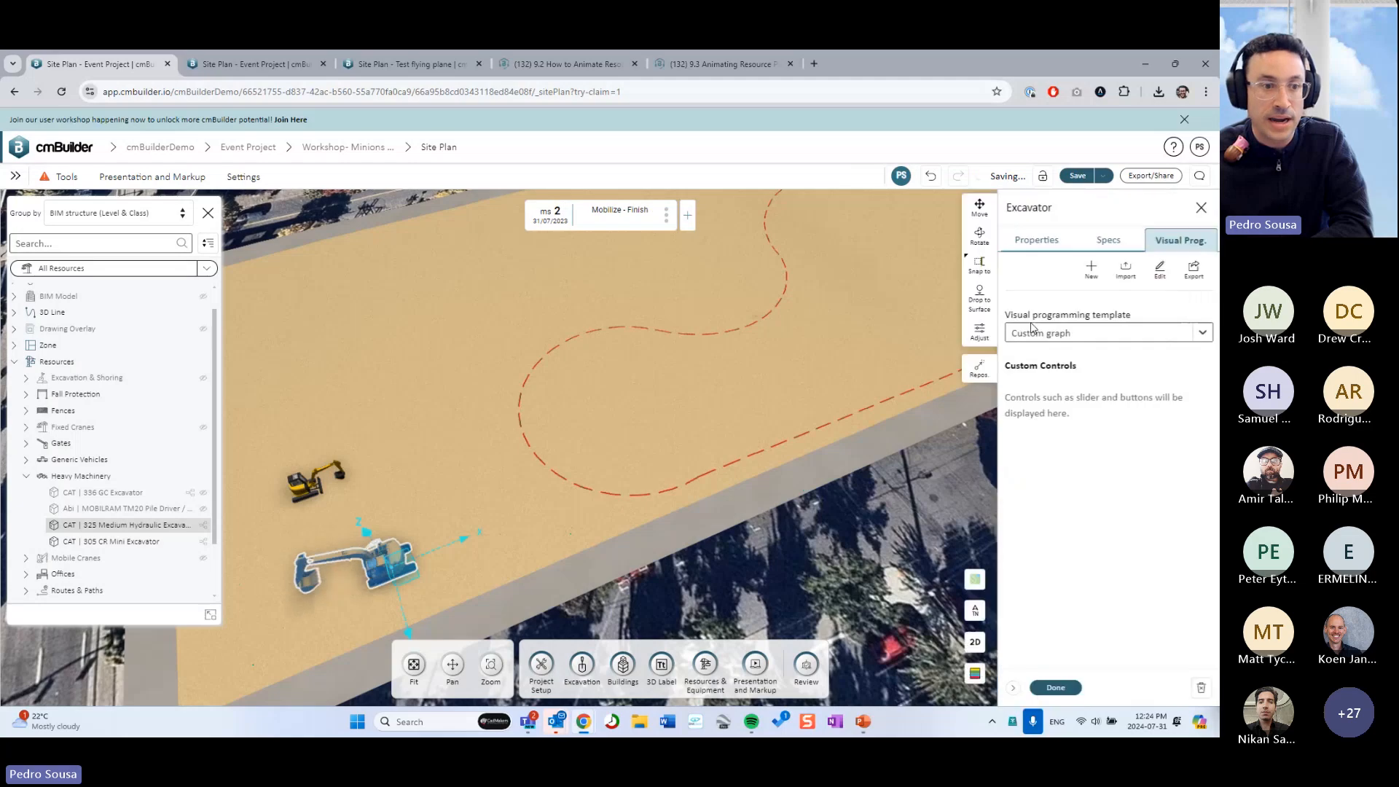
scroll(838, 452, "down", 5)
left_click_drag(845, 557, 793, 537)
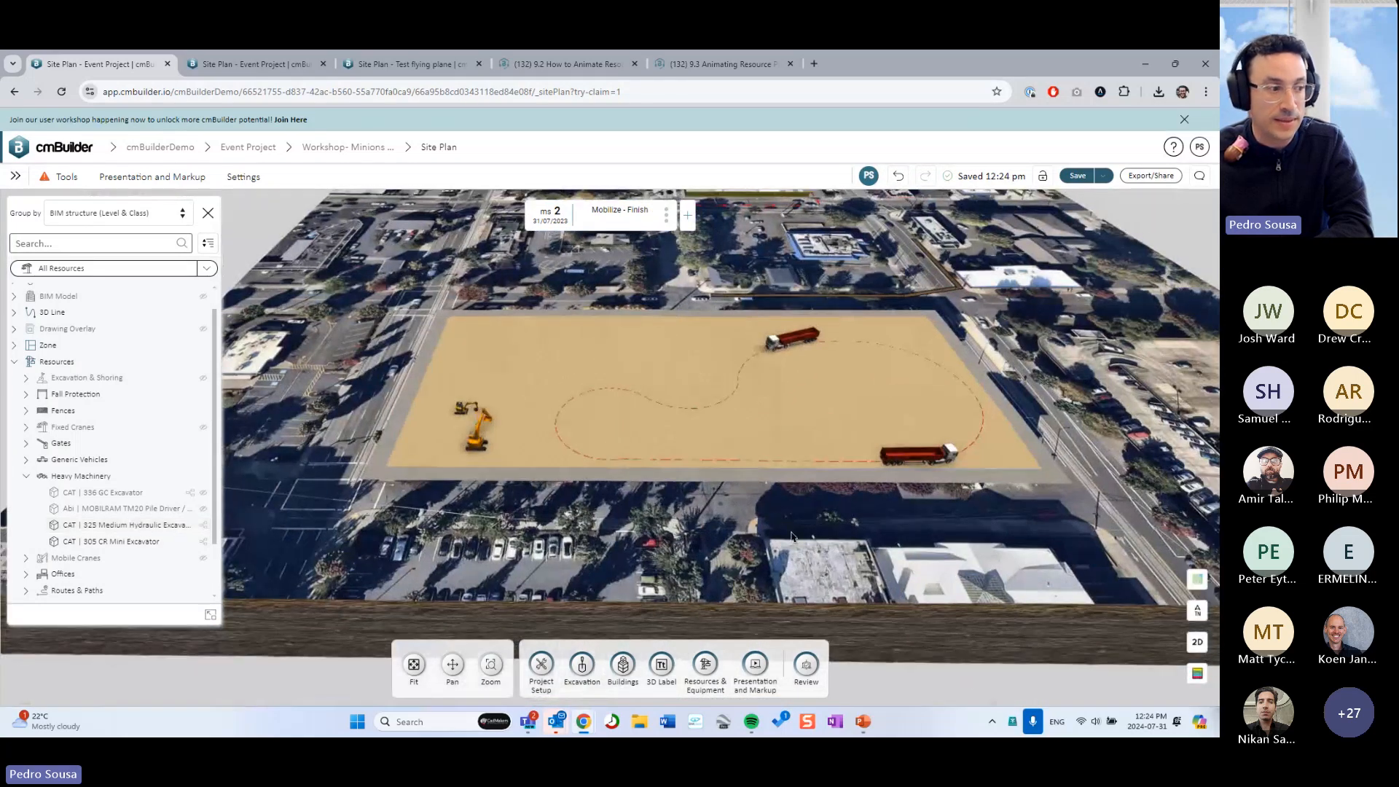
left_click(211, 614)
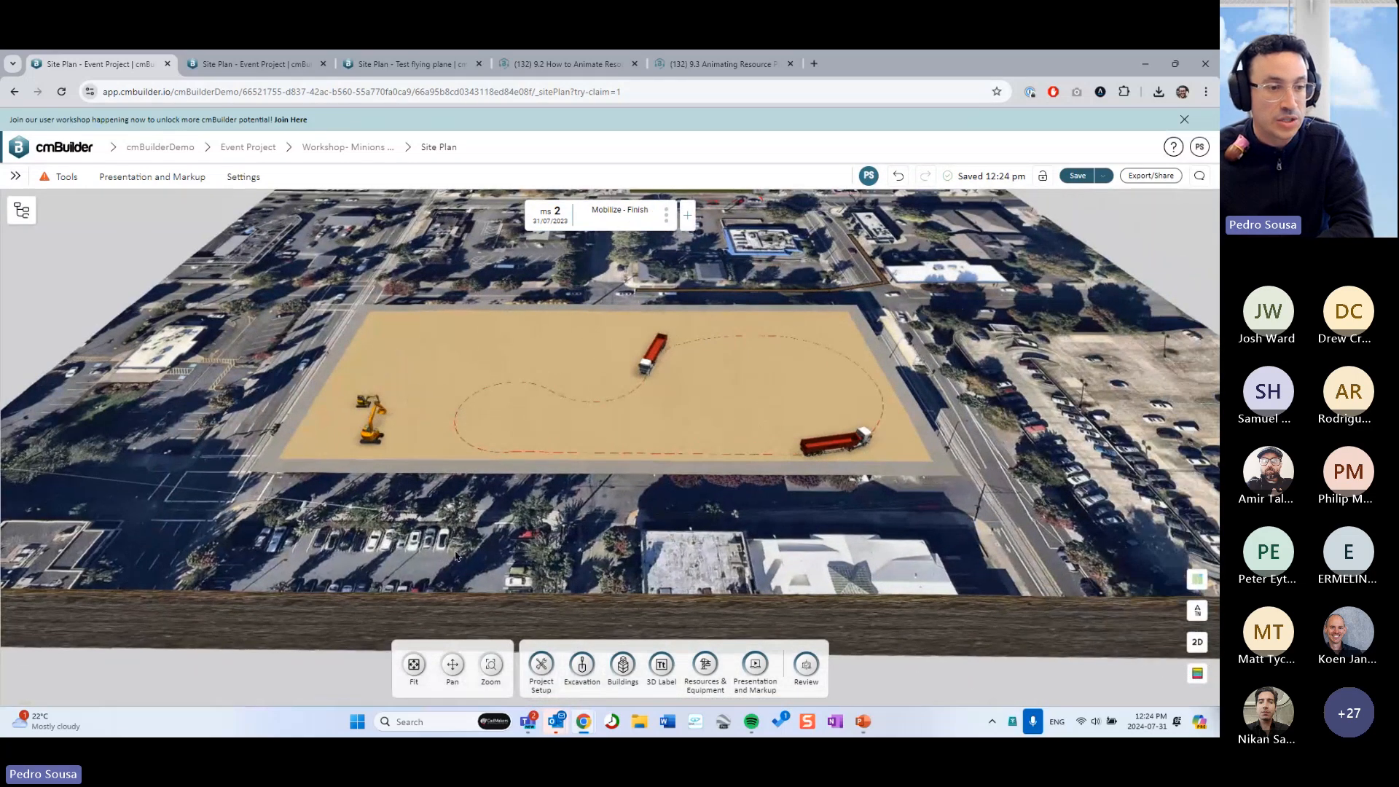
Open the in-app Help and expand Site Plan Features and its section 9, Resource Animation (Visual Graph)
left_click(1174, 151)
left_click(1144, 176)
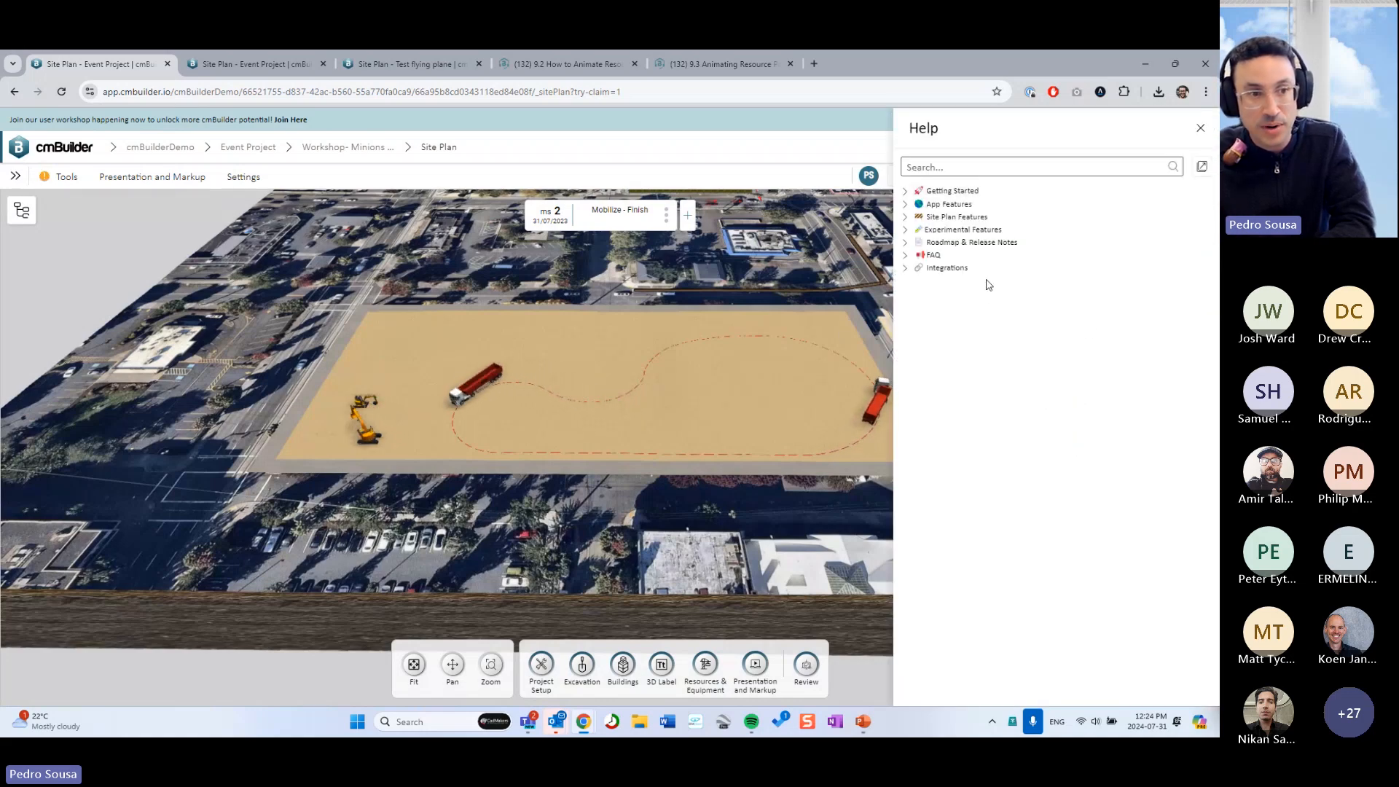
left_click(906, 220)
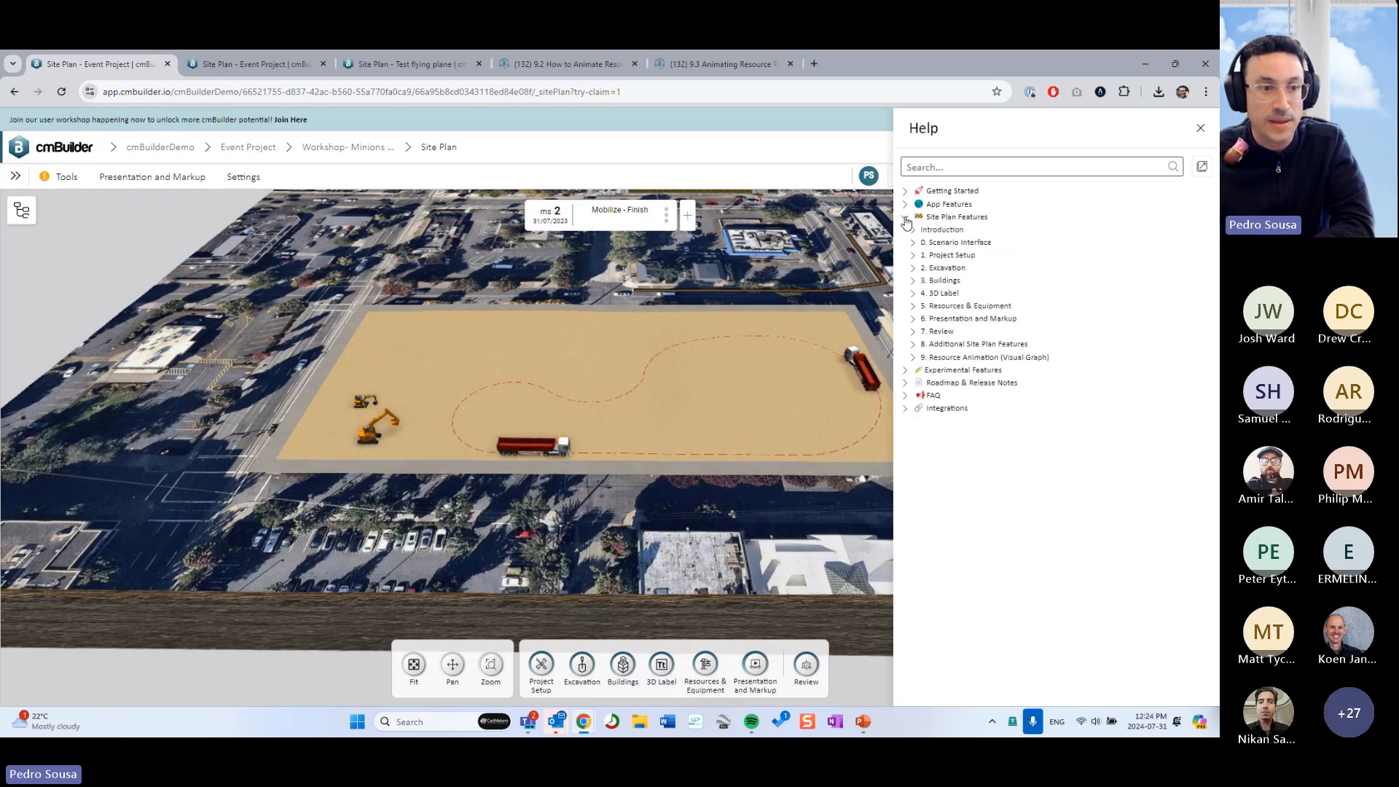
left_click(978, 358)
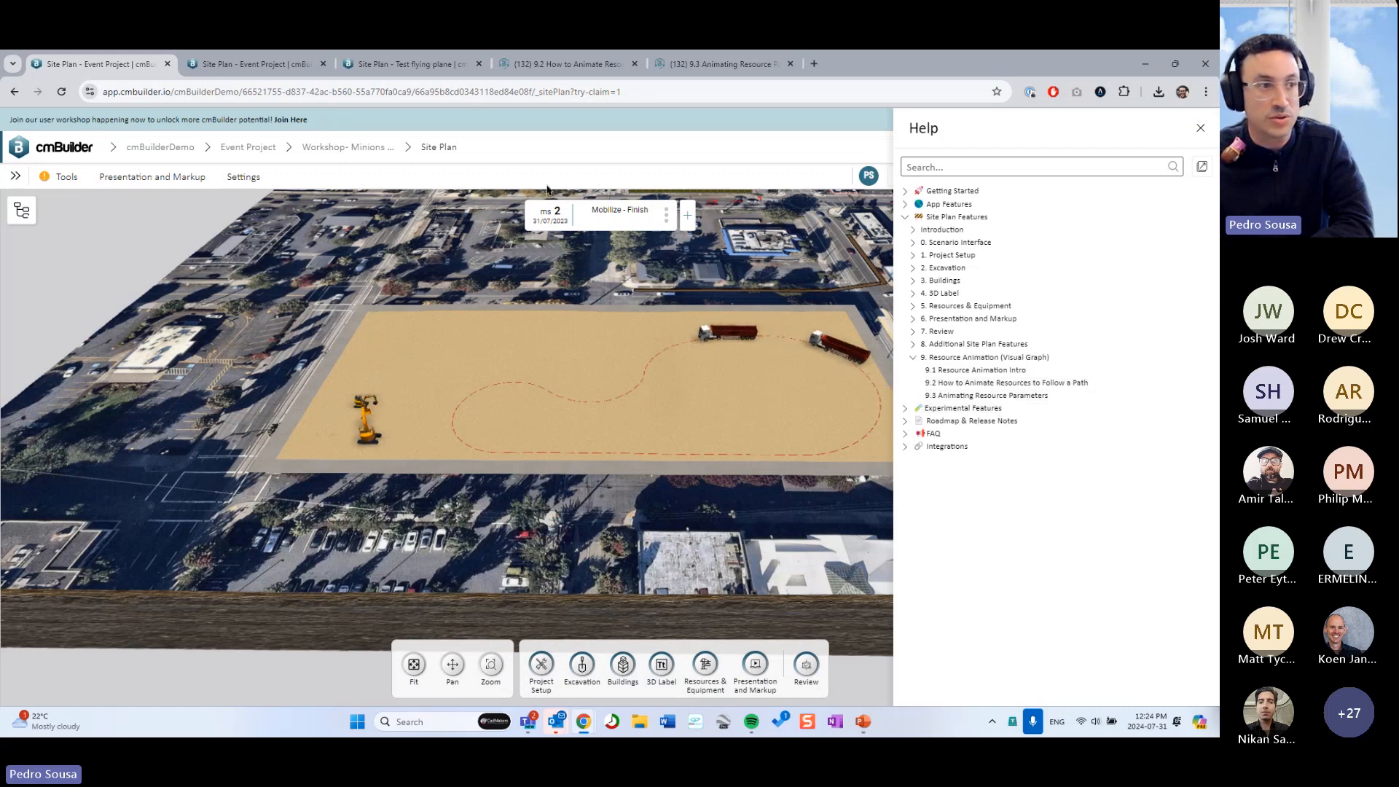
Check the already open support articles 9.2 and 9.3 and return to the site plan
left_click(567, 64)
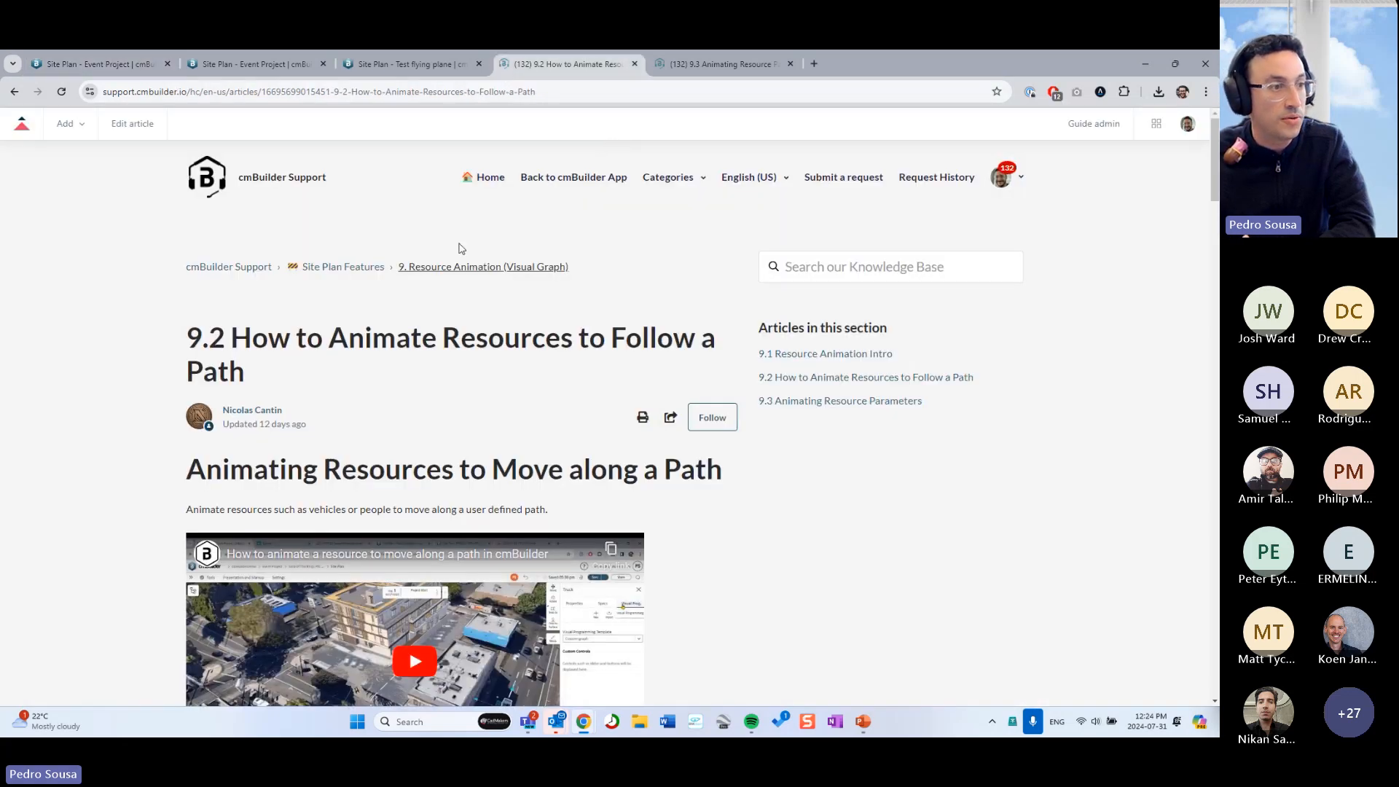
left_click(720, 64)
left_click(512, 64)
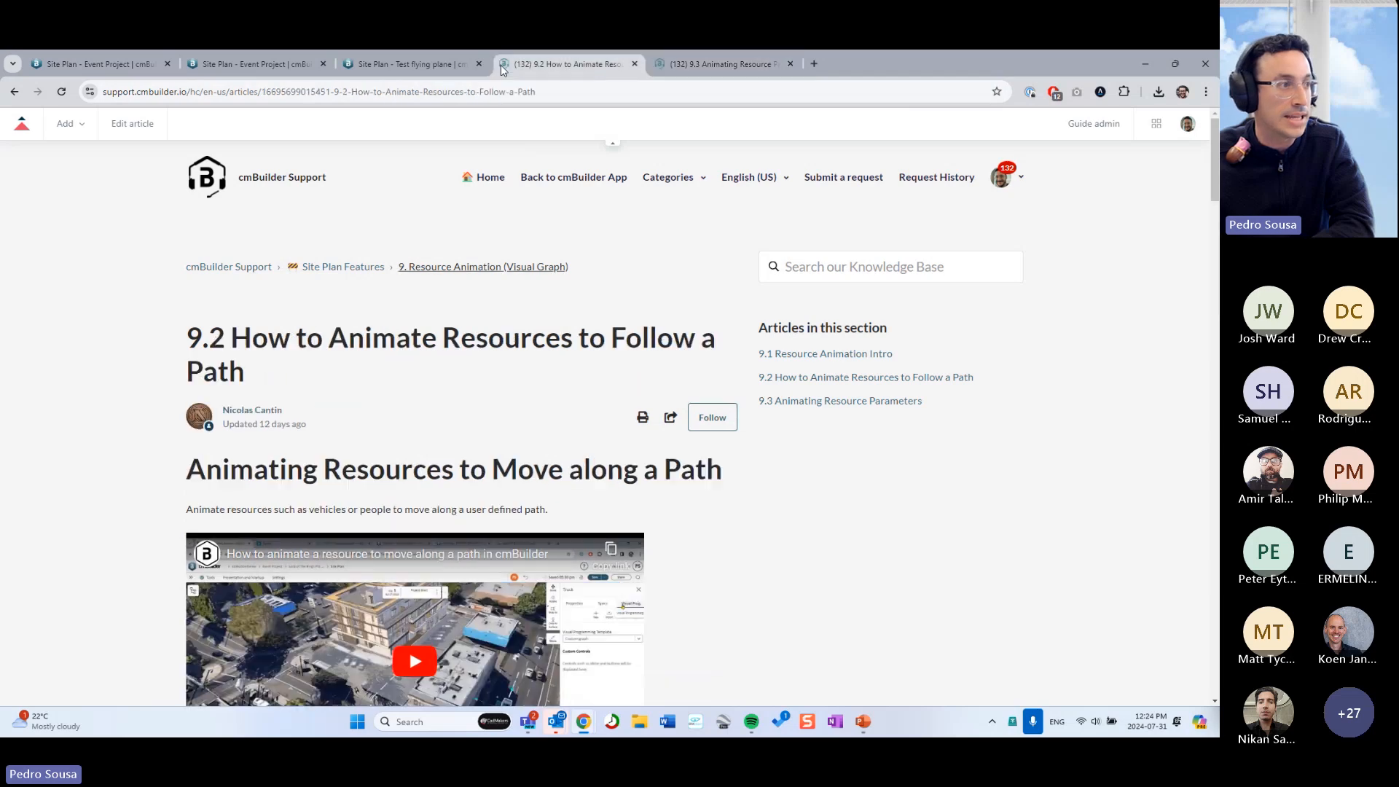
left_click(64, 65)
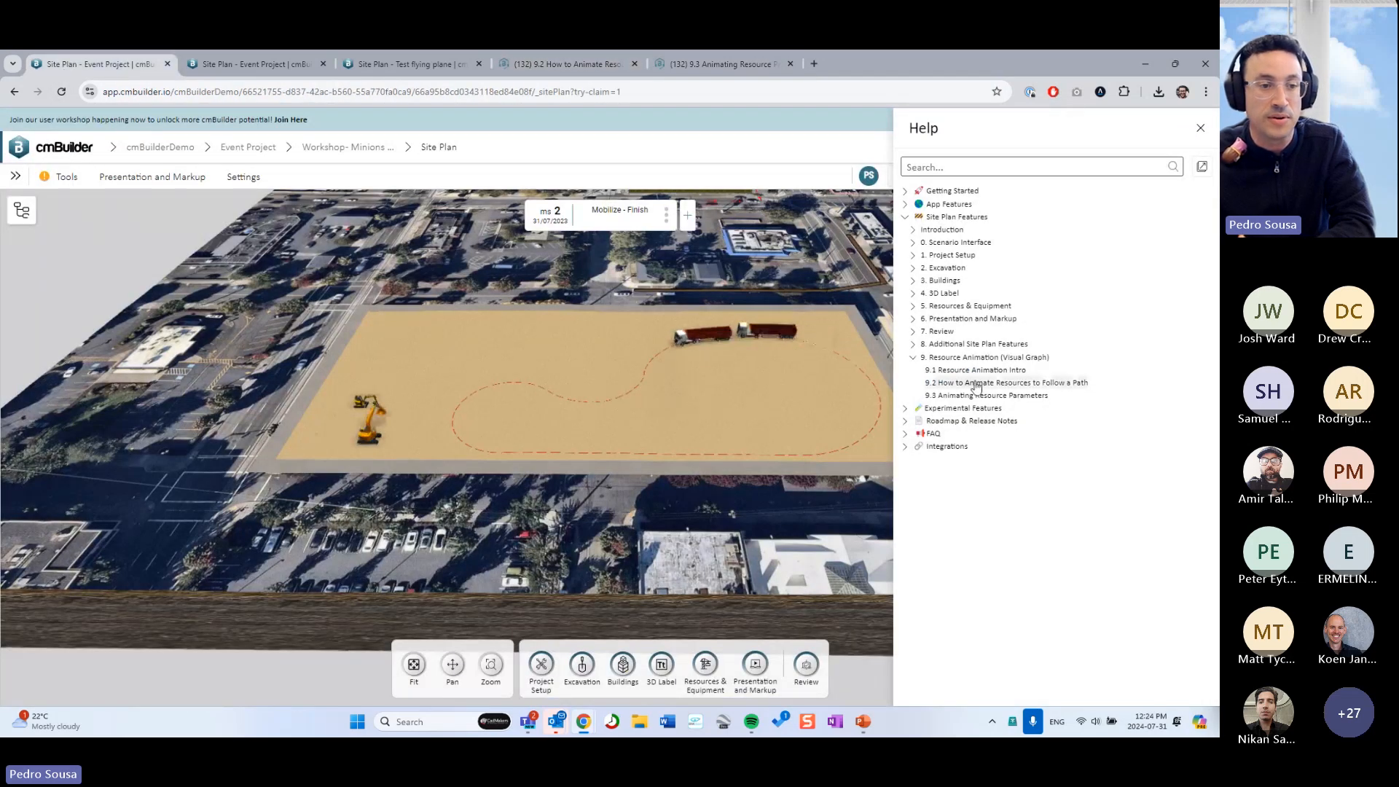
Open help article 9.2, How to Animate Resources to Follow a Path, in a new browser tab and review its video and setup instructions
left_click(947, 382)
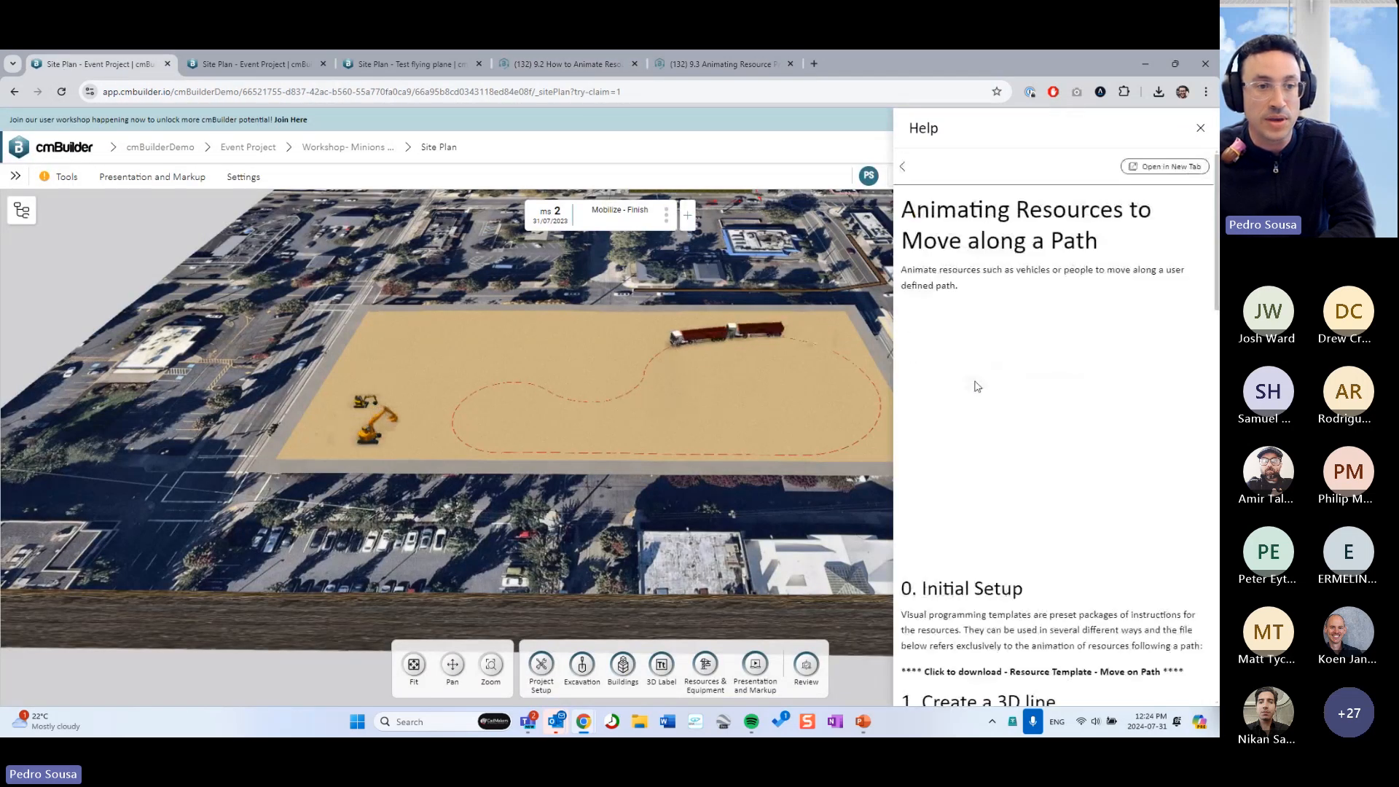
left_click(1164, 166)
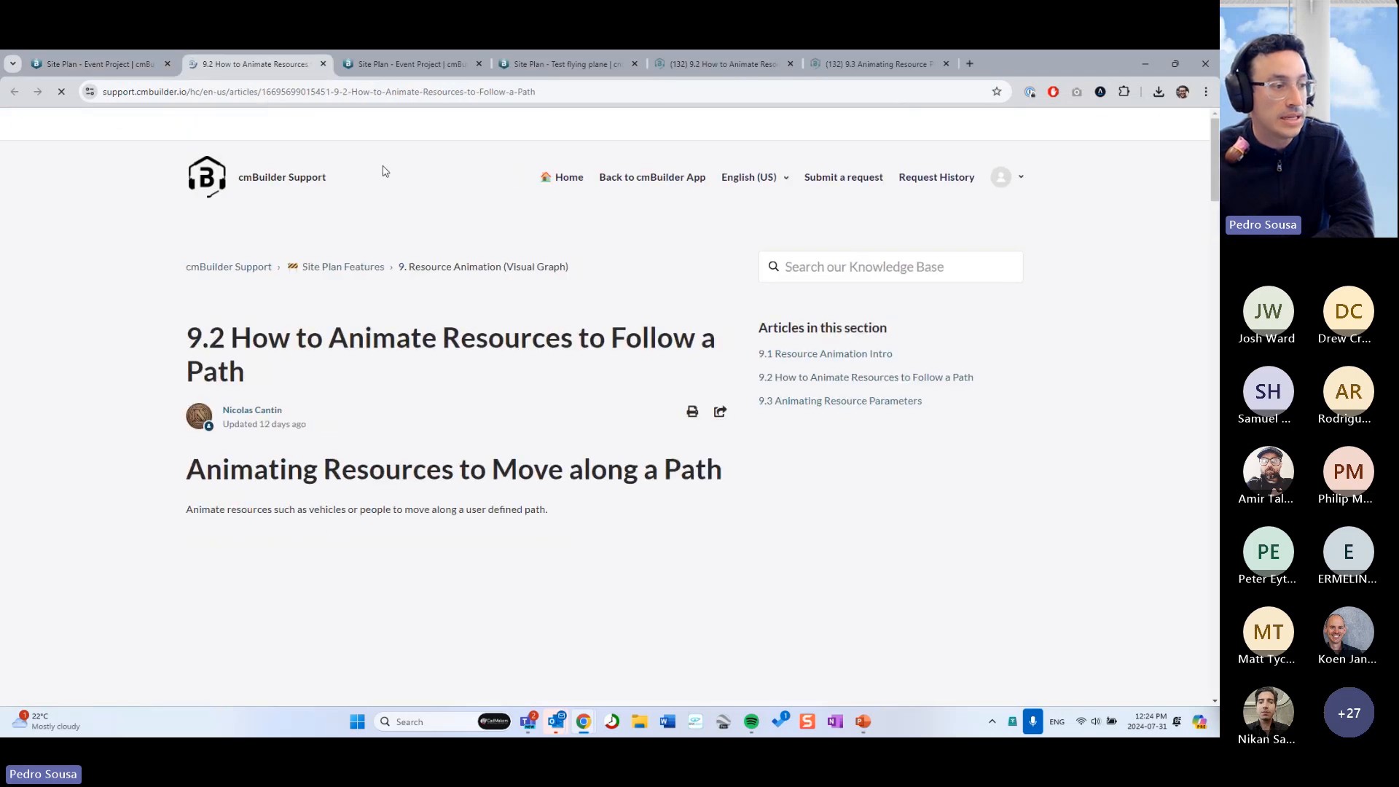
scroll(141, 347, "down", 5)
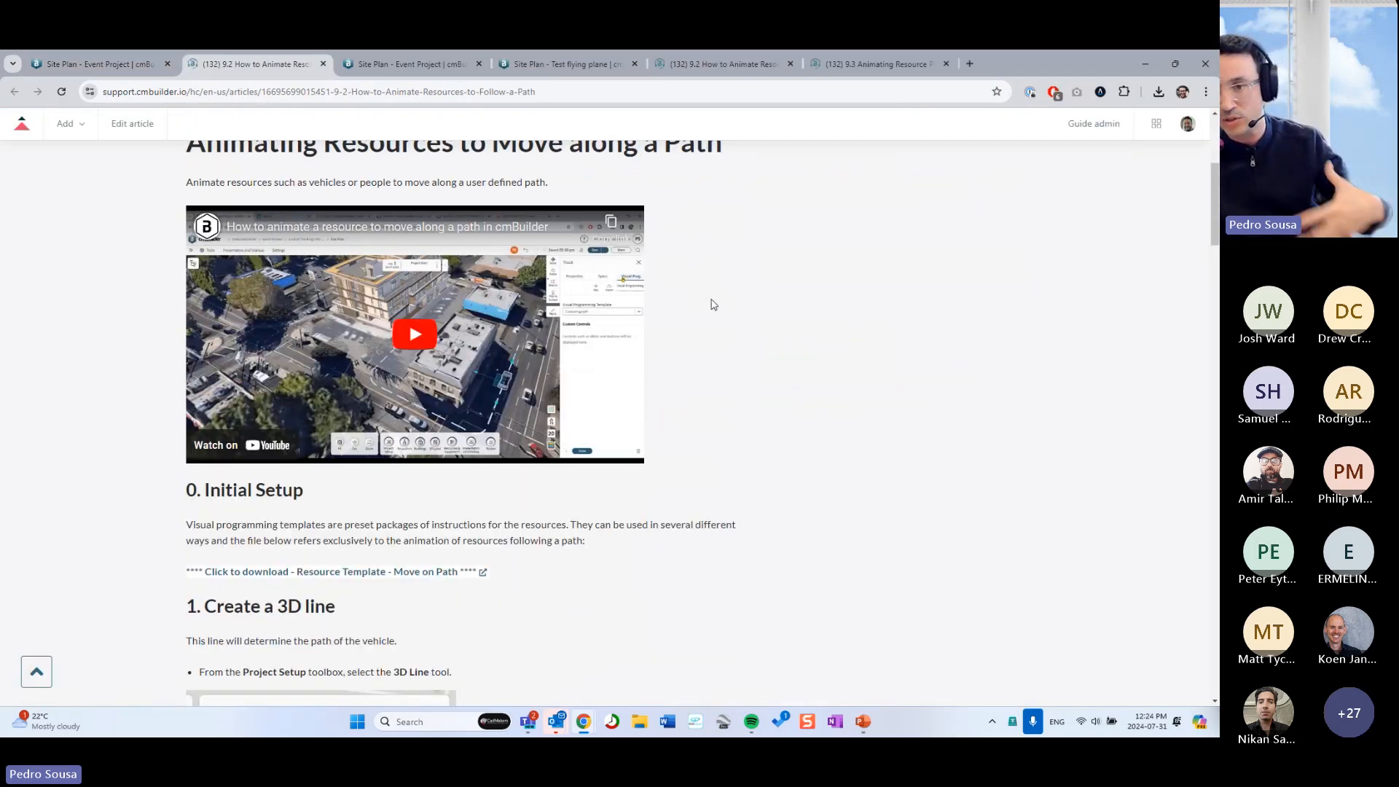
scroll(712, 310, "up", 1)
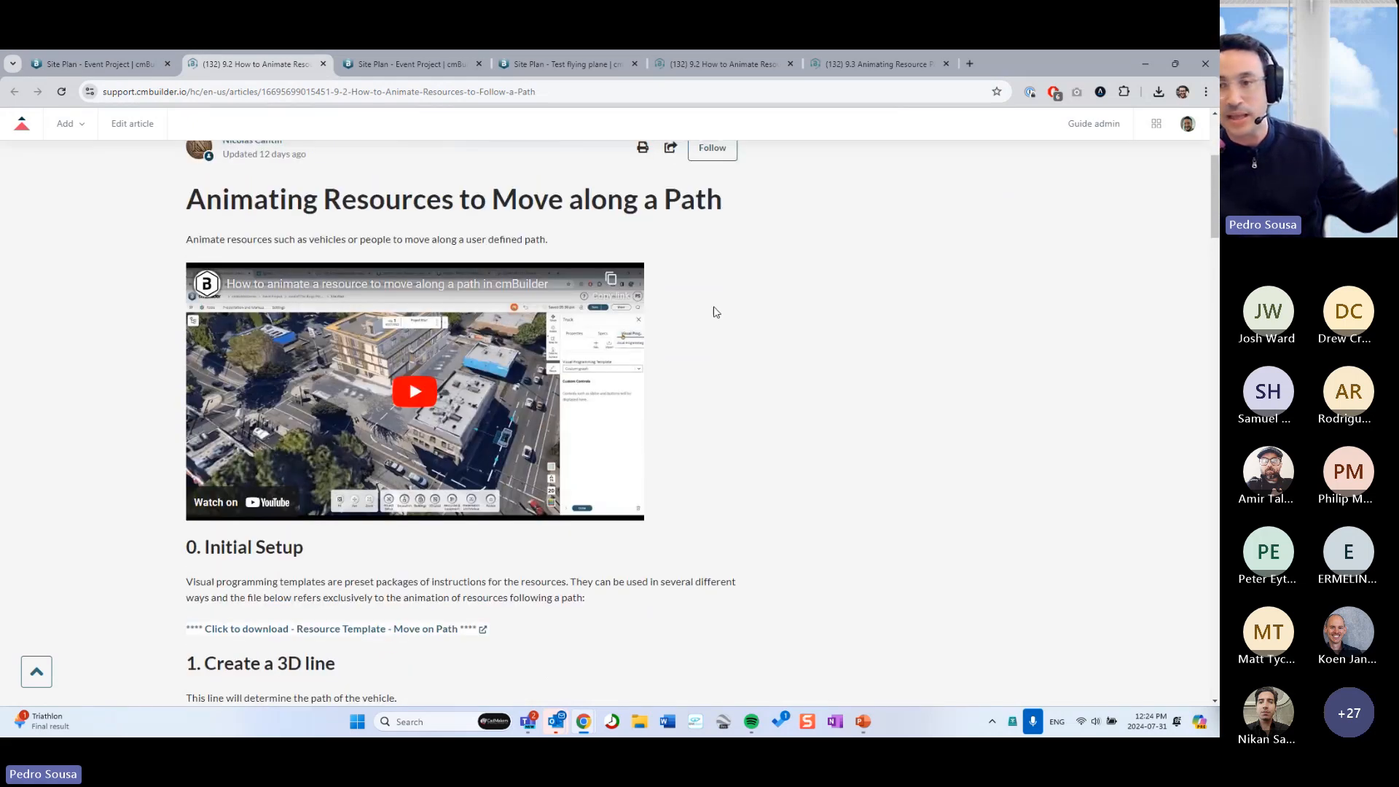
scroll(715, 311, "down", 1)
scroll(715, 312, "down", 4)
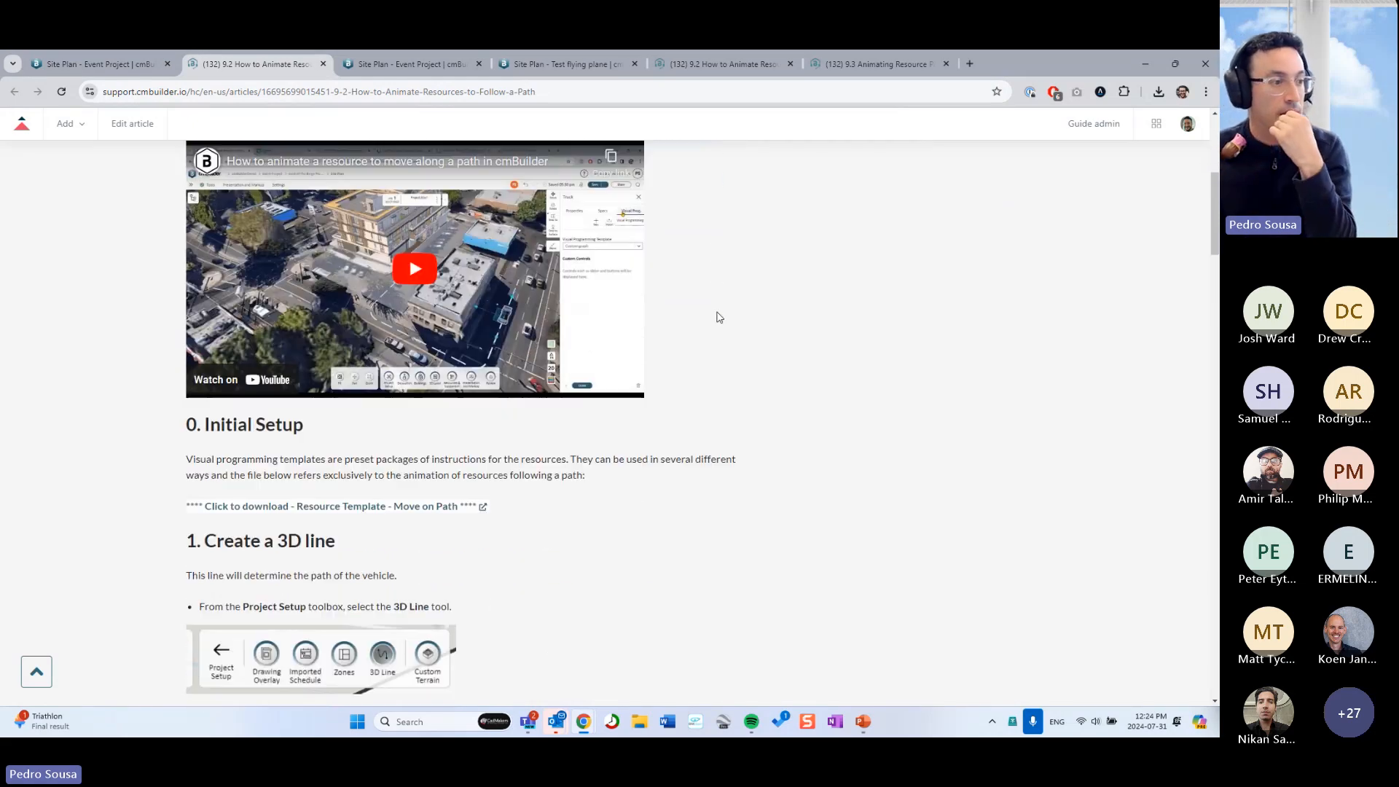
Review the remaining path animation instructions in article 9.2, down to its list of downloadable templates
scroll(381, 323, "down", 1)
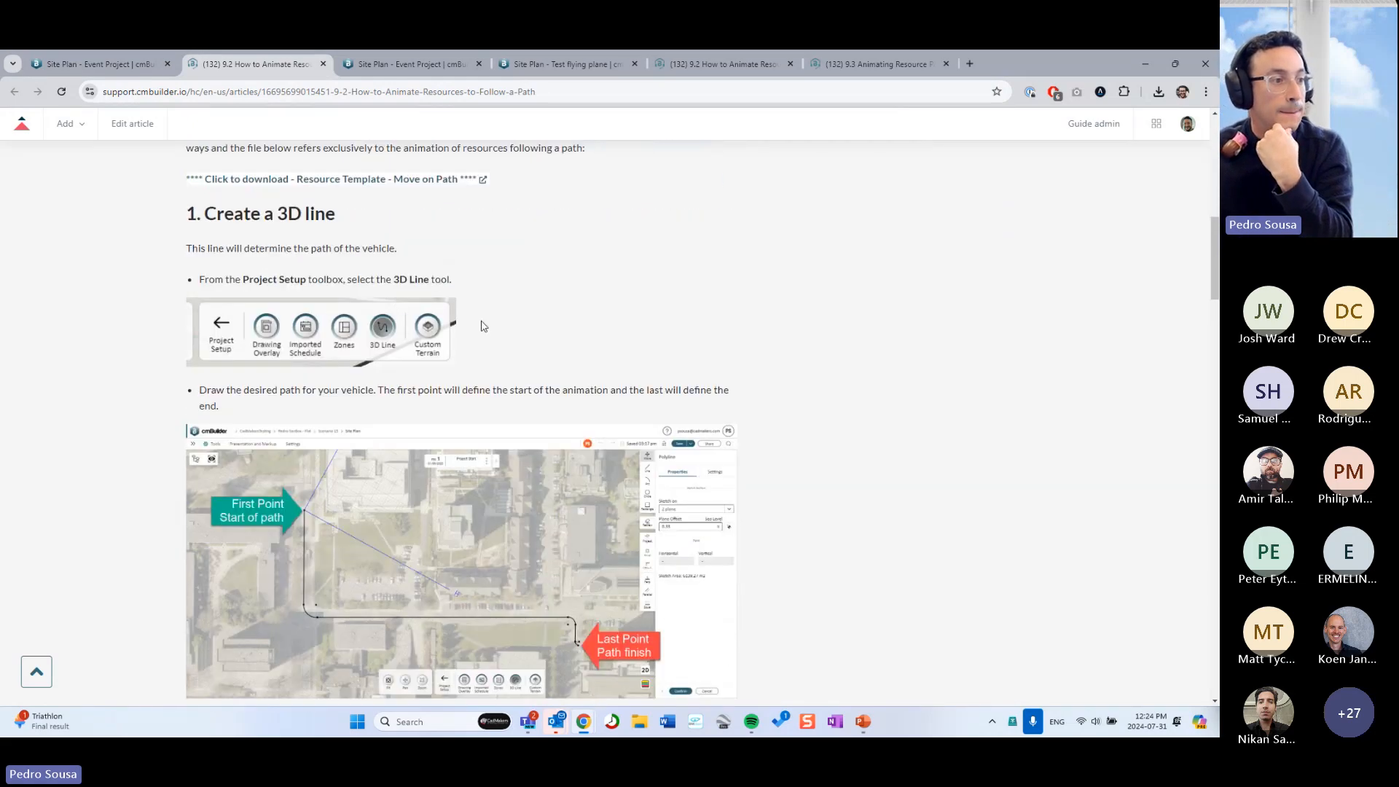
scroll(426, 326, "up", 4)
scroll(428, 324, "down", 5)
scroll(431, 322, "down", 13)
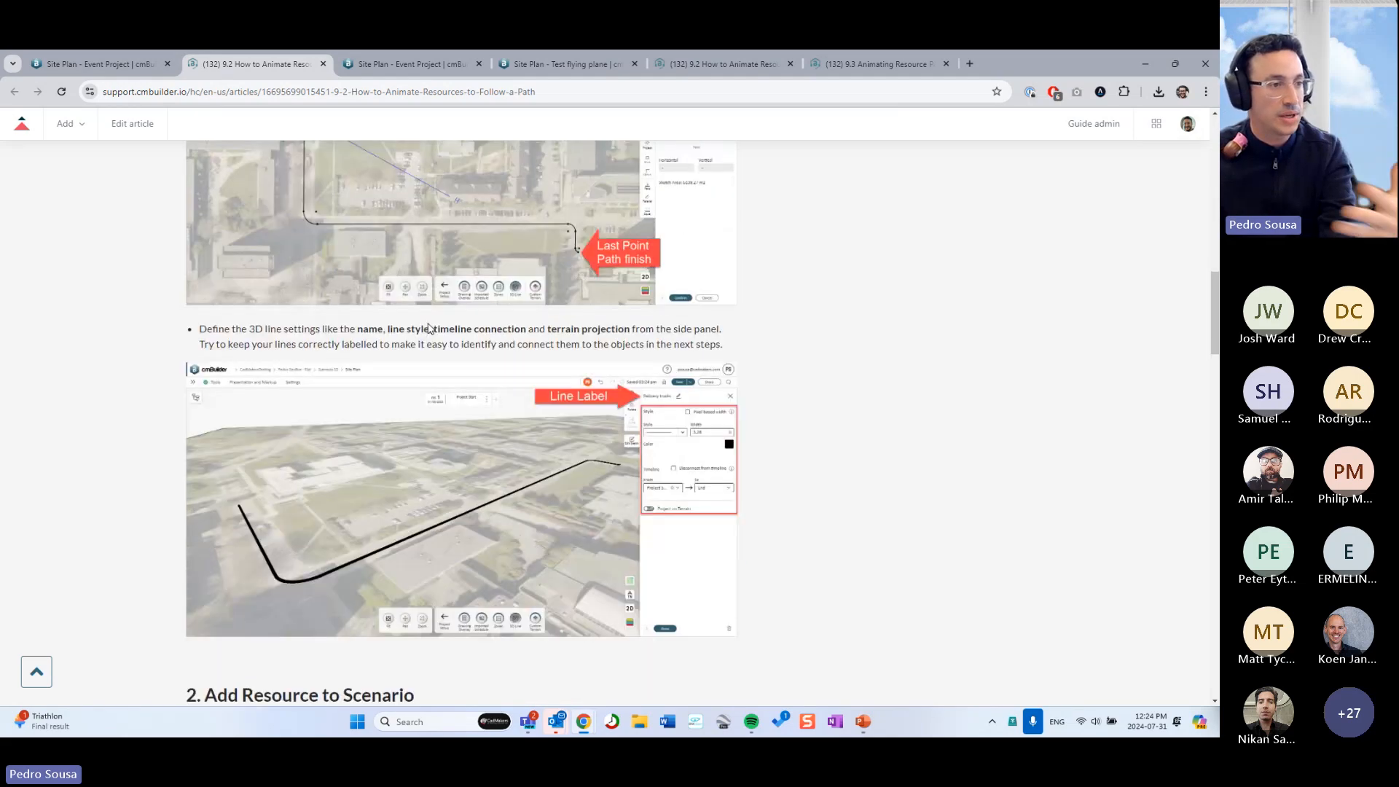
scroll(422, 351, "down", 15)
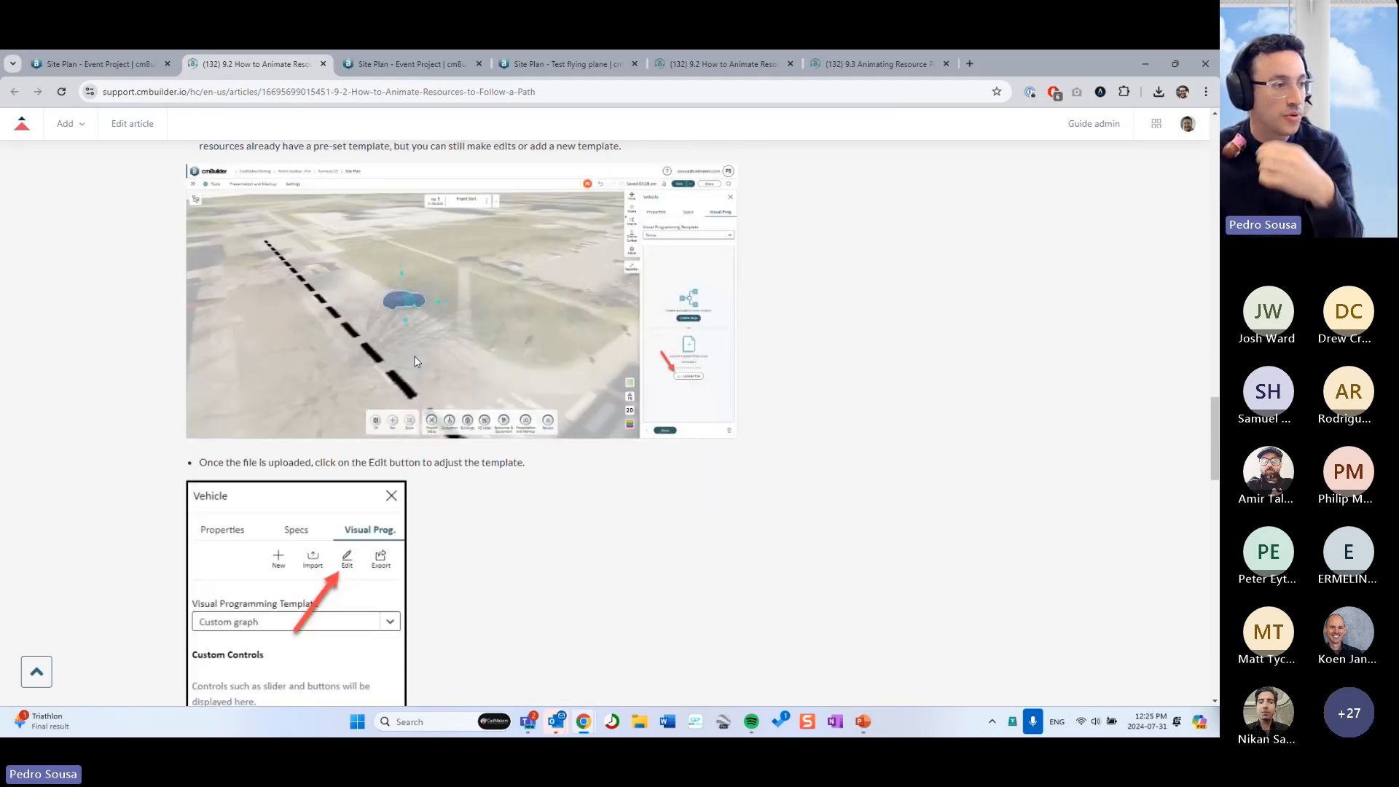
scroll(379, 324, "down", 5)
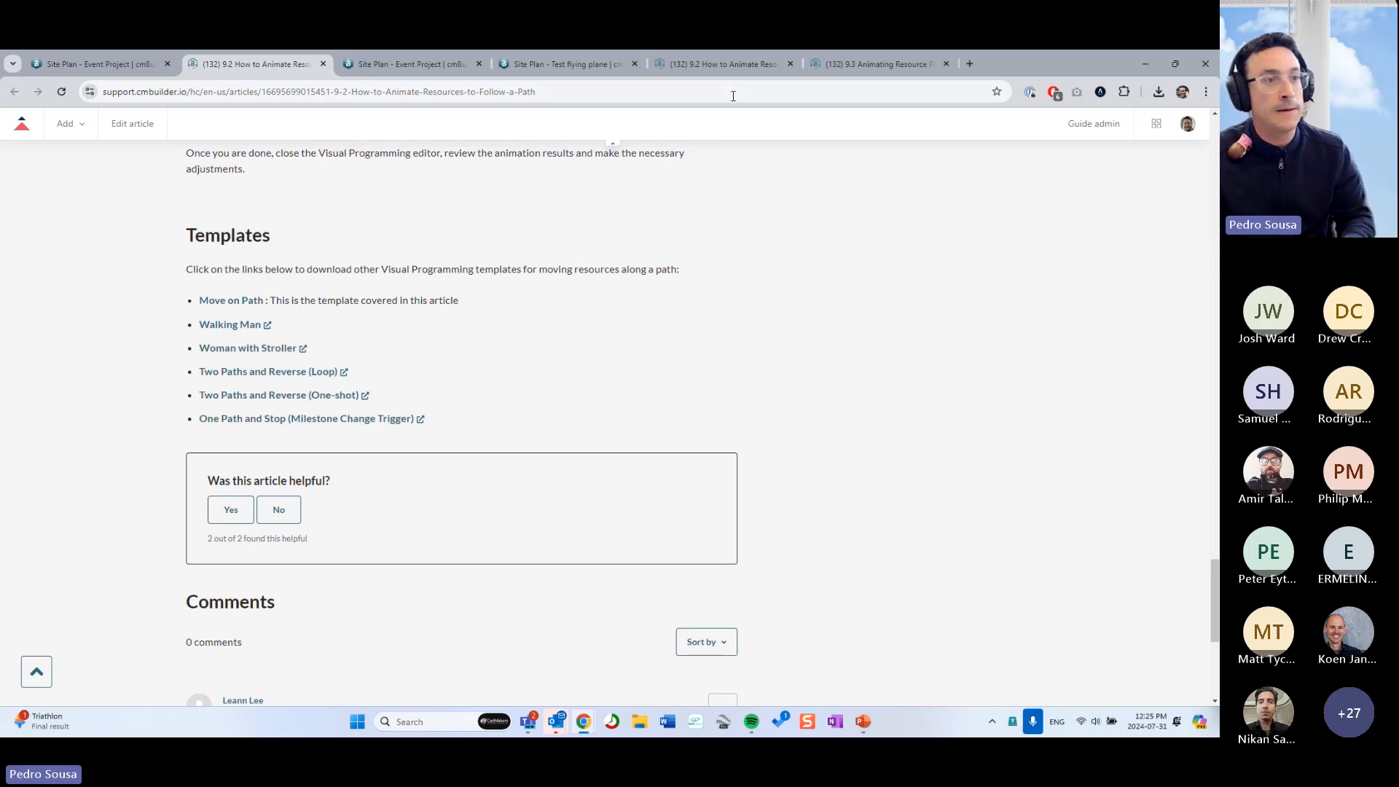
Close the extra article 9.2 page and review article 9.3, Animating Resource Parameters, including its Templates list
left_click(867, 65)
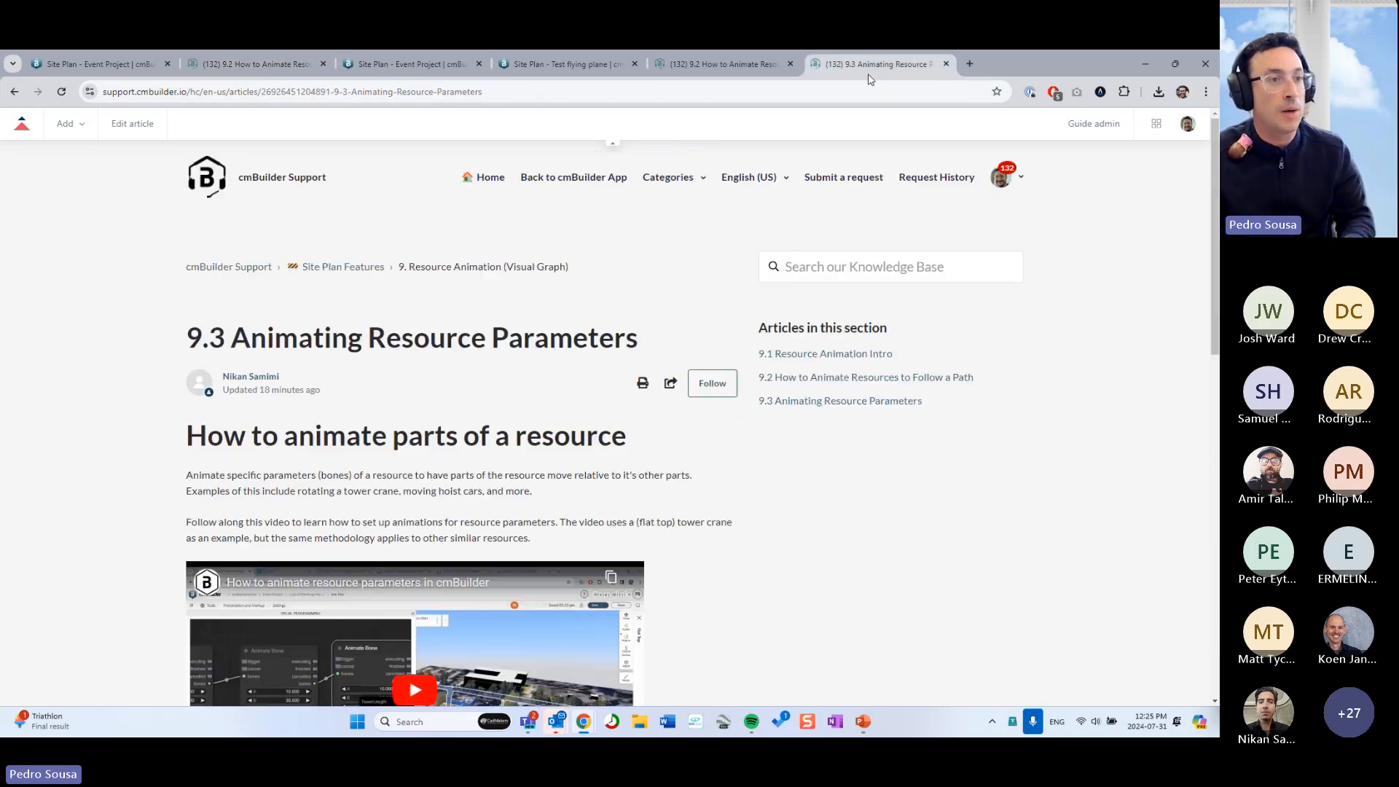
left_click(323, 64)
scroll(425, 368, "down", 4)
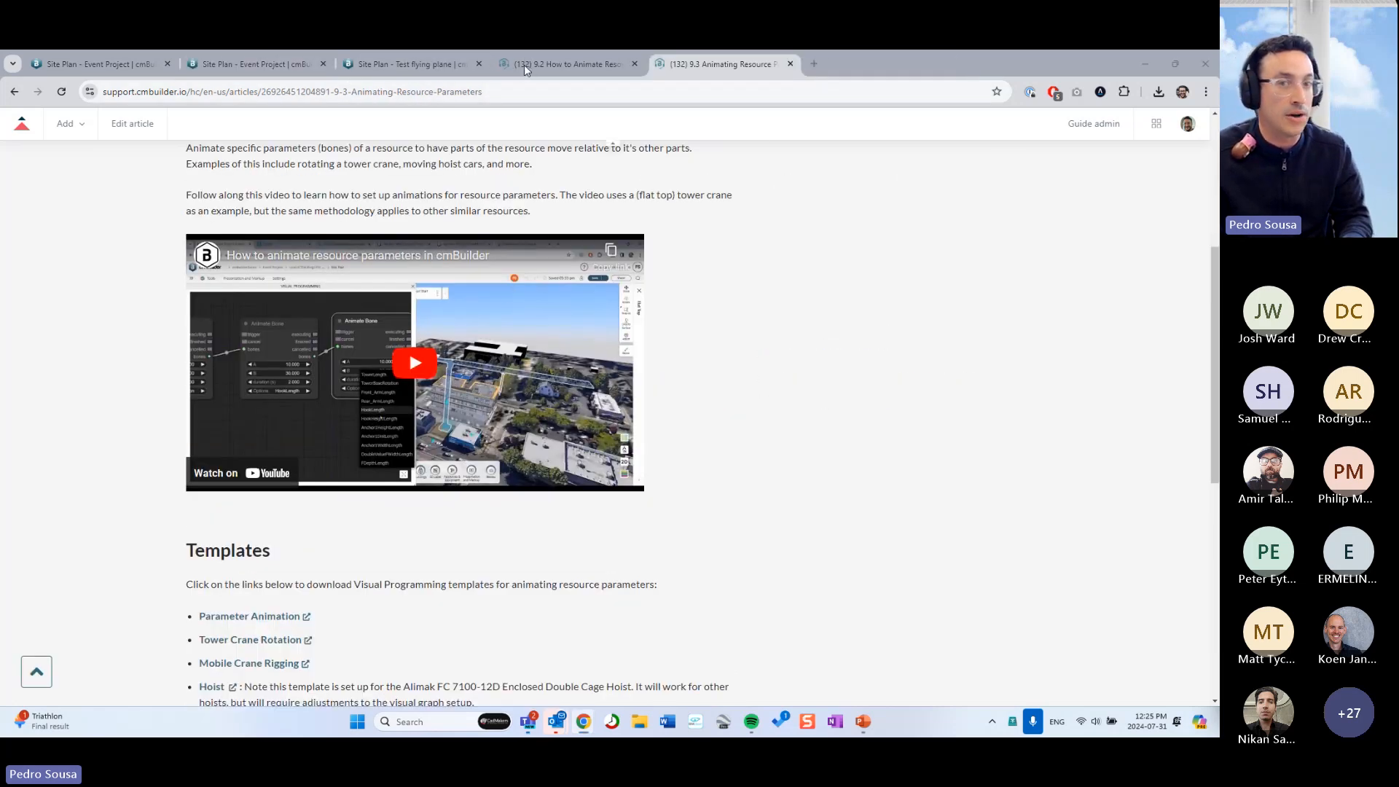
scroll(684, 446, "down", 2)
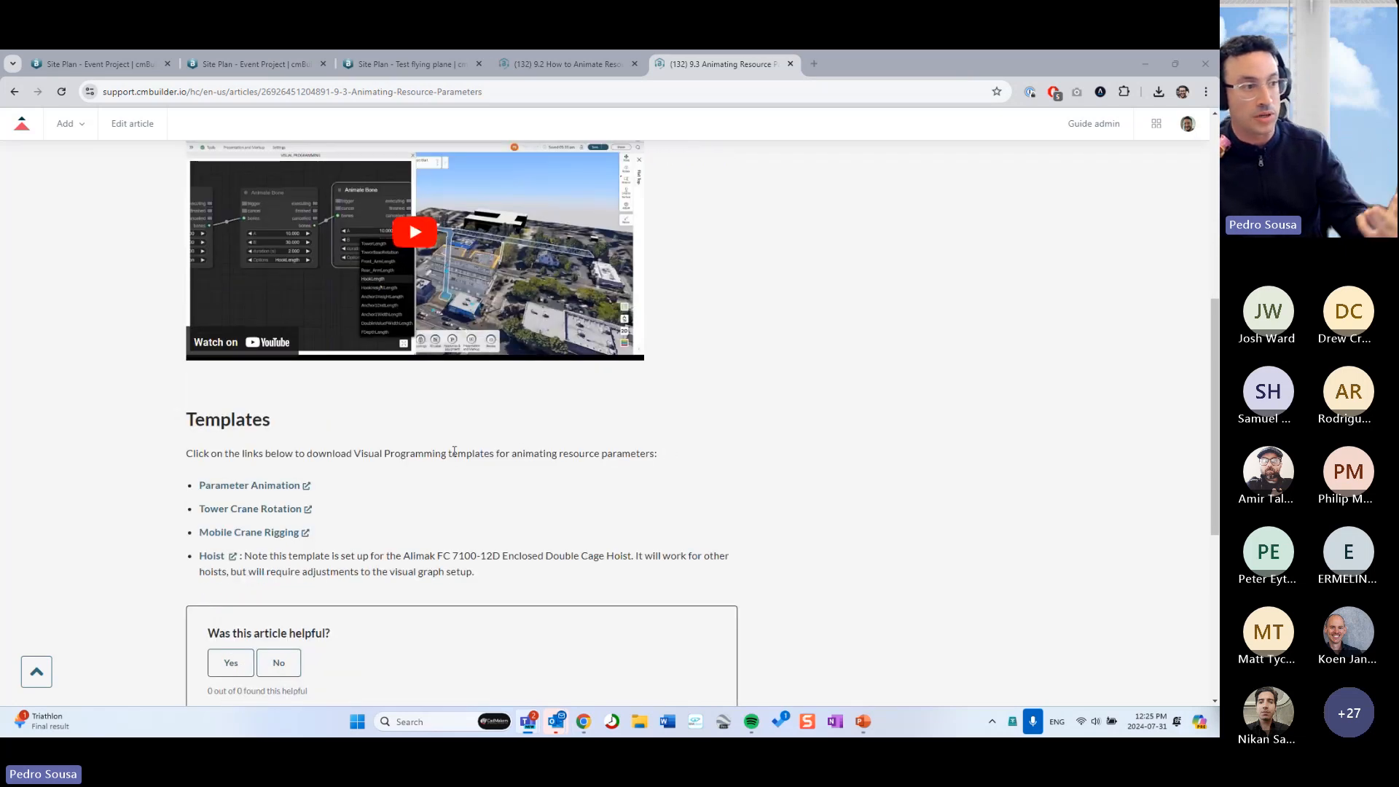
left_click(122, 61)
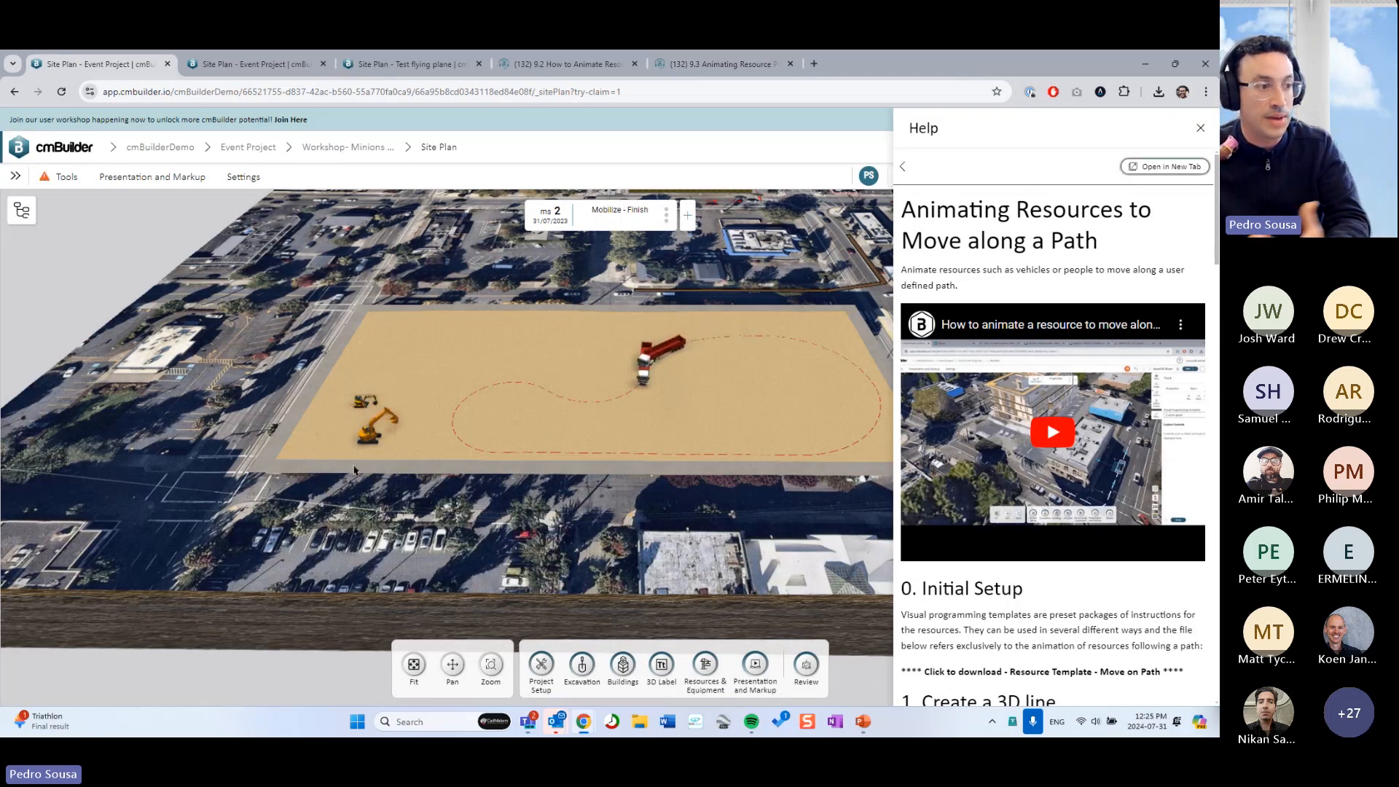
scroll(404, 465, "up", 2)
left_click(695, 64)
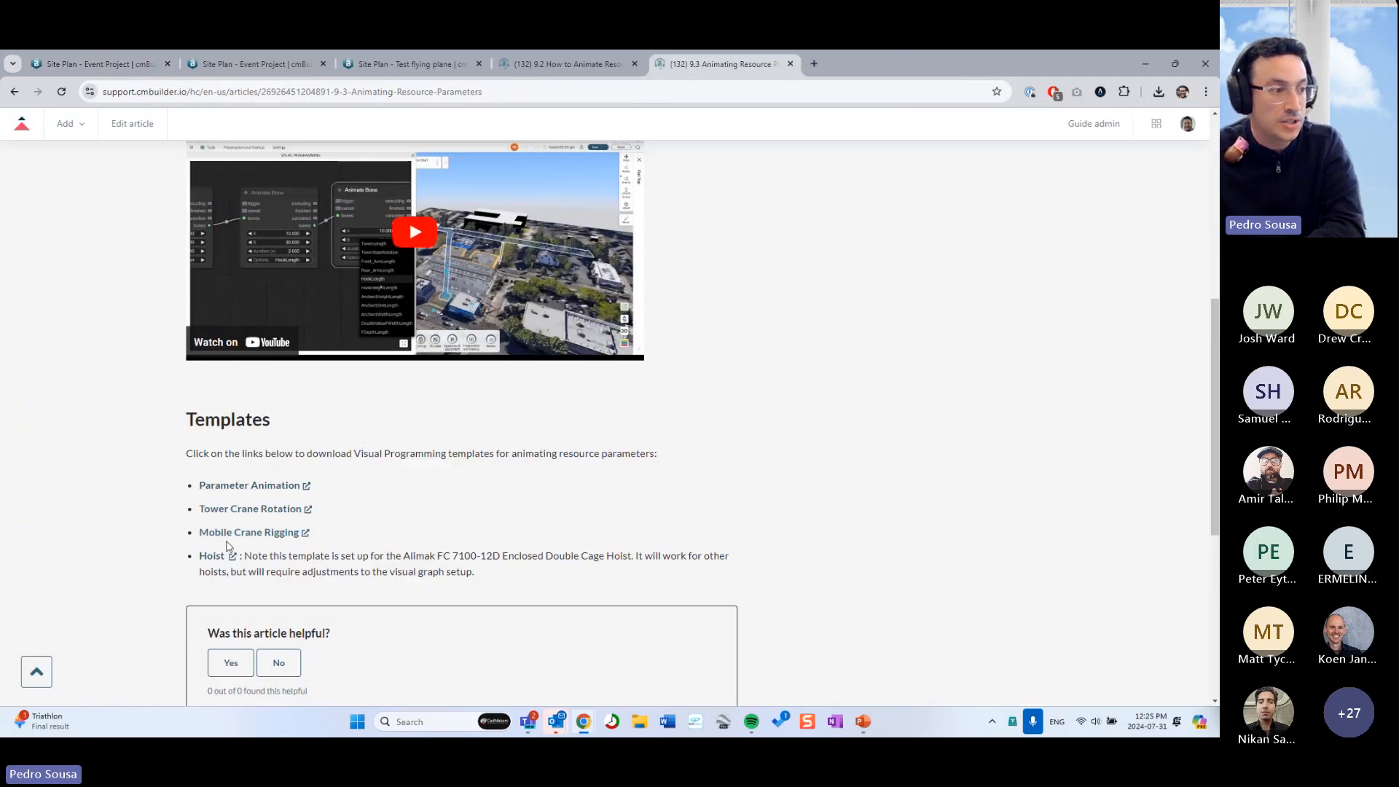
Open the Parameter Animation template from article 9.3, look through its JSON, and download the file
left_click(248, 486)
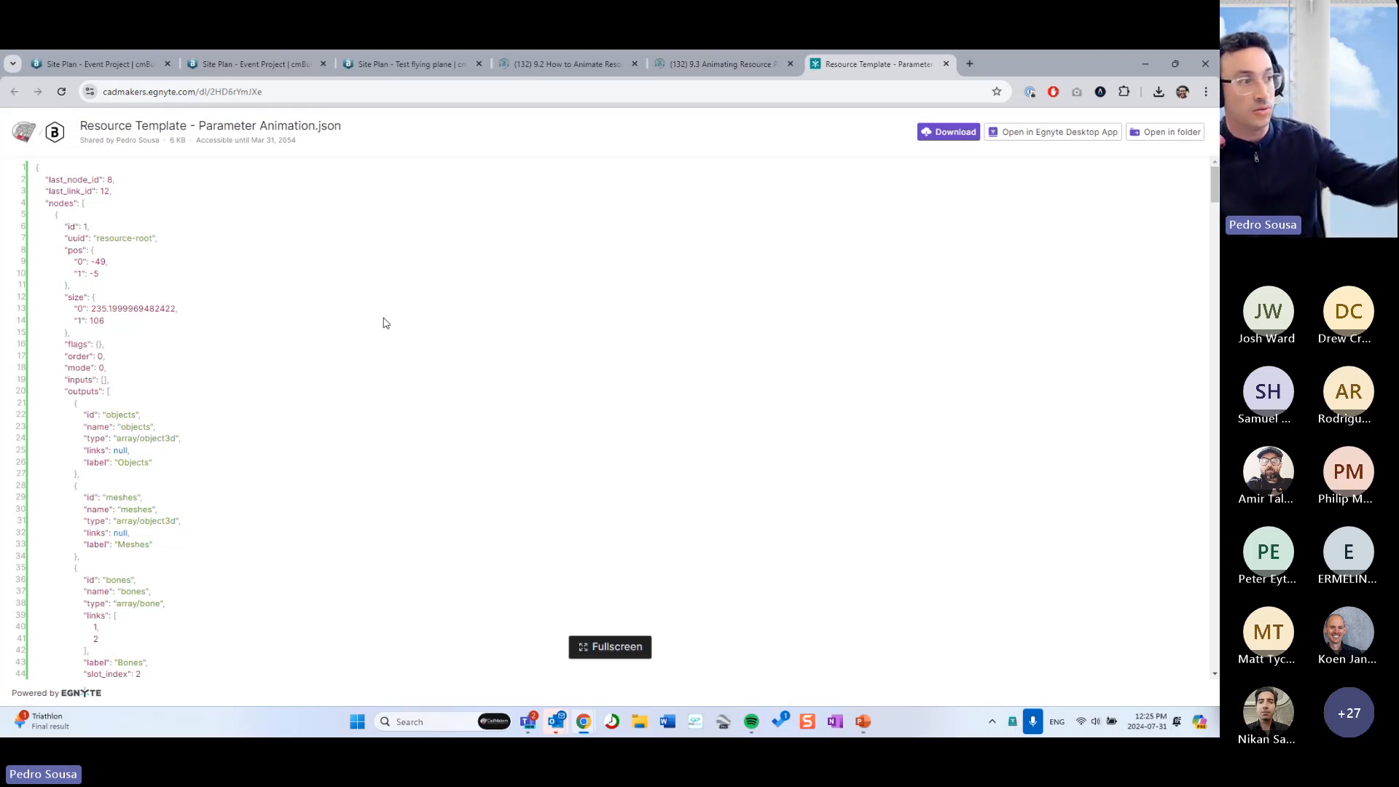
scroll(146, 290, "down", 10)
scroll(219, 372, "down", 20)
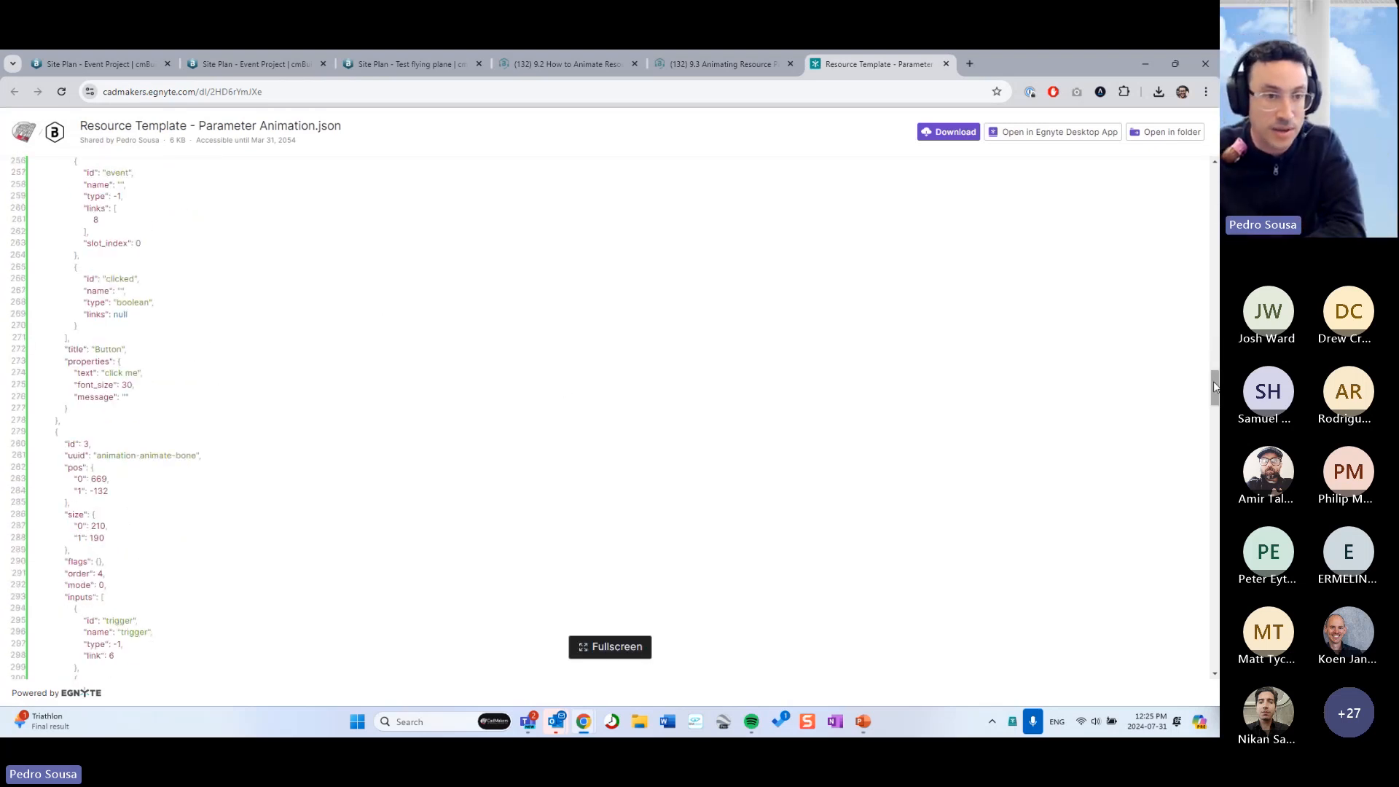
left_click_drag(1215, 387, 1215, 178)
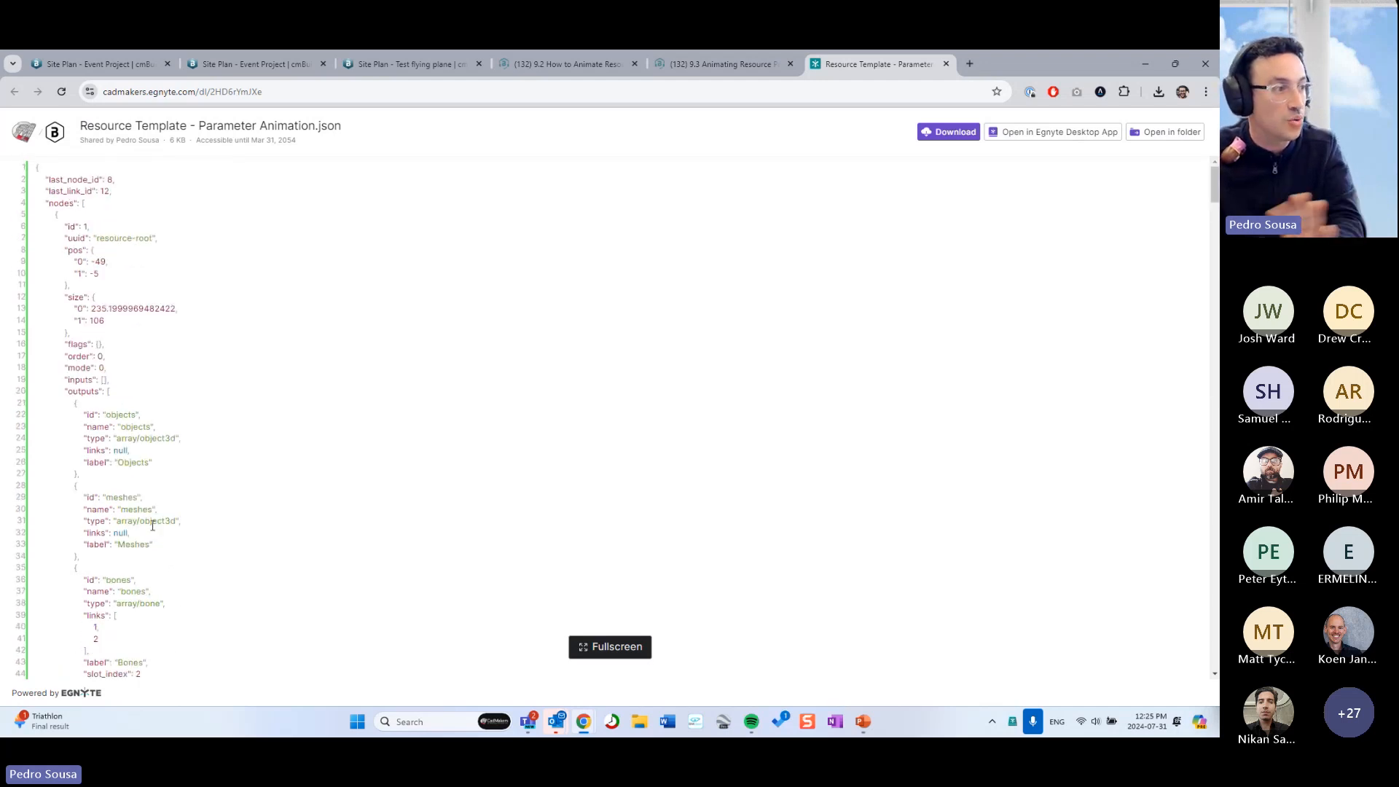
left_click(945, 135)
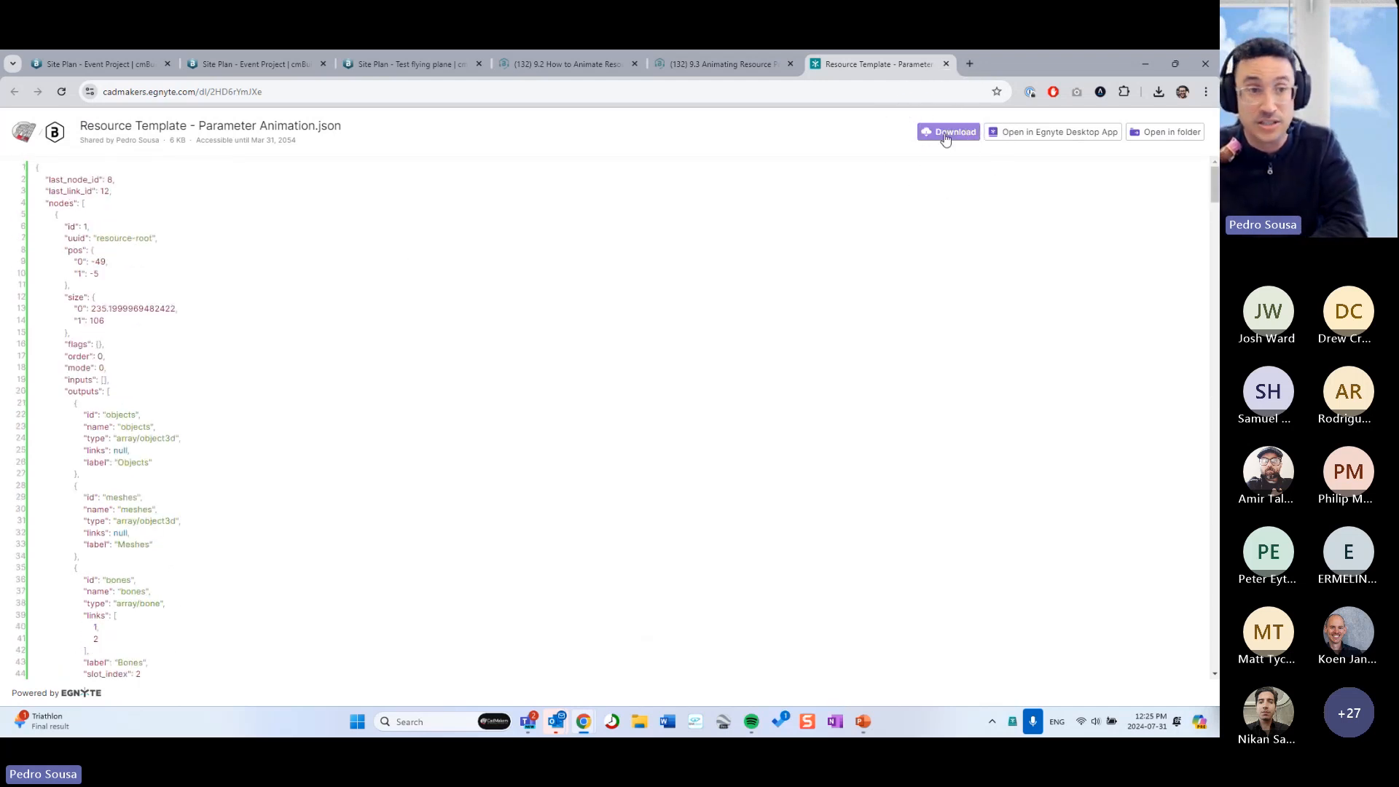
Back in the site plan, close Help and import Resource Template - Parameter Animation (3).json as the mini excavator's visual programming graph
left_click(133, 67)
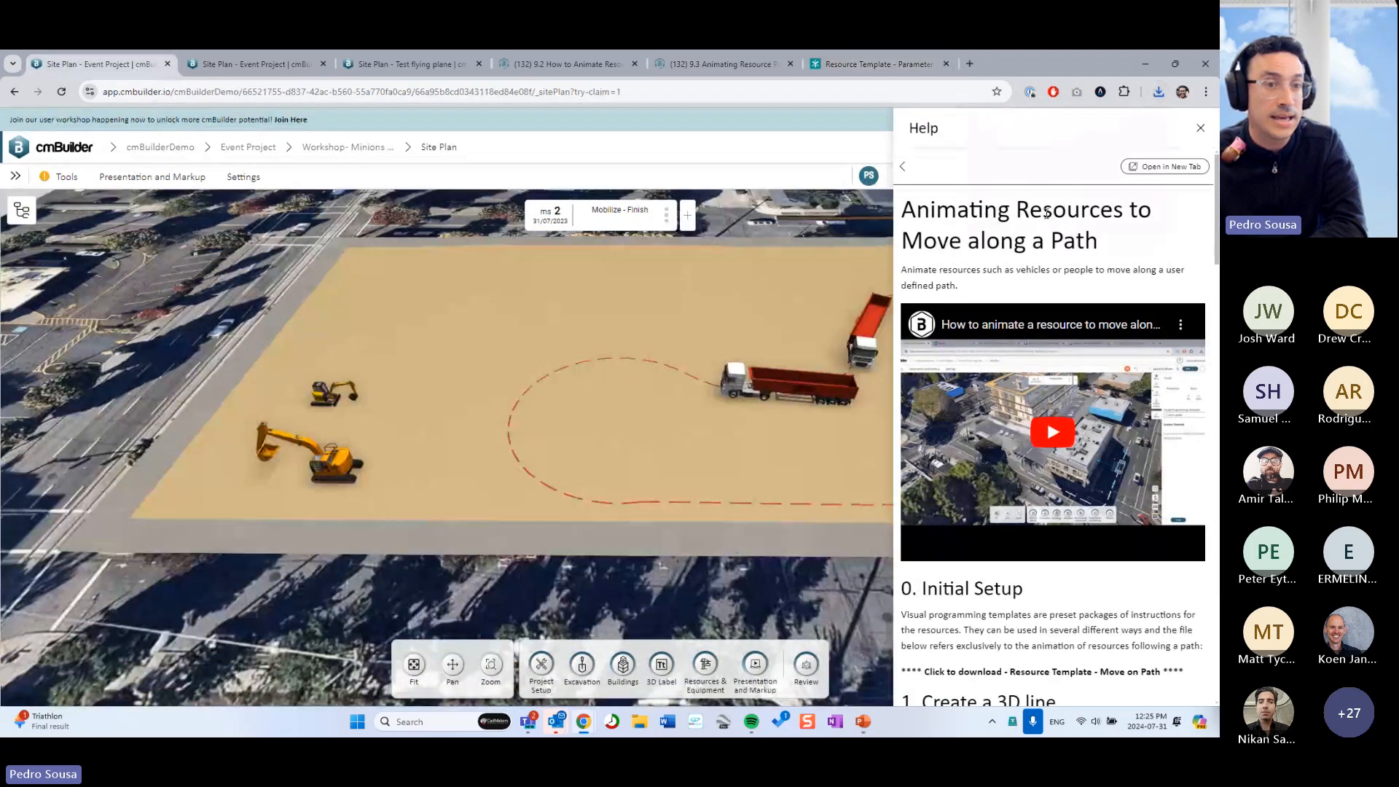
left_click(1201, 129)
left_click(340, 395)
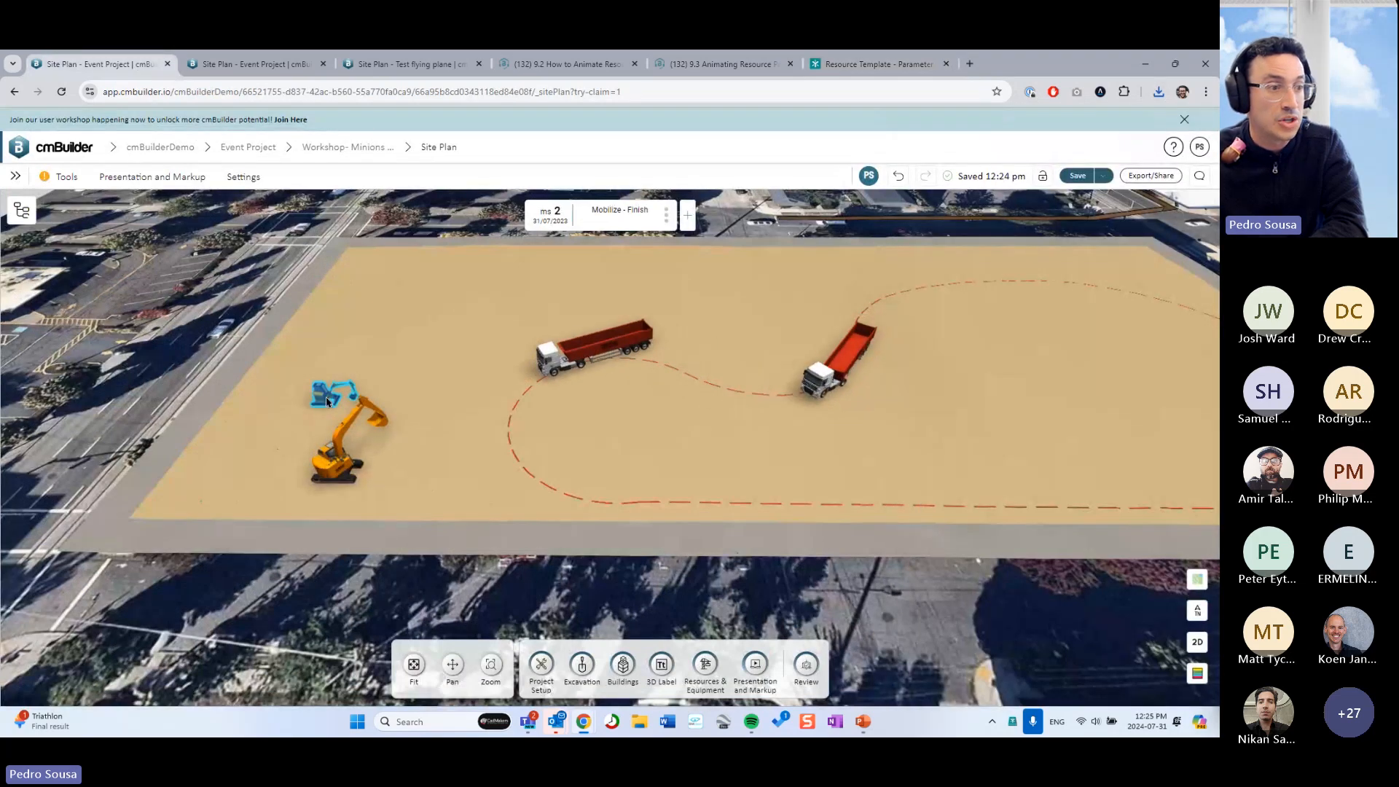
left_click(1179, 239)
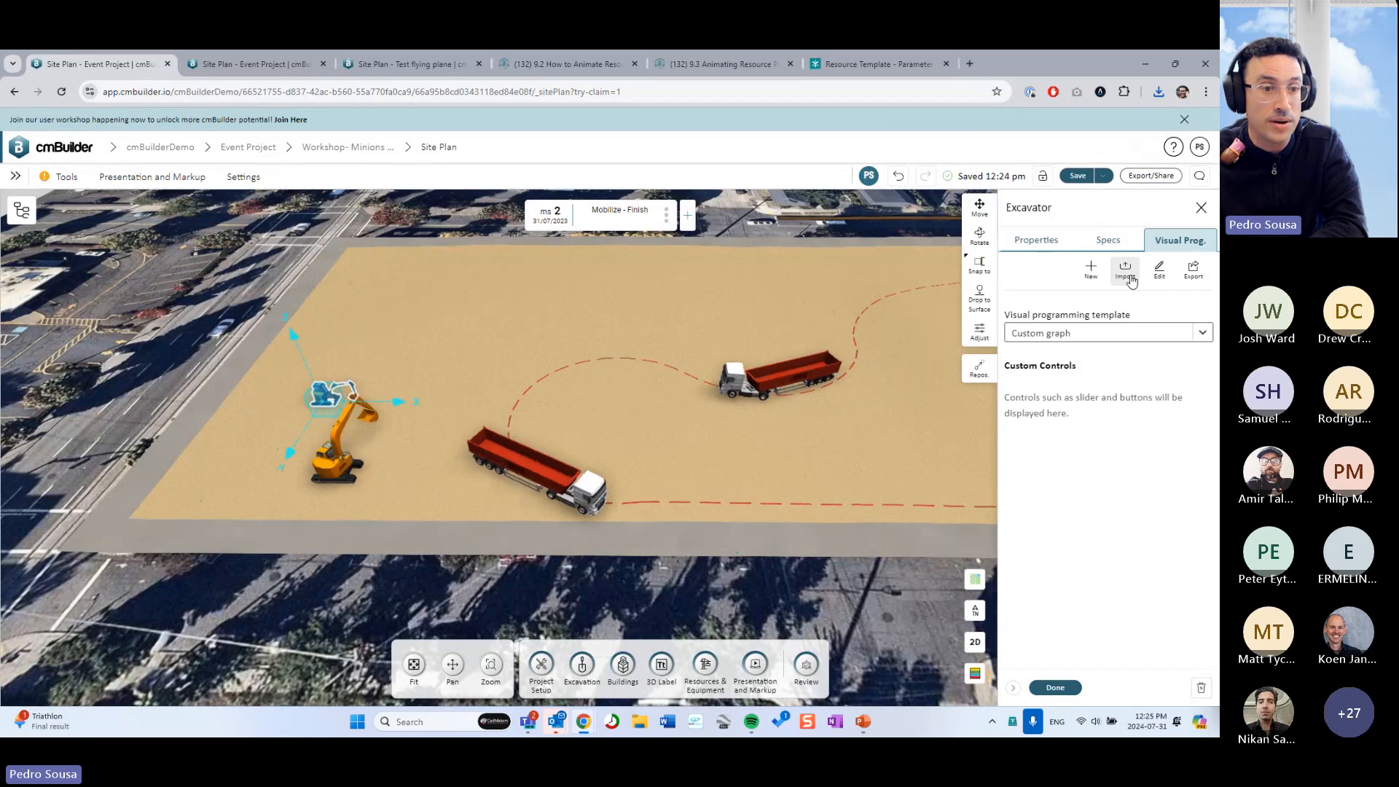
left_click(1129, 278)
left_click(527, 440)
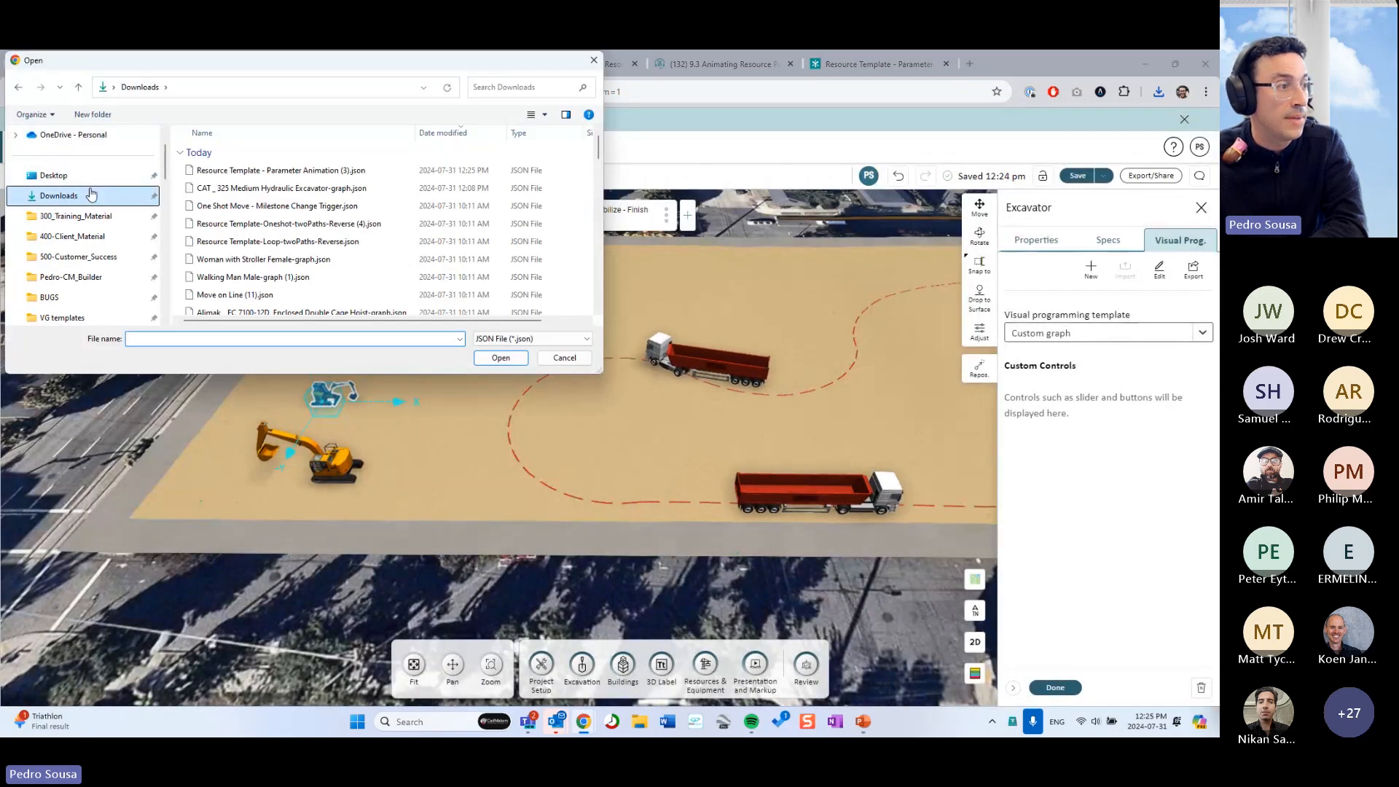
left_click(280, 171)
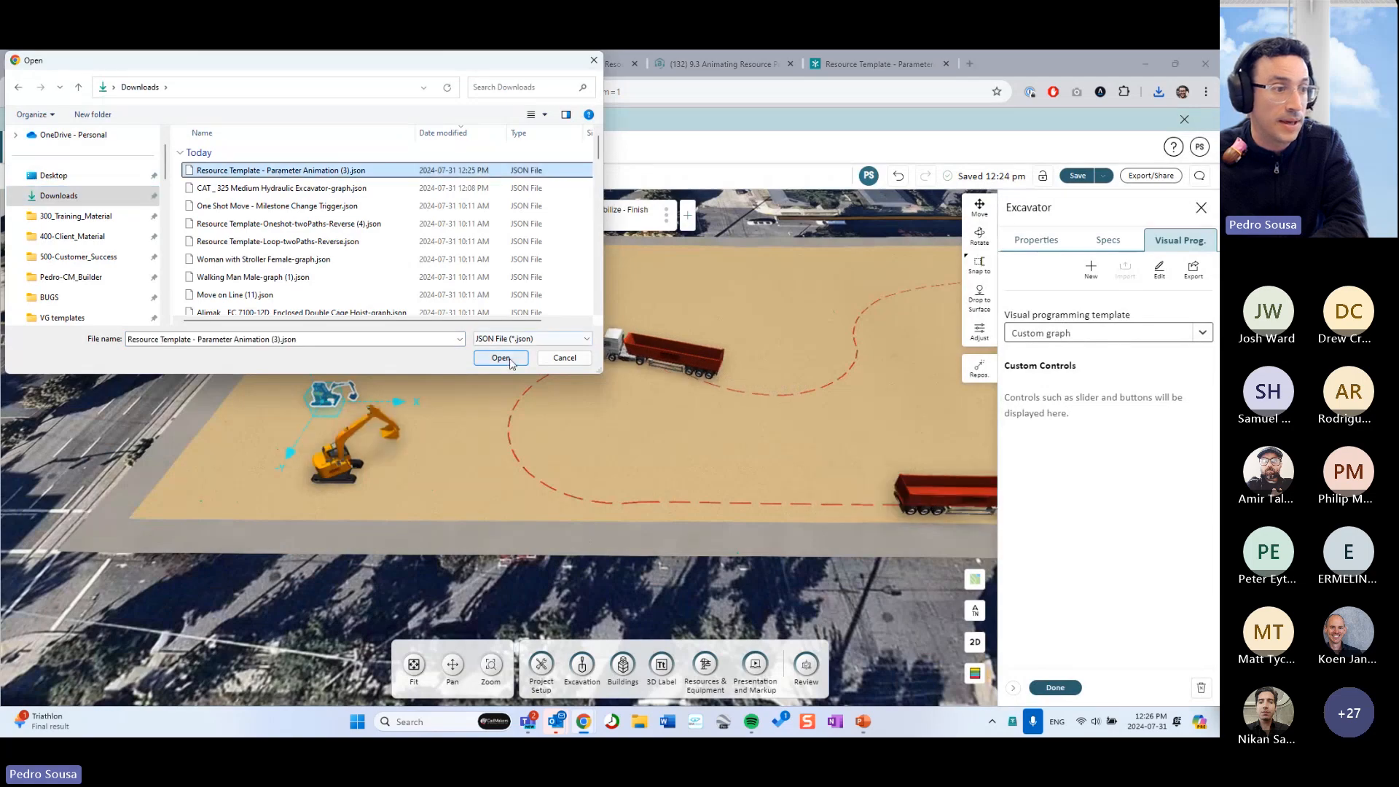
left_click(501, 357)
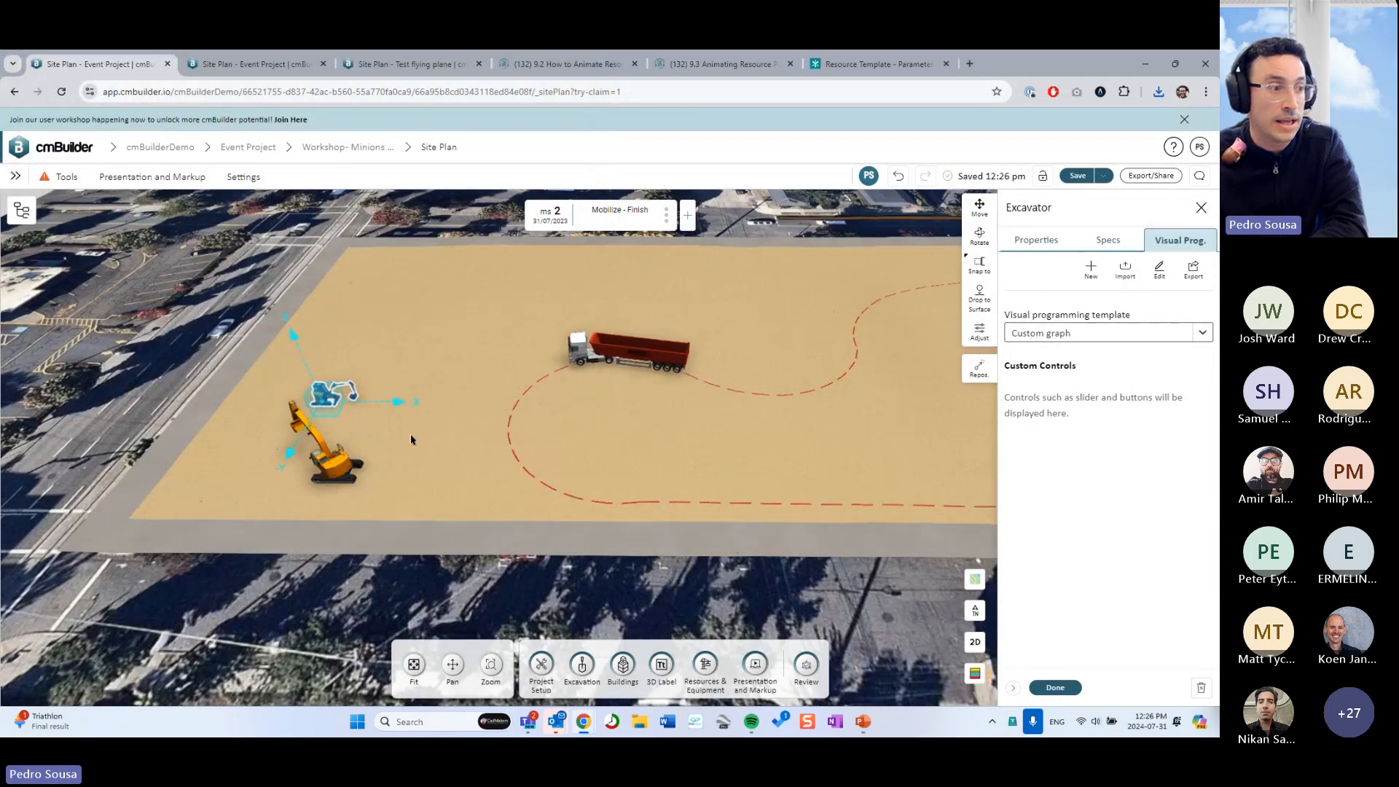
Open the mini excavator's imported graph for editing and reposition its CAT | 305 CR Mini Excavator node
middle_click_drag(467, 430, 556, 450)
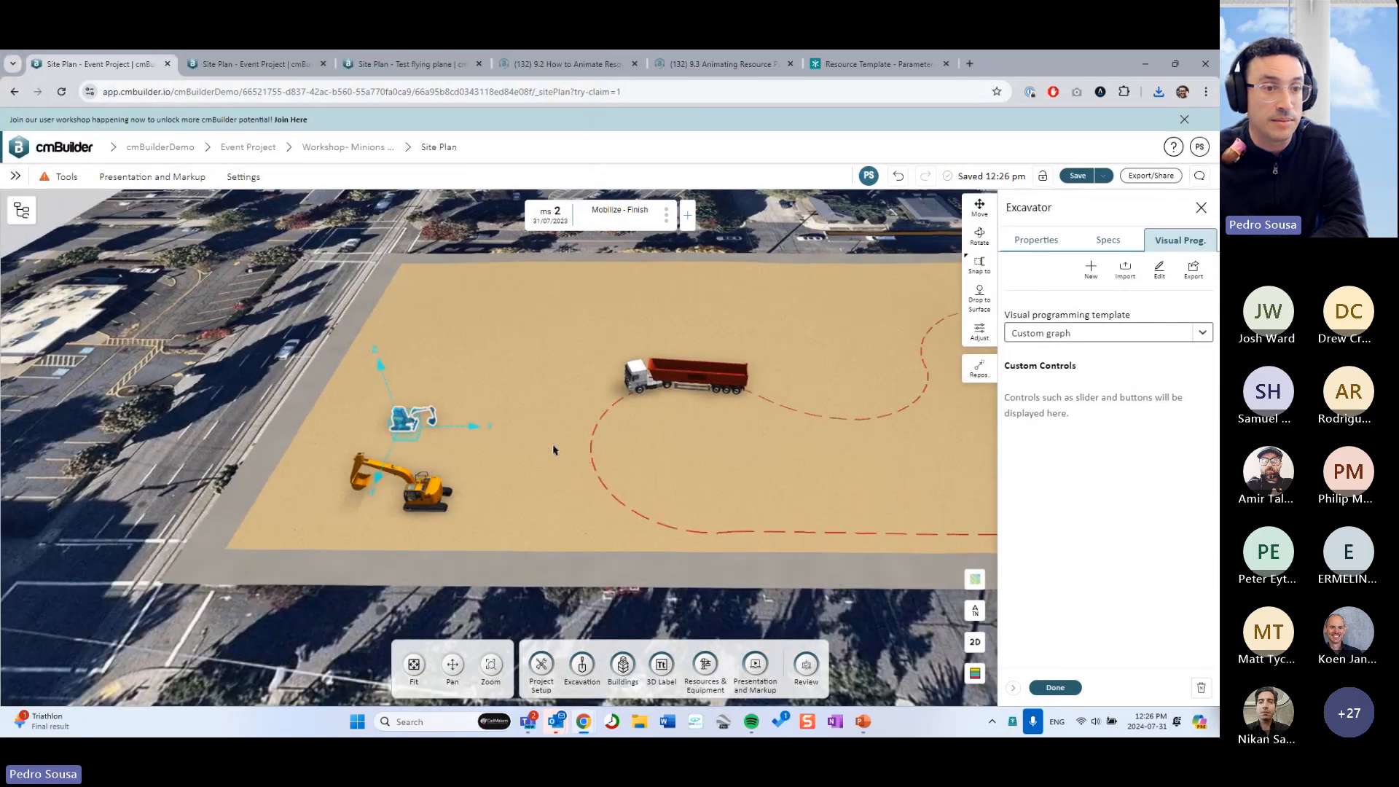
left_click(1161, 283)
scroll(809, 379, "down", 3)
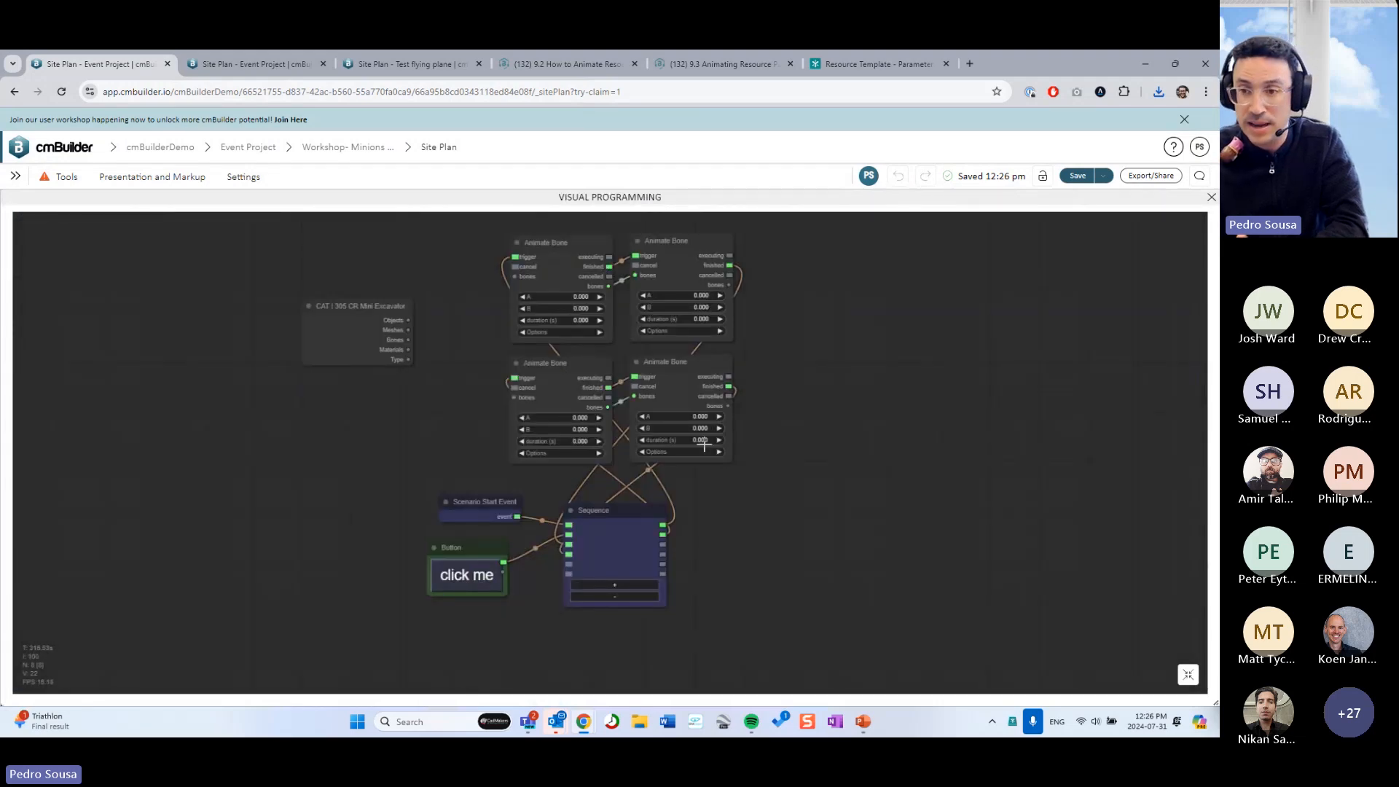
left_click_drag(770, 437, 849, 486)
scroll(809, 466, "up", 2)
left_click_drag(311, 365, 312, 299)
left_click_drag(873, 408, 840, 384)
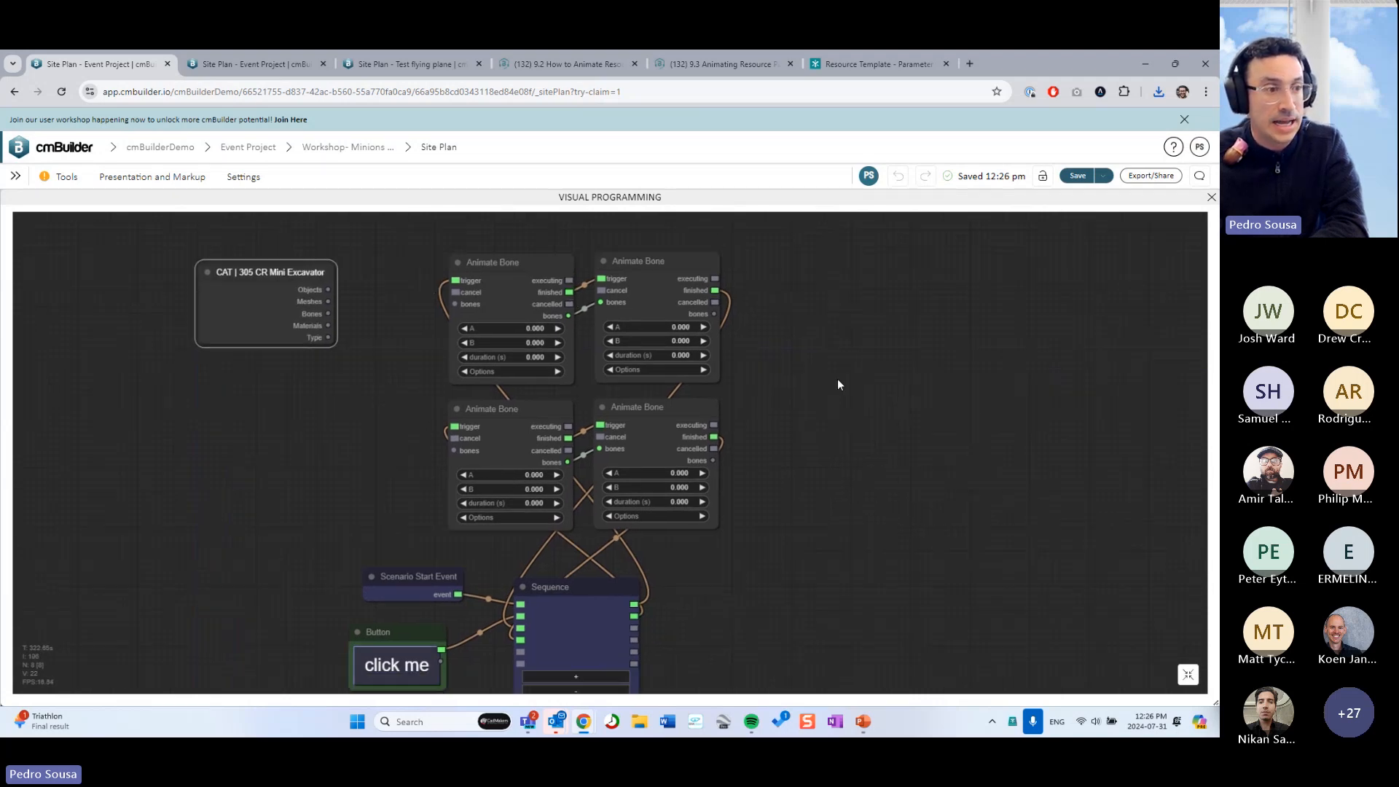
Spread the four Animate Bone nodes apart so the upper and lower pairs are clearly separated
left_click_drag(502, 290, 494, 273)
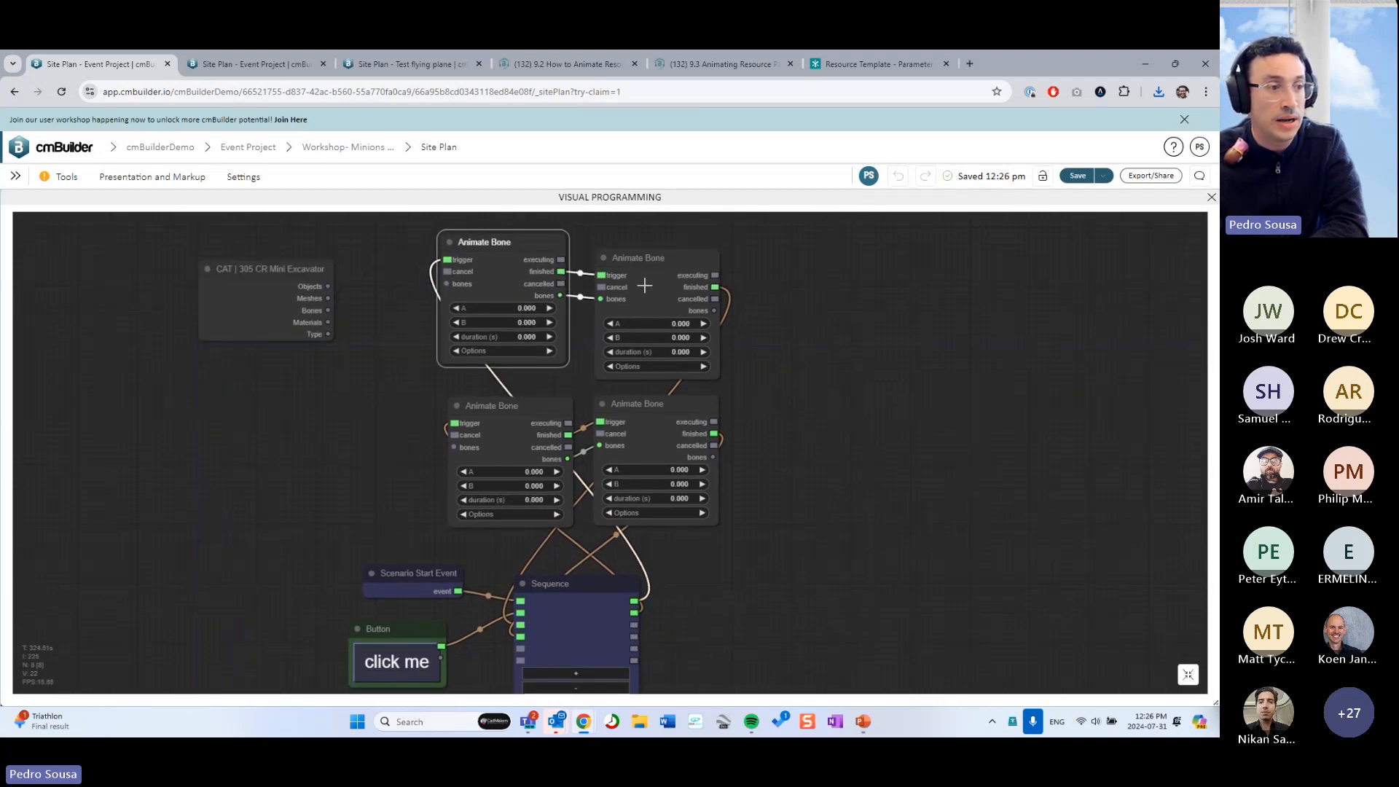
left_click_drag(644, 285, 652, 265)
left_click_drag(654, 423, 671, 441)
mouse_move(535, 421)
left_mouse_down()
mouse_move(524, 442)
mouse_move(529, 430)
left_mouse_up()
mouse_move(843, 371)
left_mouse_down()
mouse_move(841, 407)
mouse_move(840, 394)
left_mouse_up()
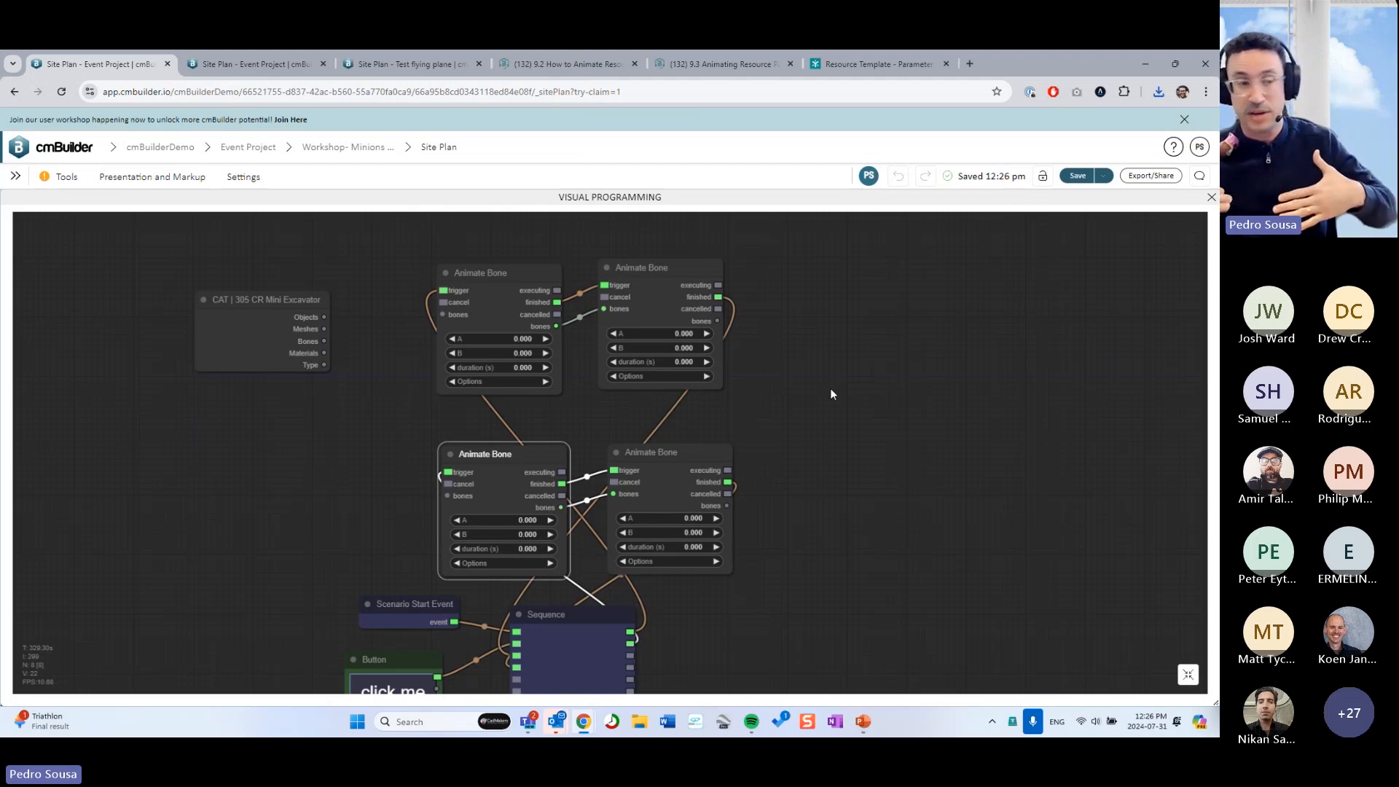
left_click_drag(643, 315, 645, 321)
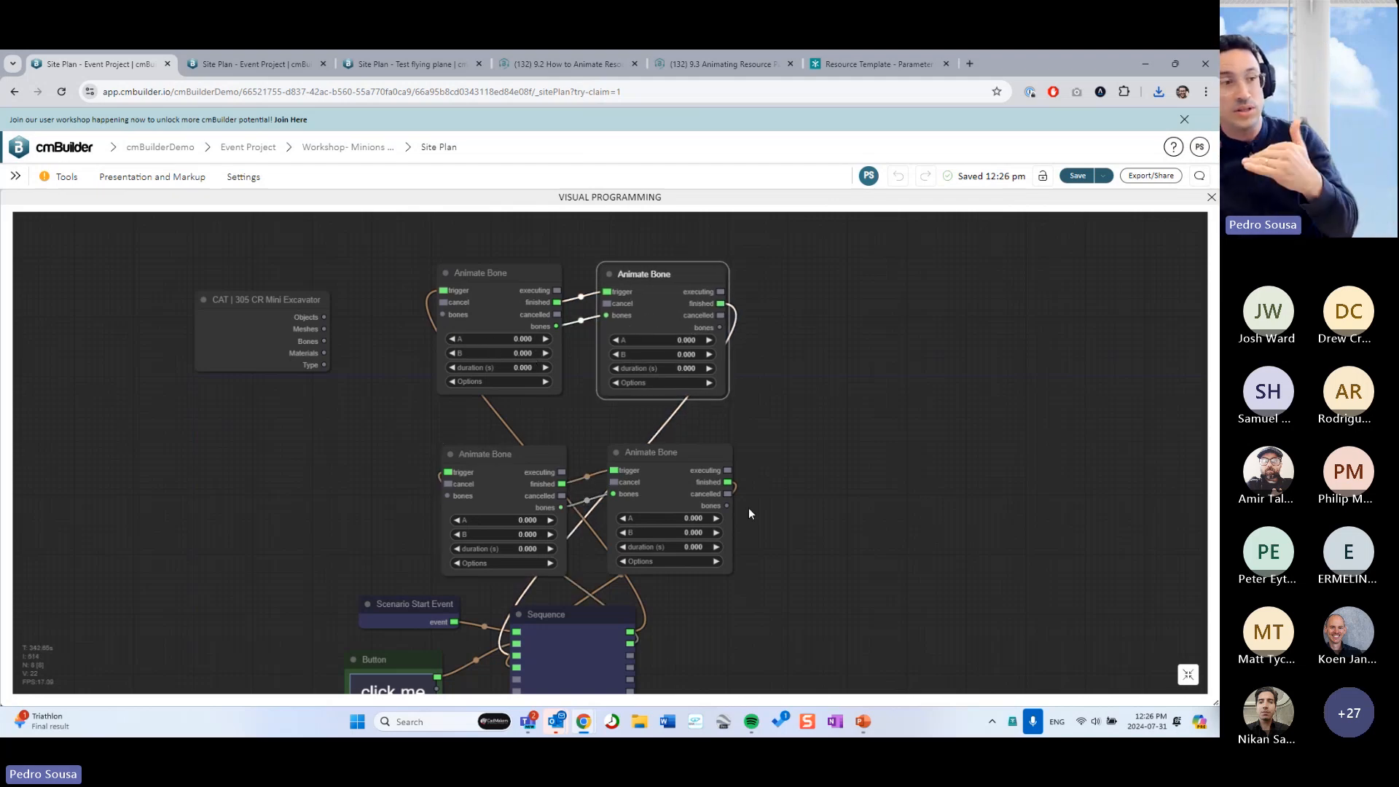
Connect the mini excavator node's Bones output to the bones input of the first Animate Bone node in each row
left_click_drag(281, 316, 248, 322)
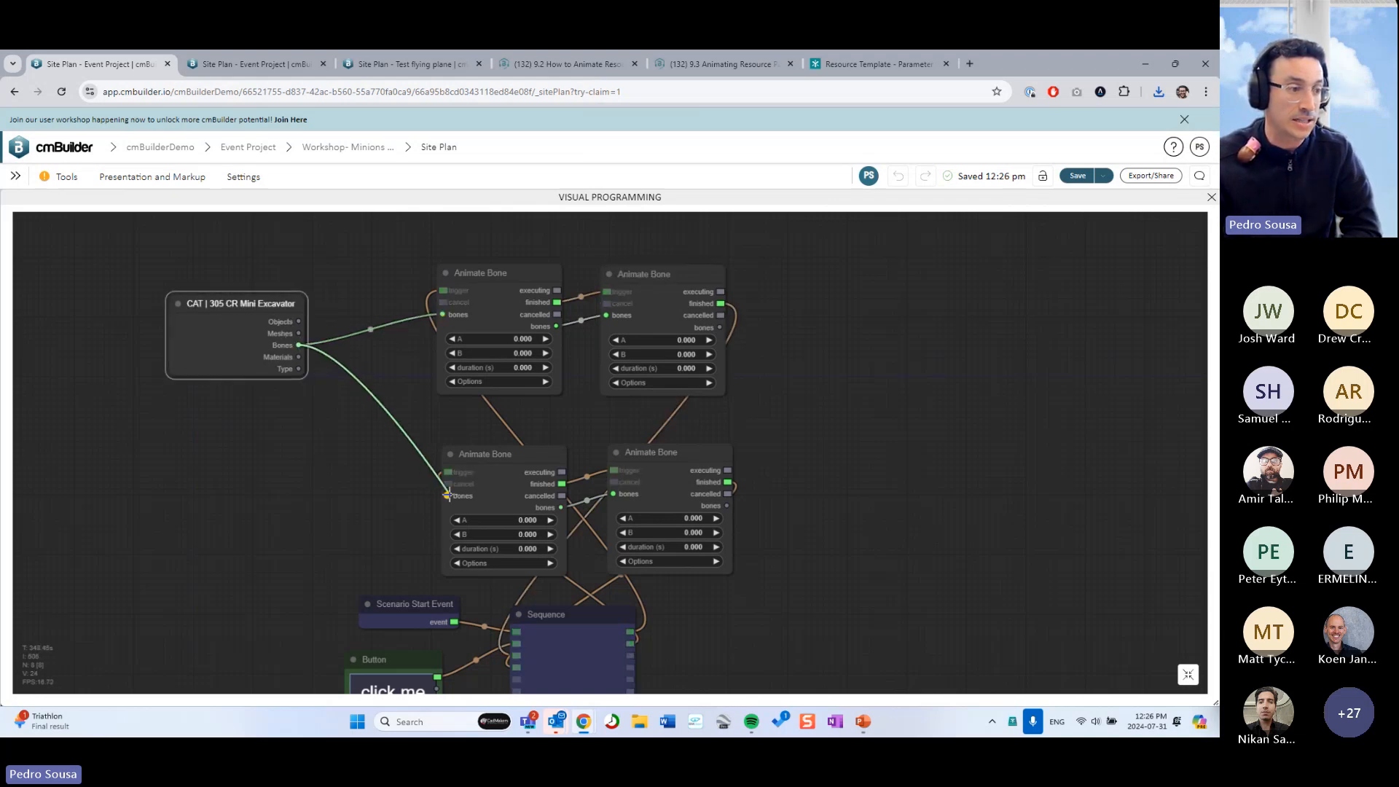
left_click_drag(447, 496, 448, 495)
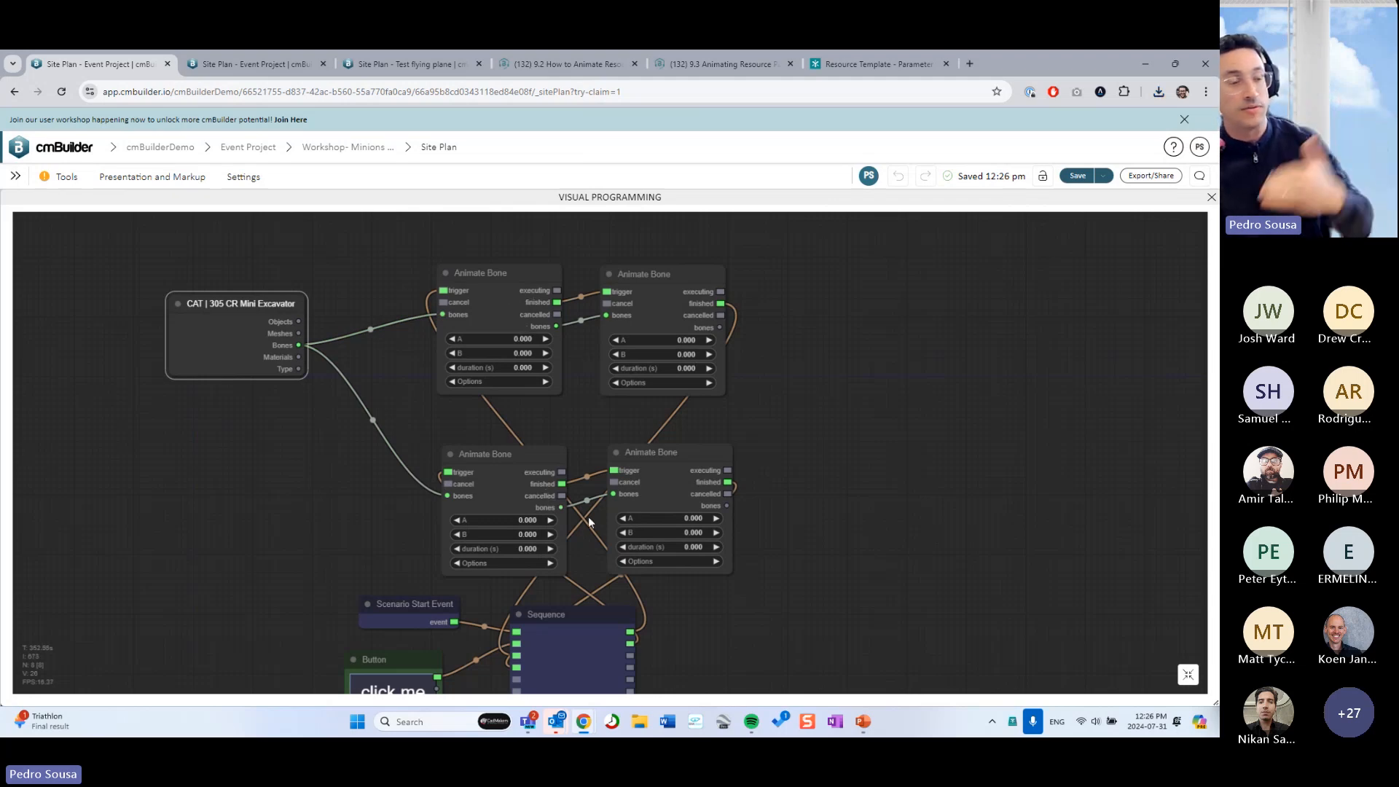
left_click_drag(819, 460, 808, 445)
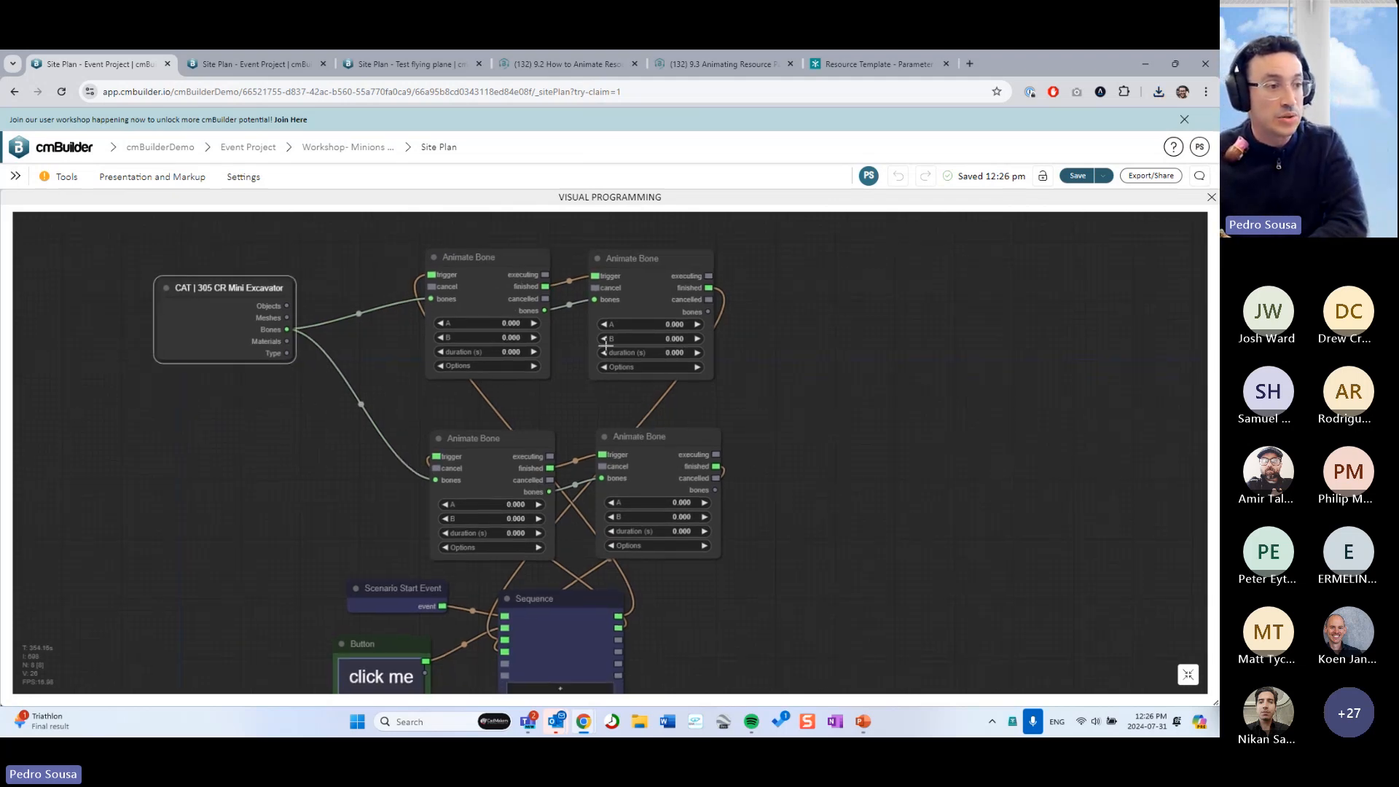
Set both upper Animate Bone nodes to BaseRotationRotation and both lower ones to ArmRotationRotation
left_click(498, 366)
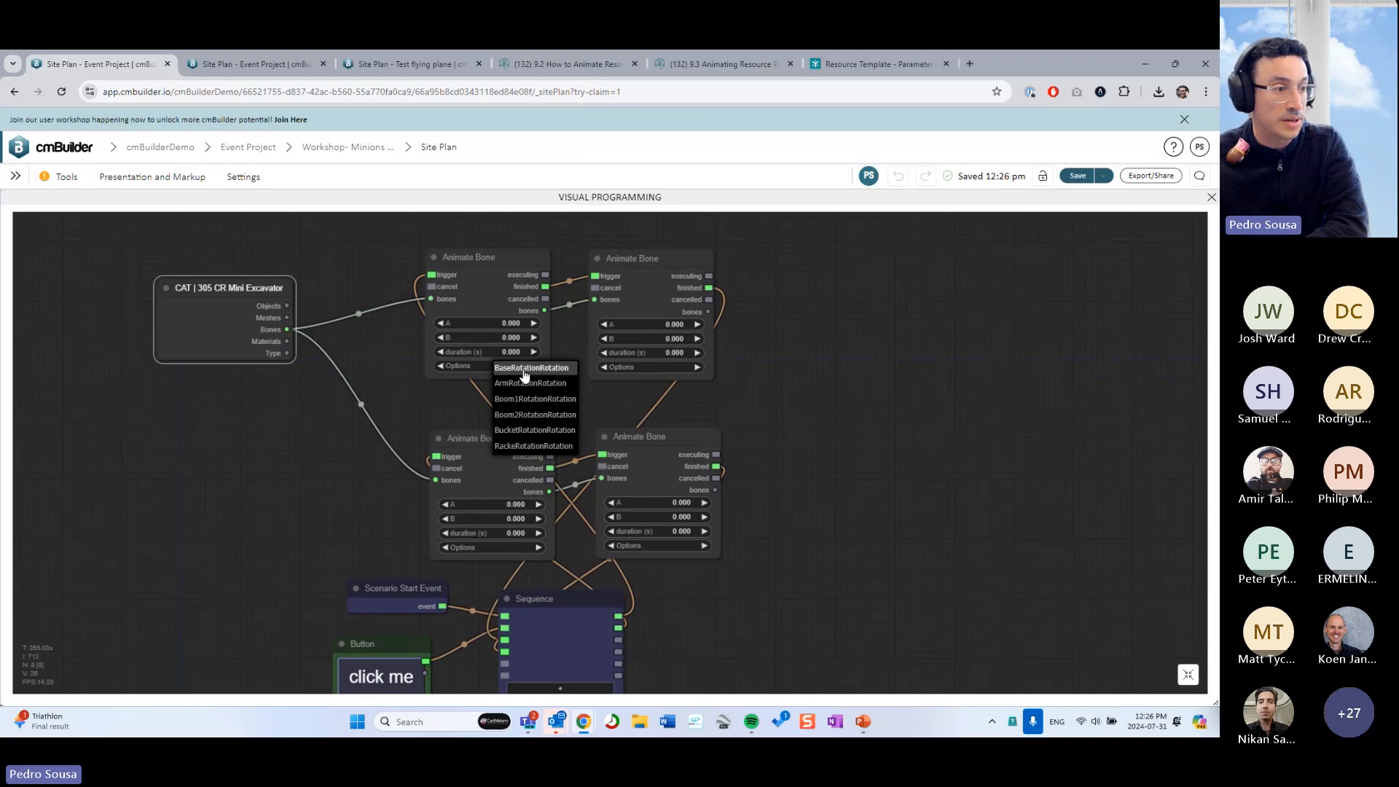
left_click(524, 368)
left_click(625, 368)
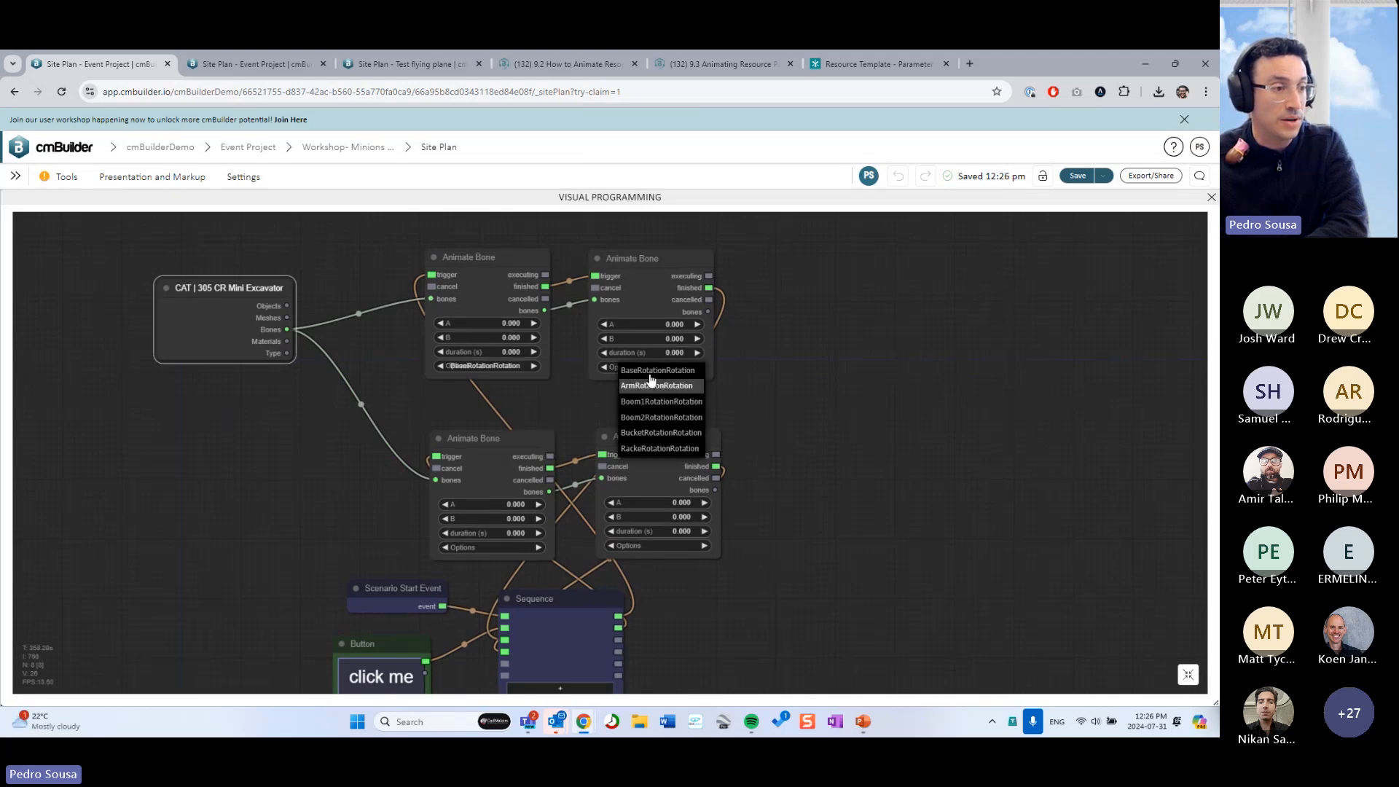
left_click(647, 375)
left_click(504, 549)
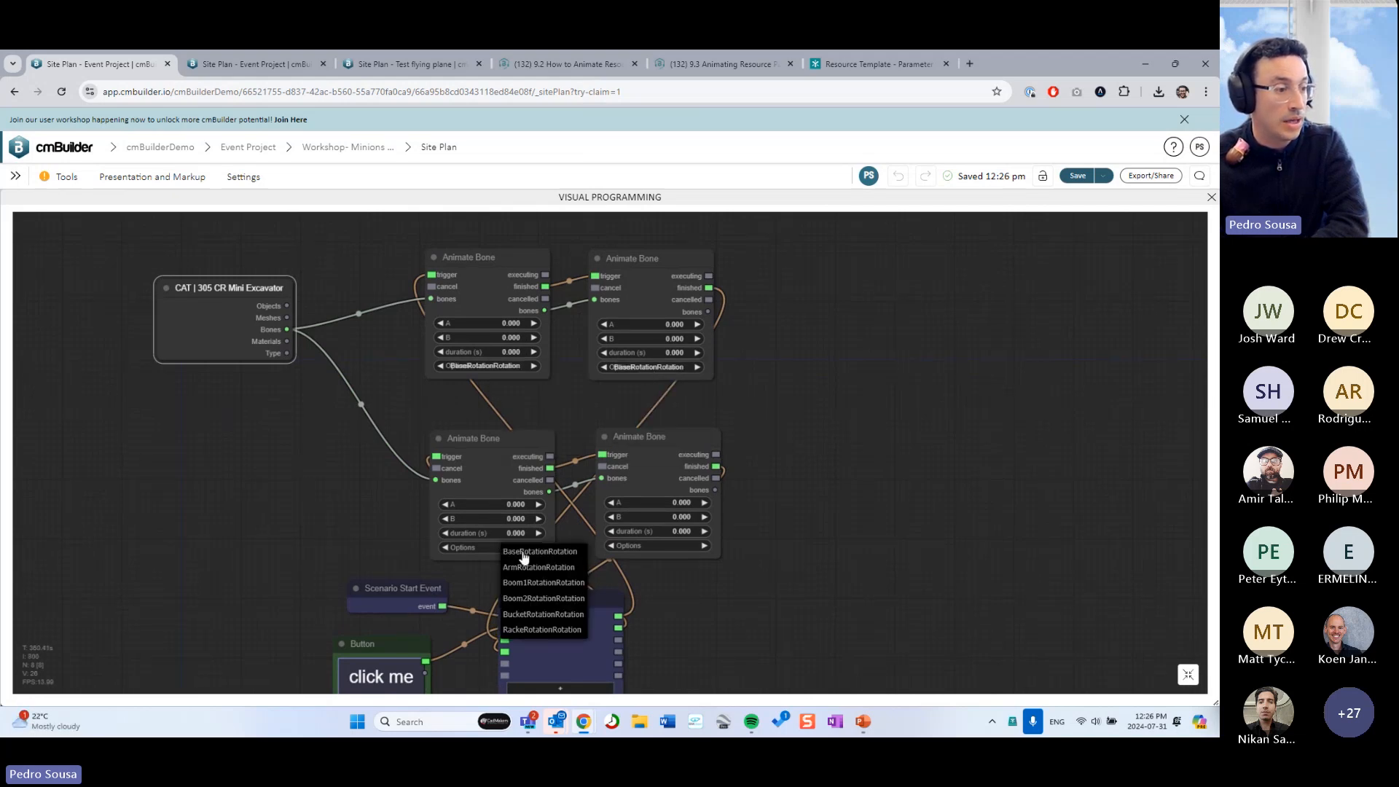
left_click(539, 570)
left_click(652, 546)
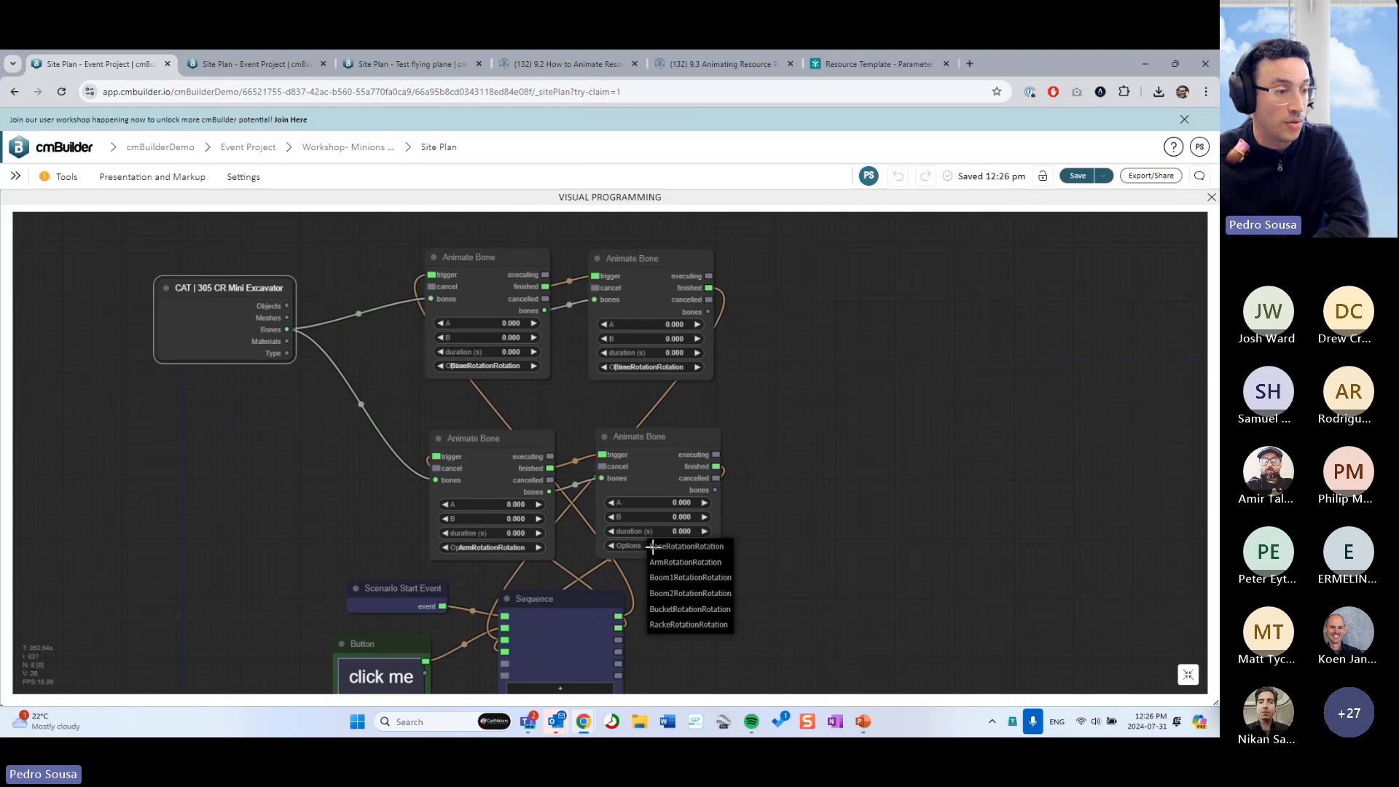
left_click(673, 563)
With the graph shown beside the Adjust parameters, set B of the first BaseRotationRotation node to 180 and A of the second to 180
left_click(1188, 676)
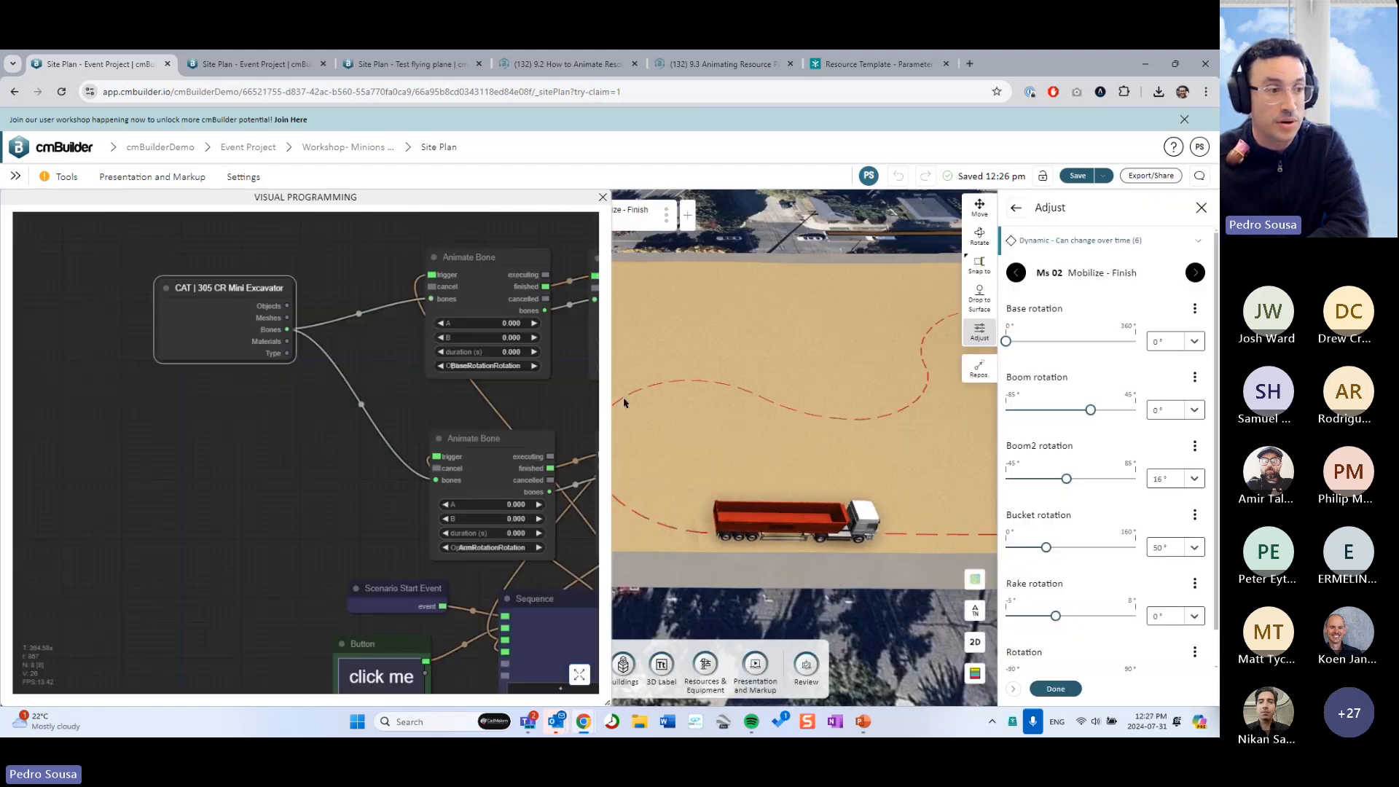
left_click_drag(422, 400, 188, 382)
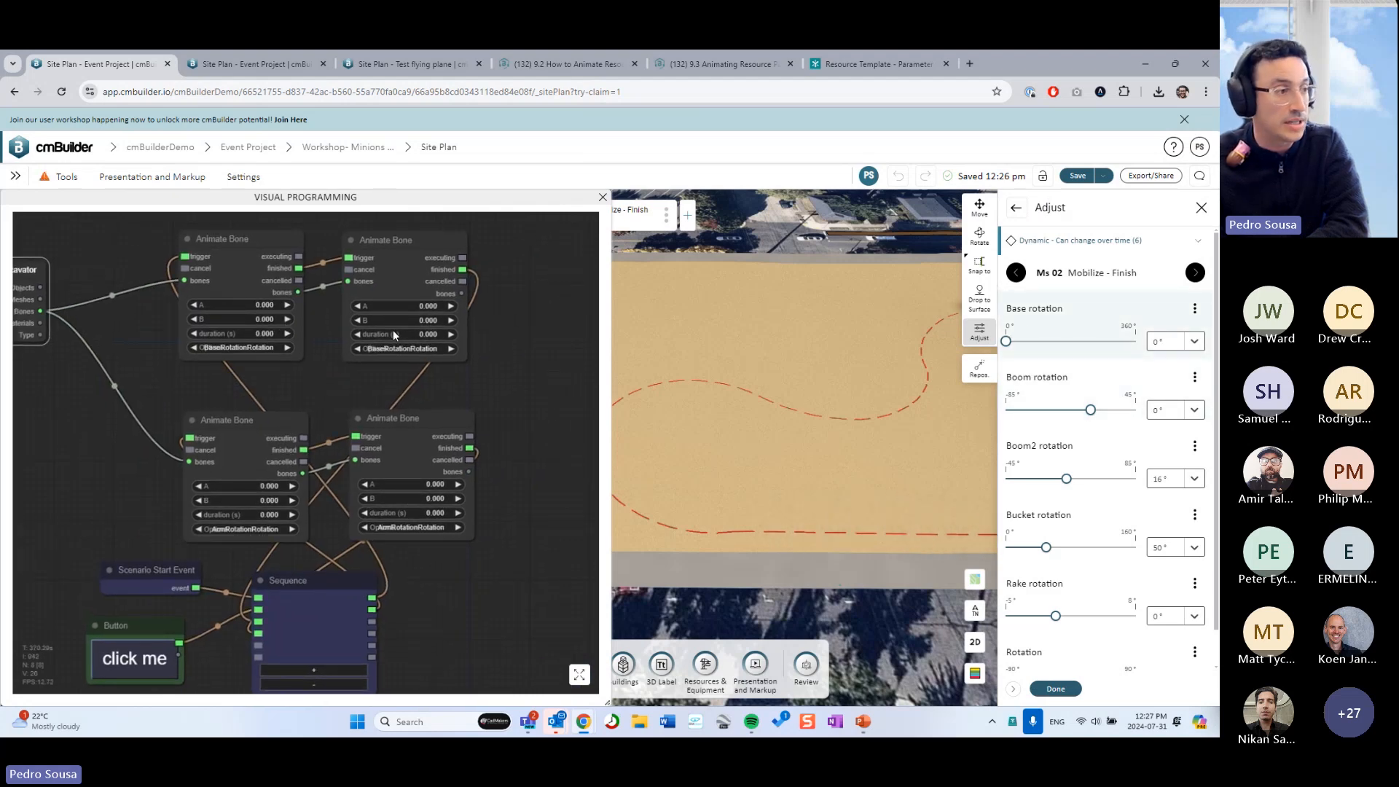
left_click(263, 319)
type("18")
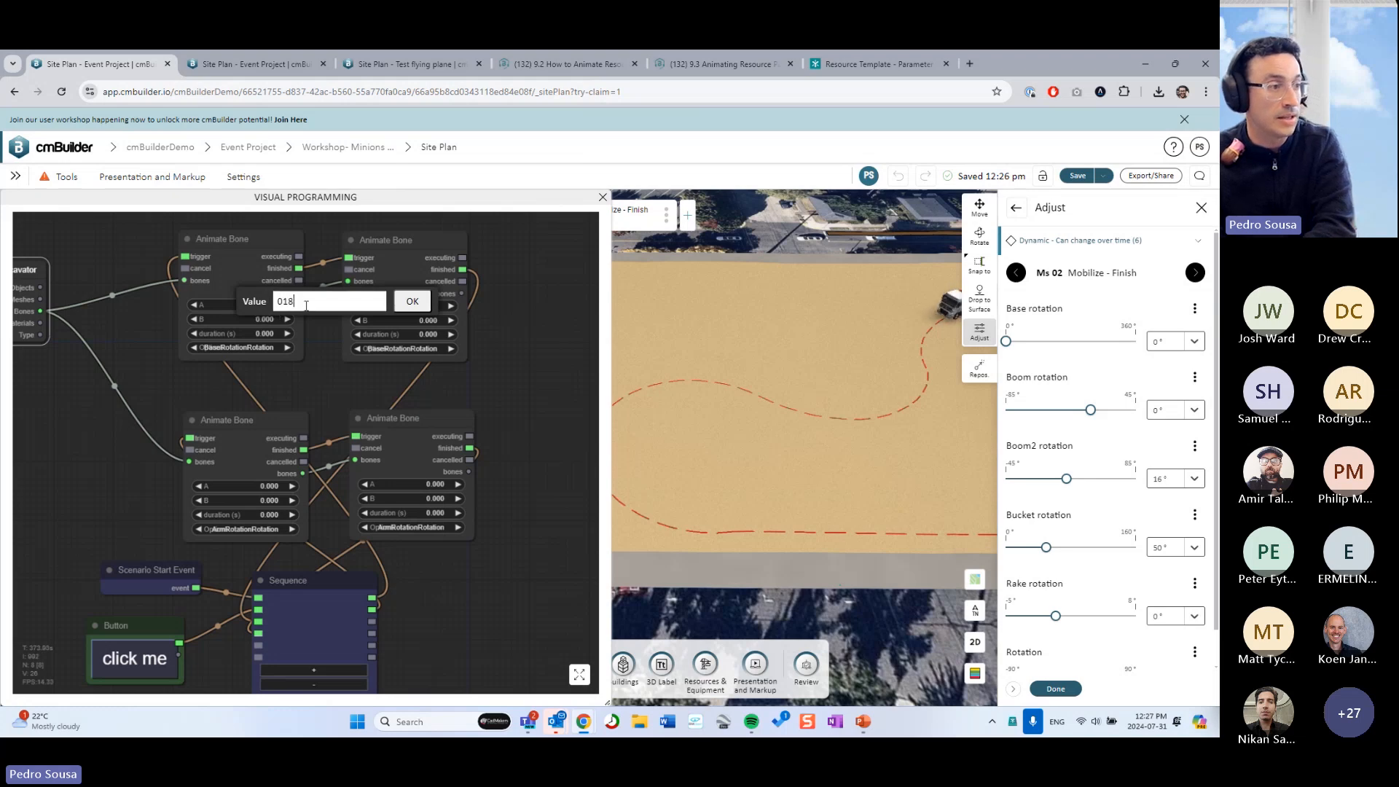
type("0")
key("Return")
left_click(408, 309)
type("1")
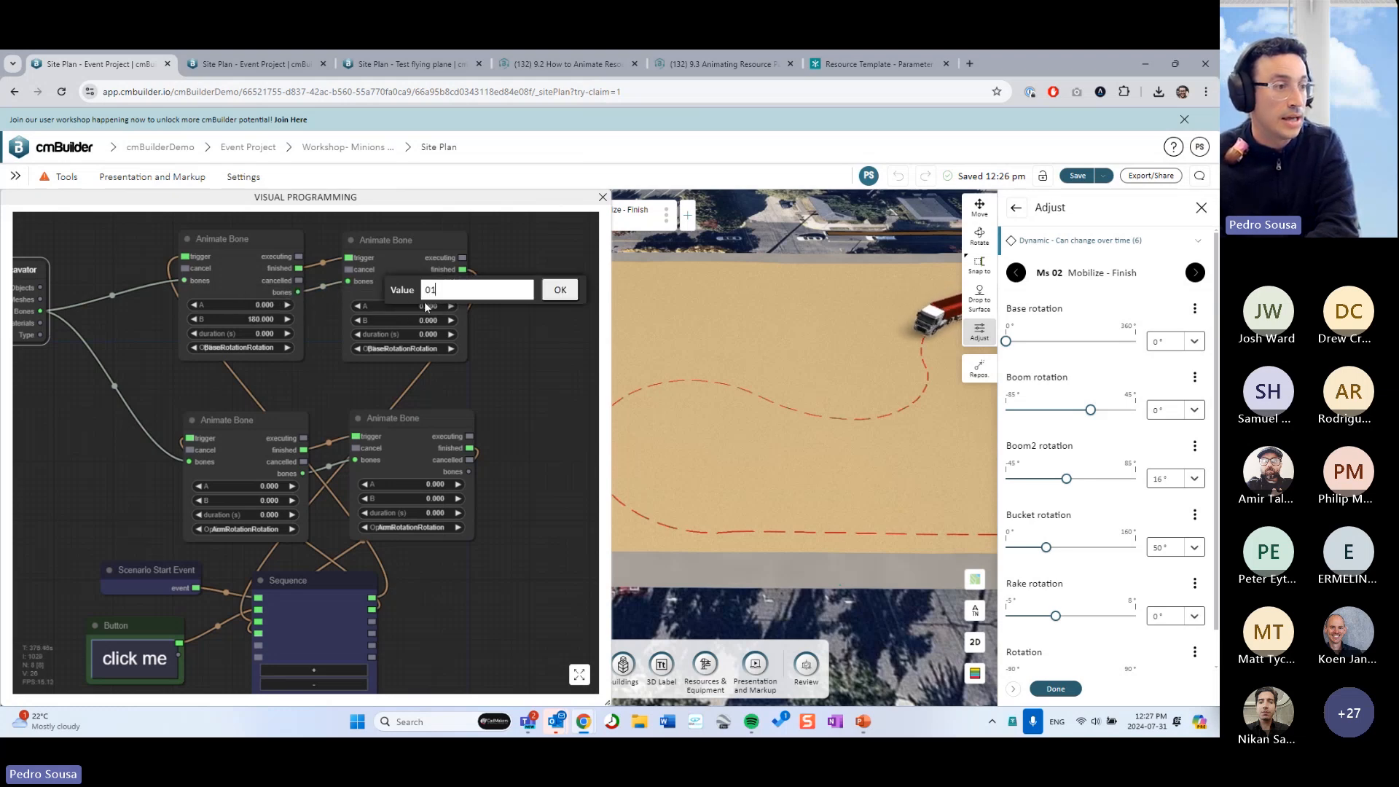
type("80")
key("Return")
Set the duration of both BaseRotationRotation nodes to 2 seconds
left_click(276, 333)
type("2")
key("Return")
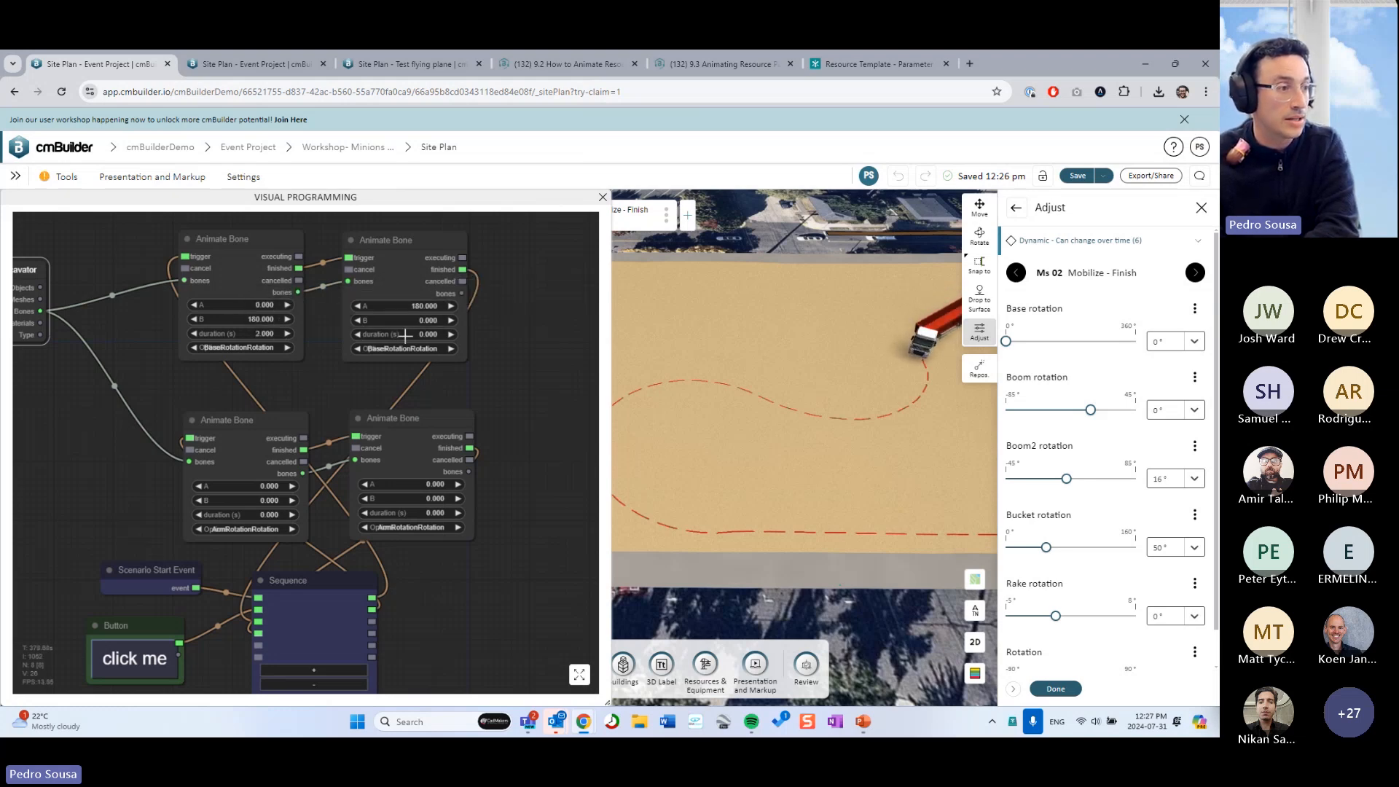
left_click(408, 334)
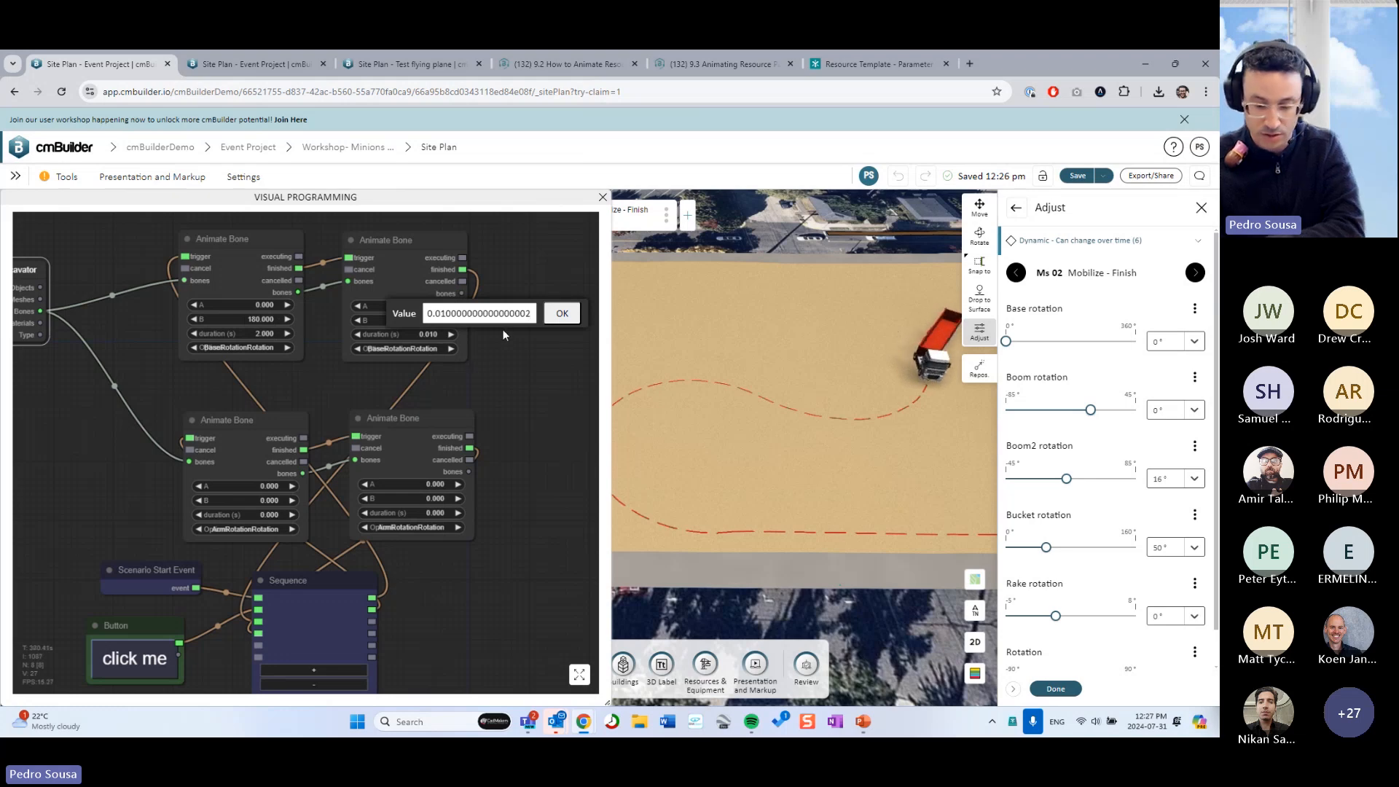
key("ctrl+a")
type("2")
key("Return")
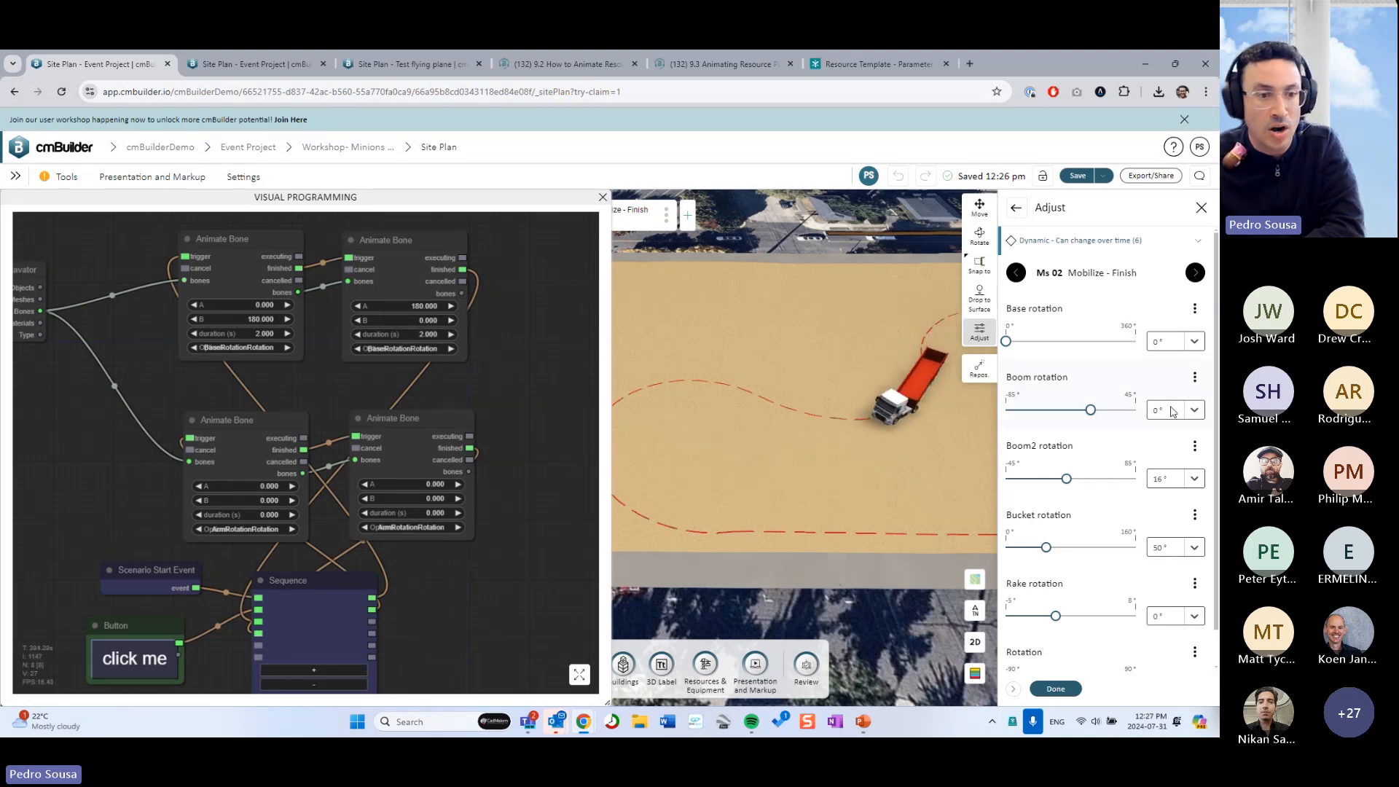
Open the bone options of the first Animate Bone node in the lower row
left_click(274, 529)
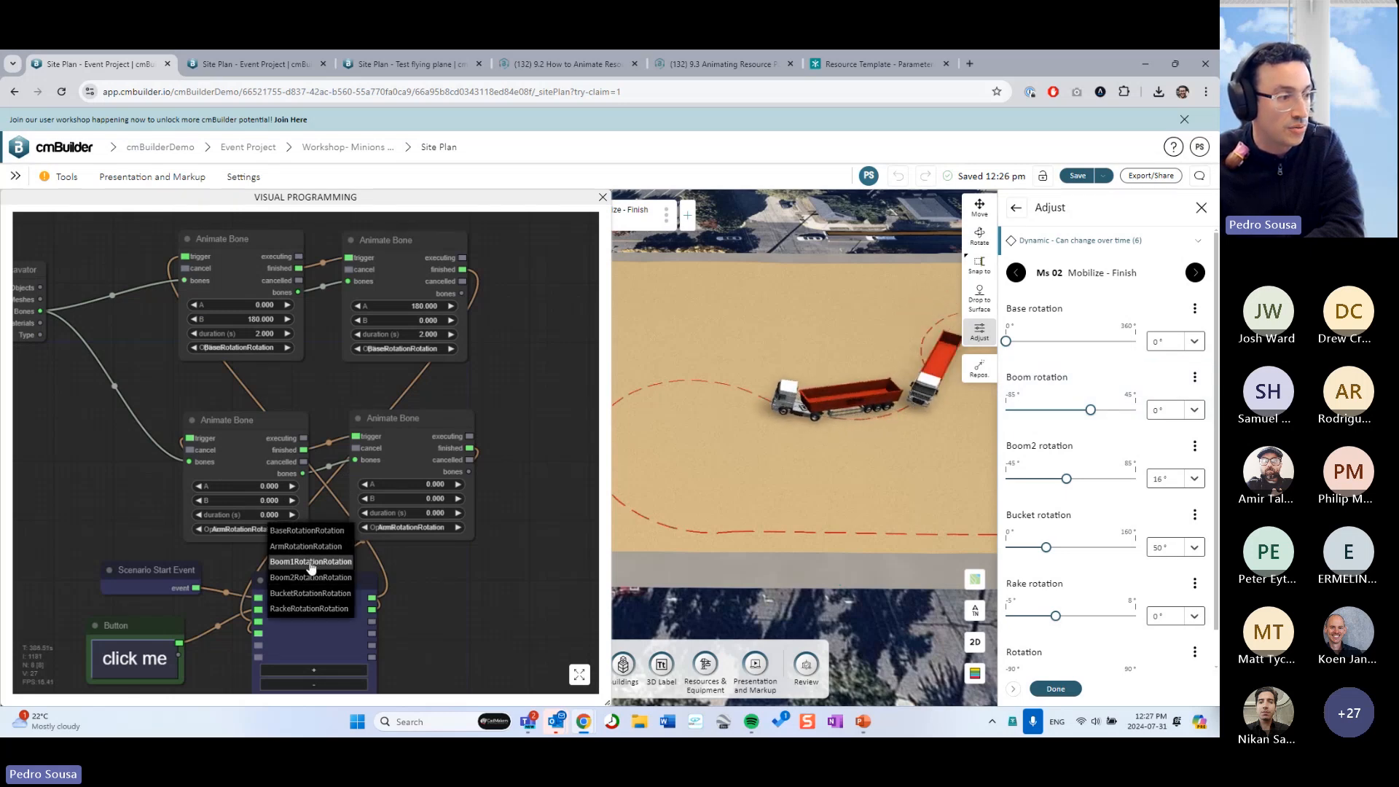
scroll(1104, 492, "down", 1)
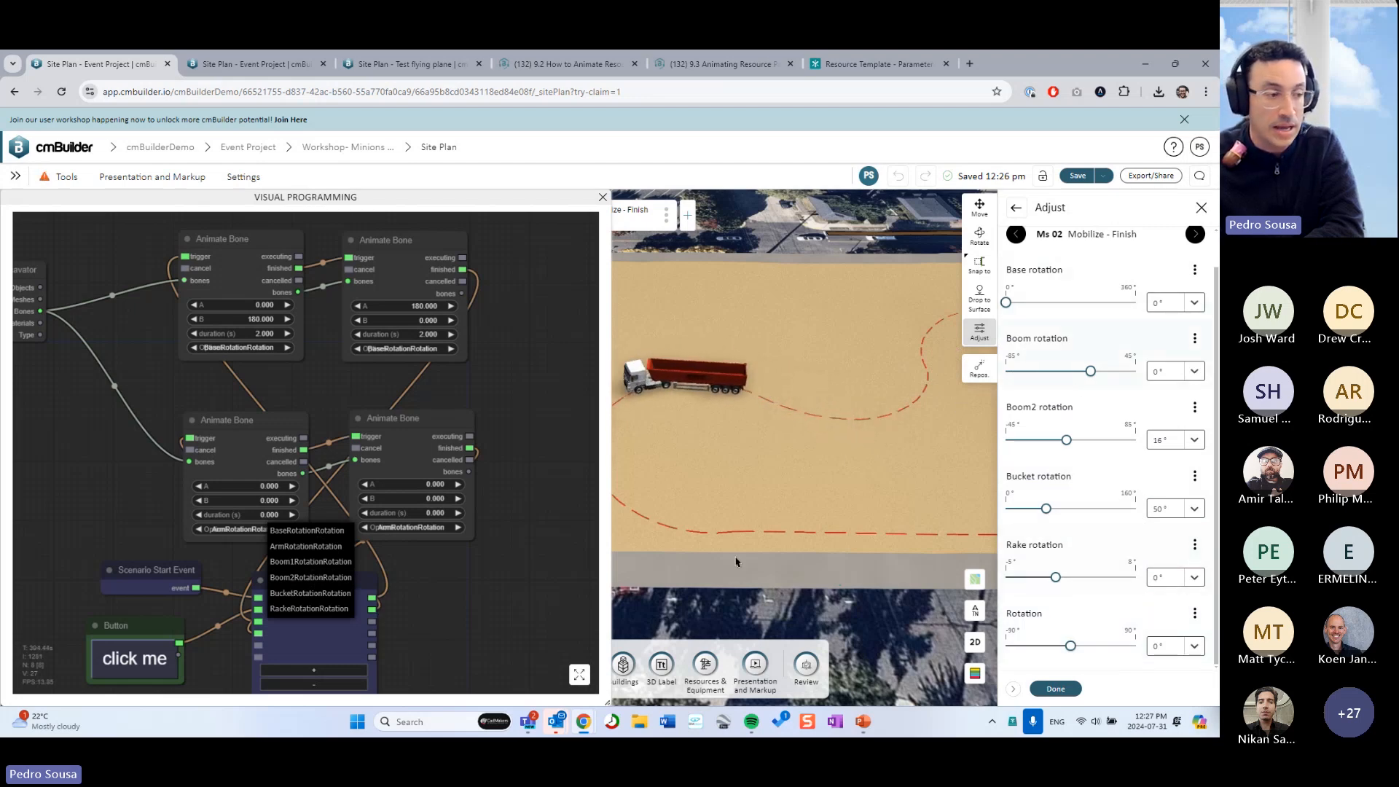
left_click(506, 594)
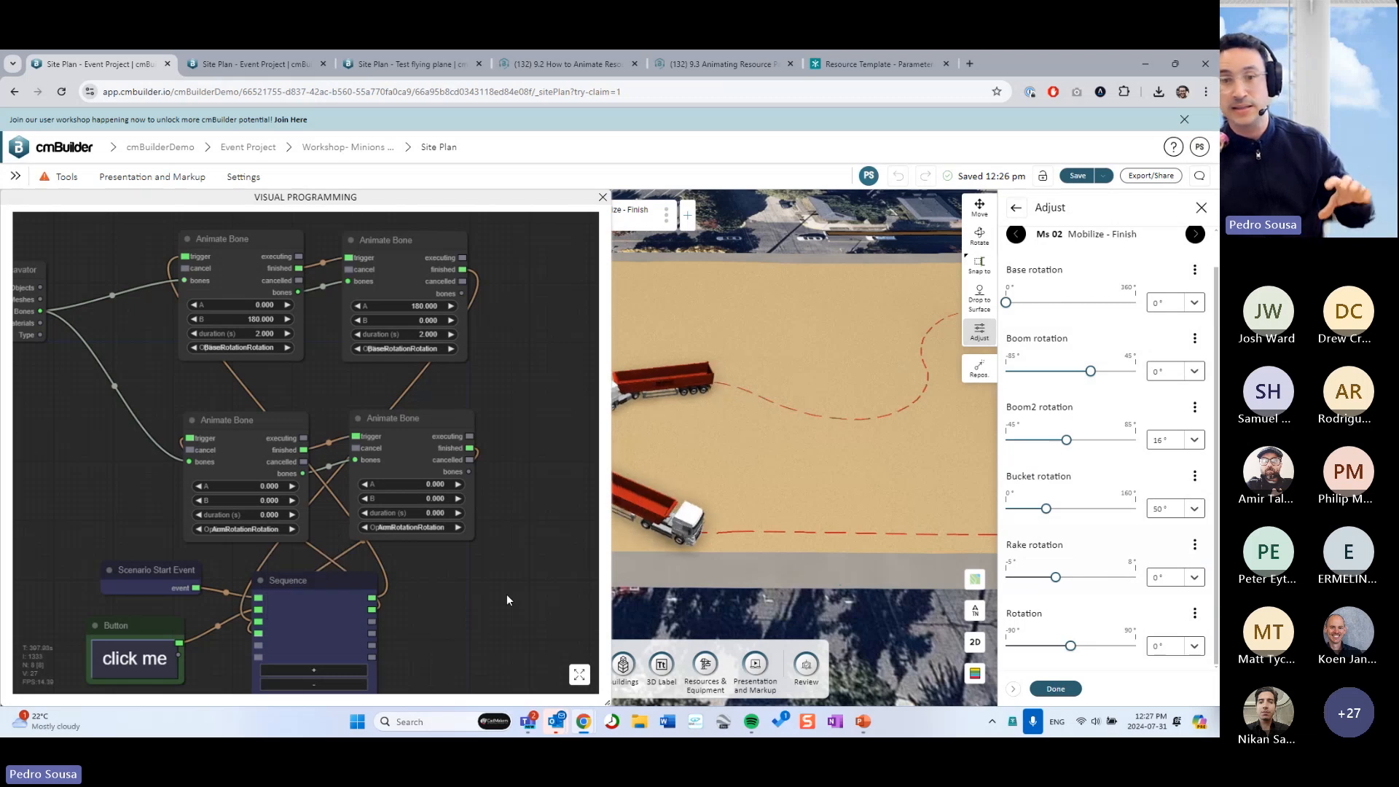
left_click(247, 529)
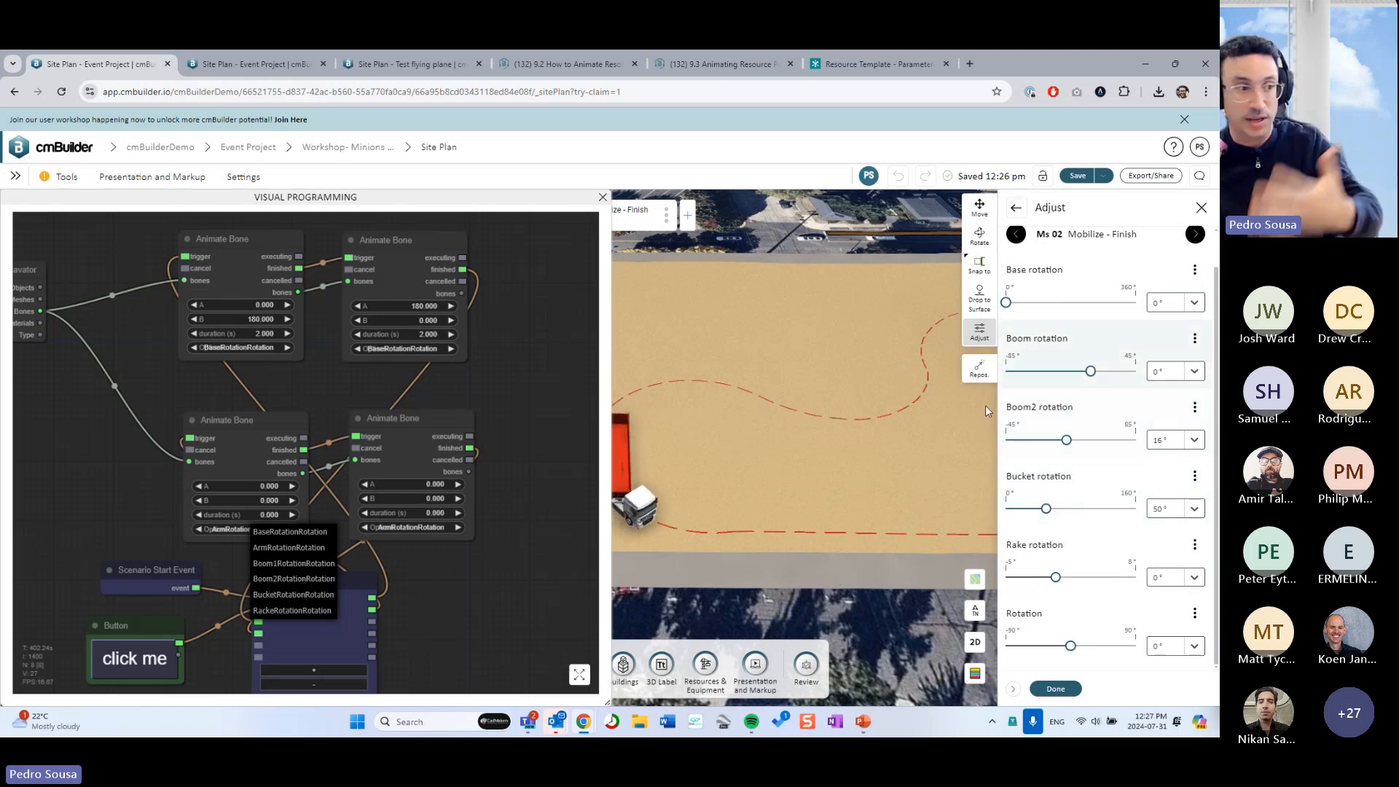
left_click(529, 496)
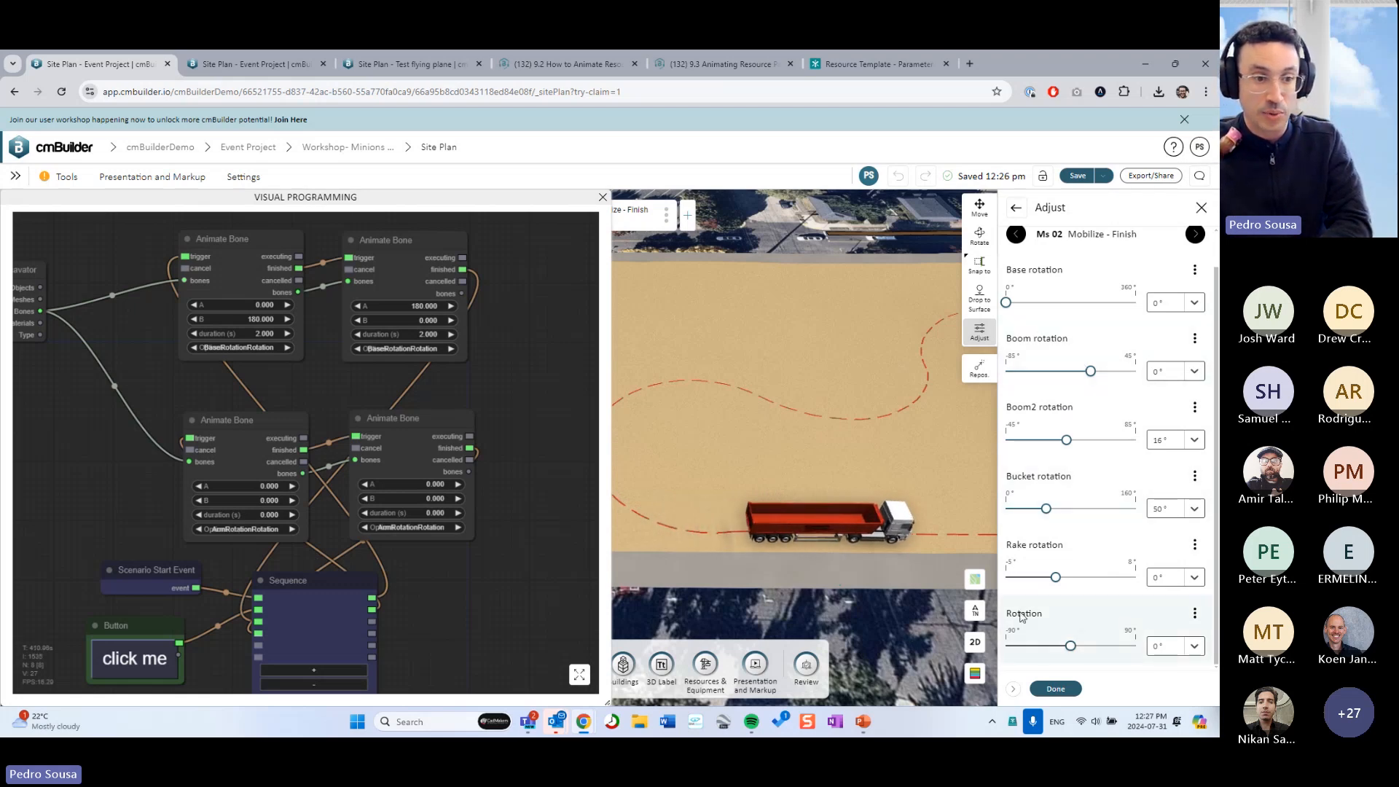
Set B to 90 in the first lower Animate Bone node and A to 90 in the second lower one
left_click(279, 501)
type("90")
key("Return")
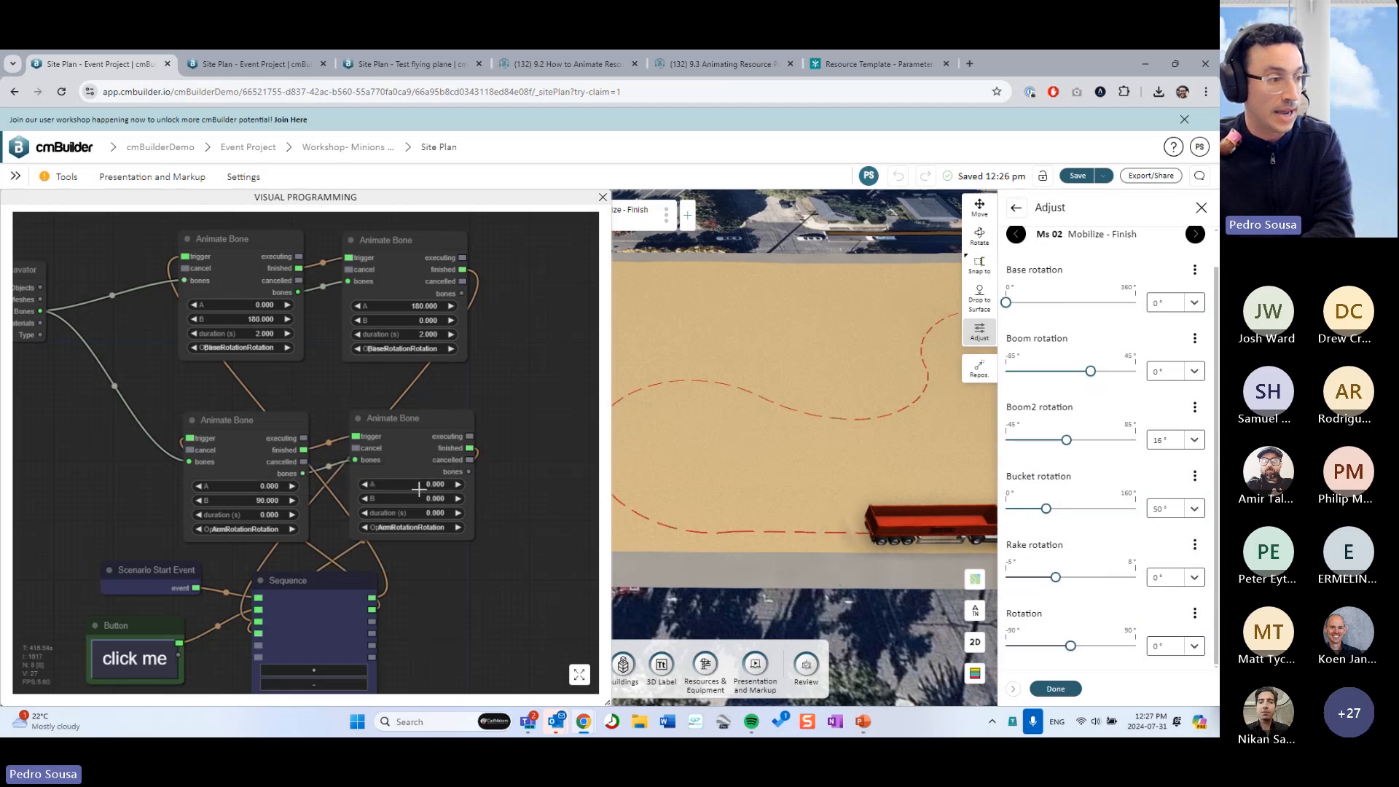
left_click(428, 484)
type("90")
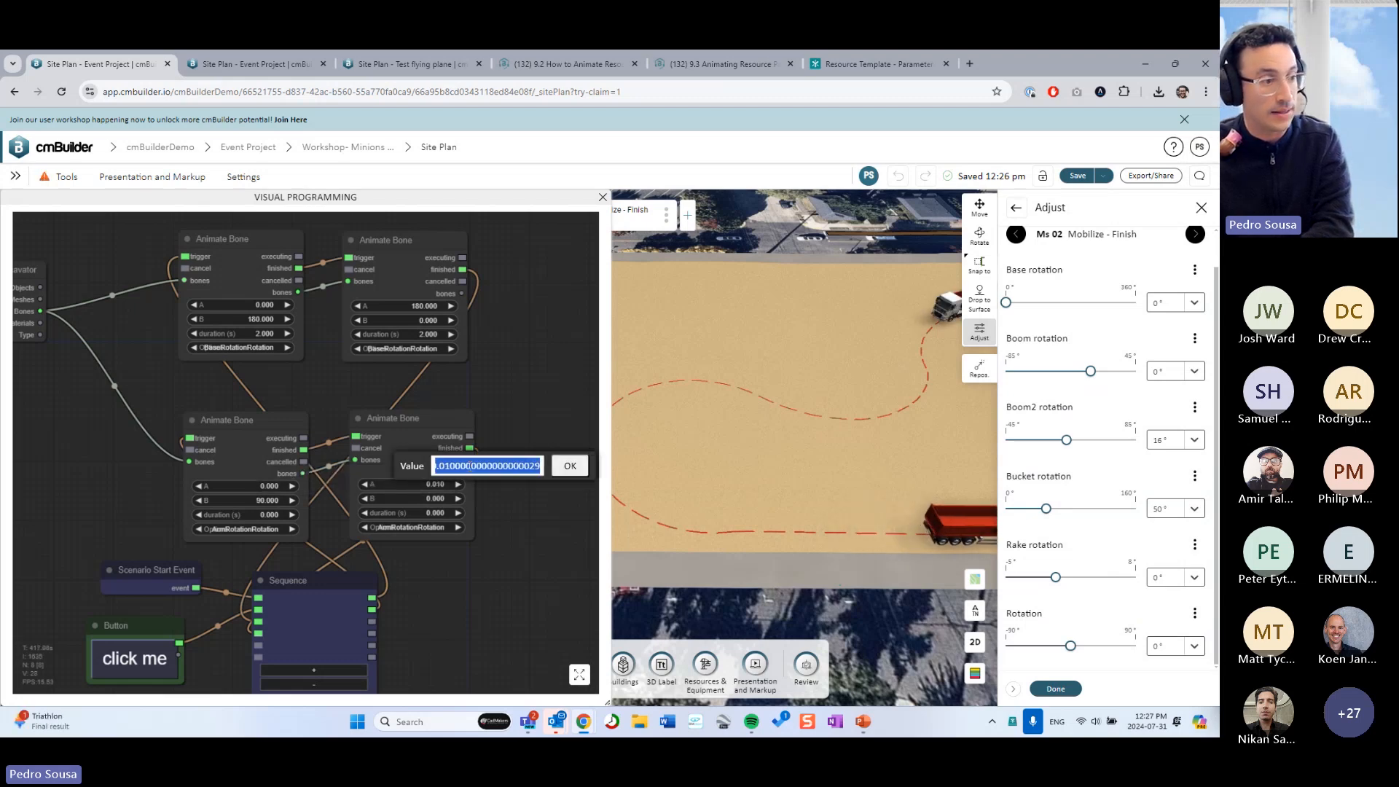
key("Return")
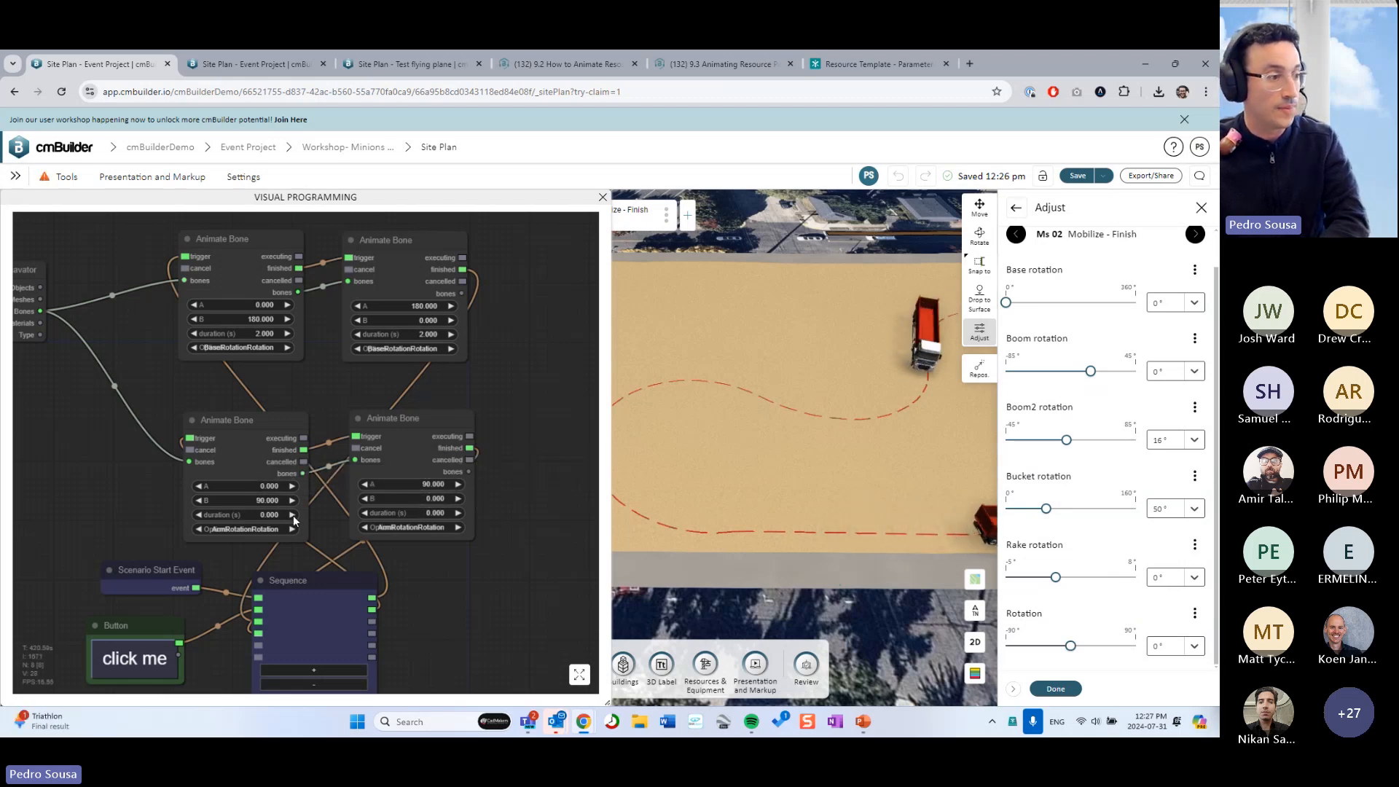
Set the duration of both lower Animate Bone nodes to 2 seconds
left_click(437, 499)
type("02")
key("Return")
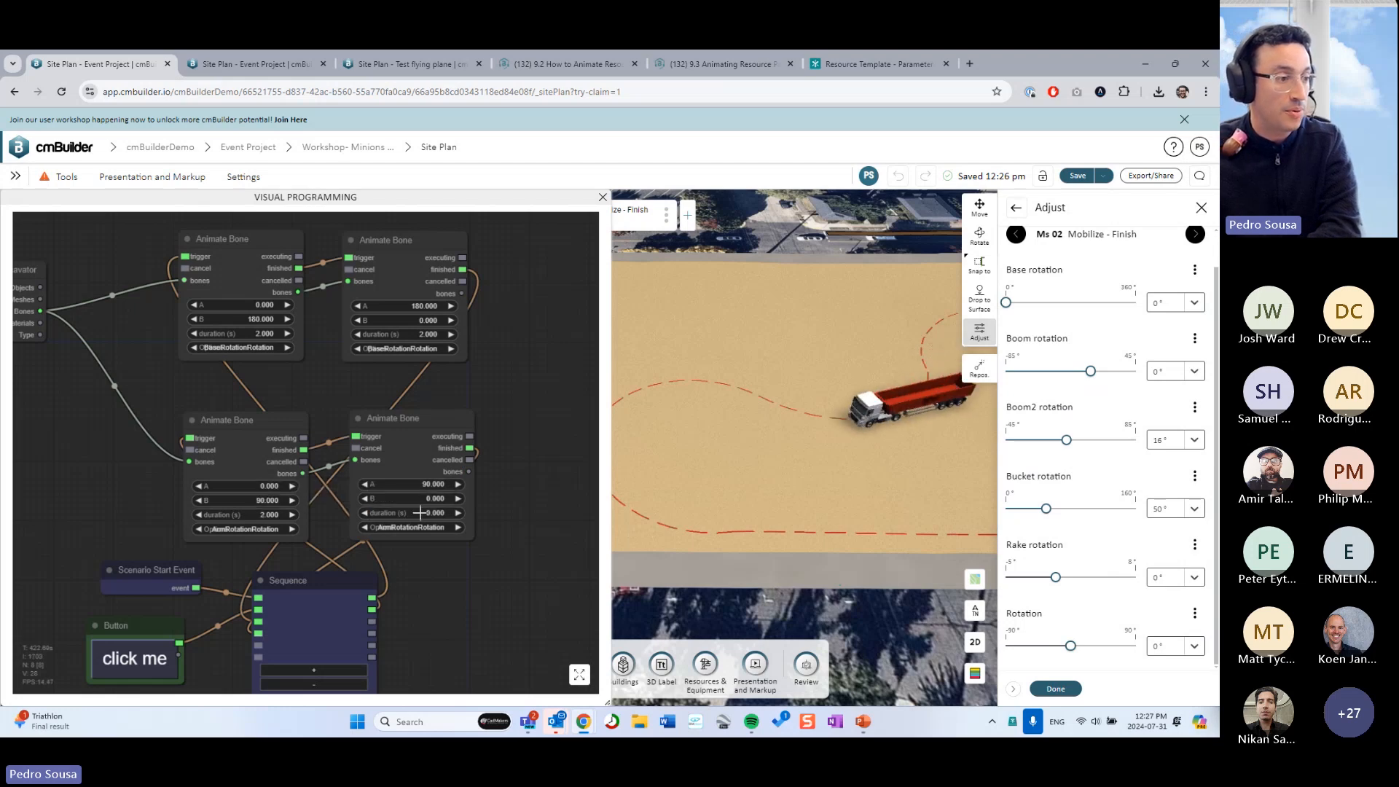
left_click(417, 513)
type("2")
key("Return")
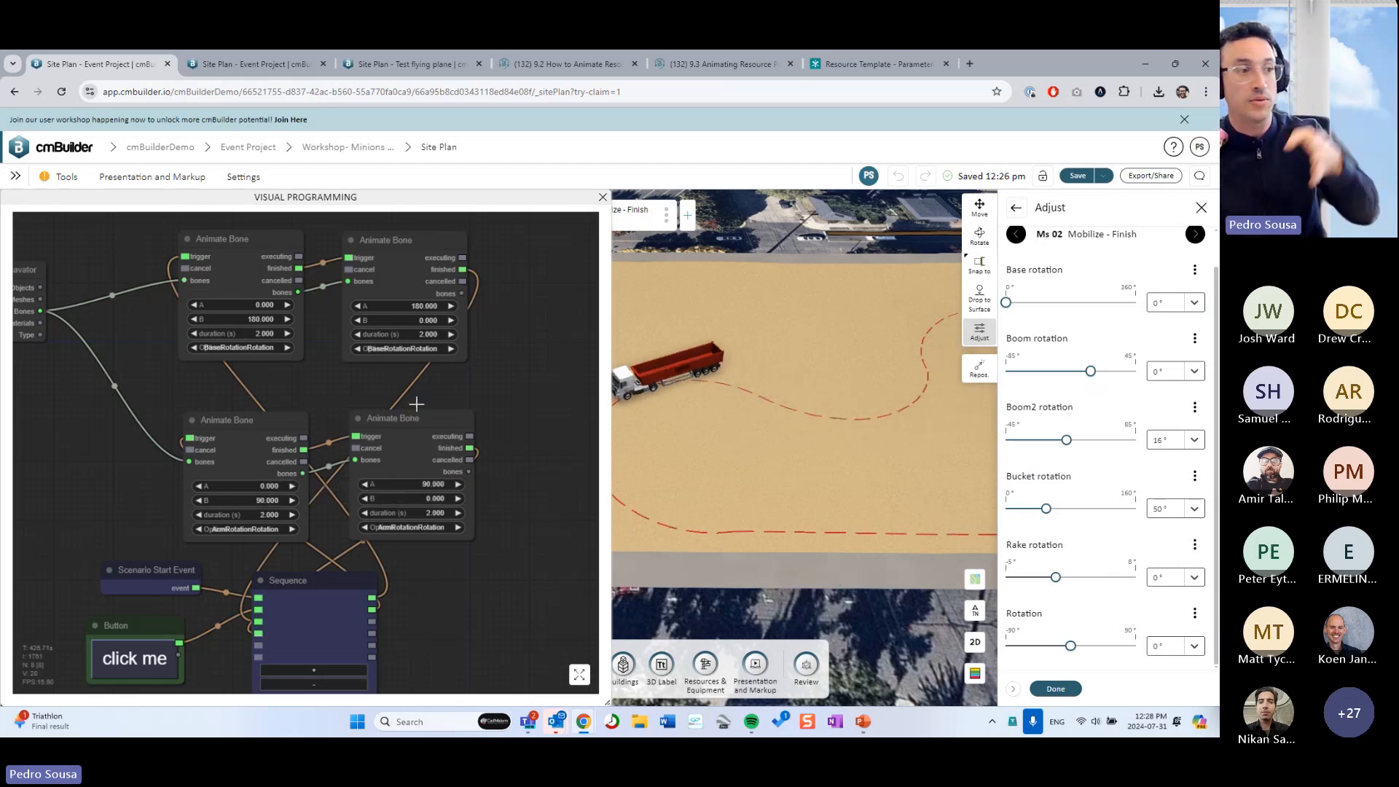
Run the graph with its "click me" button node and inspect the mini excavator's base and arm motion up close and in 2D
left_click_drag(470, 363, 521, 369)
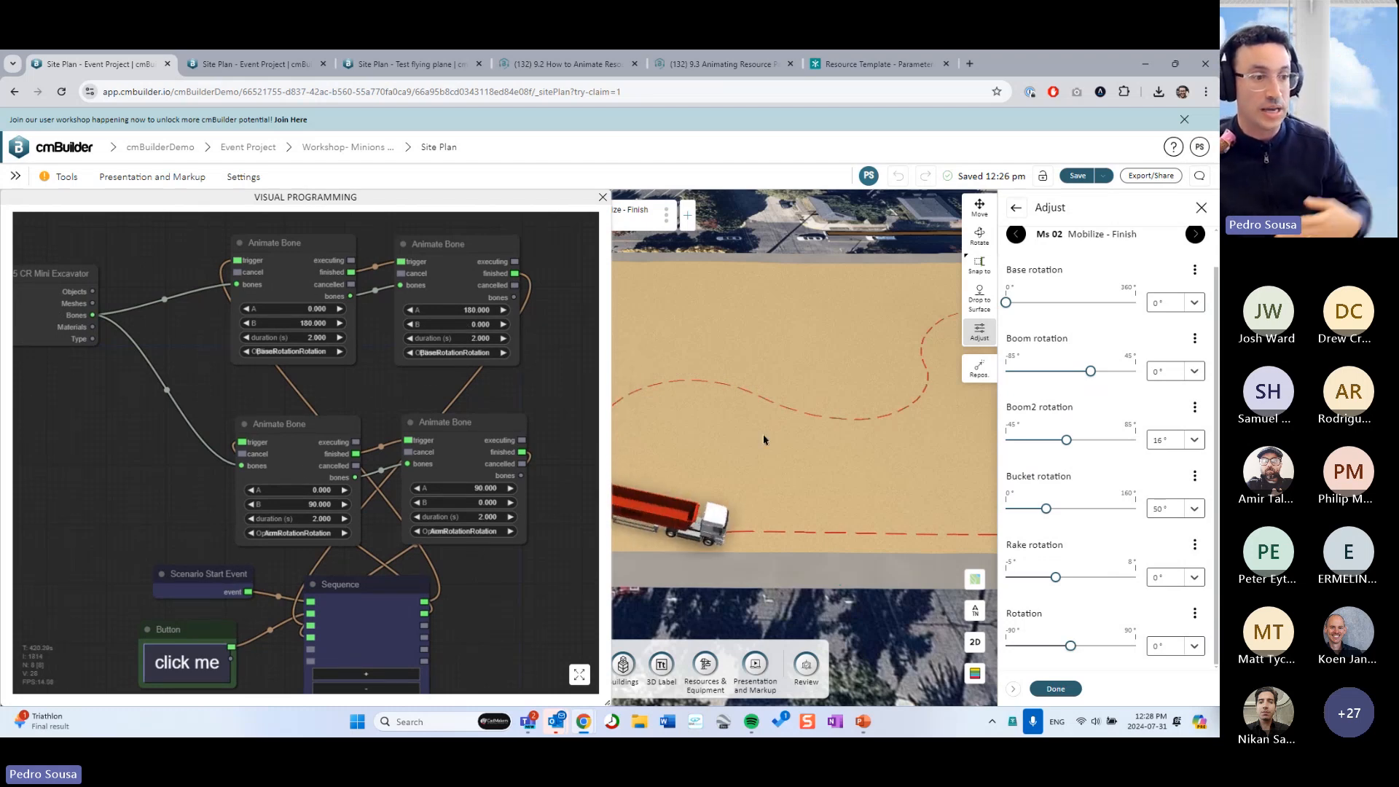
left_click_drag(765, 440, 897, 423)
left_click_drag(288, 364, 244, 343)
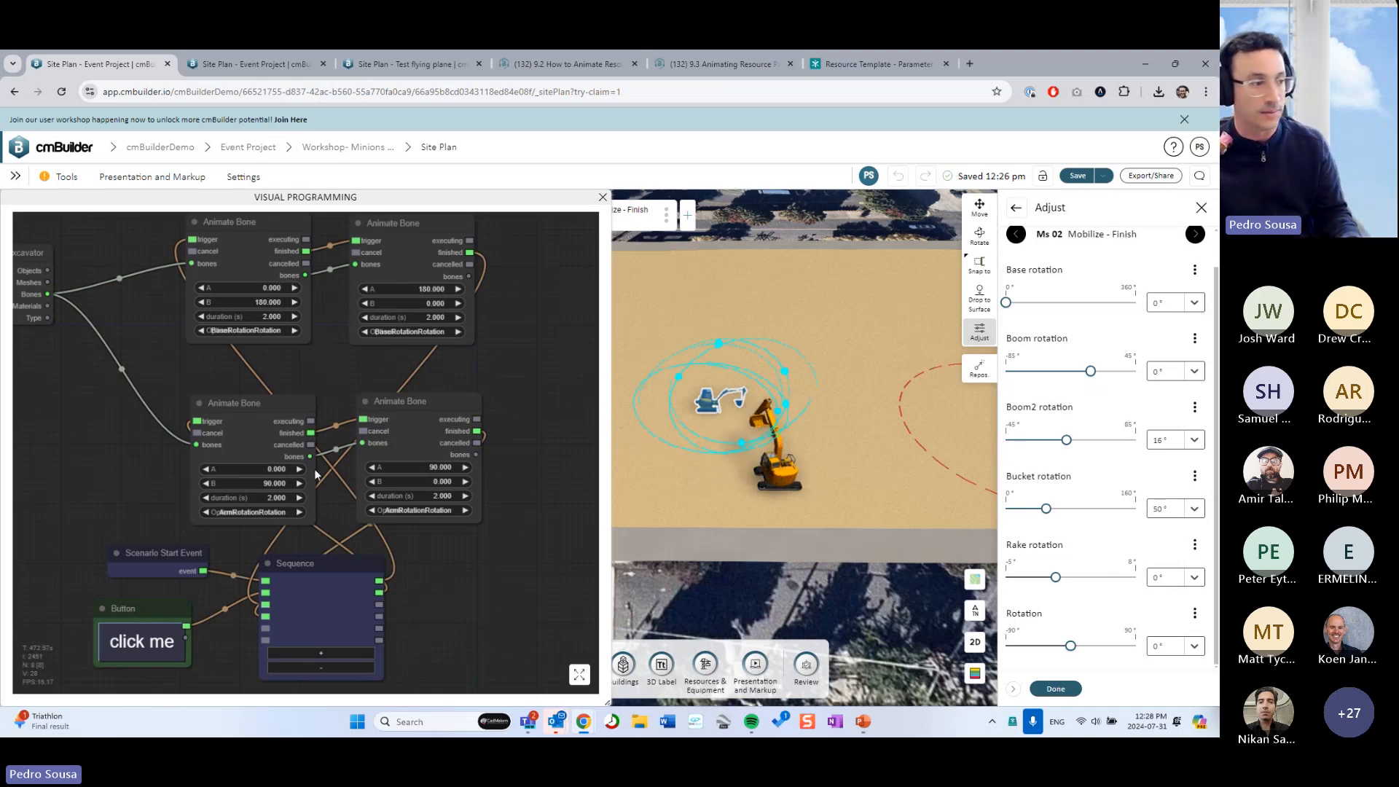
left_click(152, 651)
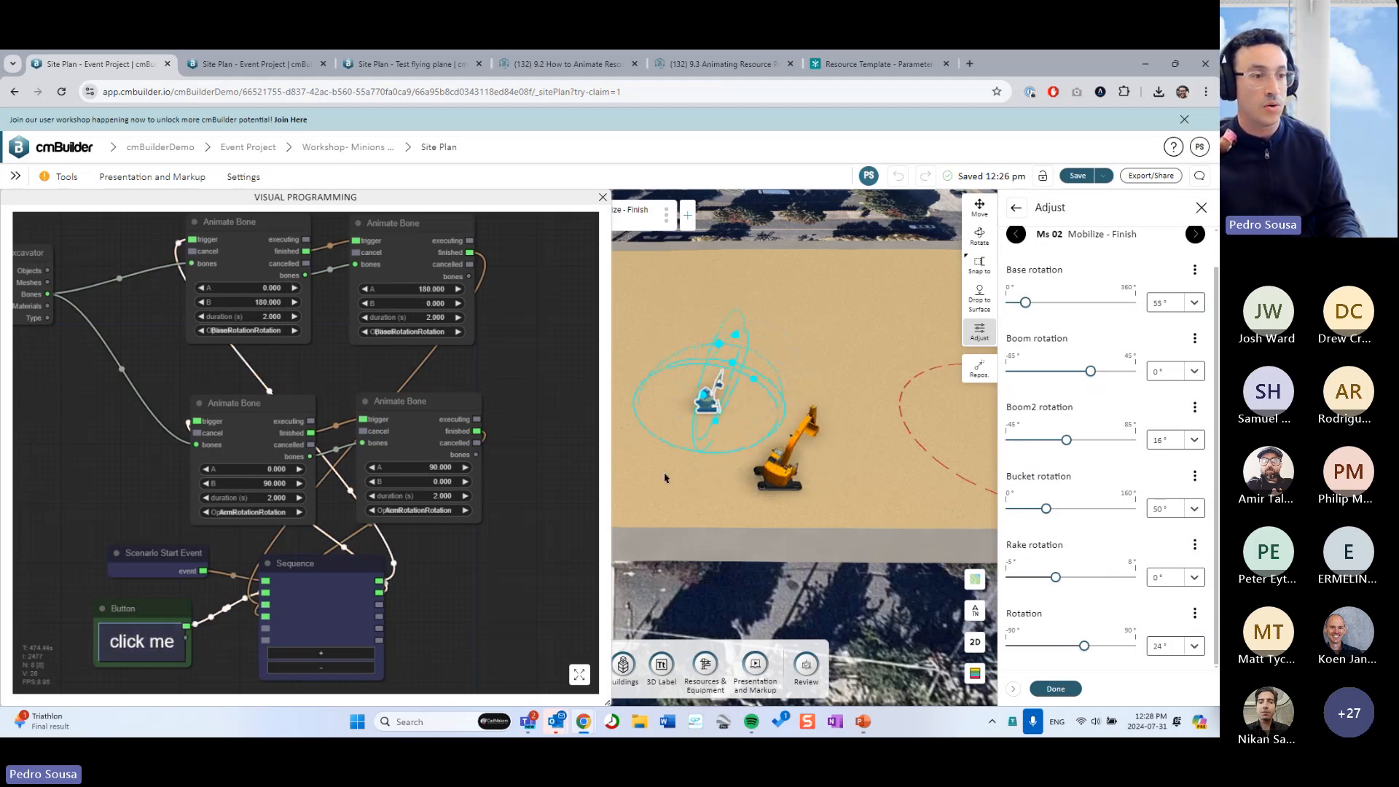
scroll(728, 465, "up", 5)
scroll(728, 466, "up", 5)
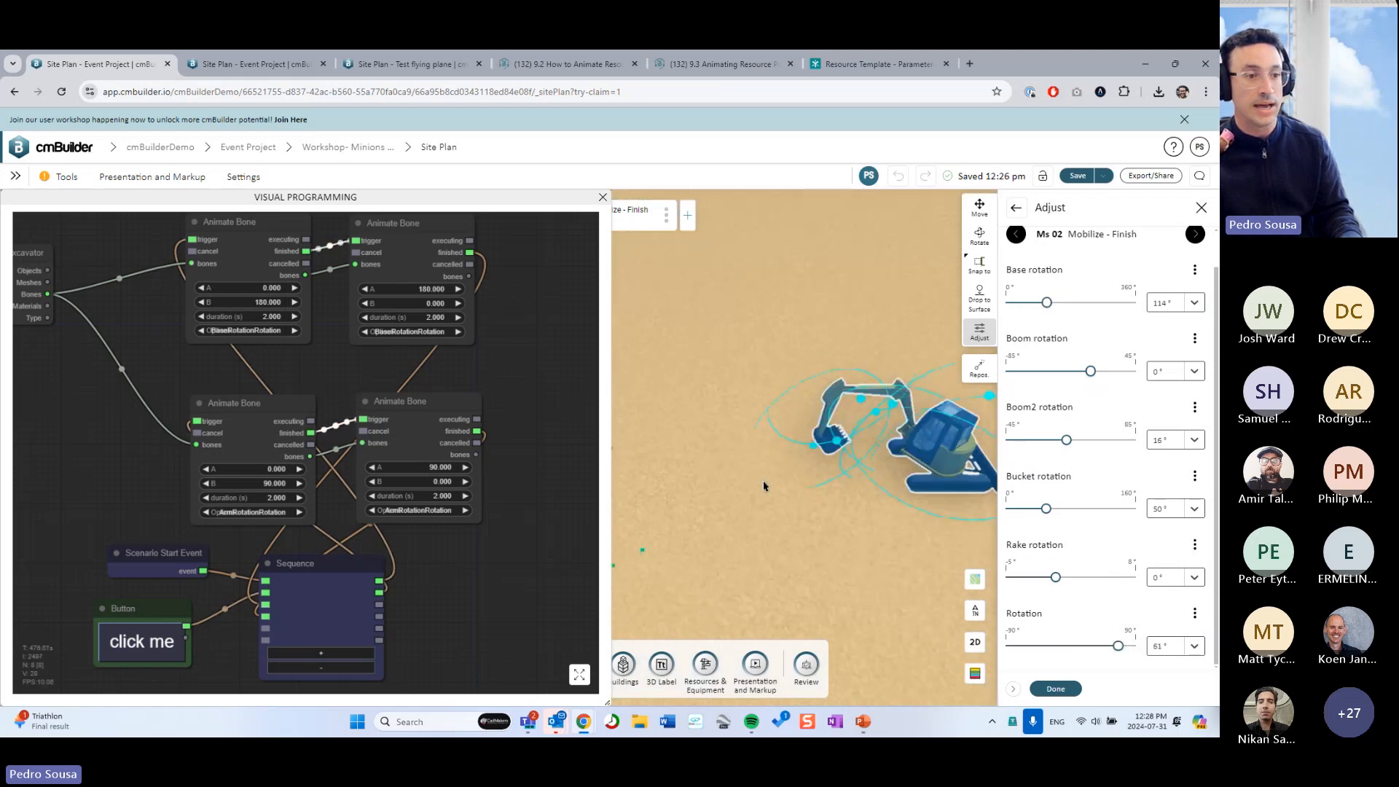
left_click_drag(700, 472, 659, 498)
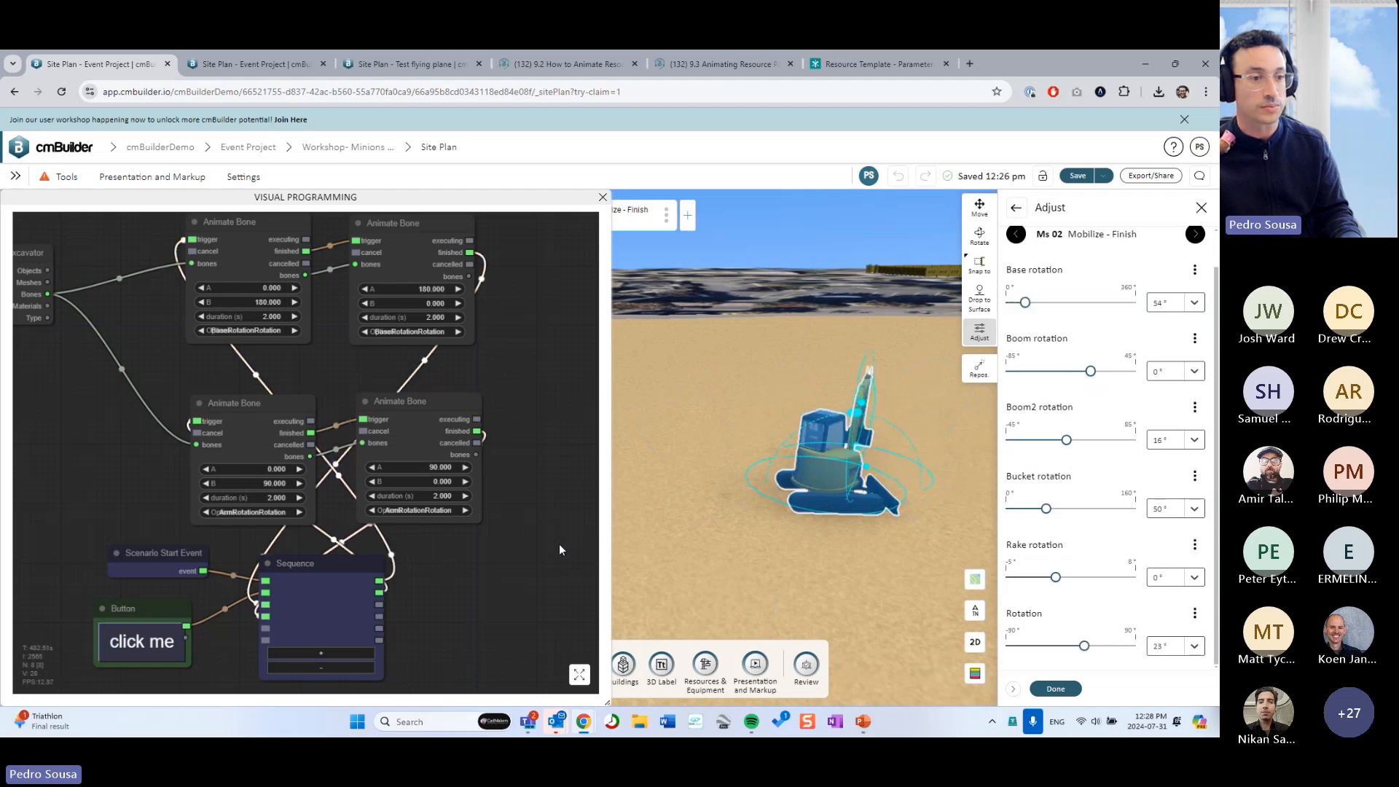
left_click(969, 641)
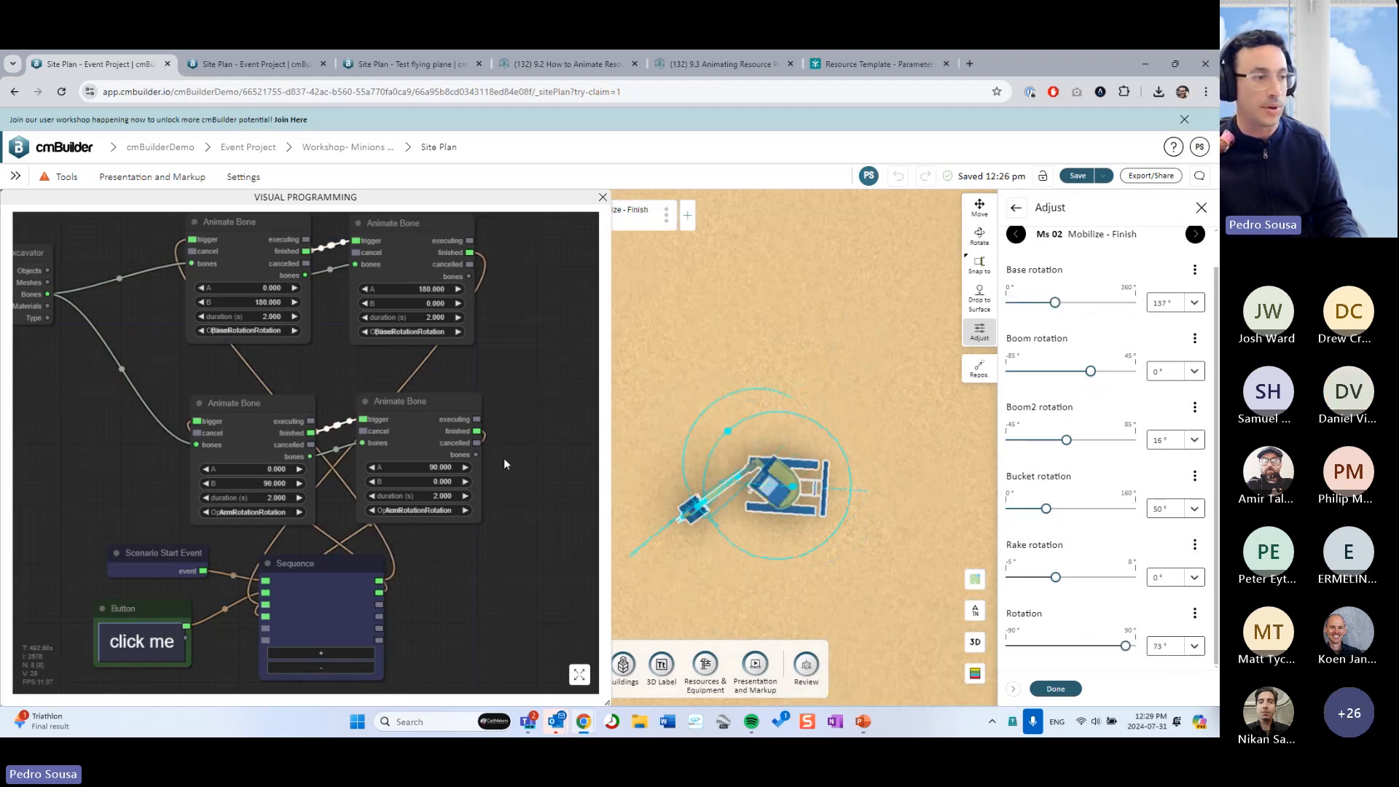
scroll(514, 516, "down", 1)
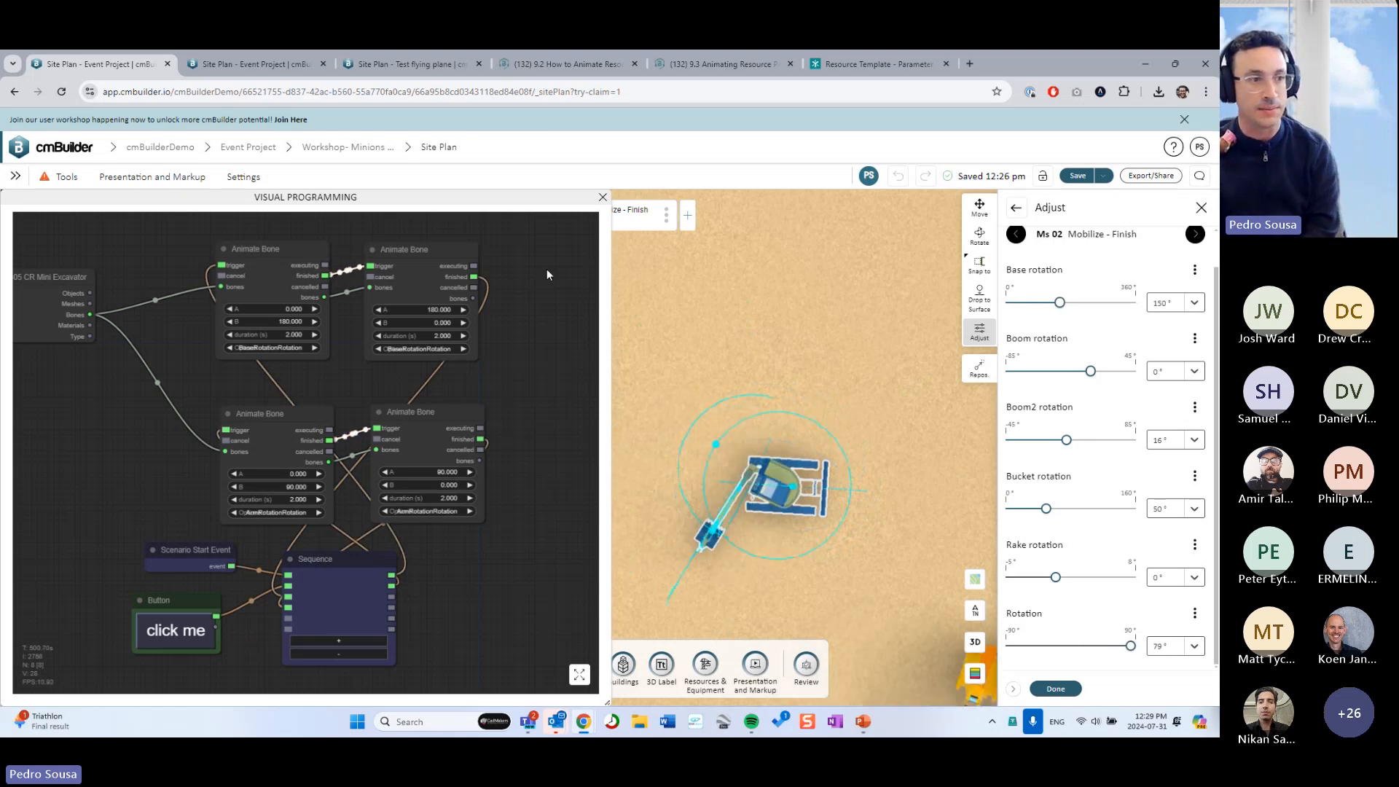
Close the visual programming graph, finish adjusting the mini excavator and return the site plan to 3D
left_click(603, 199)
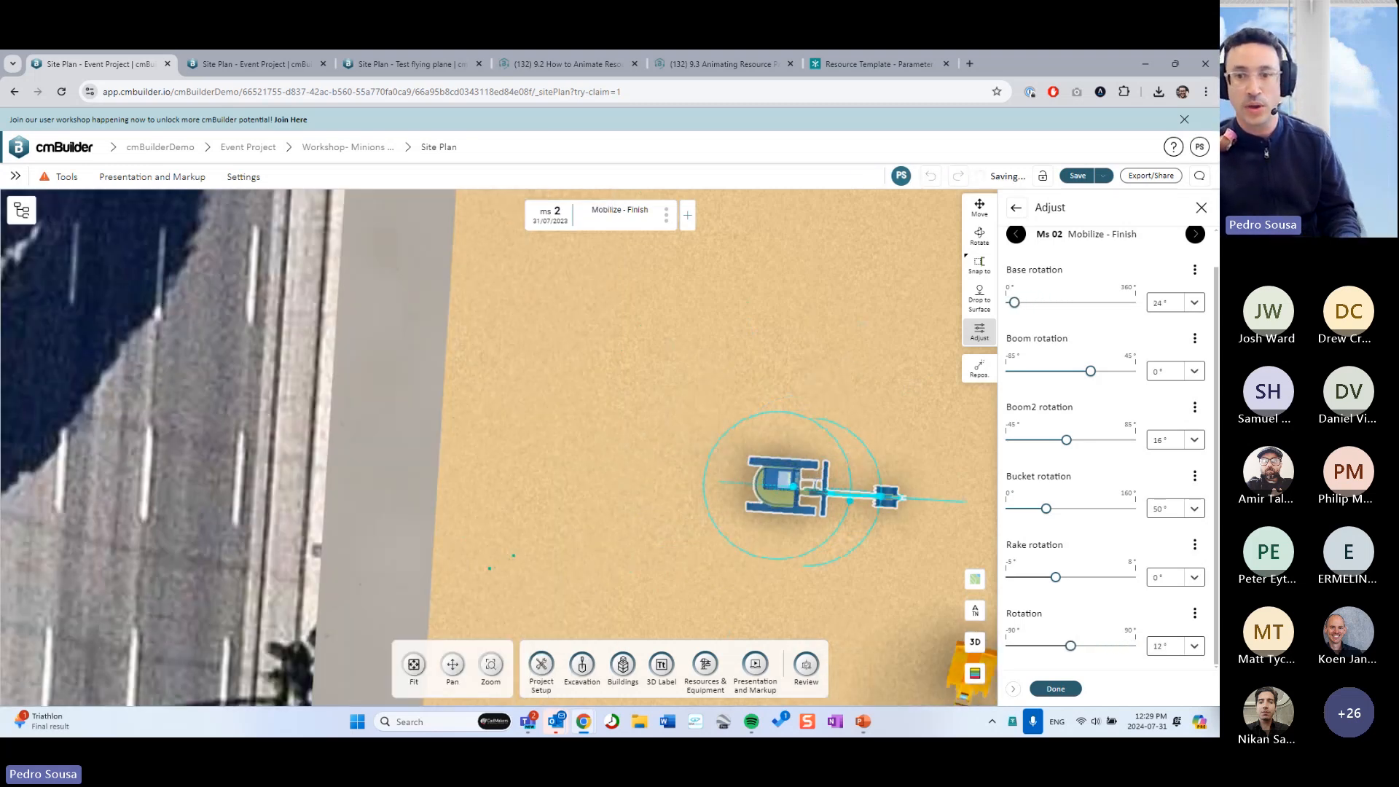
left_click(1068, 690)
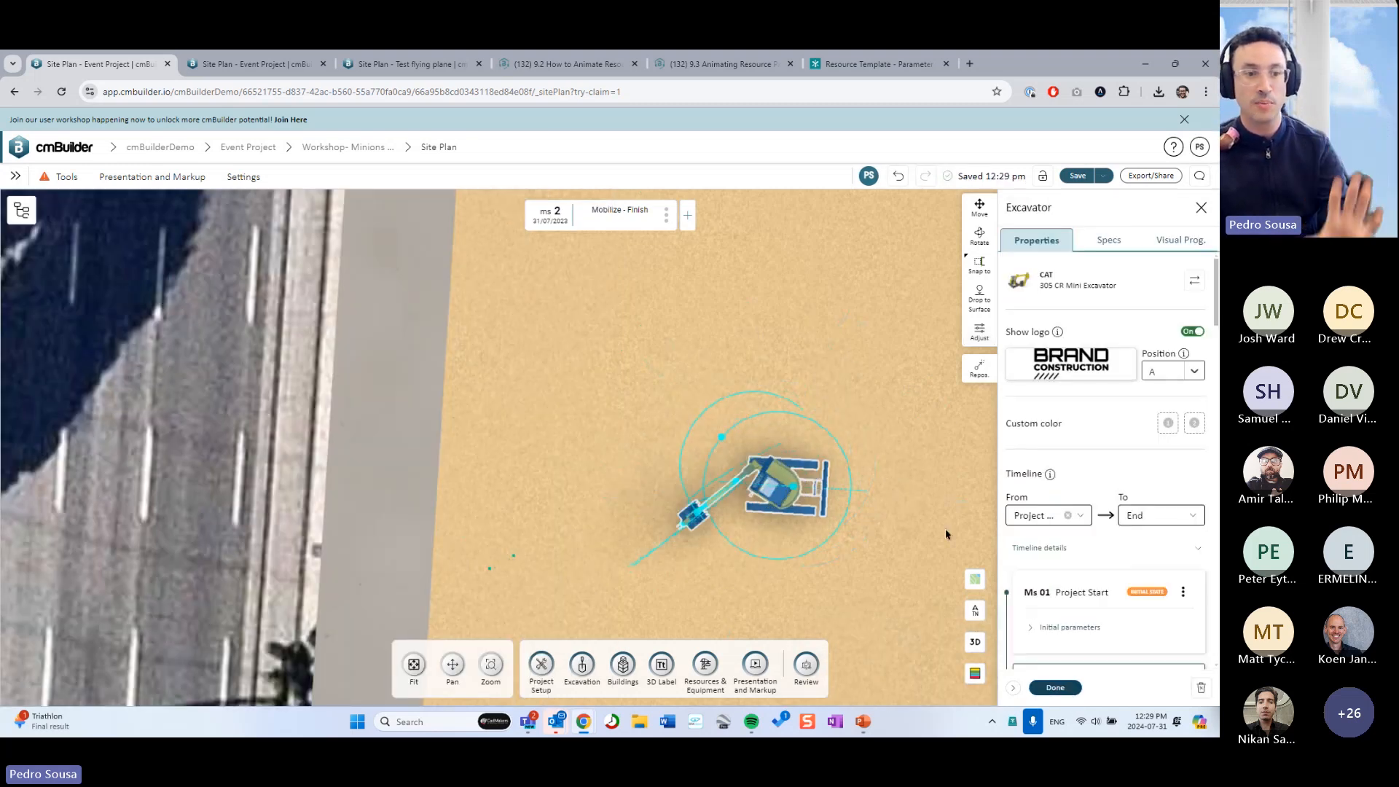
left_click(975, 641)
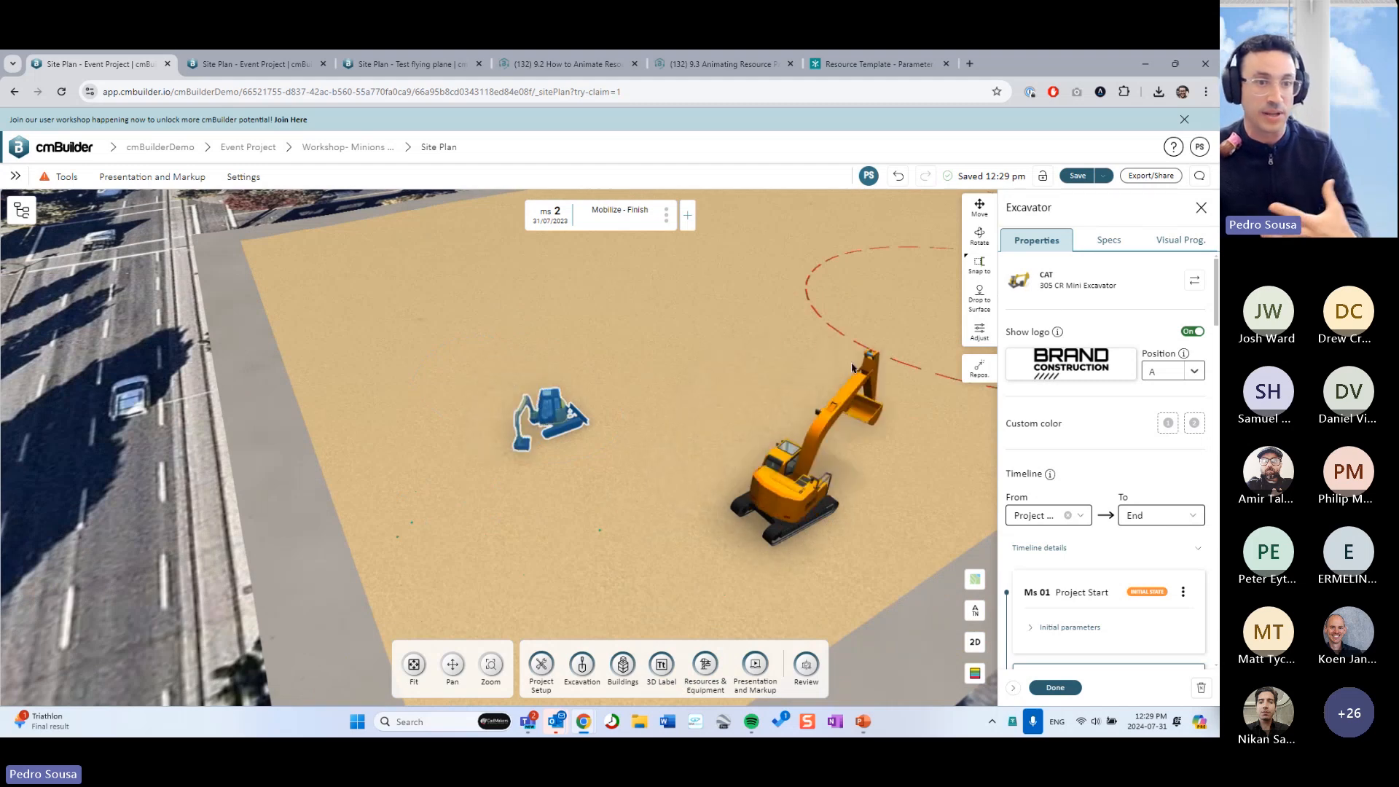
Export the 305 CR Mini Excavator's visual programming graph and finish editing that excavator
left_click(1174, 241)
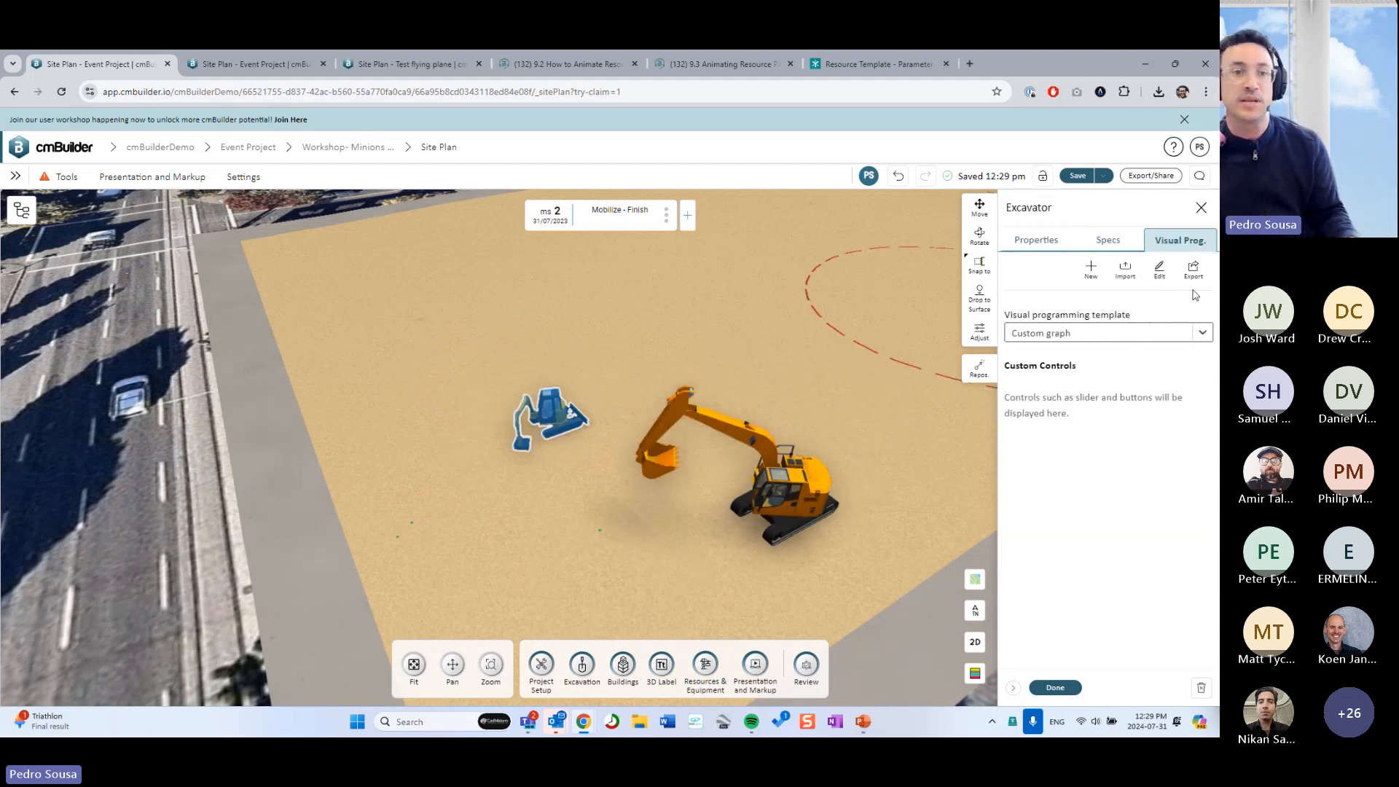
key("ctrl")
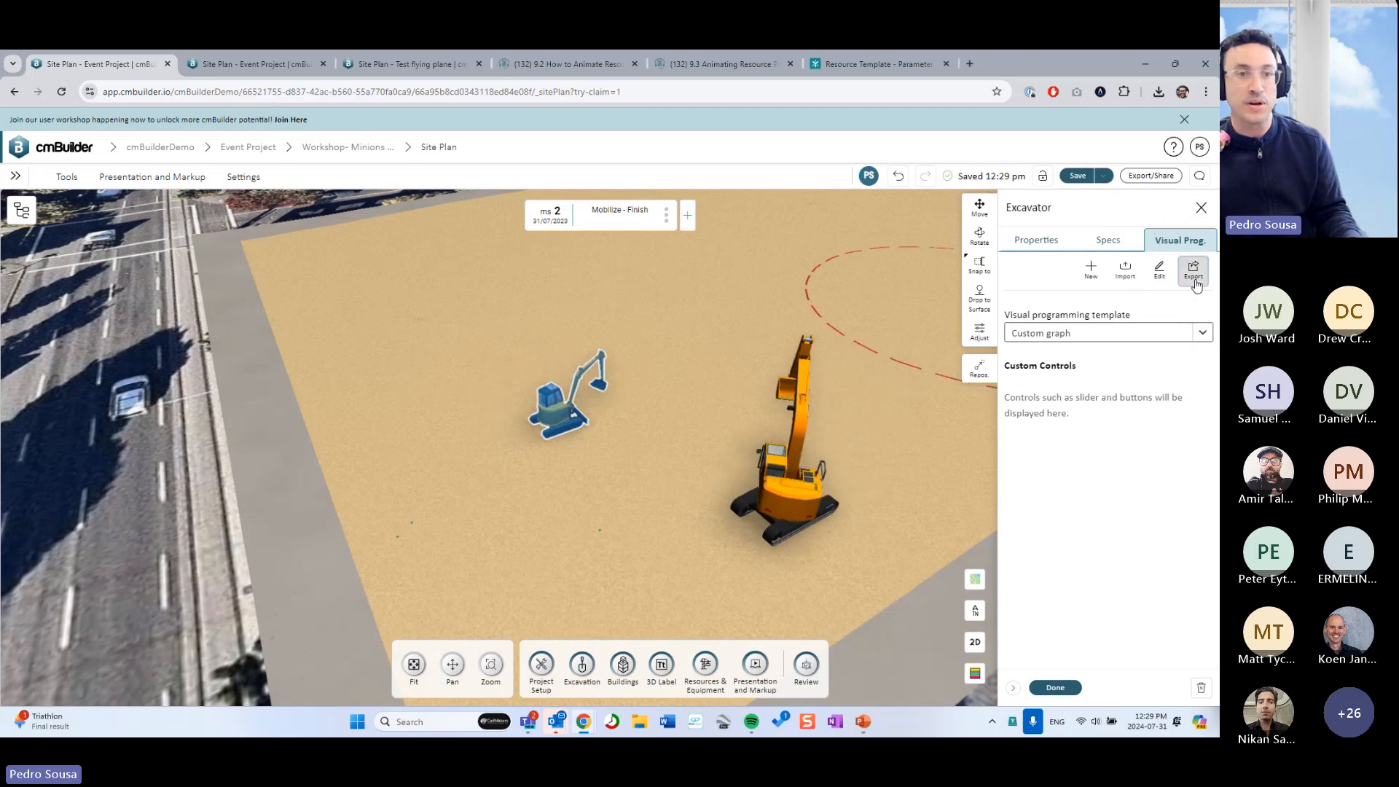
left_click(1194, 271)
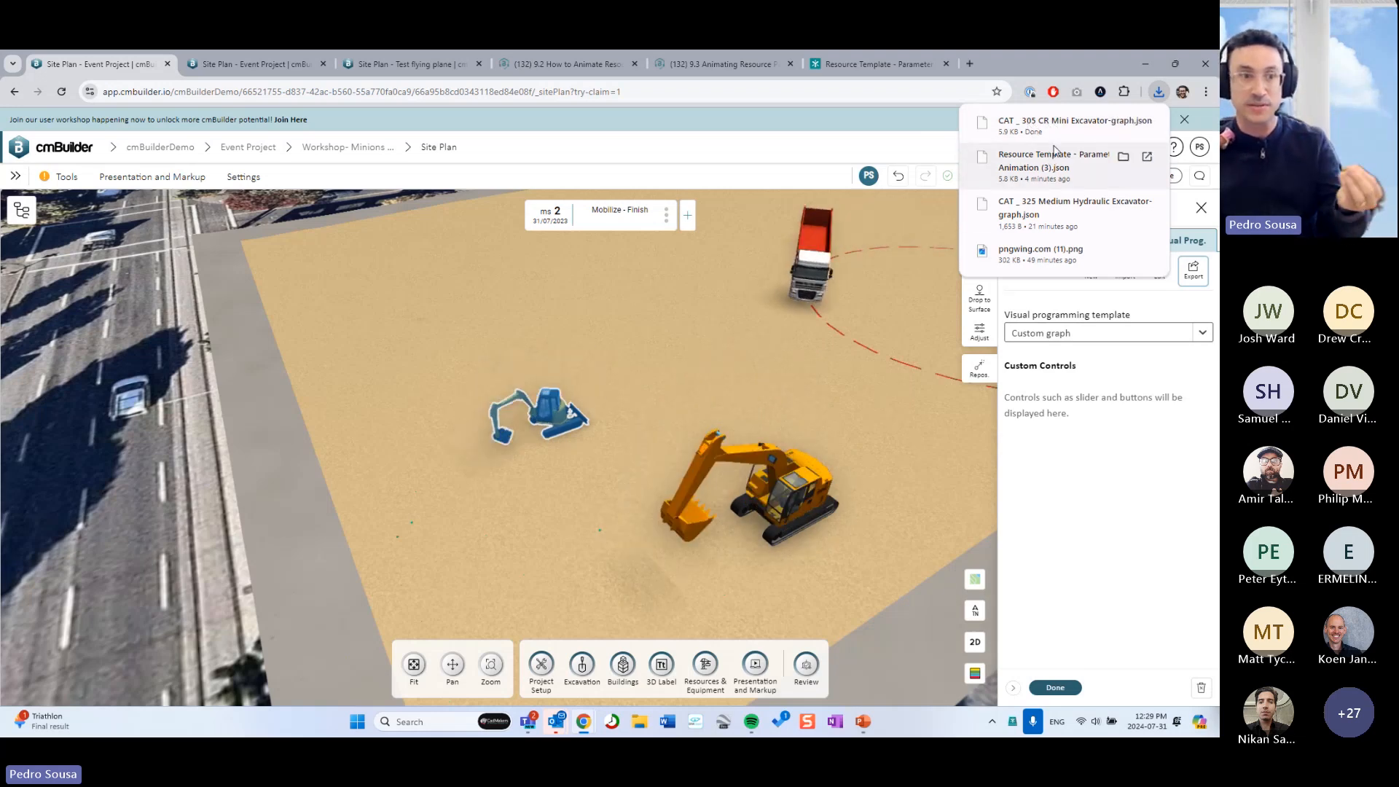
left_click(1055, 687)
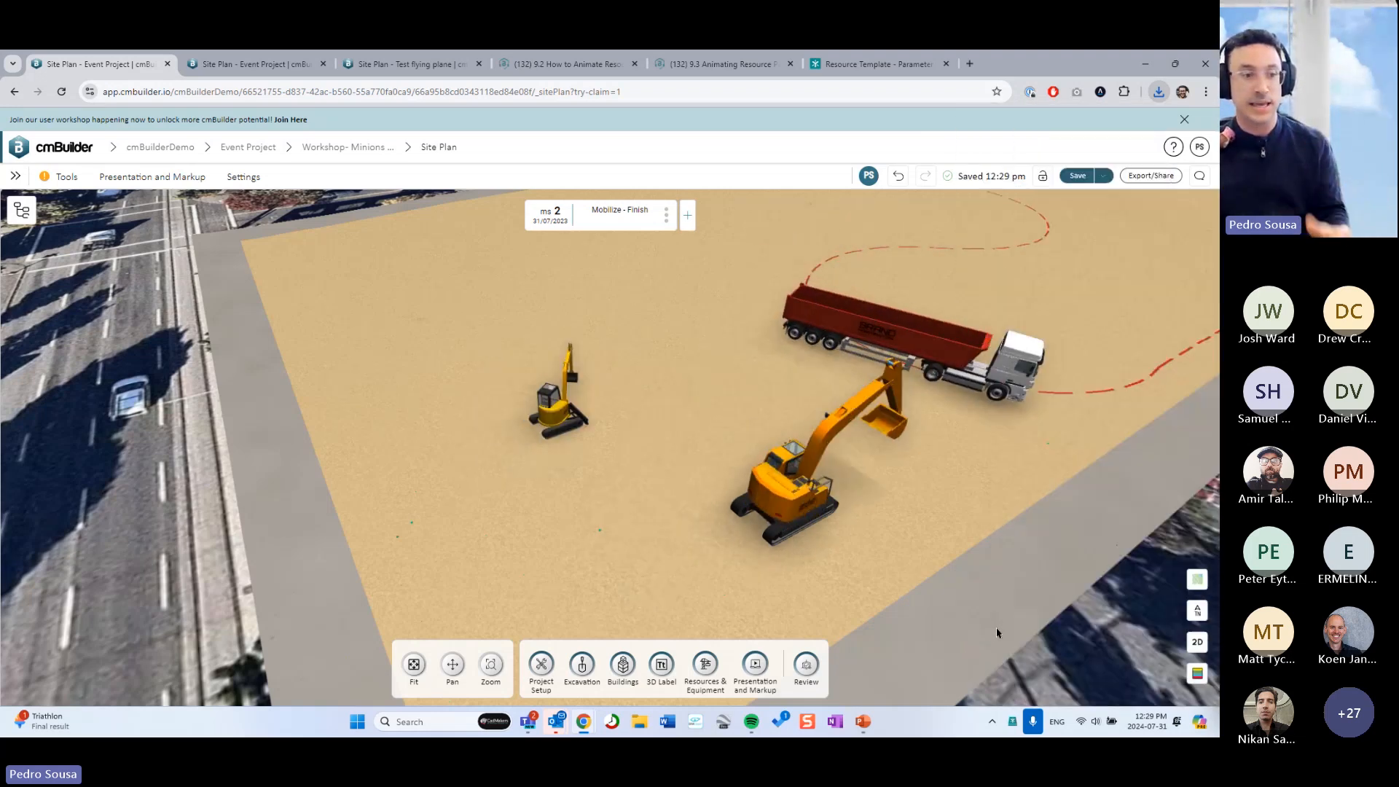
Replace the 325 Medium Hydraulic Excavator's graph by importing "CAT _ 305 CR Mini Excavator-graph.json"
left_click_drag(802, 510, 619, 475)
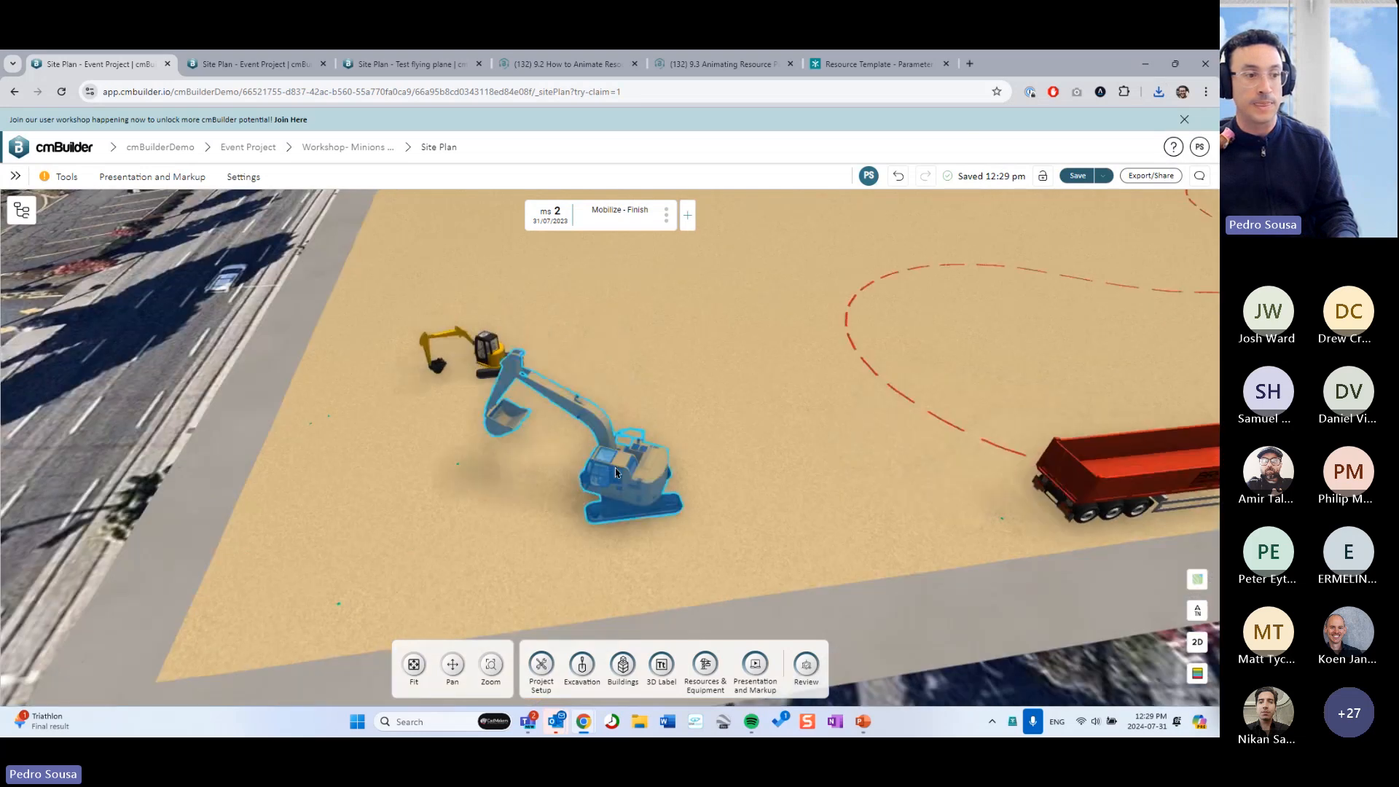
left_click(615, 472)
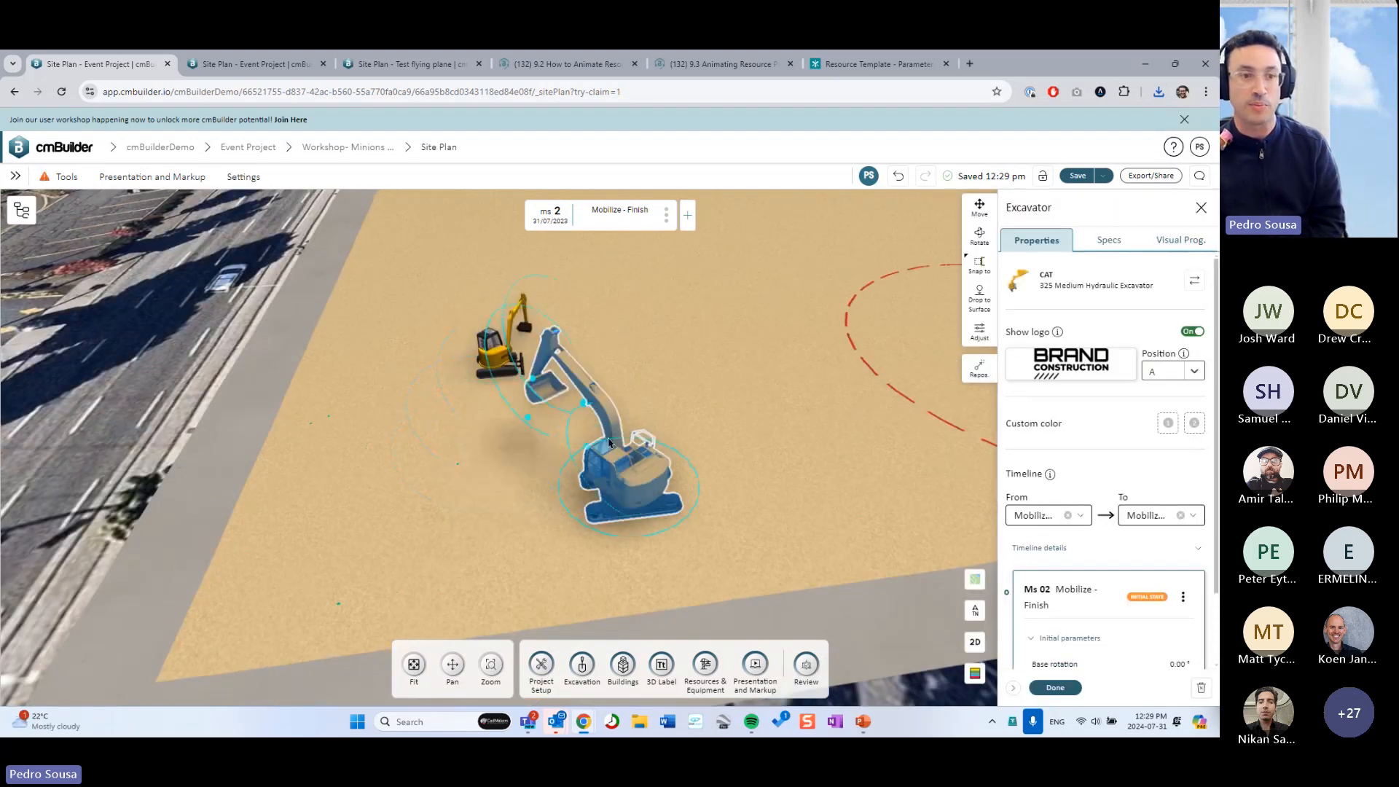
left_click(1189, 246)
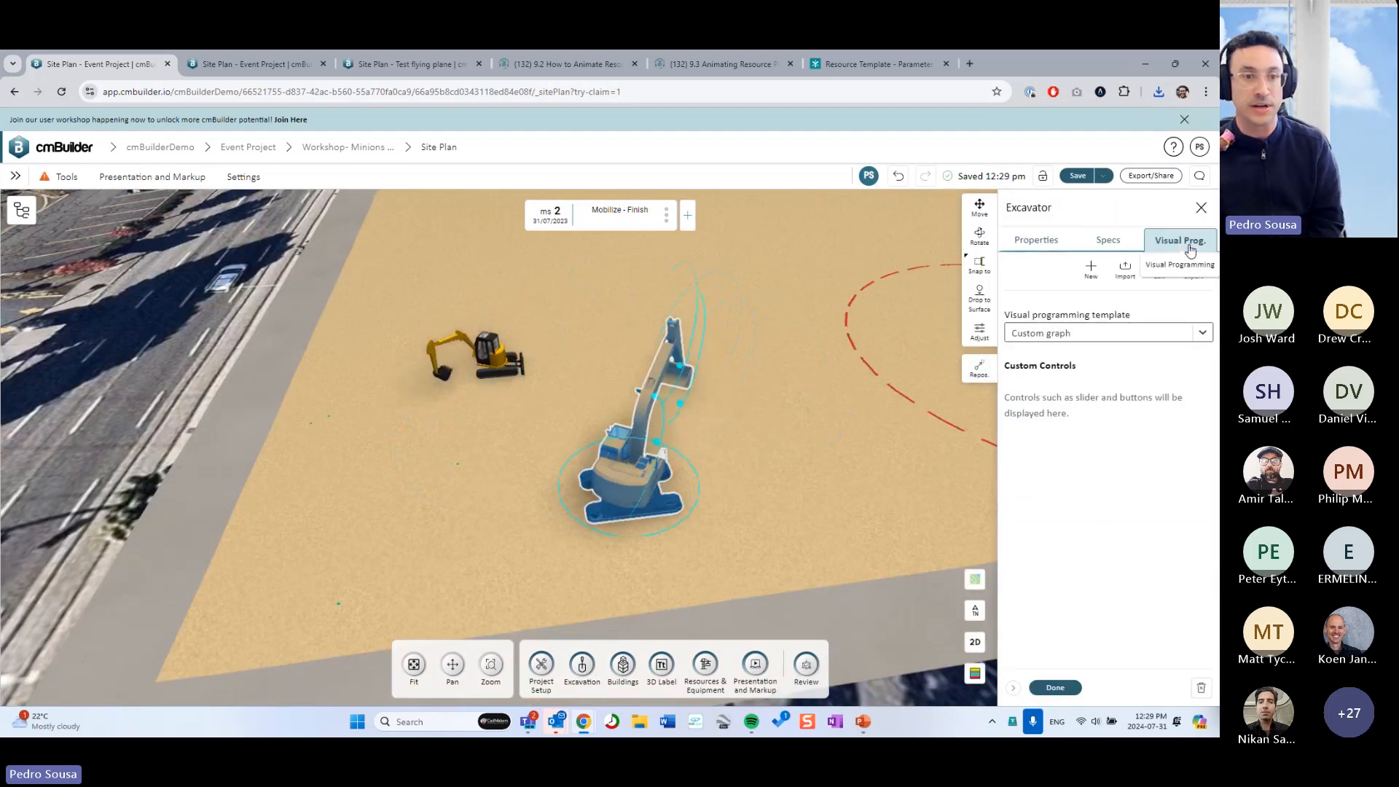
left_click(1124, 271)
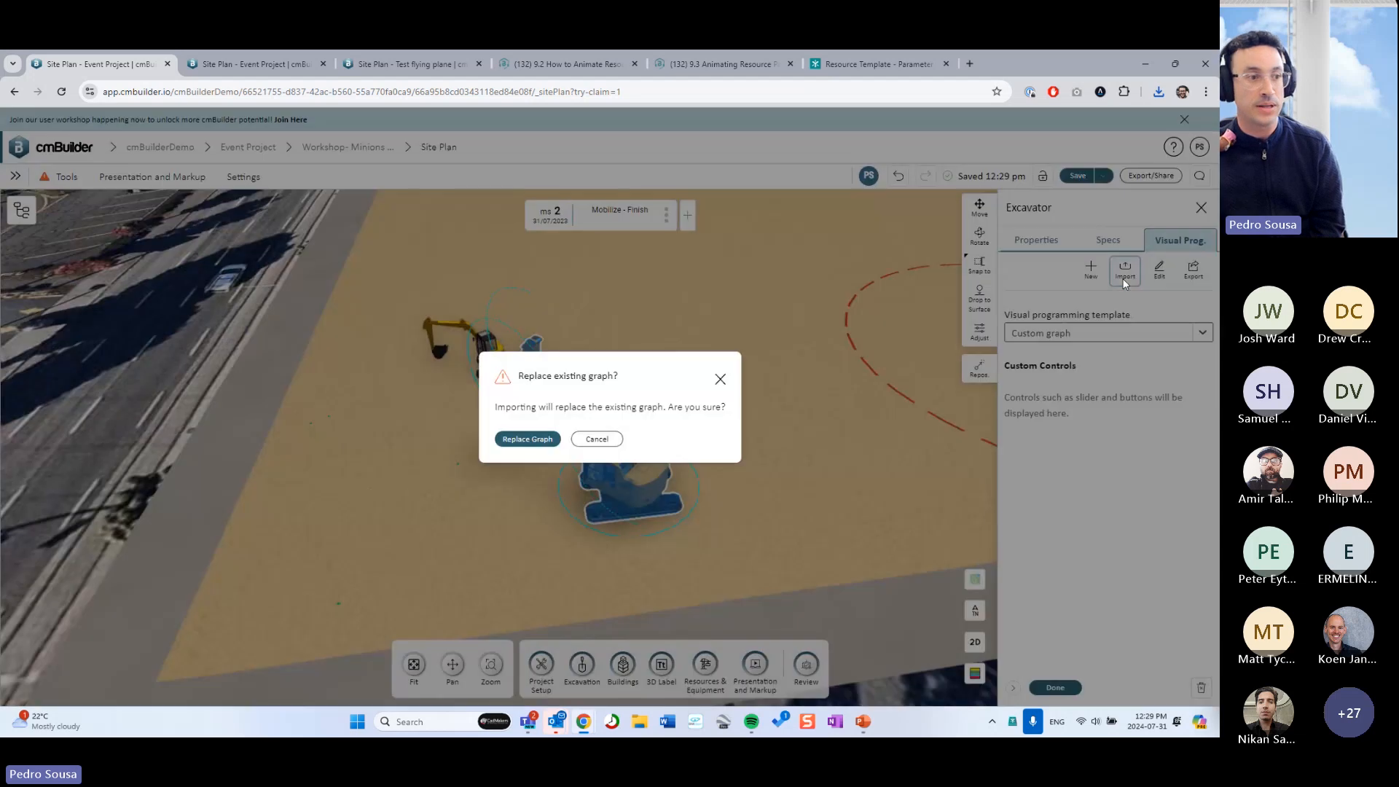
left_click(528, 439)
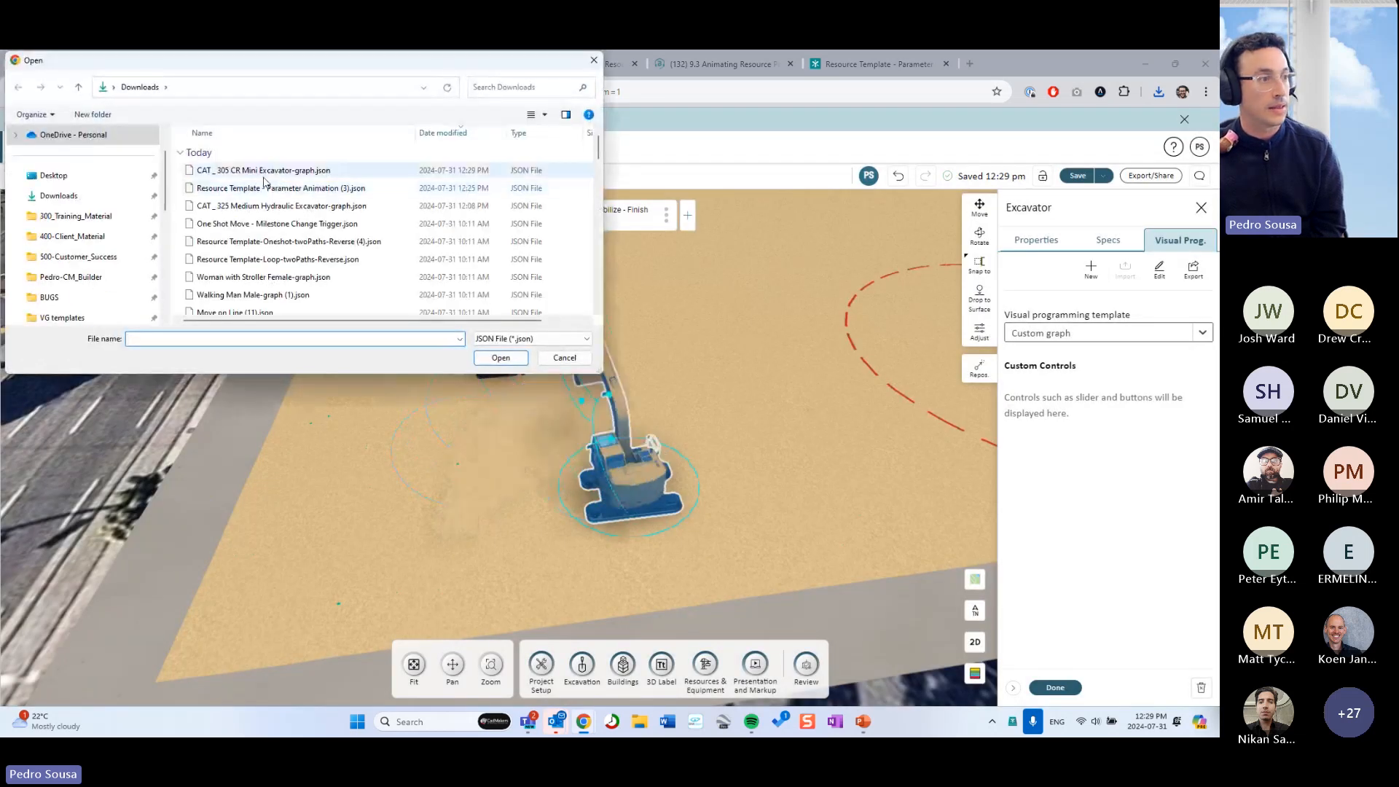
left_click(264, 171)
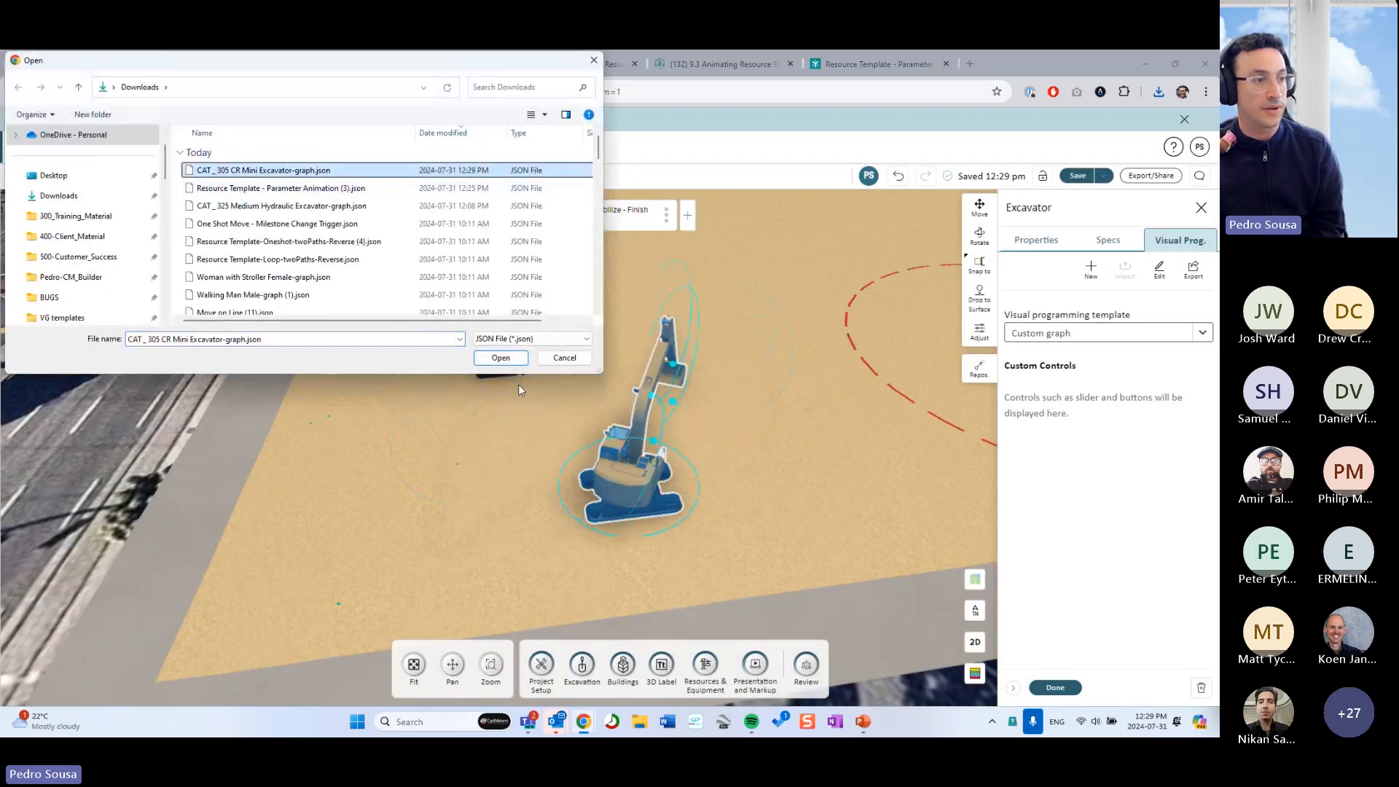
left_click(502, 359)
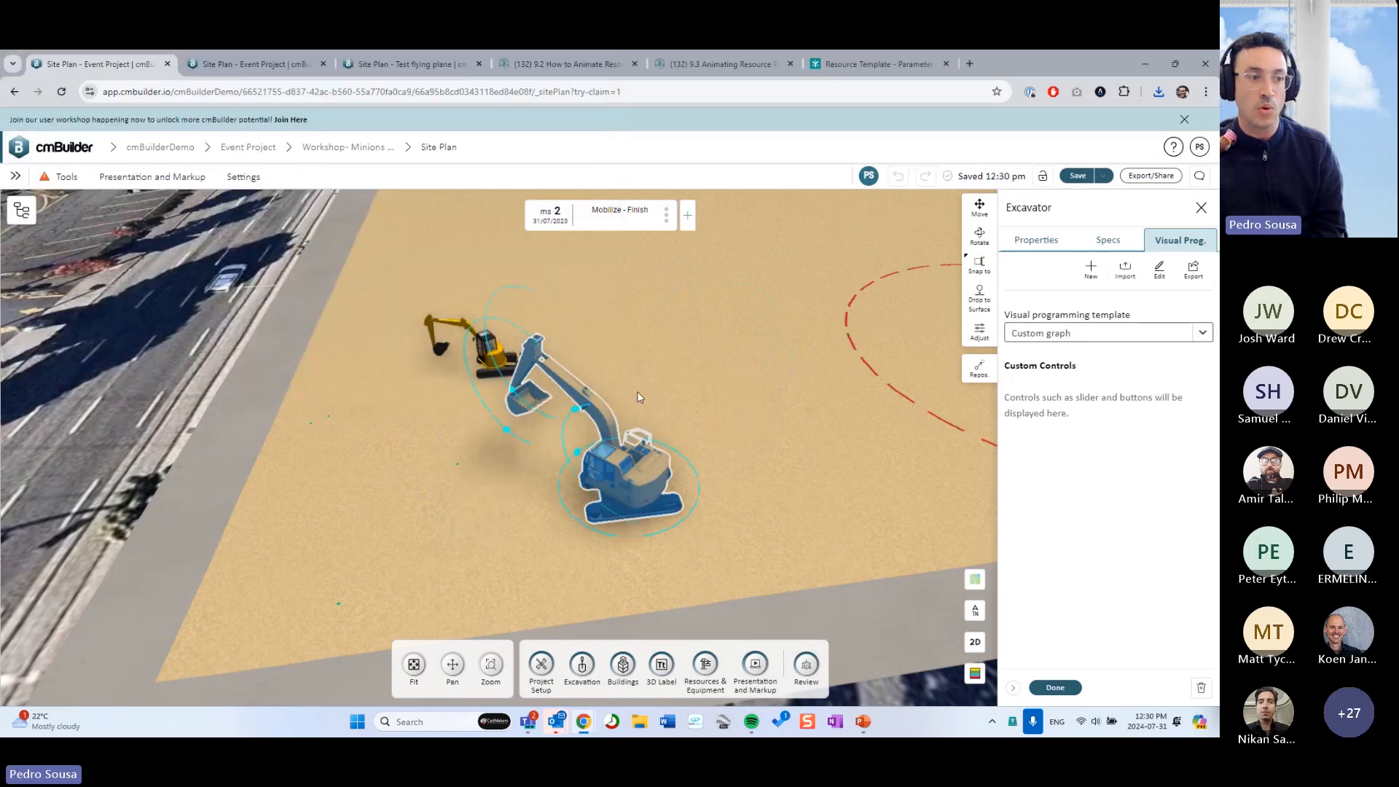
In the imported graph, connect the 325 Medium Hydraulic Excavator's Bones output to the bones inputs of both left Animate Bone nodes
left_click(1158, 271)
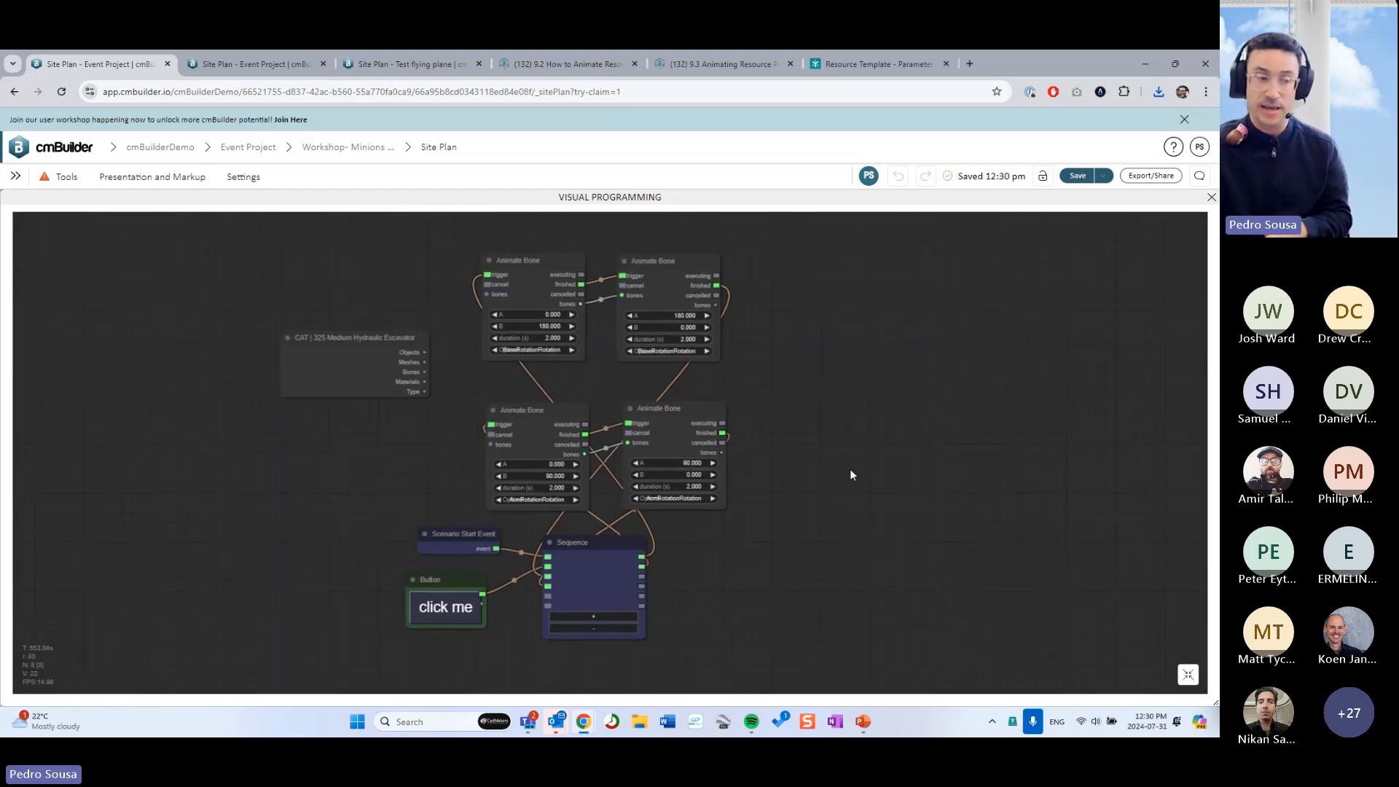
scroll(415, 386, "up", 3)
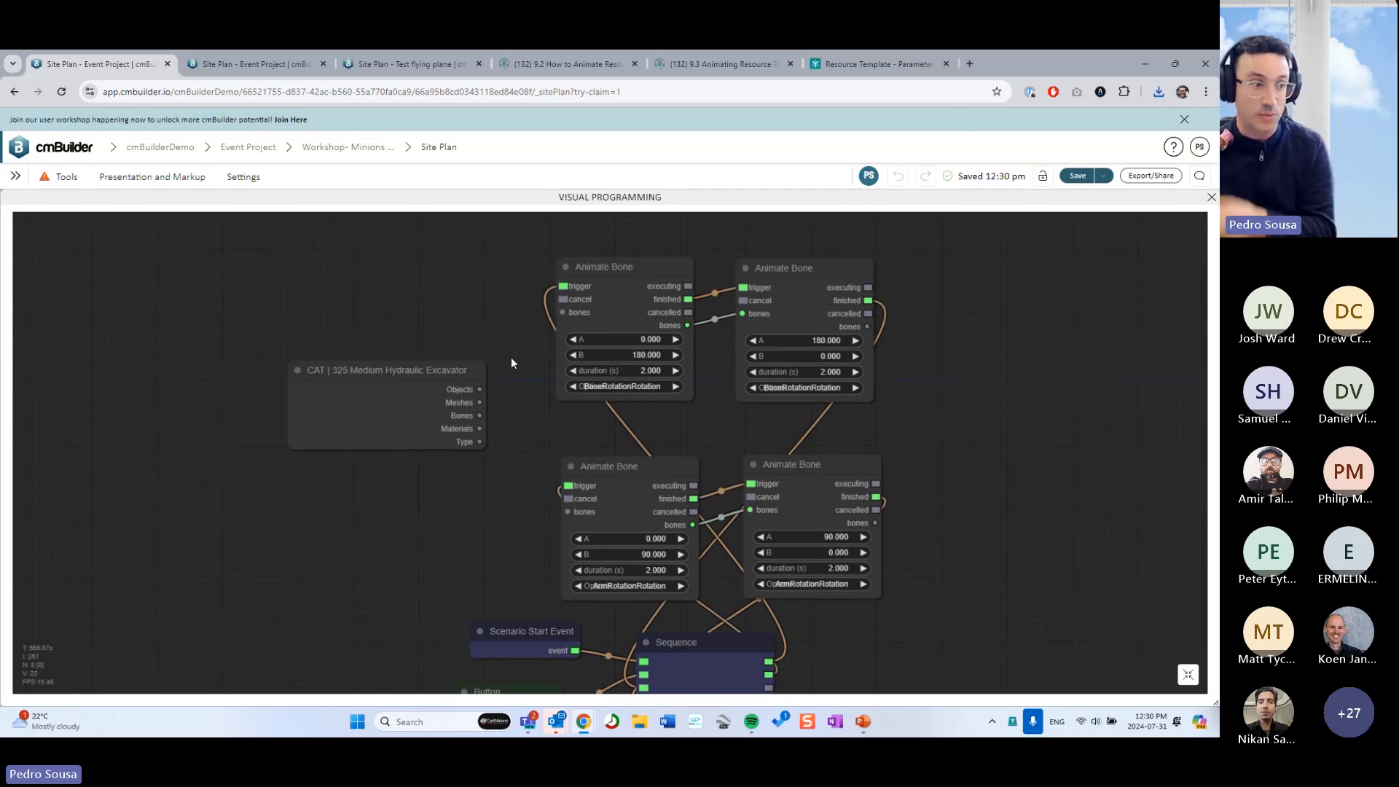
left_click_drag(480, 416, 561, 312)
left_click_drag(479, 415, 568, 512)
scroll(838, 565, "down", 2)
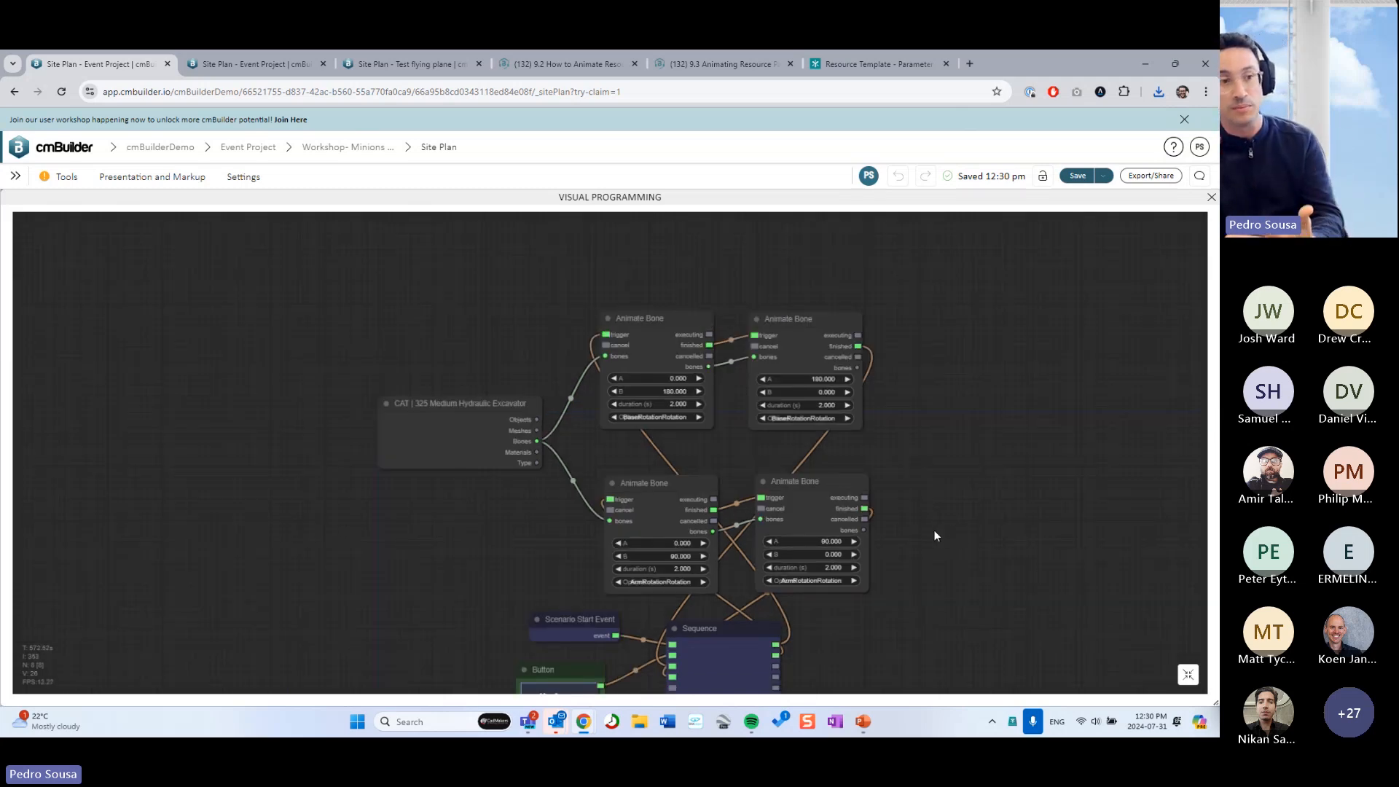
Review the bone options offered by both left Animate Bone nodes, keeping the lower-right Animate Bone node aligned in the graph
left_click_drag(936, 536, 903, 514)
left_click(634, 560)
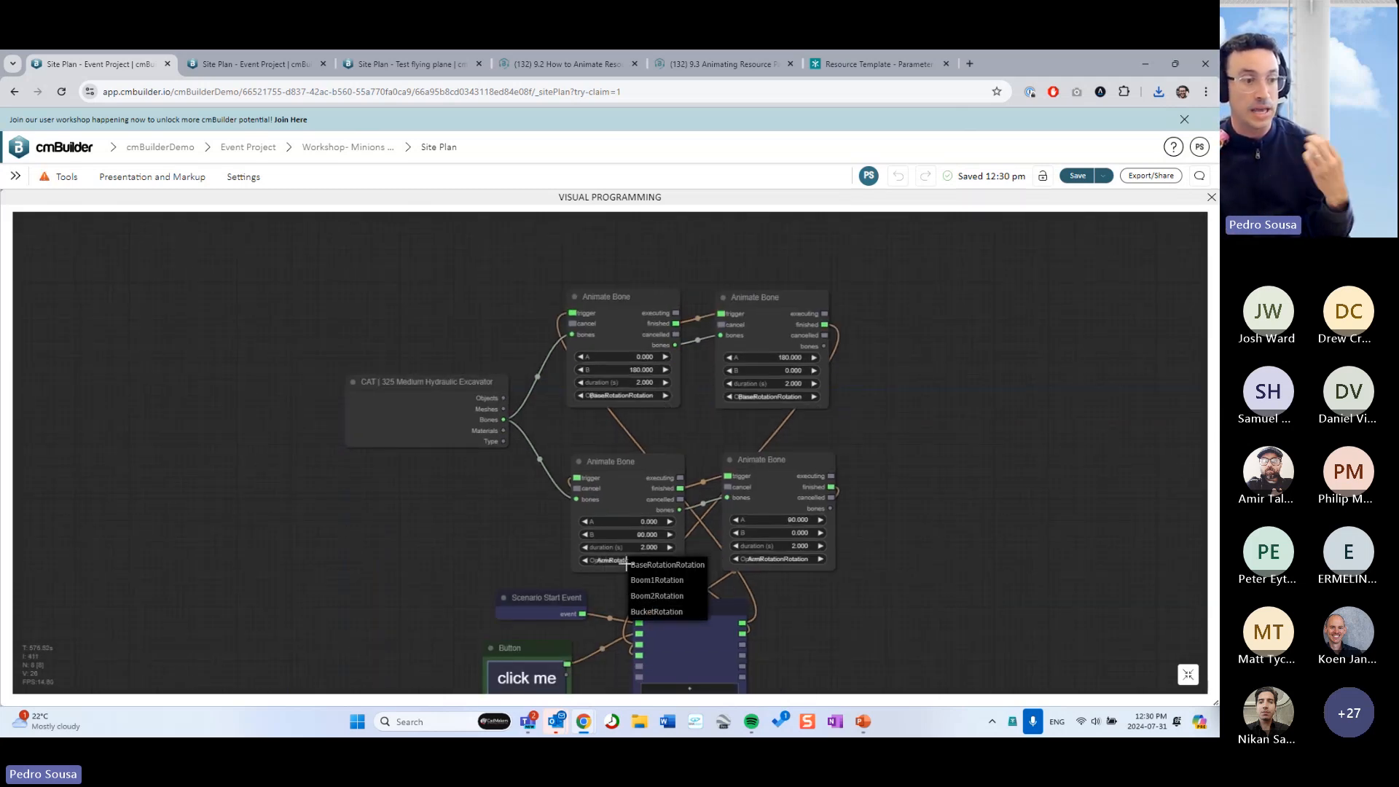
left_click(616, 395)
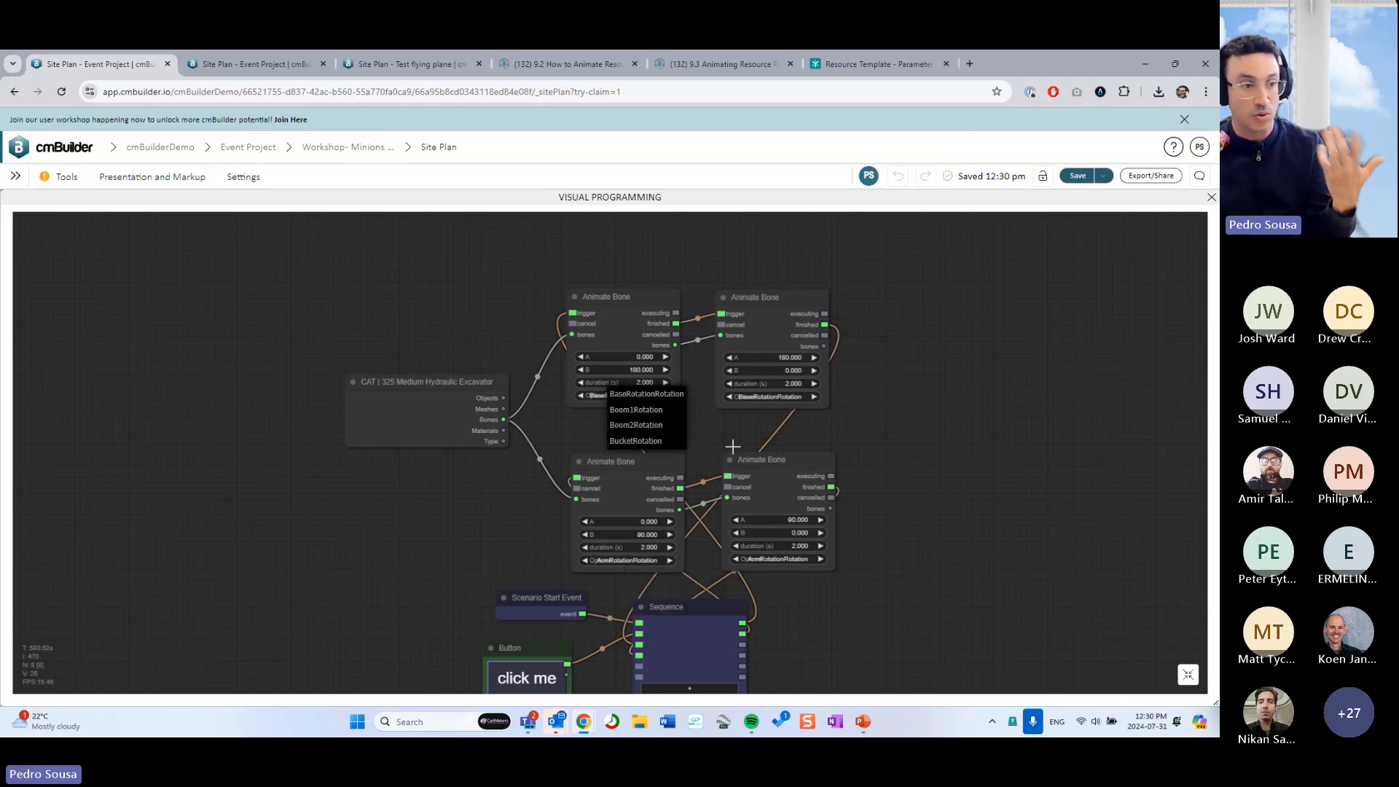
mouse_move(739, 457)
left_mouse_down()
mouse_move(701, 442)
mouse_move(755, 470)
left_mouse_up()
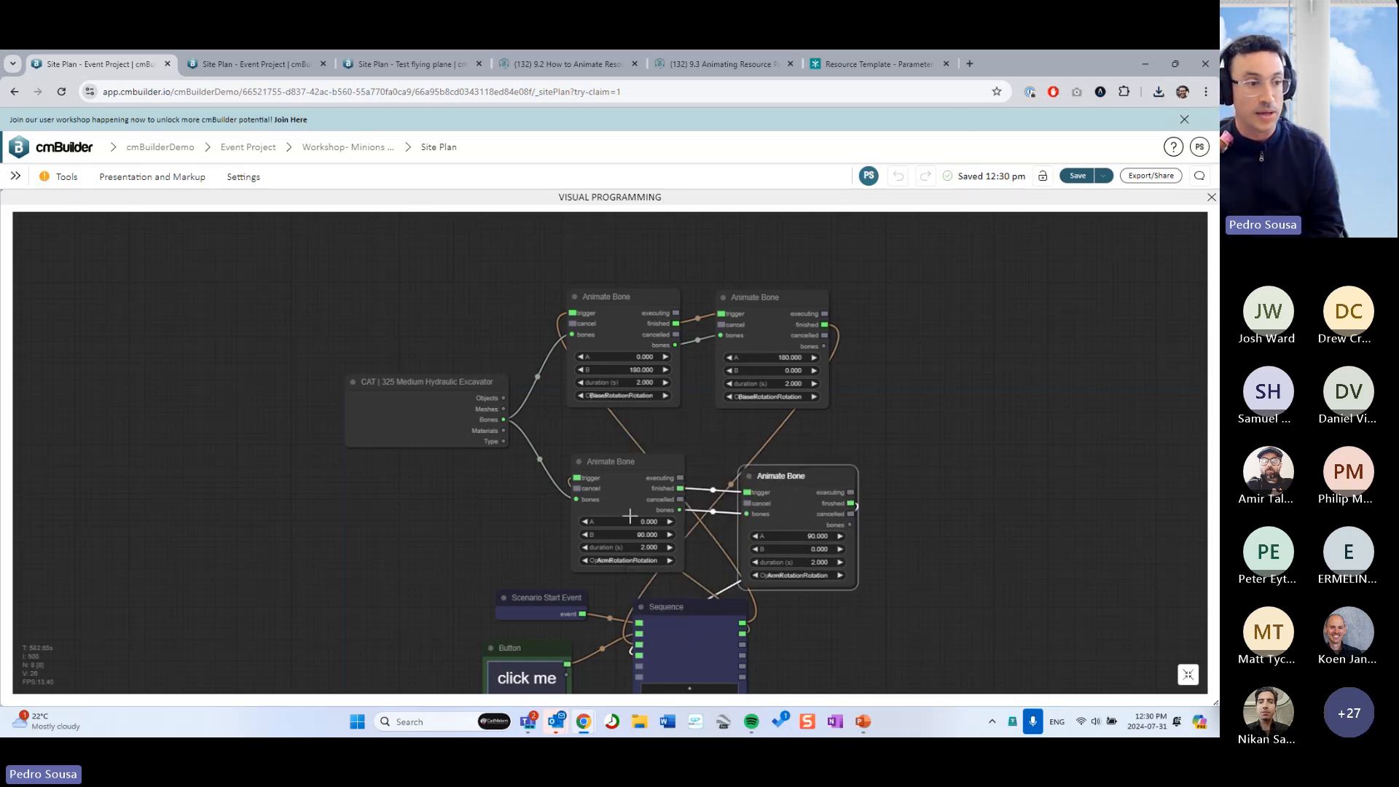
left_click(631, 560)
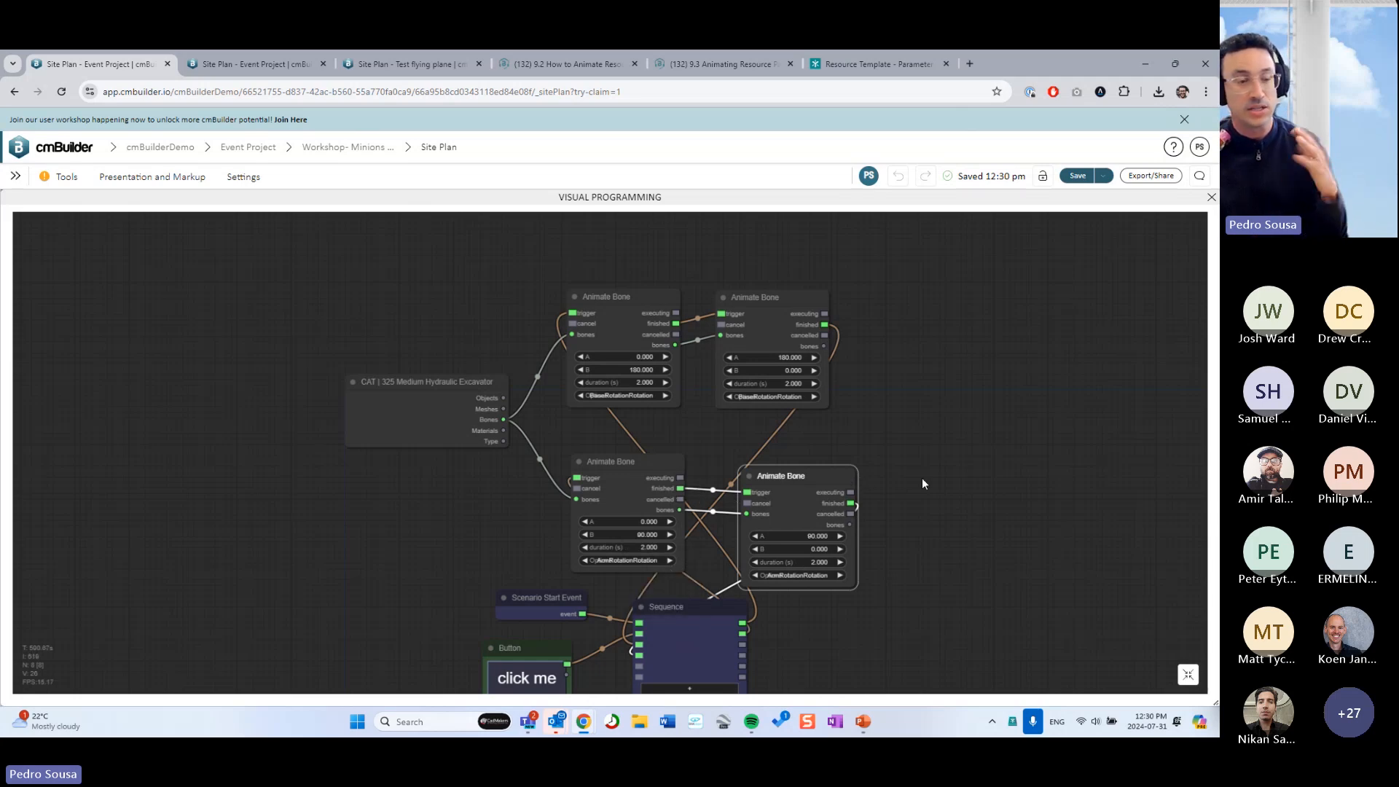
left_click_drag(921, 478, 911, 460)
left_click_drag(811, 475, 776, 460)
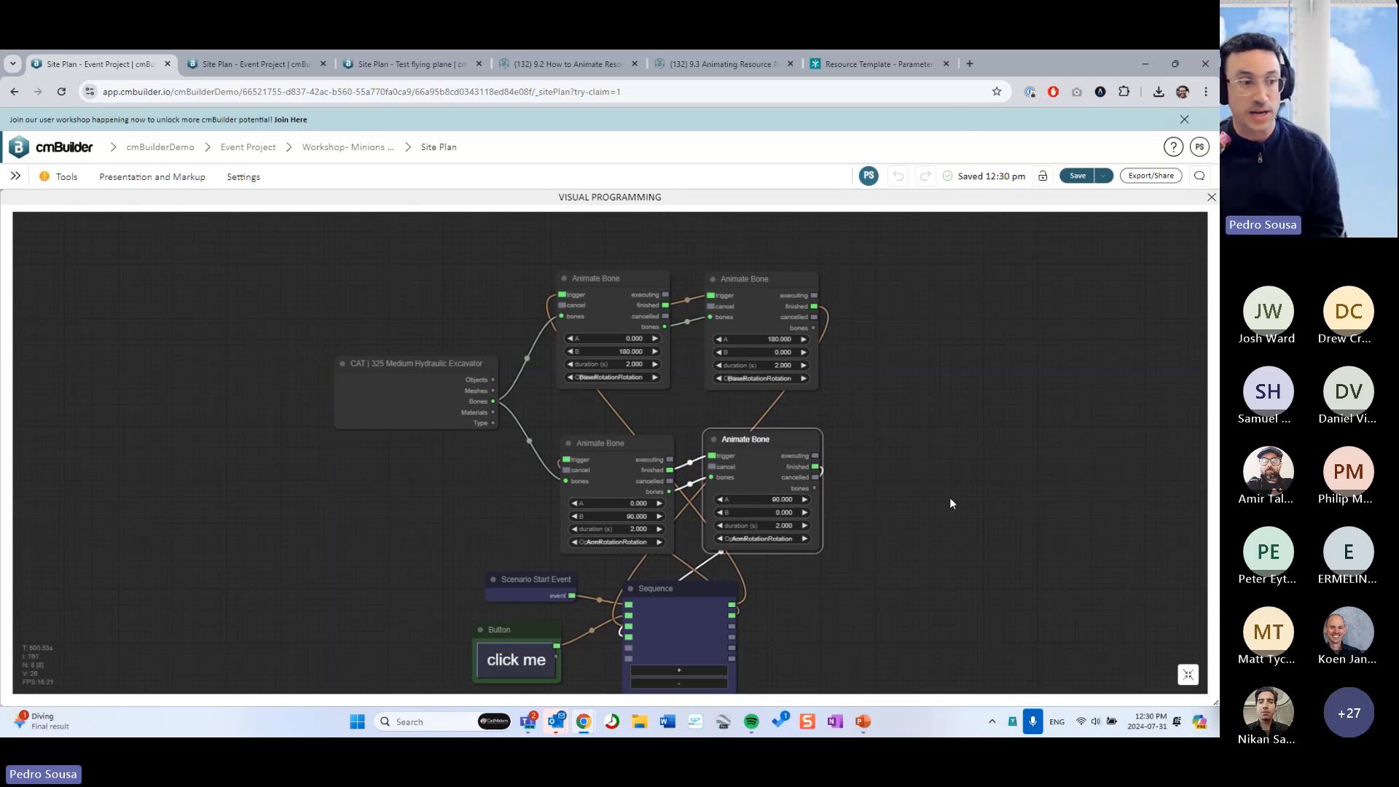
Shrink the graph window back from full size and close the 325 Medium Hydraulic Excavator's visual programming graph
left_click_drag(952, 499, 878, 444)
left_click(1187, 676)
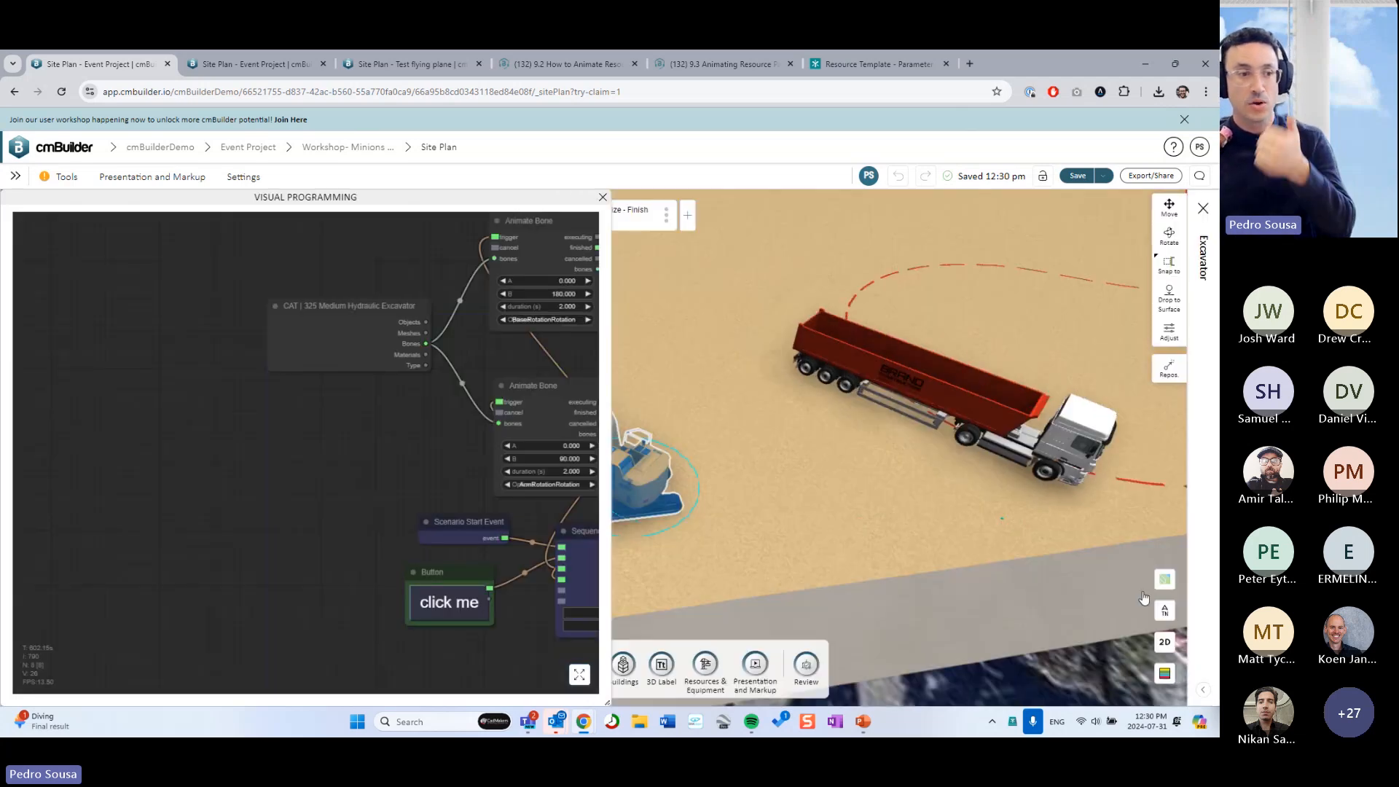
left_click(602, 198)
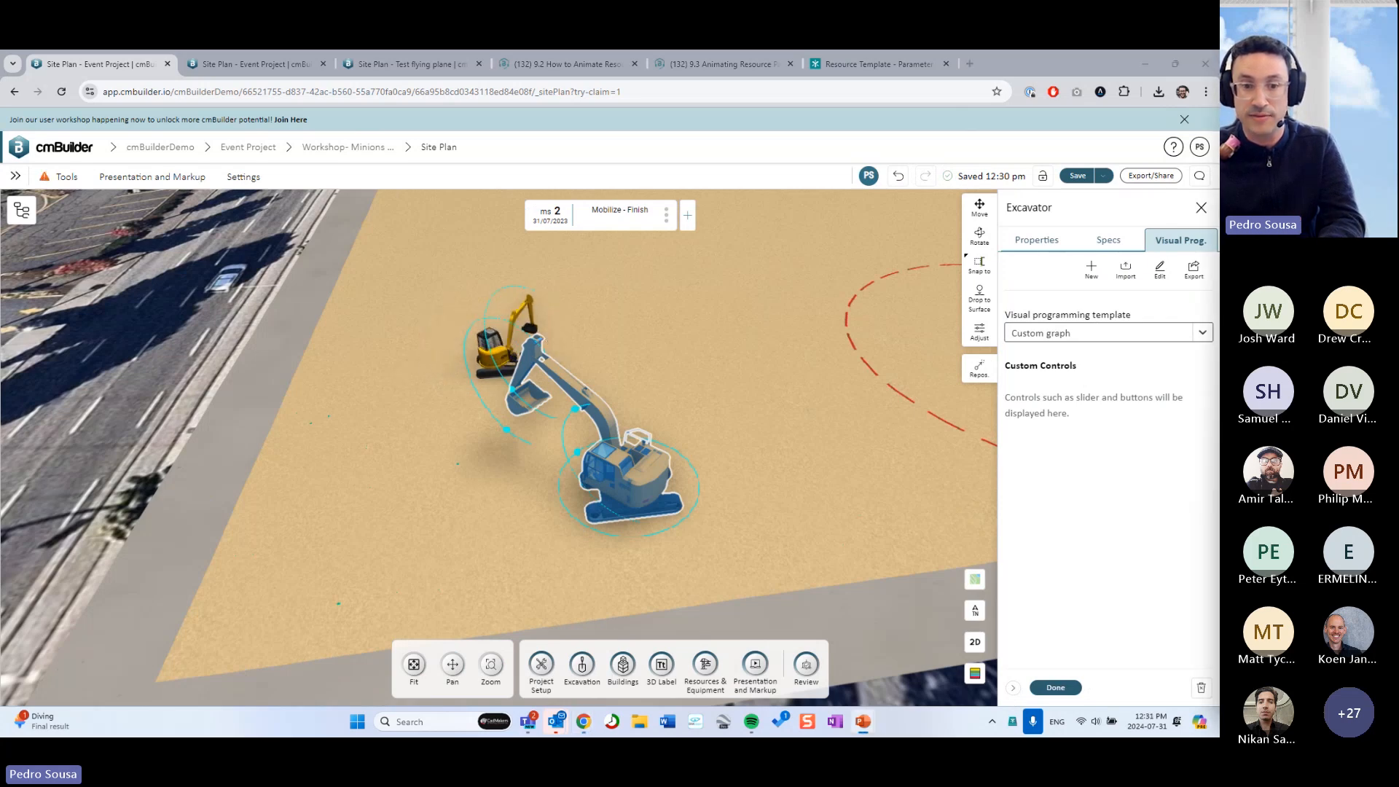
Switch to PowerPoint, present from the Templates slide with the presenter displays swapped, and advance to the Main Templates slide
key("shift+F5")
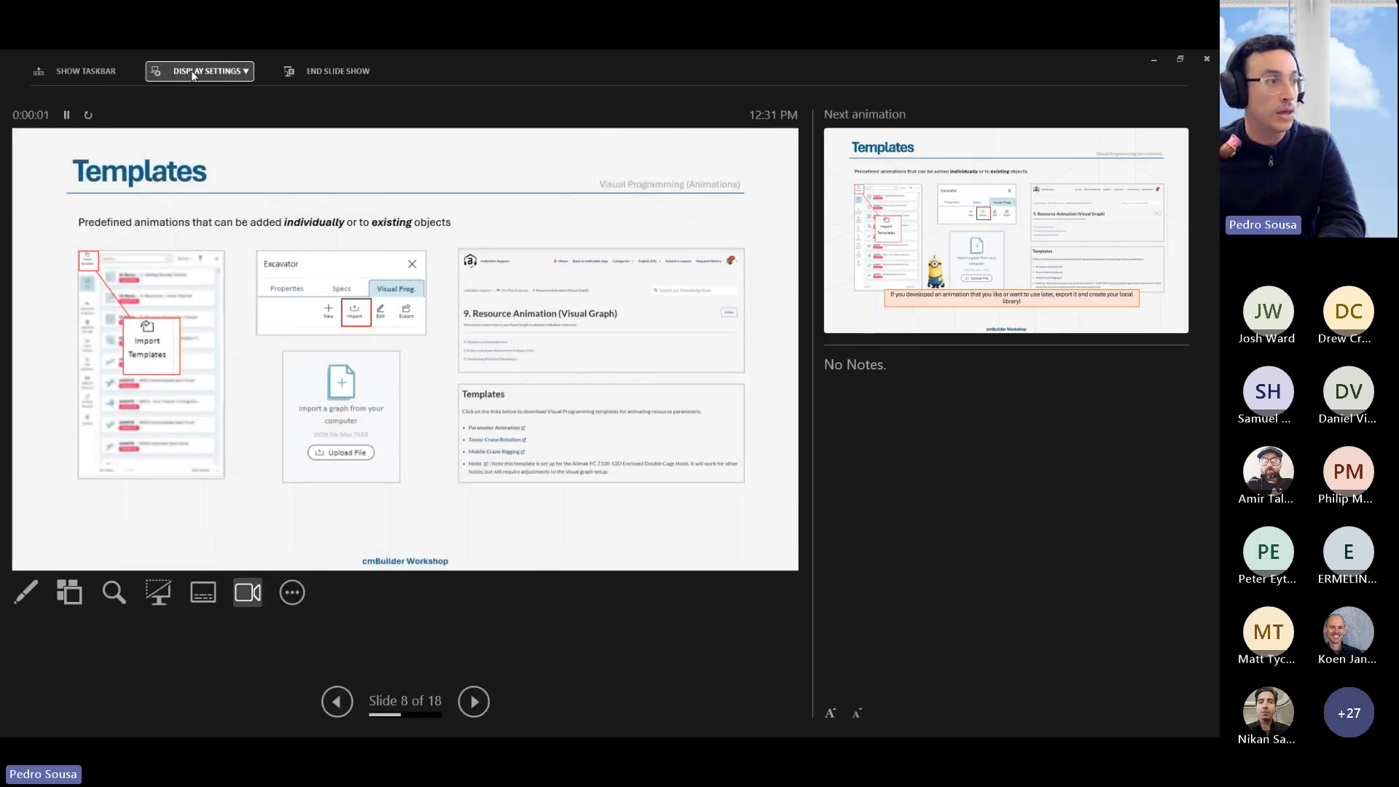
left_click(241, 71)
left_click(240, 94)
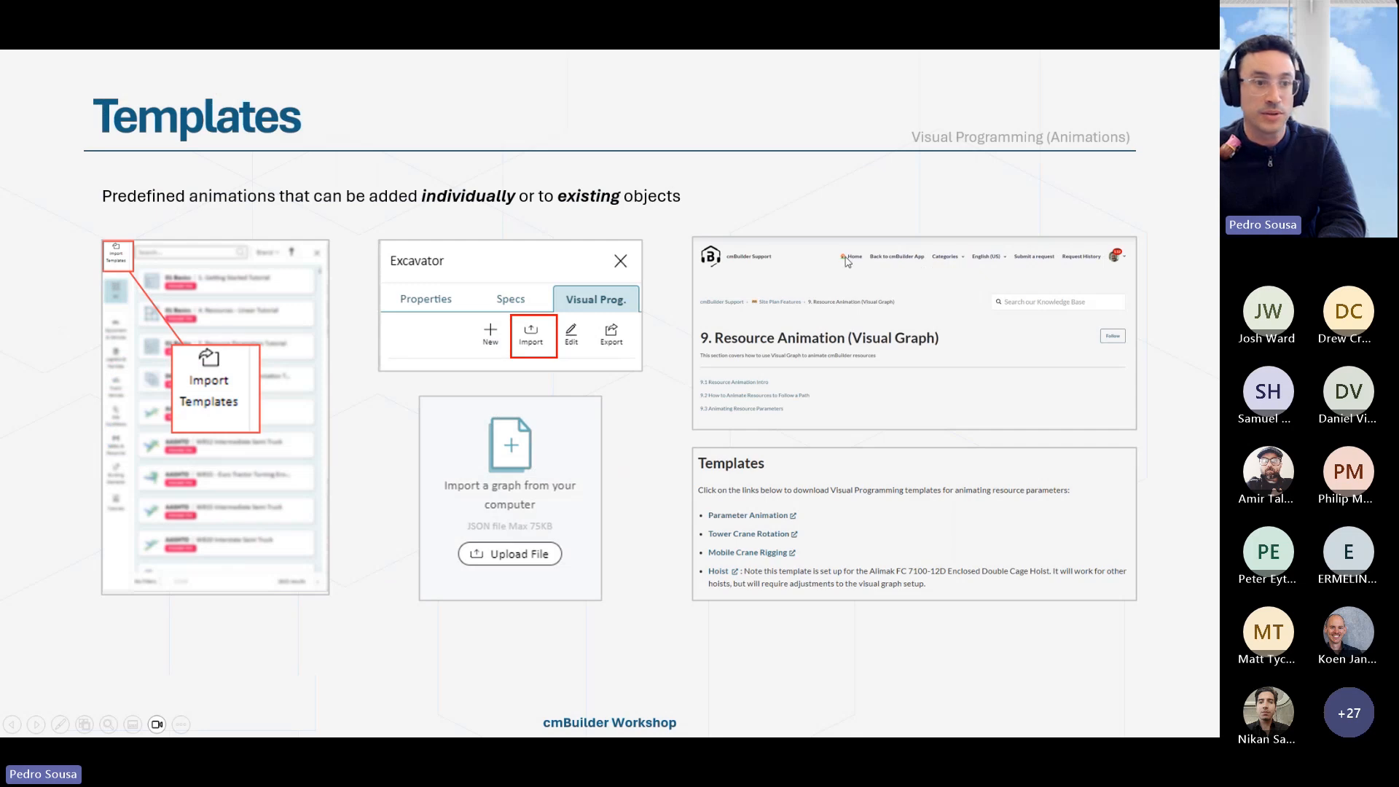
left_click(728, 450)
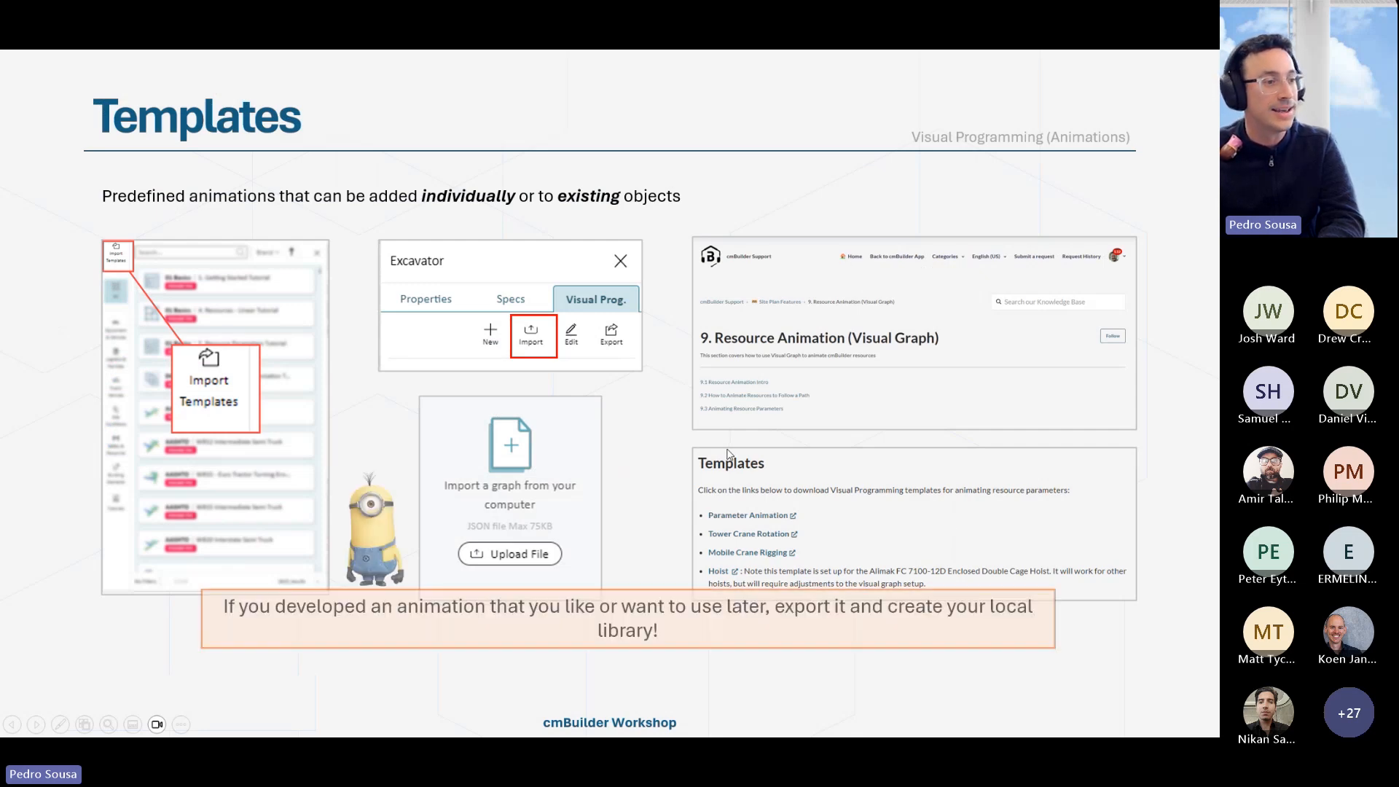
left_click(713, 517)
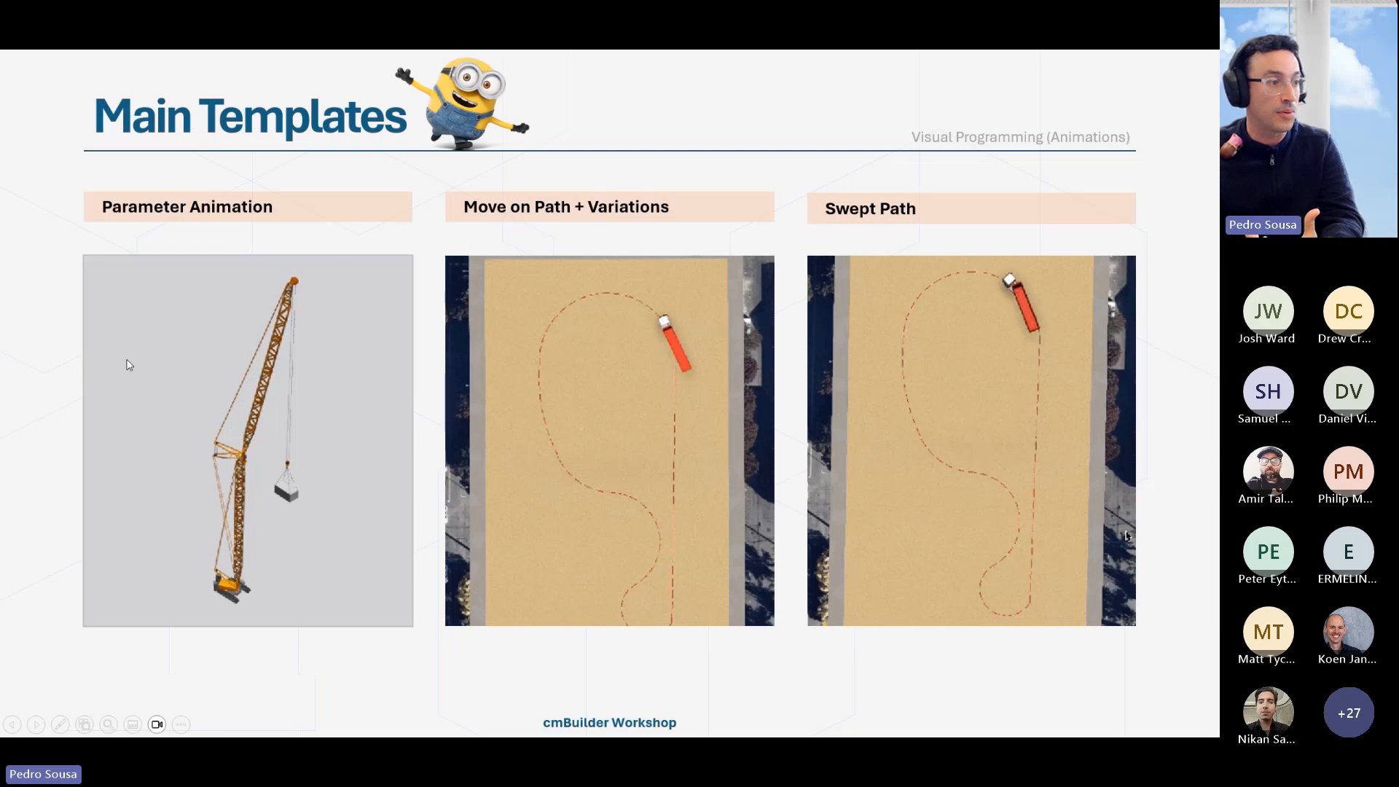
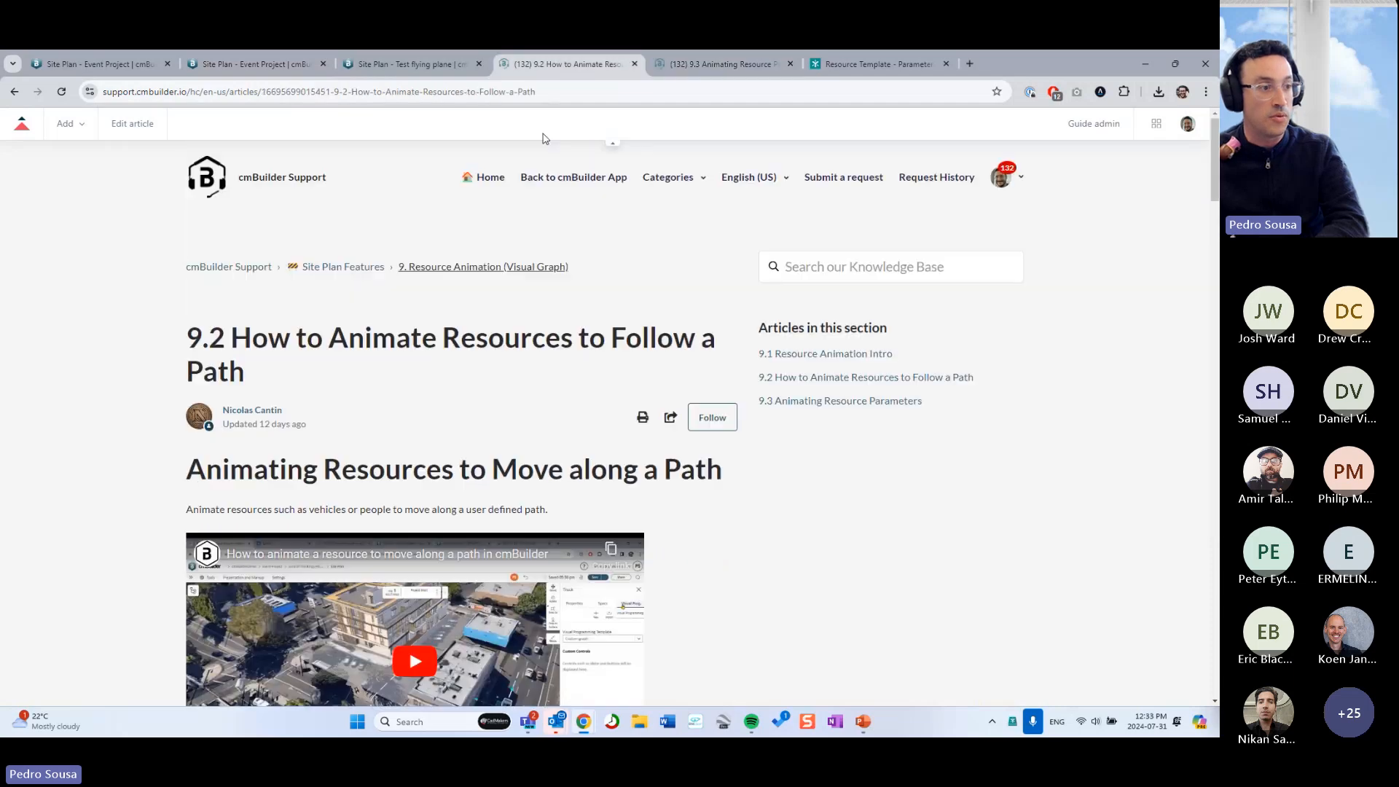
Review the downloadable path-animation templates in support article 9.2 and bring up the Test flying plane site plan
scroll(491, 406, "down", 15)
scroll(474, 460, "down", 15)
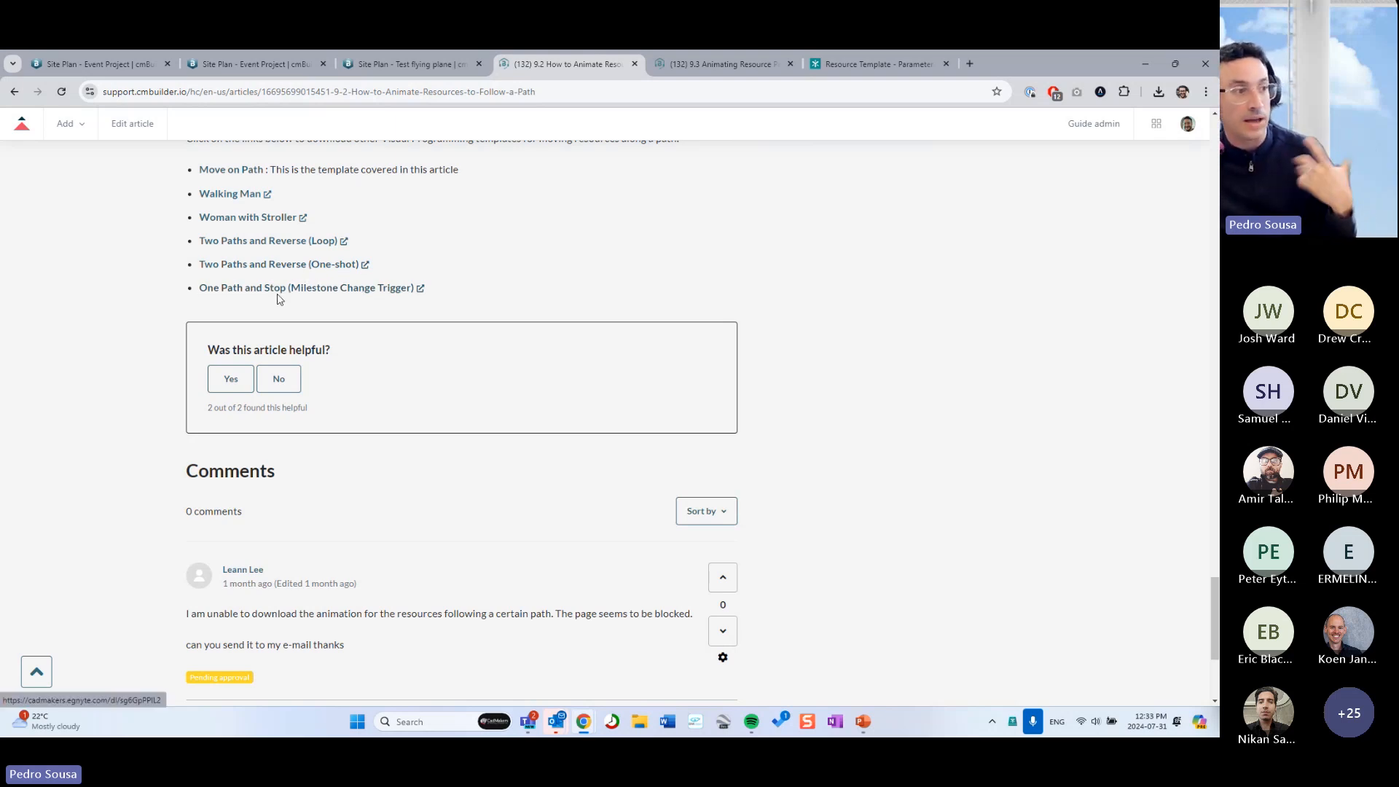
left_click(379, 64)
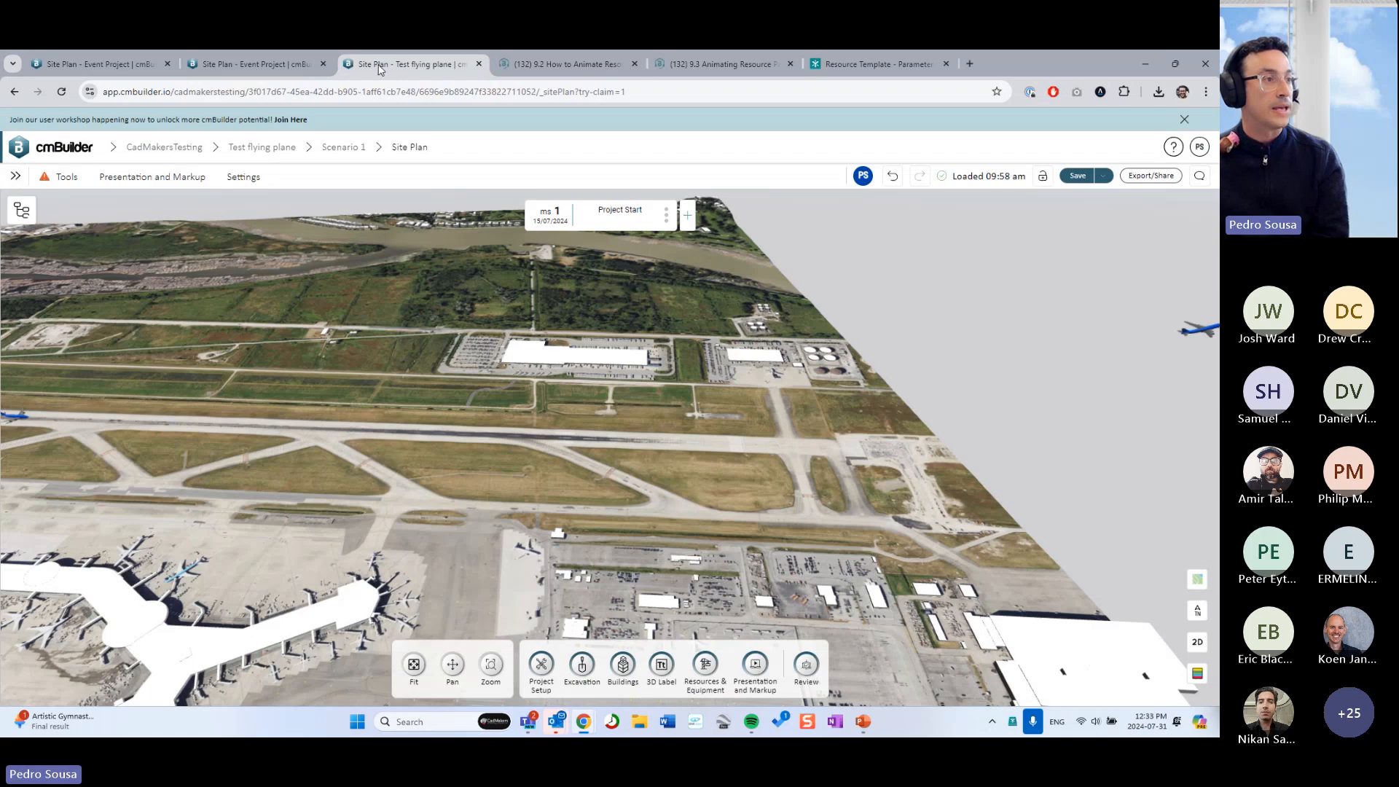
In the Workshop- Minions 2 site plan, open the visual programming graph of the dump truck on the uppermost path for editing
left_click(289, 65)
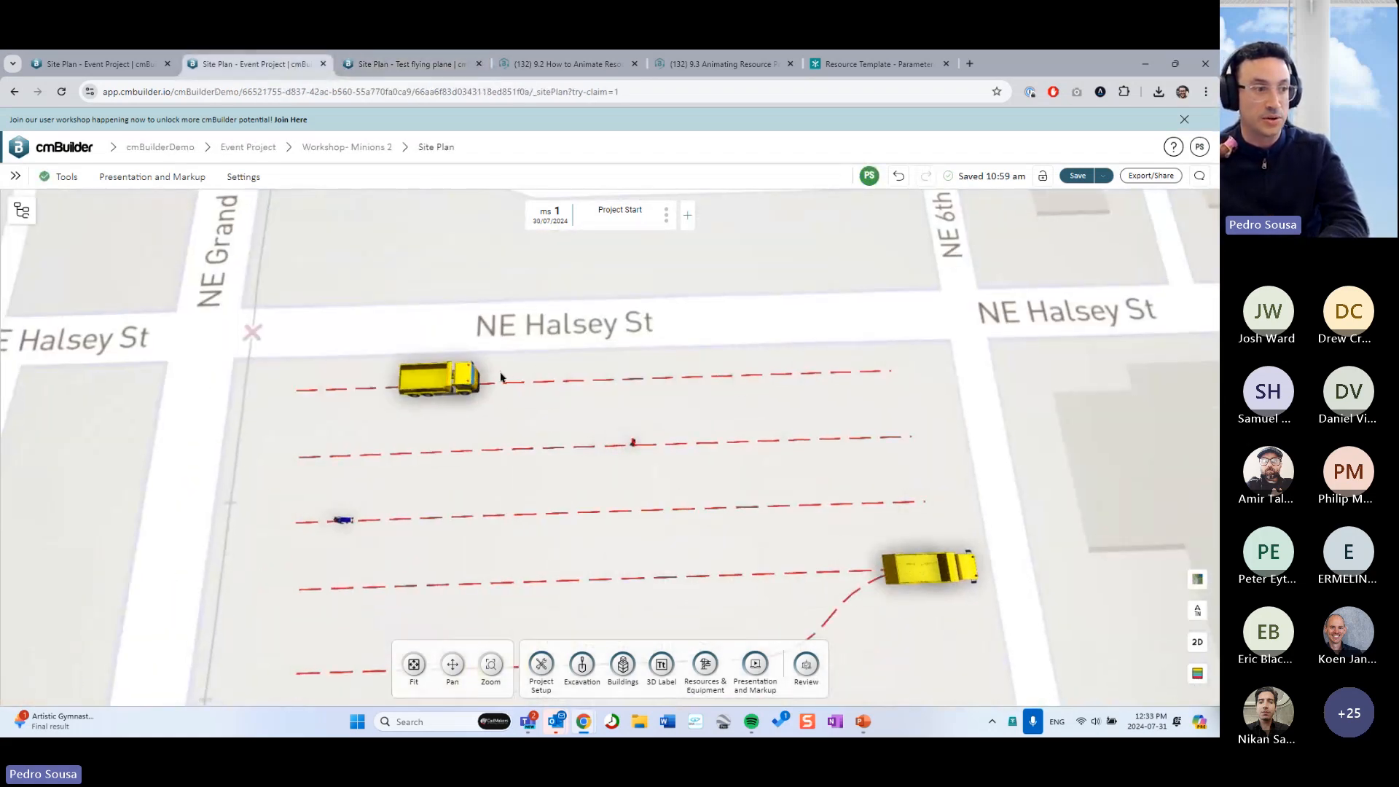
left_click(543, 378)
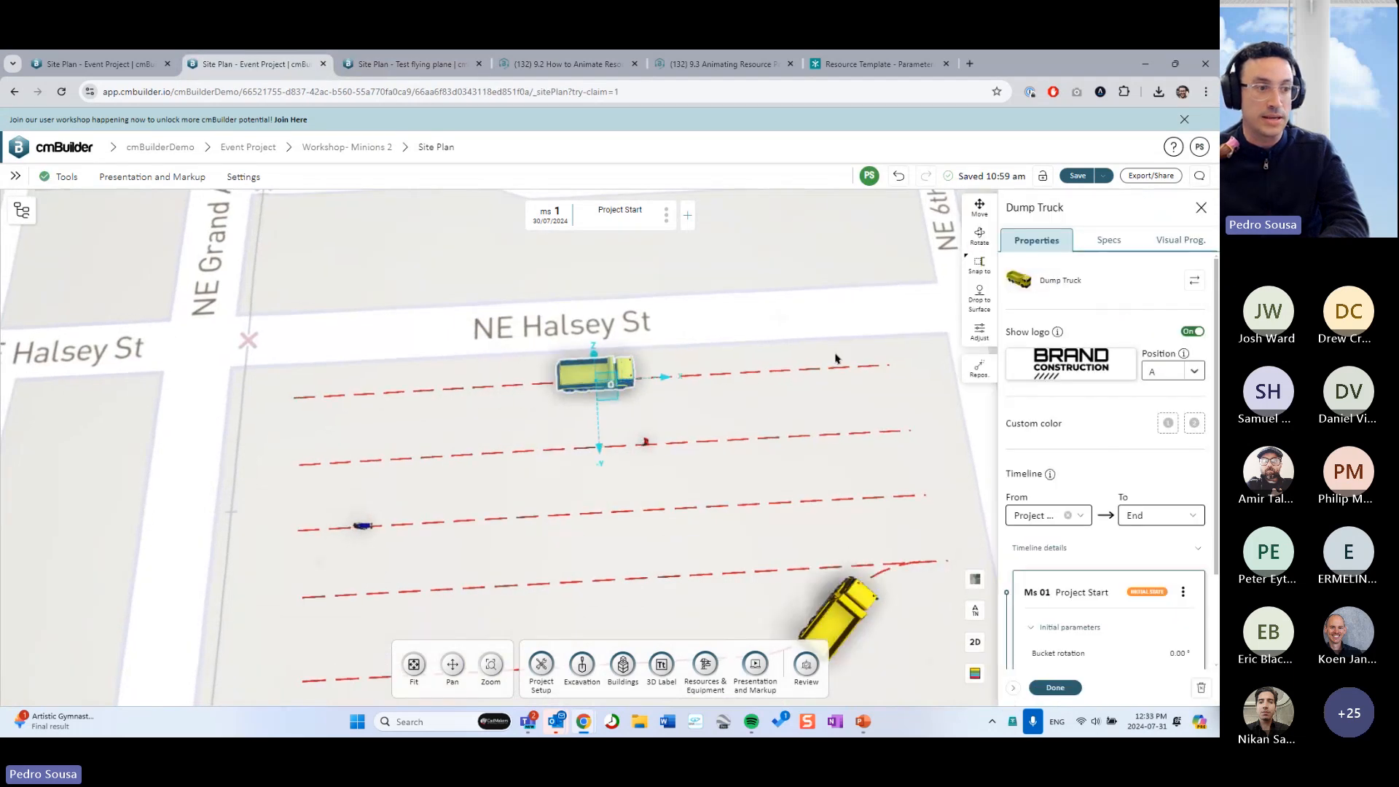
left_click(1181, 242)
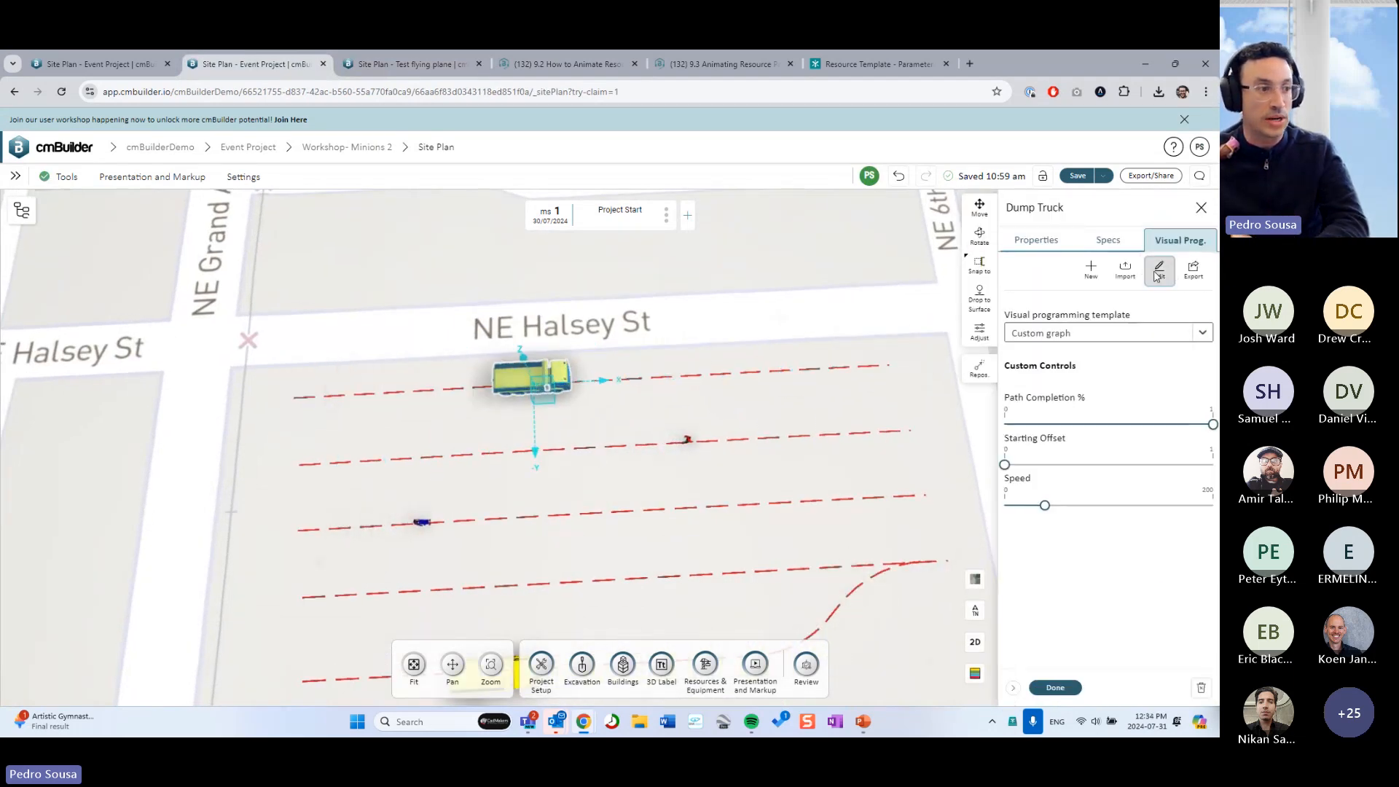
left_click(1158, 272)
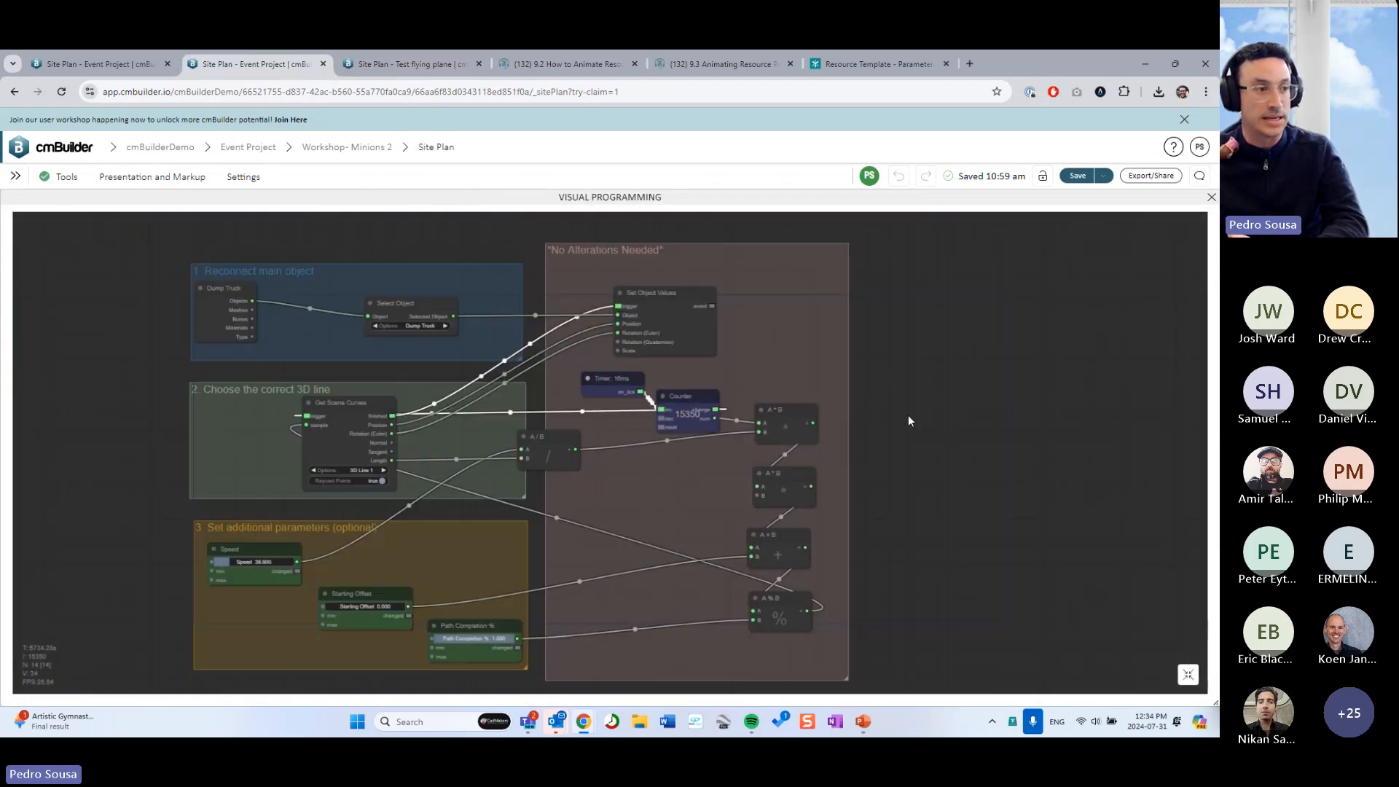
Examine the dump truck graph's sections for reconnecting the main object and choosing the correct 3D line
scroll(908, 414, "up", 2)
right_click(960, 374)
left_click_drag(902, 407, 979, 450)
scroll(350, 332, "up", 3)
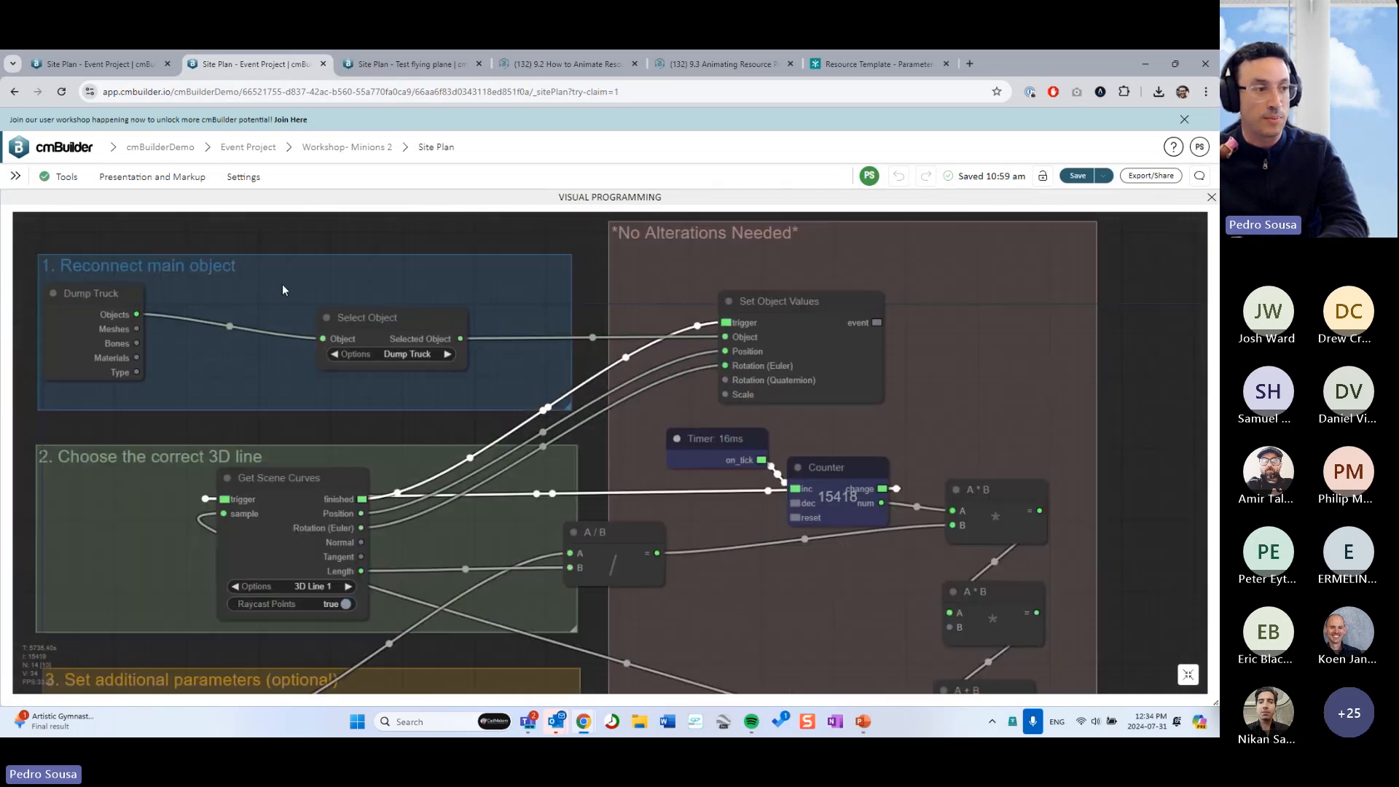
left_click_drag(288, 243, 428, 273)
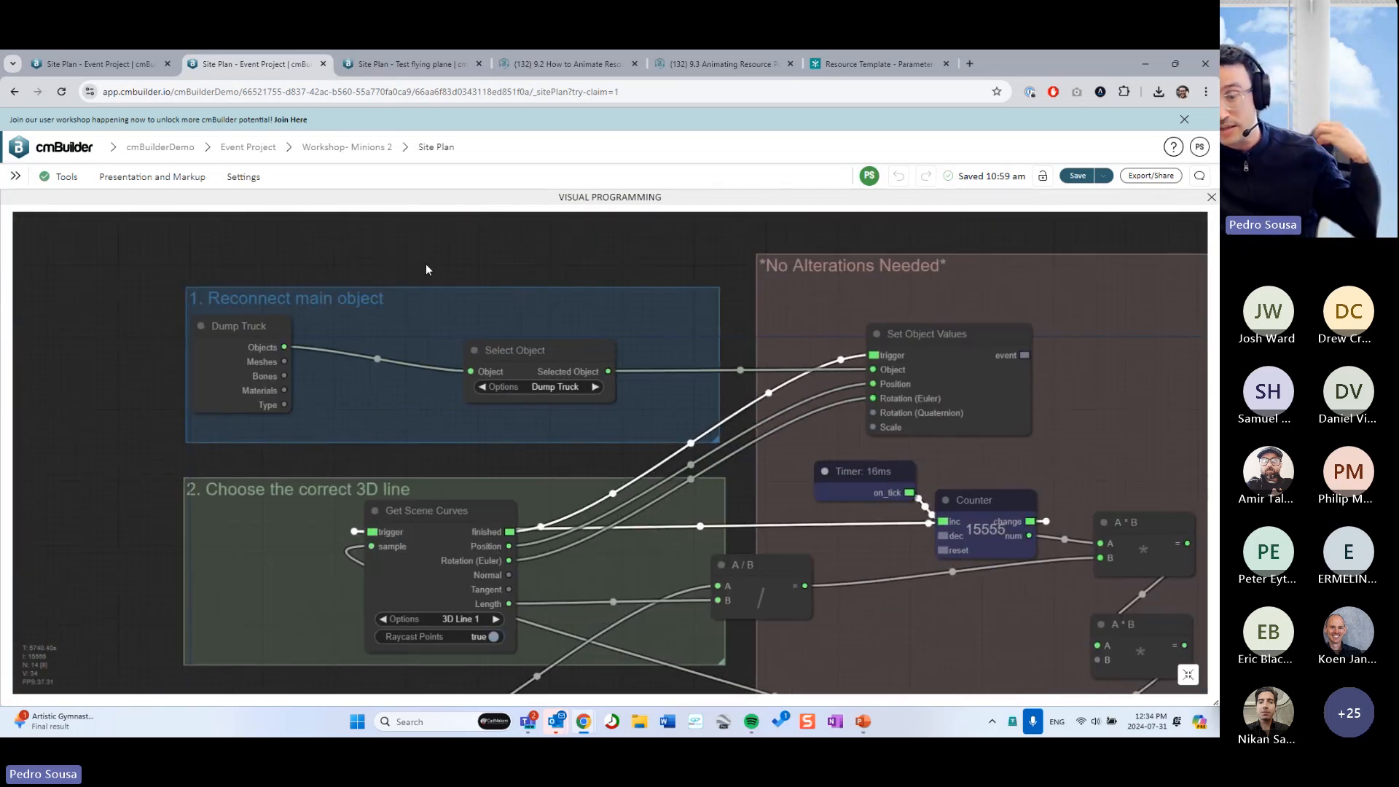
left_click(379, 359)
left_click(392, 387)
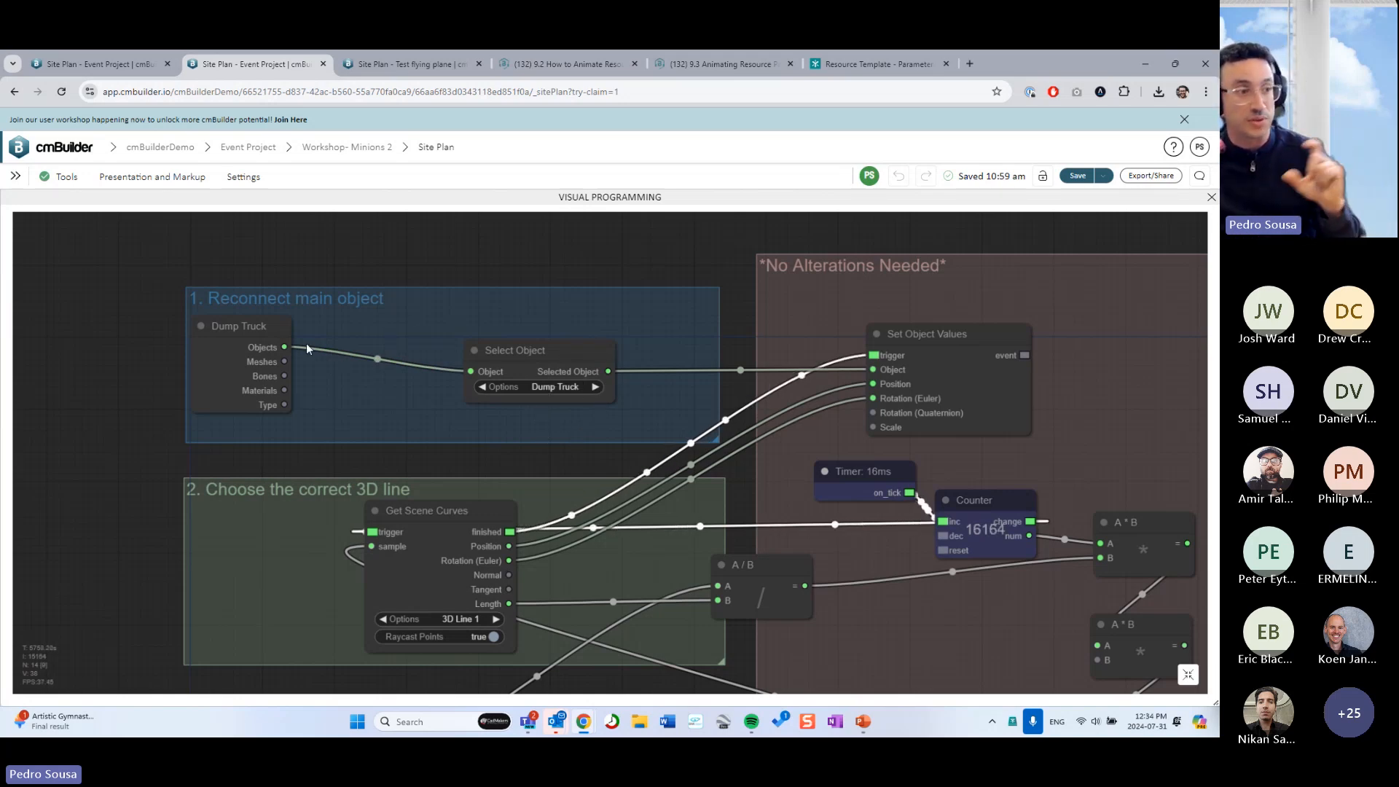
left_click_drag(562, 466, 485, 429)
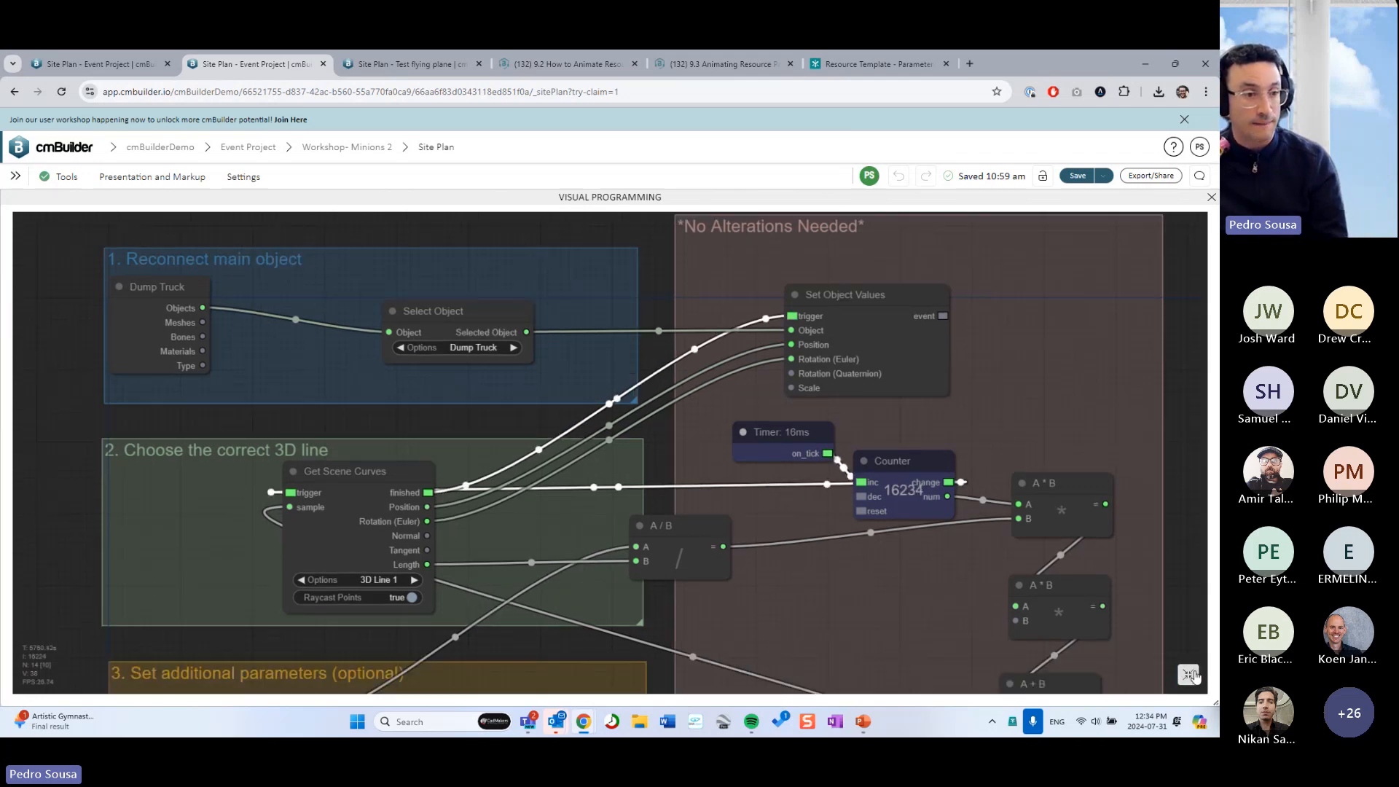
Show the graph beside the site plan, with the Get Scene Curves node and the dashed paths both readable
left_click(1192, 675)
scroll(290, 361, "down", 3)
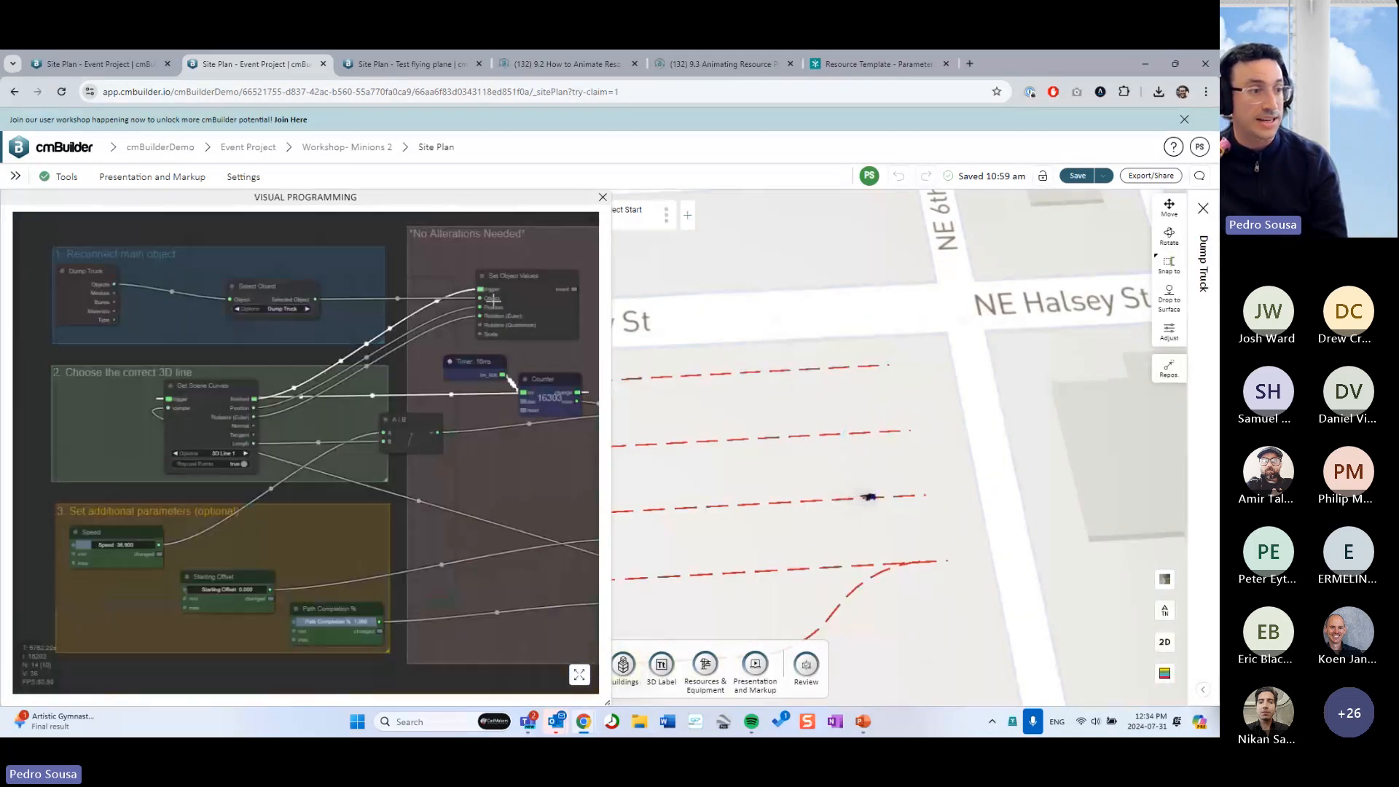
scroll(306, 329, "up", 3)
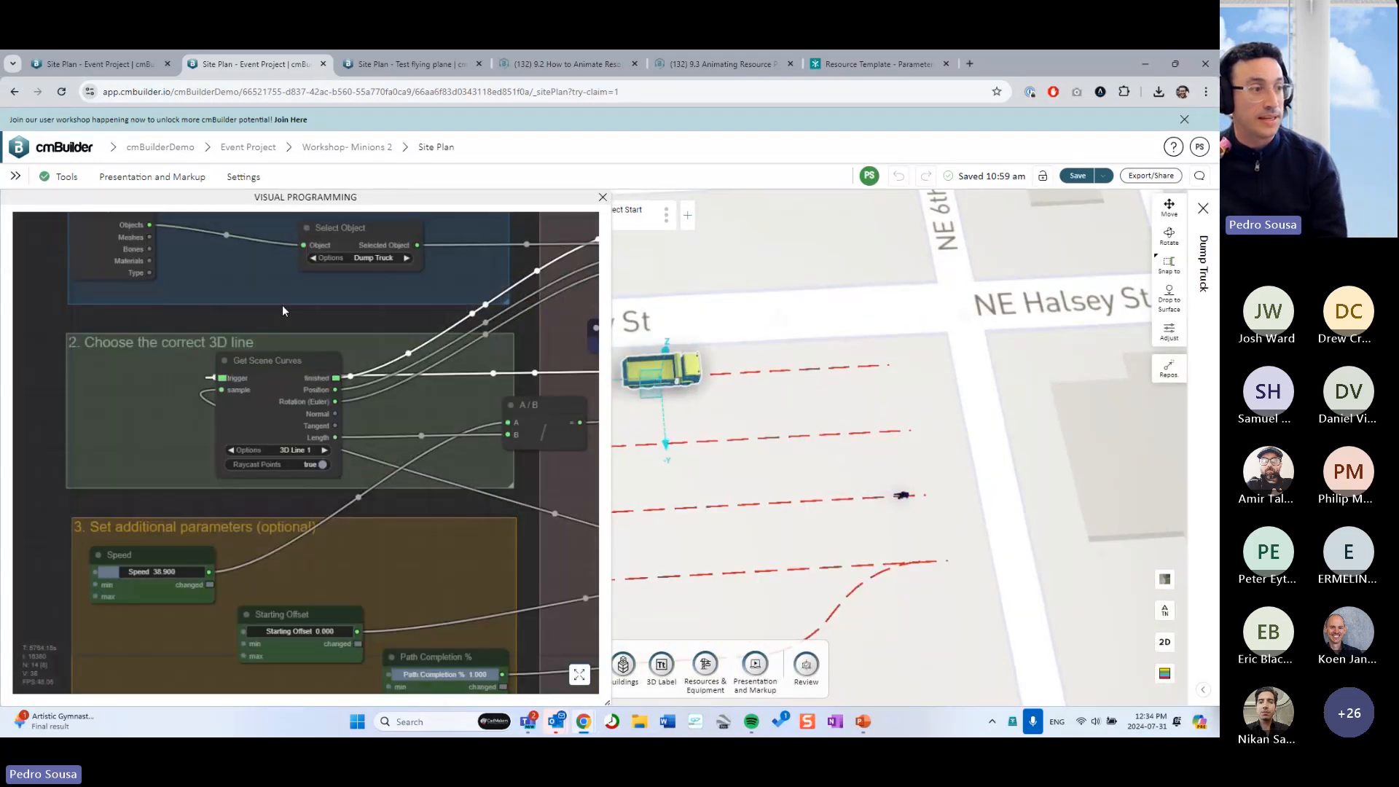
scroll(271, 322, "up", 2)
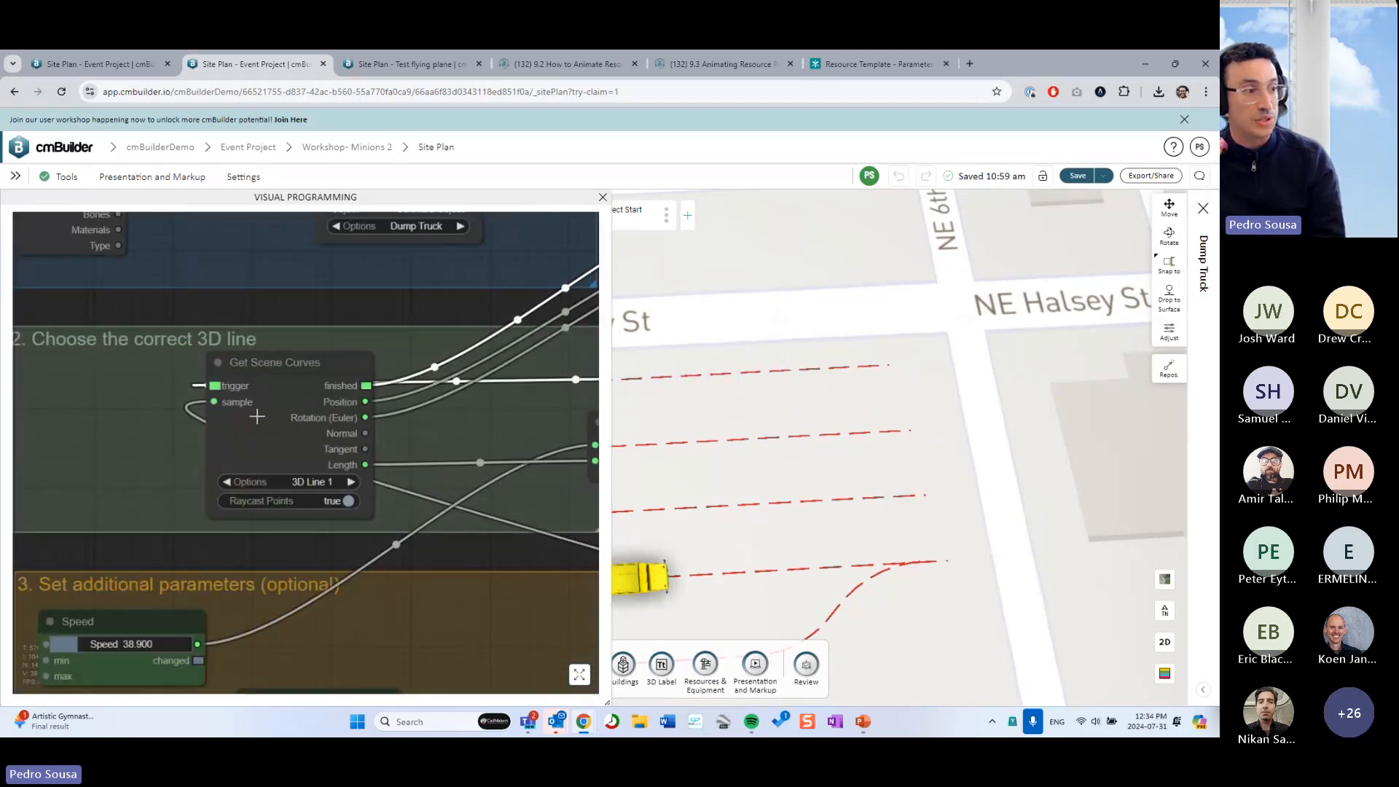
scroll(820, 347, "down", 3)
left_click_drag(820, 347, 881, 353)
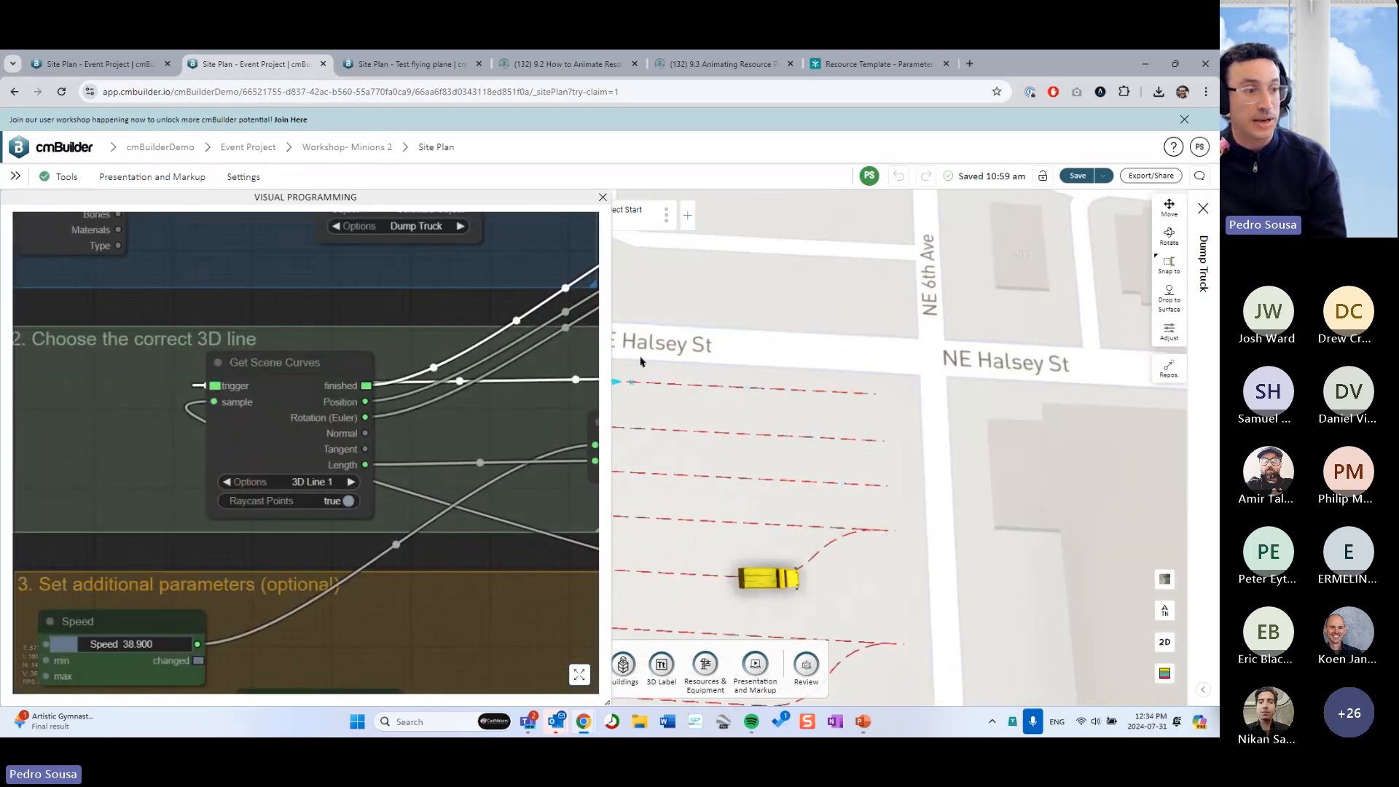
Try the dump truck on 3D Line 2 and 3D Line 3 in Get Scene Curves, and return it to 3D Line 1
left_click_drag(641, 361, 763, 317)
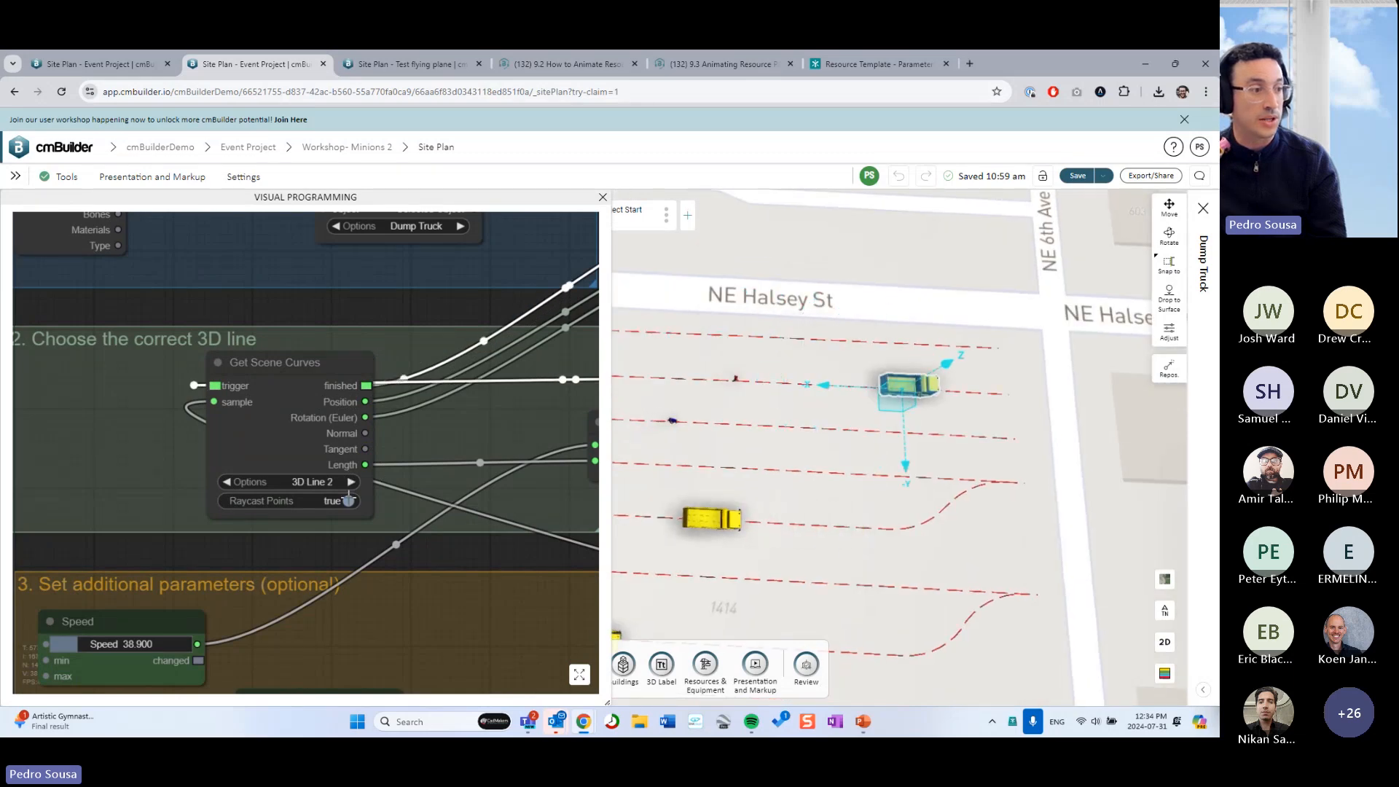
scroll(772, 430, "up", 2)
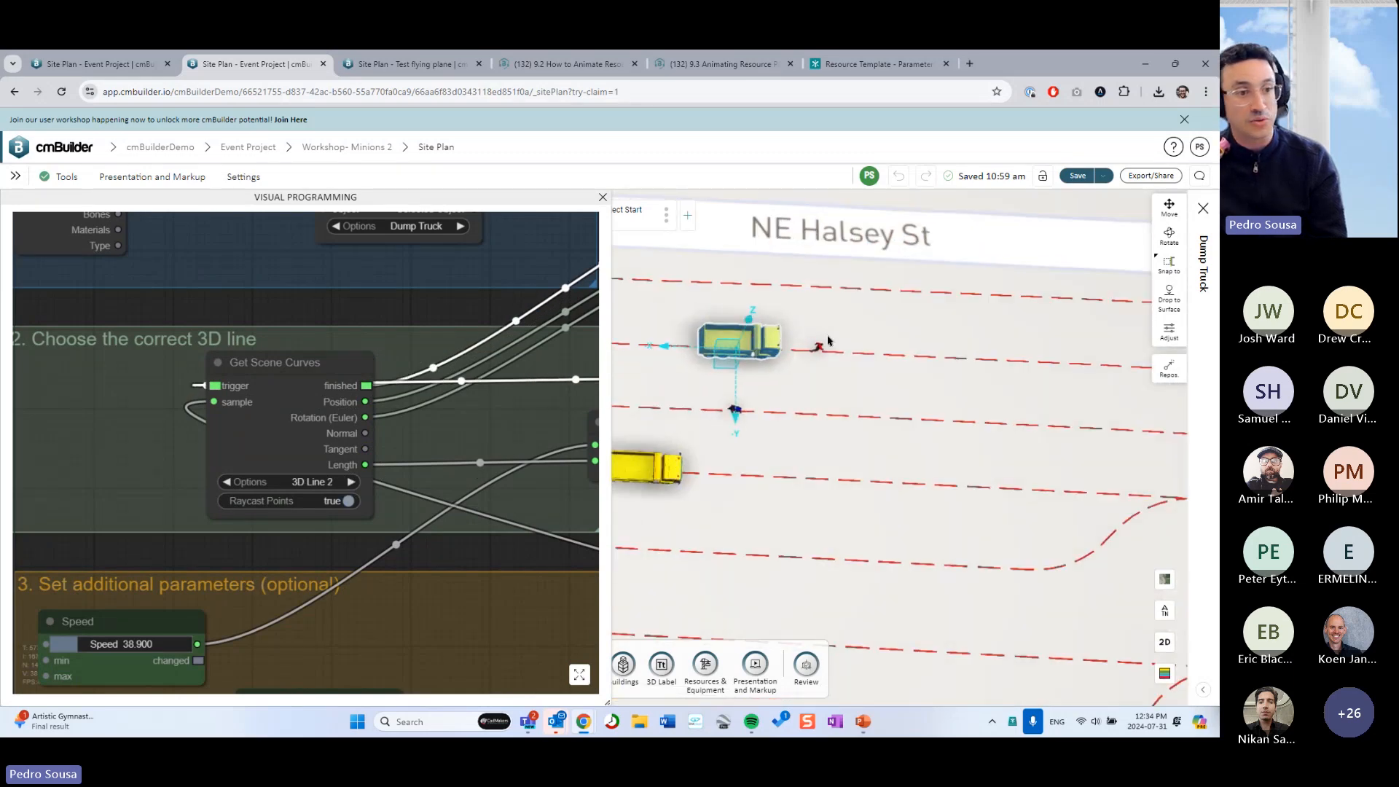
left_click_drag(982, 430, 921, 385)
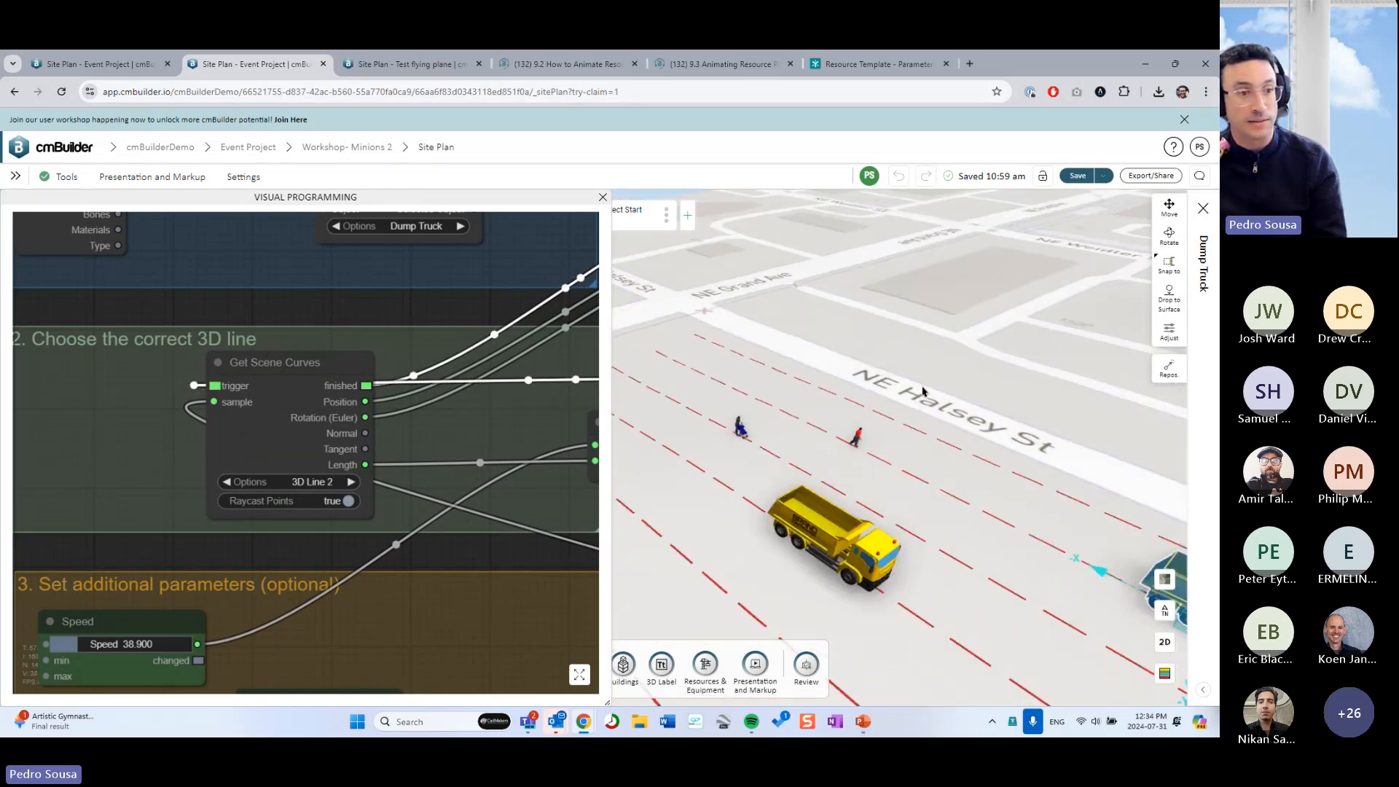
right_click_drag(921, 385, 828, 341)
scroll(857, 348, "down", 3)
left_click(351, 481)
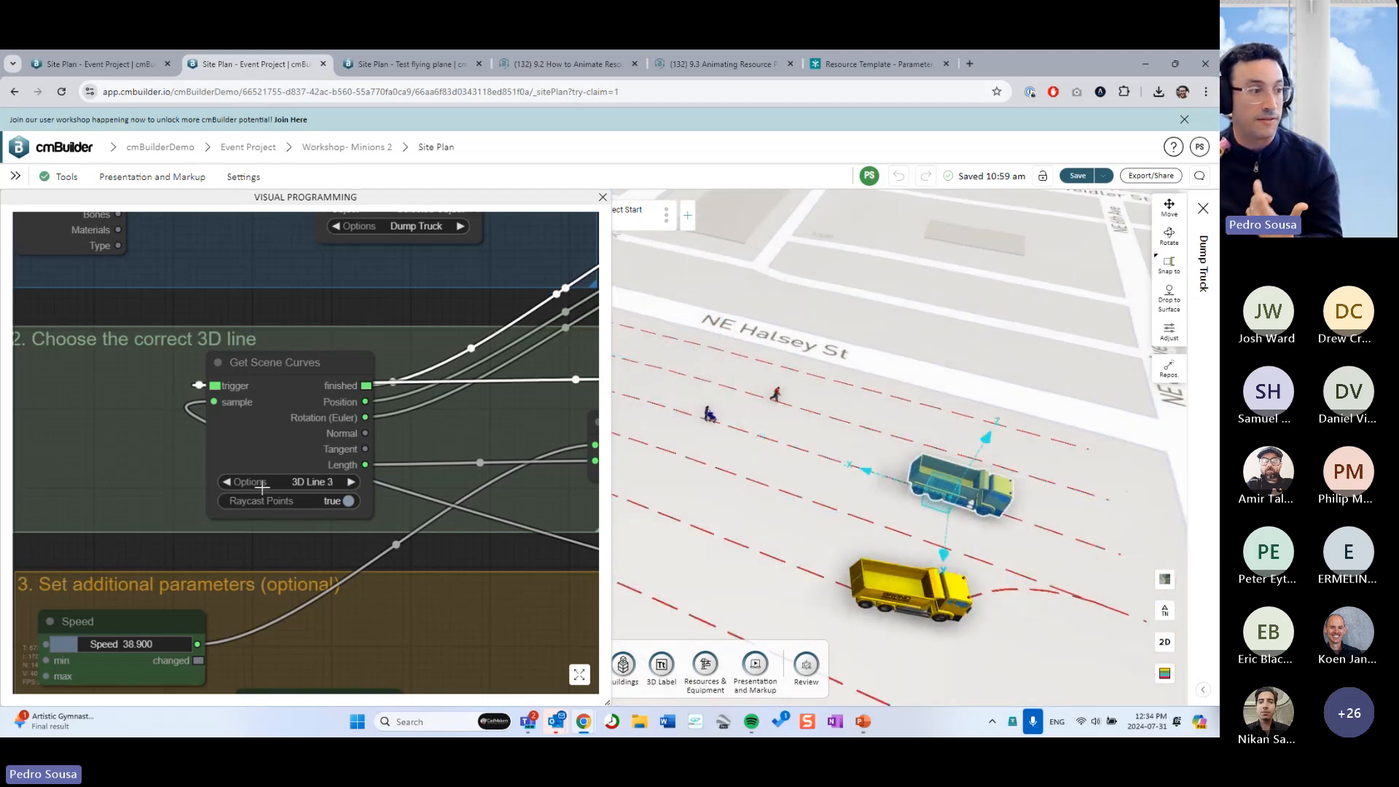
left_click(227, 482)
left_click(227, 482)
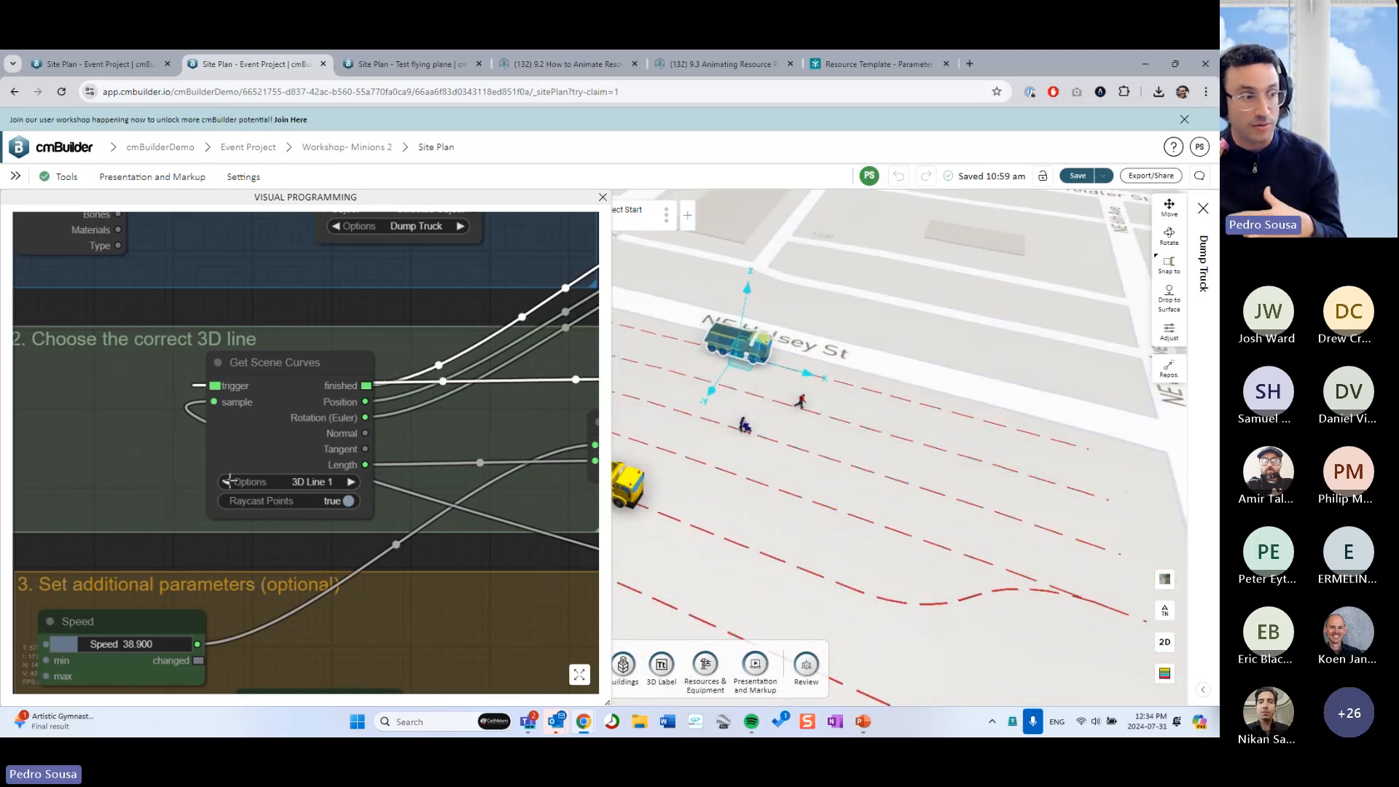
Compare the graph's Speed, Starting Offset and Path Completion % parameters with the dump truck's custom controls
scroll(126, 545, "down", 3)
left_click_drag(188, 553, 158, 395)
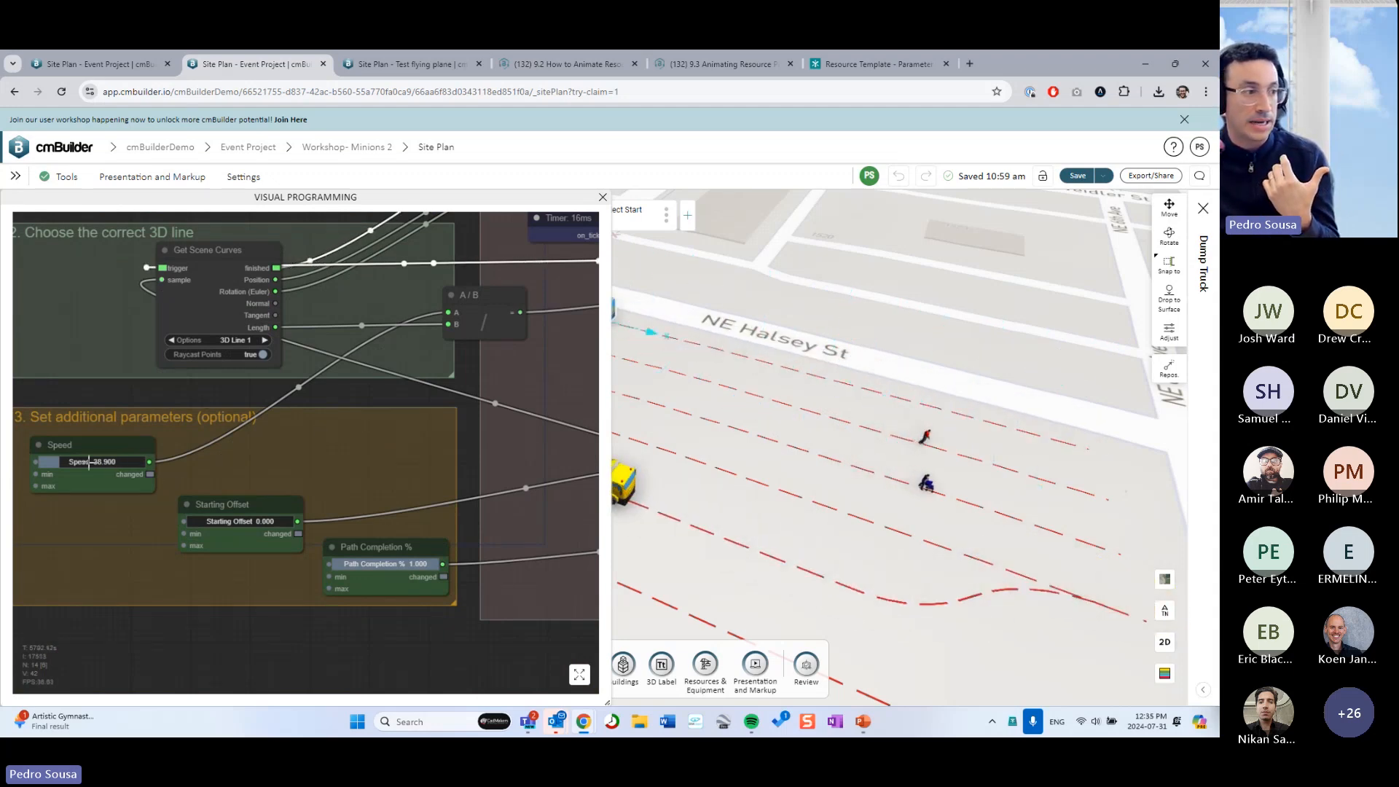
left_click(1195, 333)
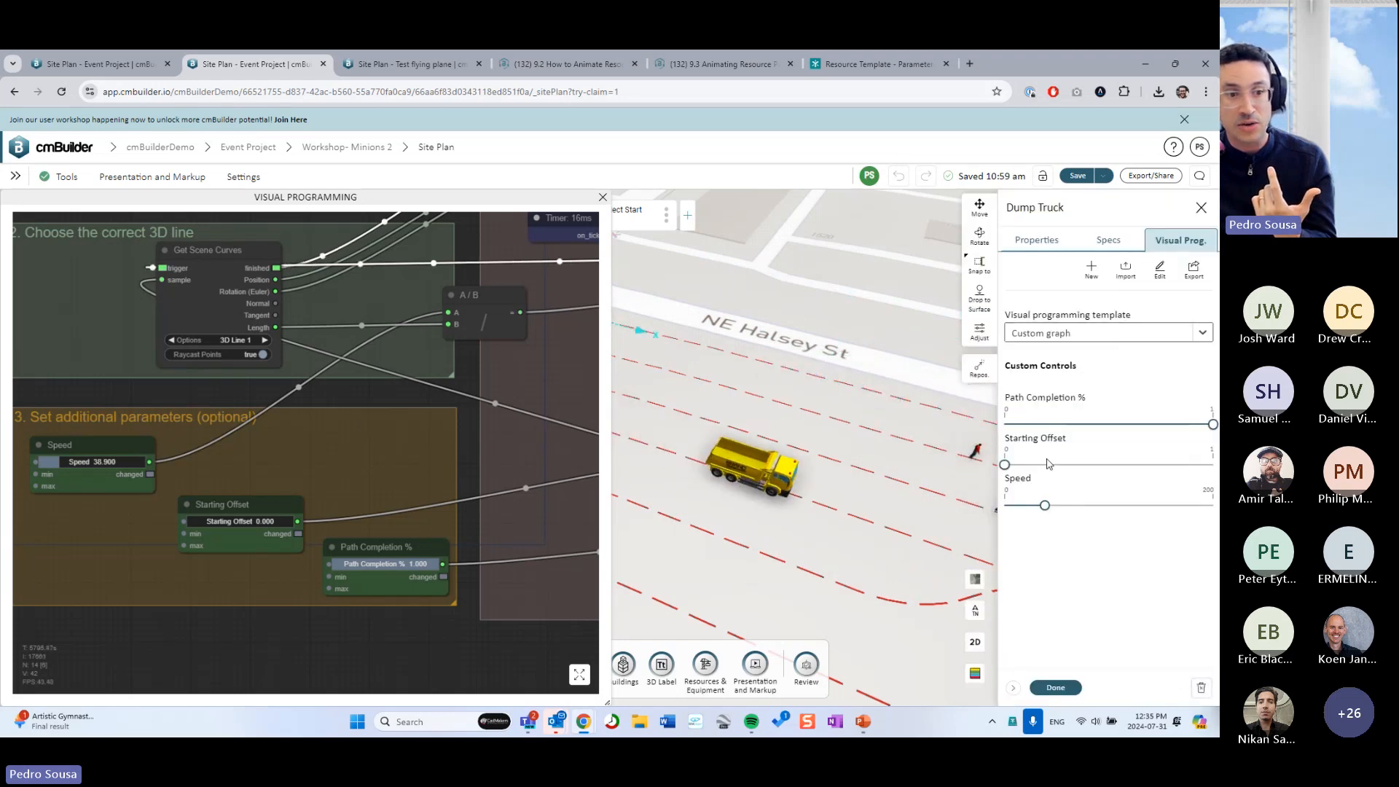
Close the dump truck's graph and raise its Speed control to just over a quarter of the 0 to 200 range
left_click(603, 197)
left_click_drag(806, 308, 757, 312)
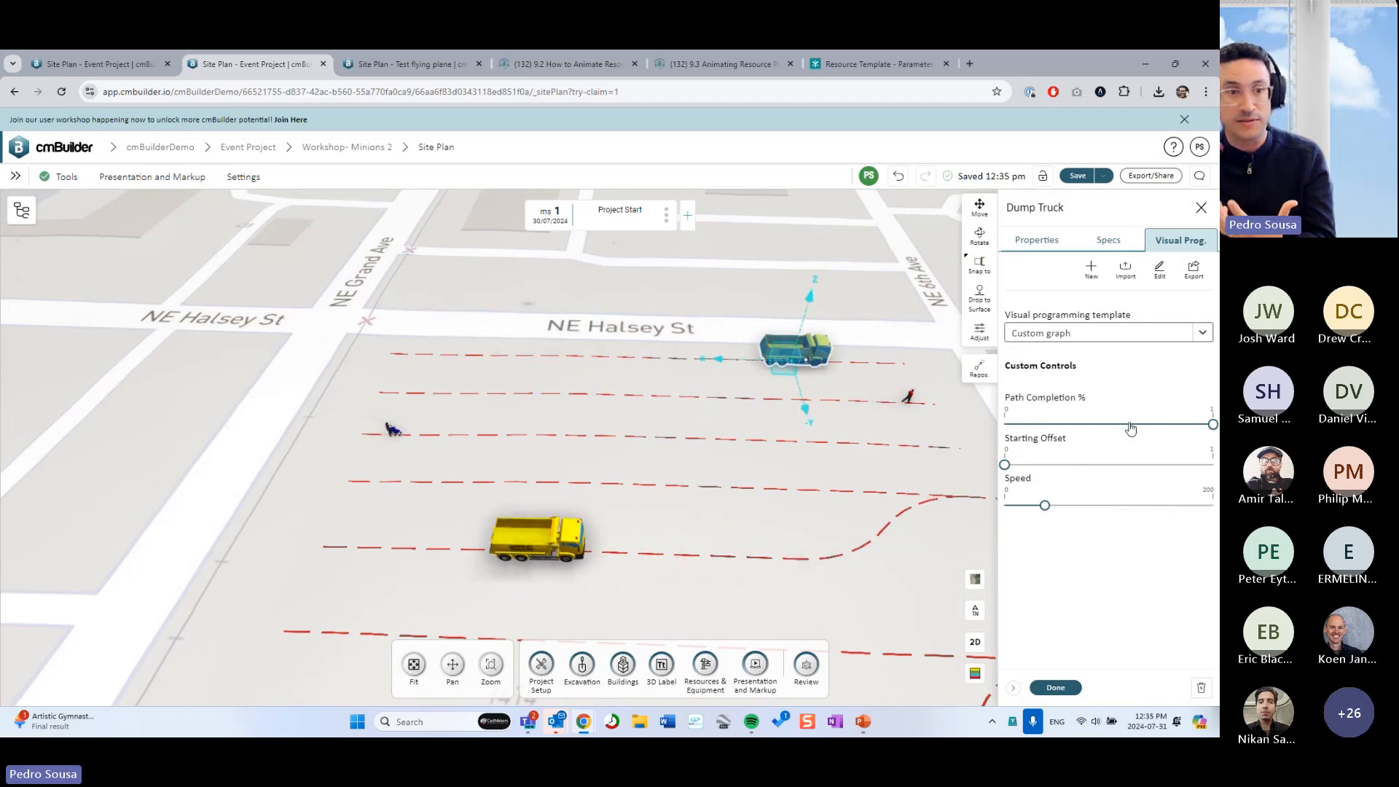
mouse_move(1046, 505)
left_mouse_down()
mouse_move(1185, 505)
mouse_move(1007, 505)
mouse_move(1062, 507)
left_mouse_up()
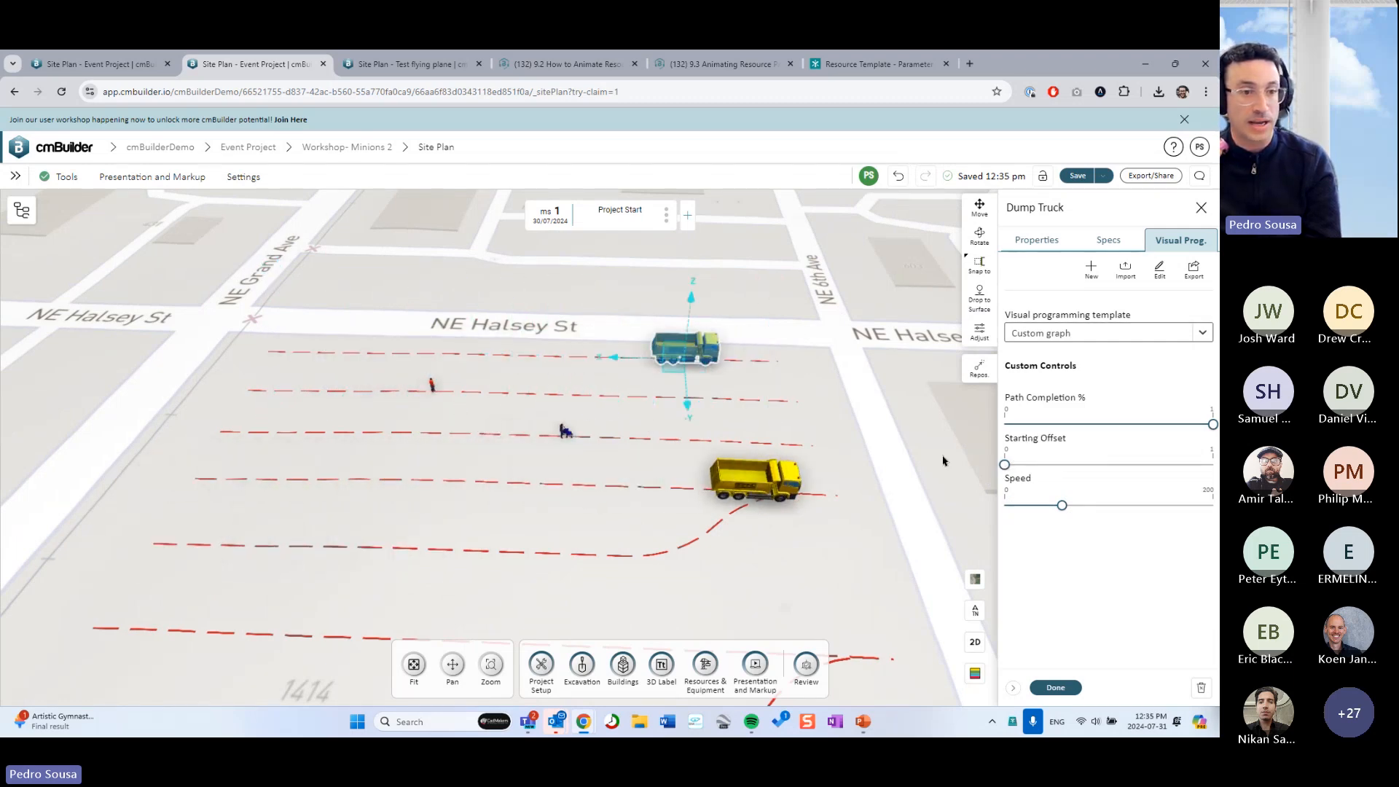
Try the dump truck's Starting Offset and Path Completion % at roughly half, return them to 0 and 1, and deselect the truck
left_click_drag(1005, 464, 1115, 464)
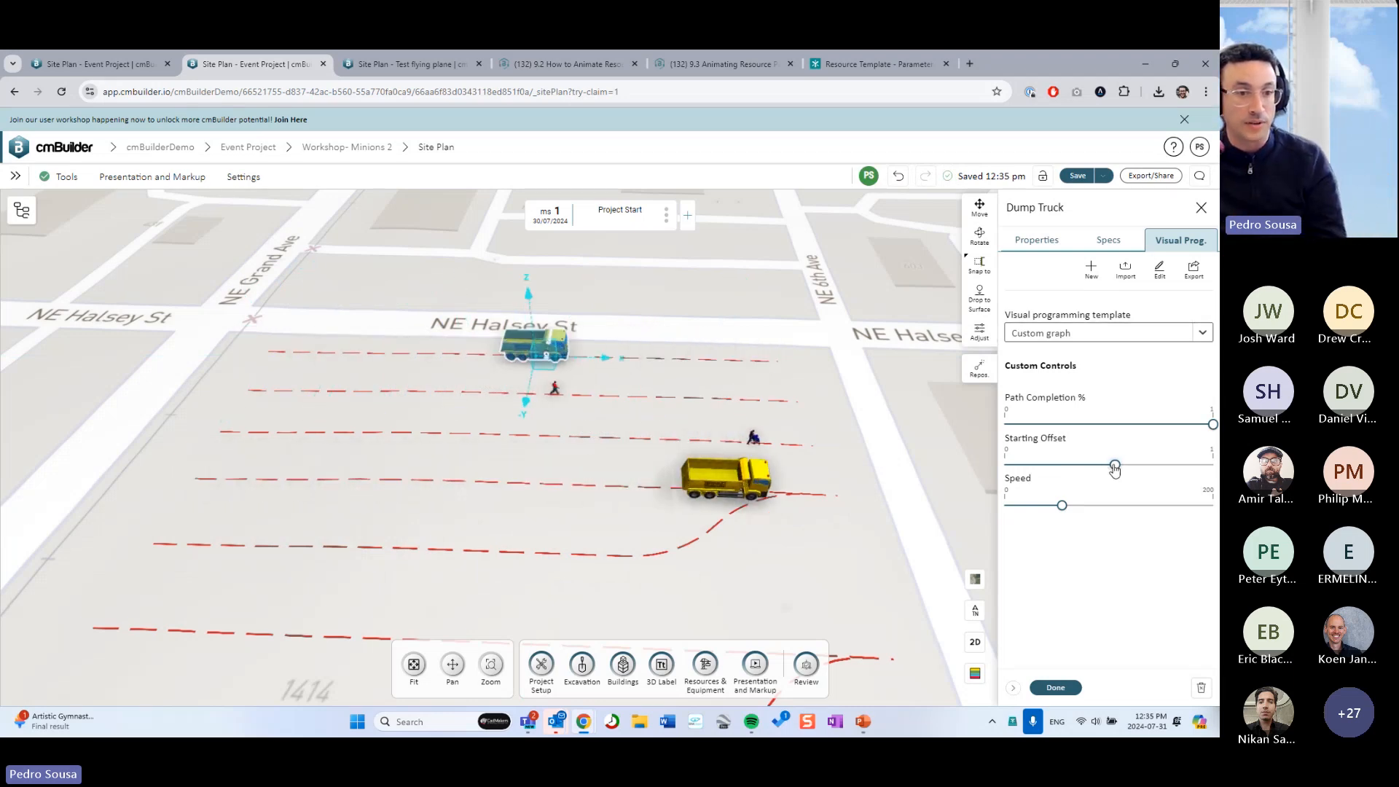
left_click_drag(1114, 464, 1004, 464)
left_click_drag(1203, 424, 1089, 424)
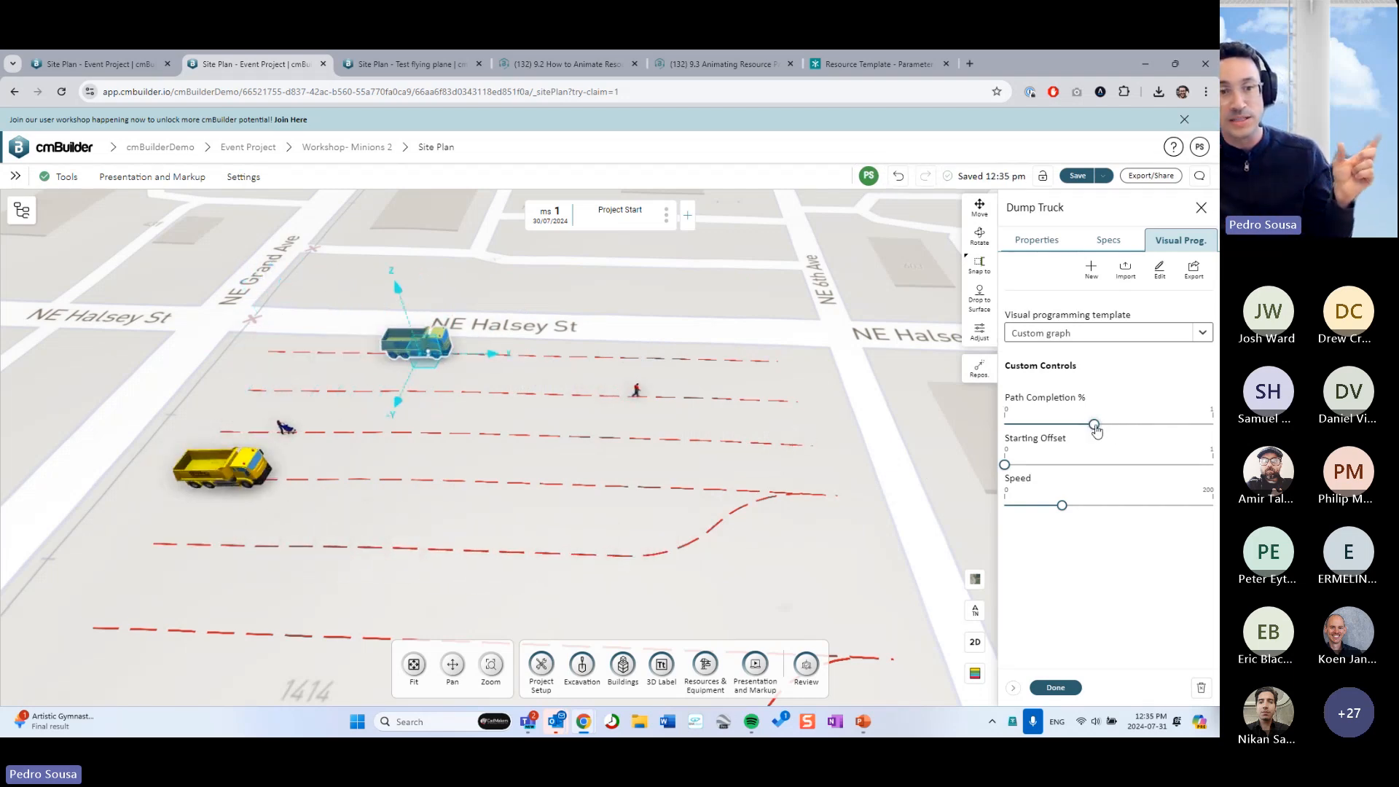
left_click_drag(1095, 425, 1211, 425)
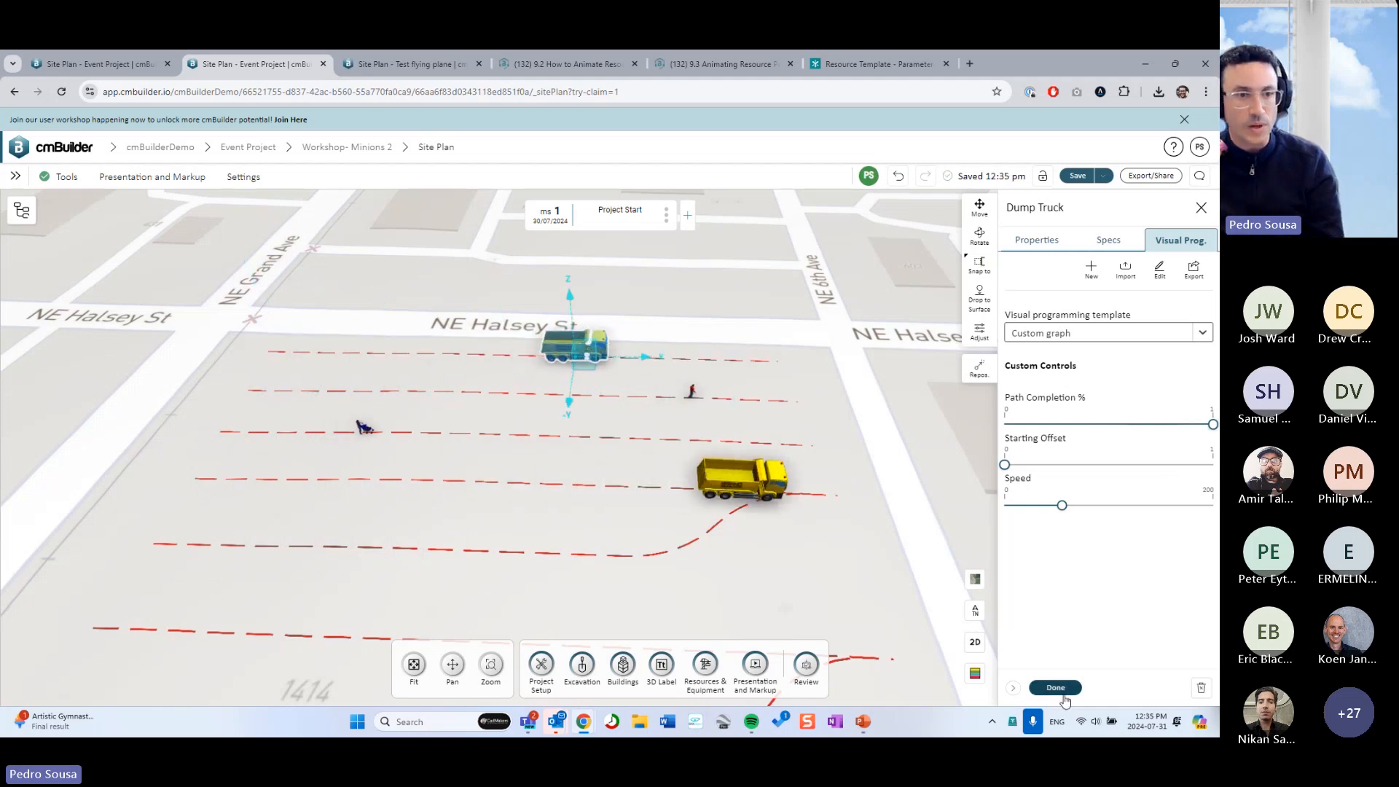
left_click(888, 456)
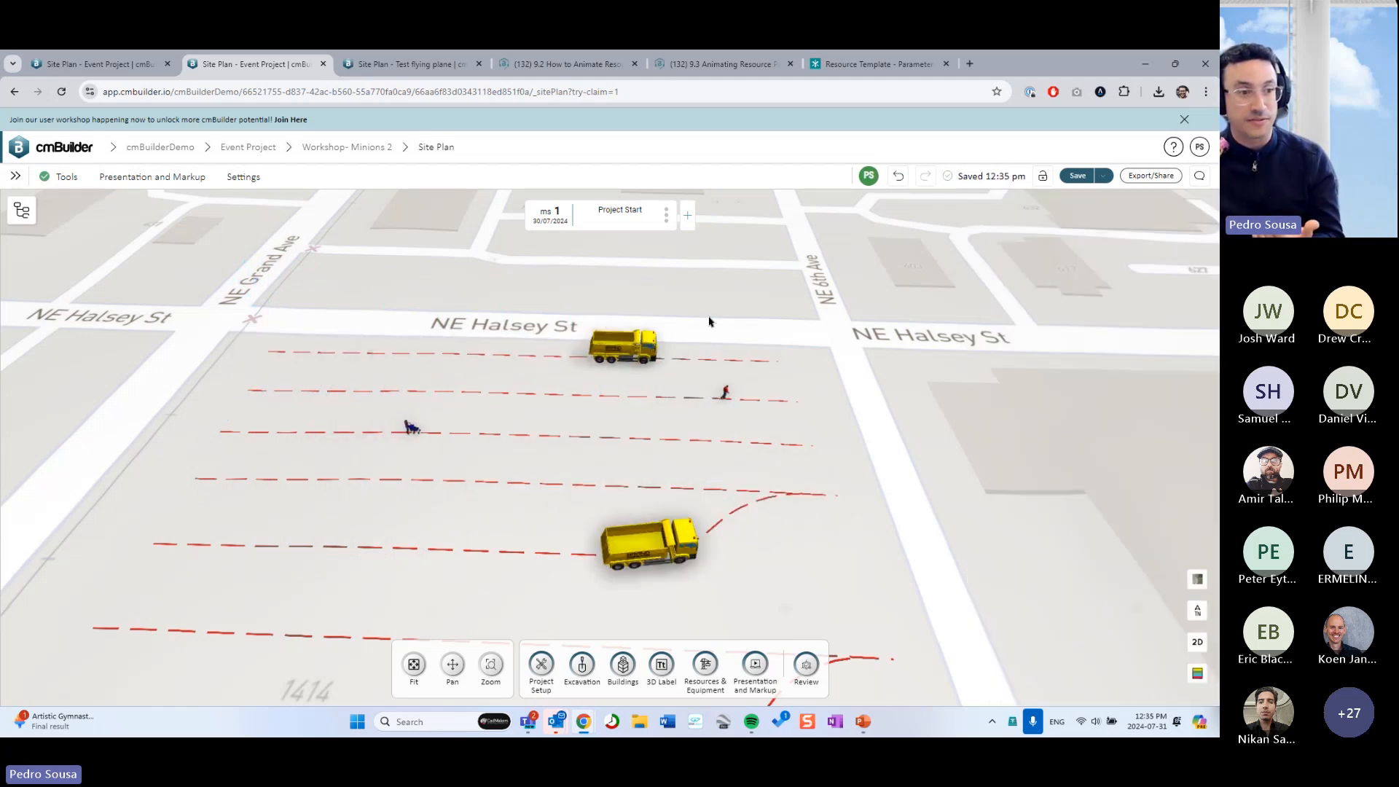
Delete the walking man from the second dashed path and confirm the deletion
left_click_drag(709, 322, 709, 350)
scroll(742, 459, "up", 3)
left_click_drag(743, 462, 713, 426)
scroll(711, 438, "up", 3)
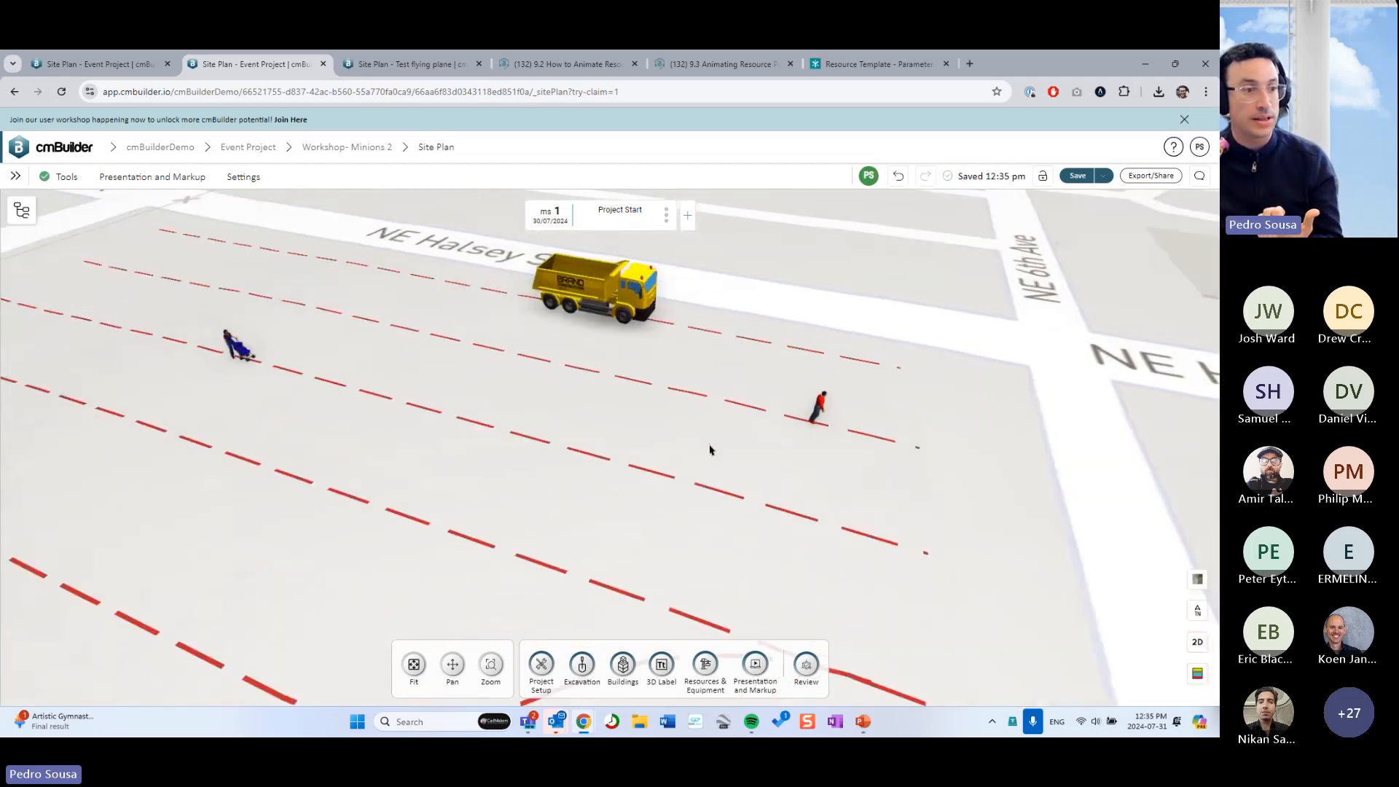
right_click_drag(709, 449, 809, 449)
left_click(1005, 427)
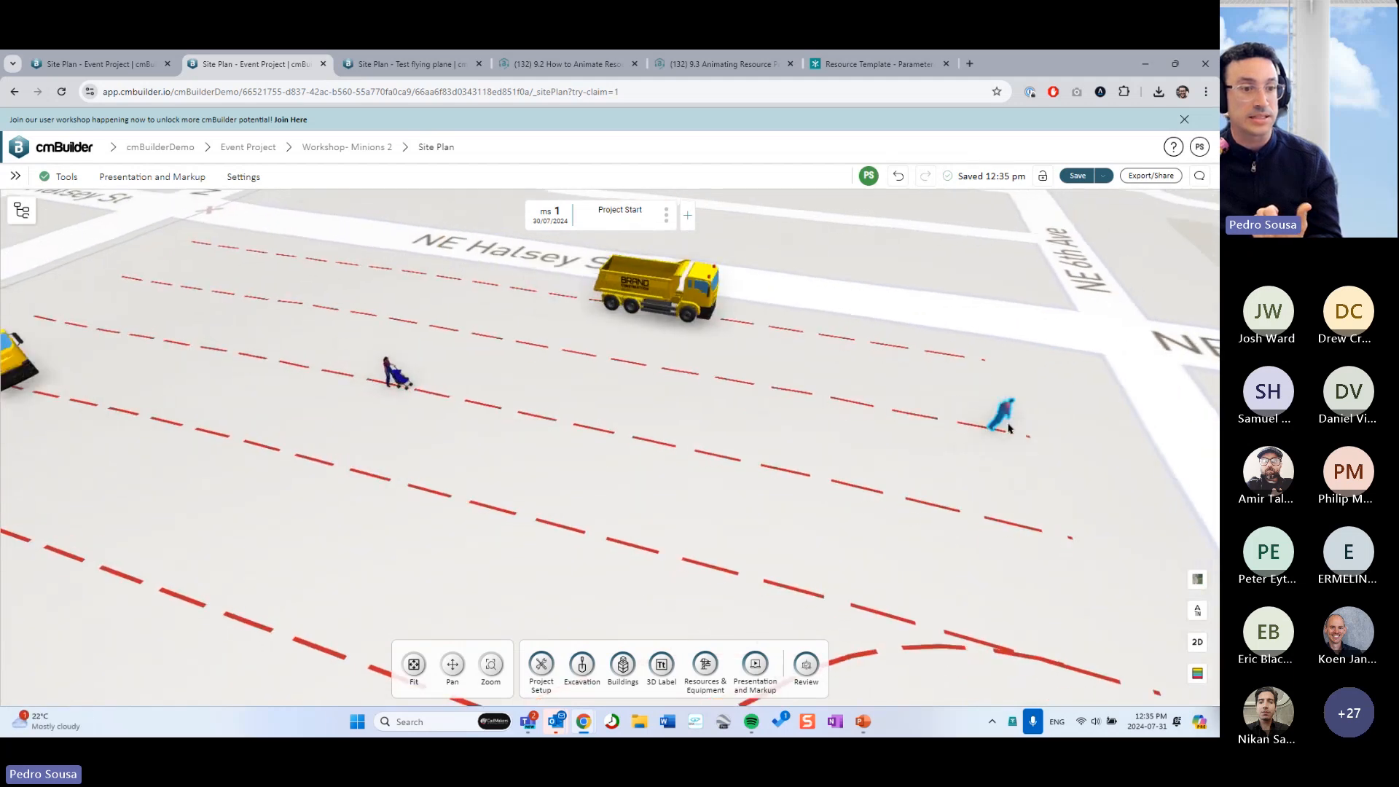
left_click_drag(689, 408, 759, 368)
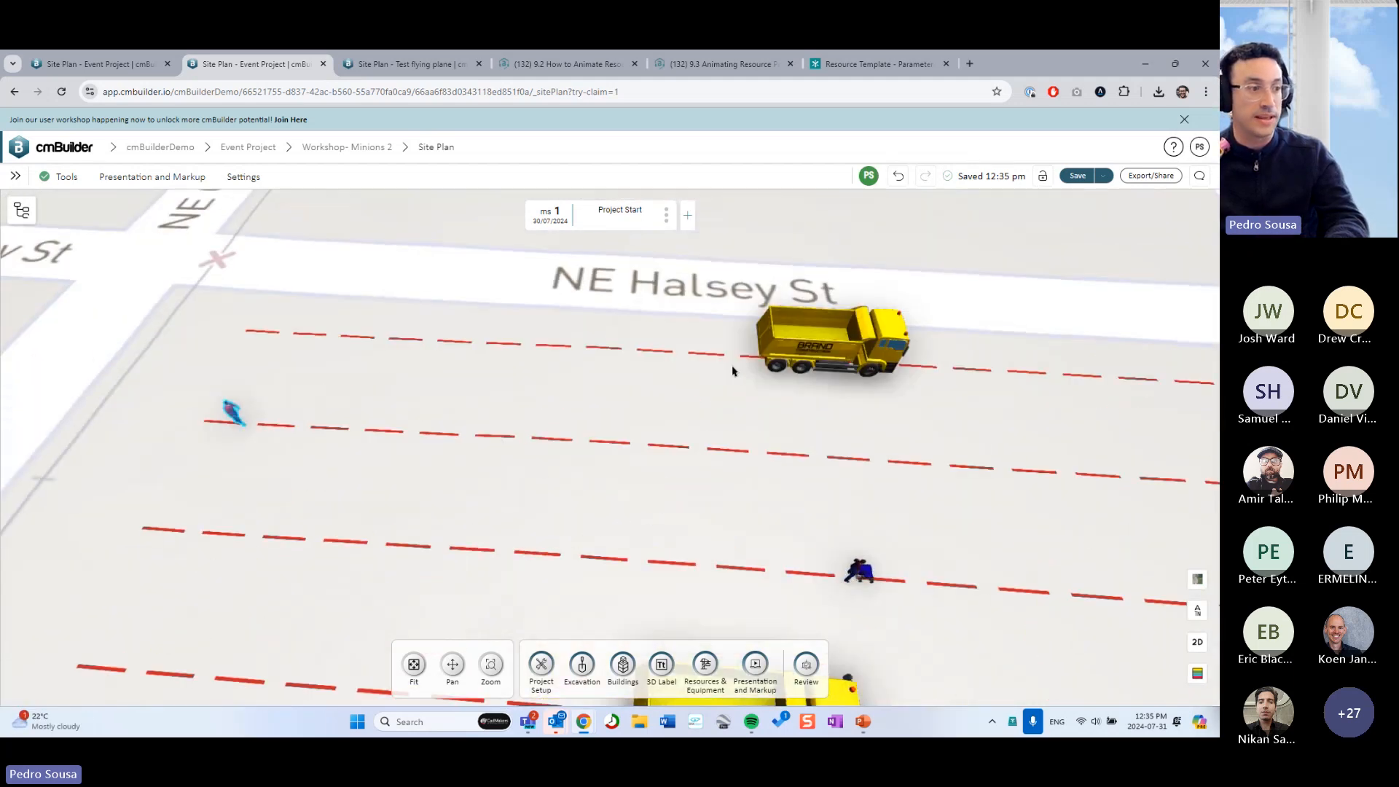
key("Delete")
key("Return")
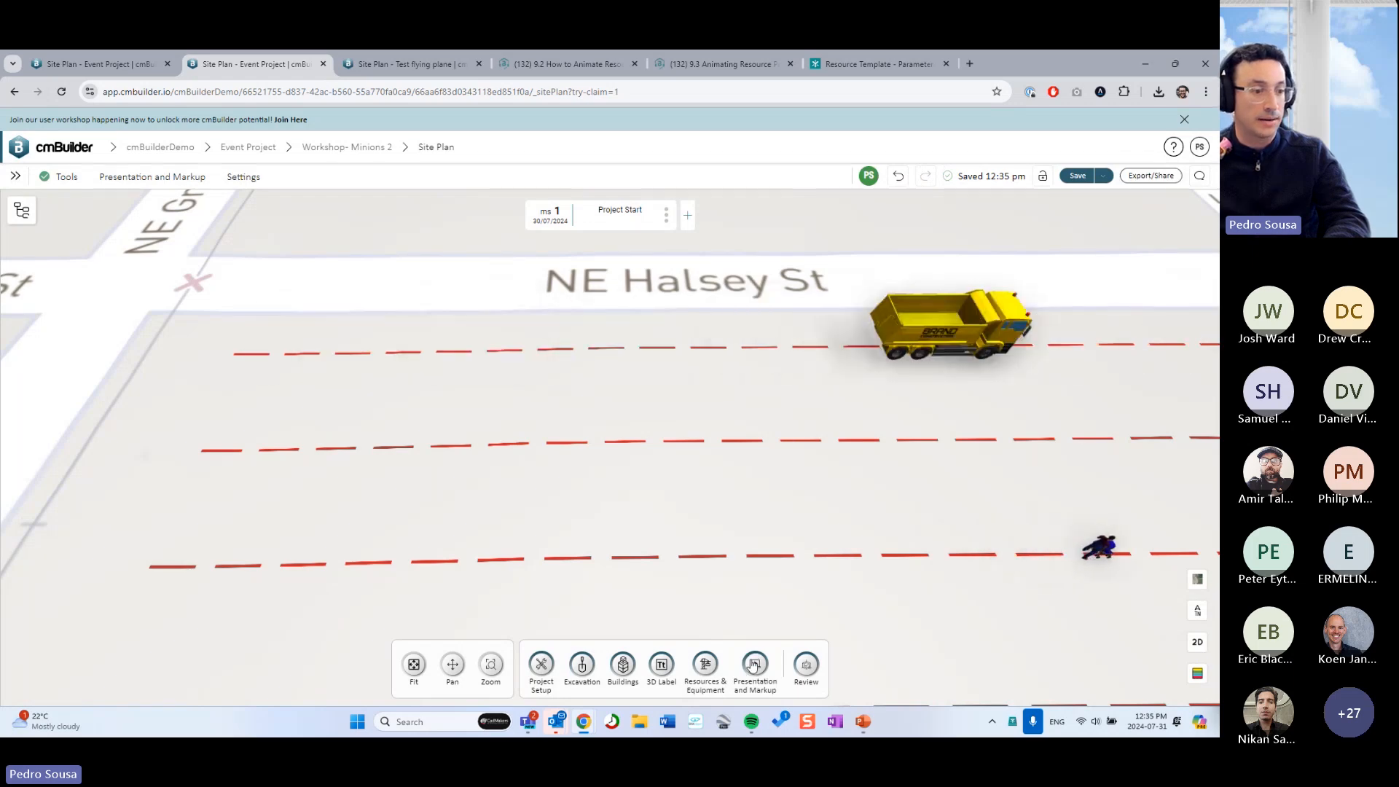
Import the template Walking Man Male-graph (1).json from Downloads and place the man on the second dashed path
left_click(705, 664)
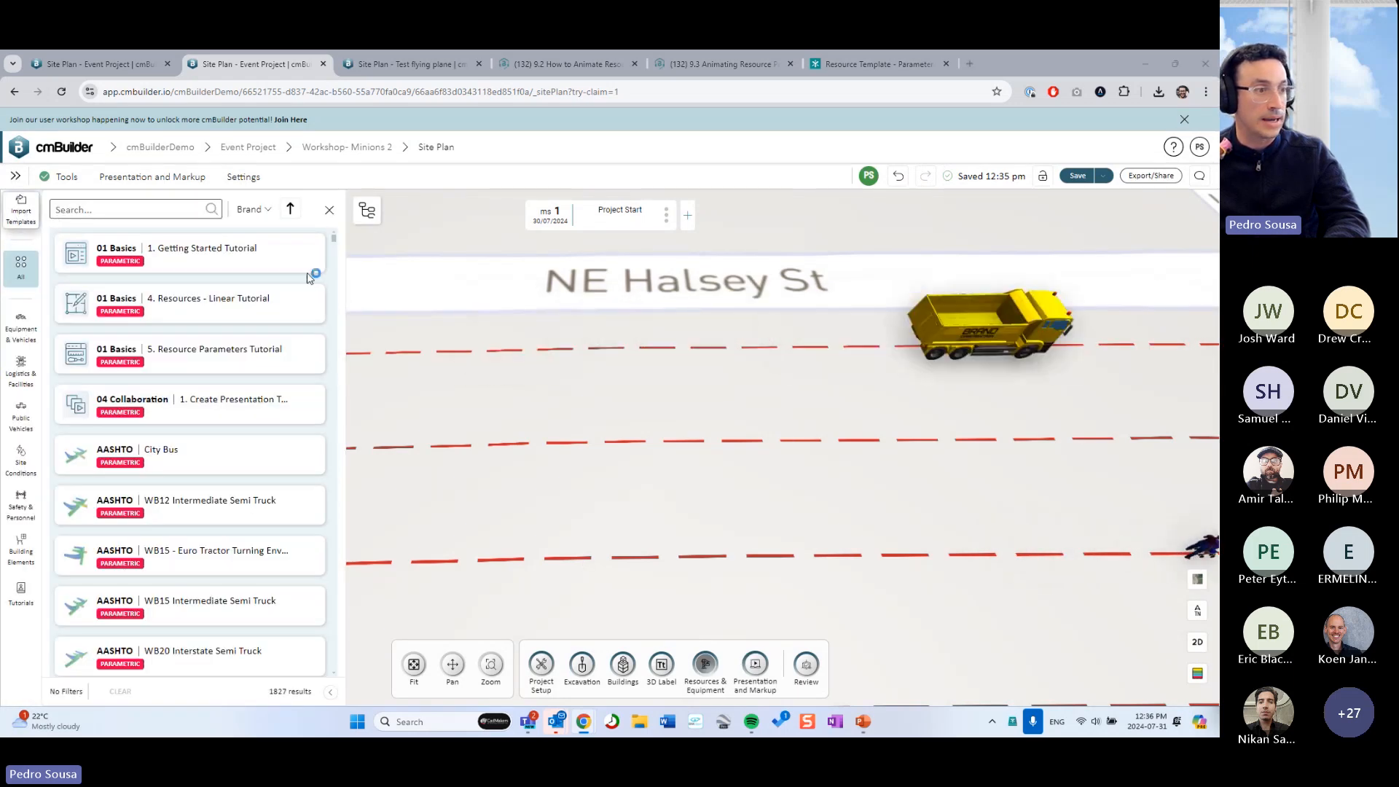
left_click(21, 212)
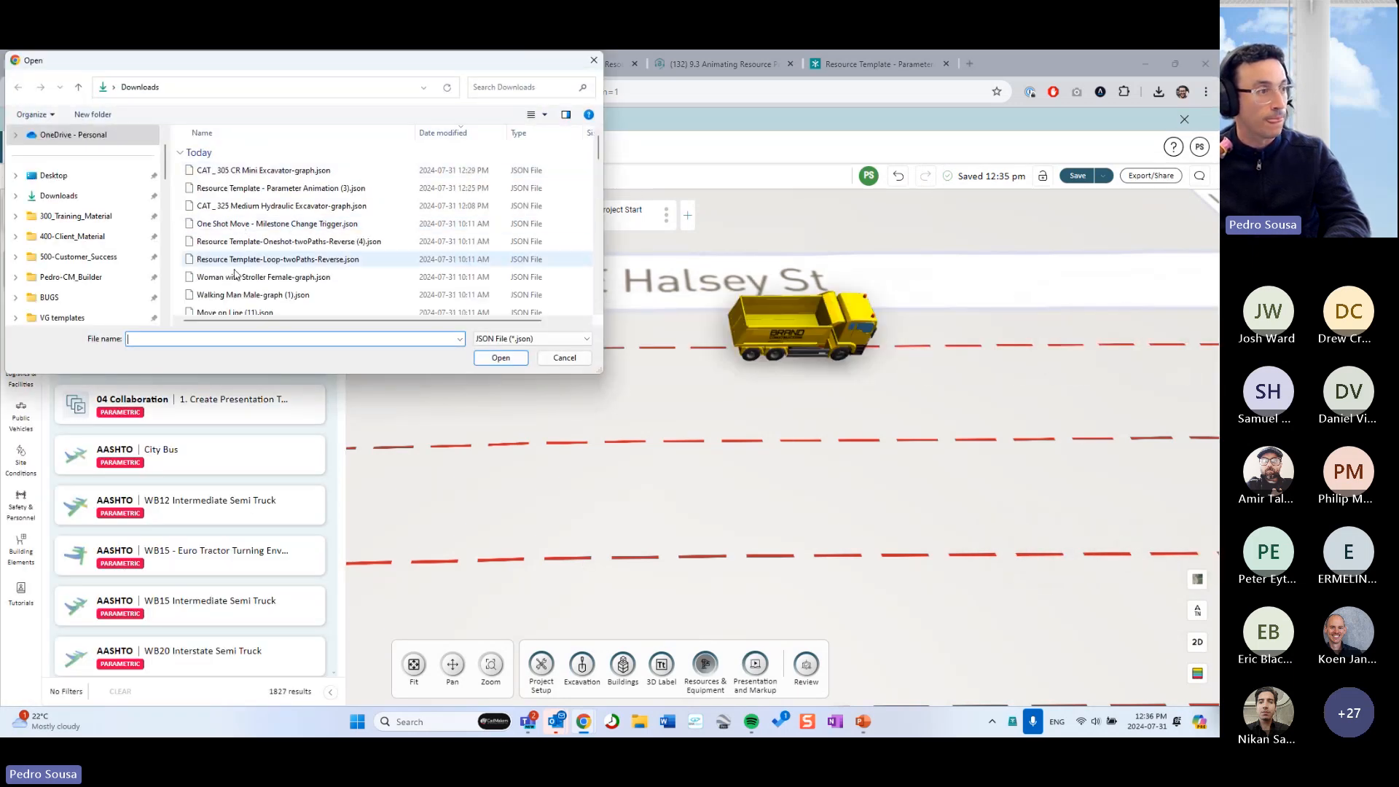
left_click(251, 294)
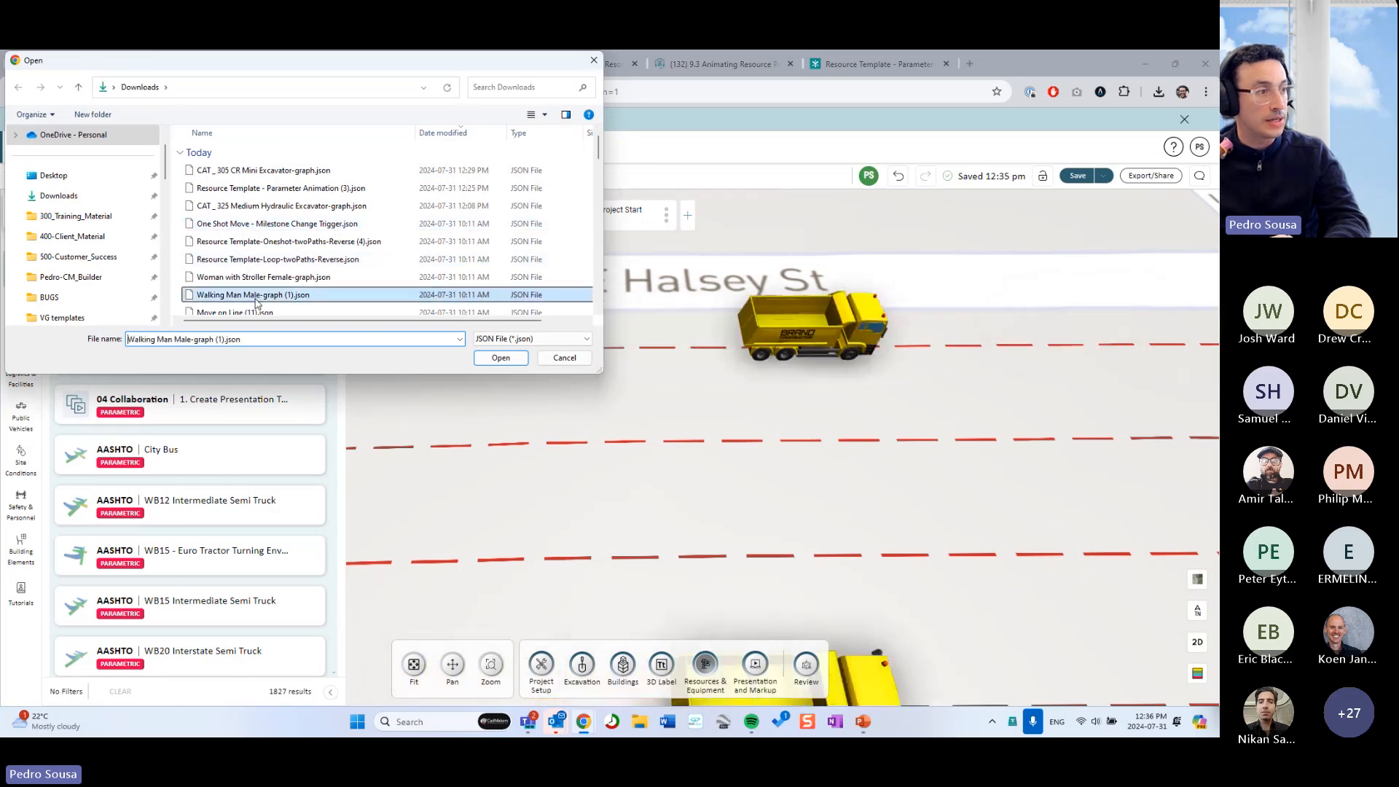
left_click(501, 357)
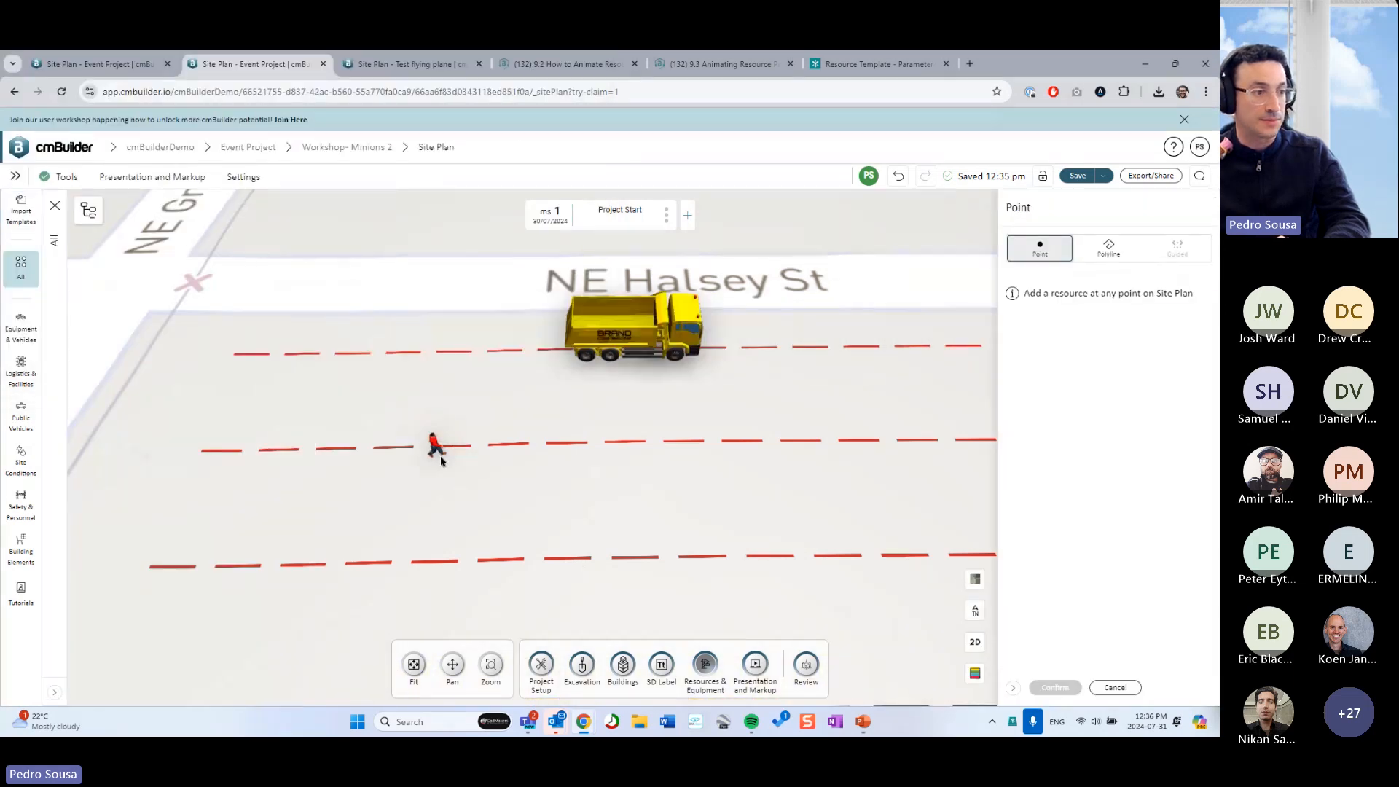
left_click(435, 449)
Assign 3D Line 2 to the walking man in his graph's Get Scene Curves node, and close the graph
left_click(1148, 243)
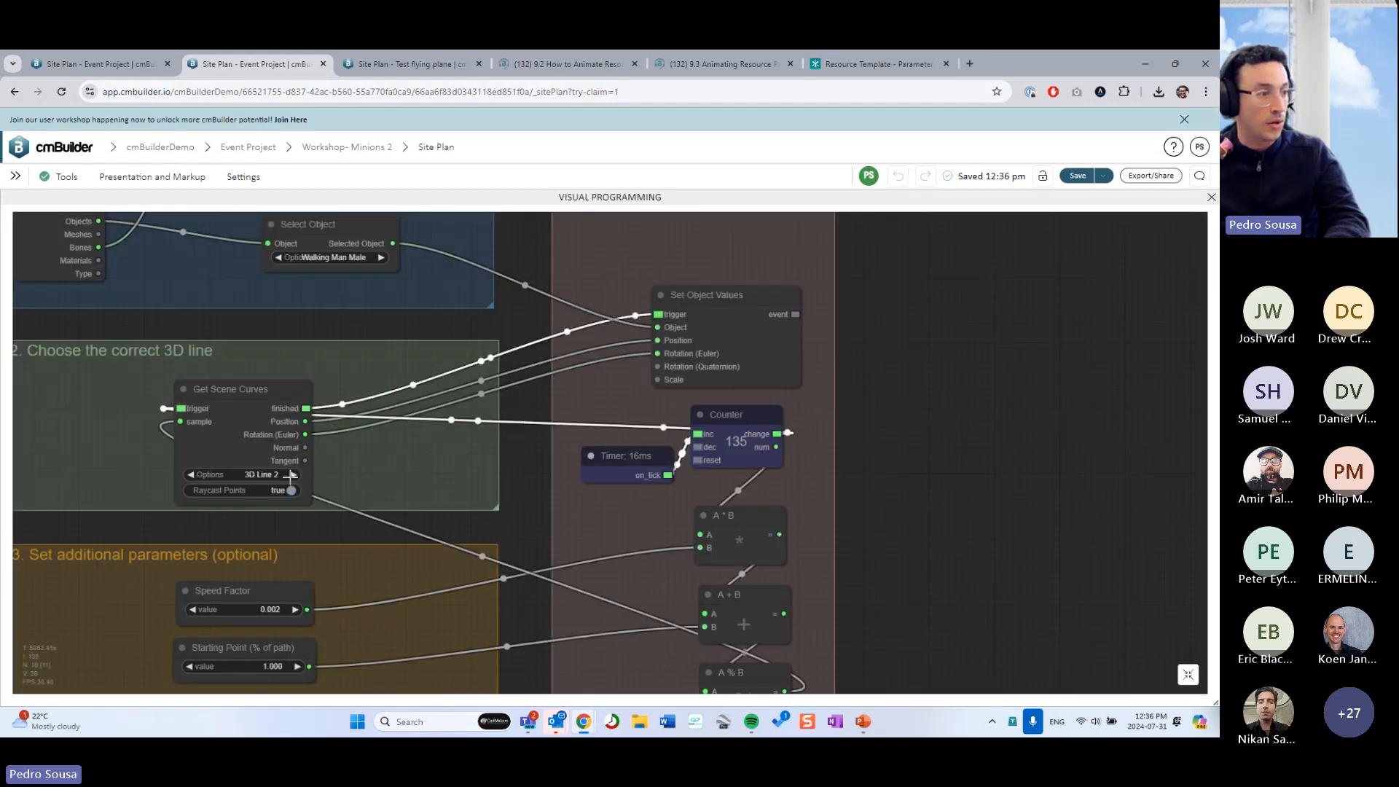
left_click(1185, 674)
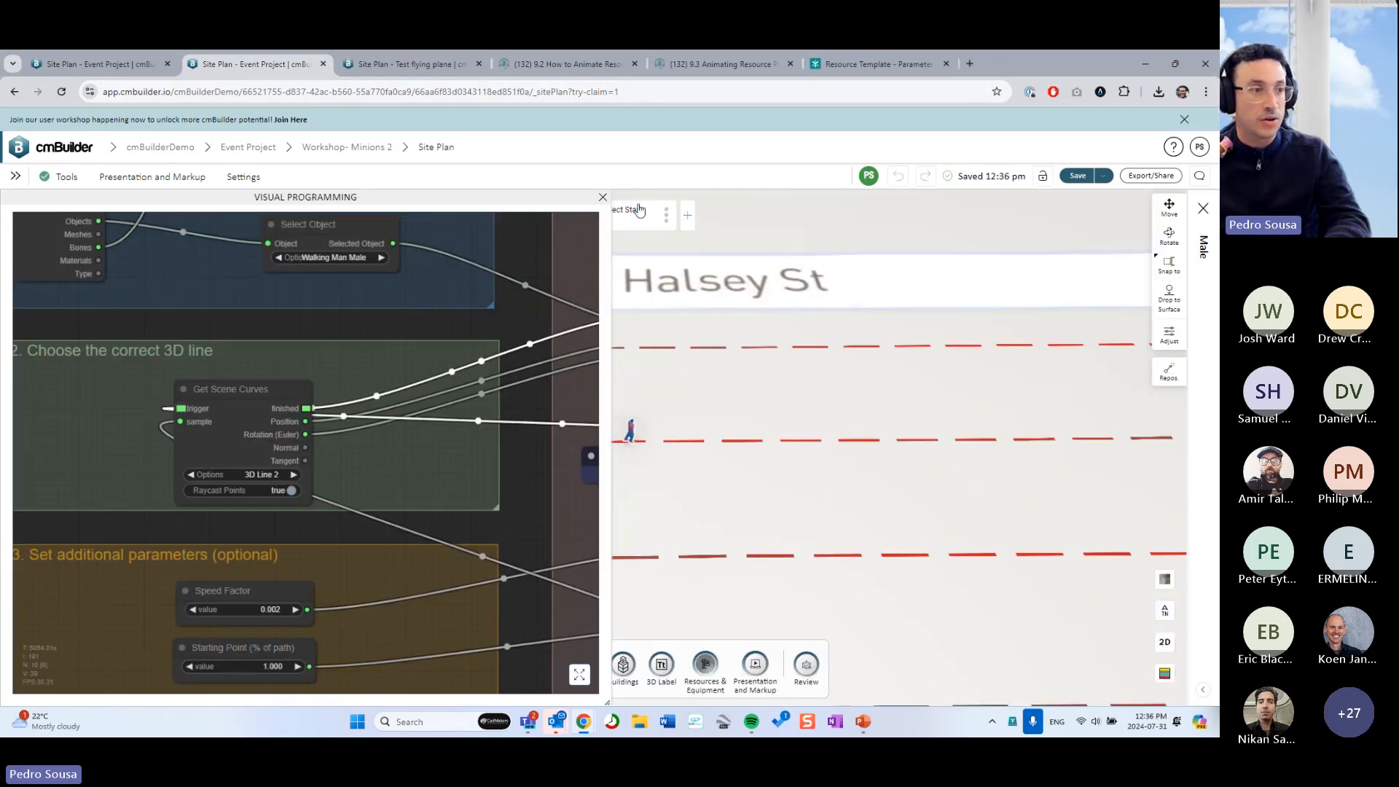
left_click(603, 198)
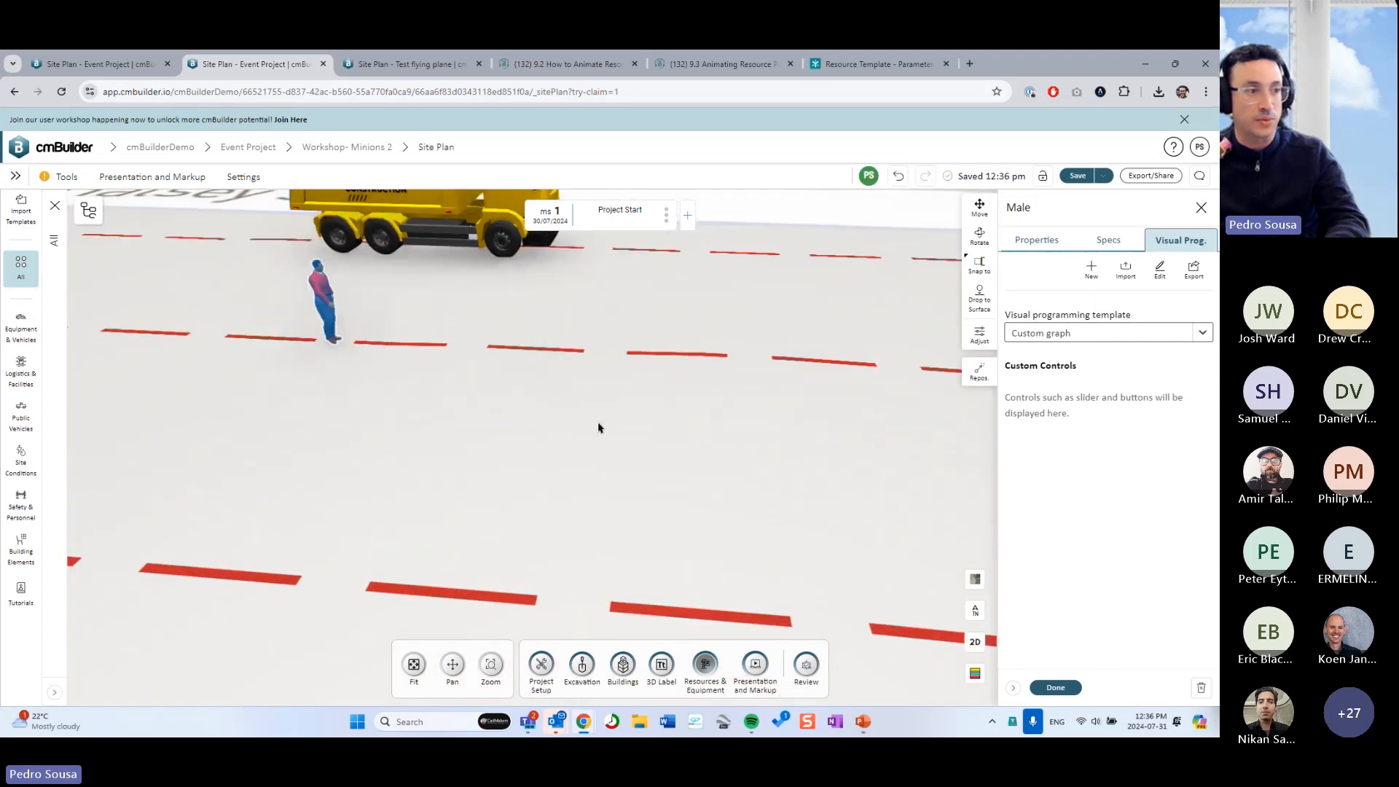
Follow the imported walking man along the second dashed path from several viewpoints, next to the woman with the stroller
scroll(601, 423, "down", 5)
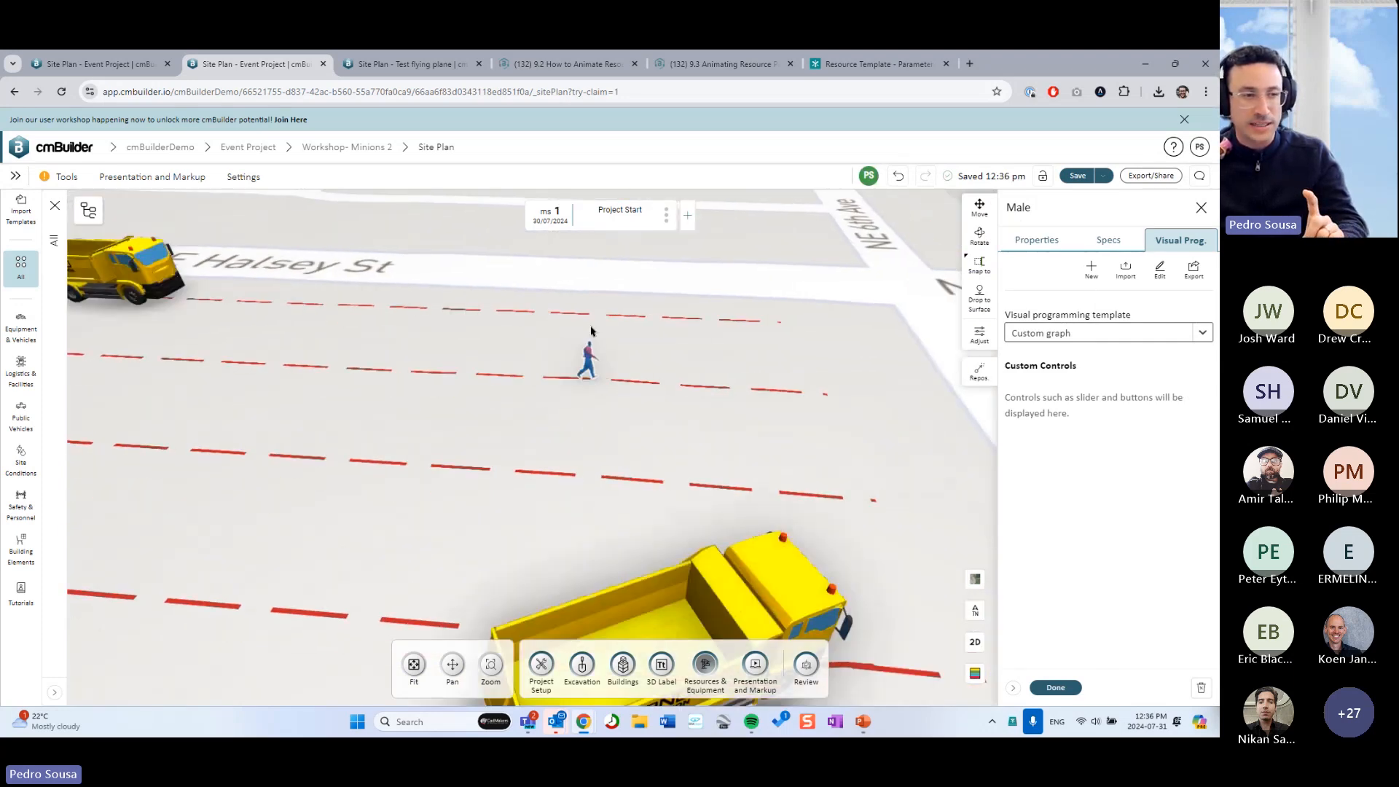
left_click_drag(532, 423, 665, 452)
left_click_drag(478, 451, 652, 437)
left_click_drag(306, 388, 503, 409)
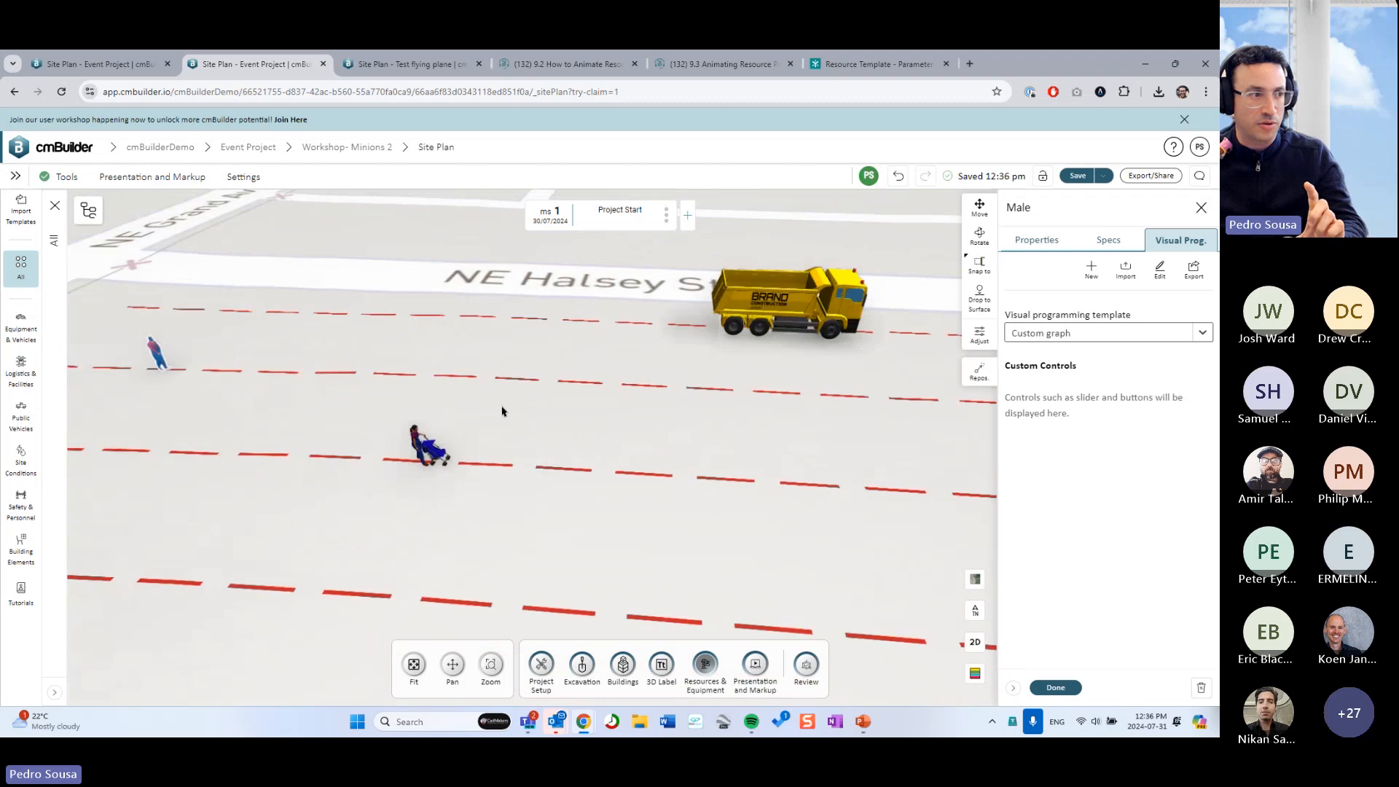
scroll(444, 399, "up", 3)
left_click_drag(328, 391, 402, 393)
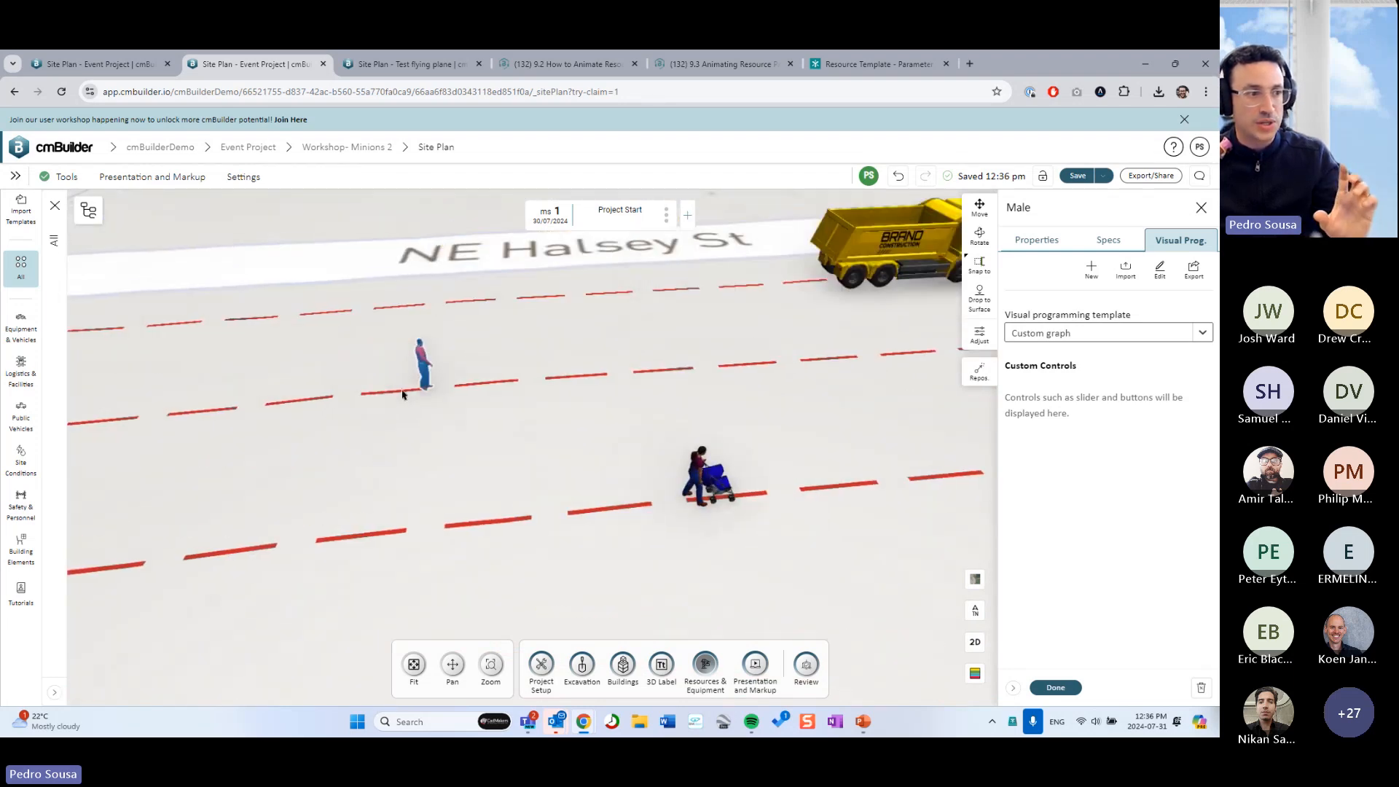
left_click_drag(714, 427, 690, 408)
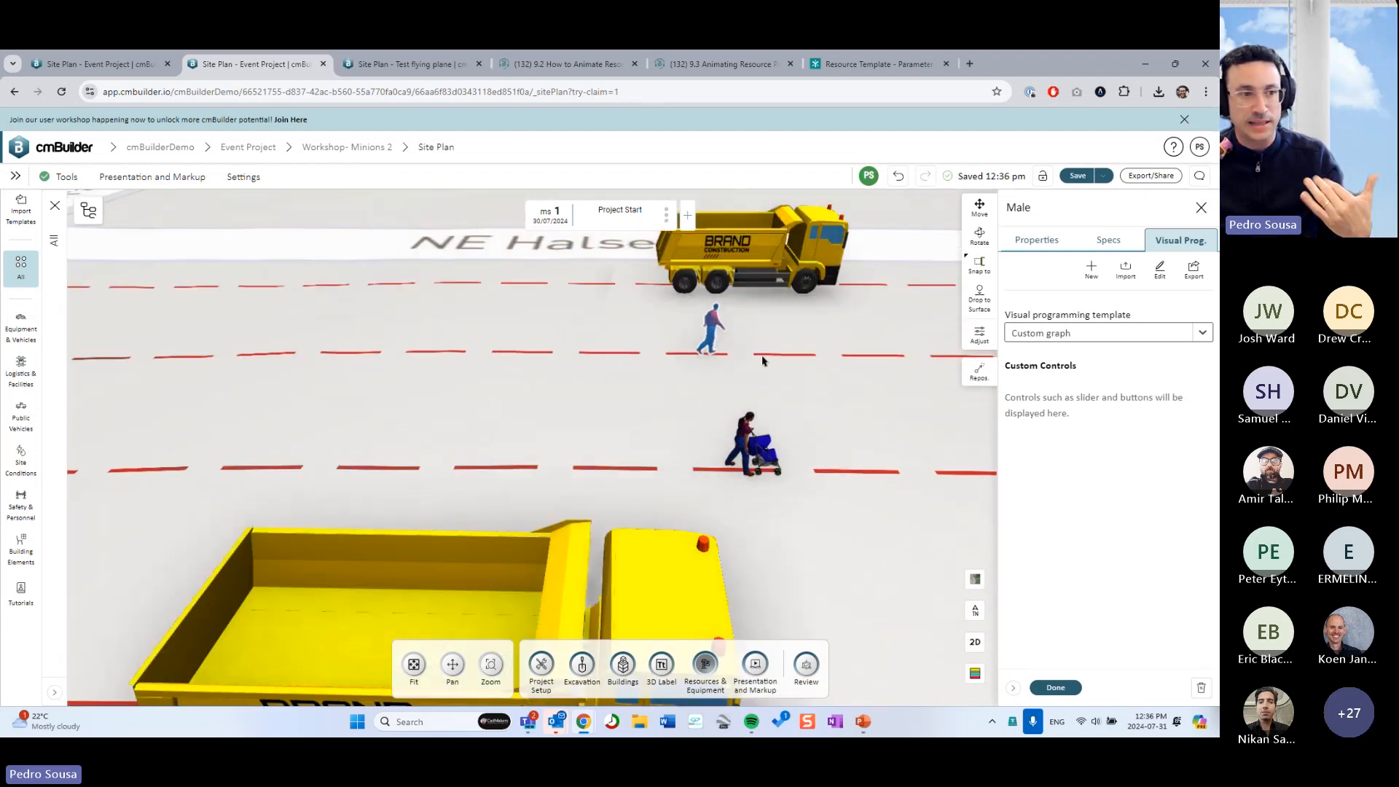
left_click_drag(856, 332, 680, 362)
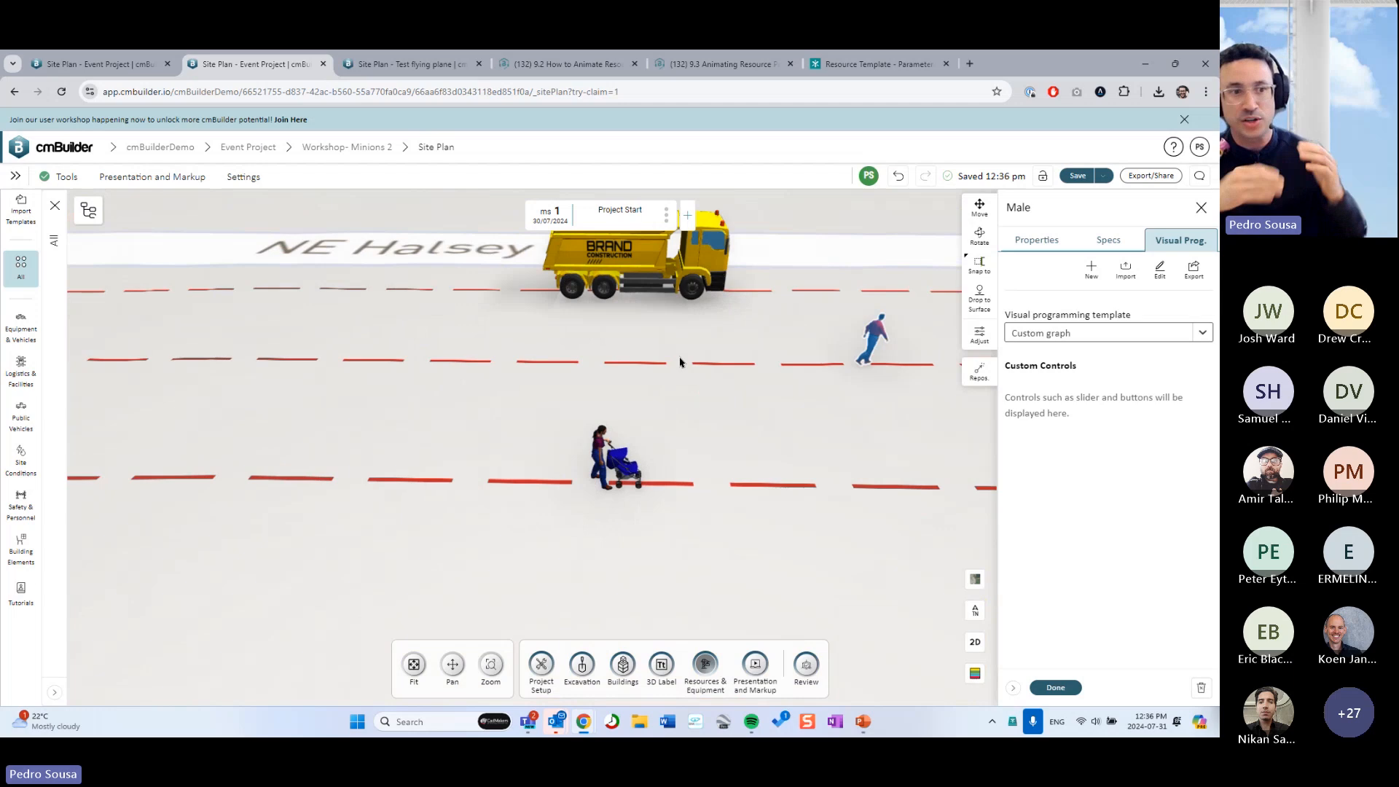
scroll(640, 378, "down", 3)
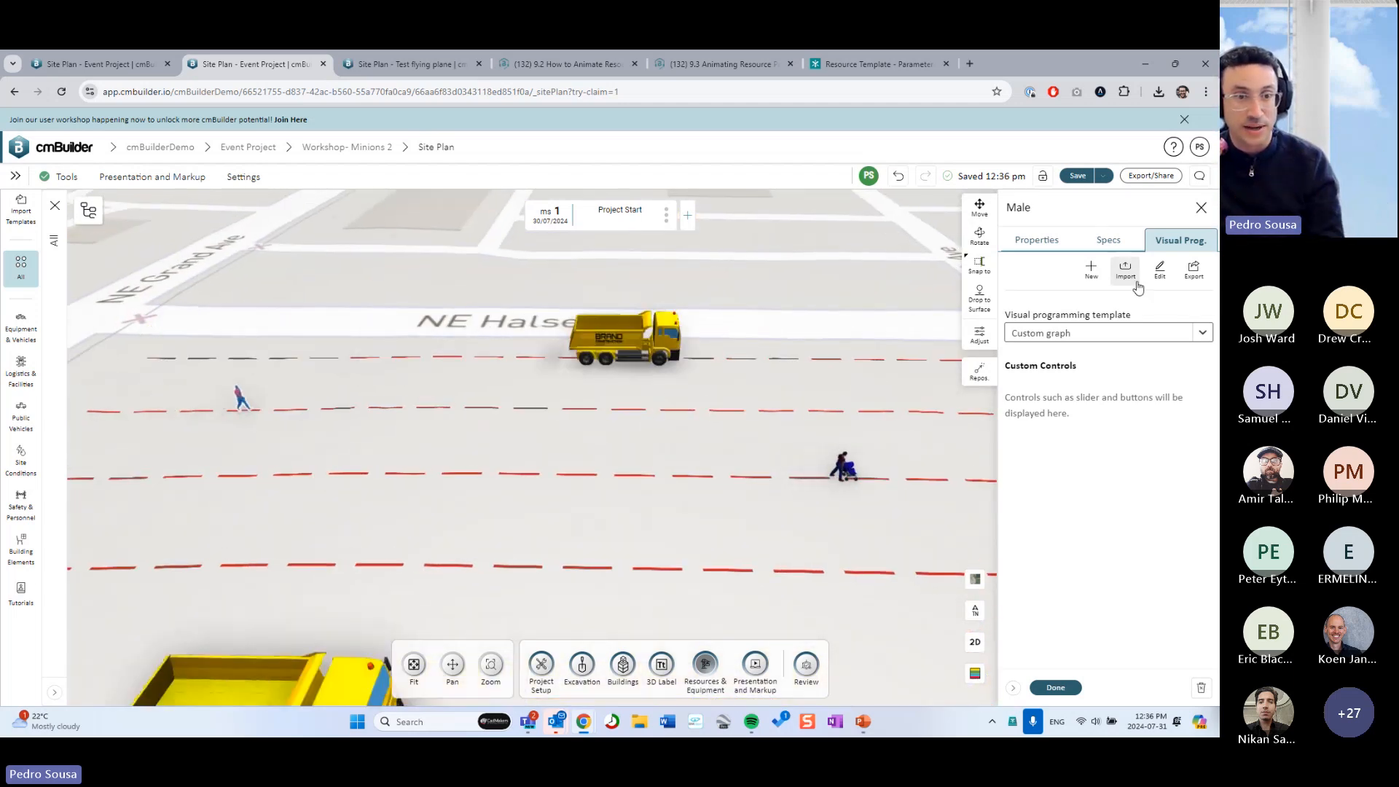
Reopen the walking man's graph beside the site plan and set its Speed Factor to 0.001
left_click(1158, 270)
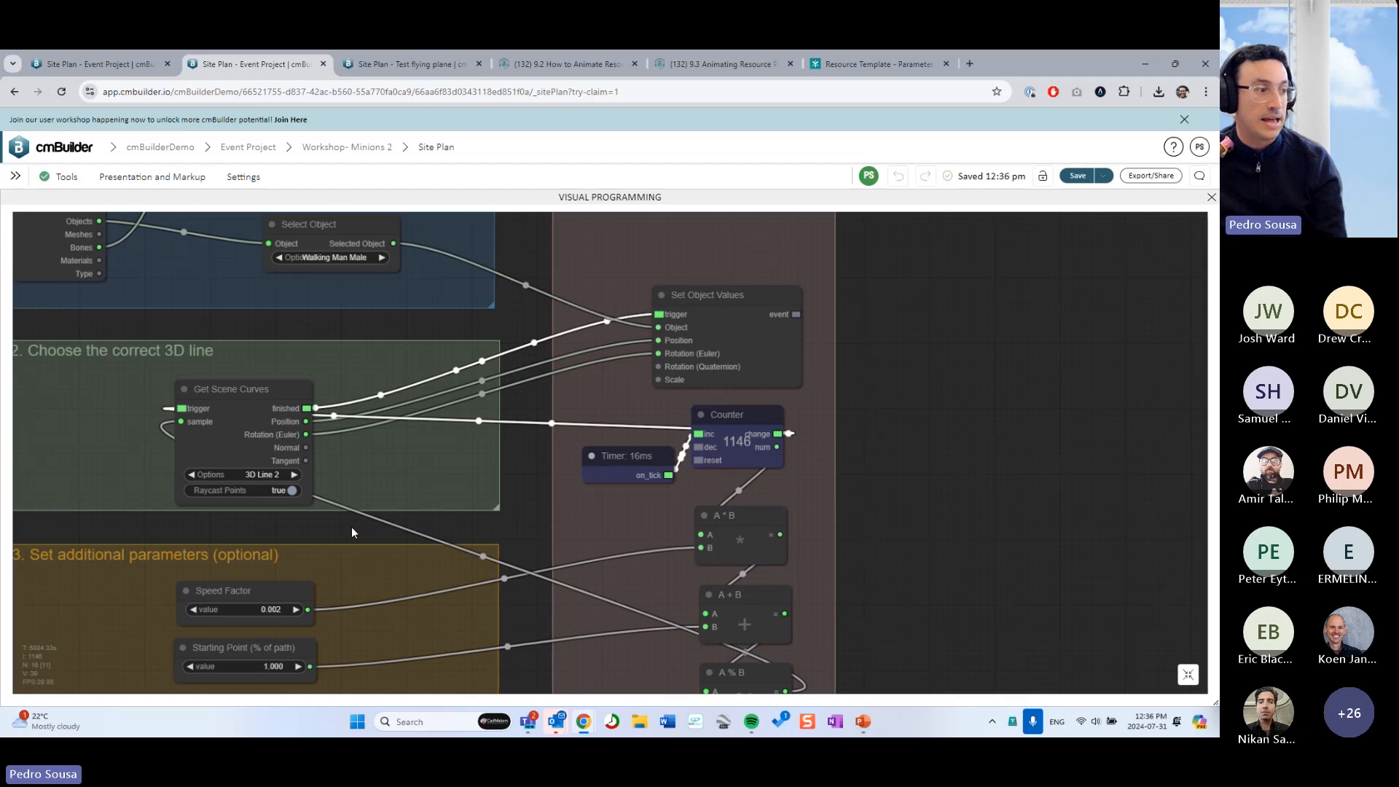
left_click_drag(351, 526, 438, 499)
left_click(1188, 675)
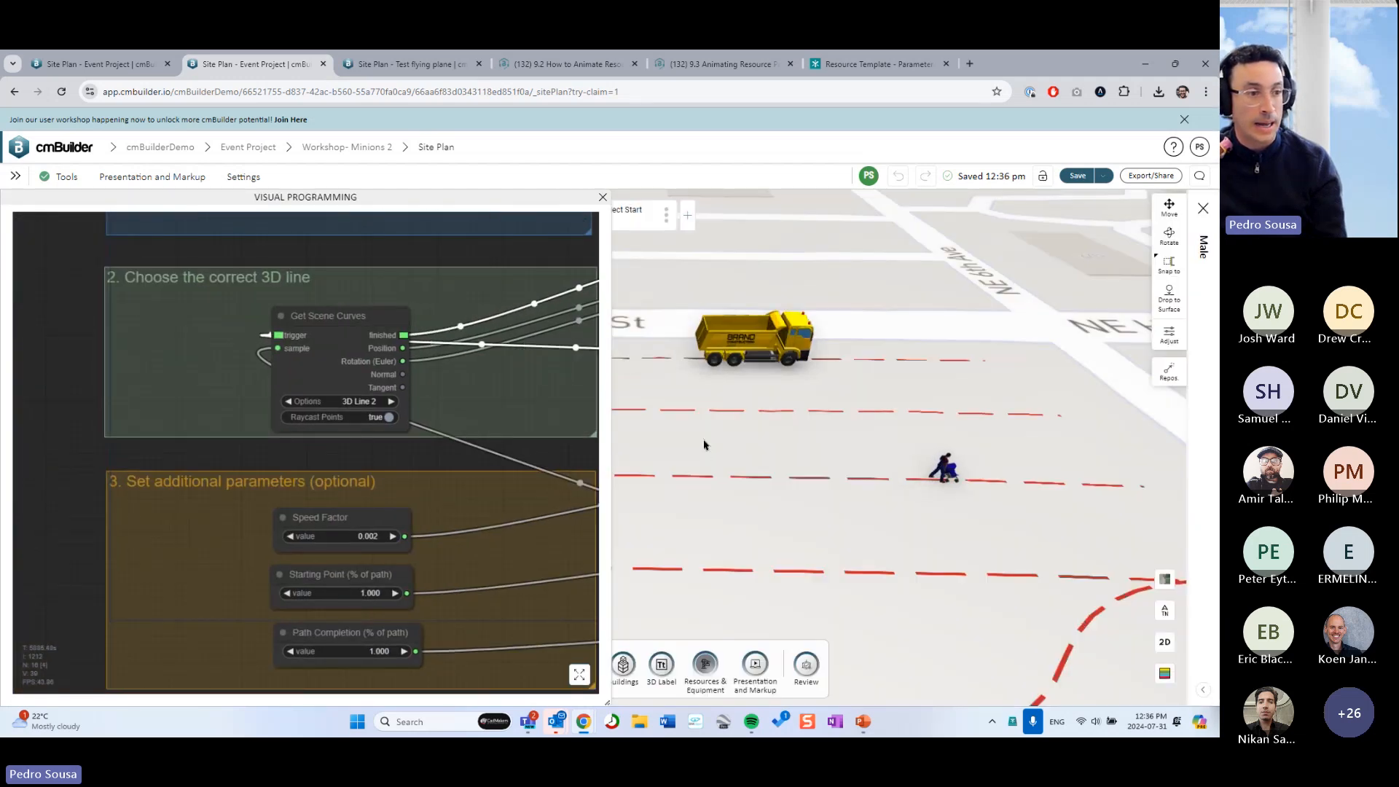
left_click_drag(475, 452, 216, 400)
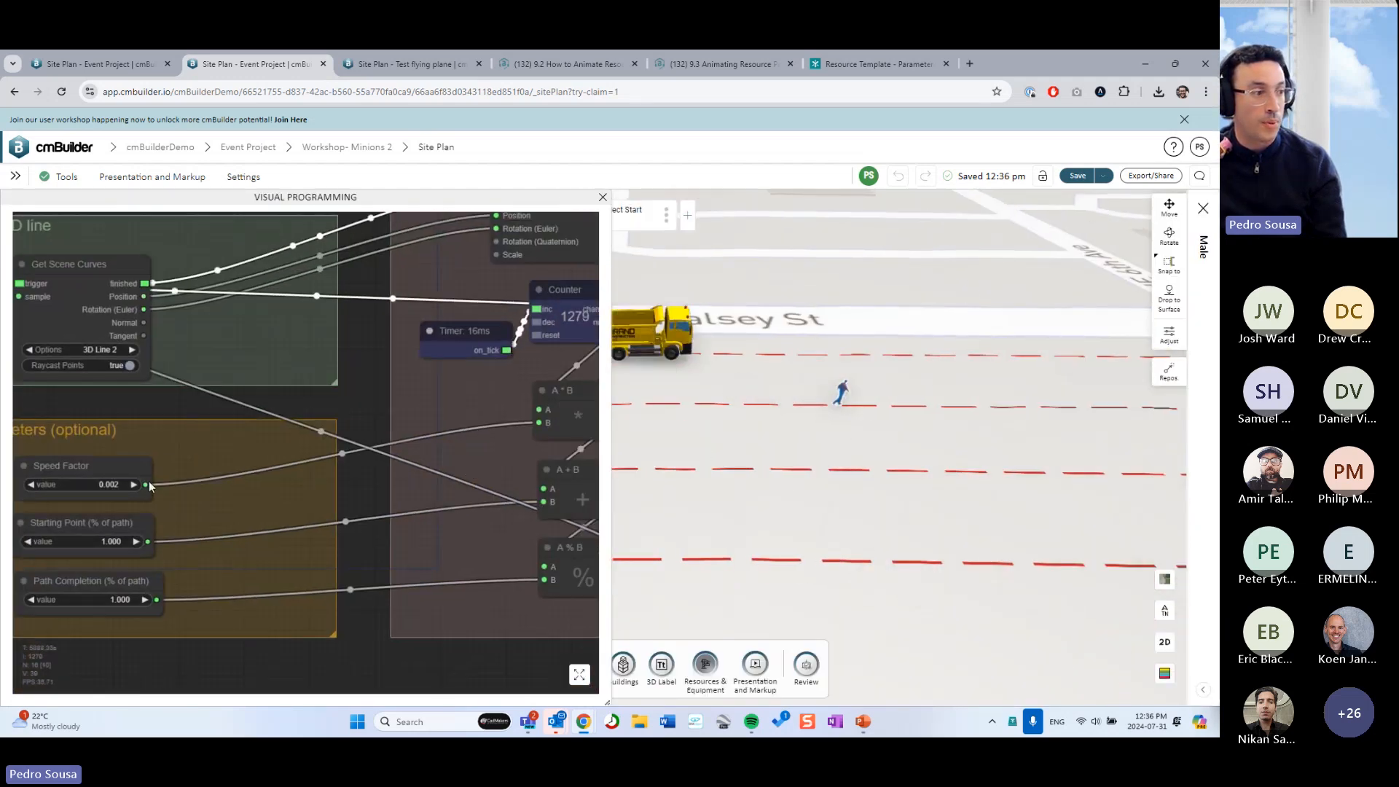
left_click(109, 486)
left_click_drag(149, 465, 190, 465)
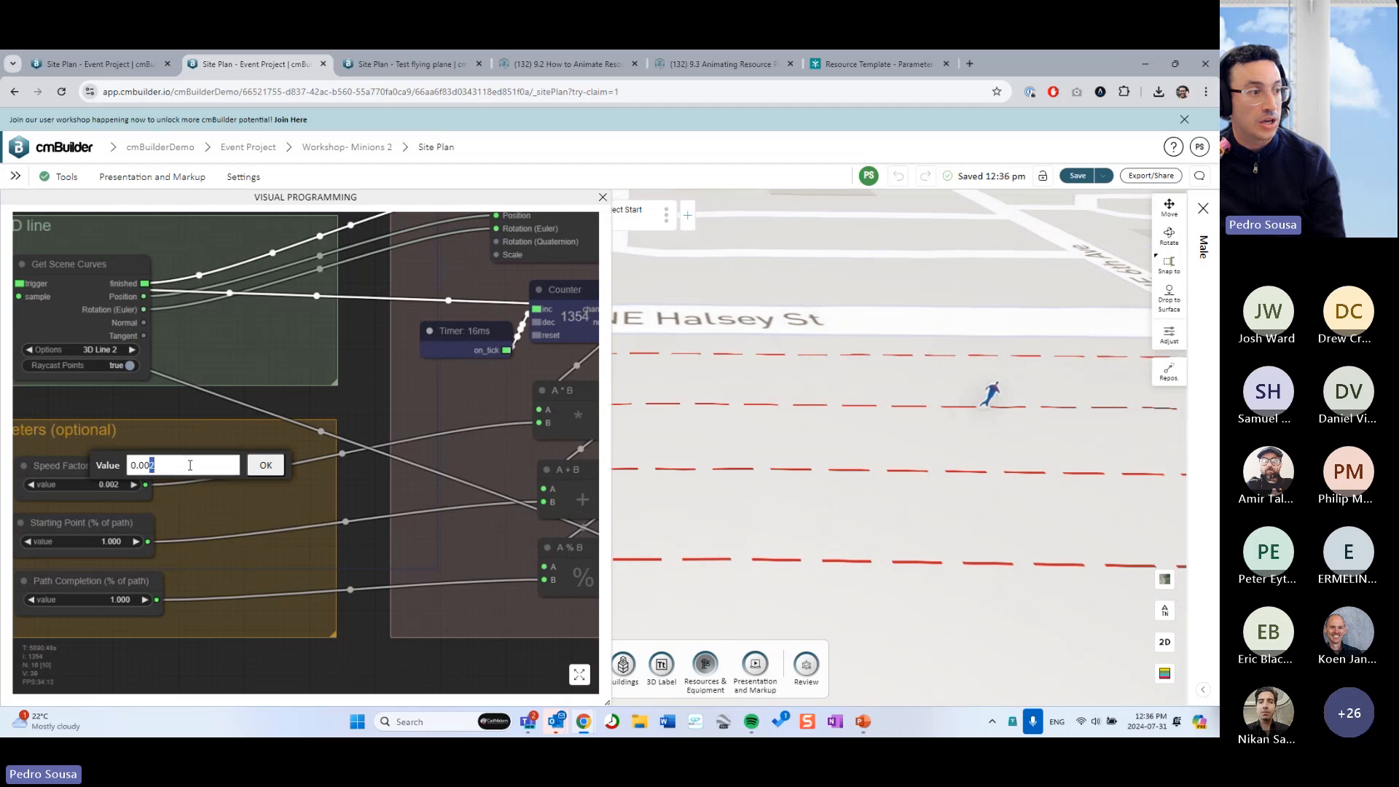
type("1")
key("Return")
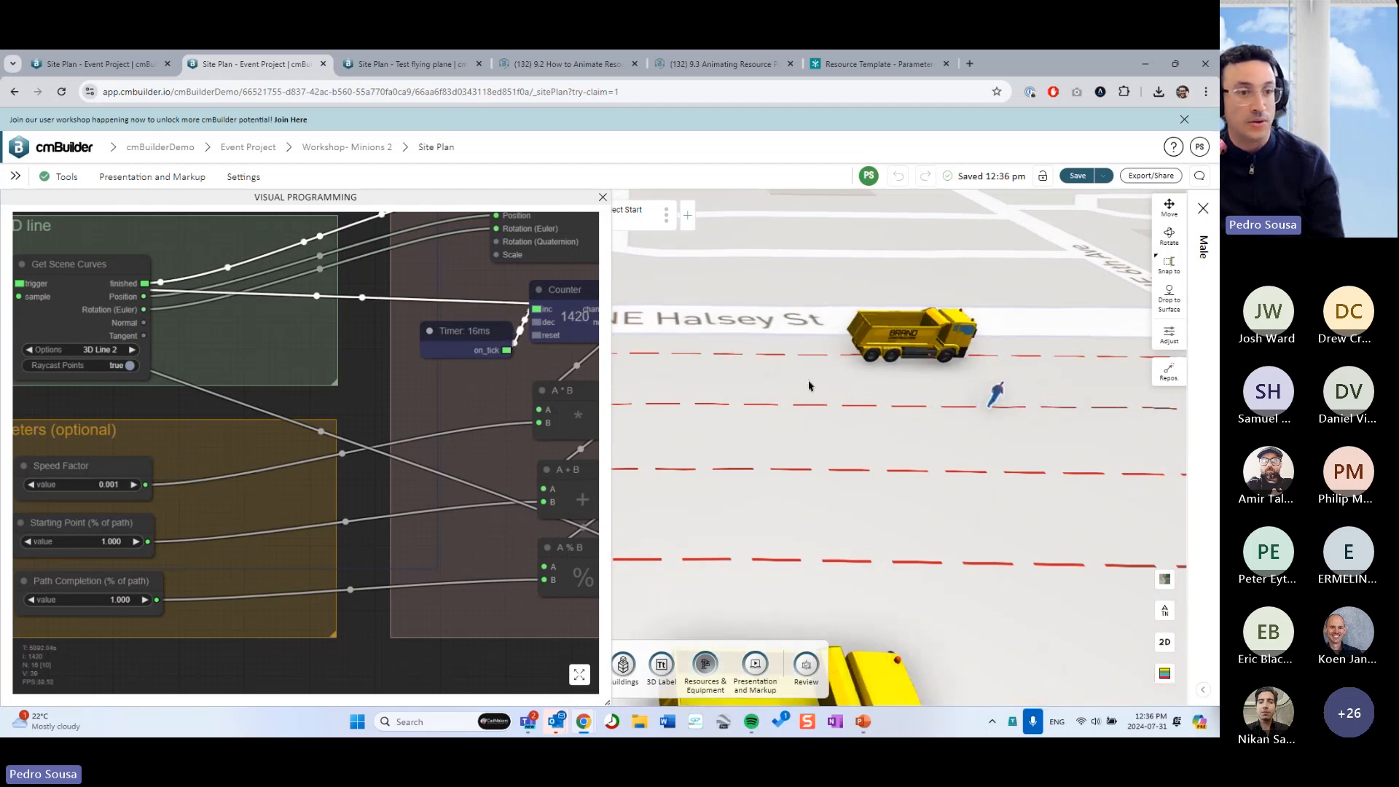
Check the walking man's pace, then leave his graph and settings and close the resource library
left_click_drag(1074, 492, 973, 455)
right_click_drag(974, 456, 793, 378)
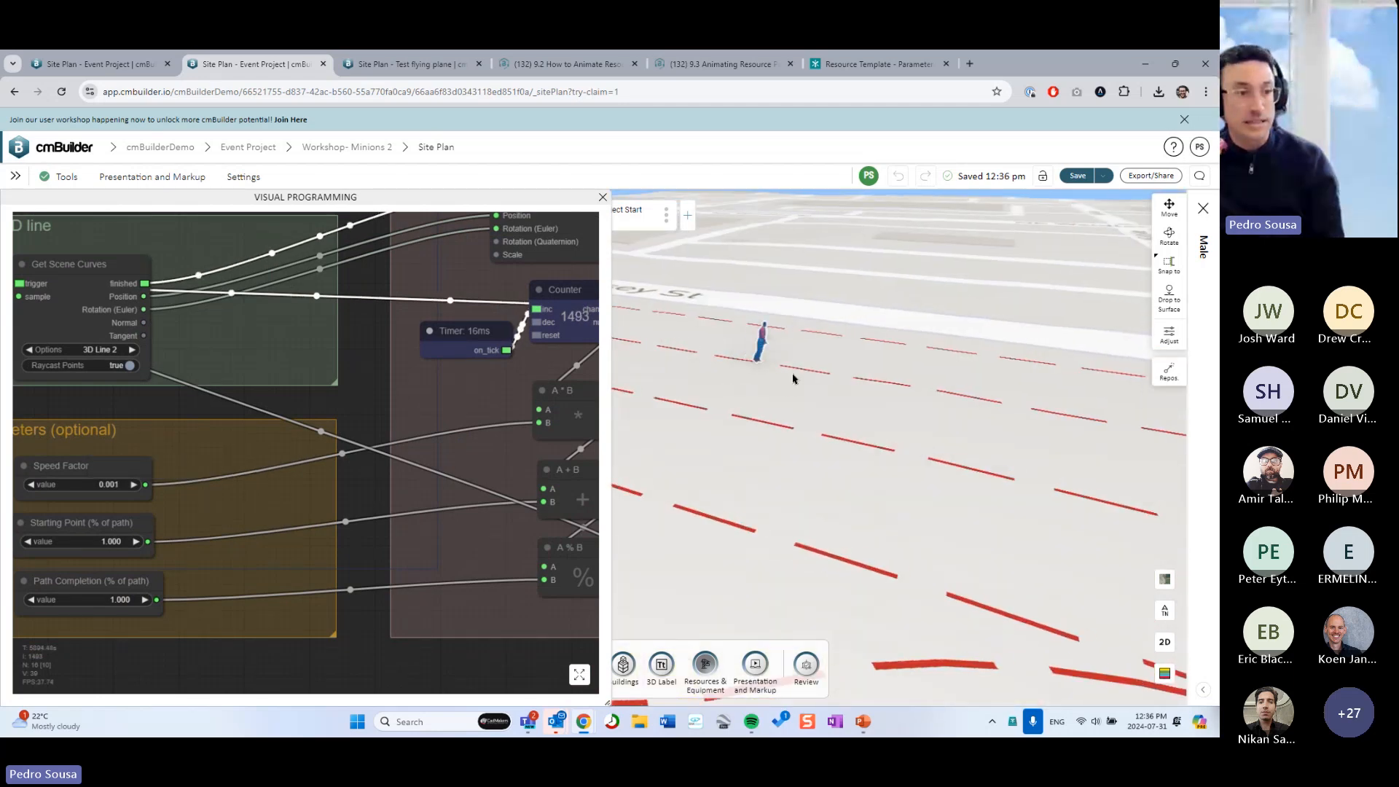
left_click_drag(812, 371, 977, 503)
right_click_drag(977, 503, 919, 487)
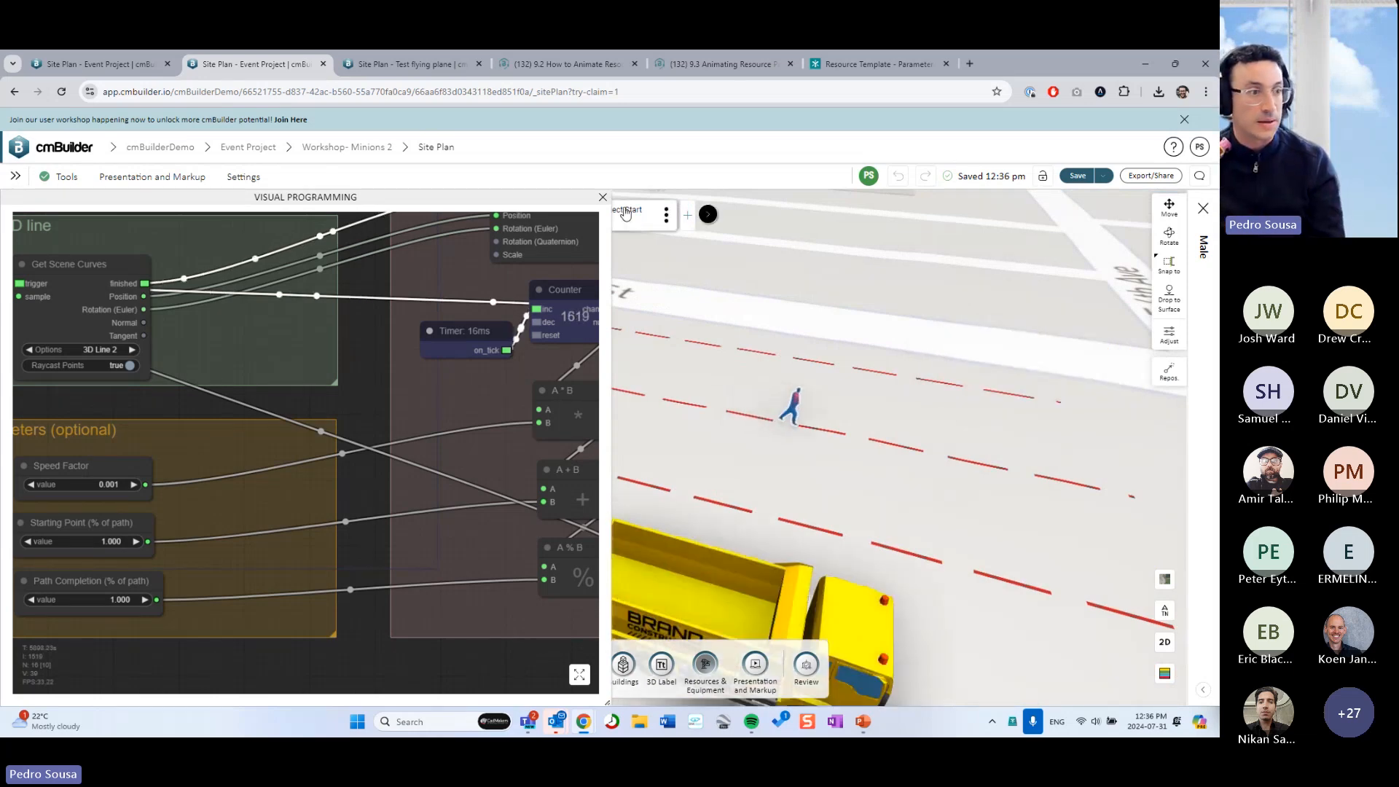
left_click(602, 197)
scroll(705, 343, "down", 4)
left_click_drag(705, 343, 456, 484)
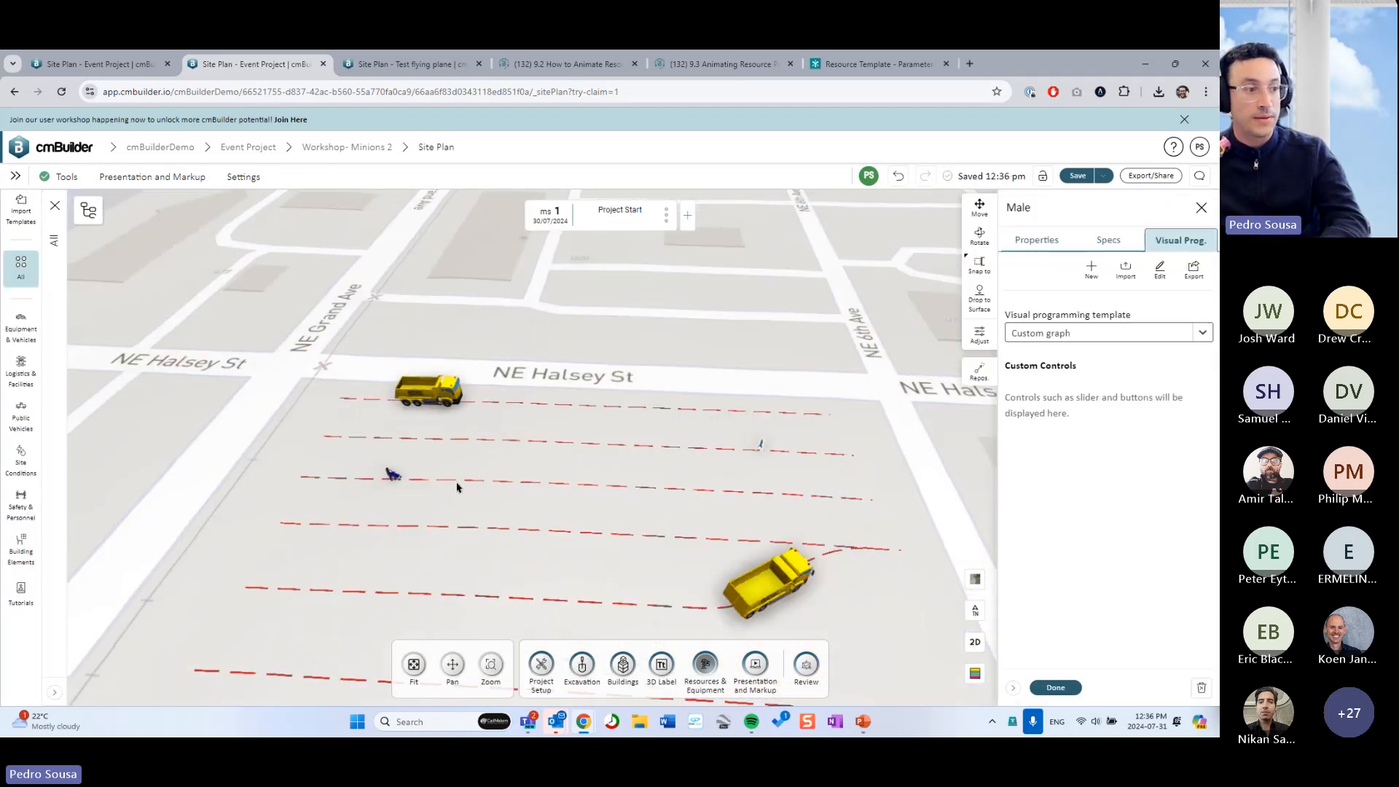
scroll(447, 503, "up", 4)
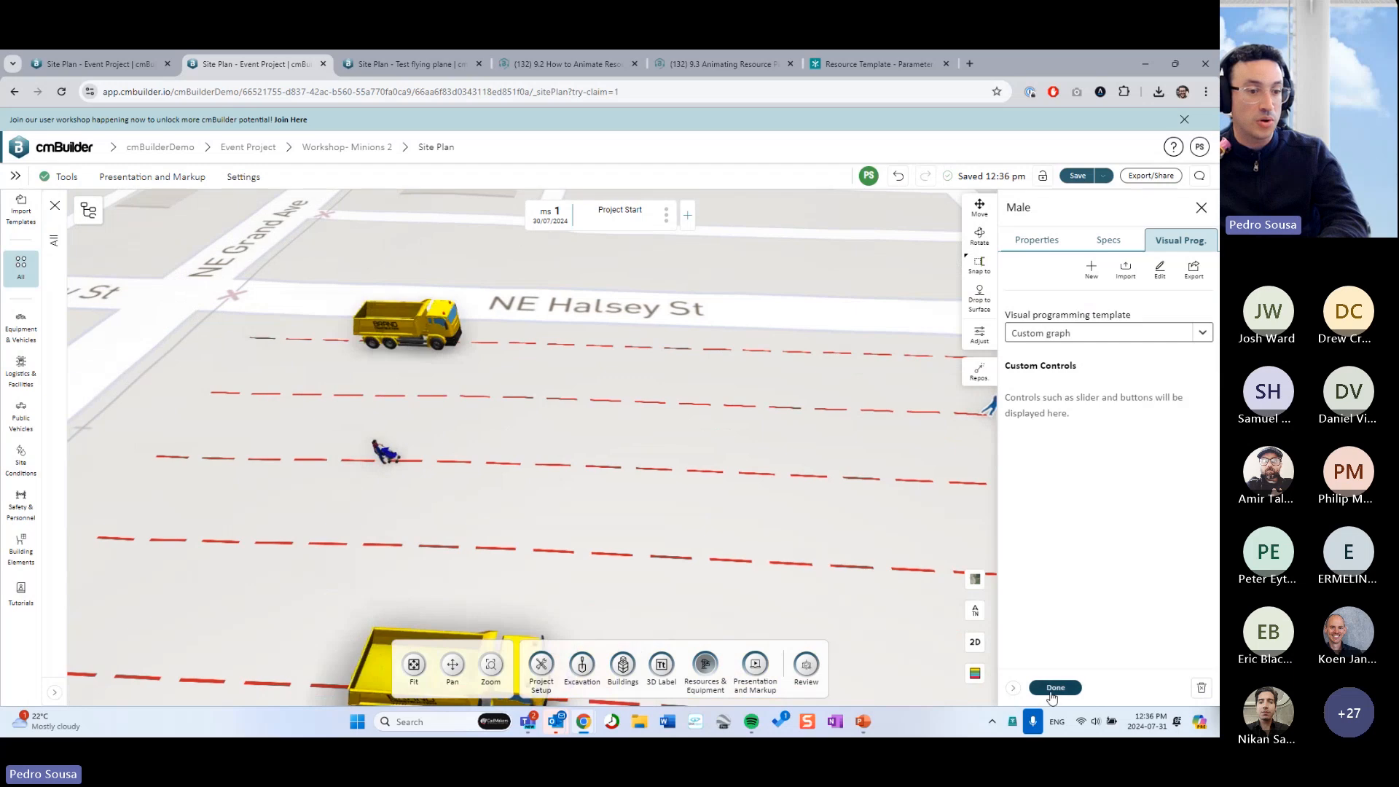
left_click(1056, 687)
left_click_drag(843, 490, 875, 453)
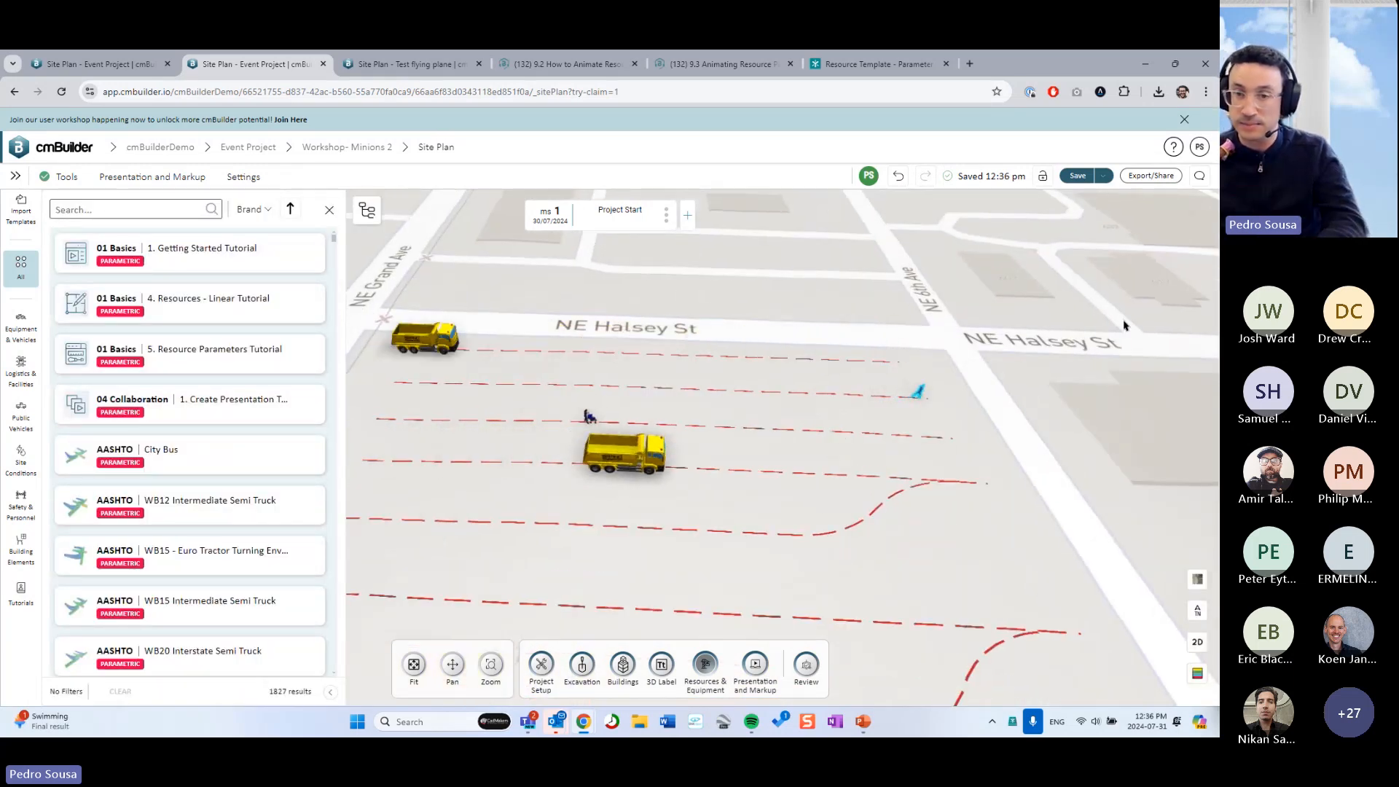
left_click(330, 211)
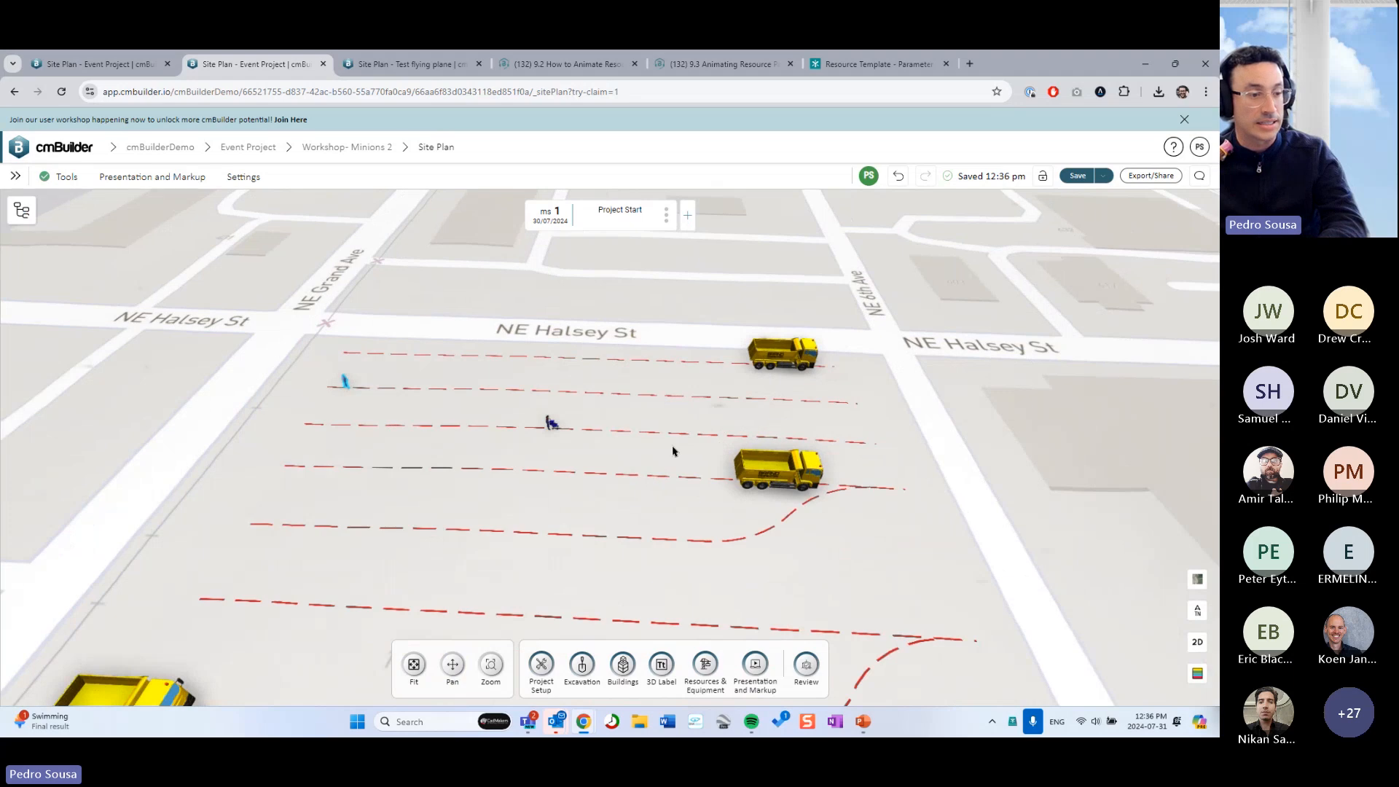
Delete the dump truck travelling along the middle dashed lines from the scenario
left_click(805, 490)
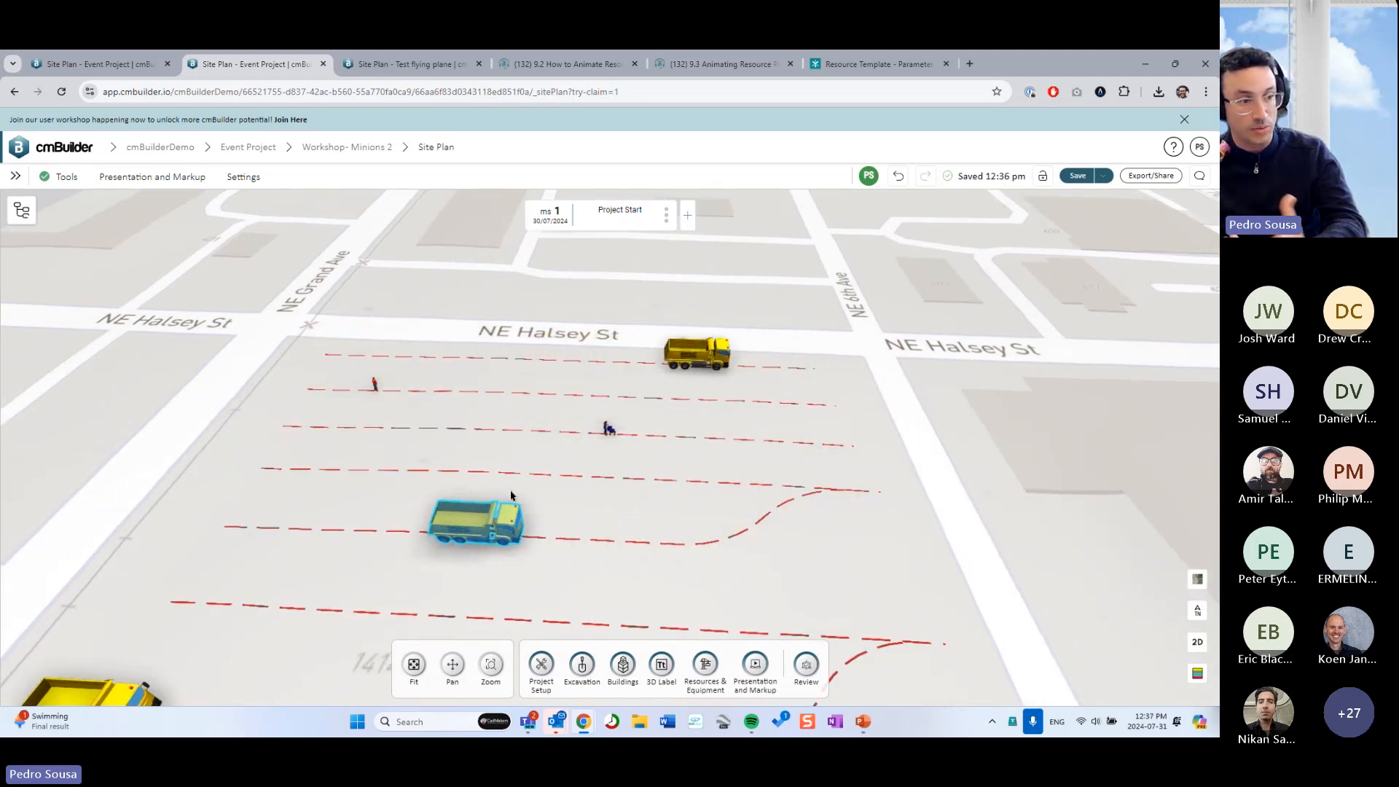
left_click_drag(499, 492, 509, 512)
right_click_drag(515, 549, 554, 486)
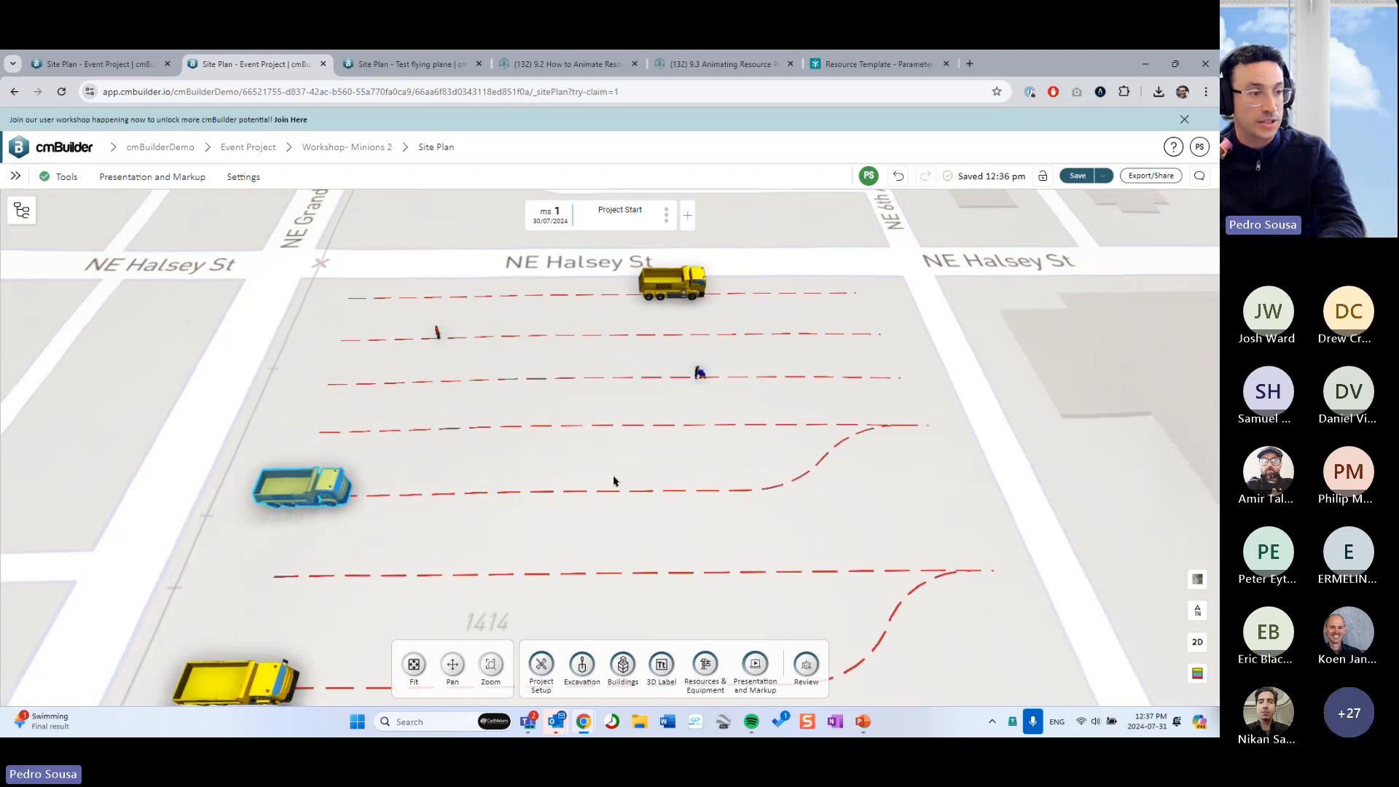
key("Delete")
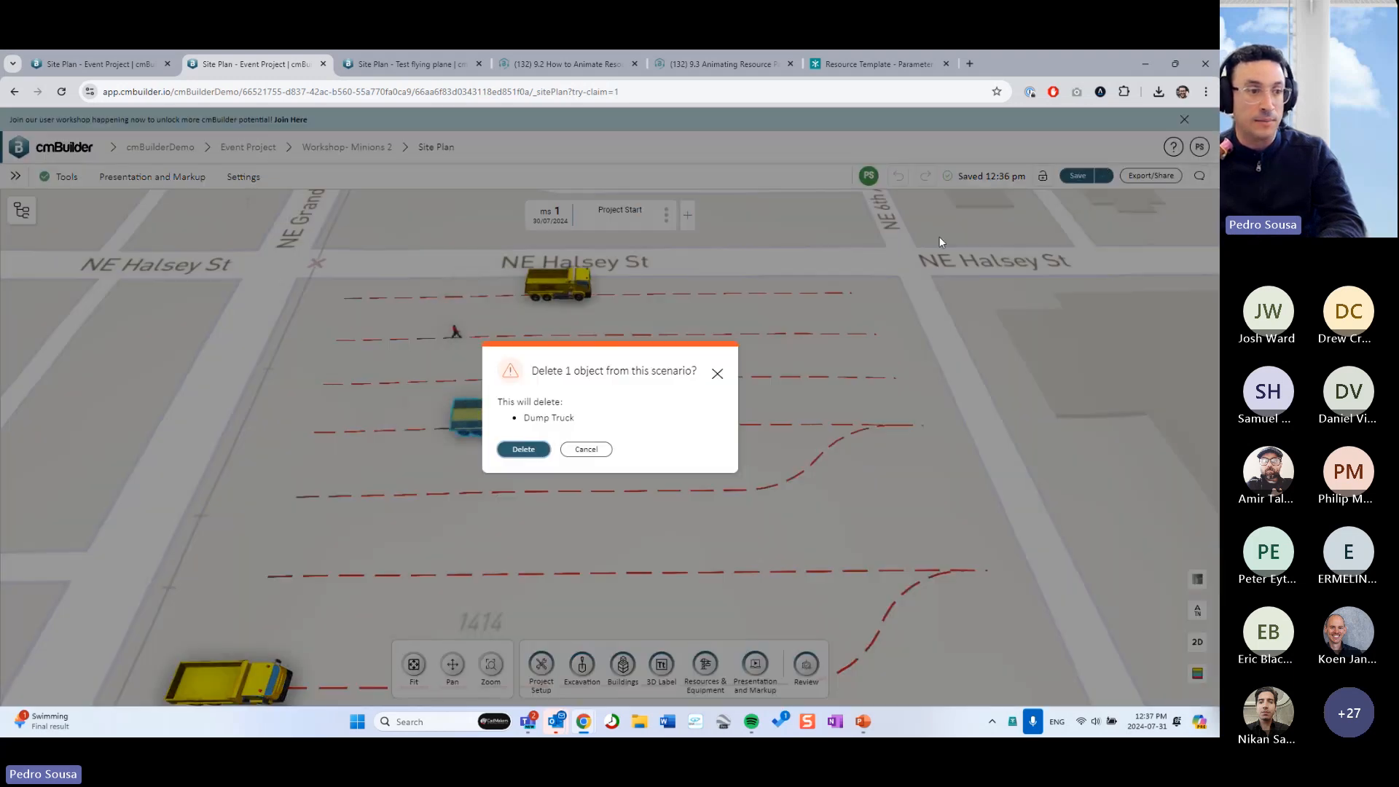
left_click(523, 449)
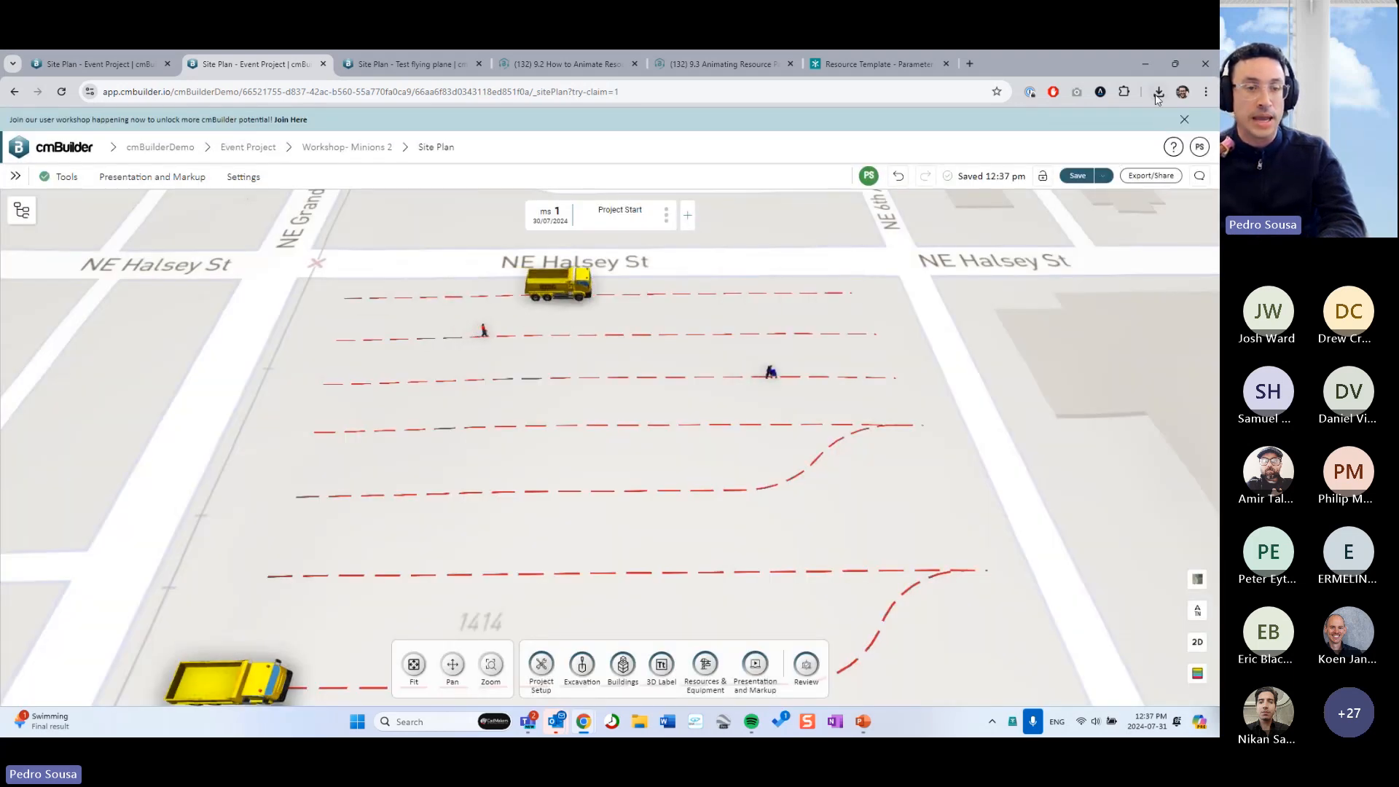
Import the template Resource Template-Loop-twoPaths-Reverse.json and place its dump truck near the start of the fourth dashed line
left_click(704, 664)
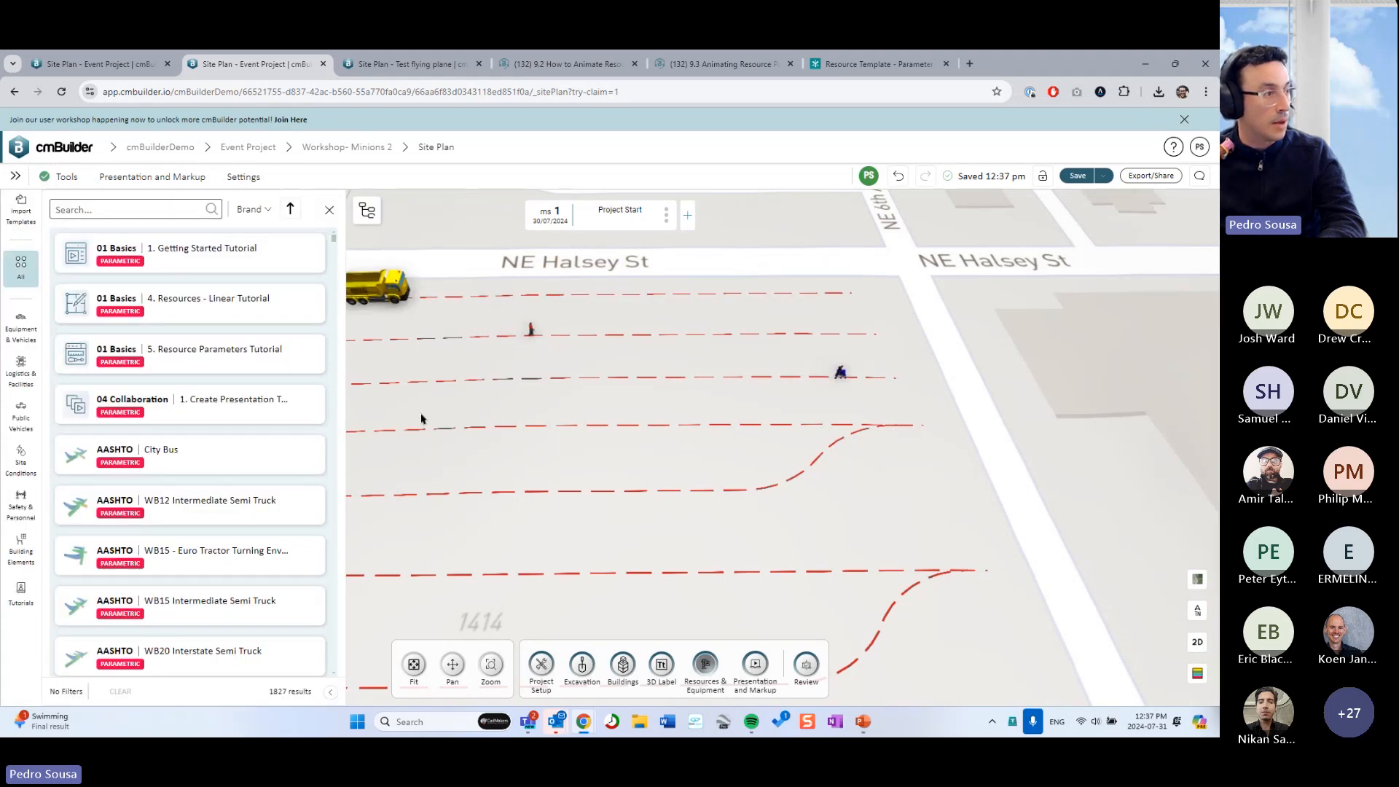
left_click(20, 211)
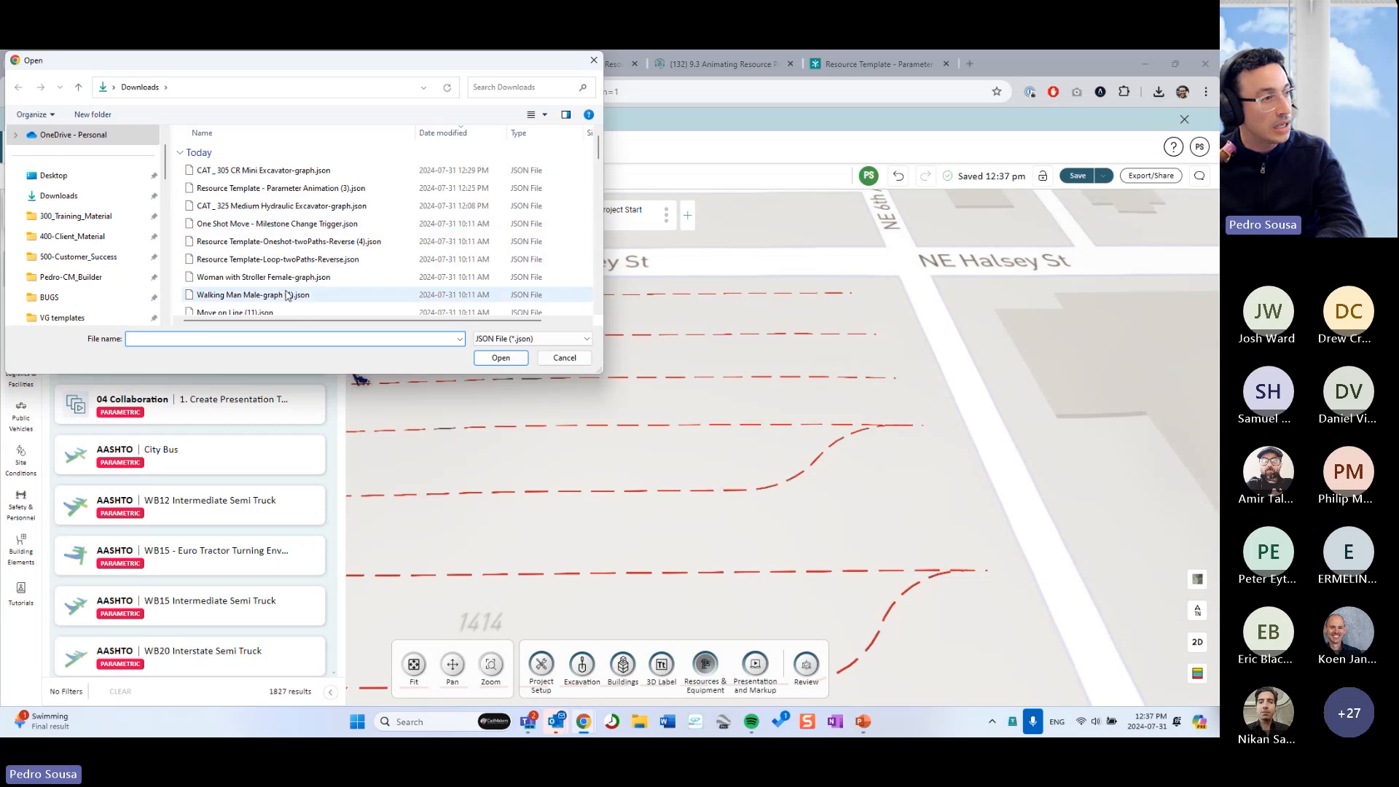
left_click(299, 262)
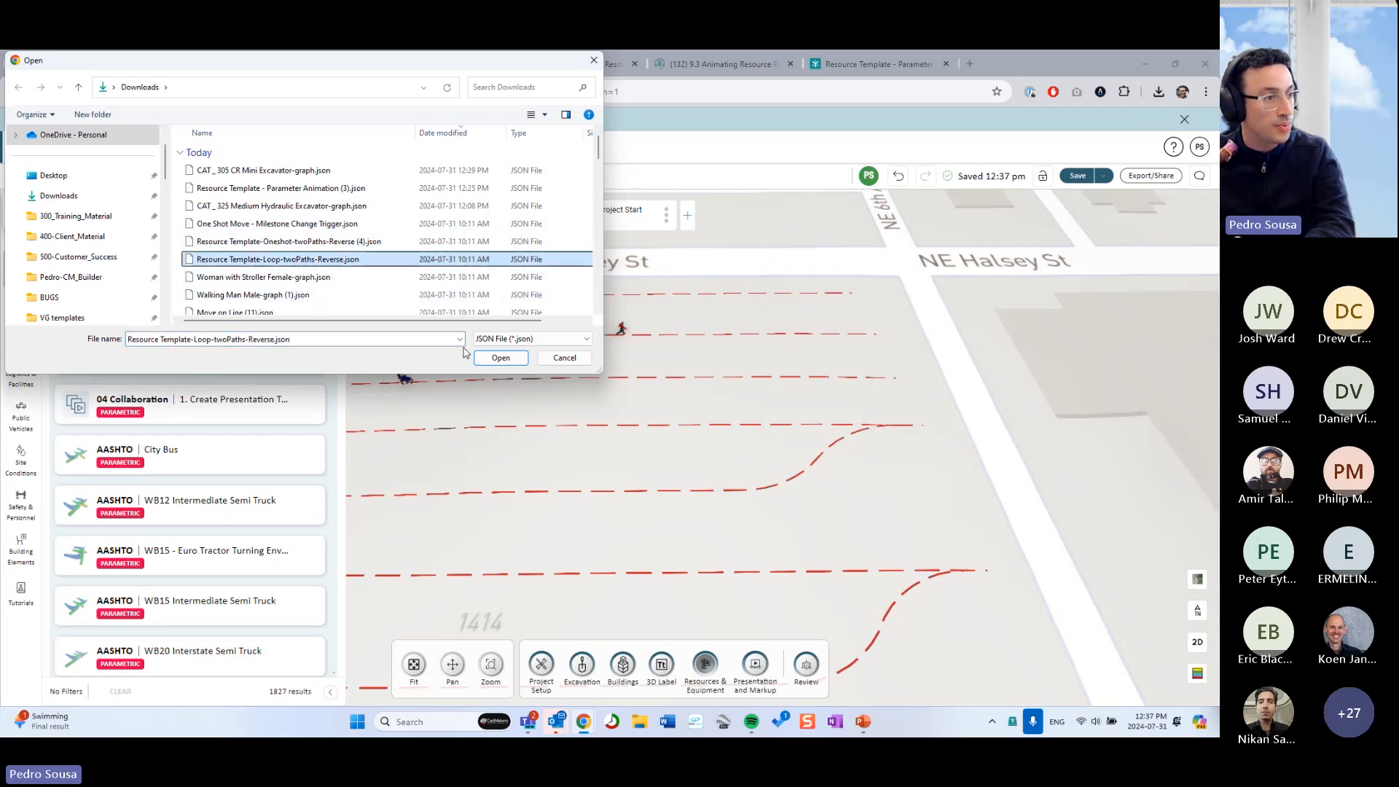
left_click(500, 357)
left_click(397, 454)
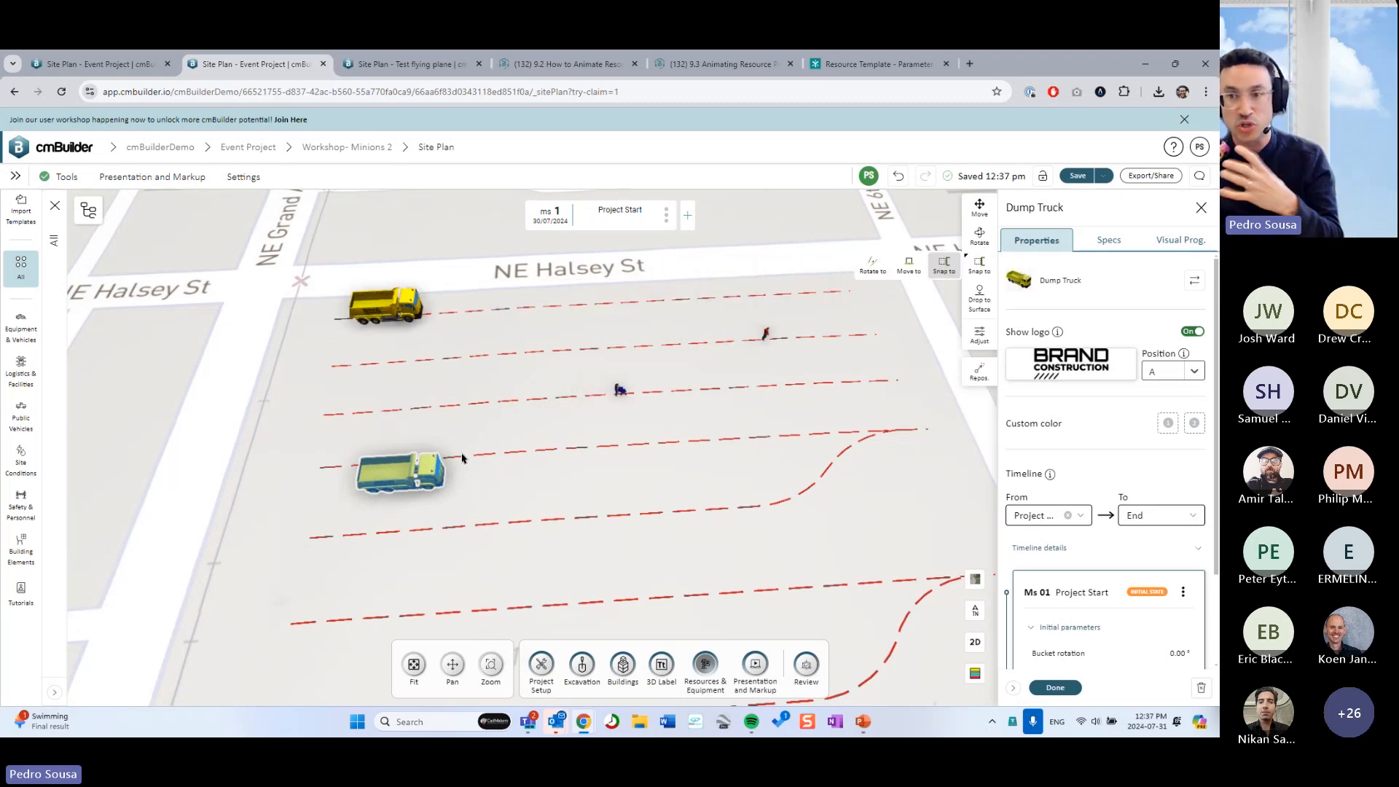
Open the imported dump truck's visual programming graph beside the site plan and look over its two-path node layout
left_click(1170, 246)
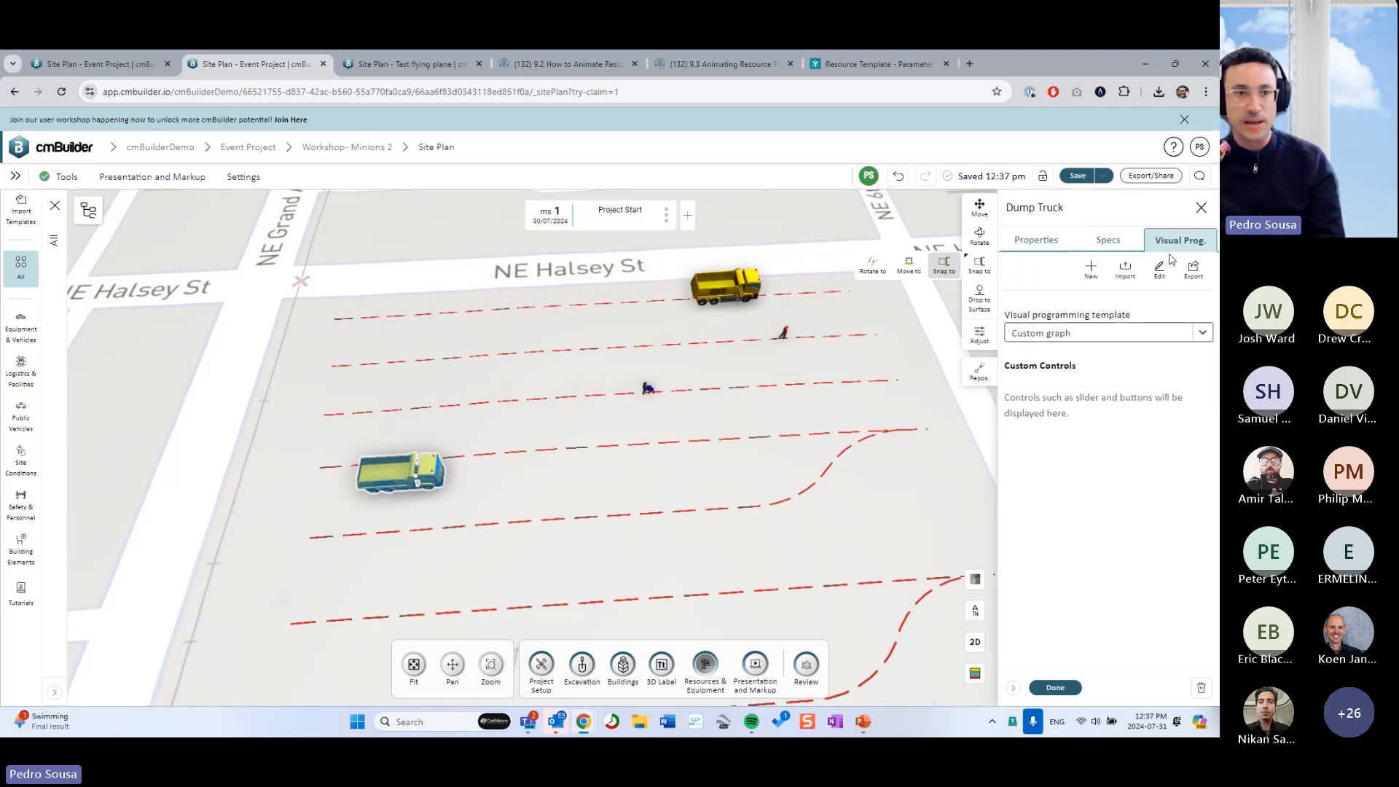
left_click(1158, 271)
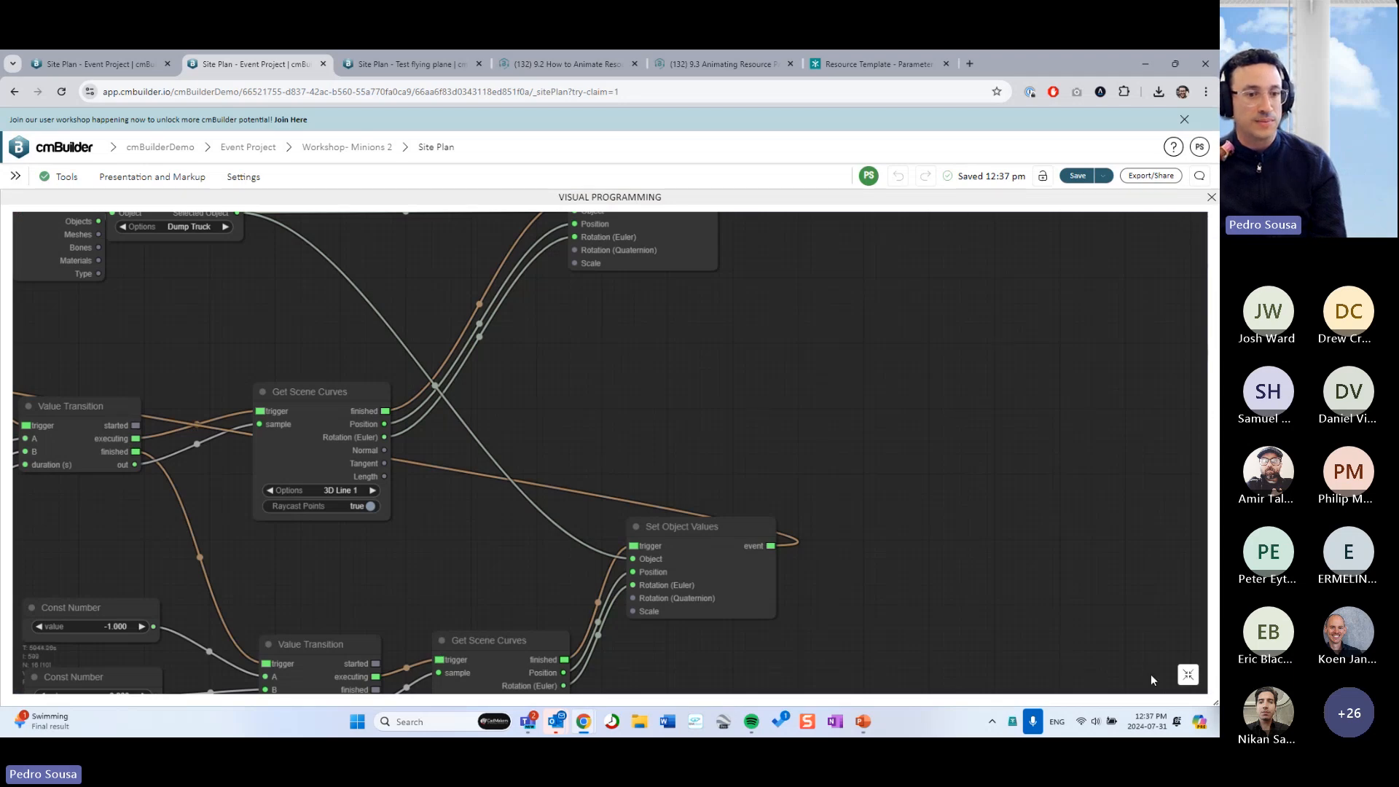
left_click(1187, 675)
scroll(530, 439, "down", 5)
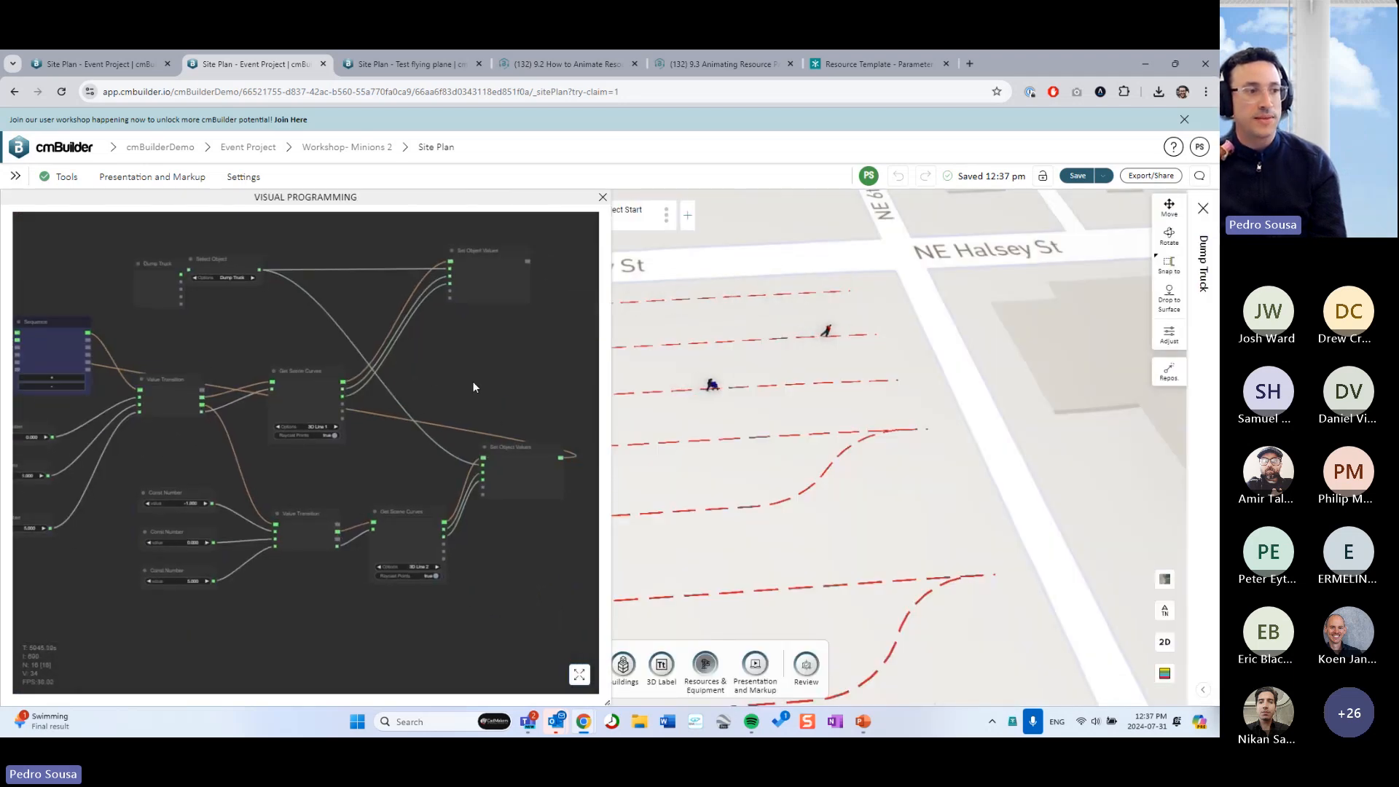
scroll(473, 382, "down", 3)
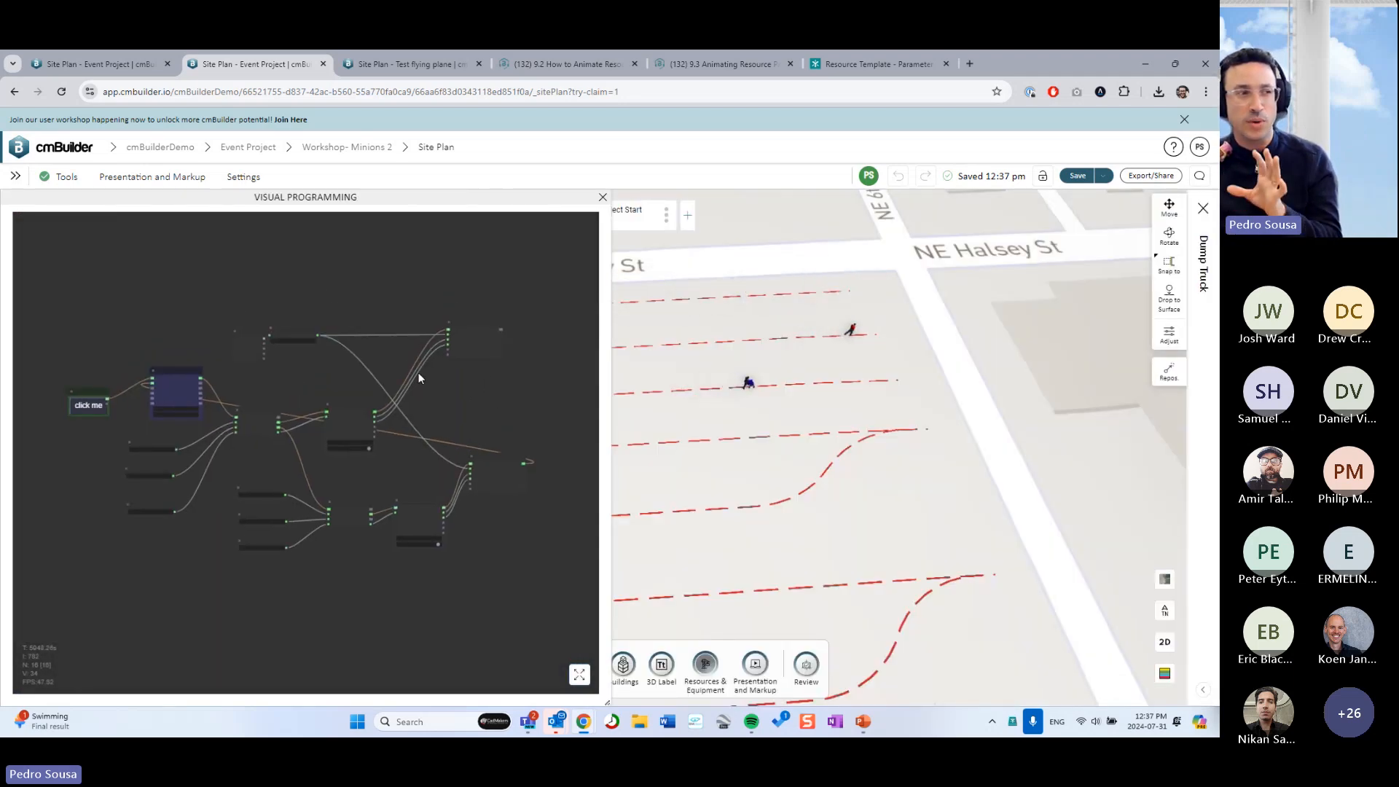
scroll(200, 347, "up", 6)
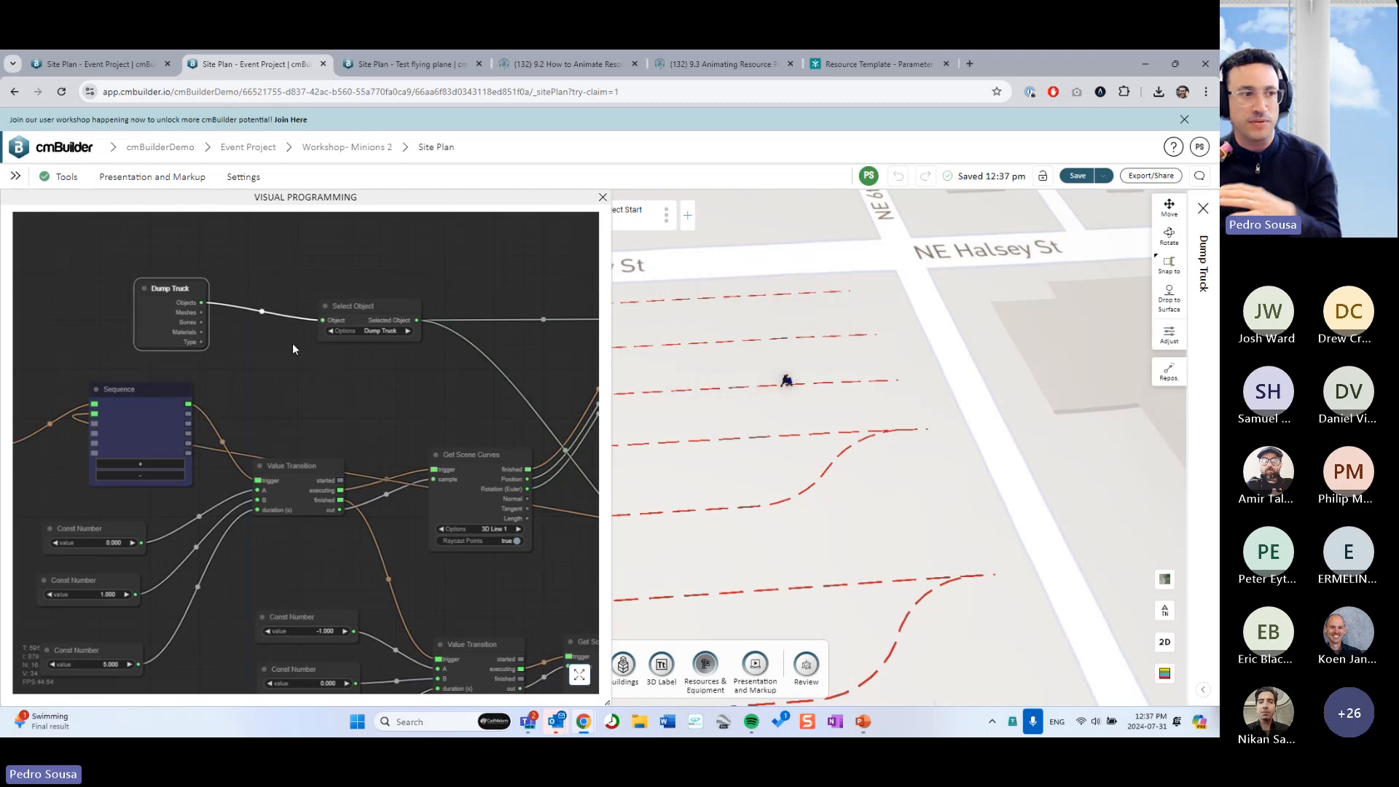
scroll(440, 386, "down", 3)
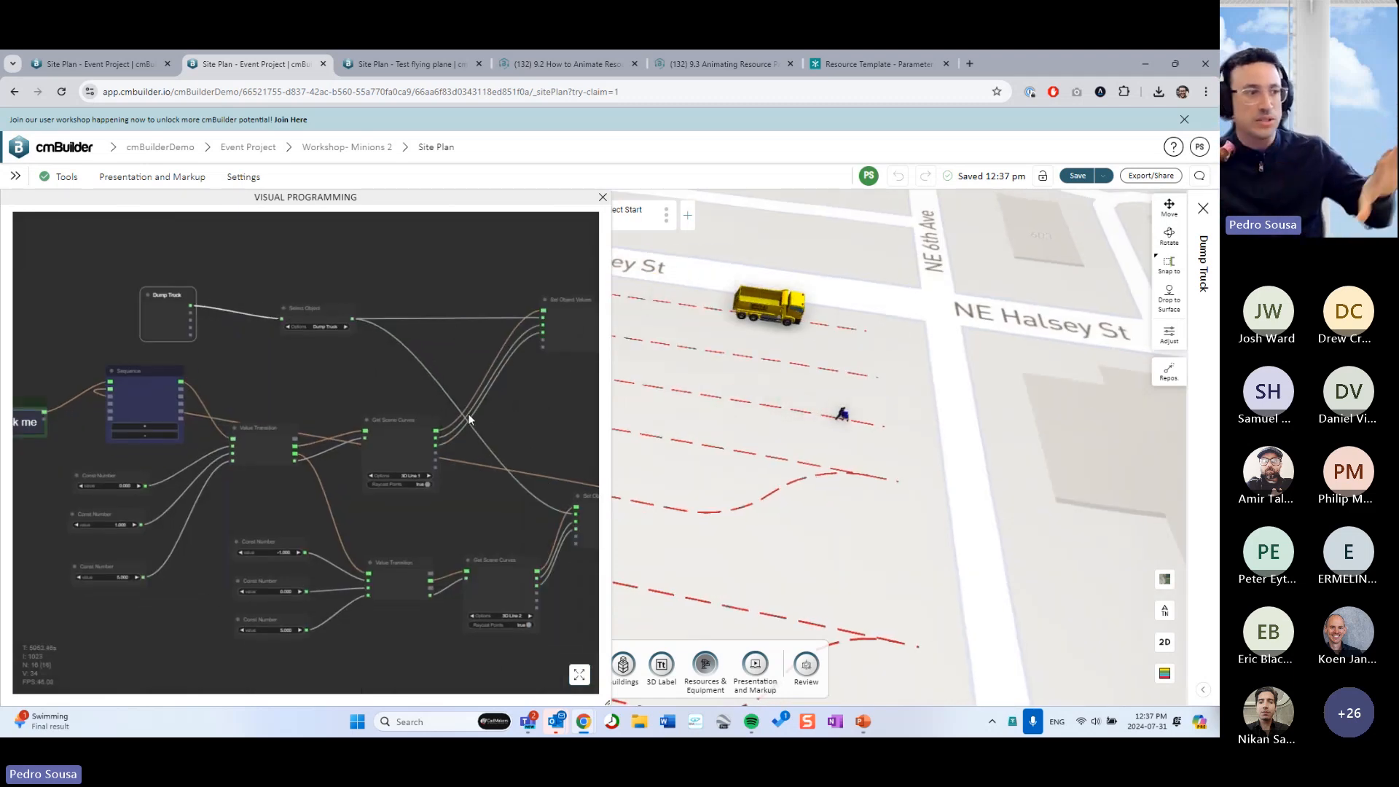
left_click_drag(362, 381, 285, 364)
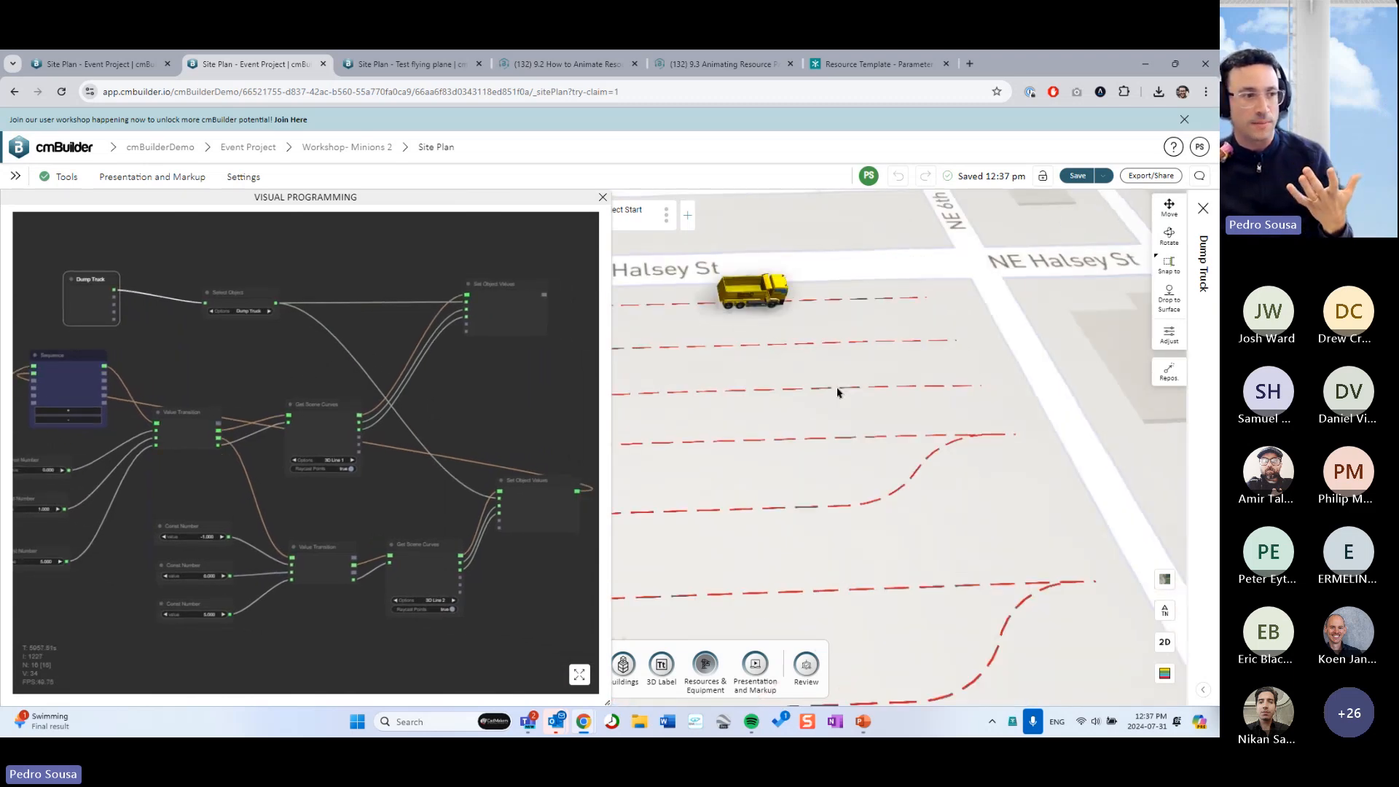
scroll(247, 373, "down", 2)
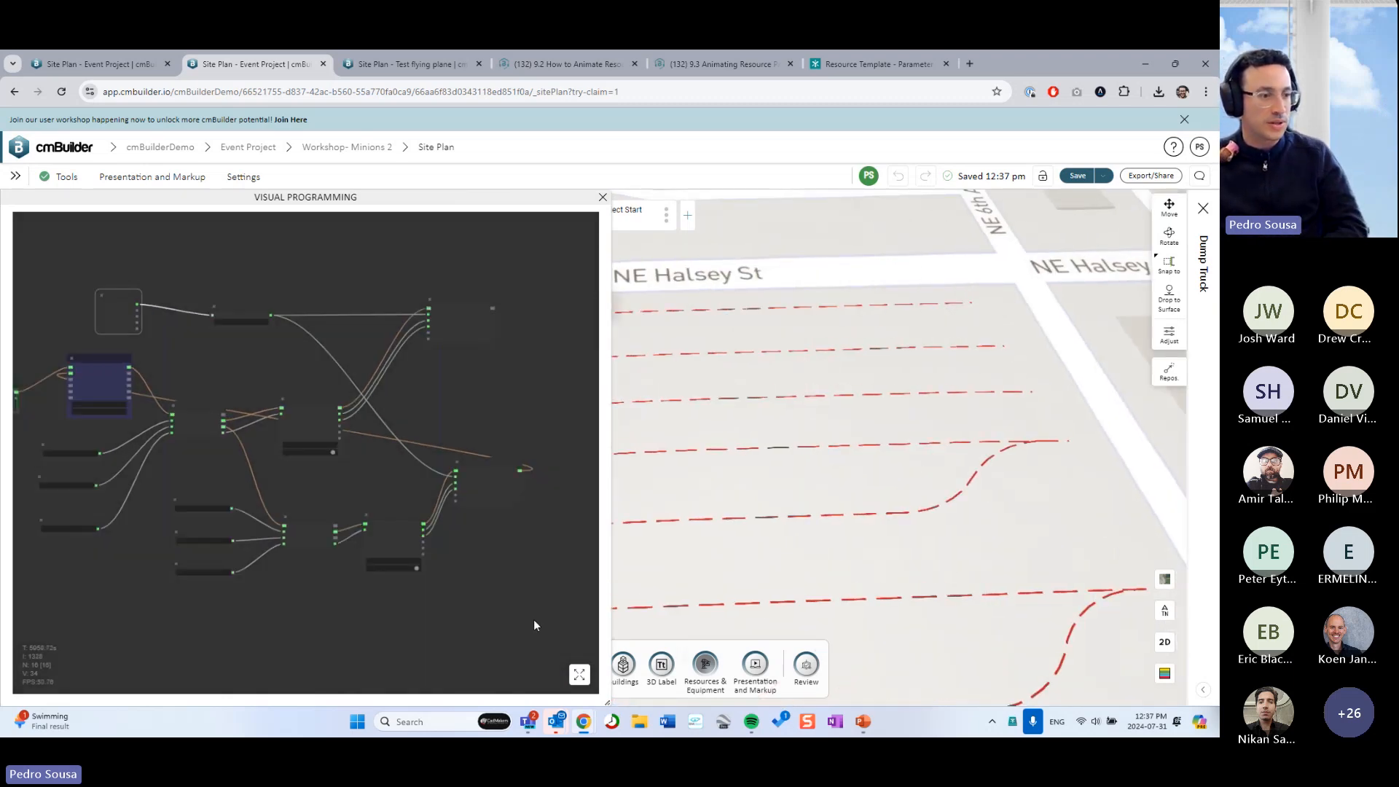
Enlarge the graph and spread out its Button, Sequence, Dump Truck and Select Object nodes above the two path chains
left_click(579, 674)
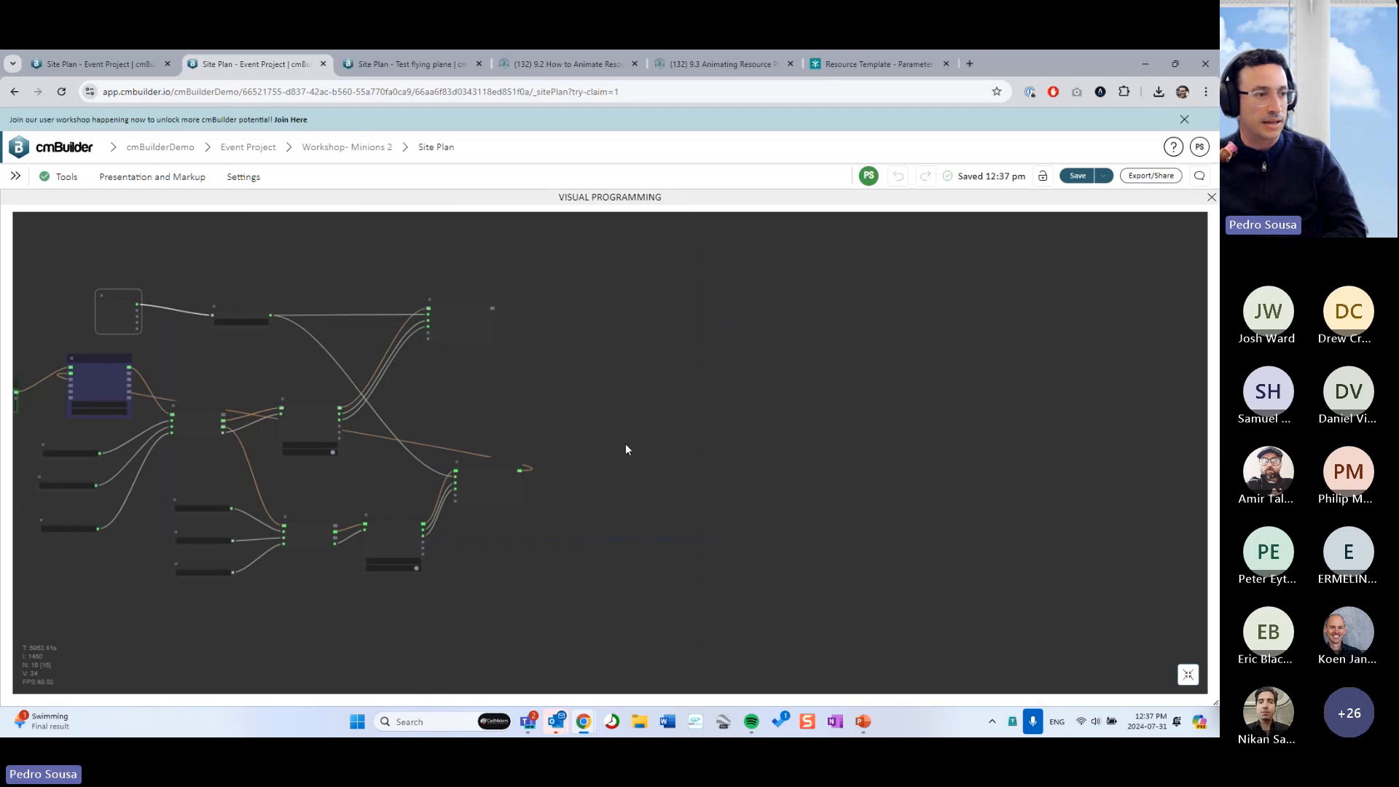
scroll(641, 445, "up", 6)
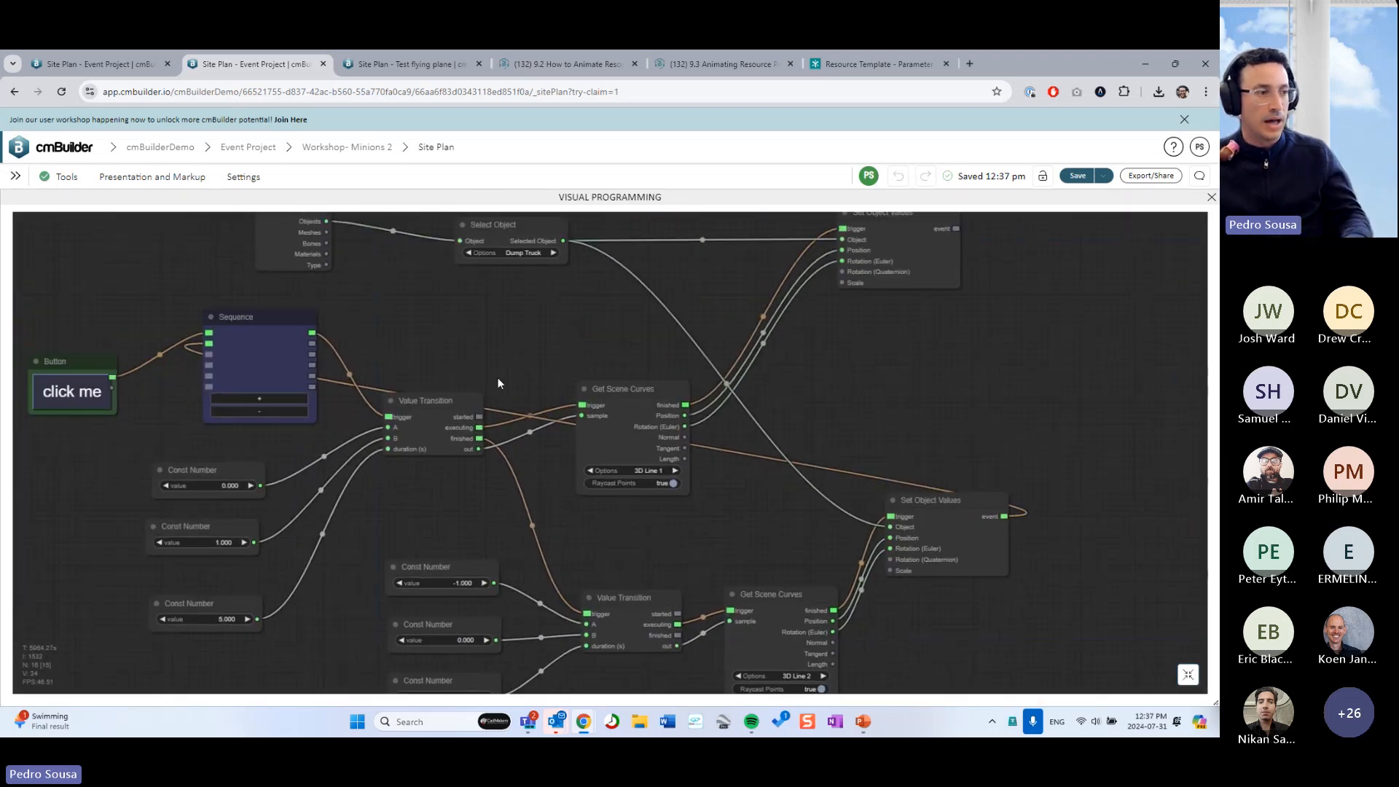
scroll(497, 383, "down", 3)
mouse_move(353, 365)
left_mouse_down()
mouse_move(278, 313)
mouse_move(343, 350)
mouse_move(335, 362)
left_mouse_up()
left_click_drag(188, 372, 153, 300)
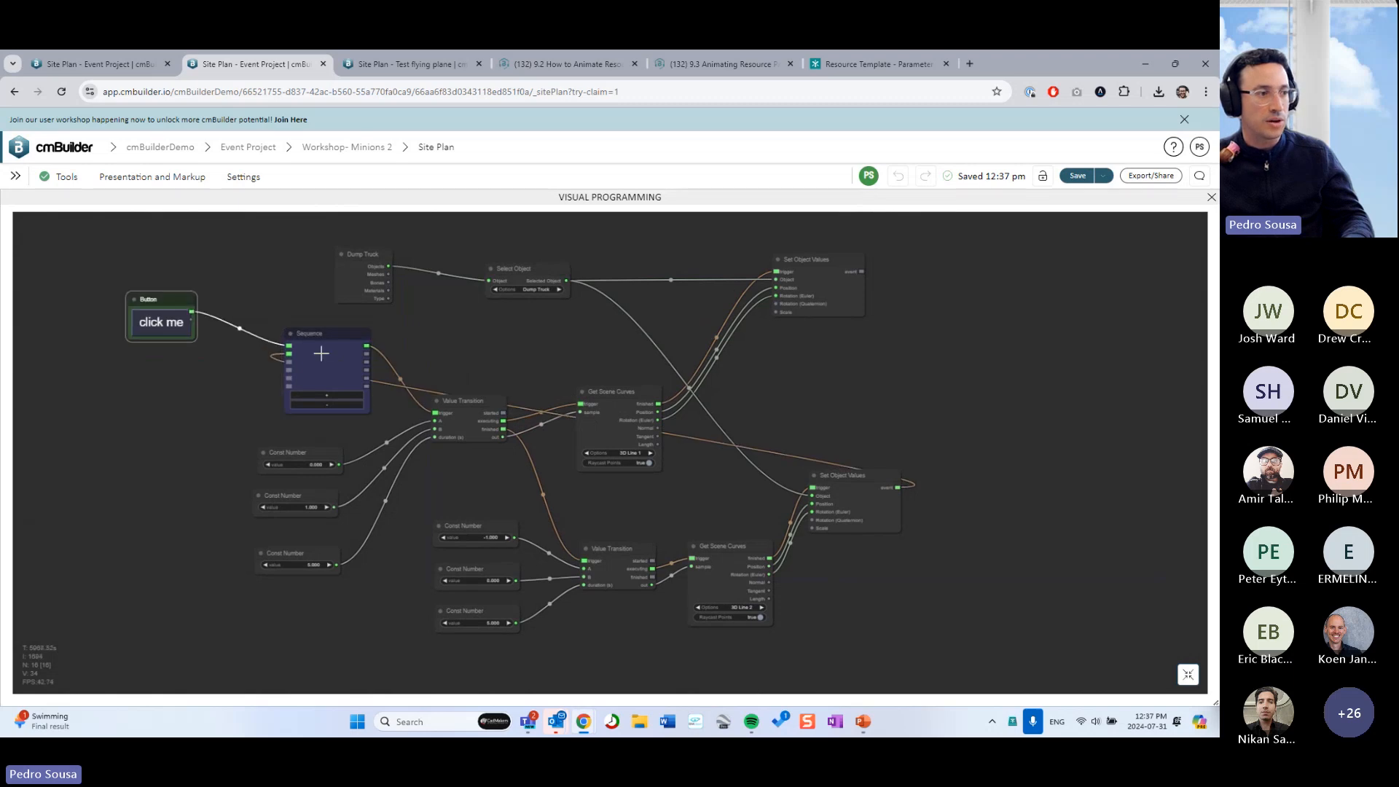
left_click_drag(323, 355, 253, 273)
left_click_drag(888, 354, 878, 369)
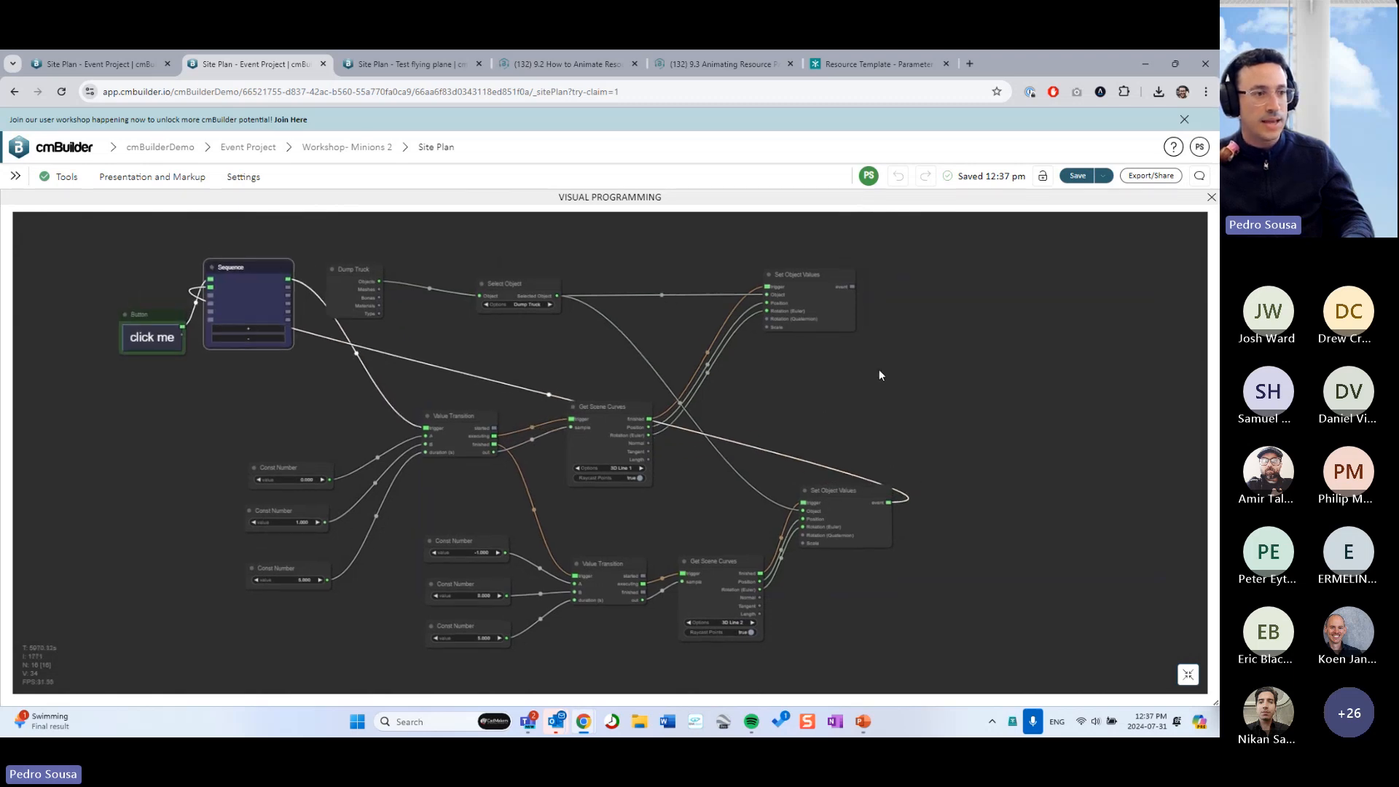
left_click_drag(508, 286, 546, 247)
left_click_drag(344, 286, 380, 242)
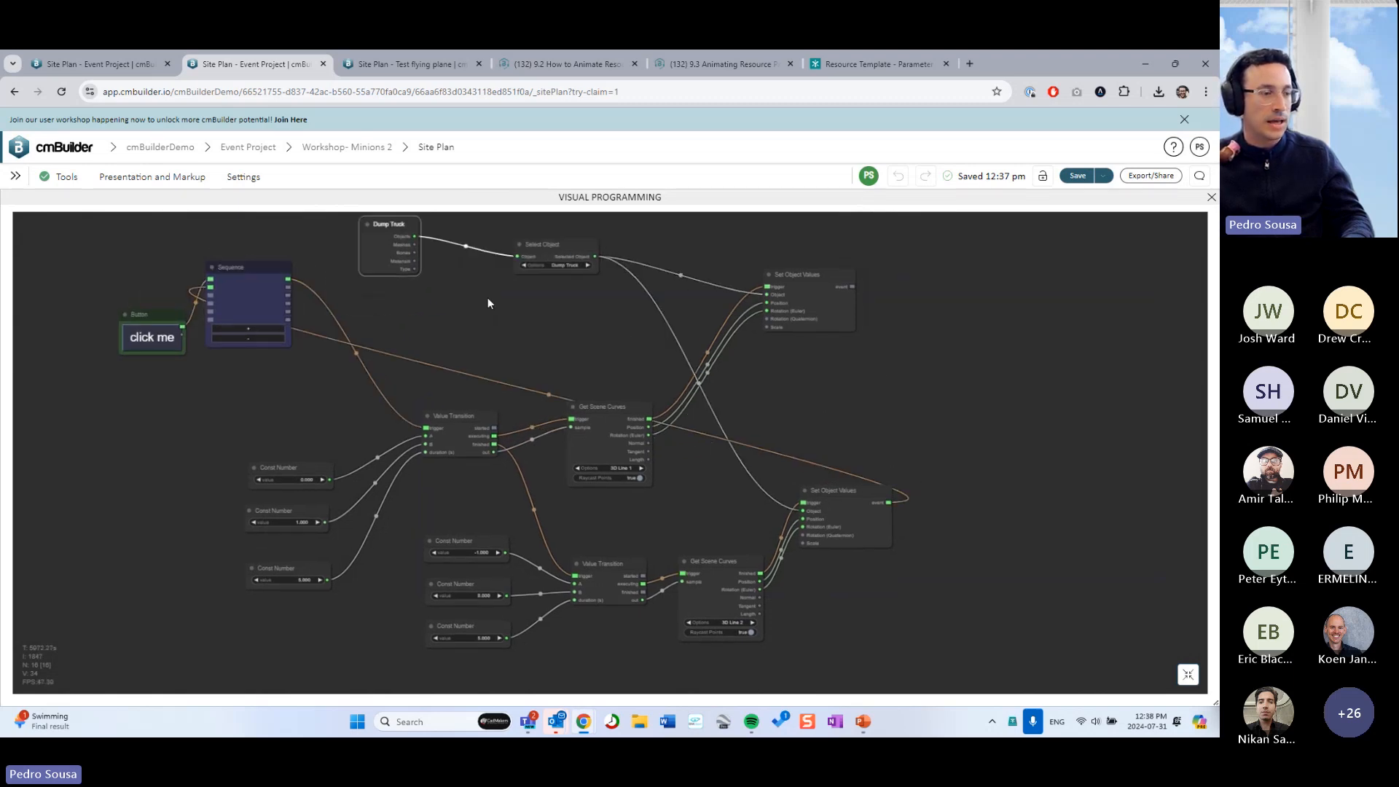
Move the 3D Line 1 chain's Set Object Values node closer and group its Const Number nodes beside the Value Transition node
left_click_drag(489, 300, 493, 330)
left_click_drag(811, 350, 793, 419)
left_click_drag(741, 529, 733, 470)
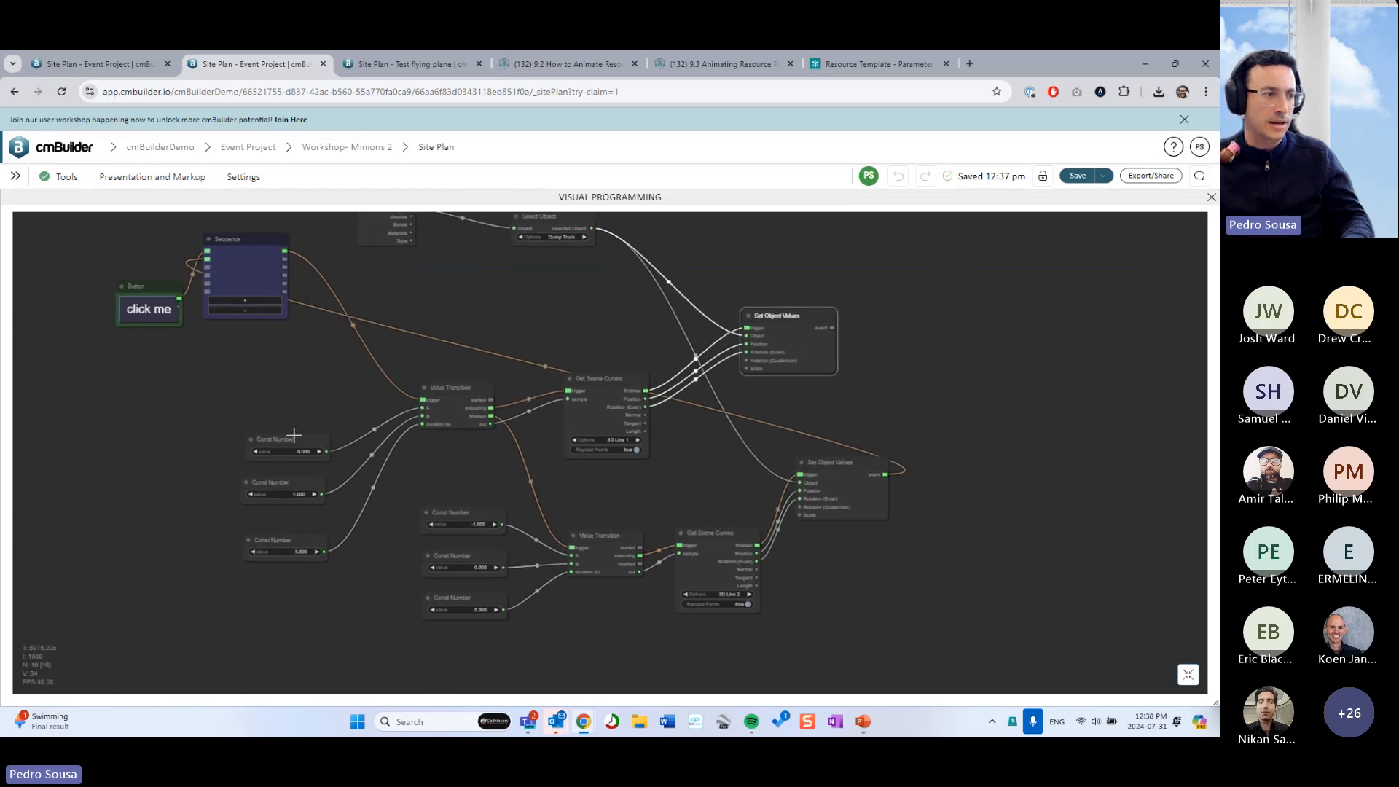
left_click_drag(302, 475, 344, 415)
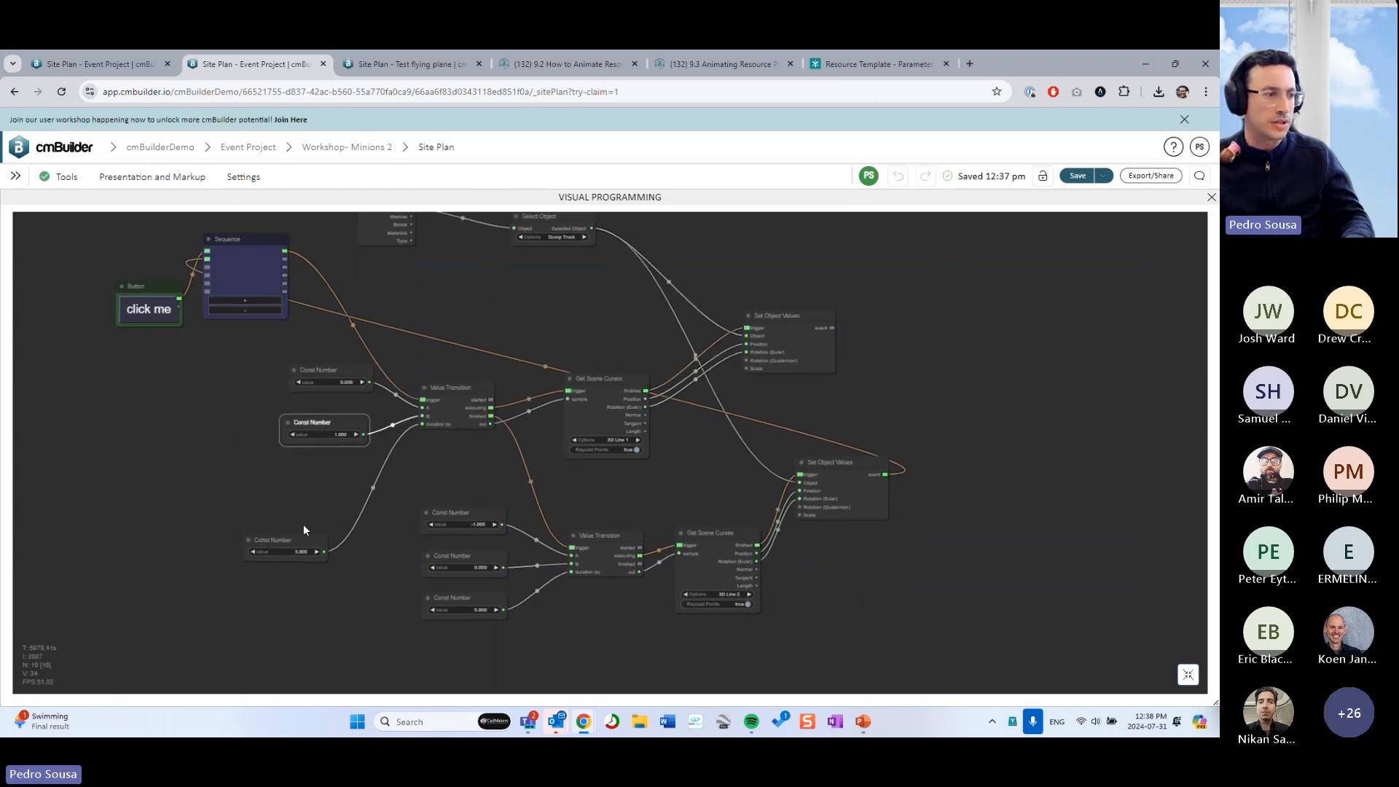
left_click_drag(317, 508, 365, 409)
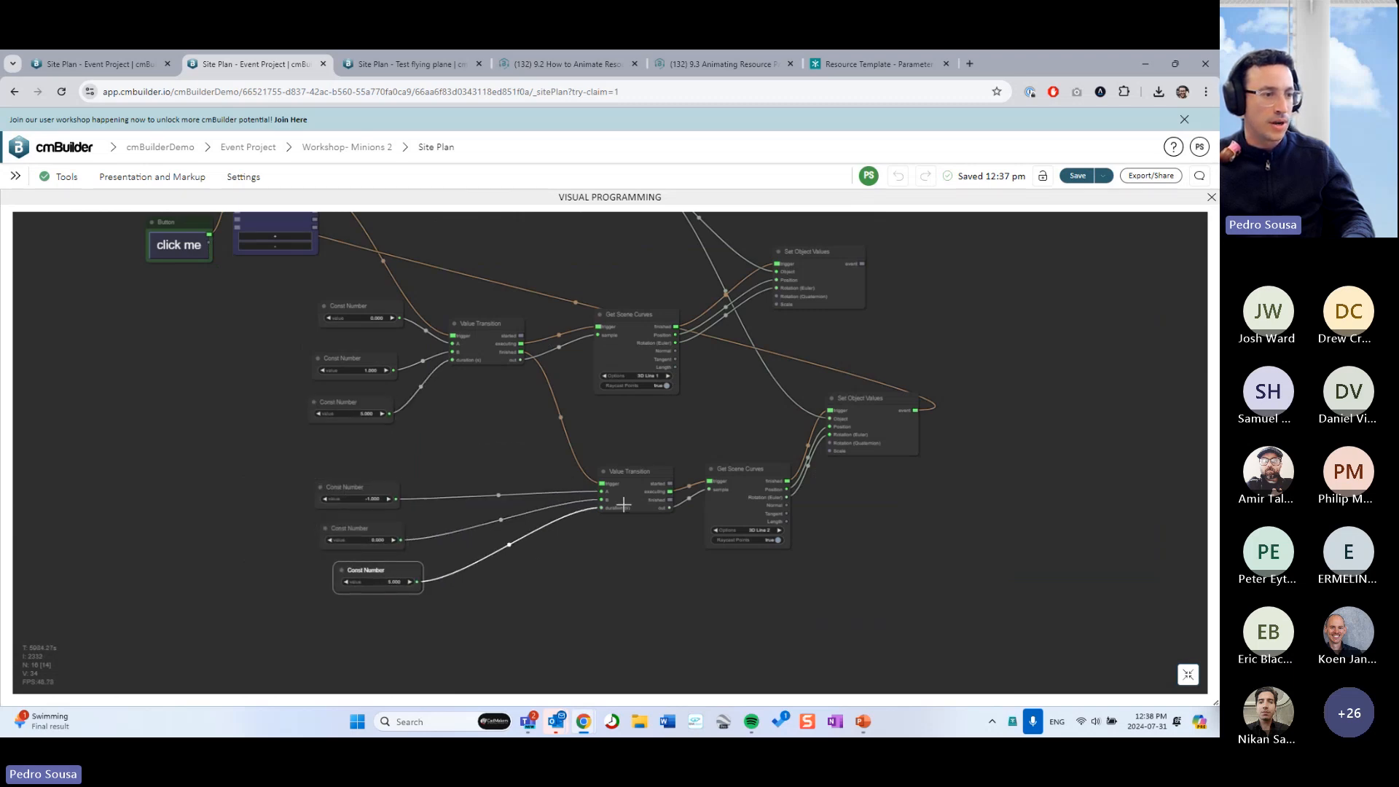
Line up the 3D Line 2 chain's nodes in a lower row and align the upper Set Object Values node with its chain
left_click_drag(624, 504, 494, 536)
left_click_drag(757, 510, 648, 524)
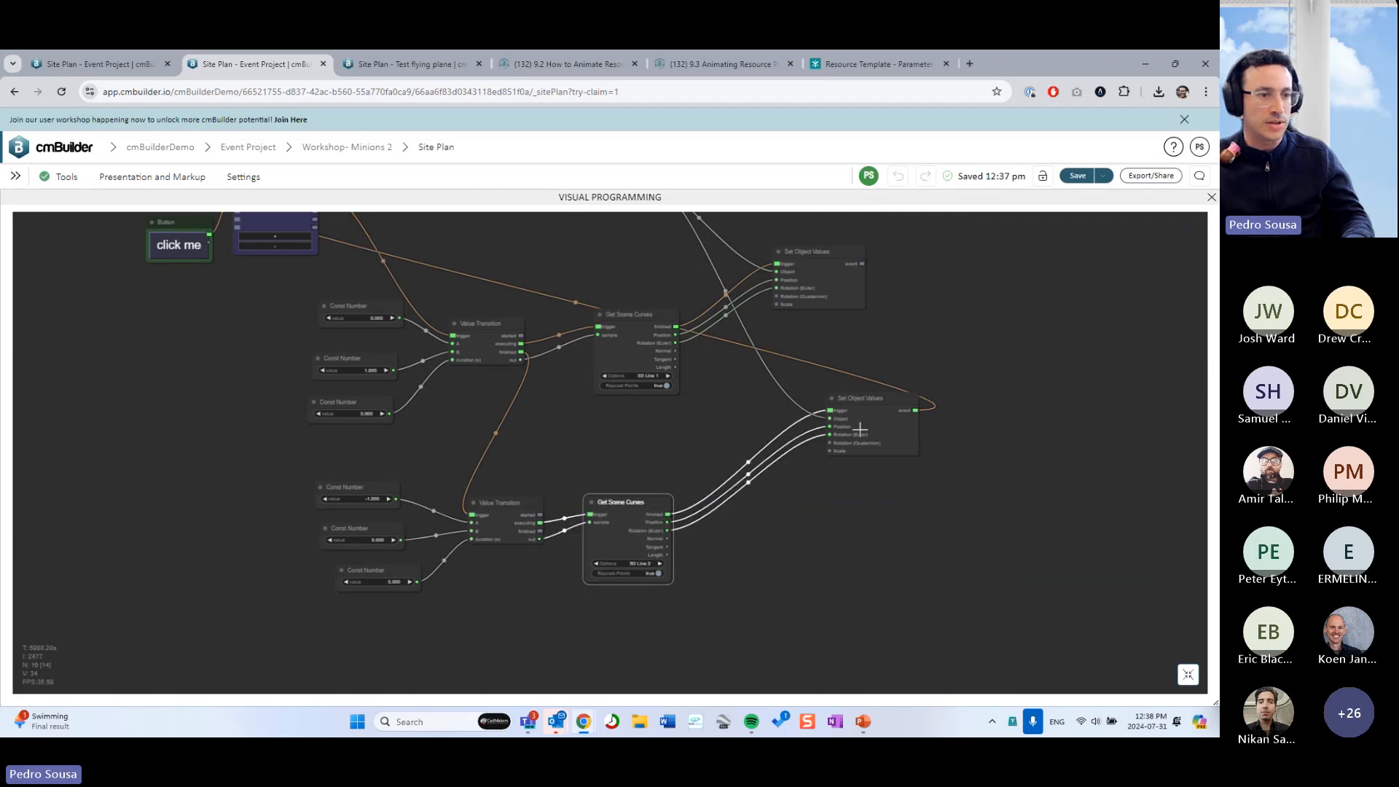
left_click_drag(878, 426, 839, 492)
left_click_drag(838, 295, 829, 363)
Examine how the button, the sequence and the two Value Transition chains connect in the rearranged graph
scroll(654, 462, "up", 5)
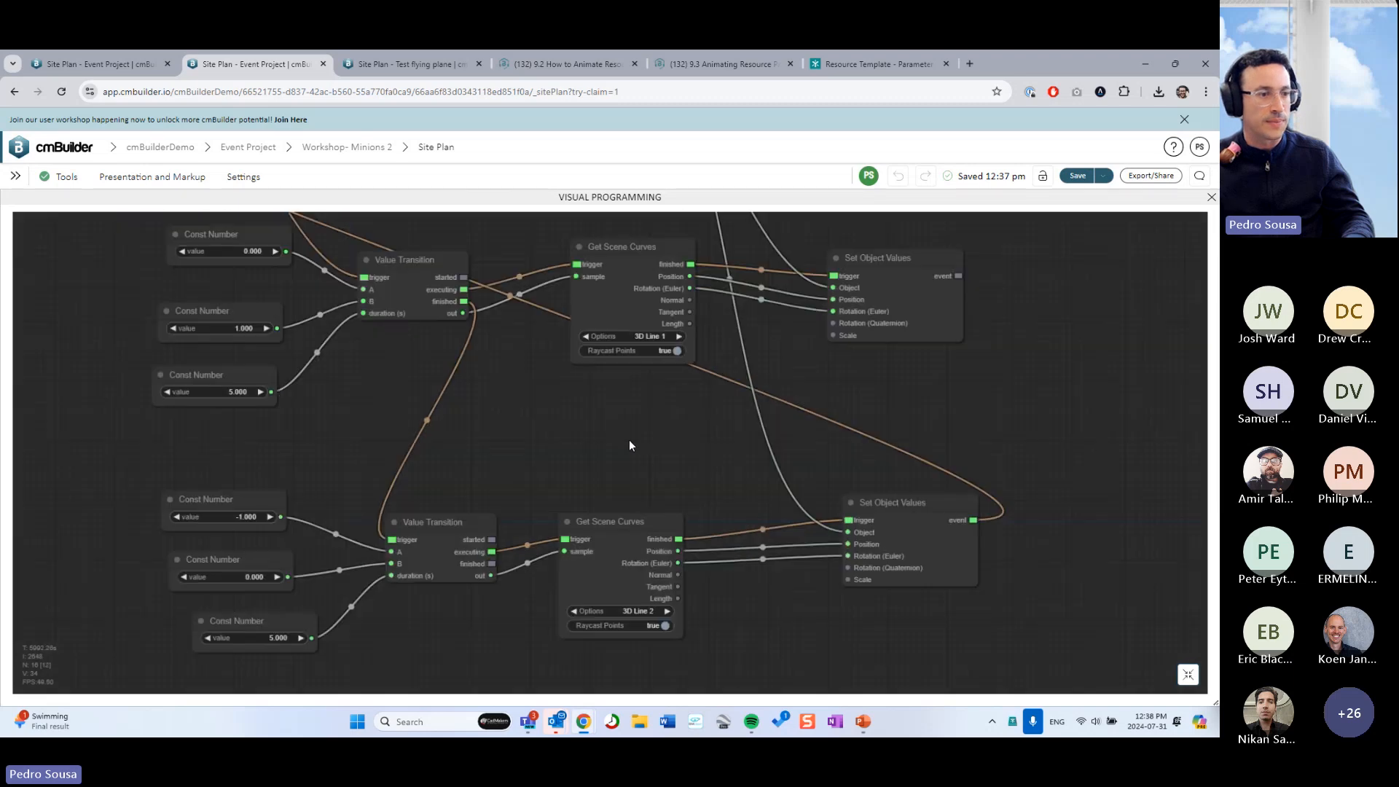
scroll(637, 289, "down", 3)
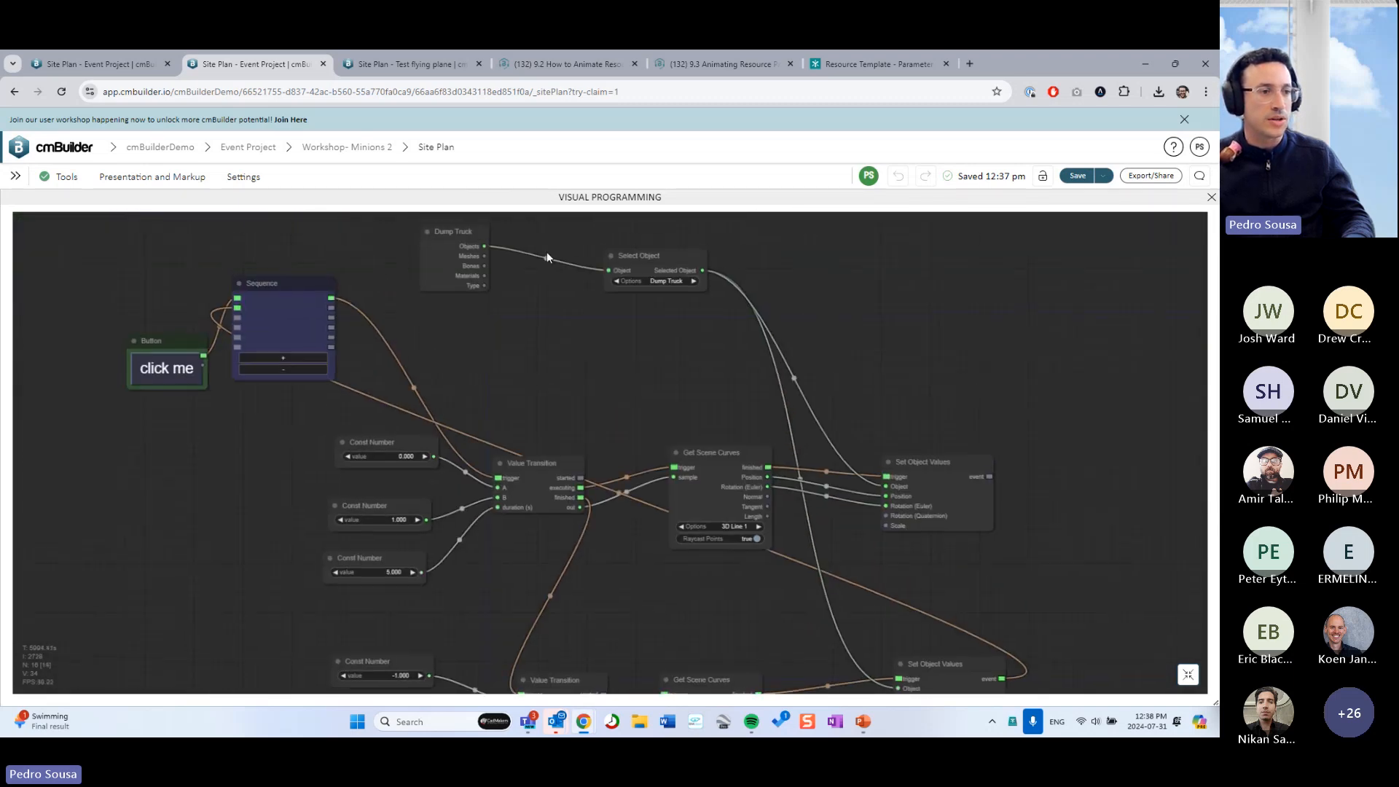
scroll(493, 443, "up", 2)
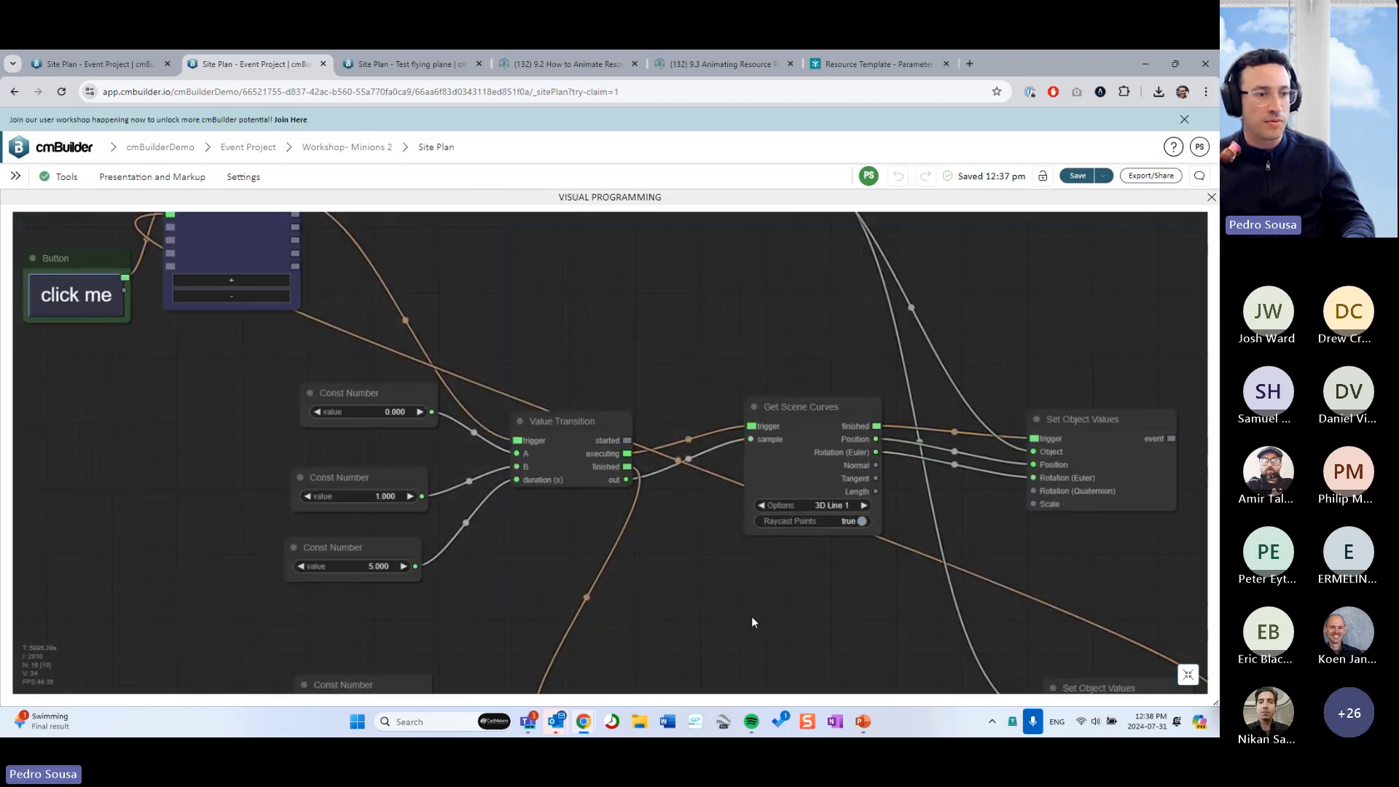
left_click_drag(914, 586, 808, 552)
left_click_drag(608, 521, 541, 472)
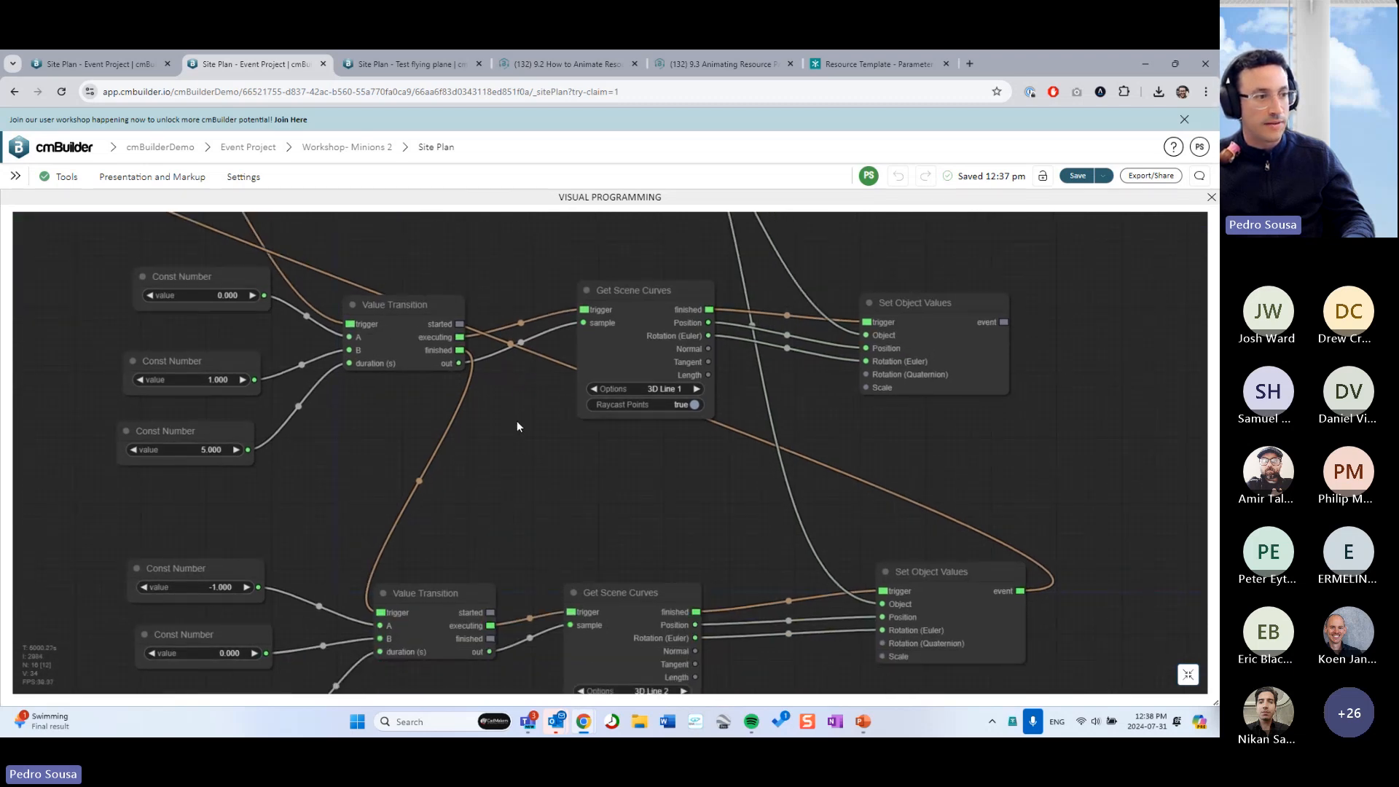
left_click_drag(517, 426, 466, 459)
left_click_drag(543, 500, 481, 502)
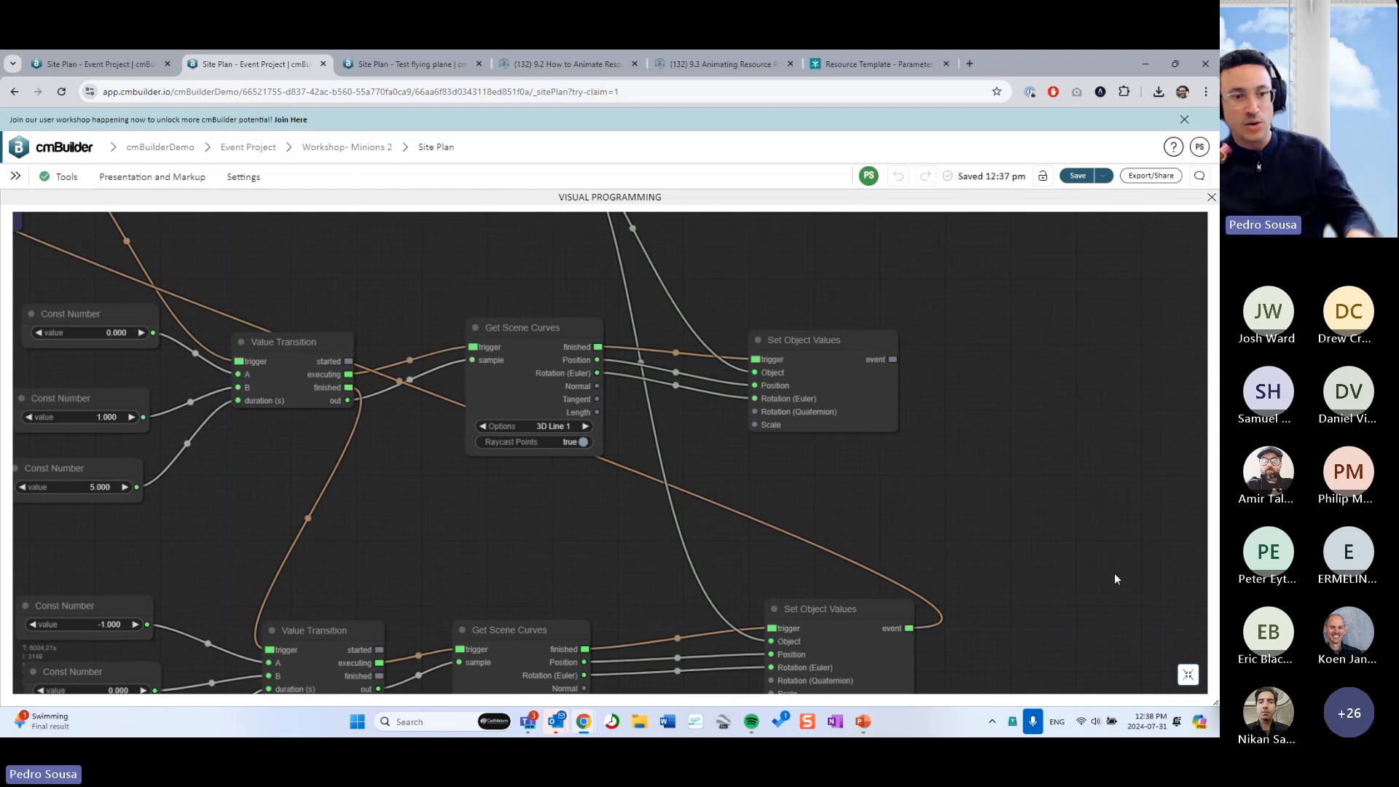
Return the graph beside the site plan and set the first Get Scene Curves node to 3D Line 4
left_click(1186, 673)
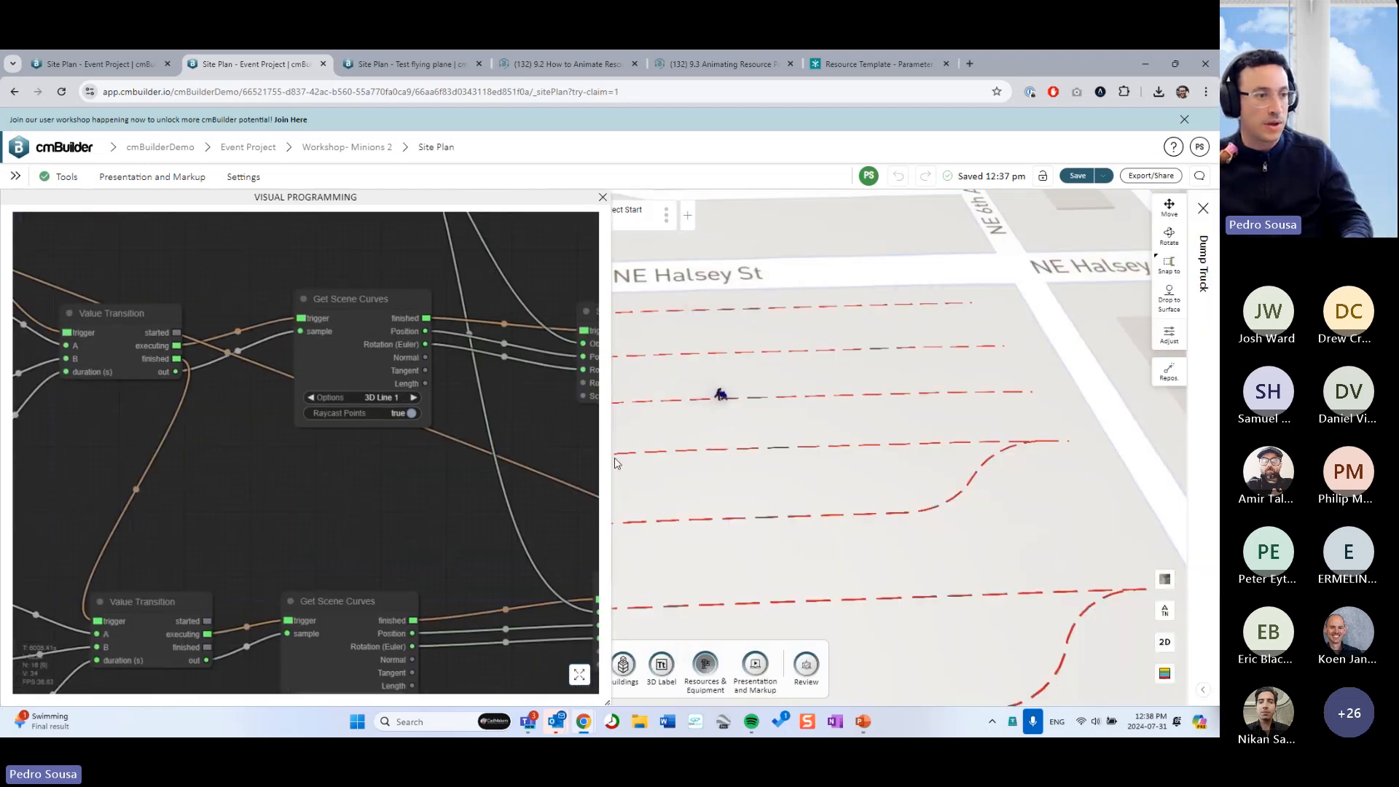
scroll(1017, 442, "down", 3)
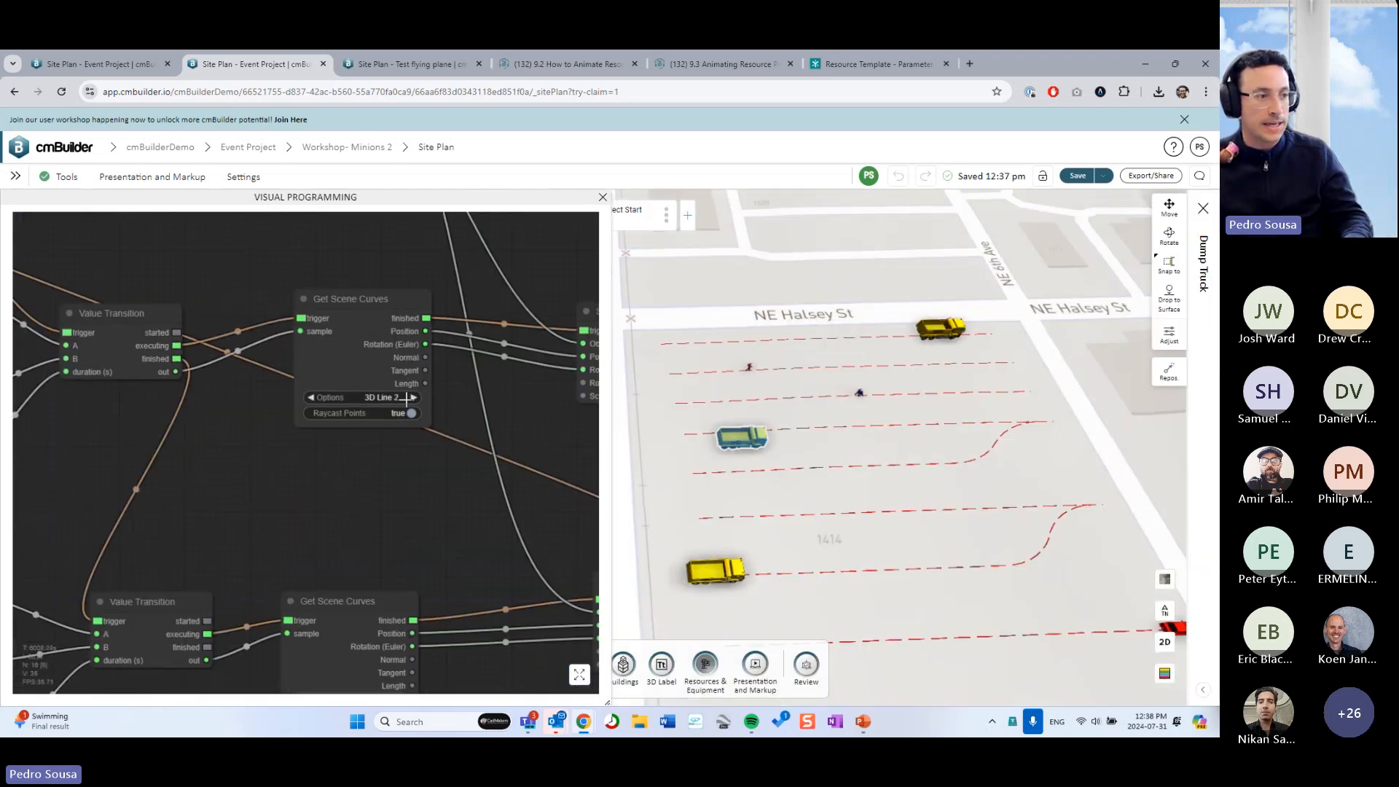
left_click_drag(278, 435, 351, 480)
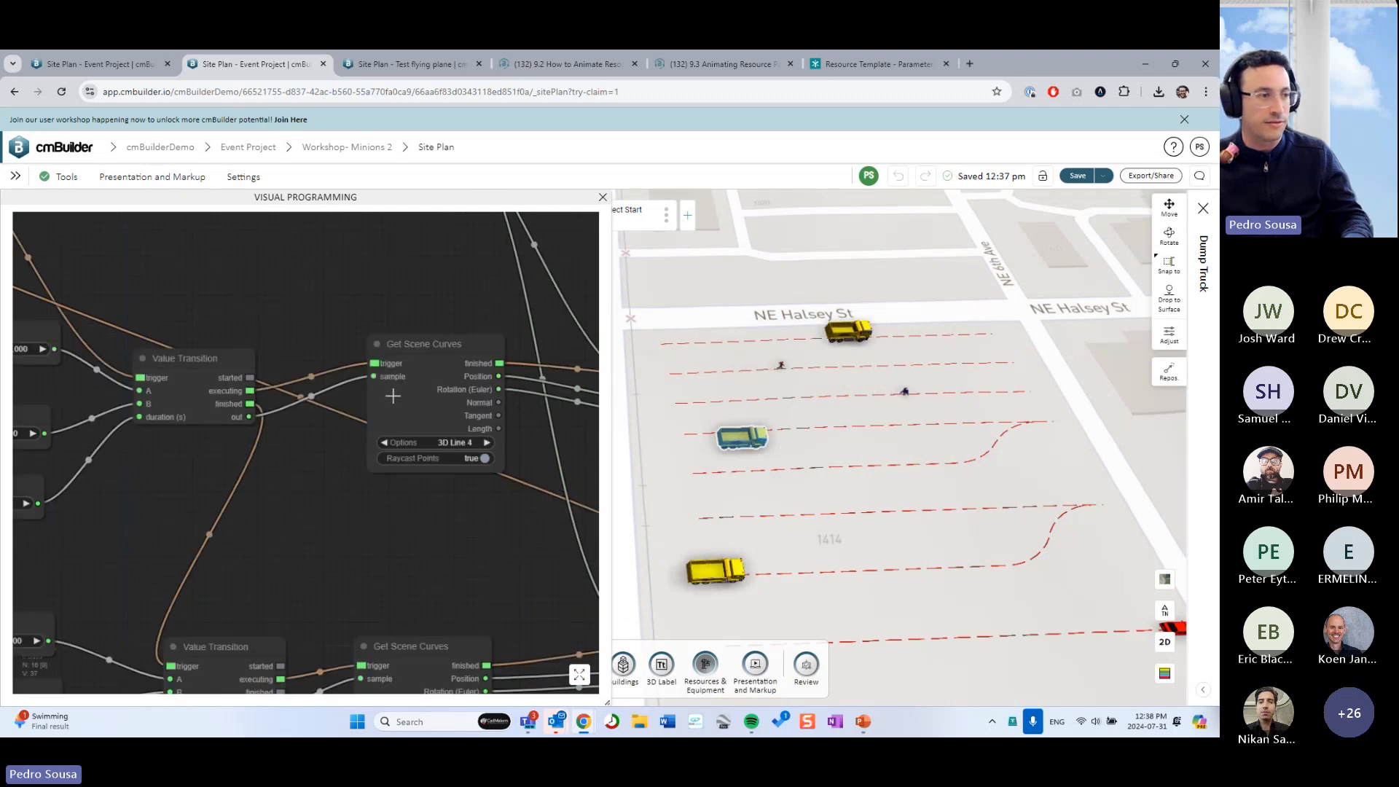
Run the truck's looping animation from the graph's trigger node and move that node away from the Sequence node
scroll(246, 286, "down", 5)
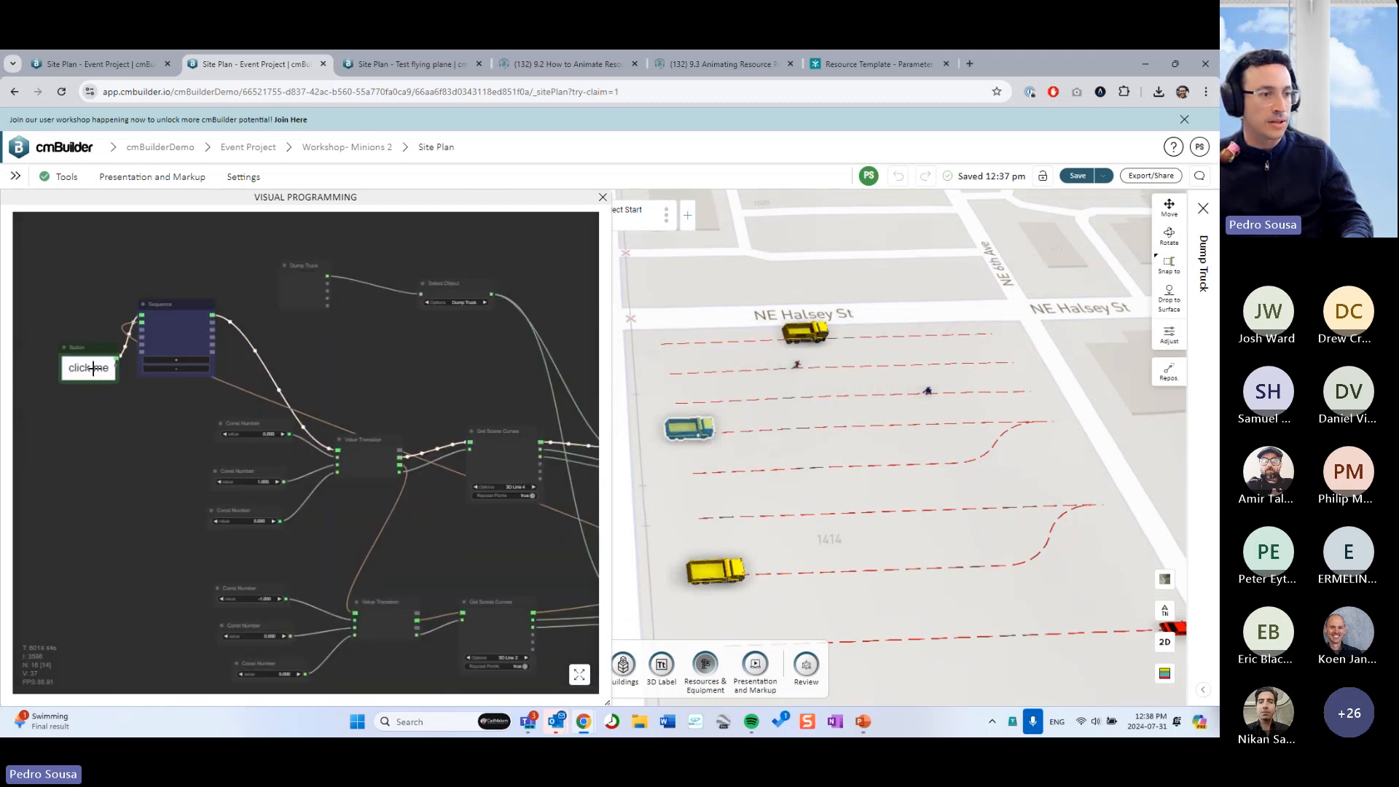
left_click_drag(92, 348, 57, 297)
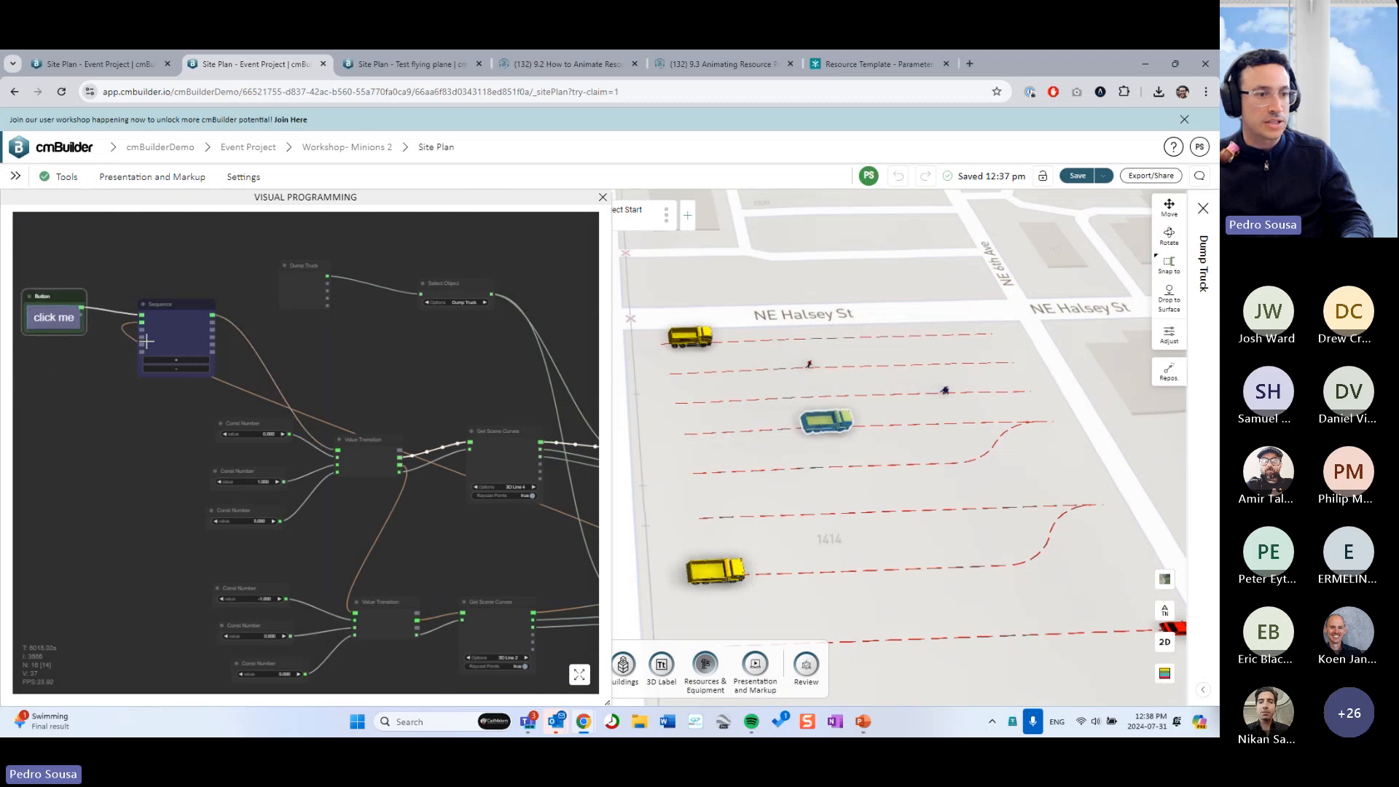
Set the lower chain's Get Scene Curves node to 3D Line 5 for the truck's reversing path
left_click_drag(534, 526, 461, 490)
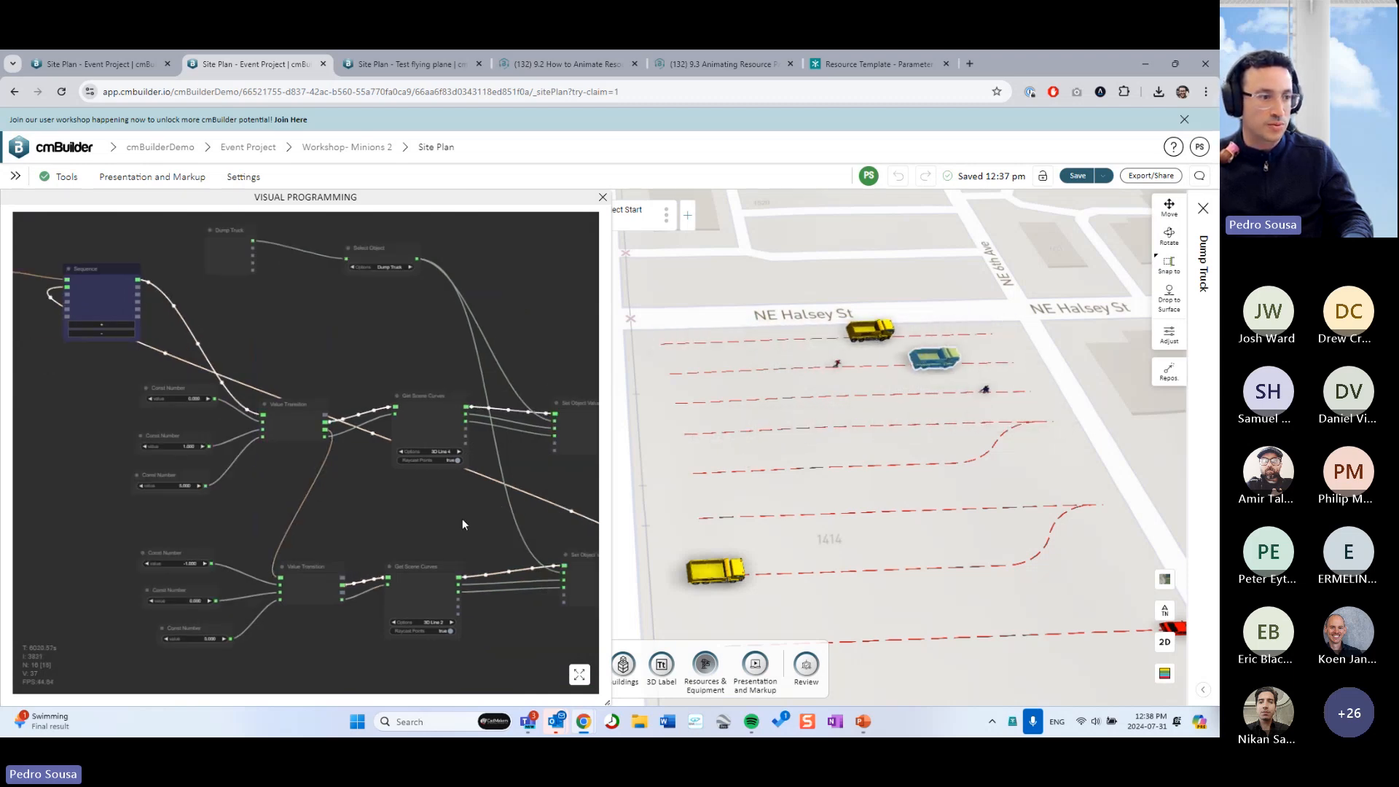
left_click_drag(462, 519, 394, 418)
scroll(408, 483, "up", 3)
scroll(390, 455, "down", 3)
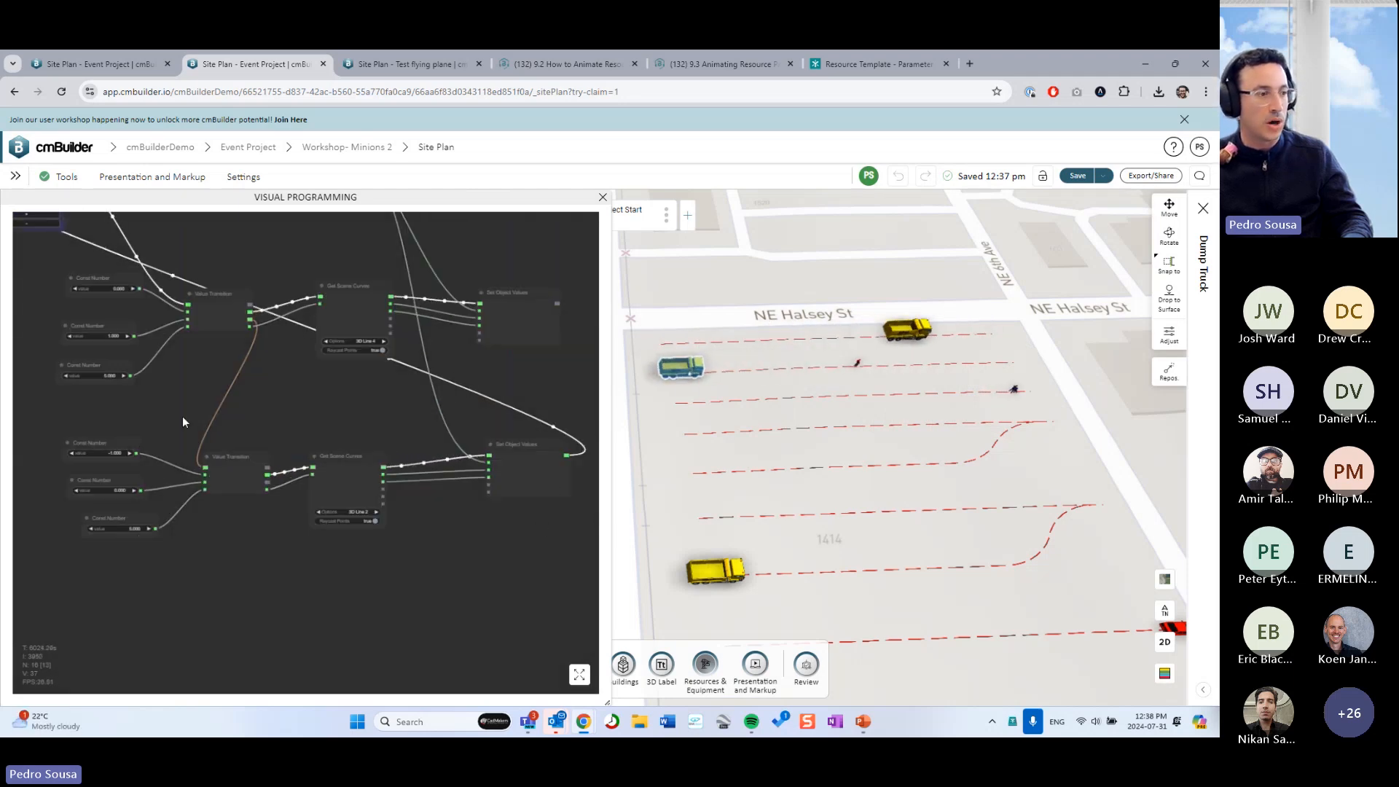
scroll(467, 583, "up", 8)
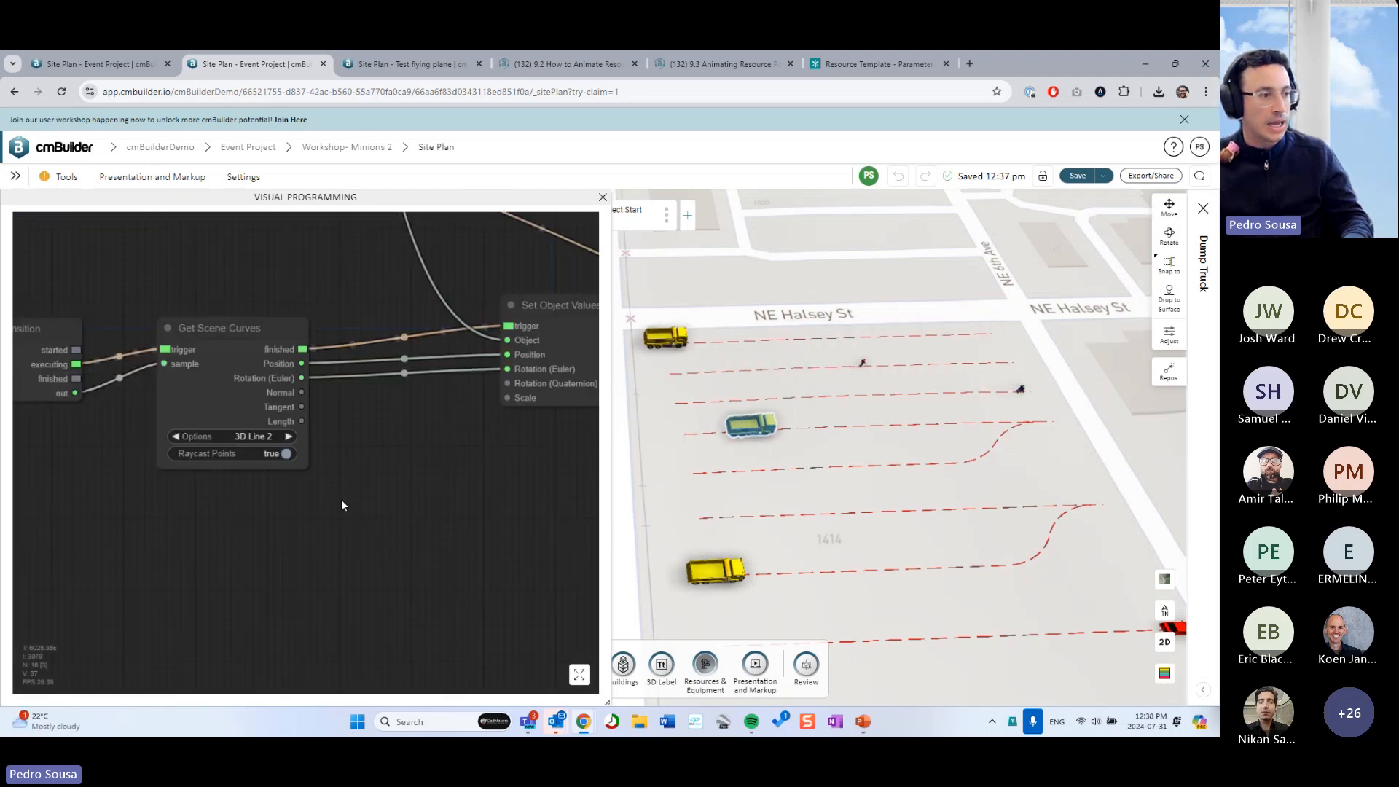
left_click(290, 435)
left_click(290, 436)
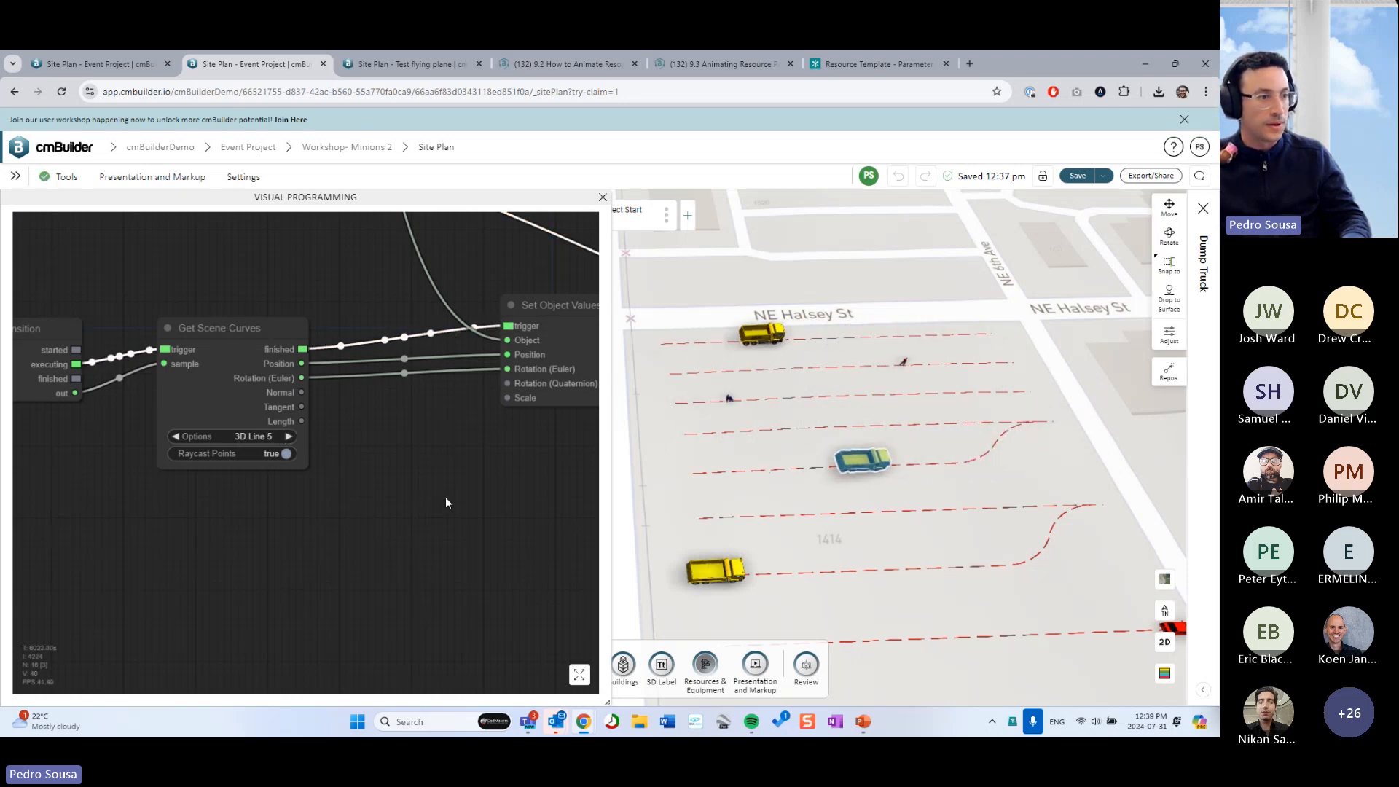
Examine how the triggers pass from the Sequence node through the upper Value Transition to the lower chain in the running graph
scroll(442, 495, "down", 7)
left_click_drag(360, 357, 343, 452)
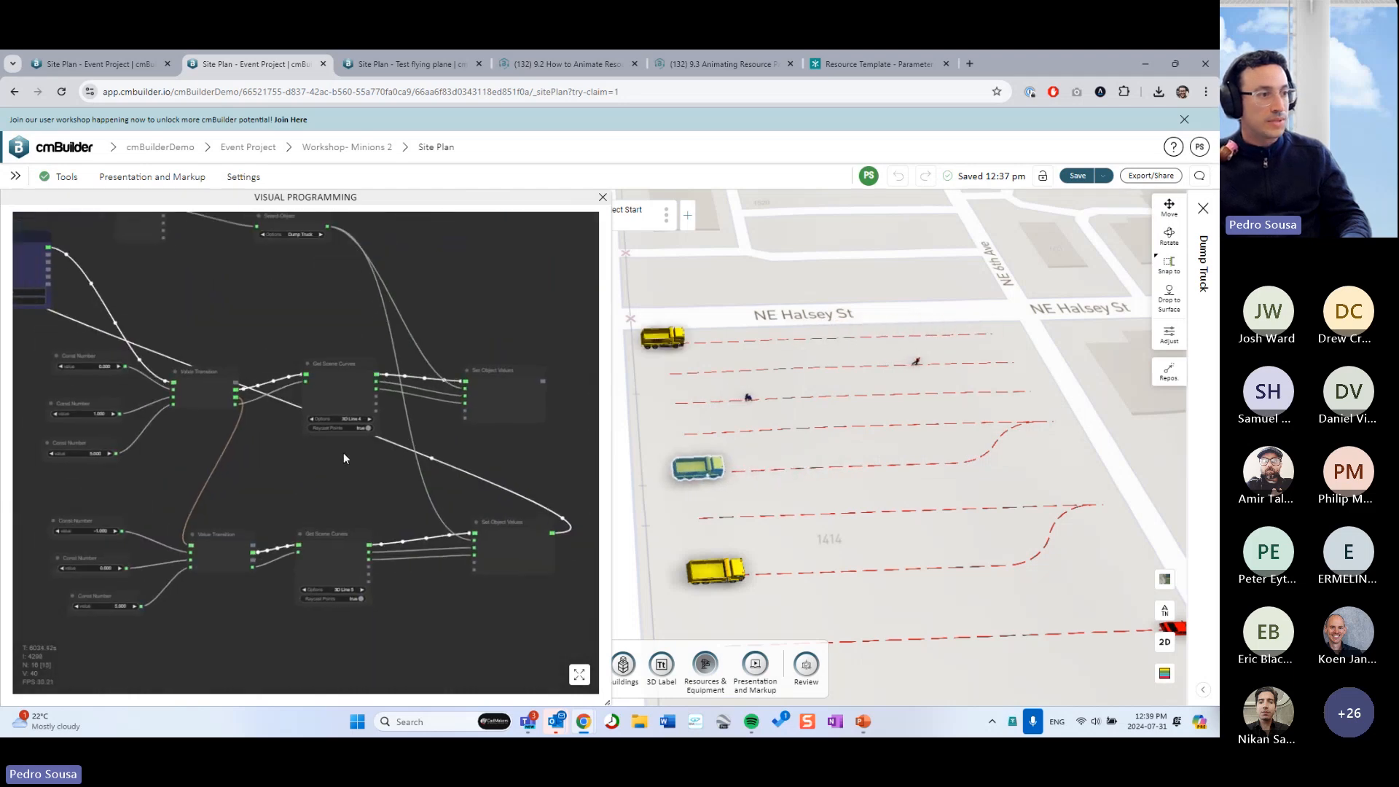
scroll(343, 453, "down", 2)
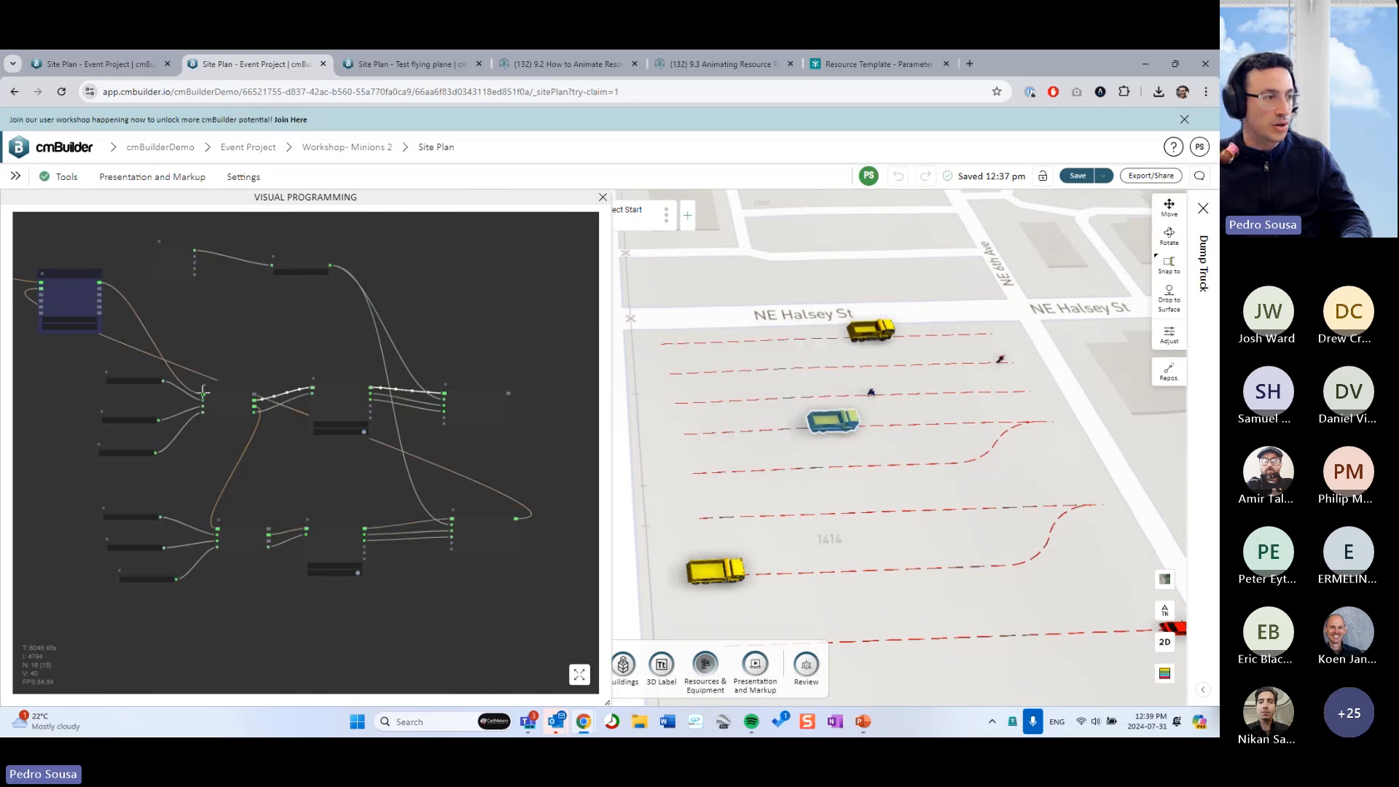
left_click_drag(206, 334, 300, 364)
scroll(397, 435, "up", 1)
scroll(175, 293, "up", 3)
scroll(335, 347, "down", 2)
scroll(233, 325, "up", 1)
scroll(233, 325, "up", 2)
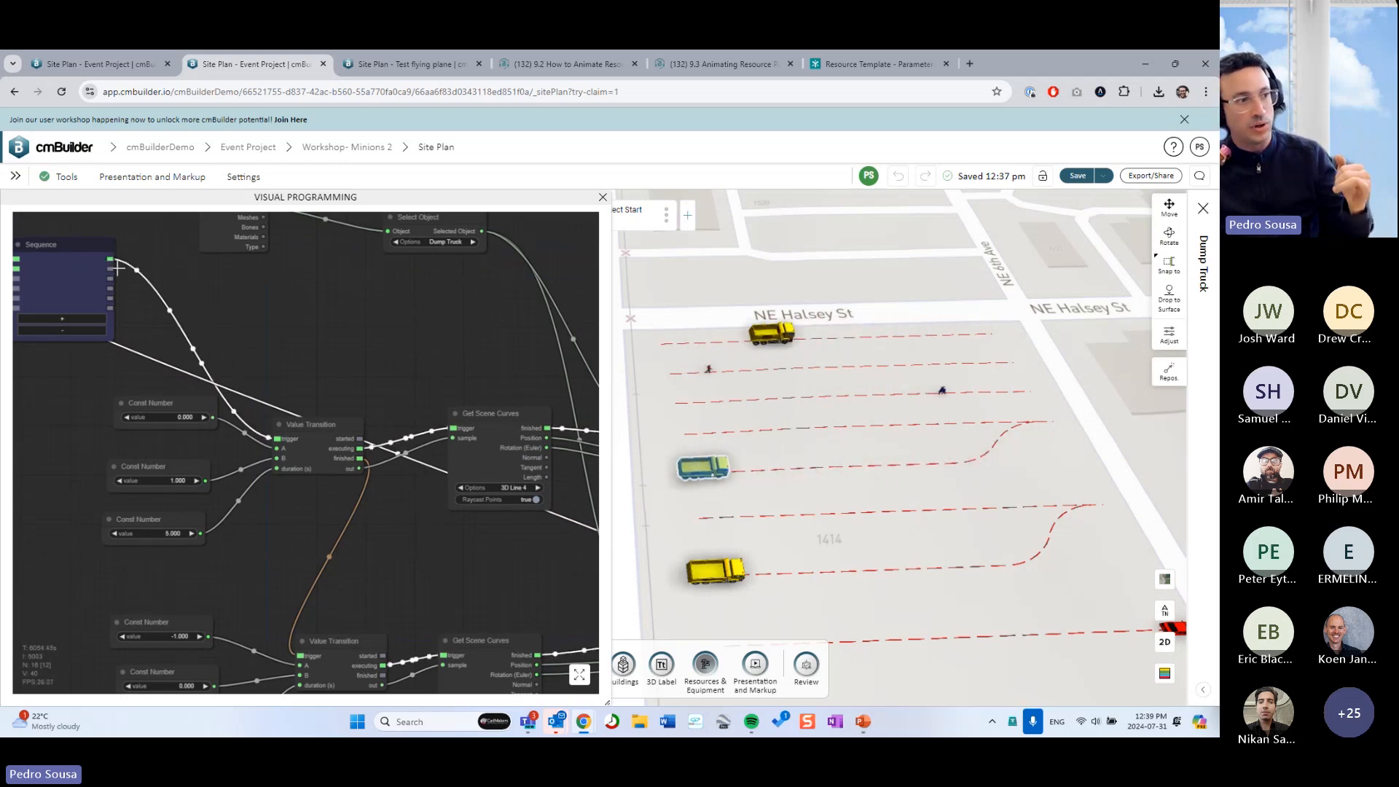
scroll(295, 527, "up", 2)
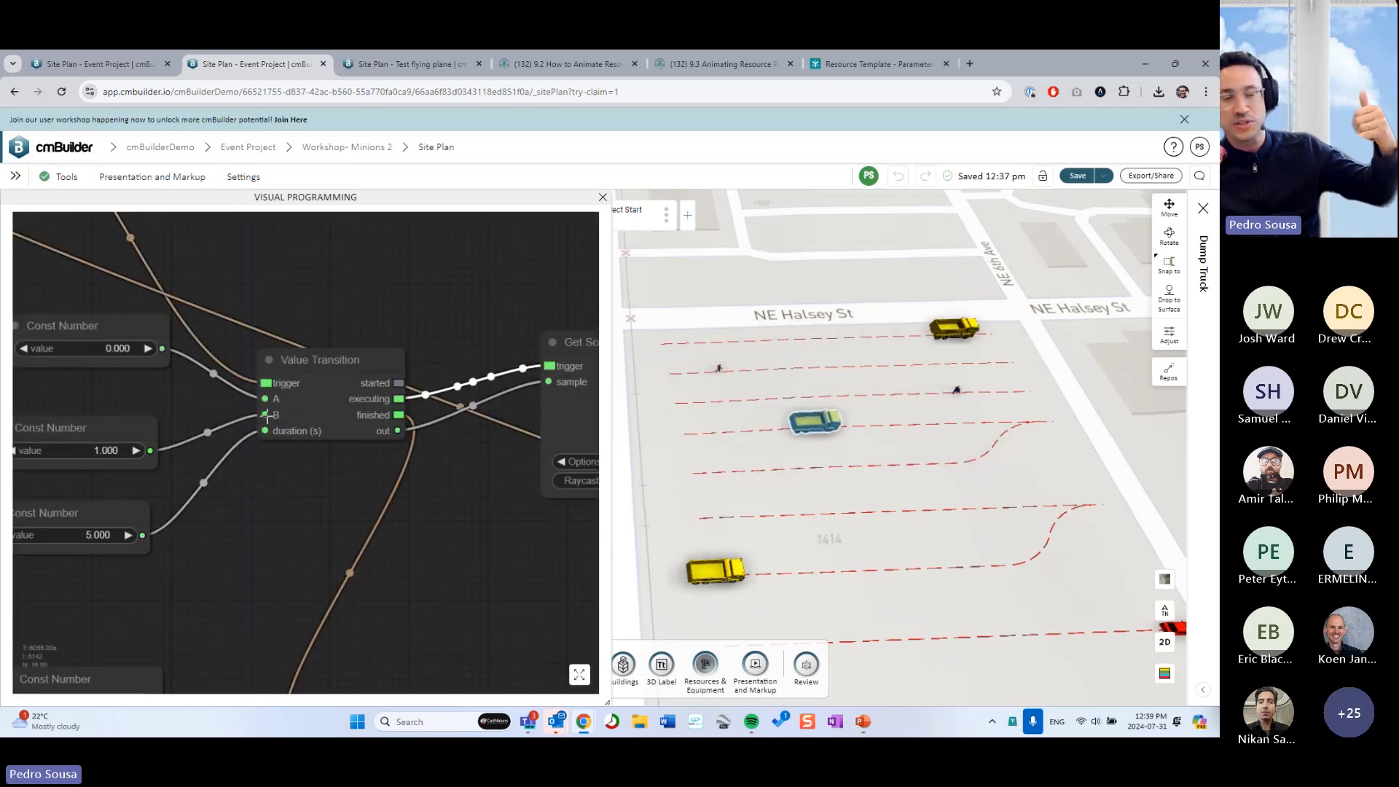
scroll(307, 499, "down", 2)
scroll(334, 522, "down", 3)
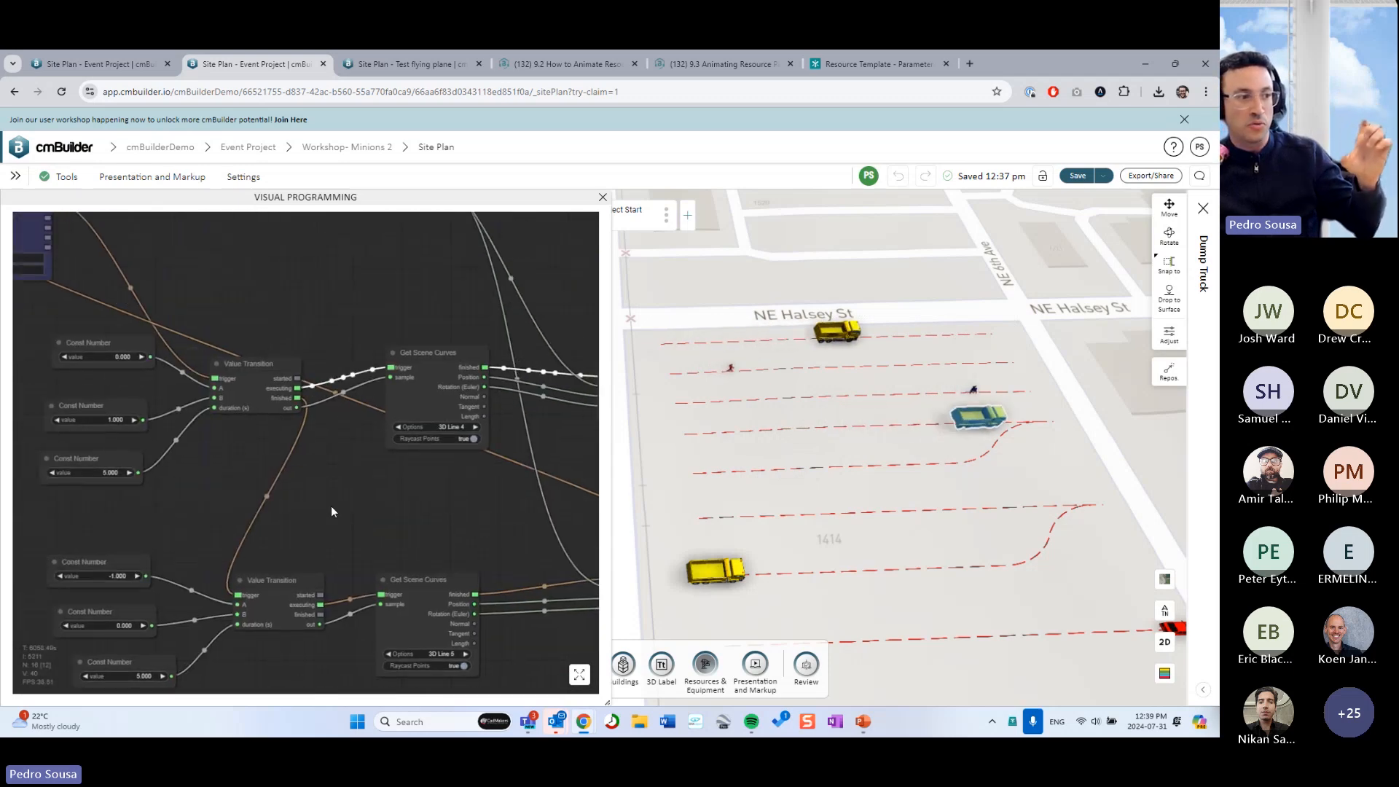
left_click_drag(312, 364, 270, 342)
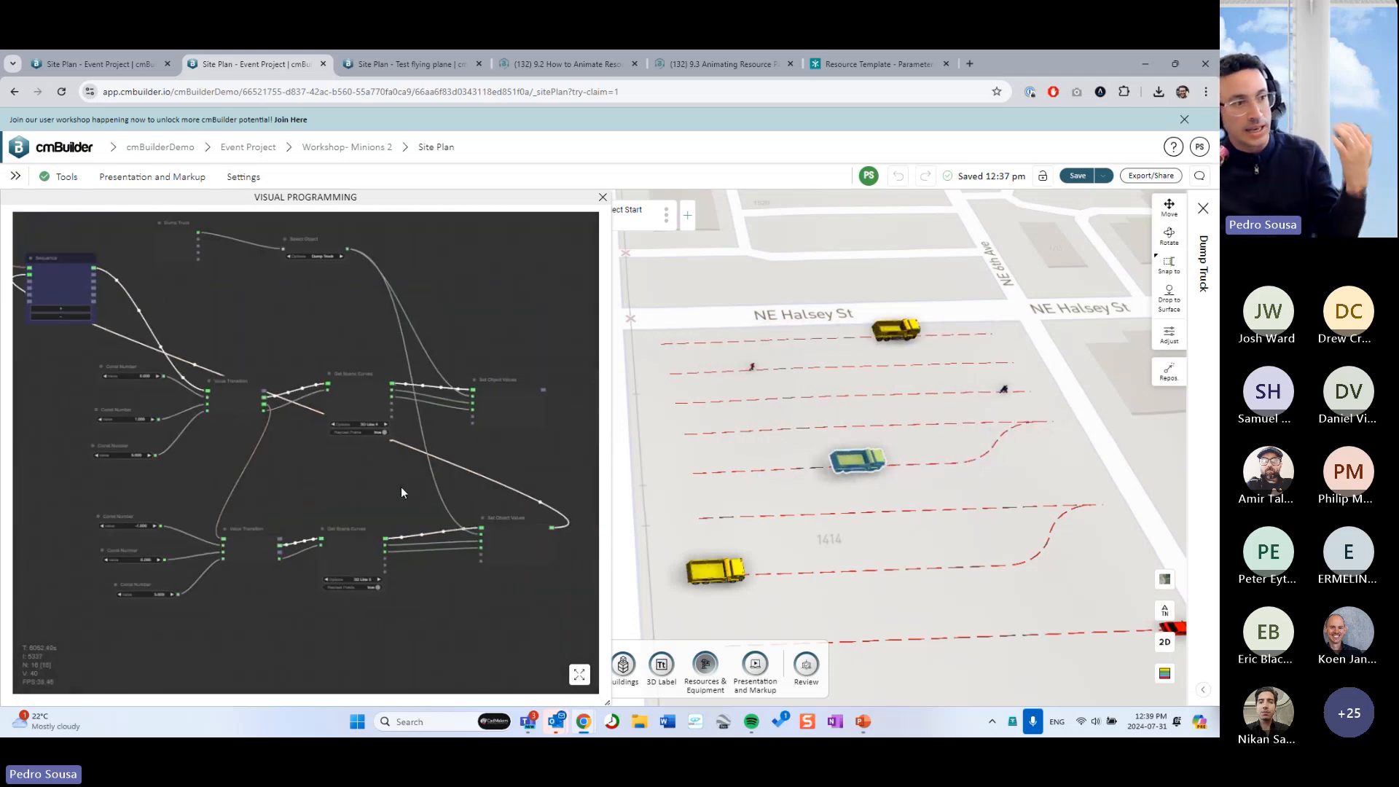
Watch the selected dump truck travel along 3D Line 4 and 3D Line 5 on the site plan from closer and farther views
left_click_drag(400, 487, 307, 445)
scroll(308, 447, "up", 1)
scroll(989, 444, "up", 4)
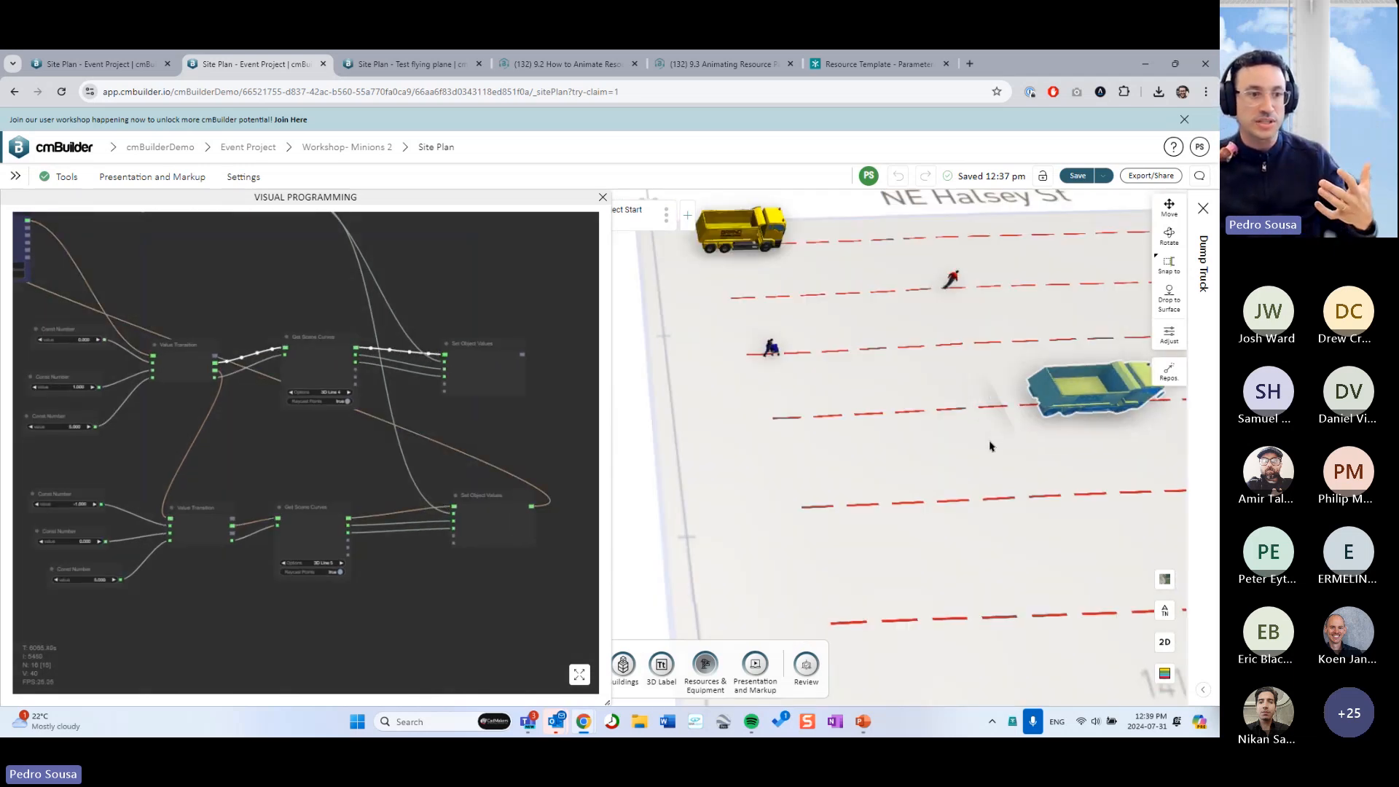
scroll(981, 447, "down", 3)
left_click_drag(981, 447, 859, 456)
scroll(883, 449, "up", 3)
scroll(886, 448, "down", 3)
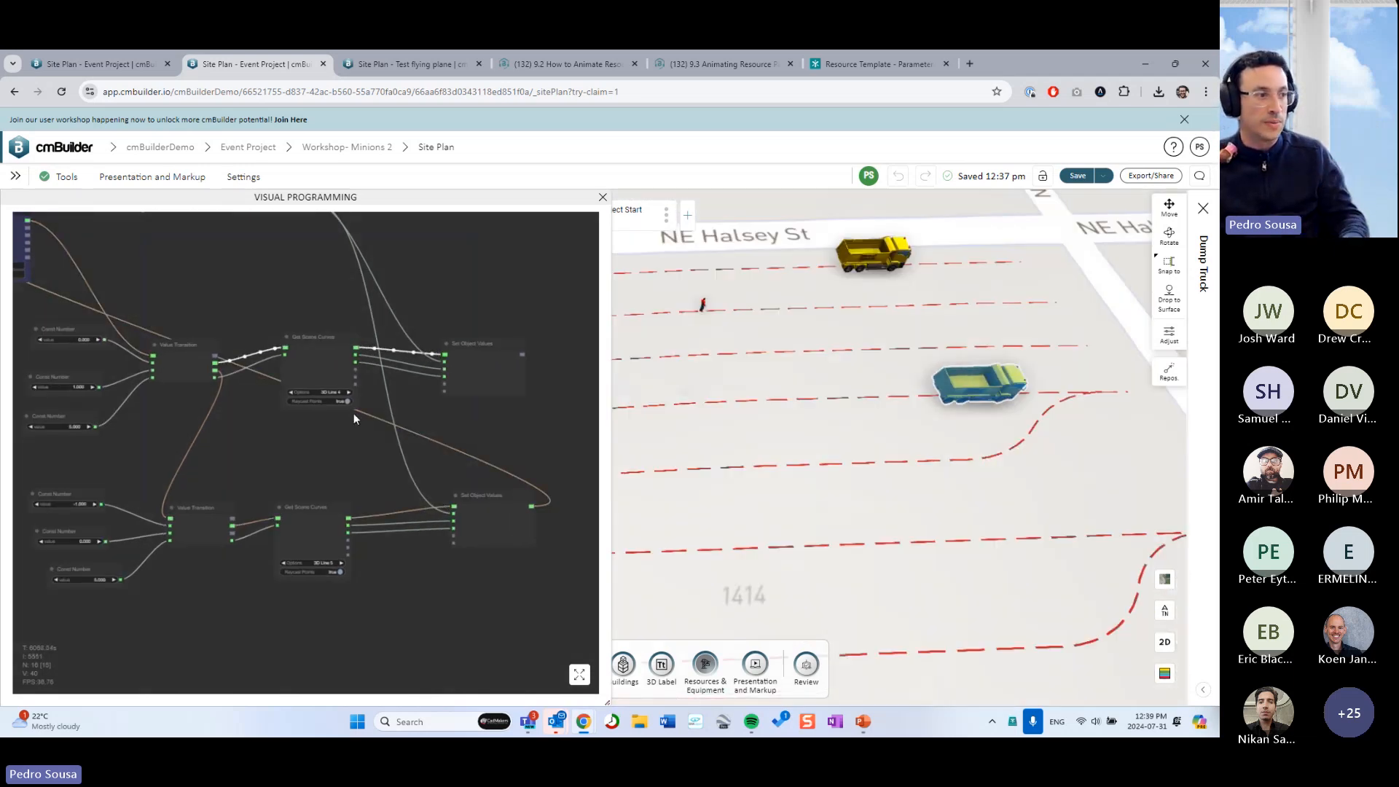
scroll(278, 424, "up", 2)
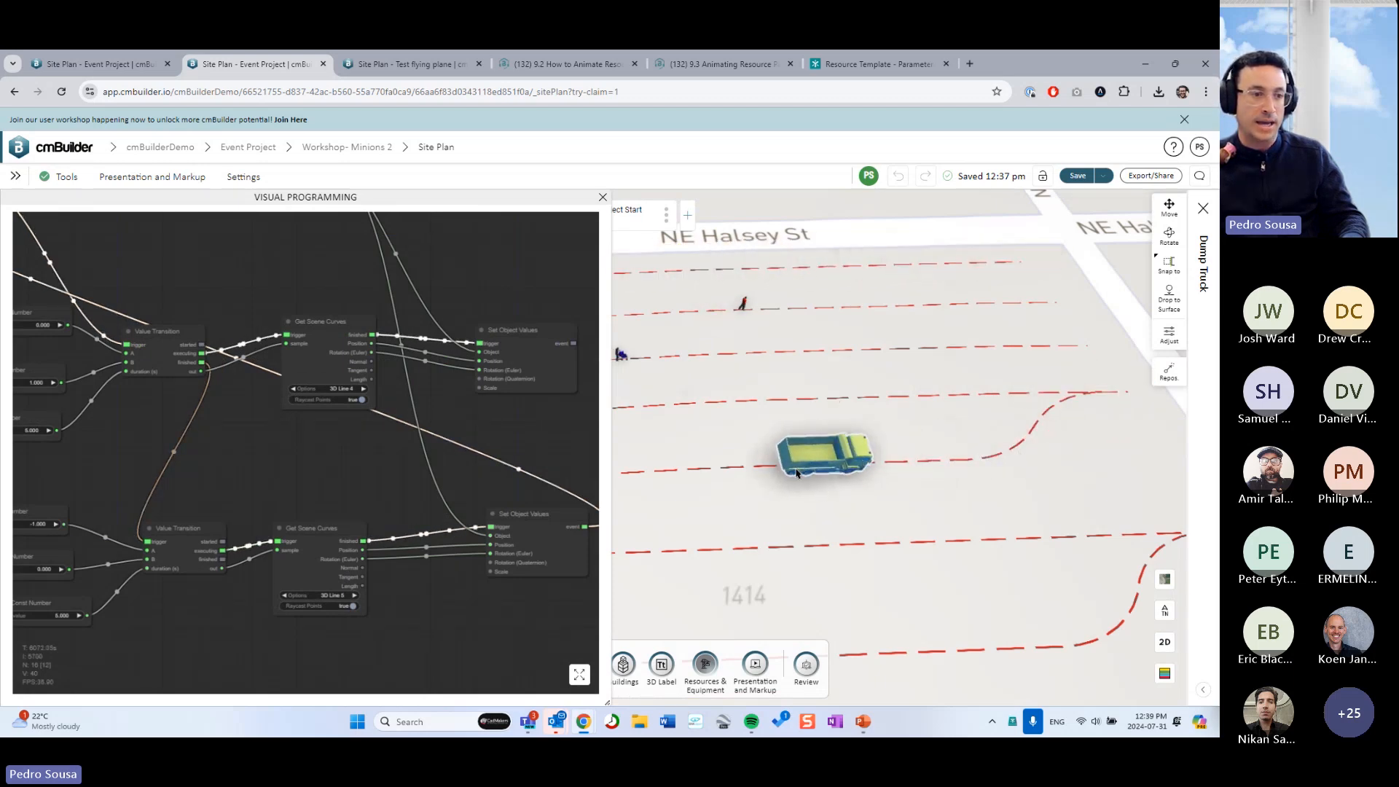
scroll(813, 470, "down", 3)
right_click_drag(807, 470, 837, 475)
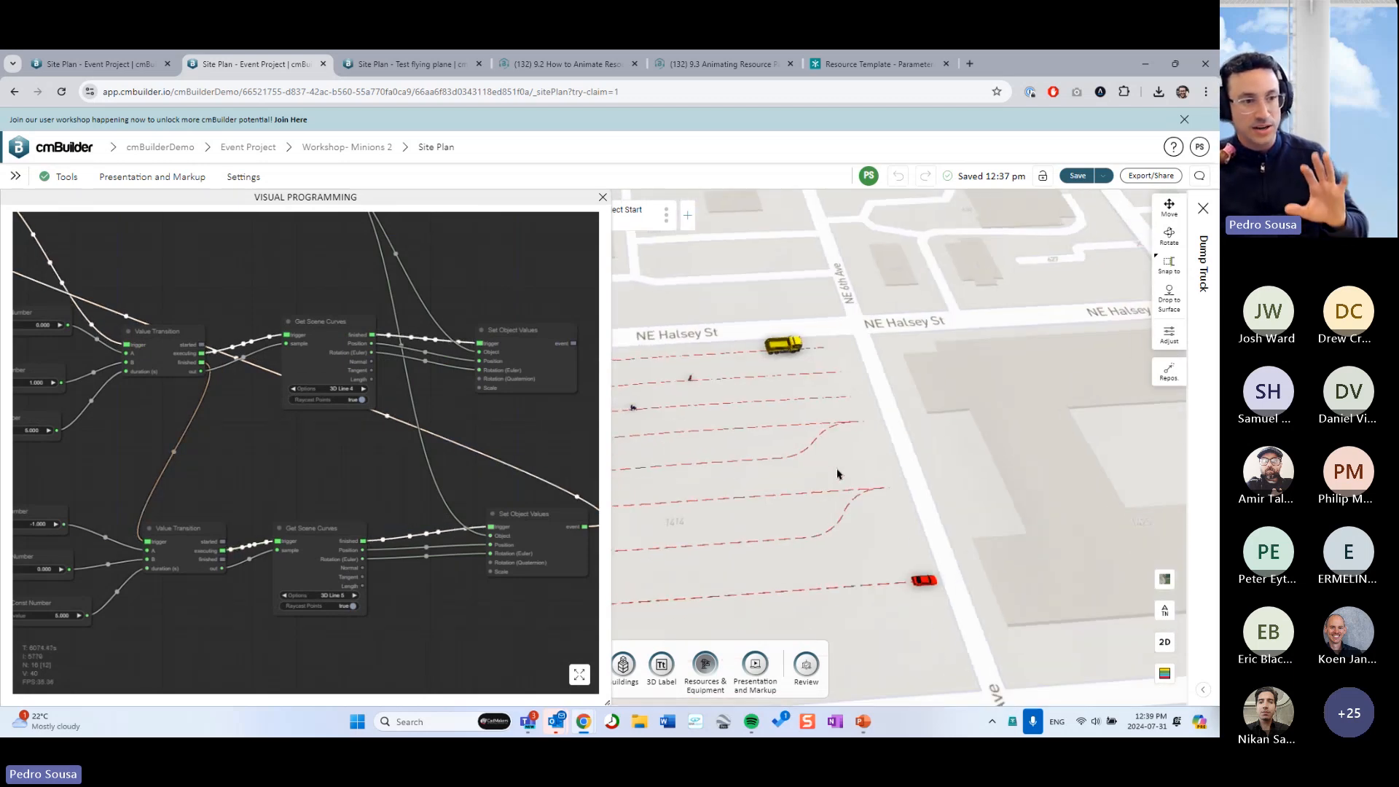
left_click_drag(837, 474, 894, 472)
right_click_drag(893, 471, 883, 476)
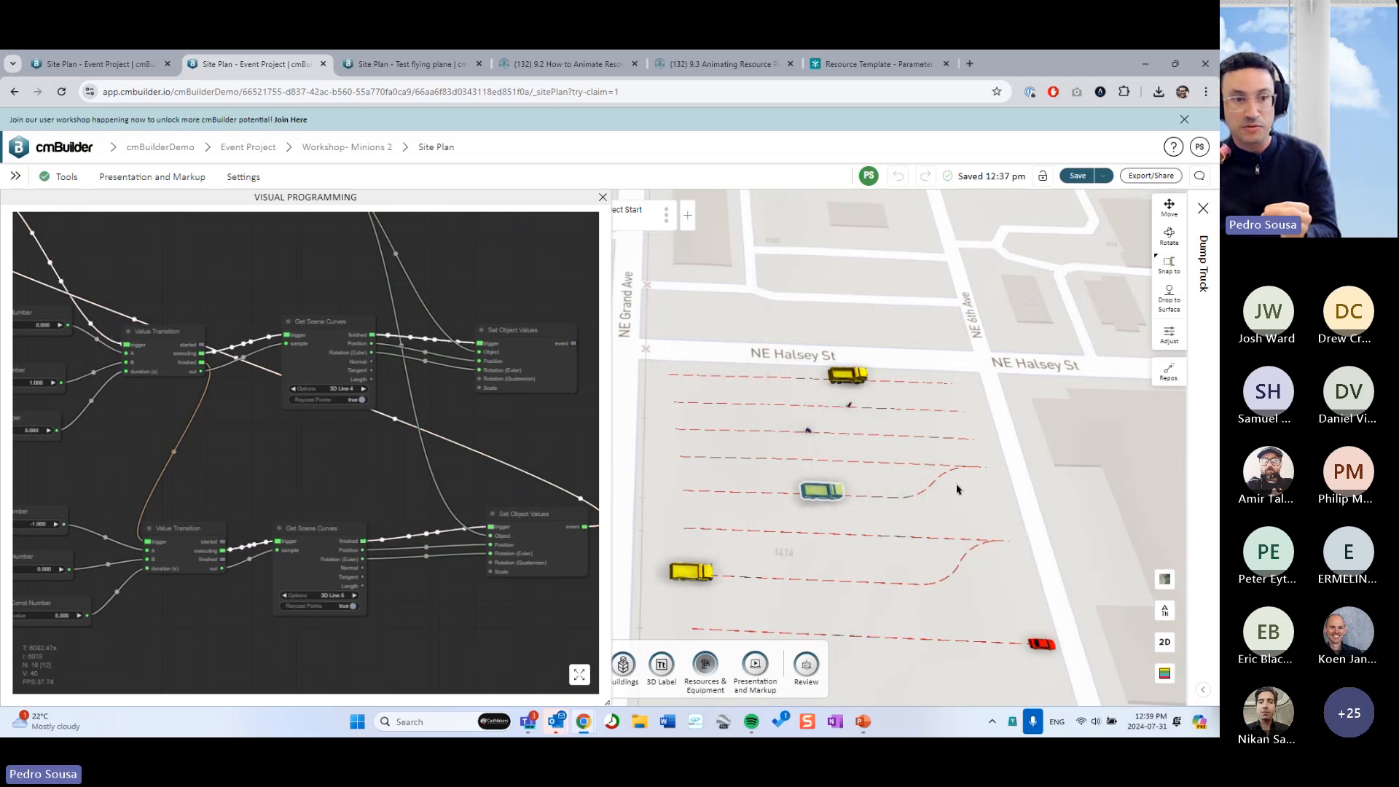
Delete the link between the upper Value Transition's finished output and the lower Value Transition's trigger
left_click_drag(189, 482, 222, 478)
scroll(224, 482, "up", 1)
right_click(204, 441)
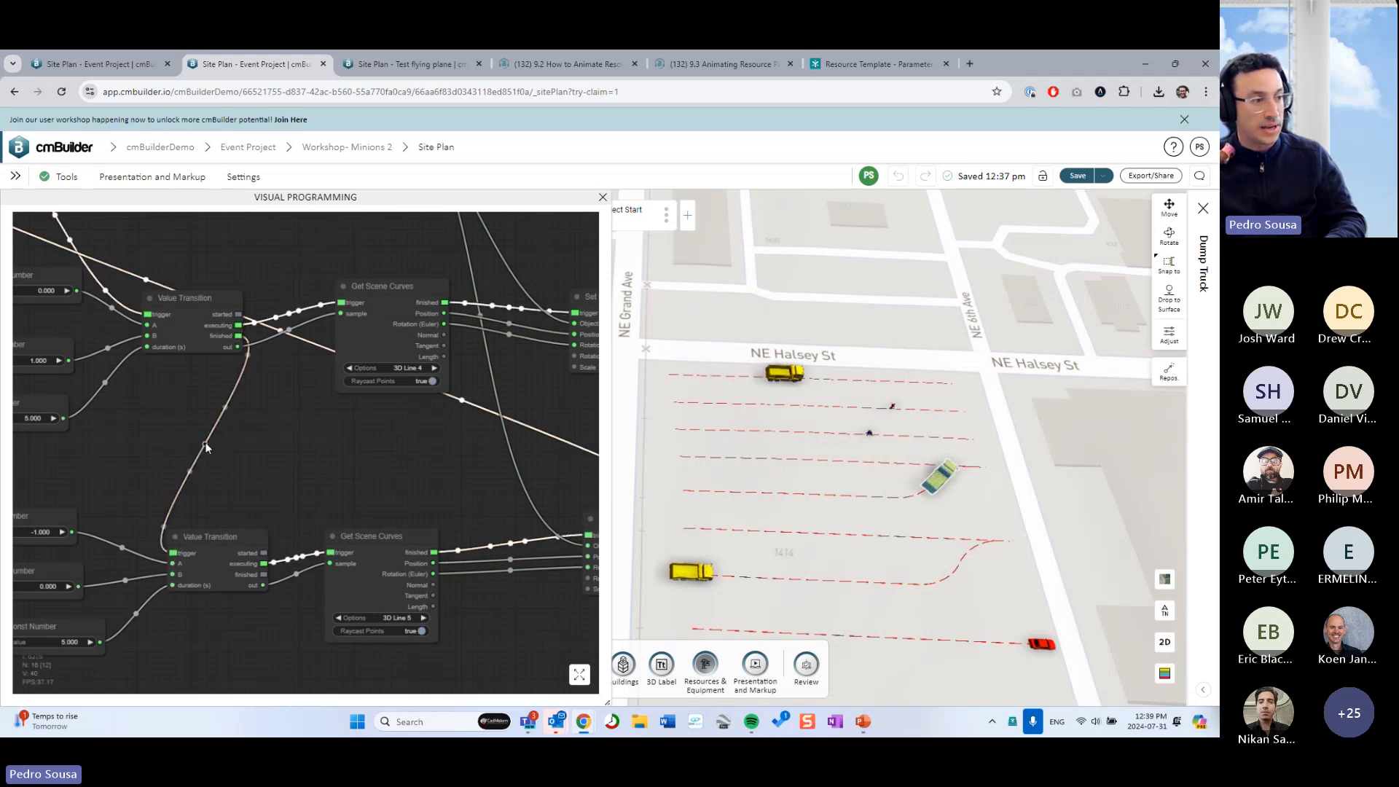
right_click(206, 447)
left_click(212, 463)
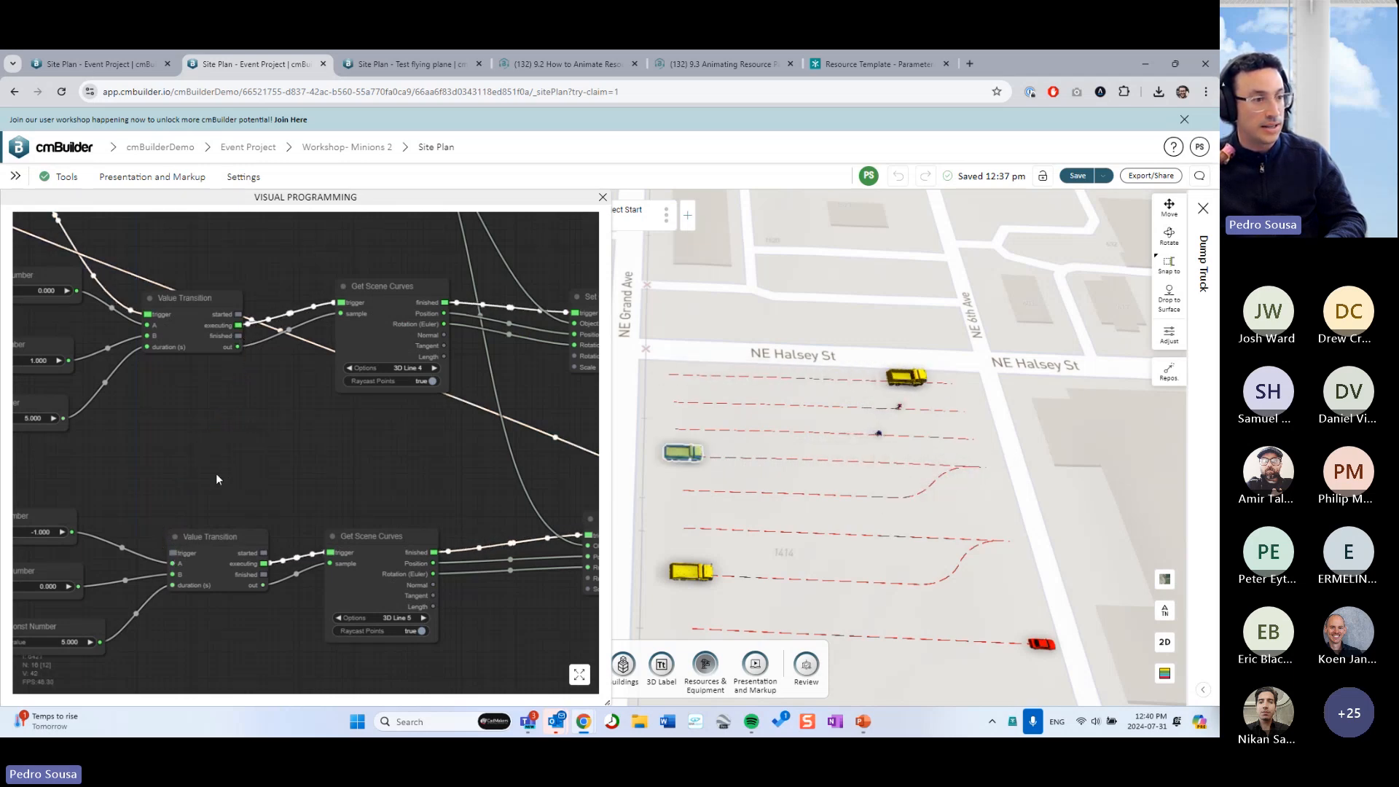
Add a Delay node, wire it from the upper Value Transition's finished output to the lower one's trigger, and check its time property
double_click(207, 435)
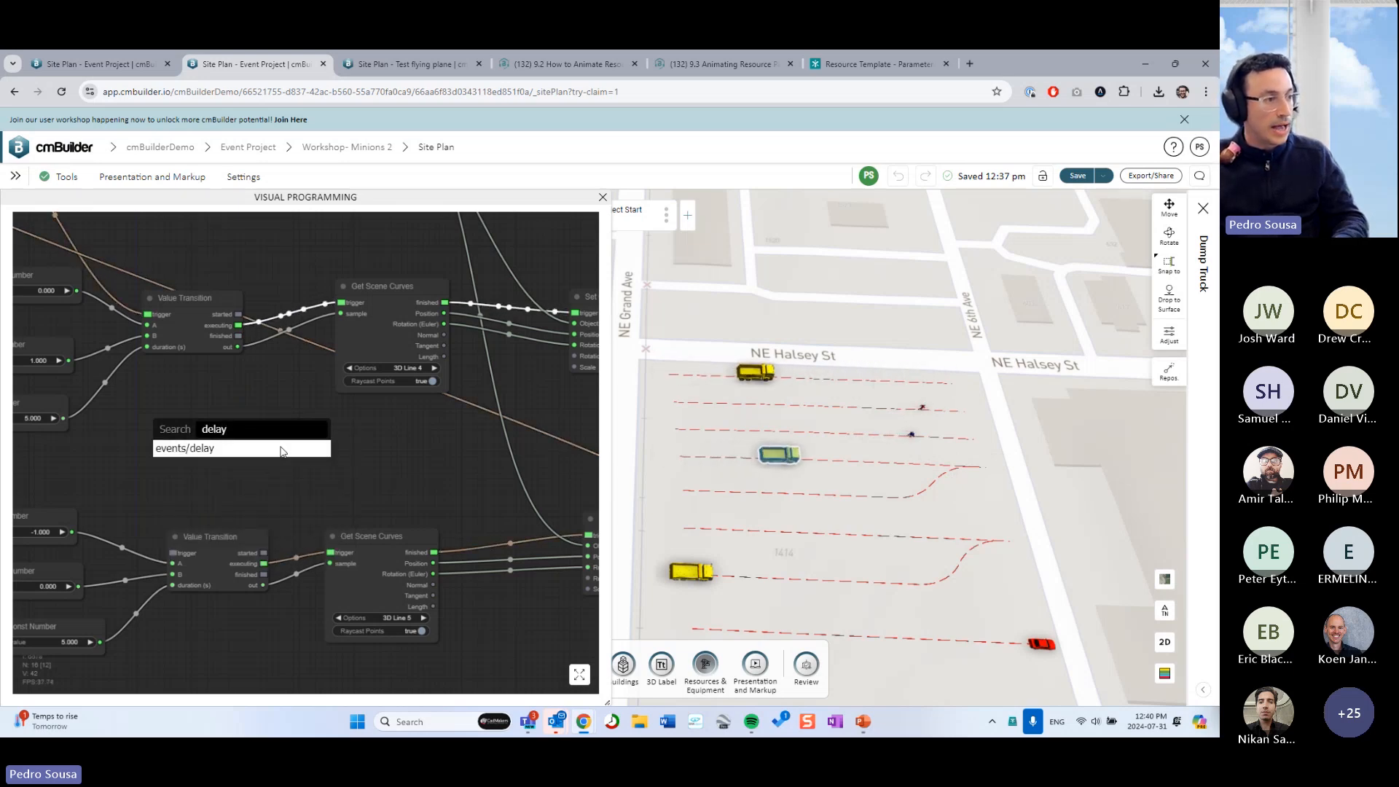
left_click(280, 448)
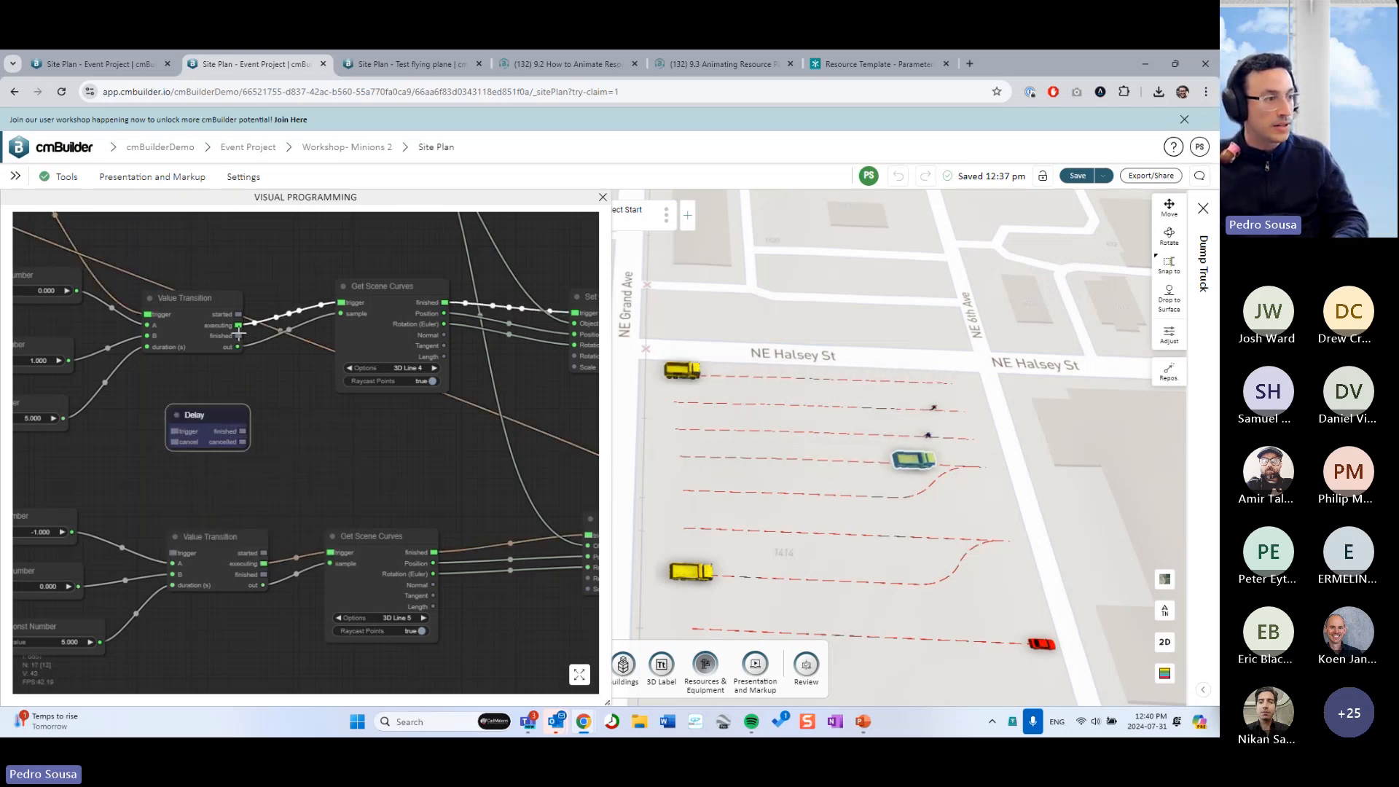
left_click_drag(238, 335, 241, 349)
left_click_drag(175, 430, 175, 431)
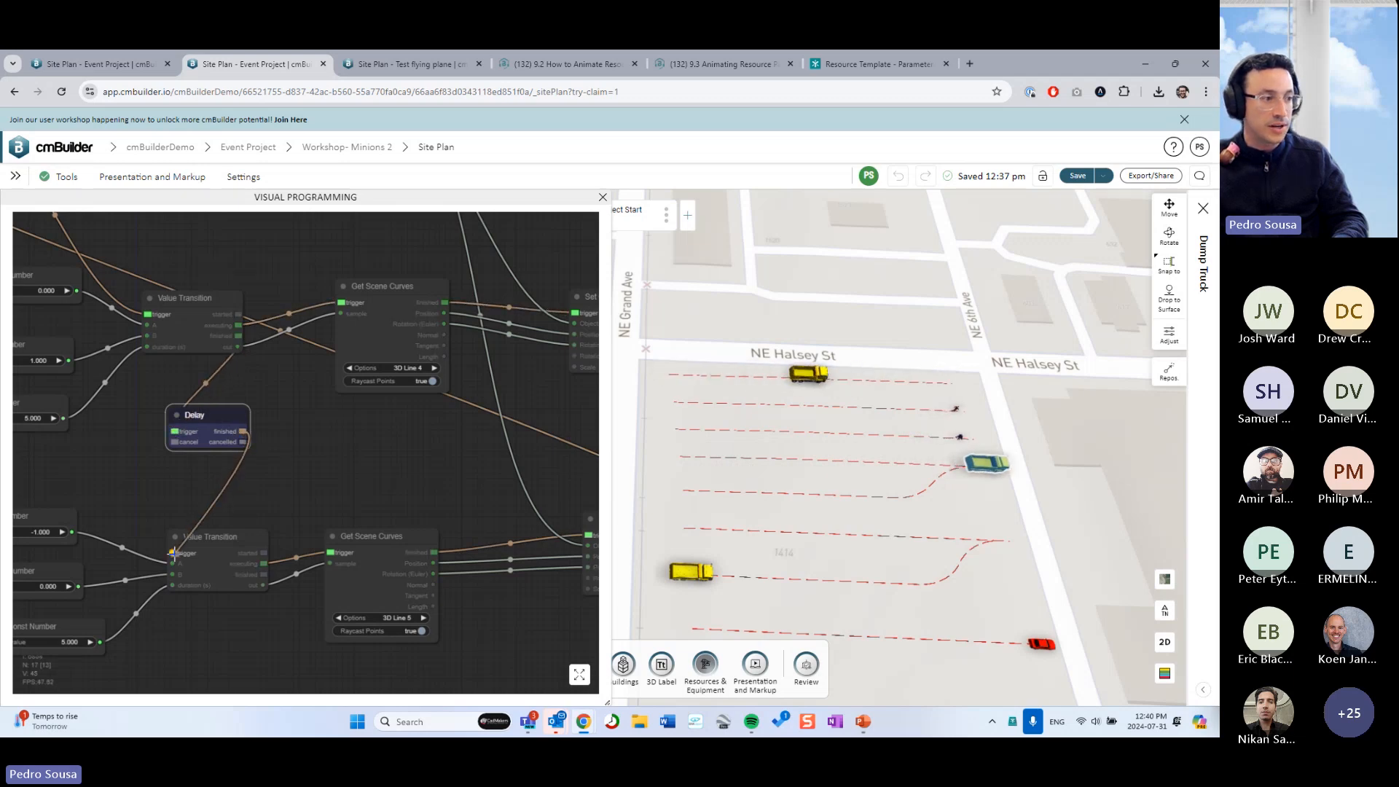
left_click_drag(173, 554, 173, 553)
left_click(202, 433)
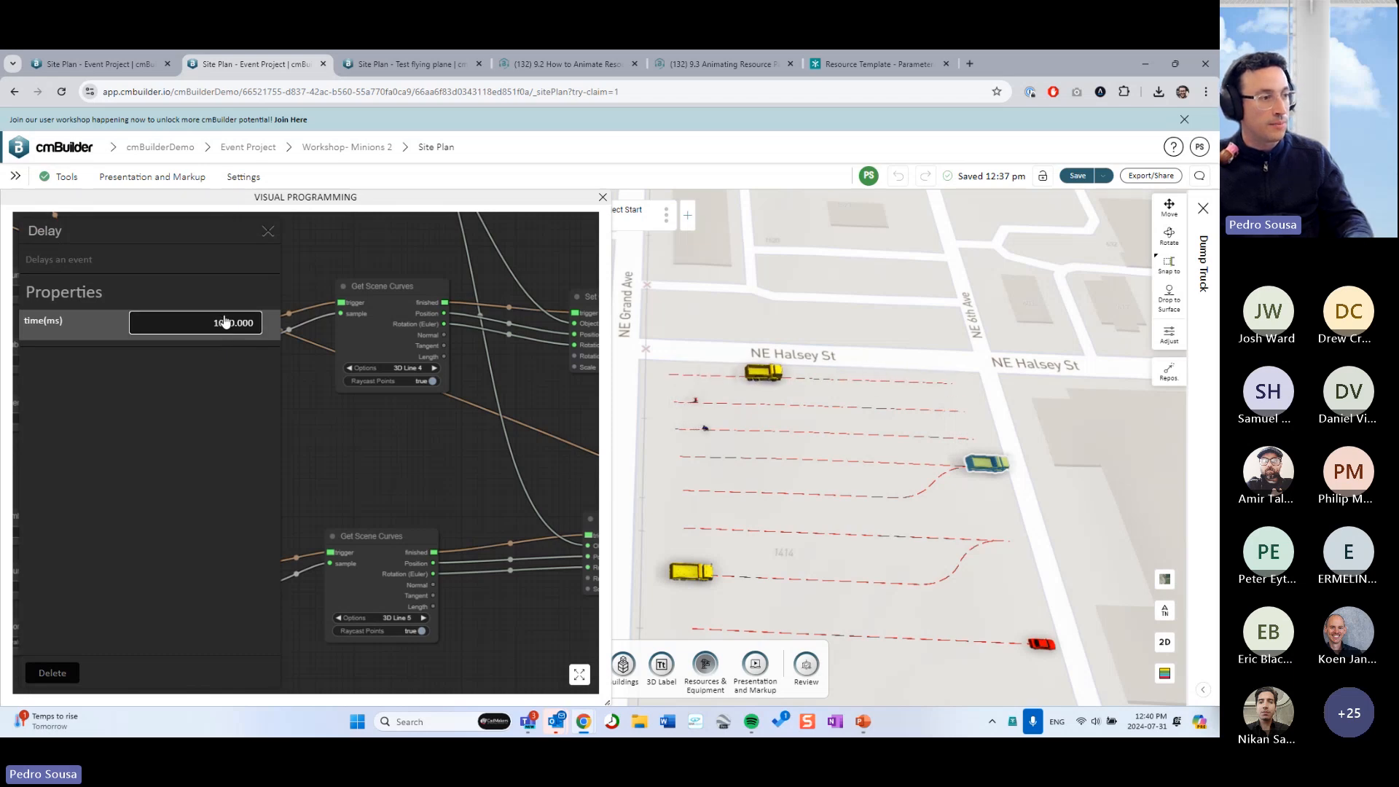
left_click(268, 232)
Restart the truck animation from the graph's trigger button and watch the delayed switch between the two paths
scroll(290, 369, "down", 3)
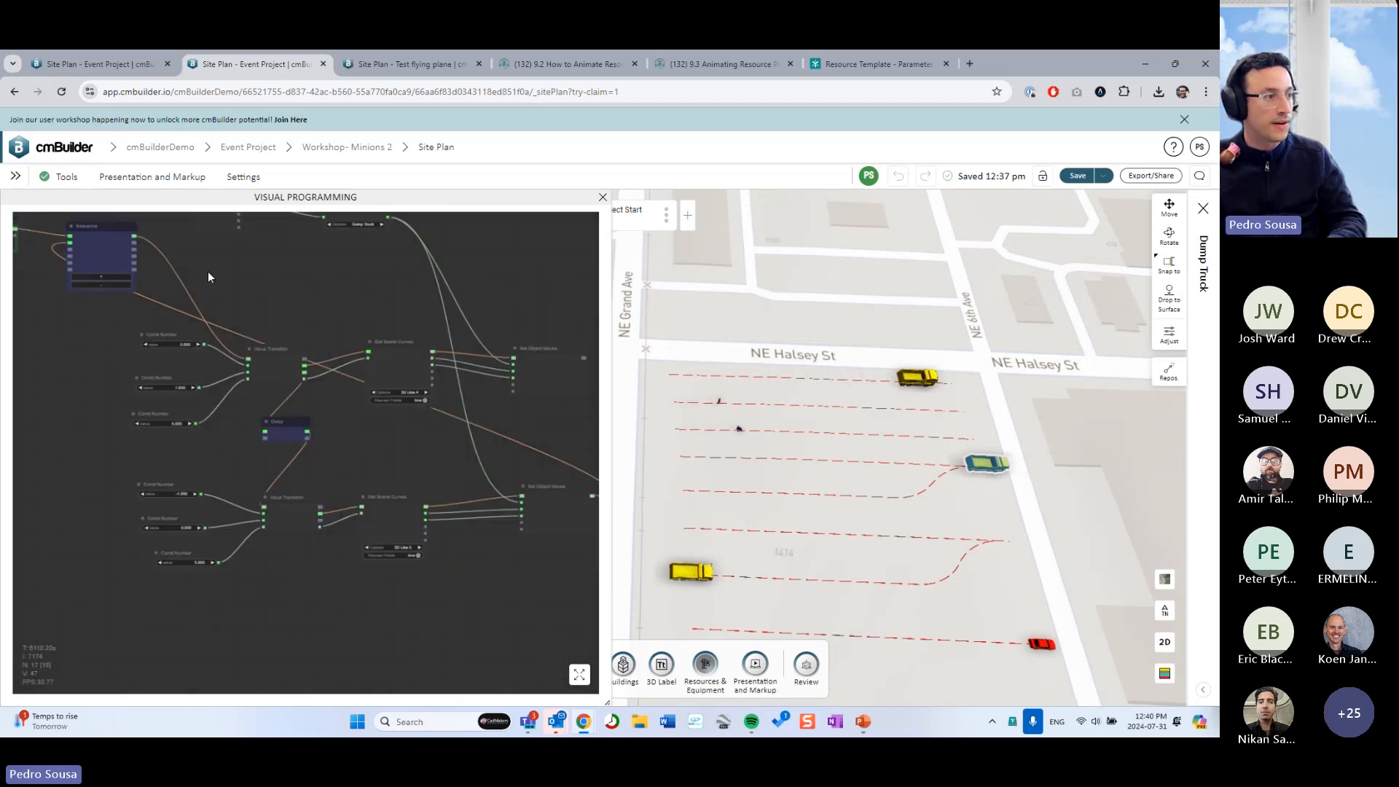
left_click_drag(28, 242, 76, 272)
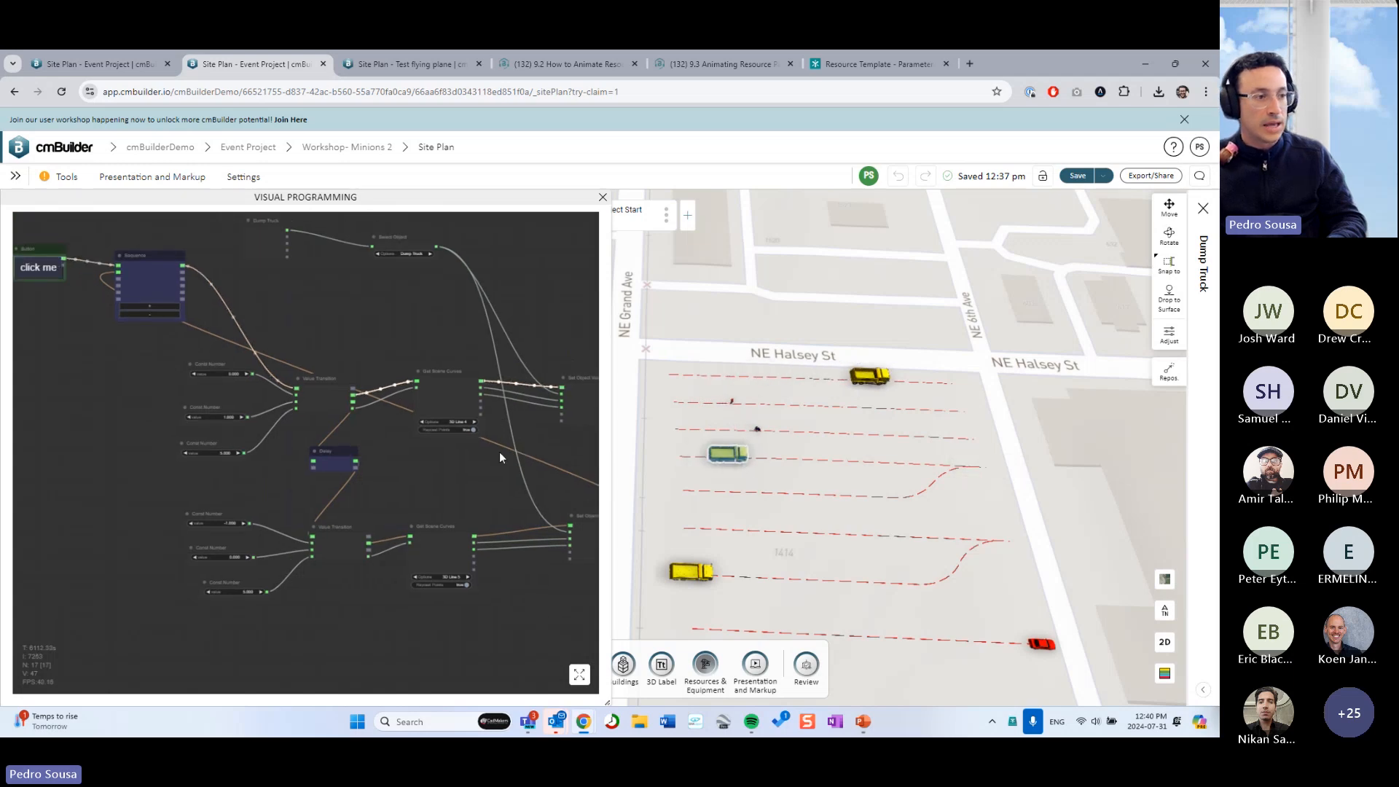
scroll(394, 477, "up", 2)
scroll(982, 478, "up", 1)
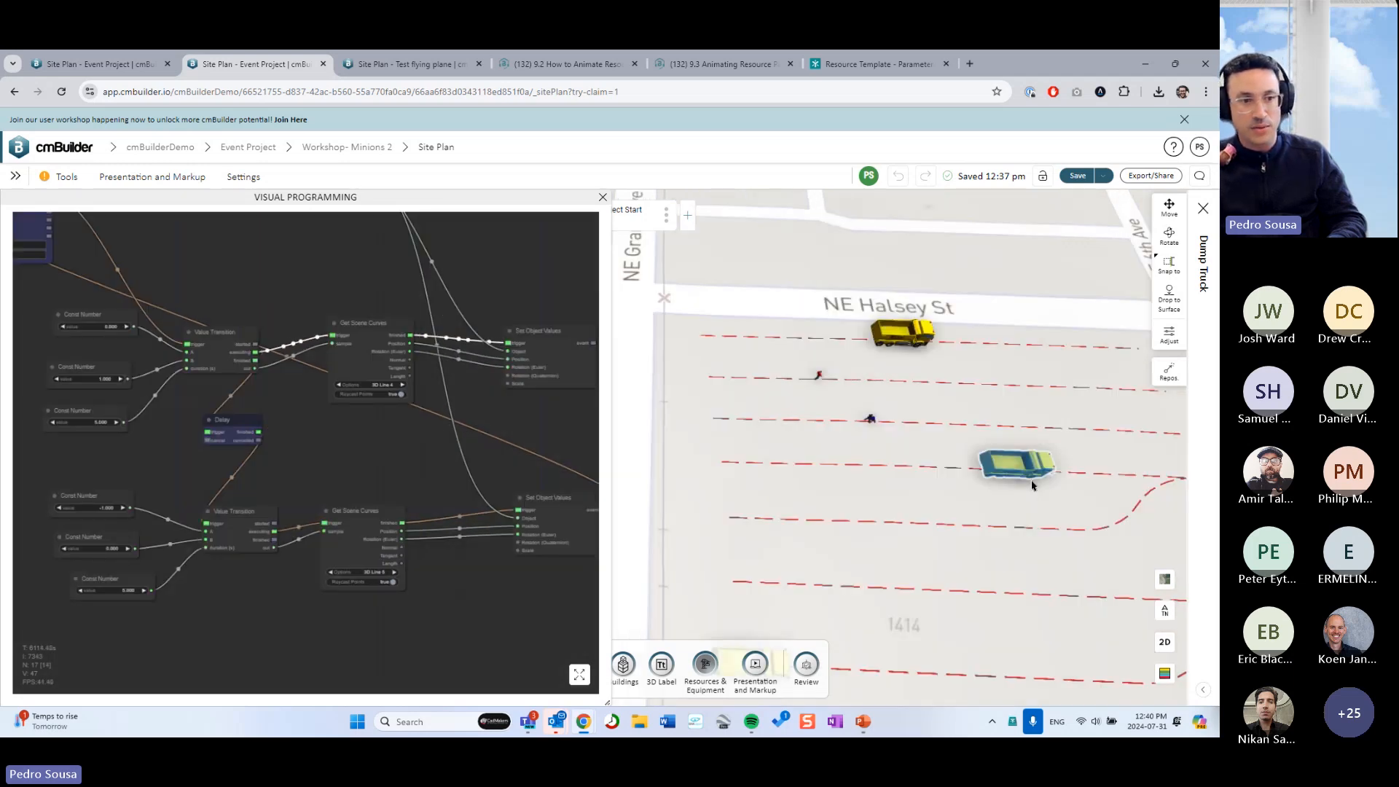
left_click_drag(361, 456, 287, 446)
scroll(288, 452, "down", 1)
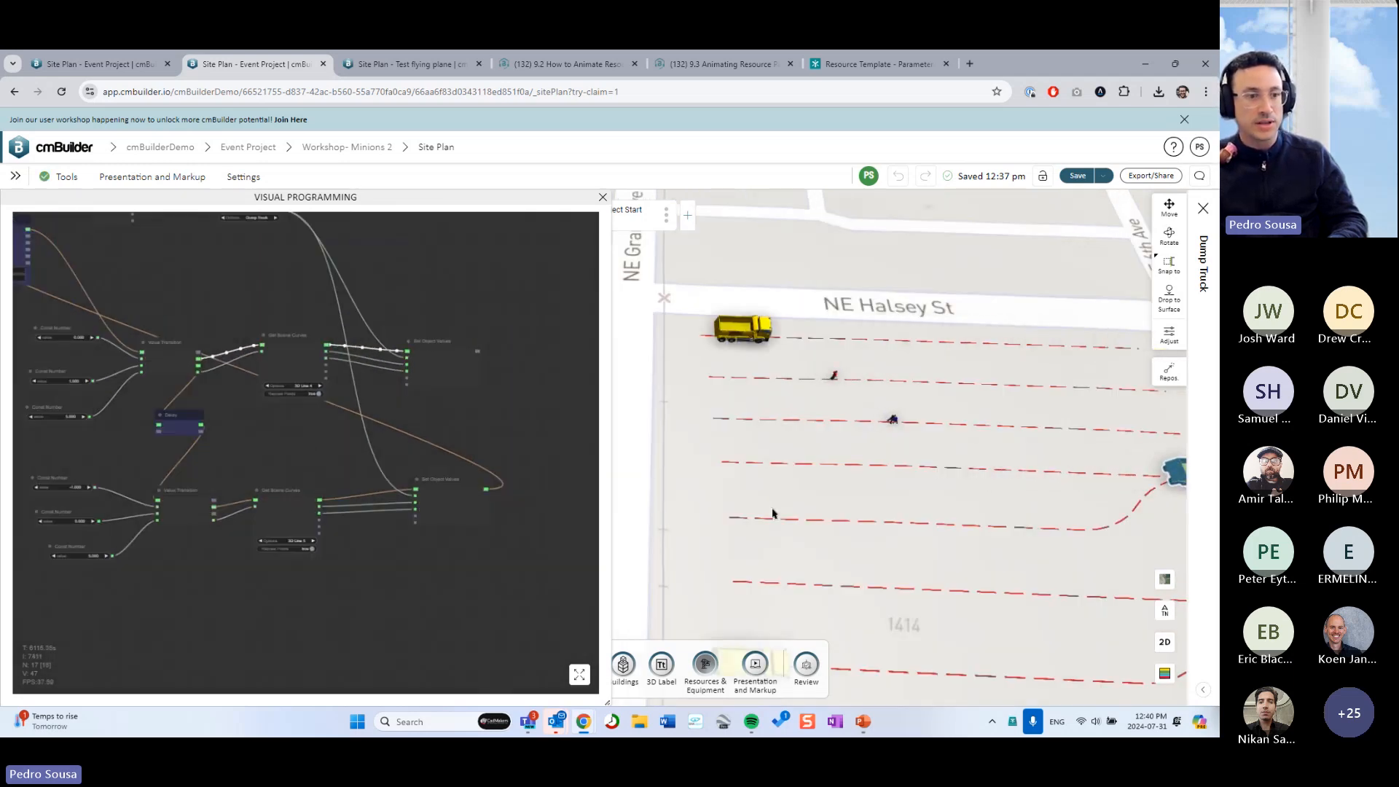
scroll(890, 494, "down", 2)
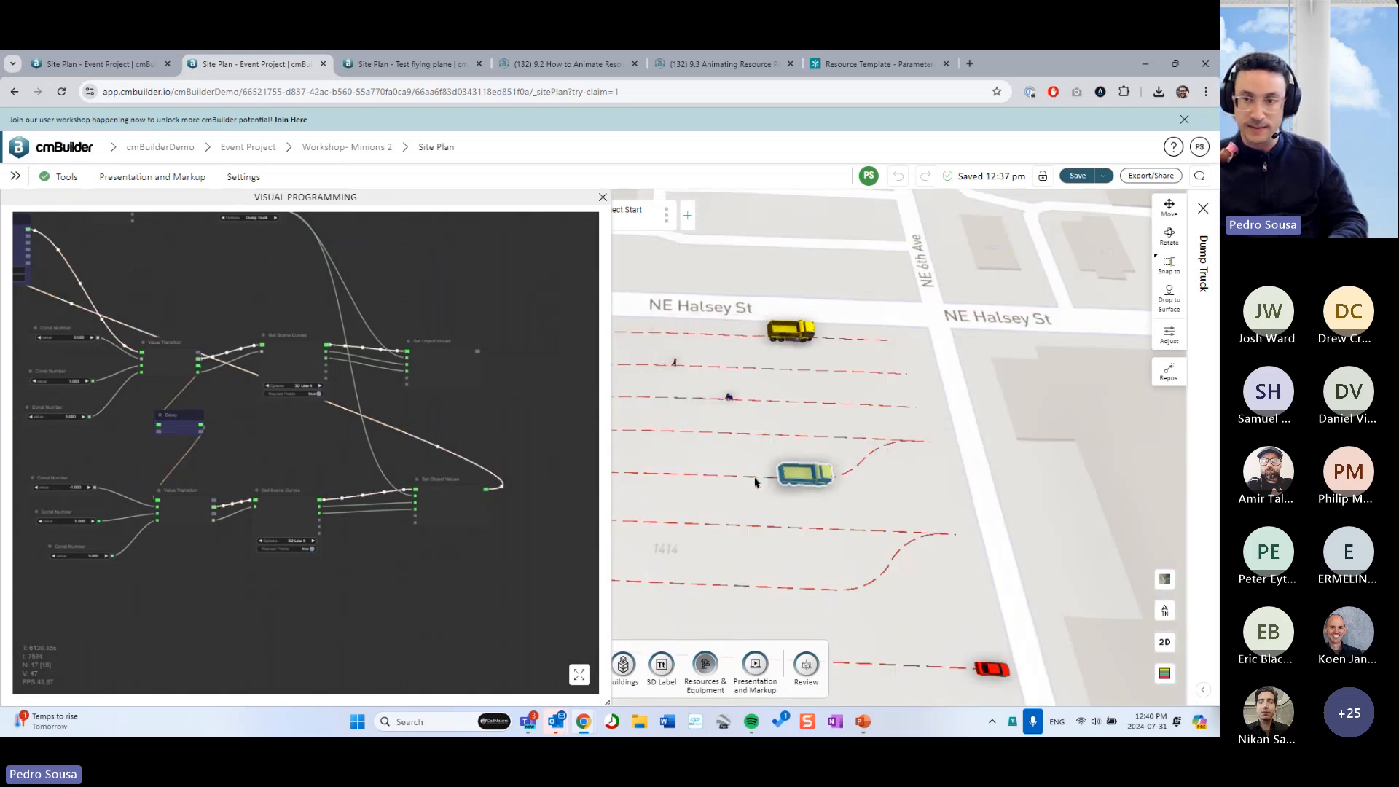
left_click_drag(920, 462, 970, 459)
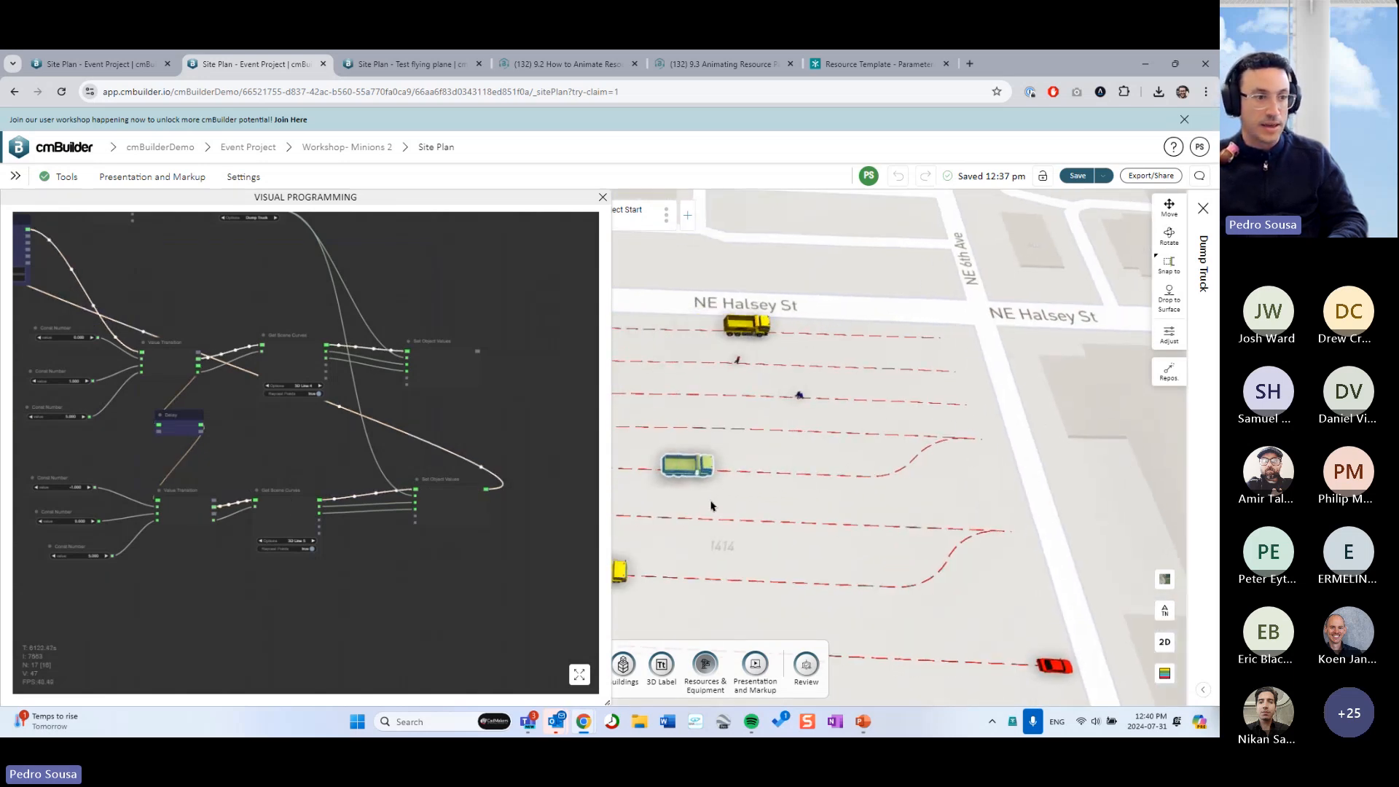
right_click_drag(824, 471, 911, 448)
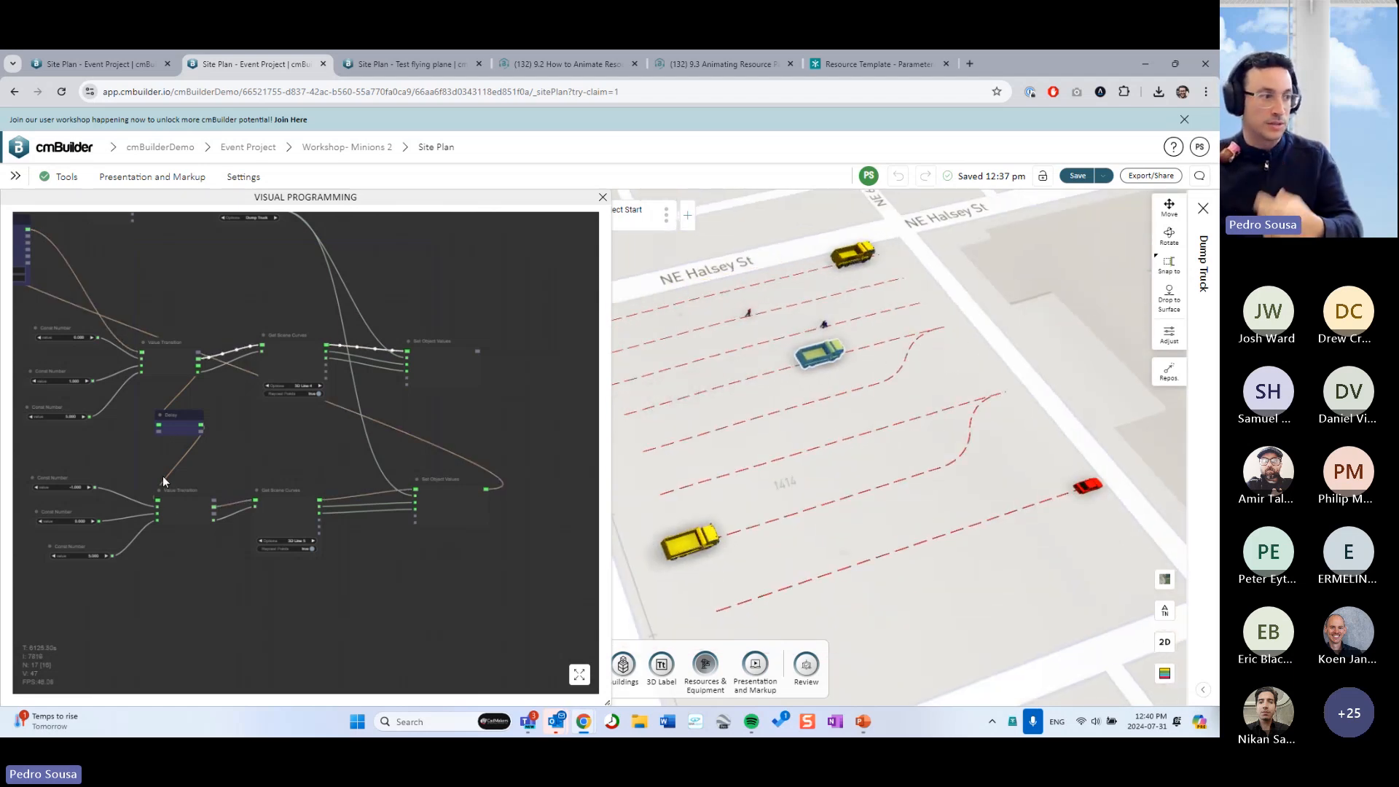
Set the Const Numbers feeding the lower Value Transition to 0 for A and 1 for B
scroll(163, 475, "up", 5)
scroll(262, 475, "up", 3)
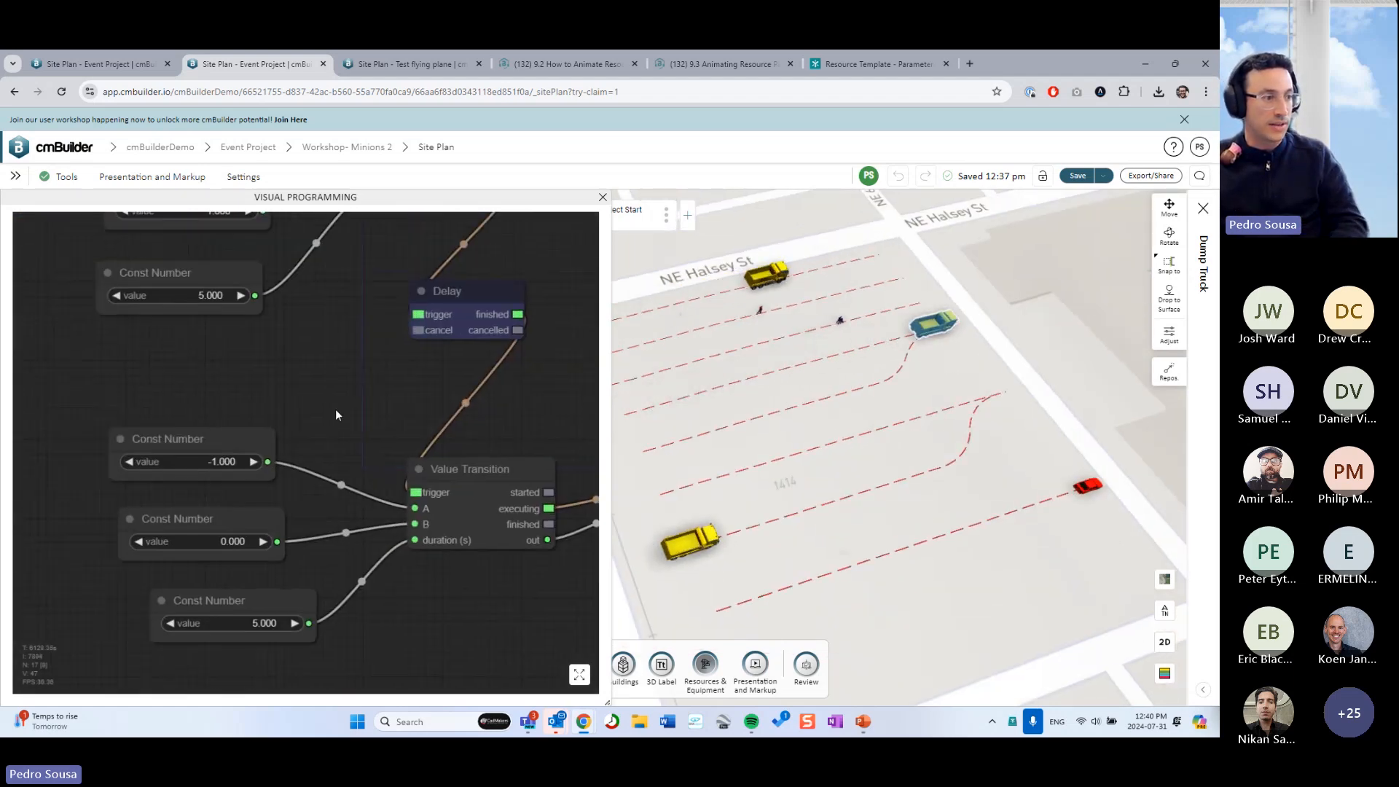
scroll(379, 386, "down", 2)
left_click_drag(379, 386, 368, 481)
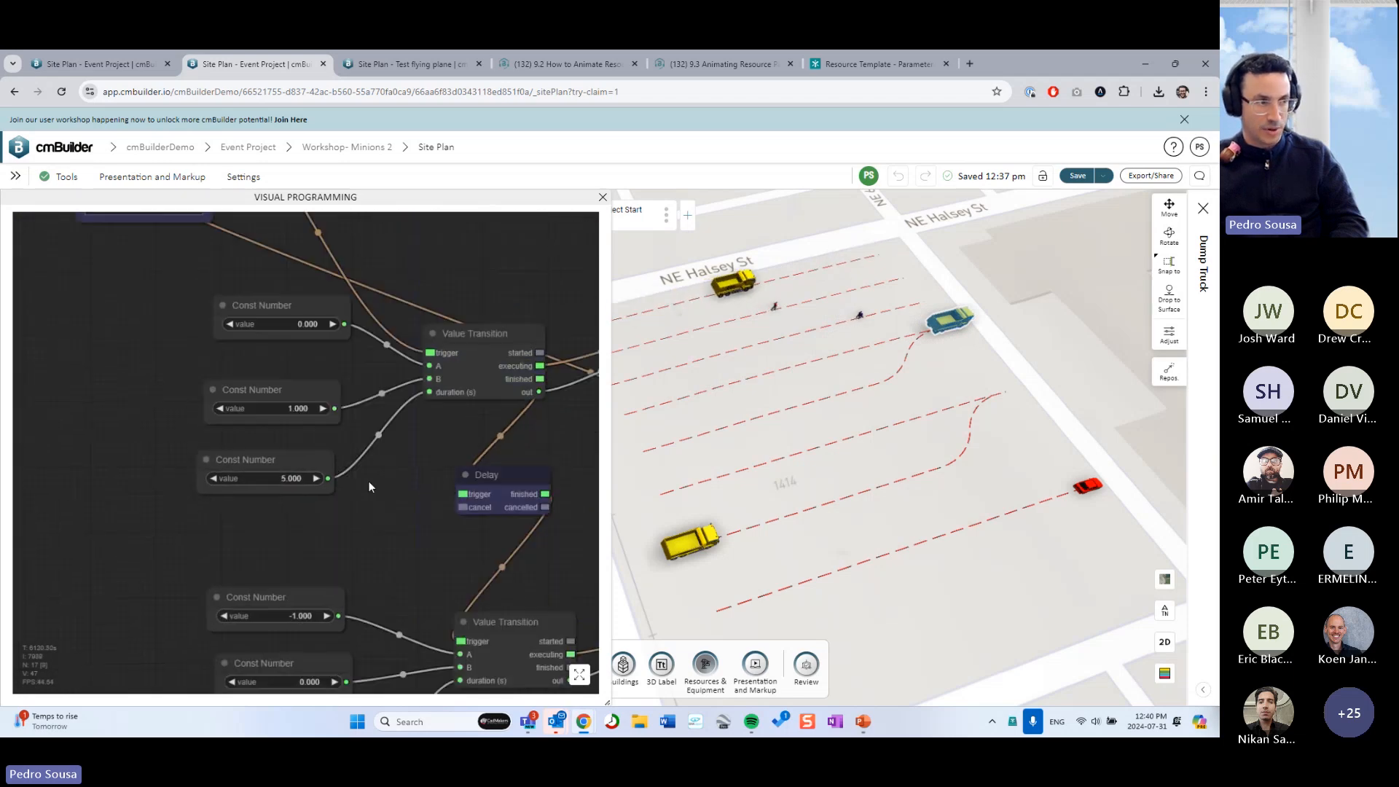
left_click_drag(375, 545, 358, 509)
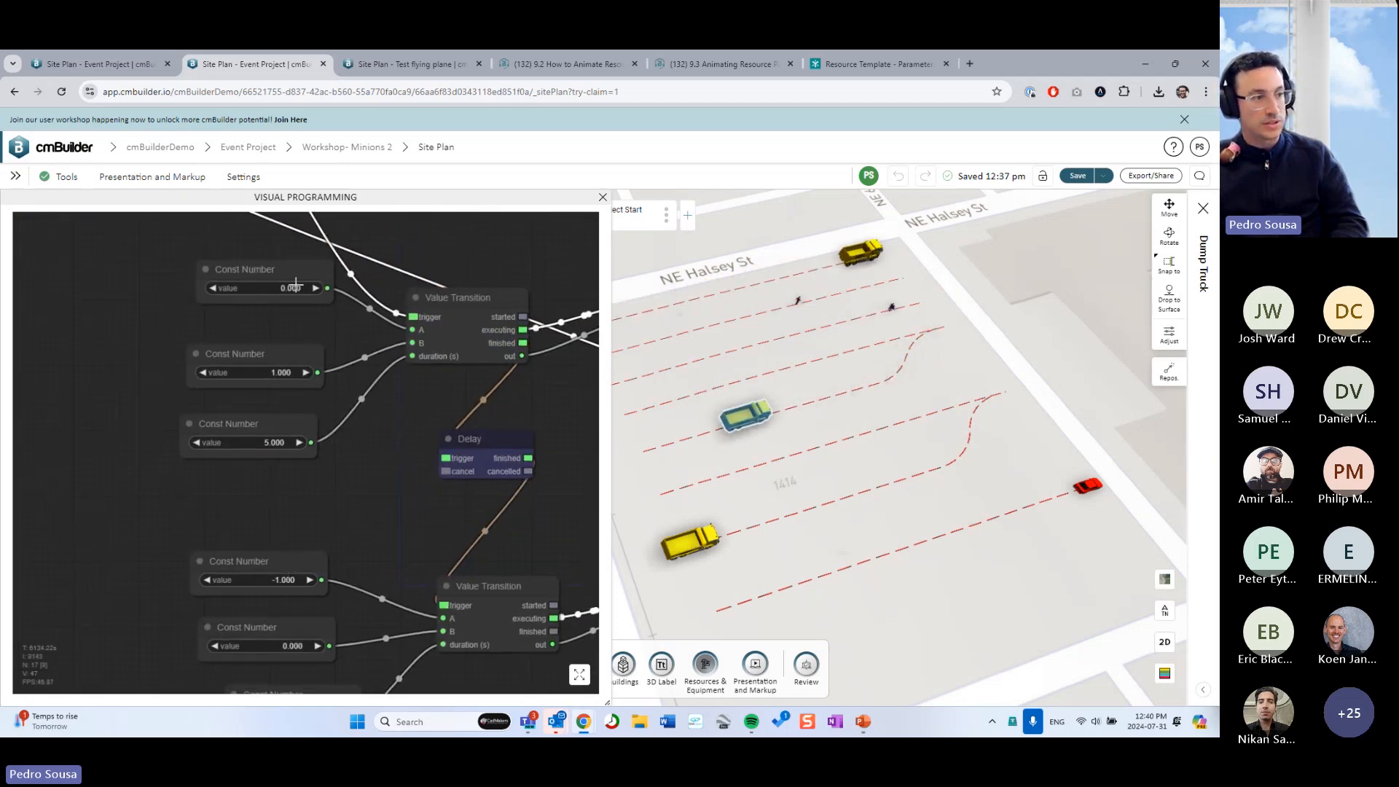
left_click(288, 581)
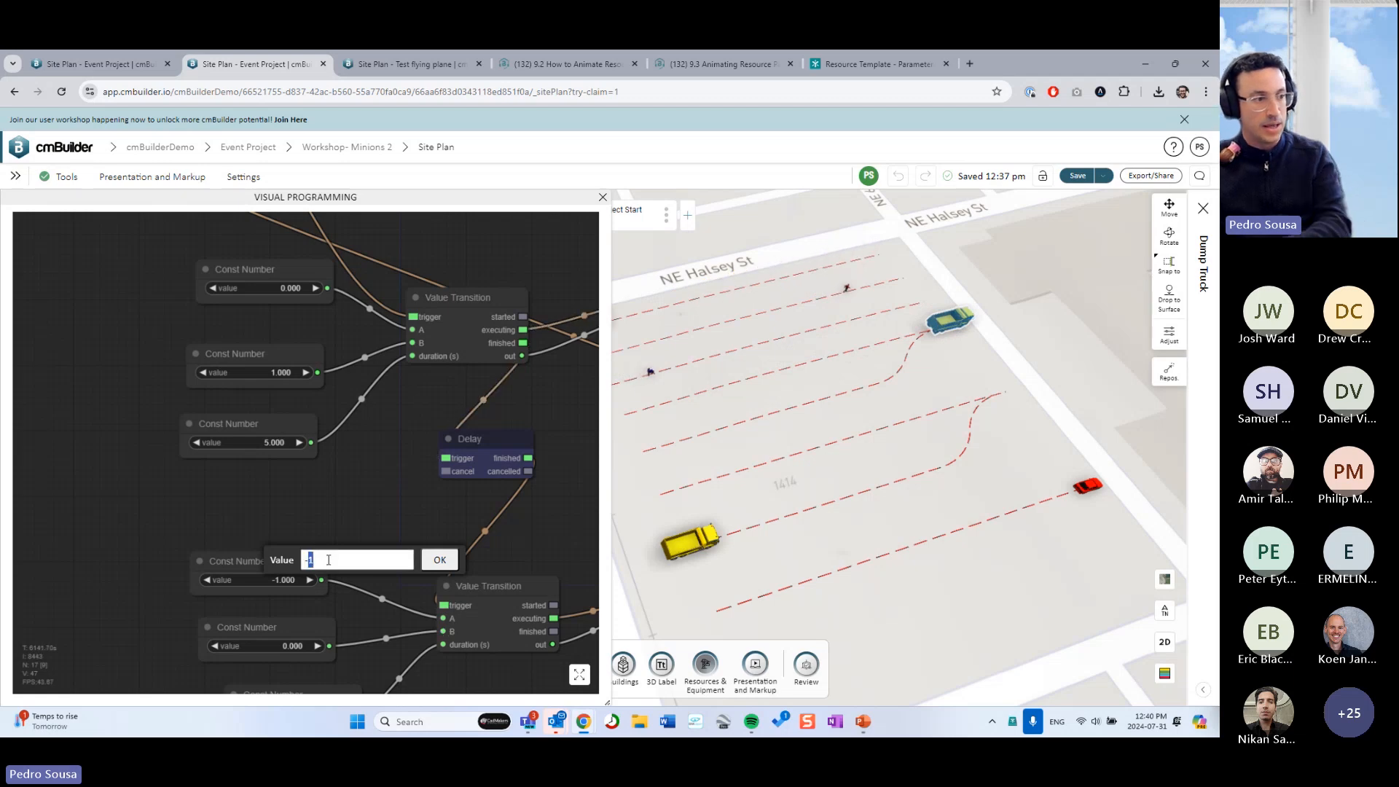
type("0")
key("Return")
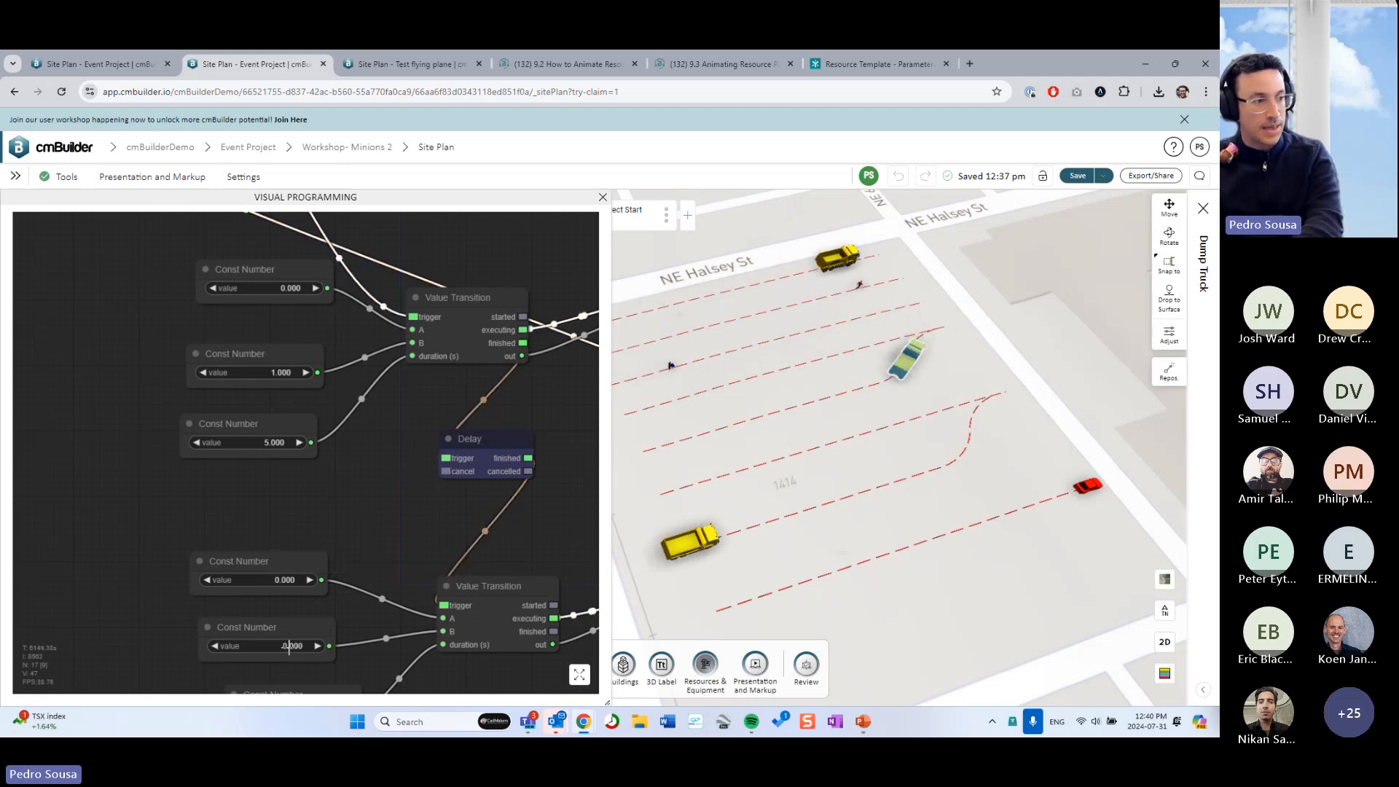
left_click(290, 646)
type("1")
key("Return")
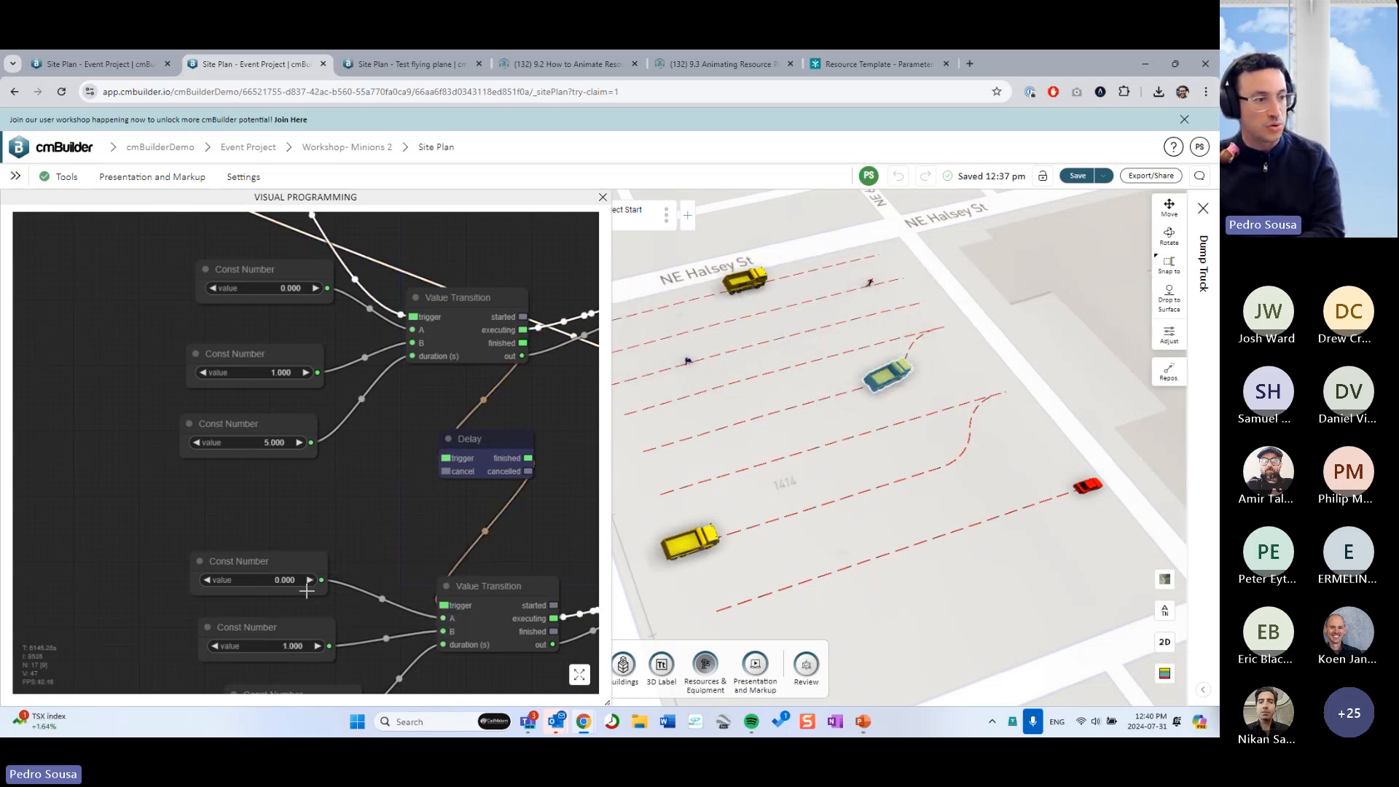
scroll(367, 485, "down", 2)
left_click_drag(365, 489, 301, 527)
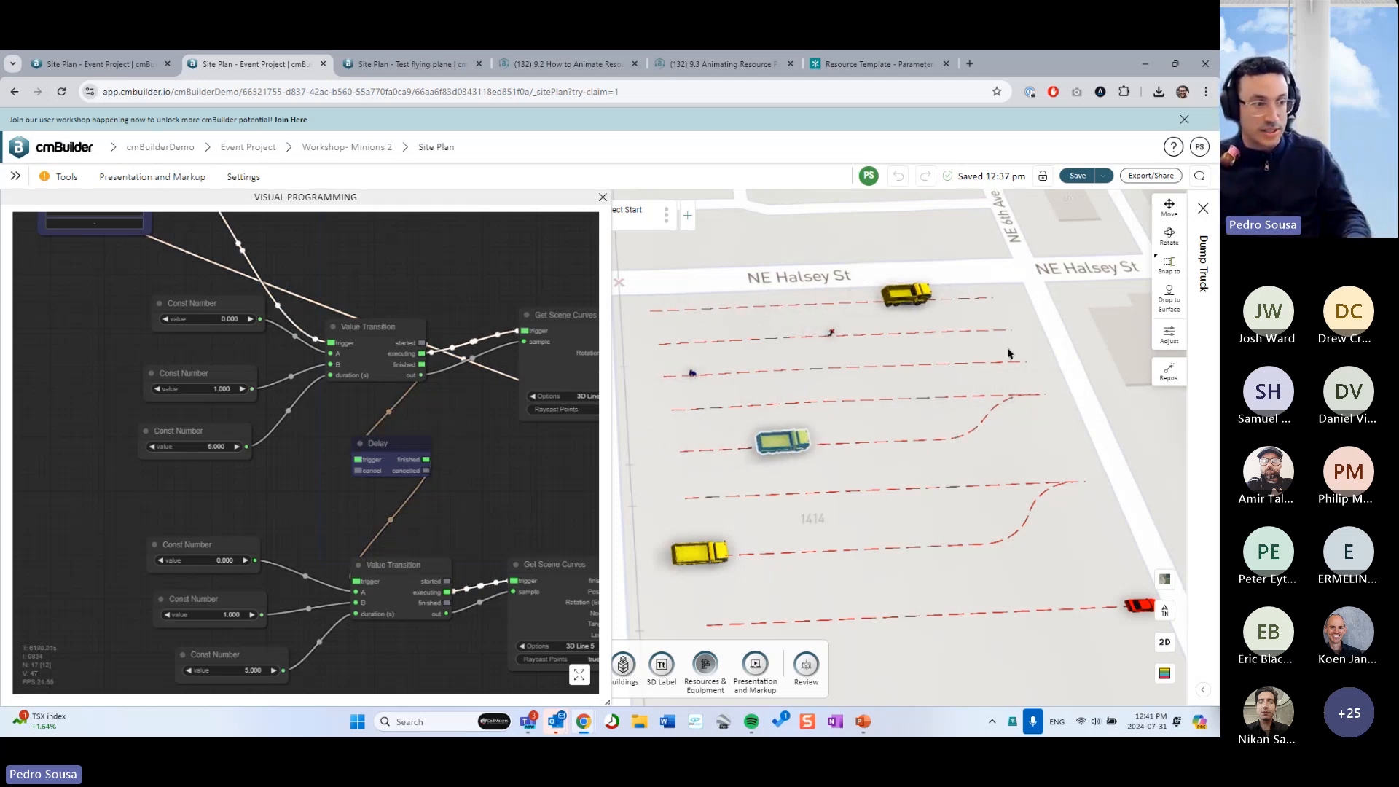
Close the two-path looping truck's graph and finish editing that truck
scroll(552, 487, "down", 5)
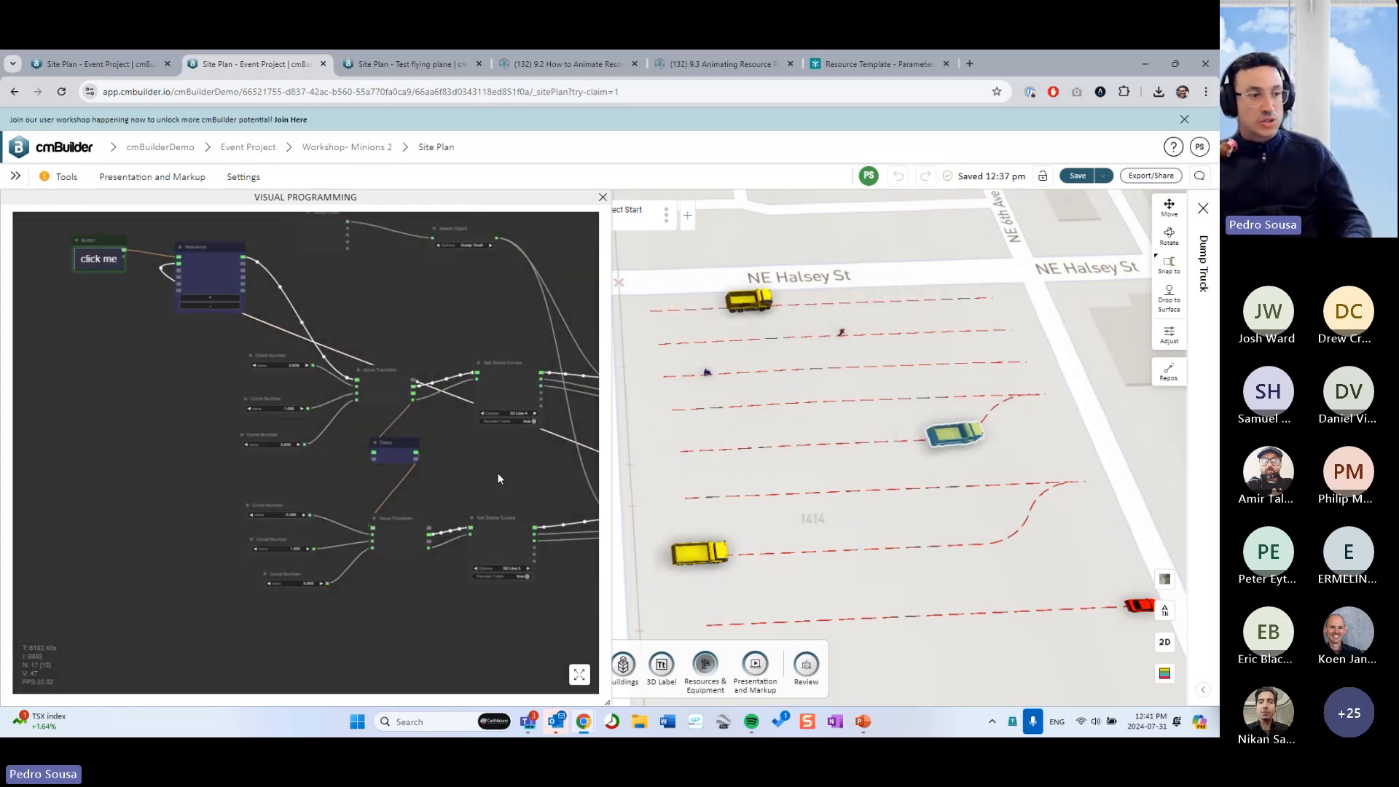
left_click_drag(497, 478, 335, 456)
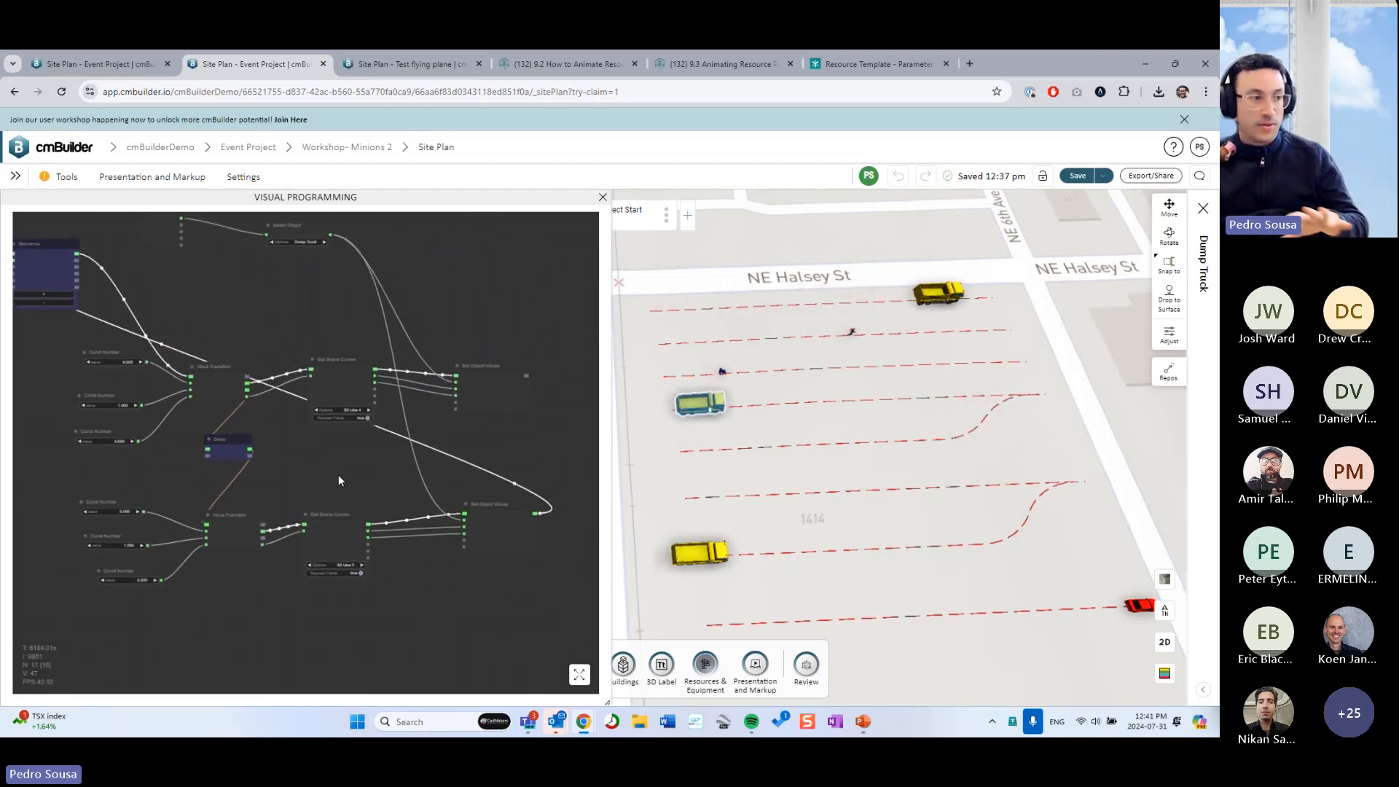
left_click(603, 197)
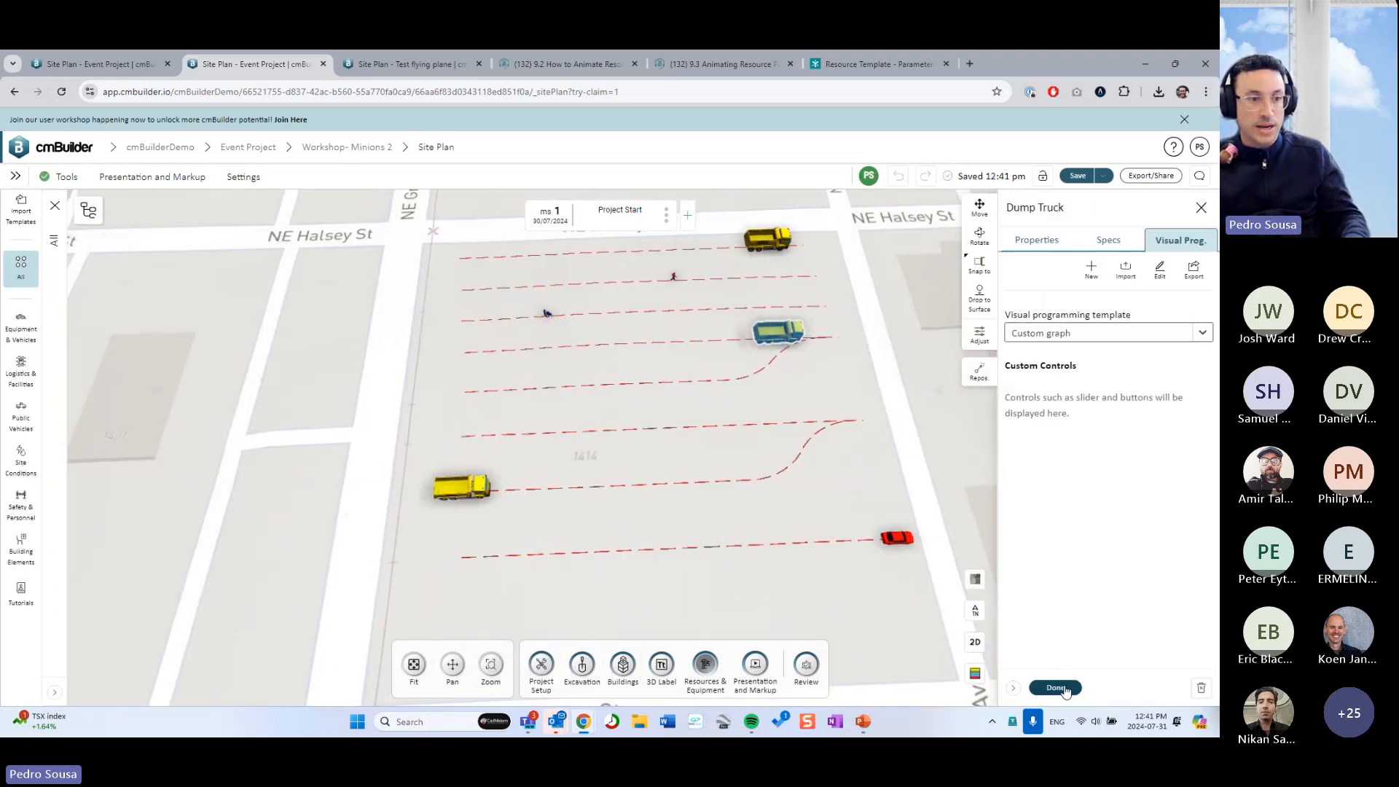
left_click(1056, 687)
Open the graph of the parked dump truck nearest the red car, run its button-triggered animation and examine the two chained Value Transitions
left_click(463, 493)
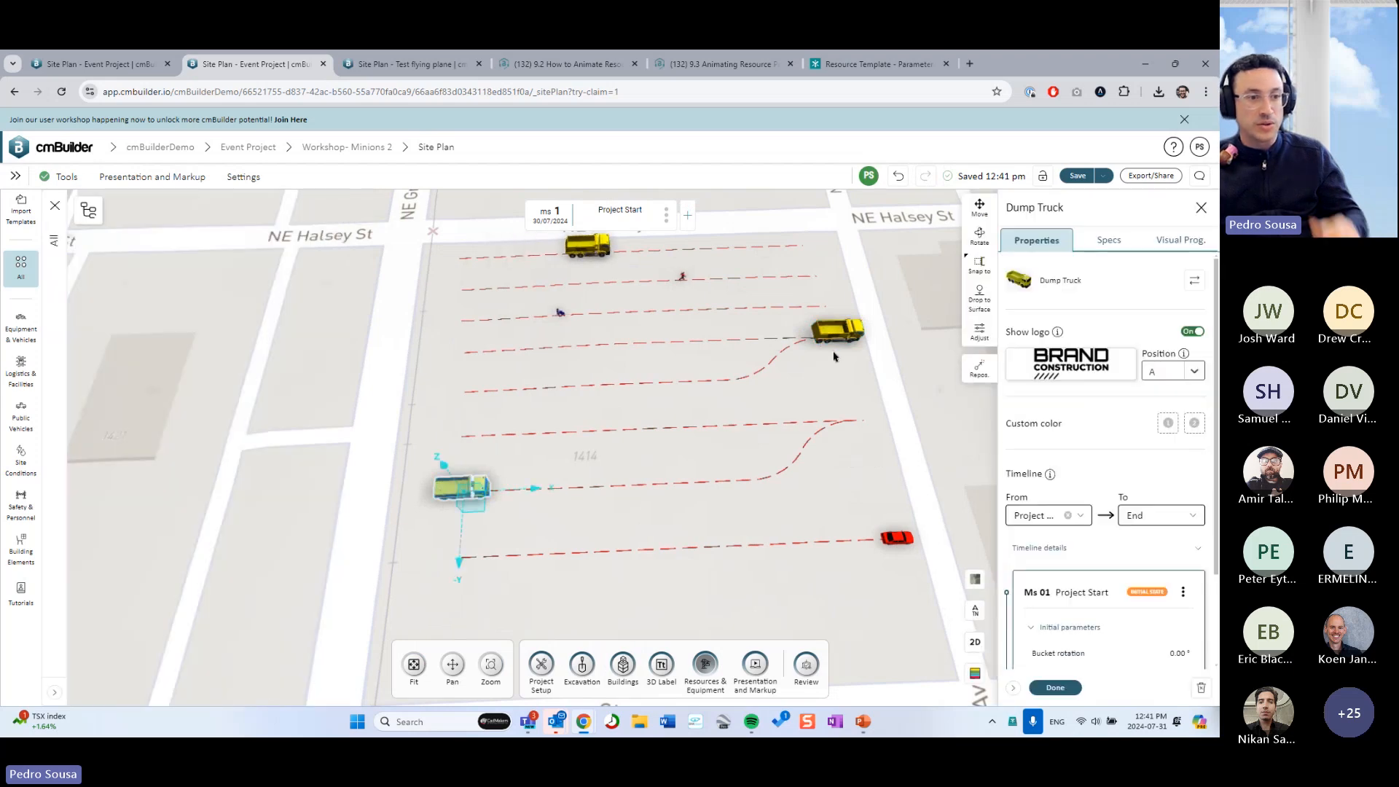
left_click(1180, 240)
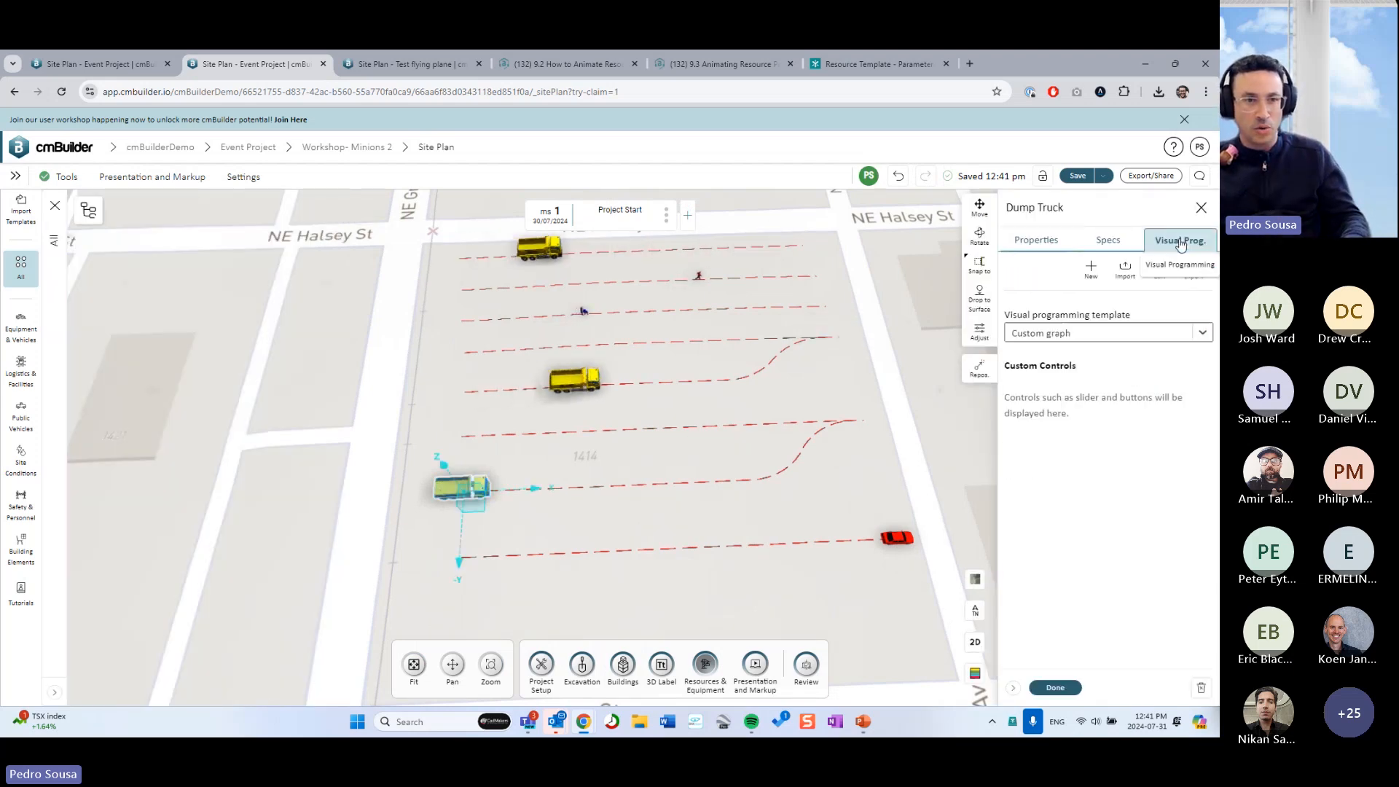
left_click(1163, 279)
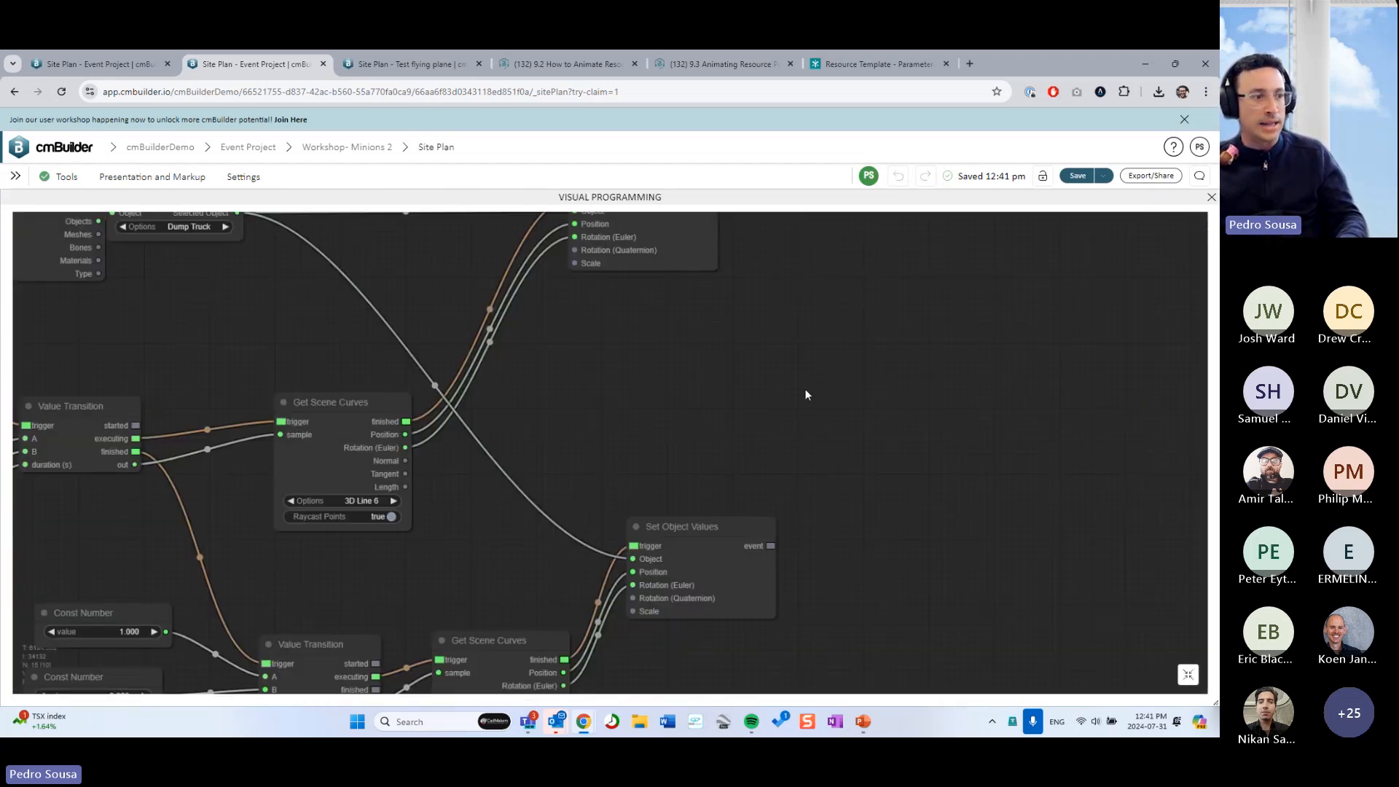
left_click(1188, 675)
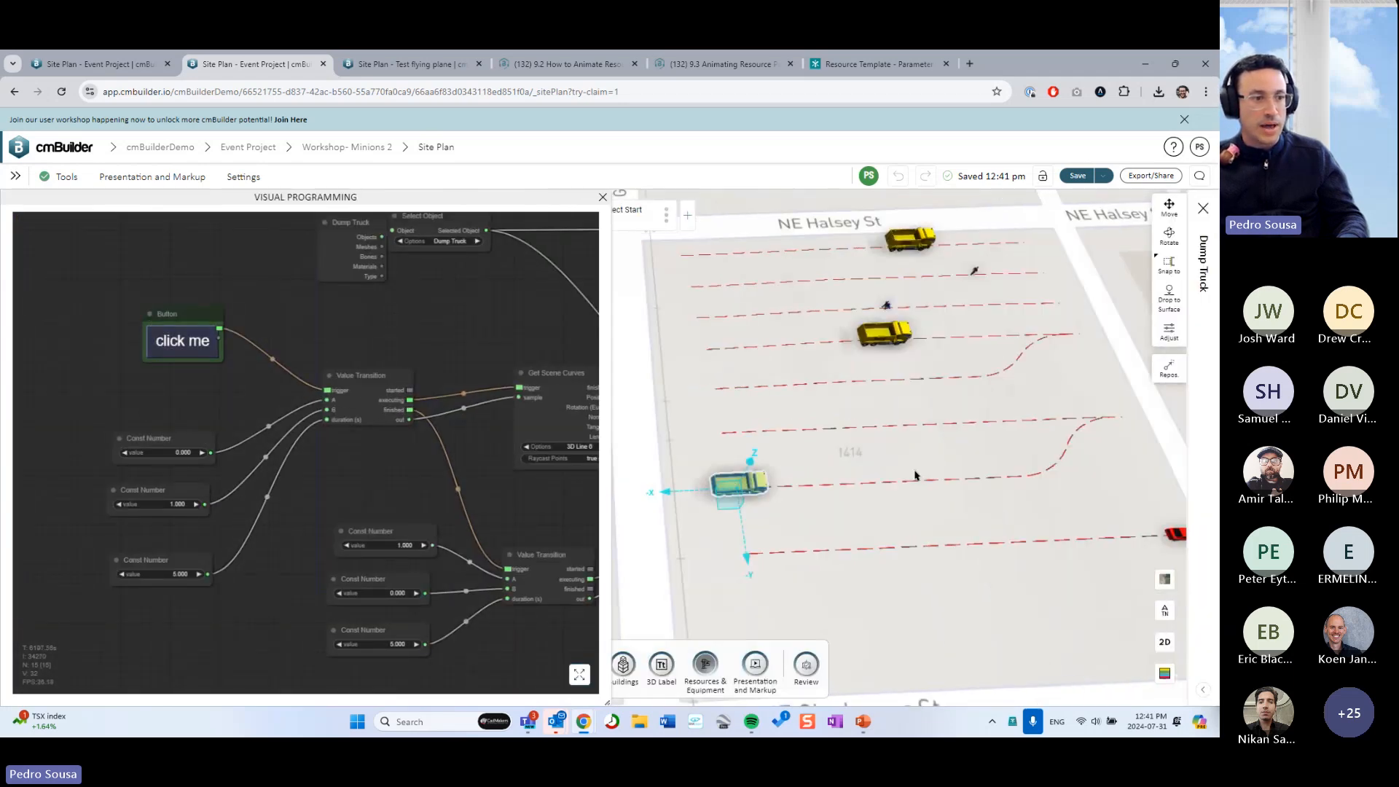
left_click_drag(345, 456, 261, 425)
left_click(106, 313)
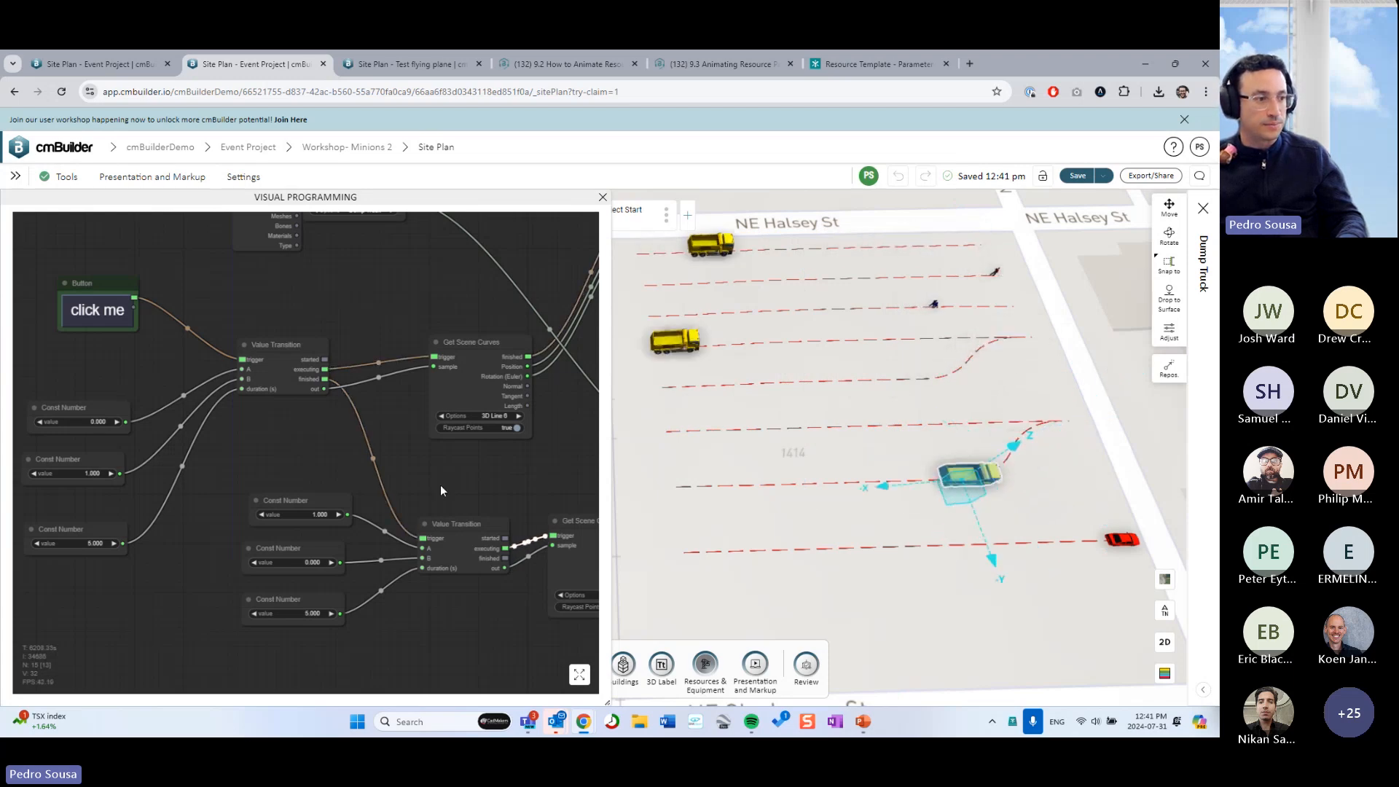
left_click_drag(440, 484, 312, 444)
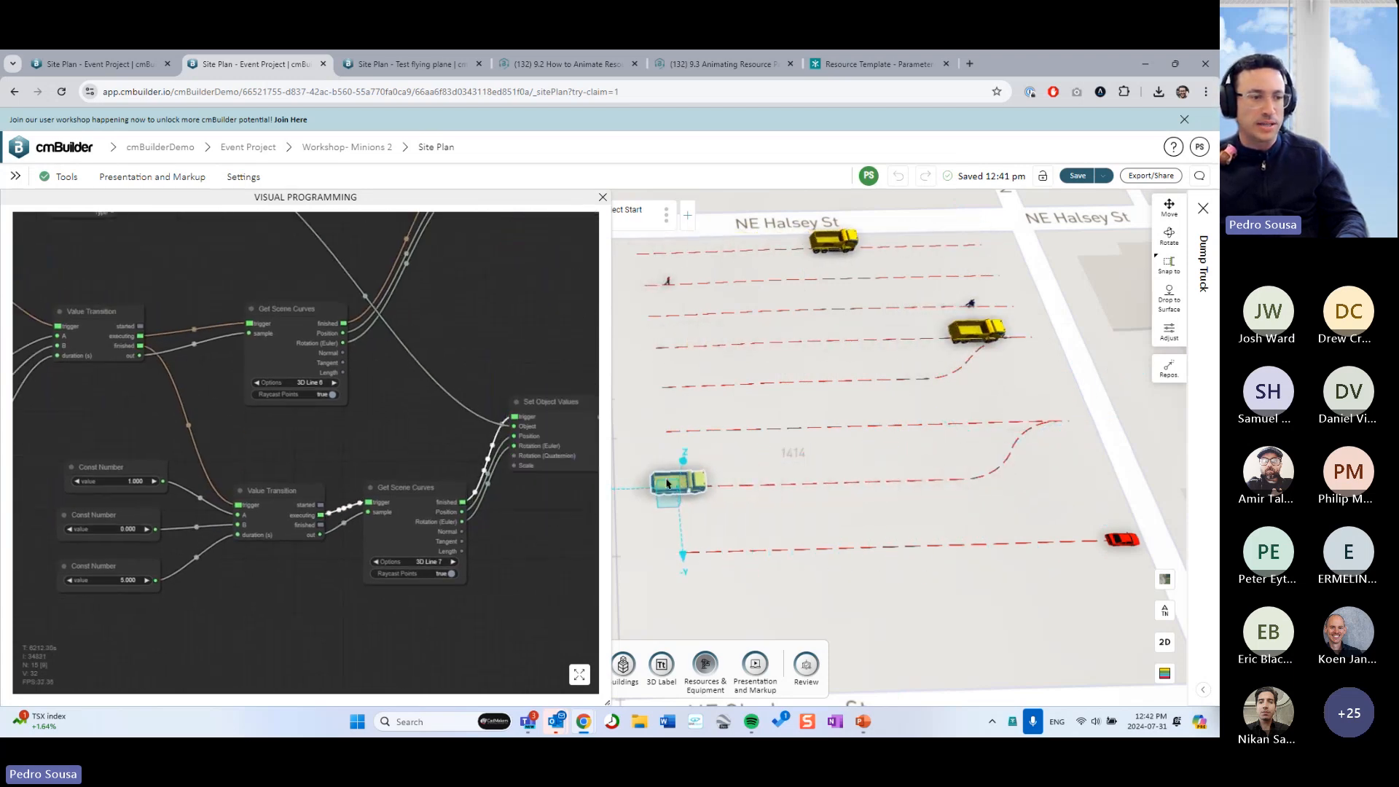
scroll(340, 432, "down", 4)
left_click_drag(244, 327, 264, 356)
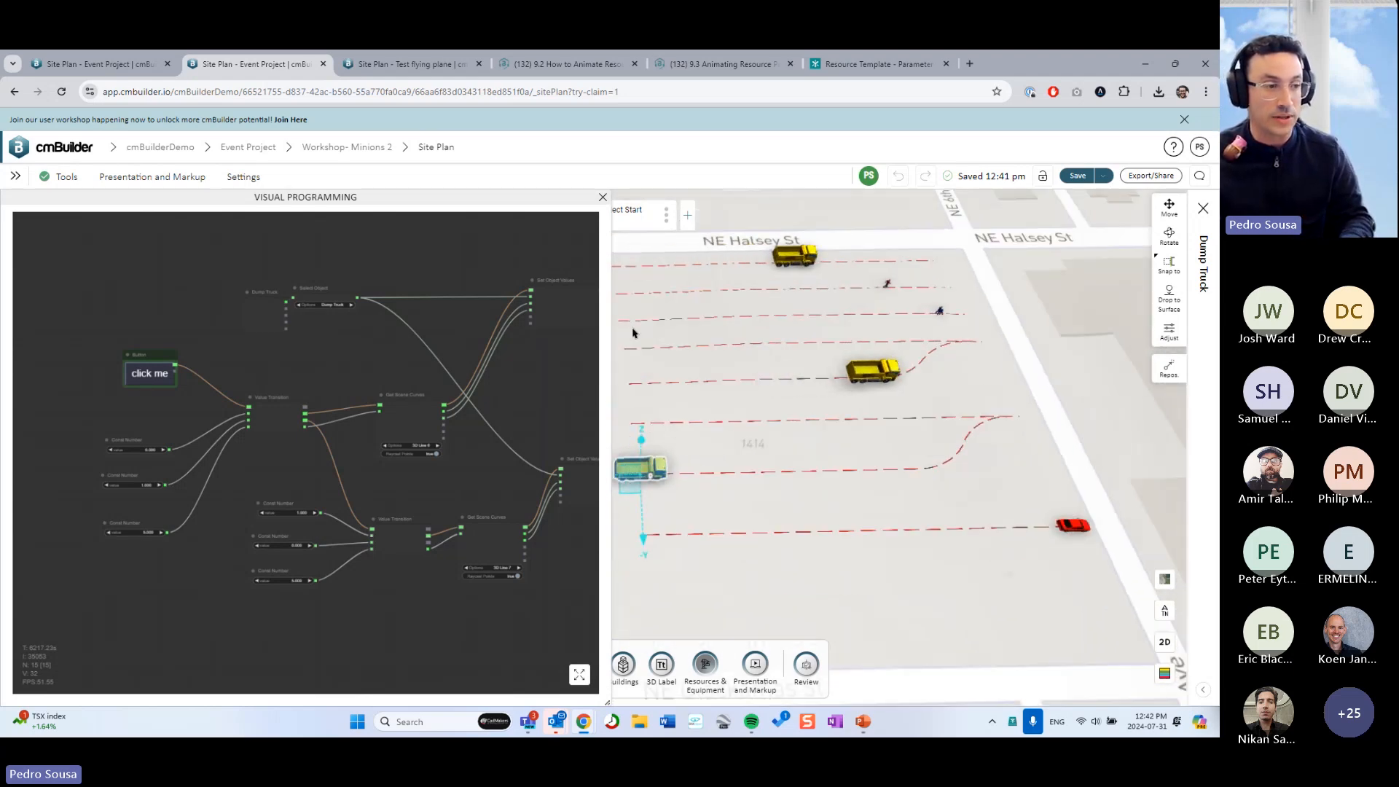
Close the dump truck's graph and open the red vehicle's visual programming graph for editing
left_click(602, 198)
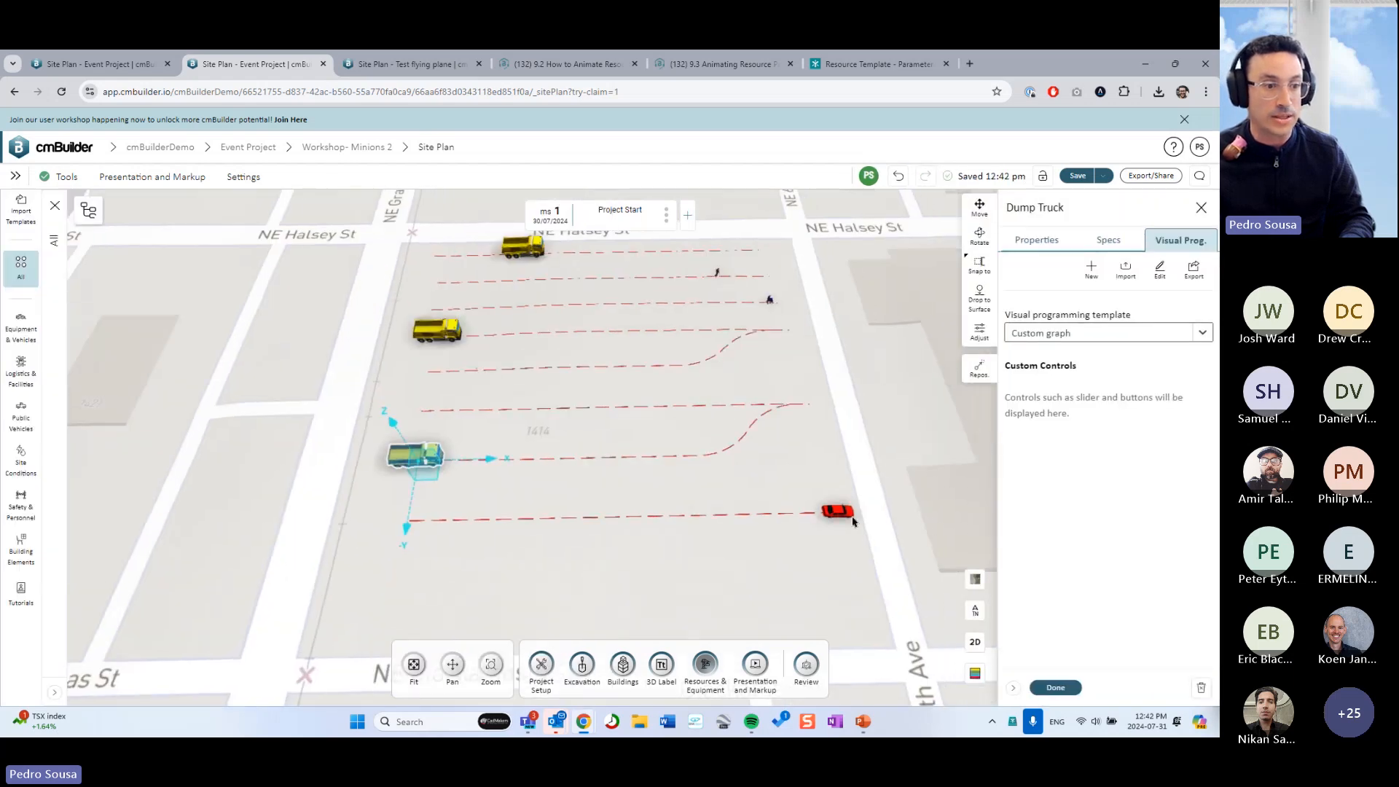
left_click(828, 536)
left_click(1164, 242)
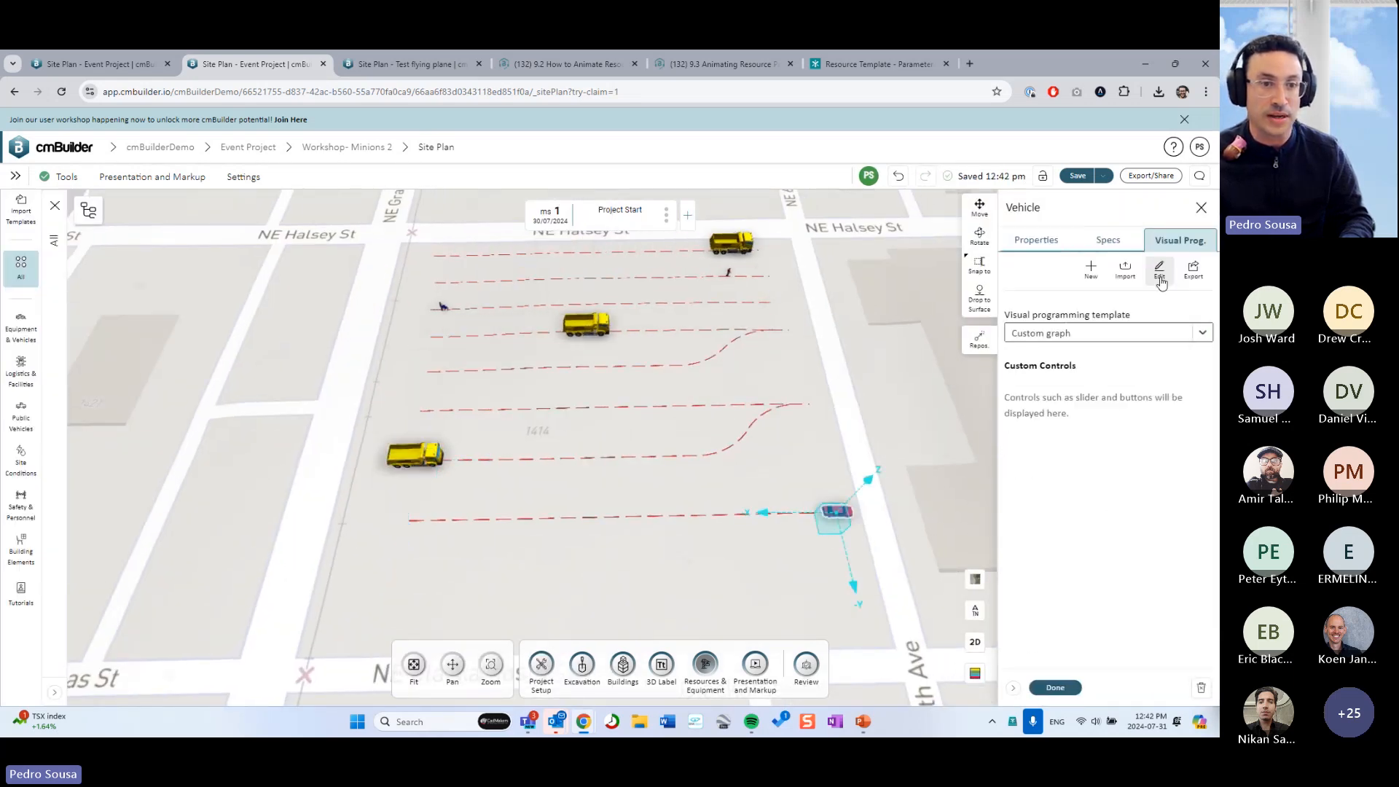
left_click(1159, 275)
Move the BMW | M3 - E30 Vehicle node clear of the Select Object node and show the graph beside the site plan
scroll(657, 370, "down", 3)
left_click_drag(325, 304, 601, 364)
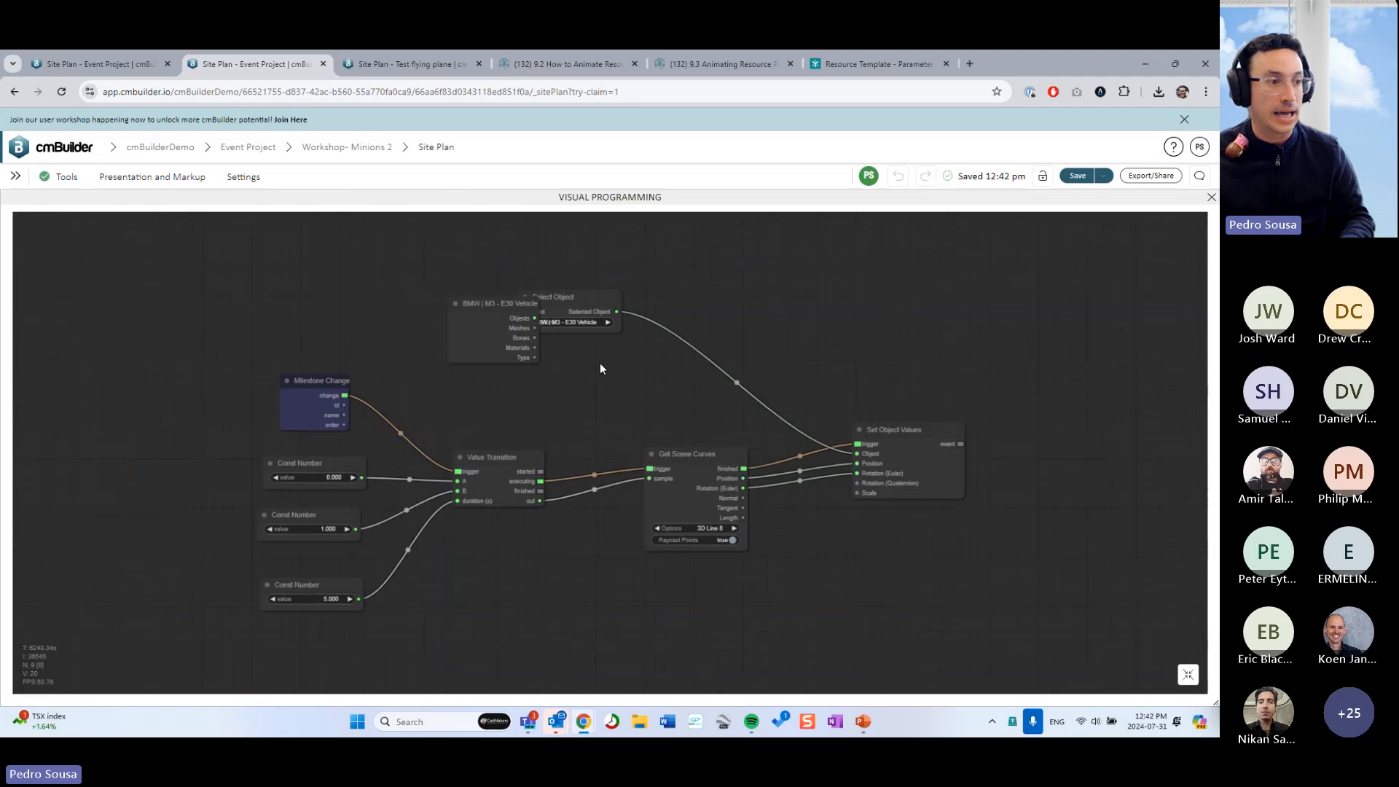
left_click_drag(447, 306, 359, 261)
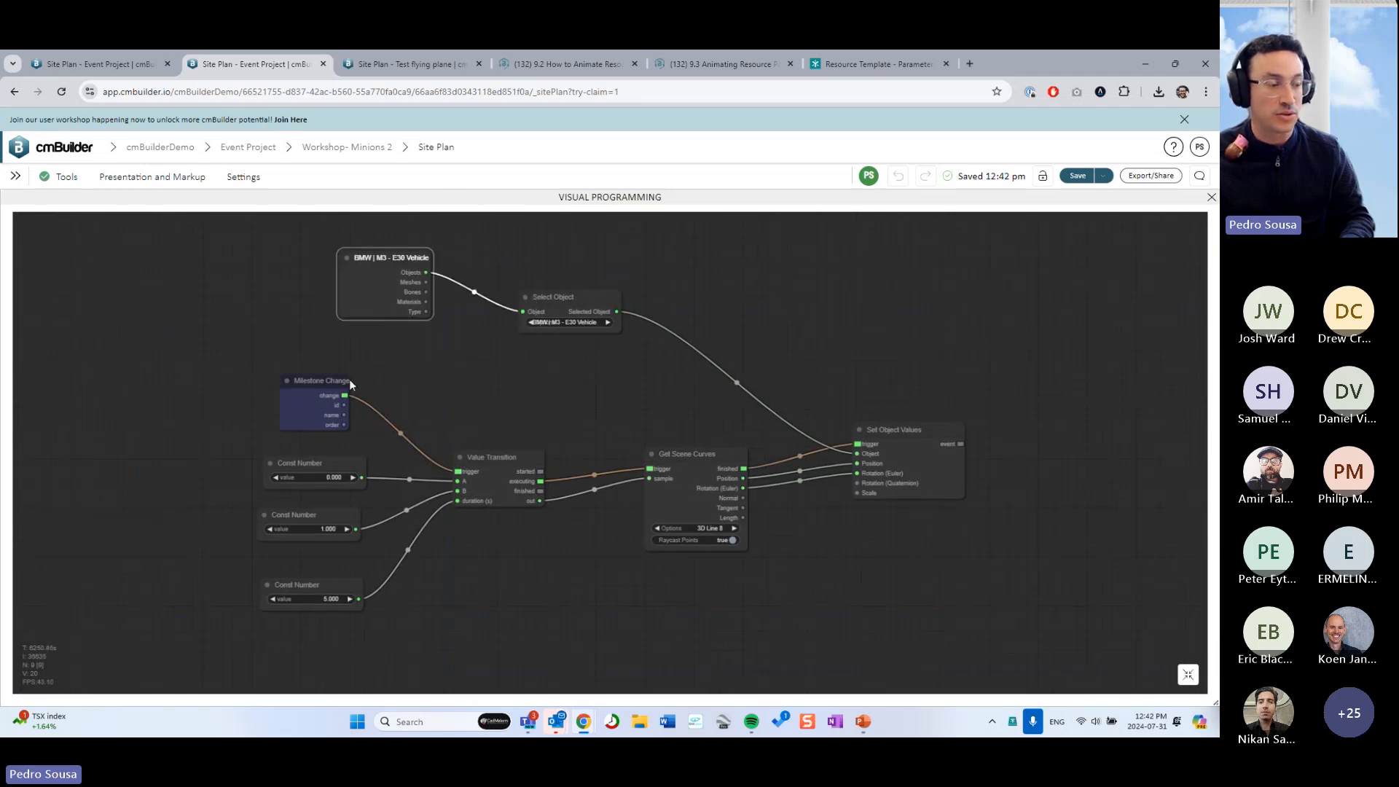
left_click(1188, 675)
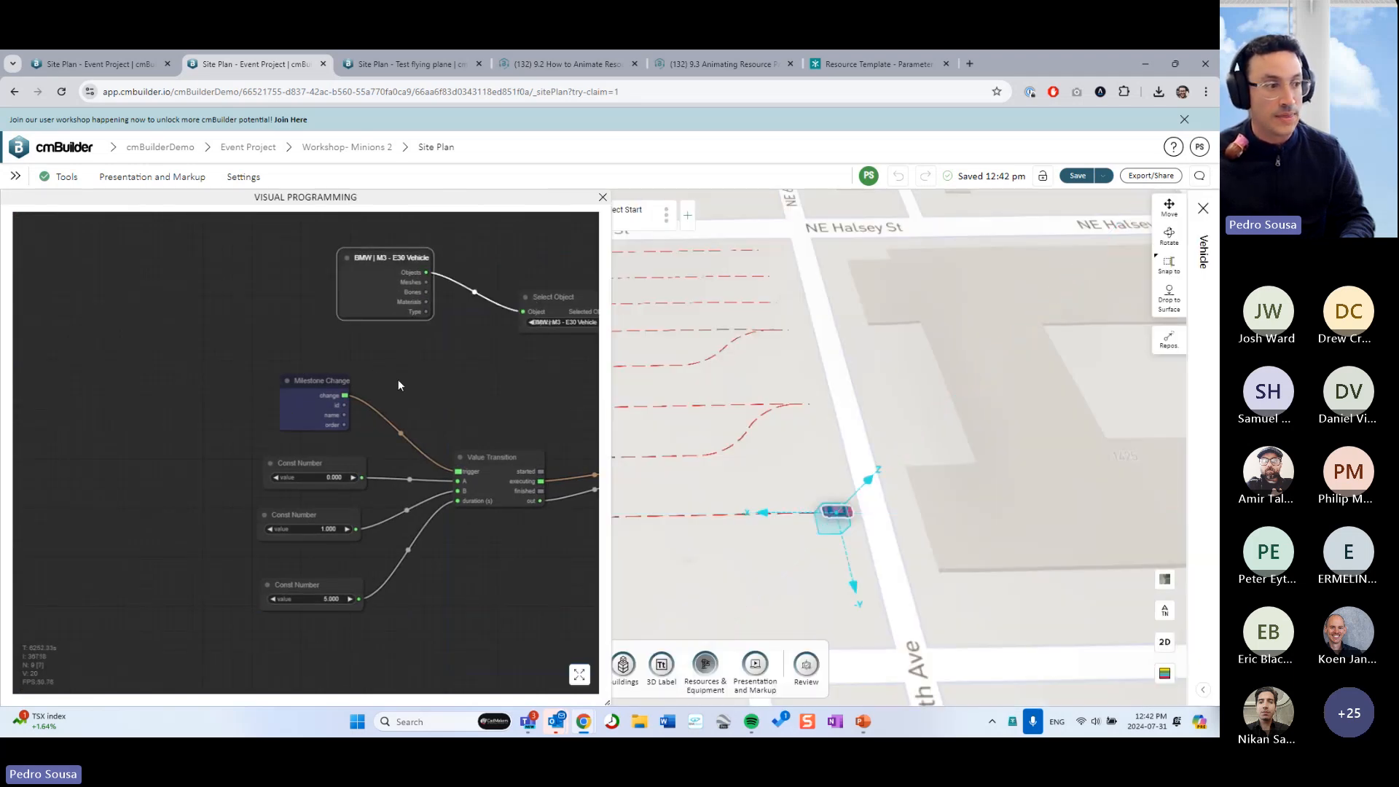
left_click_drag(398, 379, 45, 329)
scroll(295, 321, "down", 2)
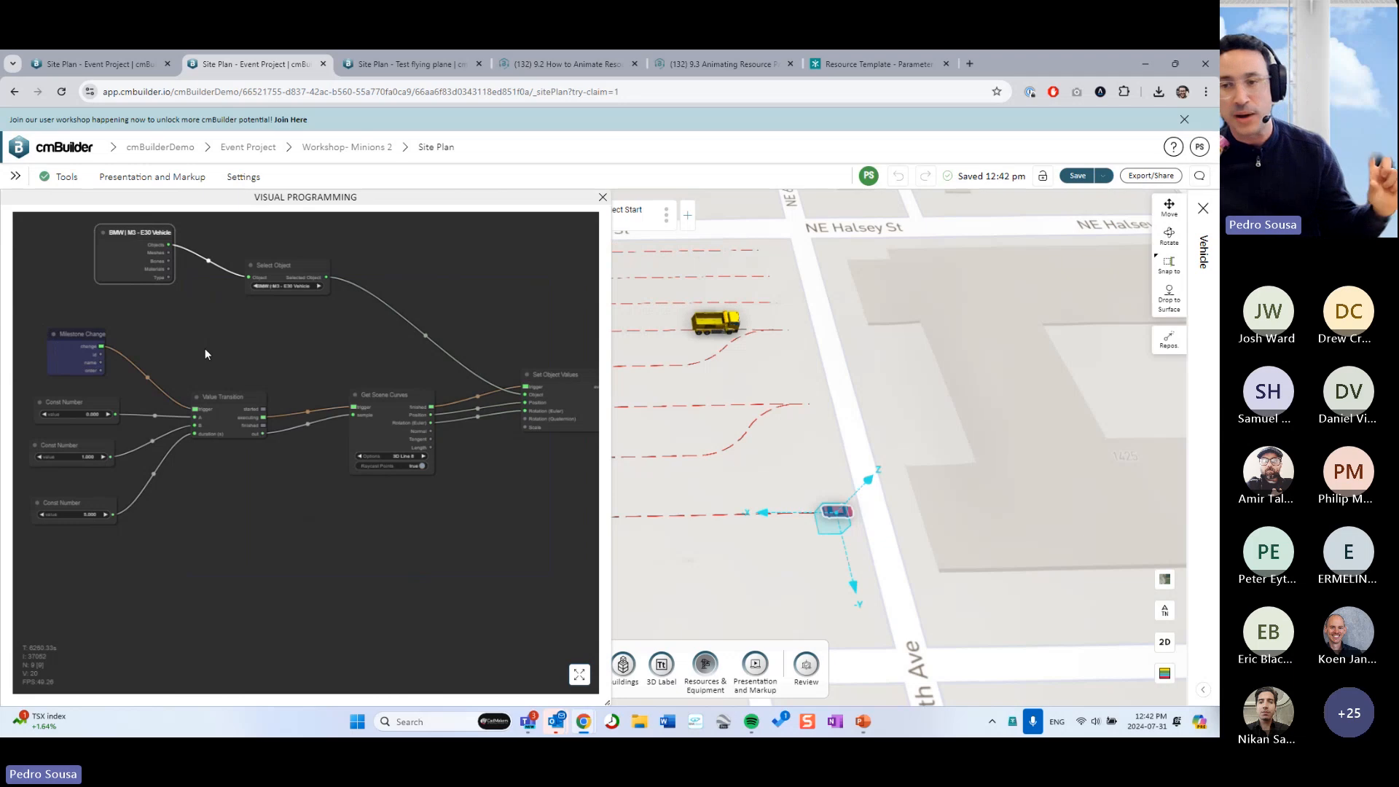
Advance to the next milestone and watch the red vehicle's milestone-triggered animation along its line
left_click_drag(734, 394, 776, 396)
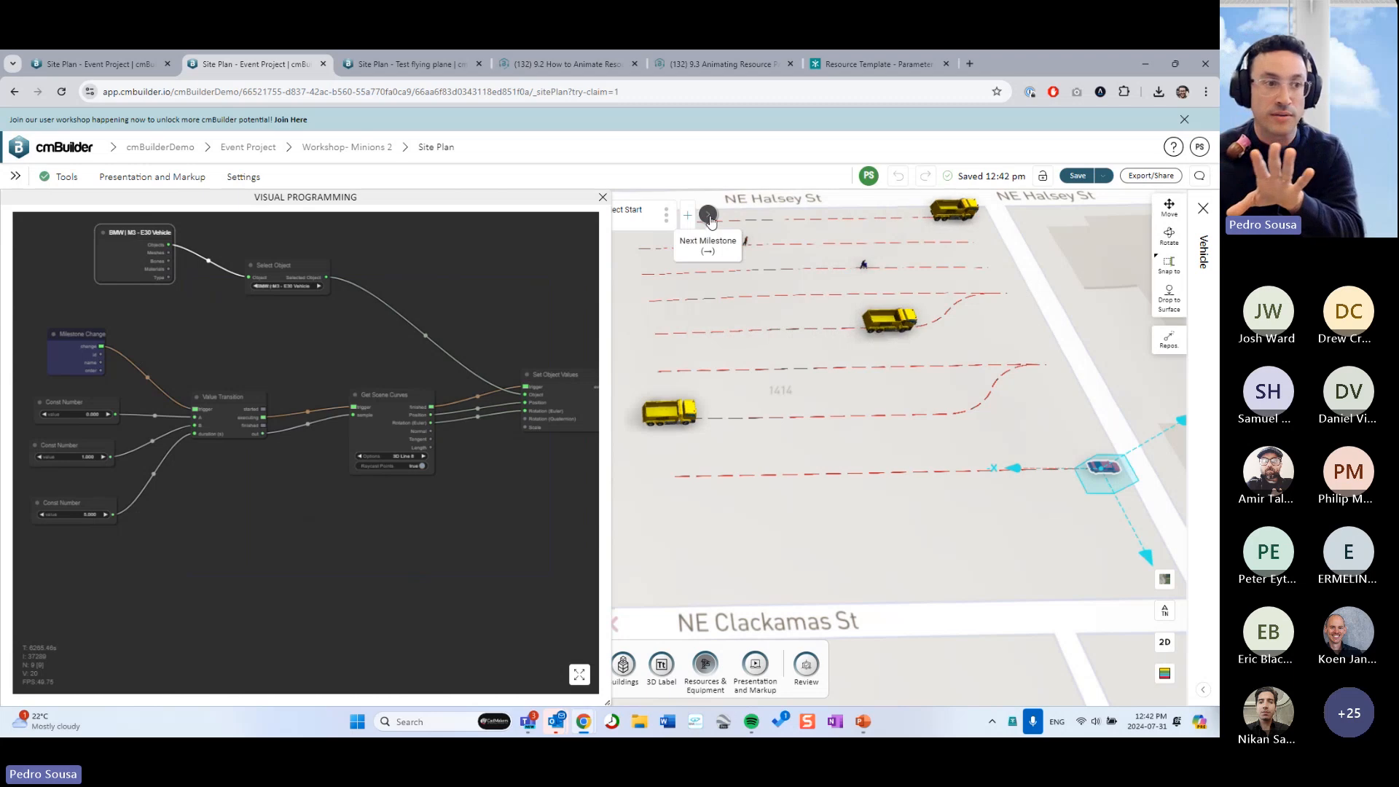
left_click(709, 216)
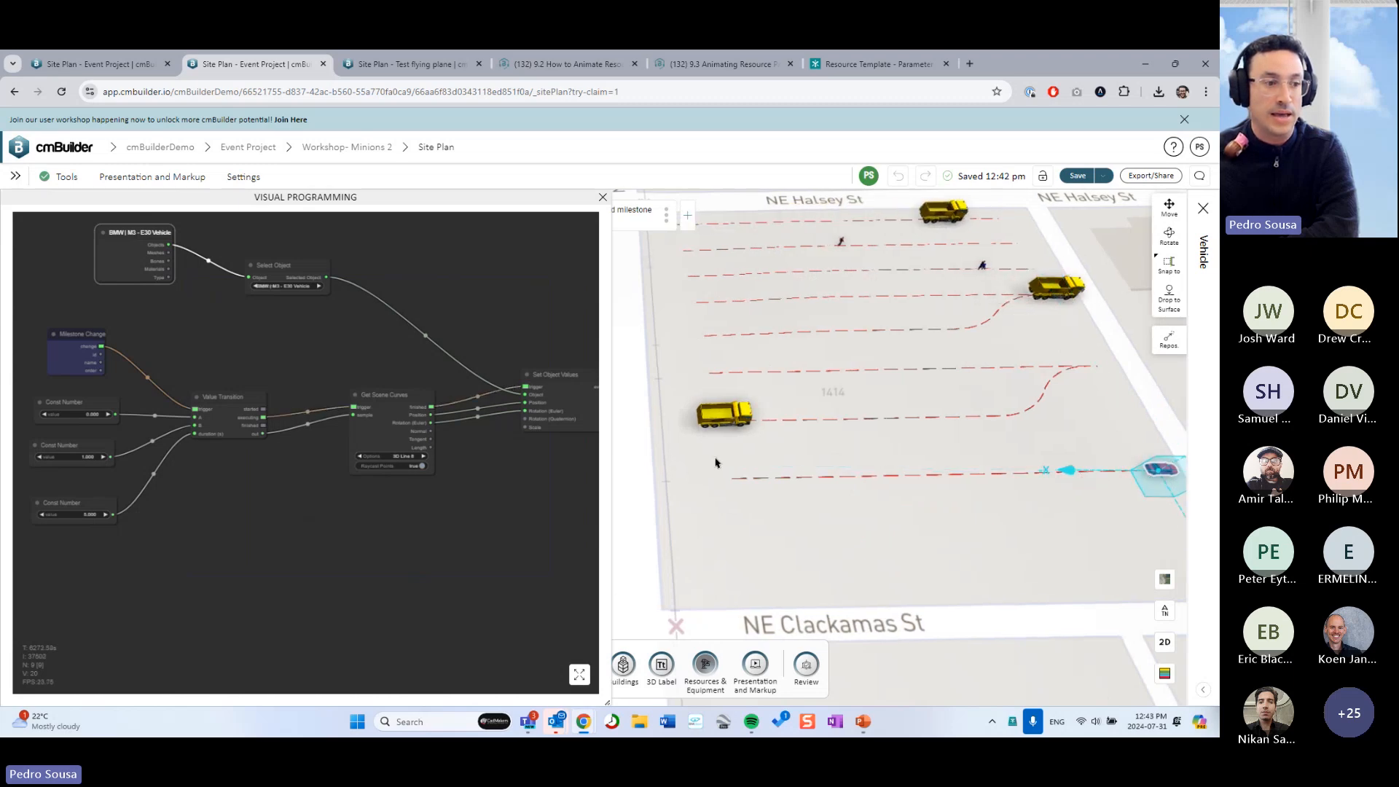
left_click_drag(716, 463, 772, 492)
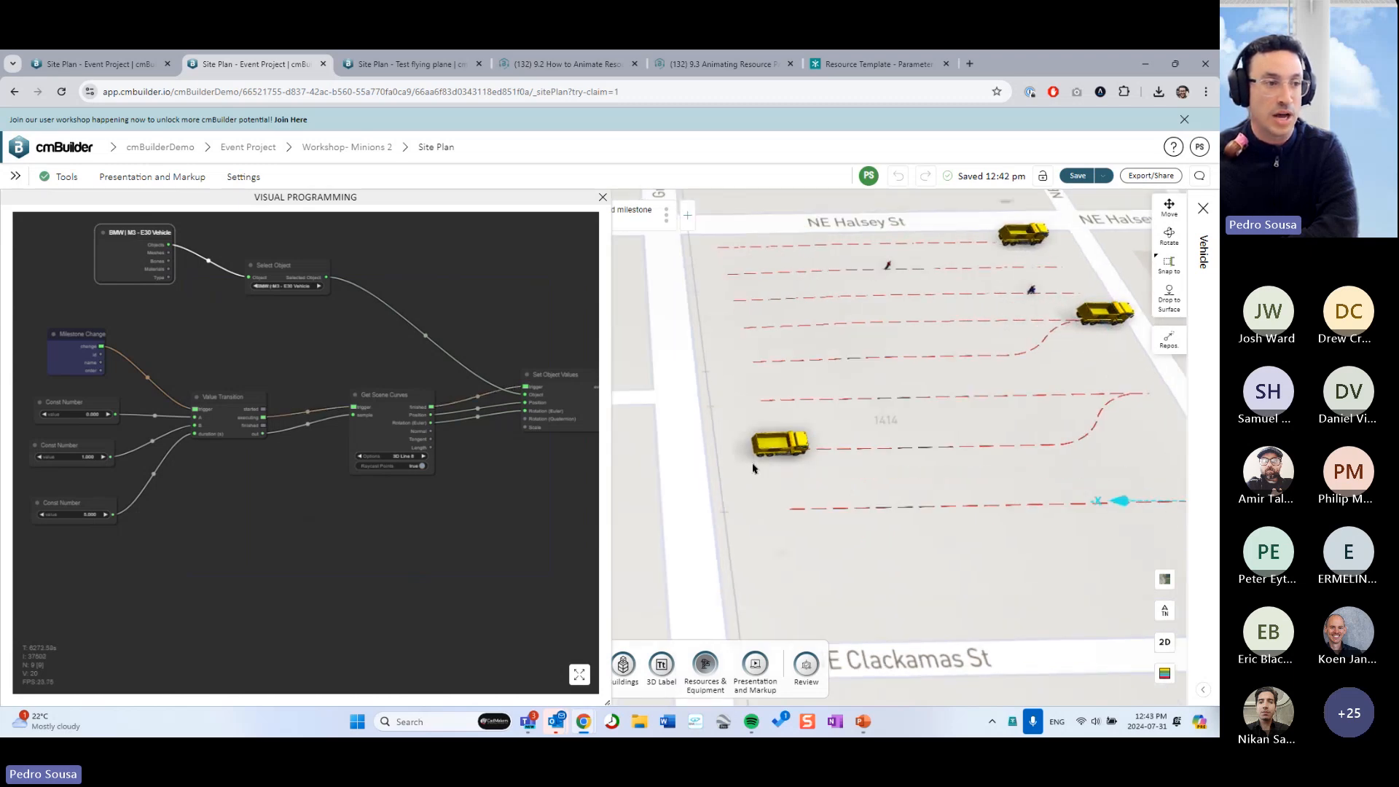
Finish editing the red vehicle and open the graph of the parked dump truck nearest to it
left_click(602, 199)
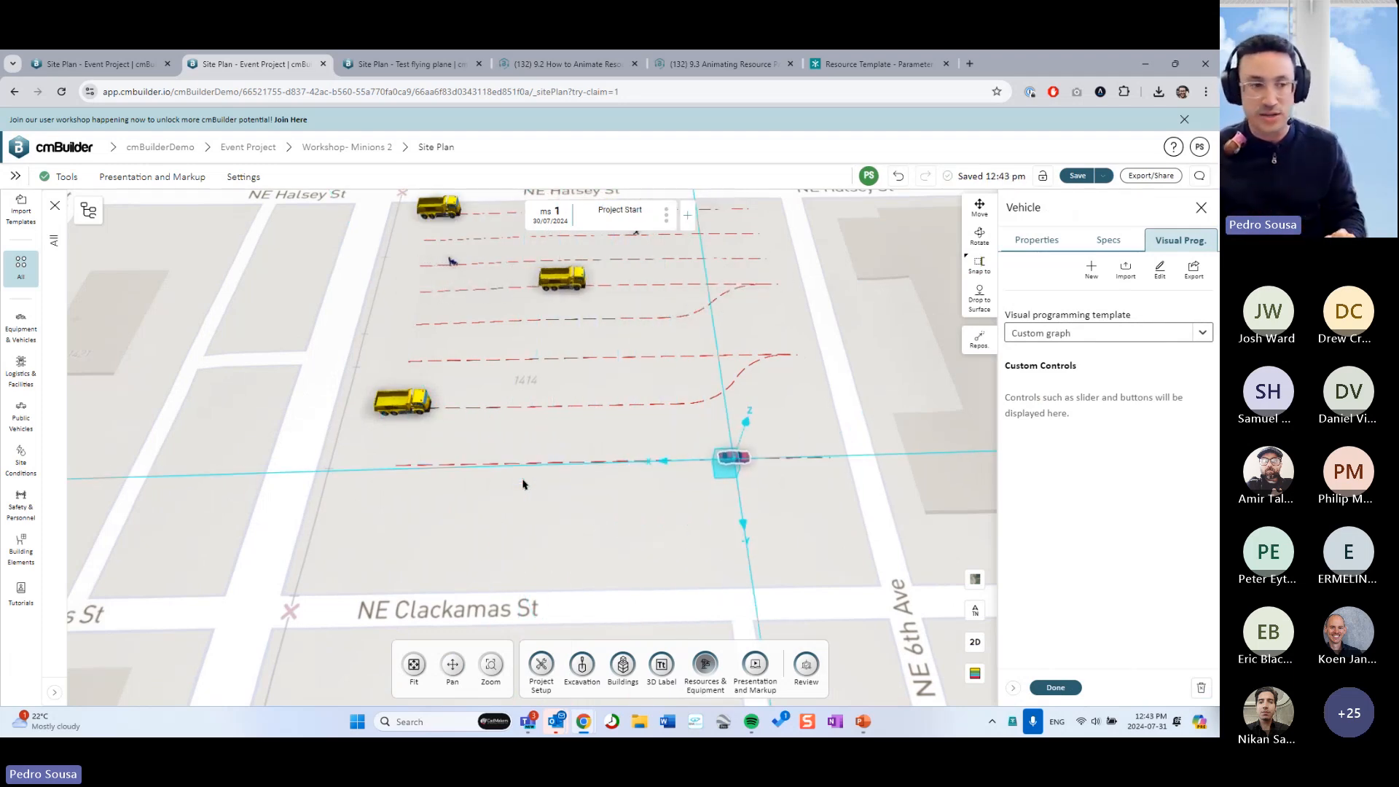
left_click(1058, 686)
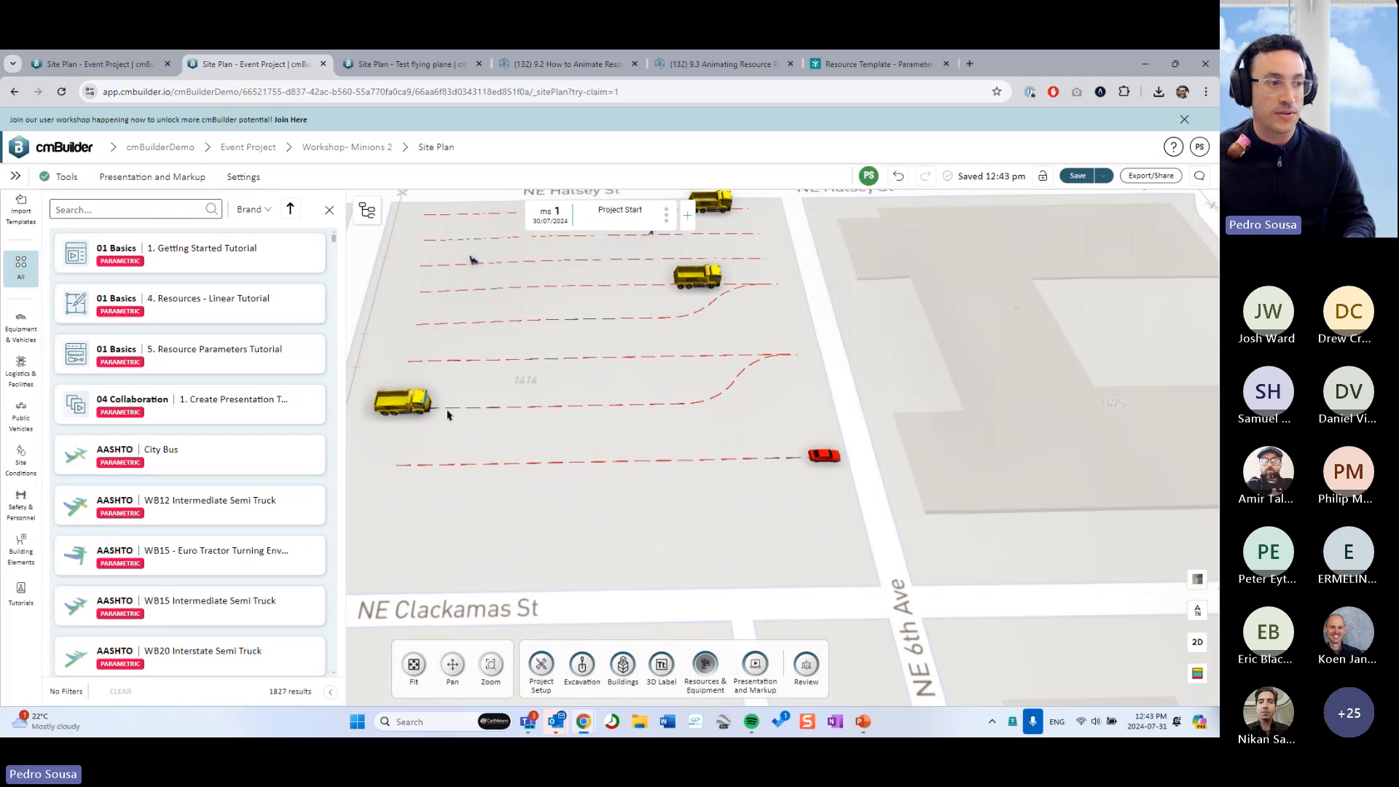
left_click(404, 401)
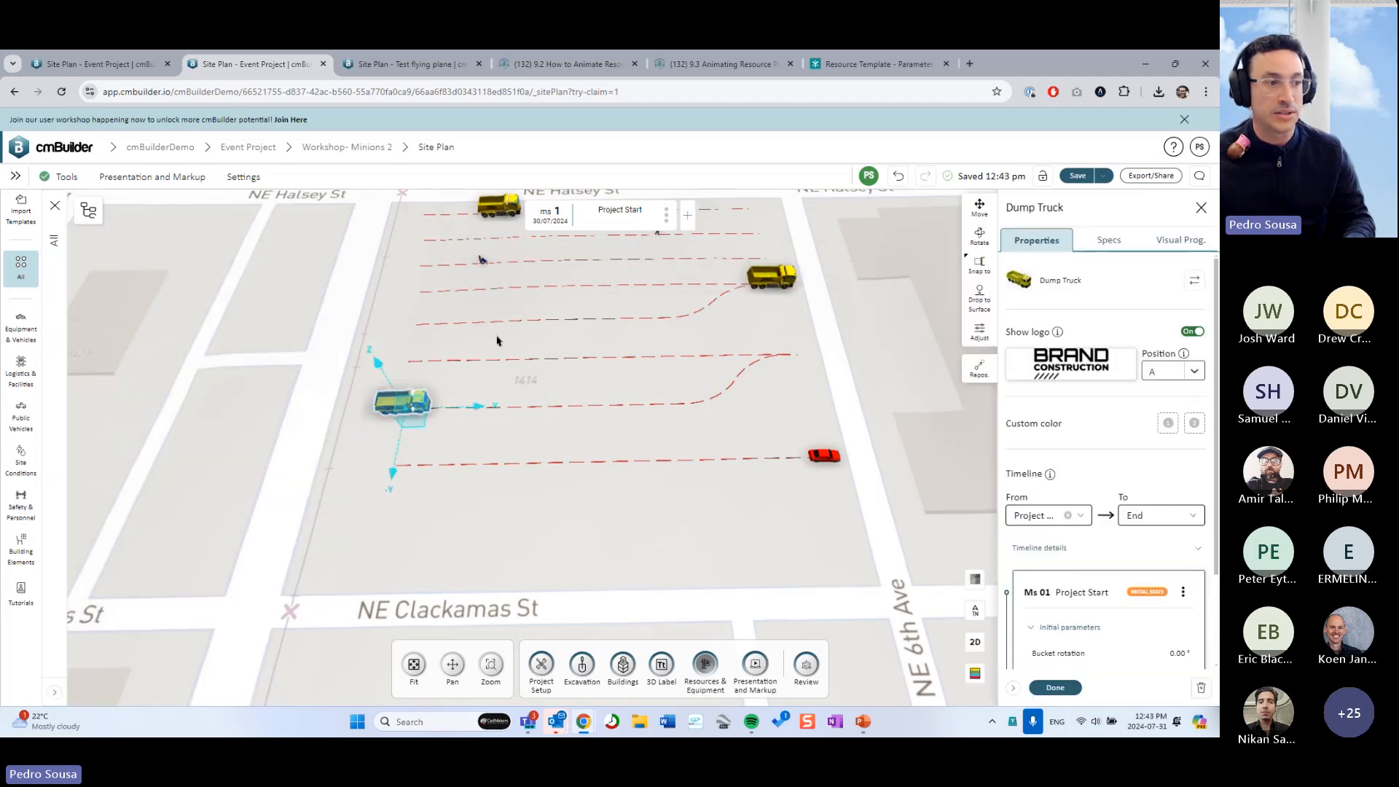
left_click(1184, 246)
left_click(1158, 271)
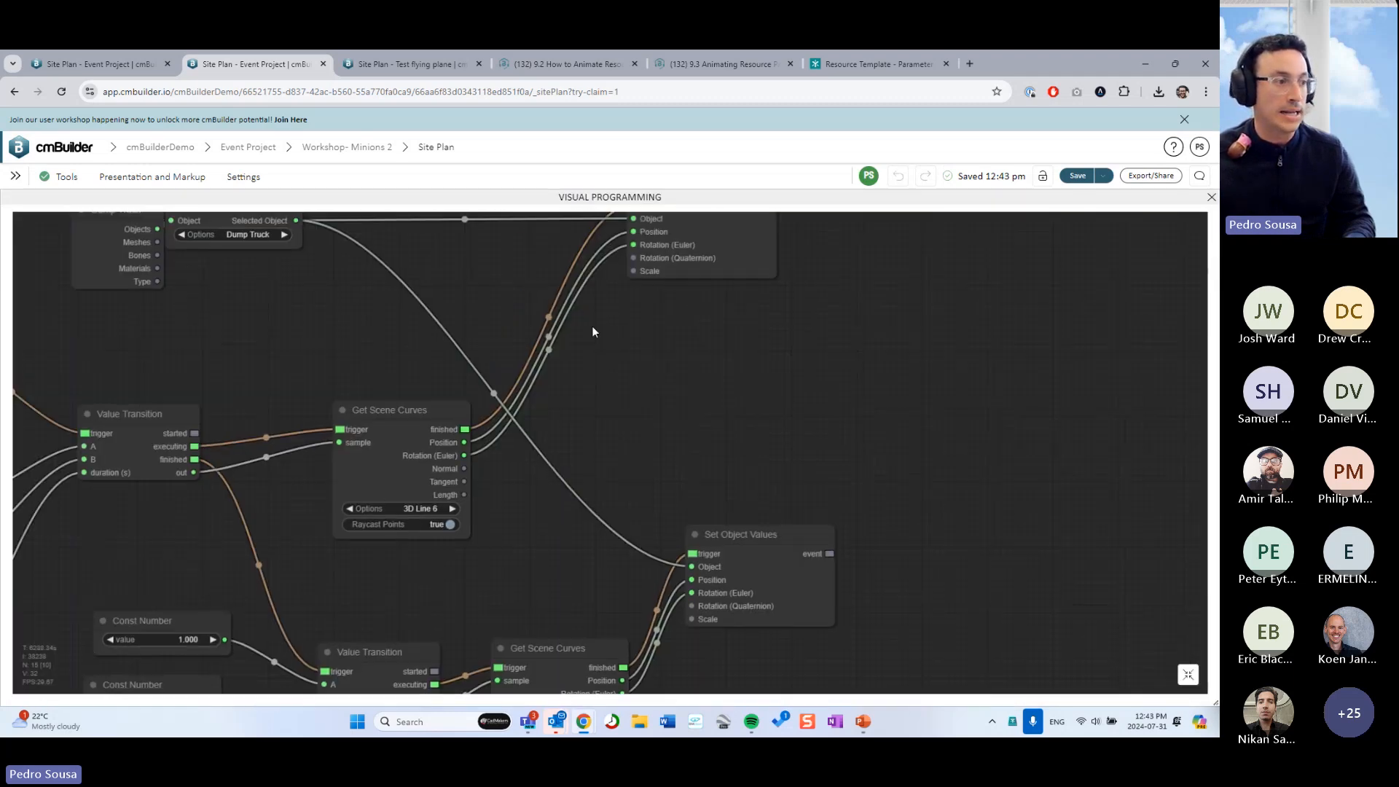
Replace the Button node with a Milestone Change node and wire its change output to the first Value Transition's trigger
right_click(267, 316)
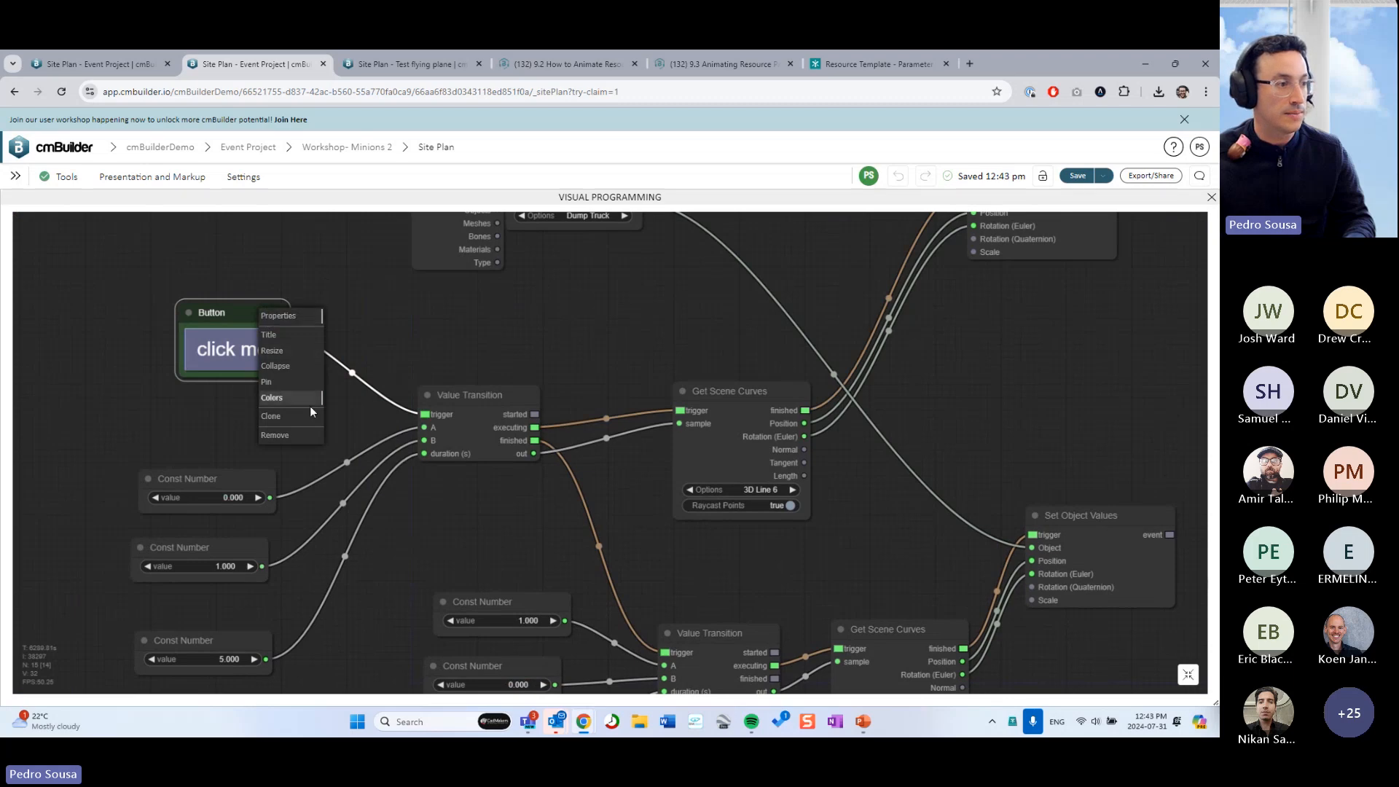
left_click(306, 436)
double_click(295, 290)
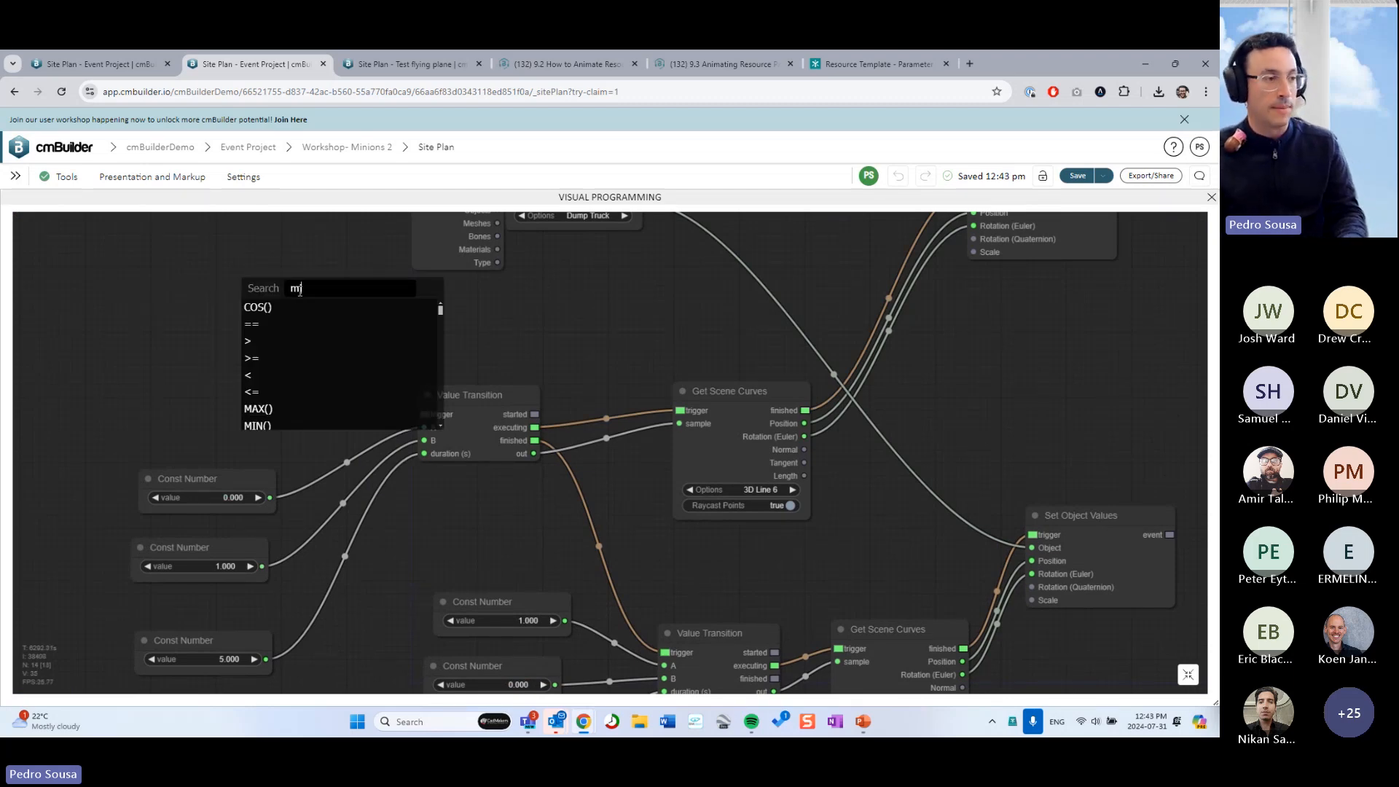
type("mileston")
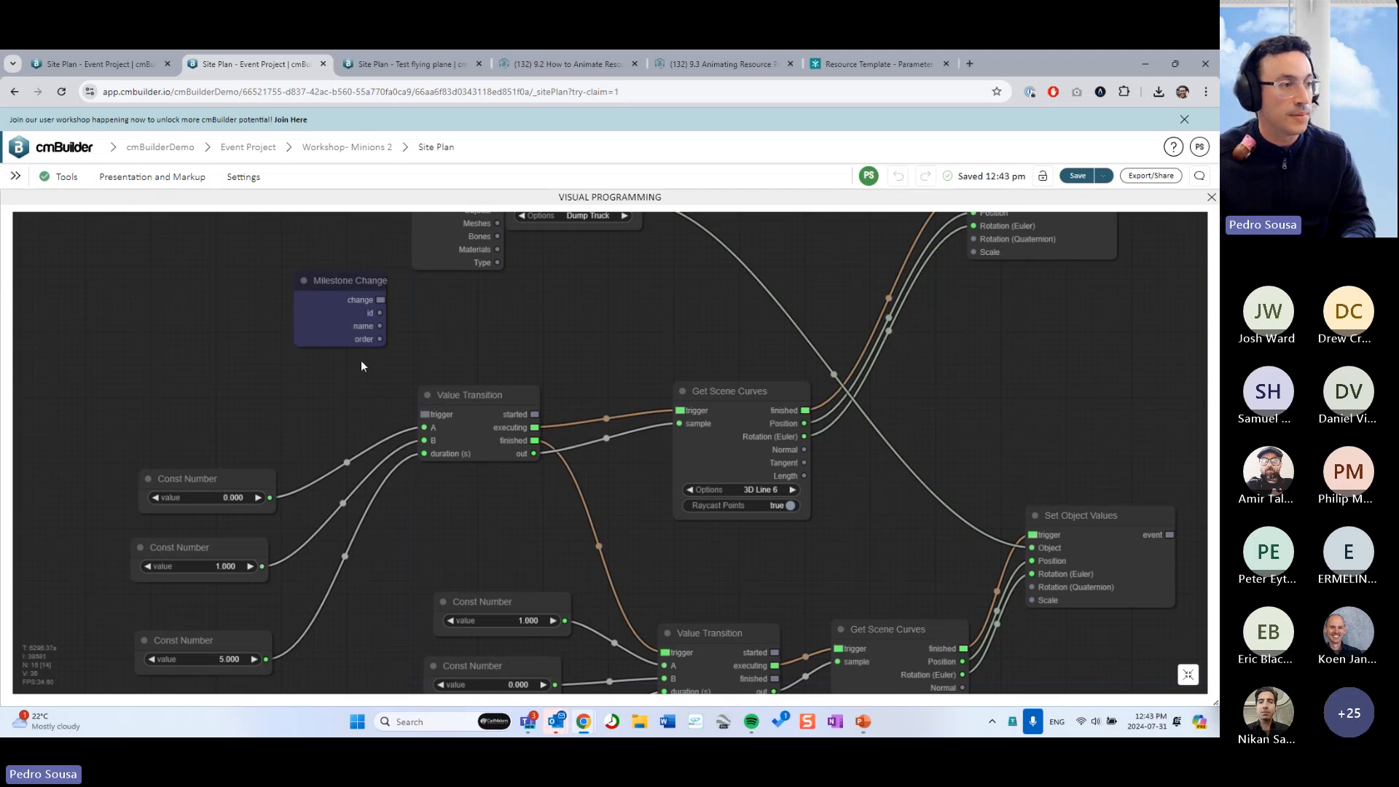
left_click_drag(299, 301, 336, 341)
left_click_drag(424, 414, 431, 418)
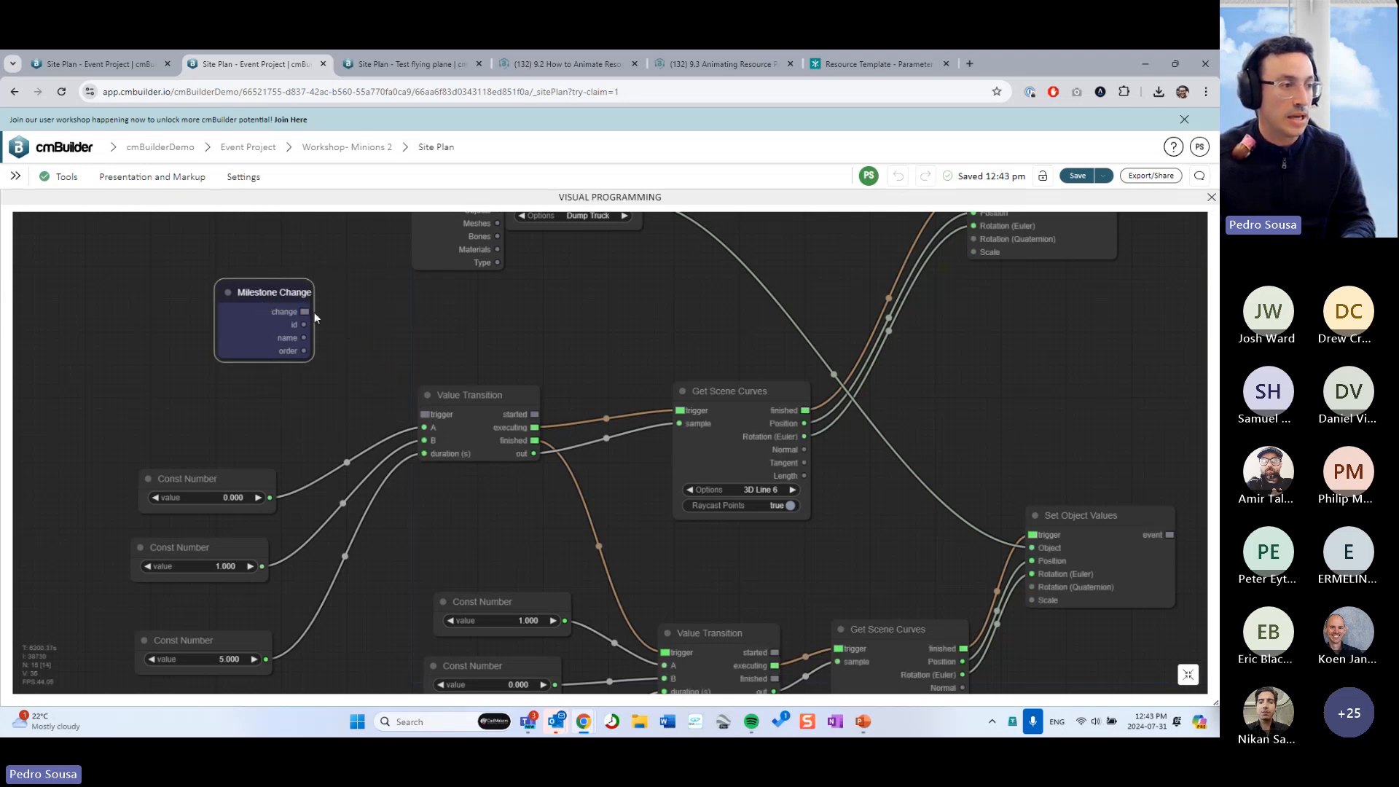
left_click_drag(306, 312, 380, 368)
left_click_drag(426, 414, 425, 414)
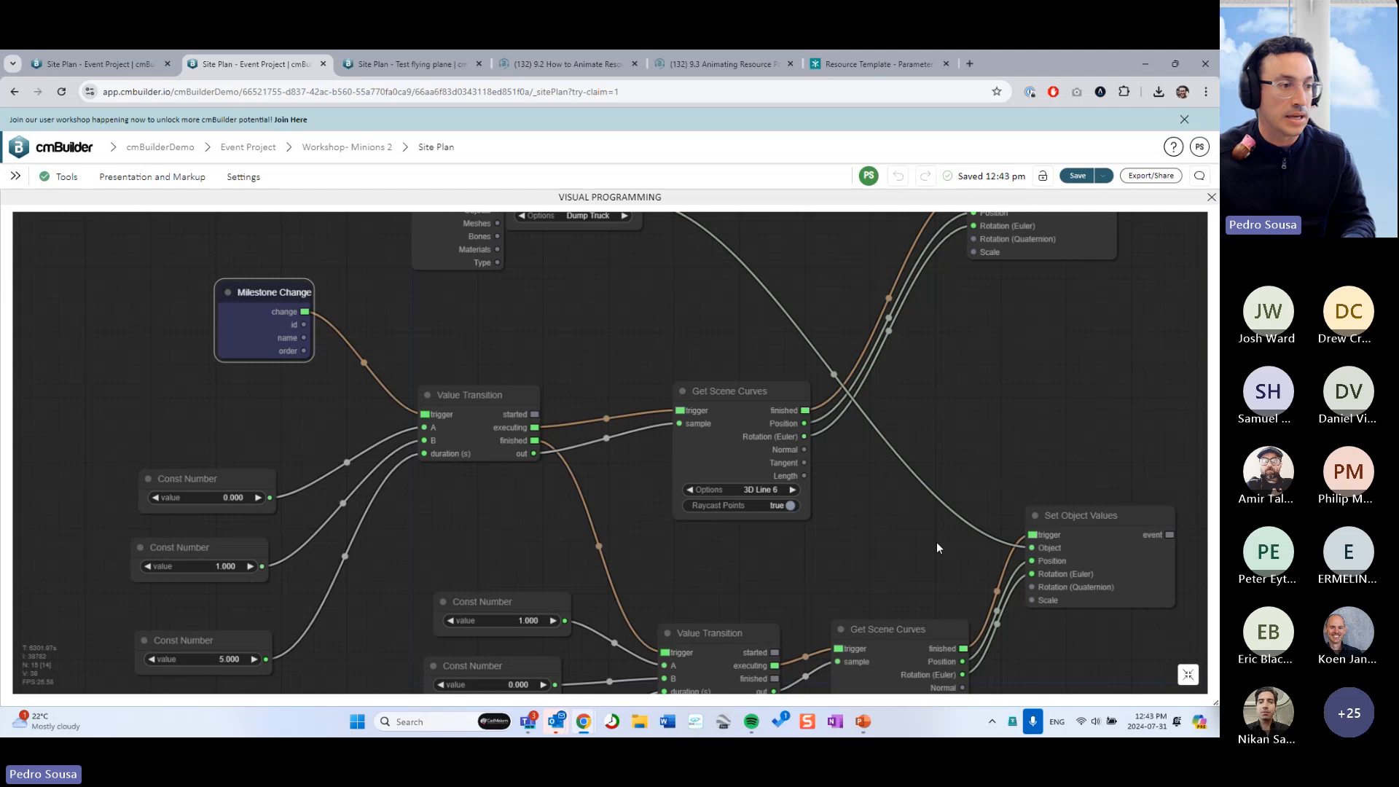
Close the dump truck's graph, change the milestone to test the truck and car animations, and finish editing the truck
left_click(1187, 674)
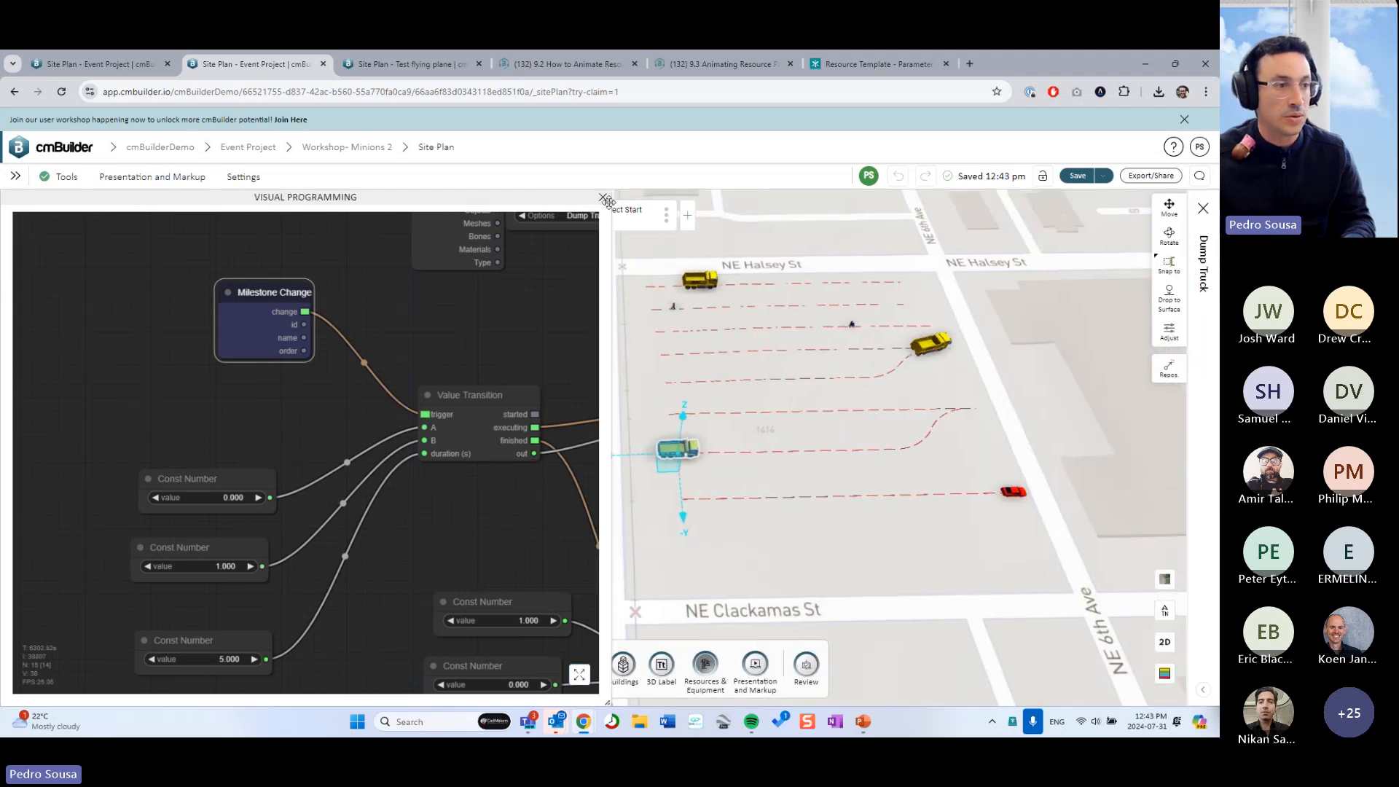
left_click(611, 198)
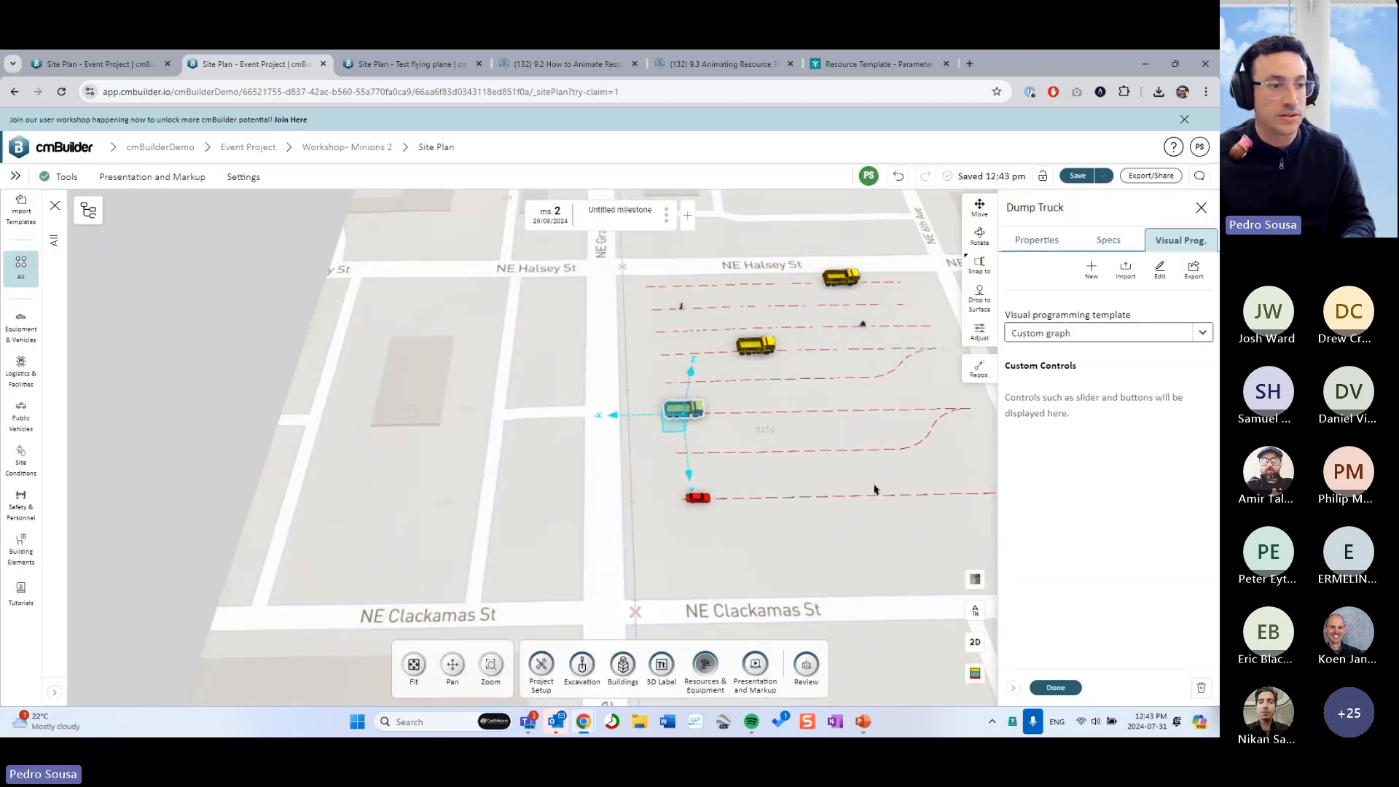
left_click_drag(875, 489, 715, 491)
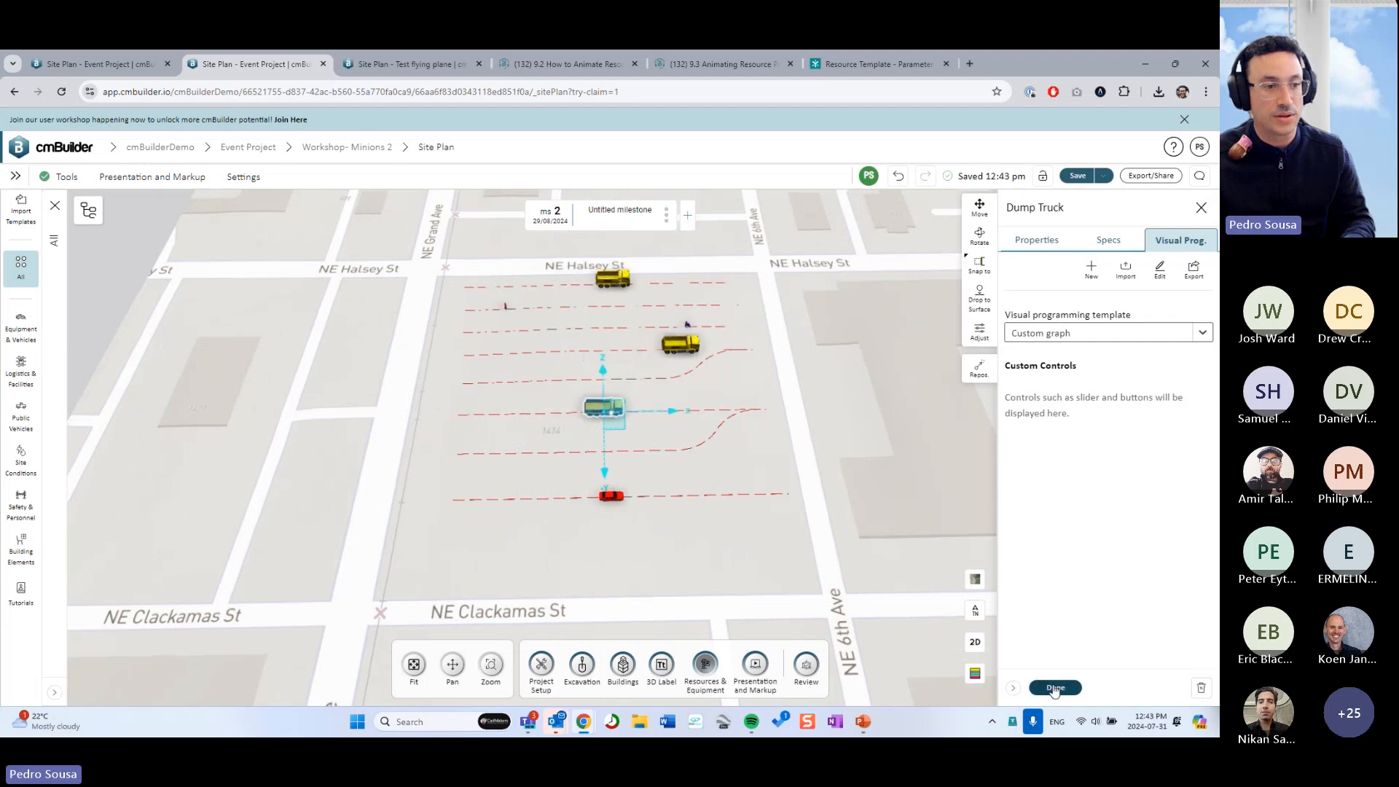
left_click(1054, 687)
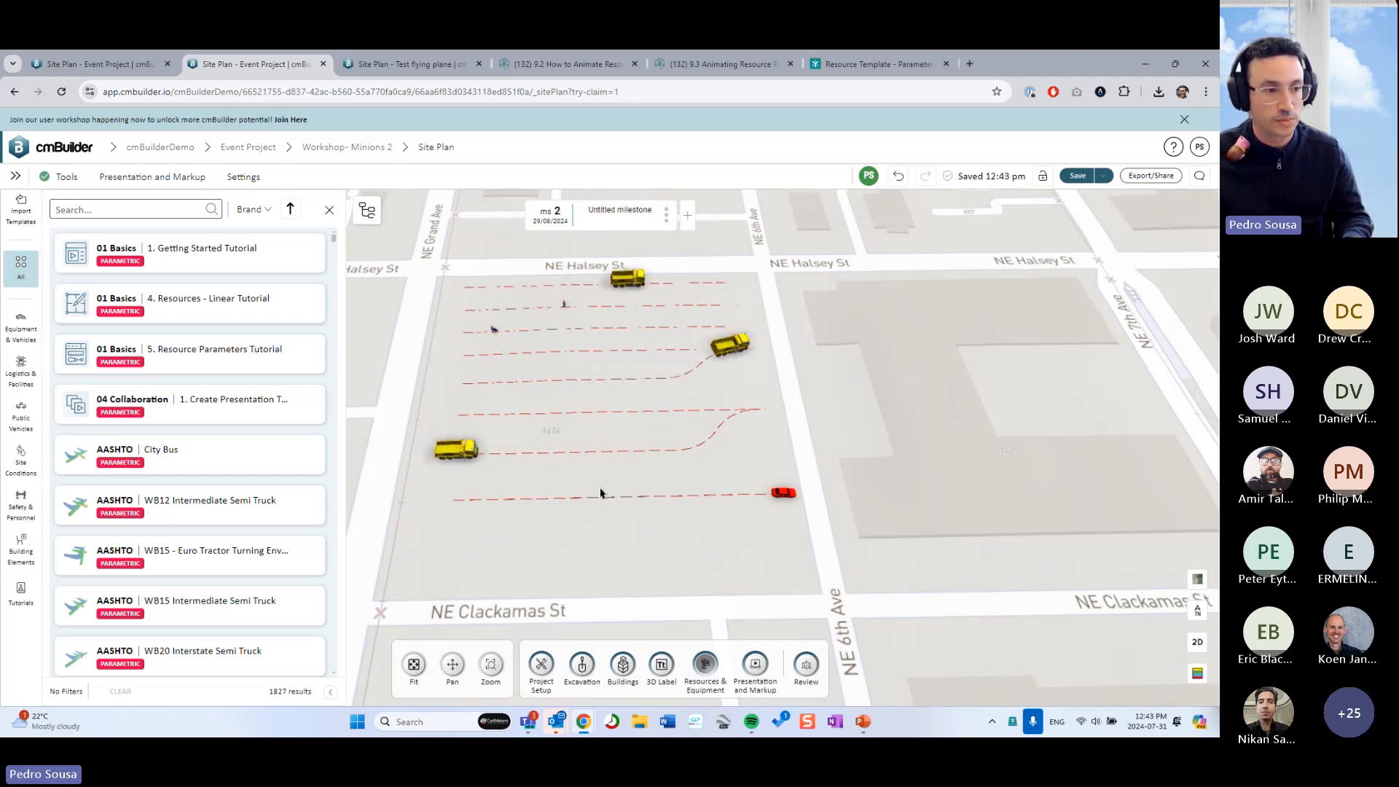
Hide the resource library and view the dump truck and red vehicle on their lines up close
left_click(332, 212)
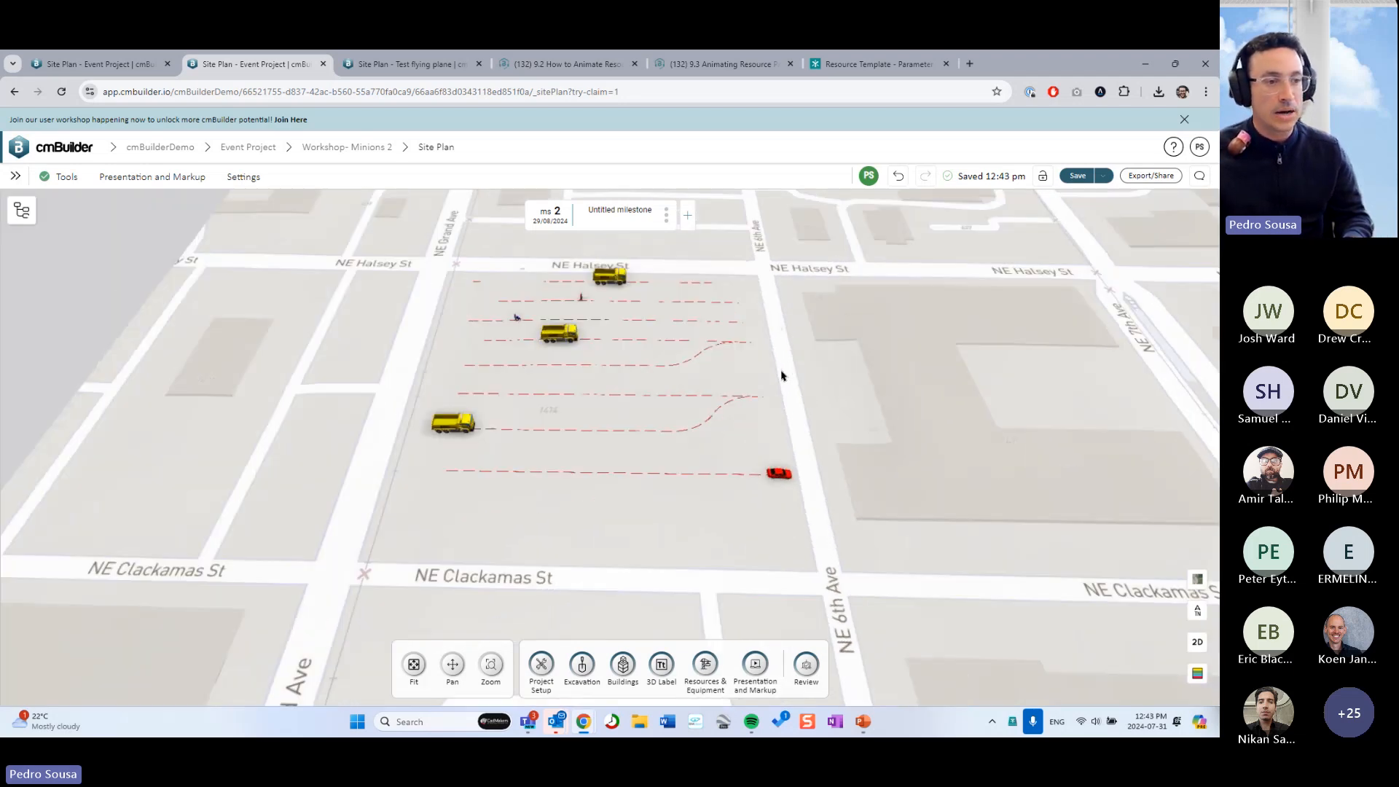
scroll(821, 497, "up", 5)
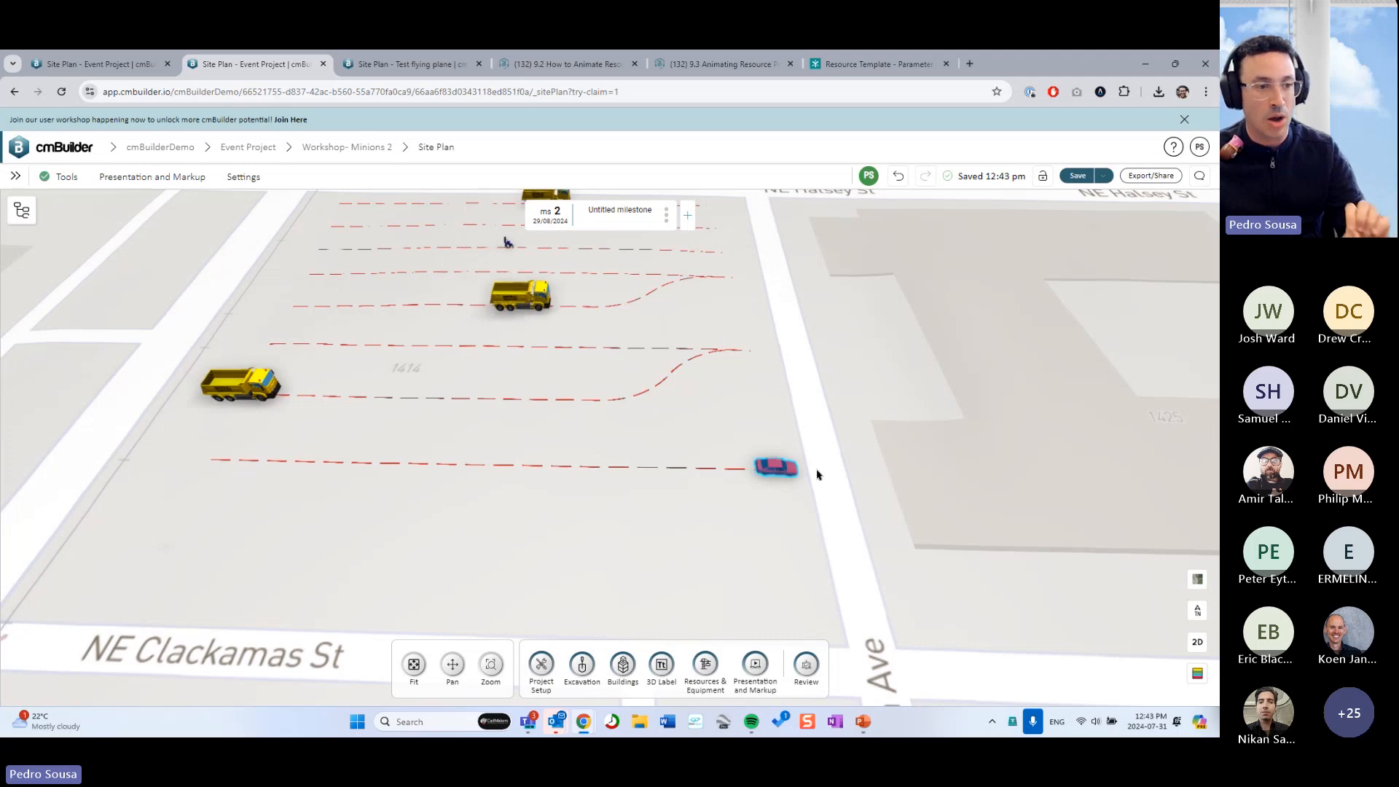
left_click_drag(650, 520, 681, 513)
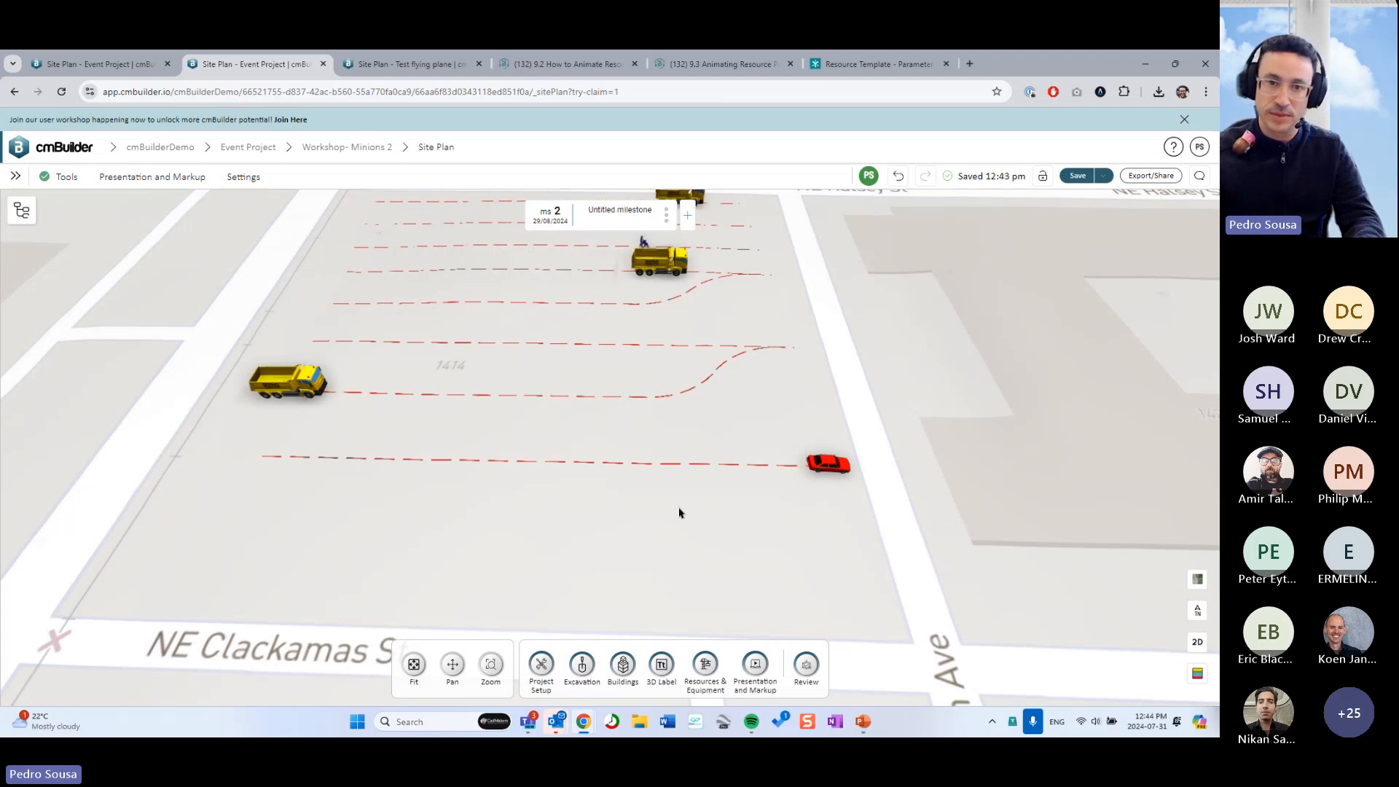
Rename milestone 2 to "car Moves"
scroll(679, 513, "down", 5)
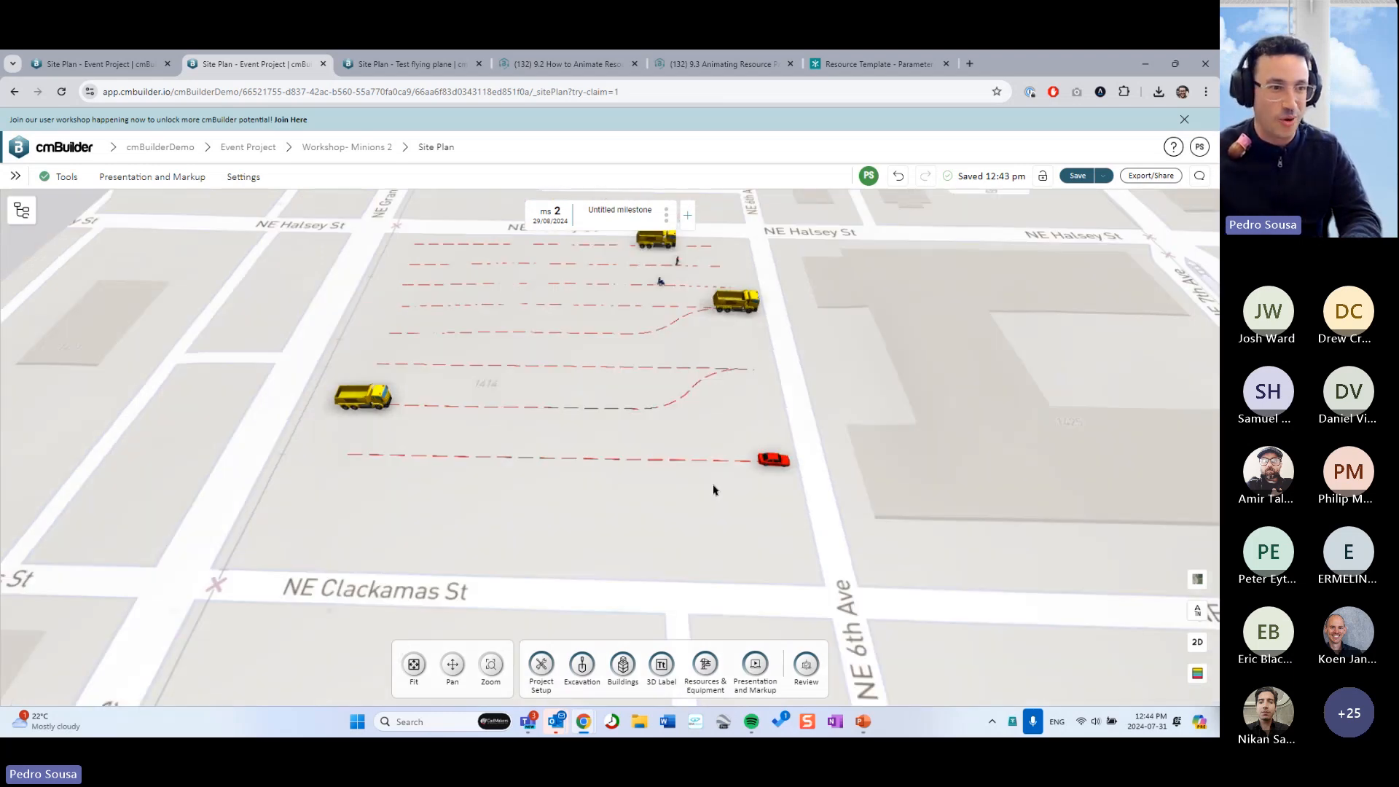
scroll(652, 503, "up", 4)
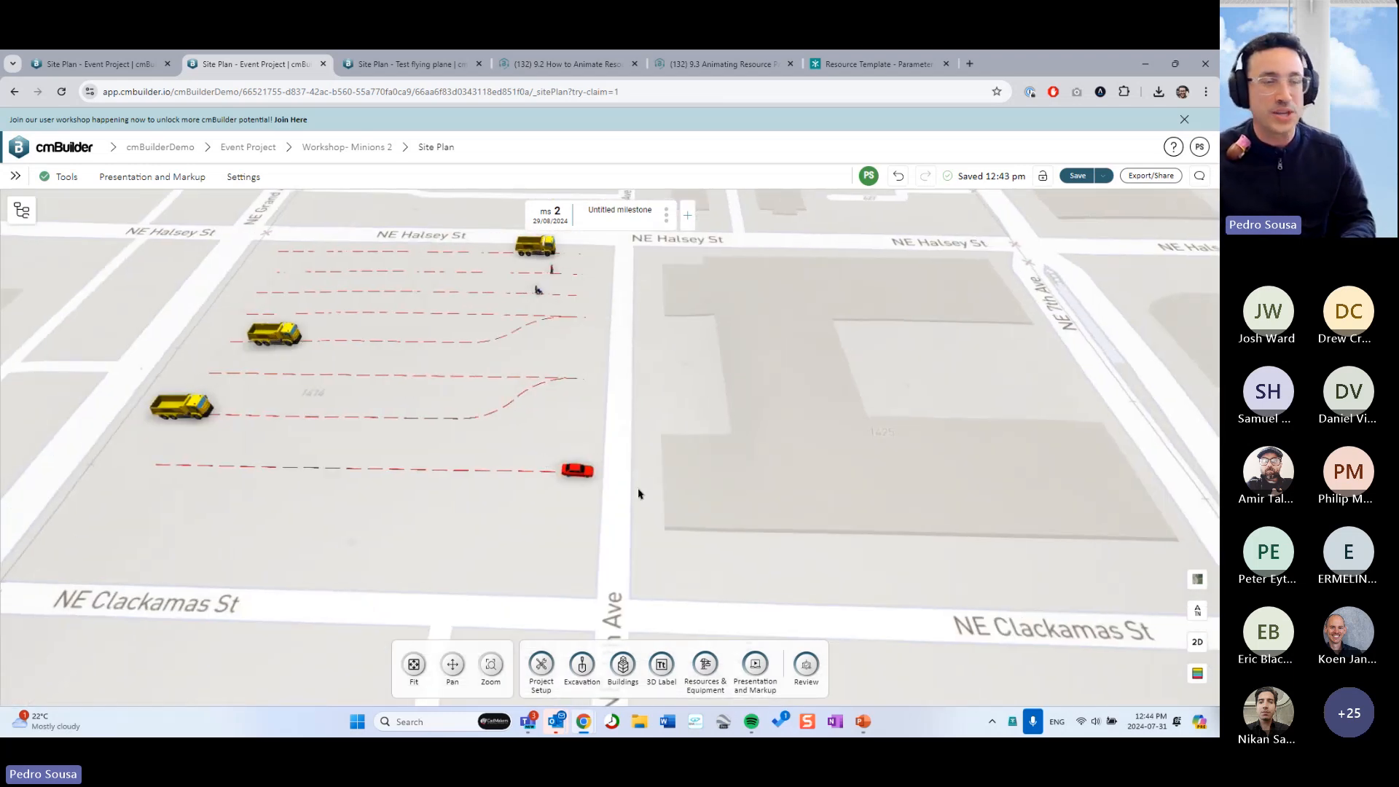
scroll(842, 467, "up", 2)
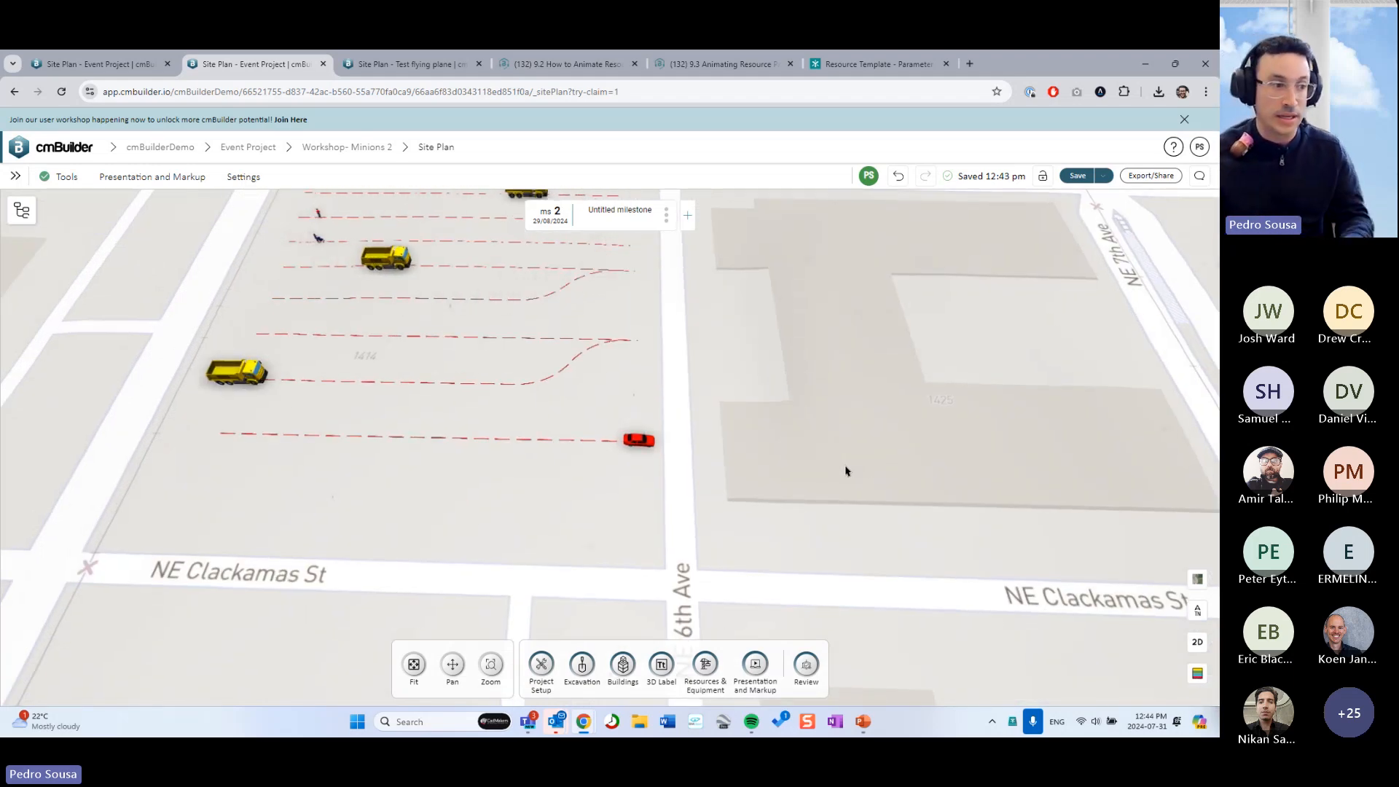
scroll(845, 470, "up", 4)
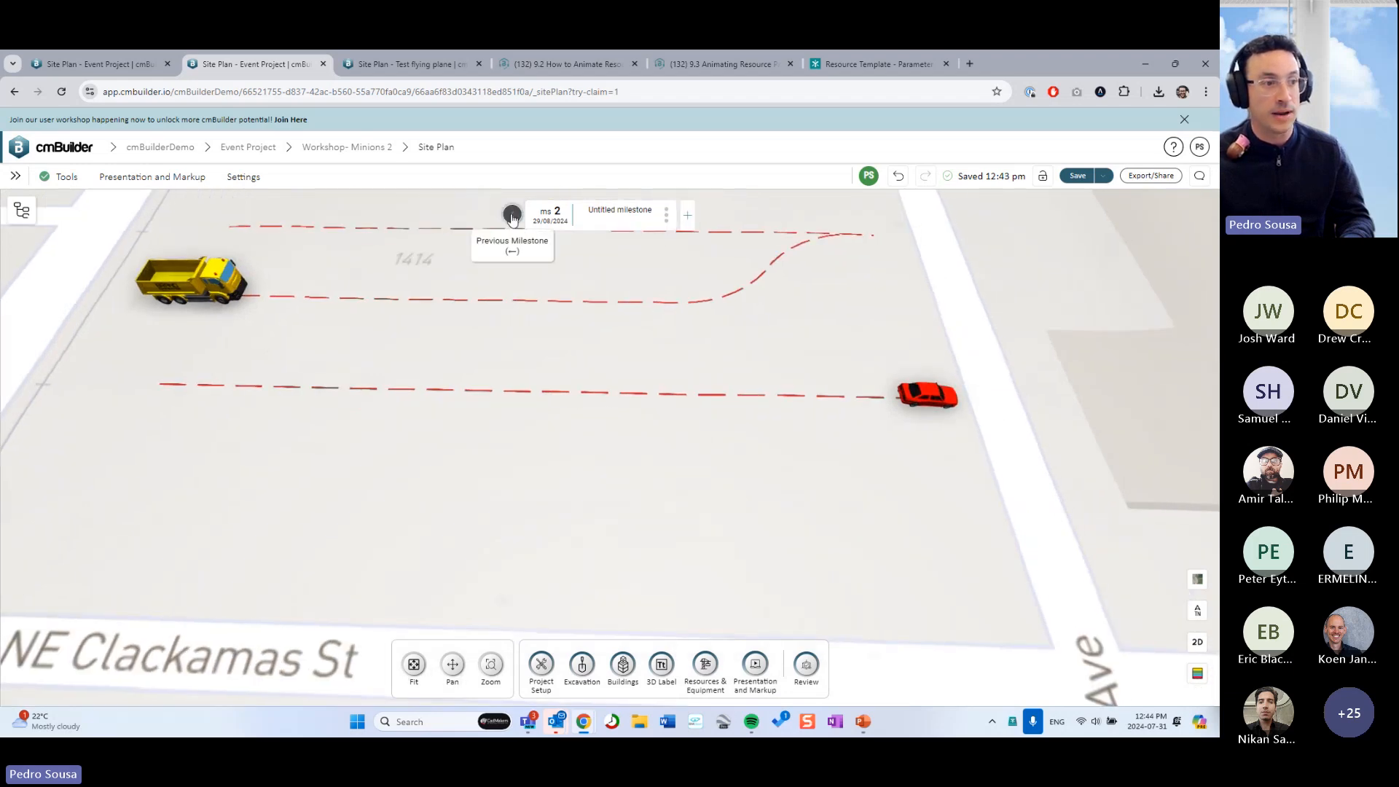
left_click(616, 214)
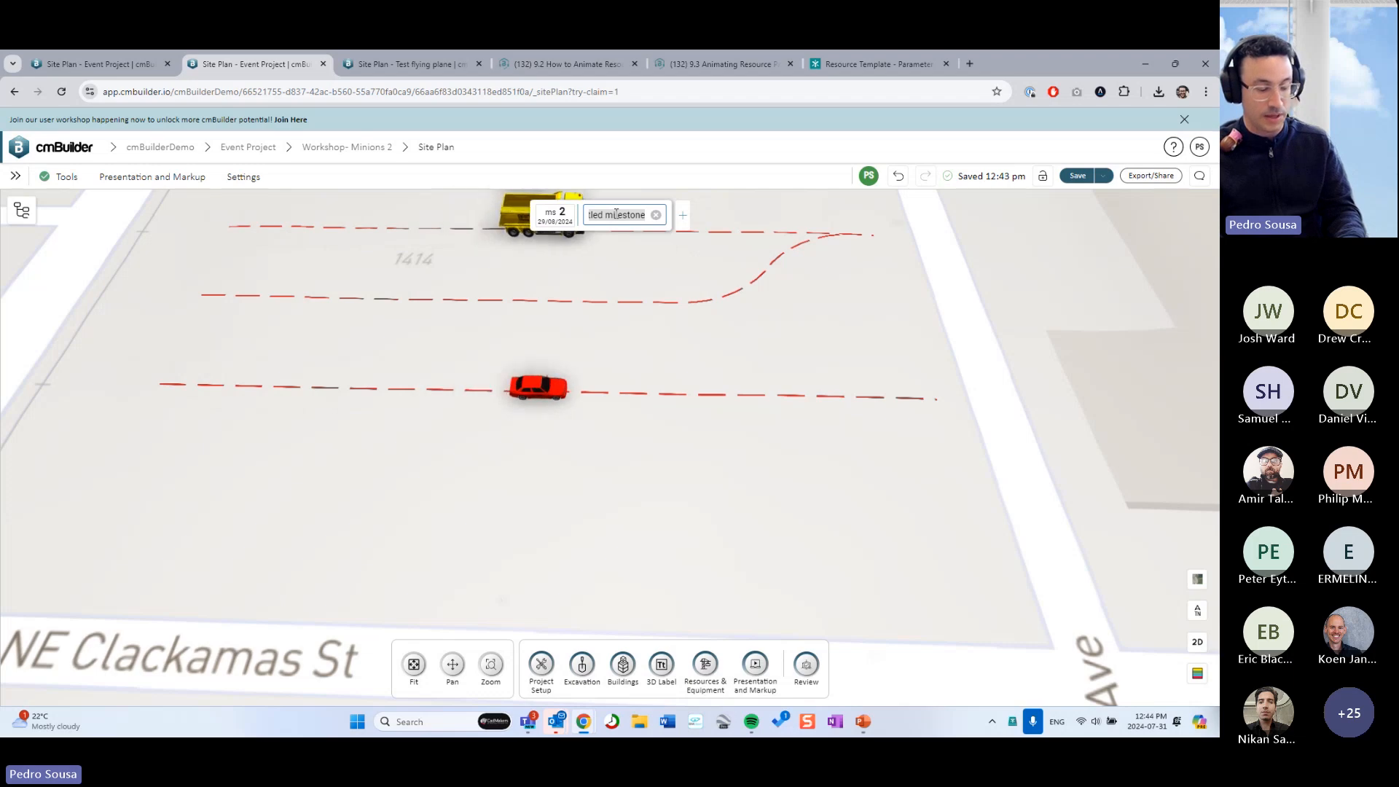
key("Return")
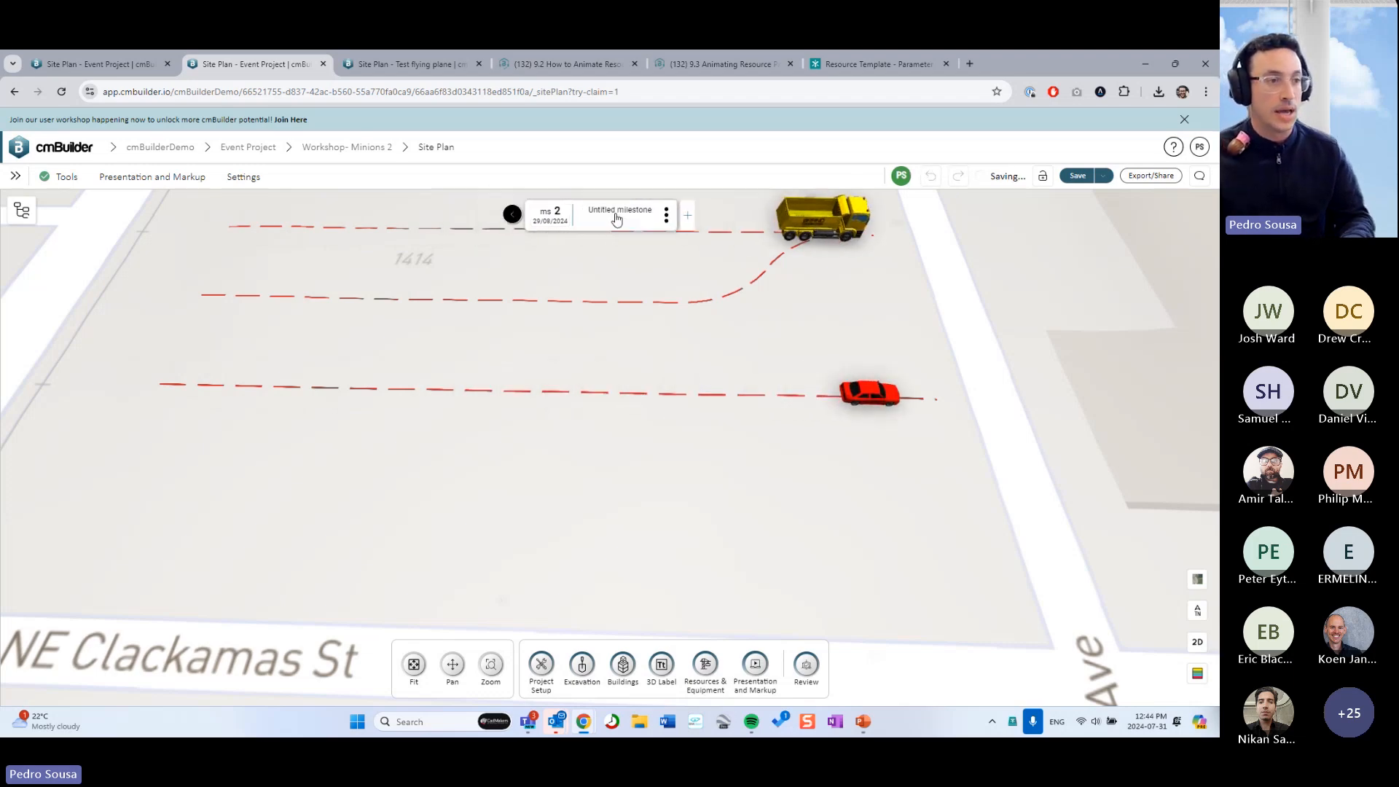
Add a third milestone named "Car Stop"
left_click(615, 216)
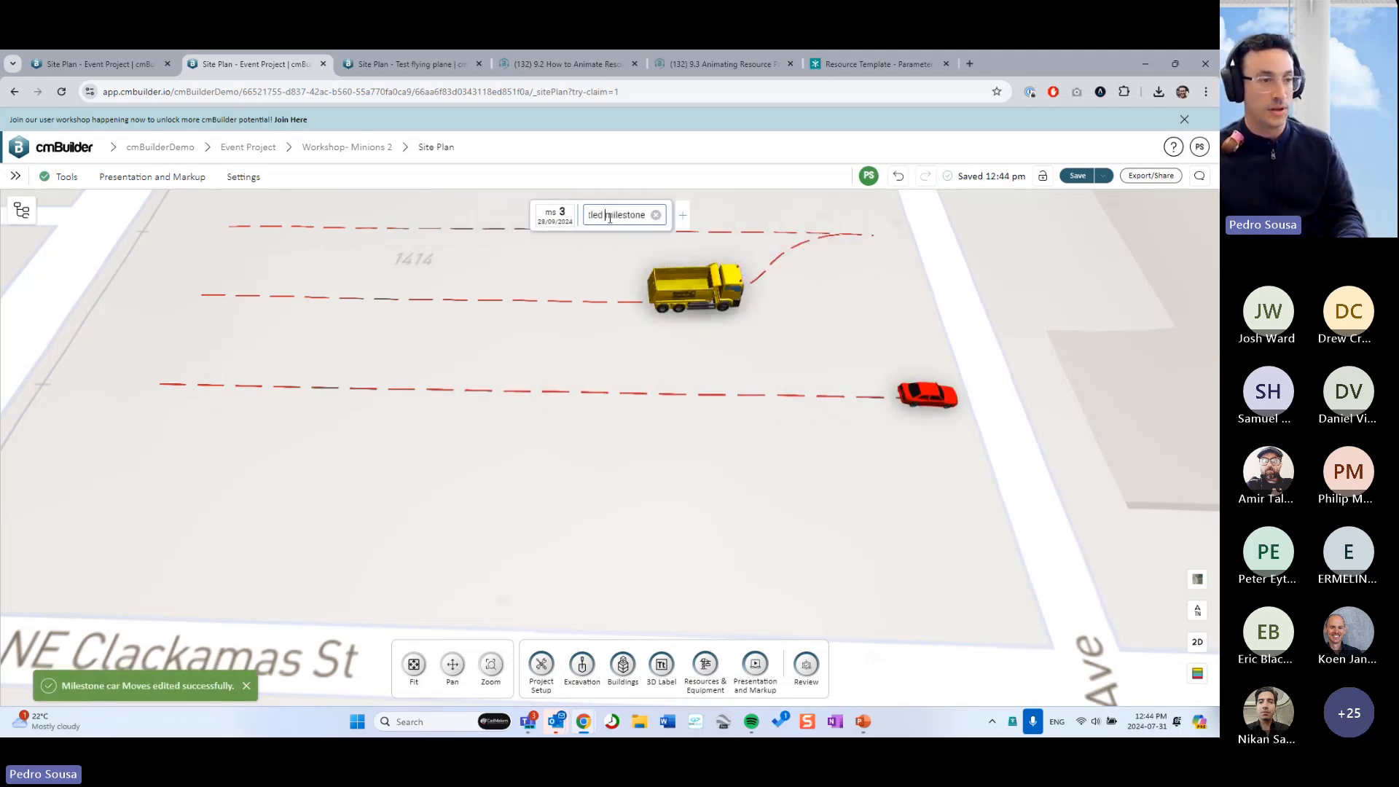
type("Car Stop")
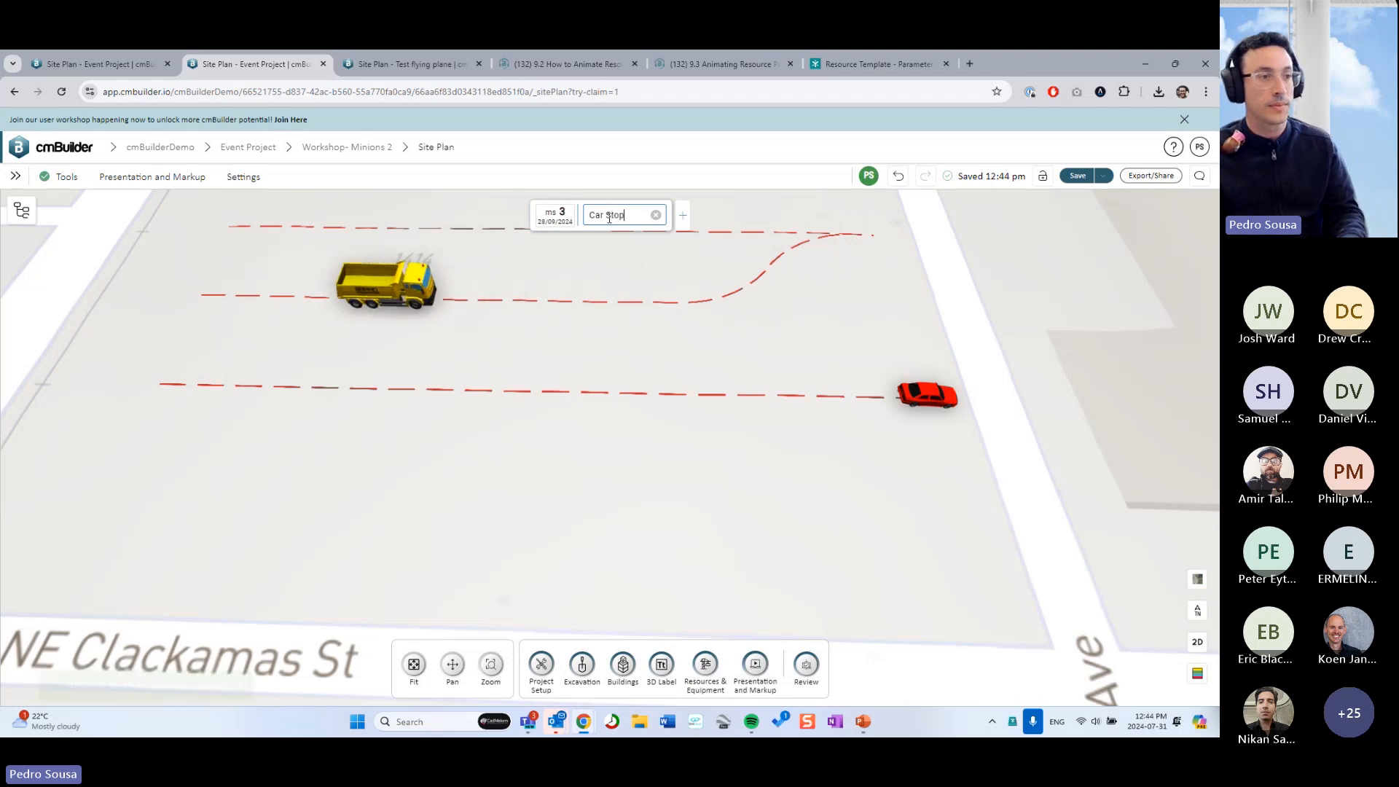
key("Return")
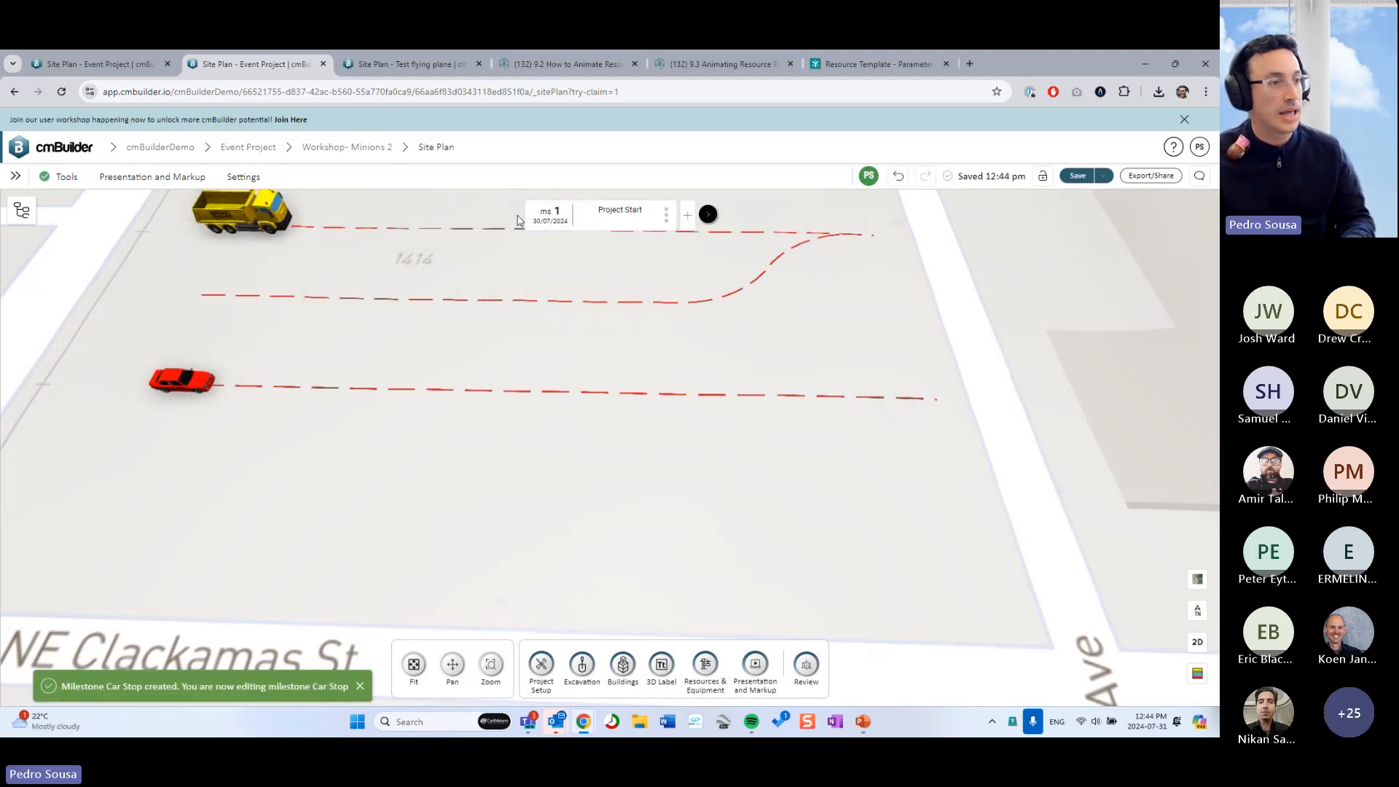
Switch back and forth between the Project Start and Car Stop milestones to test the truck and car animations
left_click(512, 214)
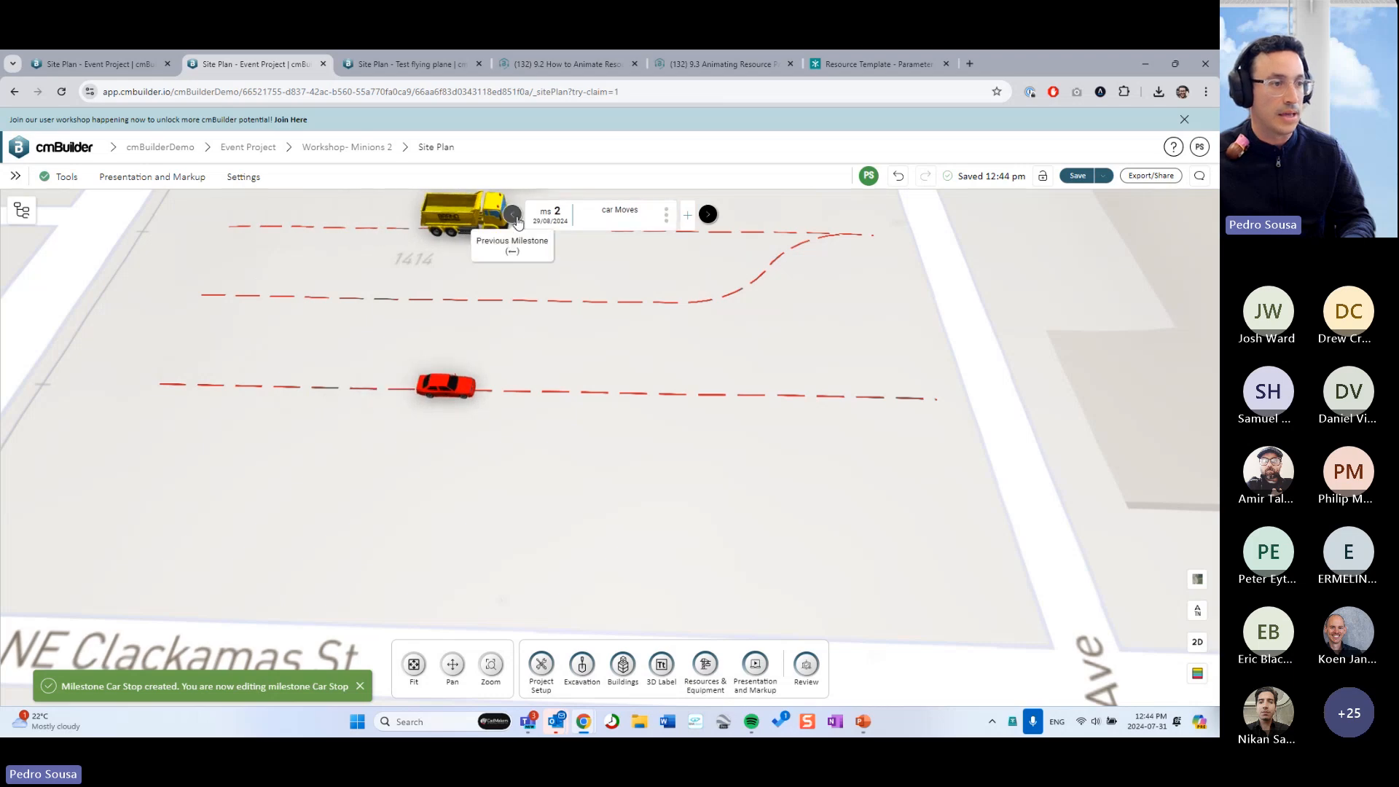
left_click(512, 215)
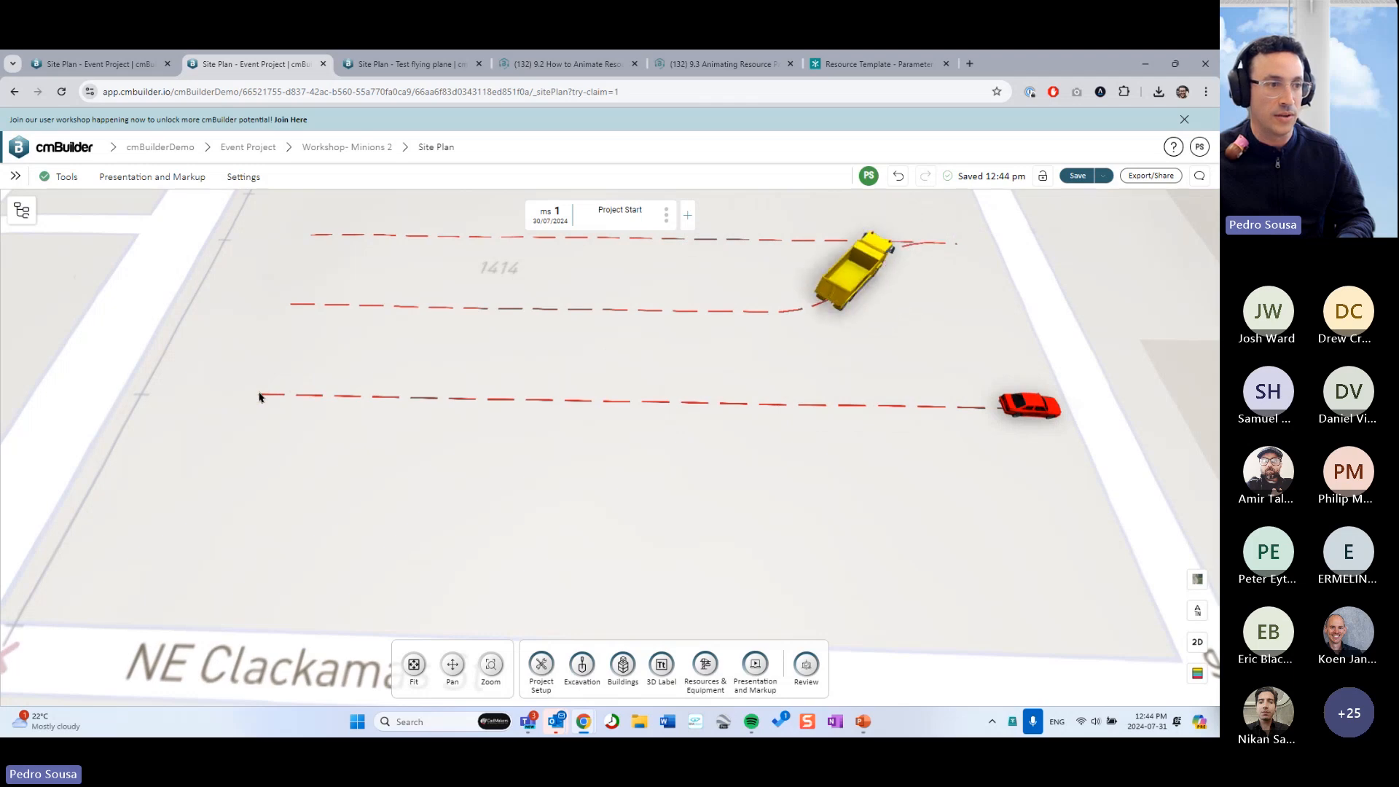
left_click(708, 216)
left_click(708, 216)
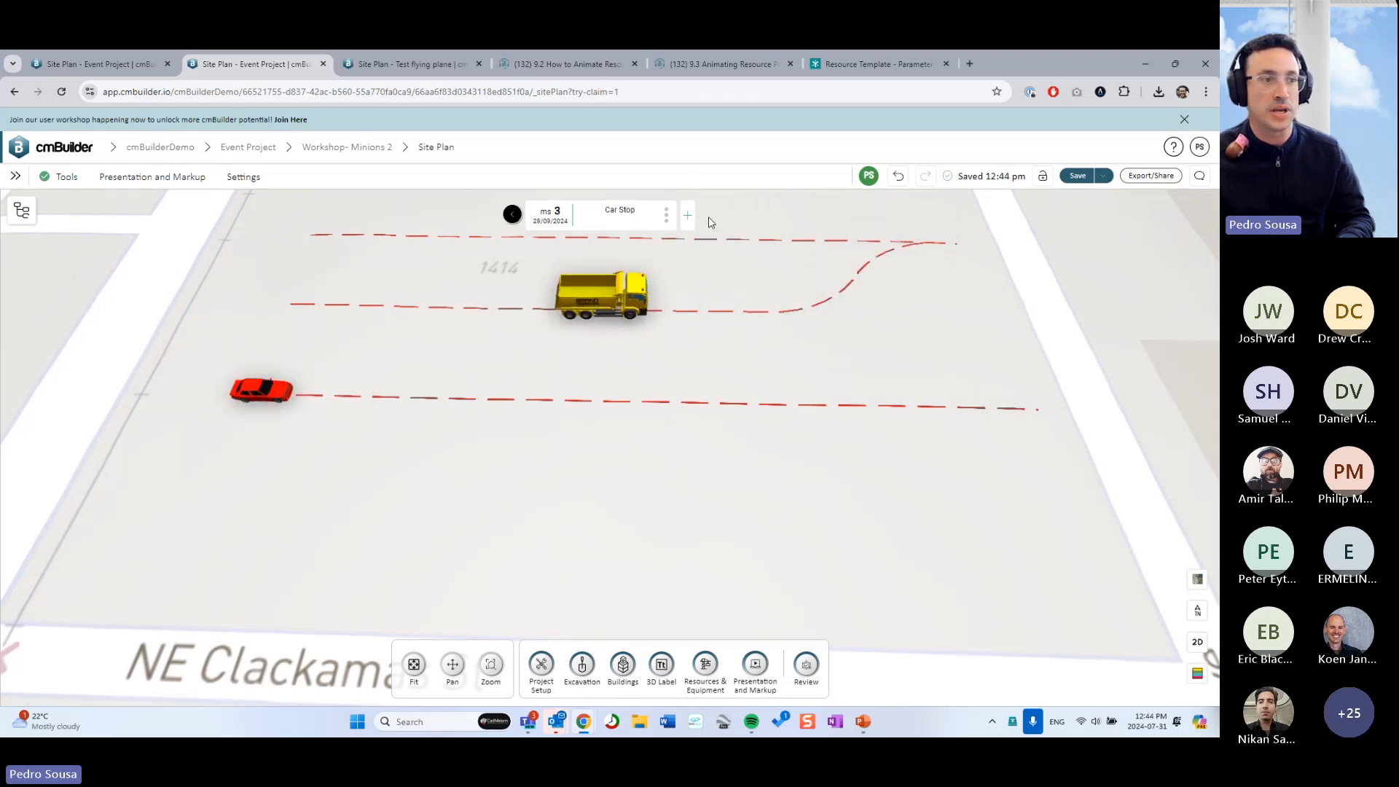
left_click(511, 219)
left_click(511, 220)
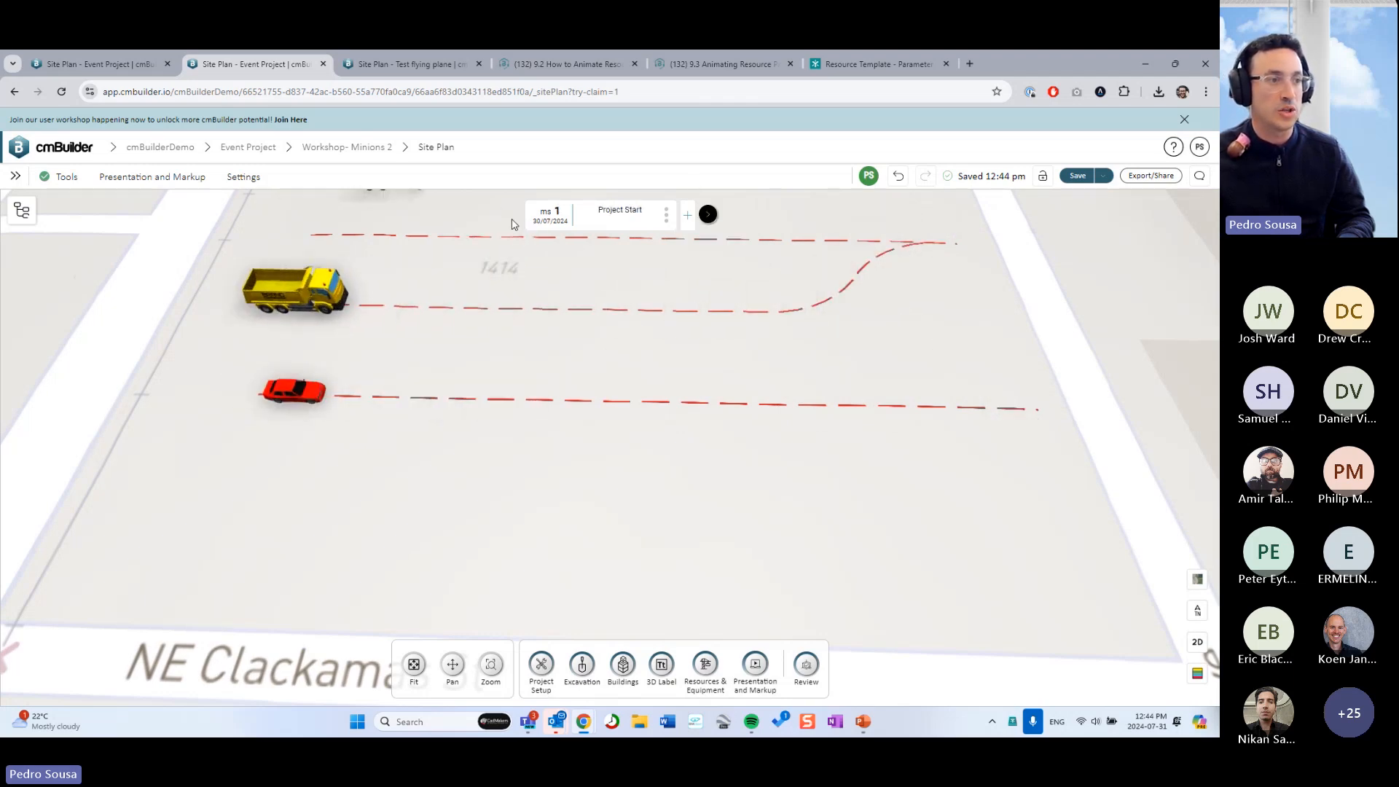
Paste a copy of the red vehicle and clear its custom graph template, exporting the existing graph, and finish editing
key("ctrl+v")
left_click(268, 445)
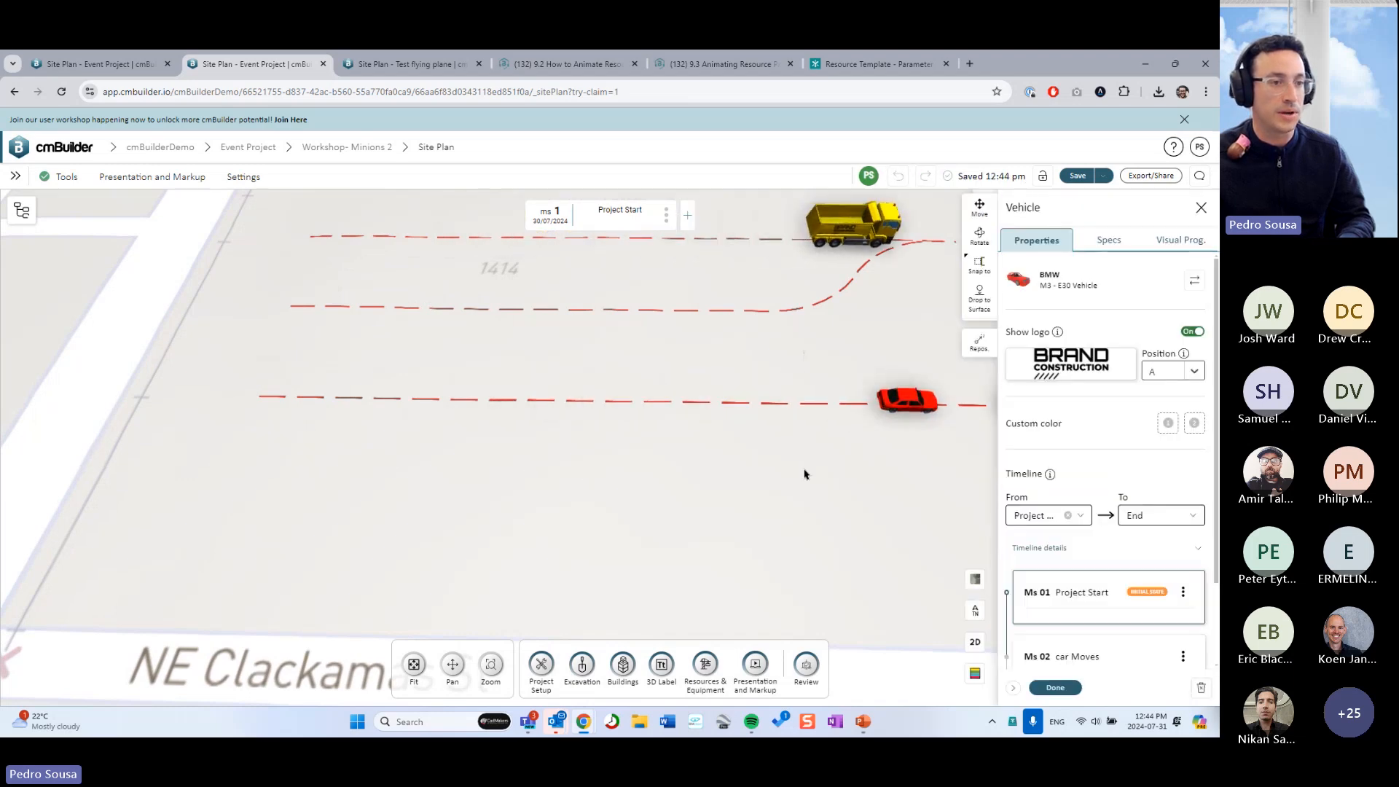
left_click(1188, 240)
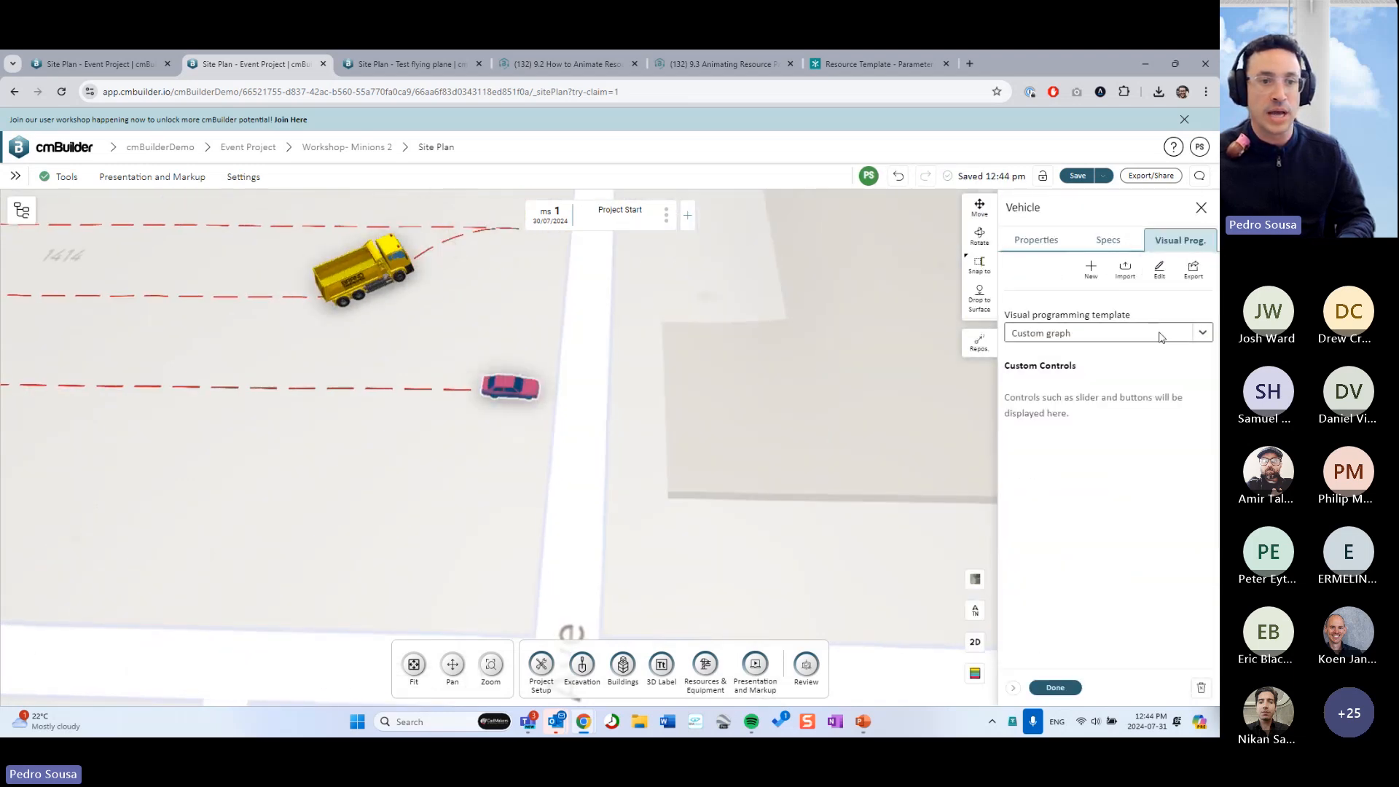
left_click(1162, 335)
left_click(1090, 414)
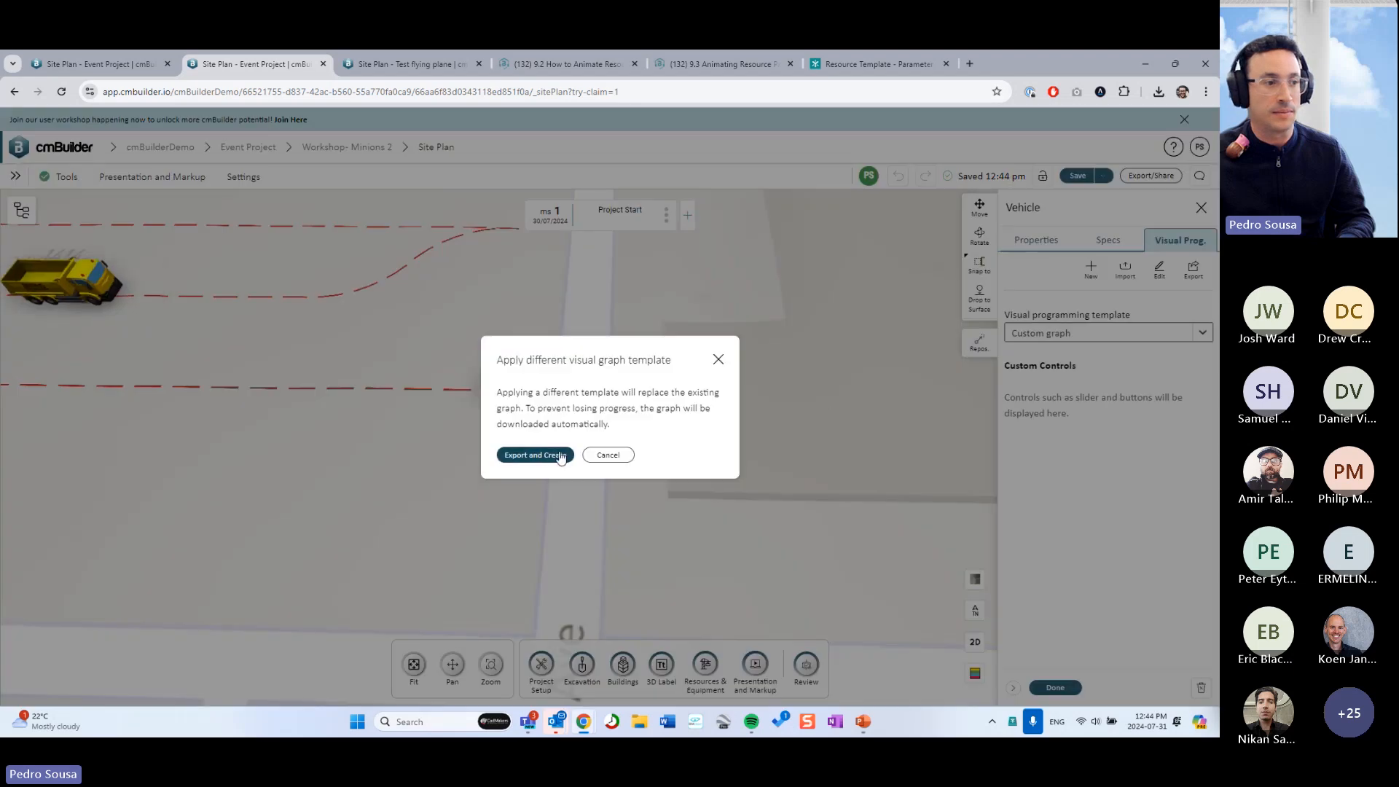
left_click(561, 455)
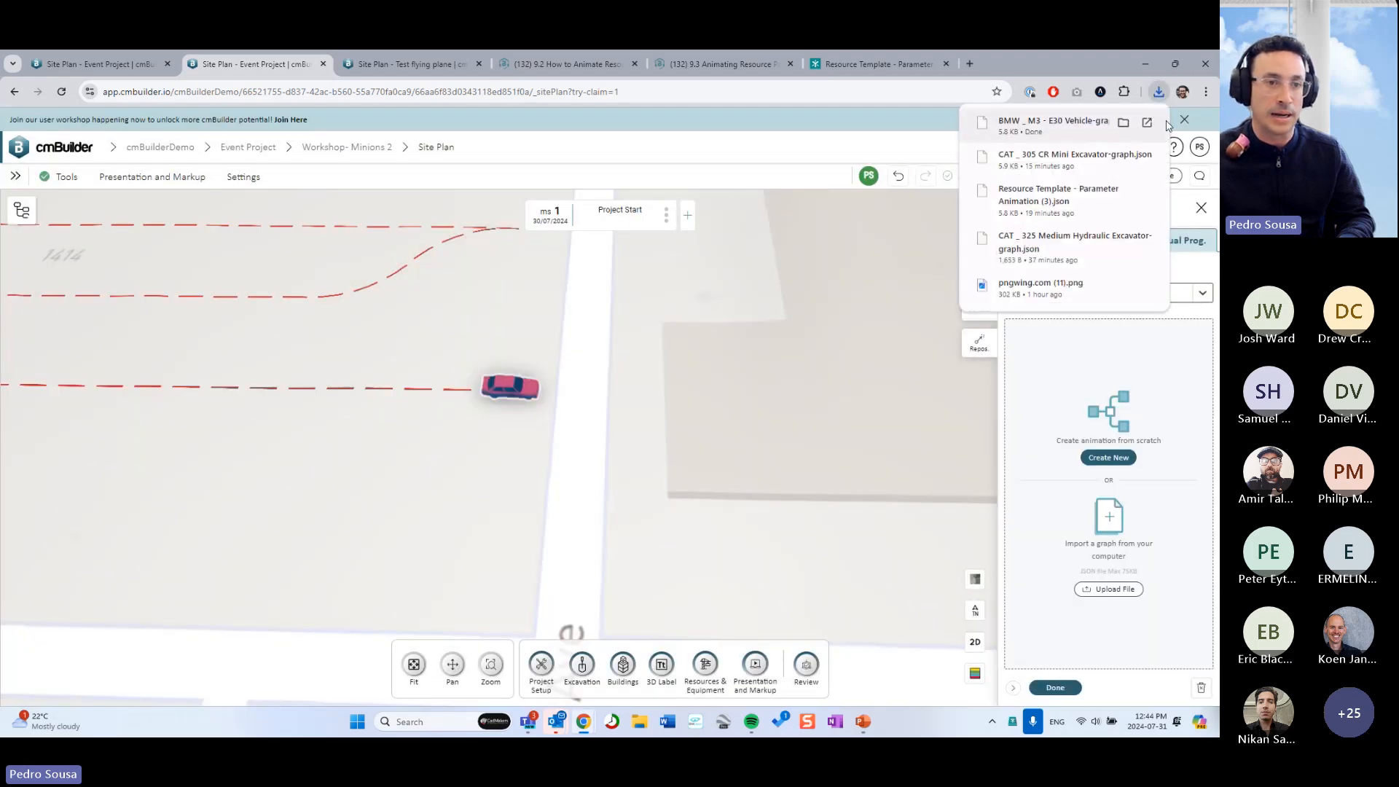
left_click(1056, 687)
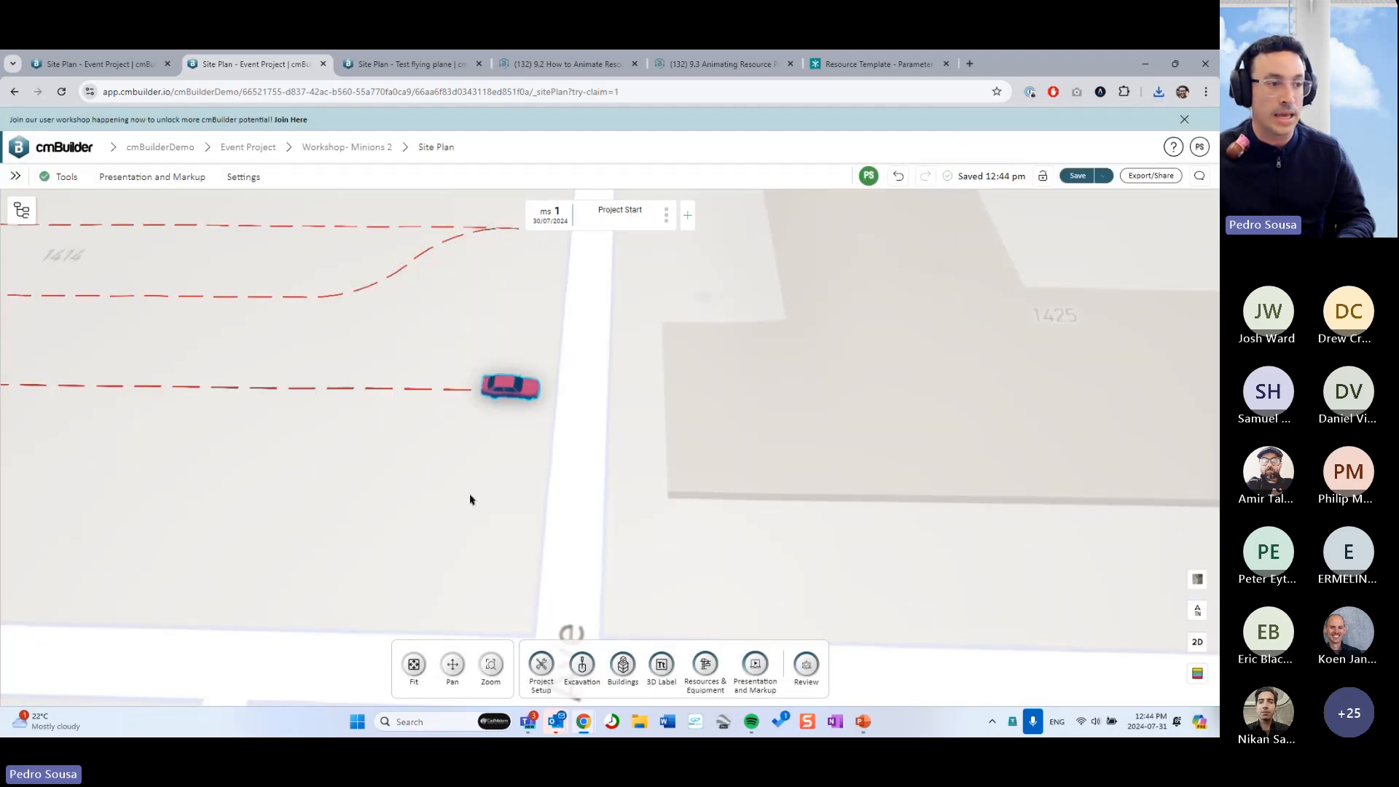
Move the red vehicle without a graph to the start of its line, at X -254.31 ft and Z 140.28 ft
left_click_drag(469, 494, 810, 437)
right_click_drag(811, 437, 834, 497)
key("m")
scroll(759, 461, "down", 3)
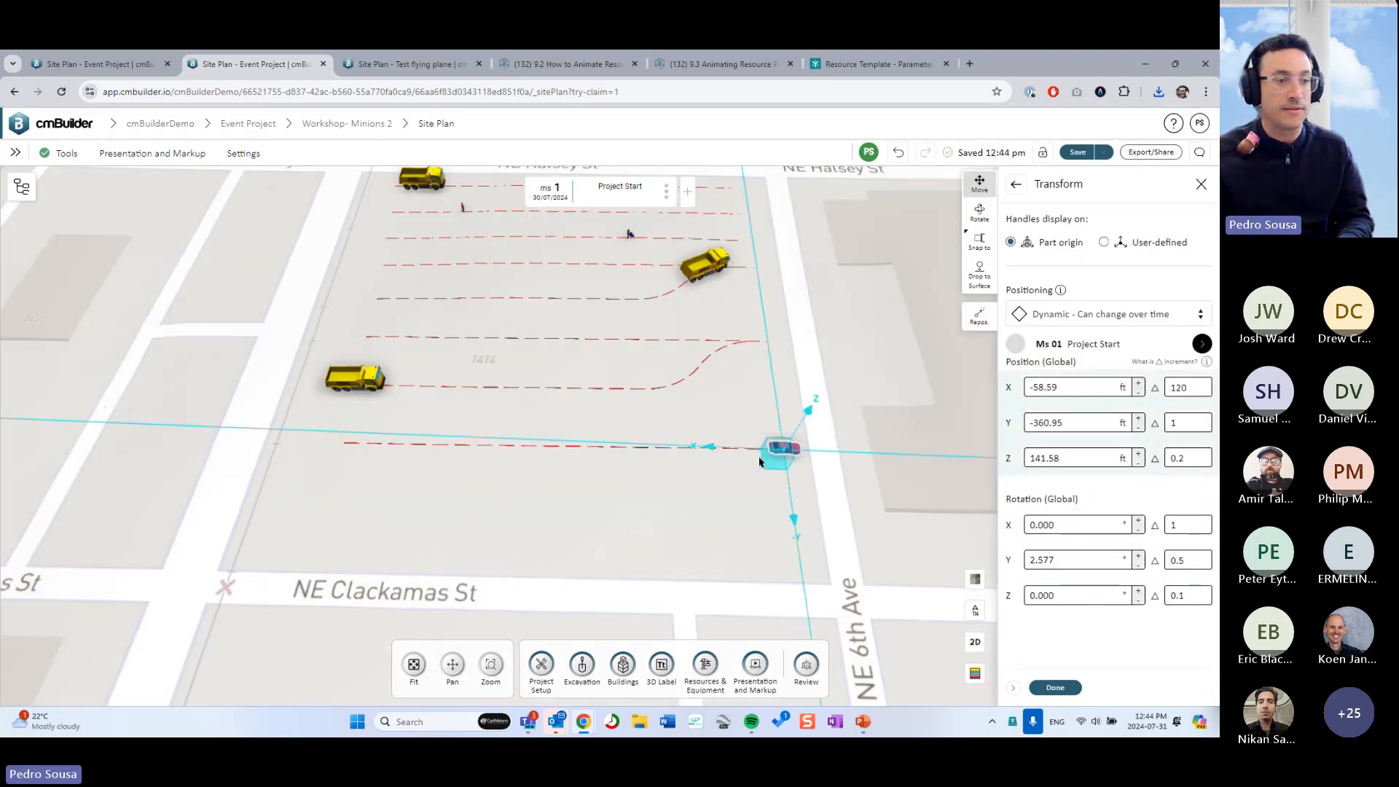
left_click_drag(728, 454, 338, 452)
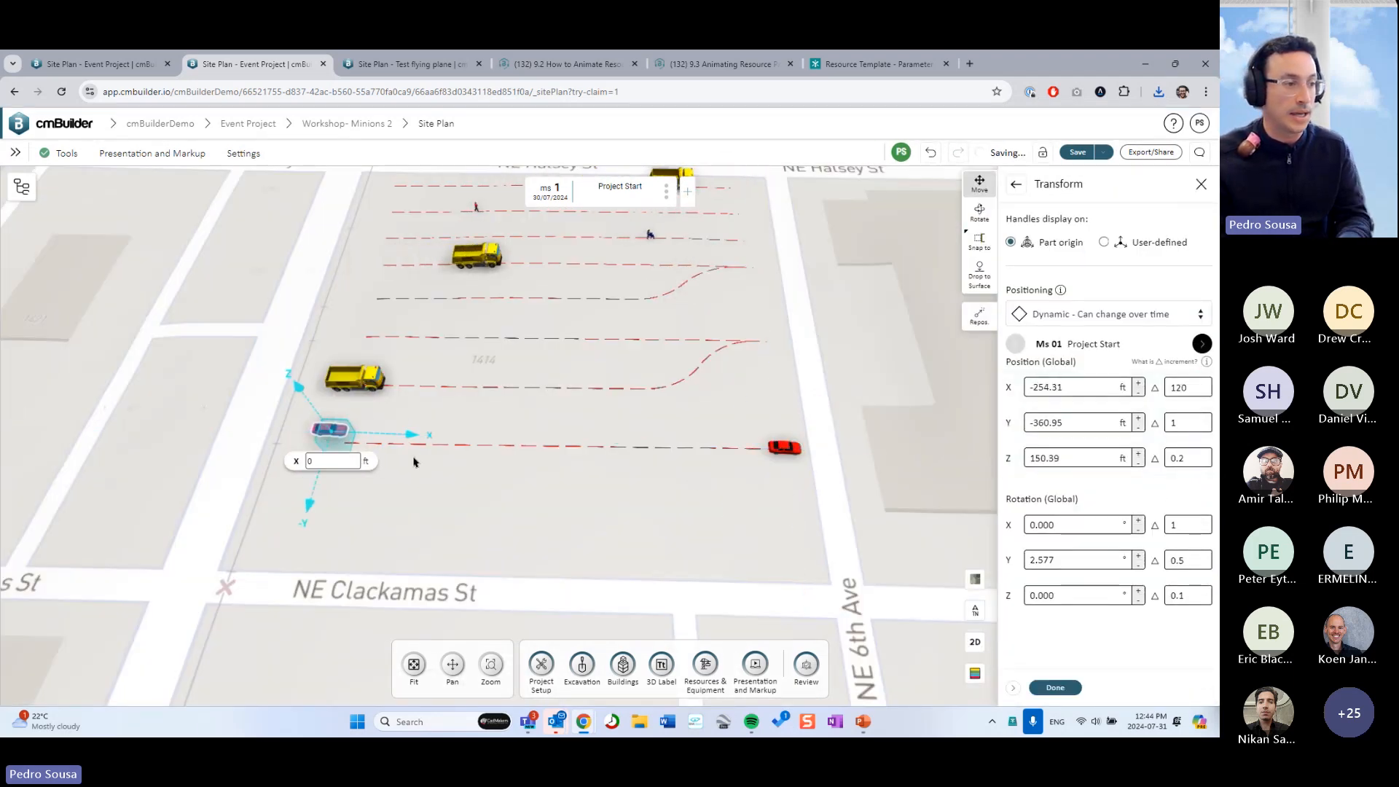
key("t")
scroll(435, 568, "up", 3)
right_click_drag(435, 583, 429, 460)
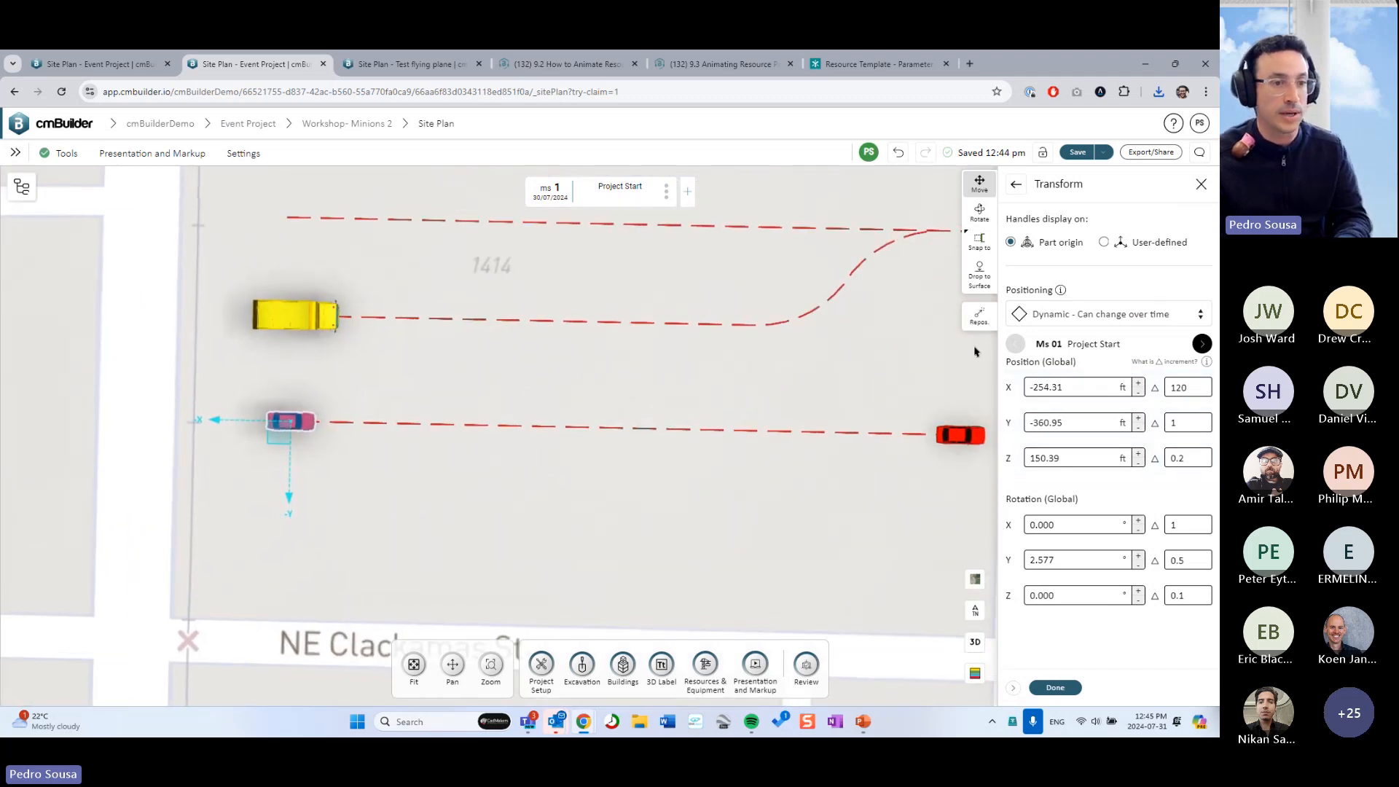
key("t")
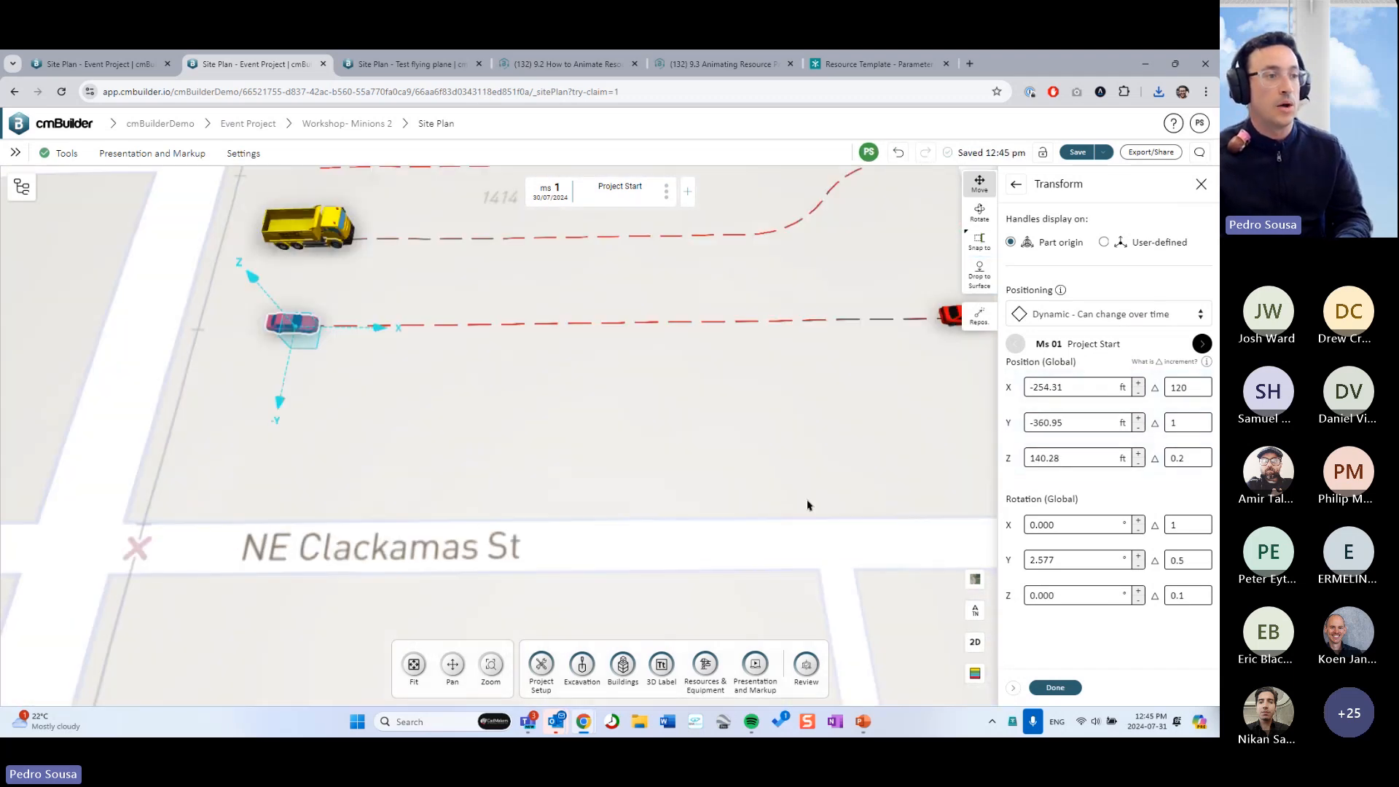
left_click_drag(764, 541, 775, 479)
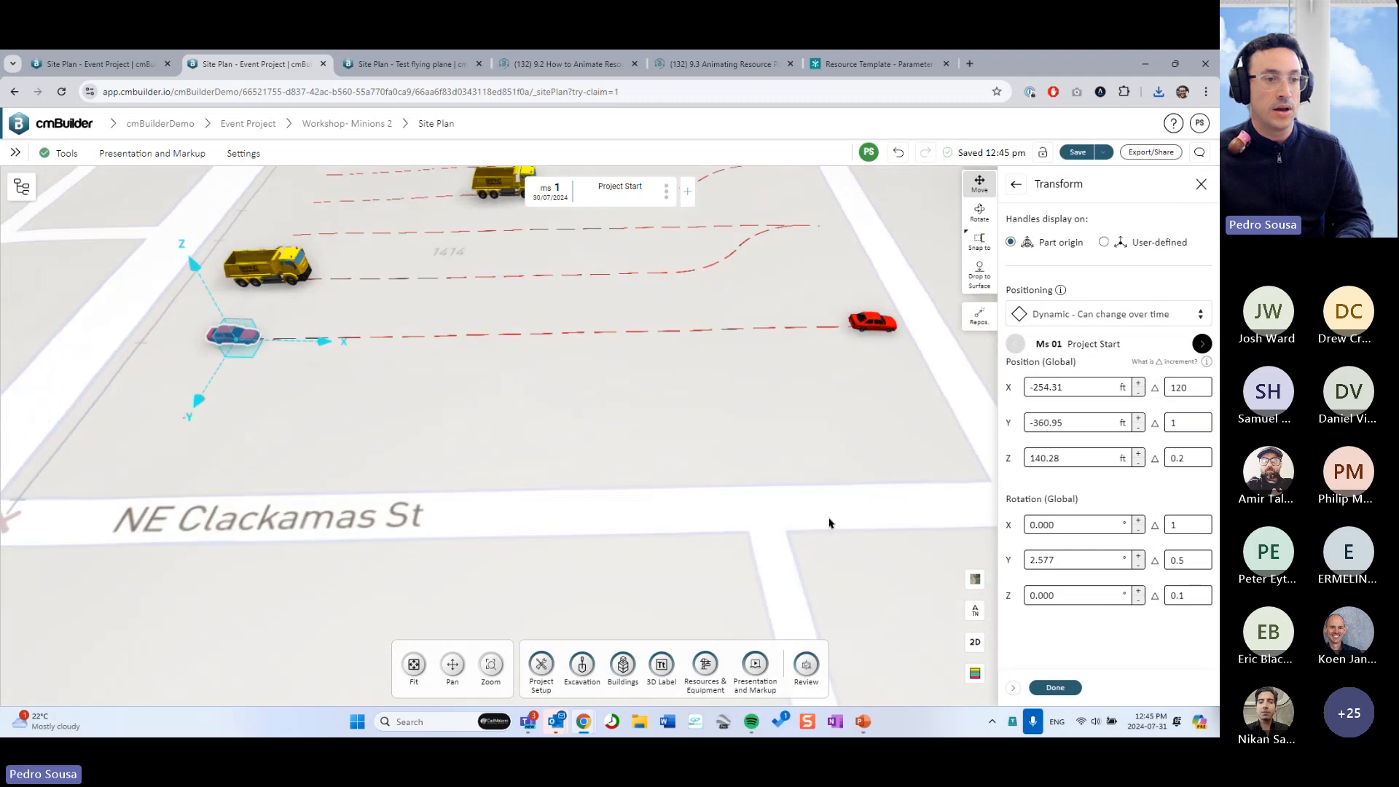
left_click(1067, 689)
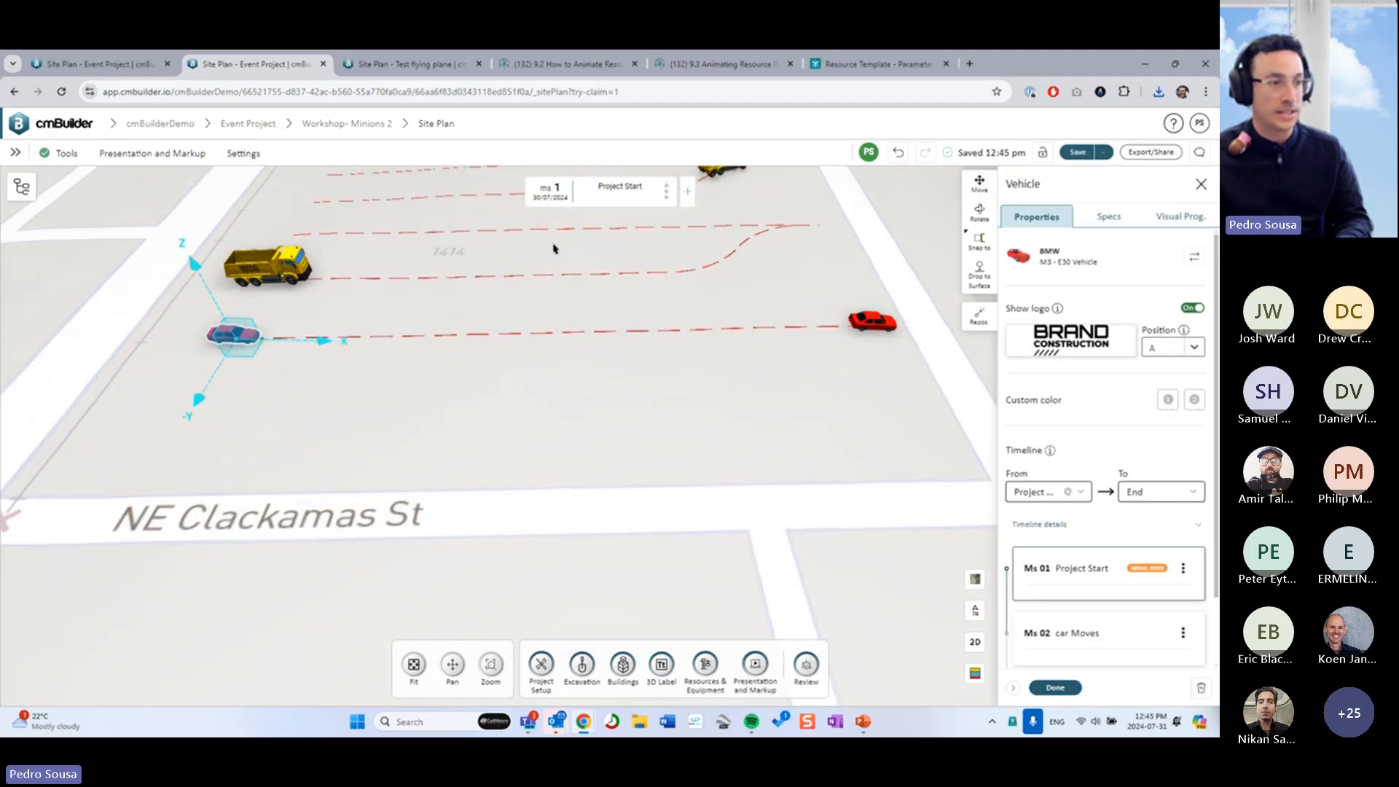
Set the static red vehicle's timeline to end at the Project Start milestone and finish editing it
left_click_drag(423, 331, 454, 370)
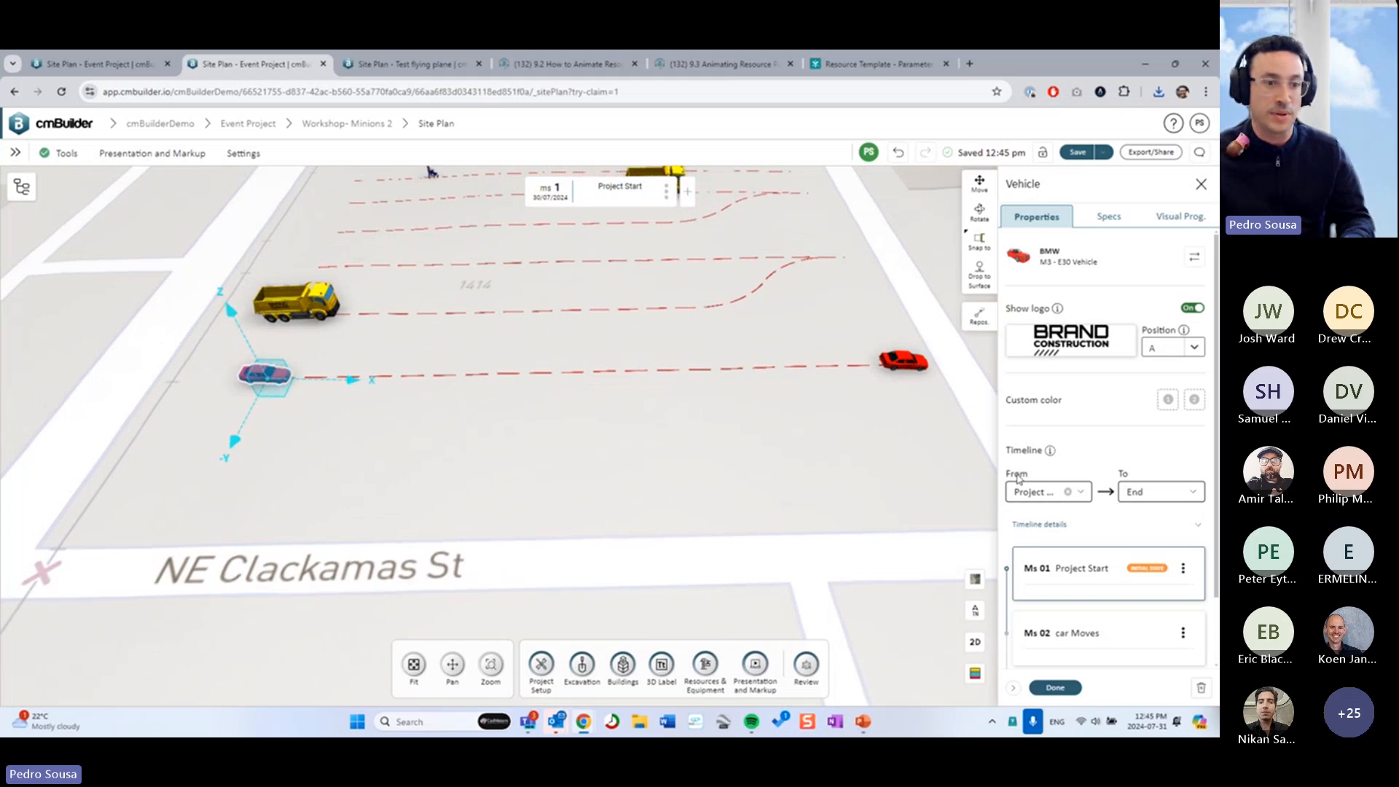
left_click(1142, 496)
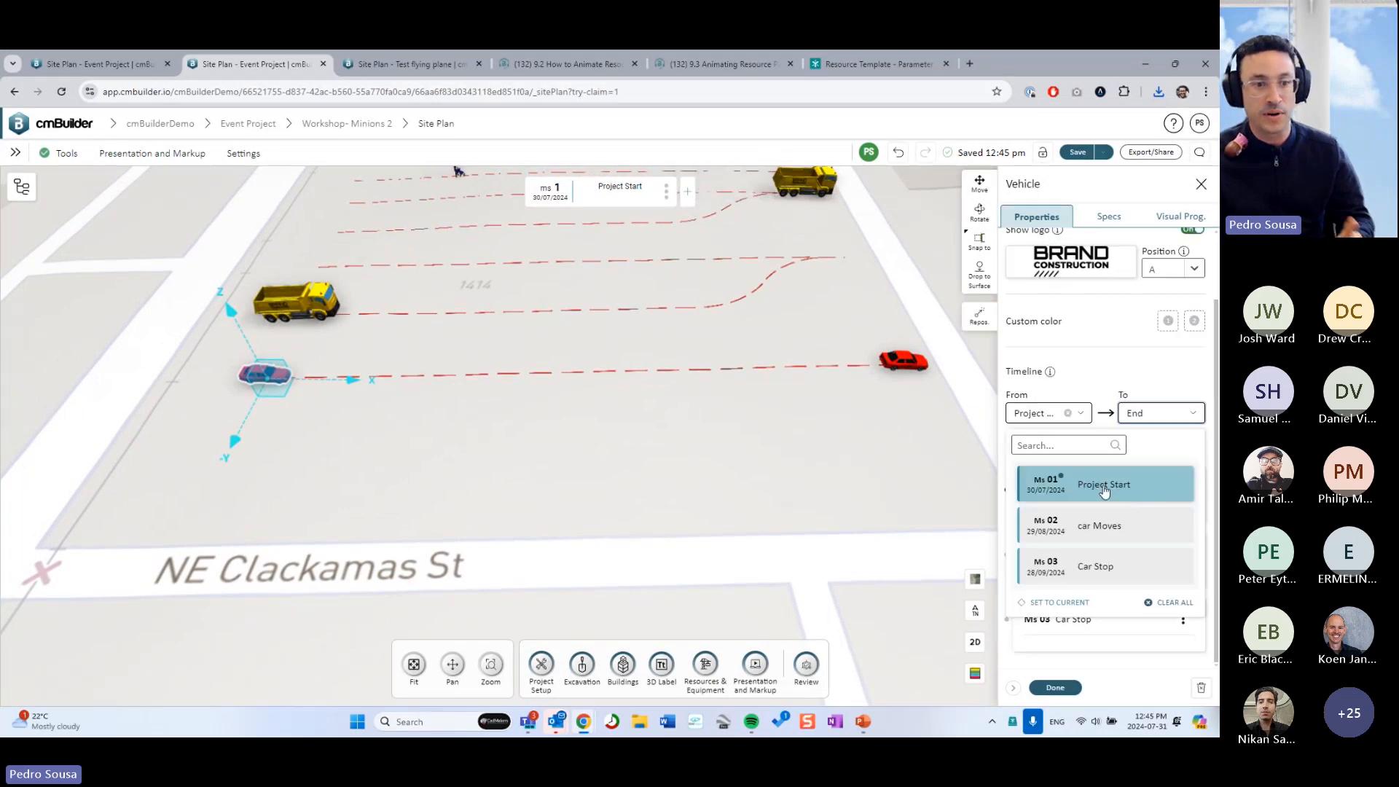
left_click(1105, 488)
left_click(1055, 687)
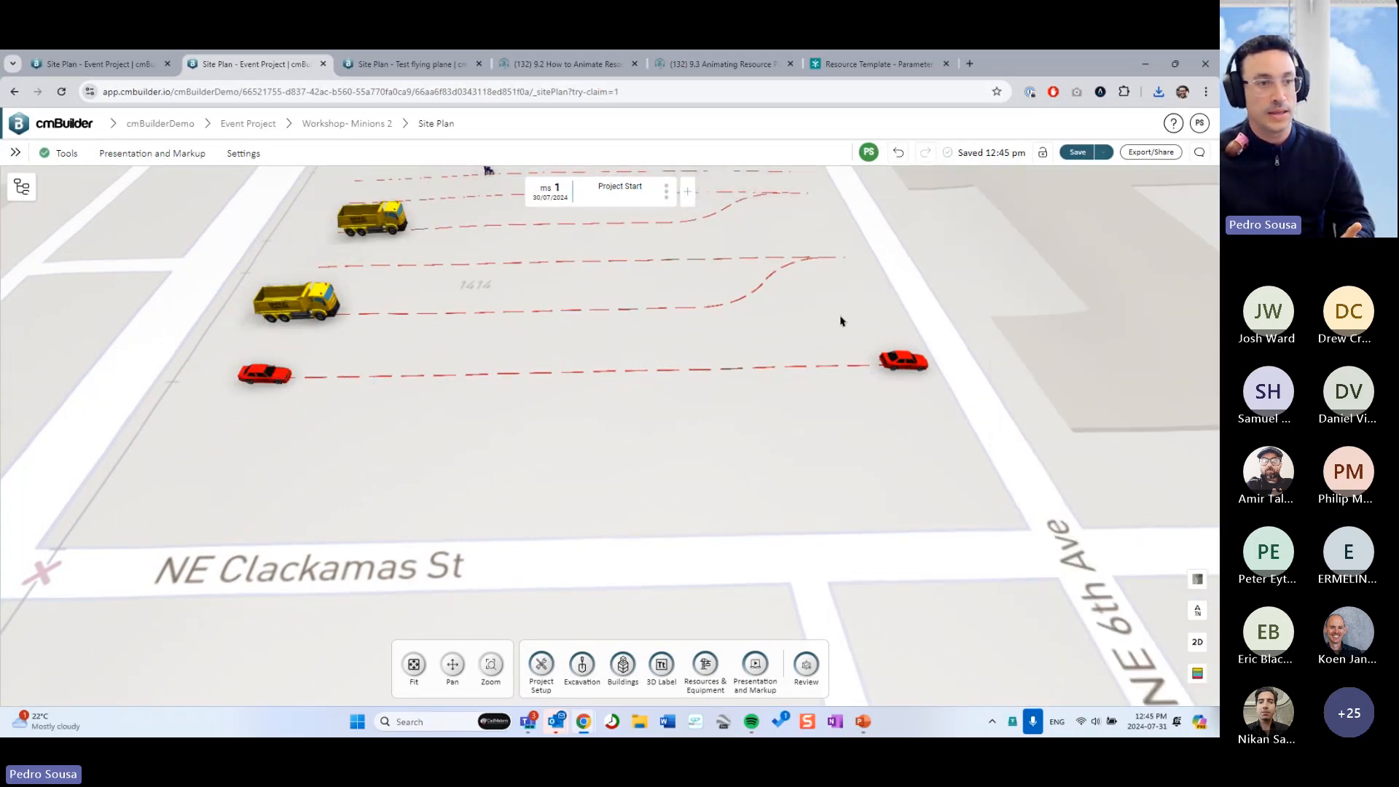
At the car Moves milestone, limit the animated red vehicle's timeline to start and end at car Moves, and finish editing
left_click(708, 192)
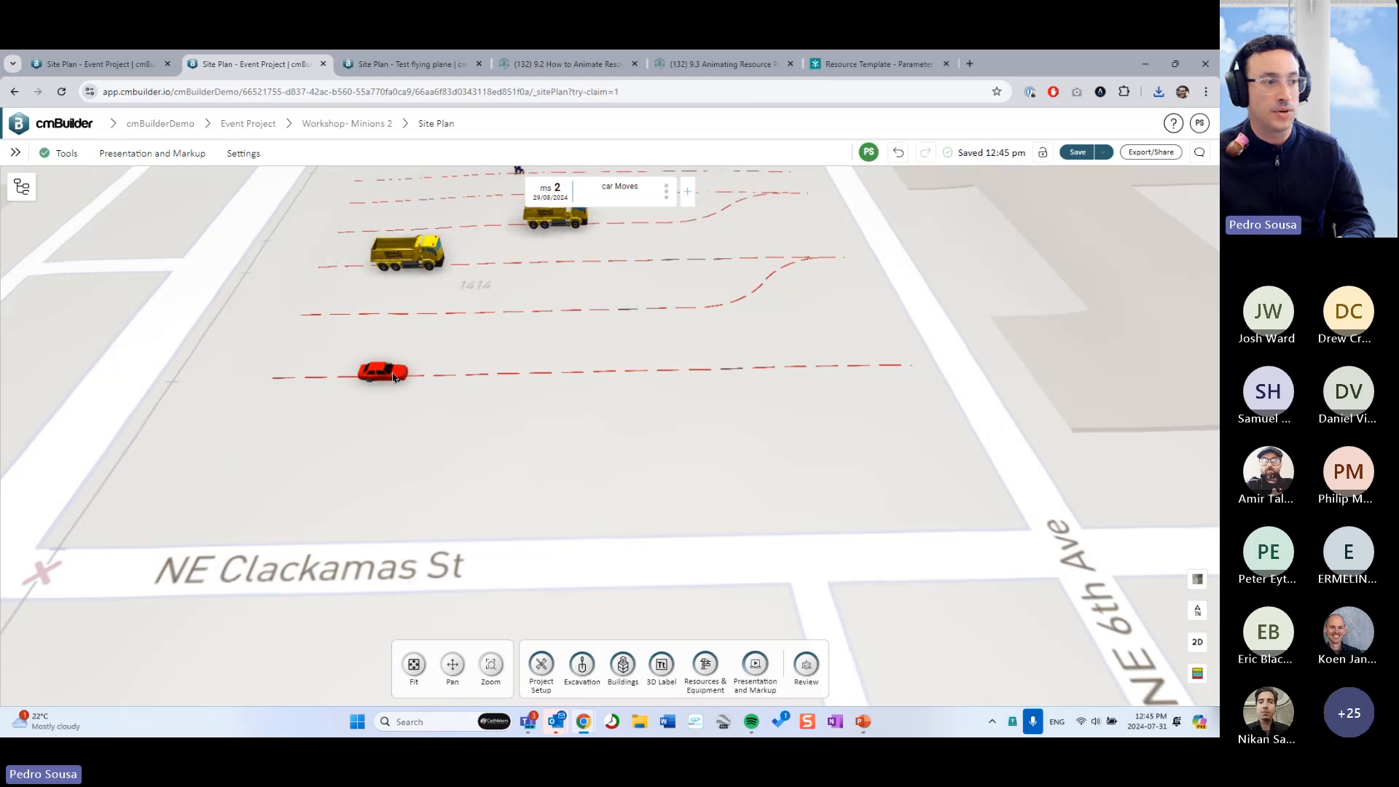
right_click(568, 396)
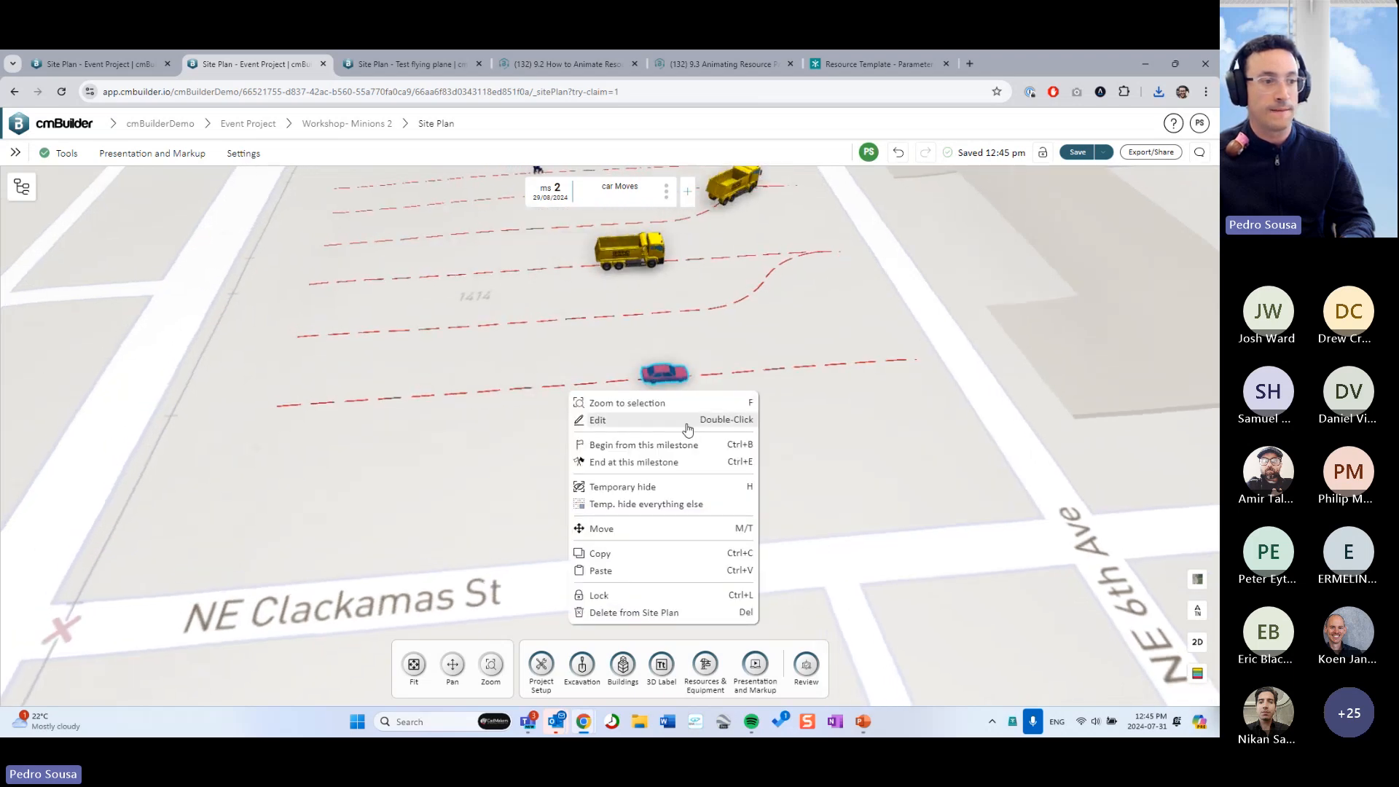
left_click(594, 418)
left_click(1071, 493)
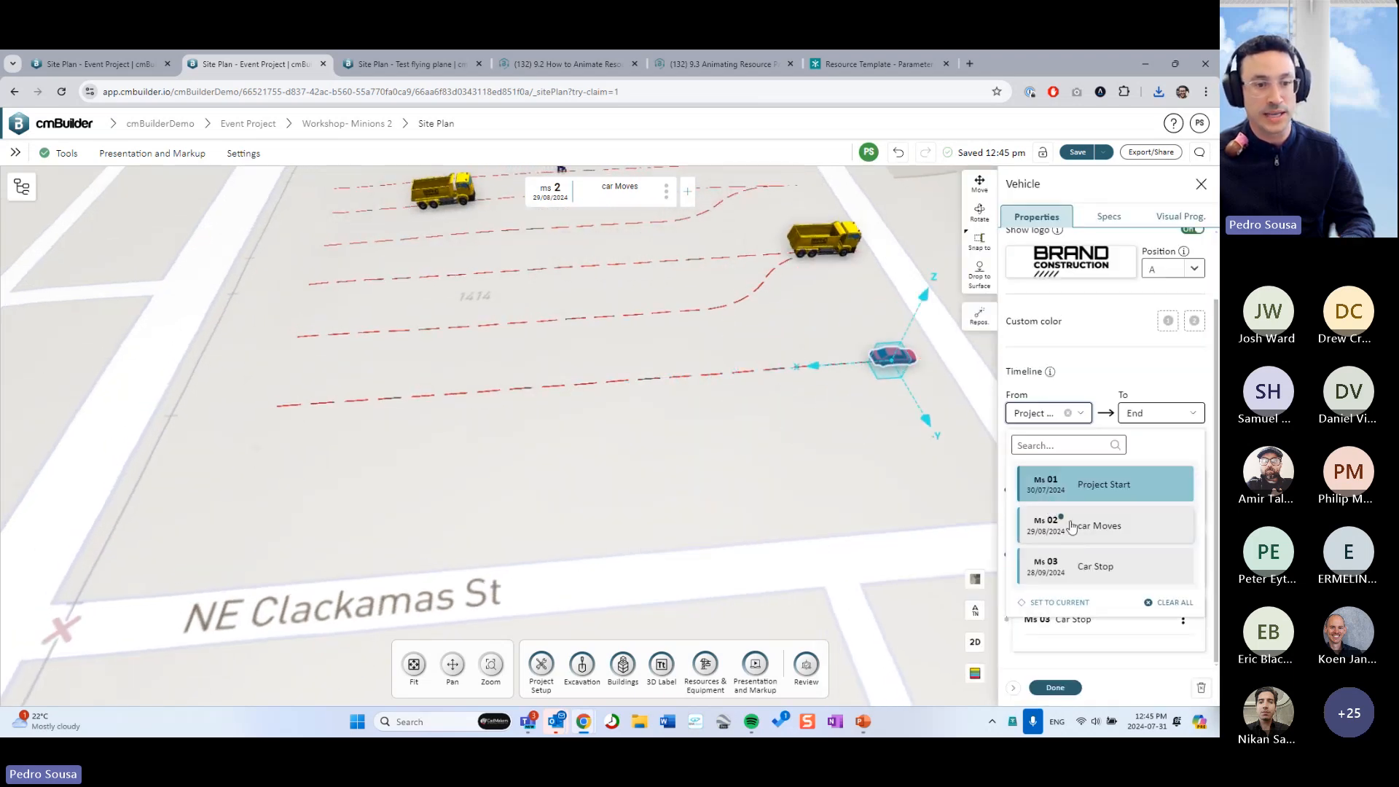
left_click(1071, 524)
left_click(1159, 476)
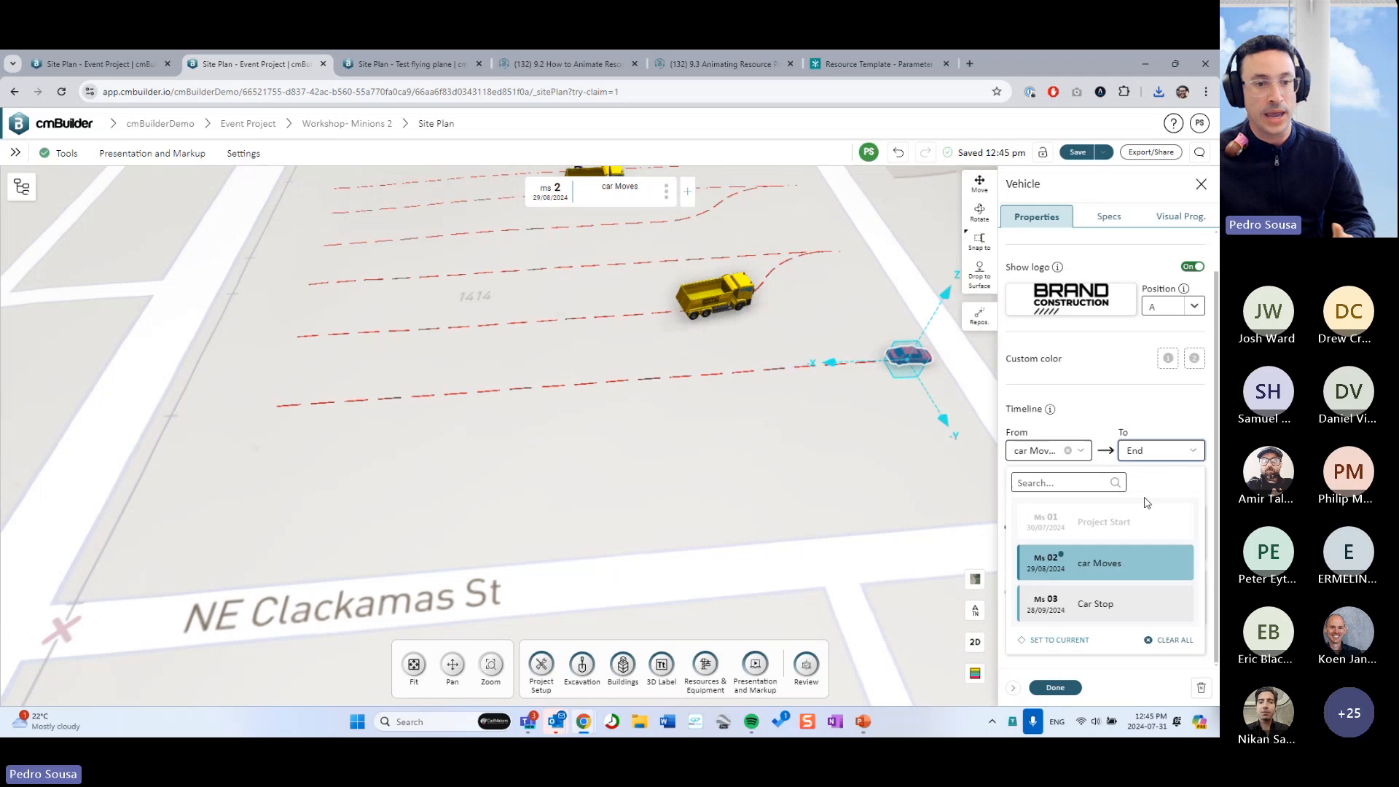
left_click(1091, 570)
left_click(1055, 687)
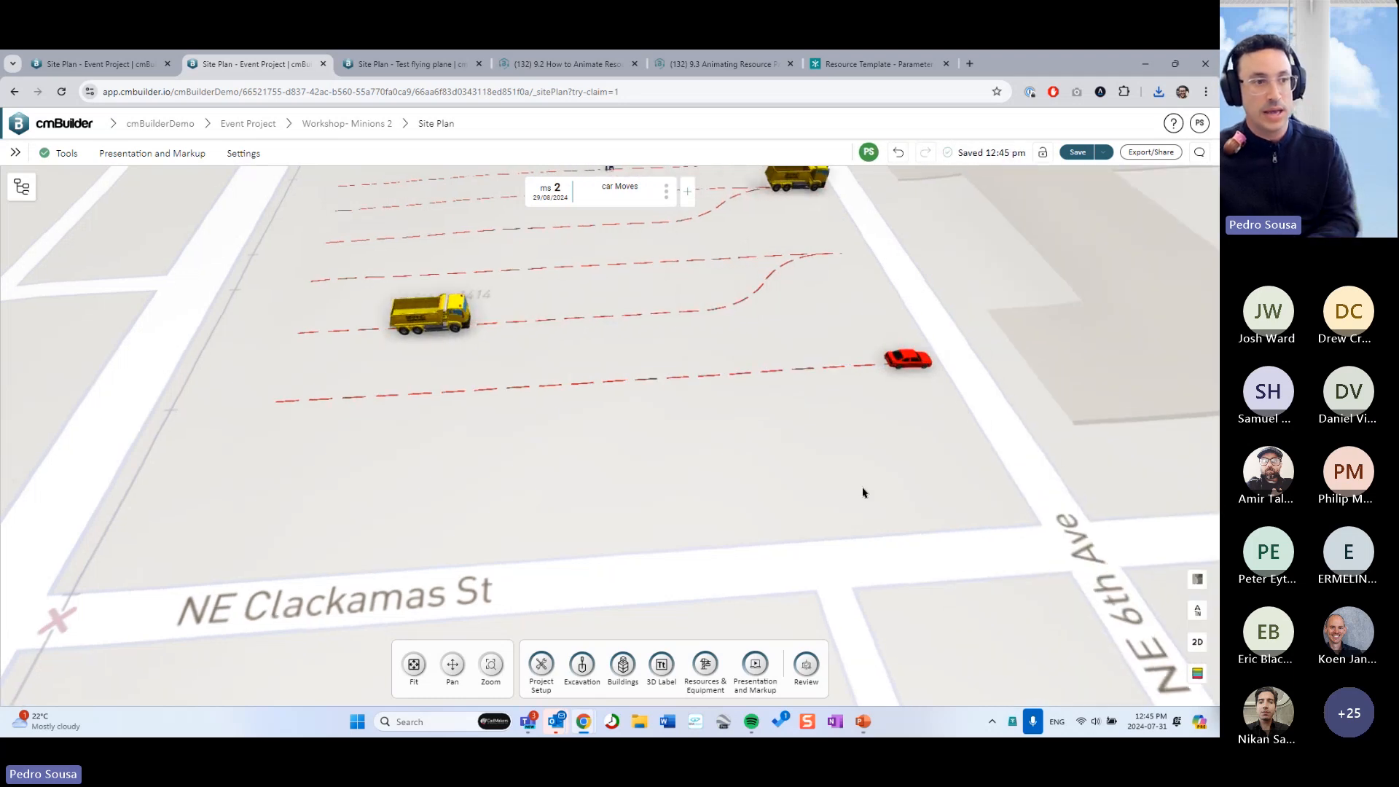
At the Car Stop milestone, set the red vehicle at the line's end to start its timeline from Car Stop, and finish editing
right_click_drag(879, 498, 905, 469)
left_click_drag(905, 468, 924, 456)
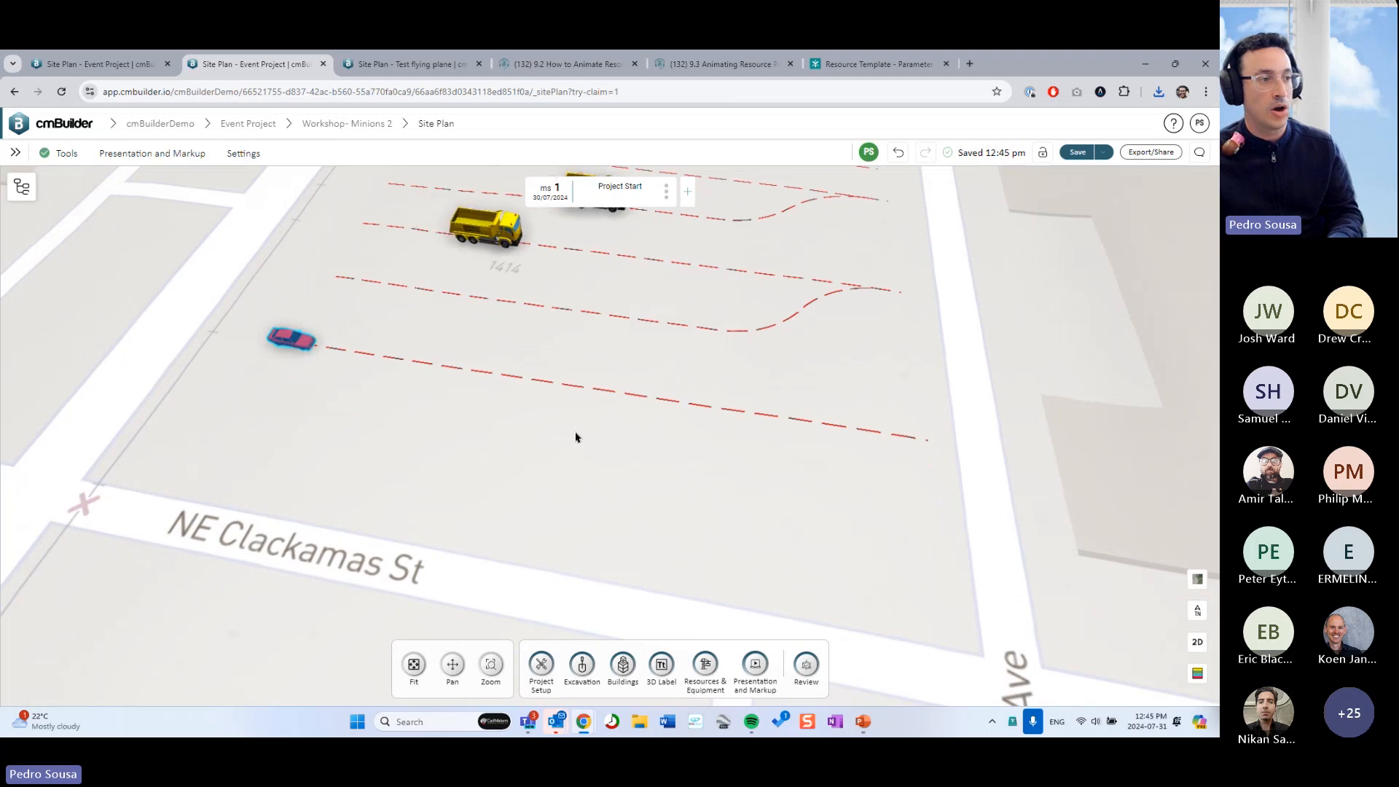
right_click_drag(576, 437, 690, 447)
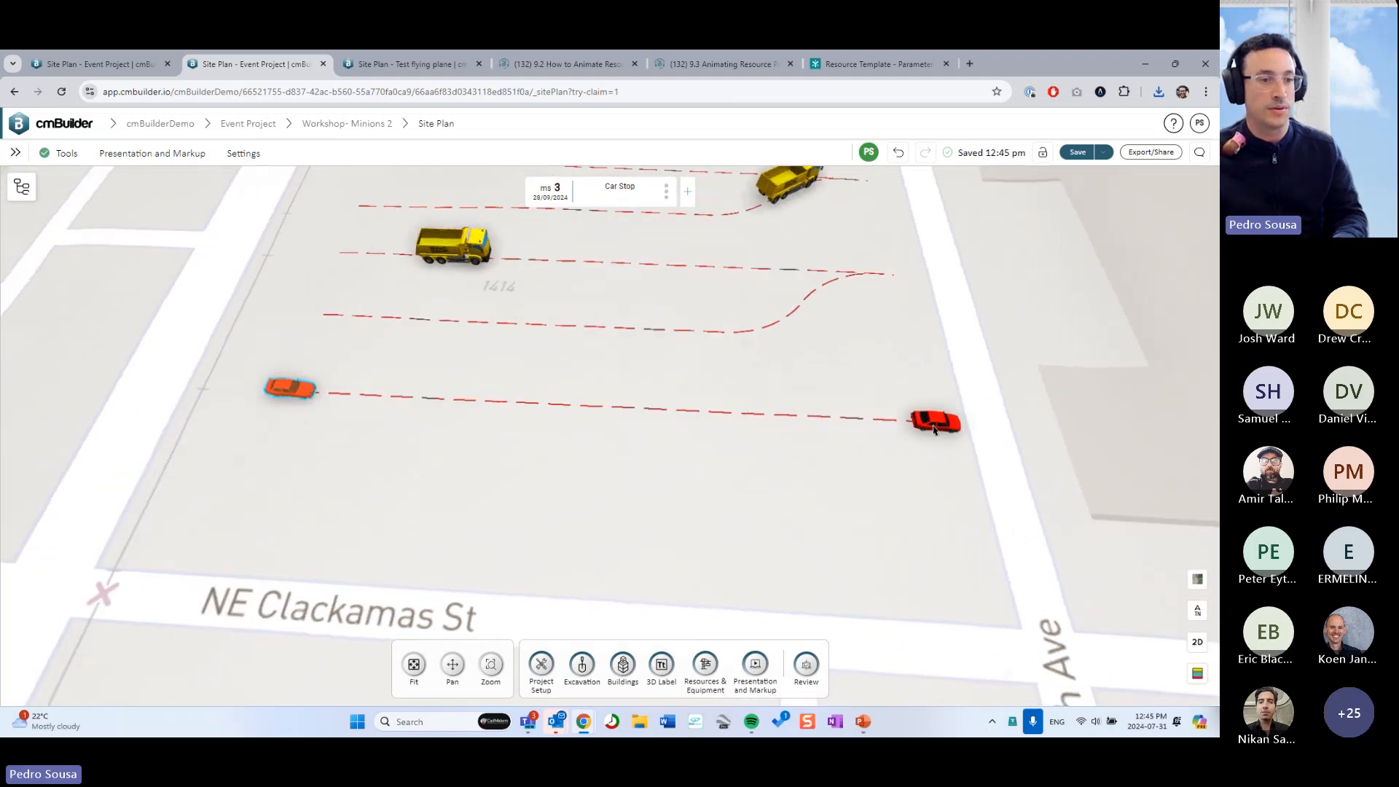
left_click(934, 425)
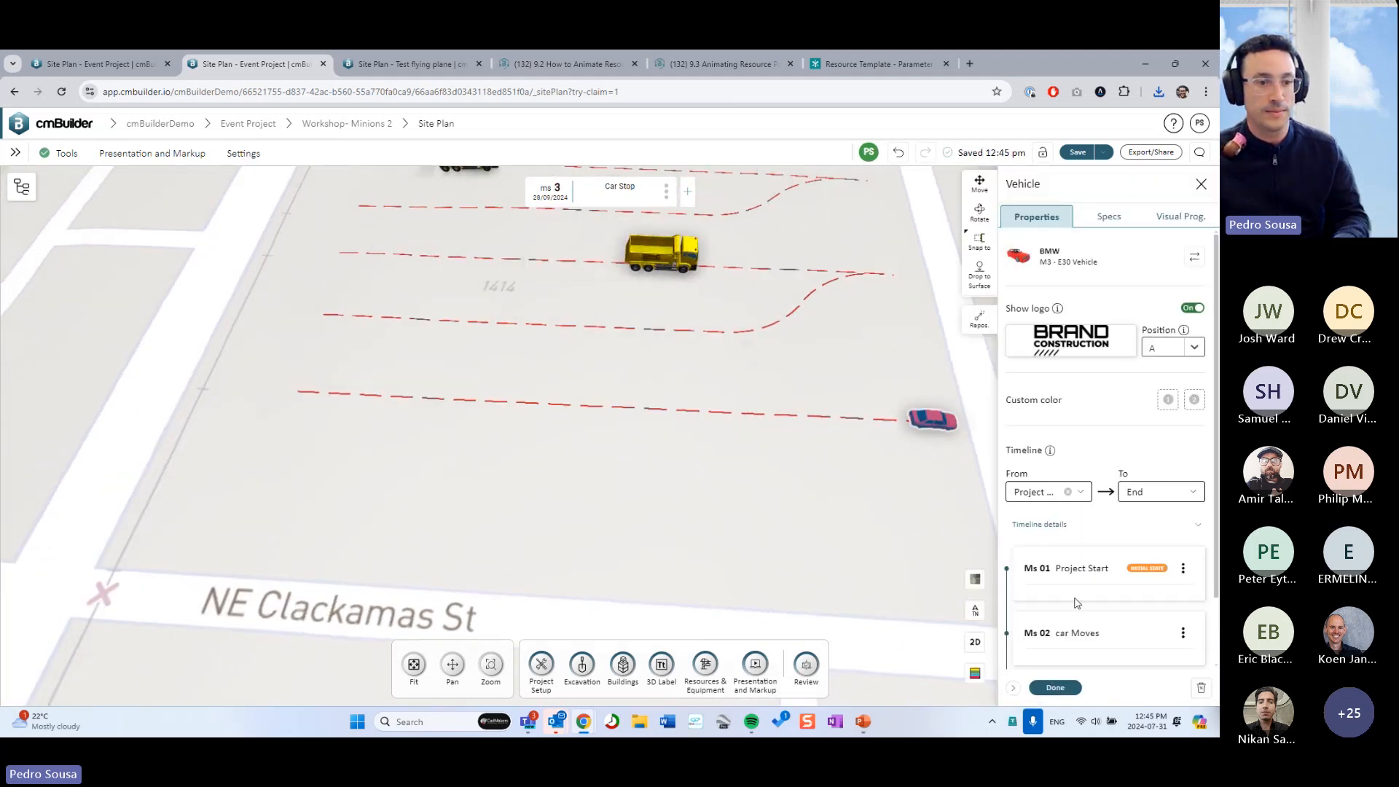
left_click(1042, 493)
left_click(1087, 569)
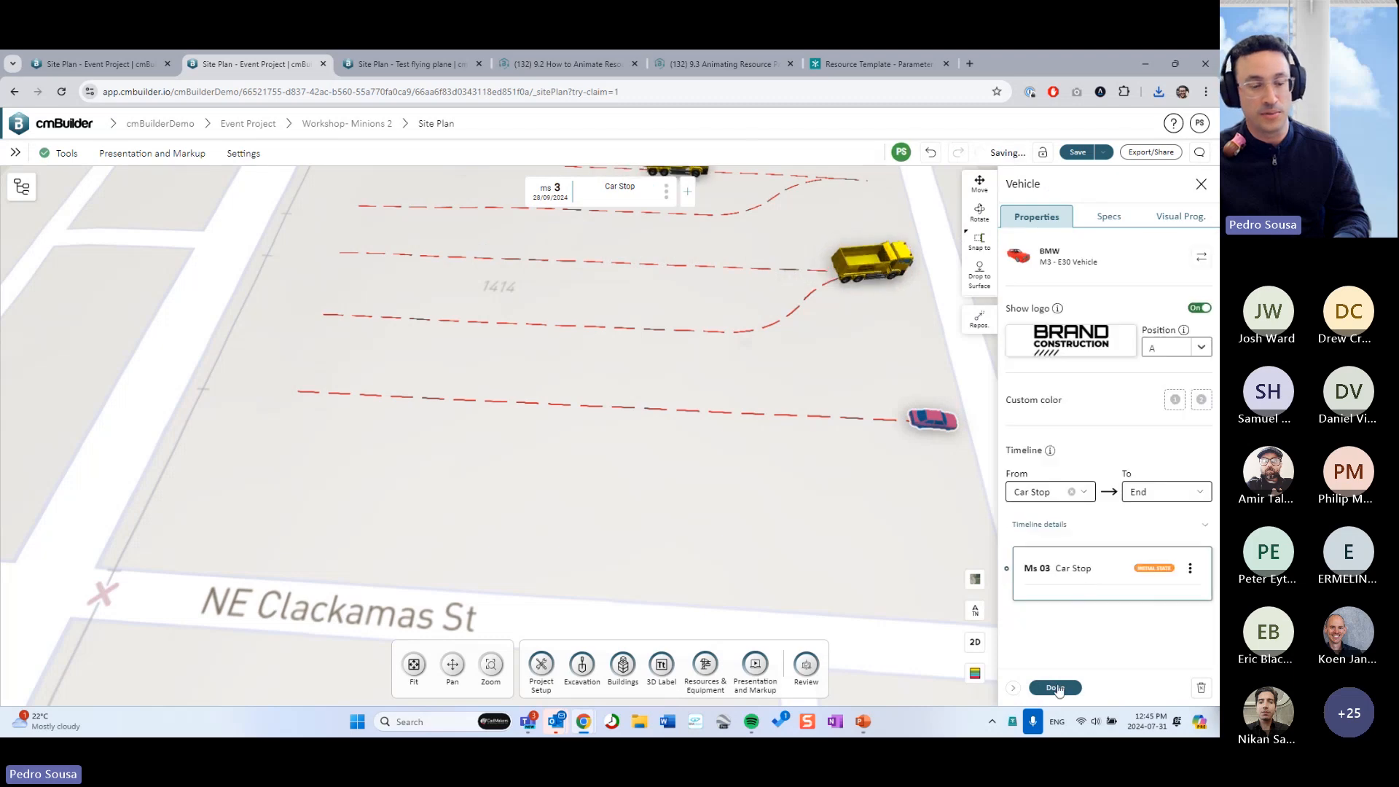
left_click(751, 518)
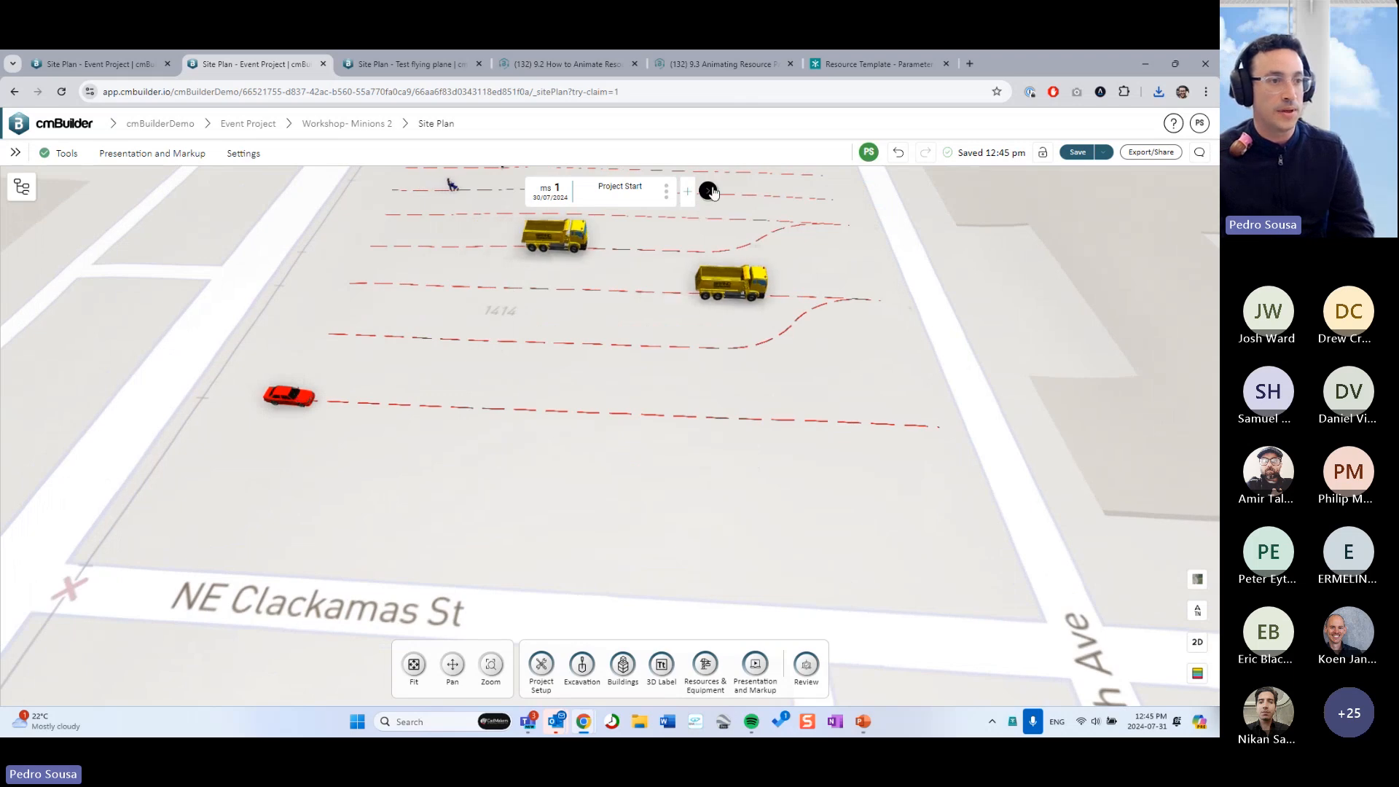
Go through the milestones from Project Start to Car Stop to check the red vehicle's staging
left_click(709, 192)
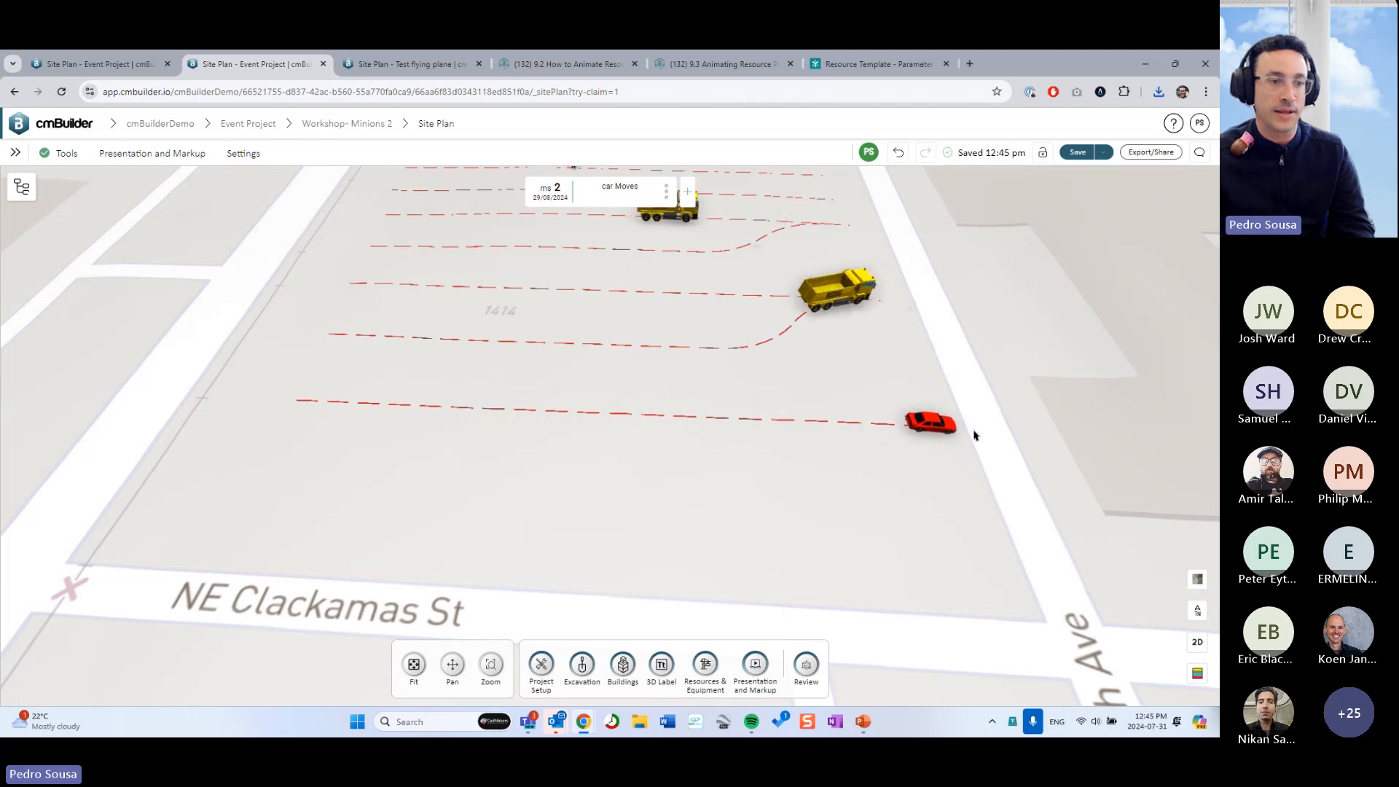
mouse_move(710, 196)
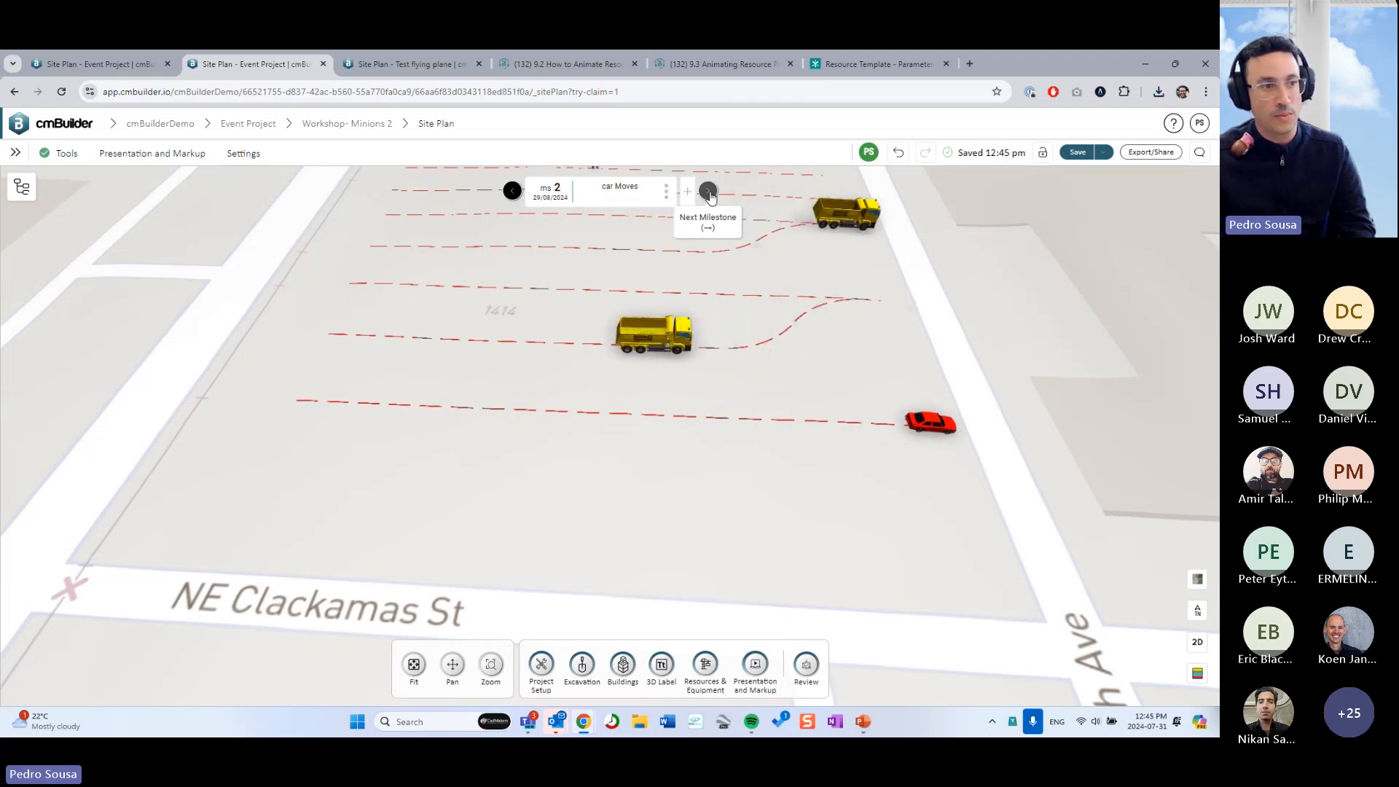
left_click(708, 192)
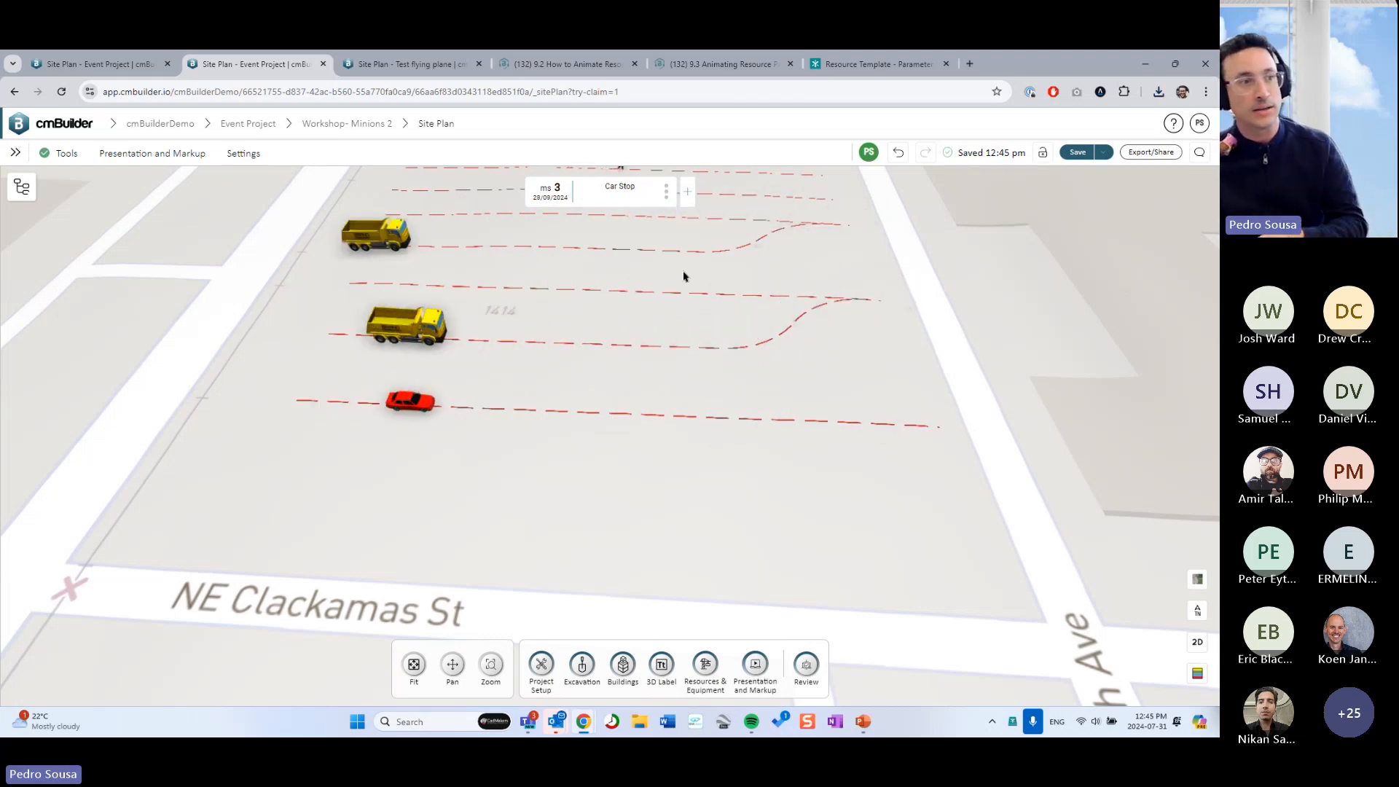
Remove the custom graph template from the Car Stop red vehicle, exporting the existing graph, and finish editing
right_click(609, 408)
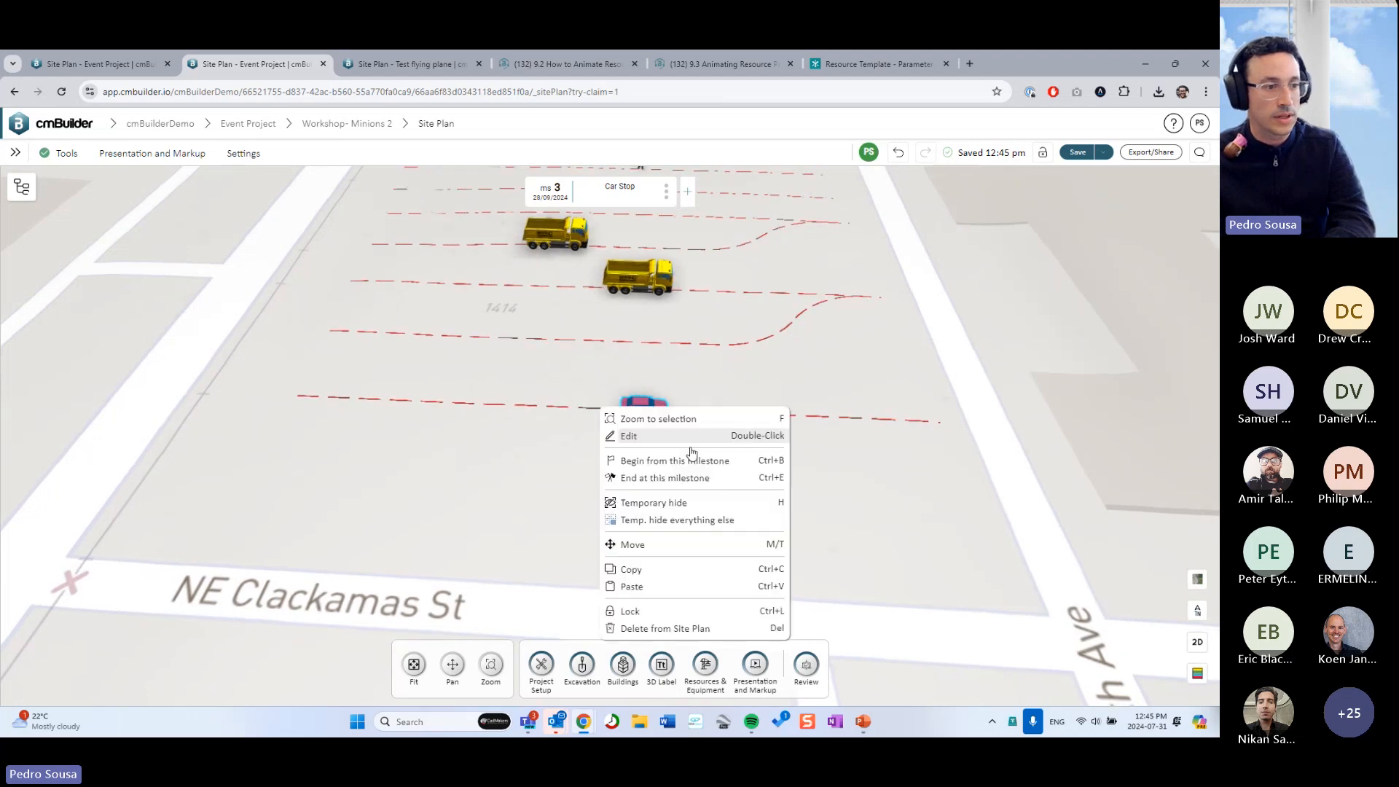
left_click(681, 440)
left_click(1180, 216)
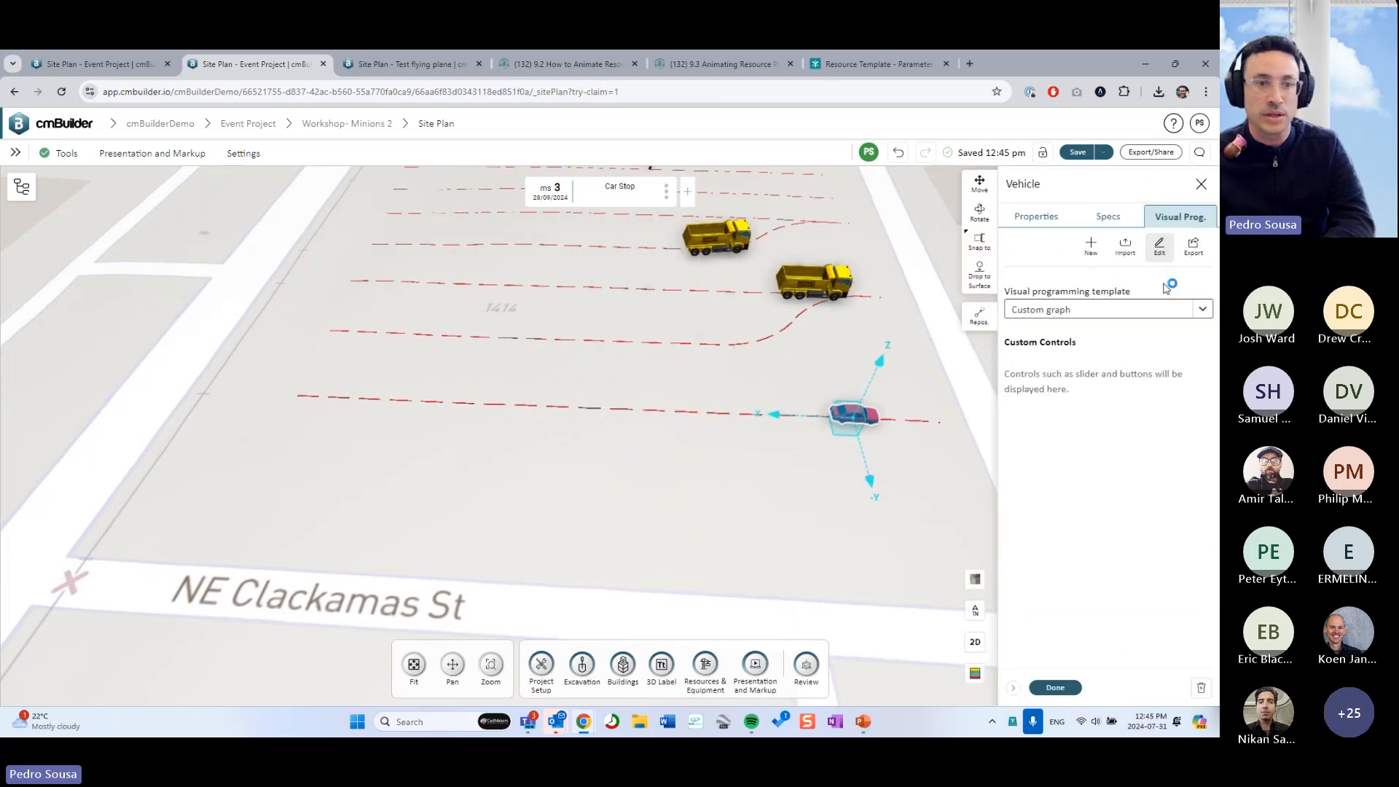
left_click(1049, 217)
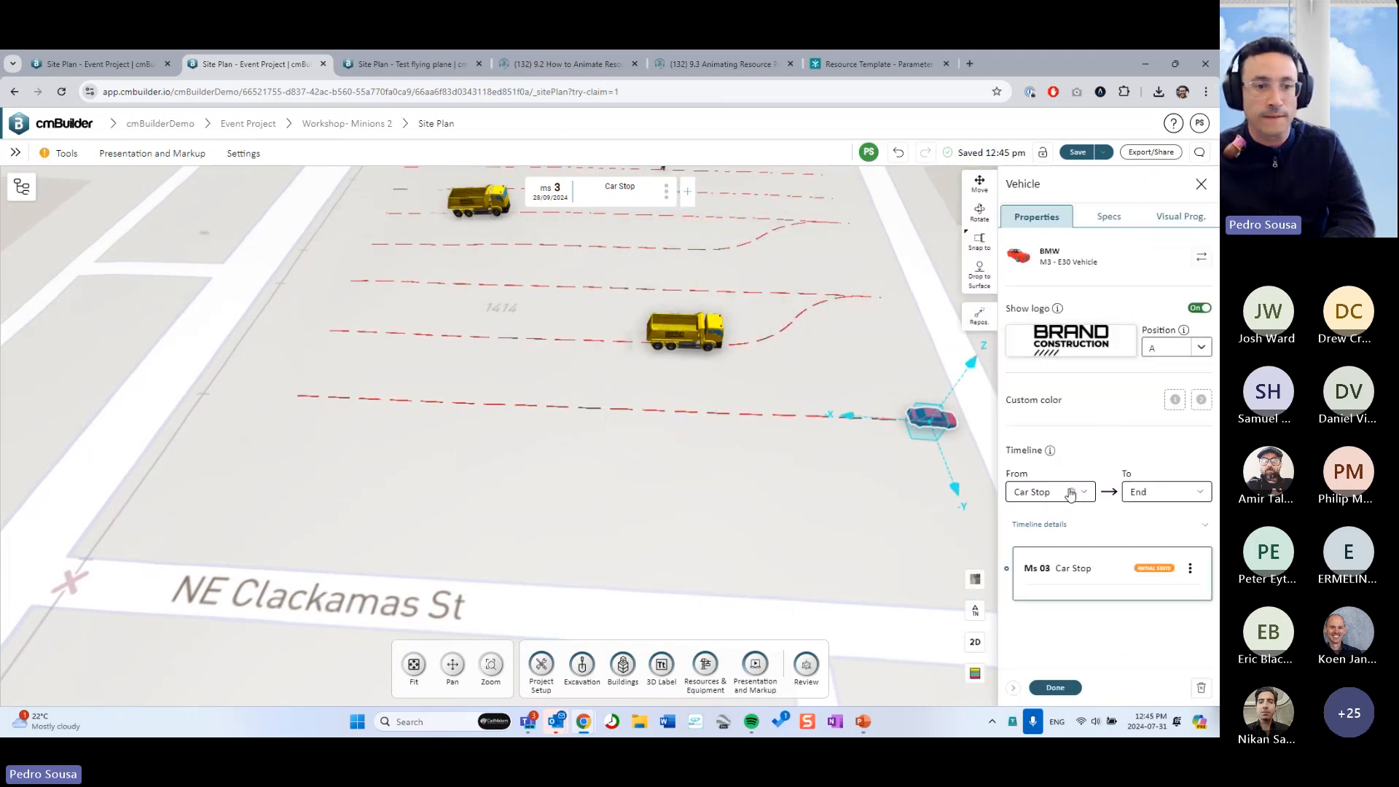
left_click(1202, 217)
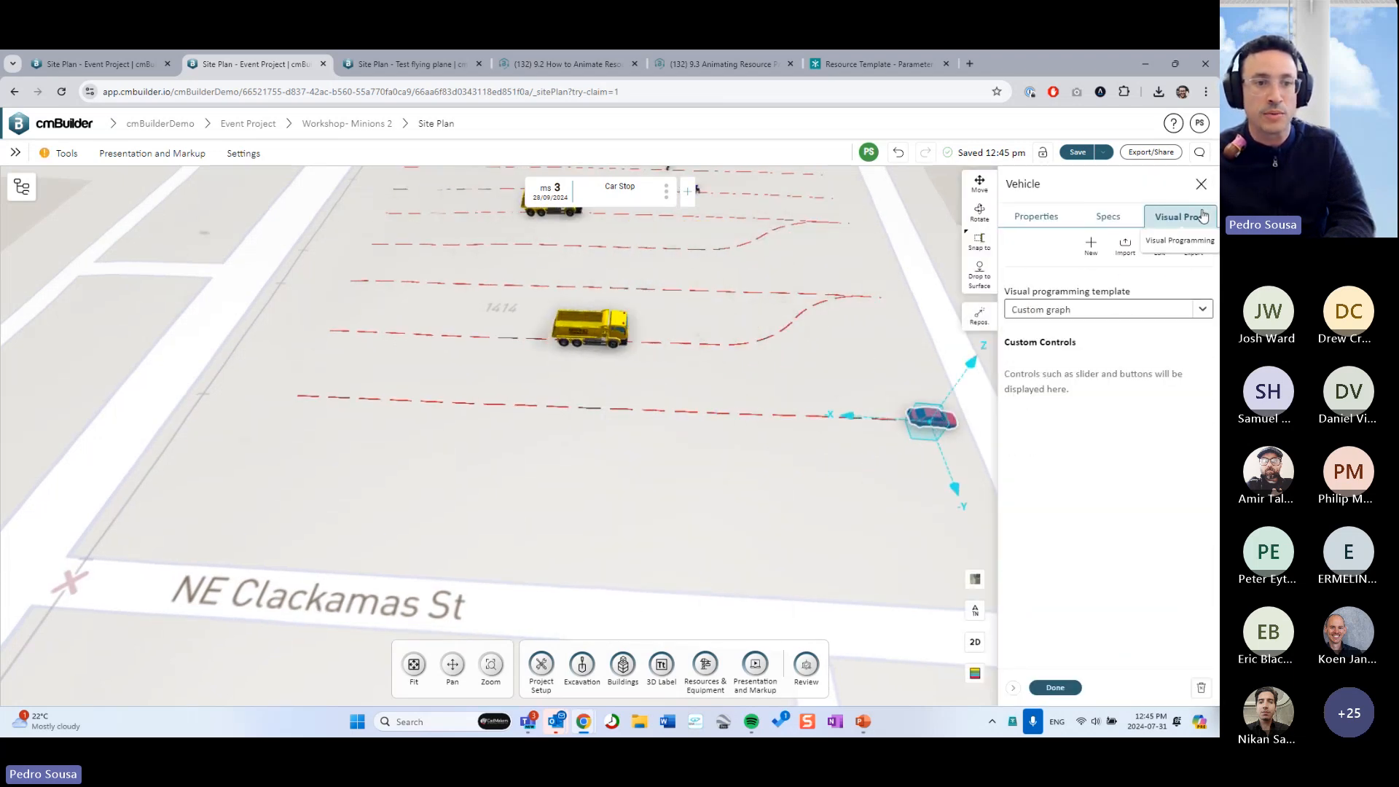
left_click(1175, 314)
left_click(1108, 388)
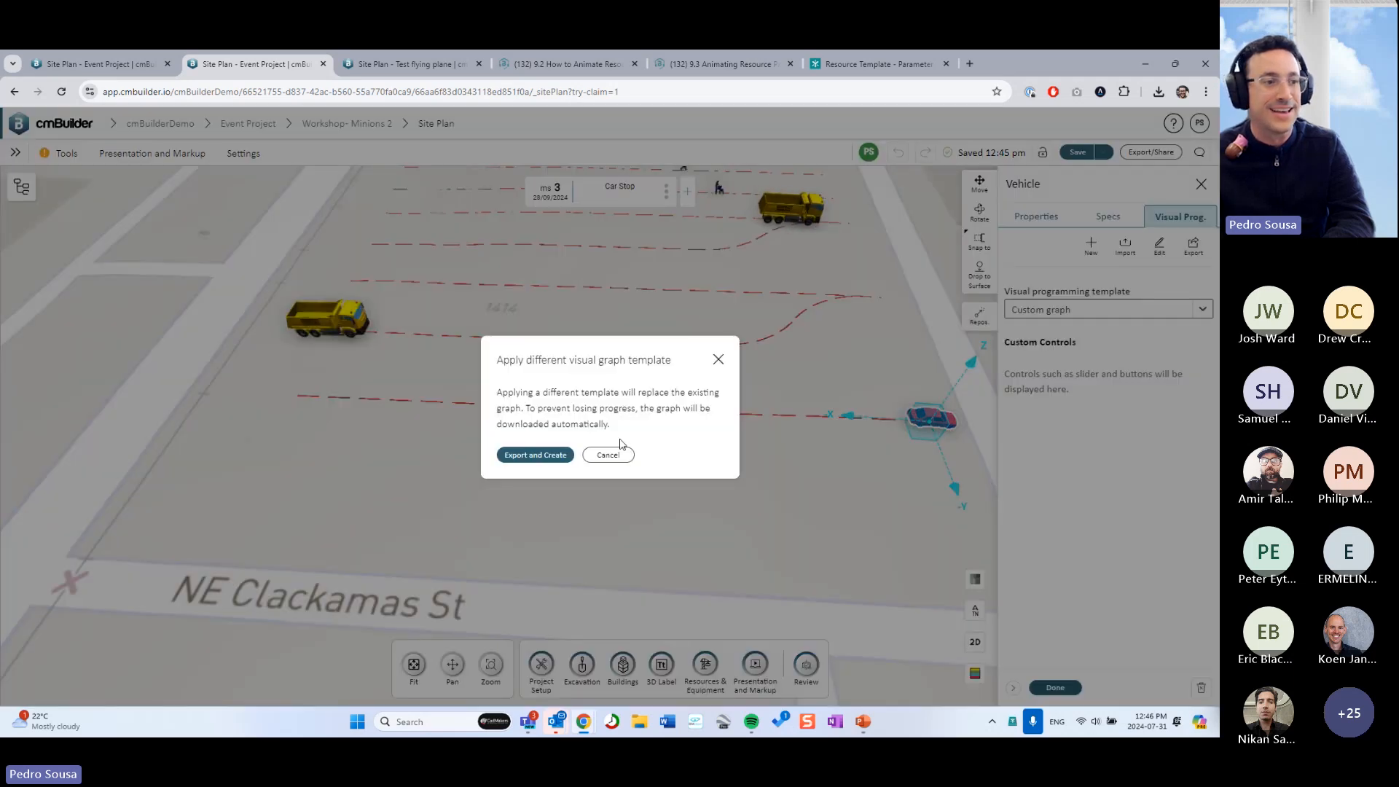
left_click(556, 457)
left_click(1055, 687)
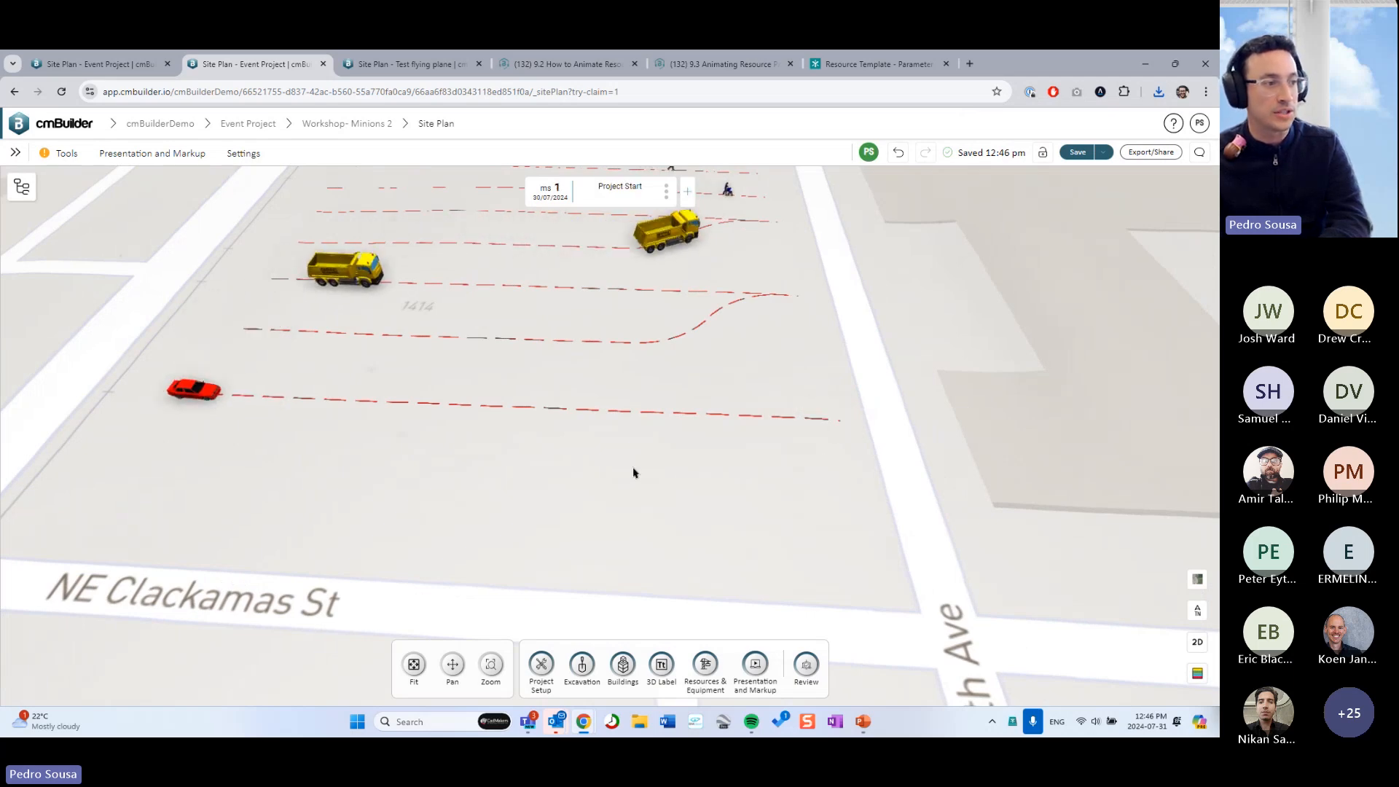
Expand Resources in the project structure and examine the animated red vehicle at the car Moves milestone
left_click(21, 187)
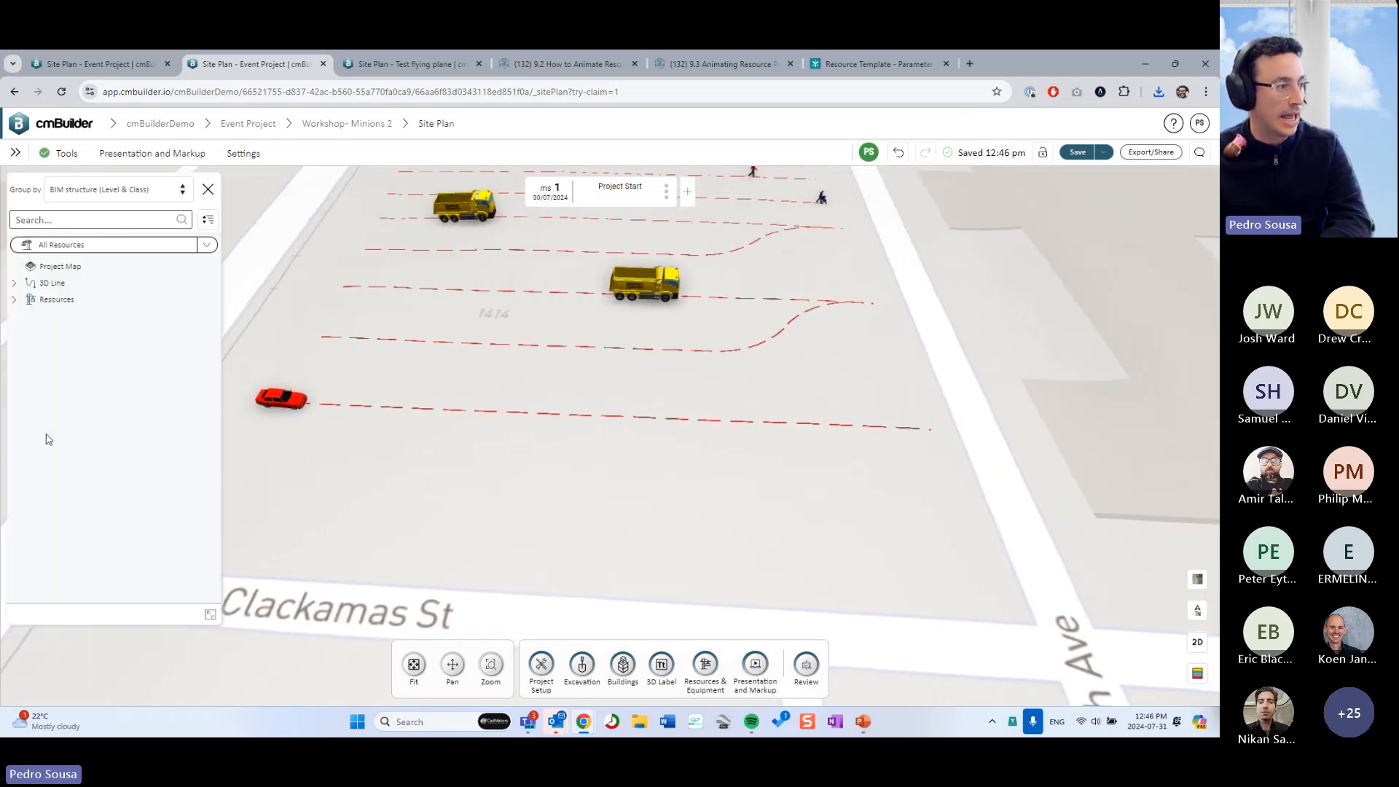
left_click(14, 299)
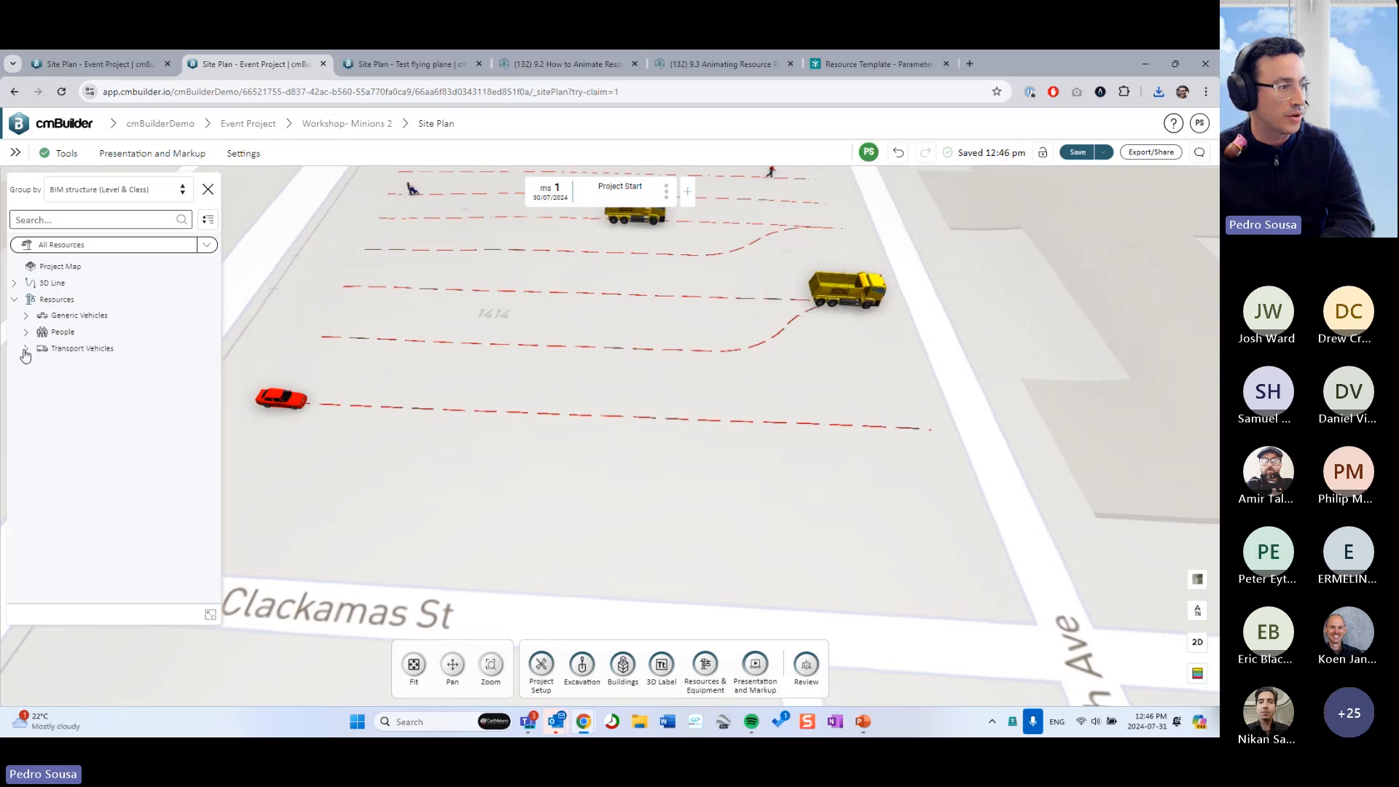
left_click(59, 316)
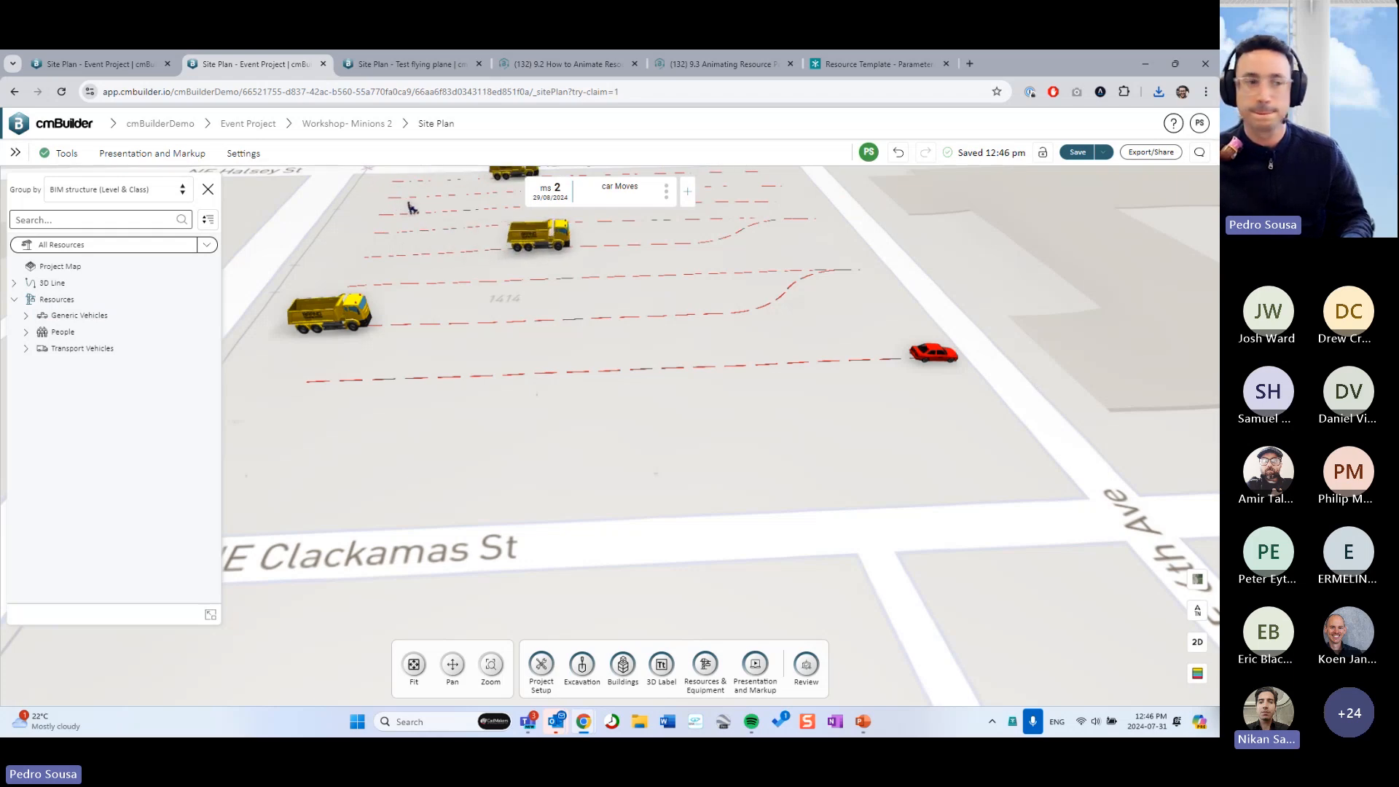
right_click_drag(822, 315, 816, 328)
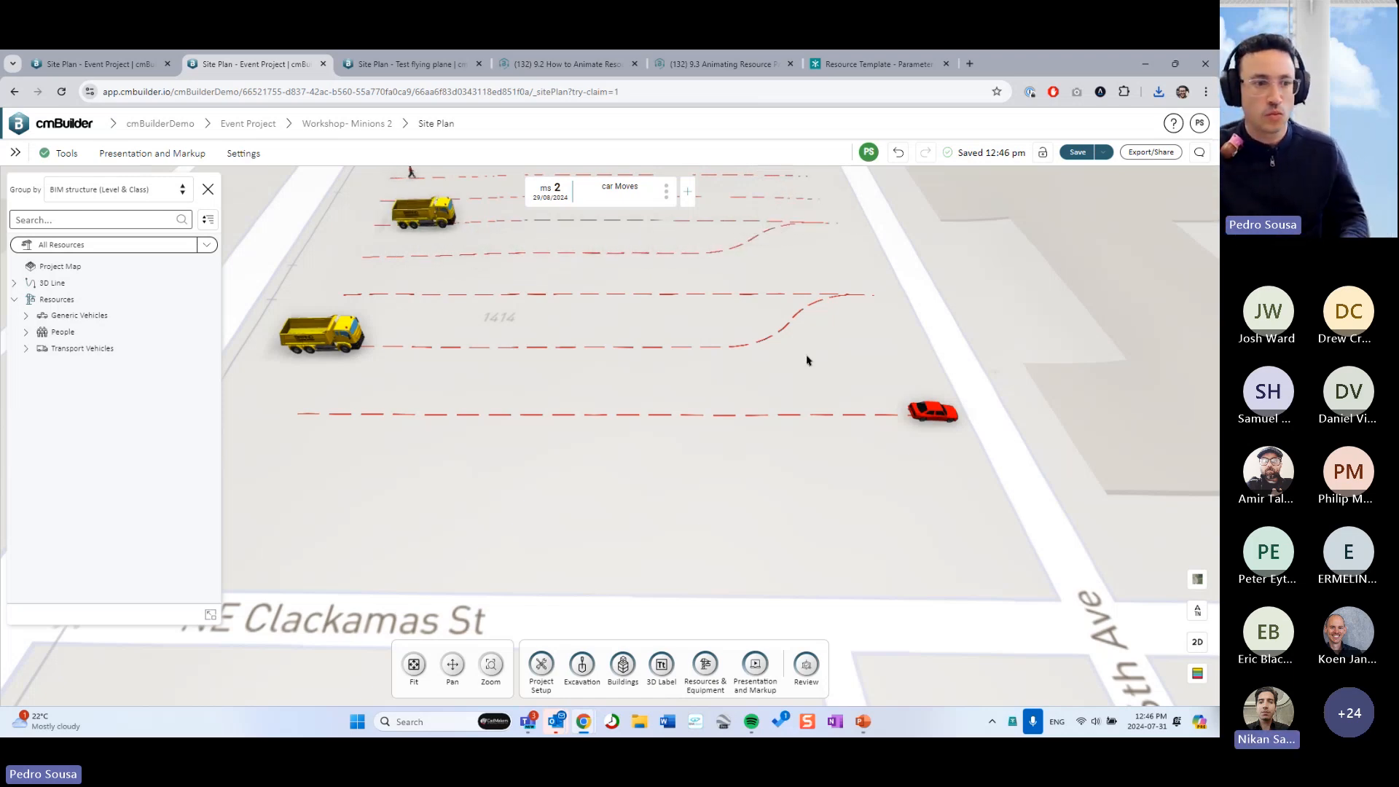
scroll(806, 360, "down", 5)
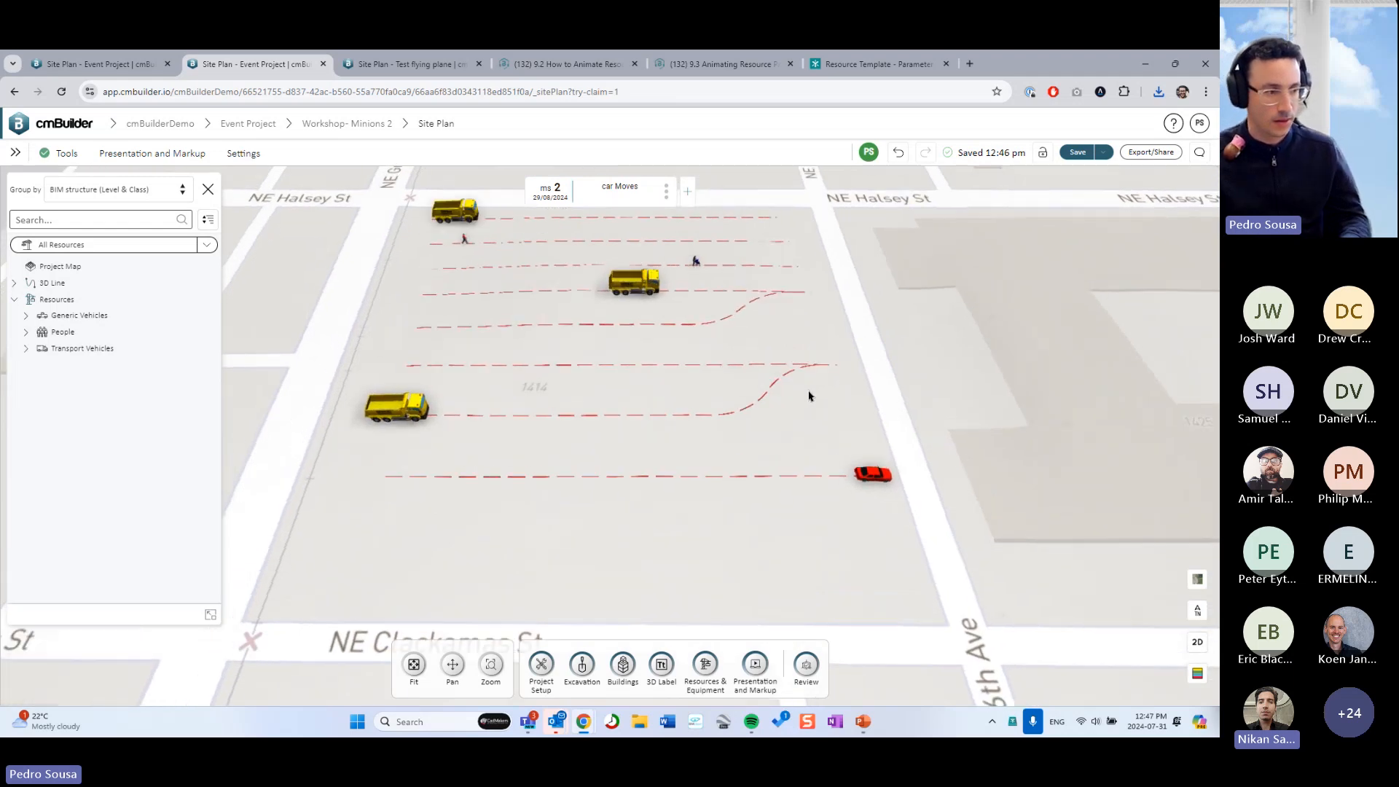
left_click_drag(807, 397, 595, 462)
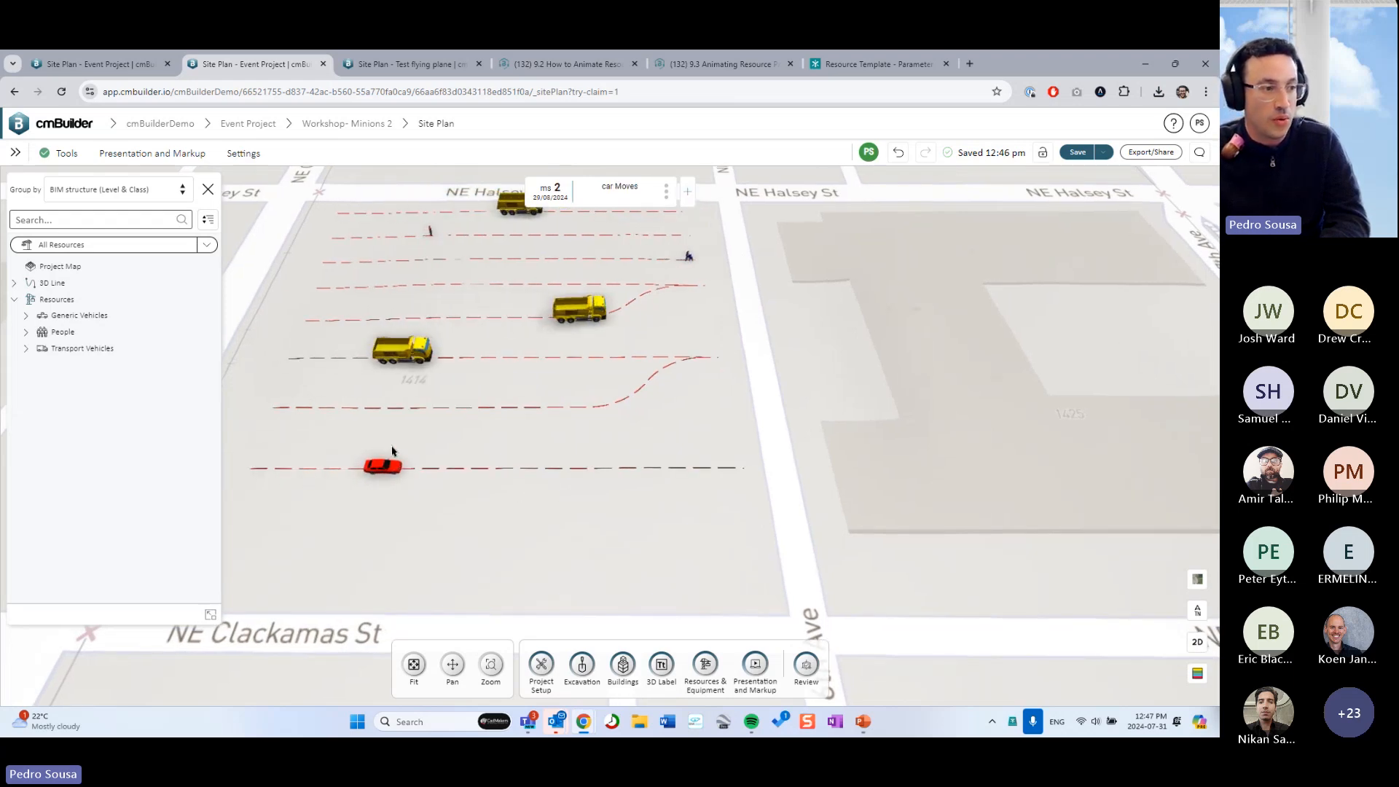
left_click_drag(392, 452, 675, 506)
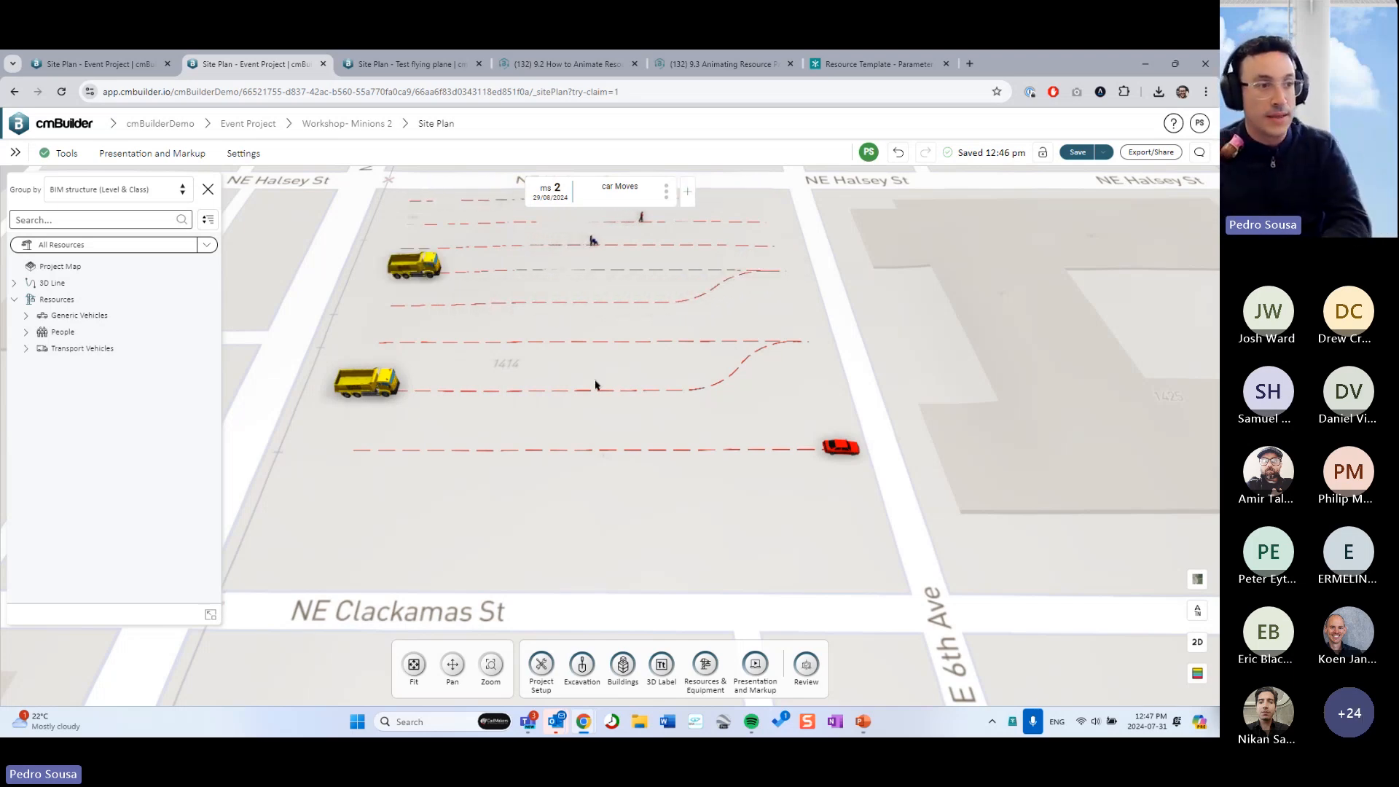
With the stopped red vehicle selected, add a milestone after Car Stop and name it "Car move agian"
right_click_drag(814, 453, 724, 315)
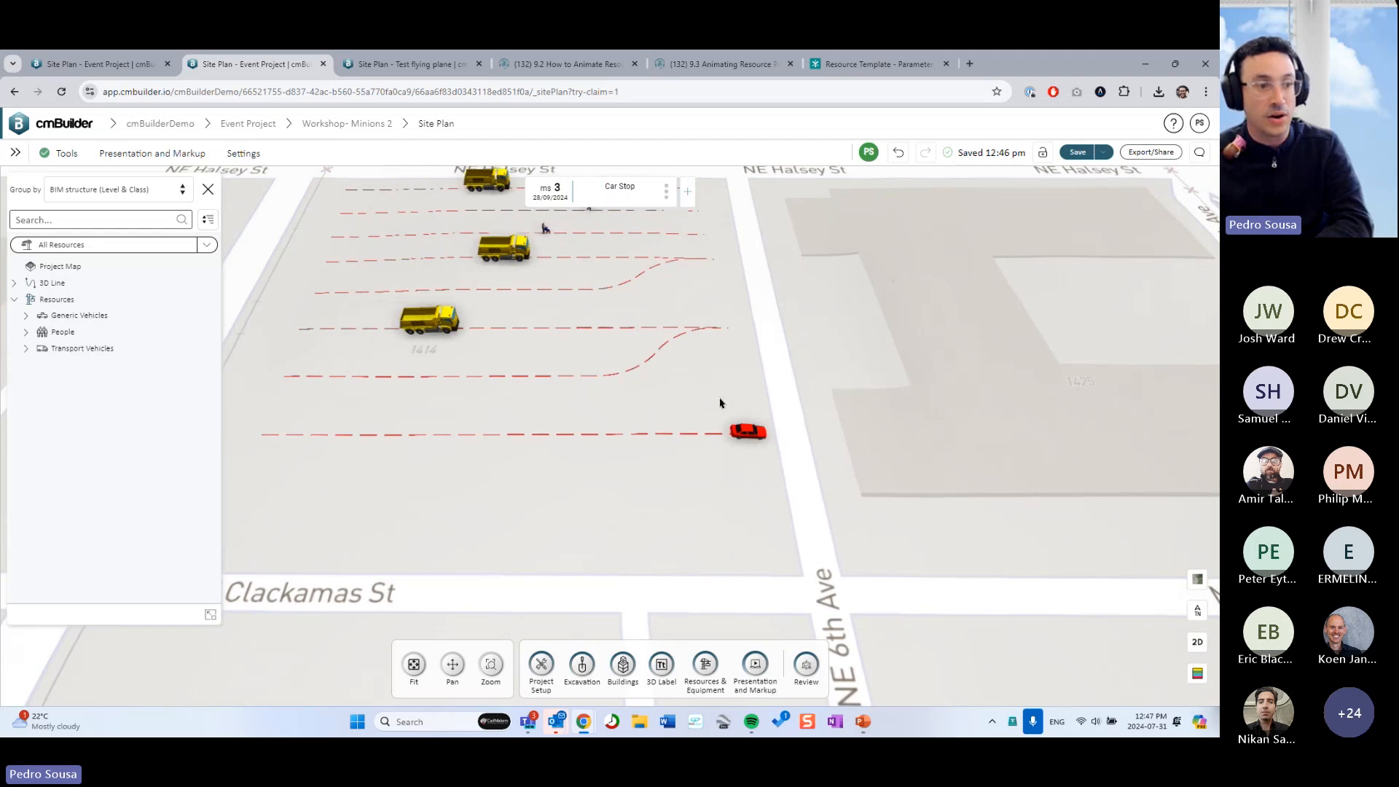
left_click(747, 436)
right_click_drag(794, 415, 686, 212)
left_click(687, 191)
type("Car")
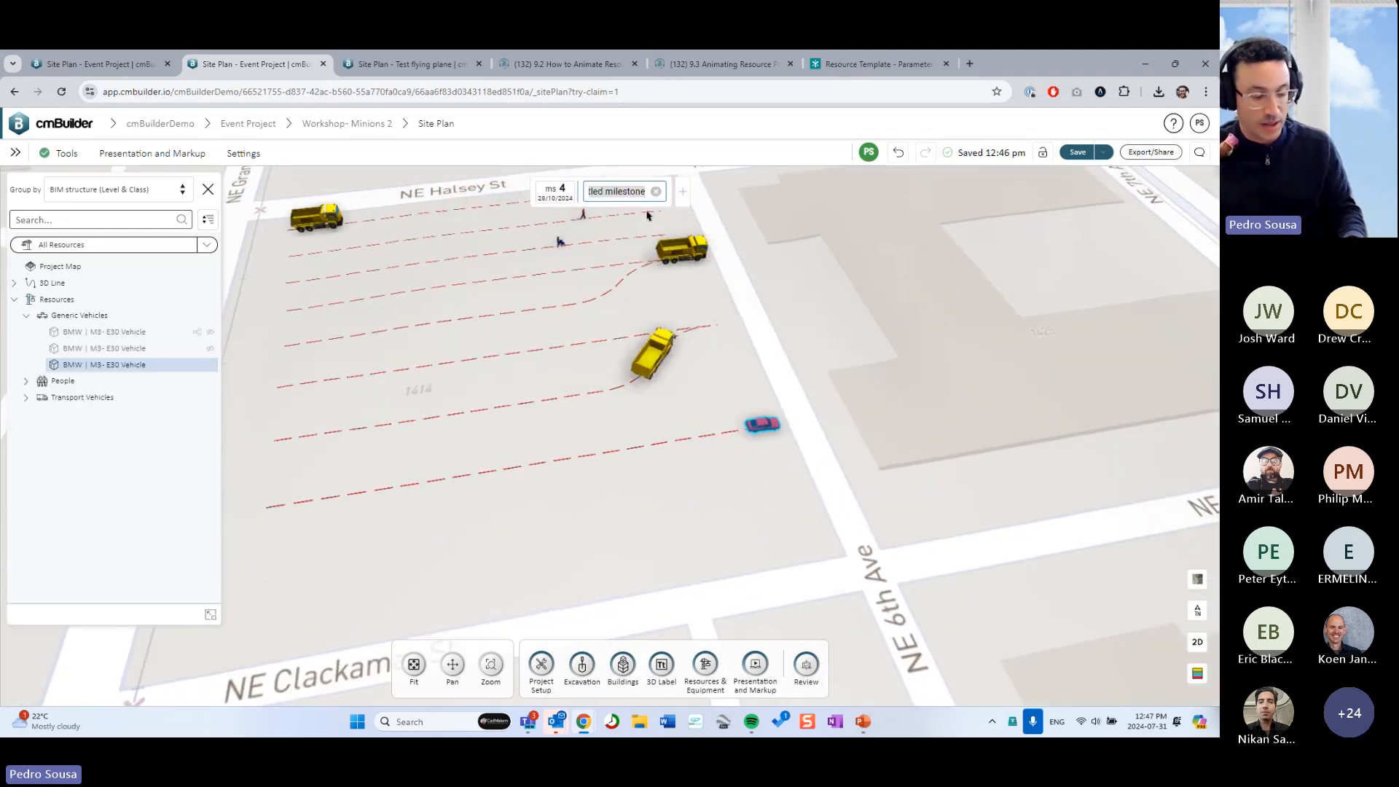
type(" move ga")
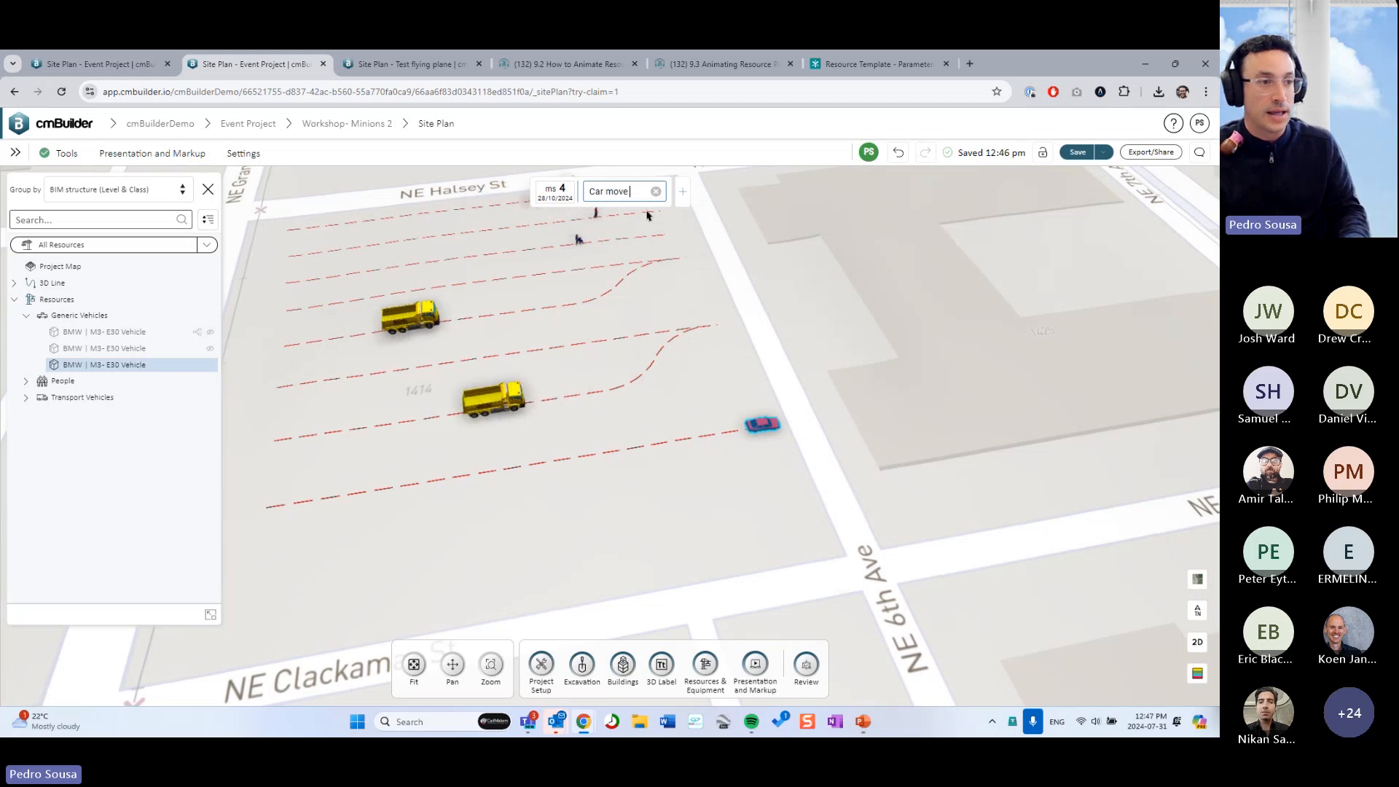
key("BackSpace")
key("BackSpace")
type("agian")
key("Return")
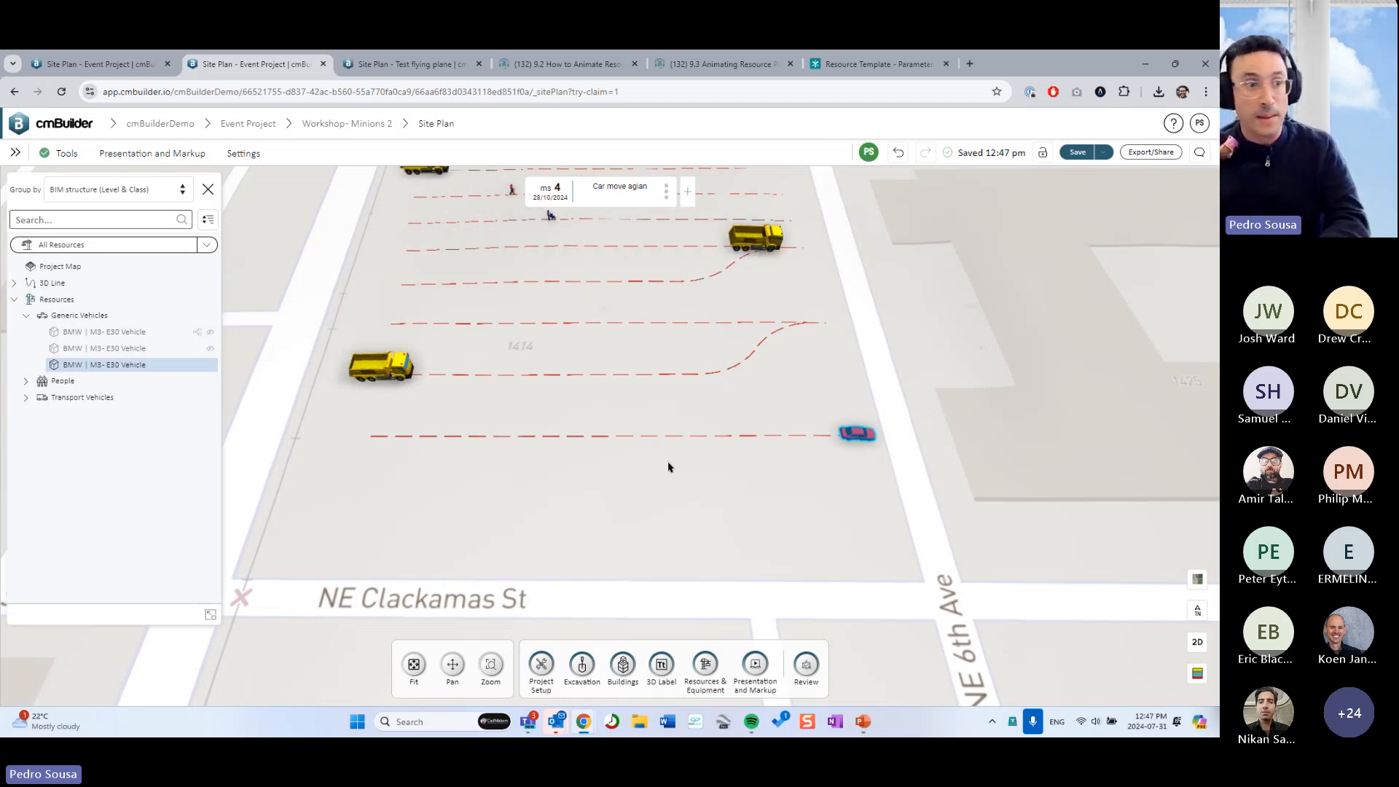
Examine the dump truck on the upper curved line and the neighbouring block between NE 6th Ave and NE 7th Ave
middle_click_drag(769, 370, 740, 440)
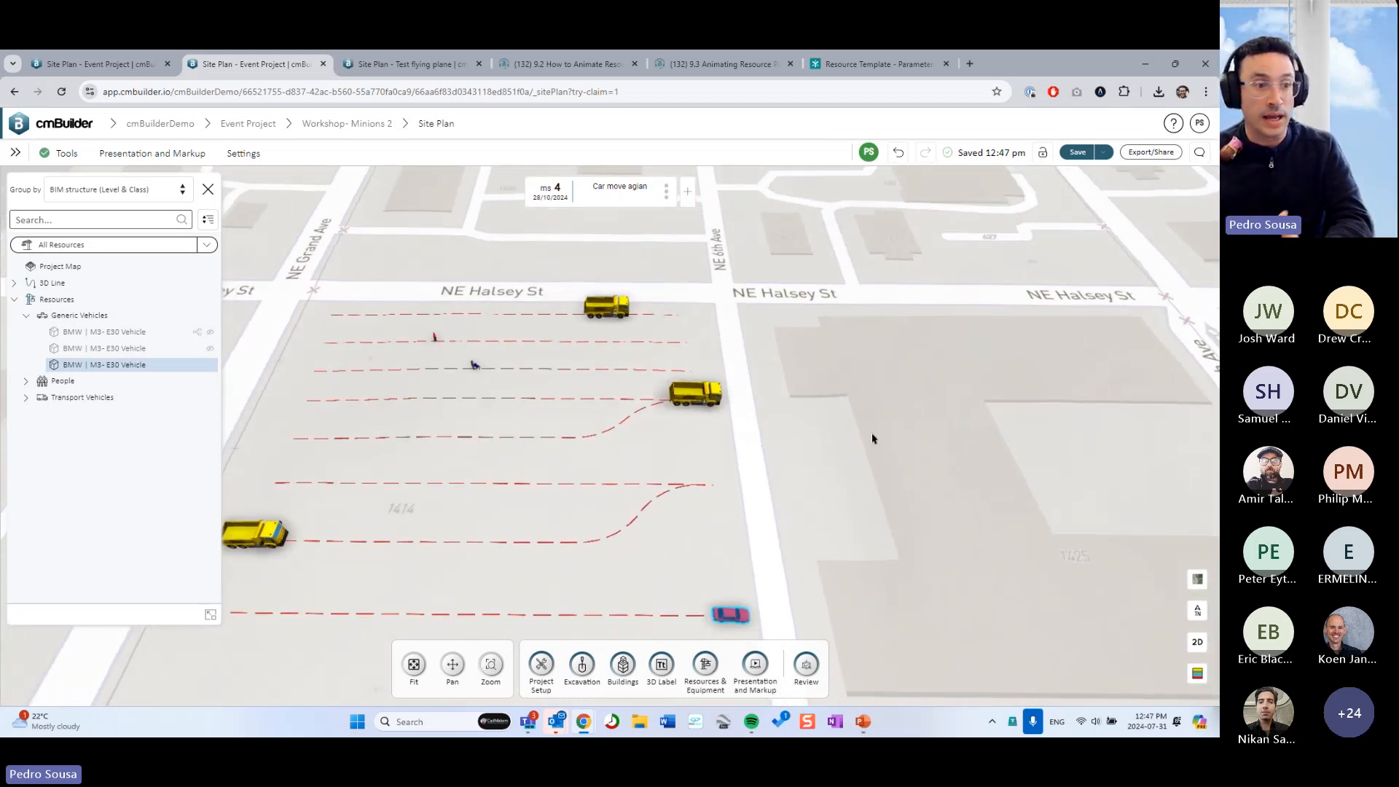
middle_click_drag(1014, 444, 668, 421)
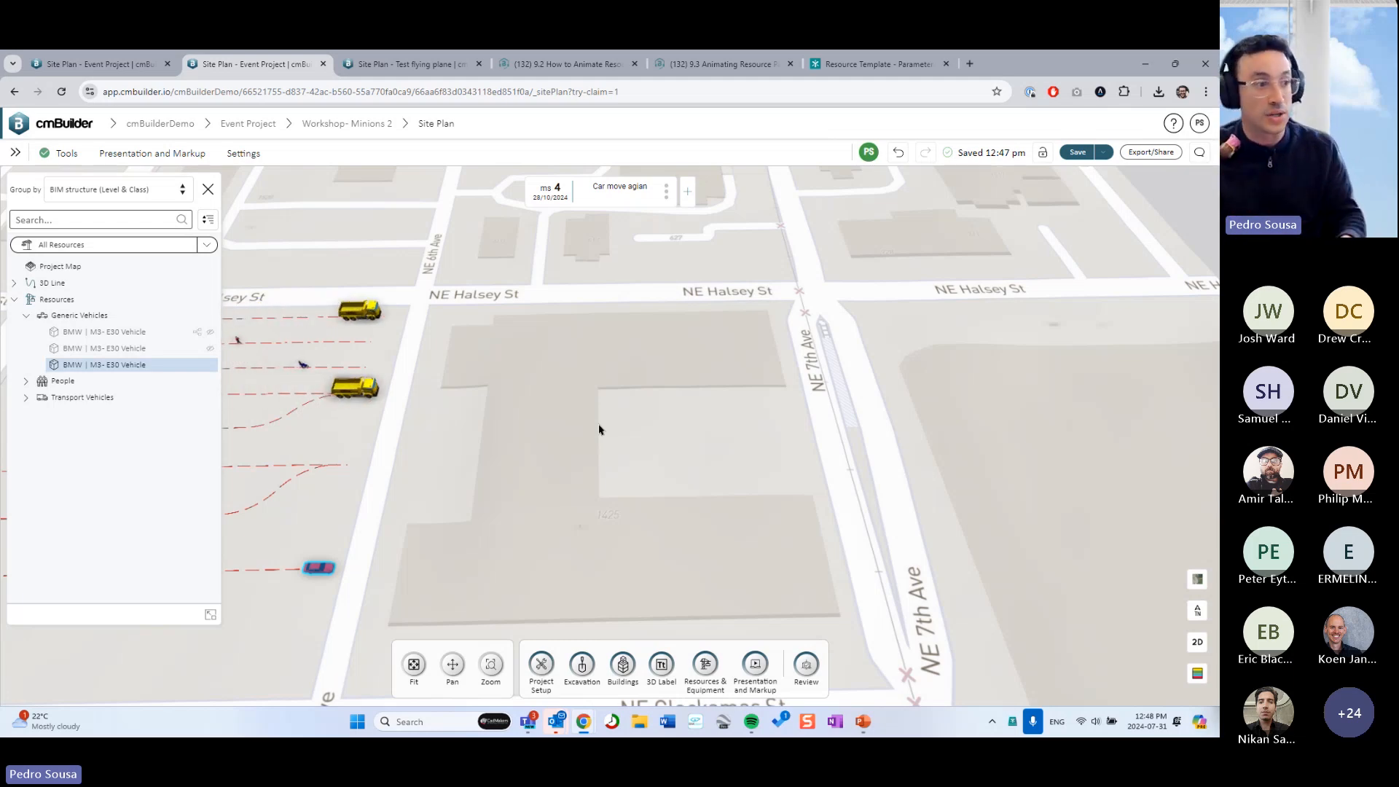
left_click_drag(684, 377, 824, 350)
left_click_drag(561, 368, 668, 394)
scroll(649, 414, "up", 3)
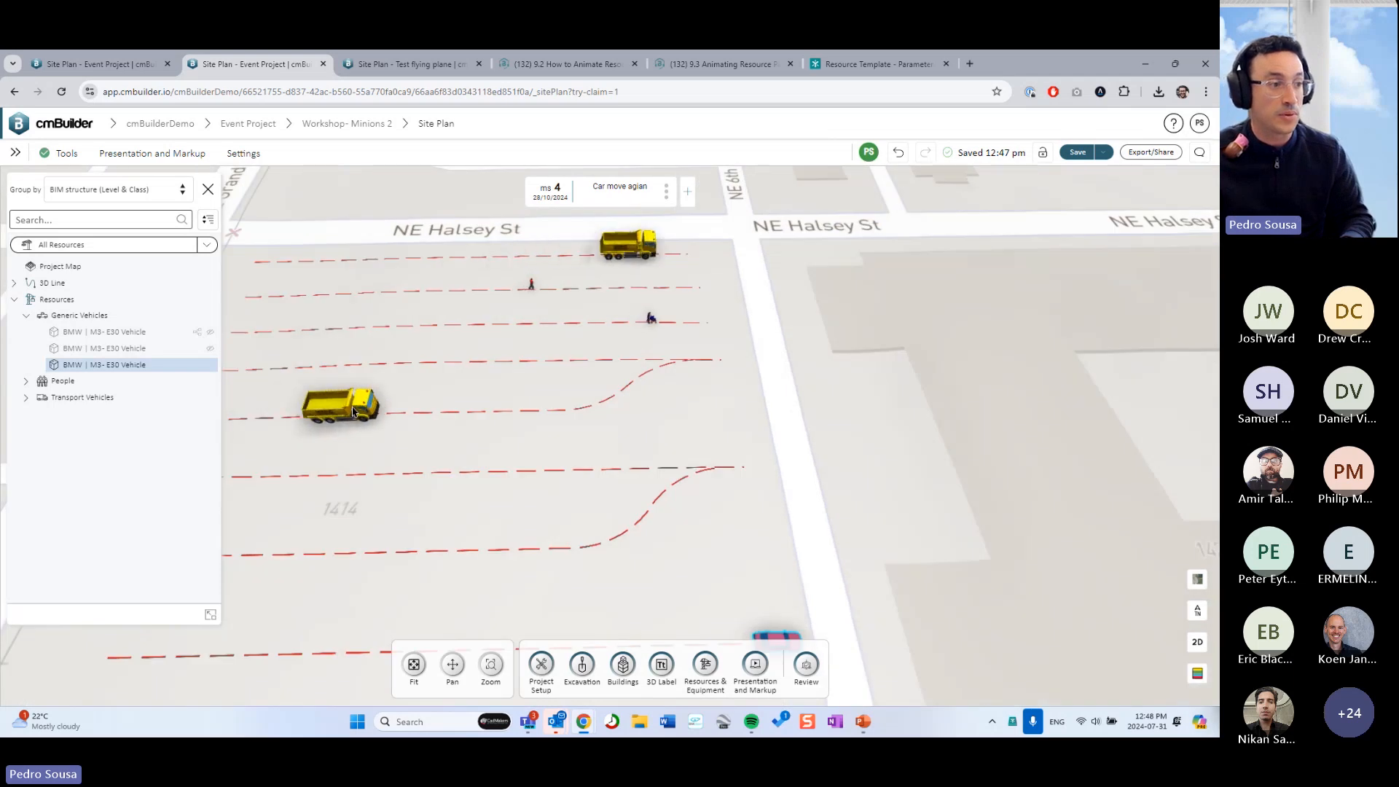
left_click(353, 412)
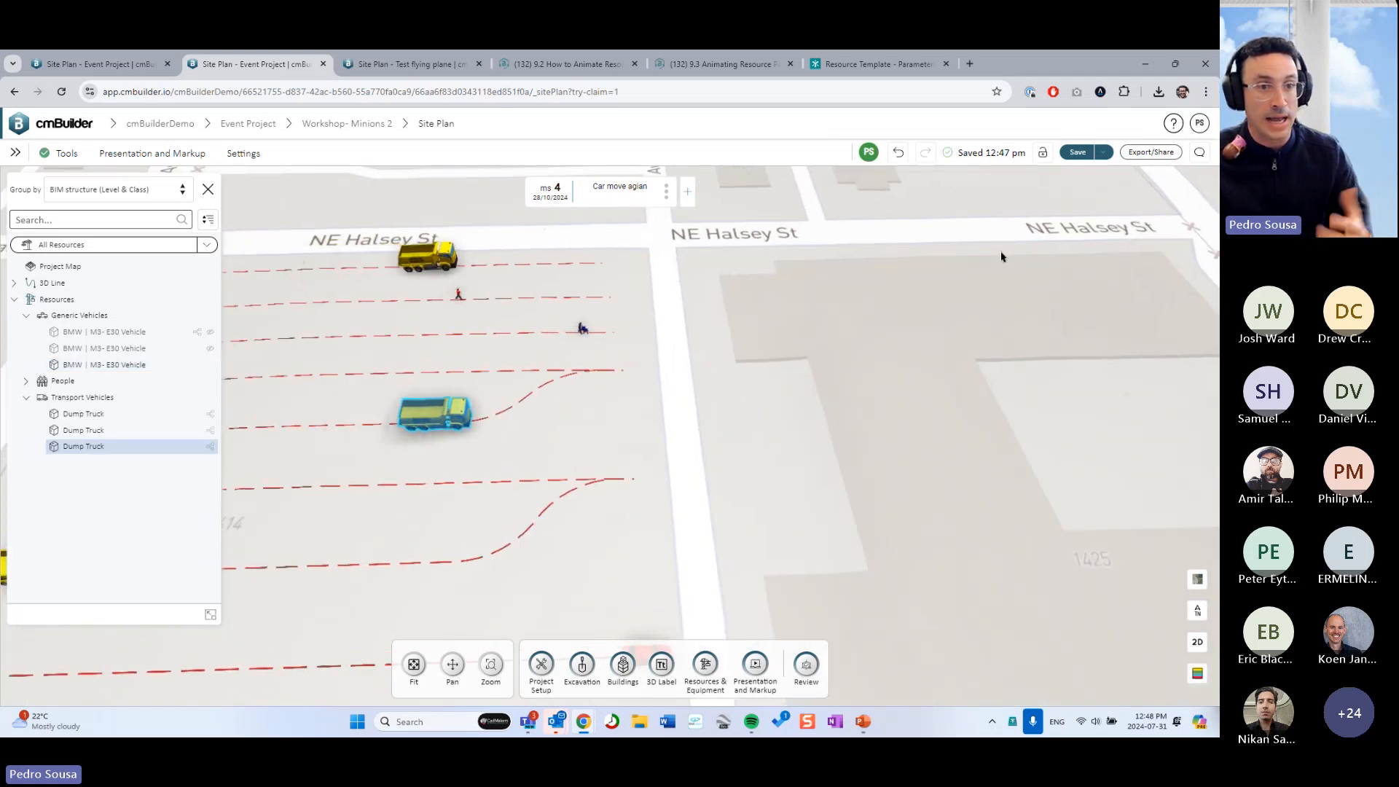
left_click_drag(1042, 240, 936, 261)
right_click_drag(1015, 268, 972, 338)
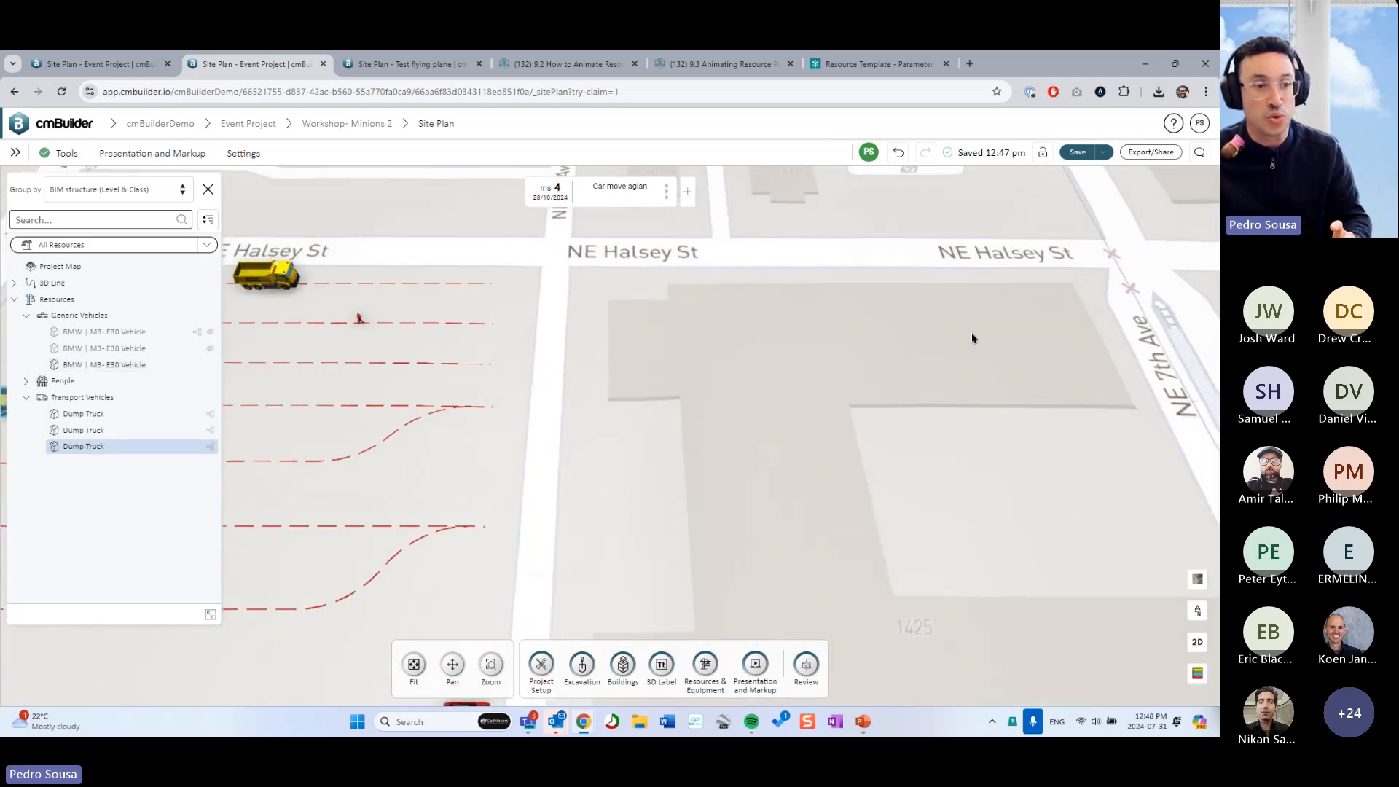
left_click_drag(972, 338, 824, 322)
left_click(762, 516)
left_click_drag(762, 515, 697, 466)
right_click_drag(696, 466, 609, 506)
scroll(609, 506, "down", 3)
left_click_drag(609, 506, 688, 422)
right_click_drag(687, 422, 758, 422)
left_click_drag(755, 422, 727, 422)
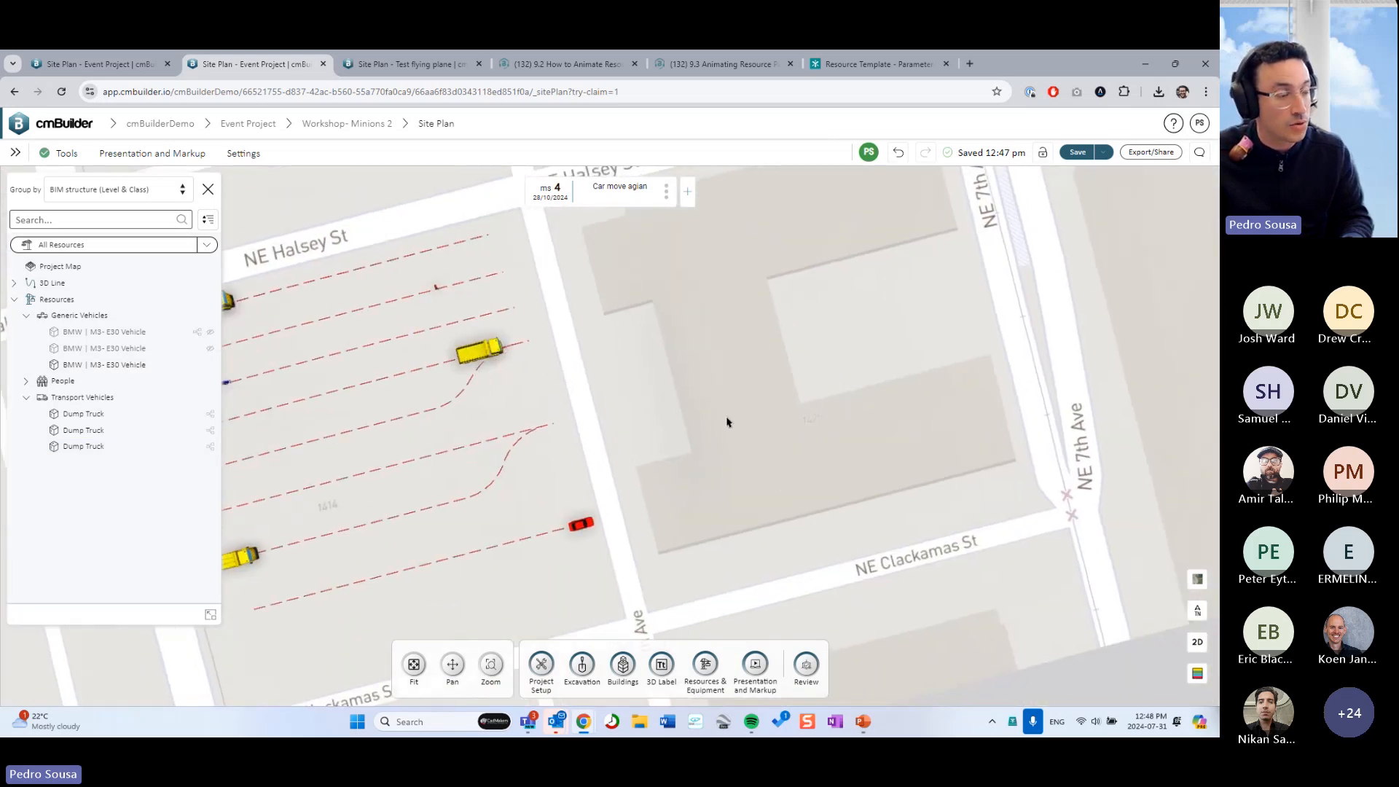
right_click_drag(727, 422, 678, 365)
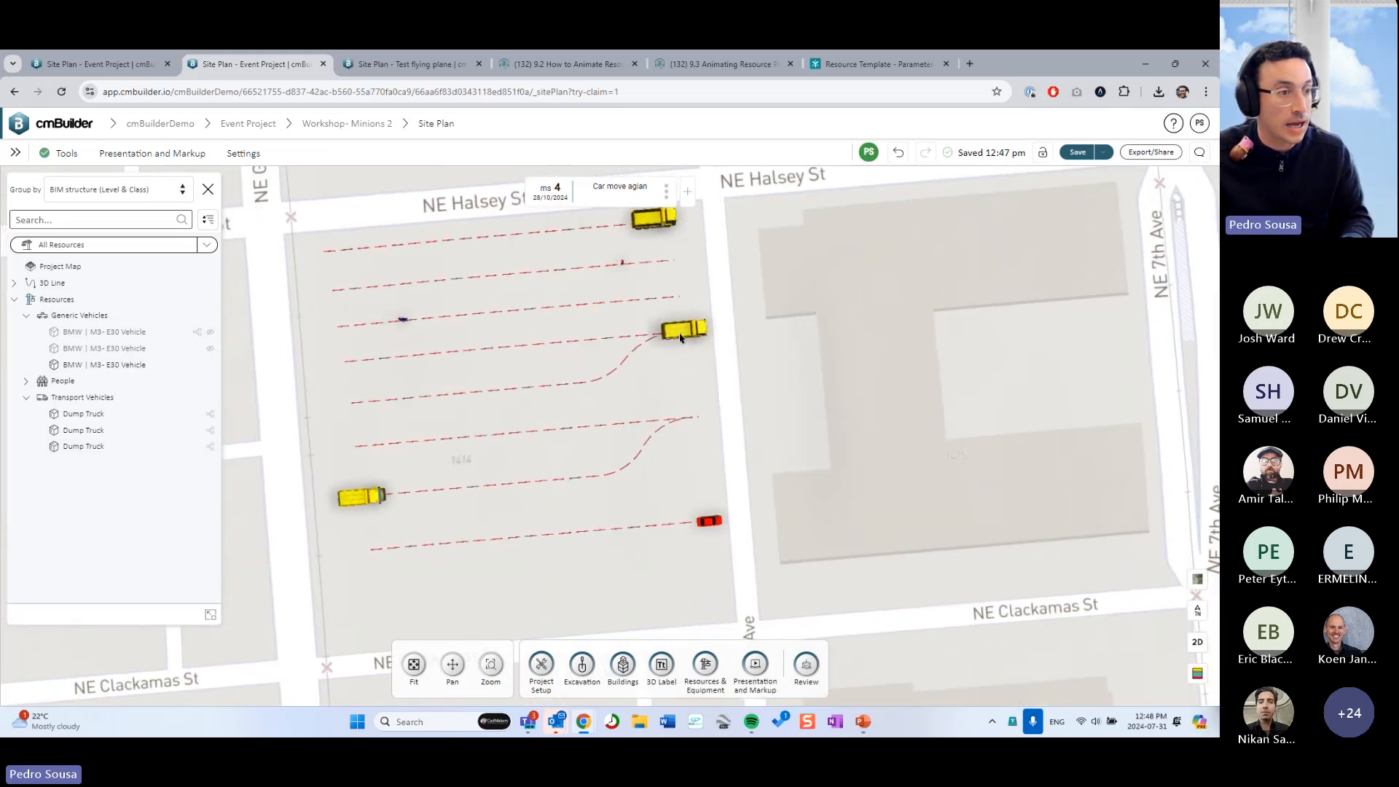
Export the custom visual programming graph of the dump truck on the upper curved line
left_click(680, 337)
left_click(1179, 217)
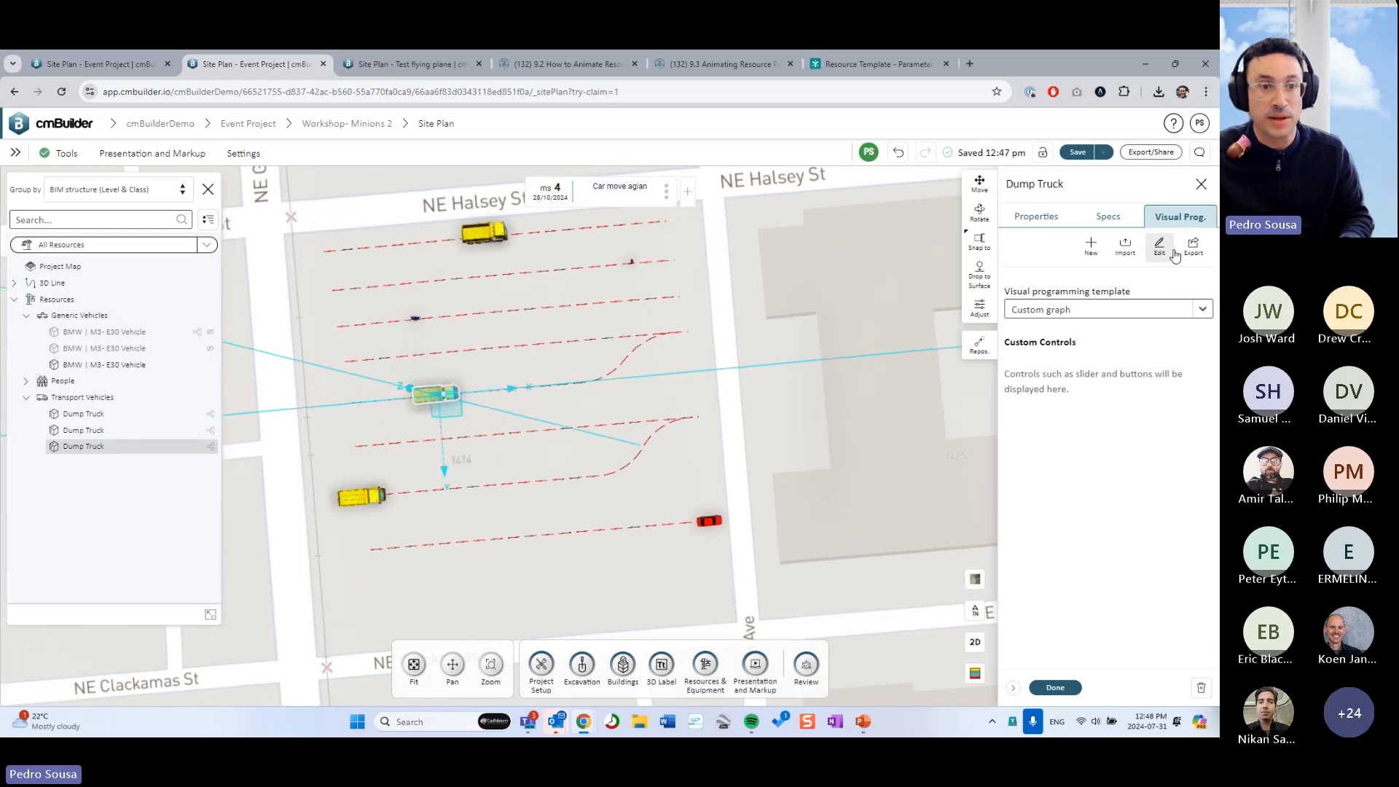
left_click(1193, 246)
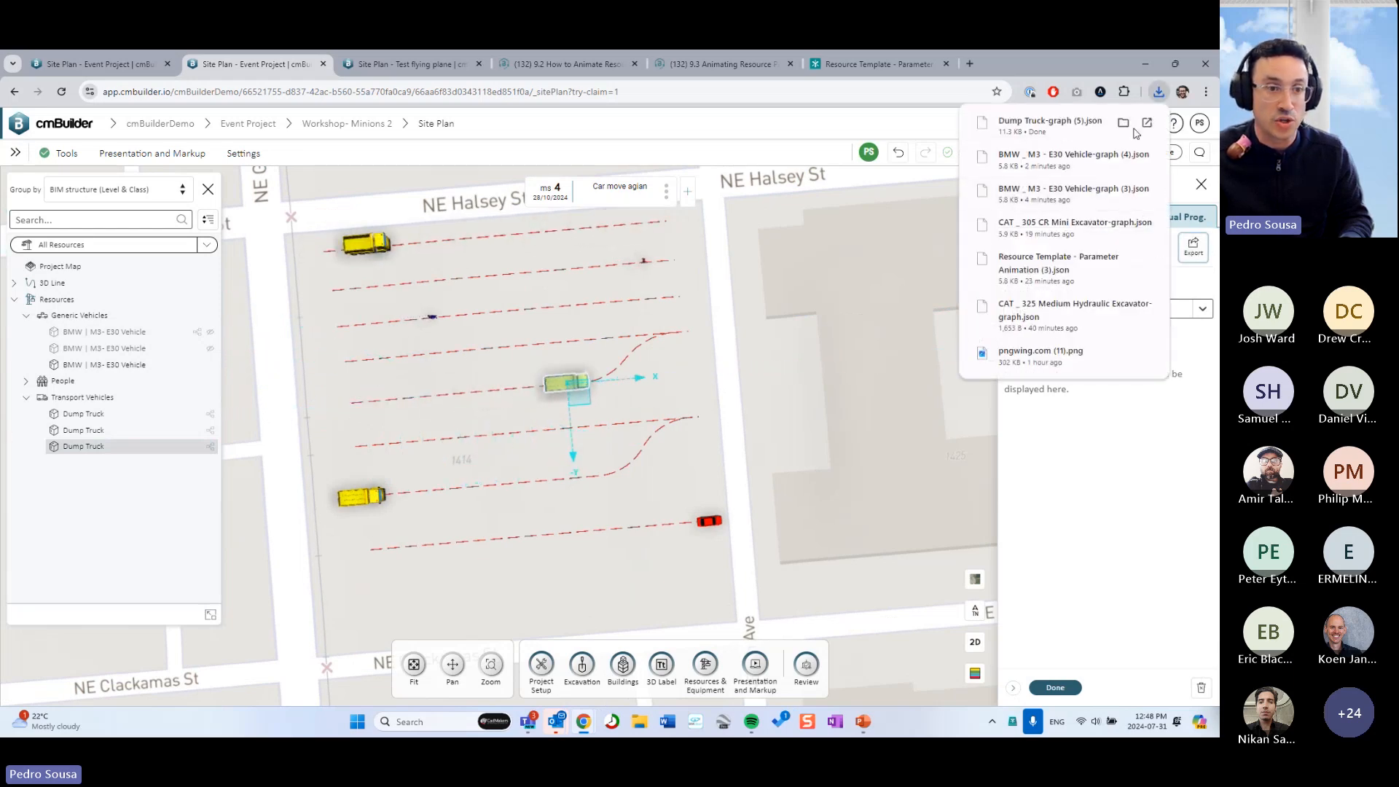
left_click(840, 444)
Draw a straight 3D line running west to east across the building block between NE 6th Ave and NE 7th Ave
right_click_drag(840, 444, 703, 485)
left_click(541, 665)
left_click_drag(758, 621, 646, 606)
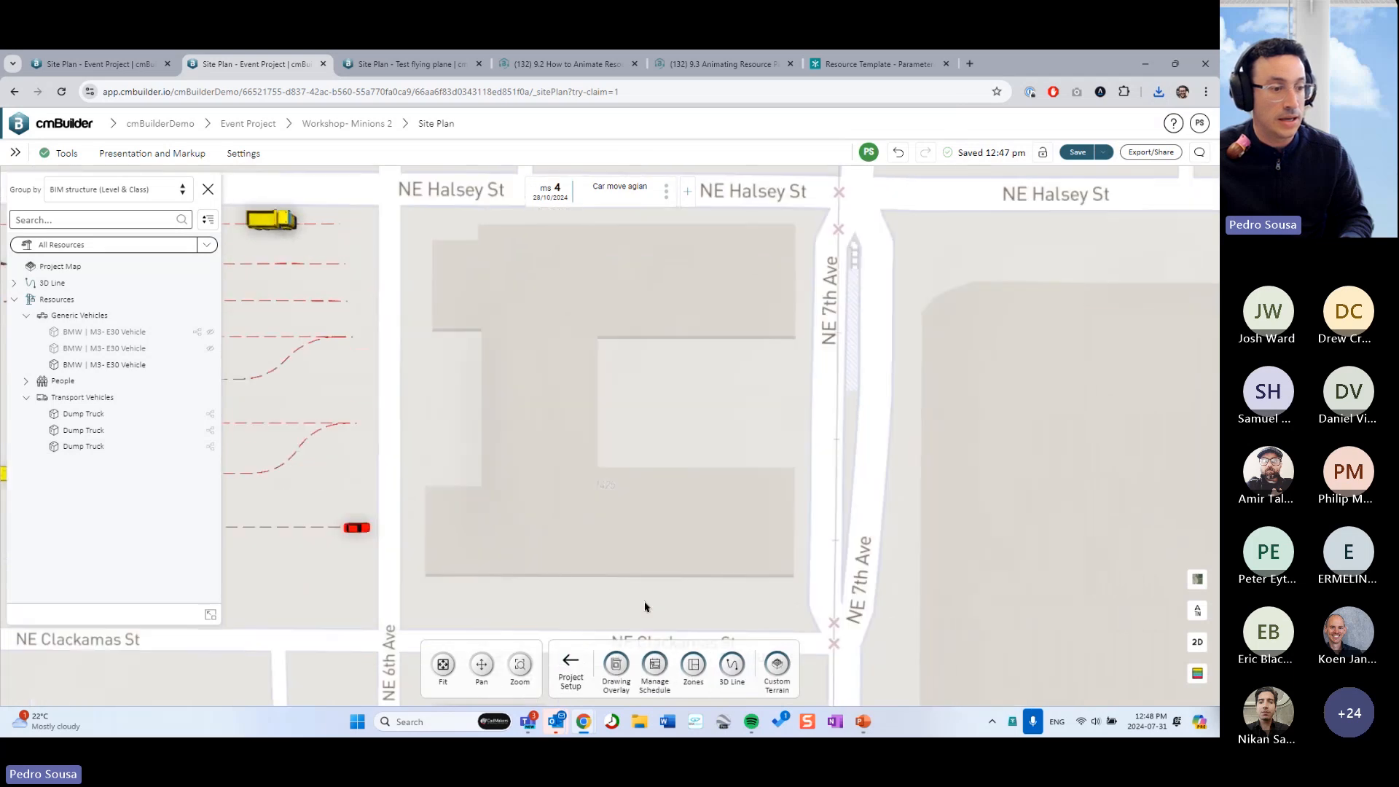
left_click(731, 665)
scroll(510, 357, "up", 3)
left_click(426, 333)
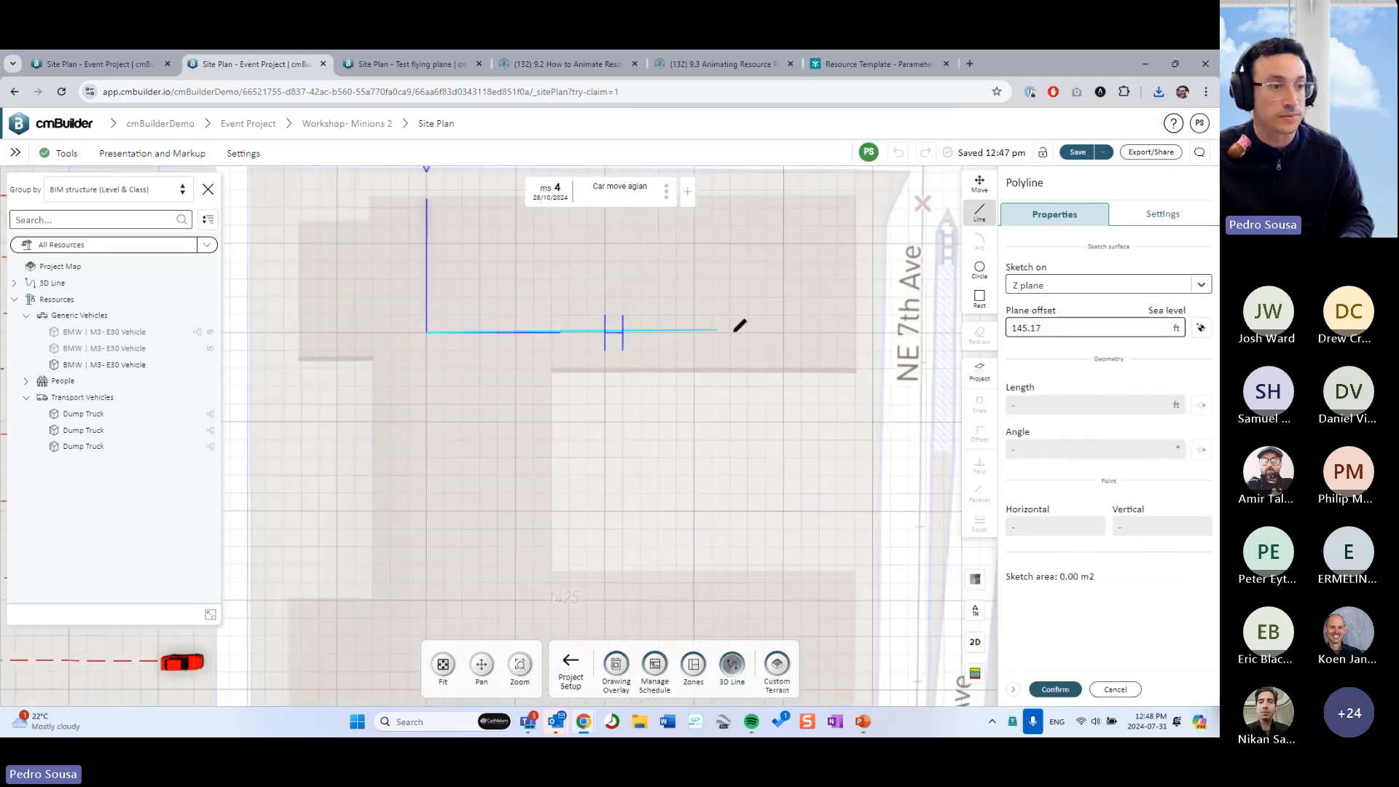
left_click(1065, 692)
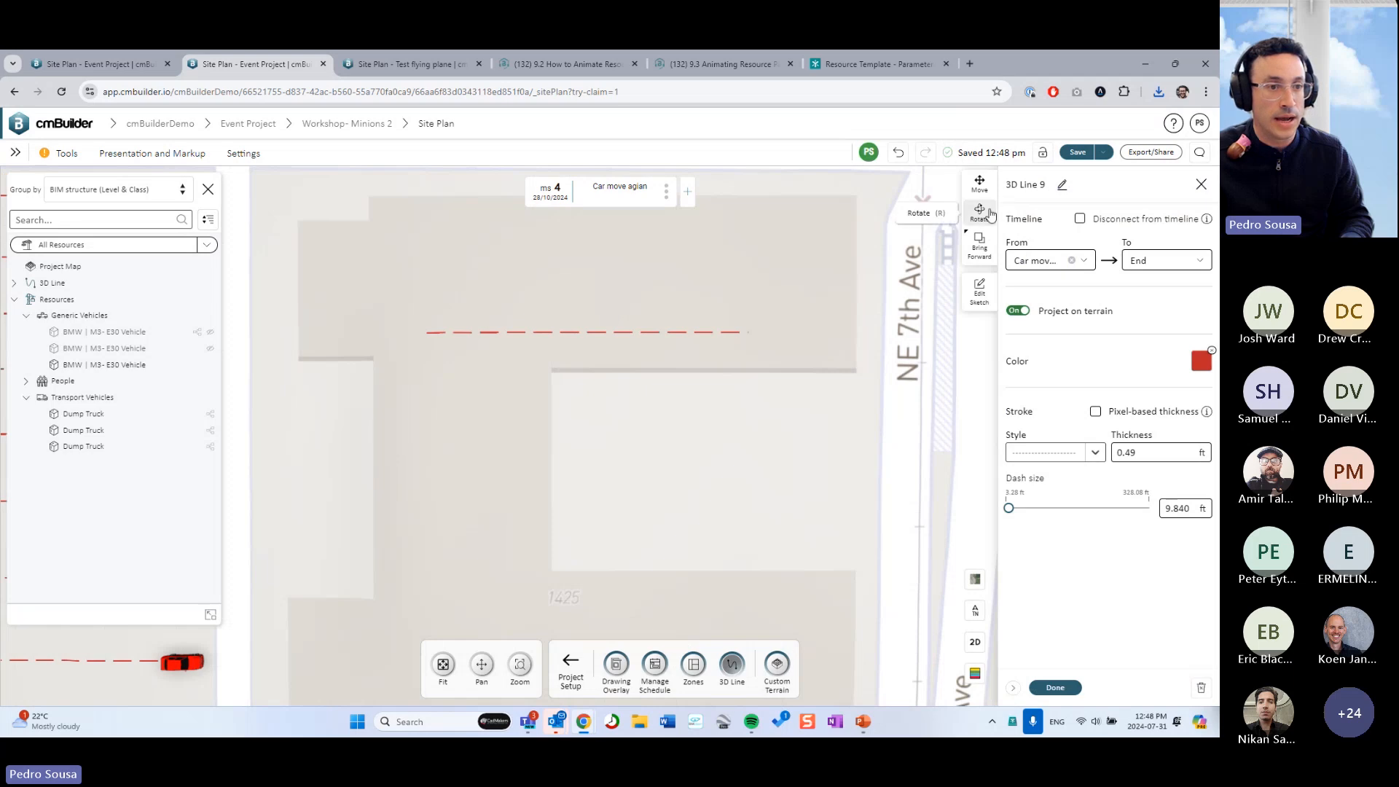
left_click(1058, 686)
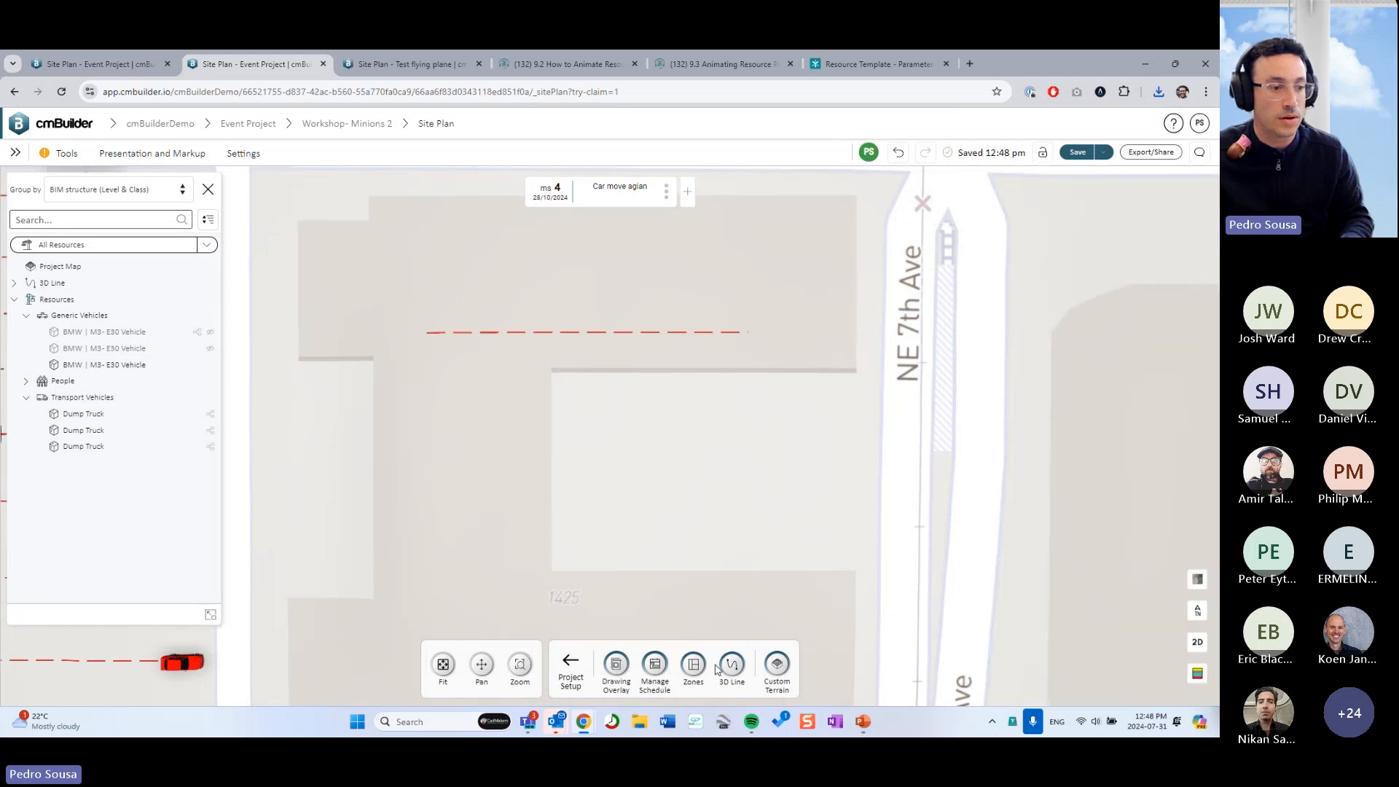
Draw a second 3D line straight south from the east end of the first line in the building block
left_click(730, 664)
left_click(755, 332)
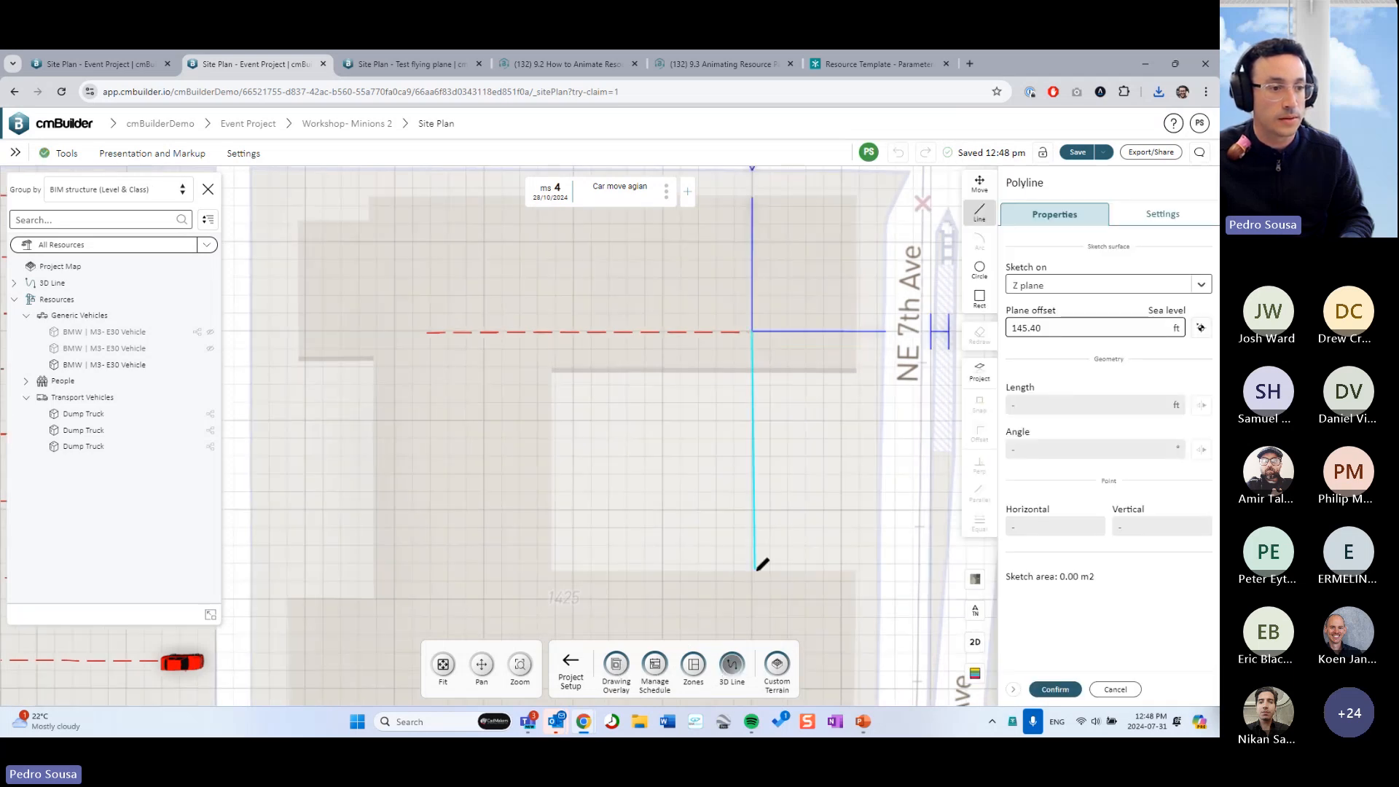
left_click(1055, 689)
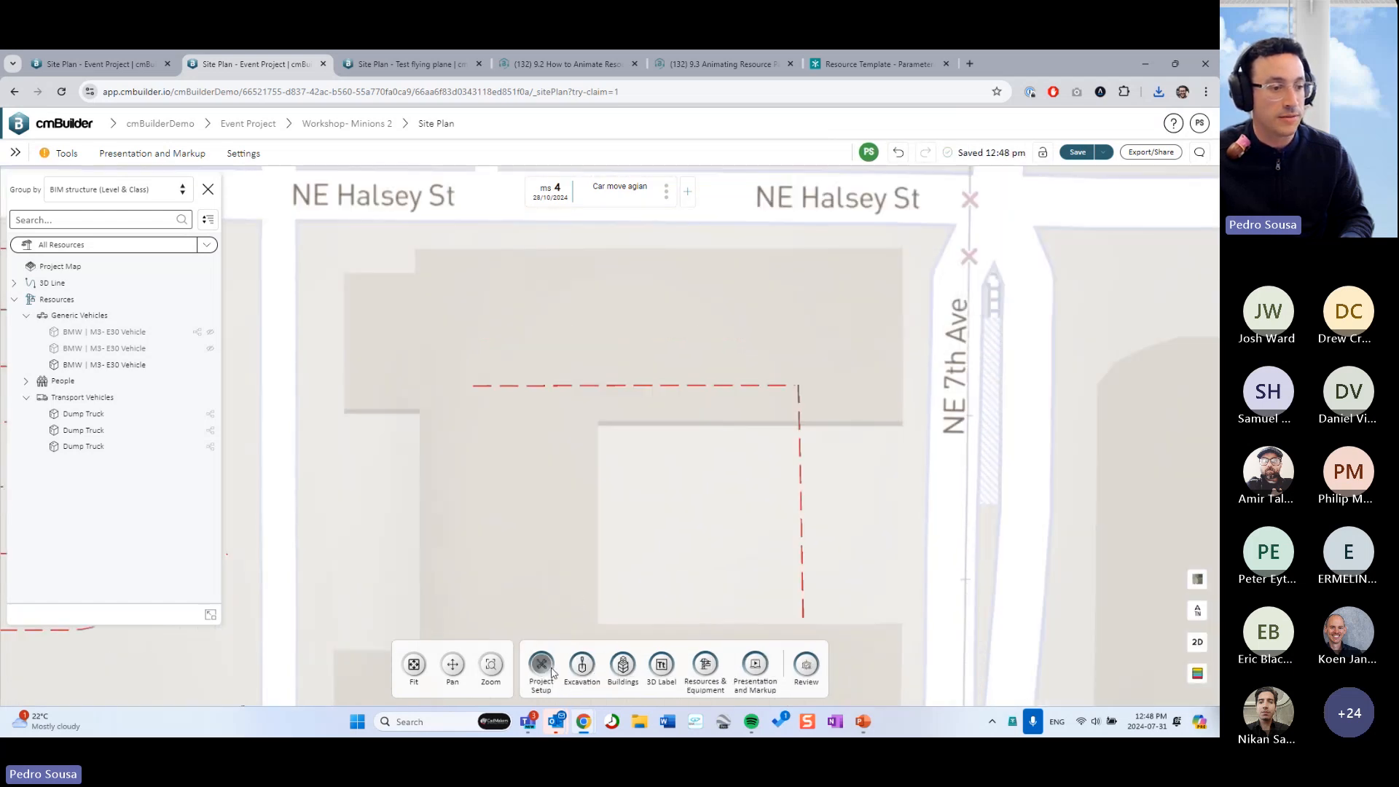
left_click(552, 672)
left_click(572, 665)
Place a CAT 320 Medium Hydraulic Excavator from Heavy Machinery at the west end of the horizontal 3D line
left_click(700, 664)
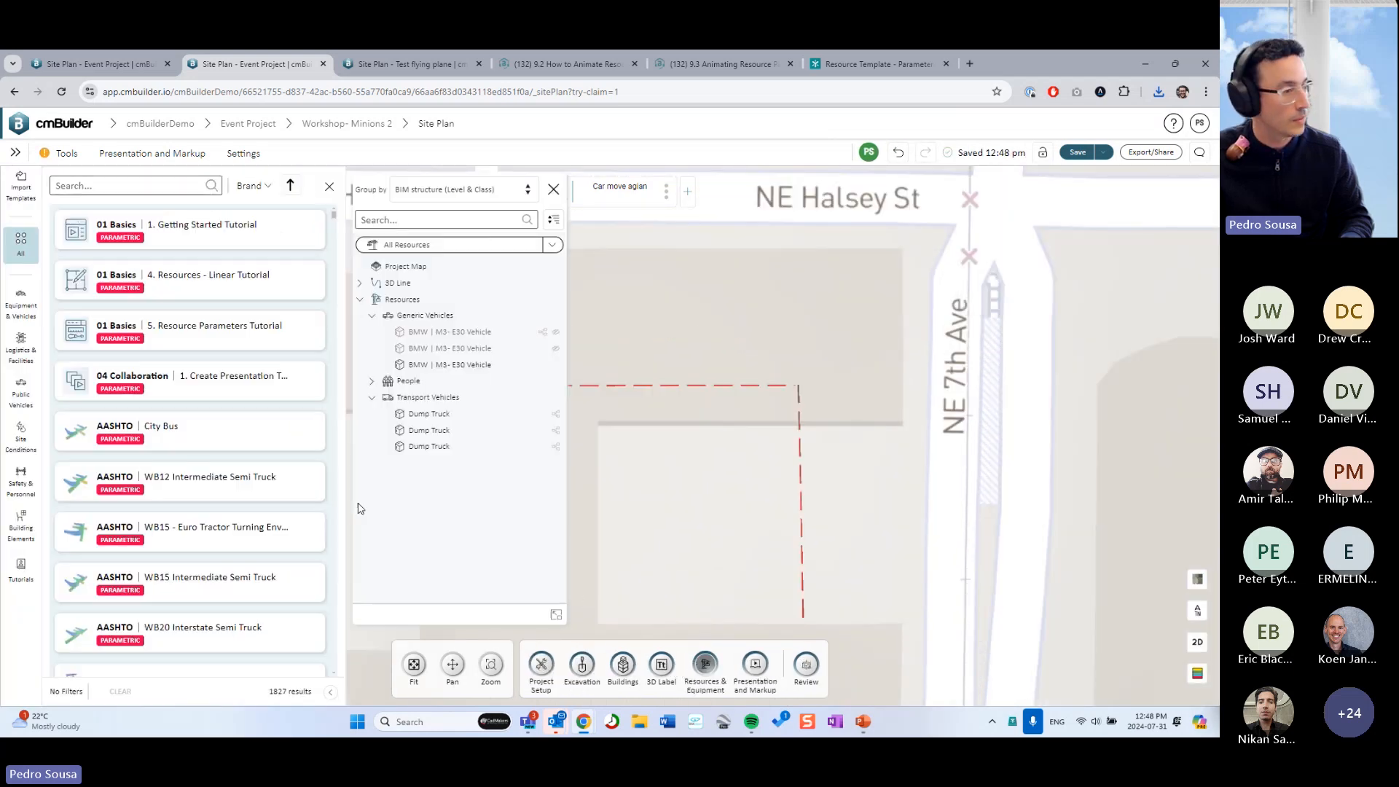
left_click(29, 318)
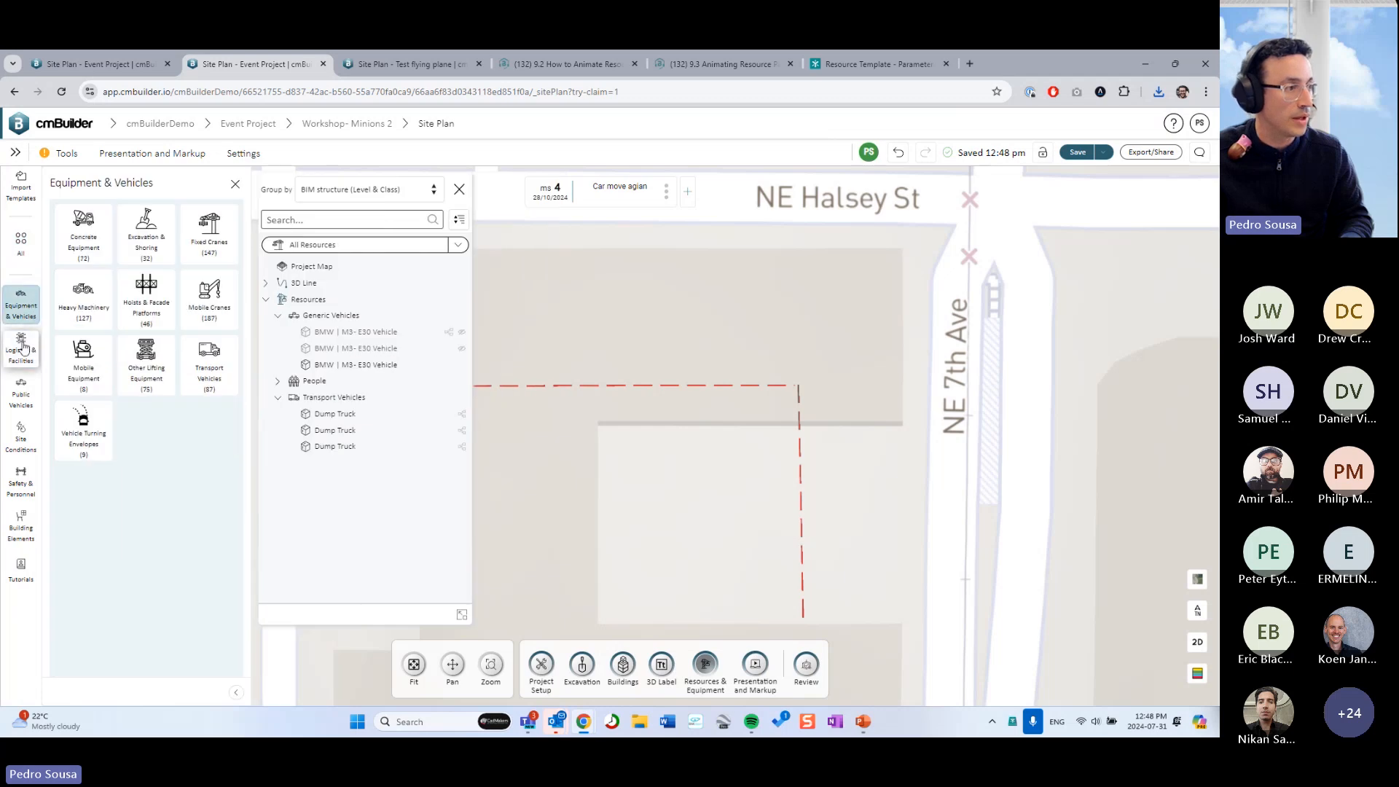
left_click(86, 294)
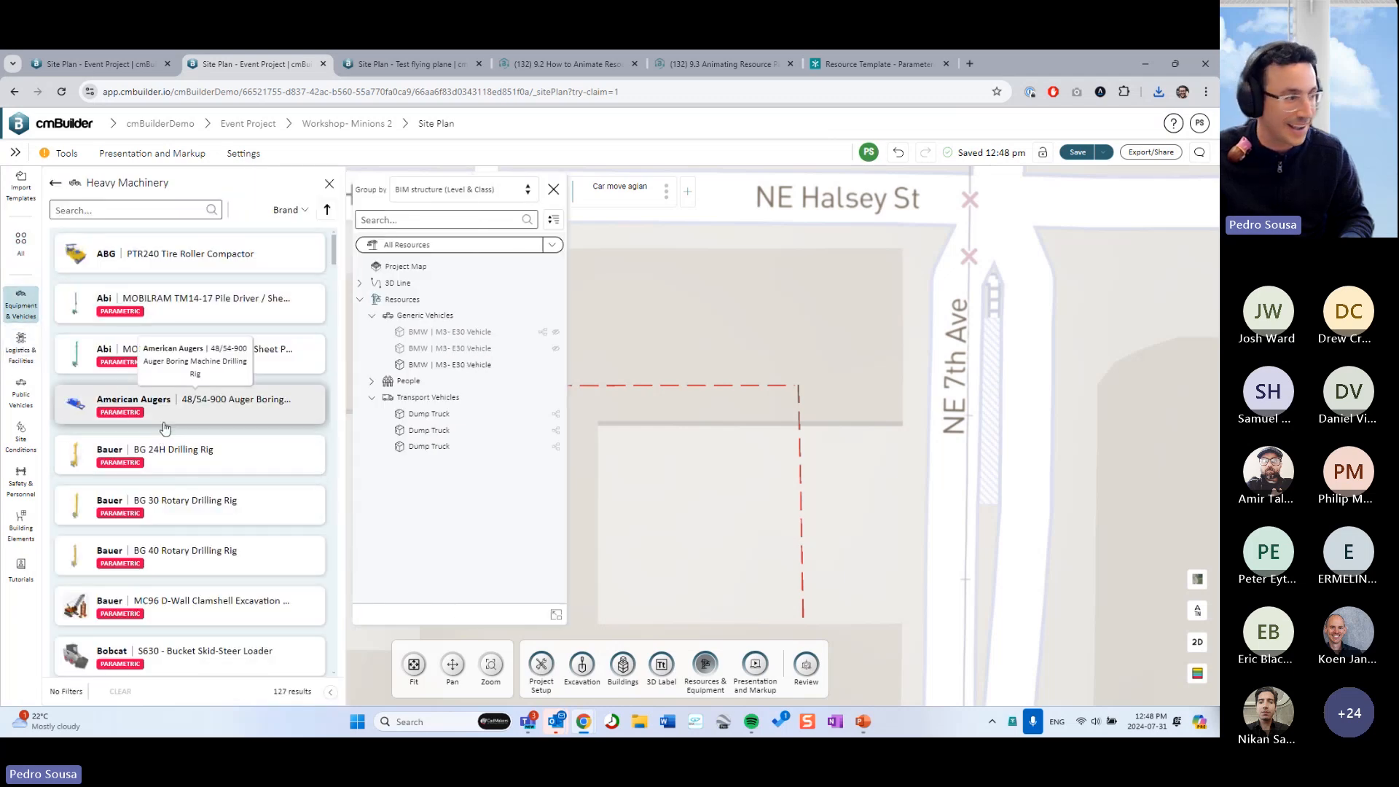
scroll(149, 447, "down", 2)
scroll(149, 447, "down", 3)
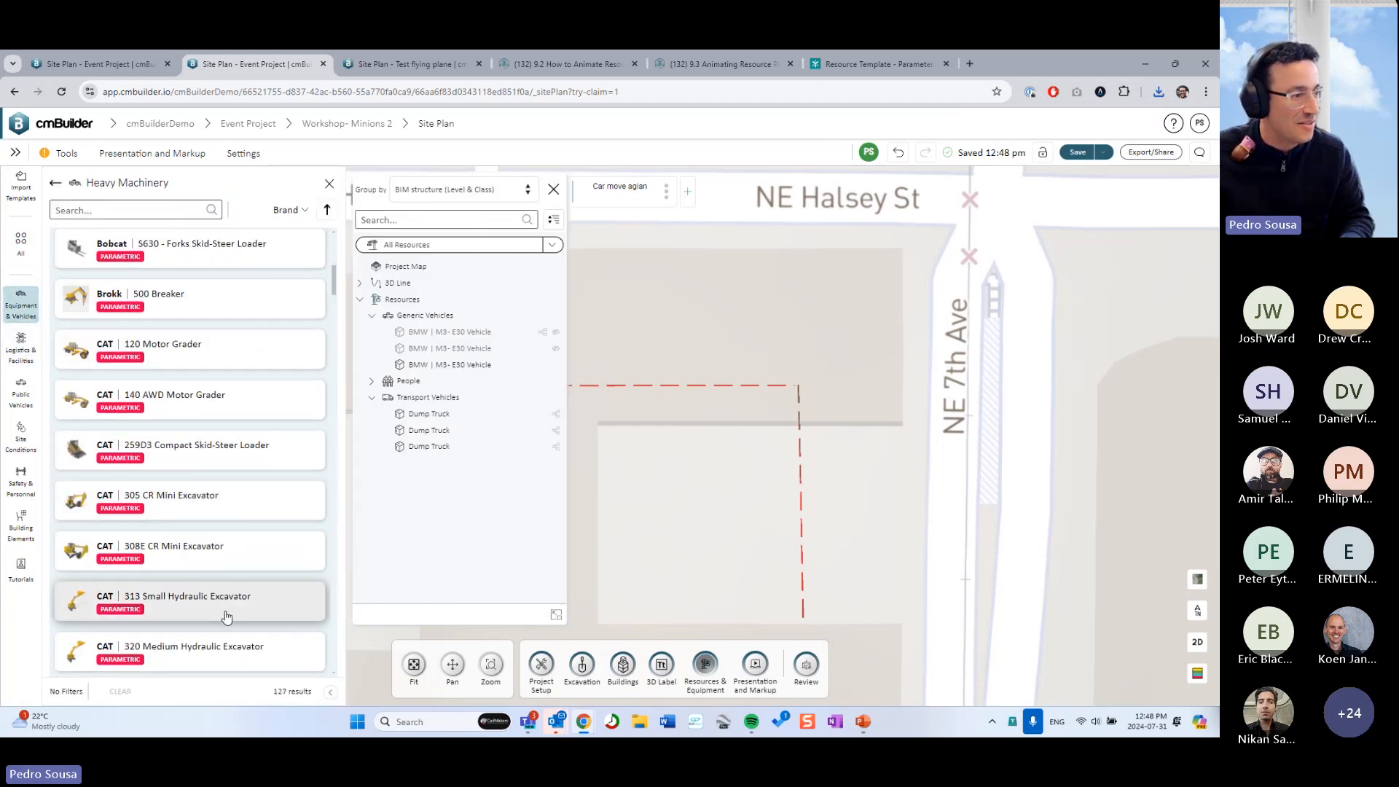
left_click(214, 648)
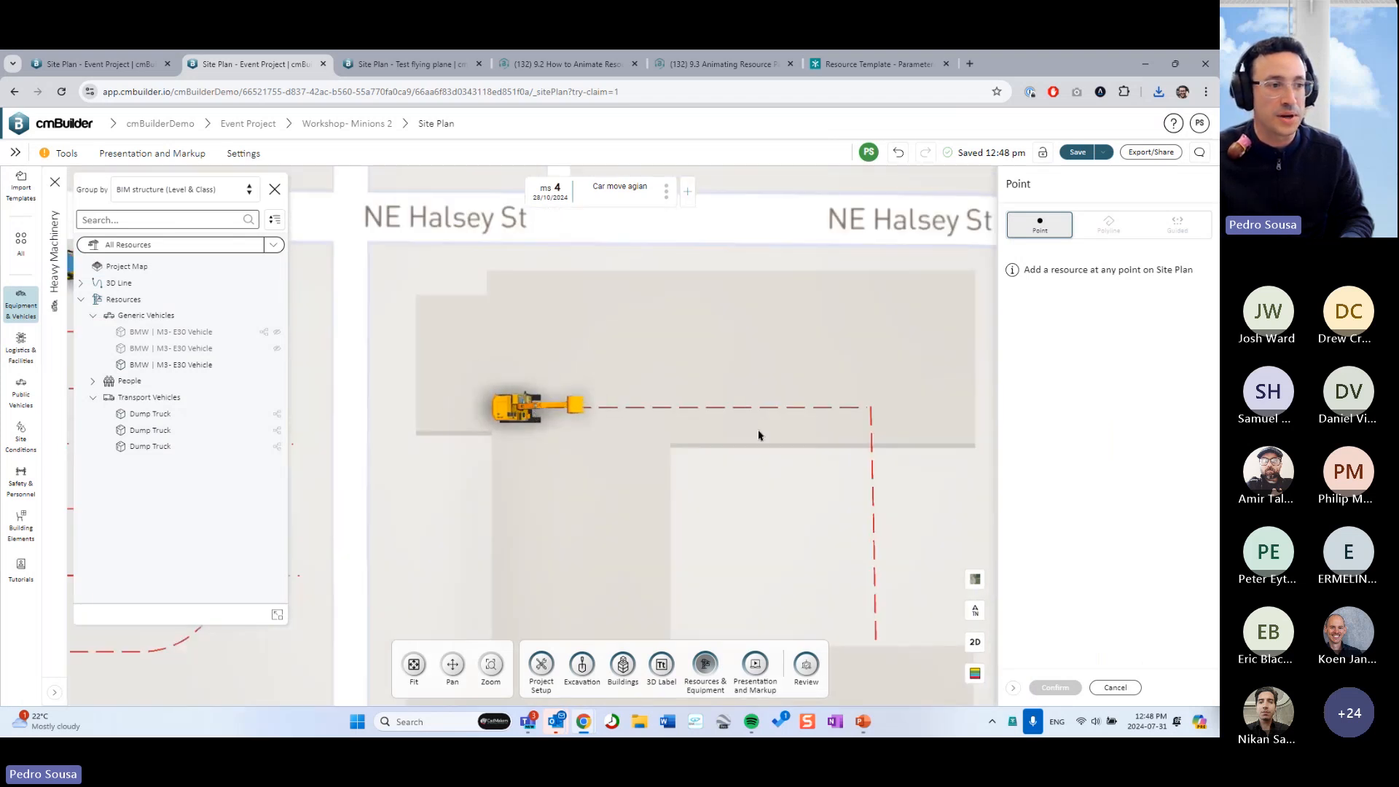
left_click(277, 615)
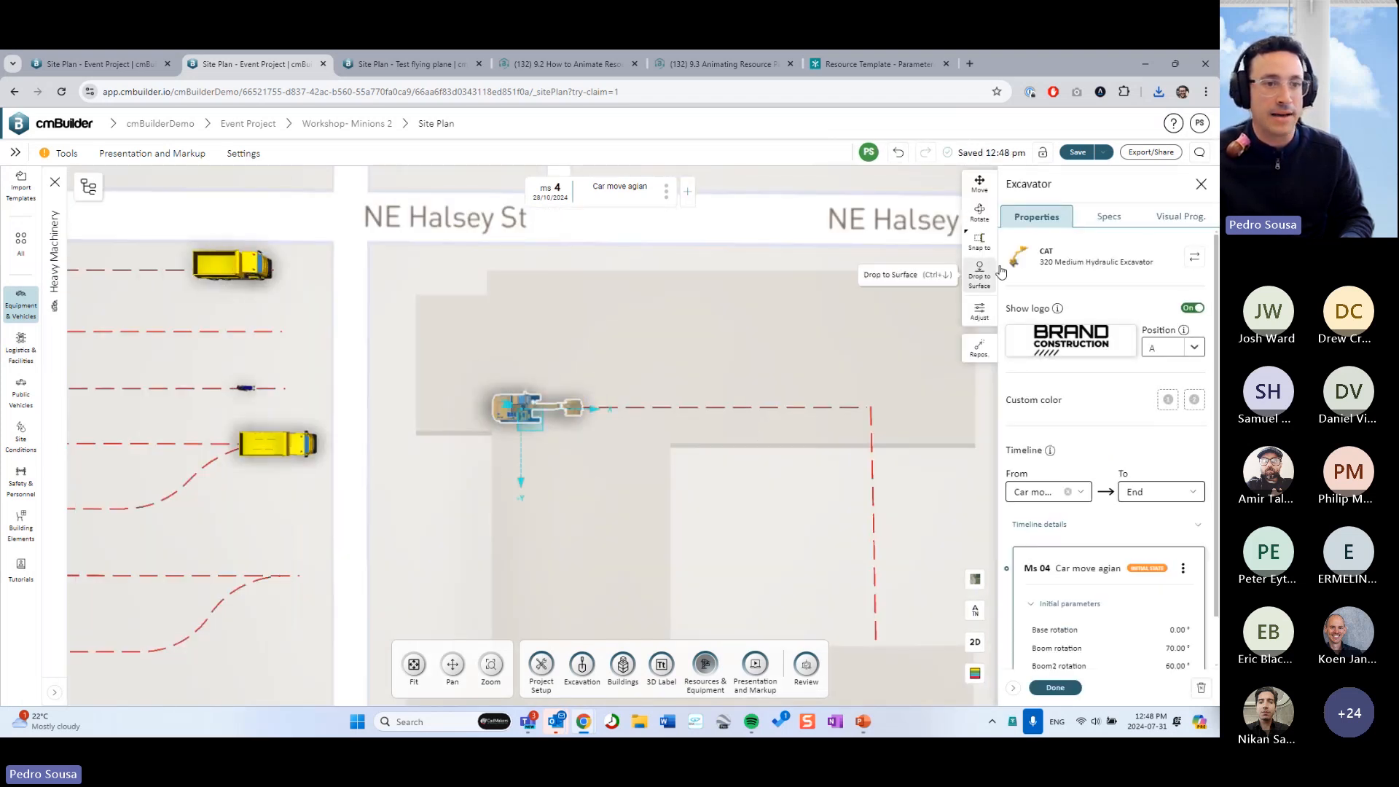
Import the downloaded Dump Truck-graph (5).json as the excavator's custom visual programming graph
left_click(1180, 216)
left_click(1159, 91)
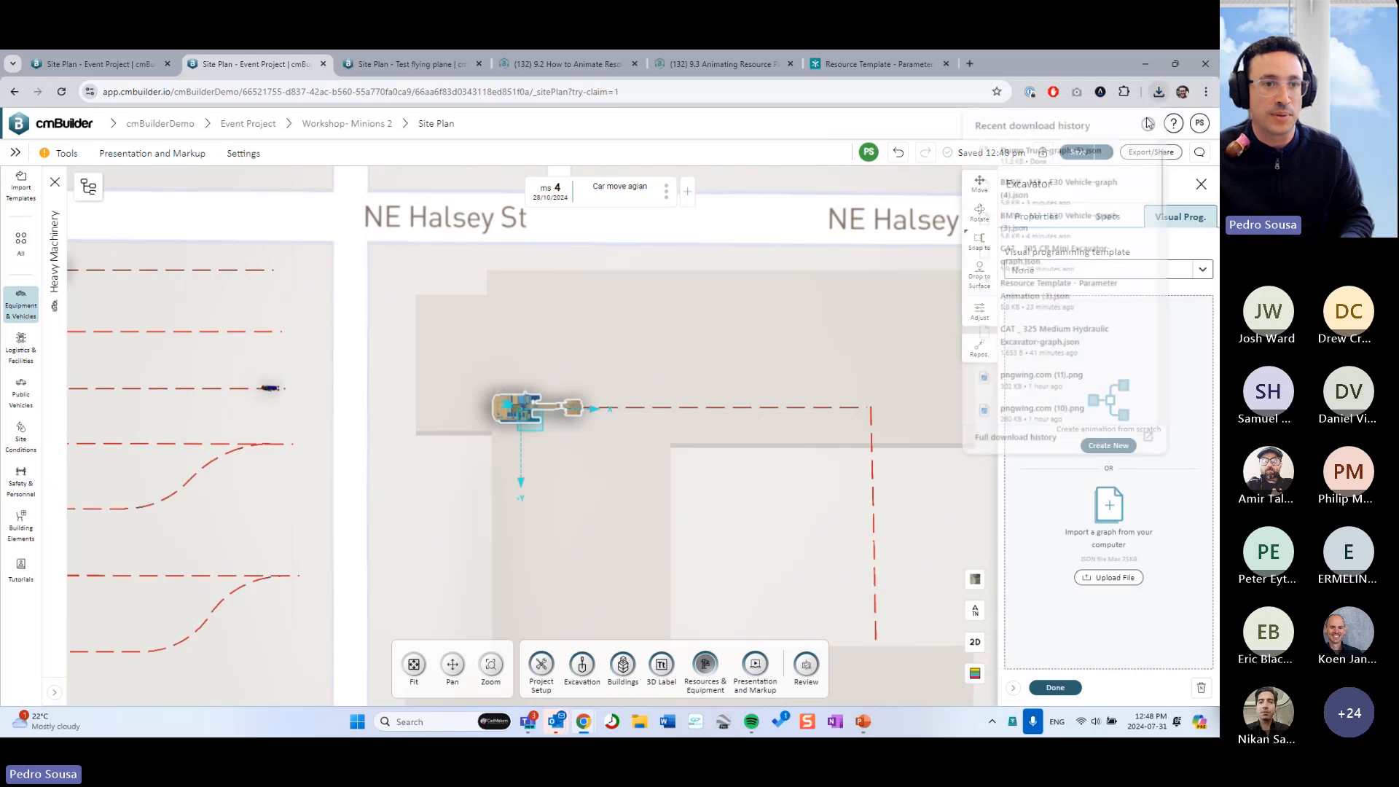
left_click_drag(1050, 150, 1127, 503)
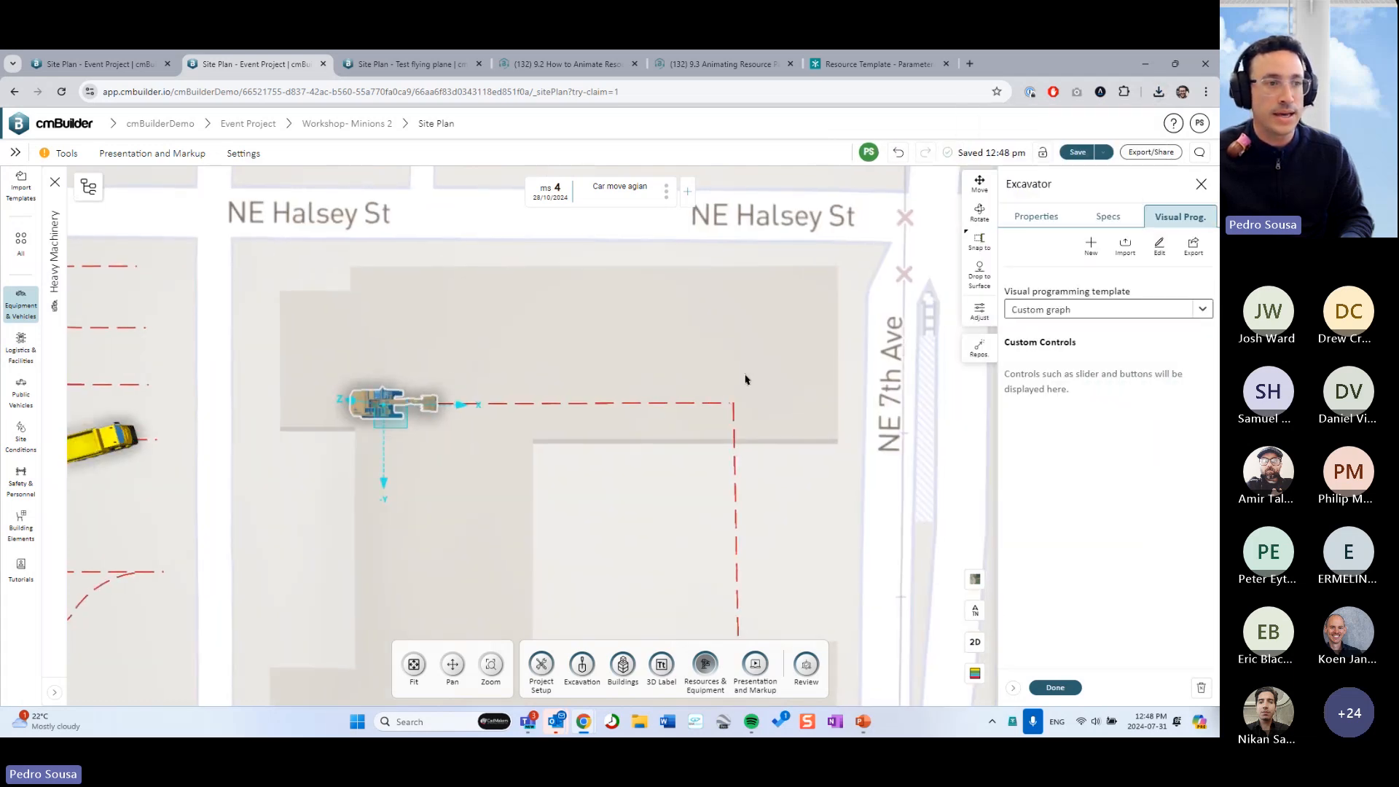
Open the excavator's visual programming graph for editing and delete the Delay node between the two Value Transition nodes
left_click(1160, 247)
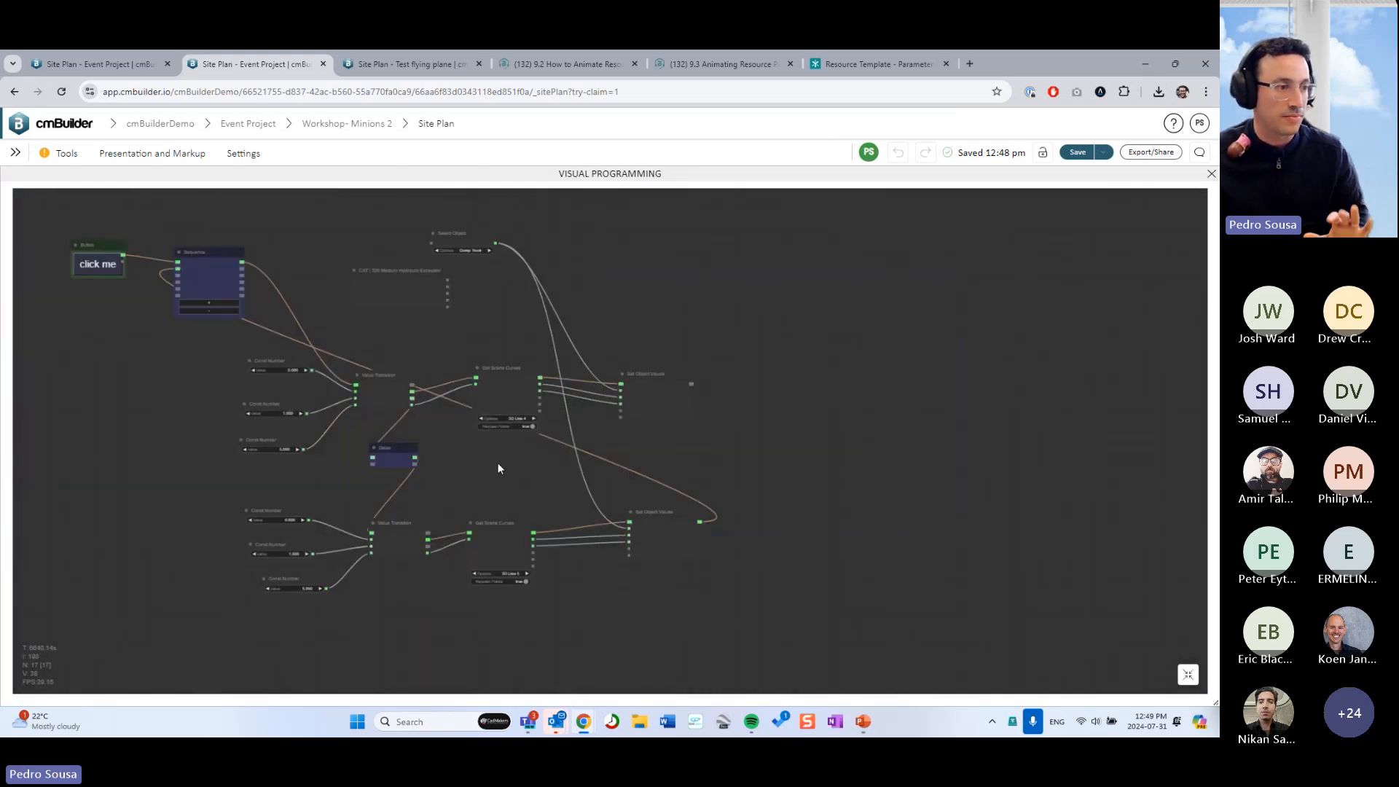
scroll(526, 475, "up", 3)
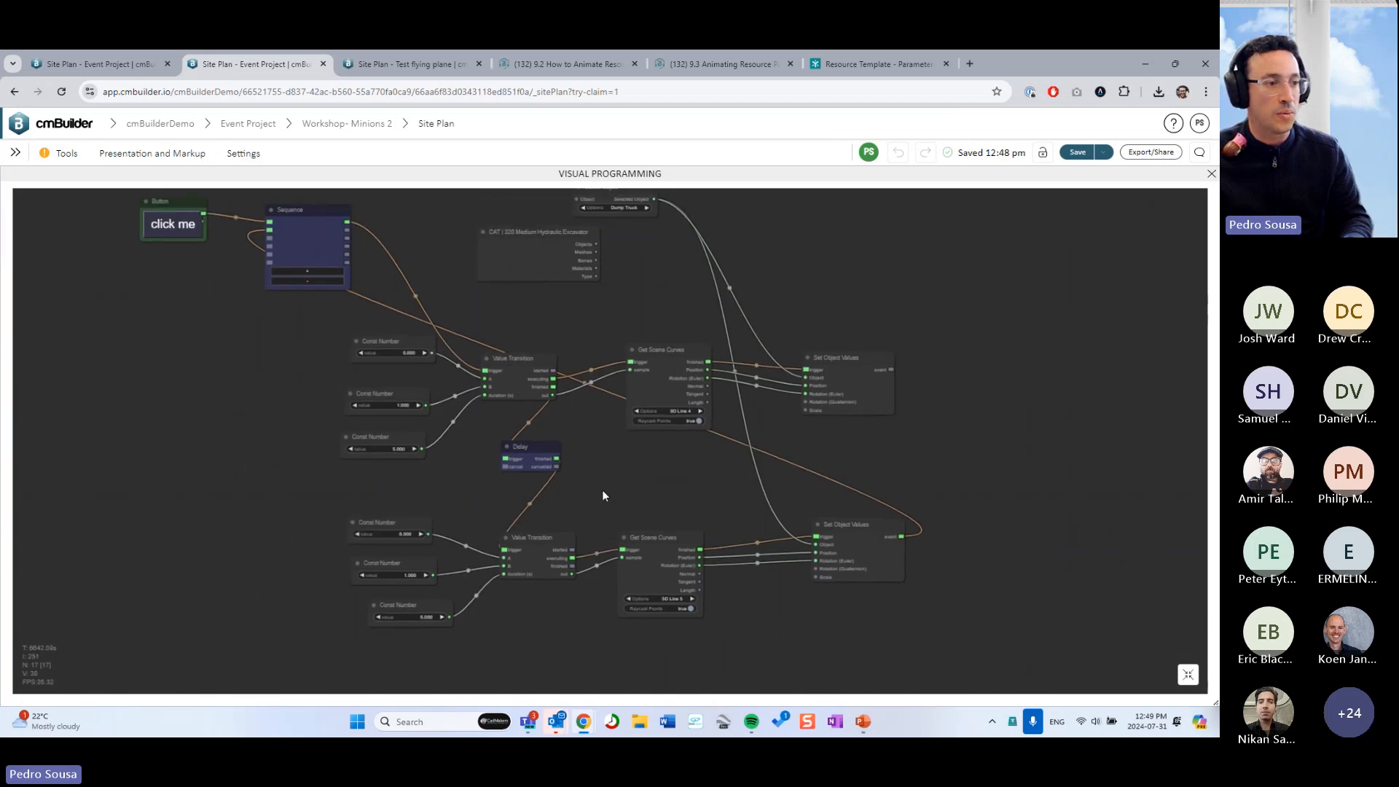
scroll(602, 490, "up", 3)
left_click_drag(611, 477, 597, 353)
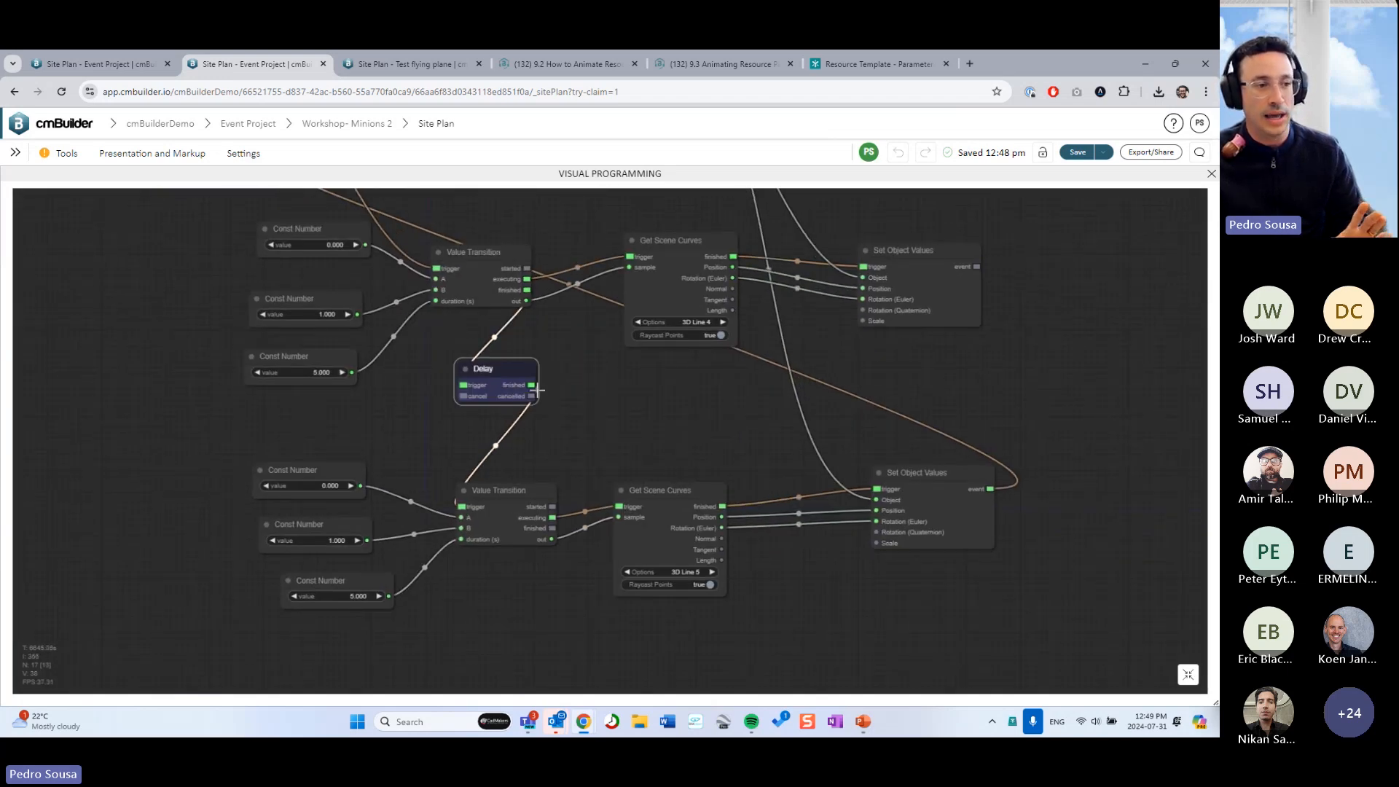
scroll(539, 394, "down", 2)
scroll(522, 406, "up", 3)
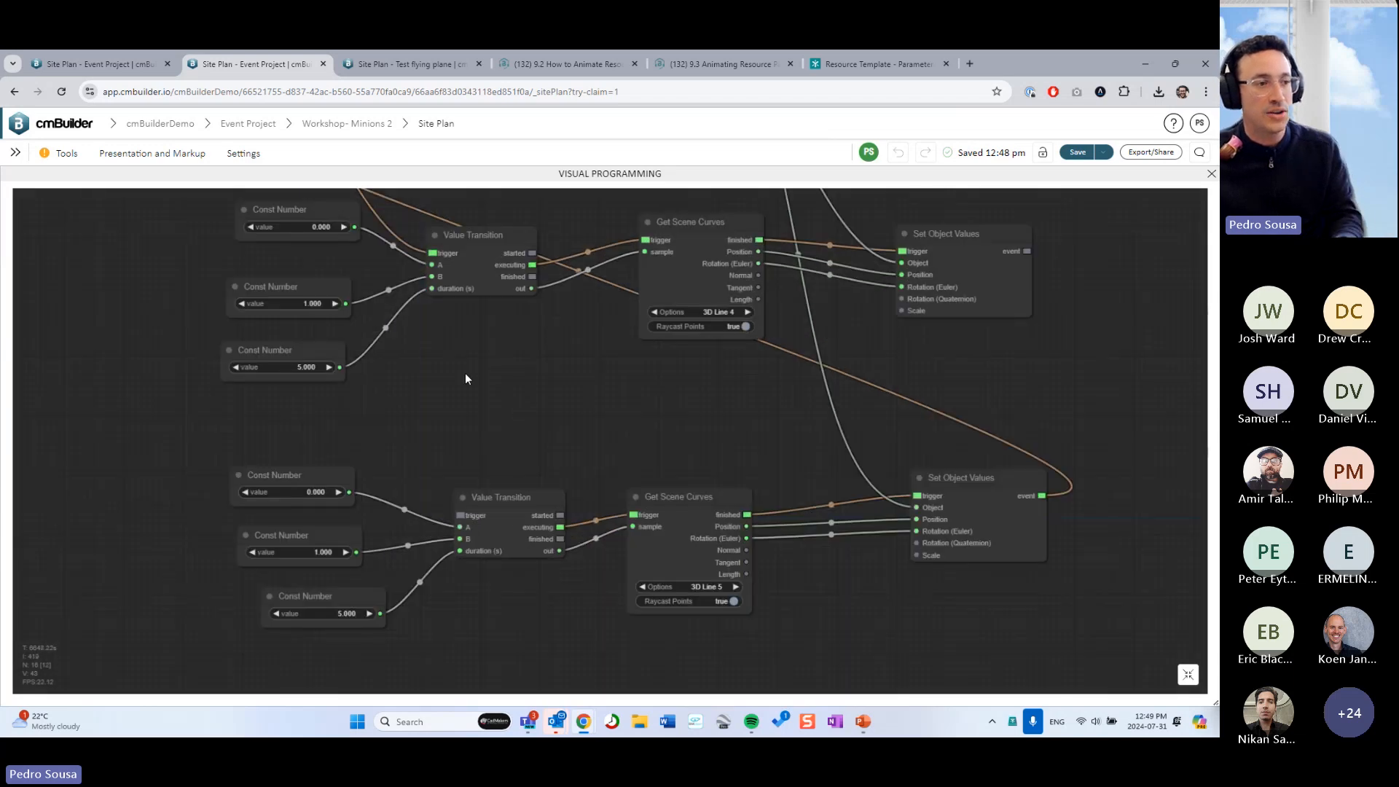
Move the whole lower Value Transition, Get Scene Curves and Set Object Values group down to make room between the two rows
left_click_drag(531, 445, 494, 305)
left_click_drag(1011, 610, 152, 336, "ctrl")
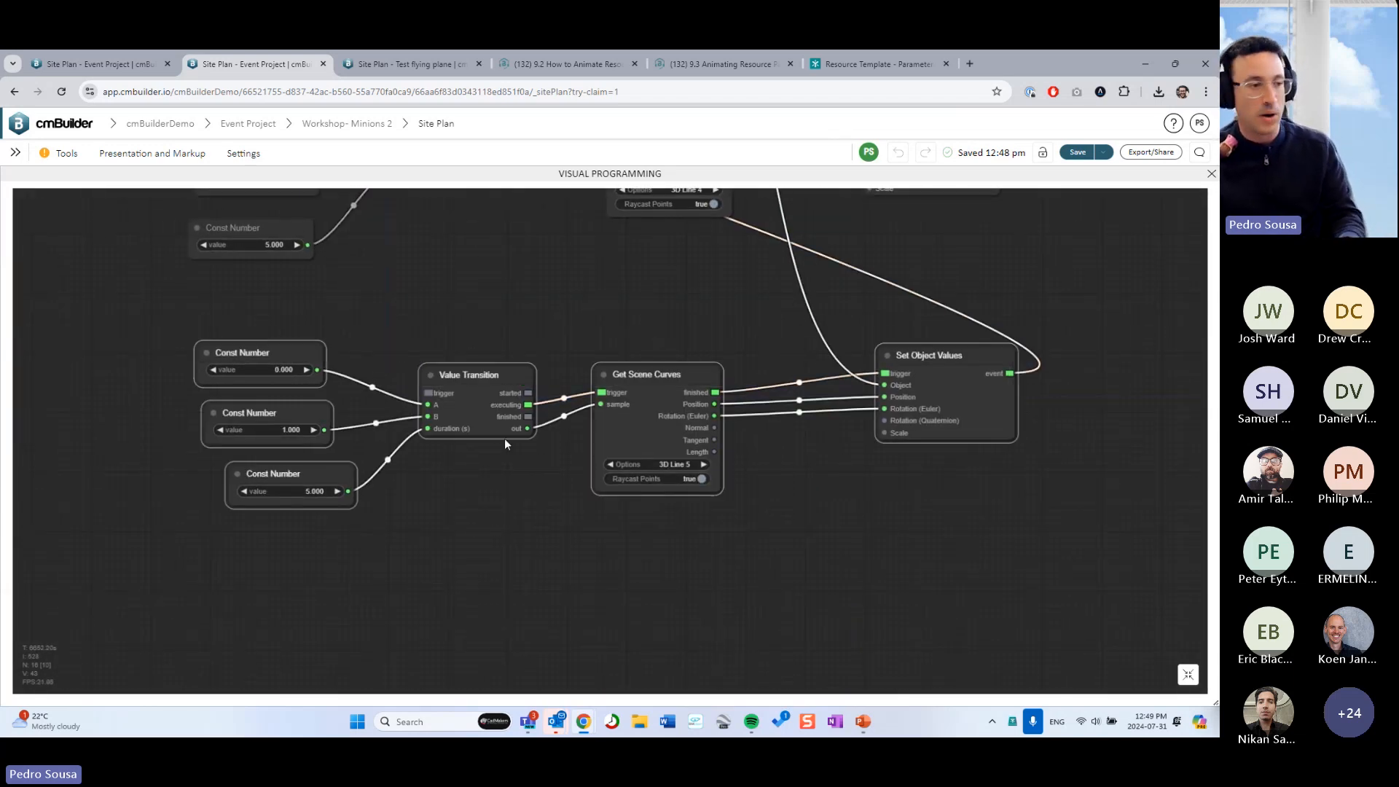
left_click_drag(477, 407, 472, 597)
left_click(450, 350)
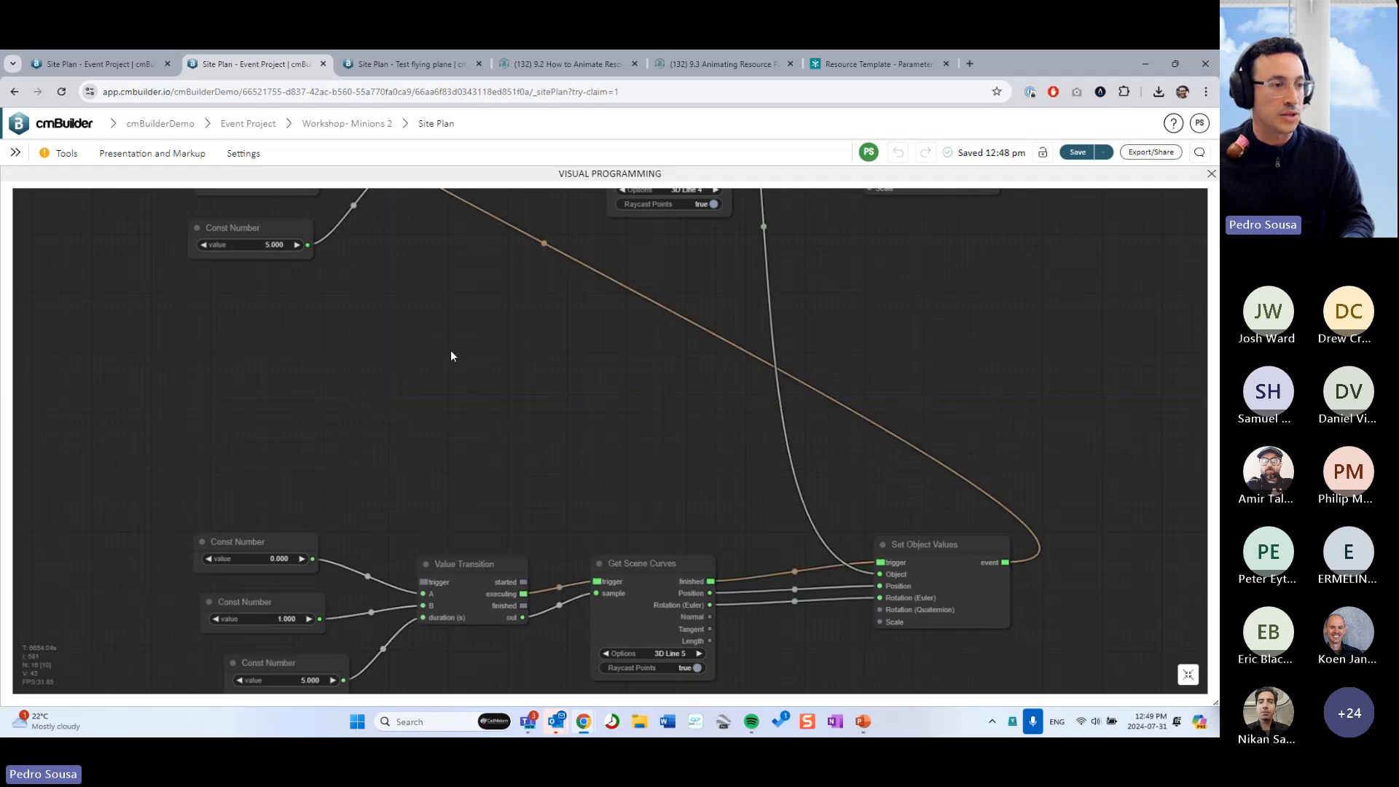
Add an Animate Bone node in the empty space between the upper and lower node rows
left_click_drag(393, 359, 395, 405)
double_click(419, 388)
key("Escape")
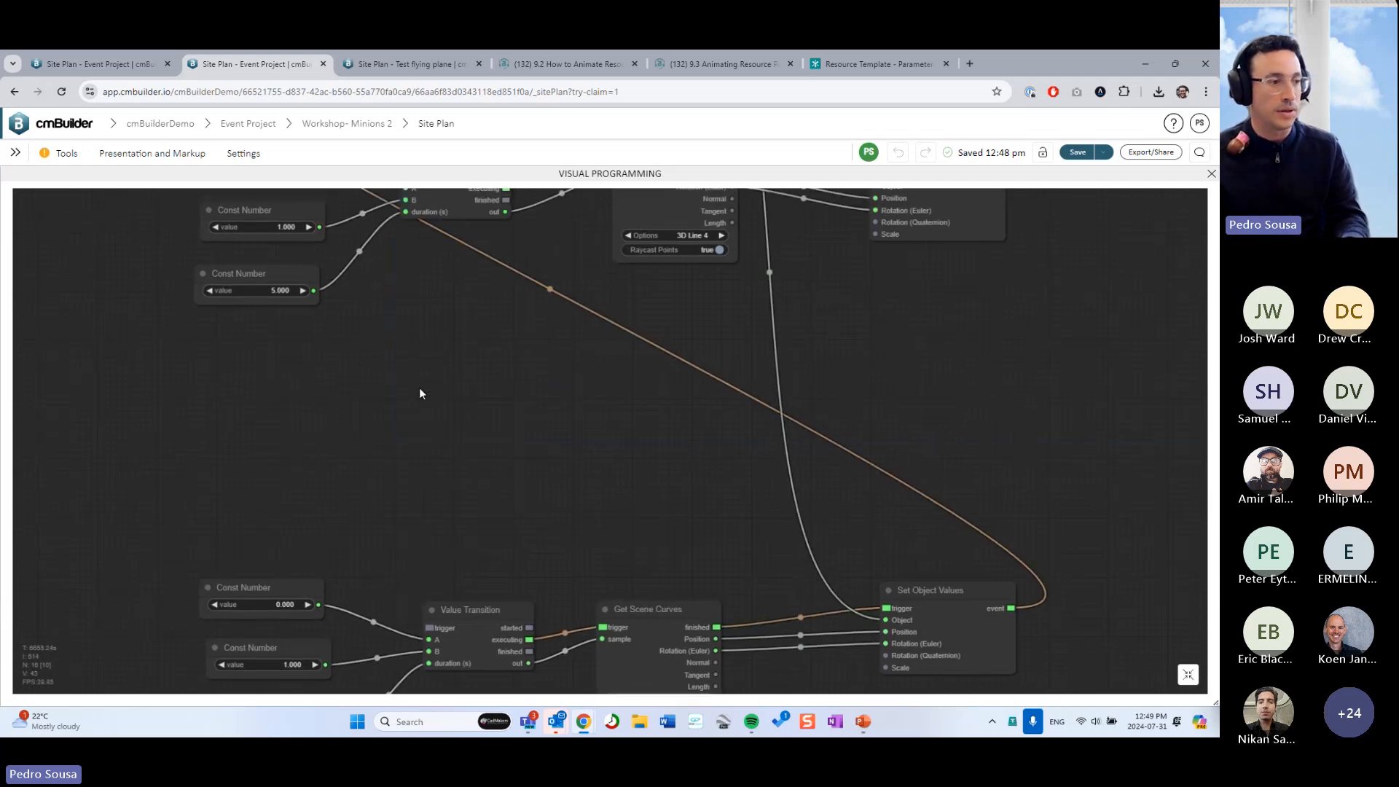
left_click_drag(420, 388, 427, 386)
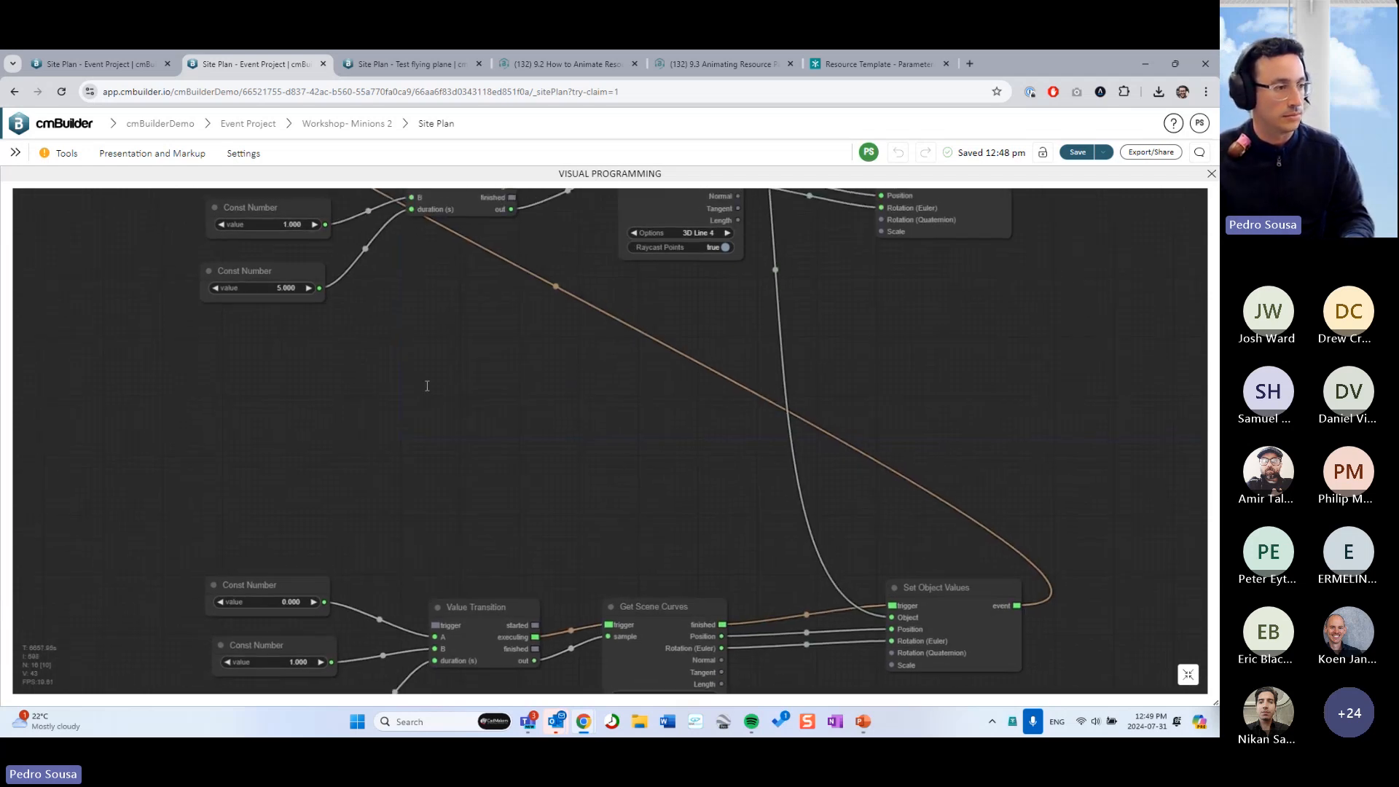
double_click(426, 385)
type("animat")
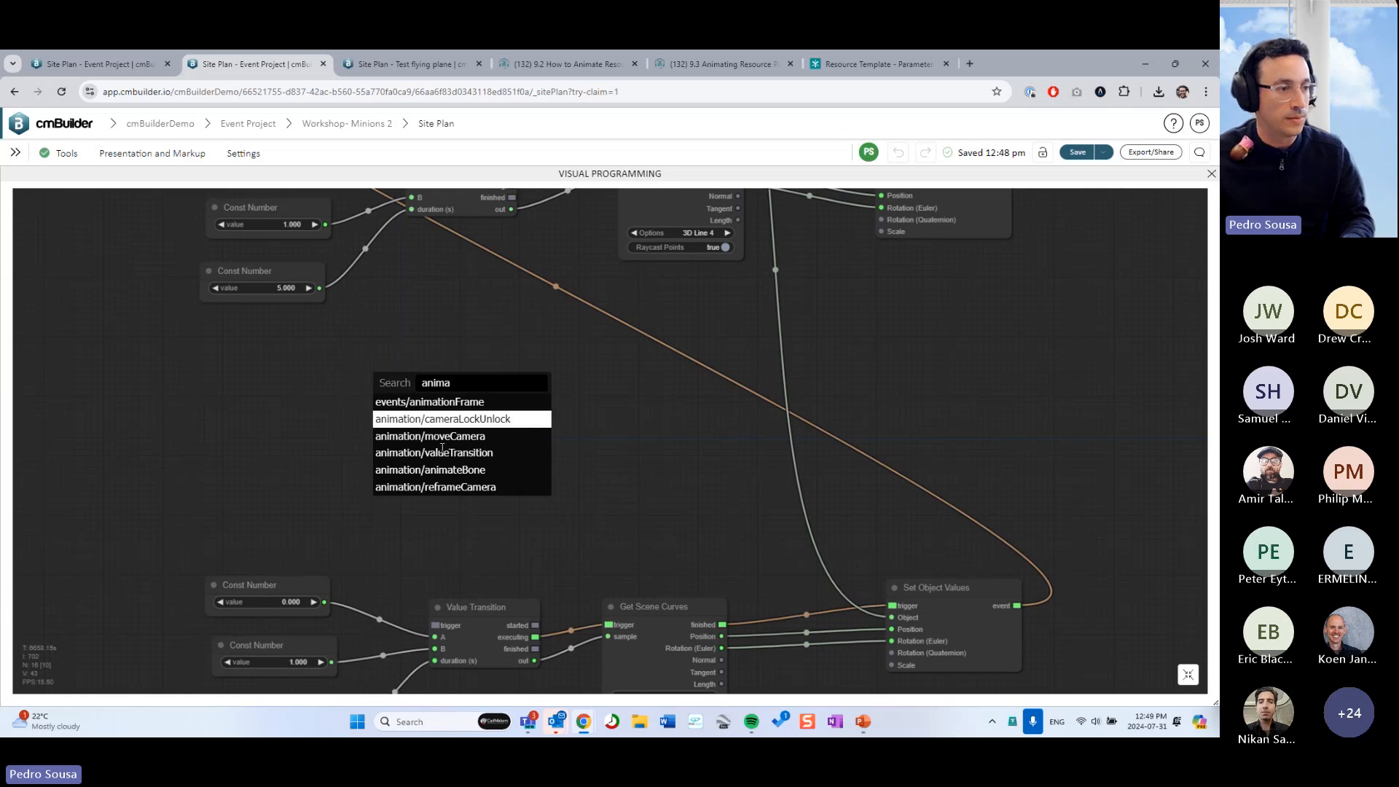
left_click(446, 475)
left_click_drag(491, 391, 459, 366)
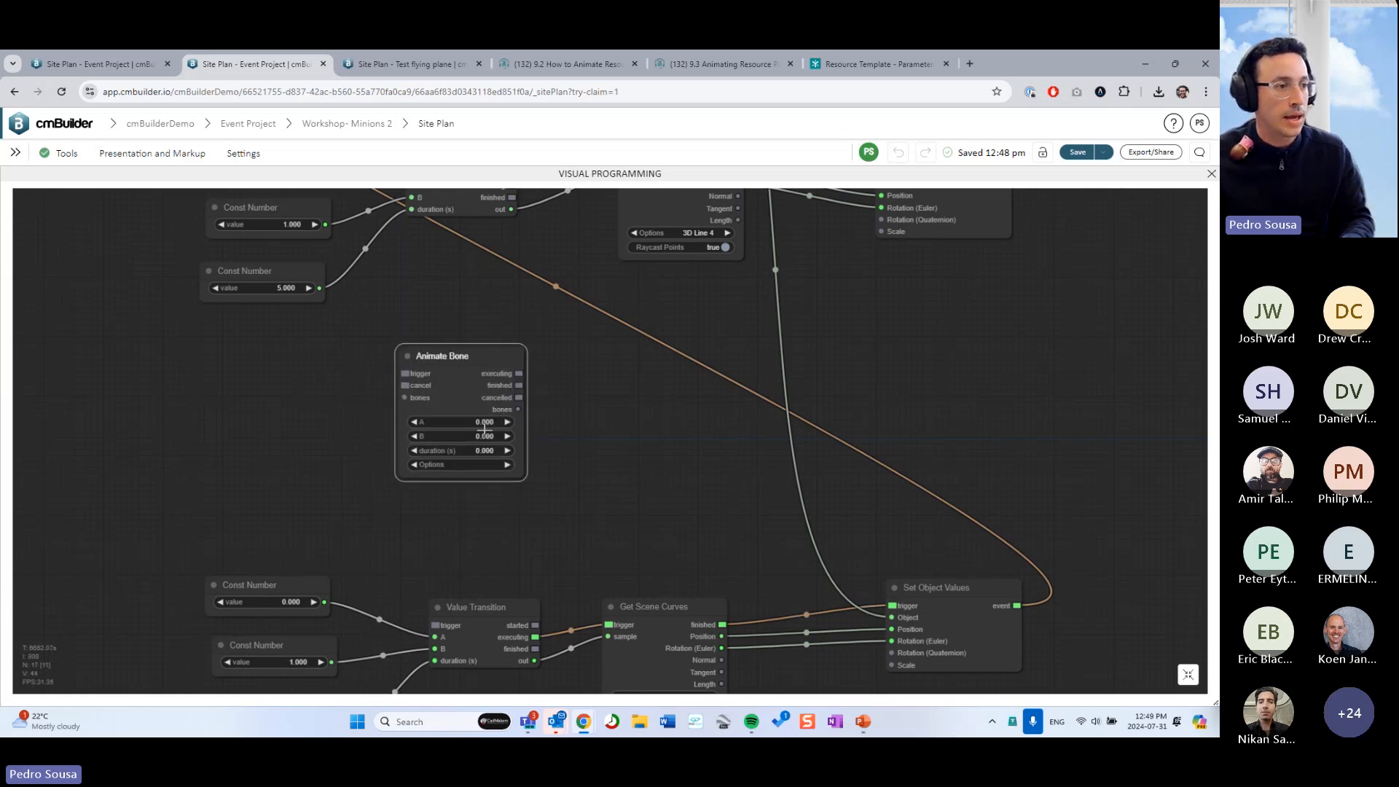
Place the CAT | 320 Medium Hydraulic Excavator node beside Select Object and connect its Objects output to the Object input
left_click_drag(449, 260, 461, 419)
scroll(461, 420, "down", 3)
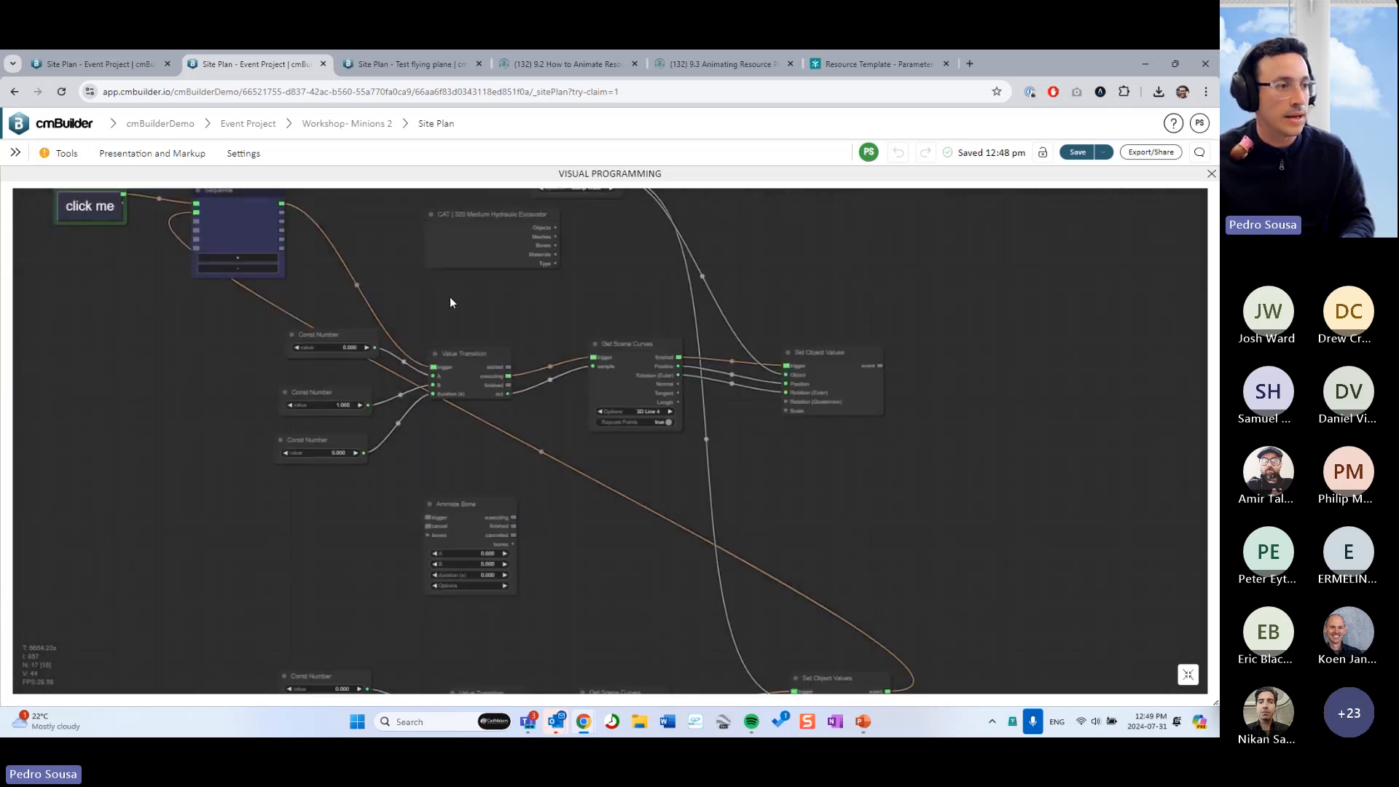
left_click_drag(449, 298, 441, 340)
left_click_drag(495, 266, 421, 233)
scroll(477, 253, "up", 4)
left_click_drag(486, 277, 504, 399)
left_click_drag(463, 354, 561, 327)
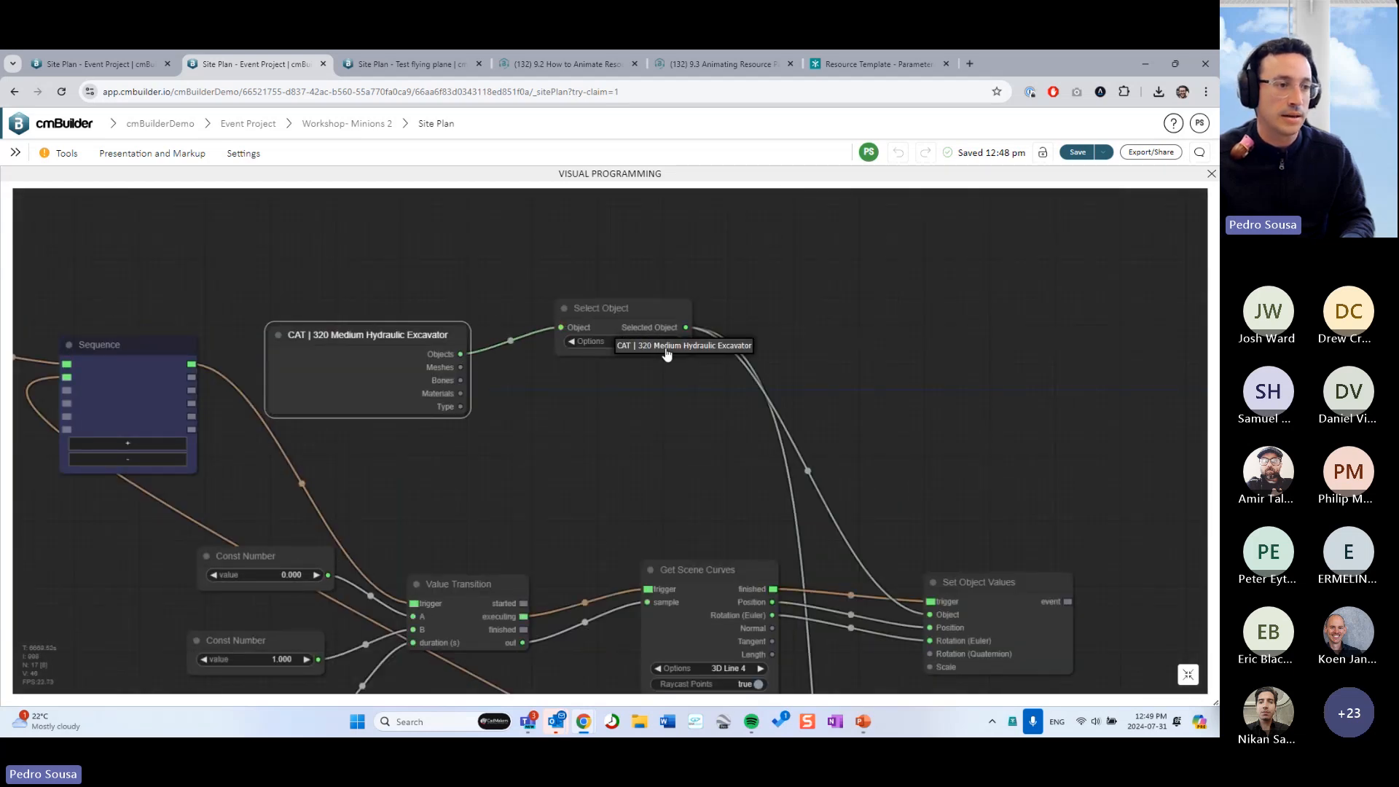
Connect the excavator node's Bones output to the Animate Bone node's bones input and set its option to Boom1Rotation
scroll(536, 433, "down", 3)
left_click_drag(523, 463, 550, 332)
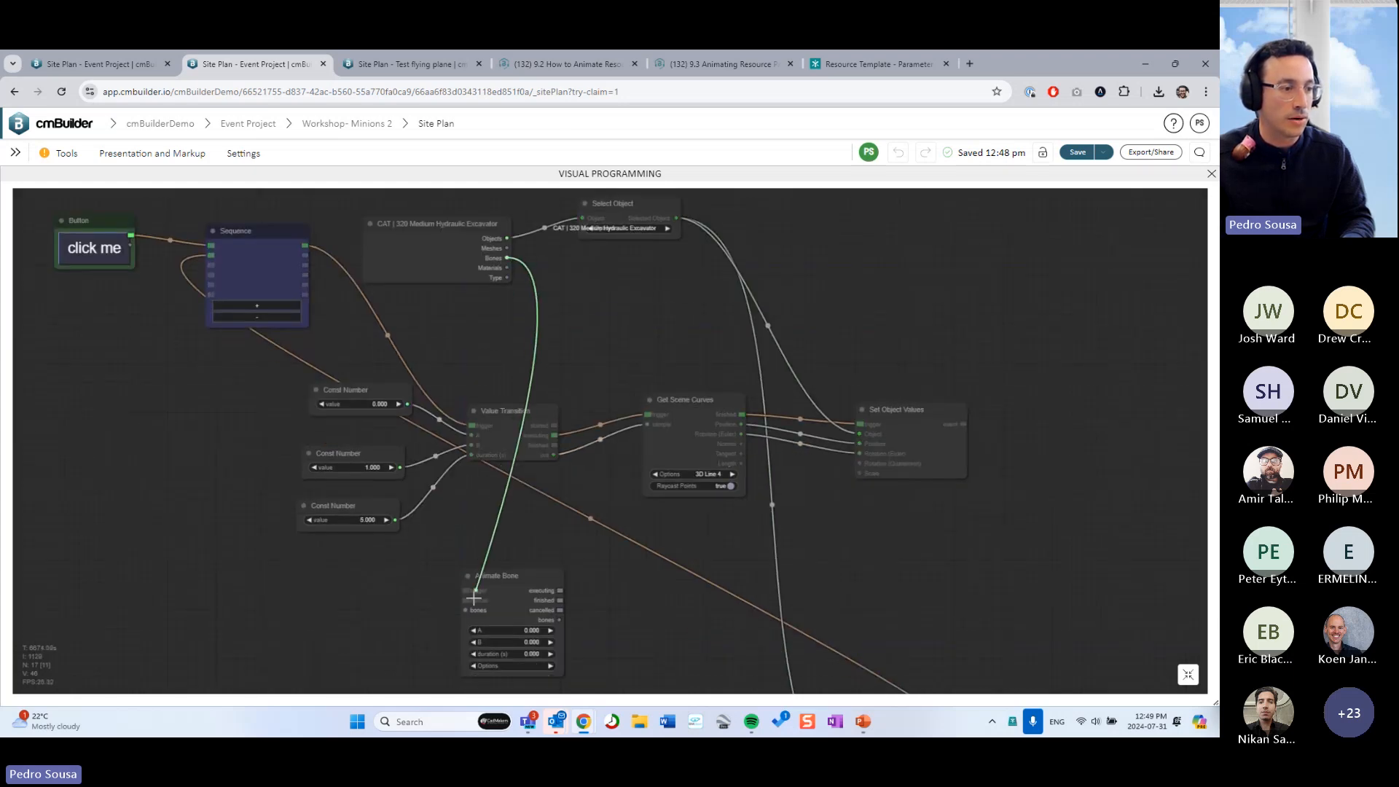
left_click_drag(467, 610, 506, 551)
double_click(619, 608)
left_click_drag(619, 608, 604, 515)
scroll(491, 533, "up", 2)
scroll(491, 538, "up", 1)
left_click(506, 510)
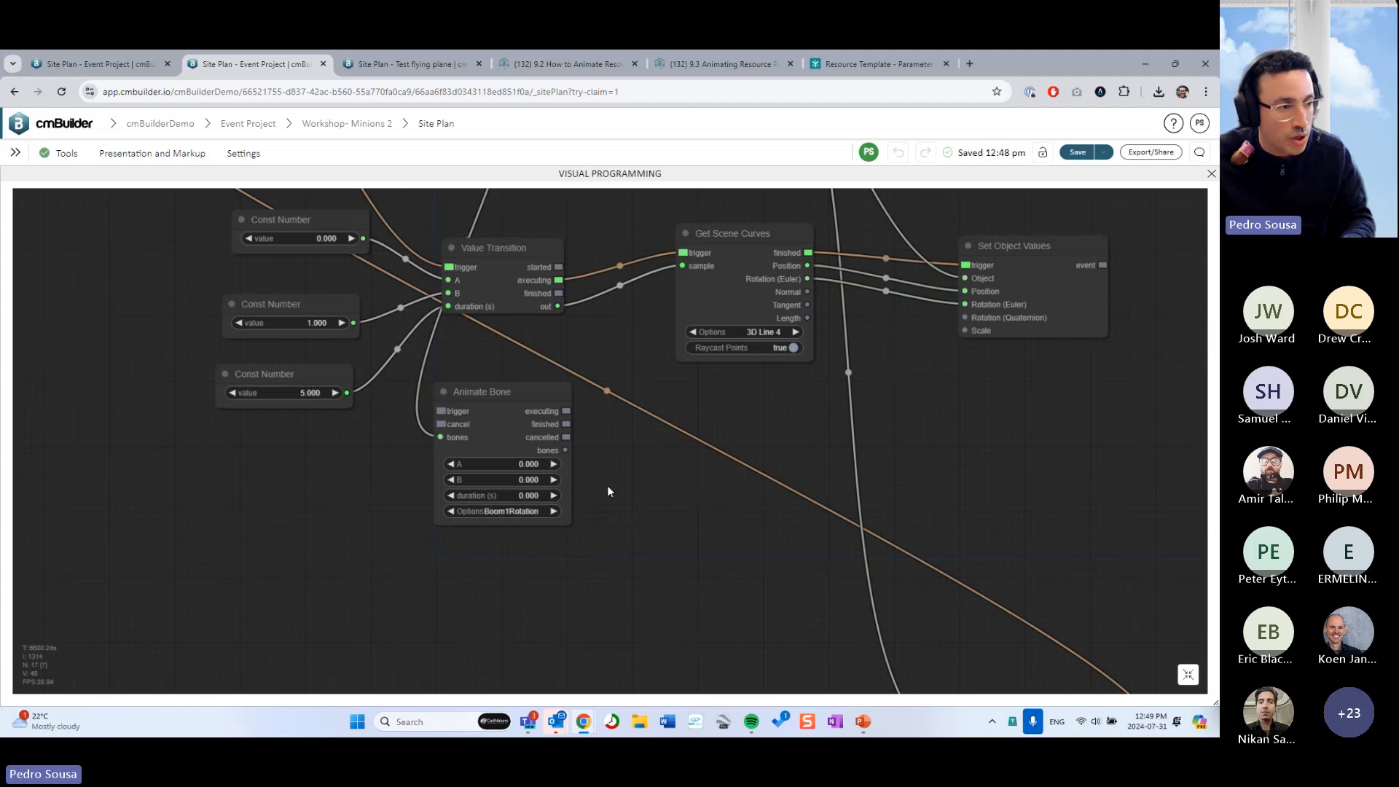
scroll(582, 489, "up", 3)
Show the graph beside the excavator's Adjust settings and set Animate Bone's B value to 45 and duration to 2 seconds
left_click(1189, 675)
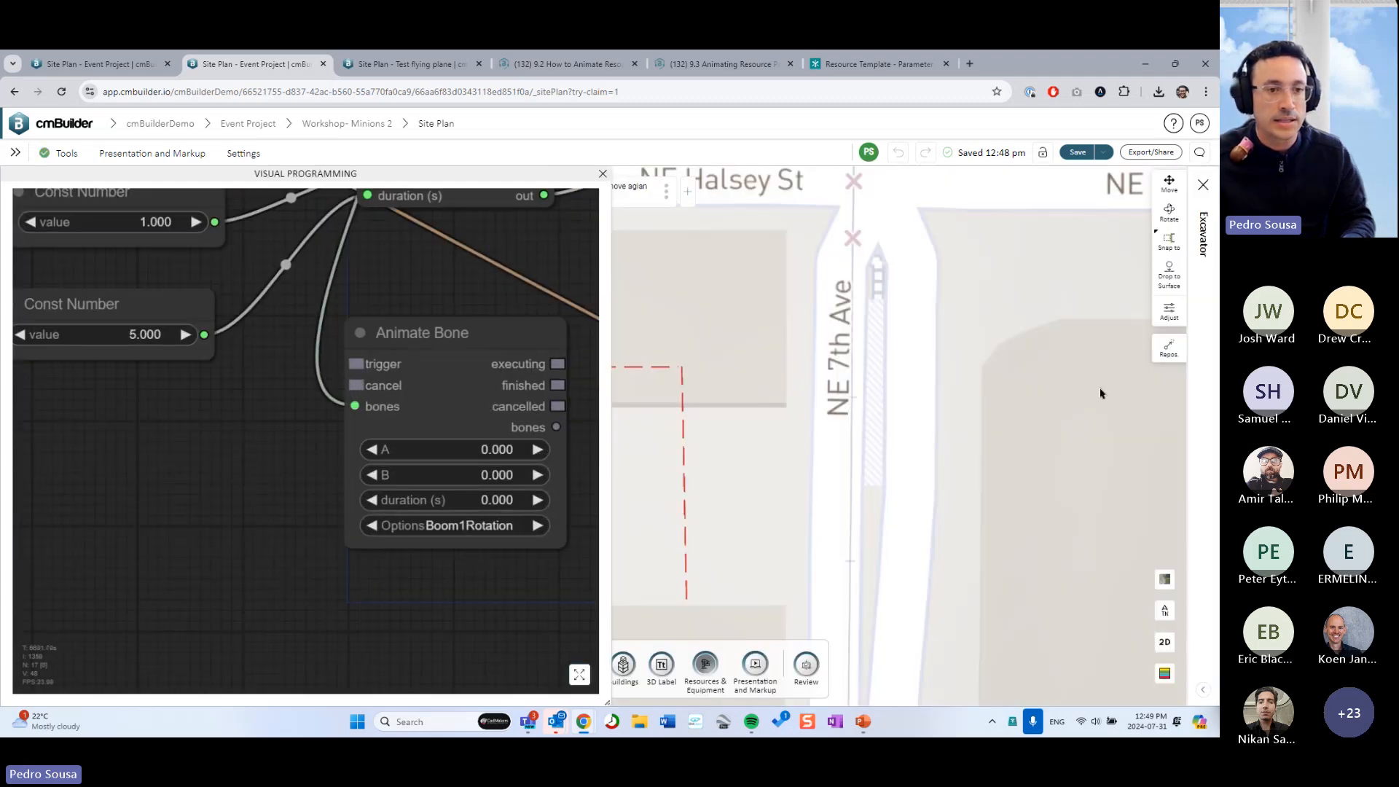
left_click(1170, 312)
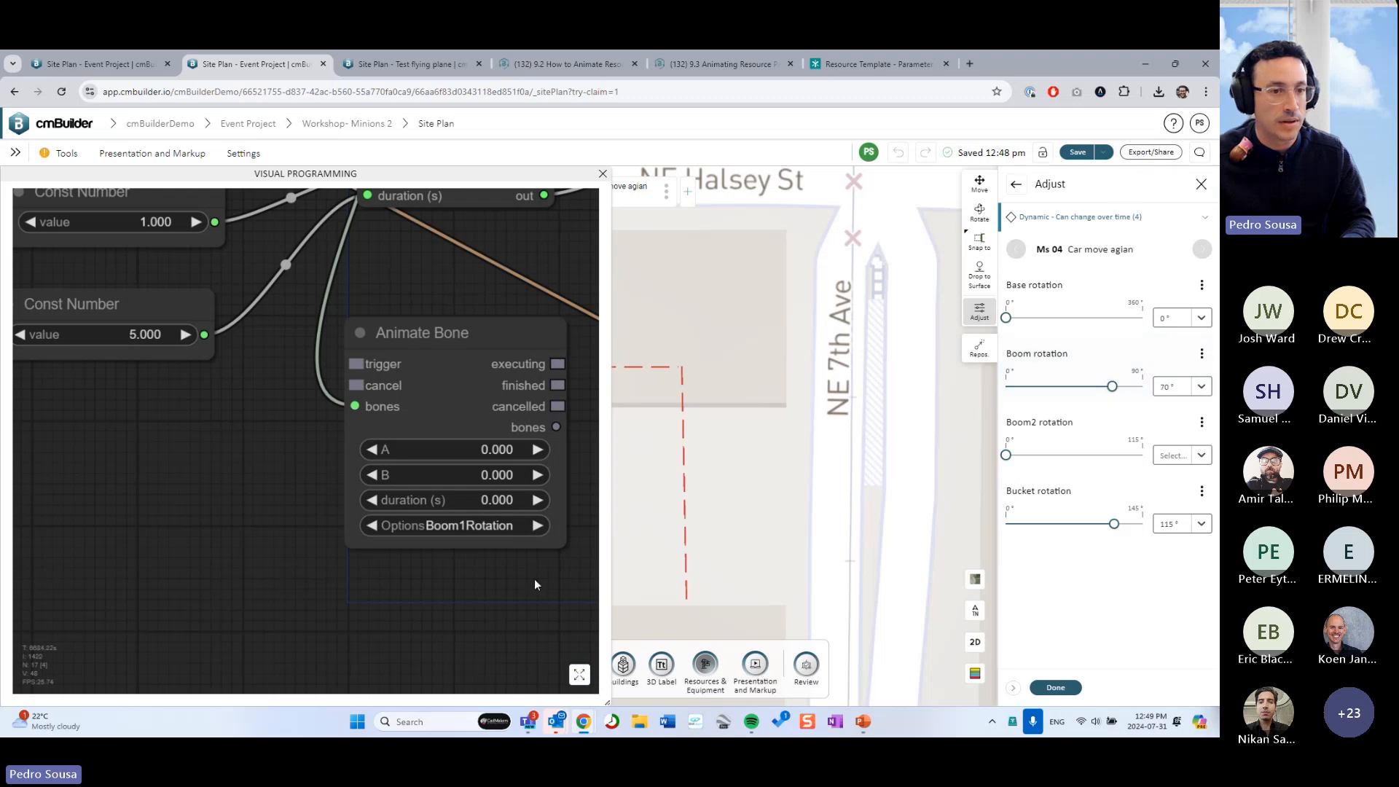
left_click_drag(535, 583, 321, 584)
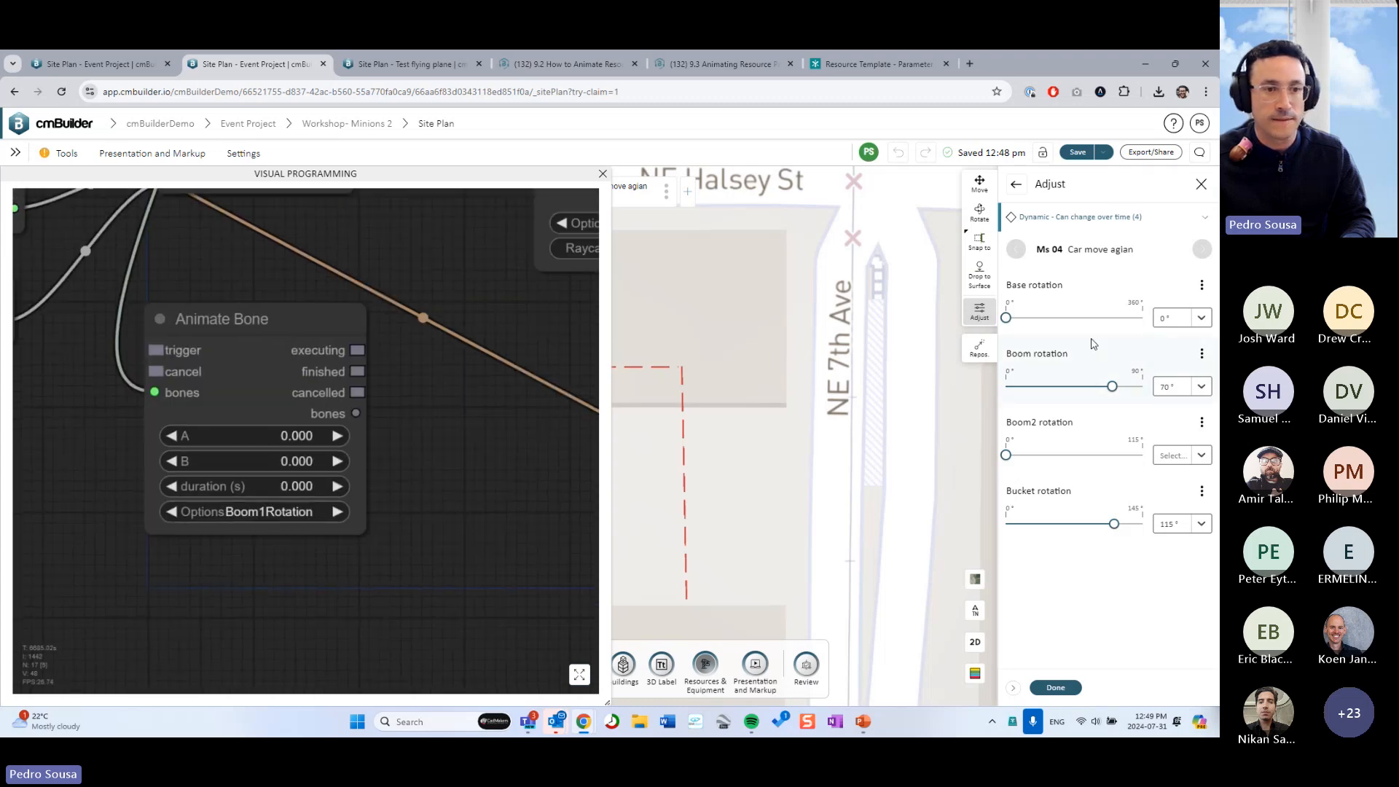
left_click(306, 462)
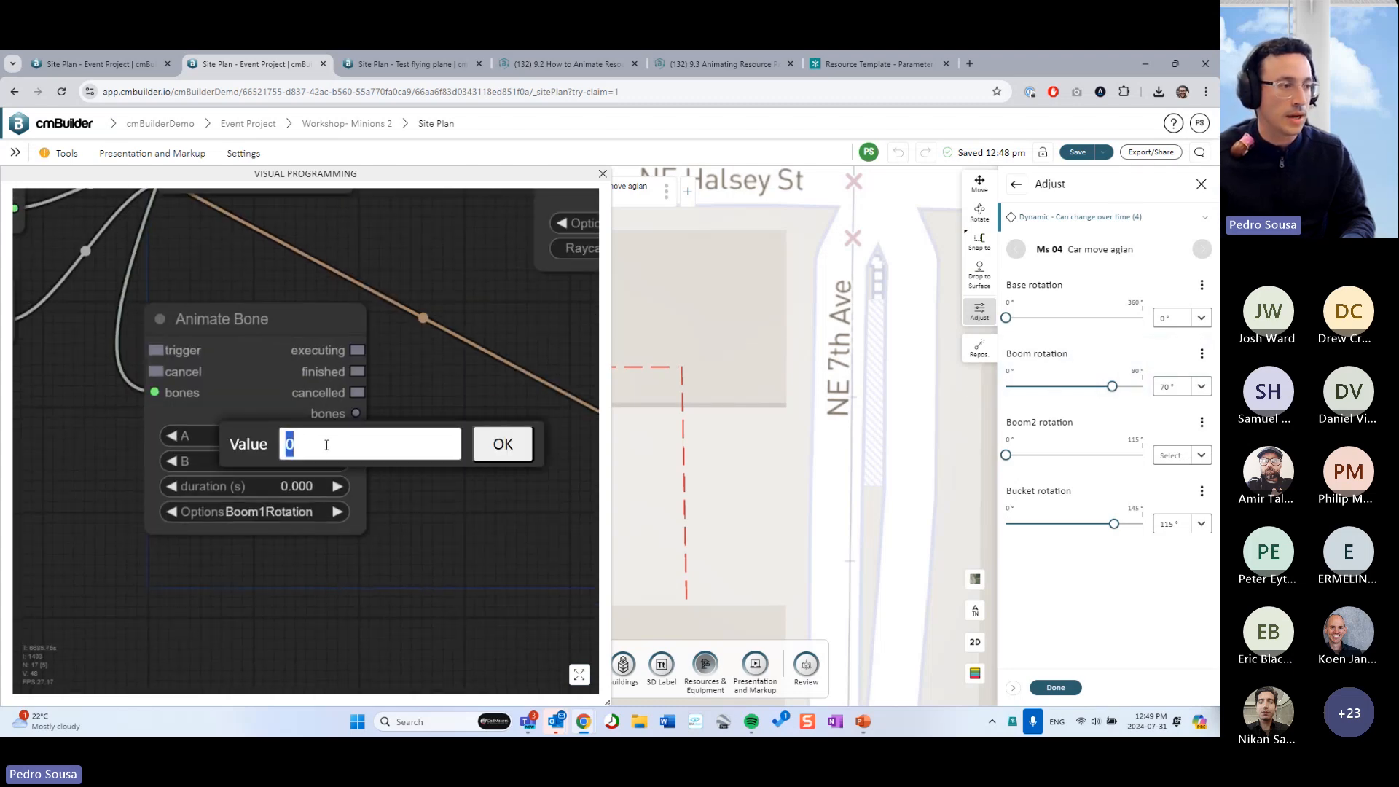
key("Return")
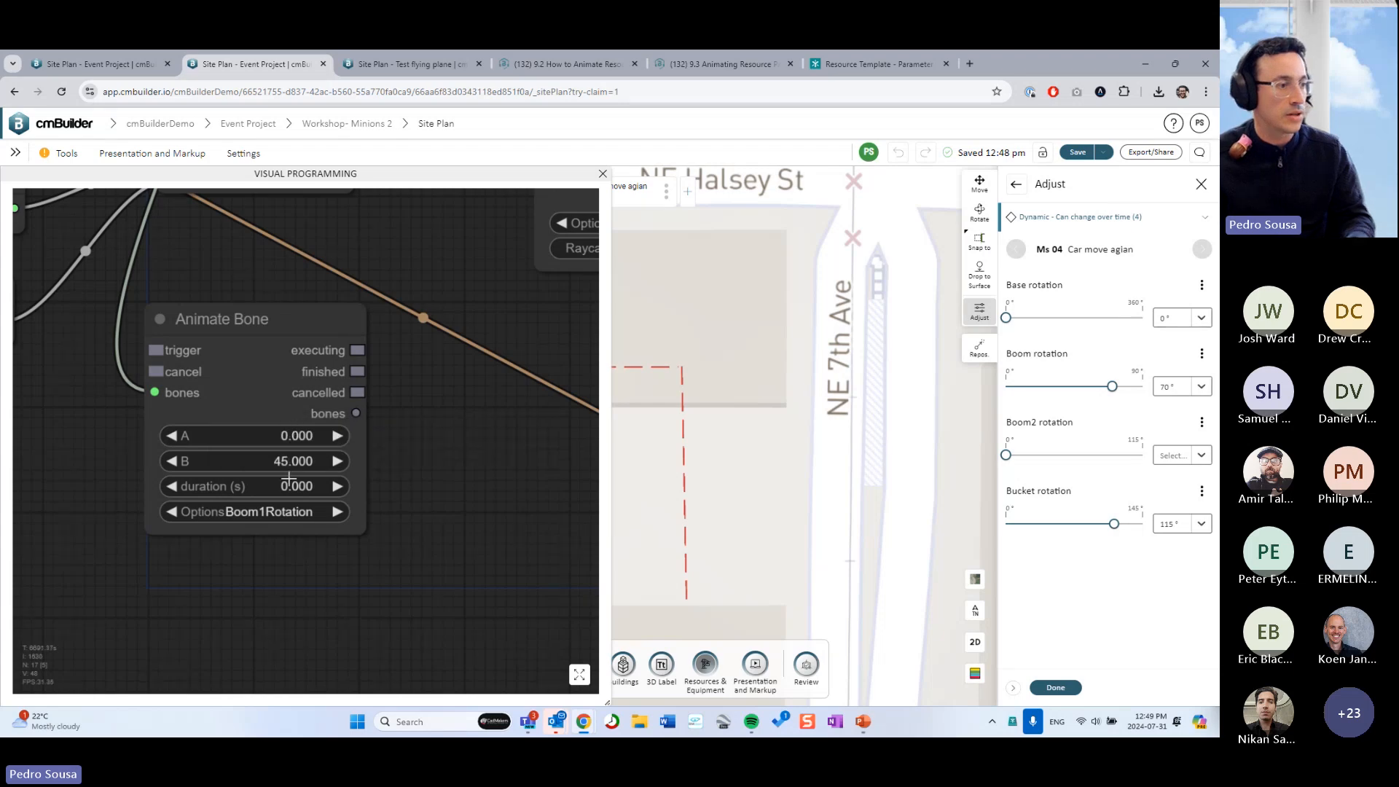
Clone the Animate Bone node and link the original's bones and finished outputs to the copy's bones and trigger inputs
right_click(265, 384)
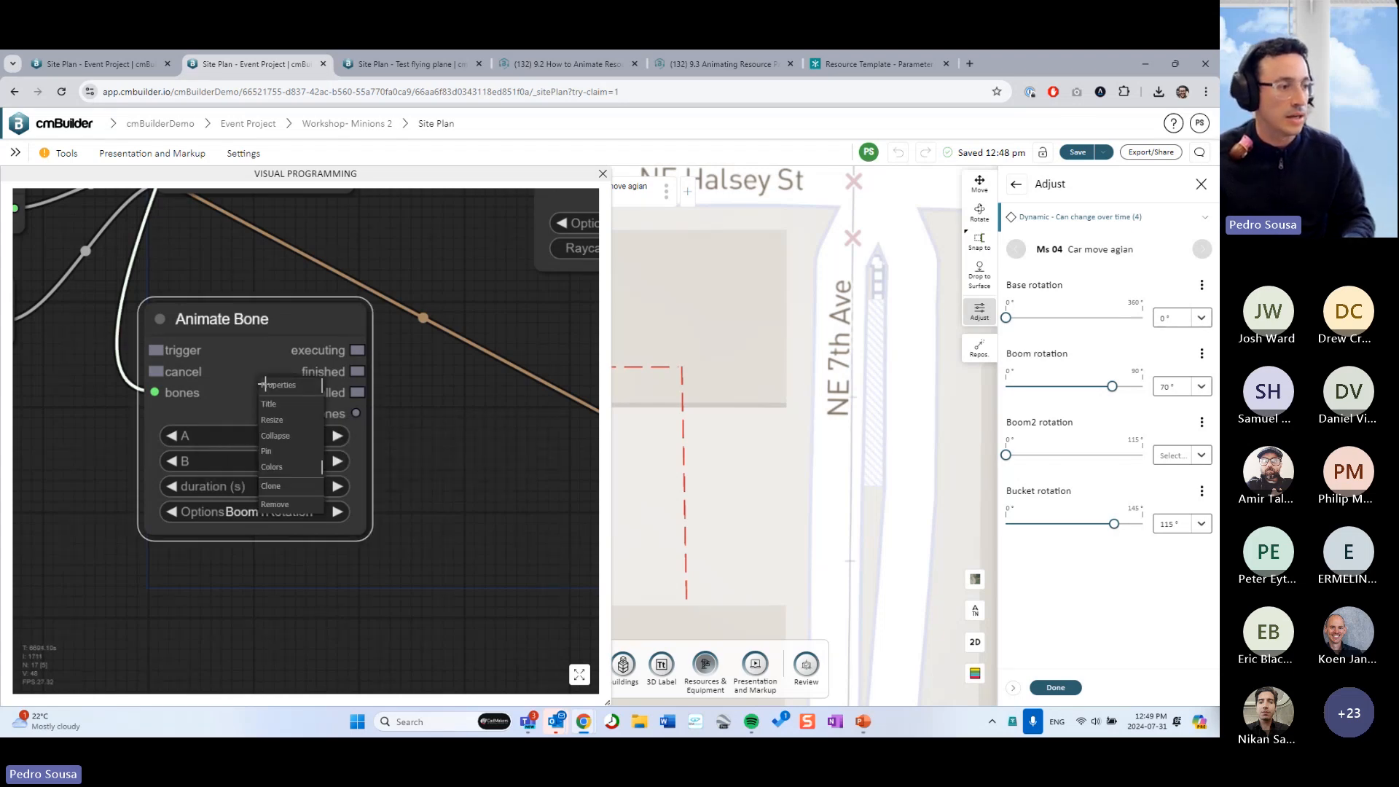
left_click(299, 490)
left_click_drag(446, 489, 345, 475)
mouse_move(181, 363)
left_mouse_down()
mouse_move(453, 387)
mouse_move(477, 365)
left_mouse_up()
mouse_move(256, 397)
left_mouse_down()
mouse_move(355, 385)
mouse_move(357, 344)
left_mouse_up()
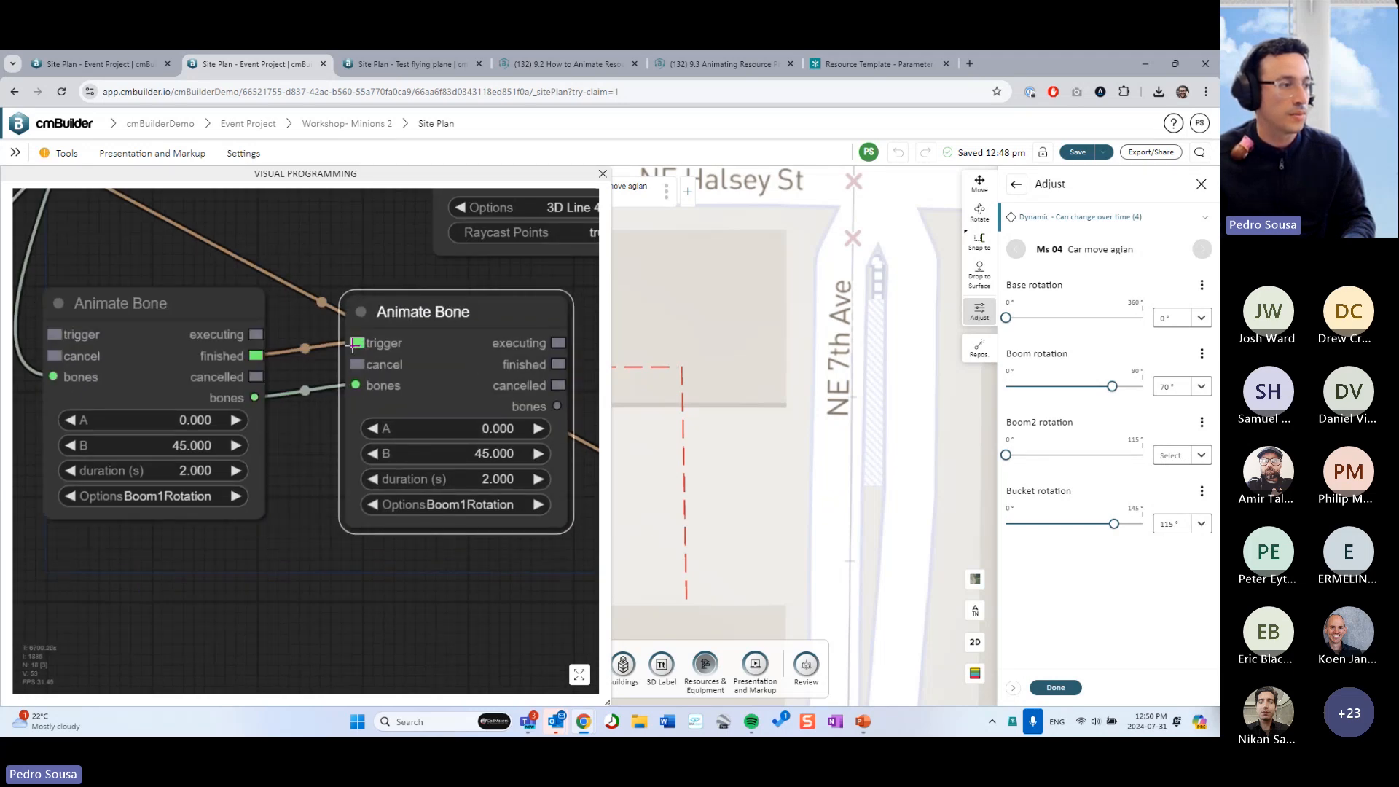
Set the second Animate Bone node's A value to 45 and its B value to 0
scroll(354, 299, "down", 3)
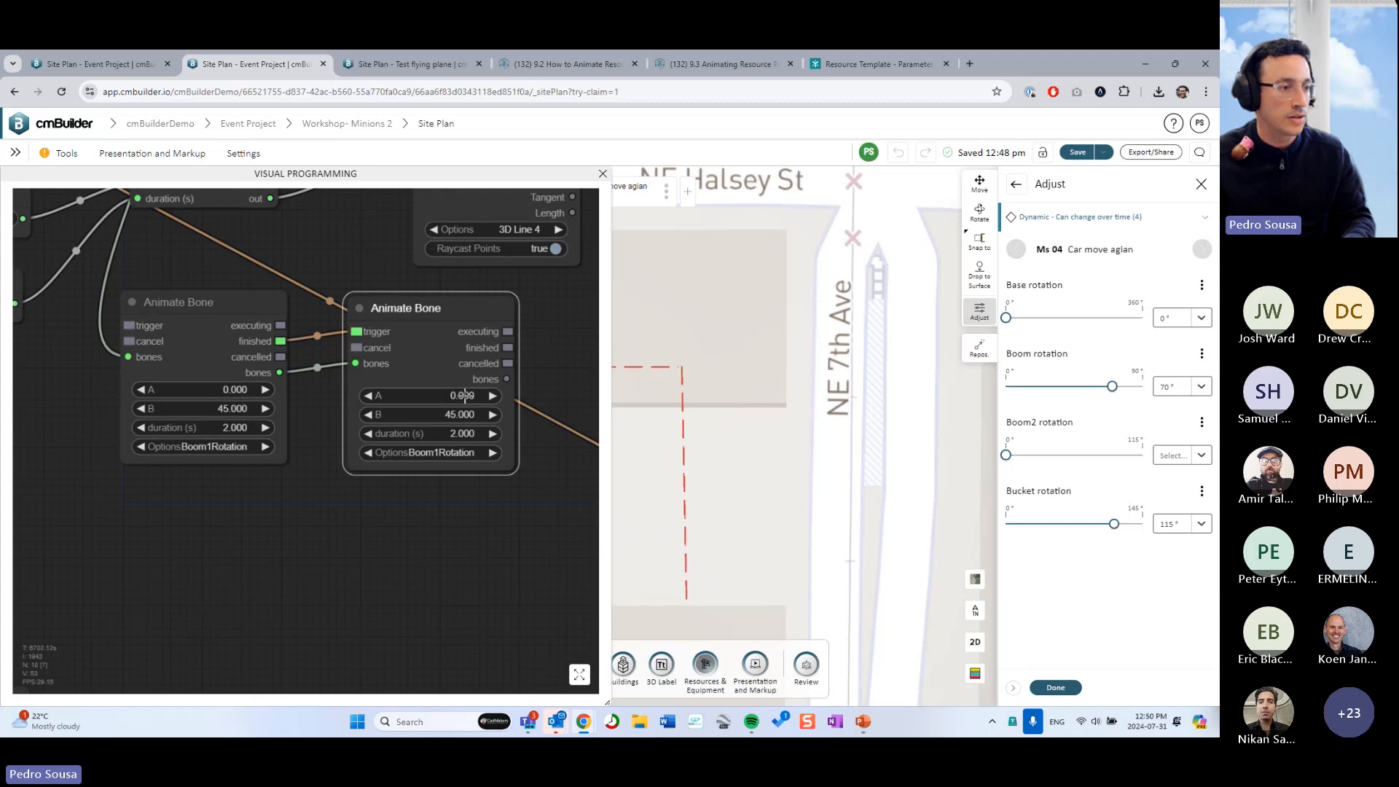
left_click(464, 395)
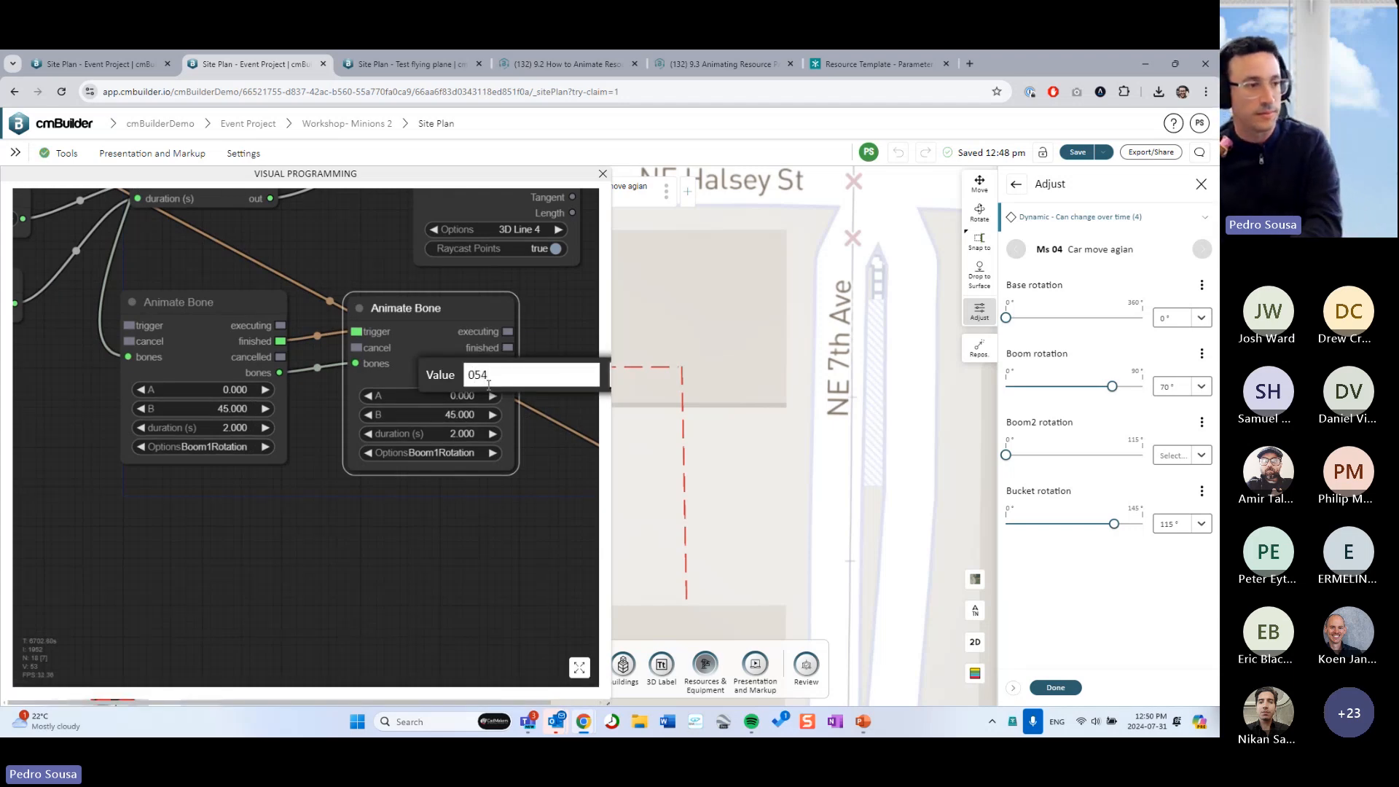
key("Return")
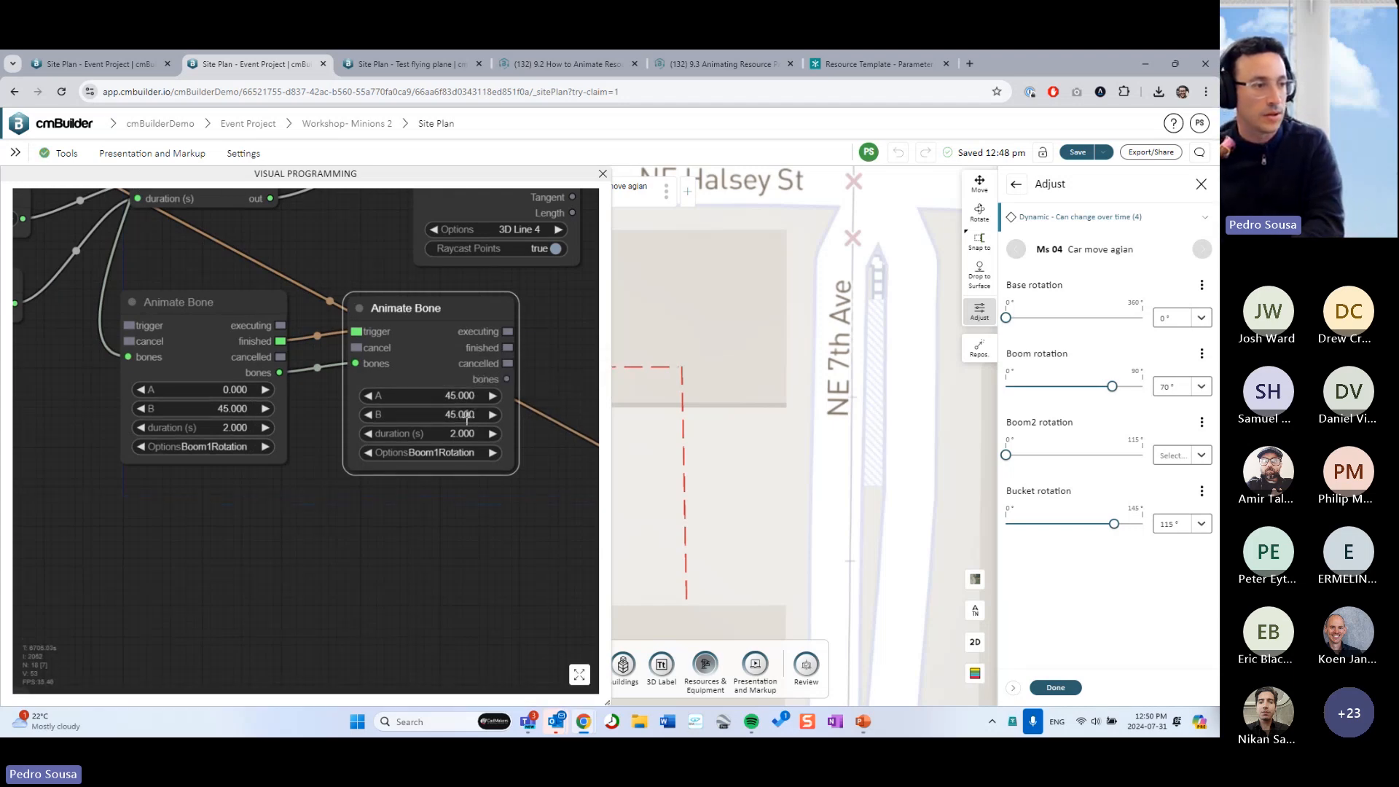
left_click(467, 416)
type("0")
key("Return")
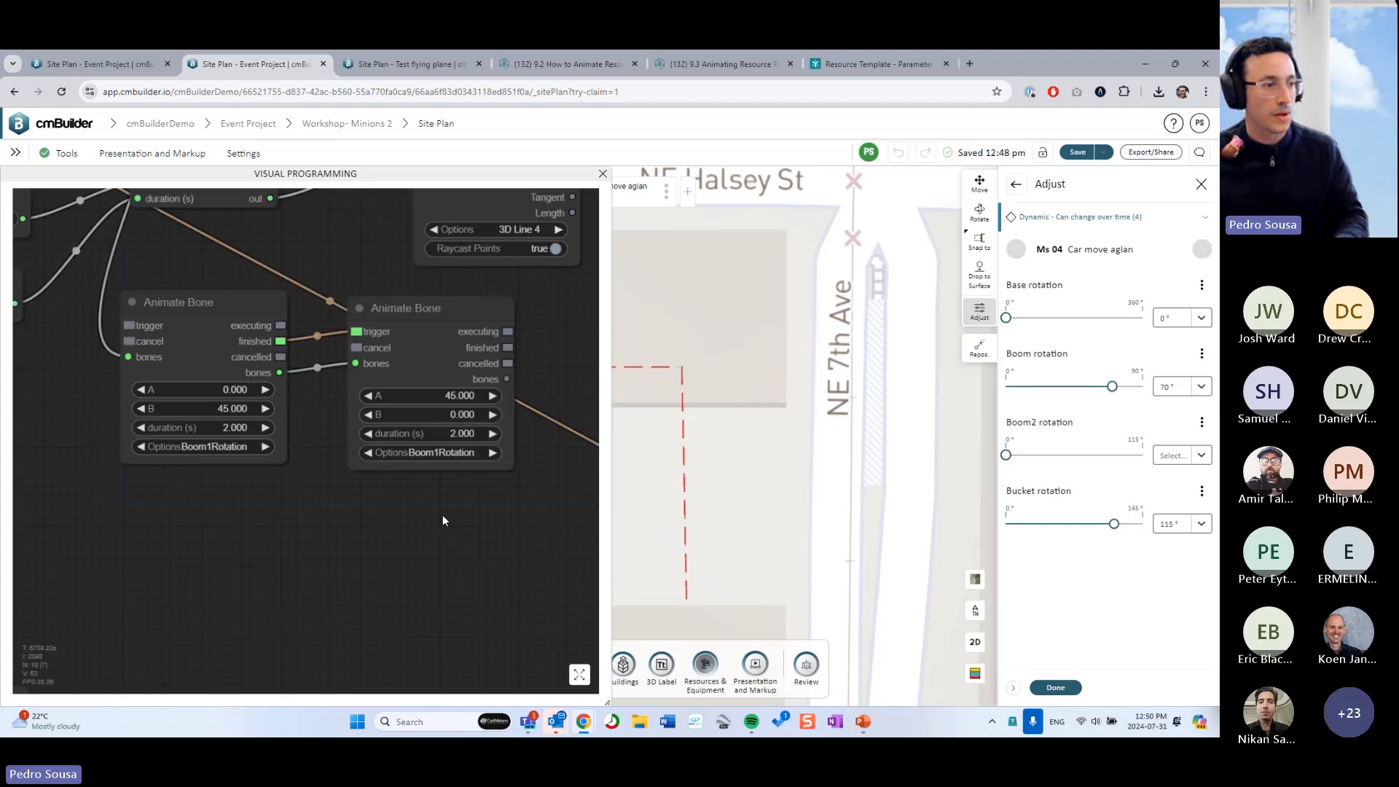
Connect the upper Value Transition's finished output to the first Animate Bone node's trigger
scroll(443, 514, "down", 3)
scroll(428, 418, "down", 3)
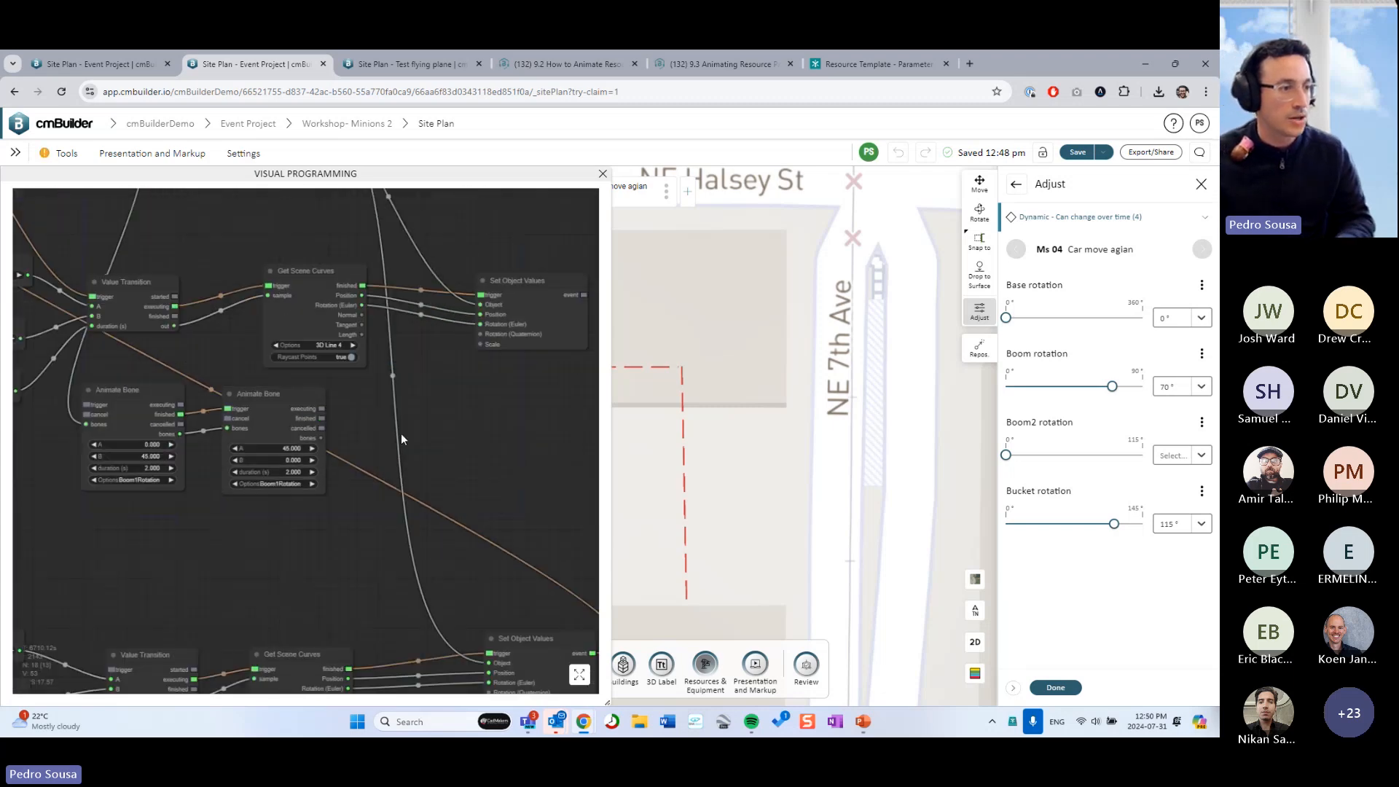
scroll(273, 356, "up", 3)
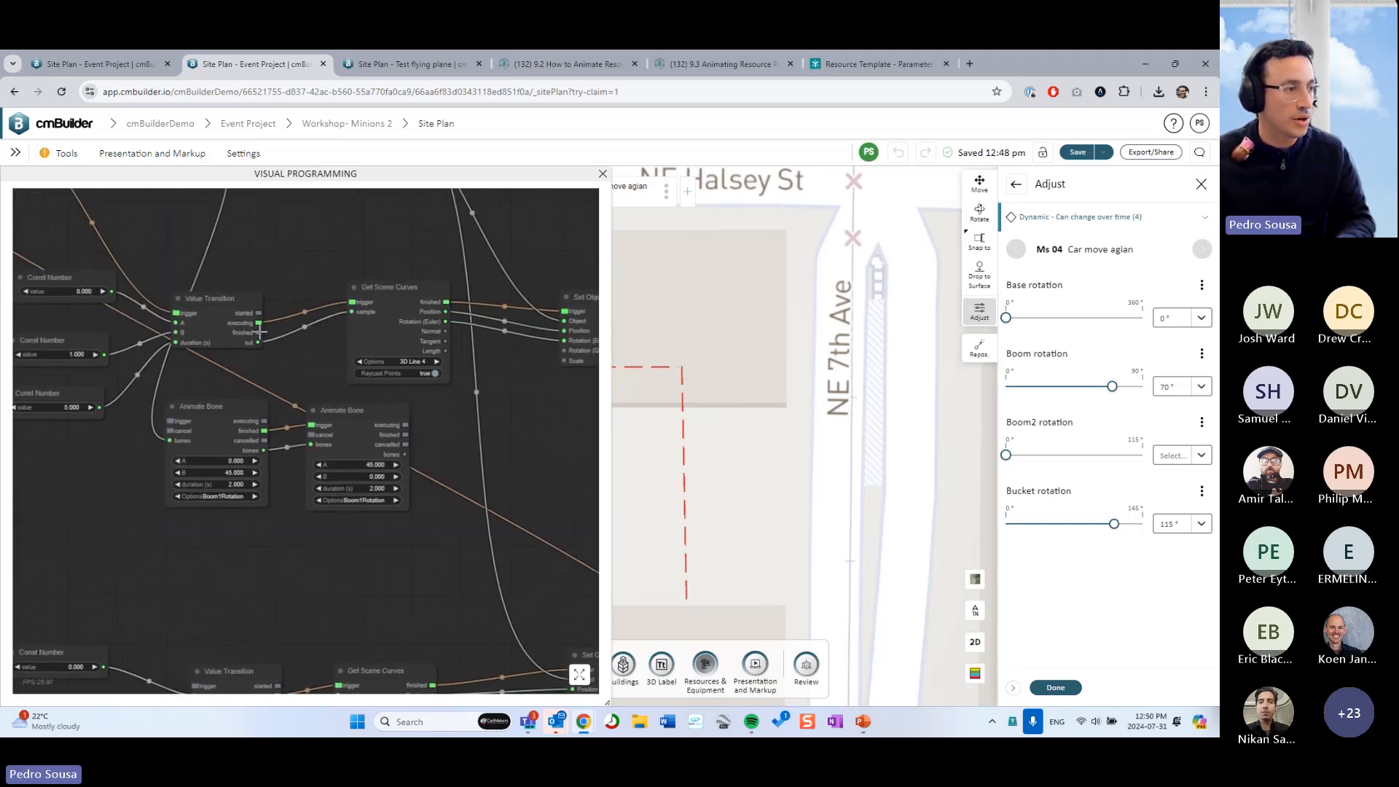
left_click_drag(259, 333, 275, 350)
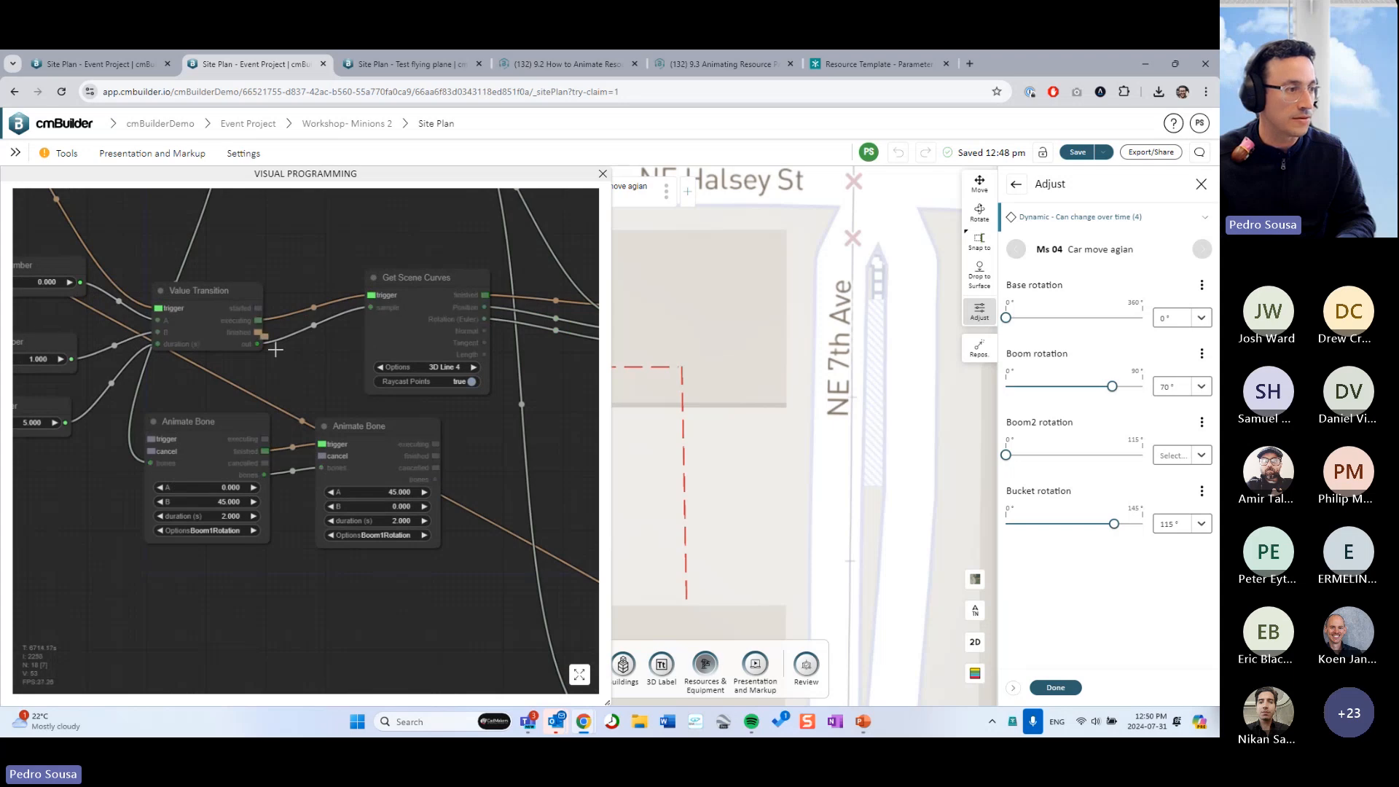
left_click_drag(150, 438, 152, 439)
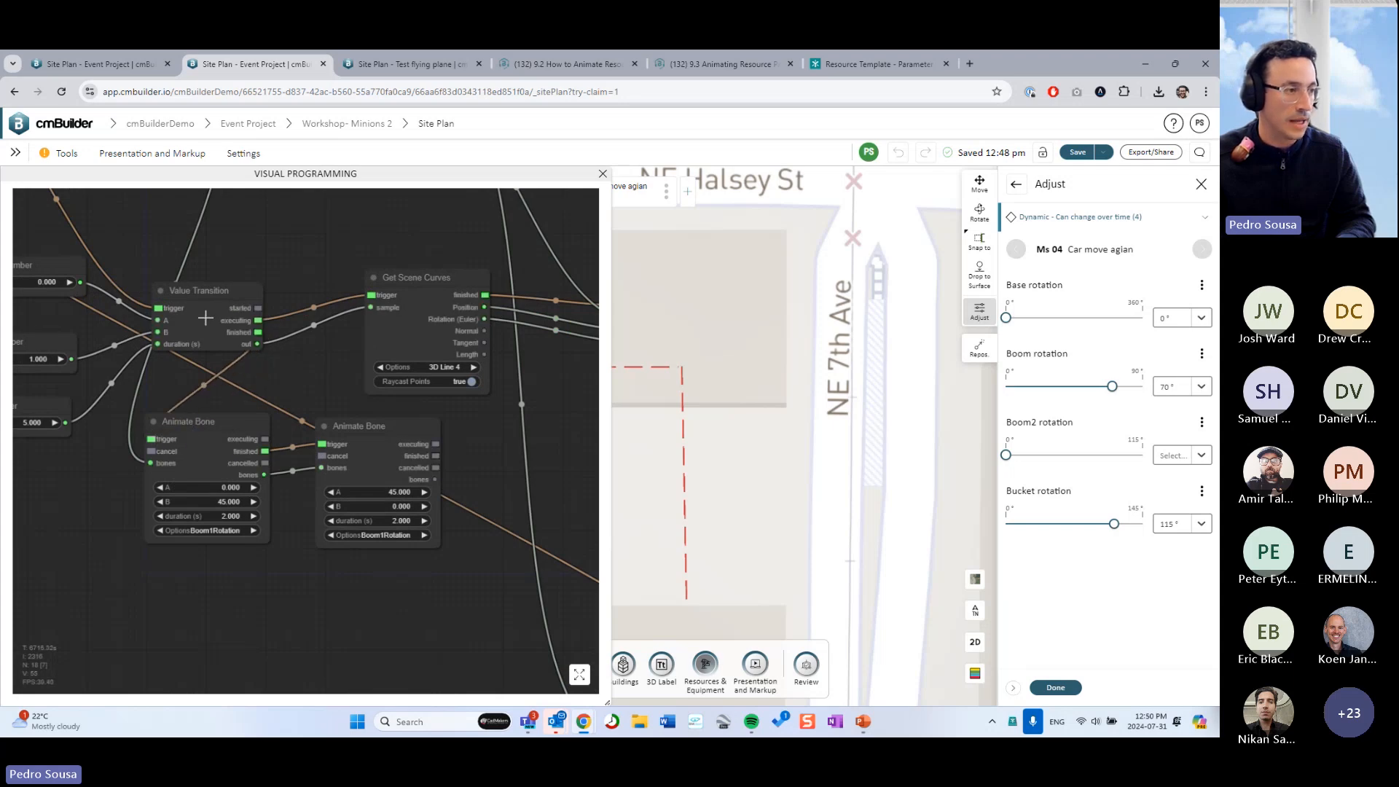
Connect the second Animate Bone node's finished output to the lower Value Transition's trigger
left_click_drag(295, 591, 286, 535)
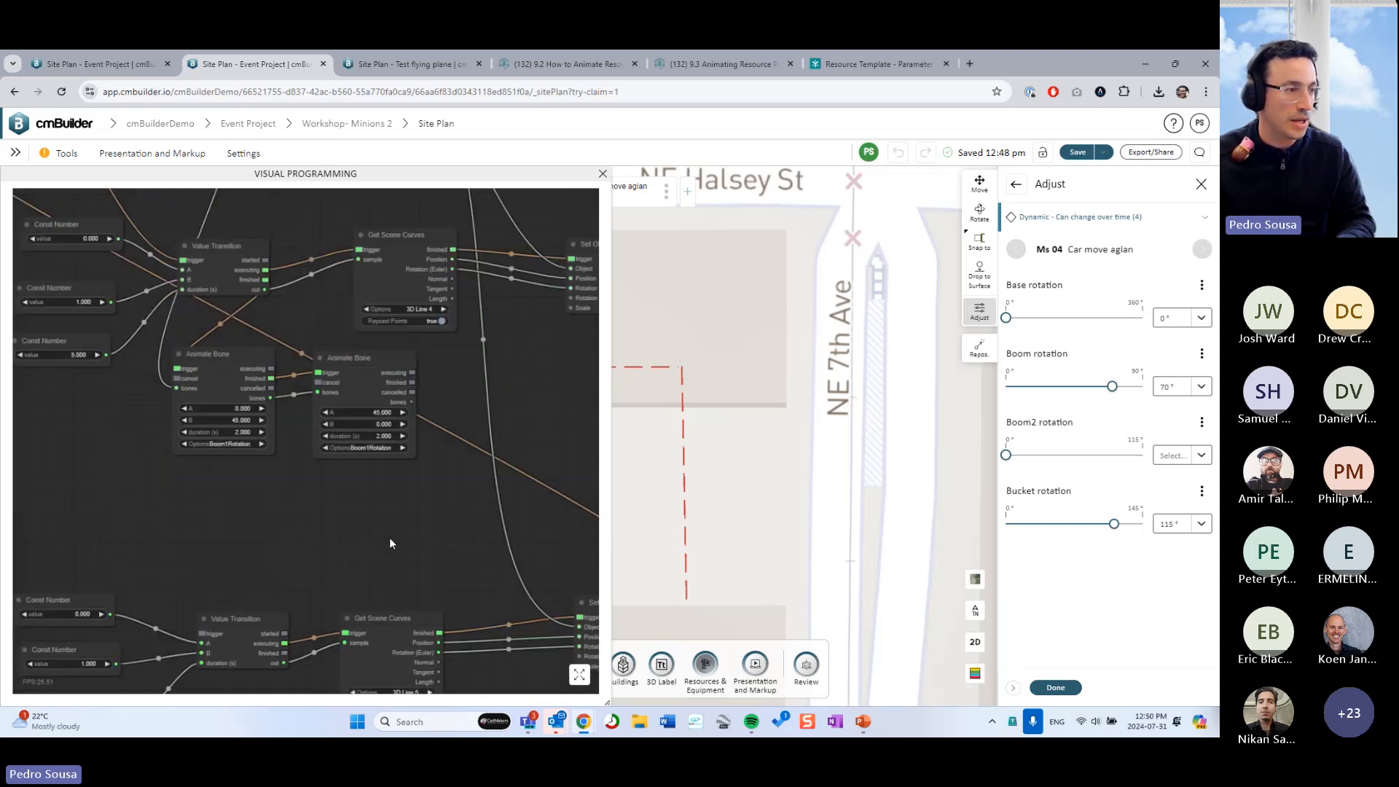
left_click_drag(390, 536, 396, 423)
left_click_drag(236, 334, 262, 317)
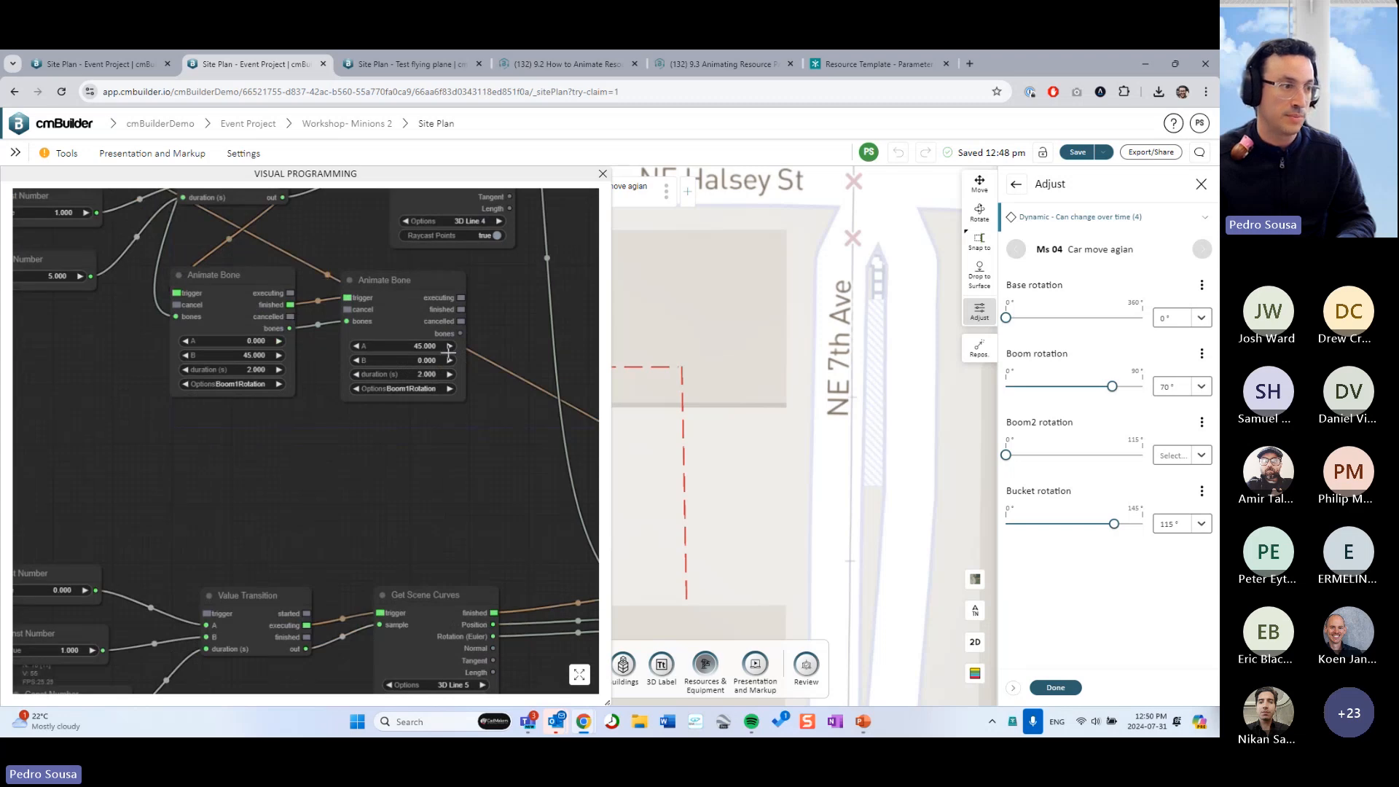
left_click_drag(459, 309, 207, 613)
Set the upper Get Scene Curves node to 3D Line 9 and the lower one to 3D Line 10
scroll(325, 503, "down", 5)
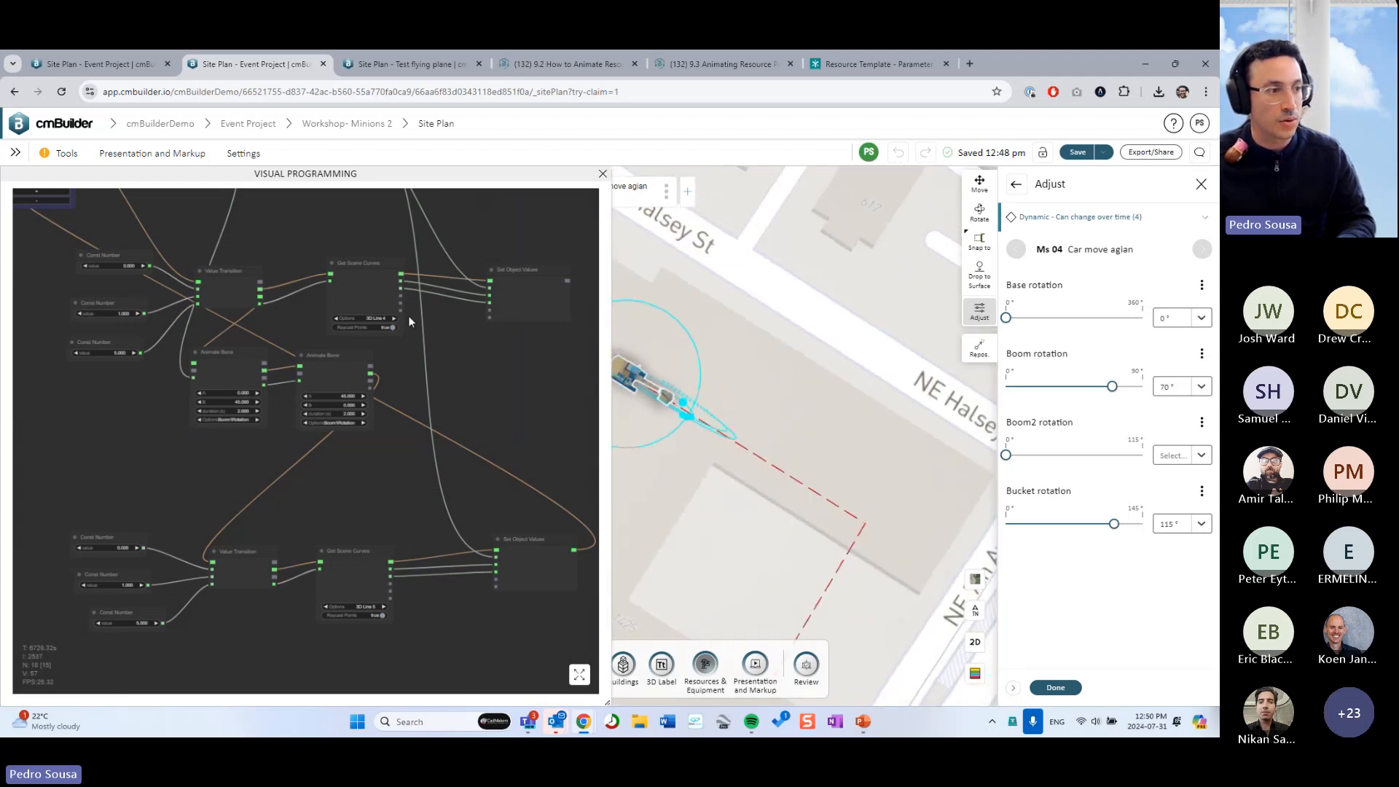
left_click(380, 318)
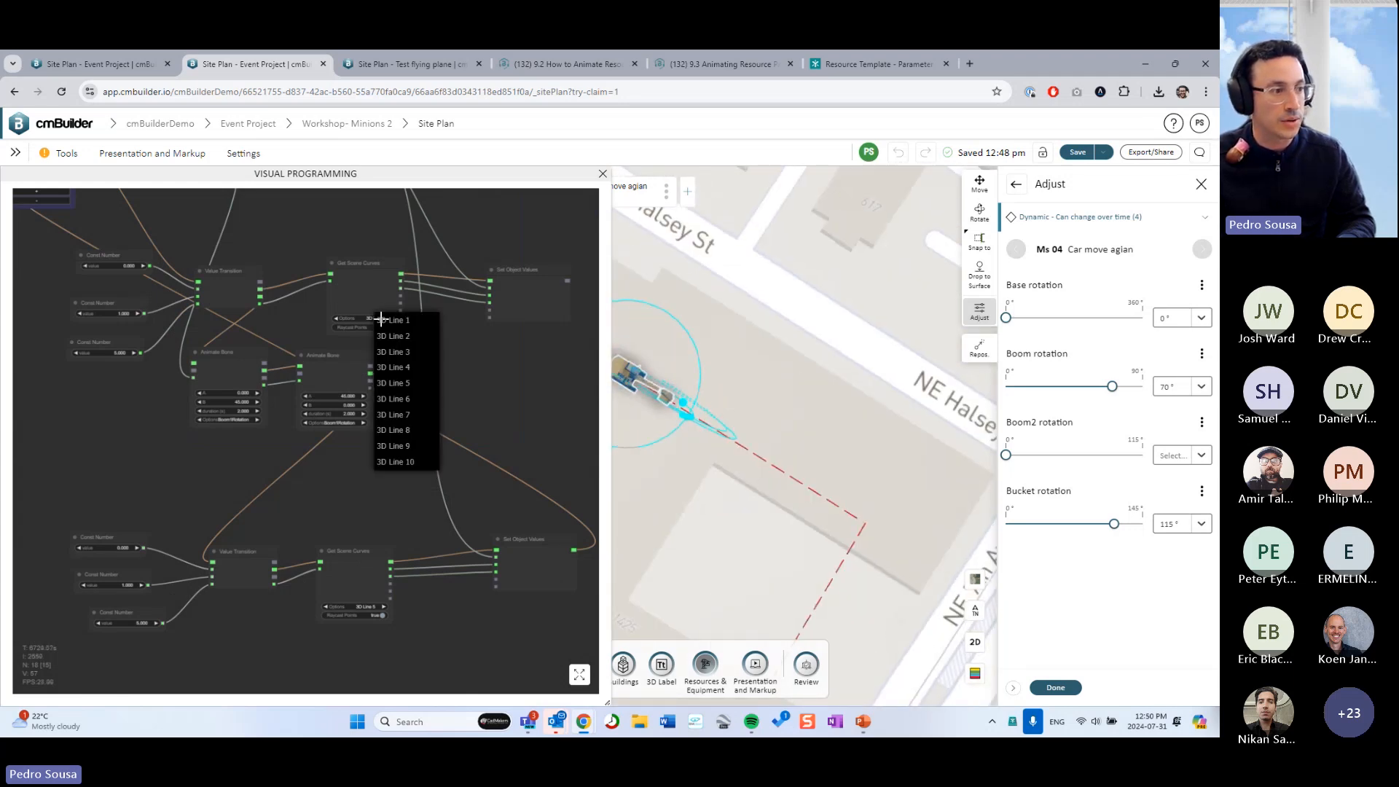
left_click(408, 447)
left_click(361, 609)
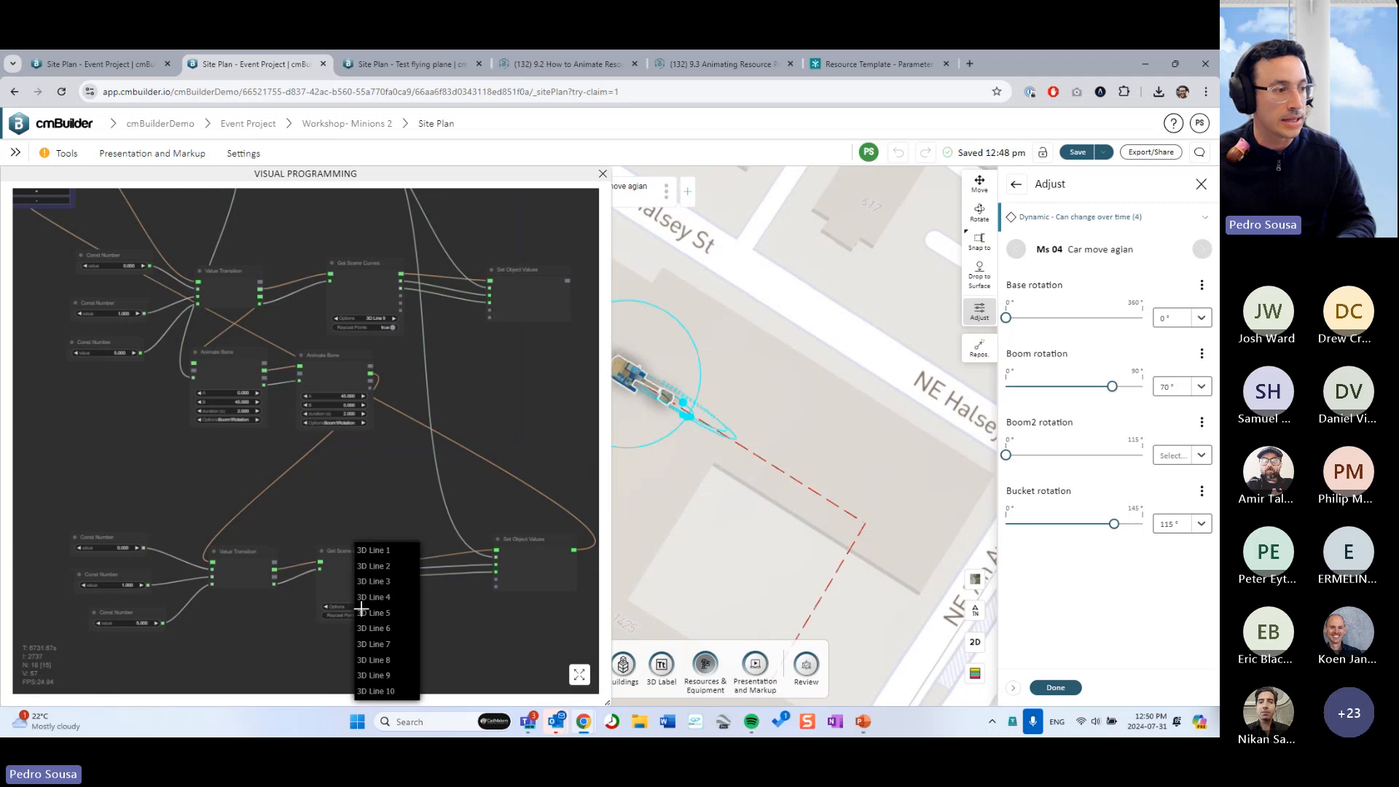
left_click(374, 687)
scroll(343, 484, "up", 3)
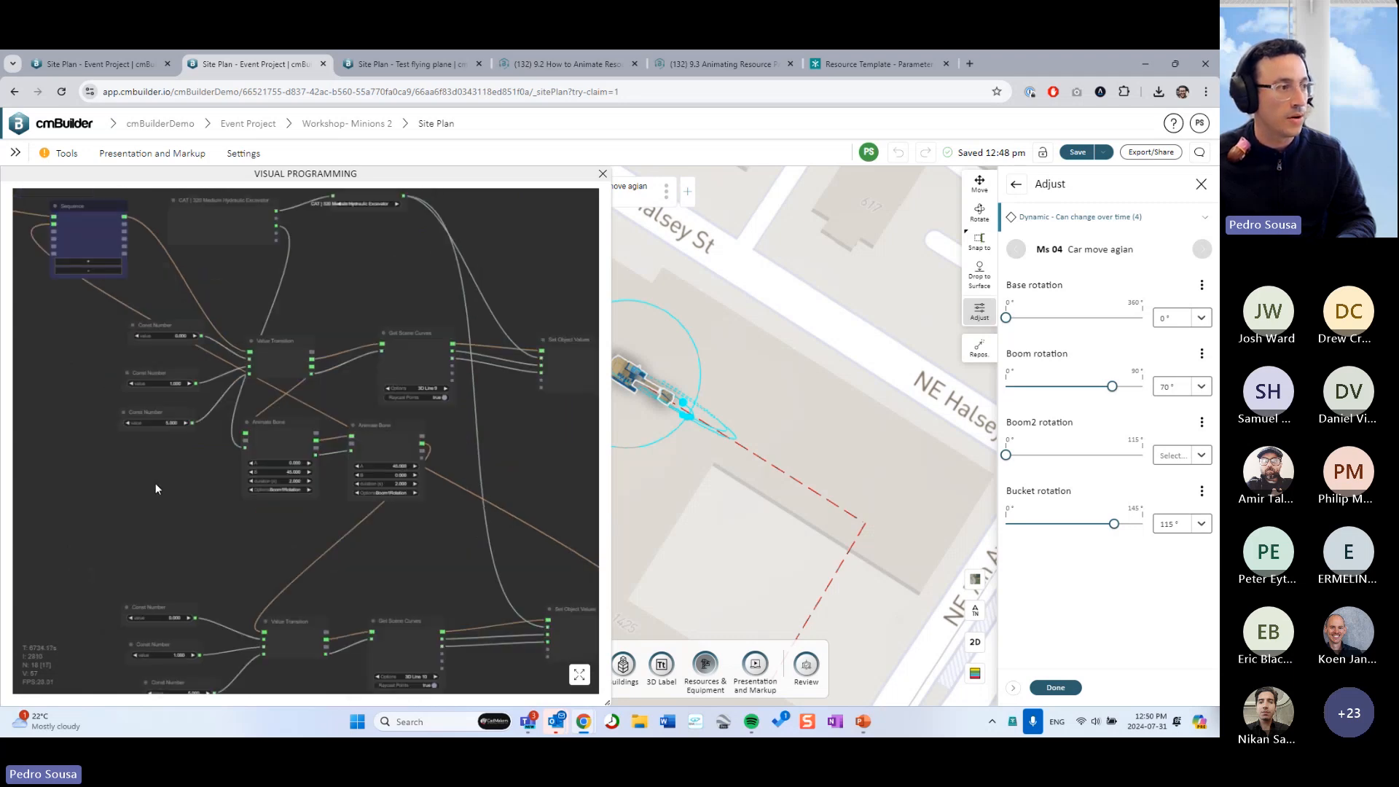
Run the animation from the click me node and examine how the excavator follows both paths and moves its boom
left_click(44, 286)
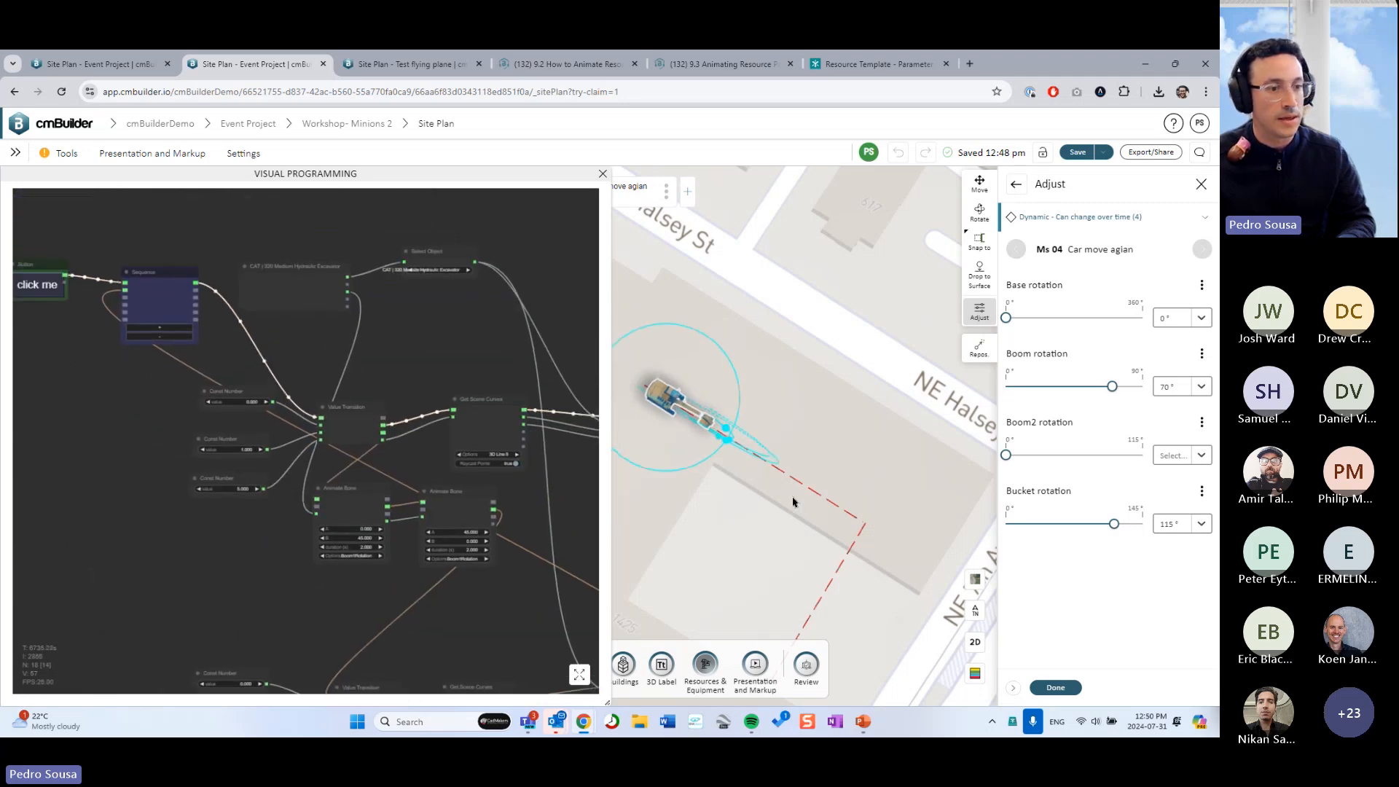
left_click_drag(792, 502, 837, 521)
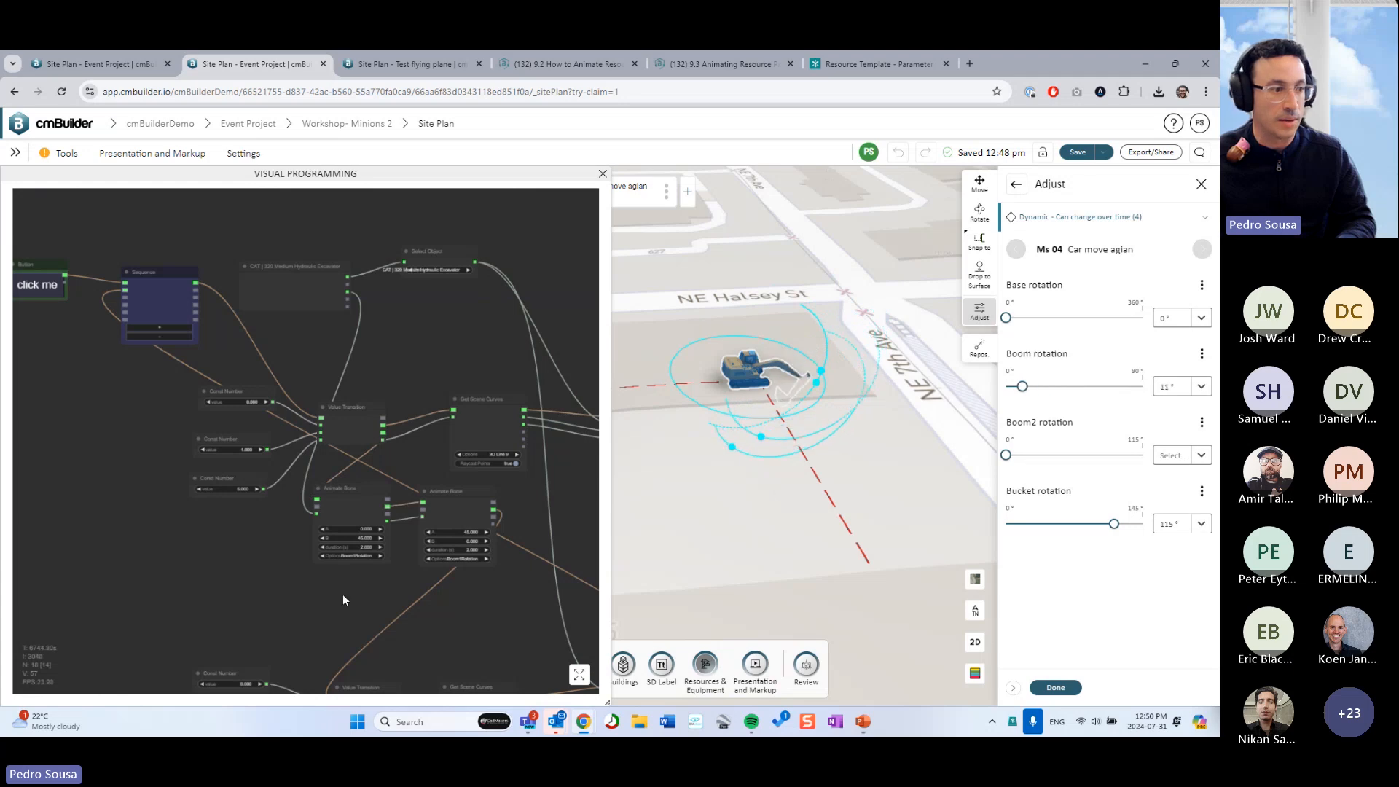
left_click_drag(727, 550, 789, 529)
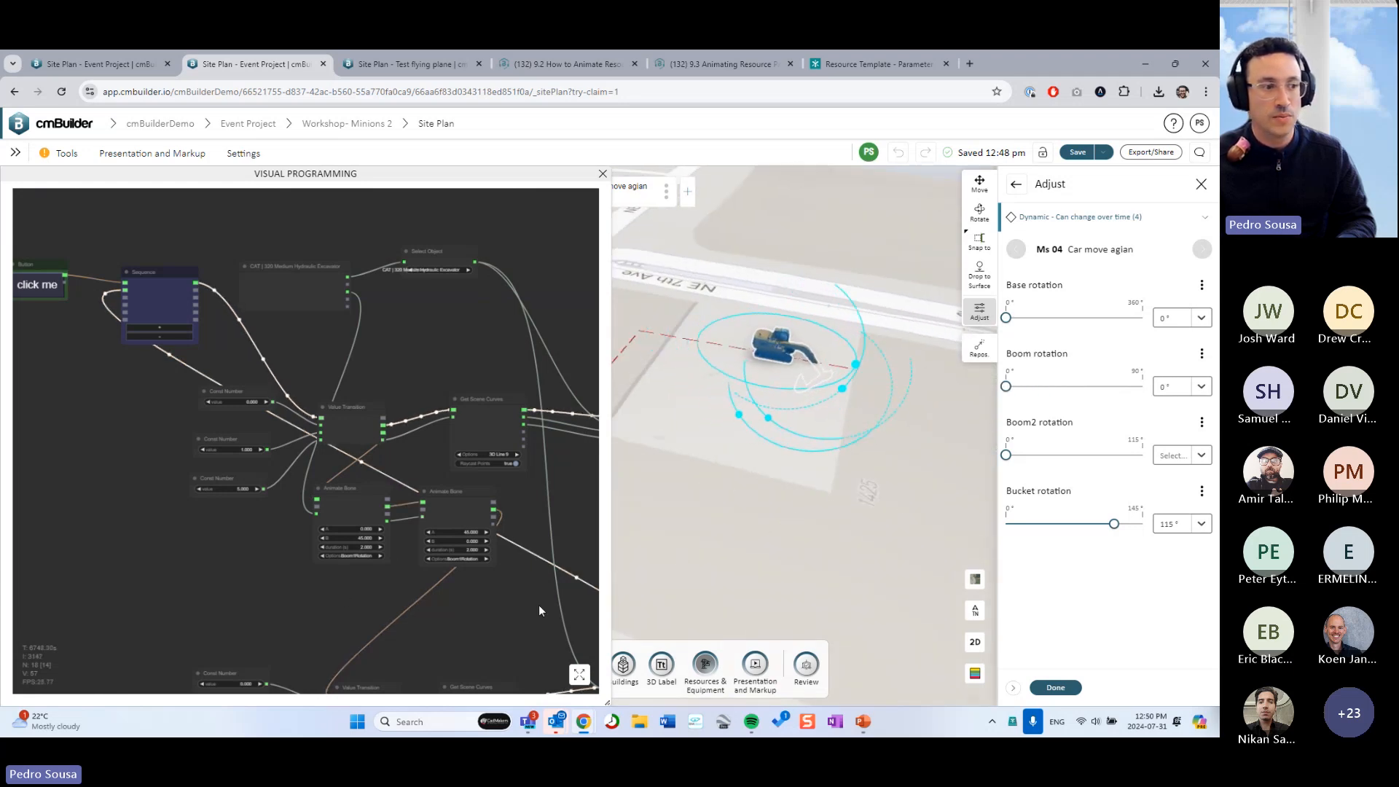
left_click_drag(539, 605, 515, 565)
scroll(399, 527, "up", 2)
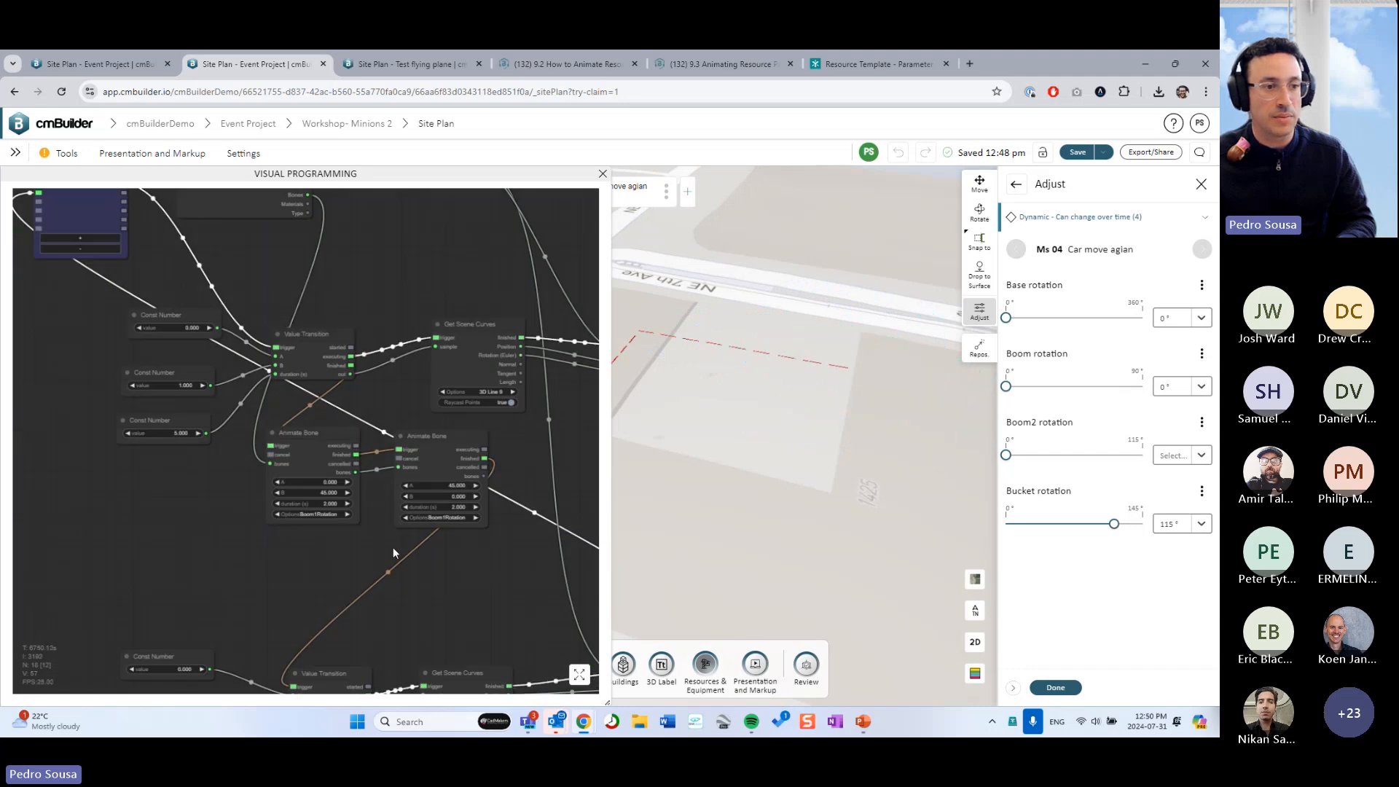
left_click_drag(730, 518, 812, 468)
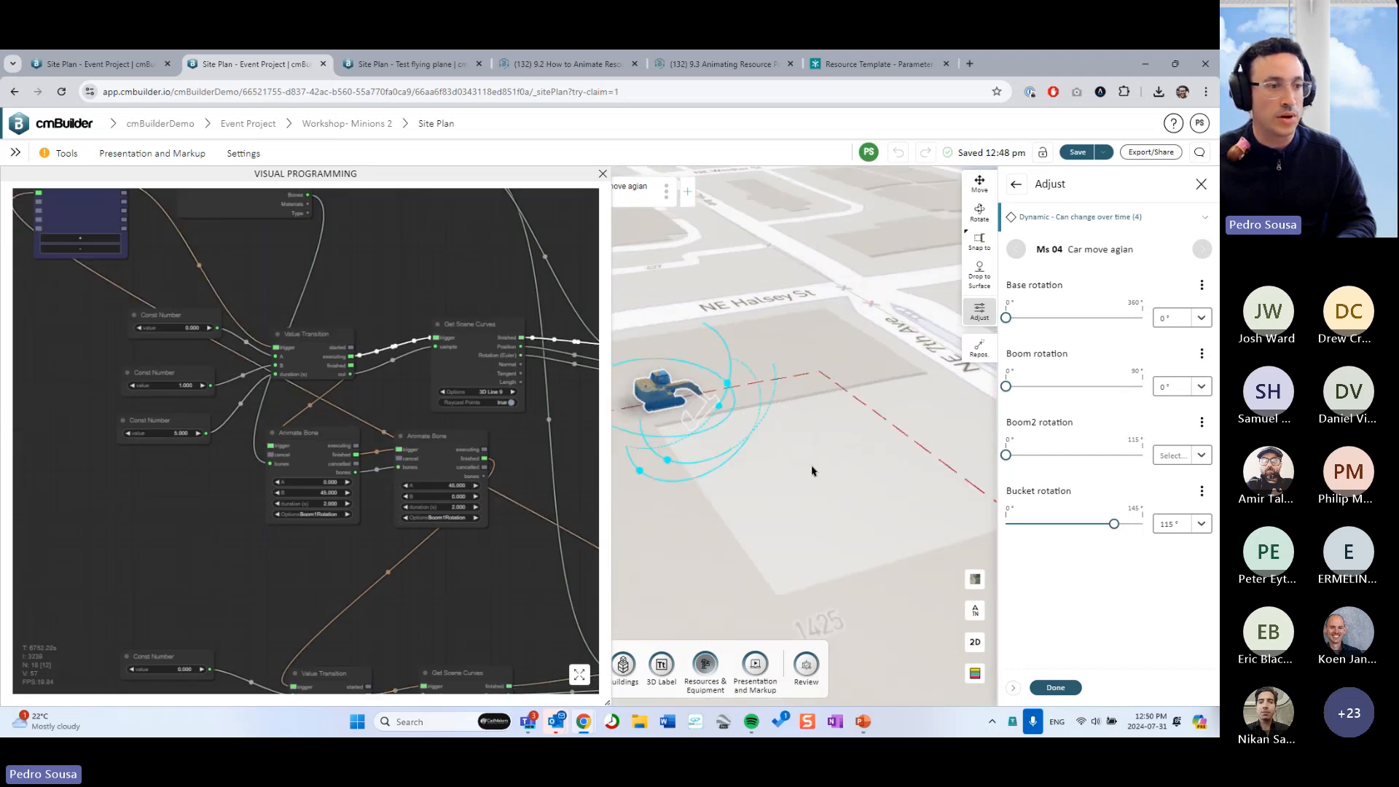
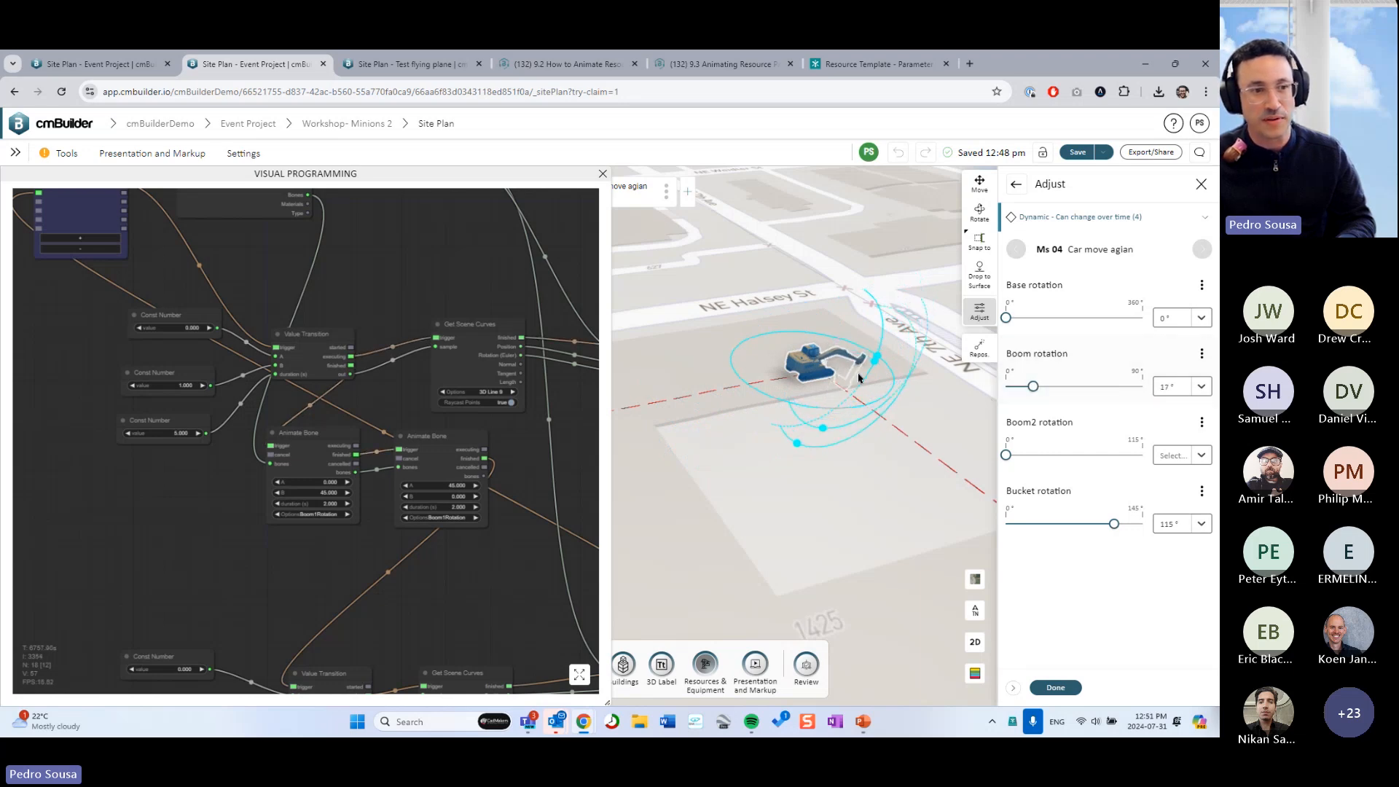
Set the first Animate Bone node's A value to 45 and its B value to 90
scroll(312, 536, "up", 5)
left_click(356, 437)
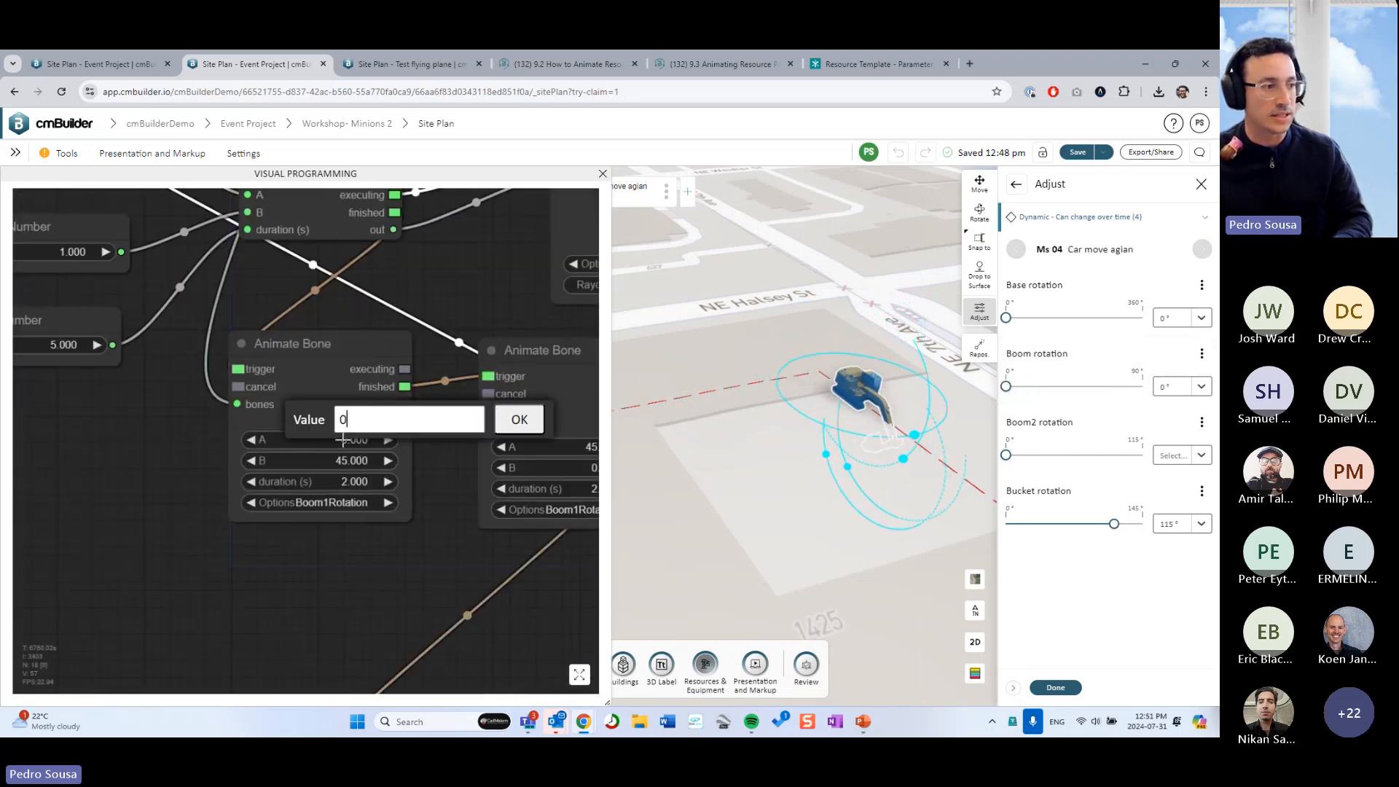
key("Return")
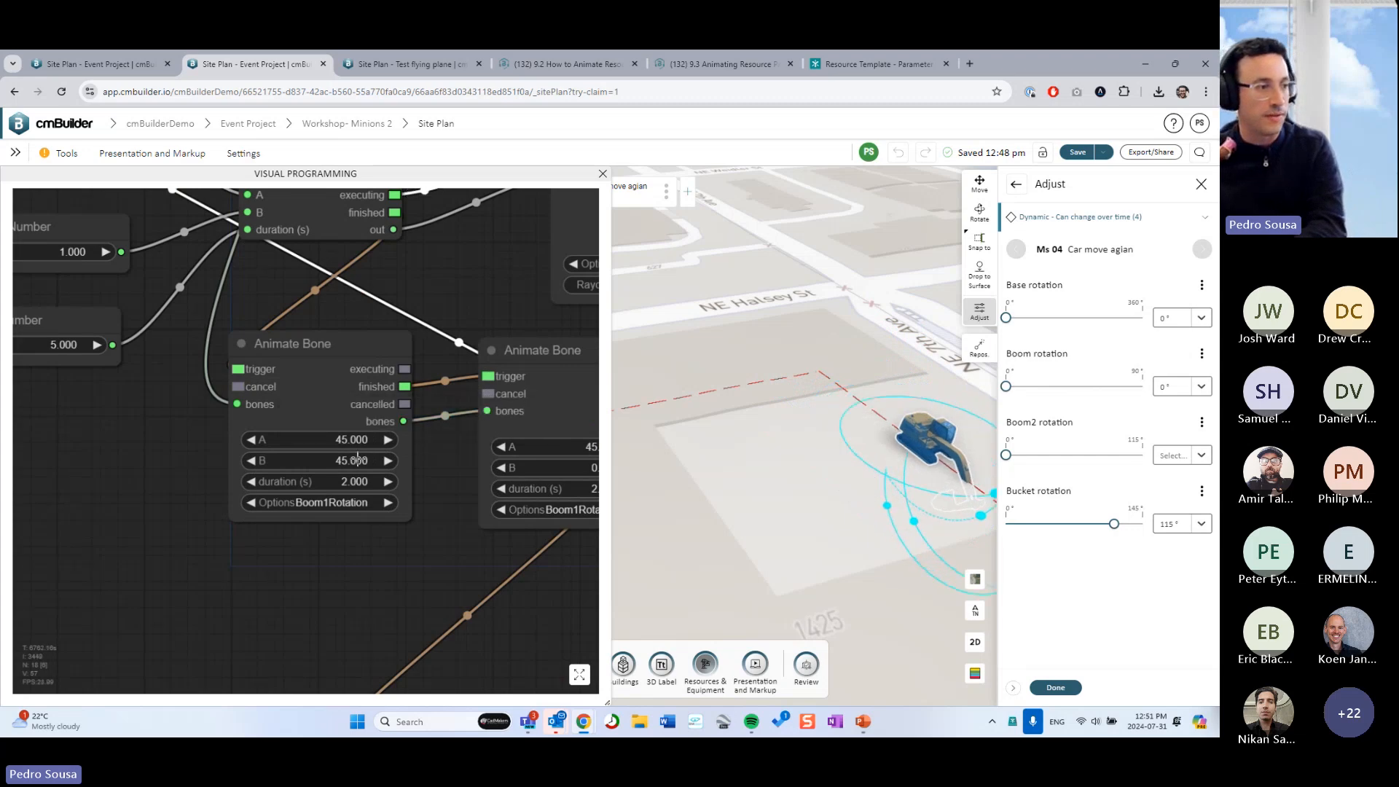
left_click(357, 461)
key("BackSpace")
key("BackSpace")
type("1000")
key("Return")
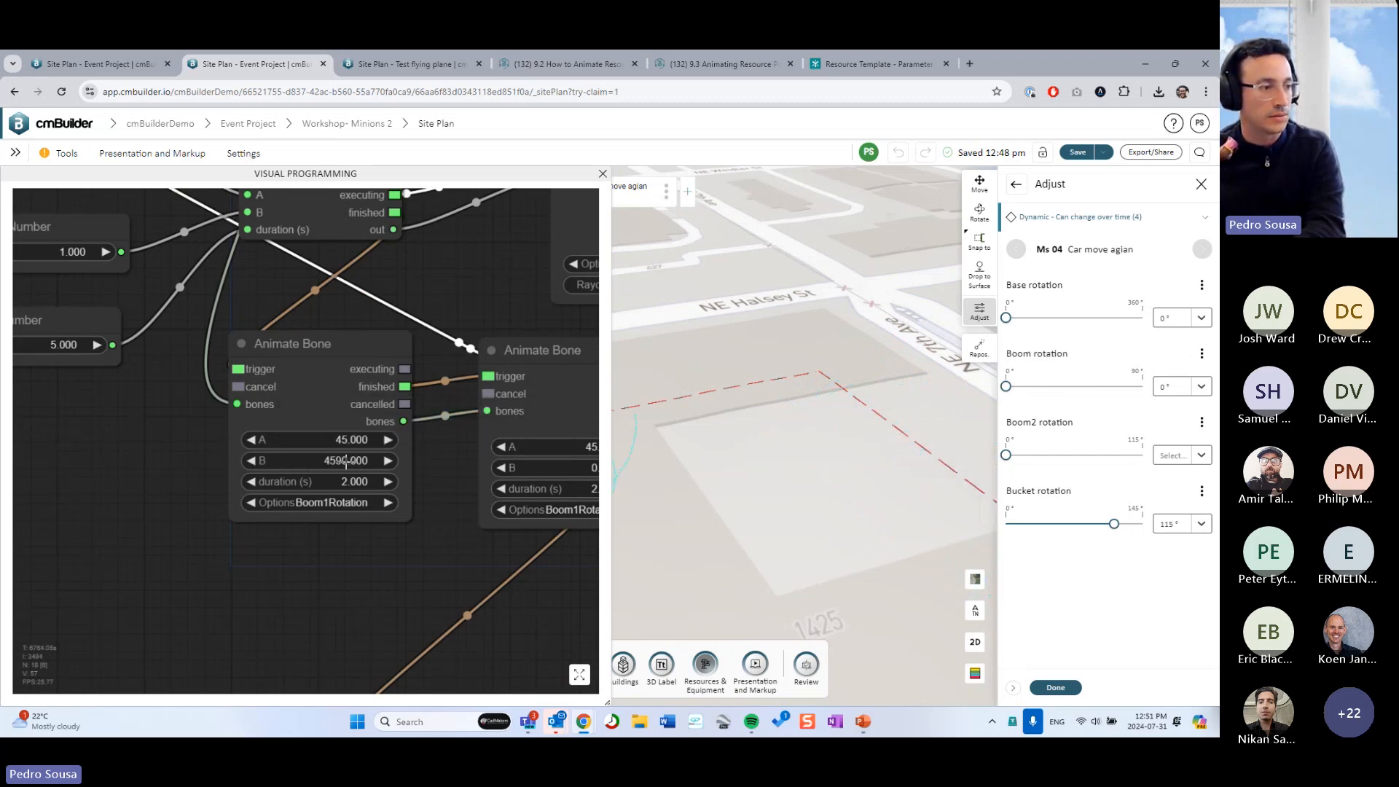
left_click(369, 458)
double_click(370, 450)
type("90")
key("Return")
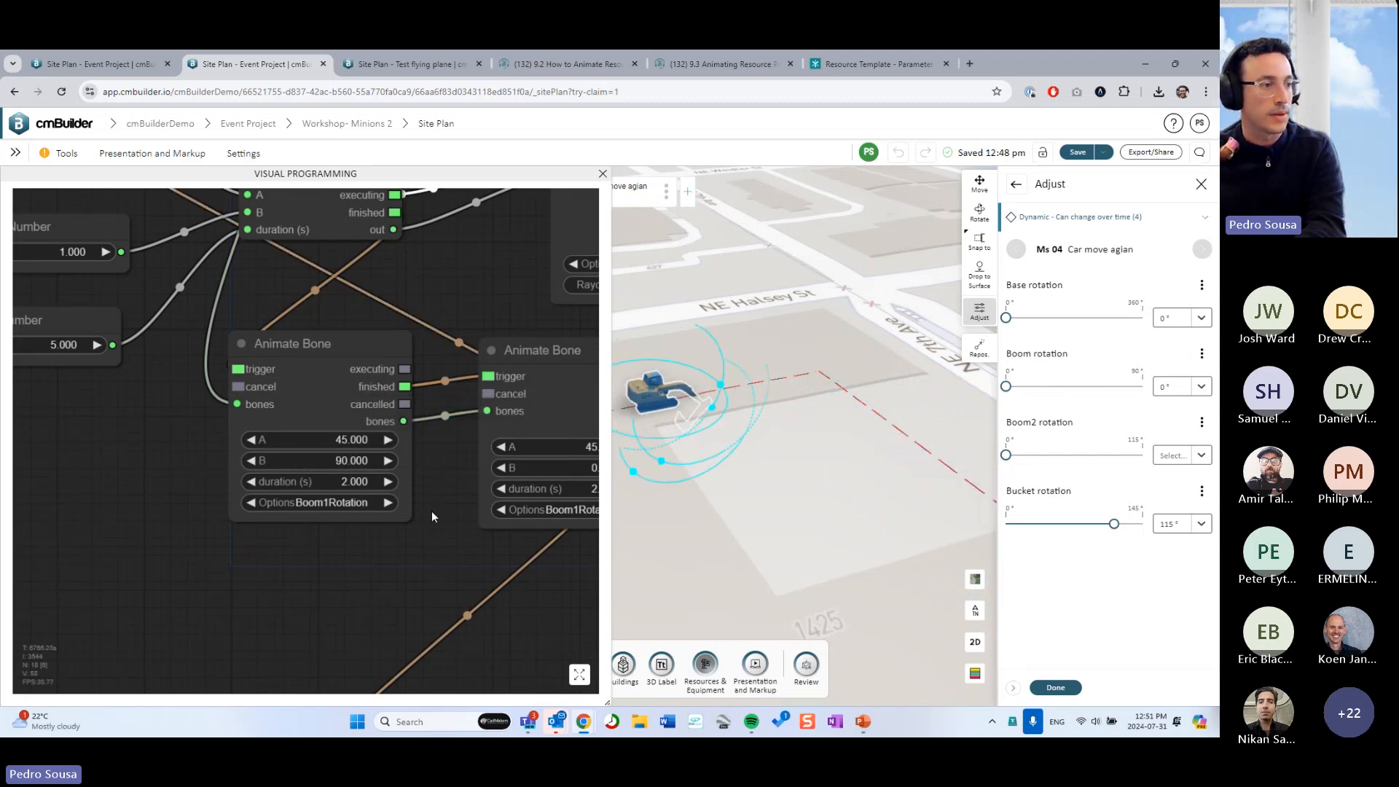
Set the second Animate Bone node's A value to 90 and its B value to 45
left_click_drag(435, 515, 306, 517)
left_click(459, 449)
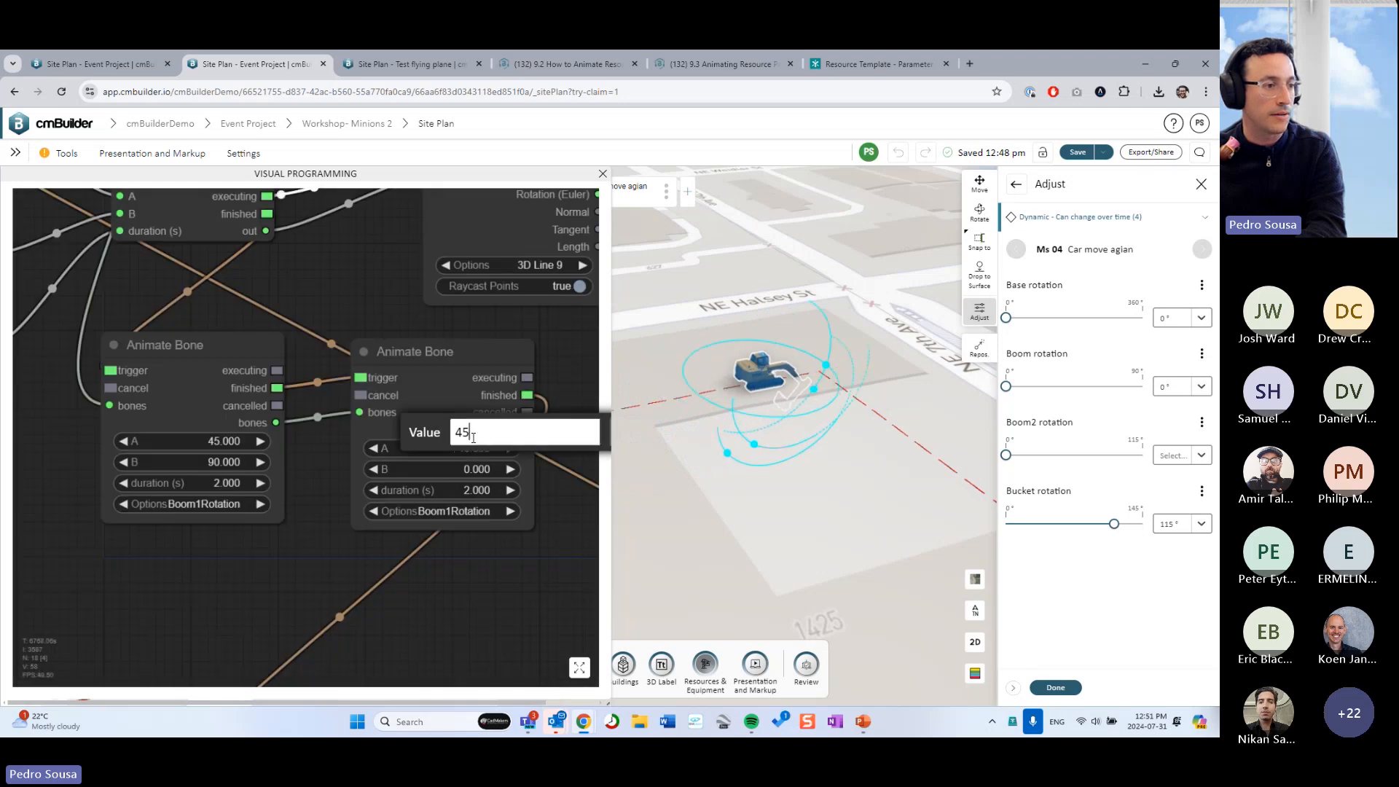
type("90")
key("Return")
left_click(468, 470)
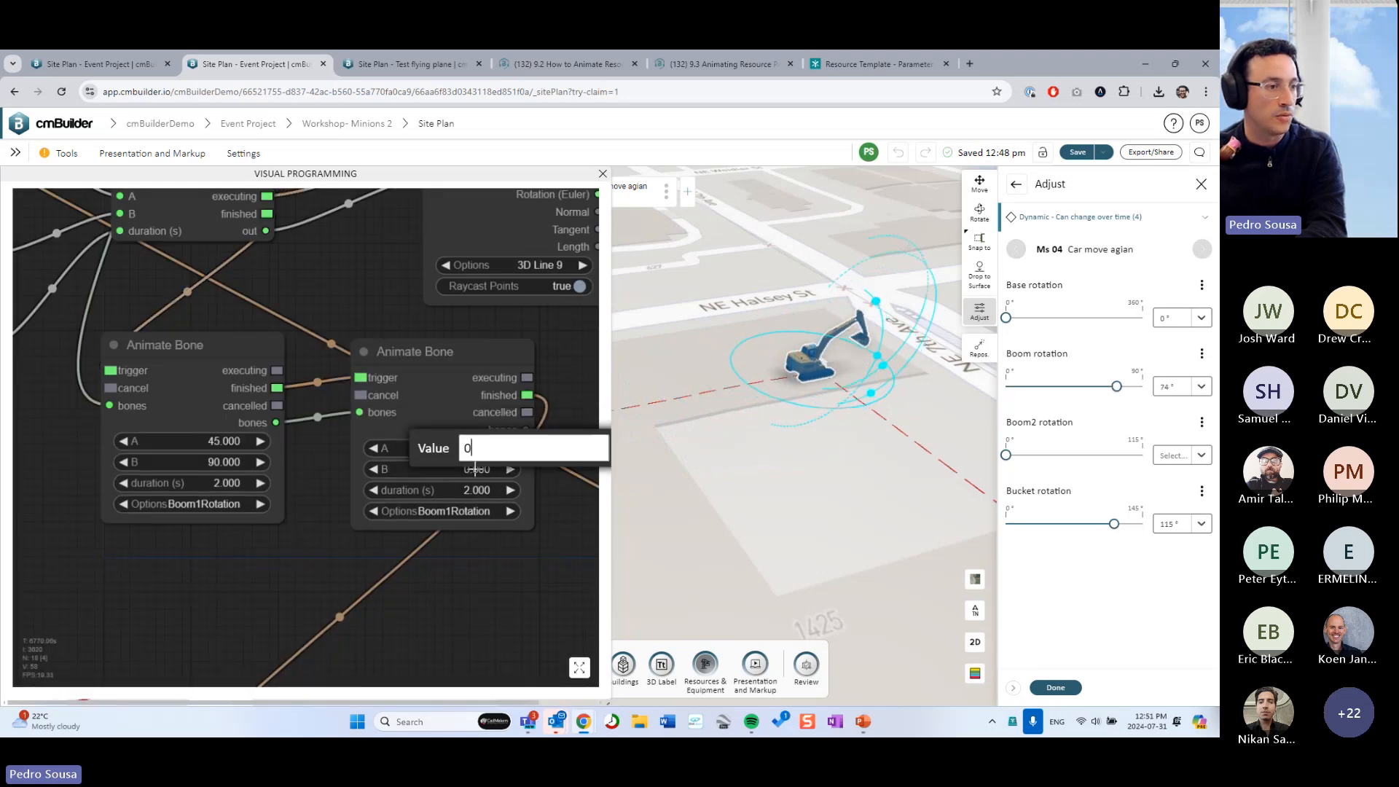
type("45")
key("Return")
Examine the excavator's boom movement between the two paths together with the full node graph
scroll(474, 575, "down", 3)
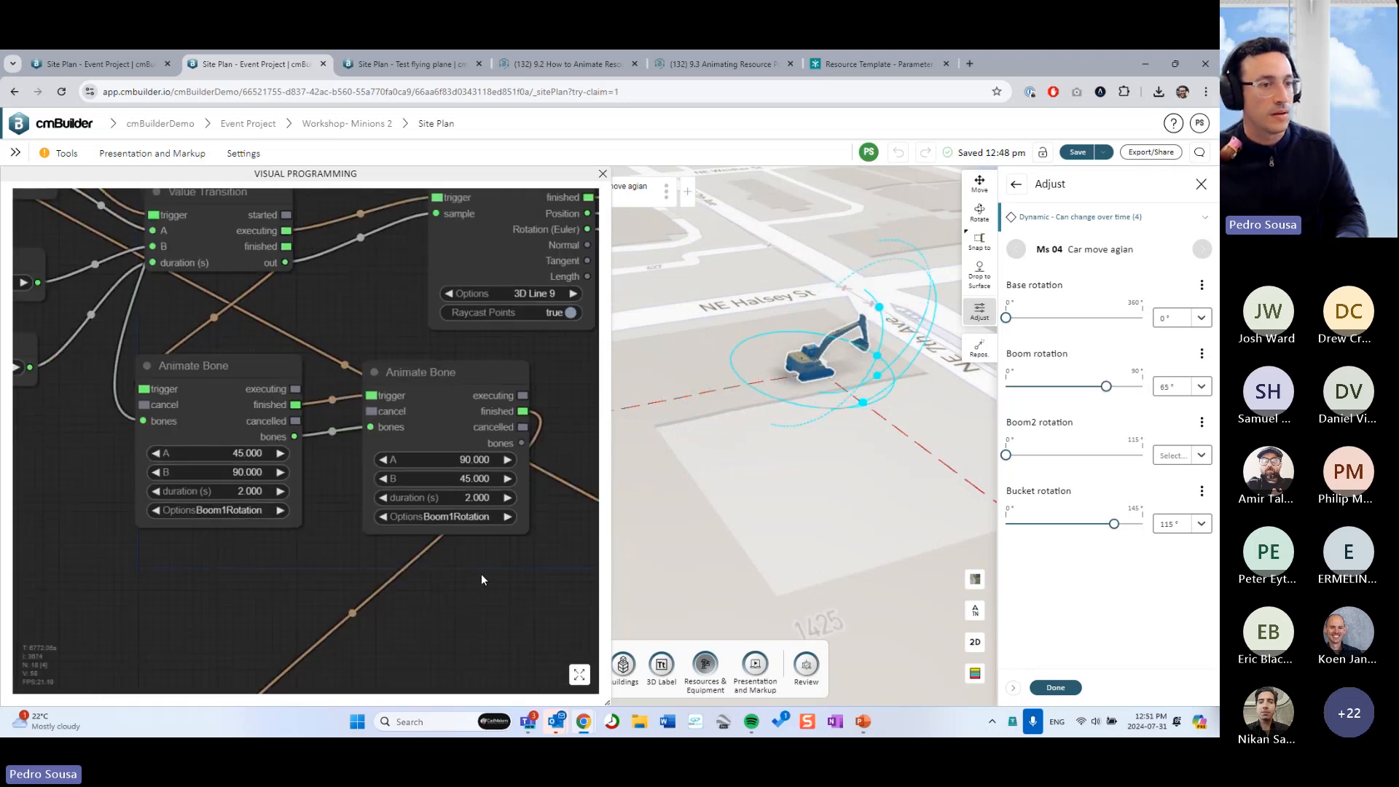
scroll(486, 604, "down", 2)
right_click(487, 603)
left_click_drag(383, 547, 348, 463)
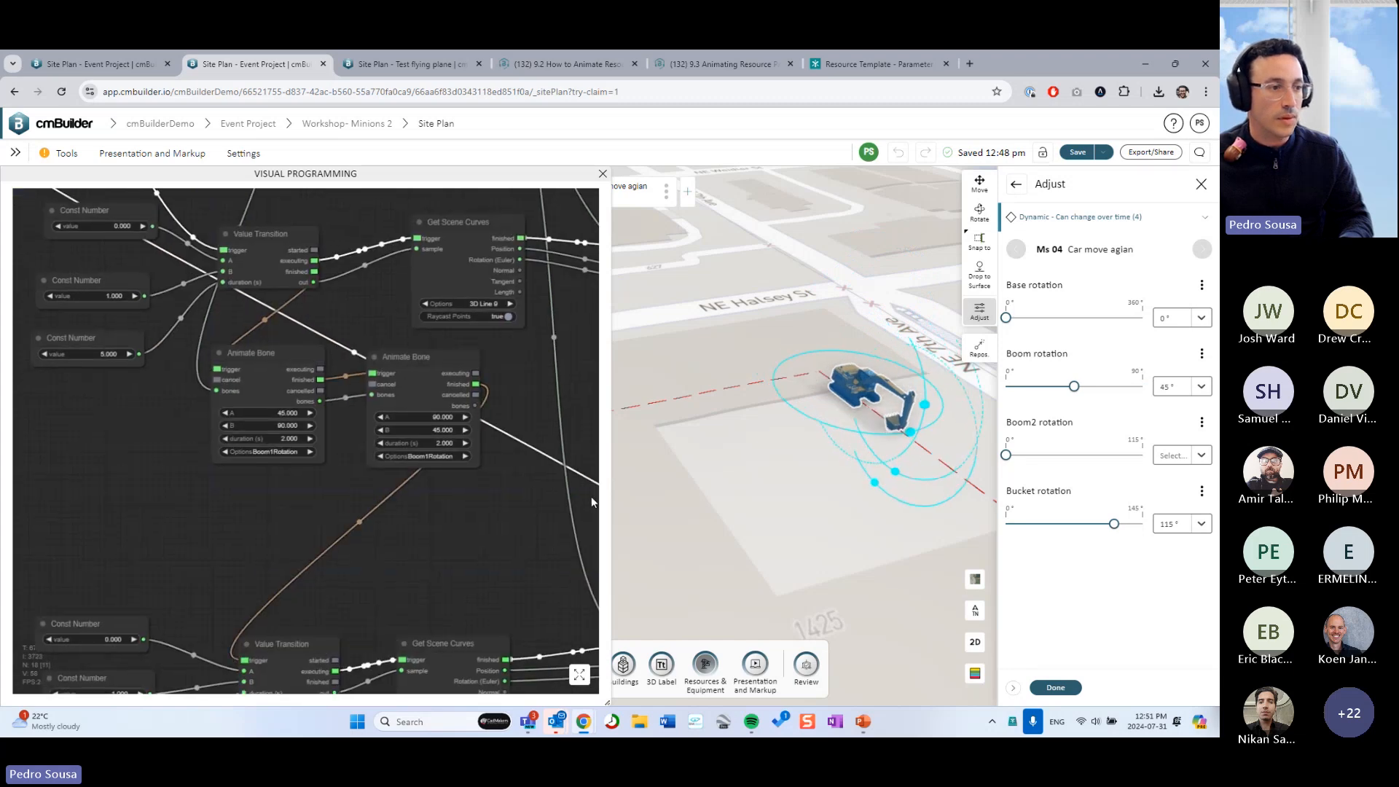
mouse_move(815, 484)
right_mouse_down()
mouse_move(837, 480)
mouse_move(824, 503)
mouse_move(862, 510)
mouse_move(775, 486)
mouse_move(821, 485)
mouse_move(766, 484)
mouse_move(816, 471)
mouse_move(771, 501)
mouse_move(809, 478)
right_mouse_up()
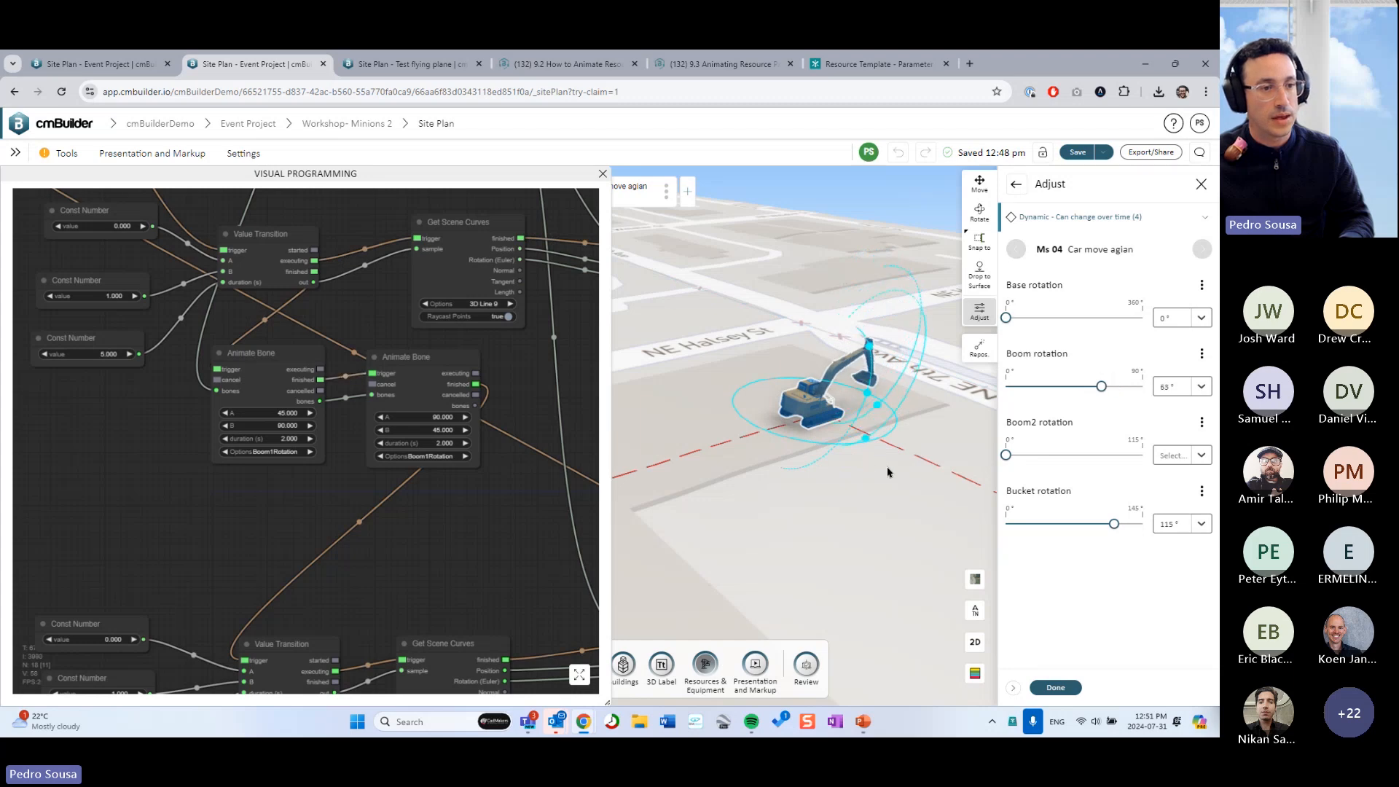
scroll(854, 446, "down", 2)
scroll(773, 552, "down", 3)
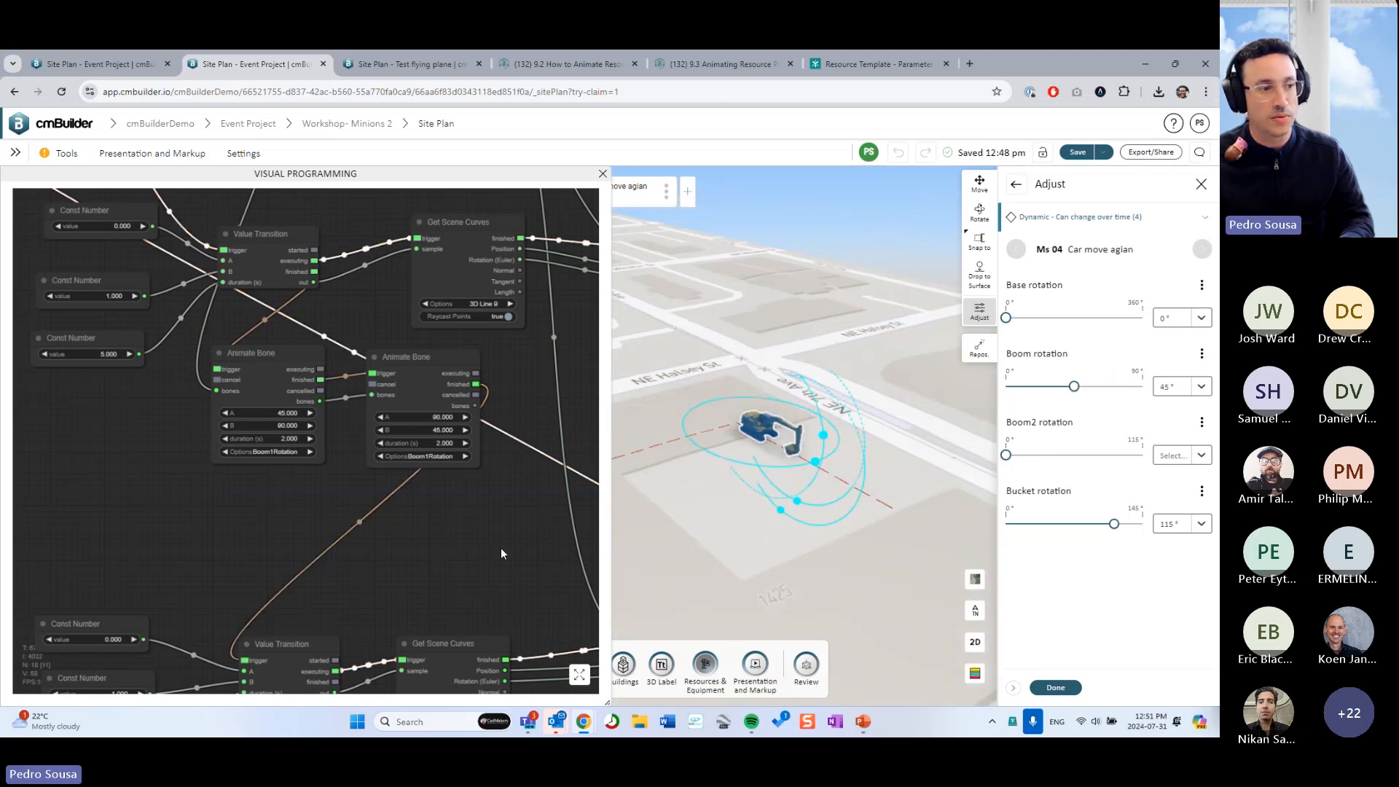
scroll(453, 525, "down", 4)
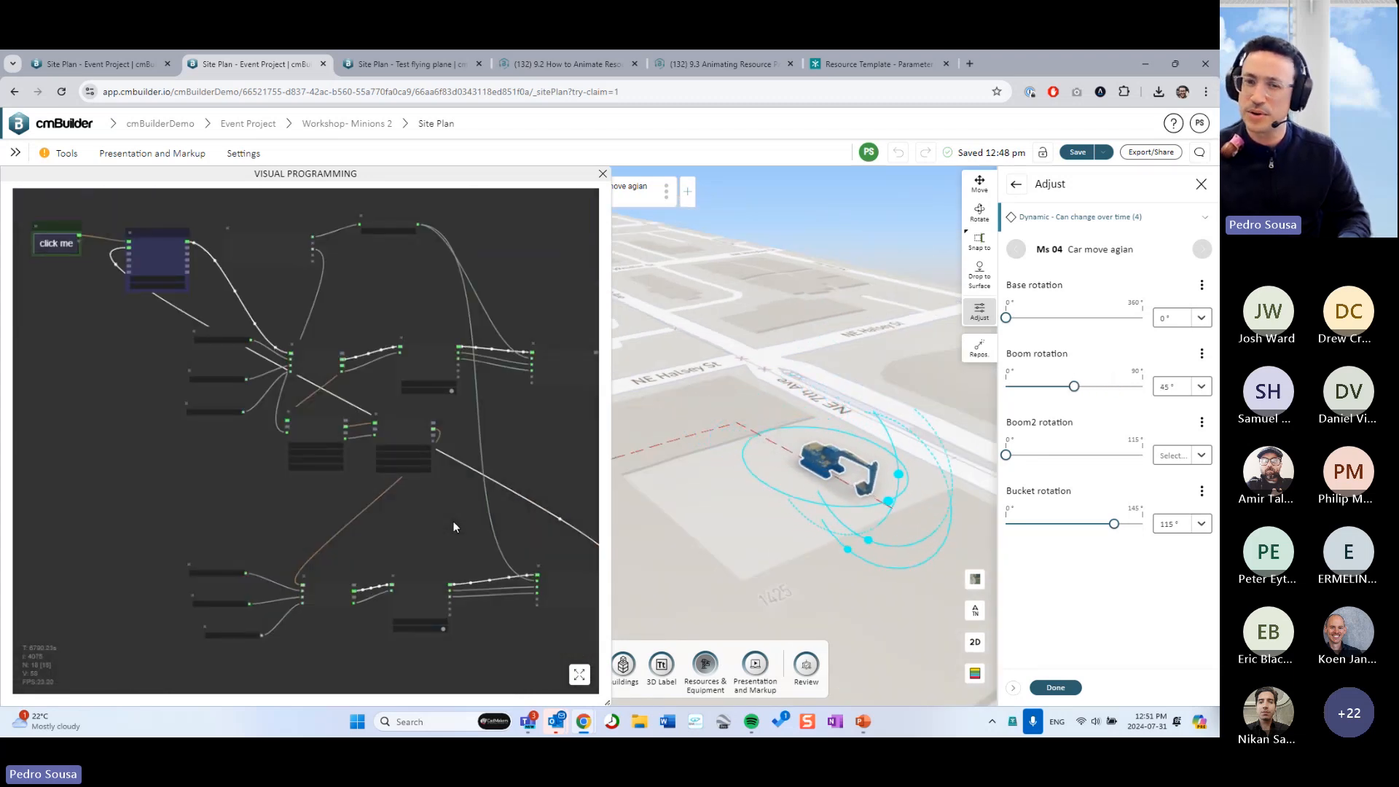
Finish adjusting the excavator and close its visual programming graph and properties
left_click(1055, 687)
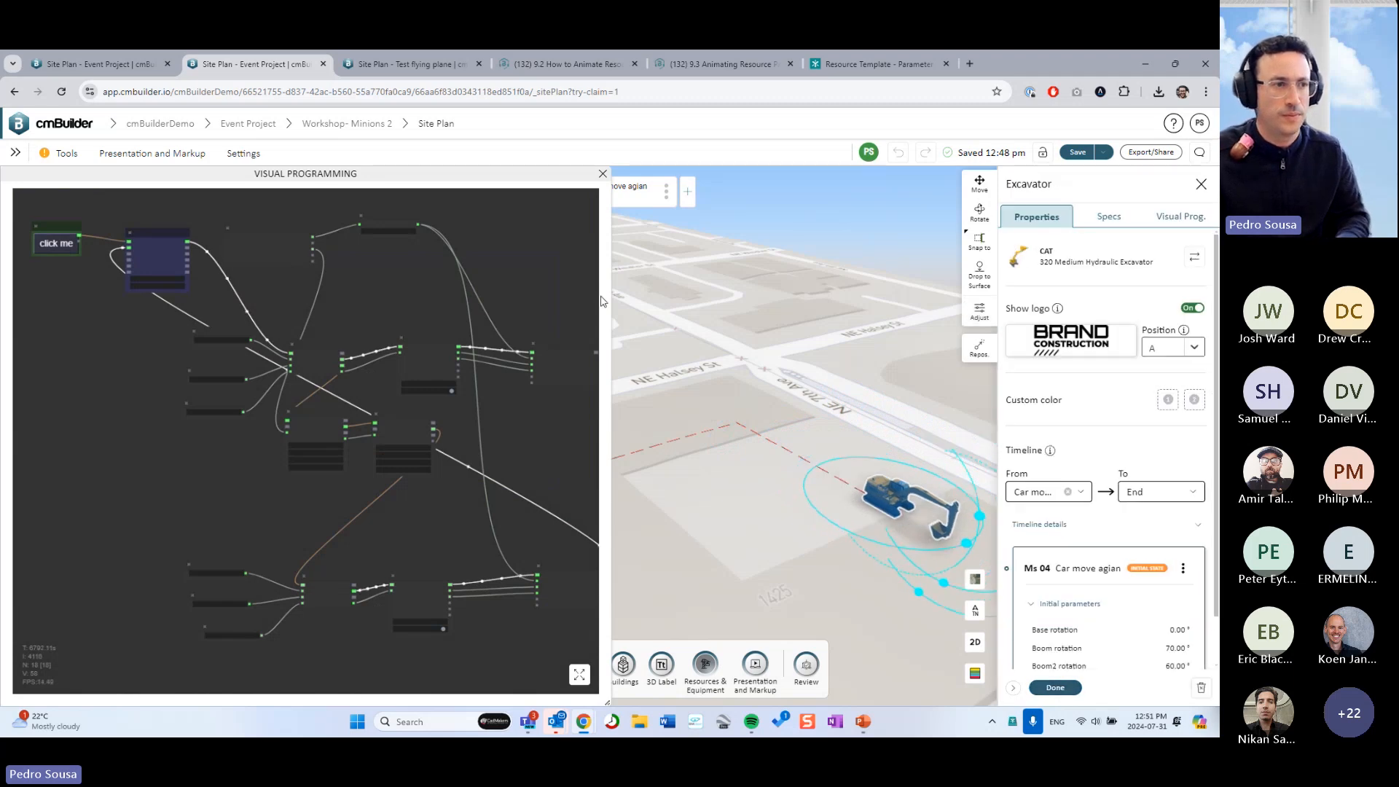
left_click(603, 174)
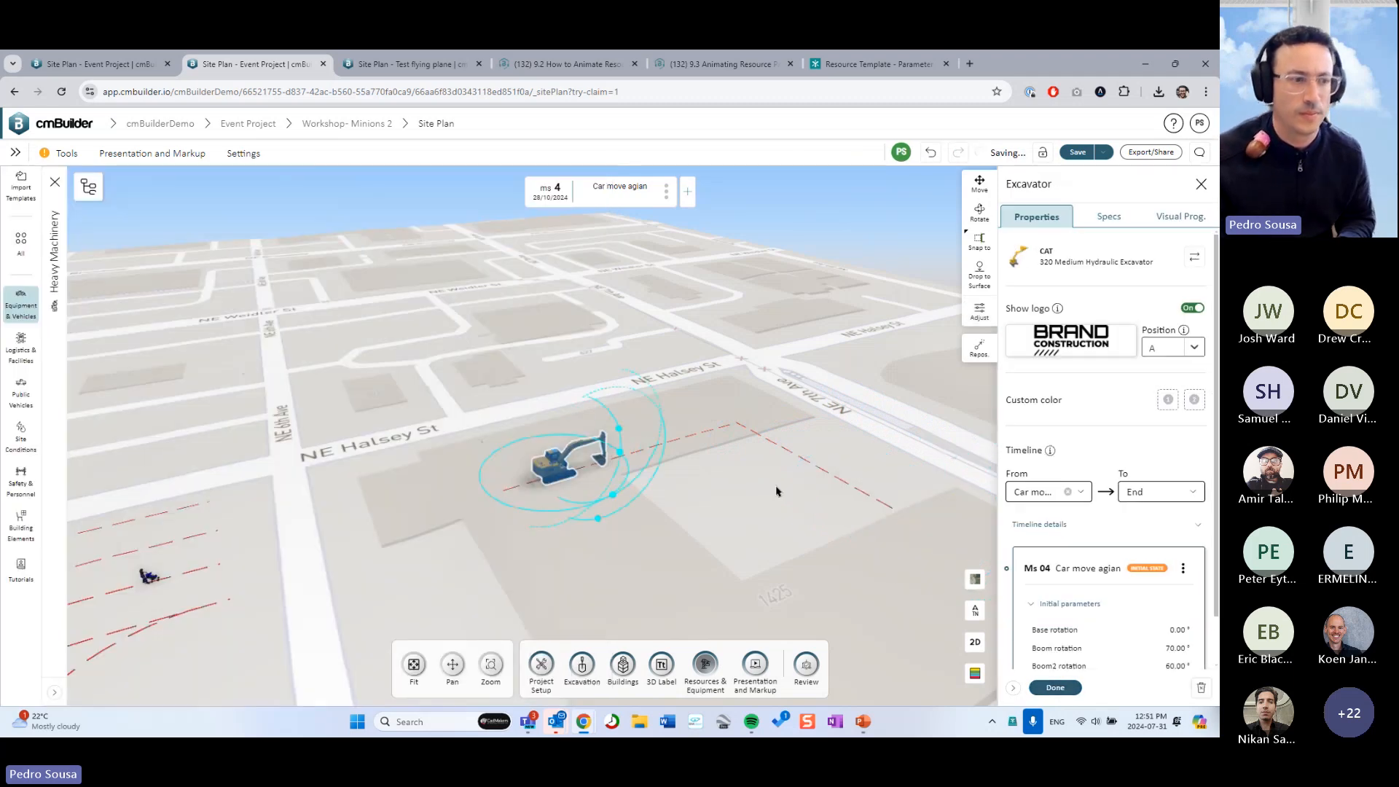
left_click(1055, 687)
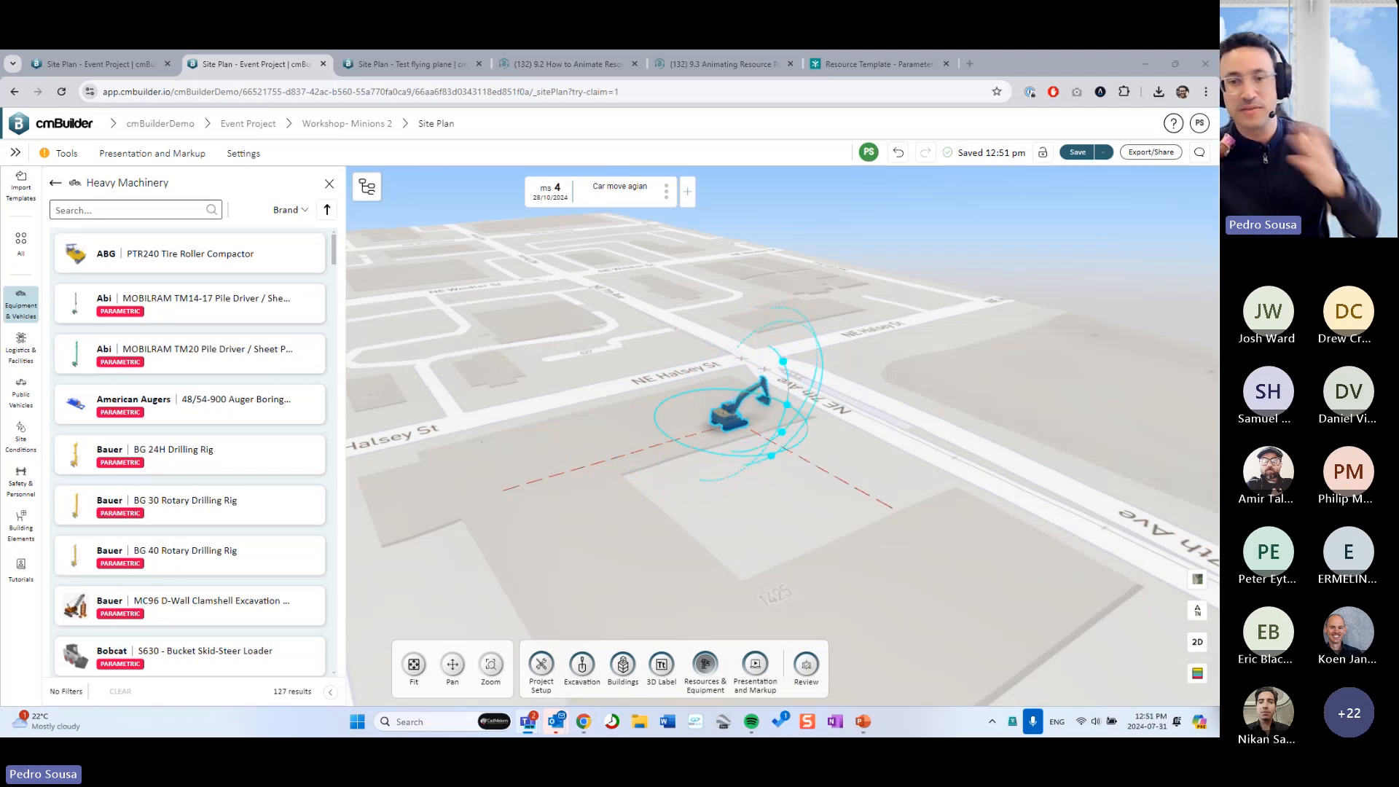
left_click_drag(916, 393, 883, 430)
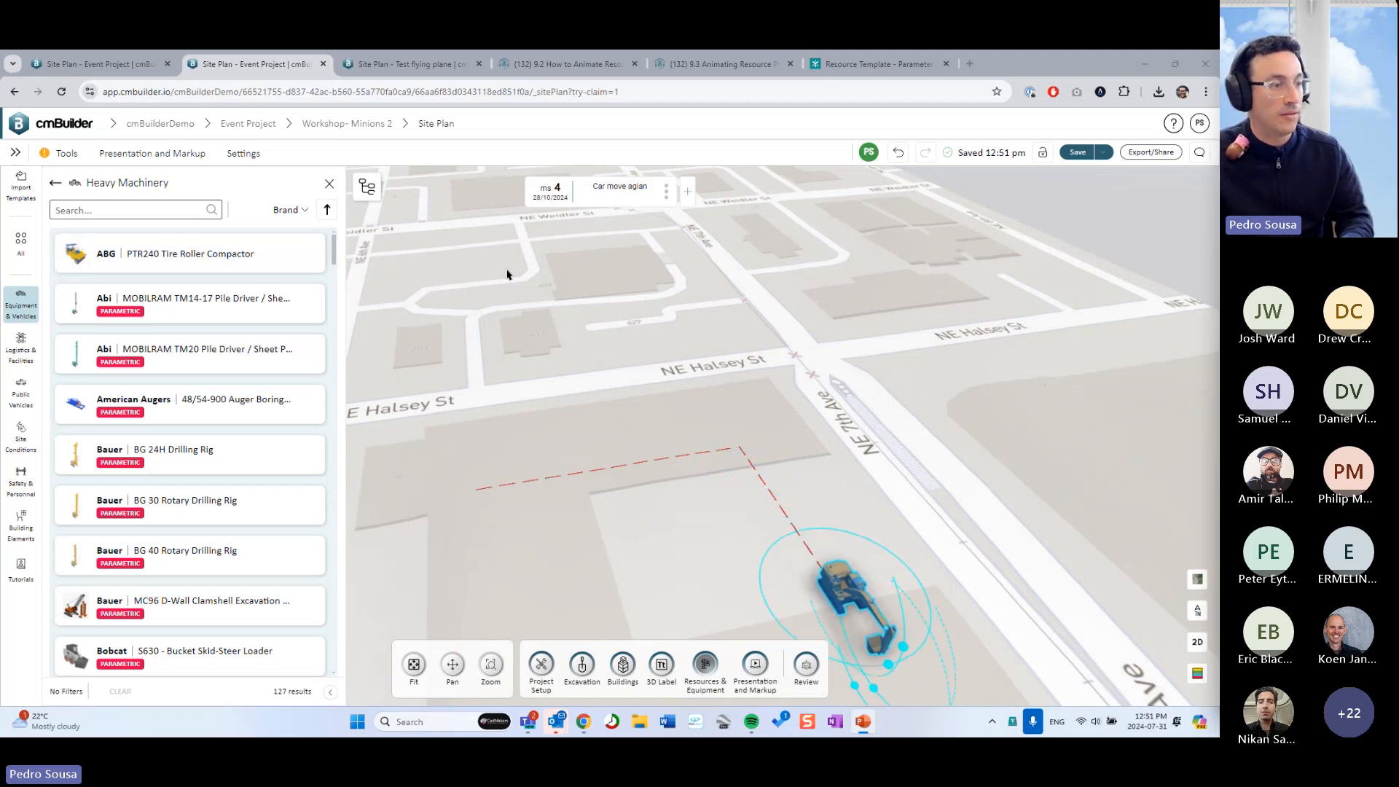
scroll(521, 295, "down", 5)
left_click_drag(524, 300, 696, 283)
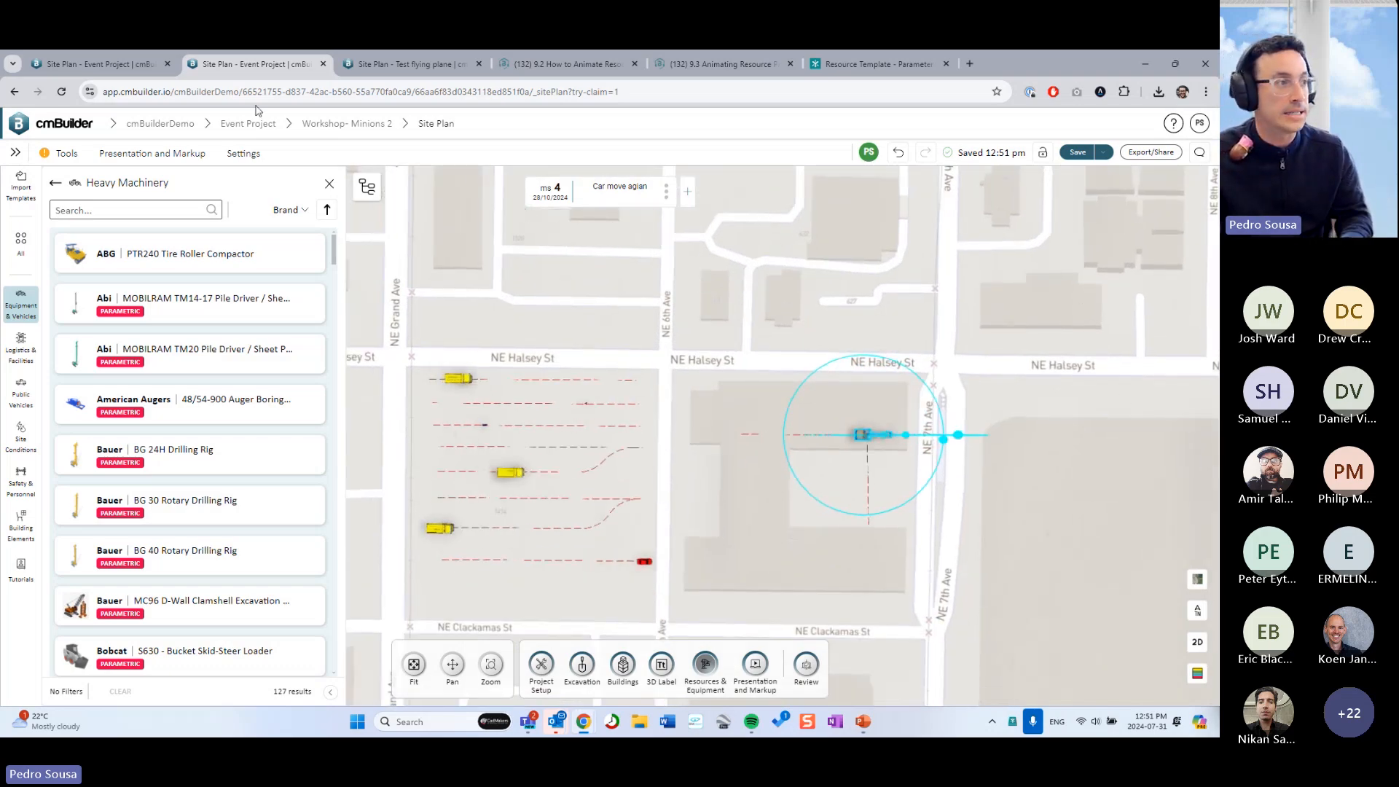
Switch to the site plan with the two dump trucks and open the upper dump truck's visual programming graph for editing
left_click(145, 71)
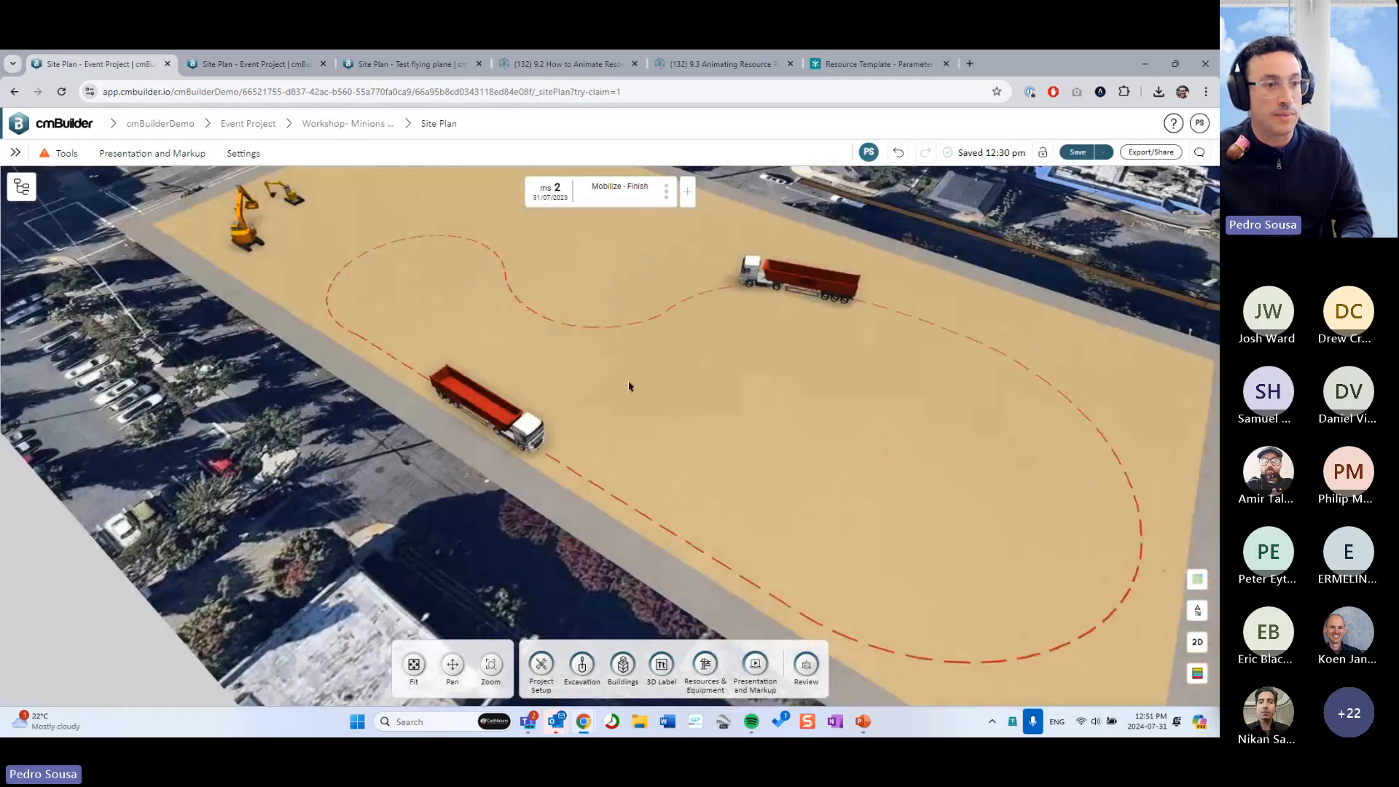
left_click_drag(629, 382, 702, 351)
scroll(718, 334, "down", 3)
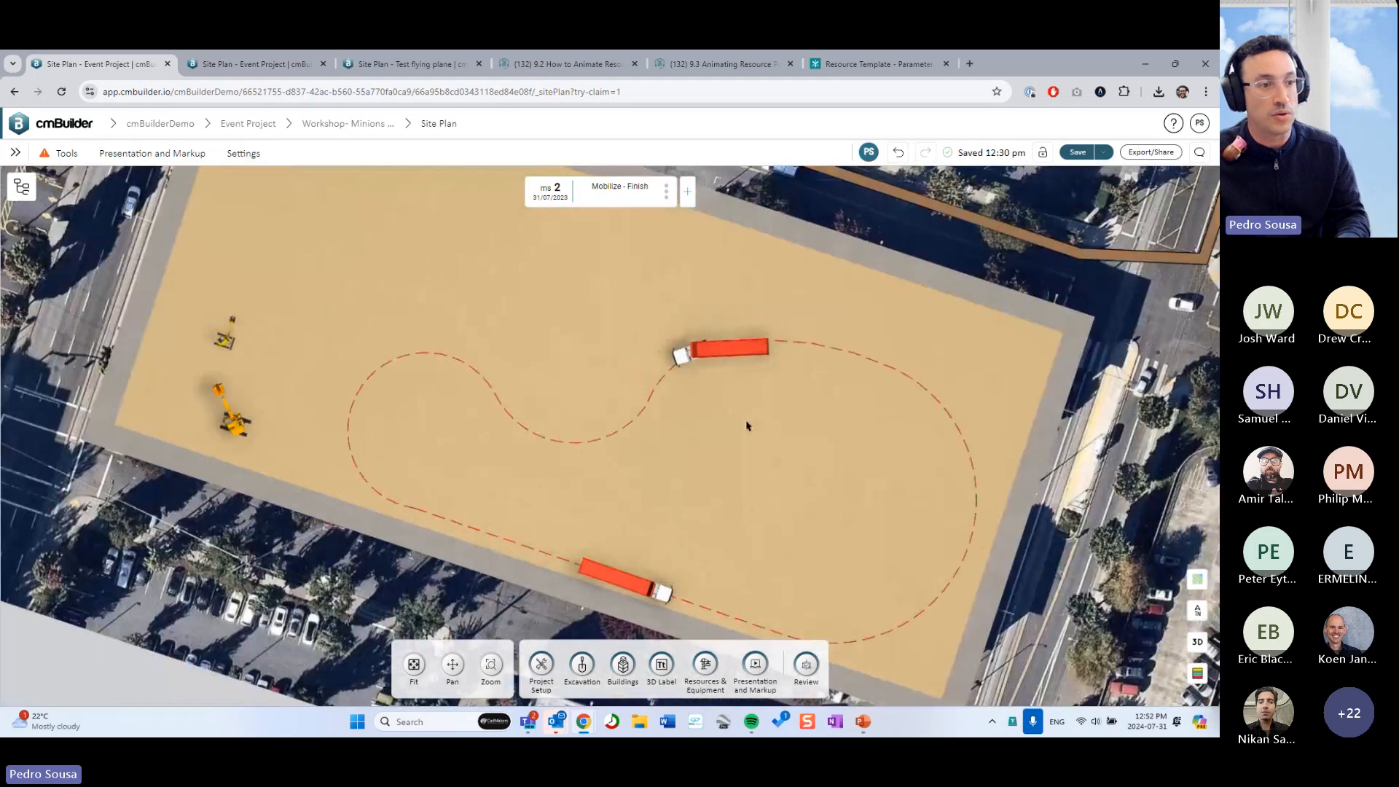
left_click_drag(746, 423, 733, 408)
left_click(685, 347)
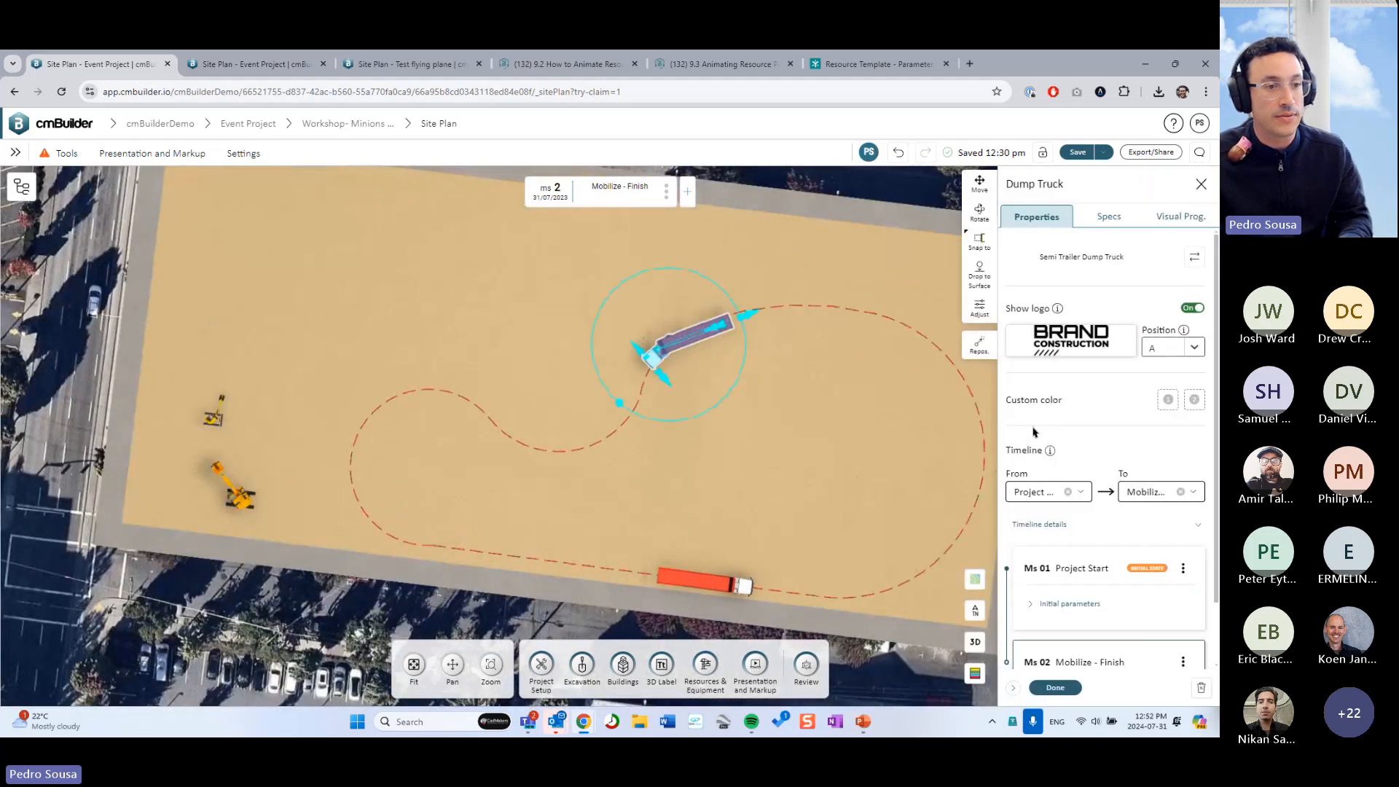
left_click(1176, 230)
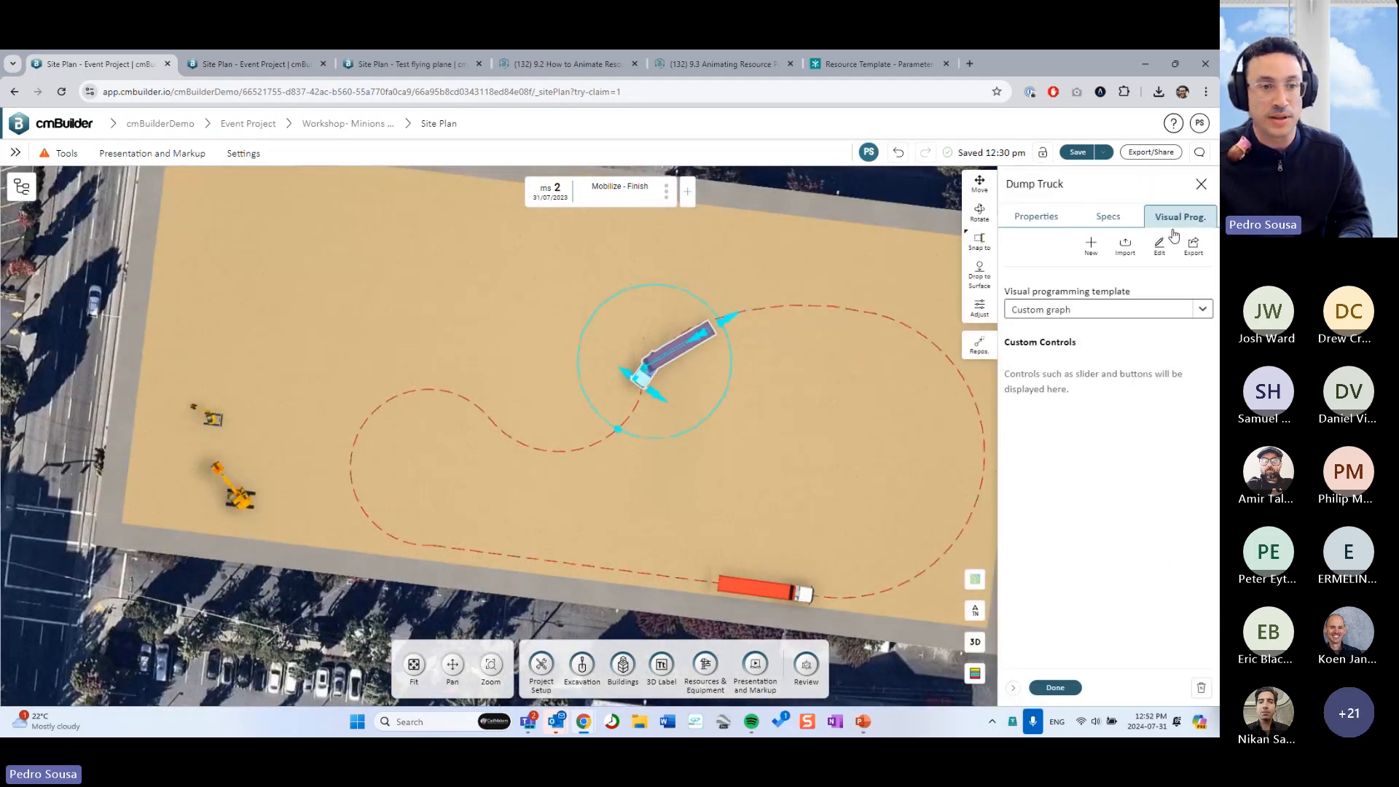
left_click(1159, 245)
scroll(707, 483, "down", 5)
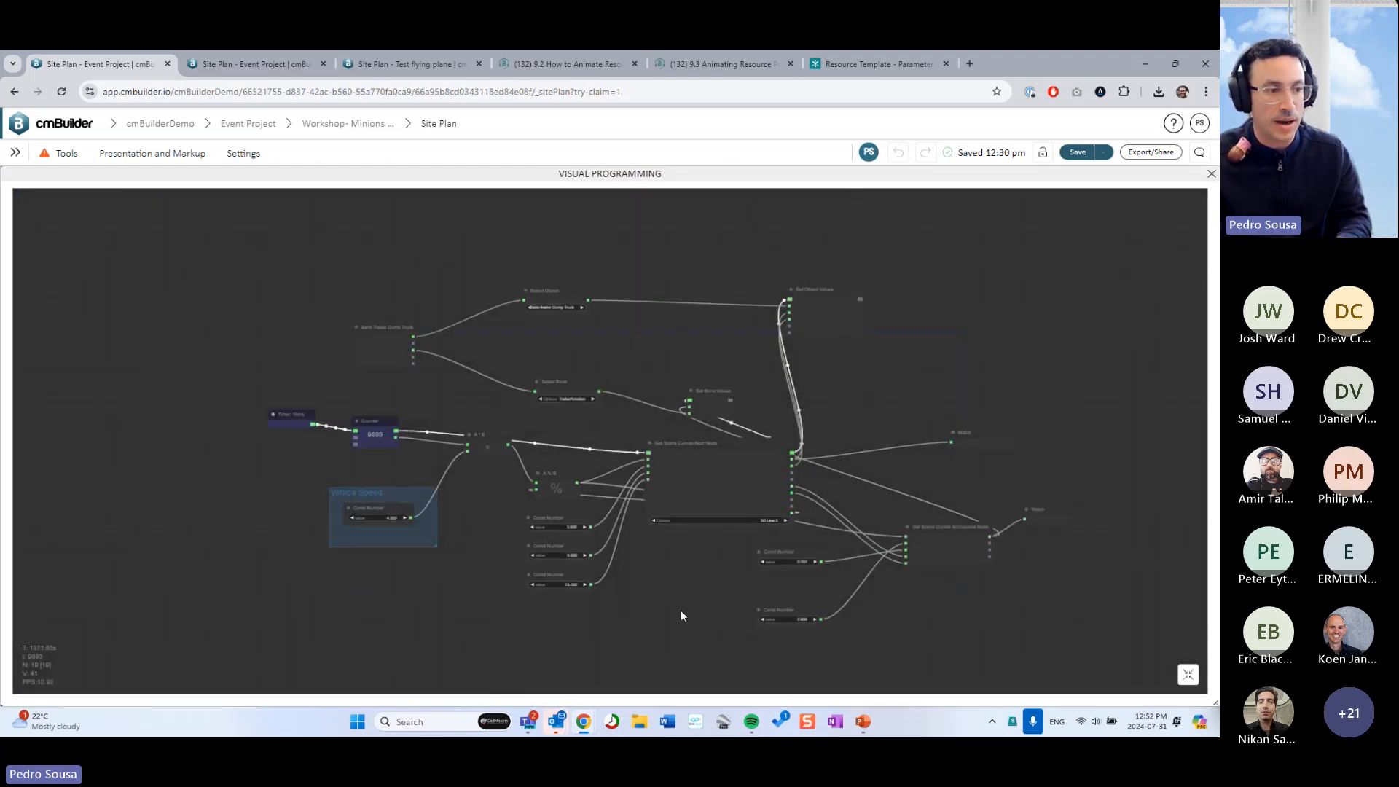
Move the Get Scene Curves Rear Node slightly to the right in the dump truck's graph
scroll(678, 540, "up", 4)
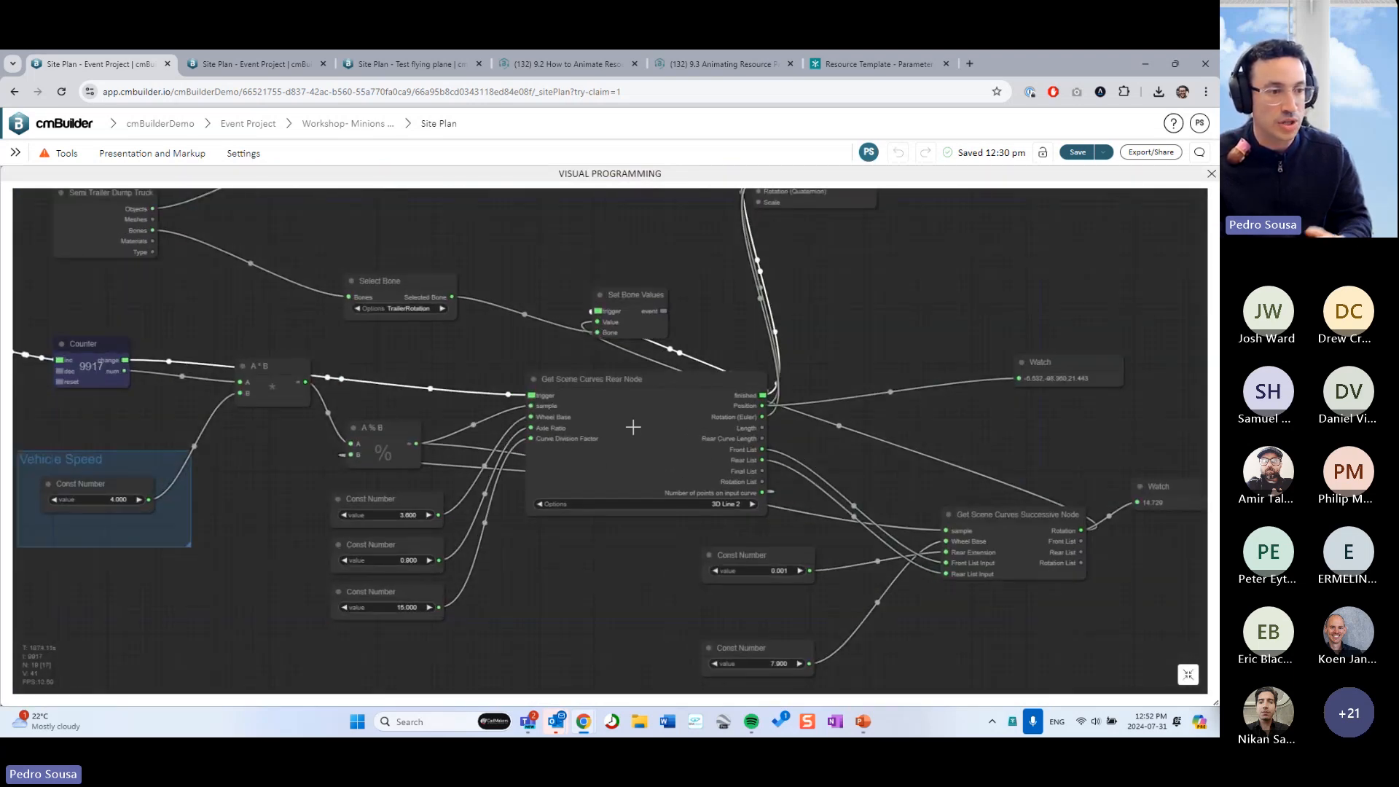
mouse_move(641, 430)
left_mouse_down()
mouse_move(652, 401)
mouse_move(656, 414)
left_mouse_up()
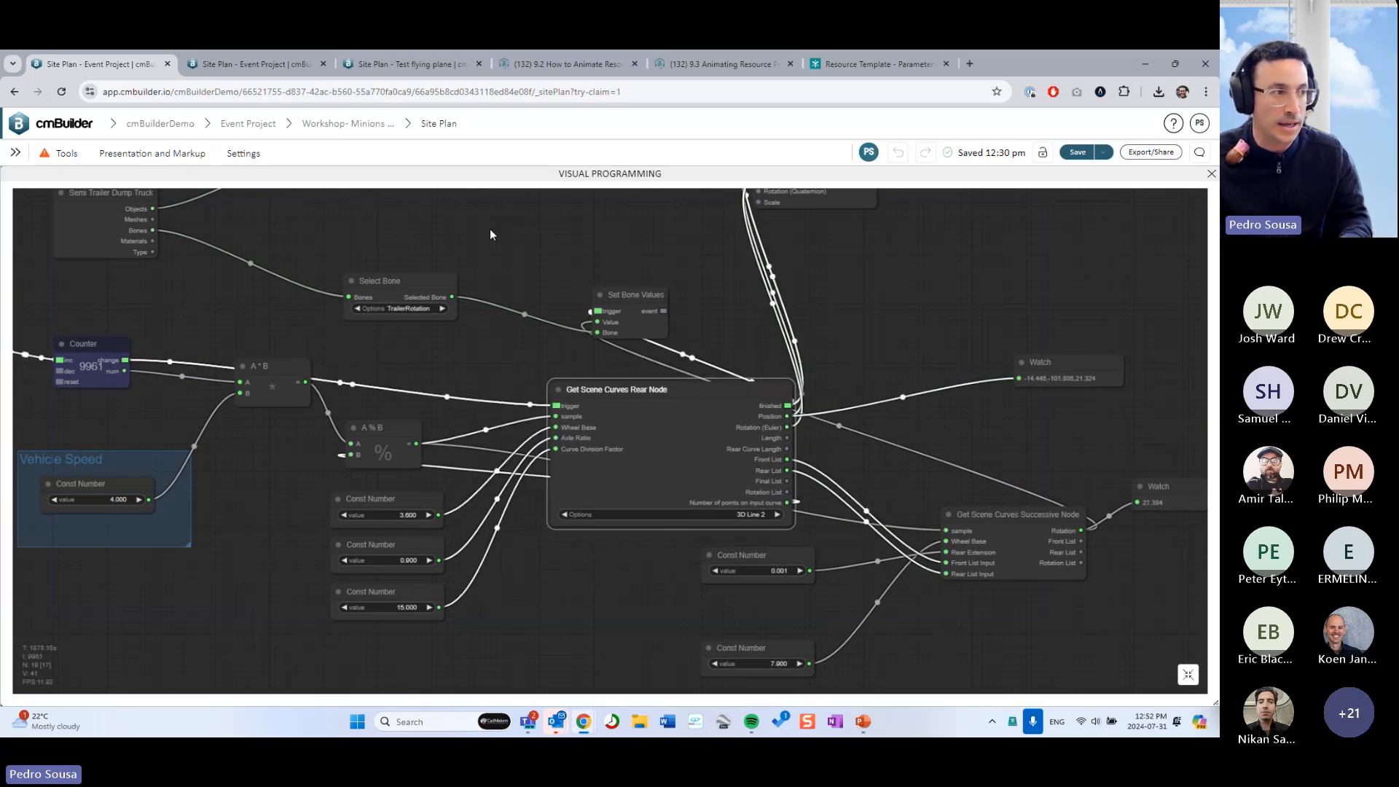
left_click_drag(490, 234, 583, 410)
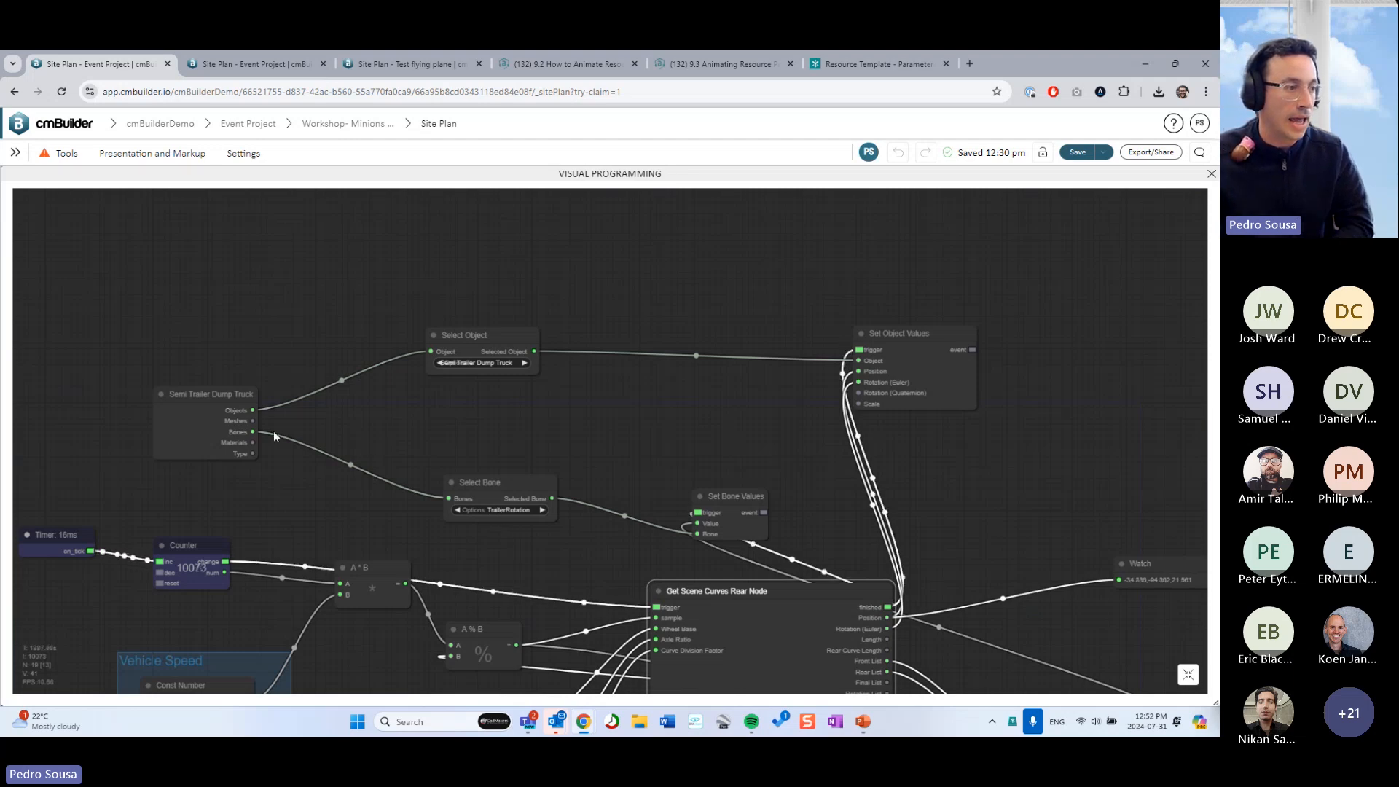
Move the Select Bone node slightly up toward the Select Object node and review its bone options, keeping TrailerRotation
left_click_drag(368, 386, 419, 330)
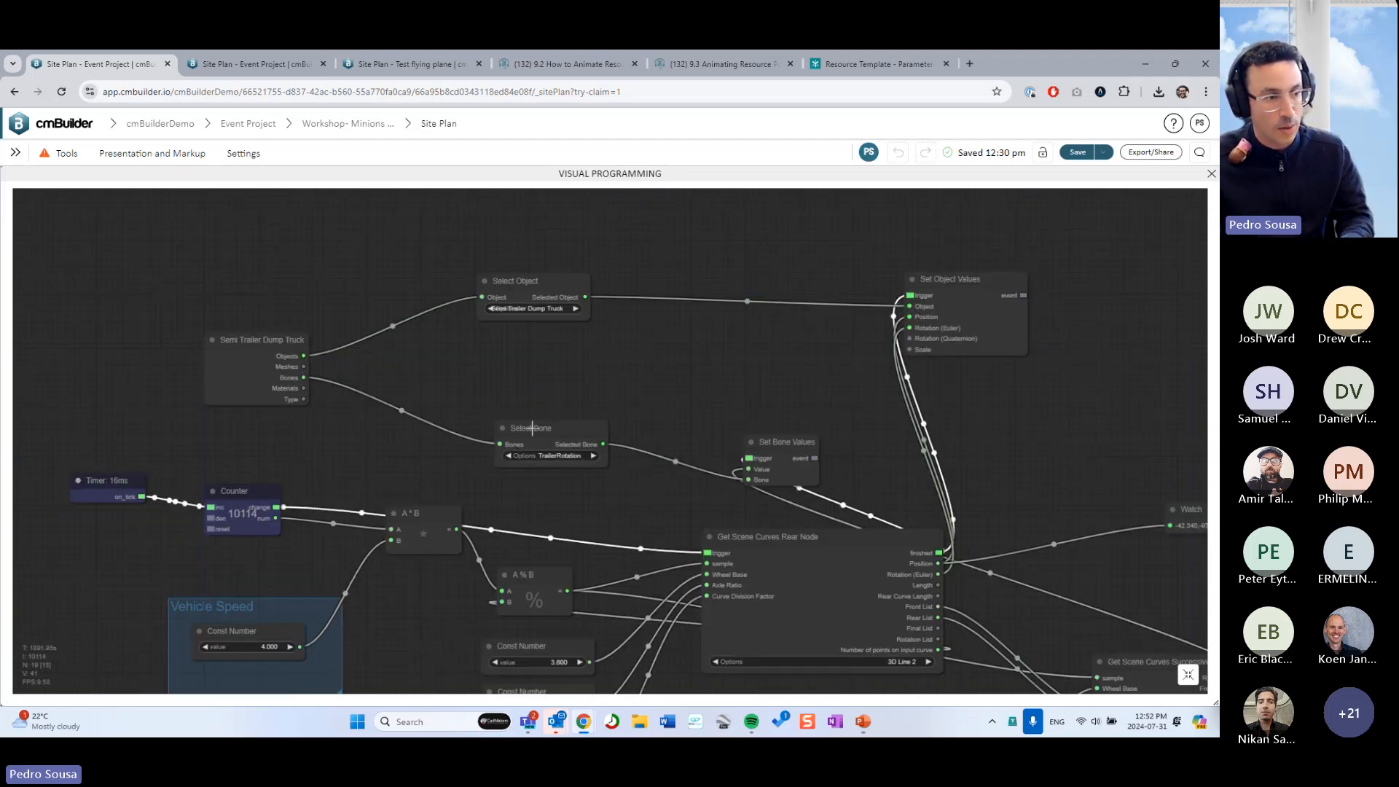
left_click_drag(544, 443, 567, 443)
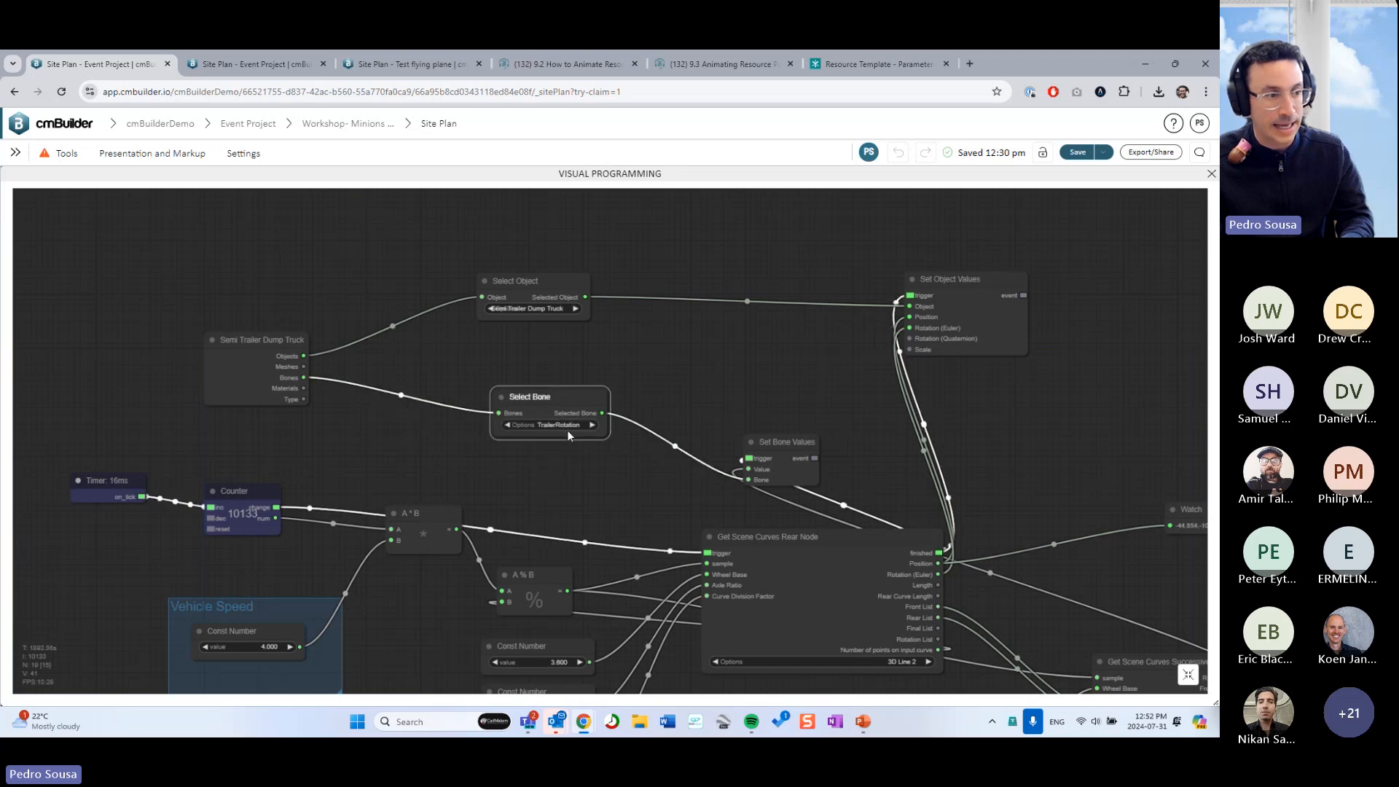
left_click(568, 425)
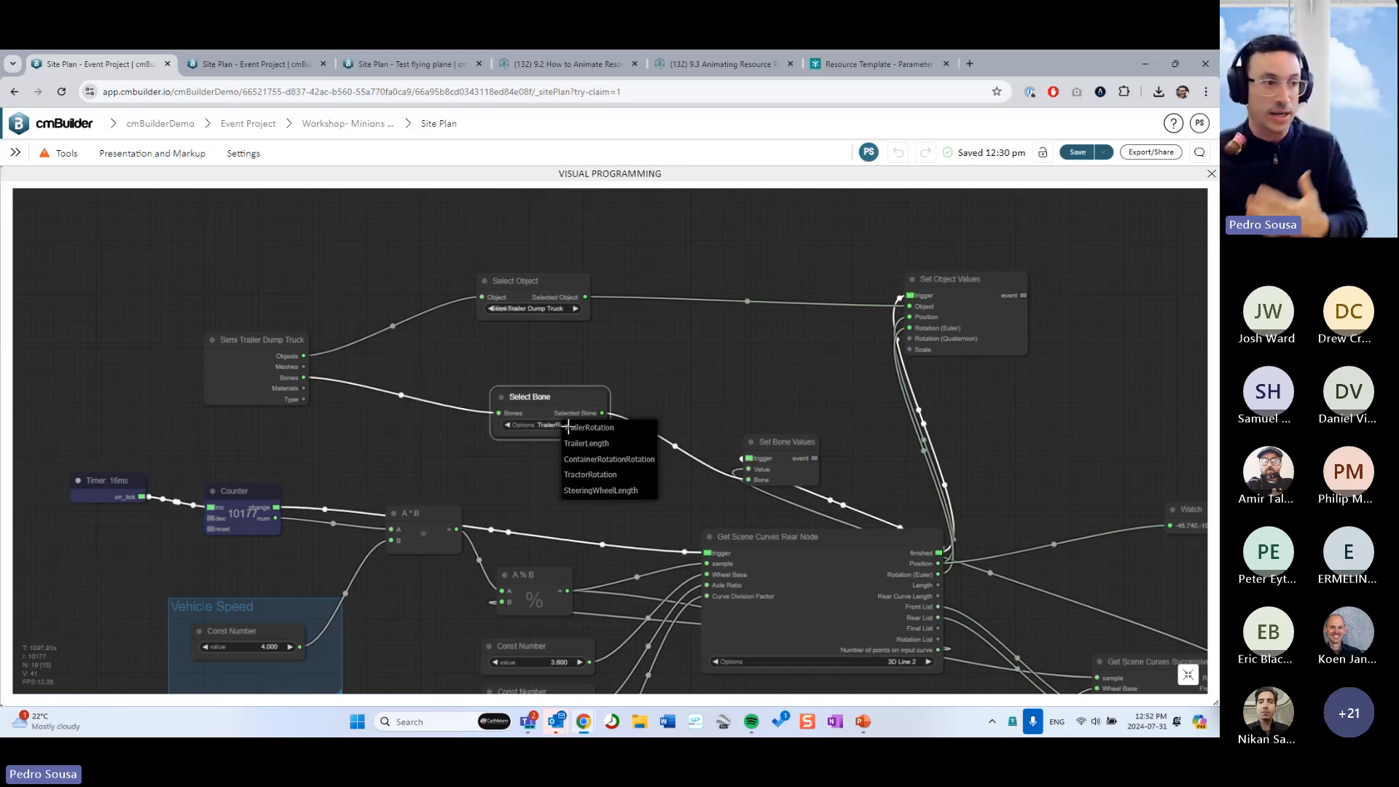
left_click(549, 340)
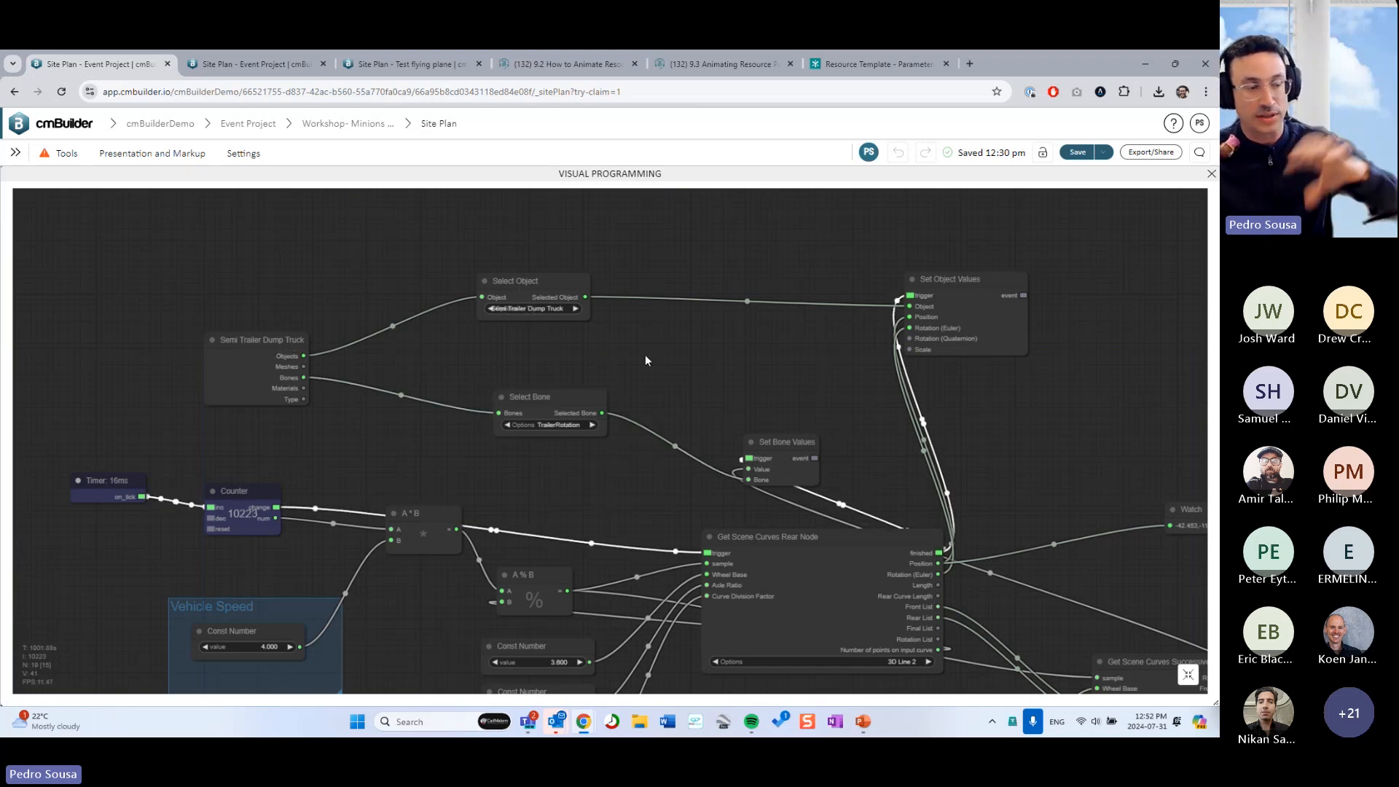
left_click_drag(645, 360, 525, 235)
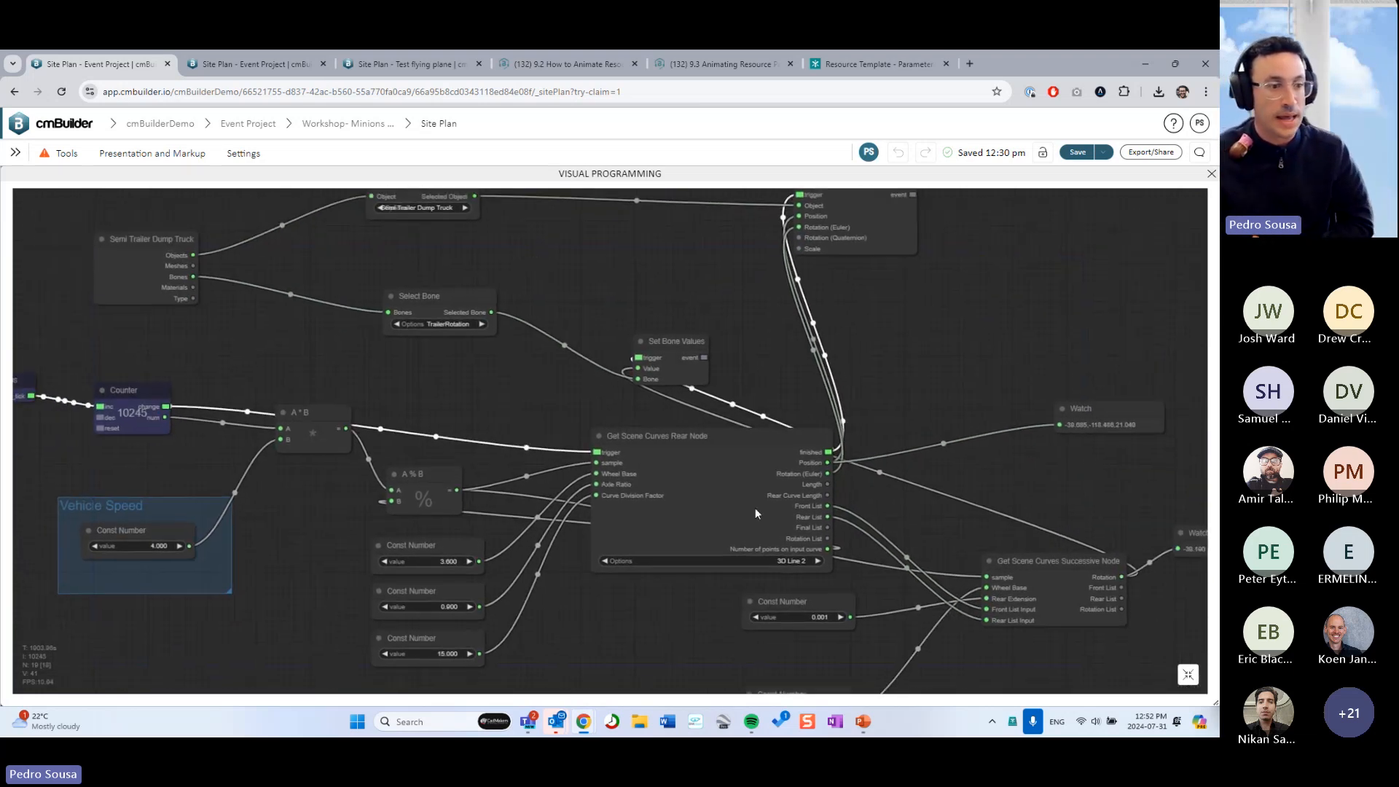
Review the rear node and Vehicle Speed nodes in the dump truck's graph, and close the graph and properties
left_click(738, 489)
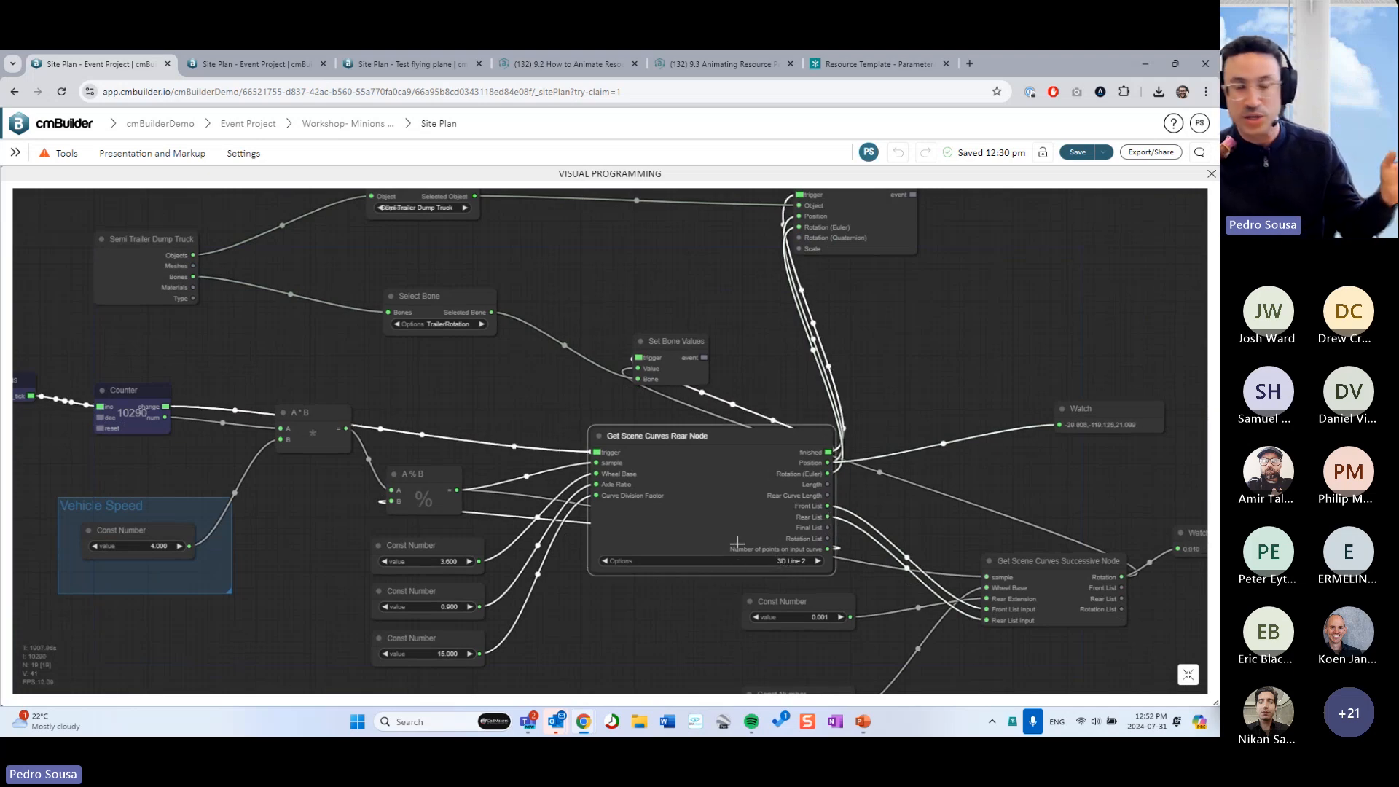
left_click_drag(318, 585, 372, 560)
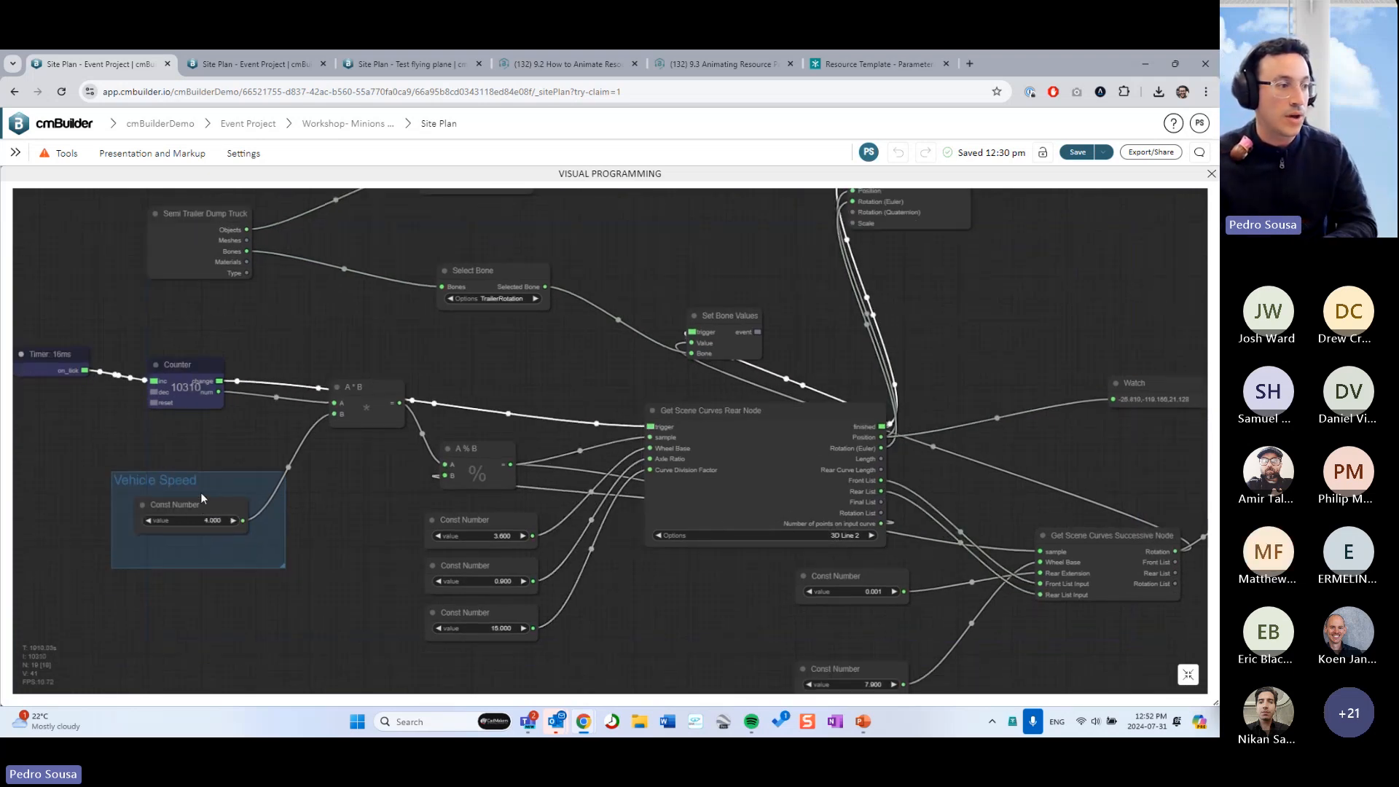
left_click(1212, 175)
scroll(768, 325, "down", 3)
left_click(1055, 687)
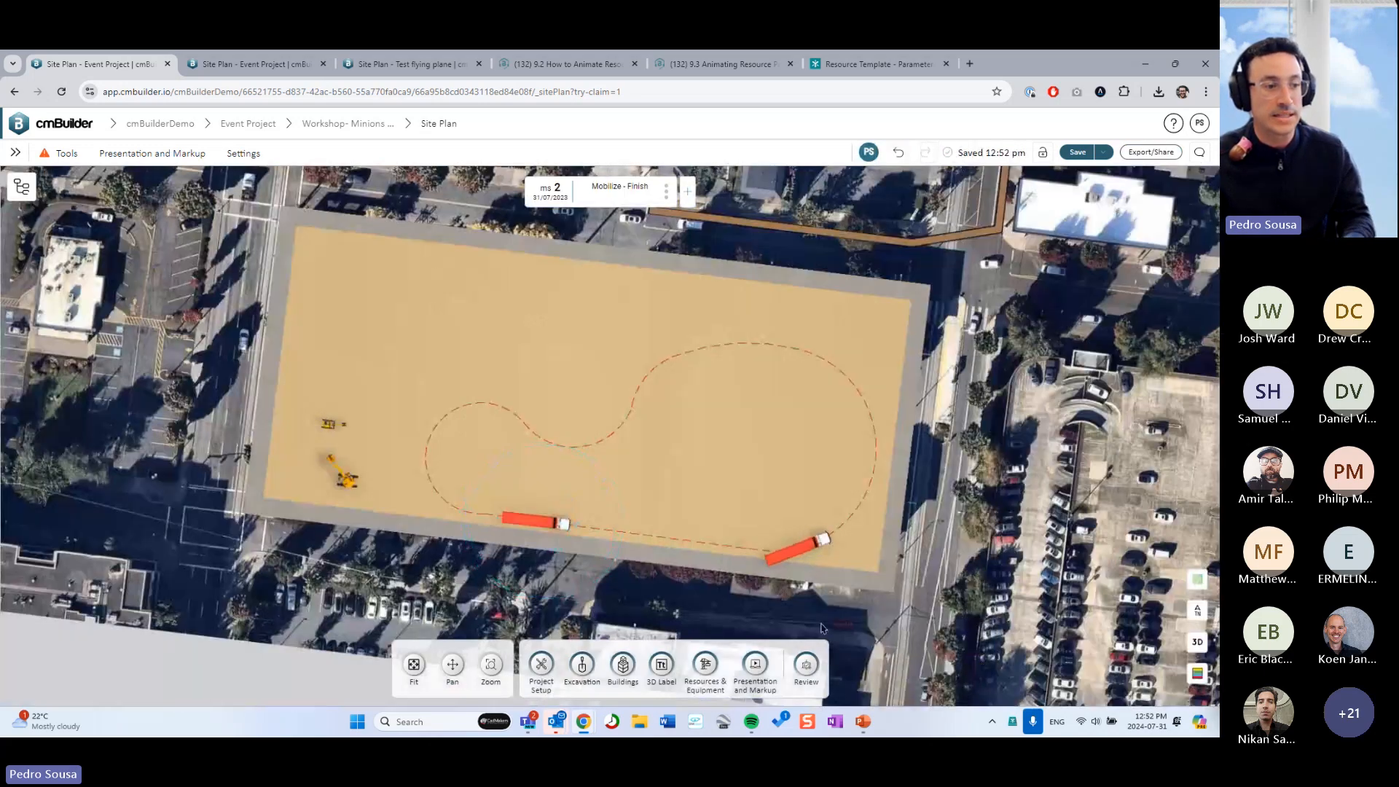
Select the upper dump truck on the dashed path and open its visual programming graph for editing
right_click_drag(732, 559, 651, 493)
left_click_drag(652, 493, 660, 491)
scroll(655, 491, "up", 3)
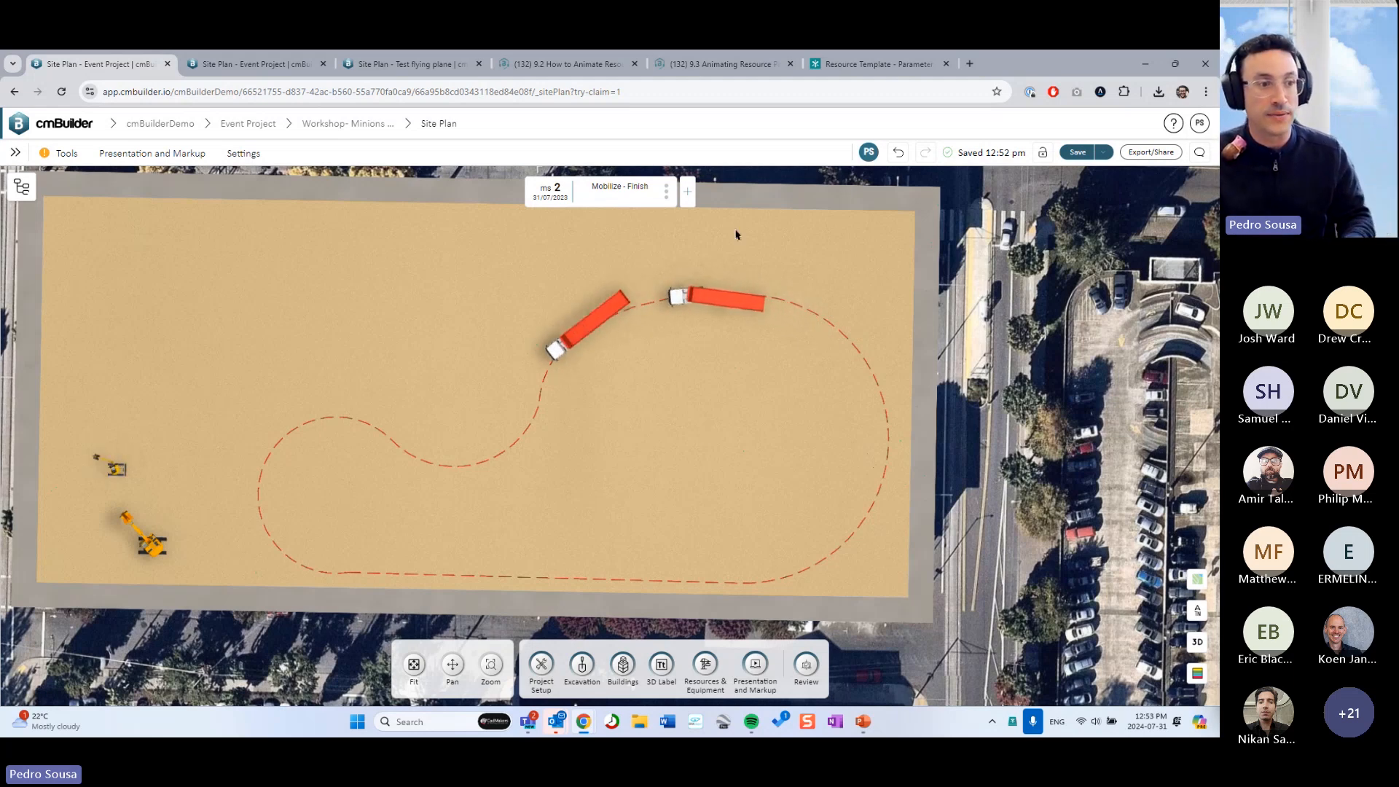
left_click(679, 304)
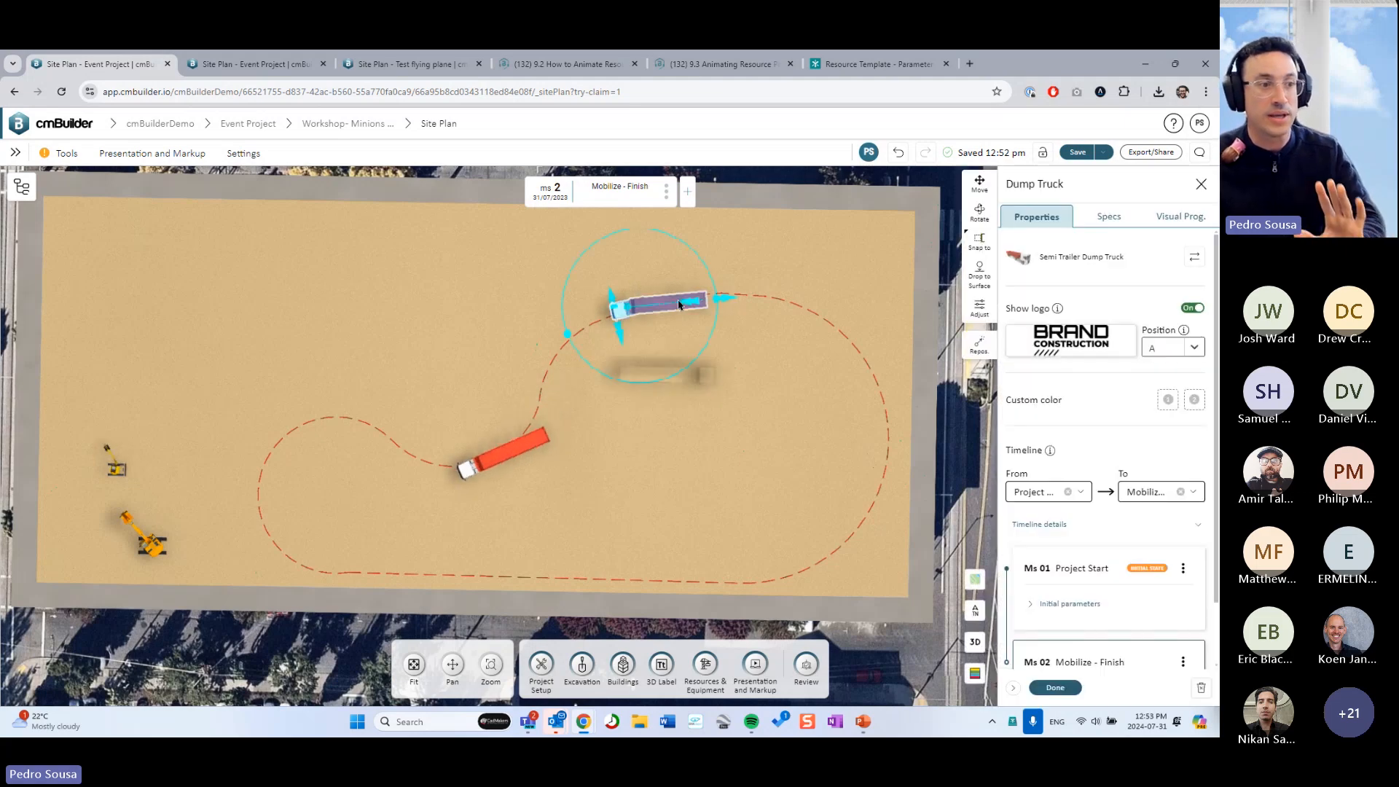
left_click(1163, 218)
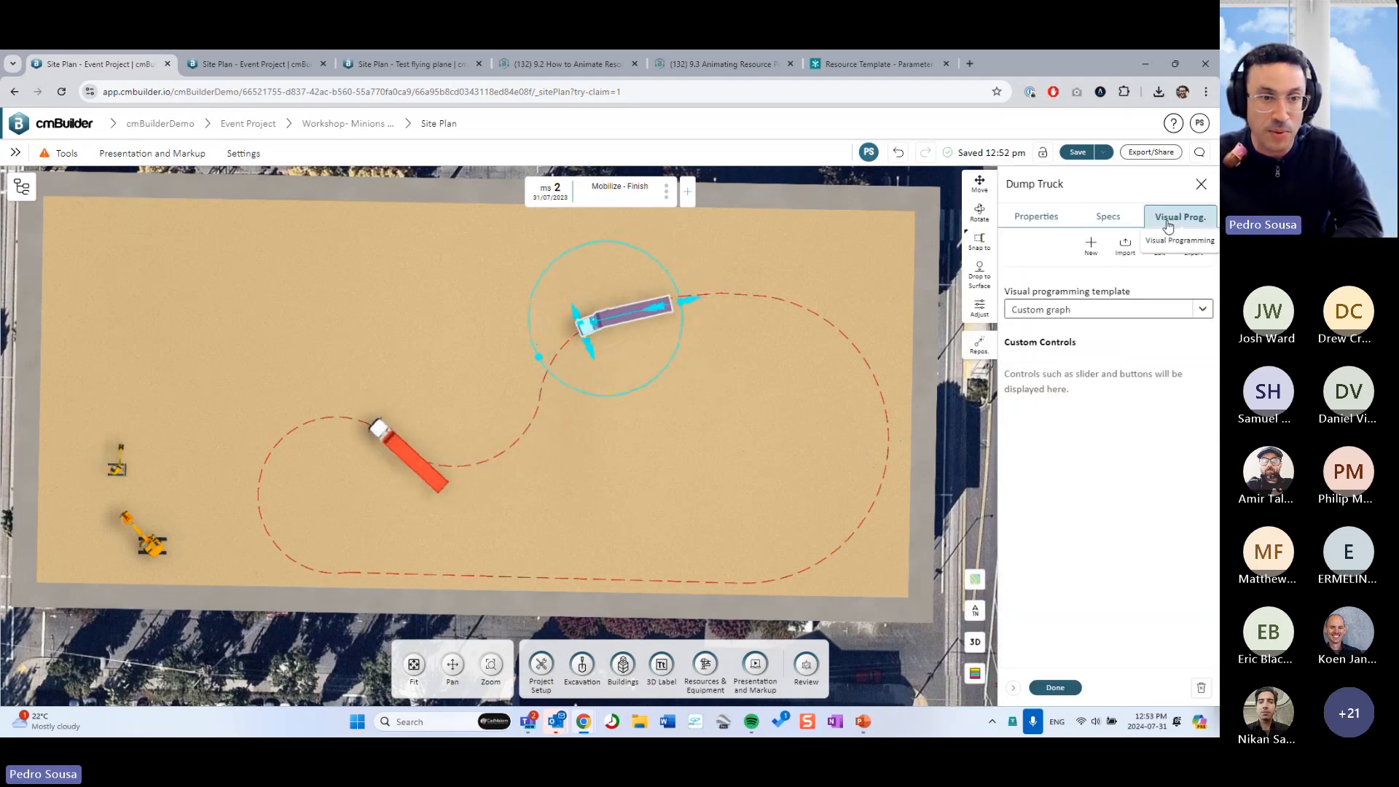
left_click(1160, 243)
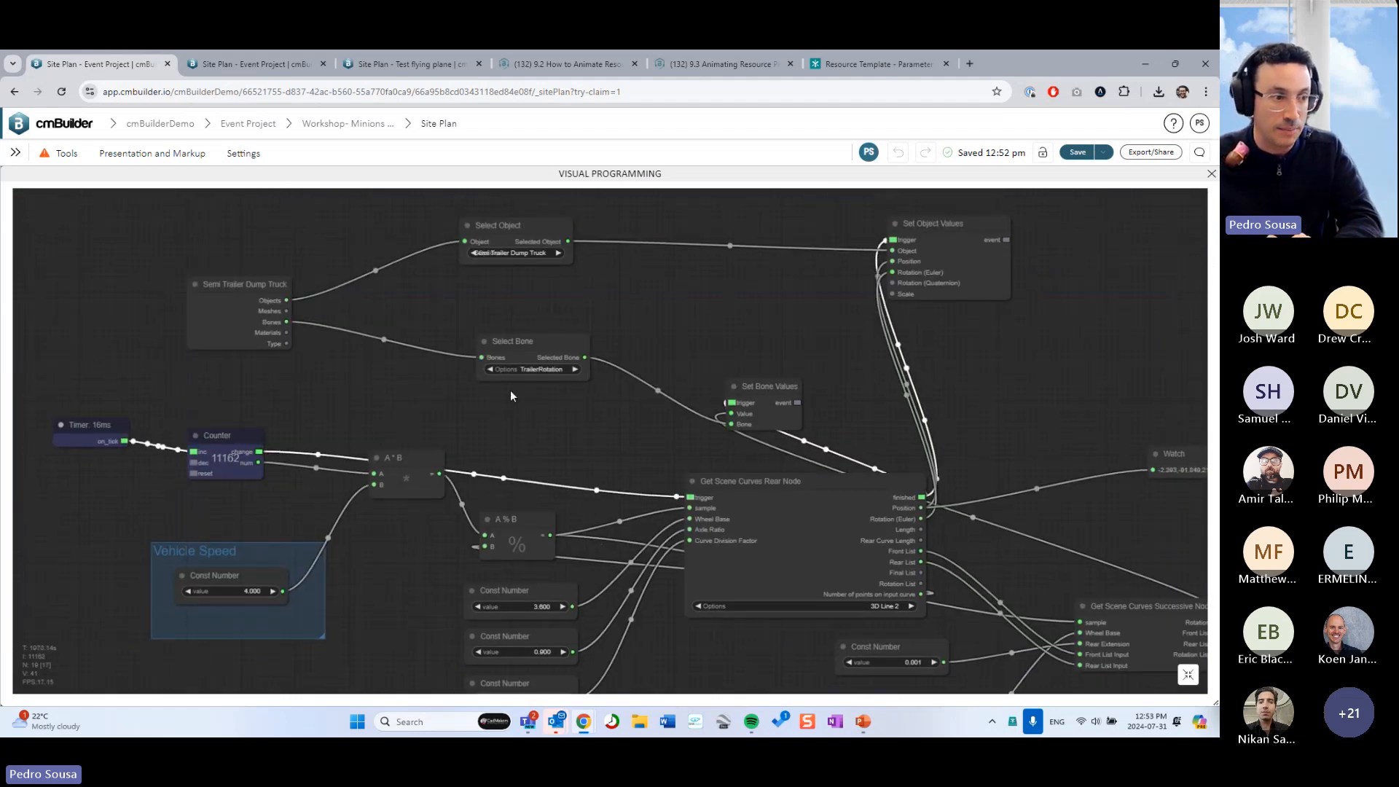
Examine the Get Scene Curves Rear Node and its inputs, and close the dump truck's graph and properties
left_click_drag(583, 420, 497, 302)
left_click(726, 384)
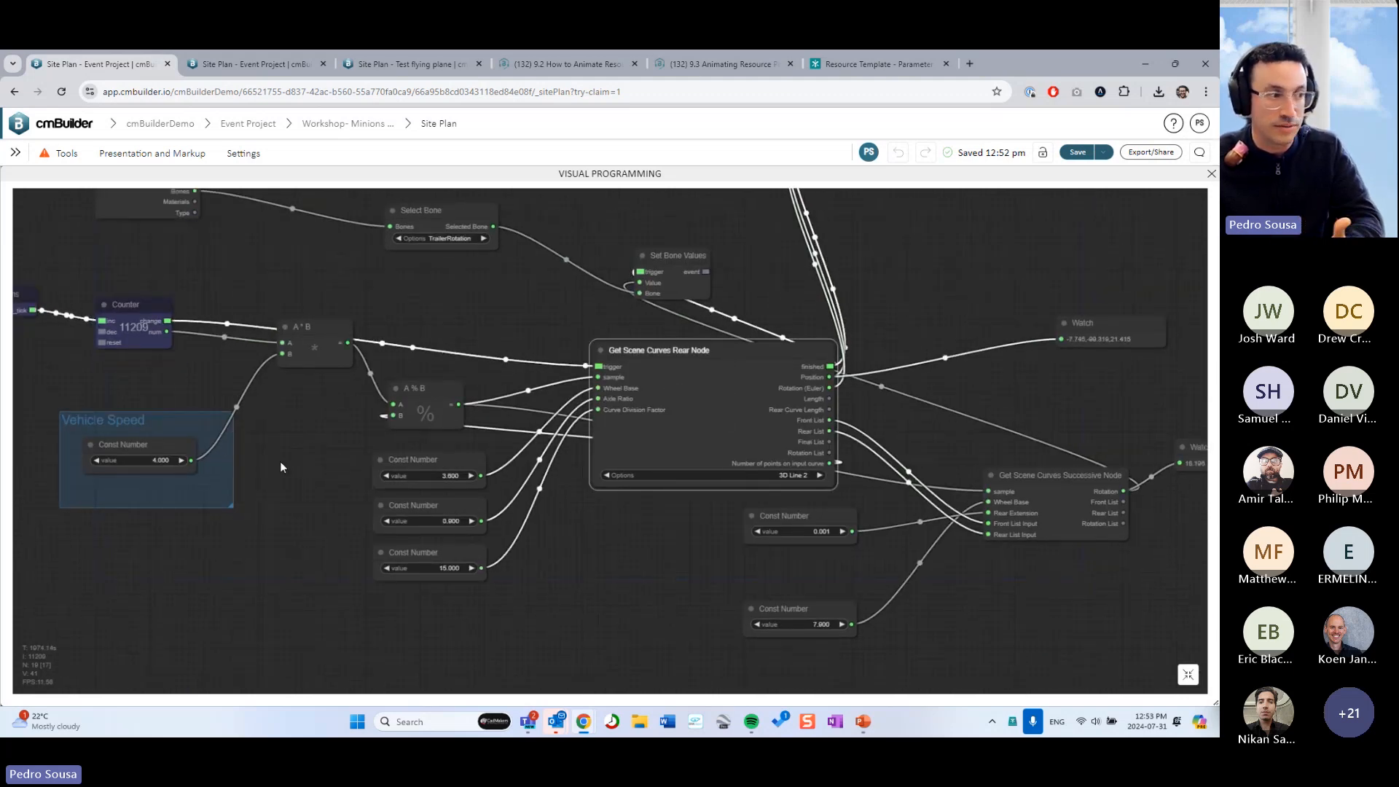
left_click(1211, 175)
left_click(1056, 689)
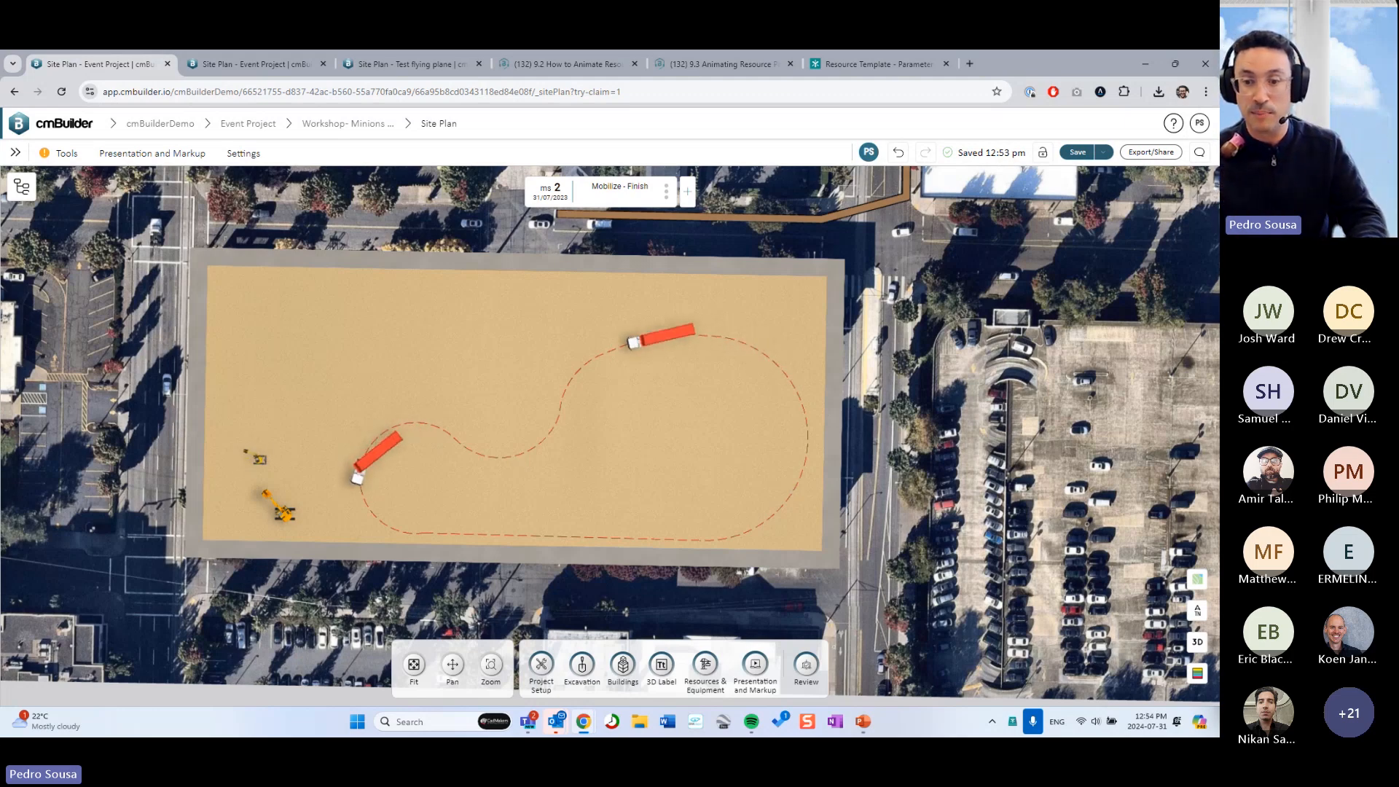
Switch to PowerPoint, start the workshop slide show from the beginning and set it to duplicate on both displays
key("F5")
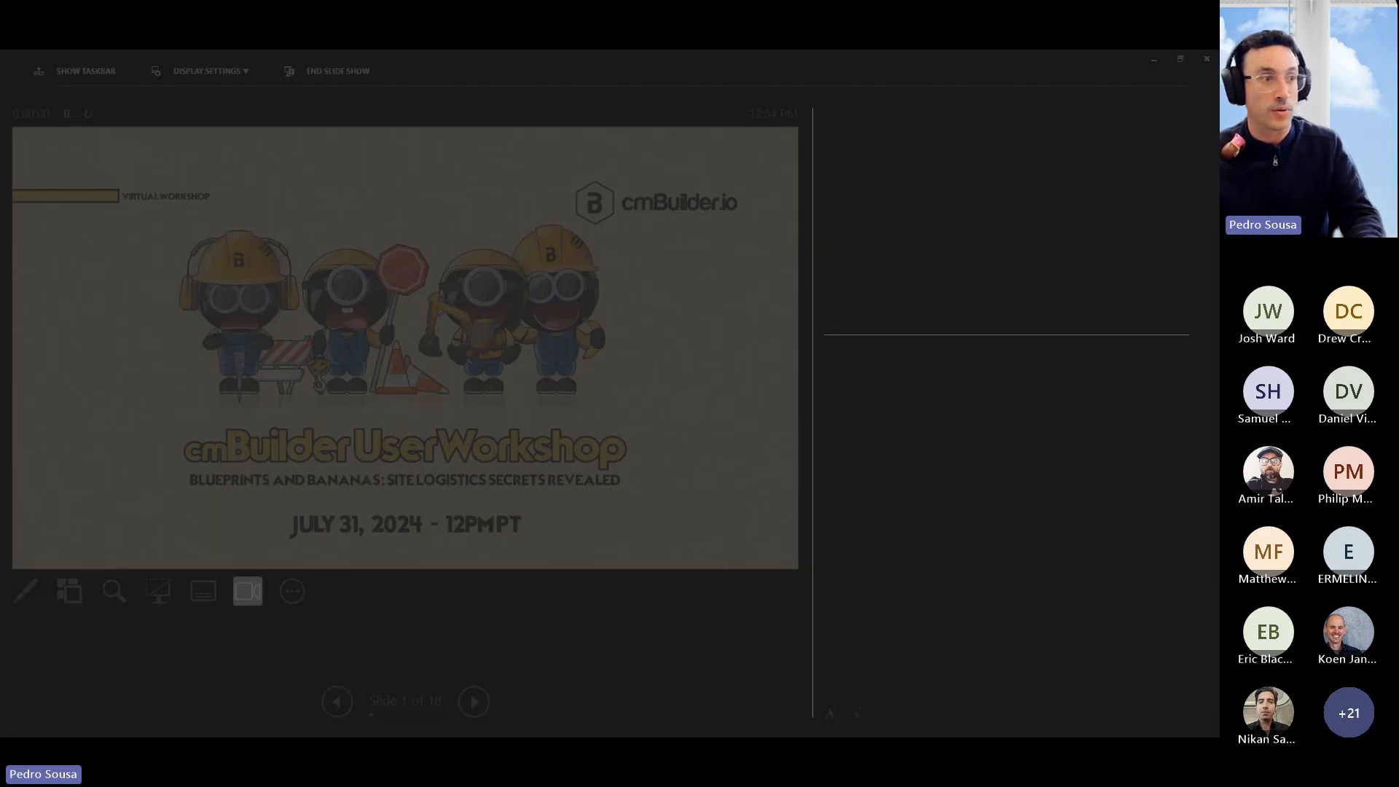
left_click(221, 73)
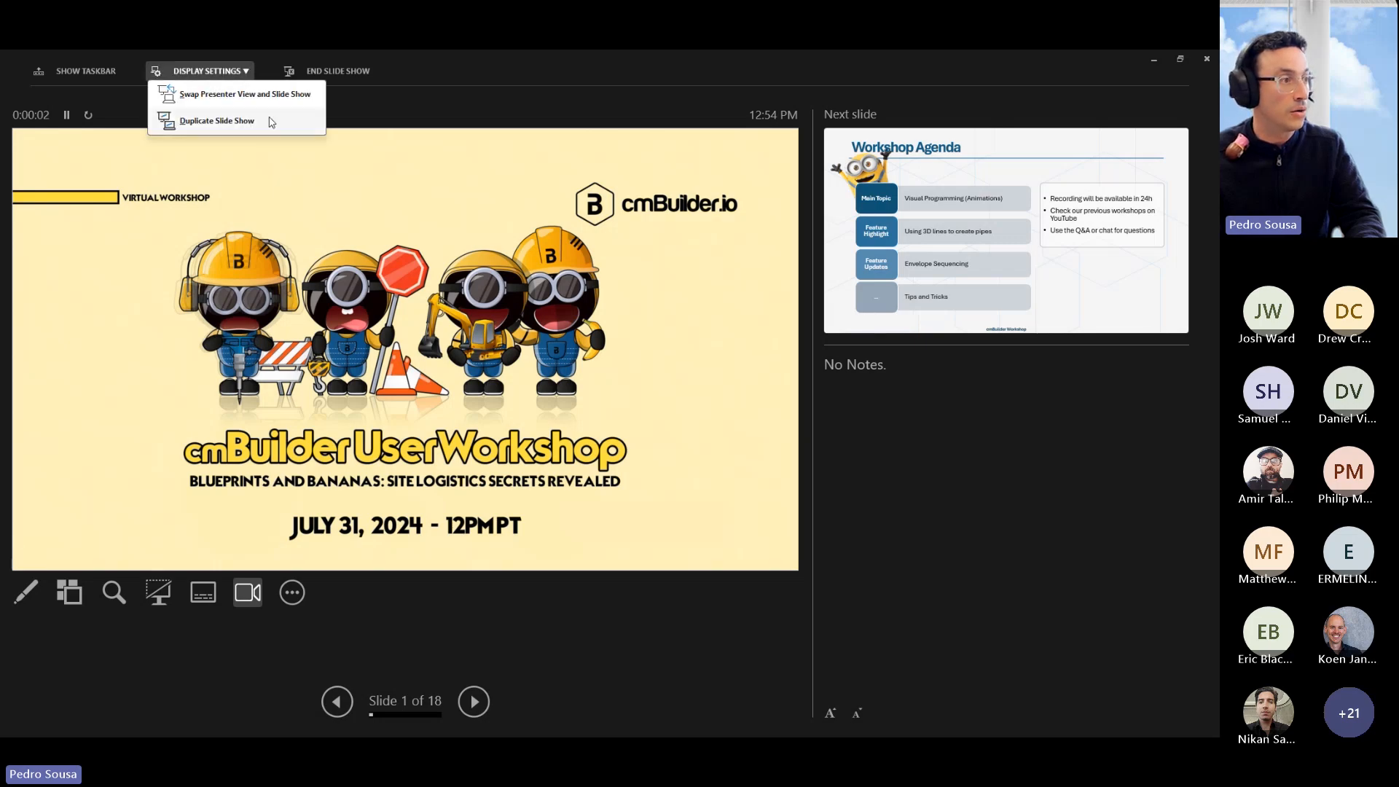
left_click(271, 122)
Advance the slide show to the Swept Path slide
key("Right")
key("Right")
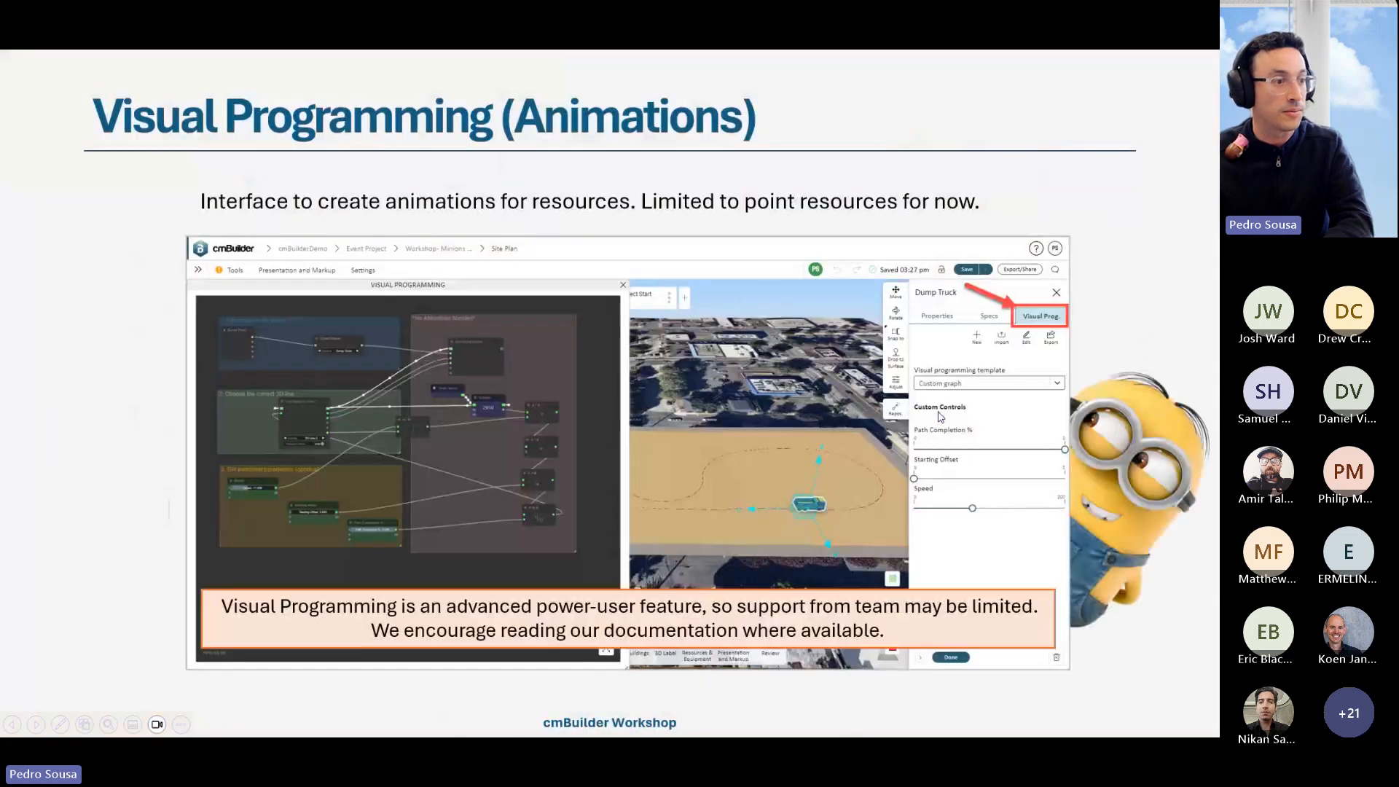
key("Right")
key("Right")
key("Right")
key("Right")
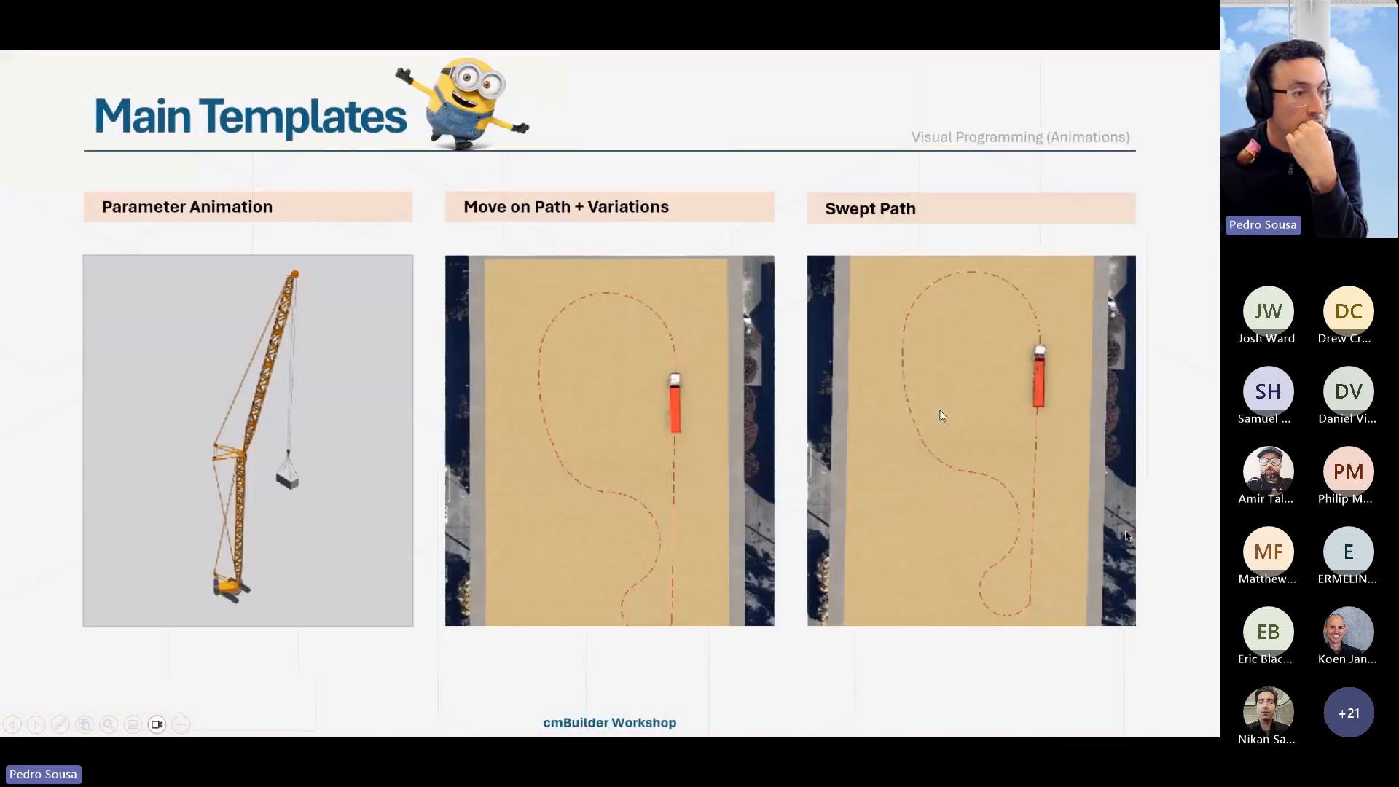
key("Right")
key("Right")
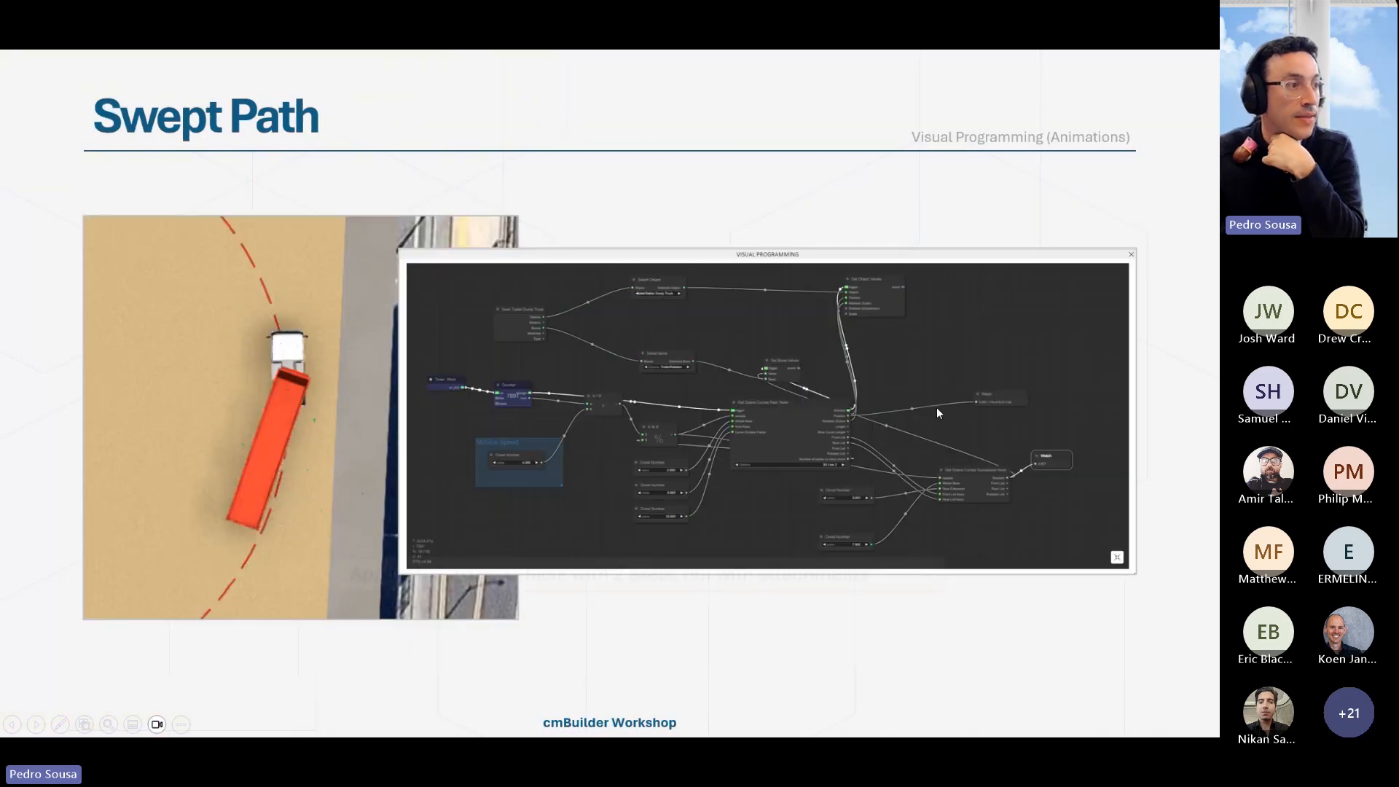
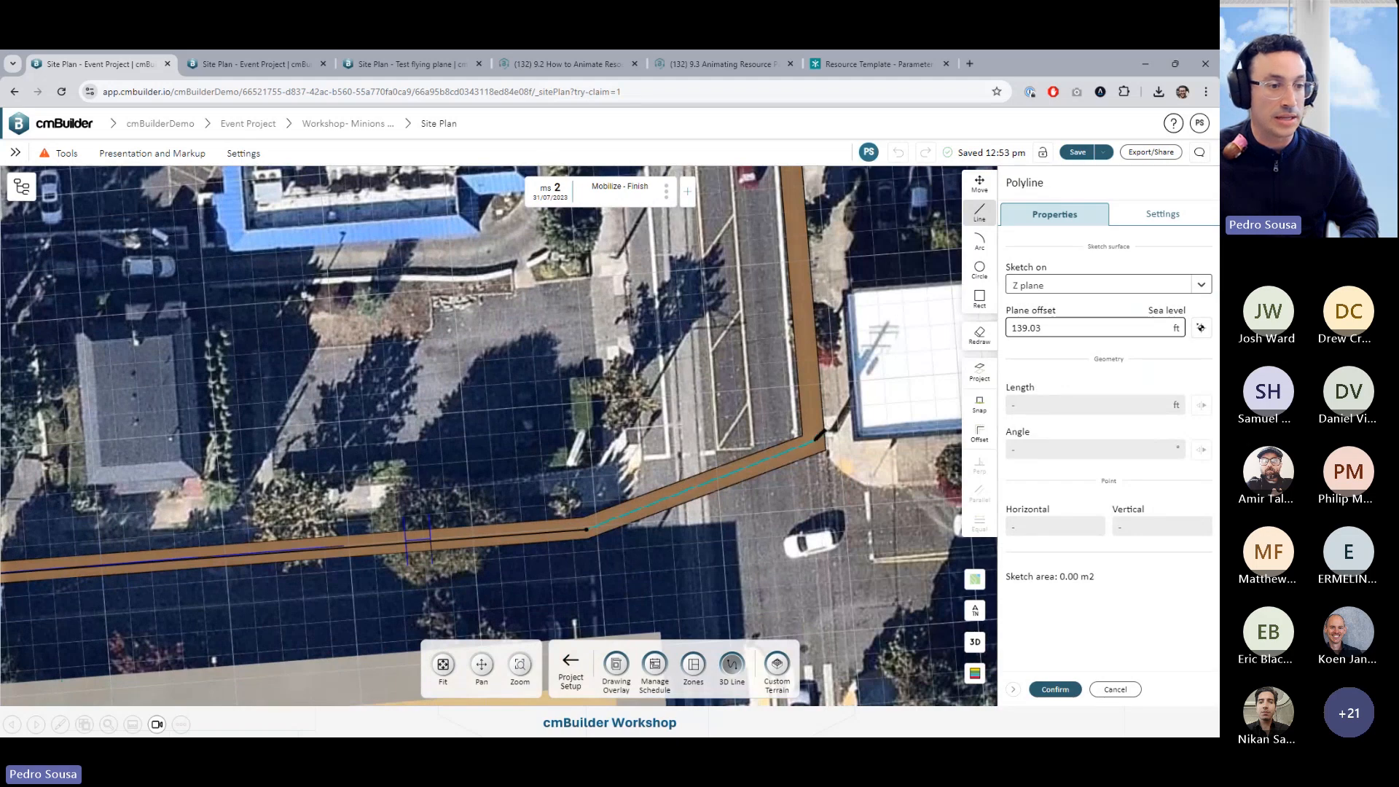
Finish sketching the 3D line along the centre of the street trench up to its far end and confirm it
left_click(534, 536)
middle_click_drag(845, 225, 856, 492)
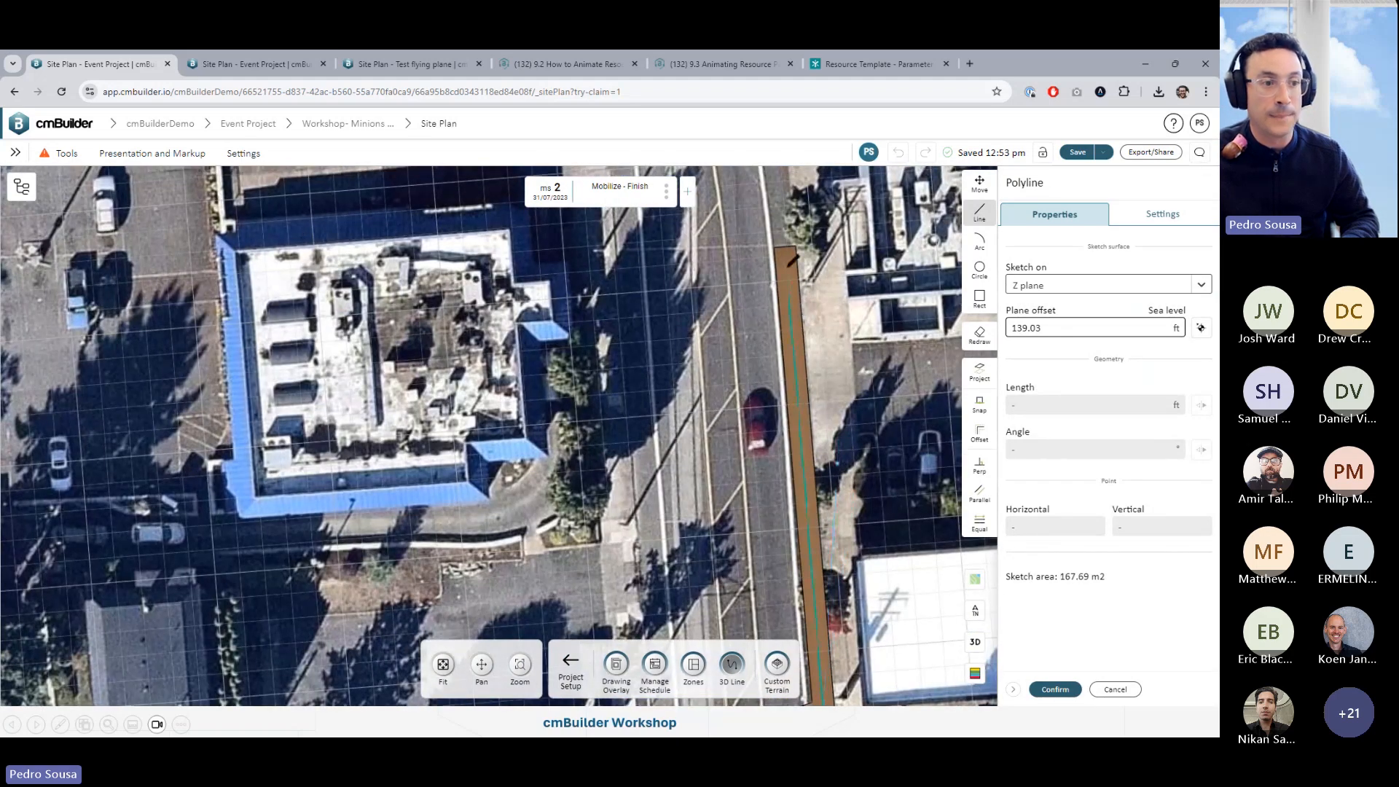
left_click(1055, 689)
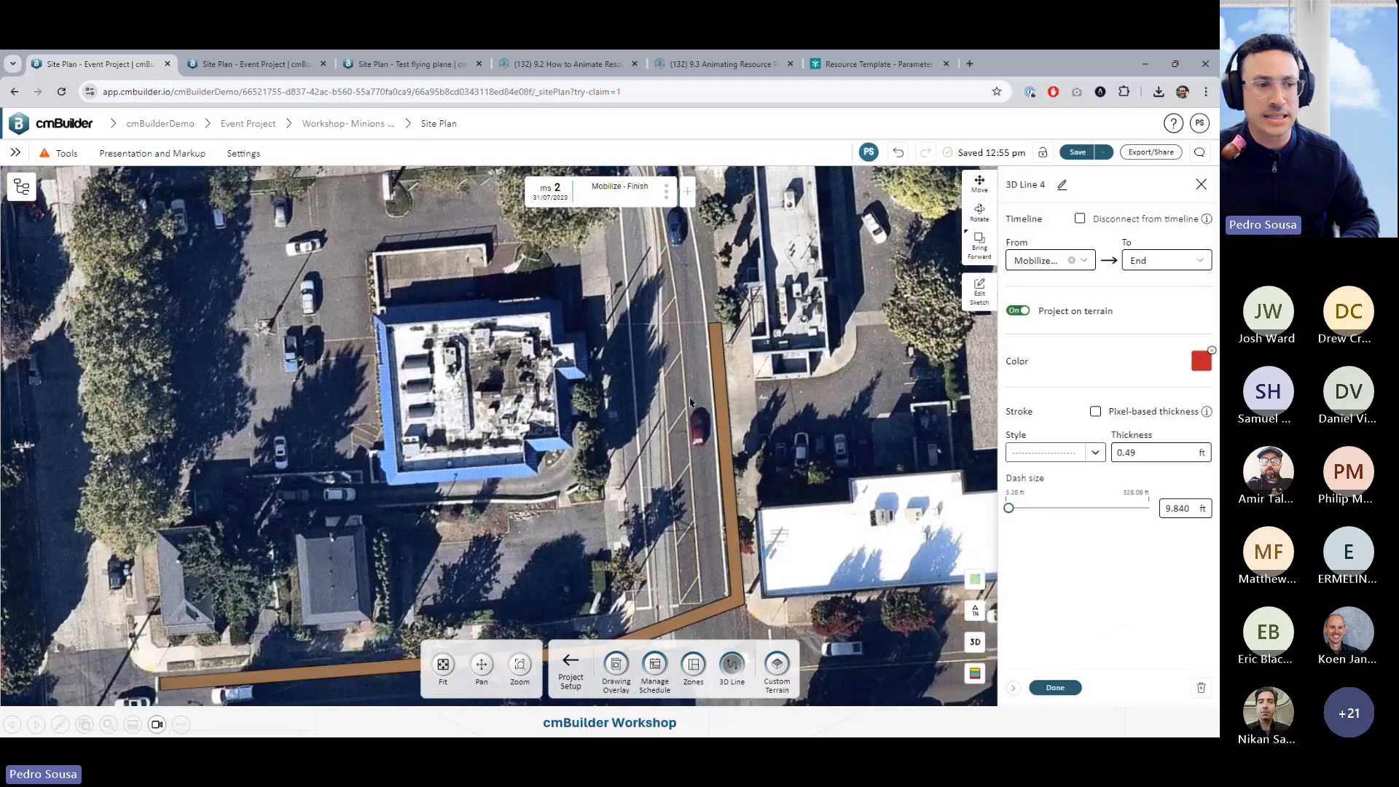
Turn off terrain projection for the trench's 3D line and show it inside the trench in 3D view
middle_click_drag(743, 457, 736, 357)
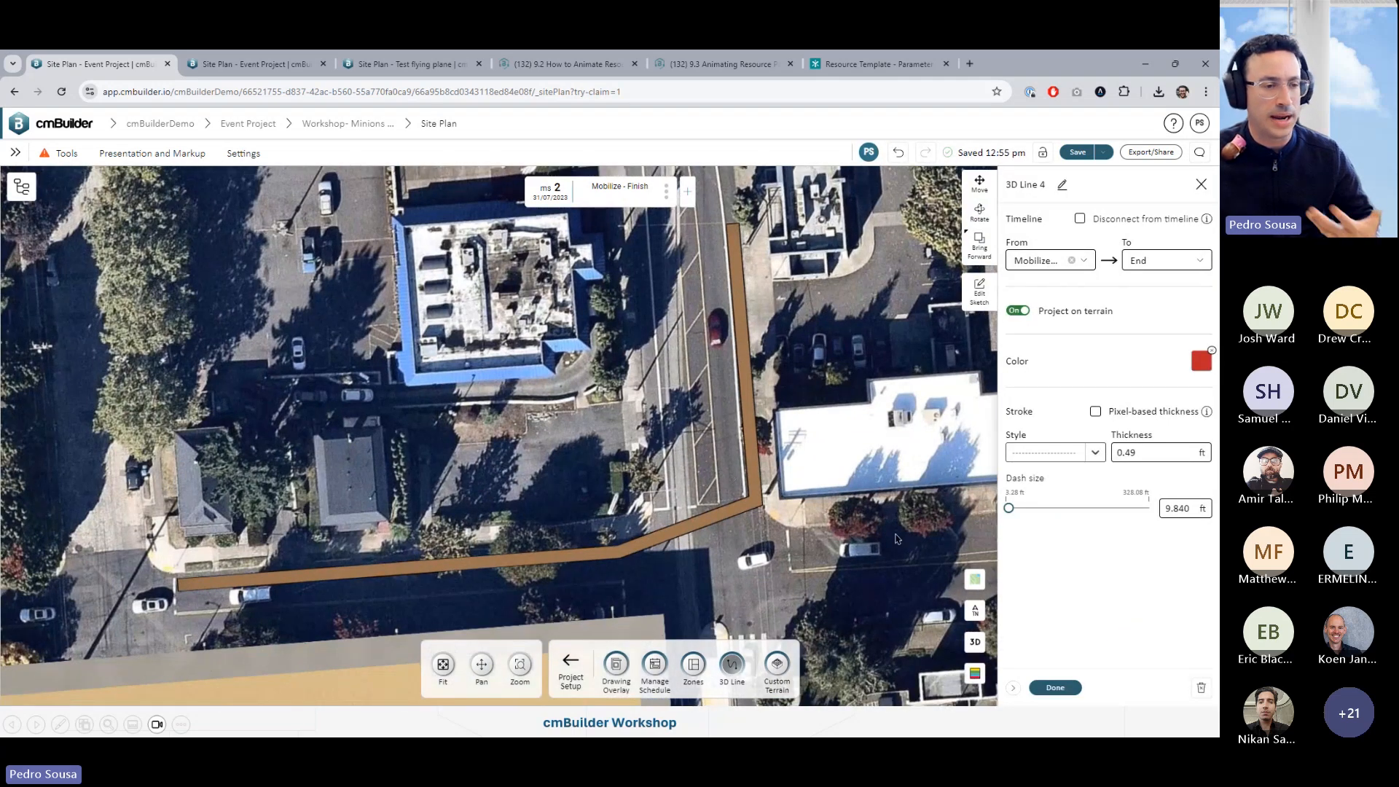
left_click(1026, 313)
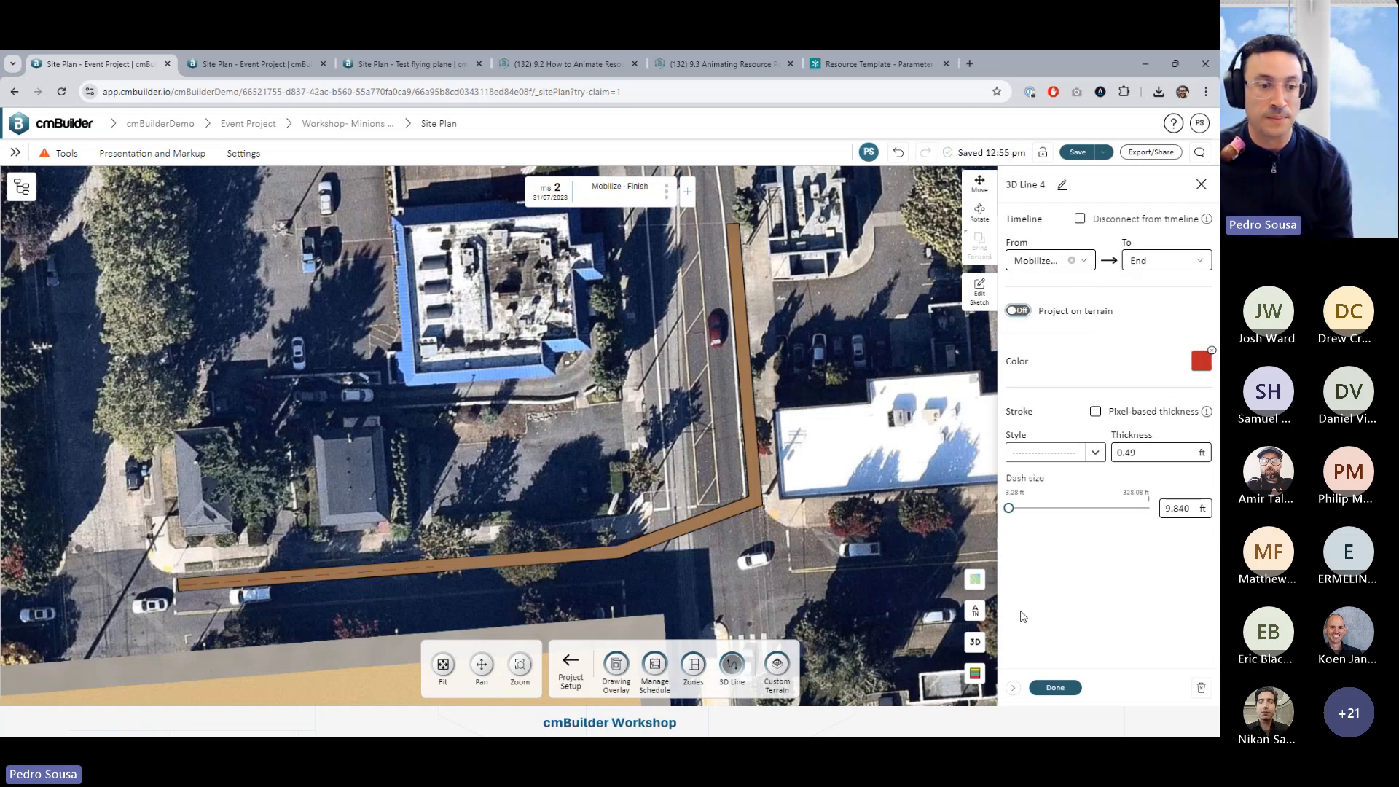
middle_click_drag(831, 526, 770, 476)
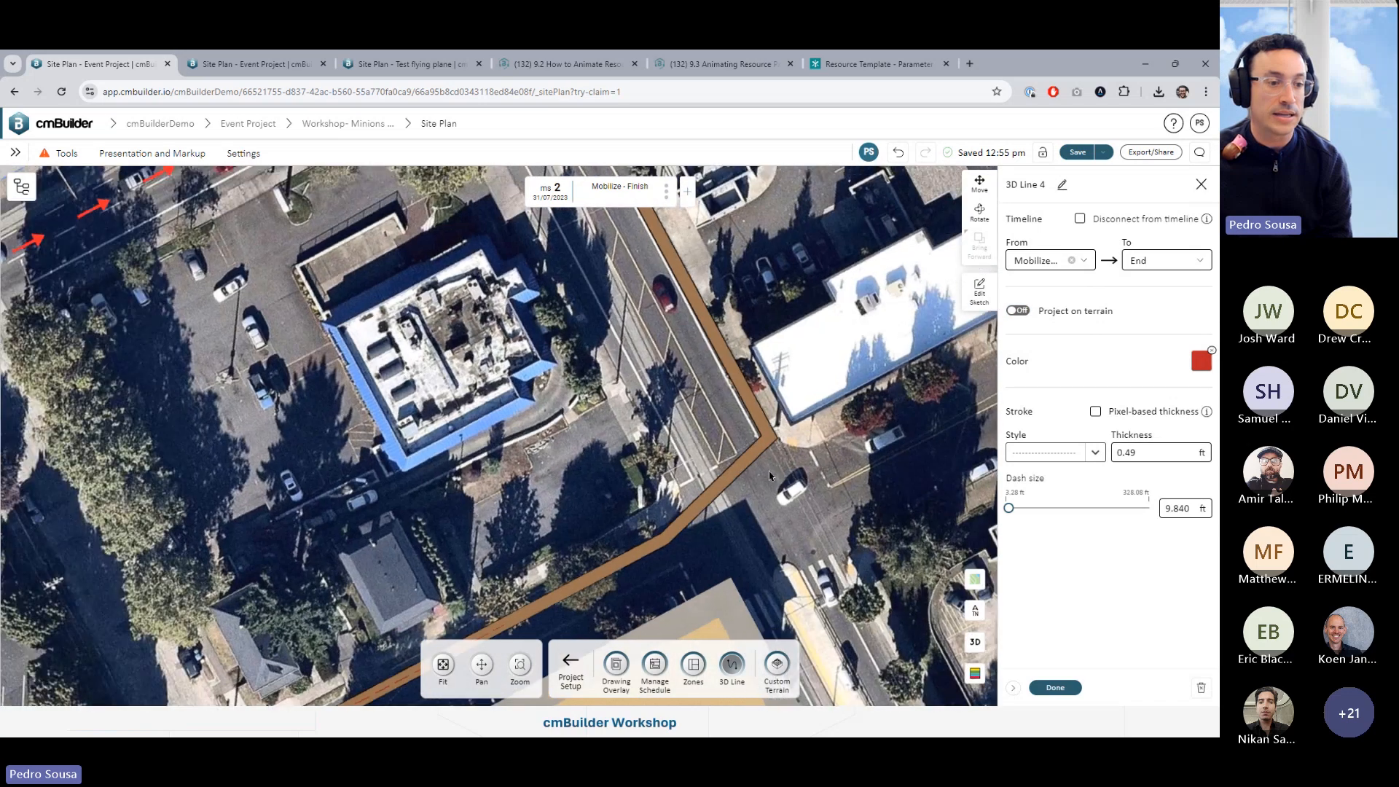
scroll(769, 476, "up", 5)
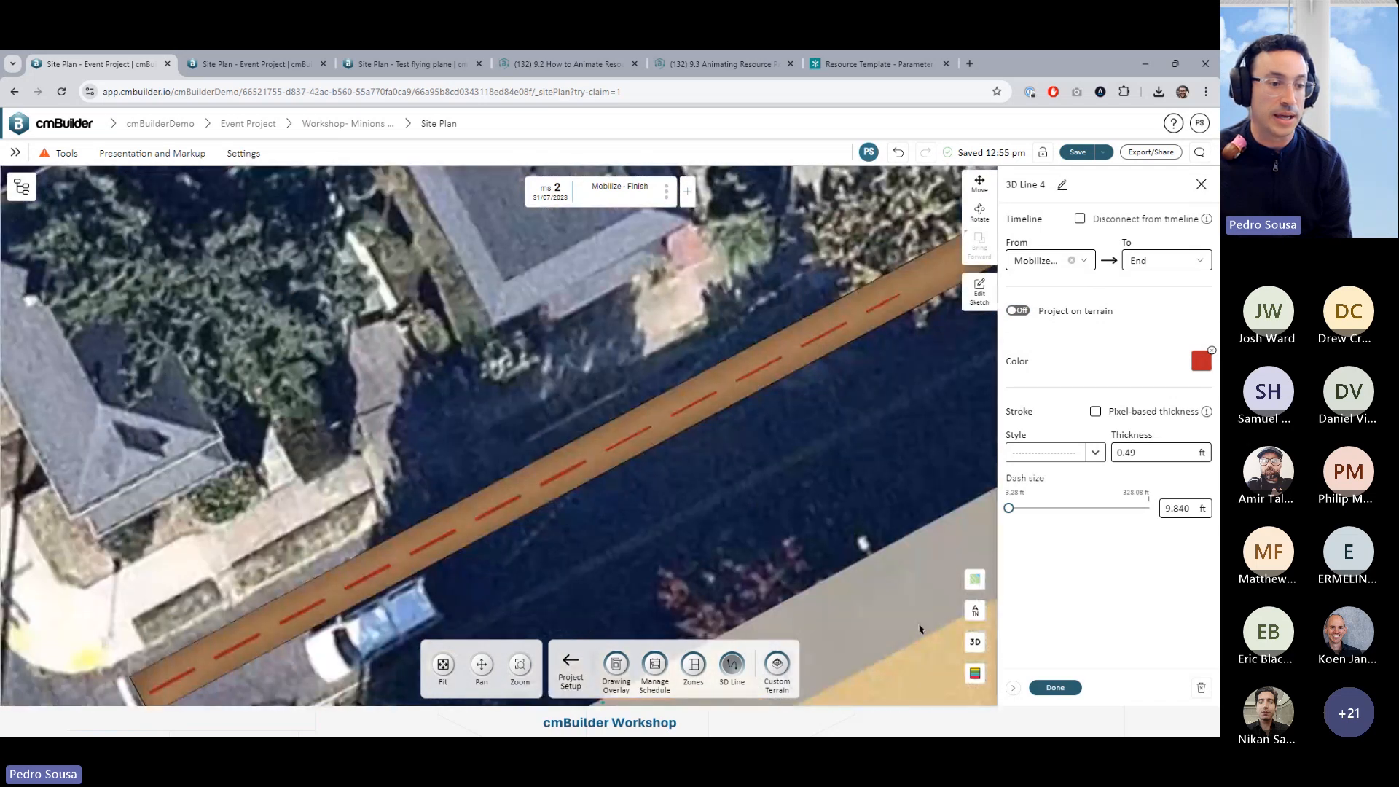
left_click(975, 641)
scroll(653, 478, "down", 3)
middle_click_drag(653, 478, 976, 434)
scroll(582, 387, "down", 3)
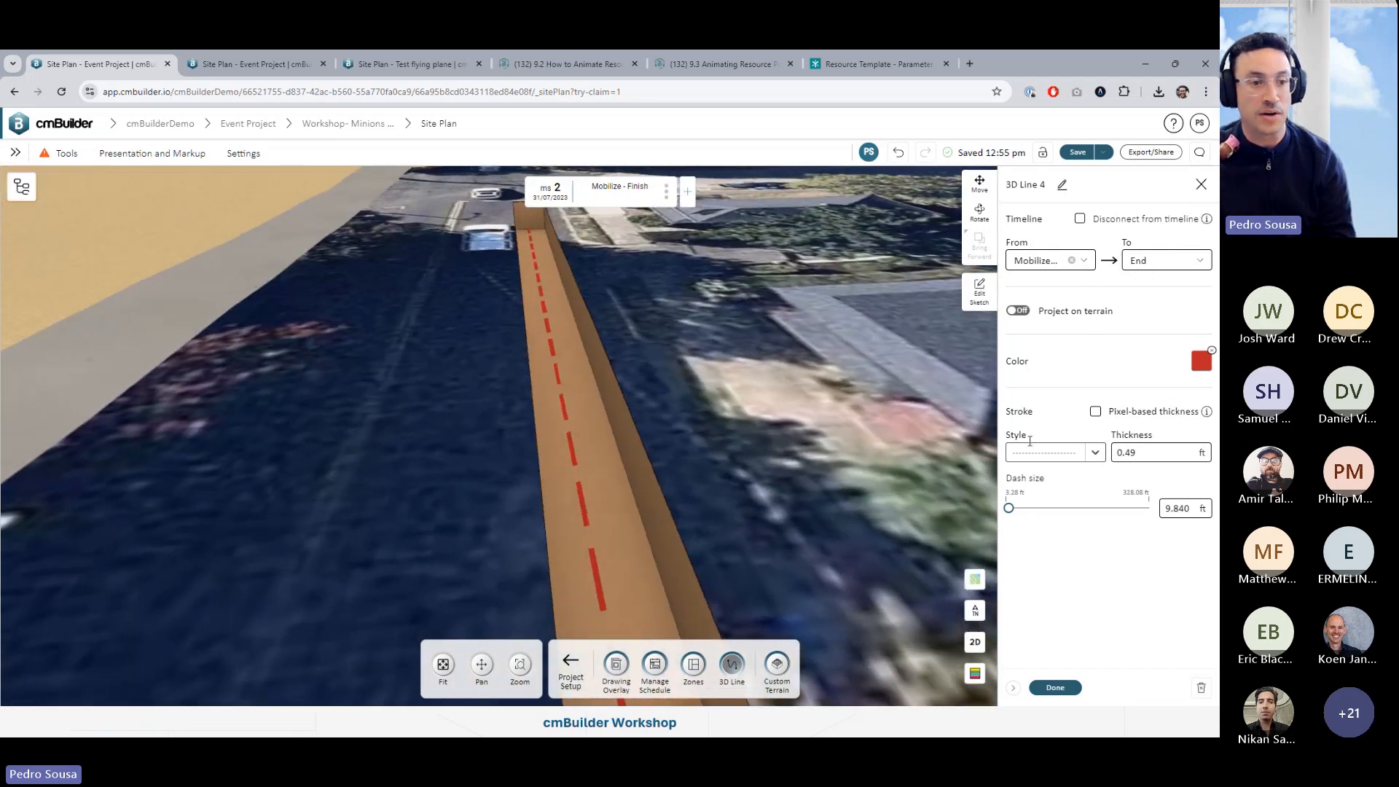
Set the trench line's stroke style to solid and its thickness to 0.98 ft
left_click(1051, 452)
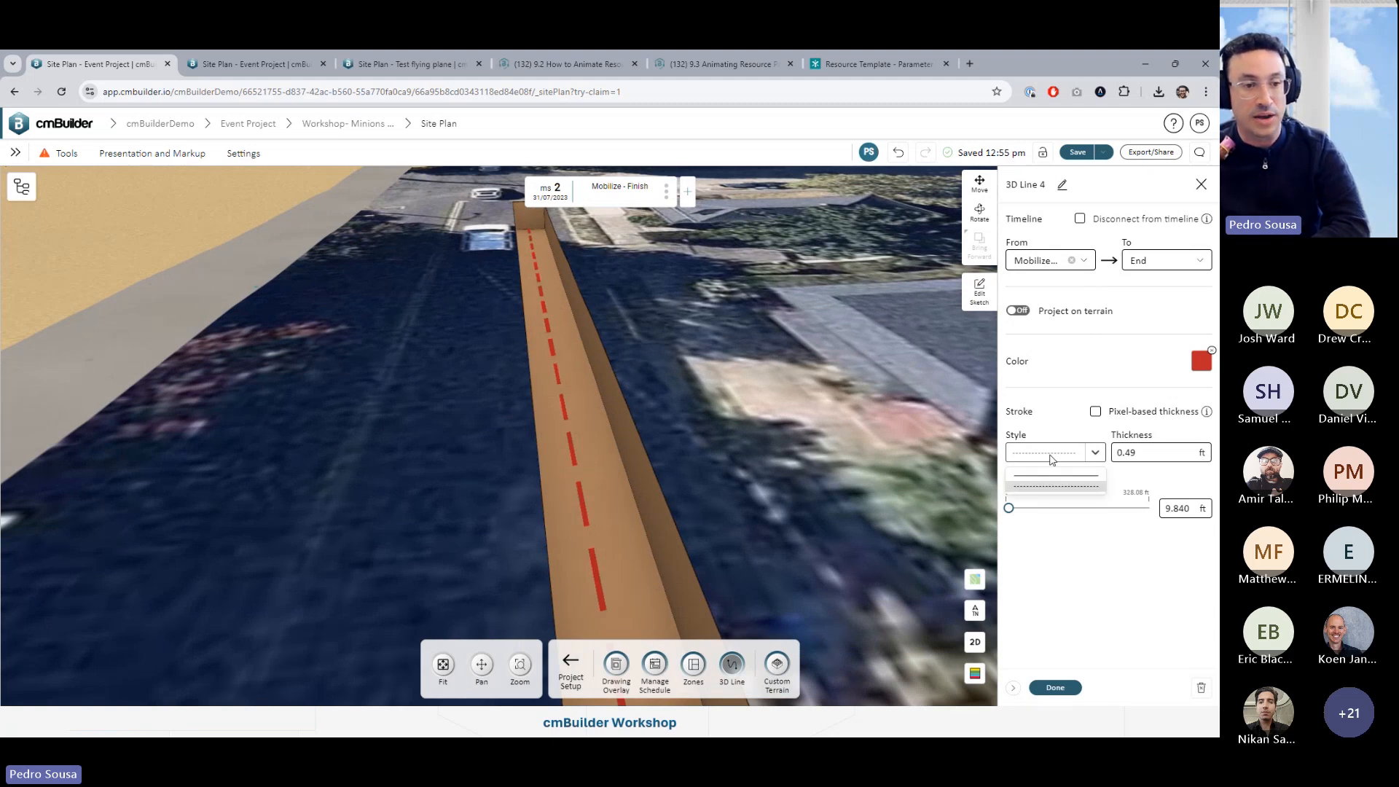
left_click(1053, 476)
left_click(1147, 452)
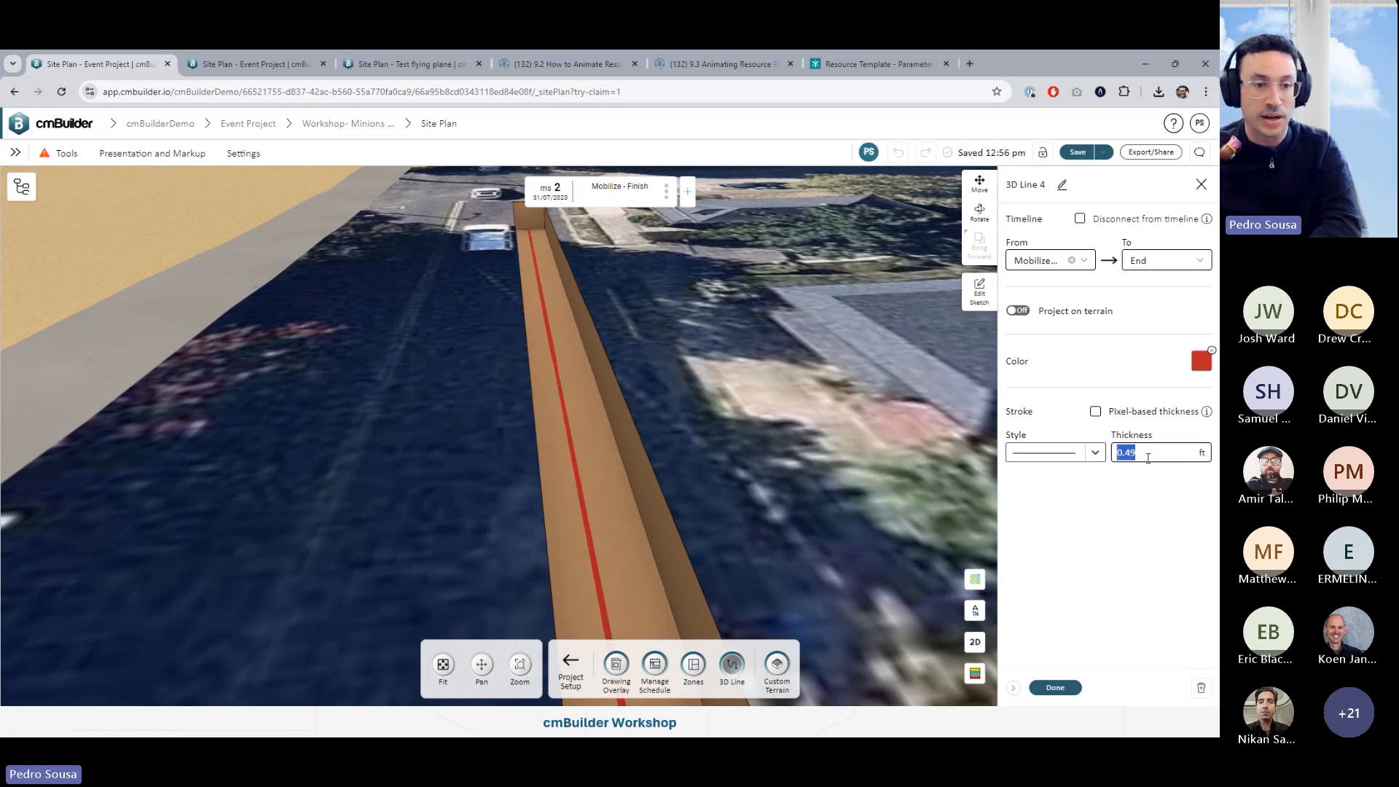
type("0.98")
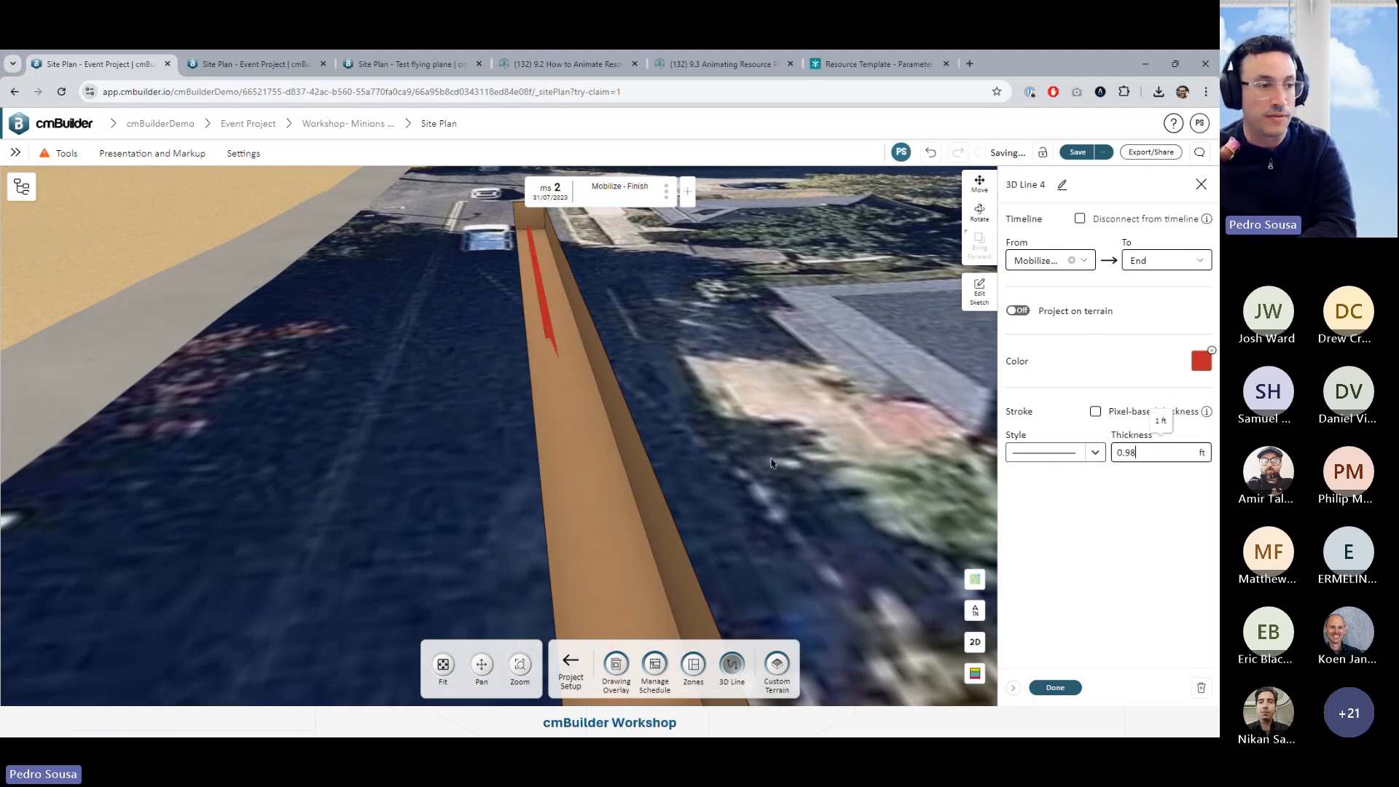
Inspect the thickened line in the trench from several 3D angles and check its sketch without editing it
middle_click_drag(762, 448, 877, 418)
scroll(779, 390, "down", 4)
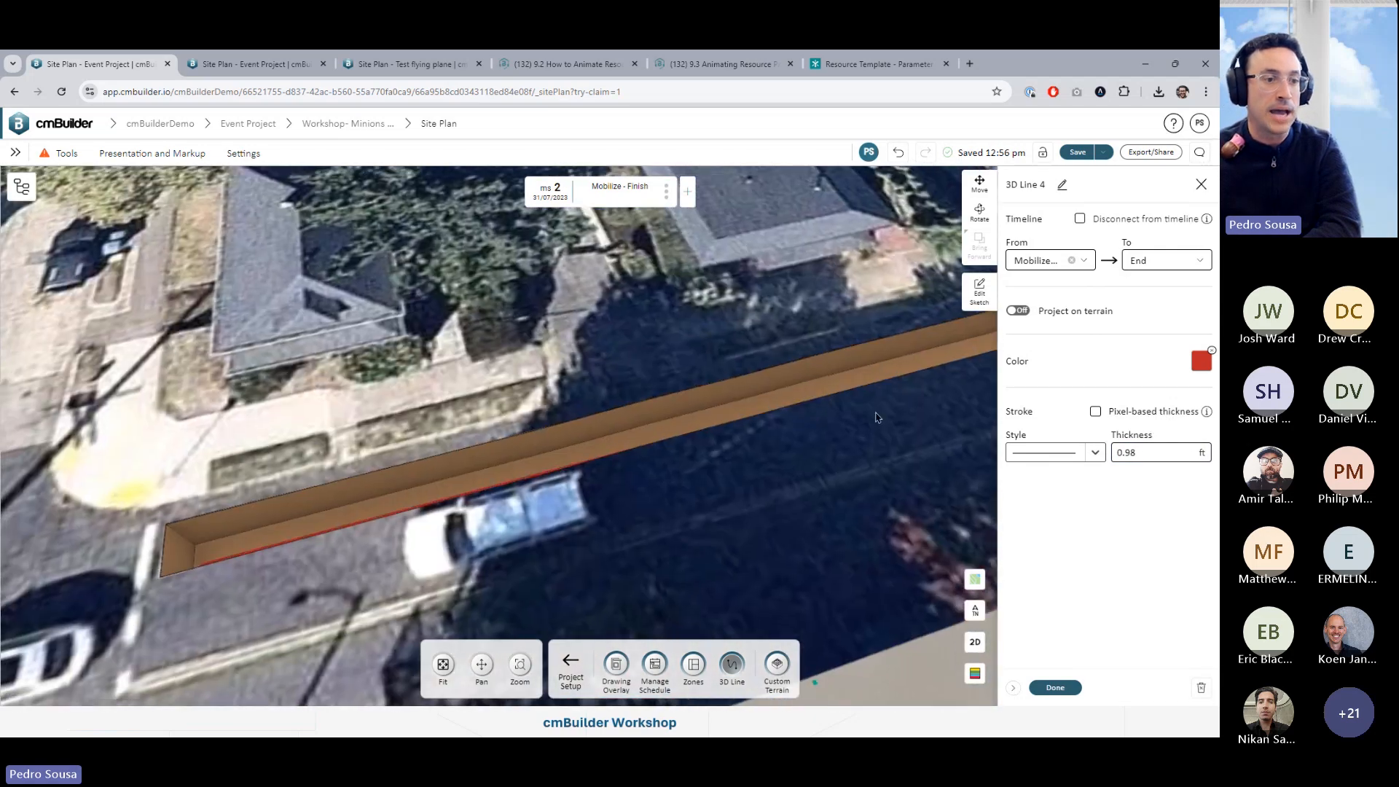
scroll(877, 418, "down", 4)
middle_click_drag(700, 390, 526, 392)
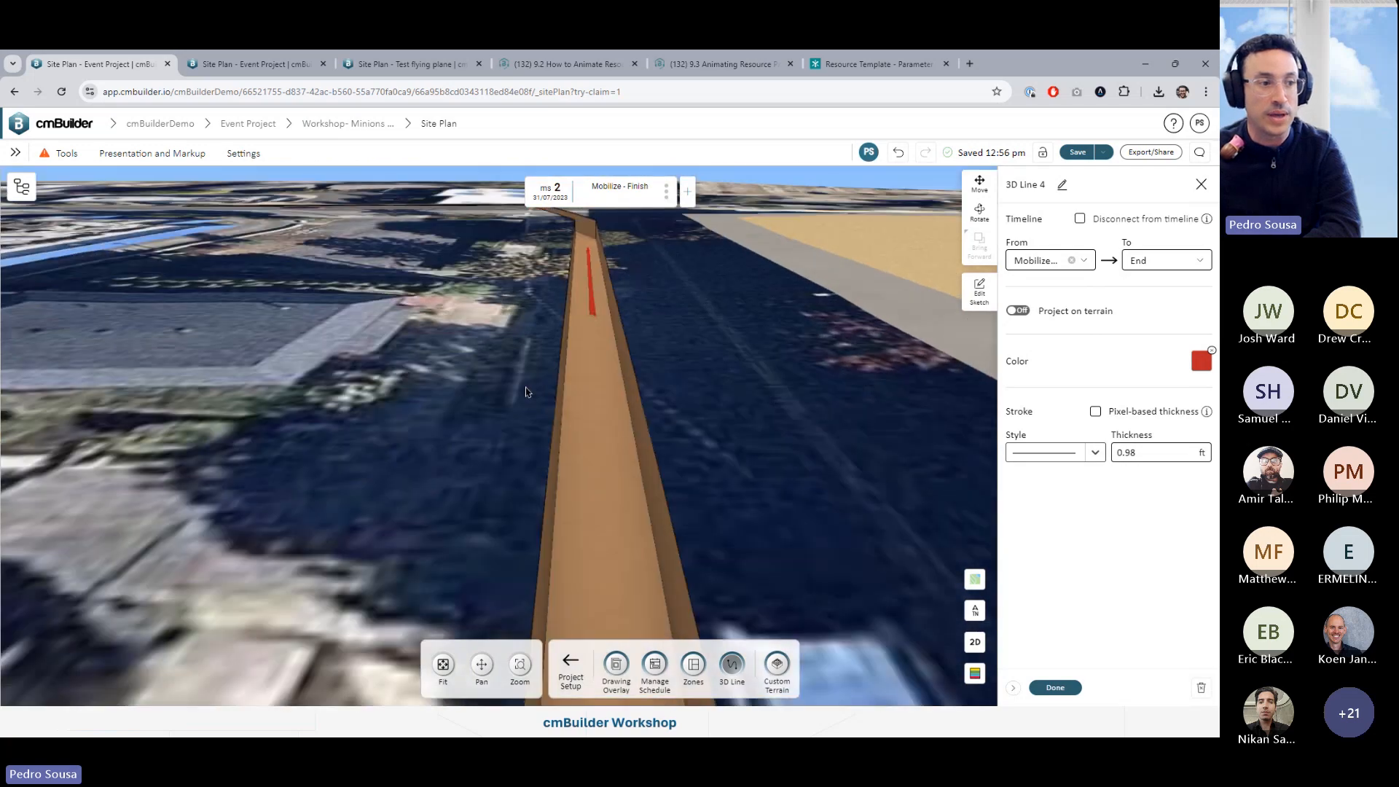
scroll(636, 402, "down", 4)
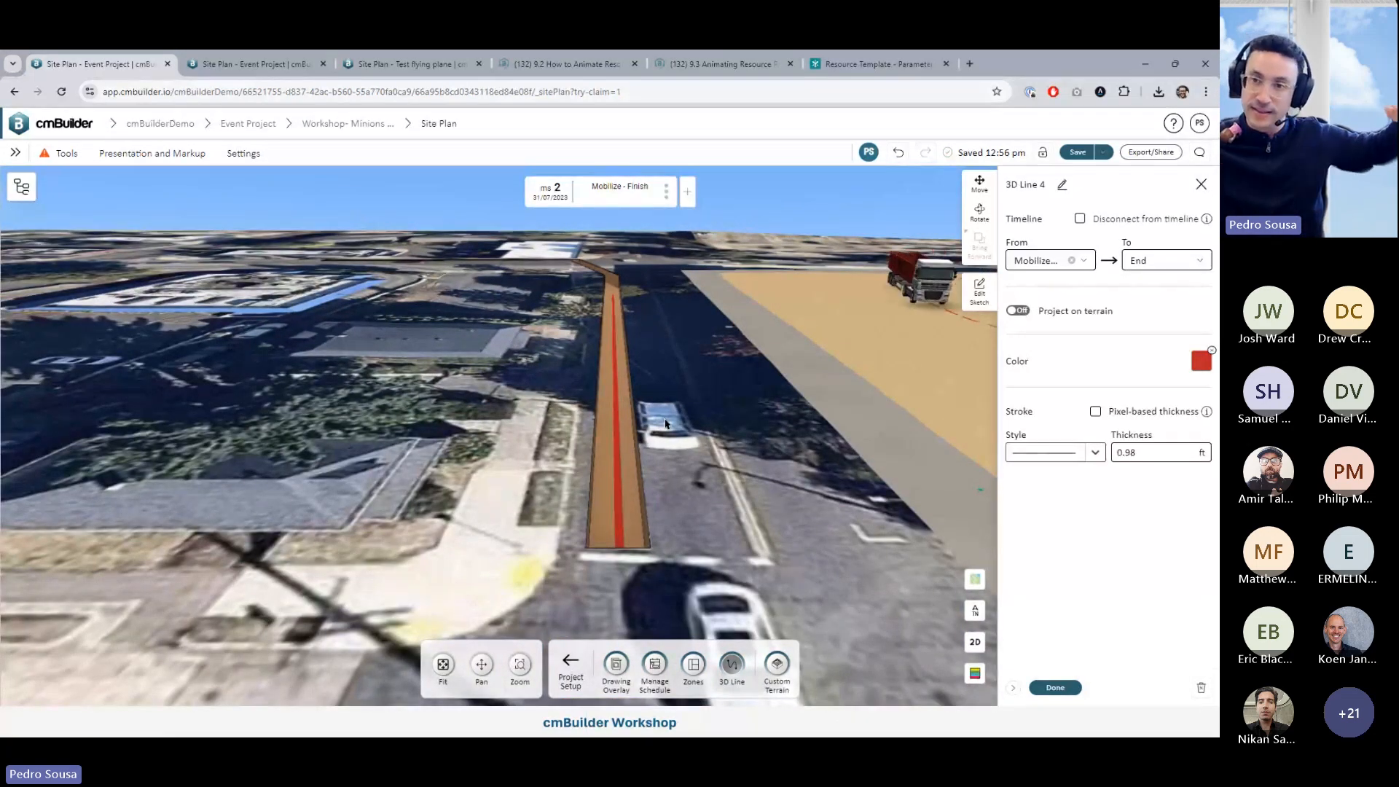
left_click(980, 295)
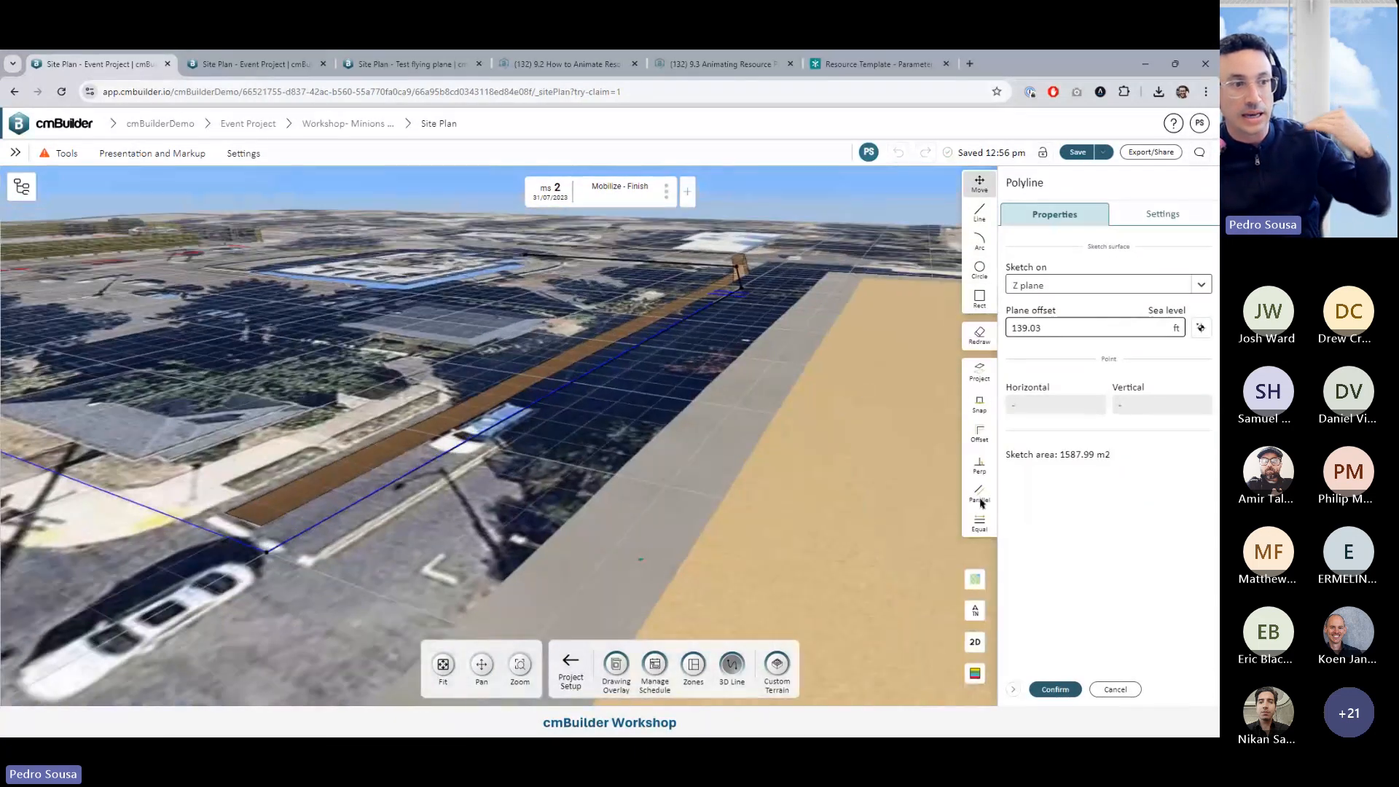
left_click(1055, 688)
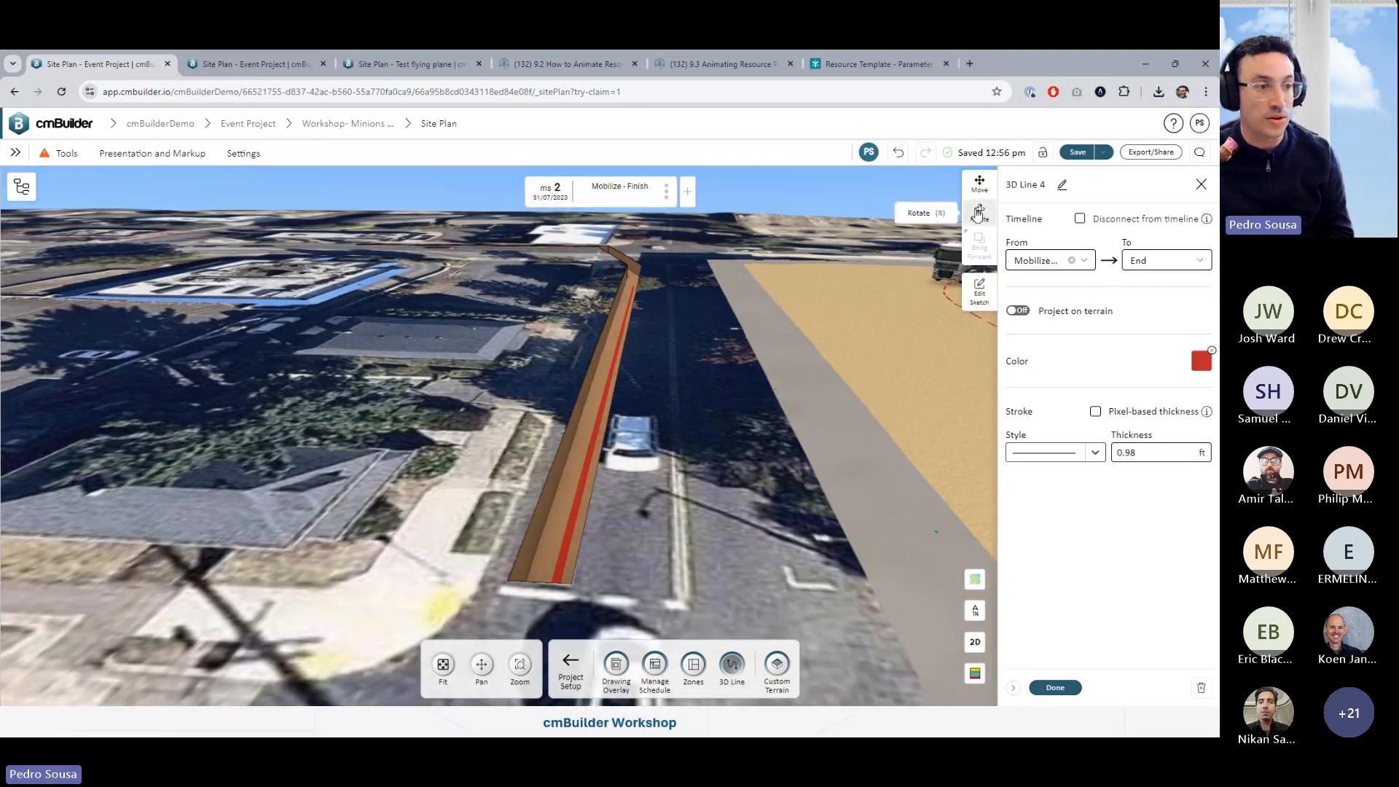
Rotate the trench's 3D line about its part origin to a Y rotation of -0.156°
left_click(978, 212)
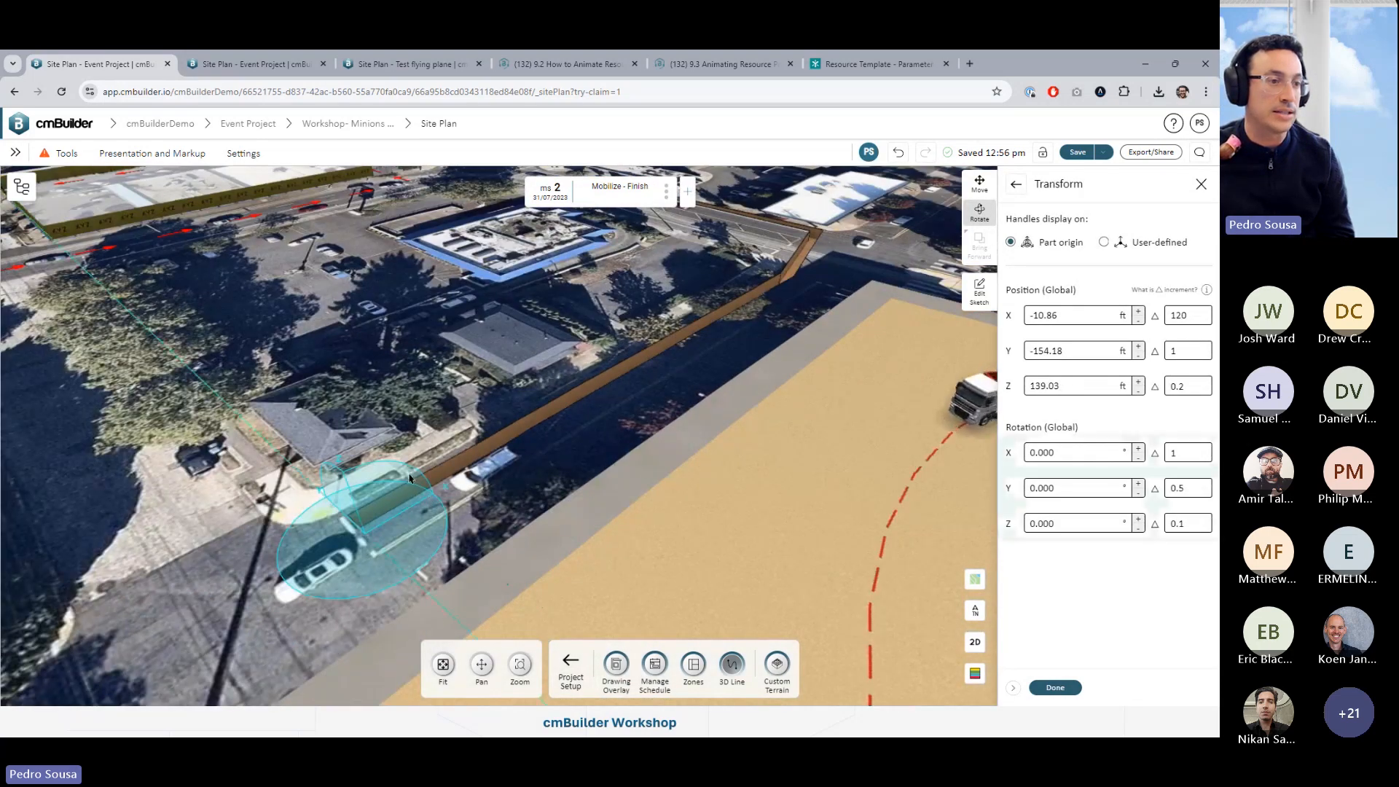
left_click_drag(409, 478, 417, 468)
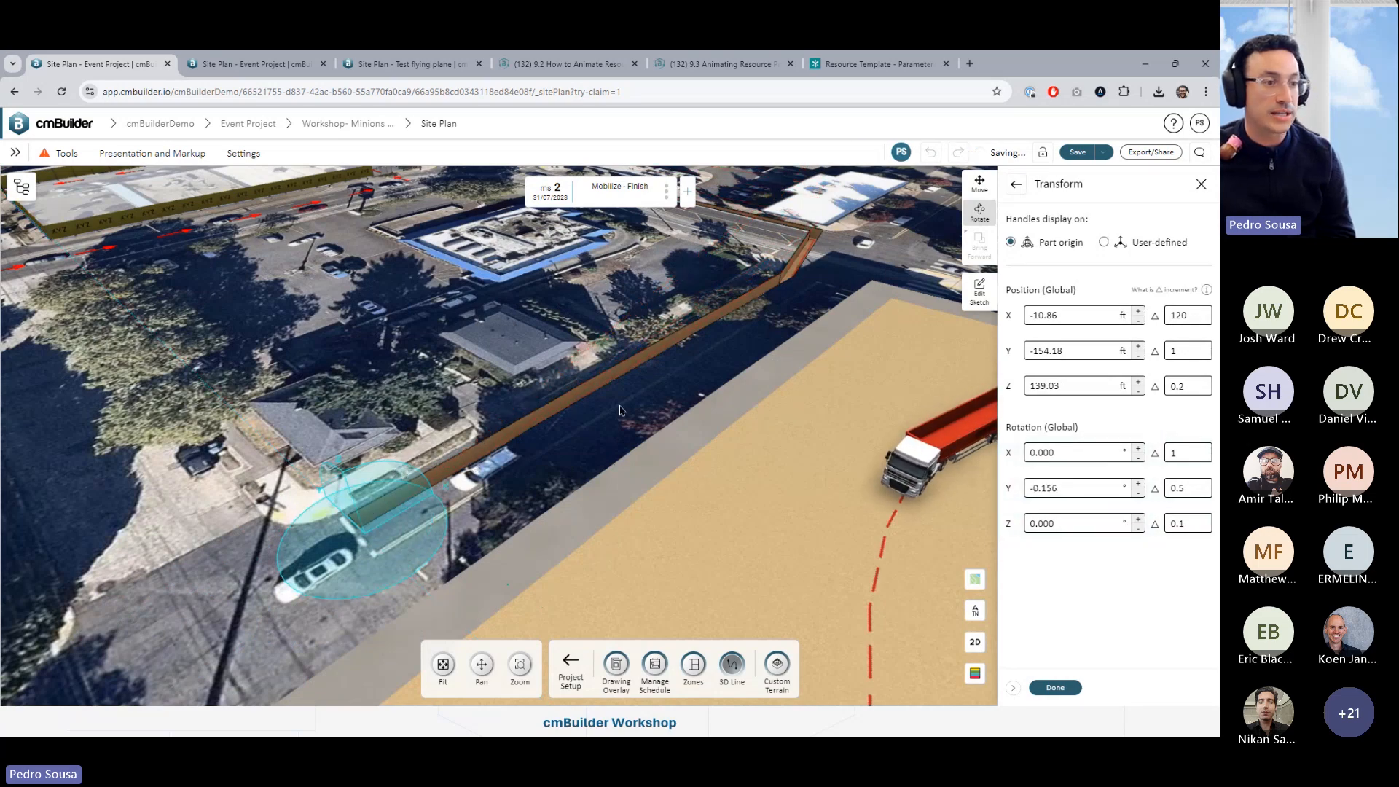
left_click_drag(620, 410, 481, 437)
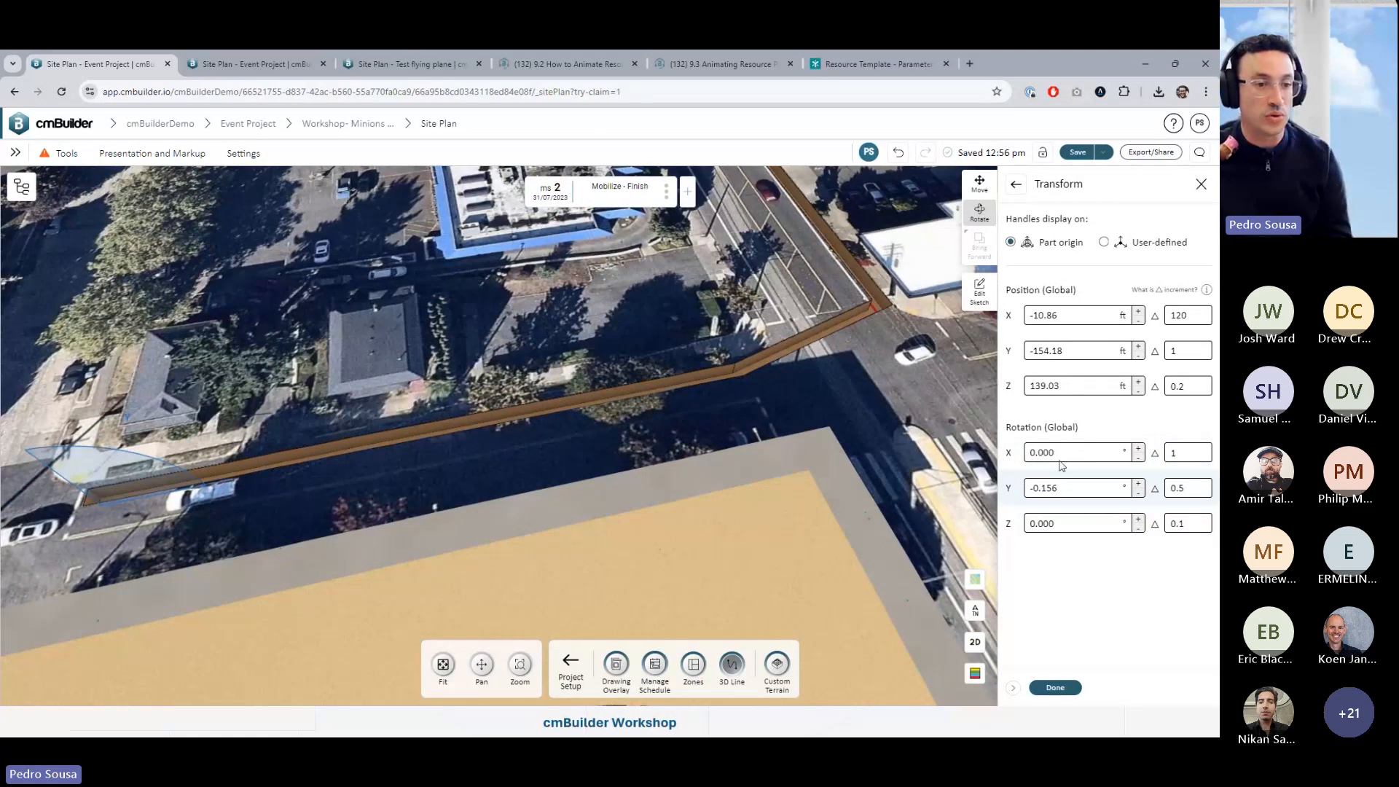
left_click_drag(538, 451, 431, 435)
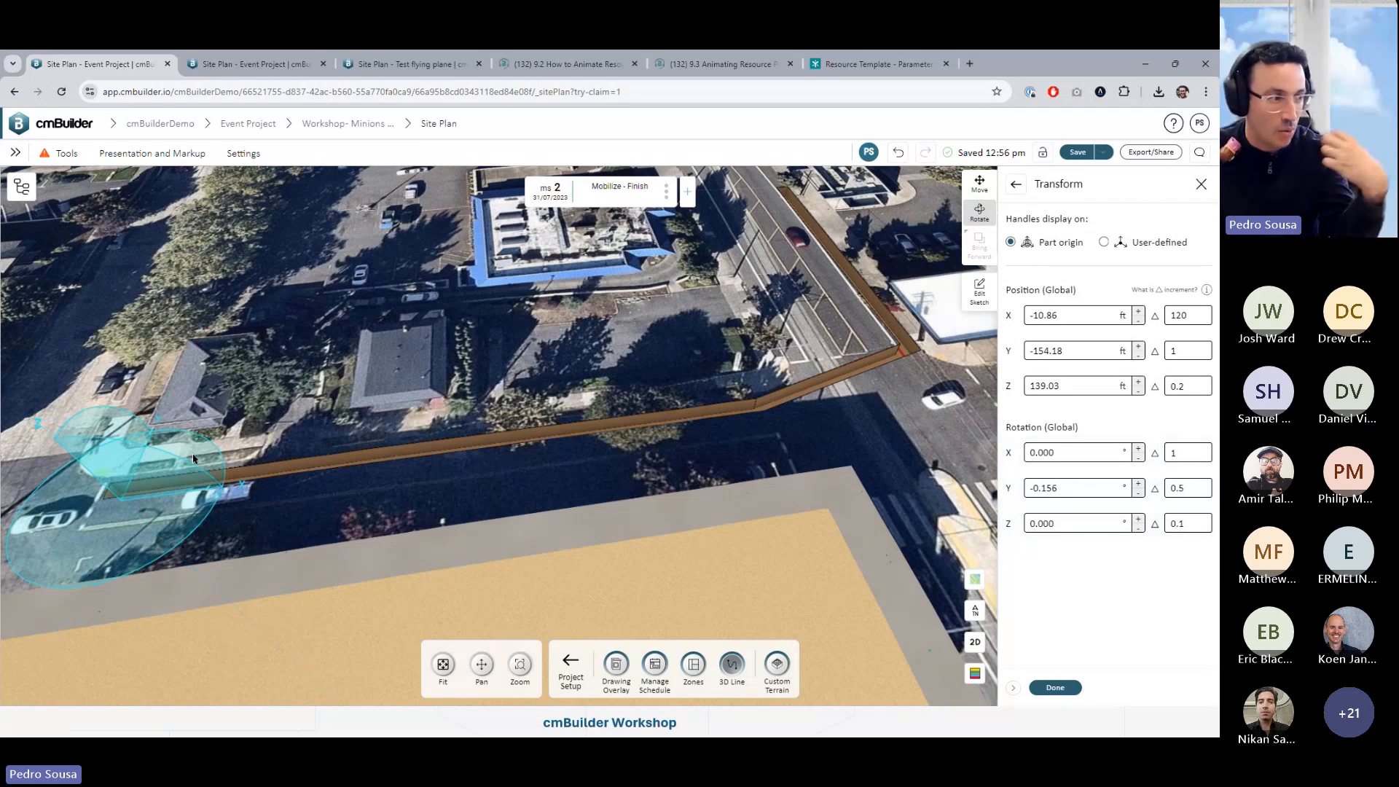
Lower the trench line's Y rotation to -3.656° in 0.5° increments
double_click(1067, 488)
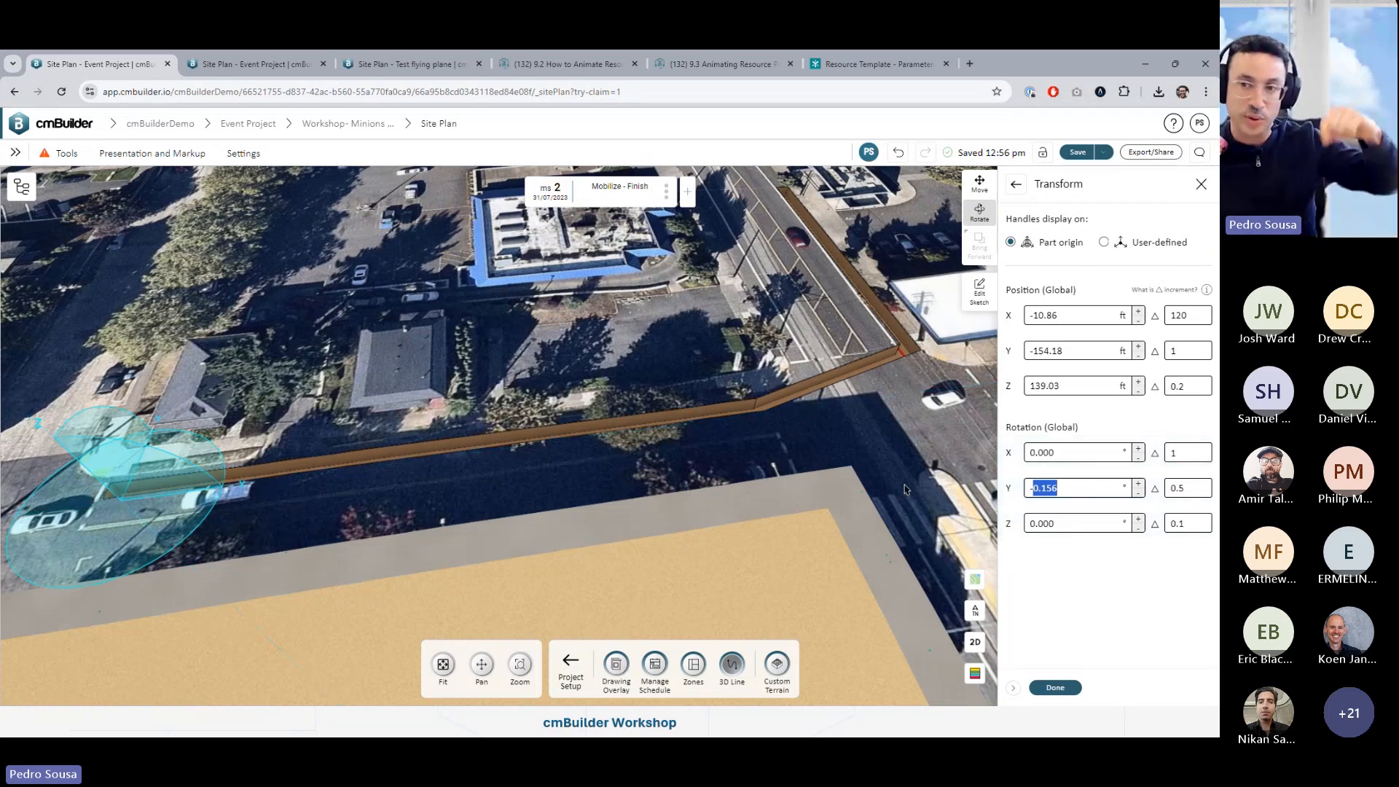
left_click(1195, 488)
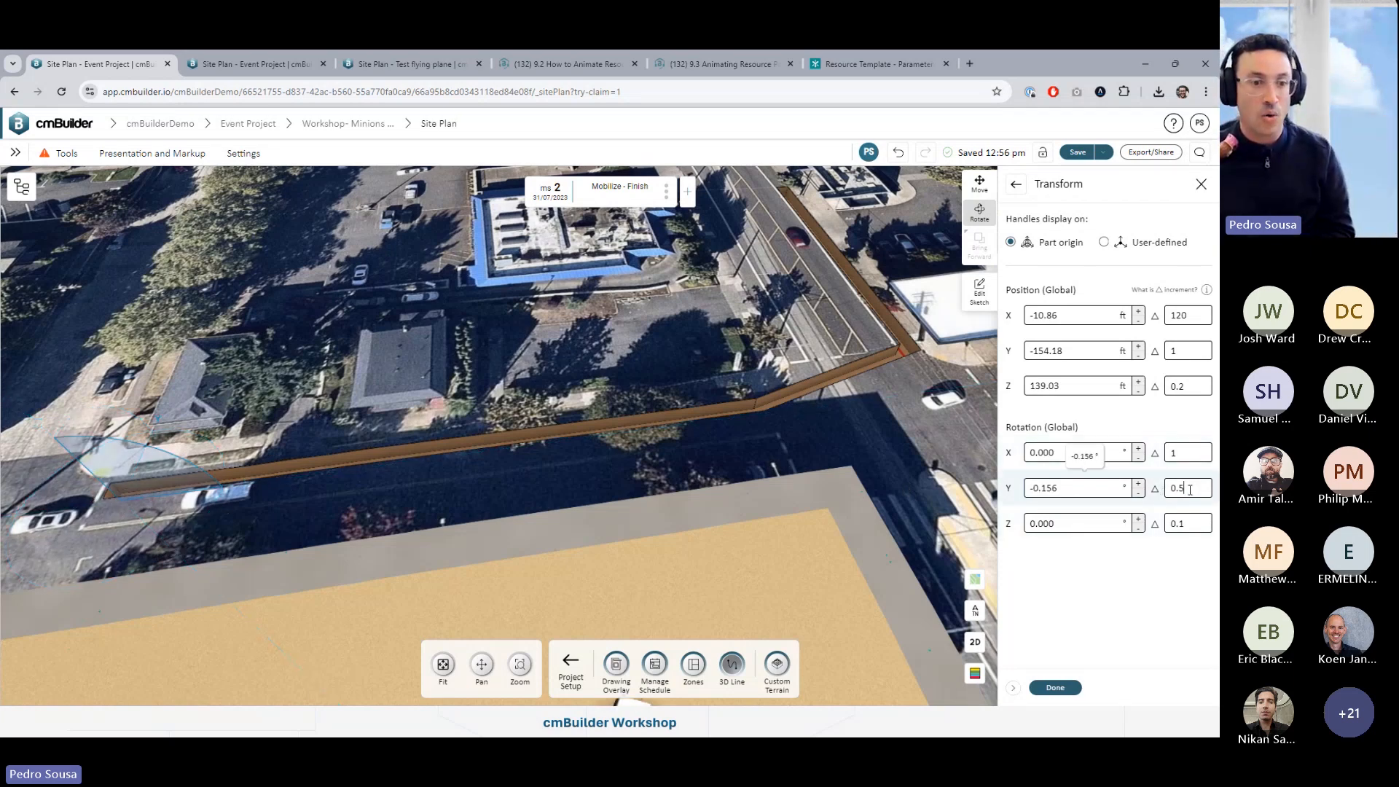
left_click_drag(1195, 488, 1155, 491)
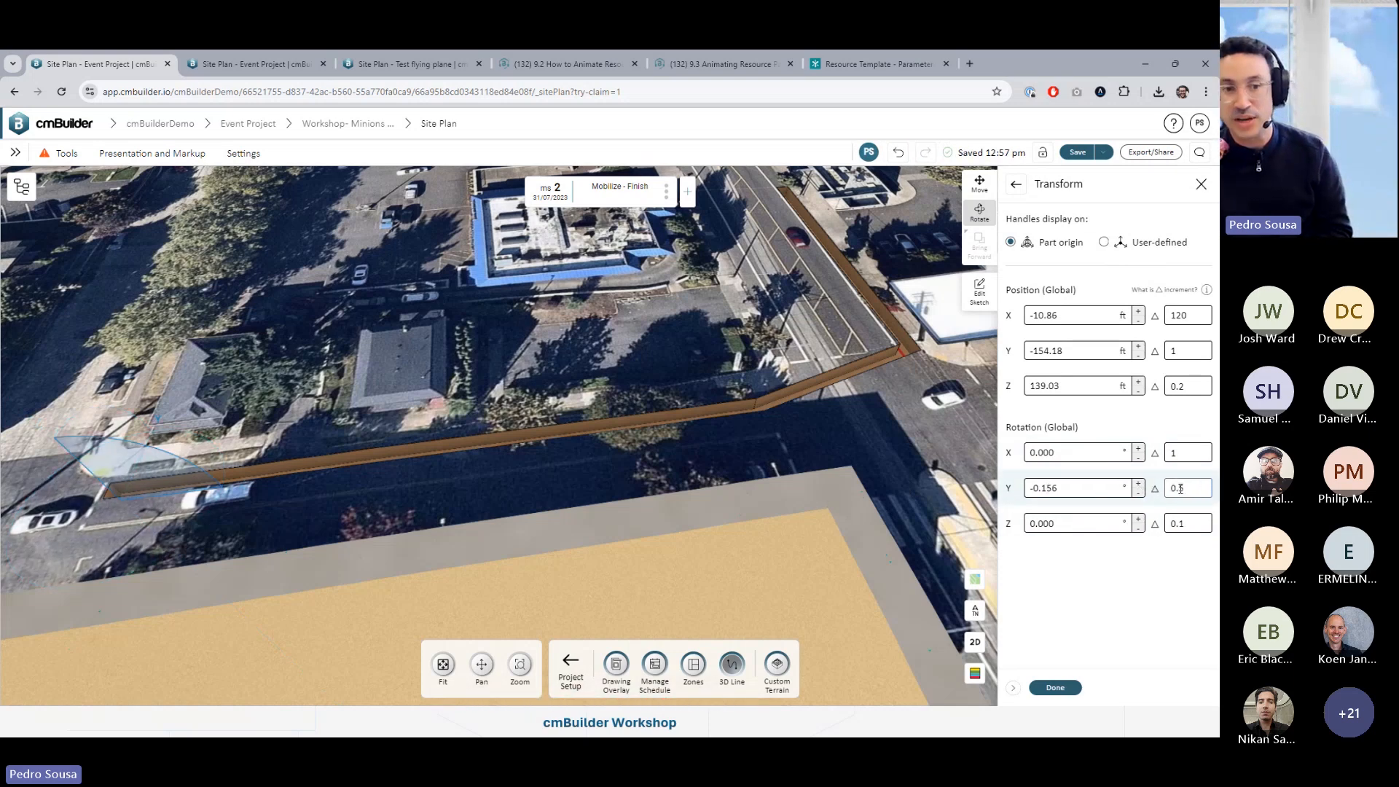
left_click(1139, 495)
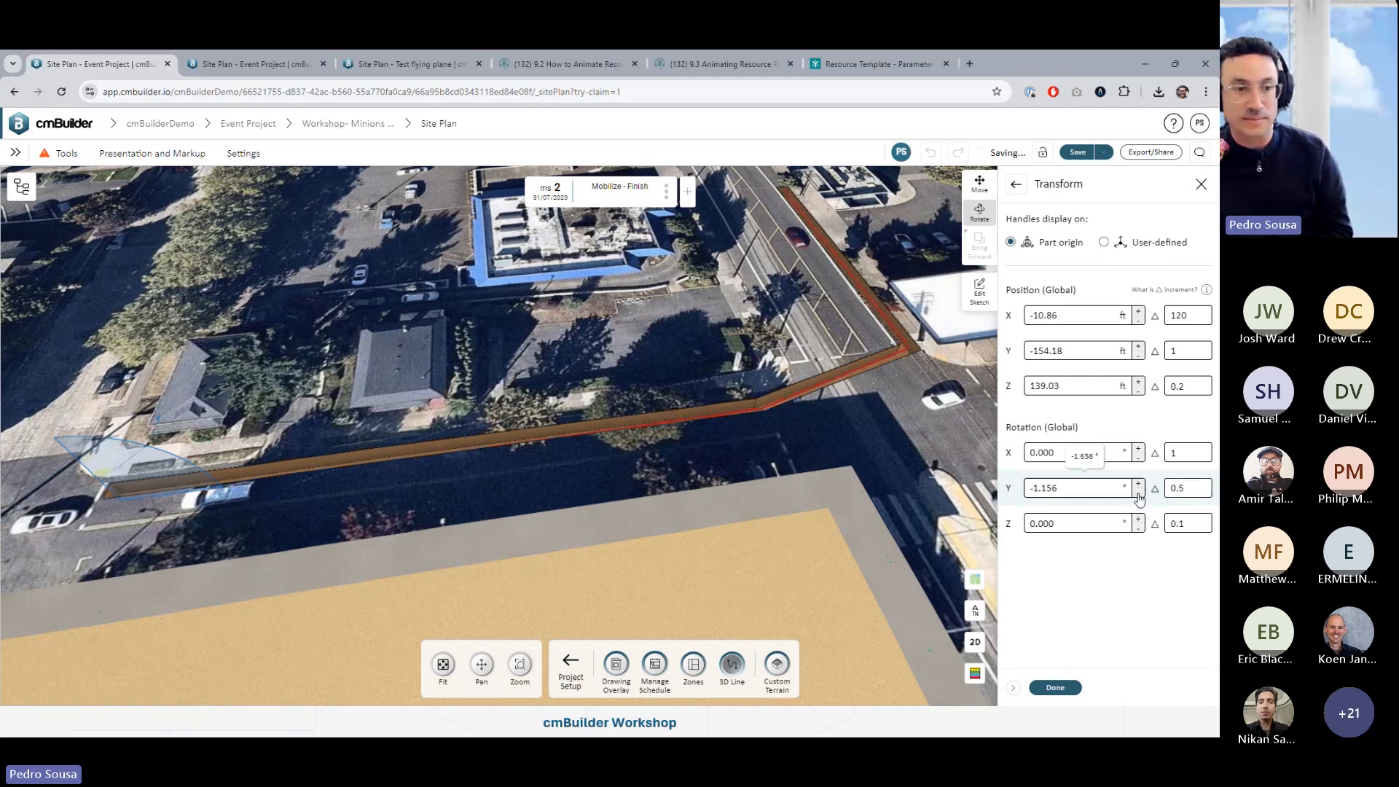
left_click(1139, 495)
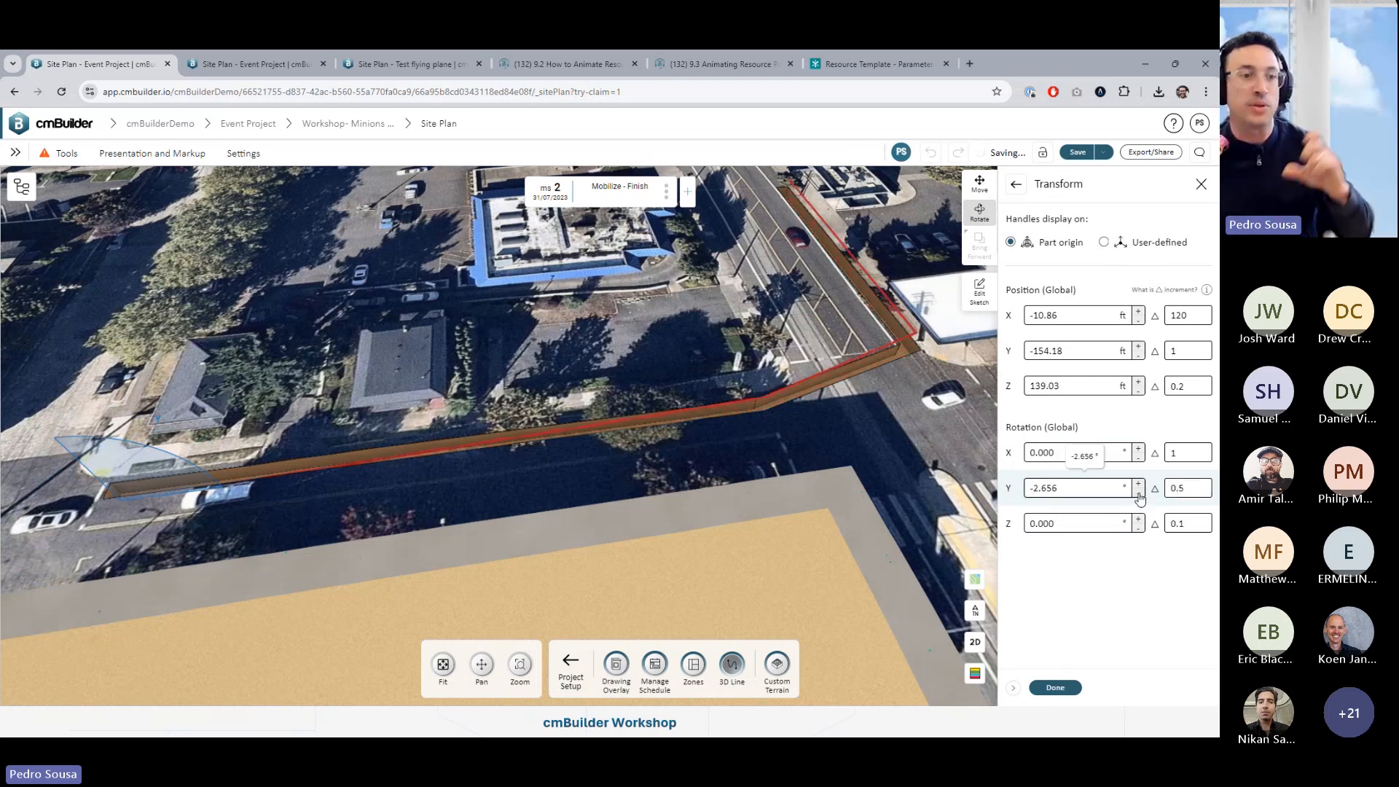
left_click(1139, 496)
left_click(1138, 496)
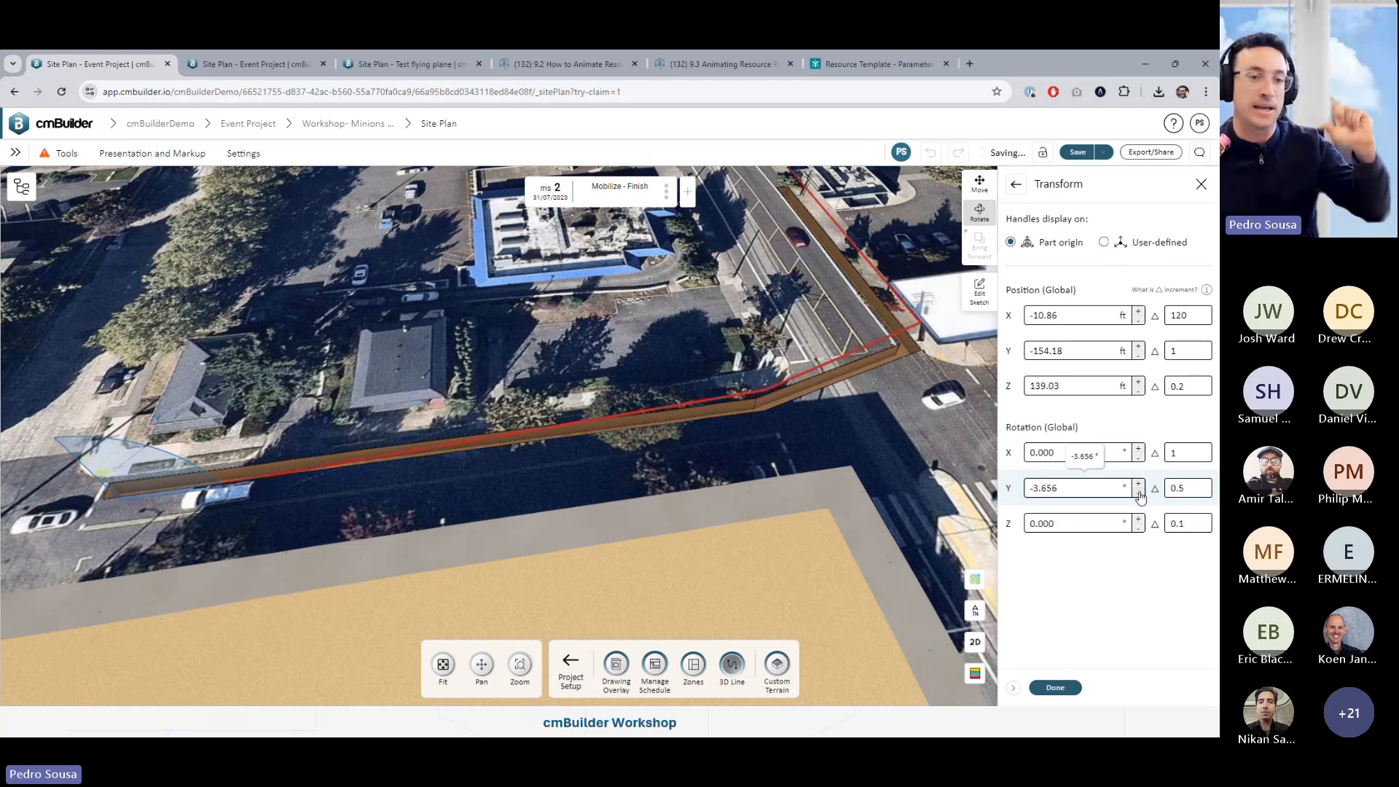
Set the trench line's Y rotation to -0.656° in 0.5° increments
left_click(1140, 486)
left_click(1140, 485)
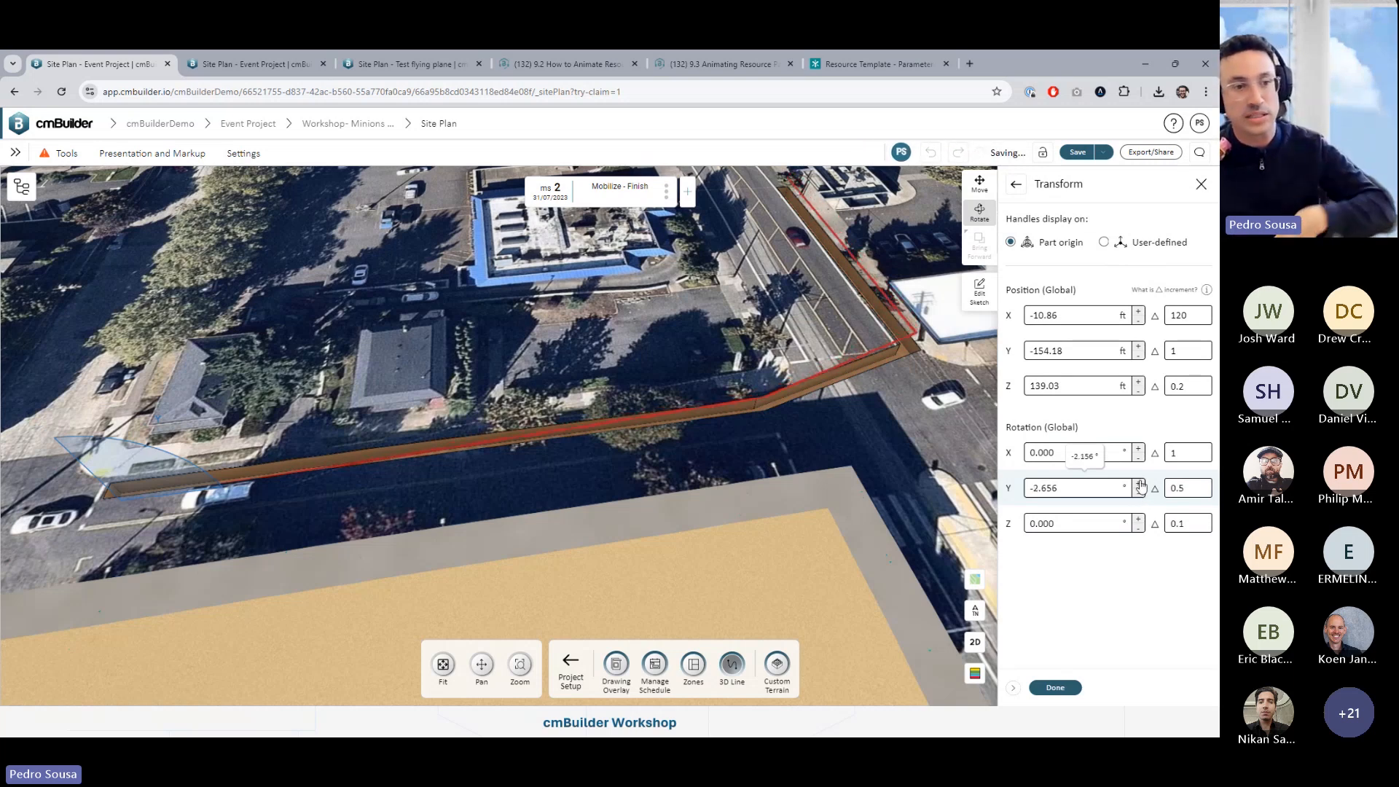
left_click(1140, 485)
left_click(1141, 485)
left_click(1140, 485)
left_click(1141, 485)
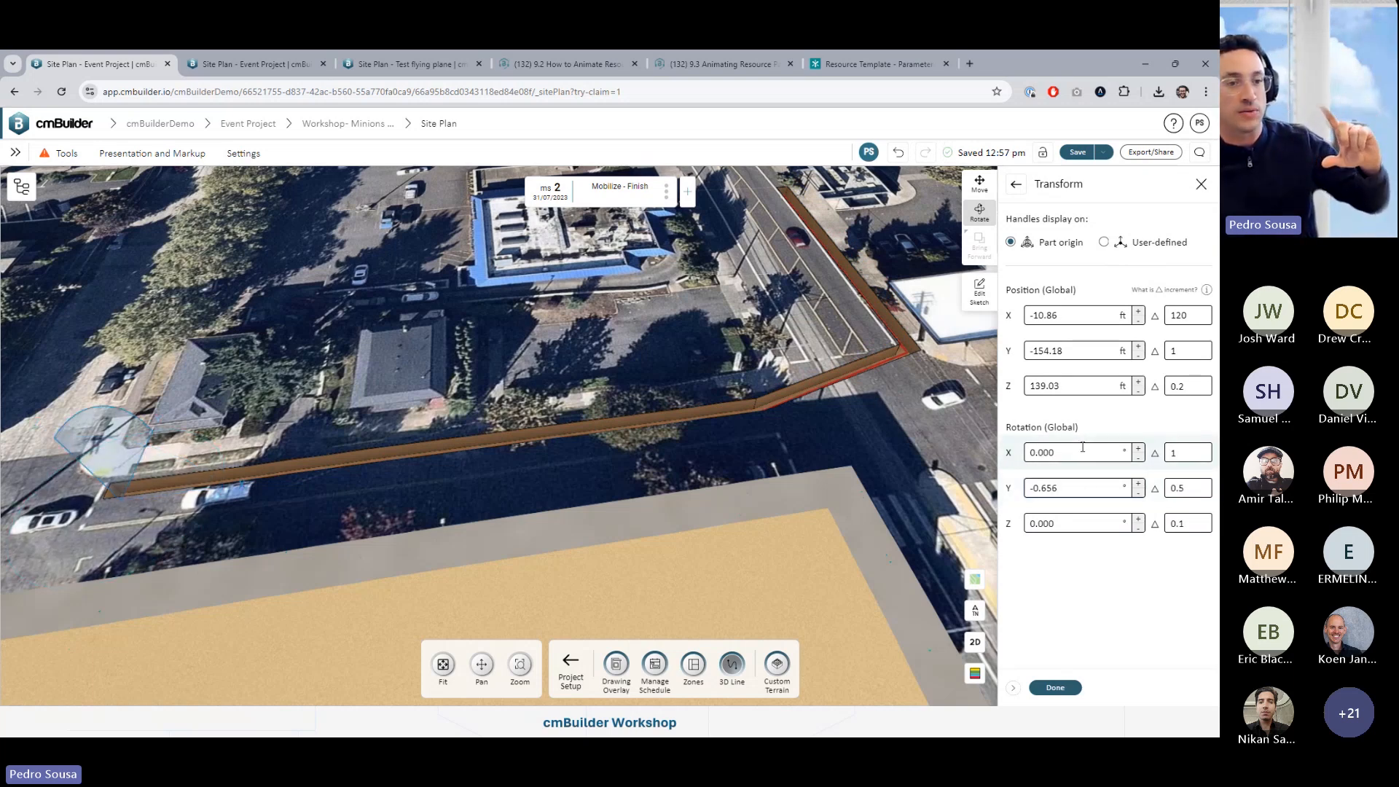
left_click(1049, 453)
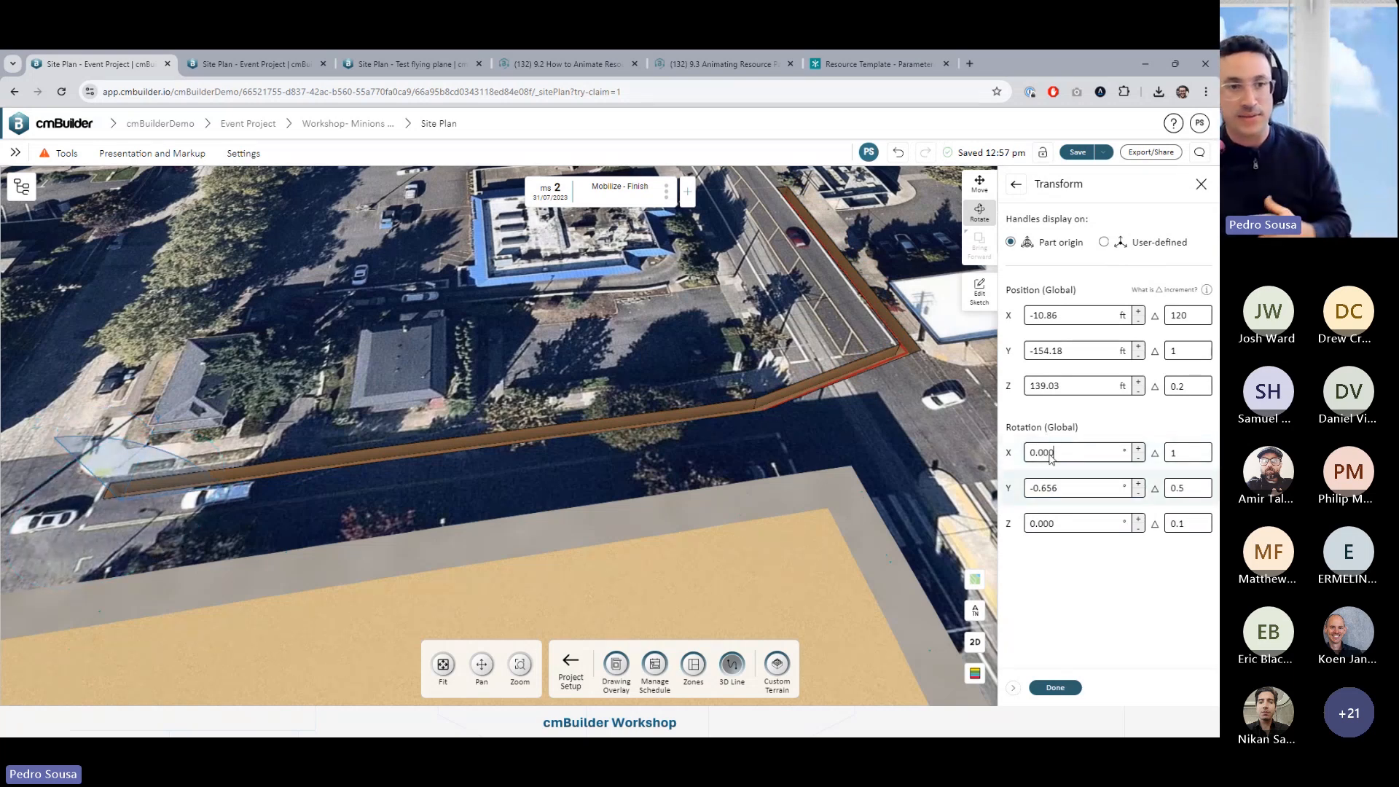
Switch the line's transform handles to user-defined and relocate them to the trench corner at the intersection
left_click(1104, 242)
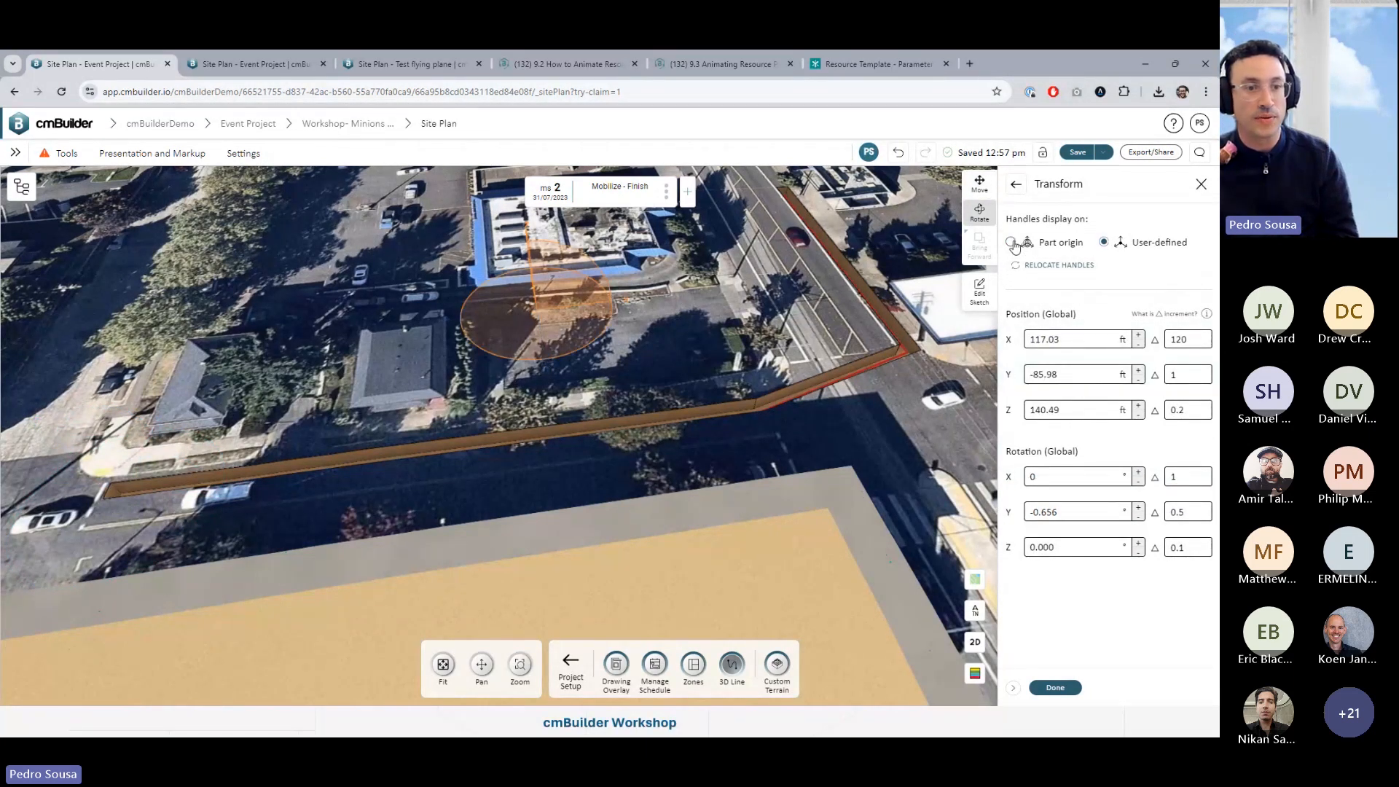
left_click_drag(903, 399, 884, 421)
right_click_drag(885, 422, 800, 458)
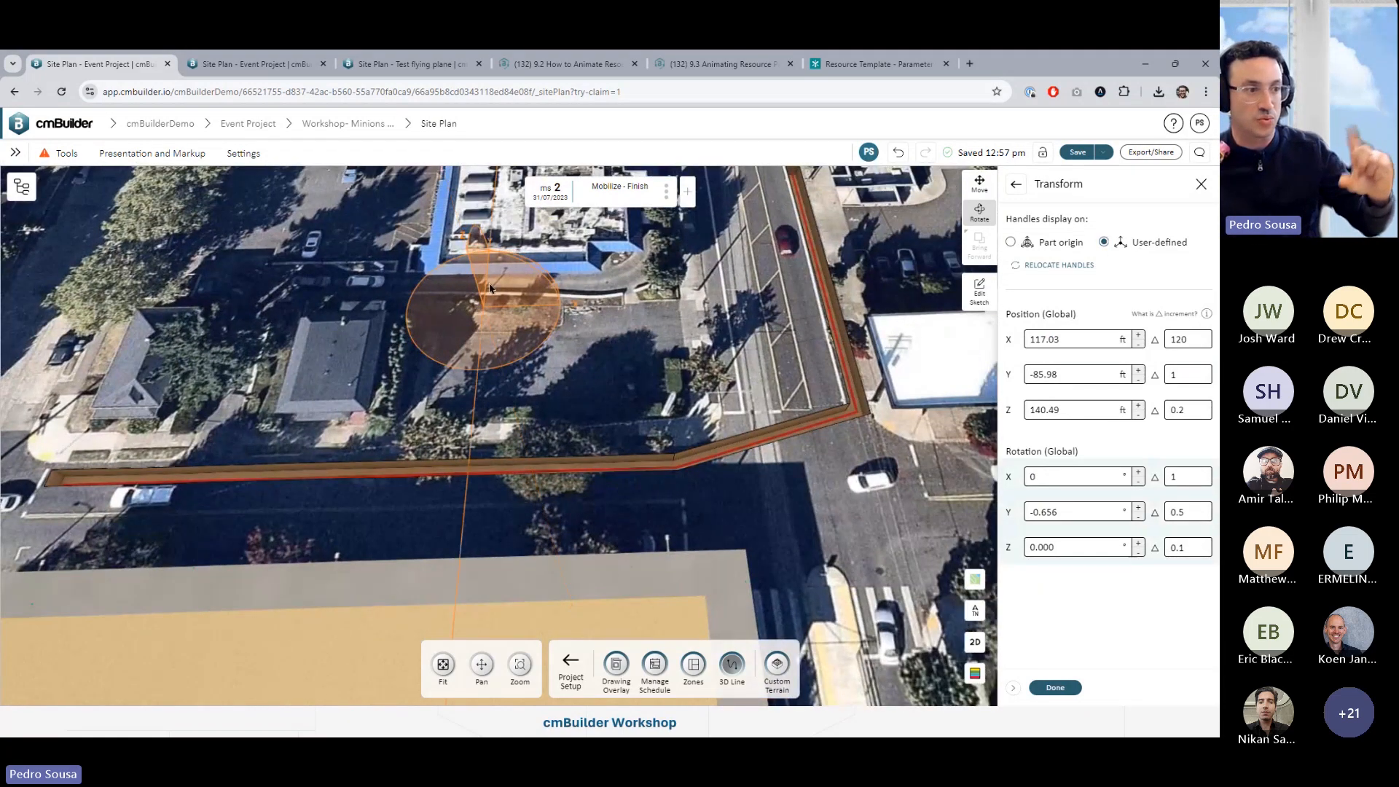
left_click_drag(791, 392, 904, 336)
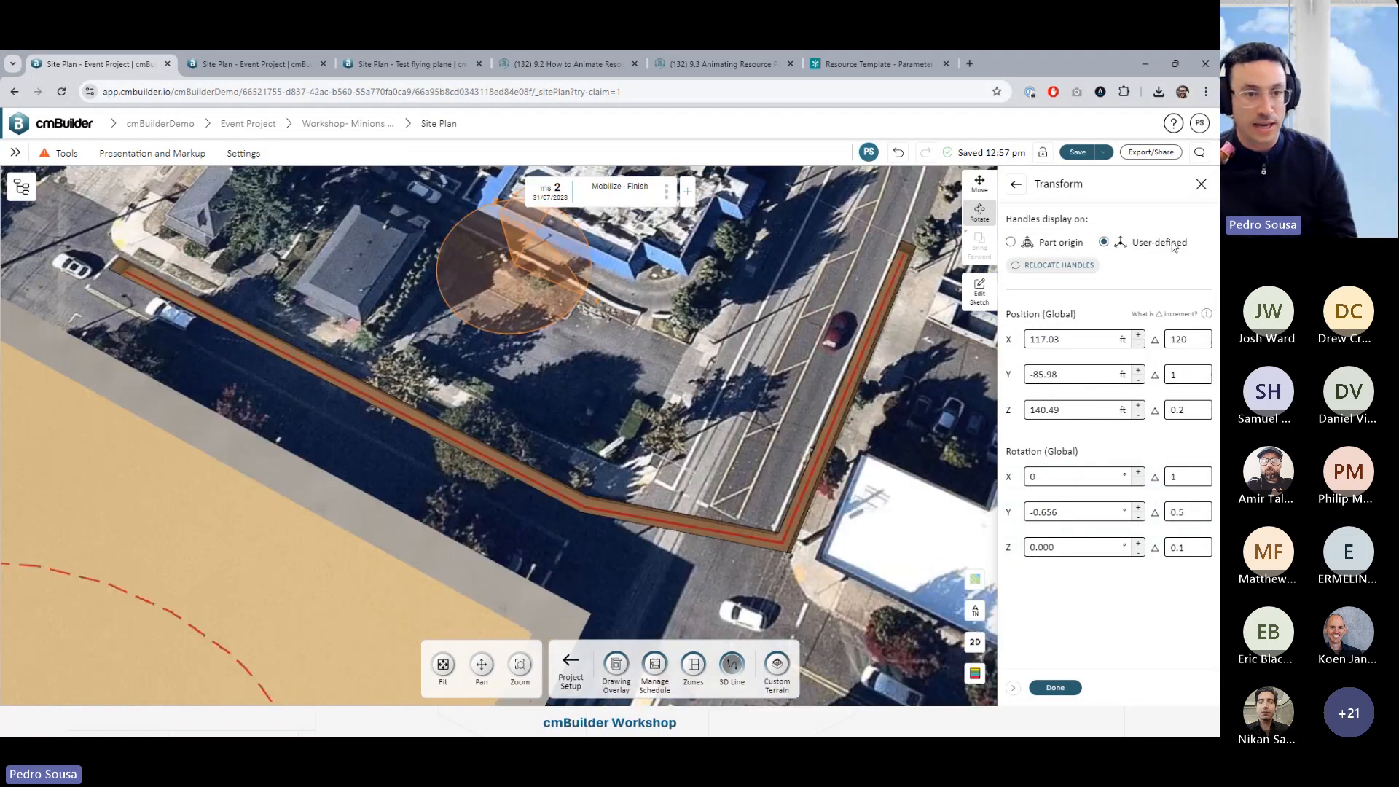
left_click(1019, 271)
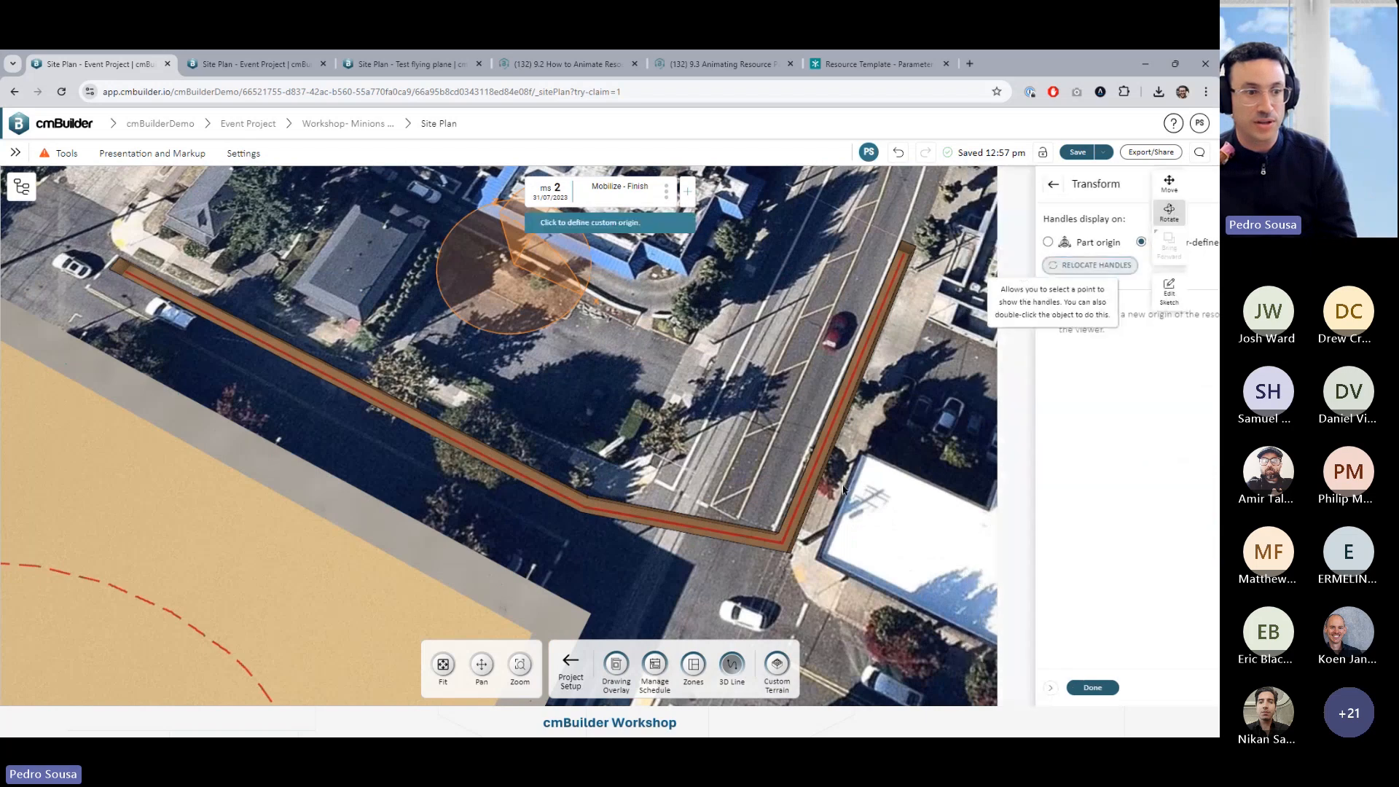
left_click(783, 545)
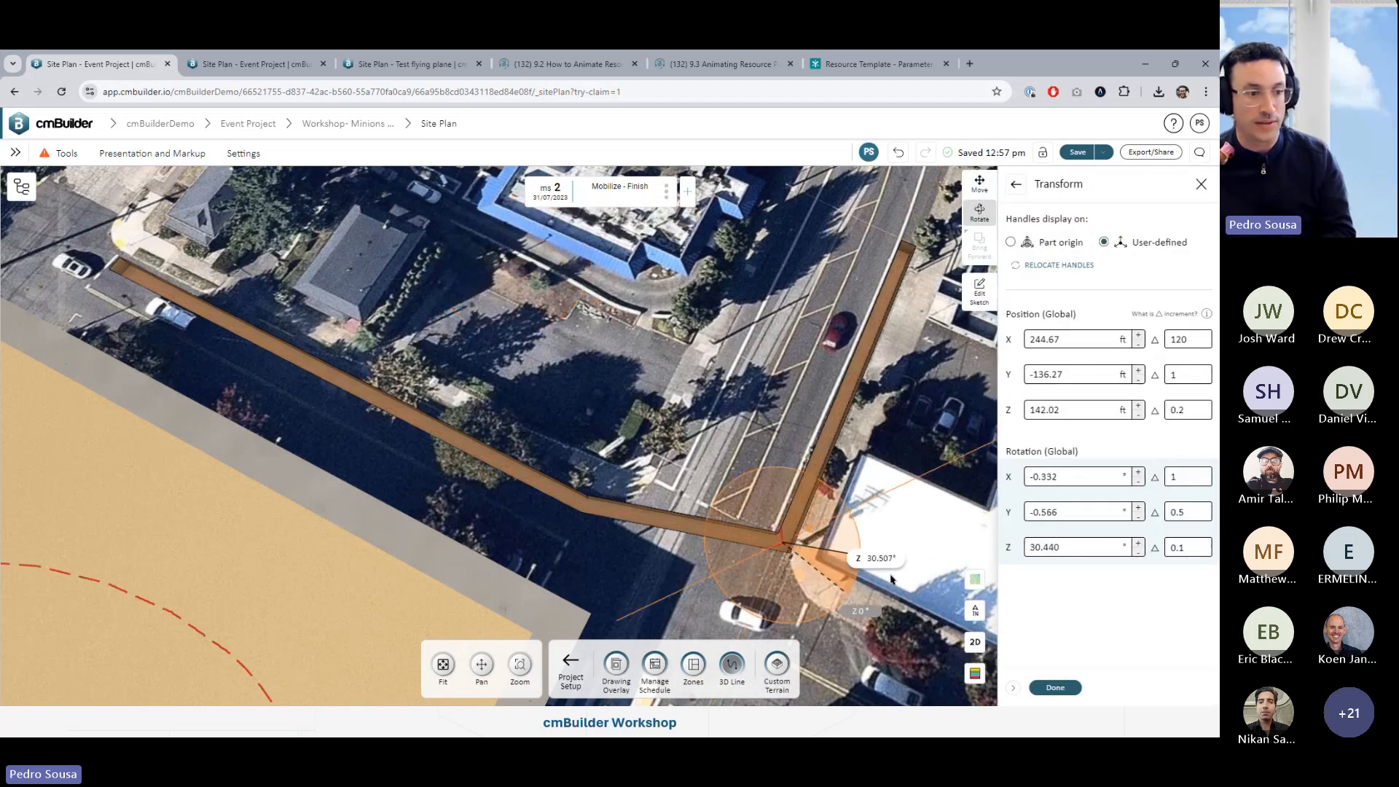
Rotate the line about the trench corner to a Y rotation of -0.737° and finish the transform
left_click_drag(890, 579, 907, 665)
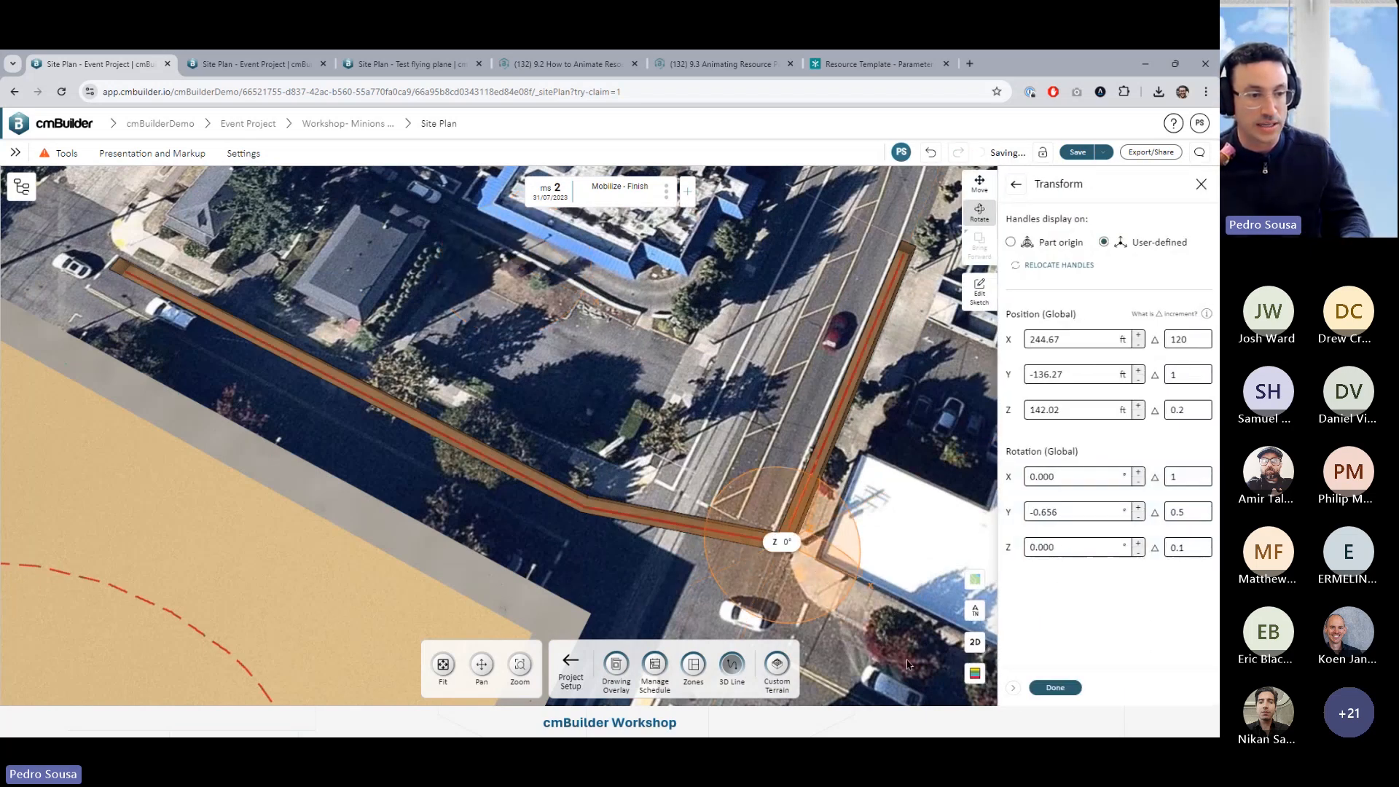
left_click_drag(745, 580, 776, 508)
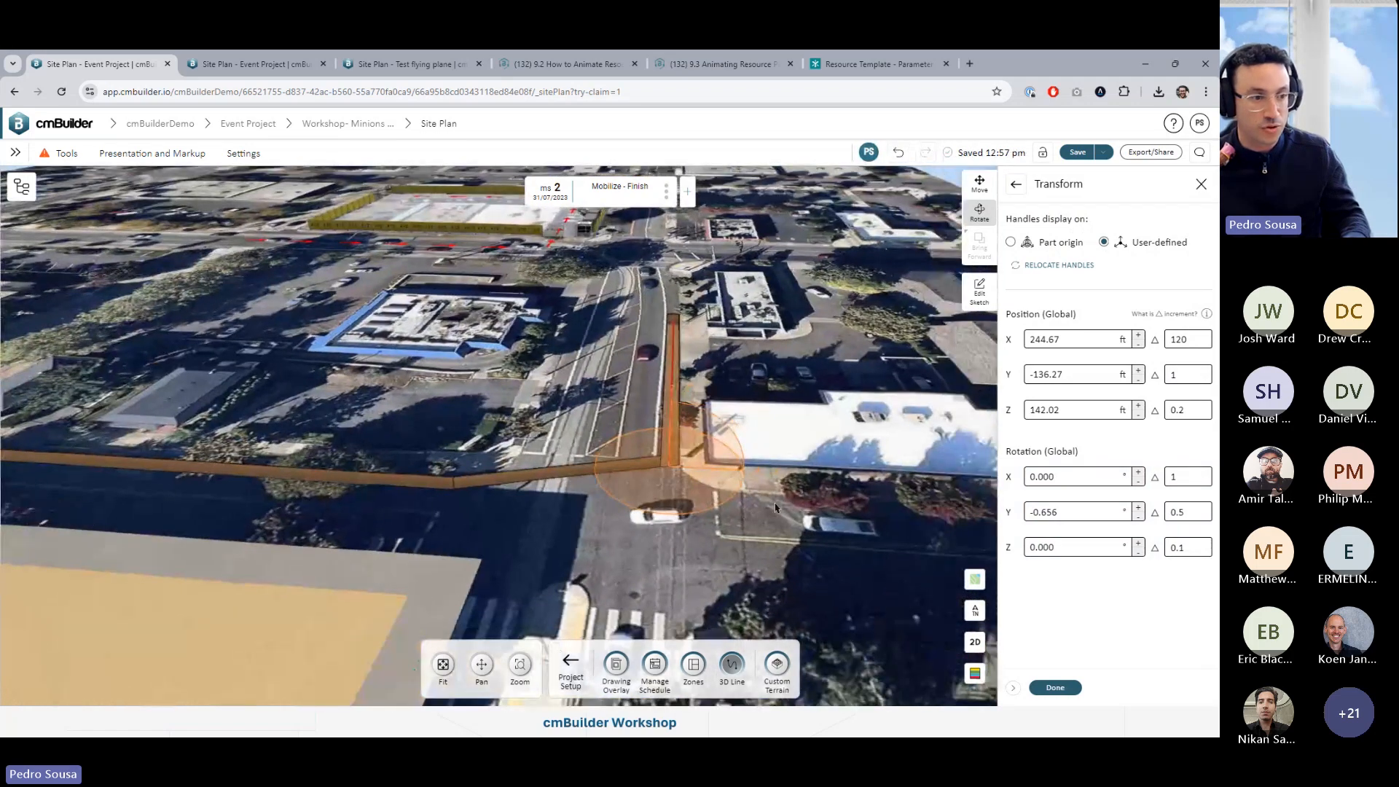
left_click_drag(741, 455, 714, 437)
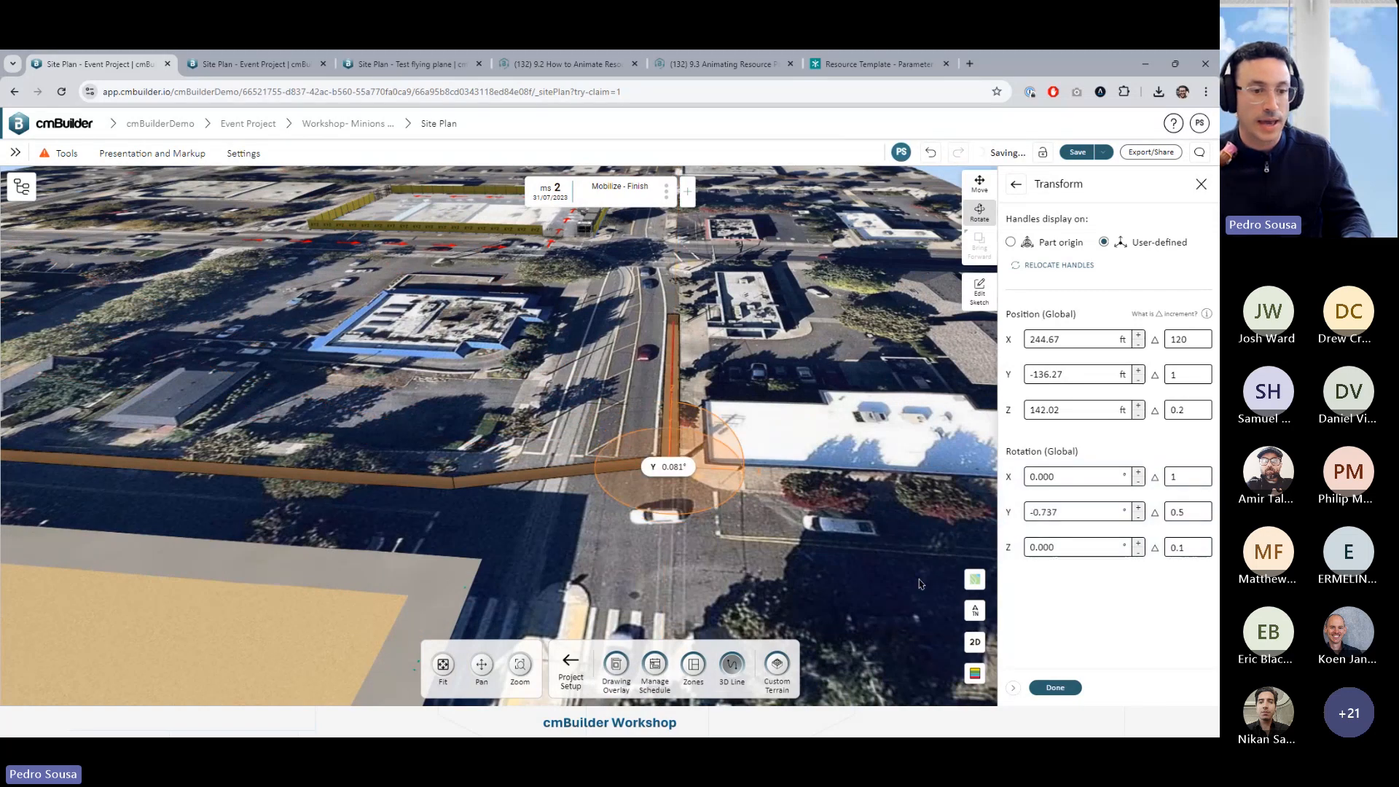
left_click(1055, 688)
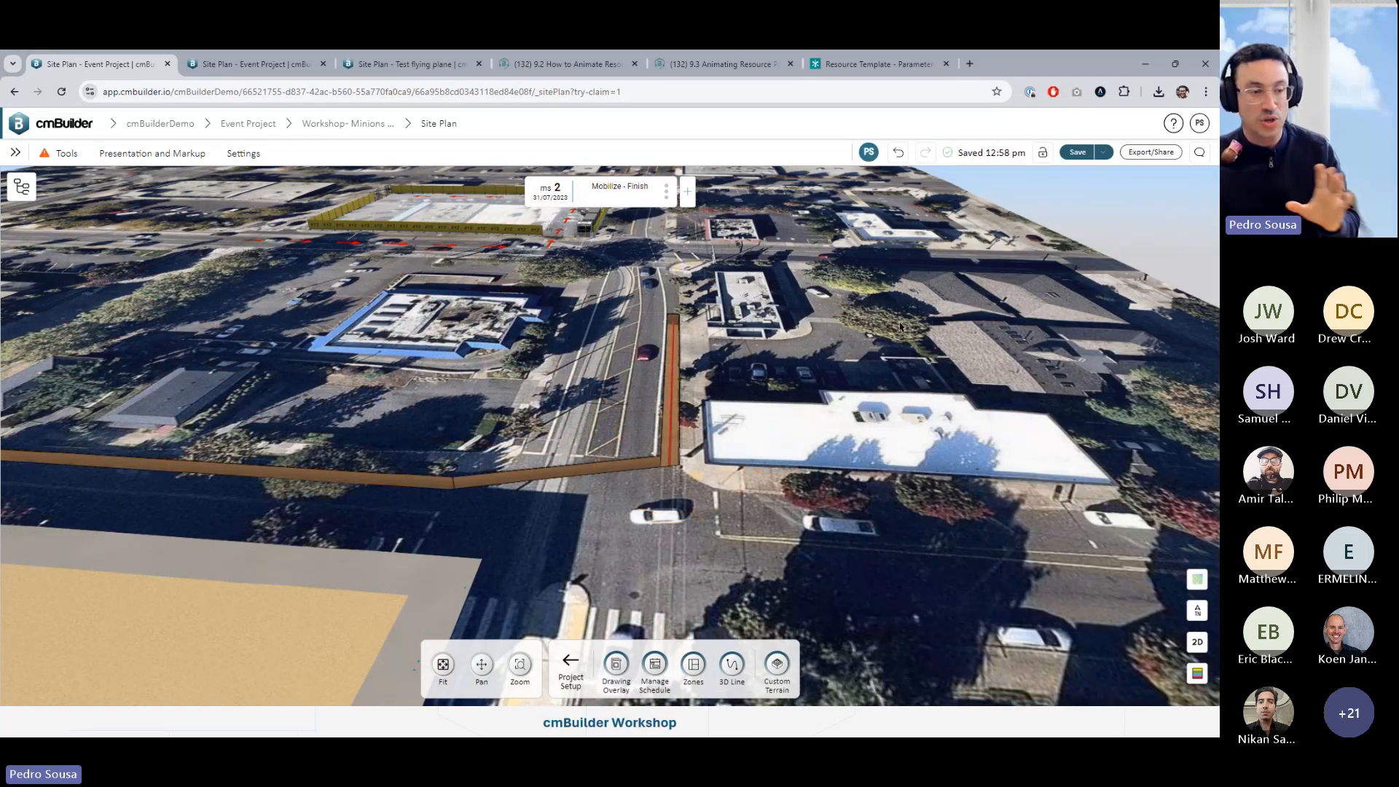
Inspect the tilted line in the trench in 3D at milestone 3, Bulk Excavation Stage 1 - Start
scroll(900, 320, "down", 2)
left_click_drag(875, 320, 648, 481)
key("Right")
key("Right")
scroll(851, 430, "up", 3)
key("Left")
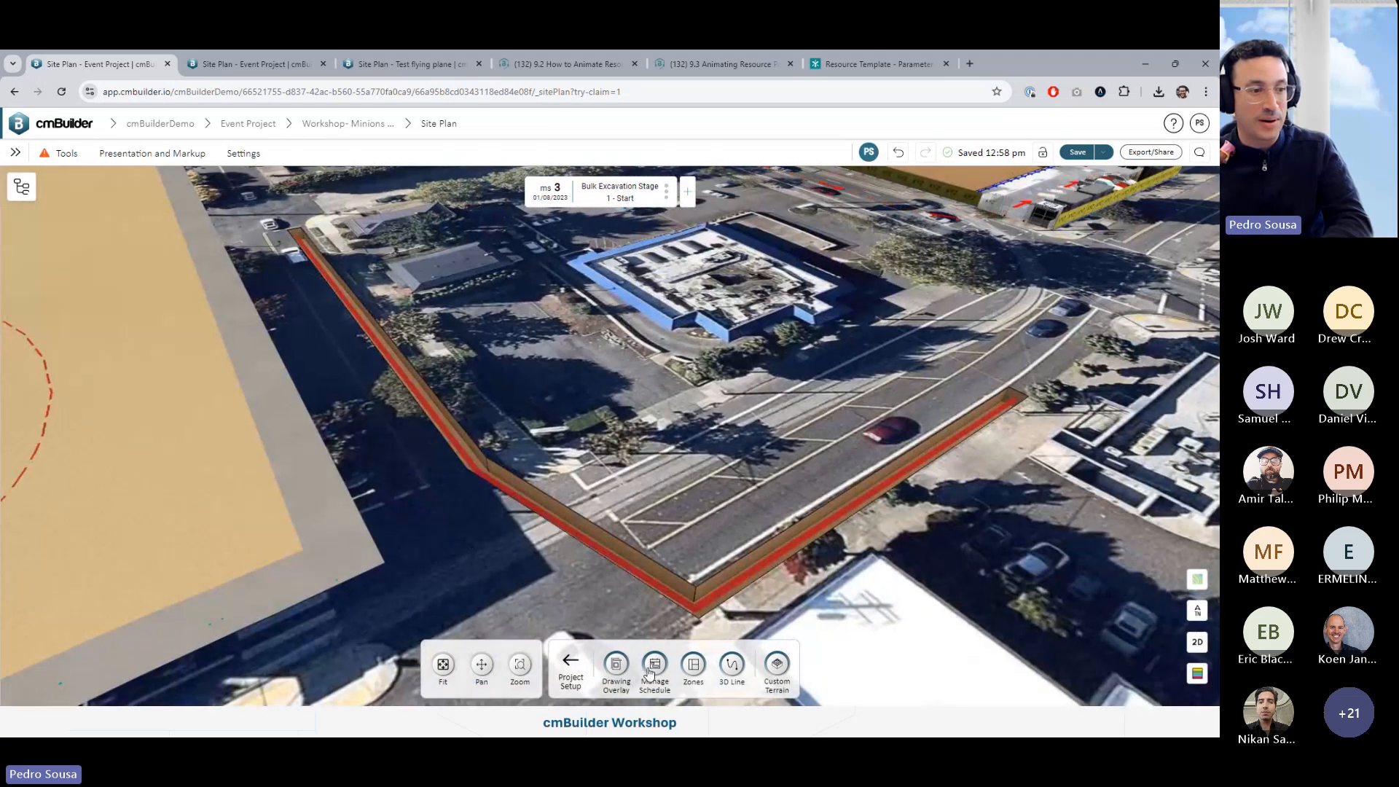
Open the excavation plan and advance the timeline to milestone 4, Bulk Excavation Stage 1 - Finish
left_click(570, 661)
left_click(582, 664)
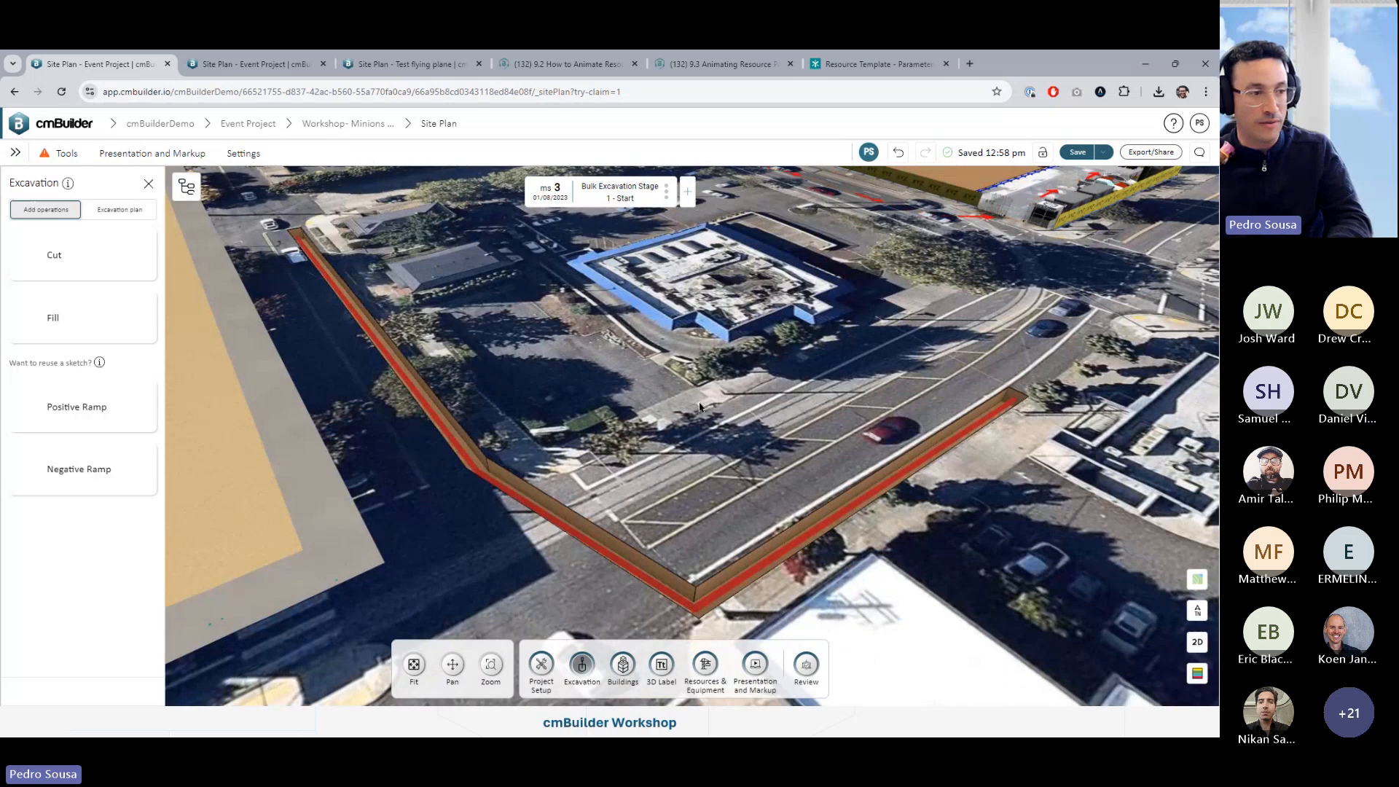
left_click(131, 217)
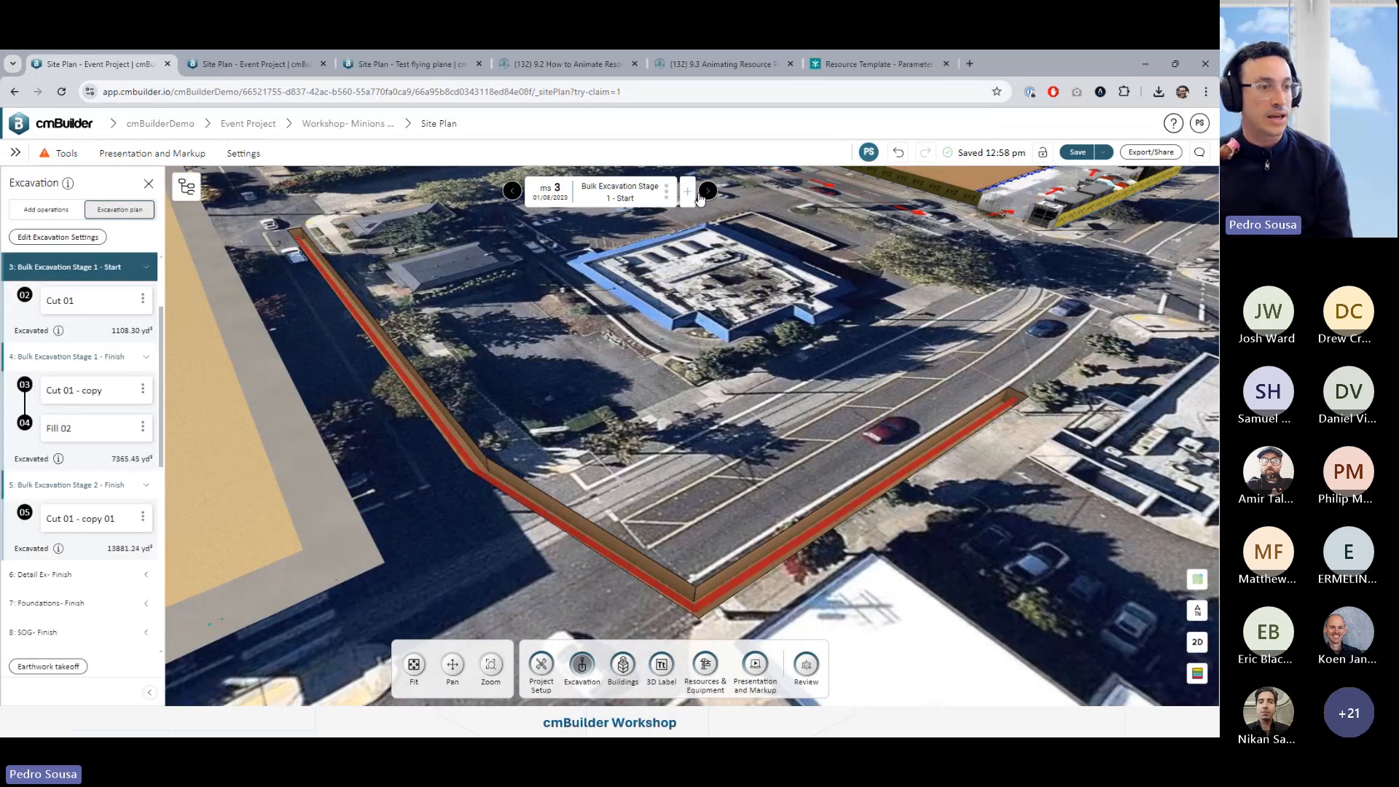
left_click(708, 191)
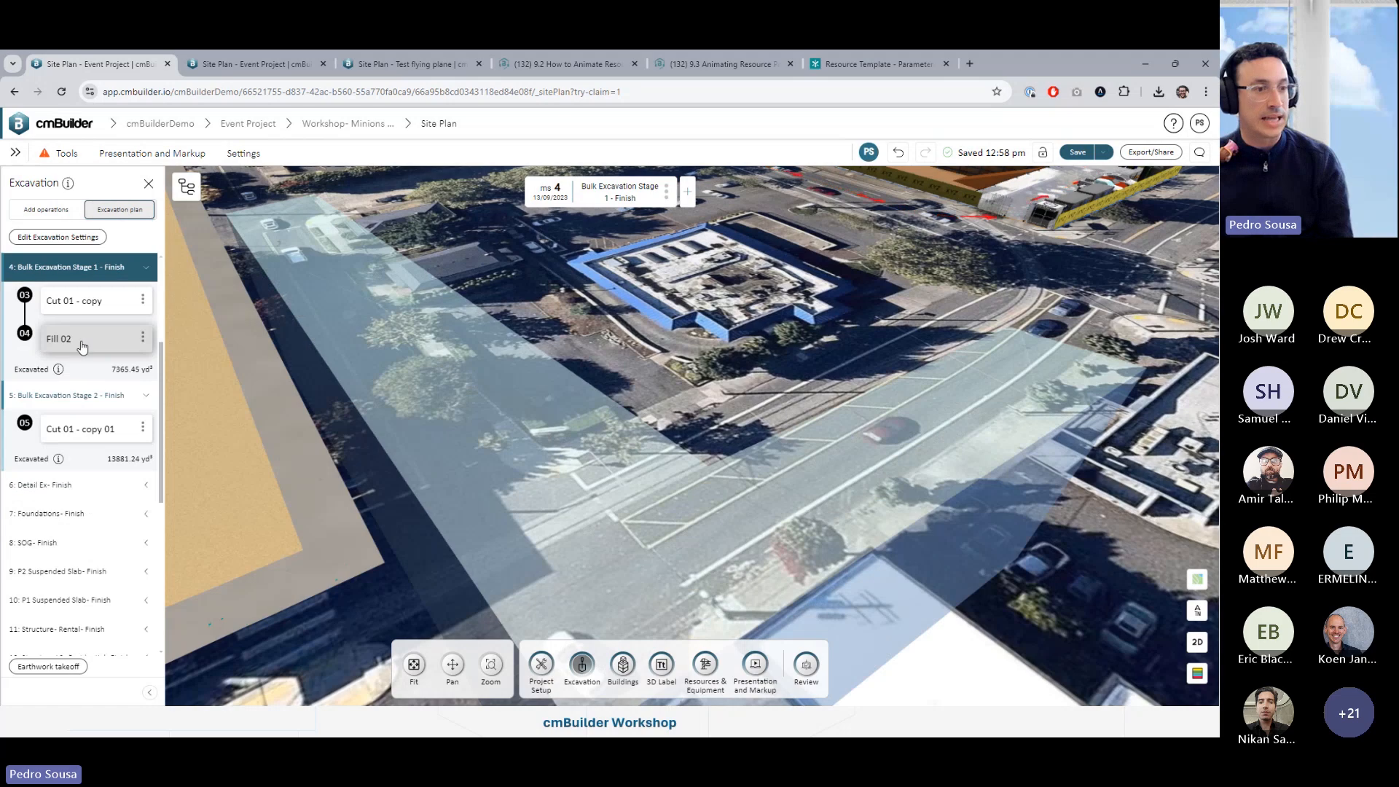
Set the top color of the trench backfill Fill 02 to brown and check the filled trench in 3D
left_click(83, 342)
left_click(1166, 367)
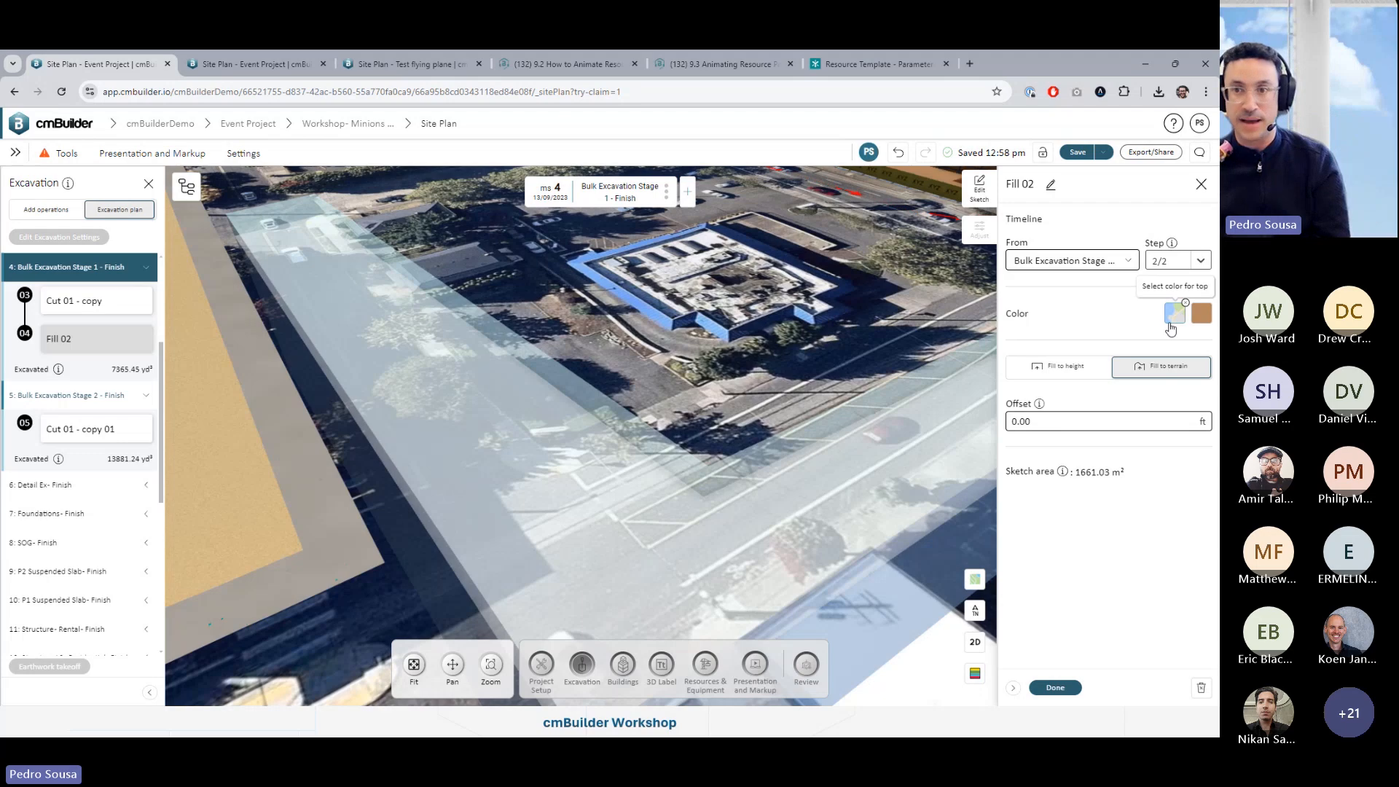
left_click(1055, 688)
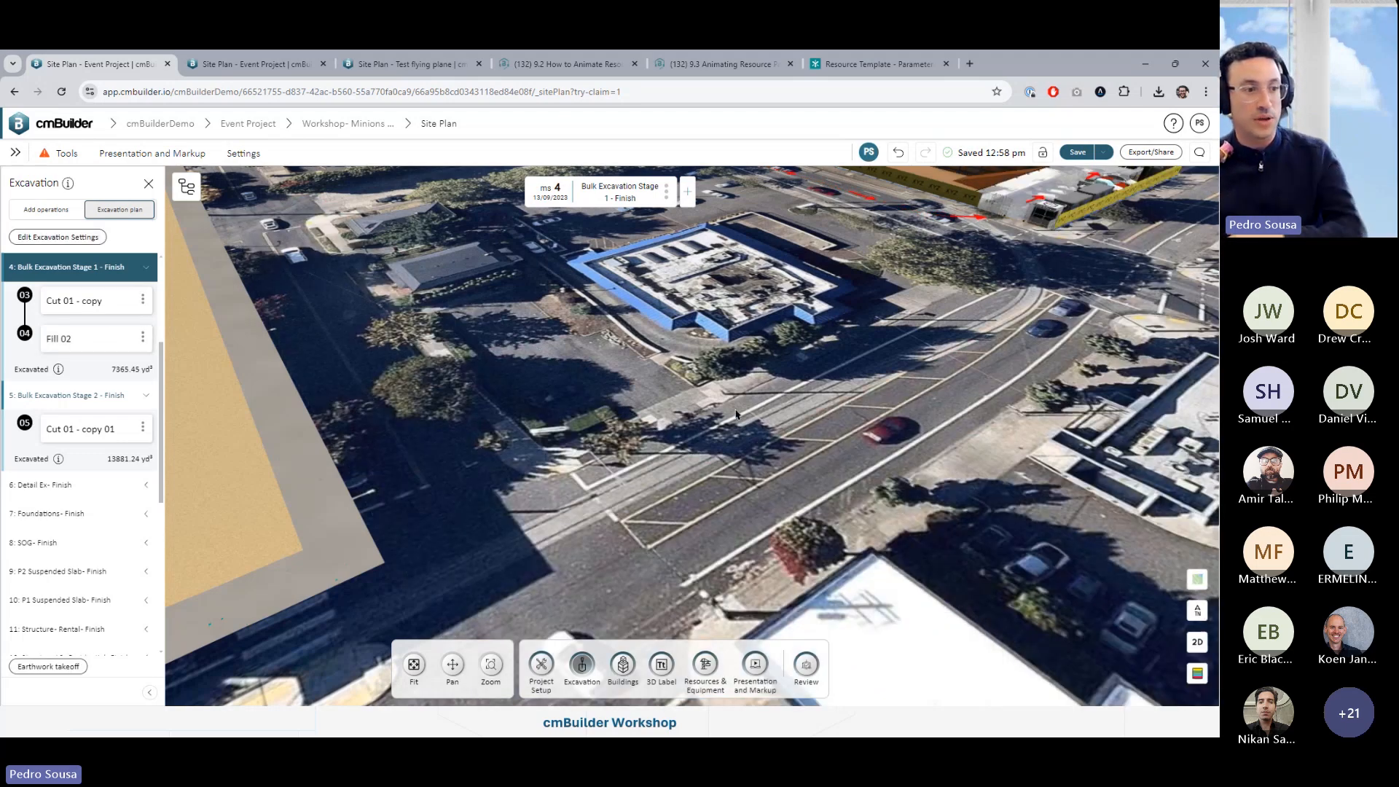
left_click(65, 348)
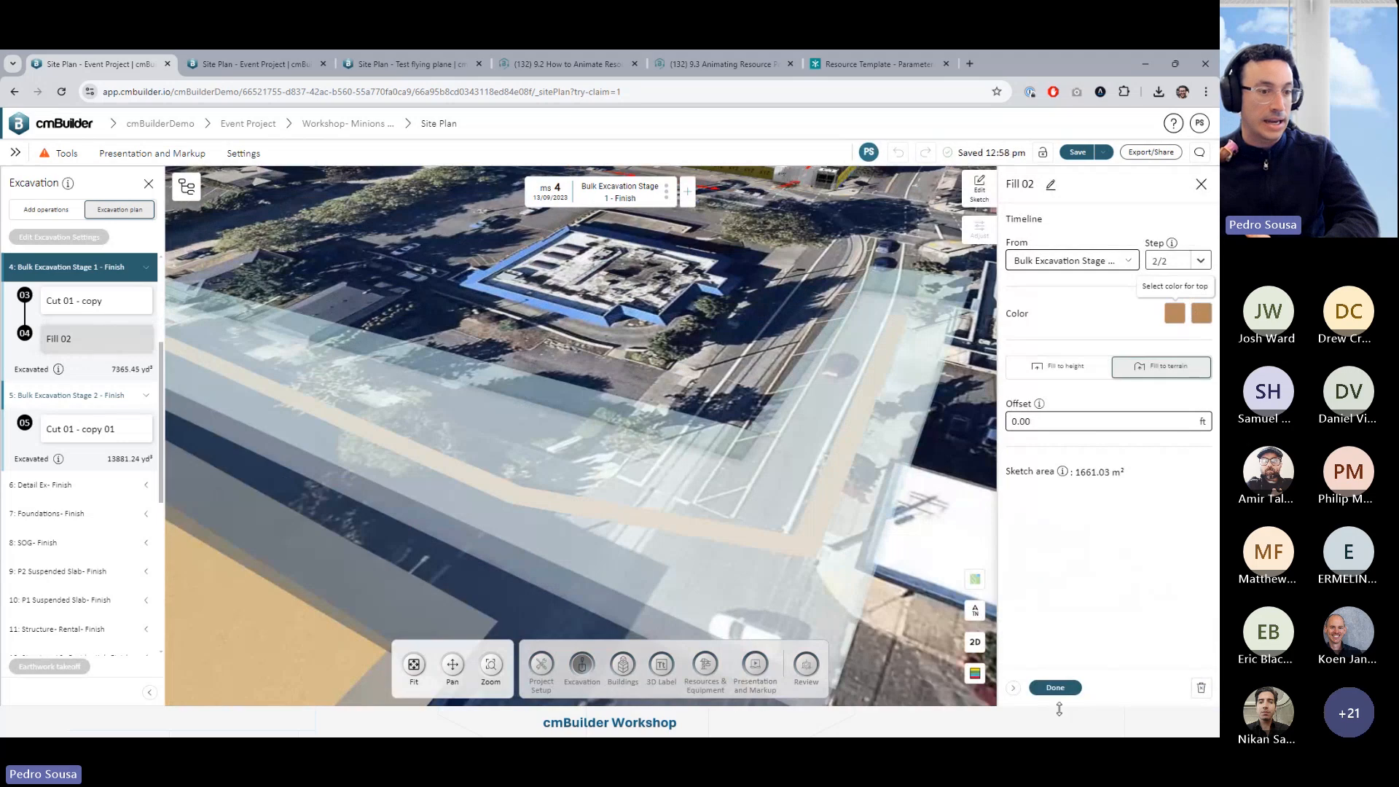
left_click(1075, 693)
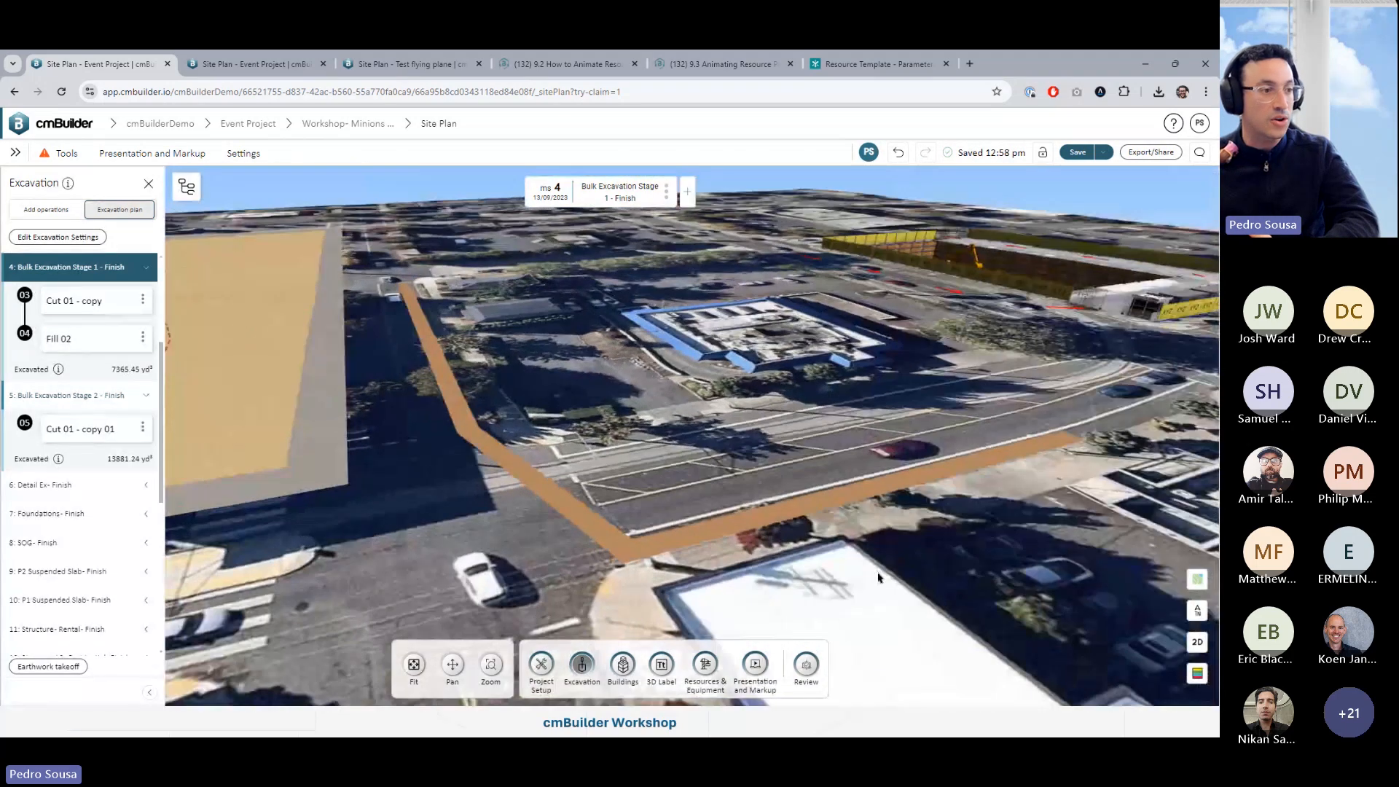
left_click(102, 339)
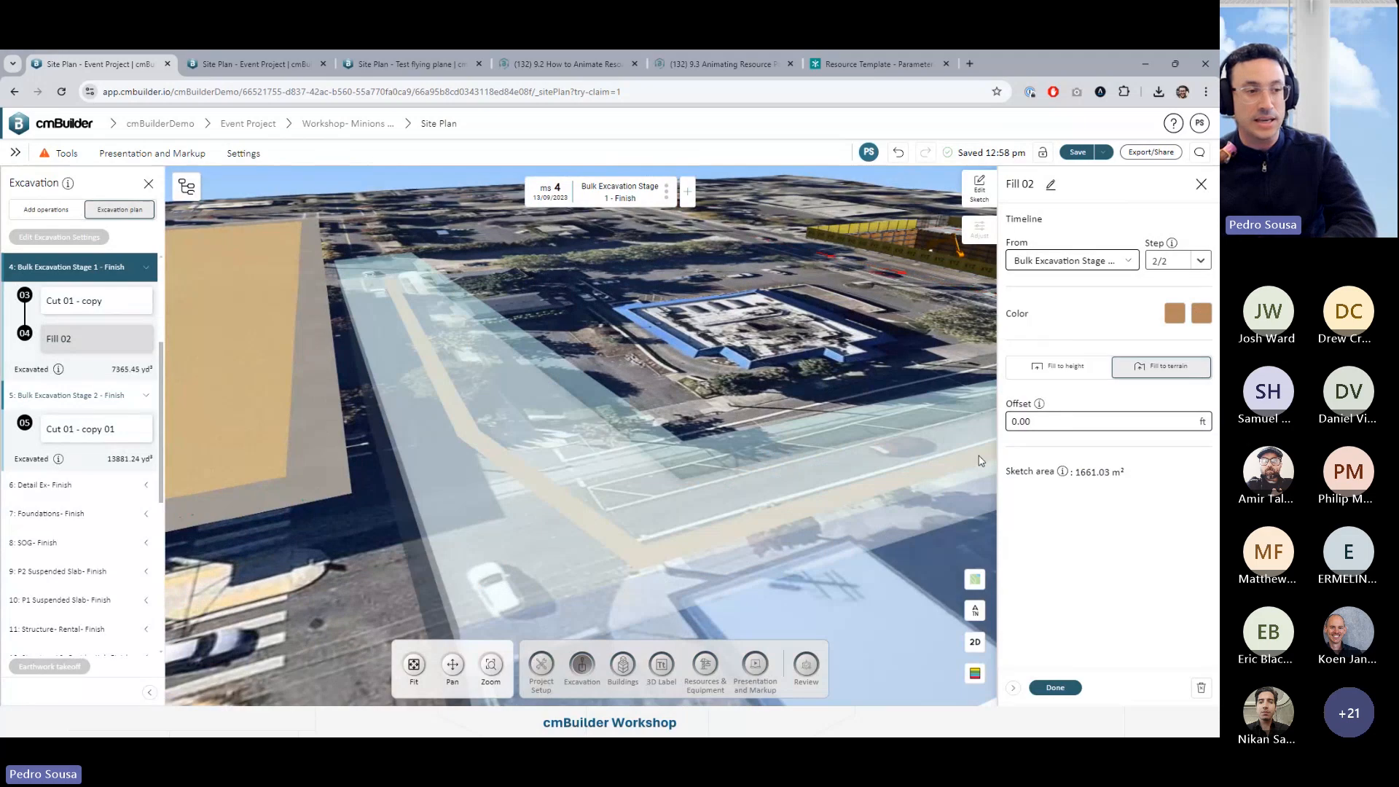
left_click(1063, 691)
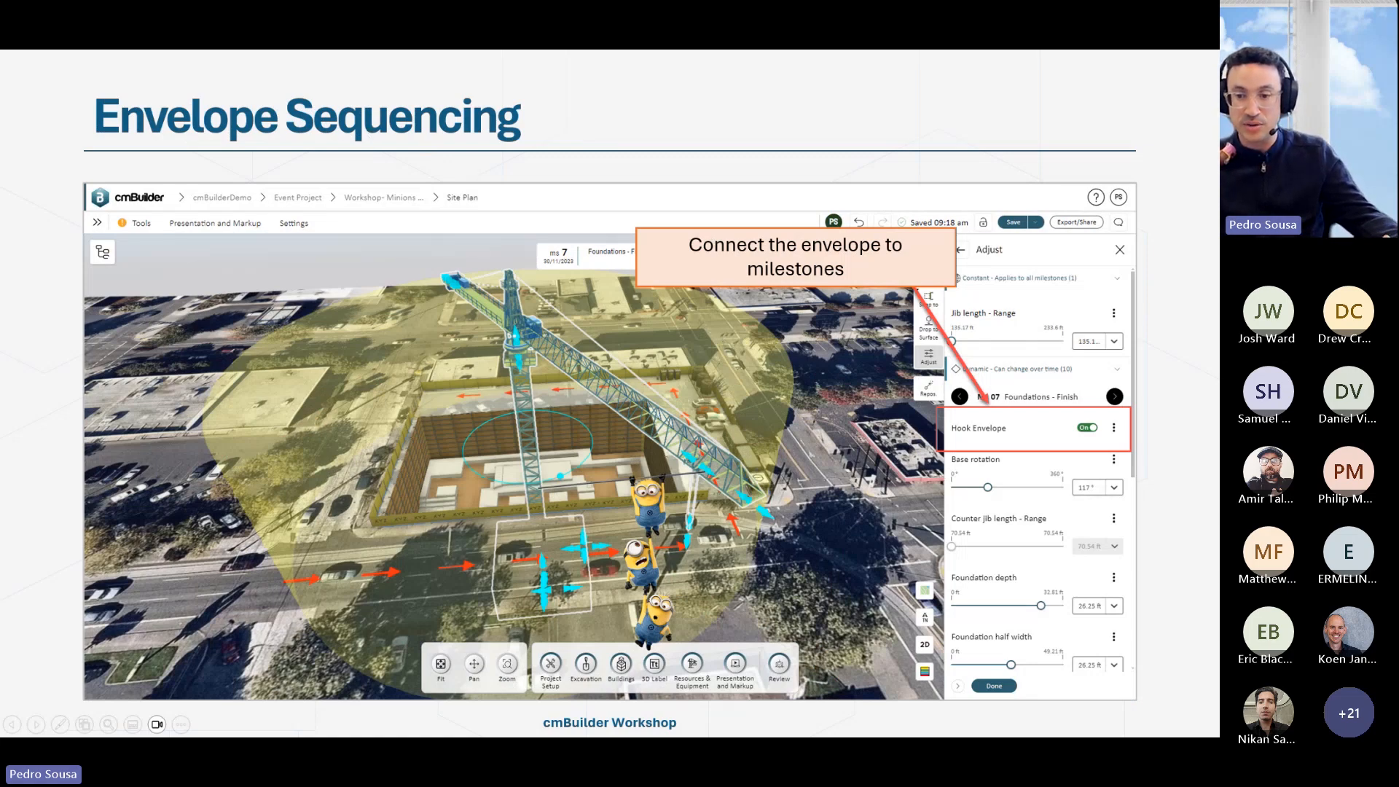
Switch from the slides back to cmBuilder, close the excavation plan and show the tower crane's envelope at milestone 7, Foundations - Finish
key("alt+Tab")
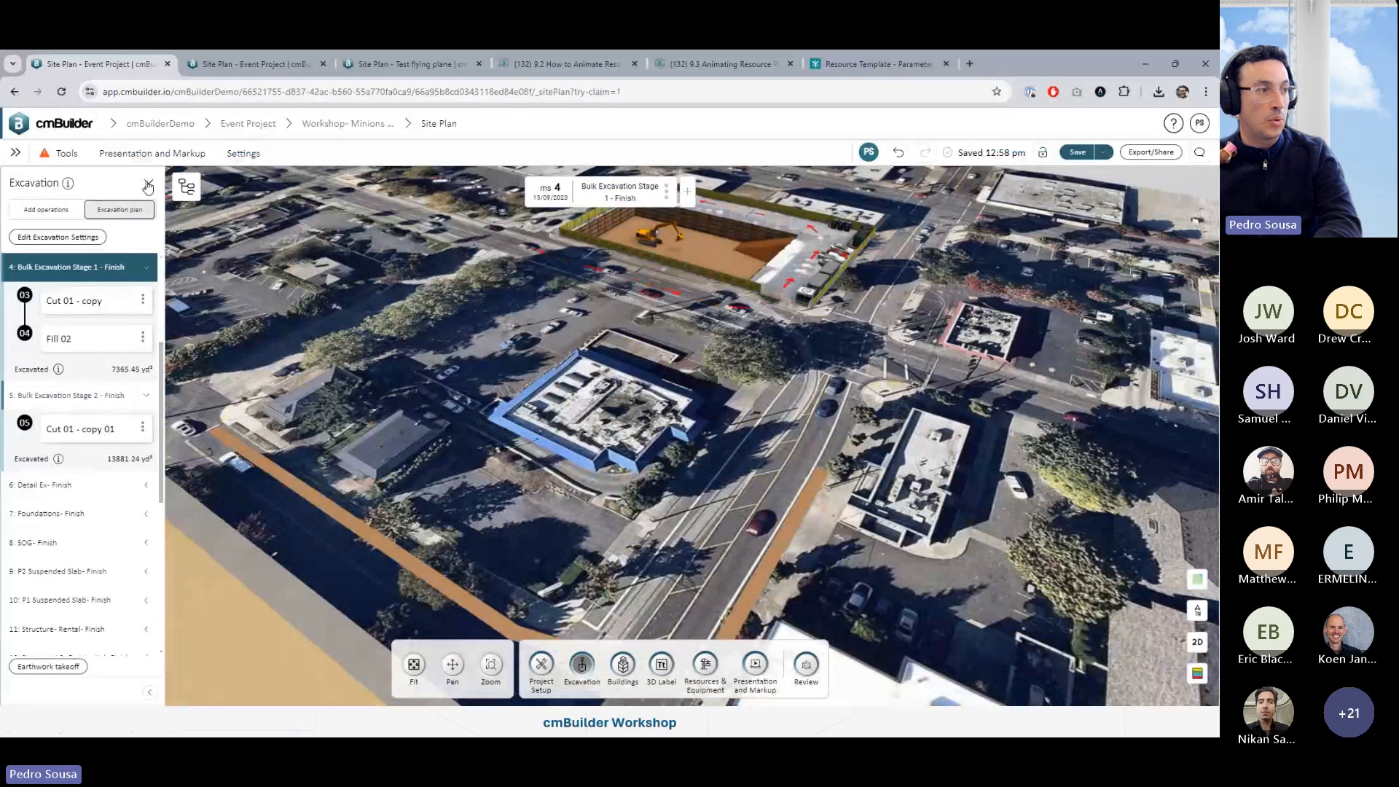
left_click(148, 185)
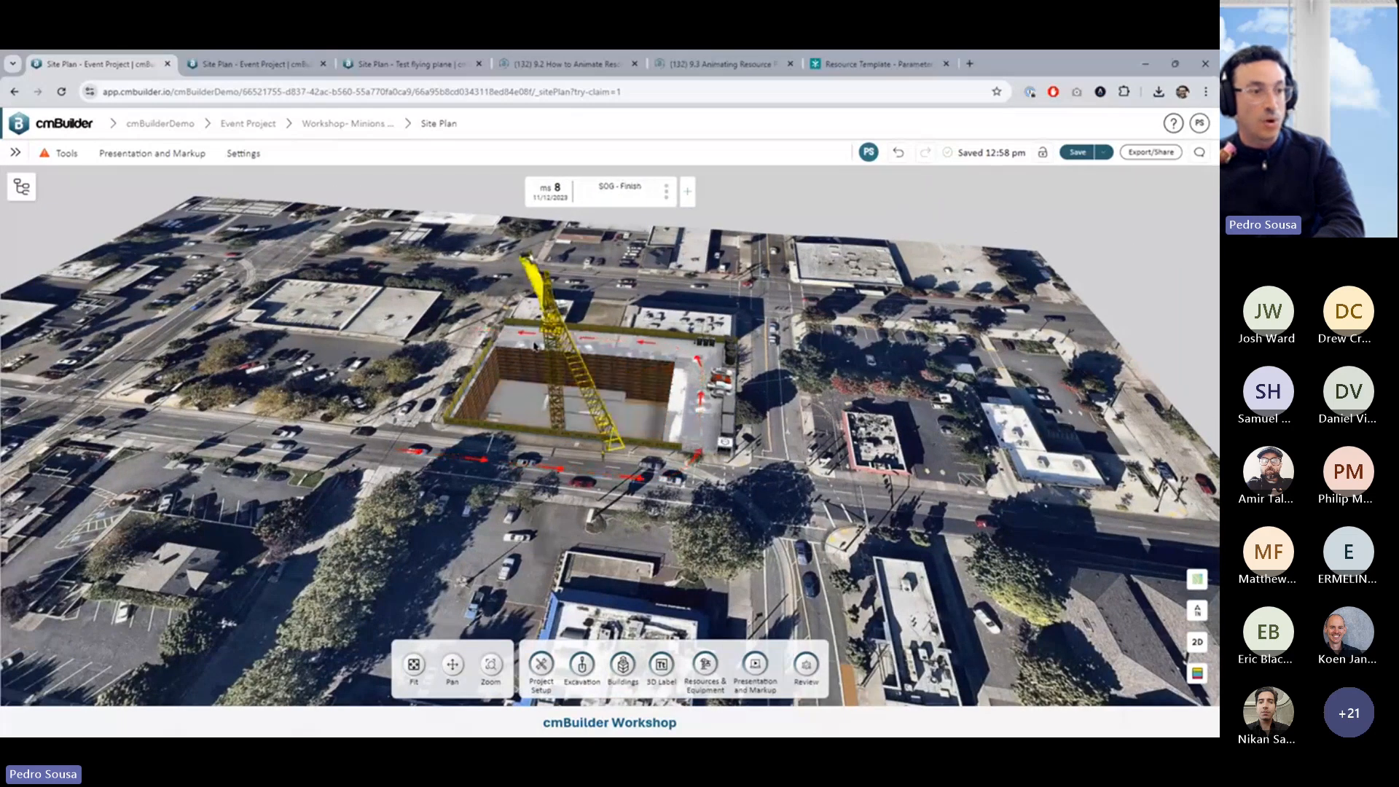
left_click(541, 342)
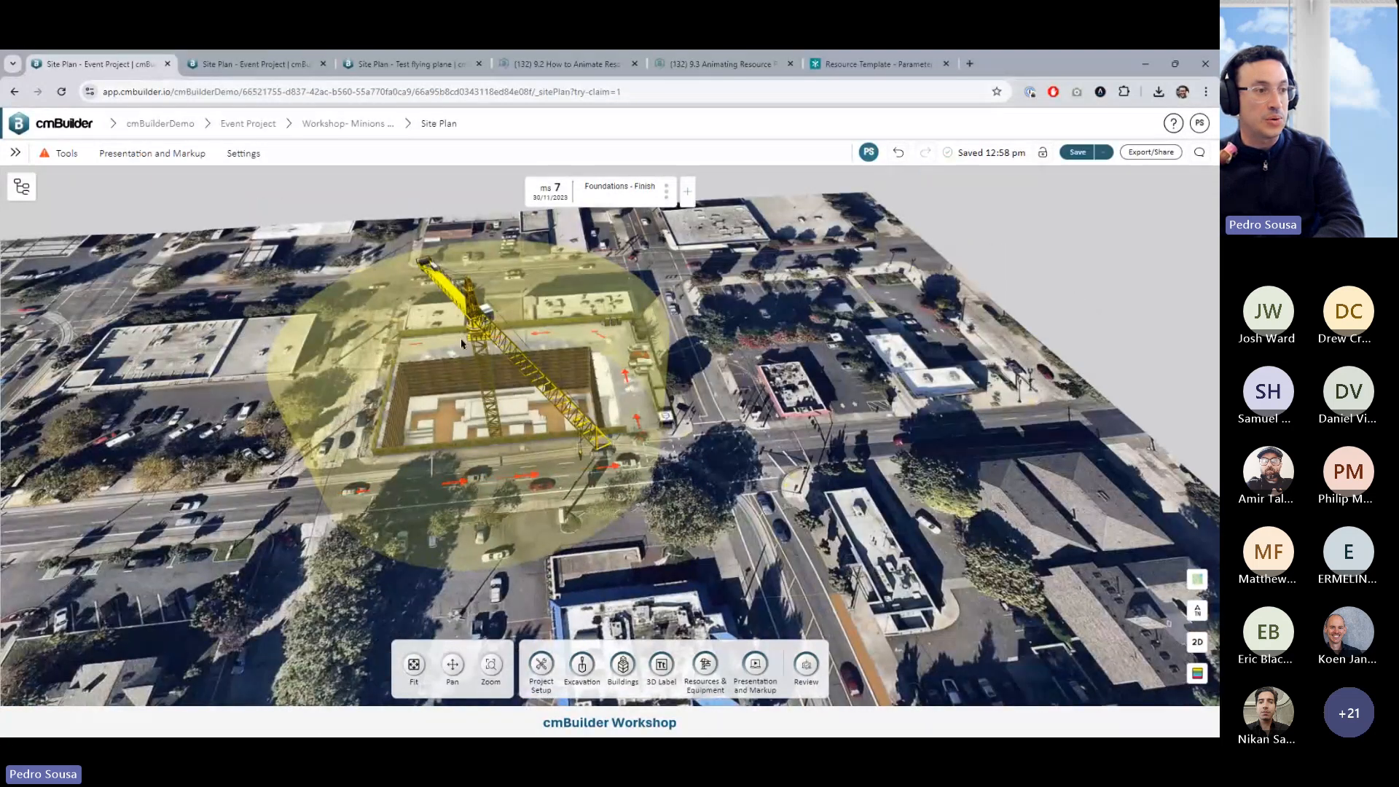
Select the hammerhead tower crane at milestone 7 and open its adjustable parameters
left_click(242, 153)
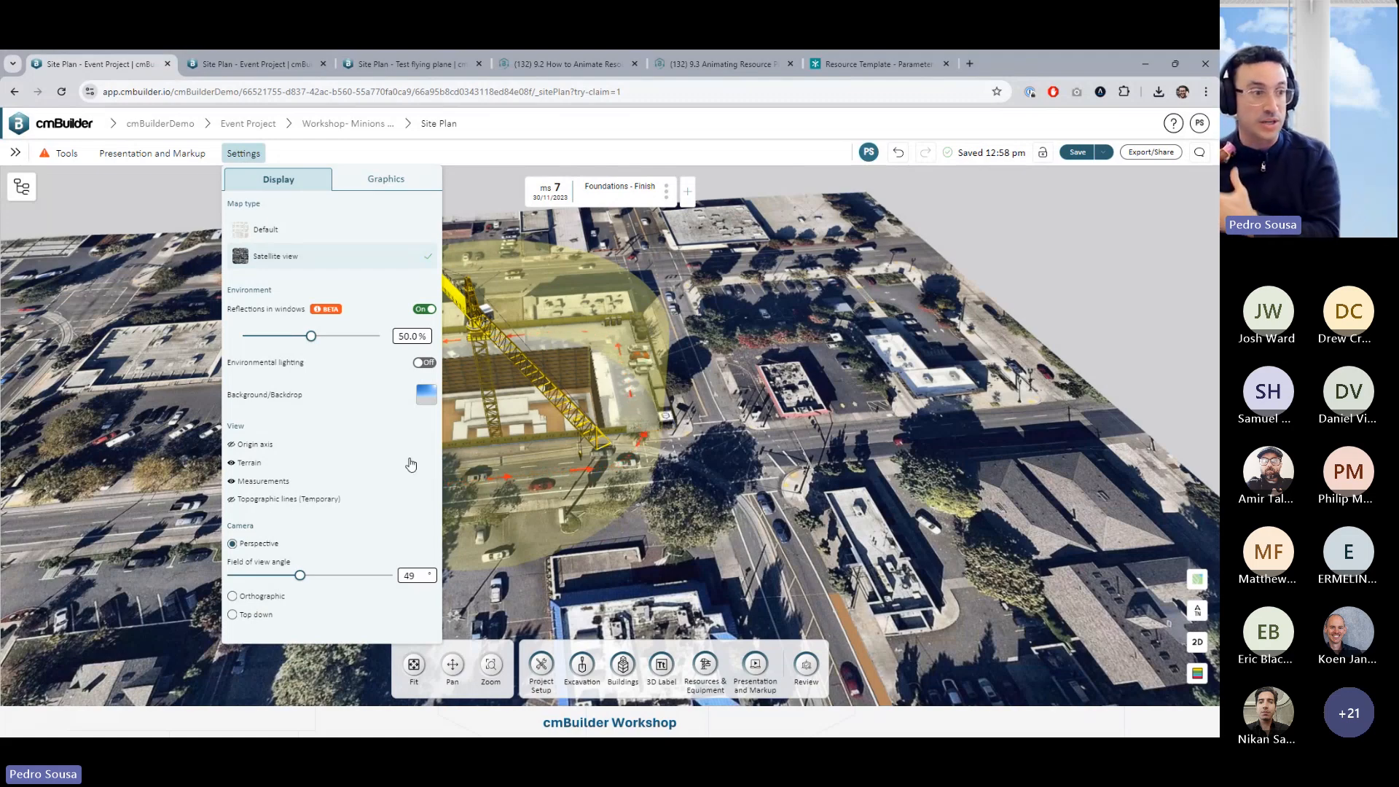
left_click_drag(548, 408, 615, 400)
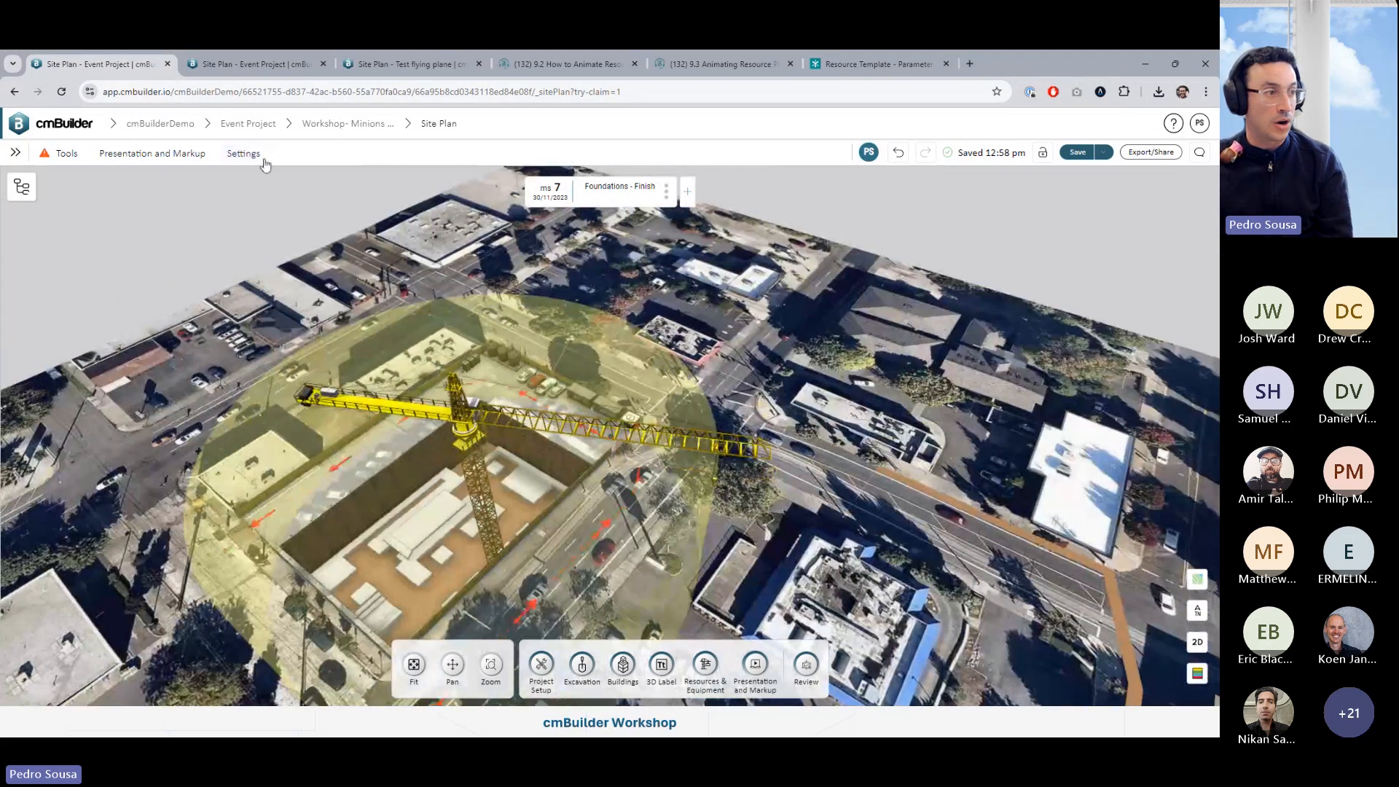
left_click(252, 154)
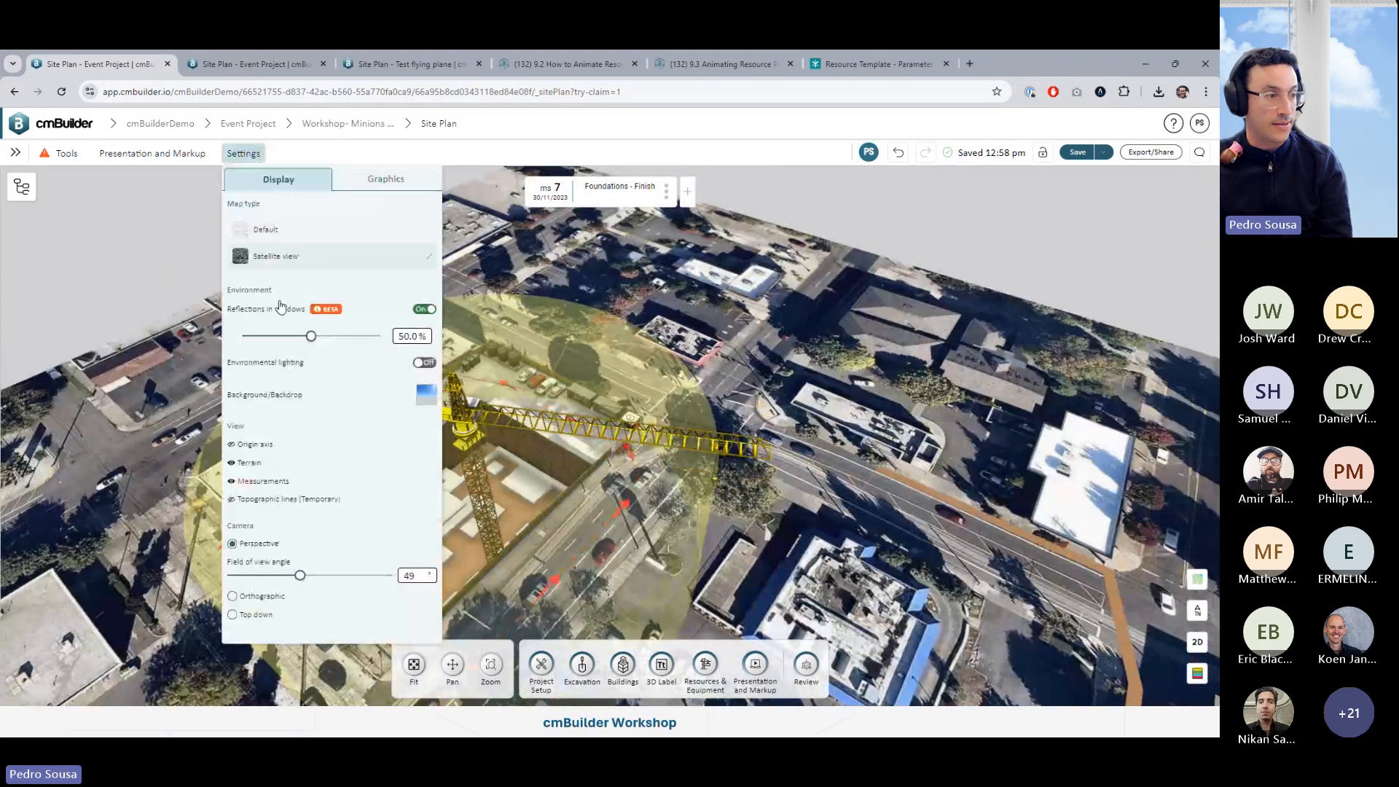
left_click(464, 423)
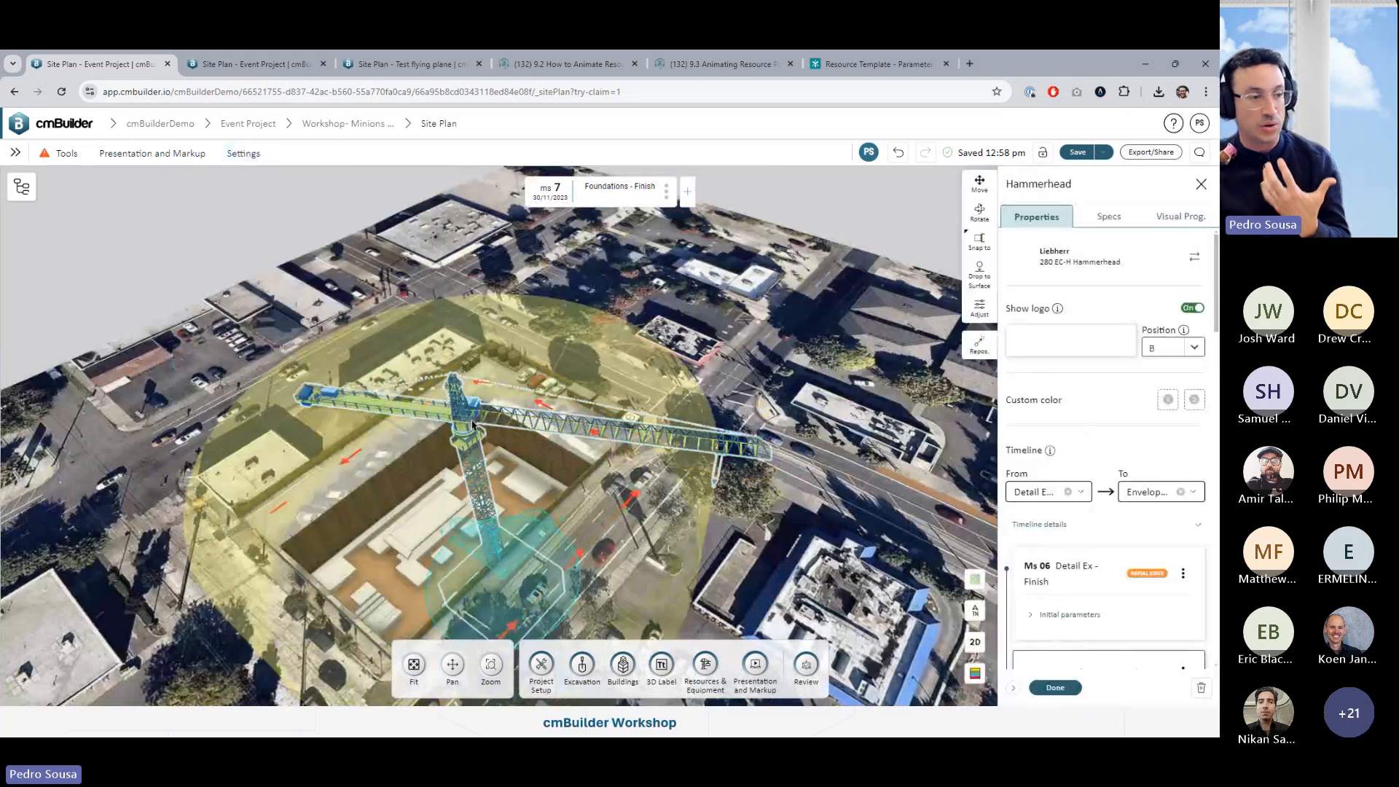
left_click(981, 309)
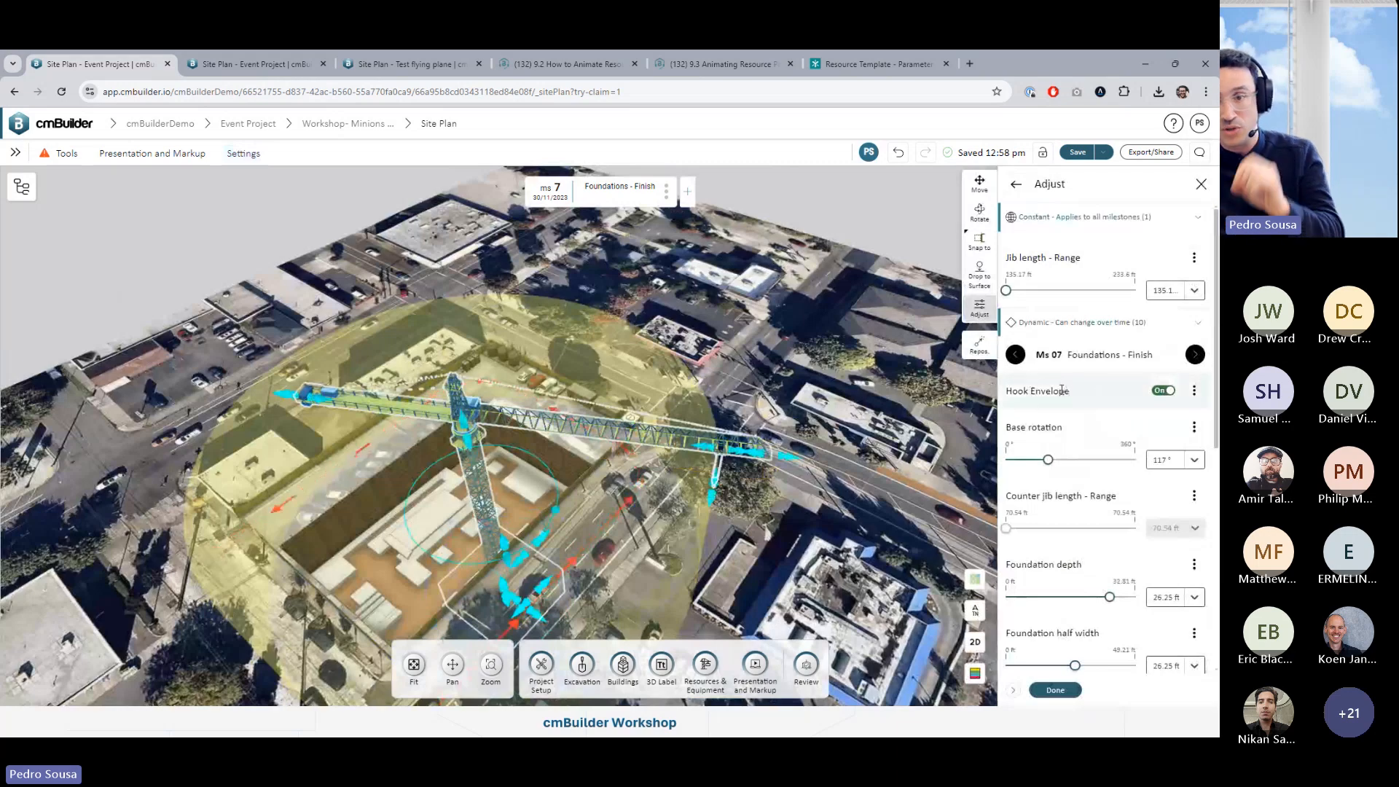
Turn the crane's hook envelope on at milestone 9, P2 Suspended Slab - Finish, and off at milestone 10, P1 Suspended Slab - Finish
left_click(1015, 354)
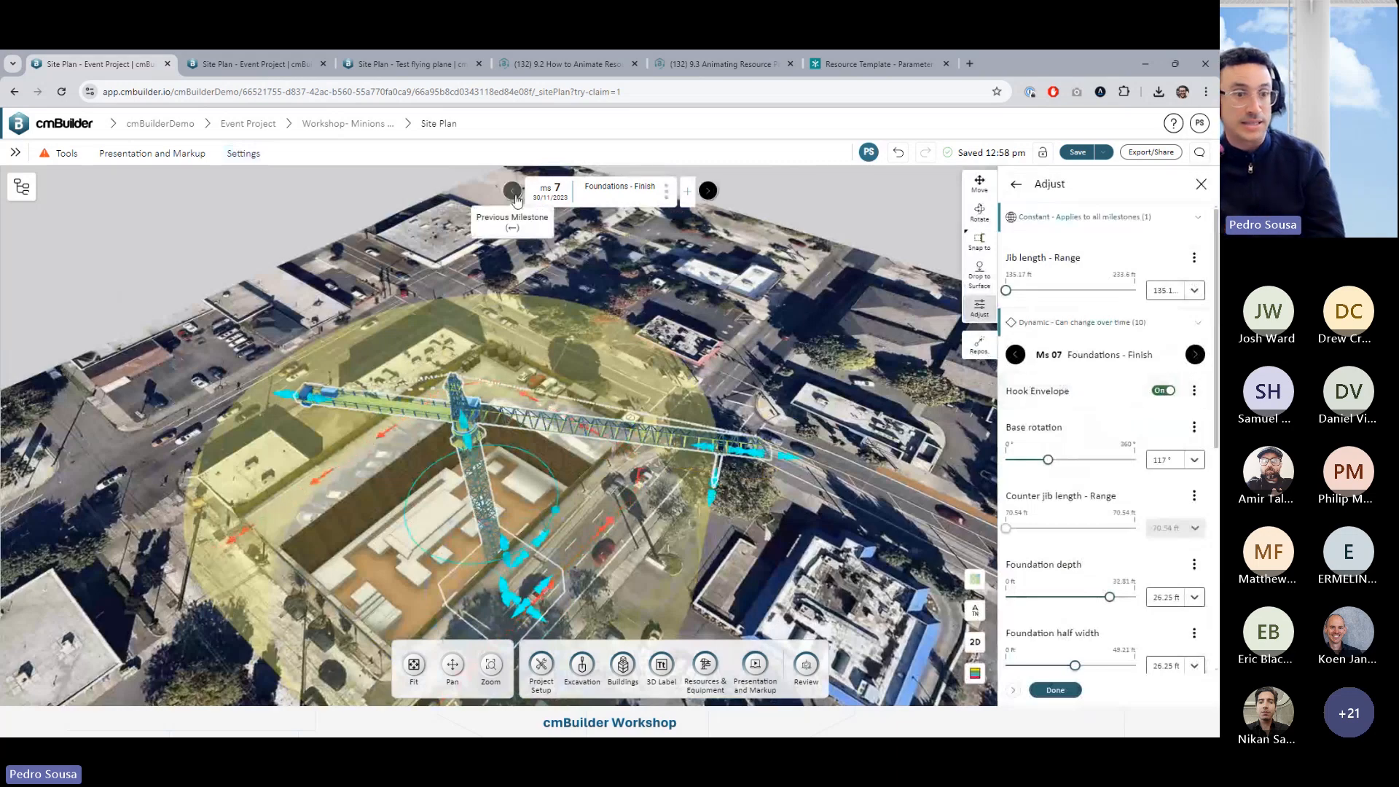
left_click(706, 194)
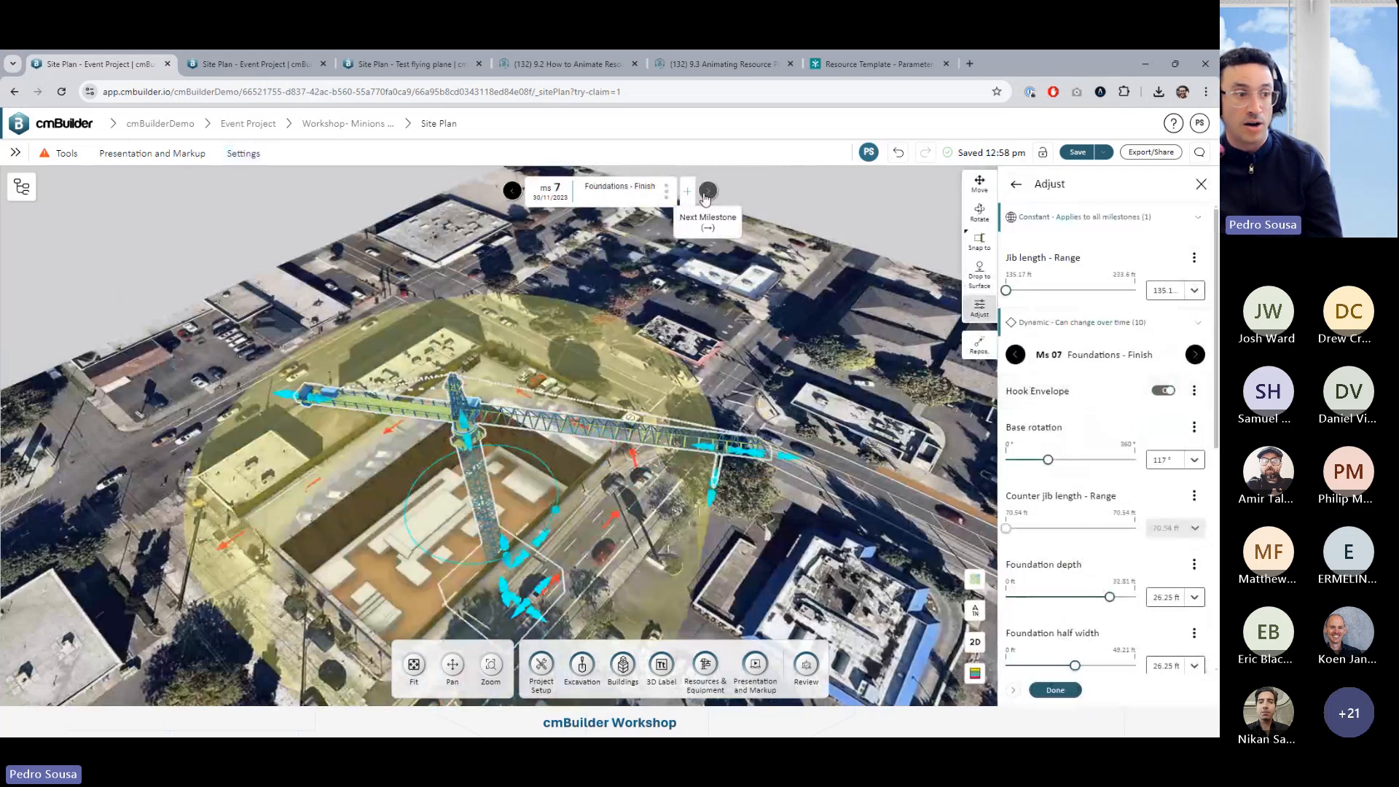
left_click(706, 194)
left_click(707, 192)
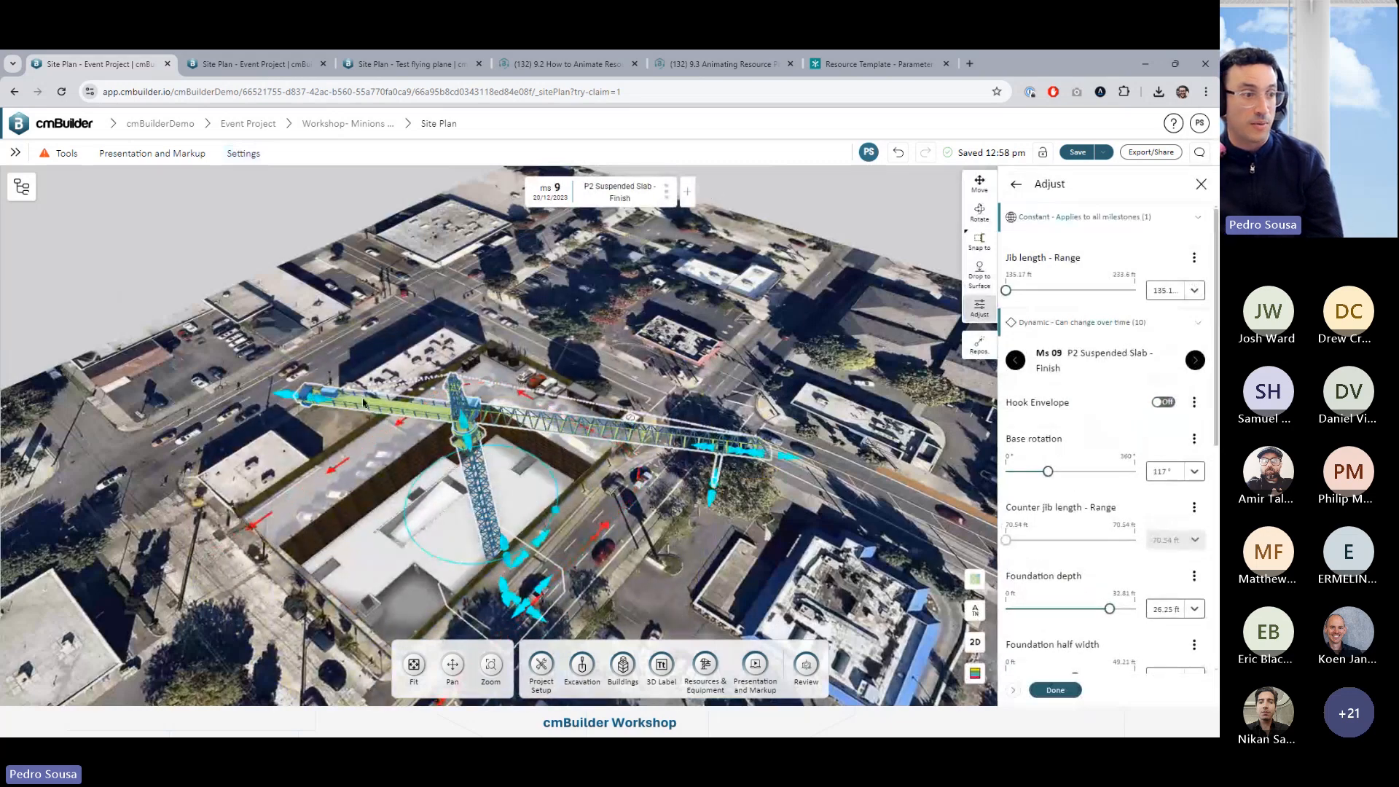
left_click(1163, 402)
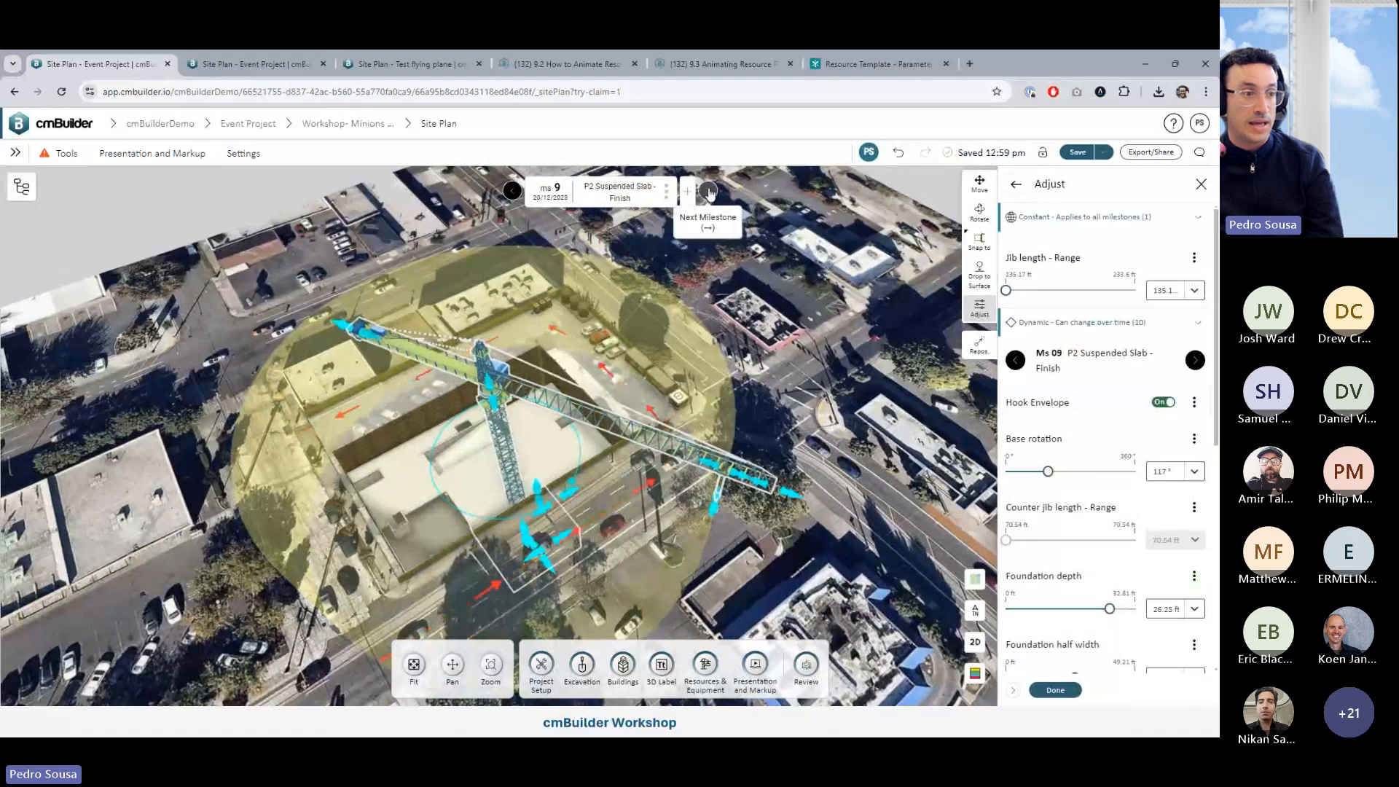
left_click(707, 193)
left_click(1163, 401)
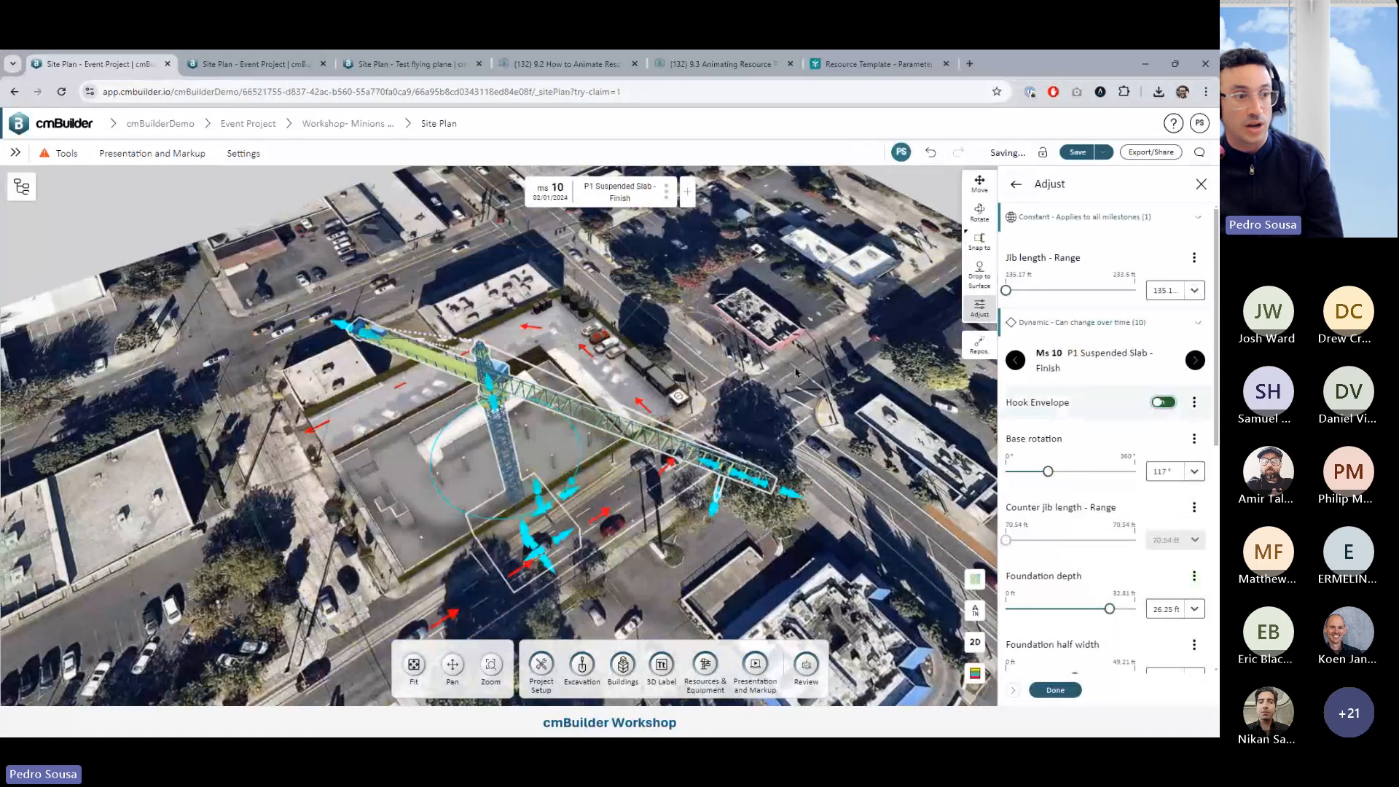
Go back through the milestones, then forward to milestone 14, Envelope - Rental - Start, to check the crane's hook envelope sequence
left_click(508, 200)
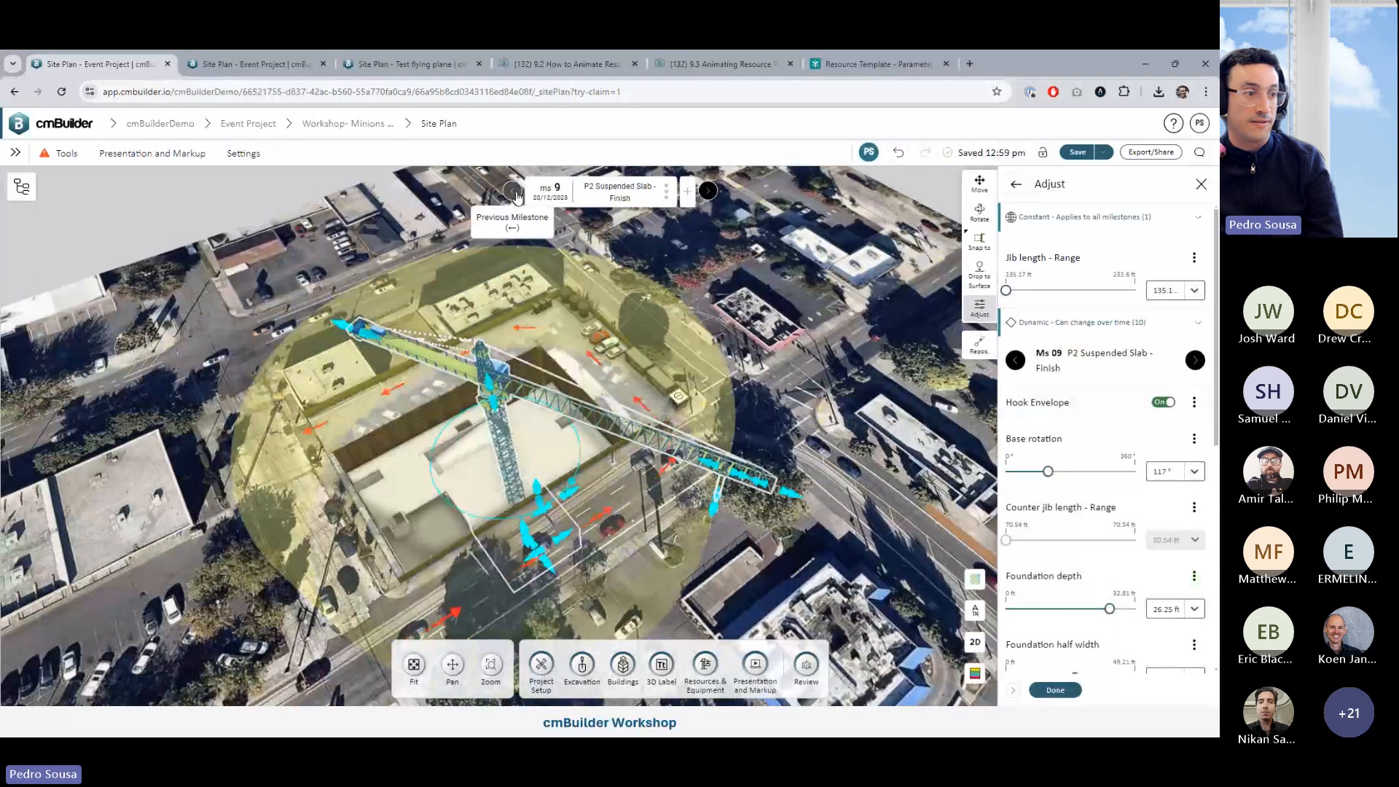
left_click(508, 200)
left_click(707, 192)
left_click(706, 192)
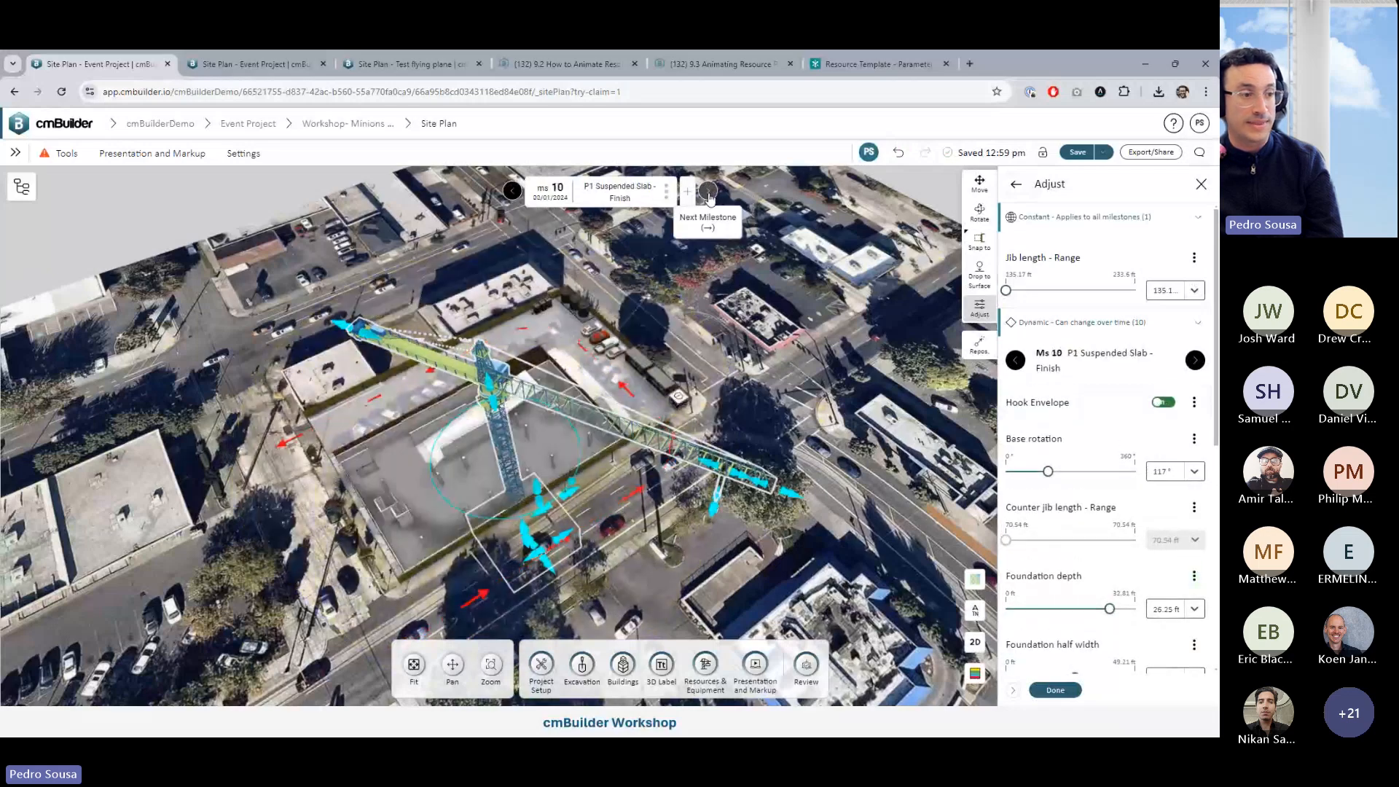
left_click(707, 194)
left_click(707, 193)
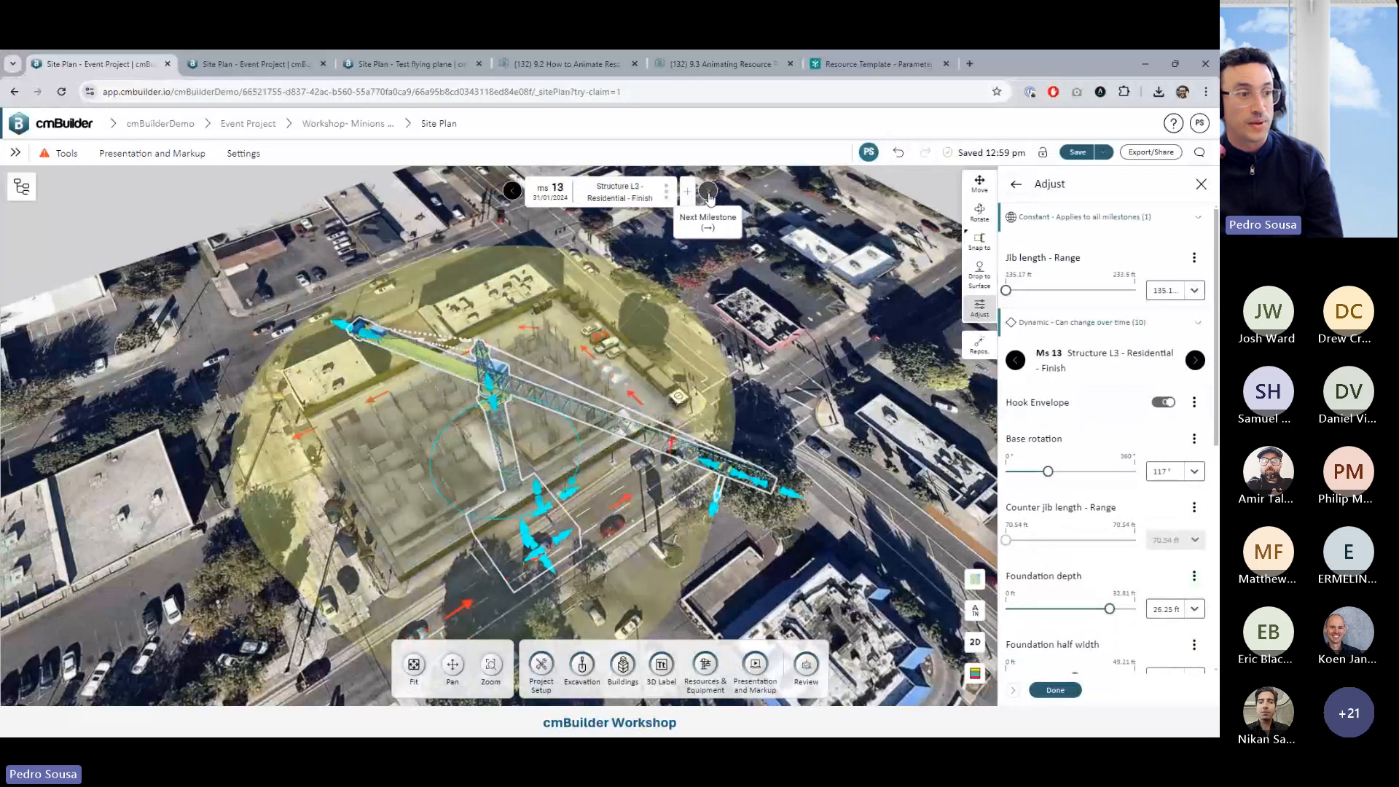
left_click(707, 193)
left_click(708, 194)
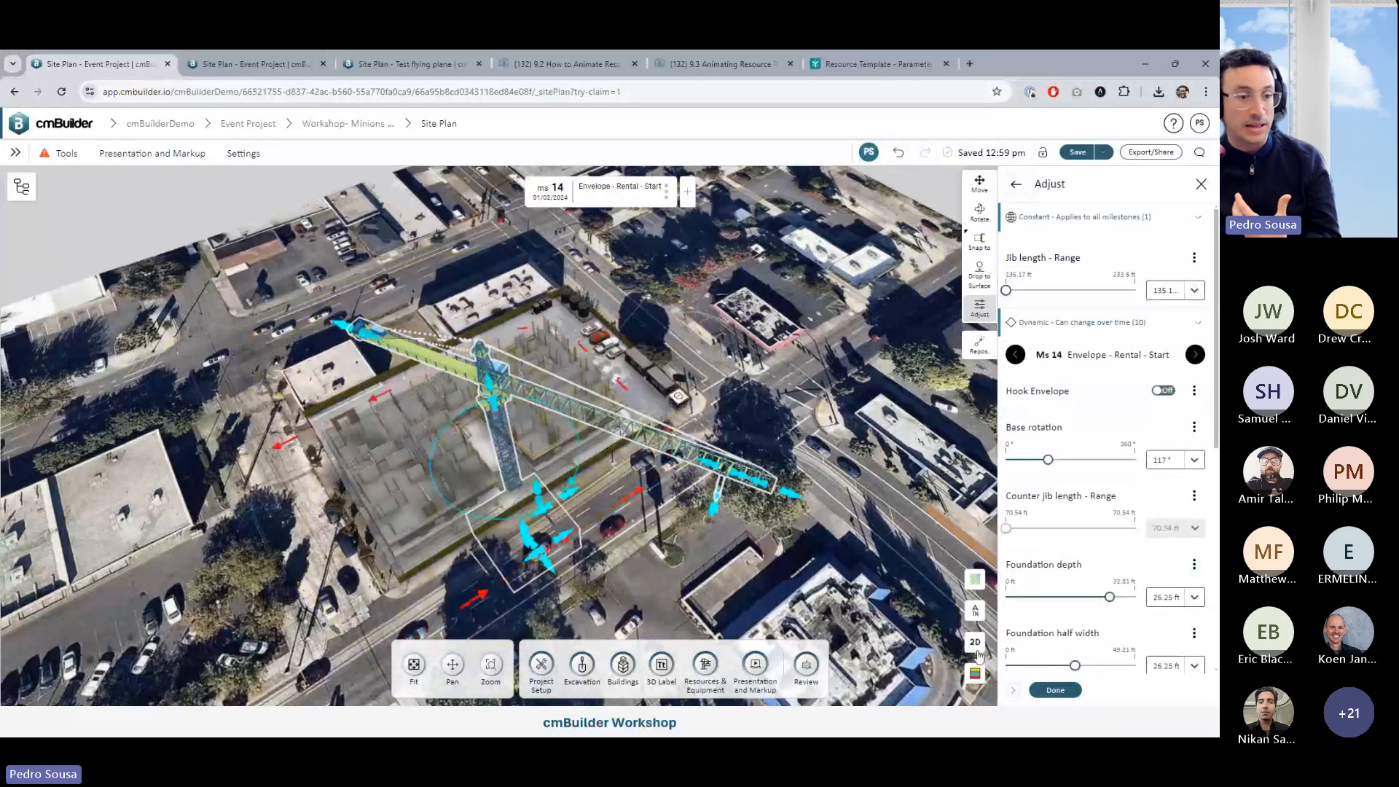
Switch to the 2D plan view and step back to milestone 7, Foundations - Finish, checking the hook envelope at each milestone
left_click(975, 641)
left_click_drag(737, 485, 697, 477)
right_click_drag(785, 296, 774, 457)
left_click_drag(798, 458, 896, 489)
scroll(809, 448, "down", 6)
key("Left")
key("Left")
key("Left")
key("Left")
key("Left")
key("Left")
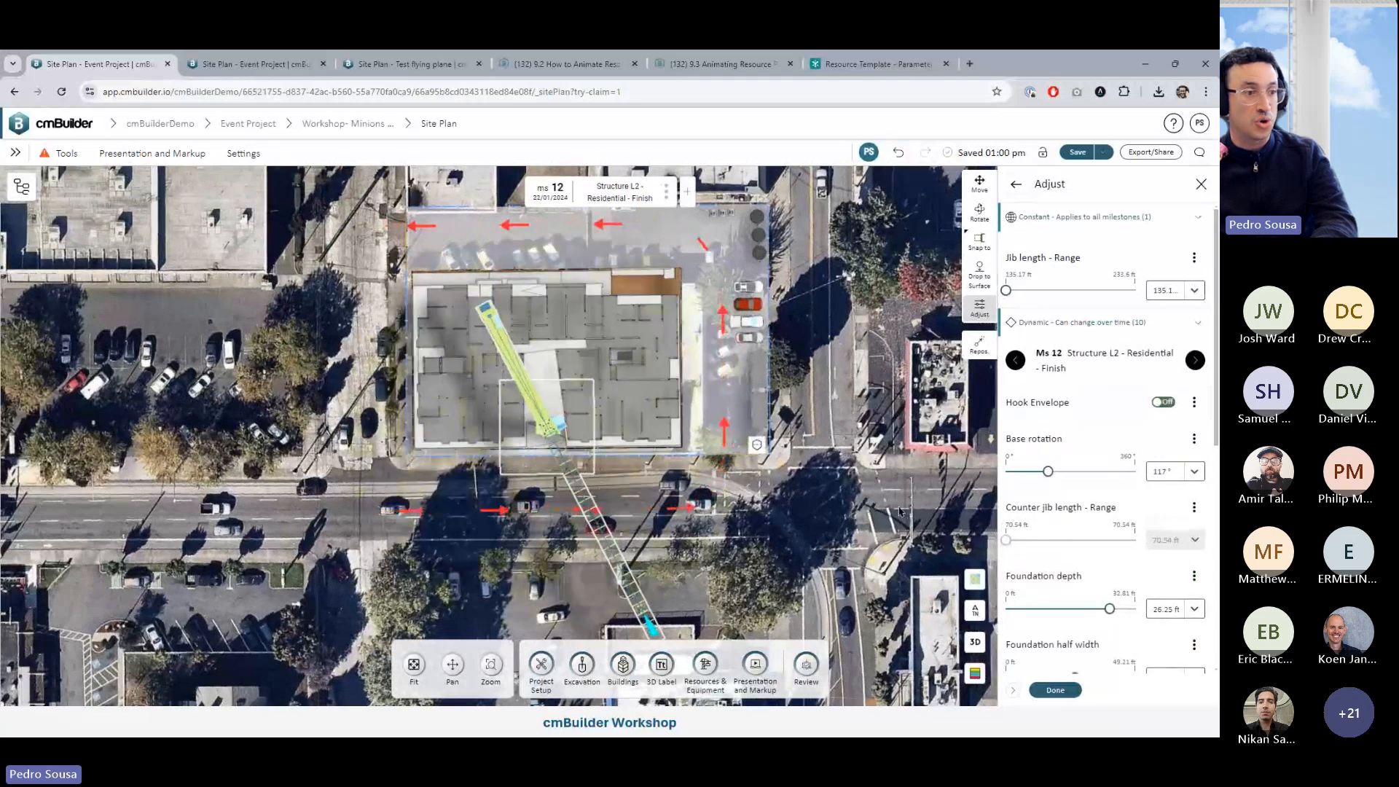
key("Left")
key("Right")
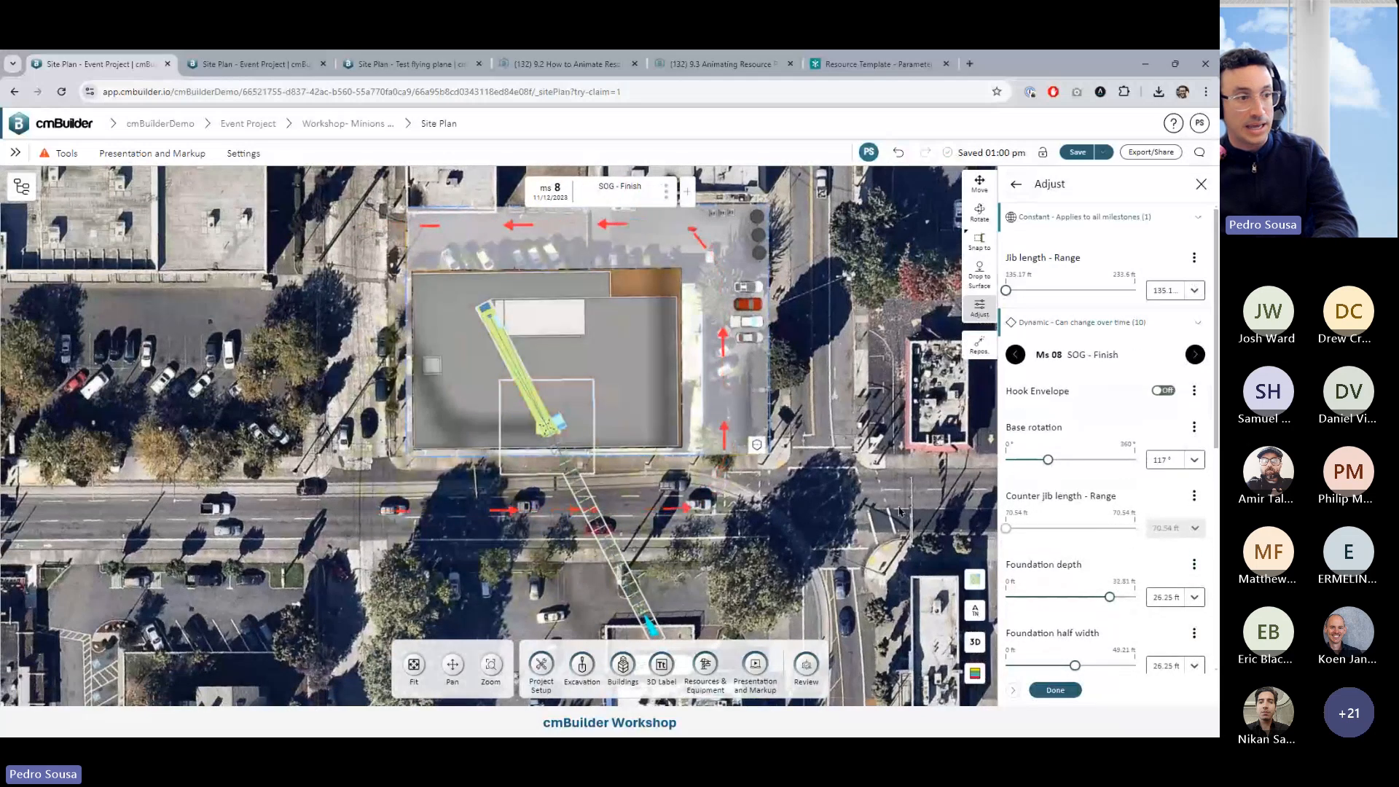
key("Left")
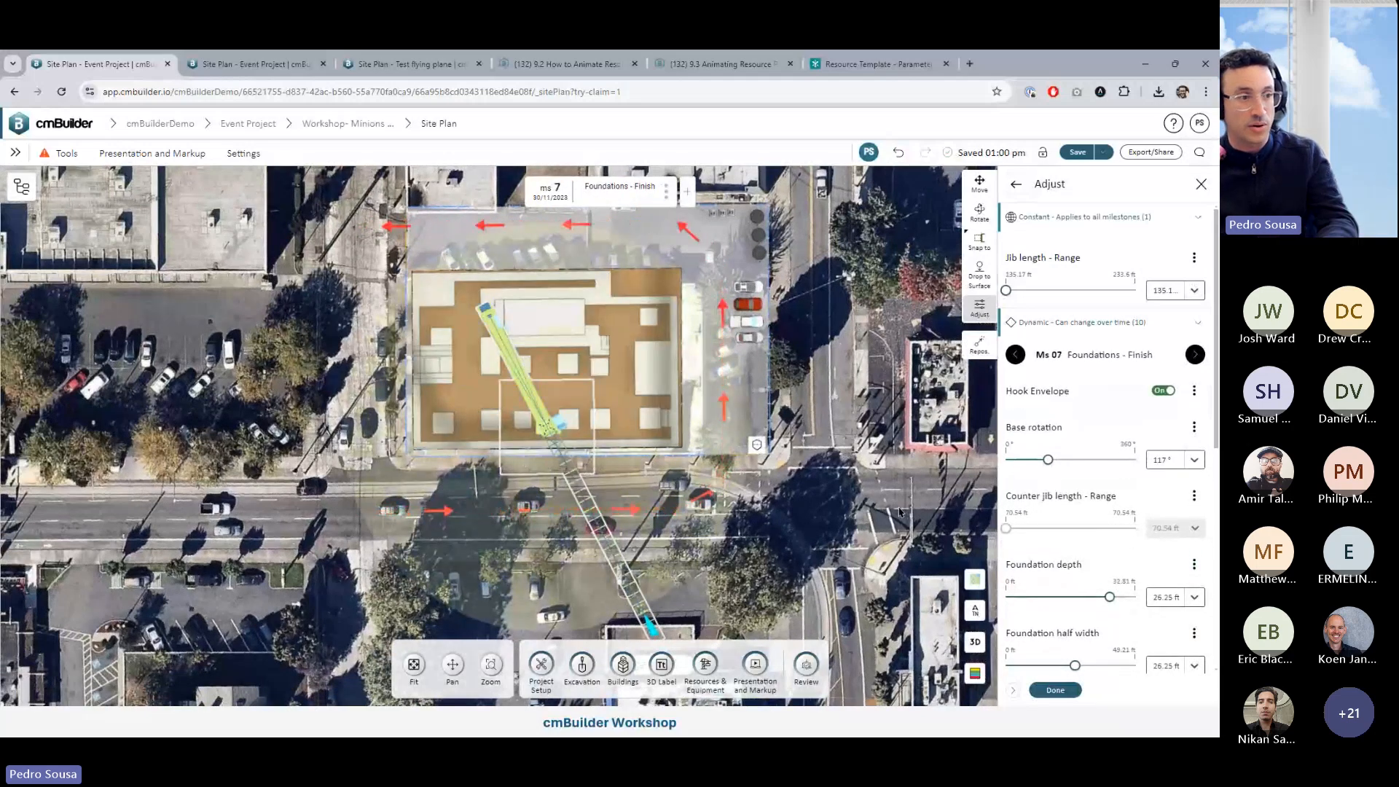
Step forward in plan to milestone 13, Structure L3 - Residential - Finish, and examine the crane's hook envelope over the building
key("Right")
key("Right")
key("Right")
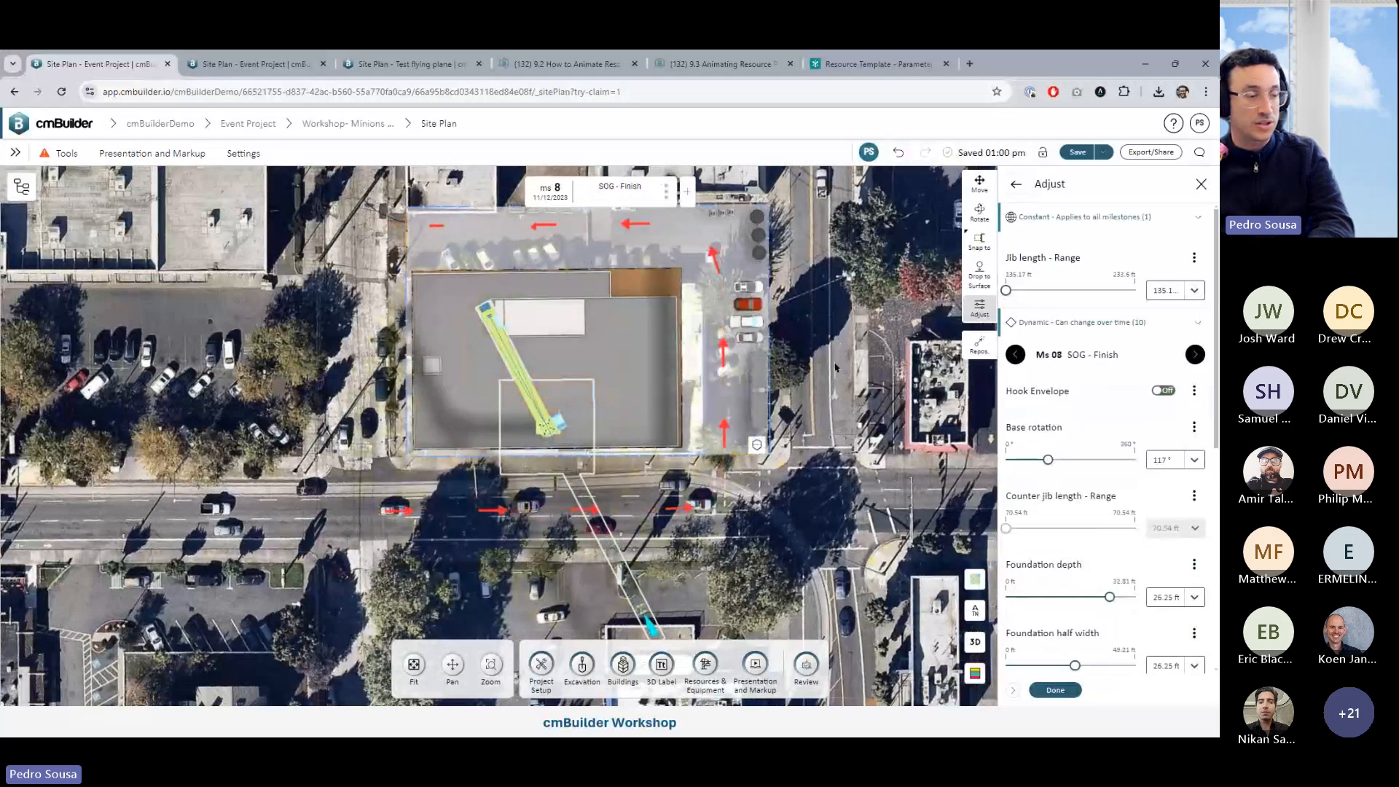
key("Right")
key("Right")
key("Right")
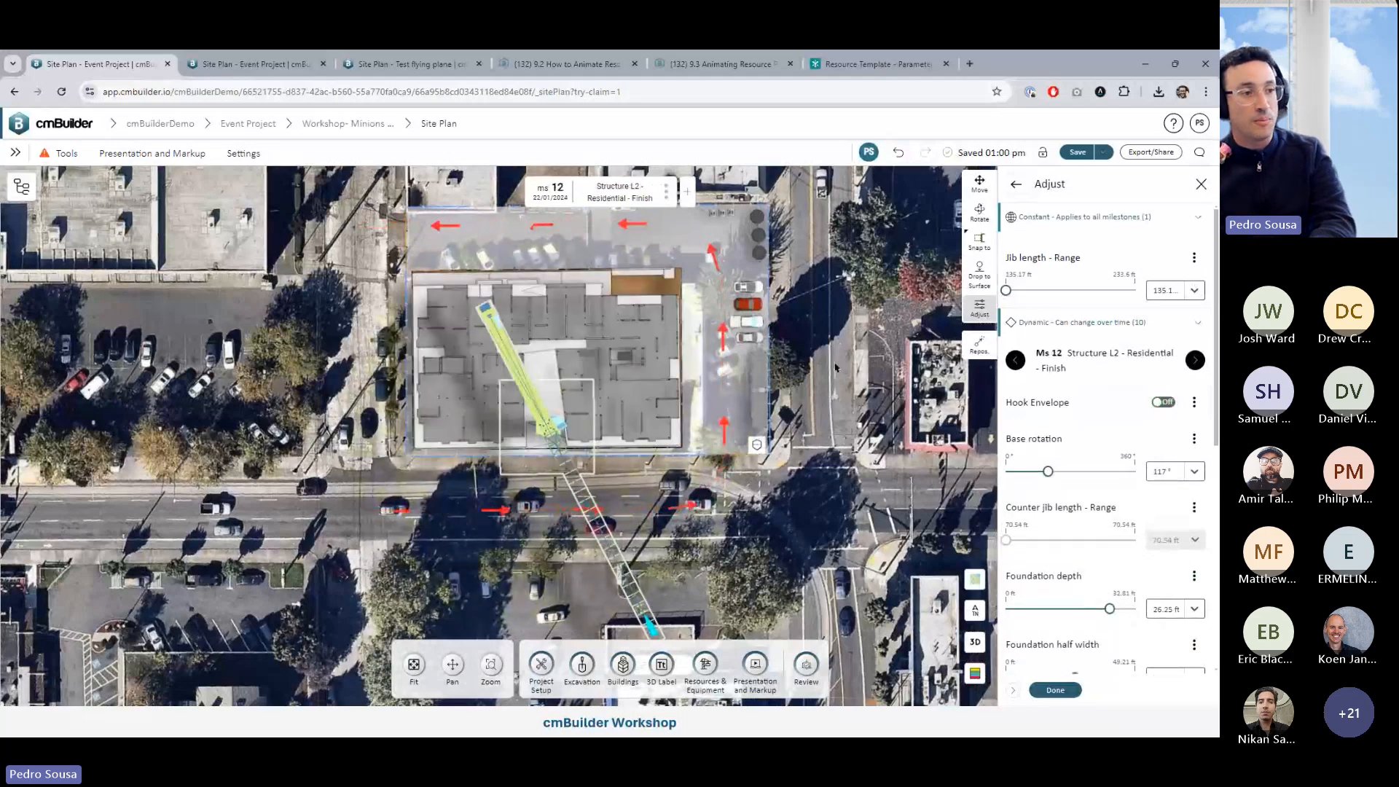
scroll(647, 339, "up", 2)
scroll(567, 387, "up", 2)
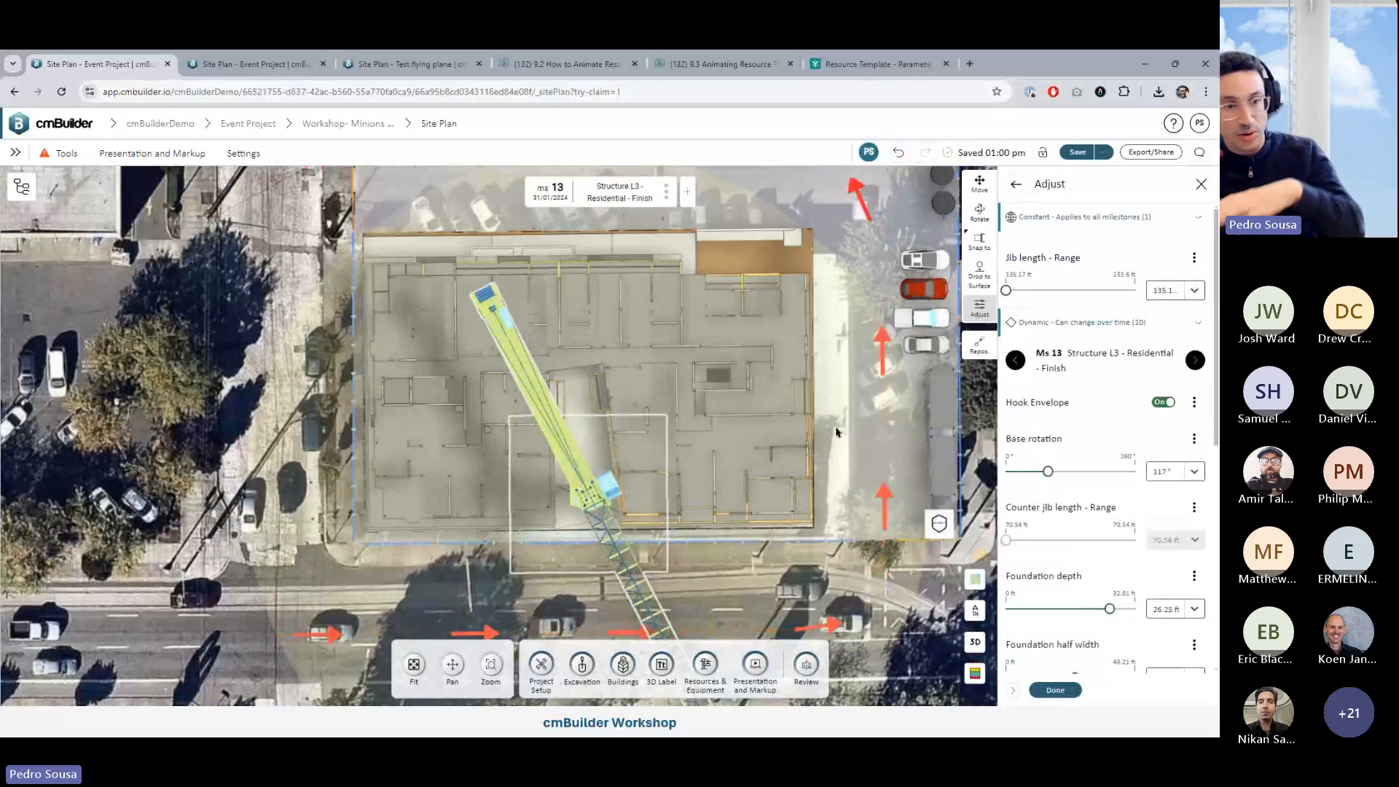
Finish editing the crane, close its properties and return to the 3D view
left_click(1055, 690)
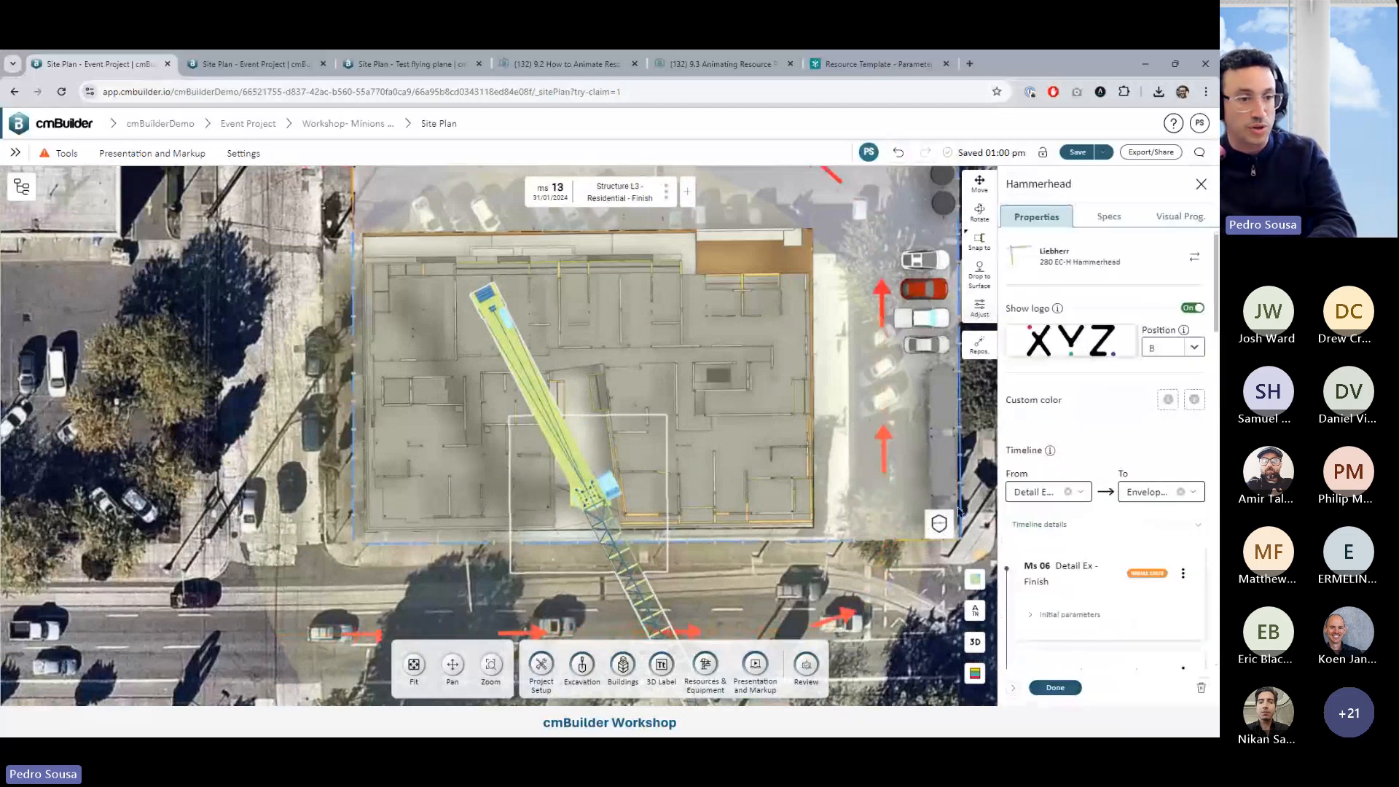
left_click(995, 650)
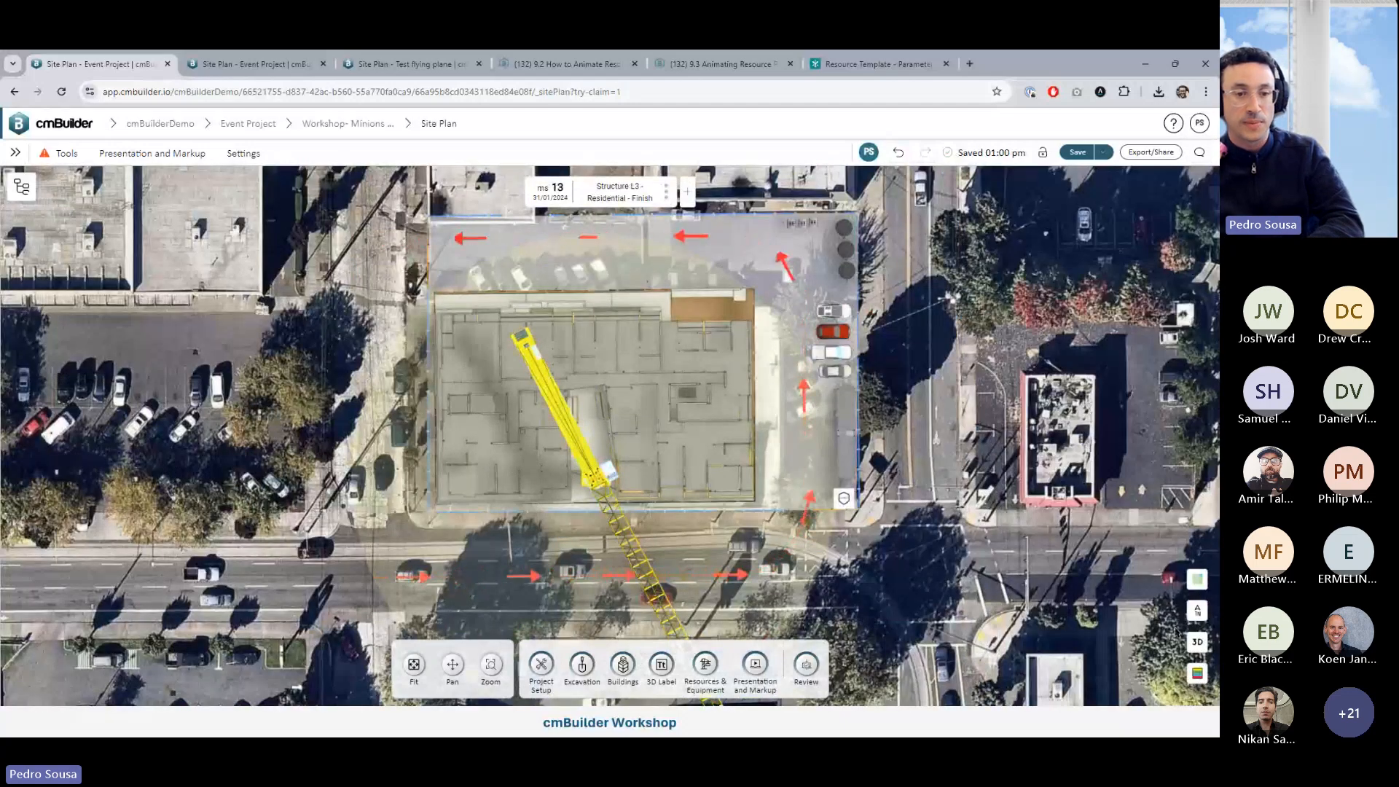
left_click(1197, 642)
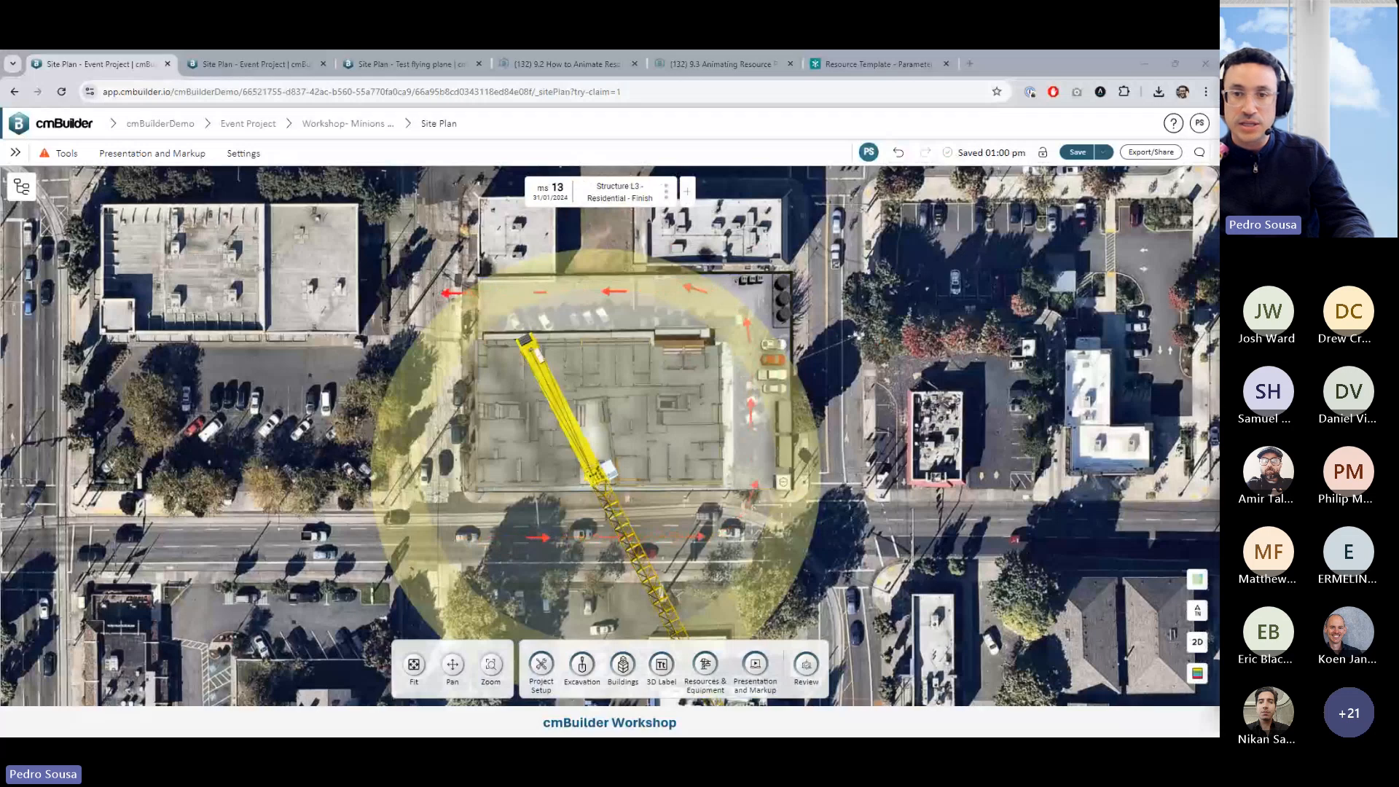
Switch to the slides, advance from Envelope Sequencing to Tips and Tricks, and return to cmBuilder
left_click(994, 724)
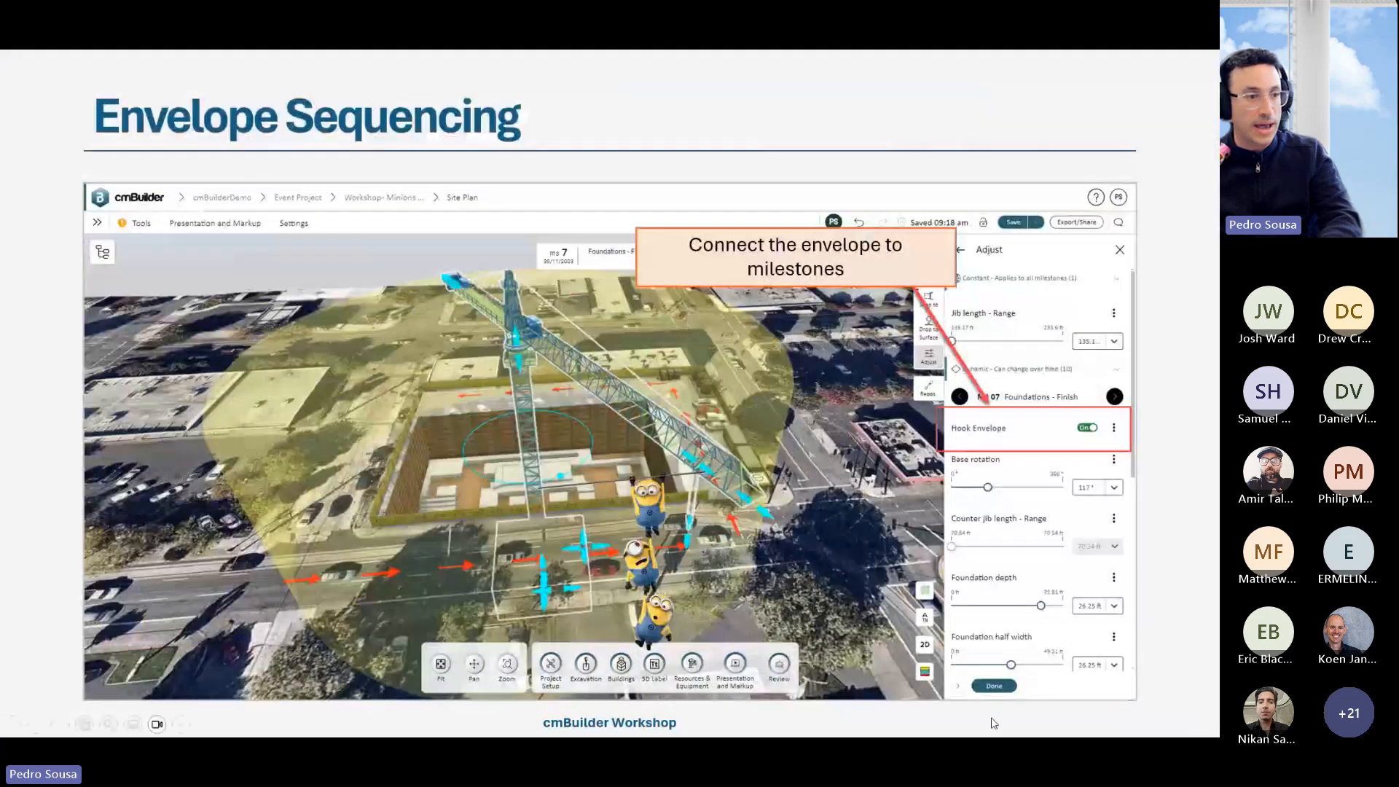
left_click(886, 429)
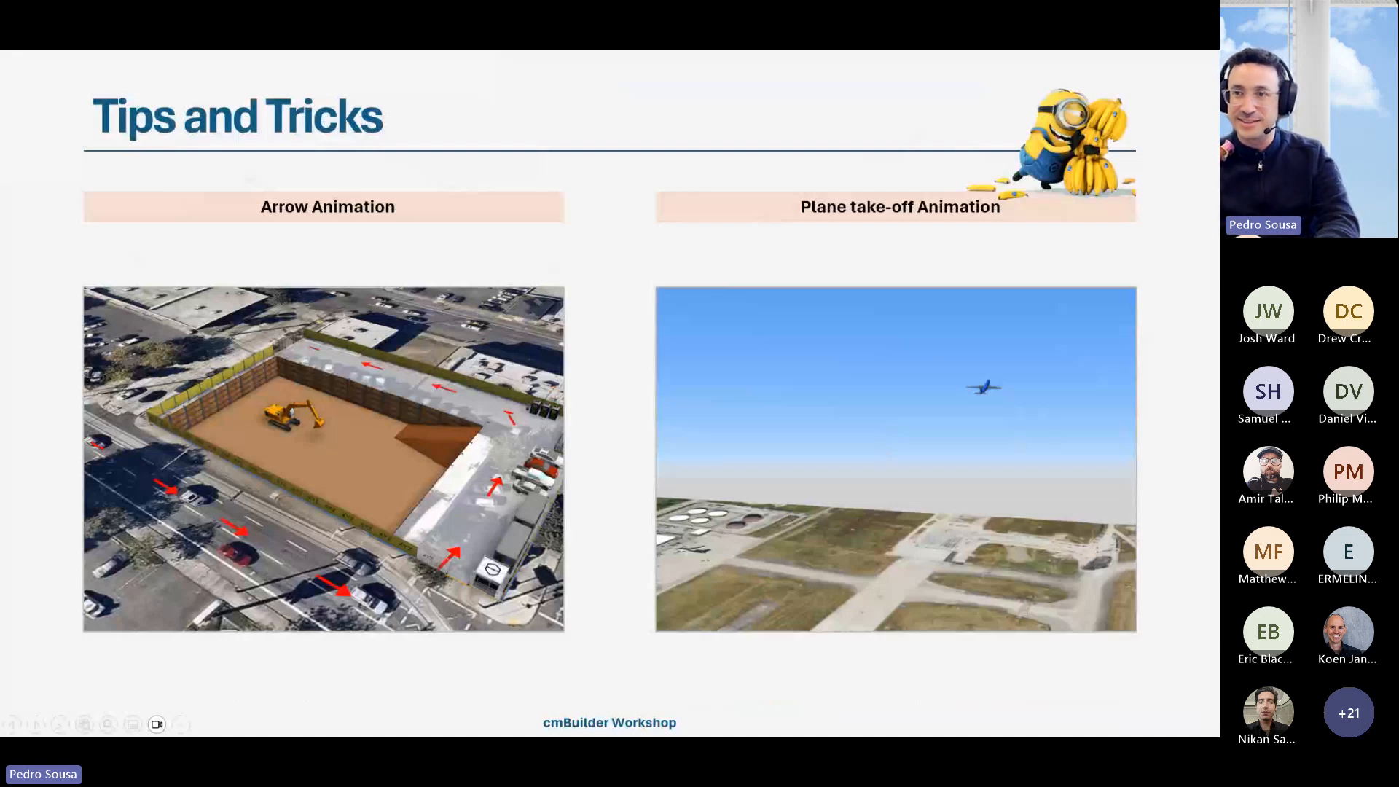
key("alt+Tab")
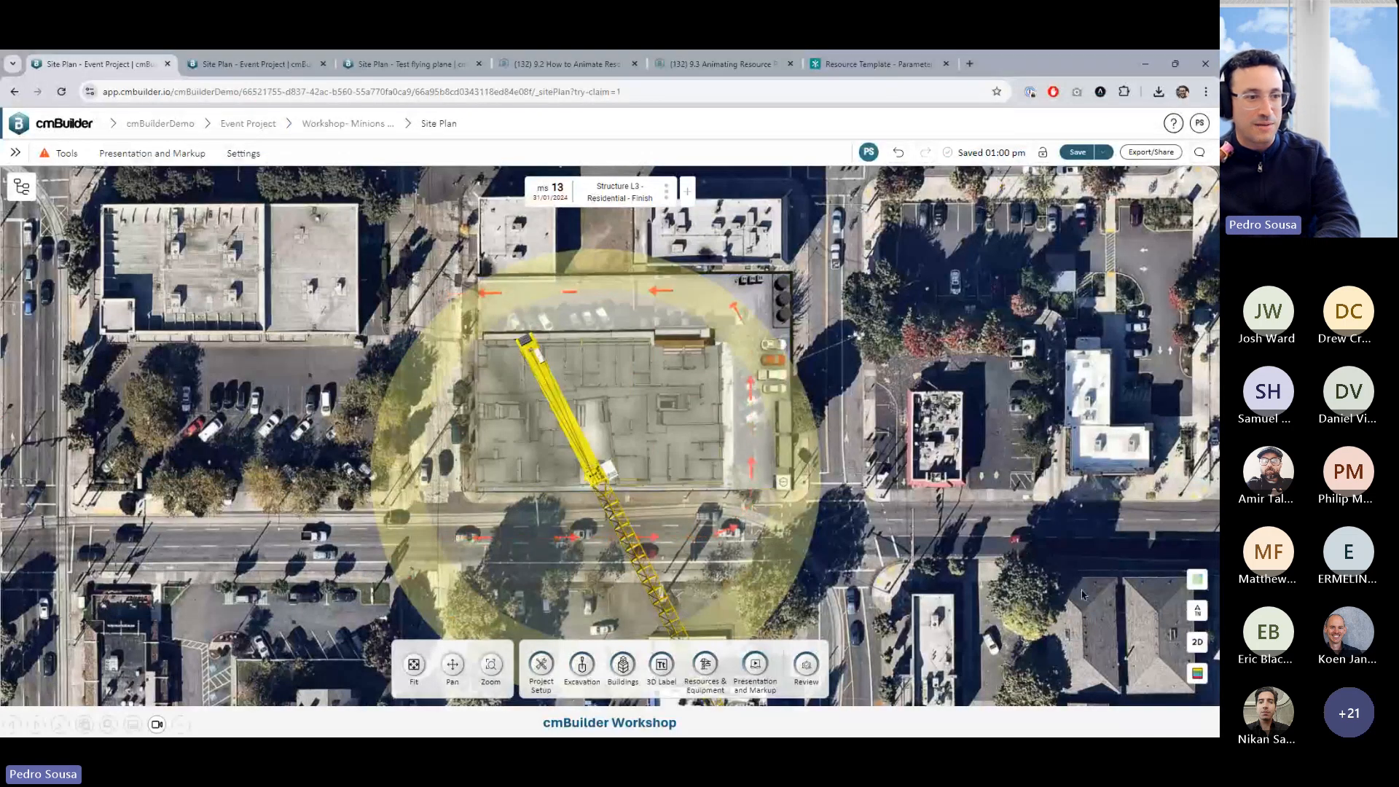
Step back to milestone 9, P2 Suspended Slab - Finish, and open the crane's adjustable parameters in the 2D plan view
key("Left")
key("Left")
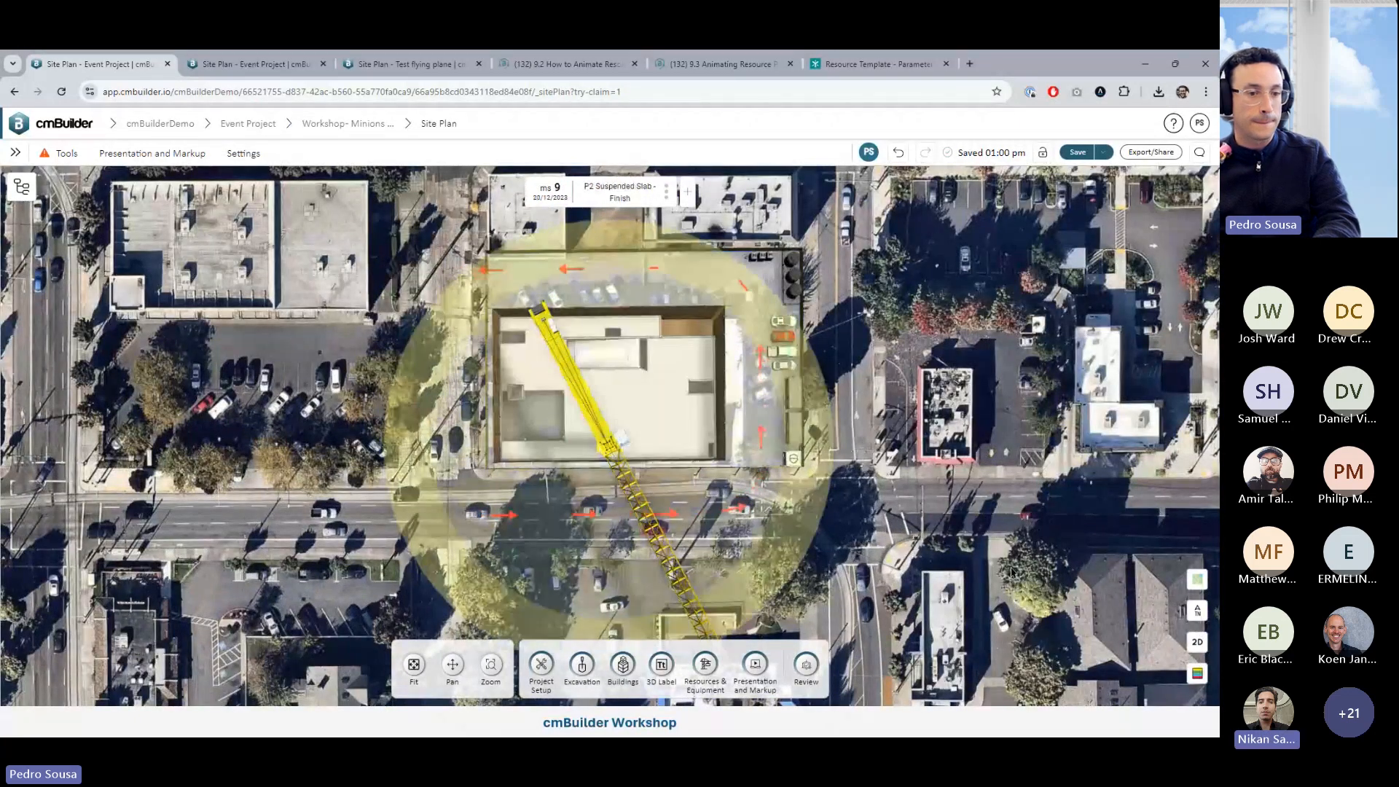
left_click(1197, 642)
left_click(734, 444)
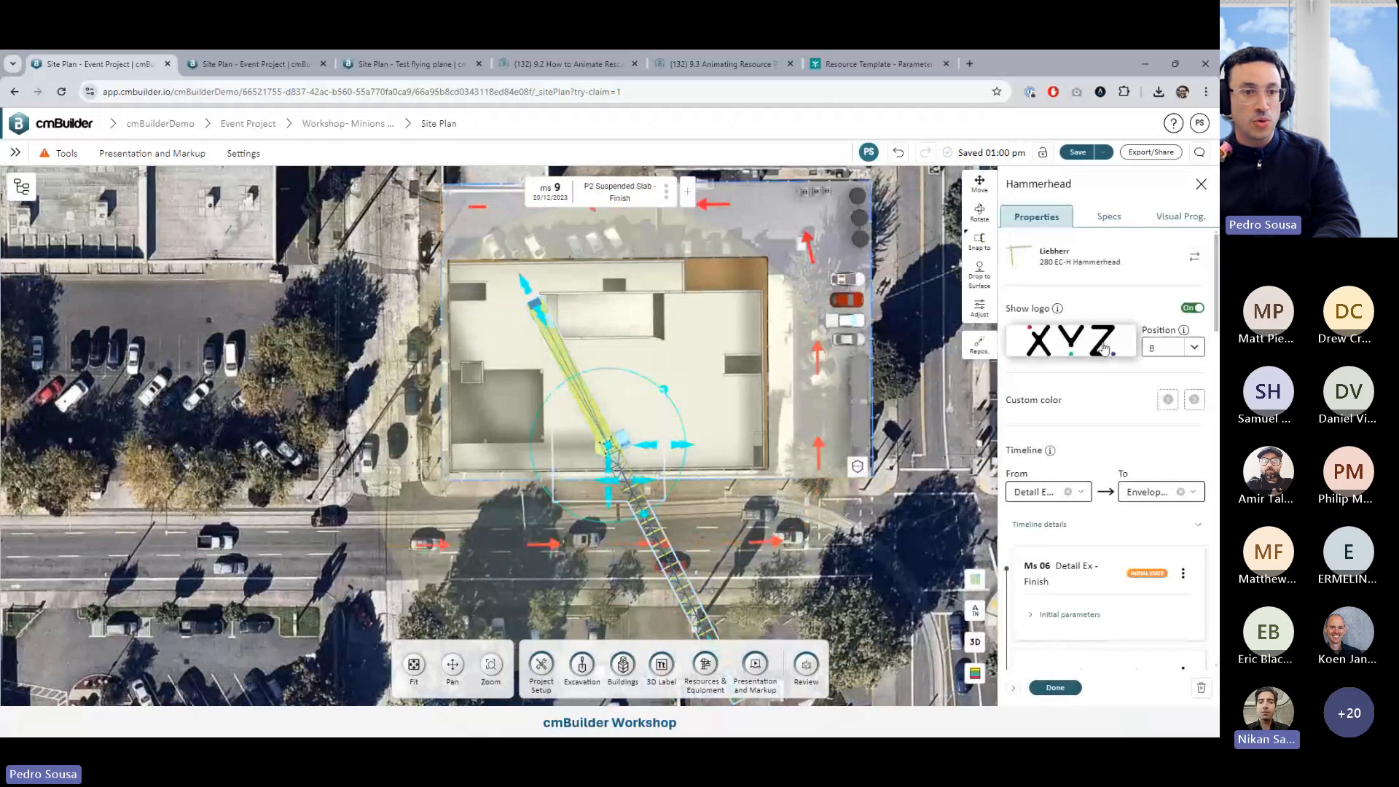
left_click(978, 304)
Return to the crane's properties and examine in plan how far its jib reaches across the street
left_click_drag(867, 475, 817, 388)
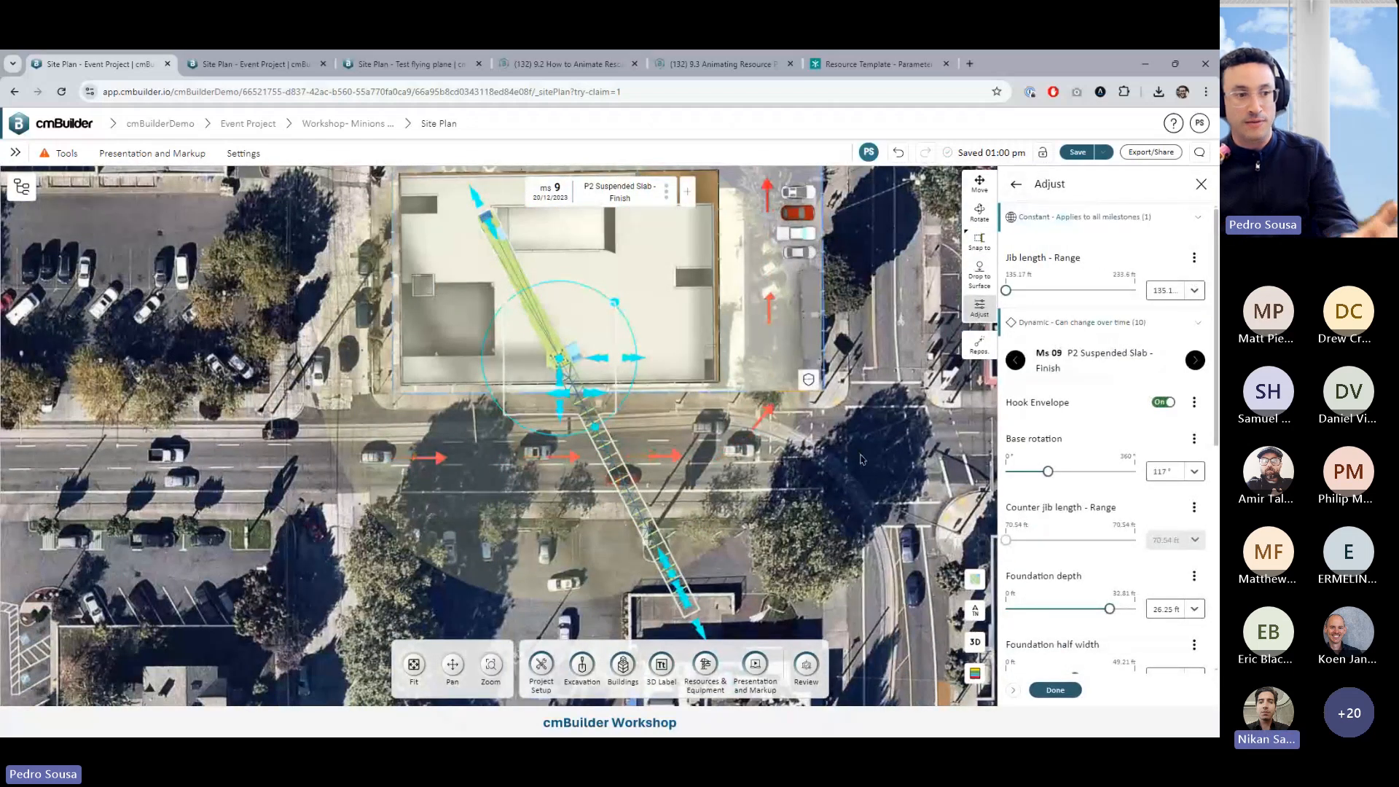
left_click(638, 472)
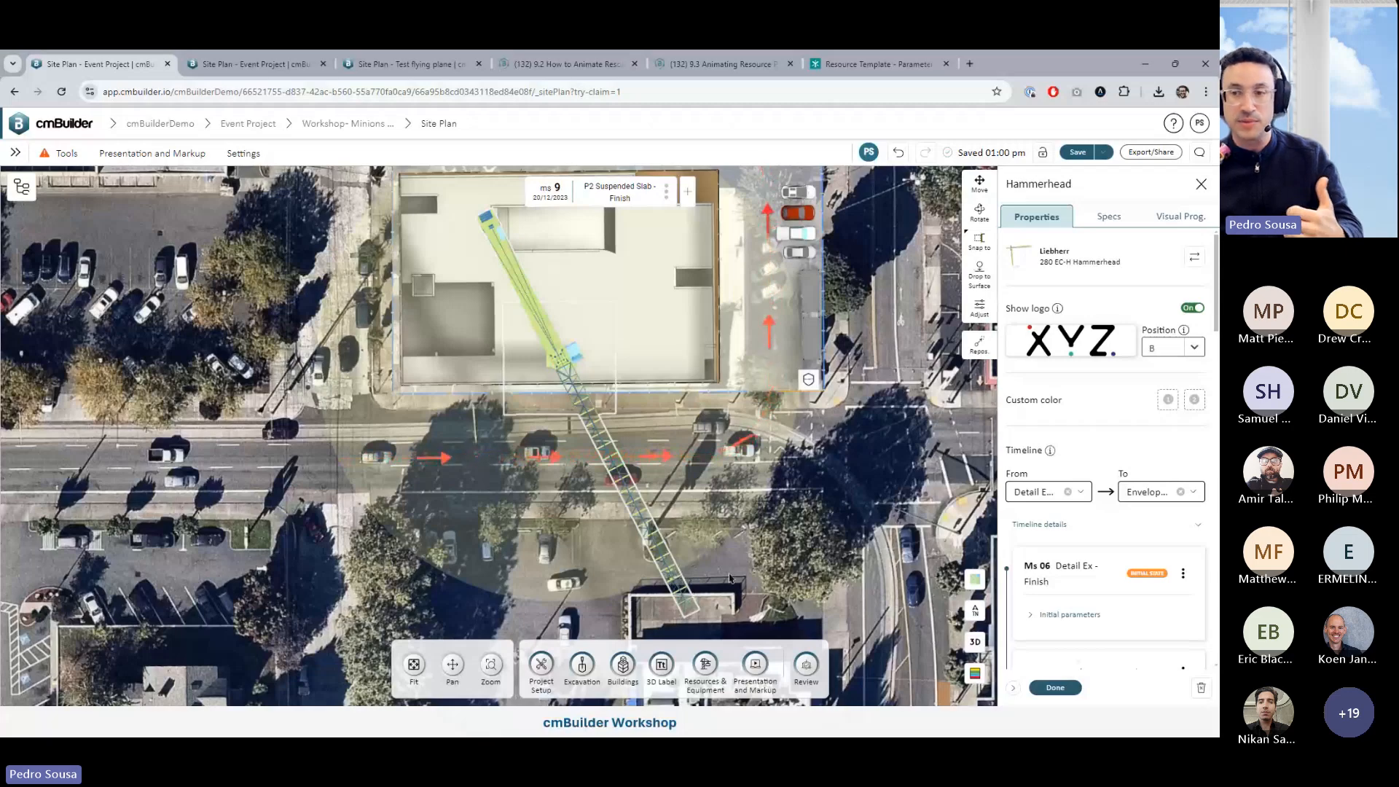
middle_click_drag(684, 617, 683, 575)
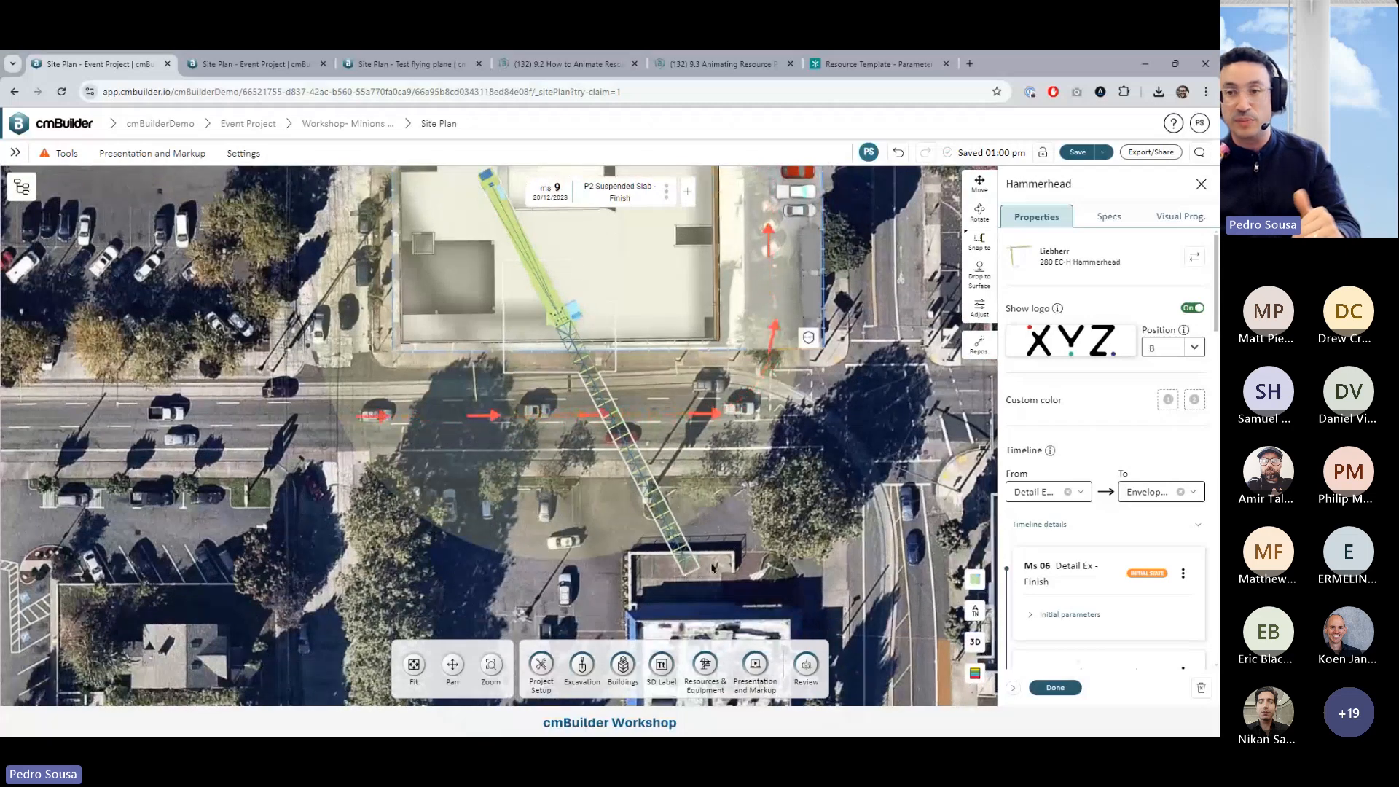
middle_click_drag(757, 522, 757, 545)
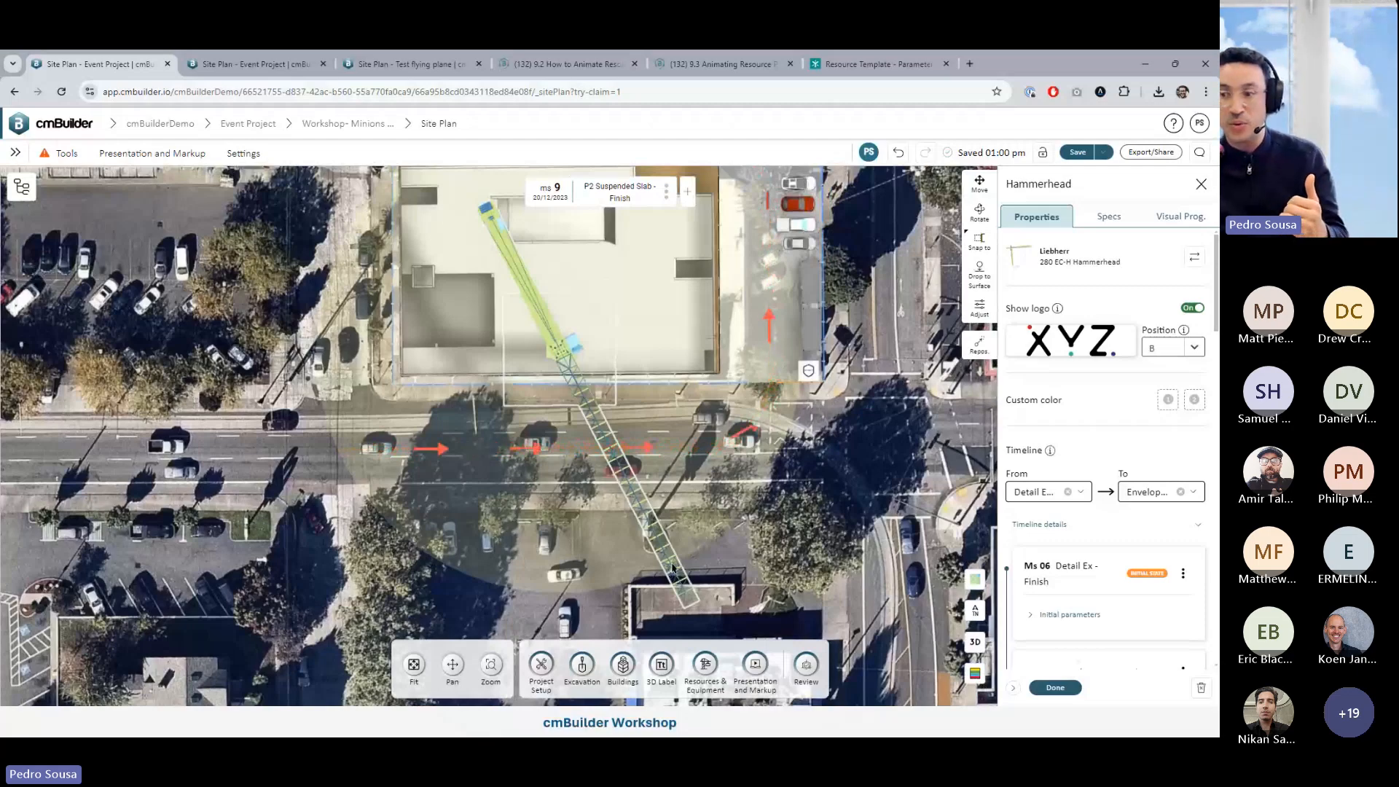
left_click_drag(672, 569, 654, 608)
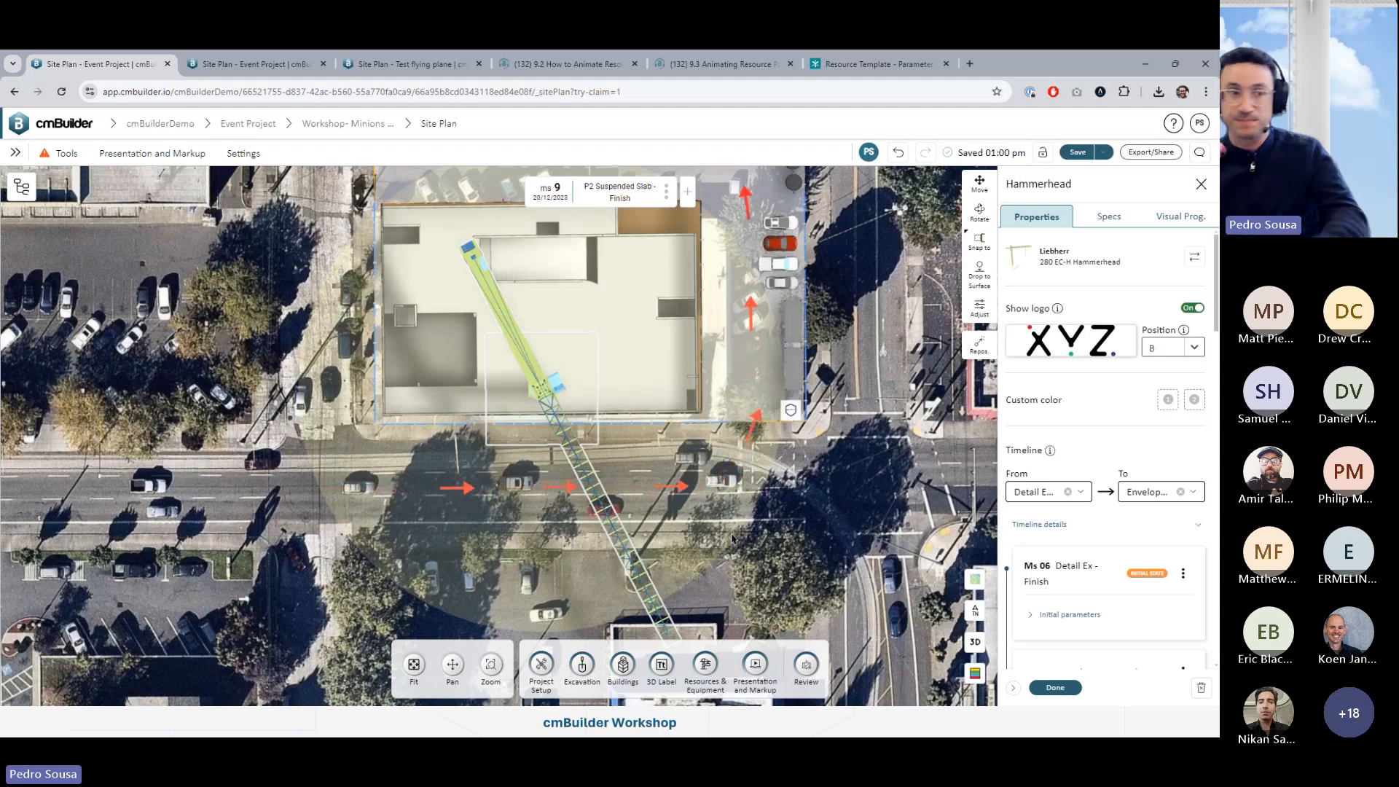
Finish editing the crane and step back to milestone 2, Mobilize - Finish, to view the traffic arrows around the site
left_click(1063, 687)
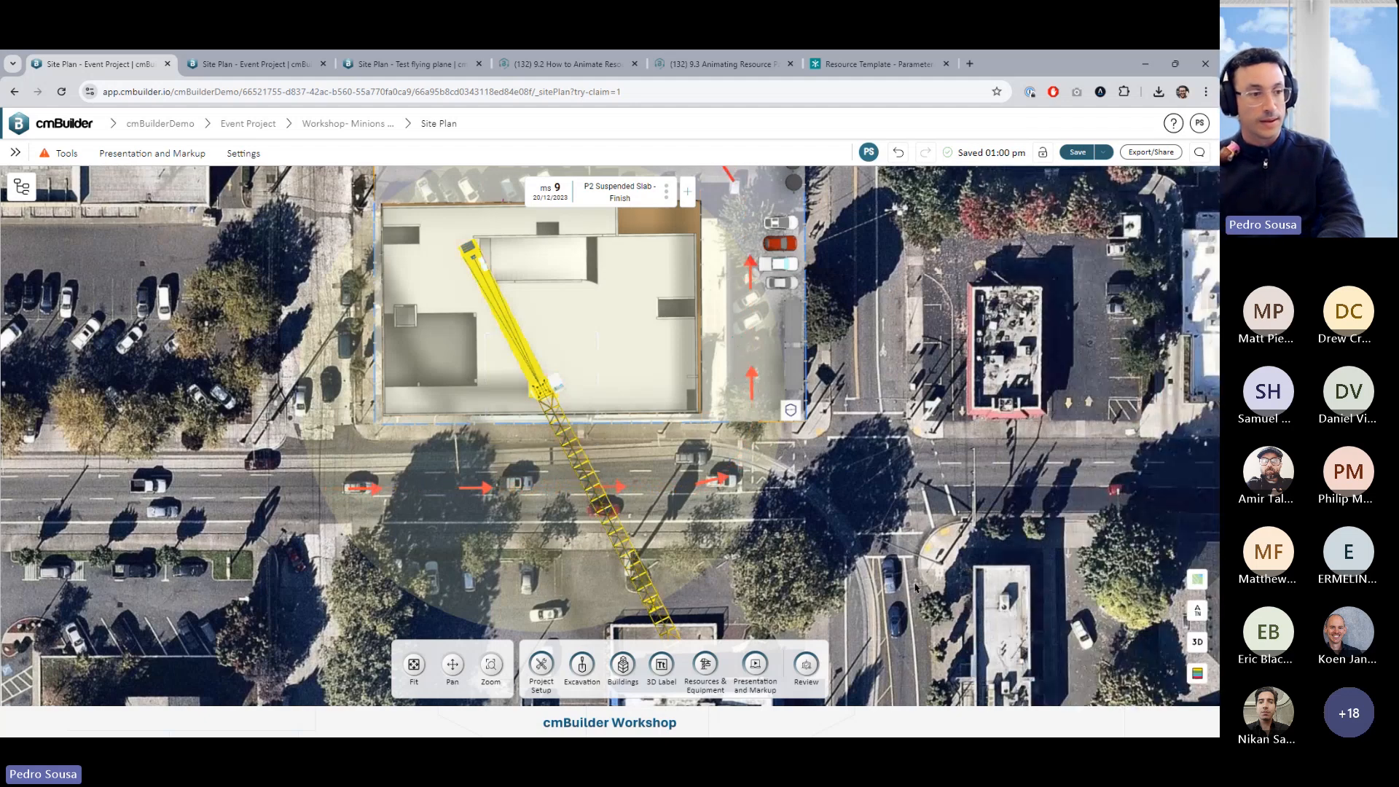
key("Left")
left_click_drag(851, 516, 913, 496)
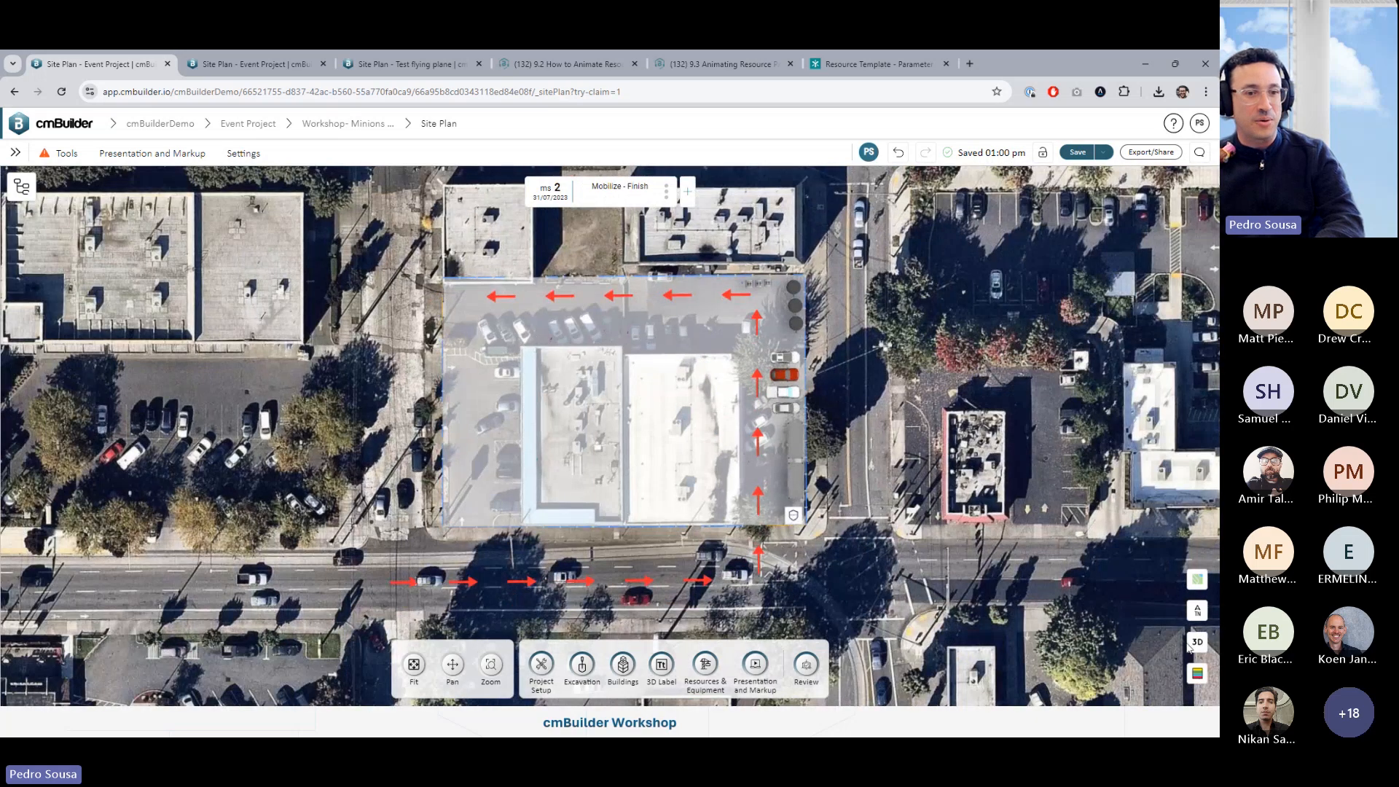
Switch to the 3D view with the street base map and check the properties of the spaced arrows along NE Weidler St
left_click(1197, 644)
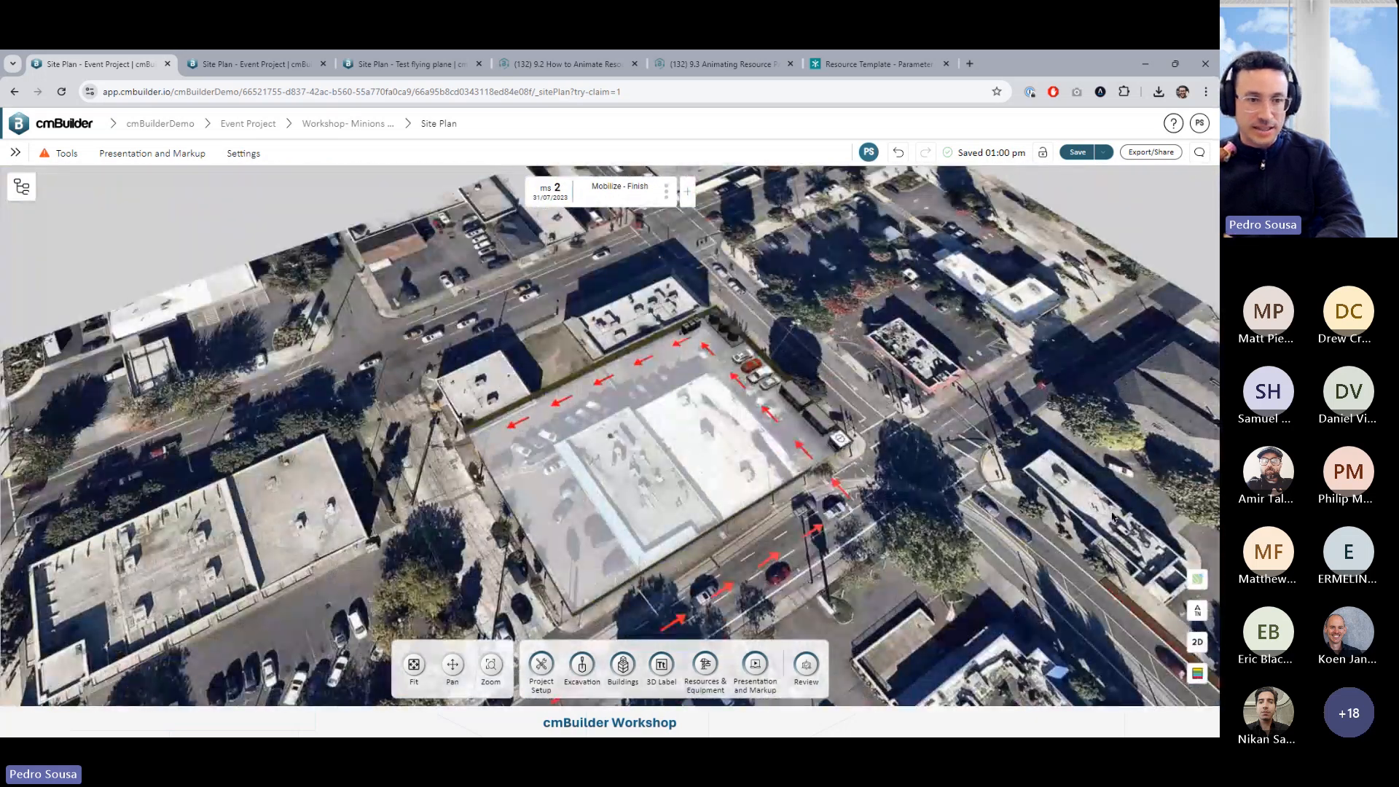
left_click(1198, 580)
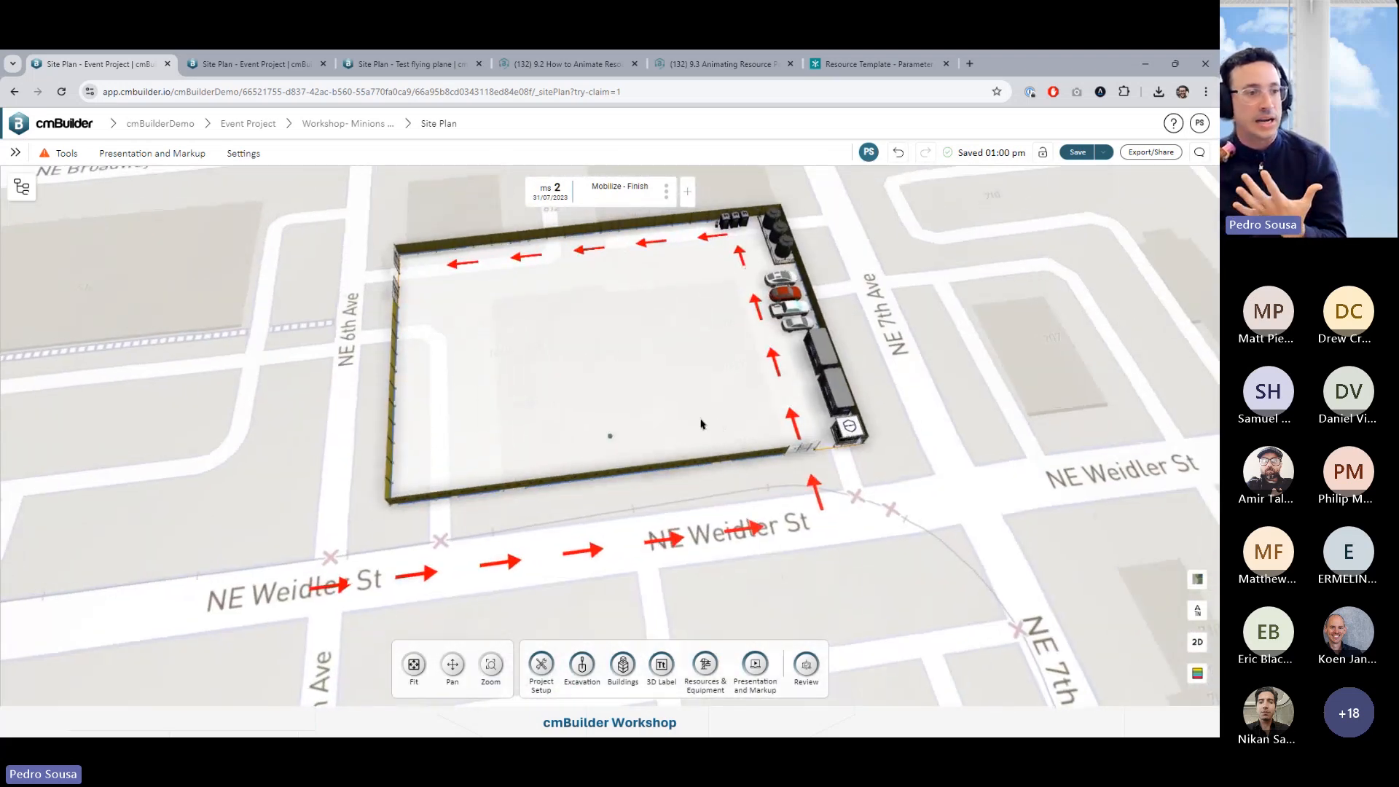
left_click(435, 576)
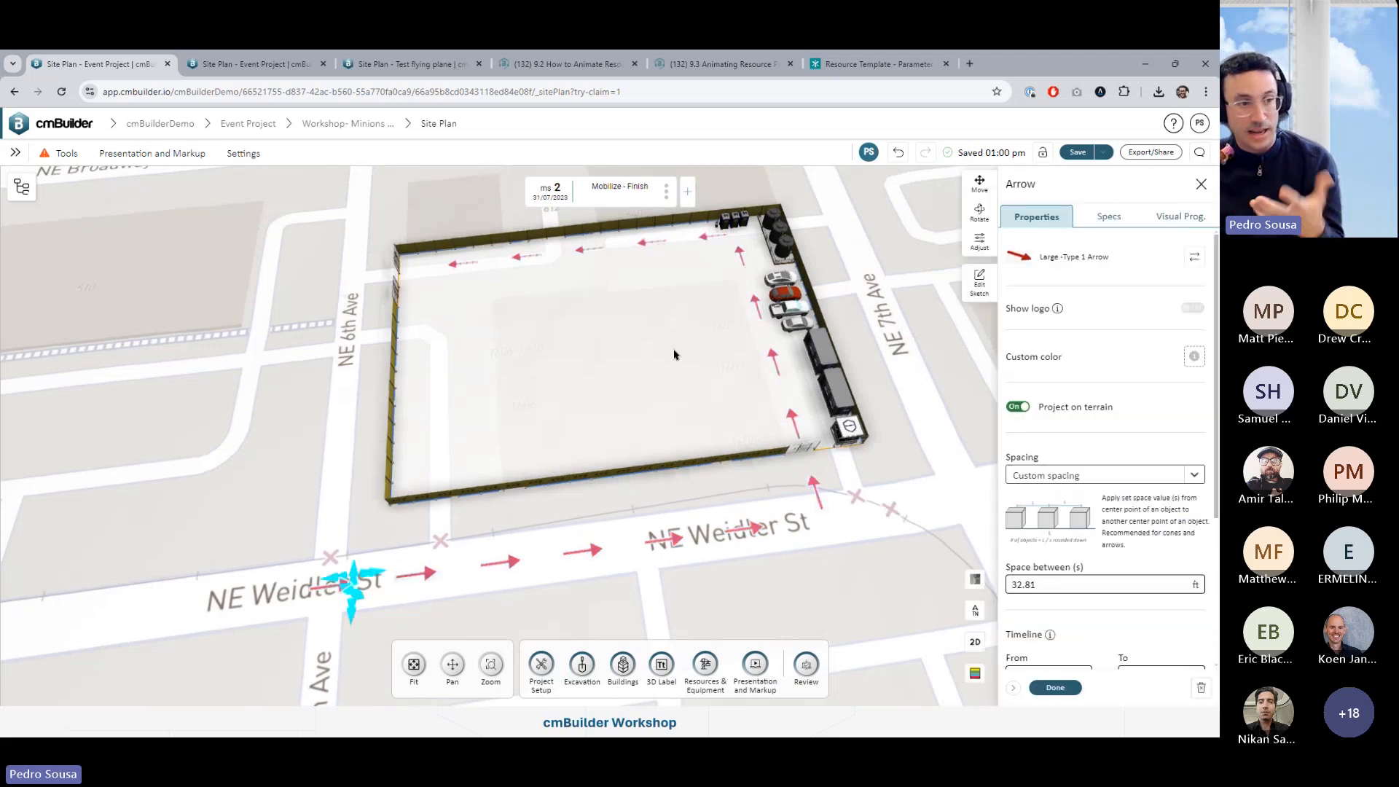
left_click(1054, 687)
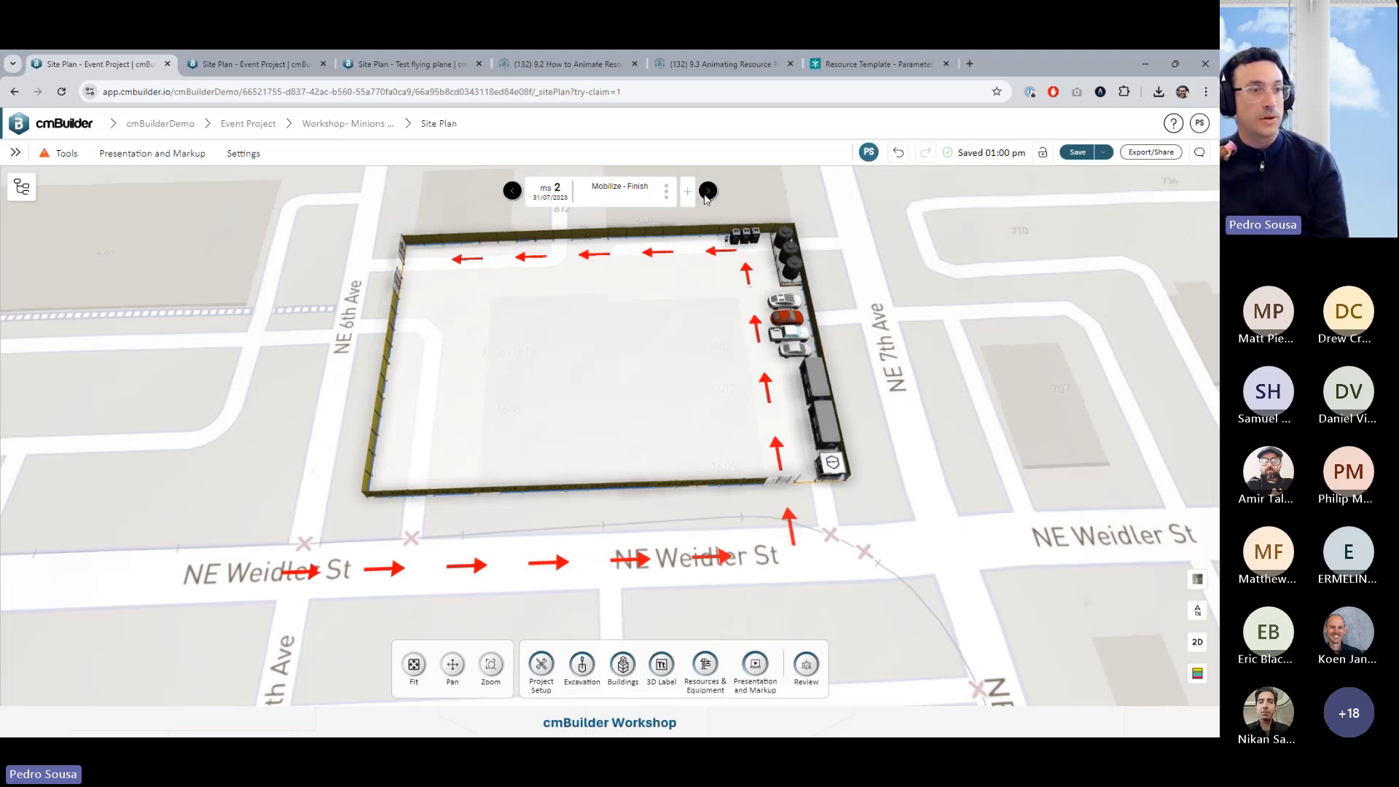
Advance to milestone 3, Bulk Excavation Stage 1 - Start, and view the arrows moving along the street and through the site
left_click(707, 192)
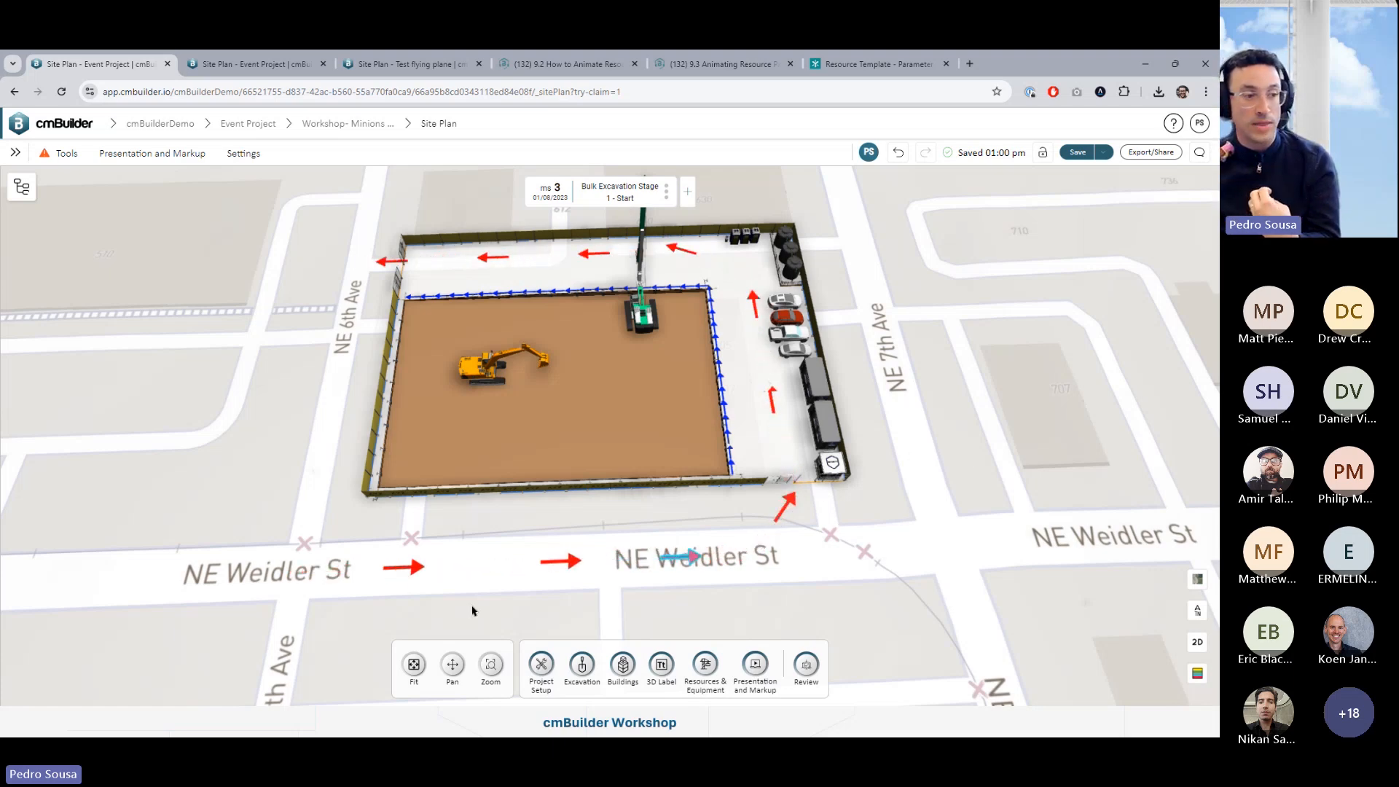
left_click_drag(472, 611, 477, 510)
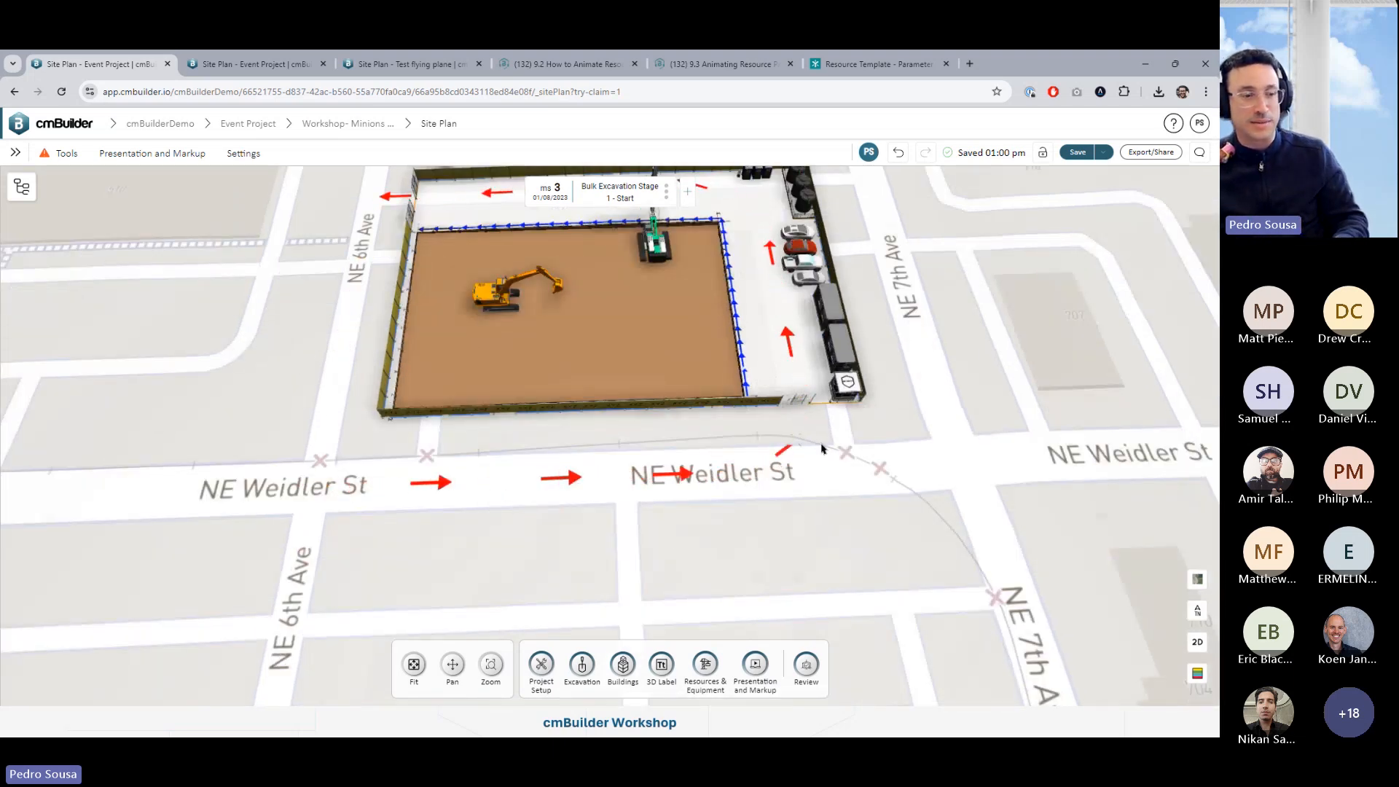
scroll(821, 447, "down", 5)
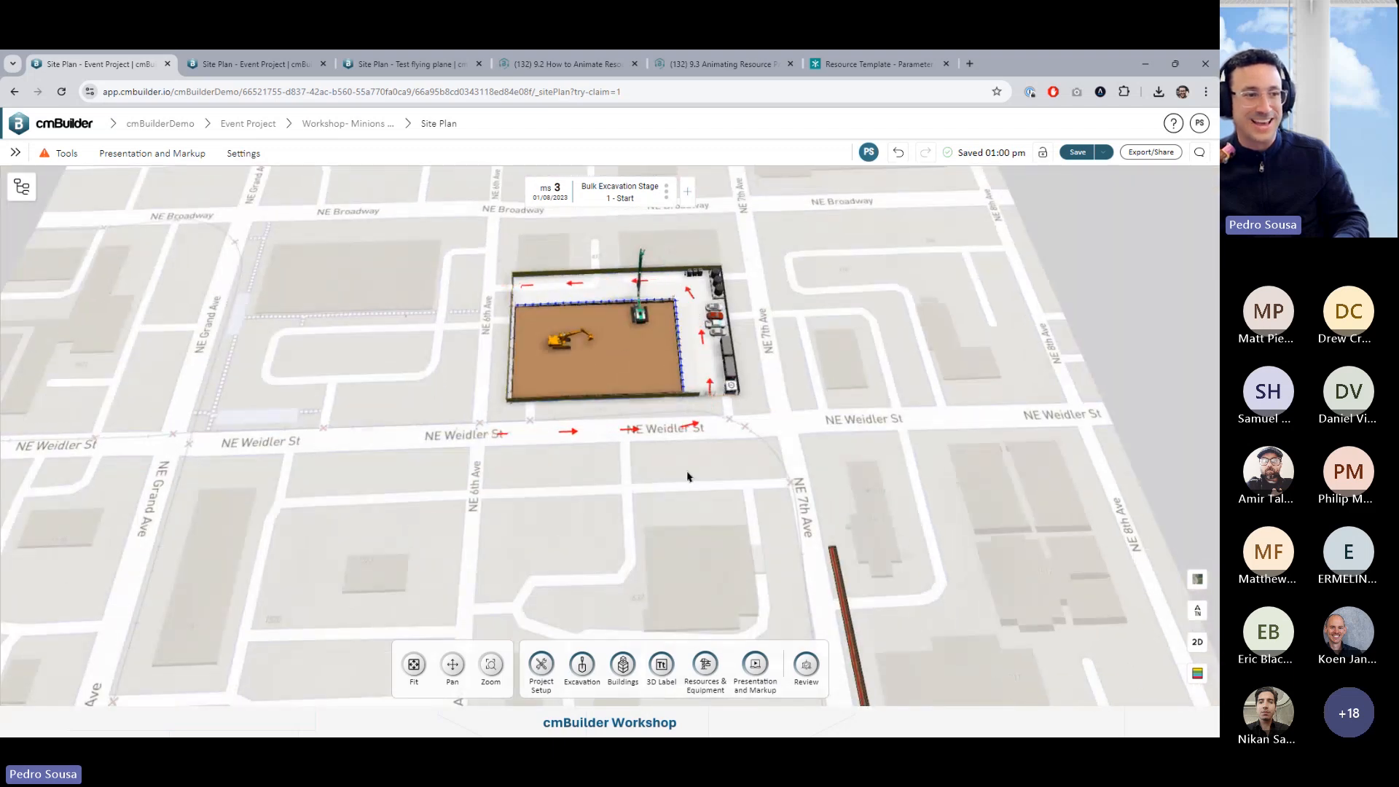
scroll(687, 477, "up", 5)
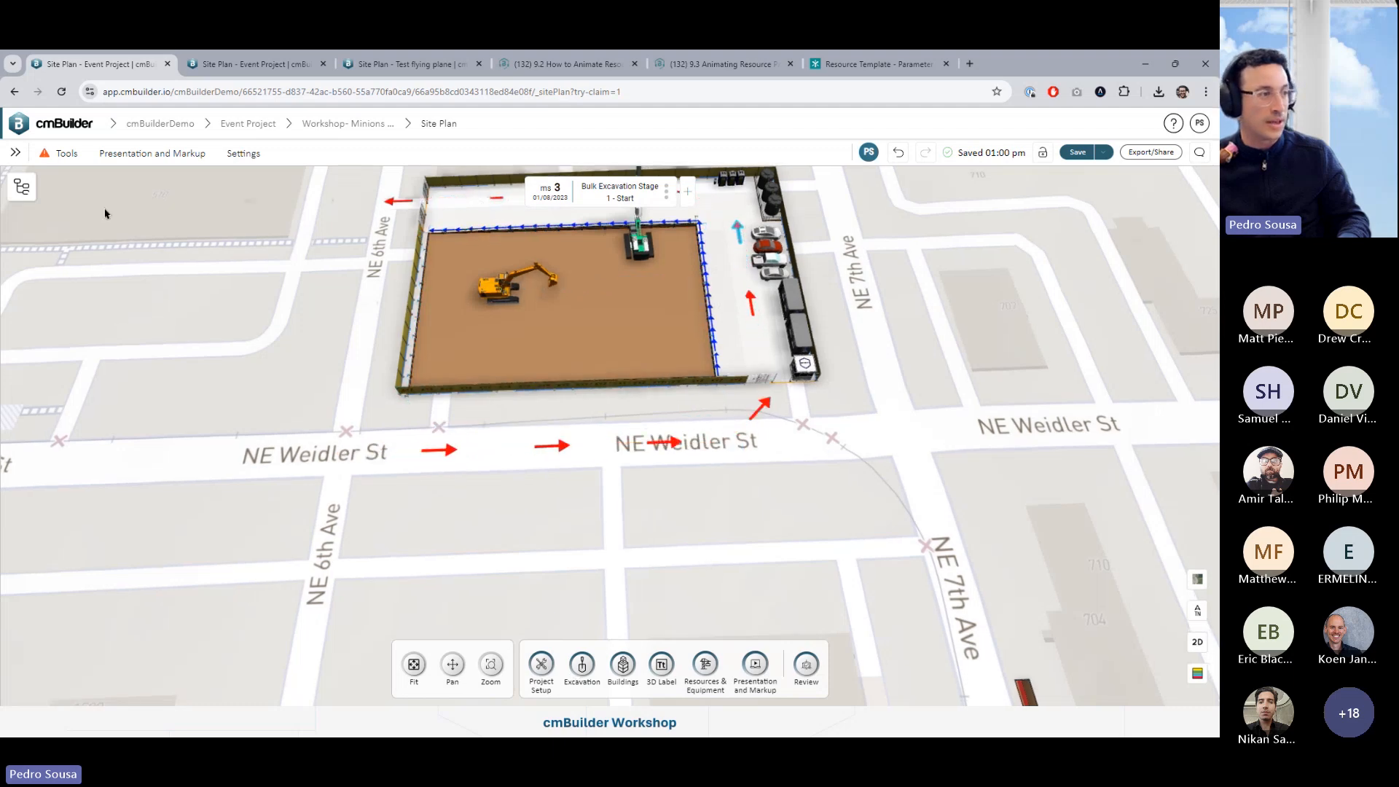
List the Routes & Paths resources in the project tree and temporarily hide all the animated Large-Type 1 Arrows except the first
left_click(21, 187)
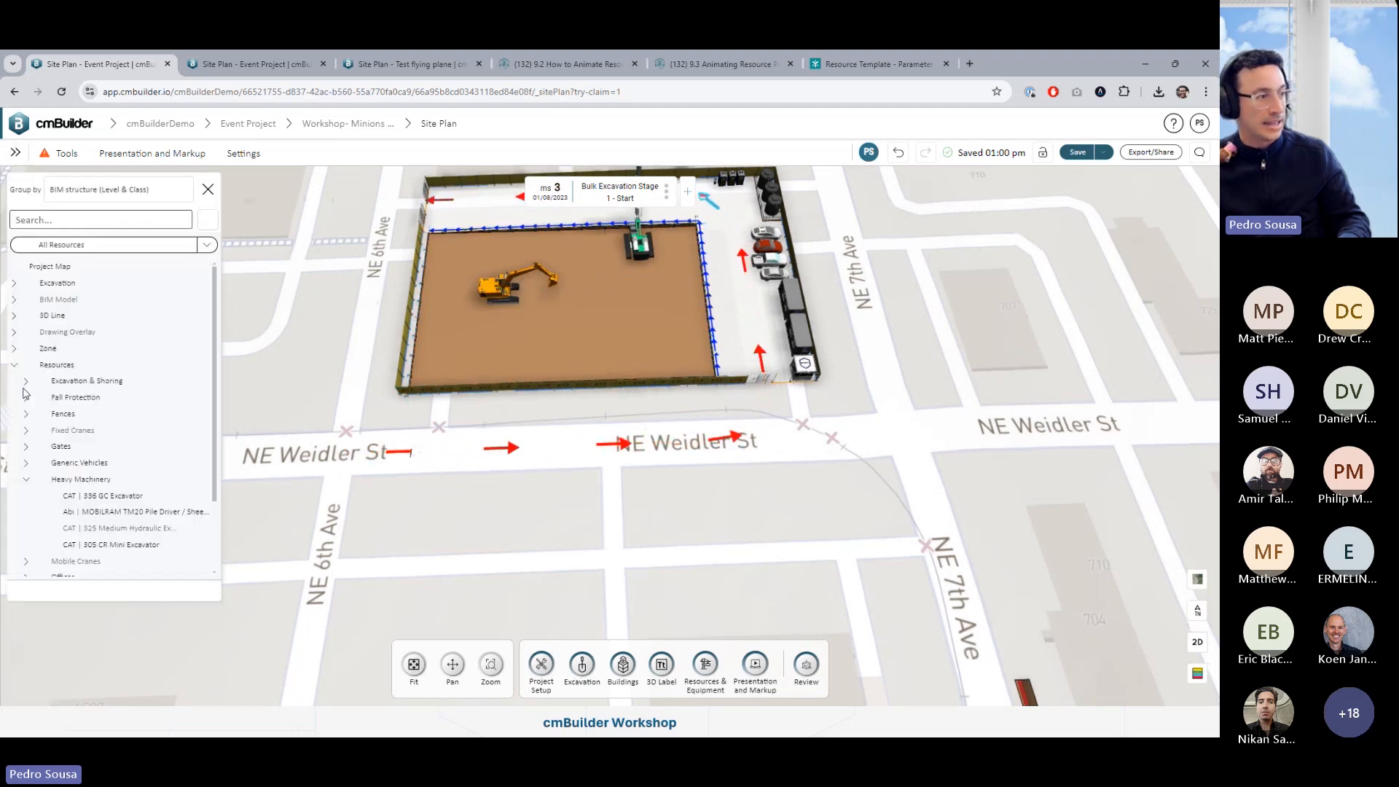
left_click(26, 482)
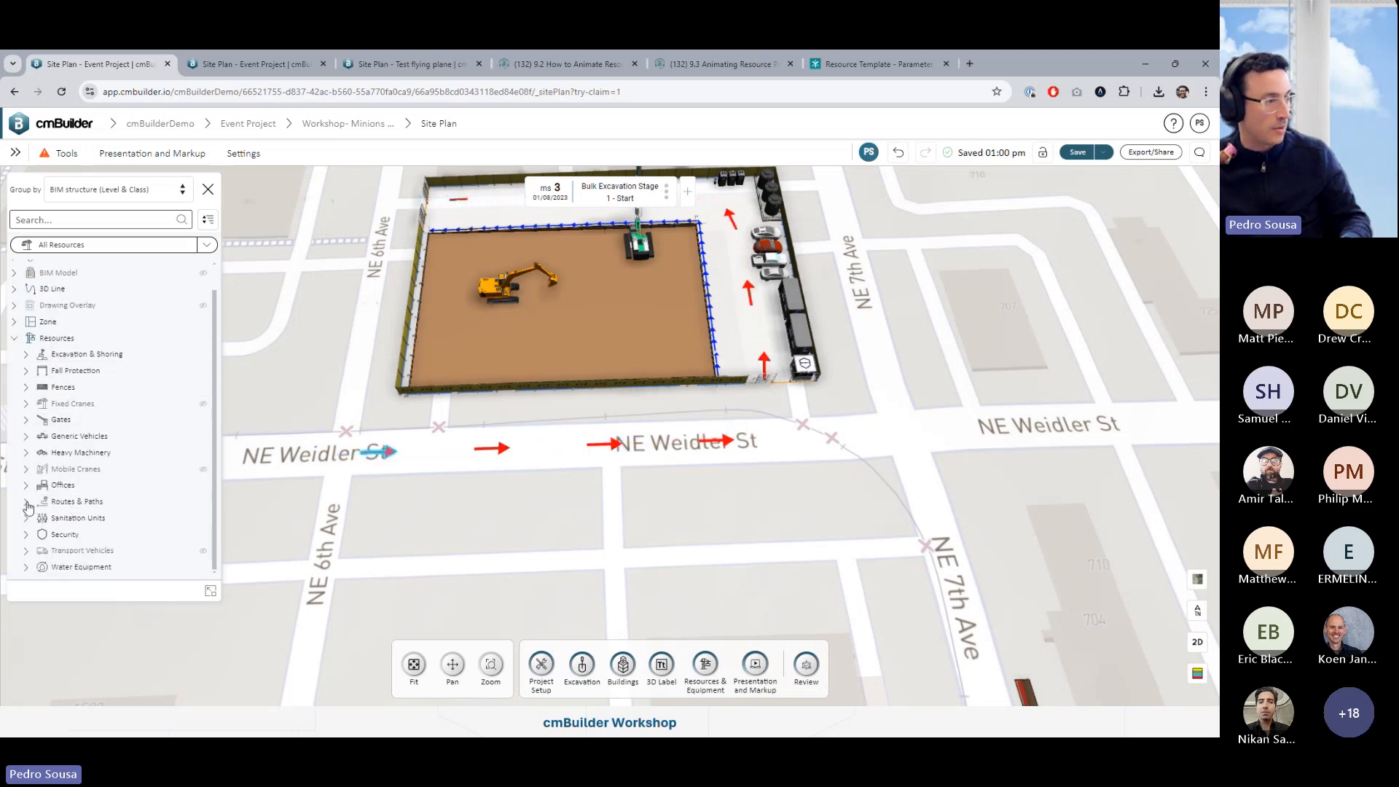
left_click(67, 503)
scroll(117, 445, "down", 3)
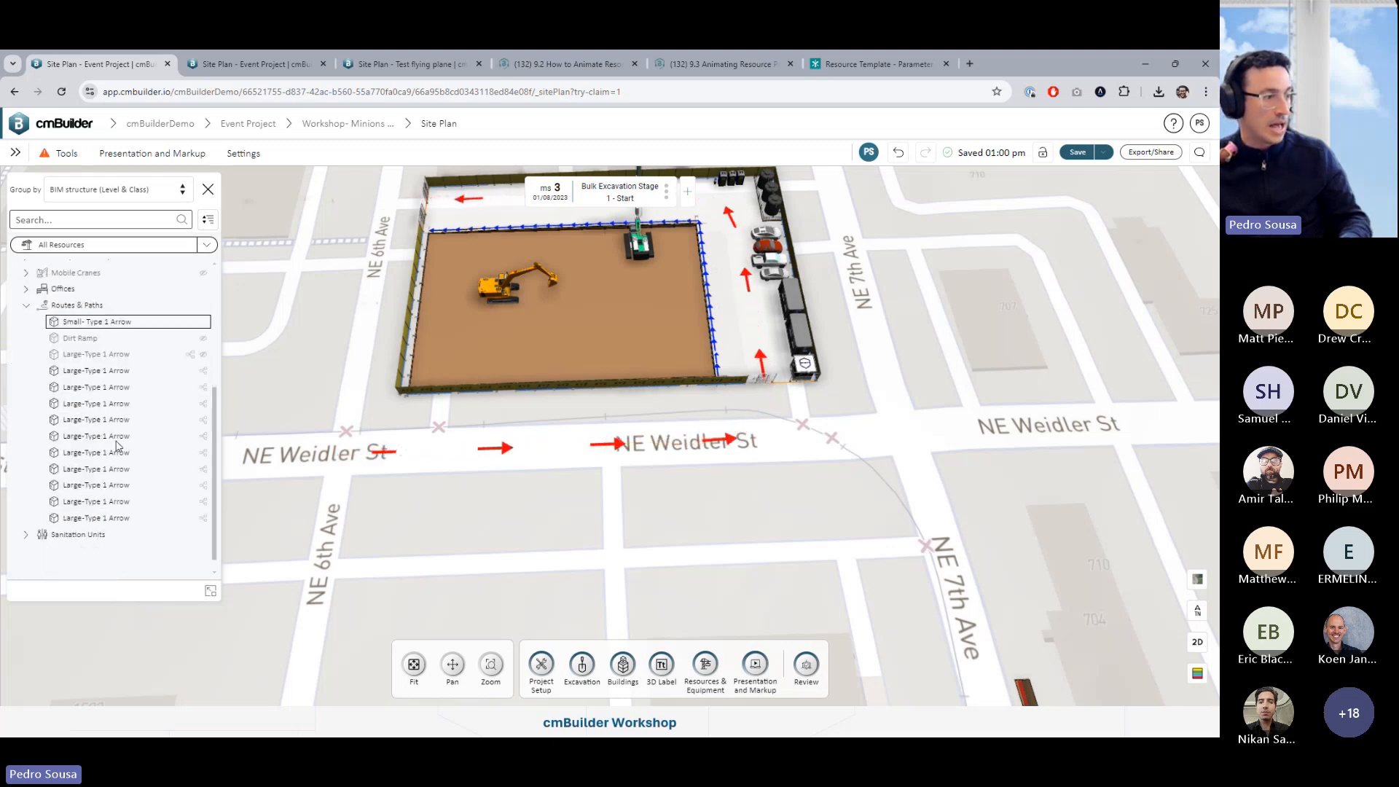
left_click(107, 372)
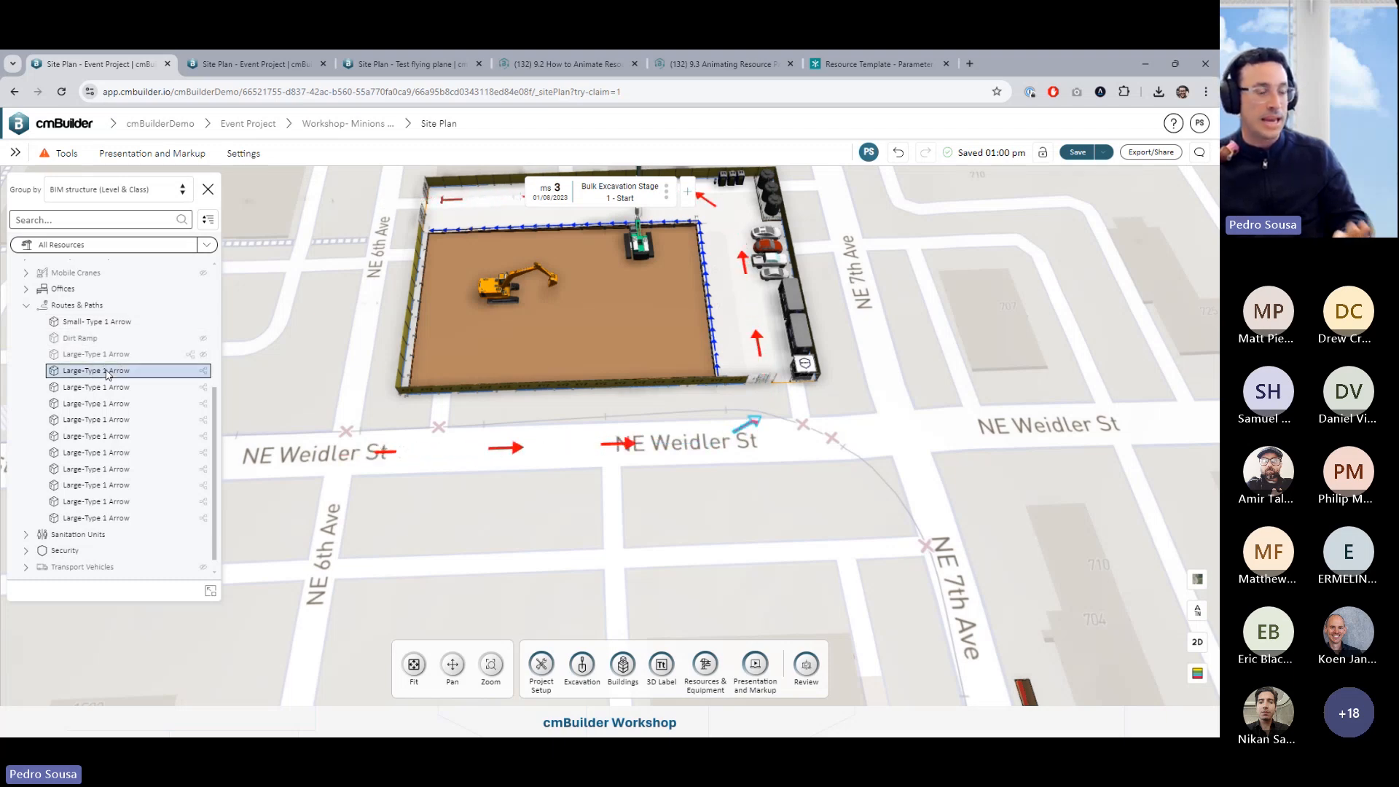
left_click(94, 387)
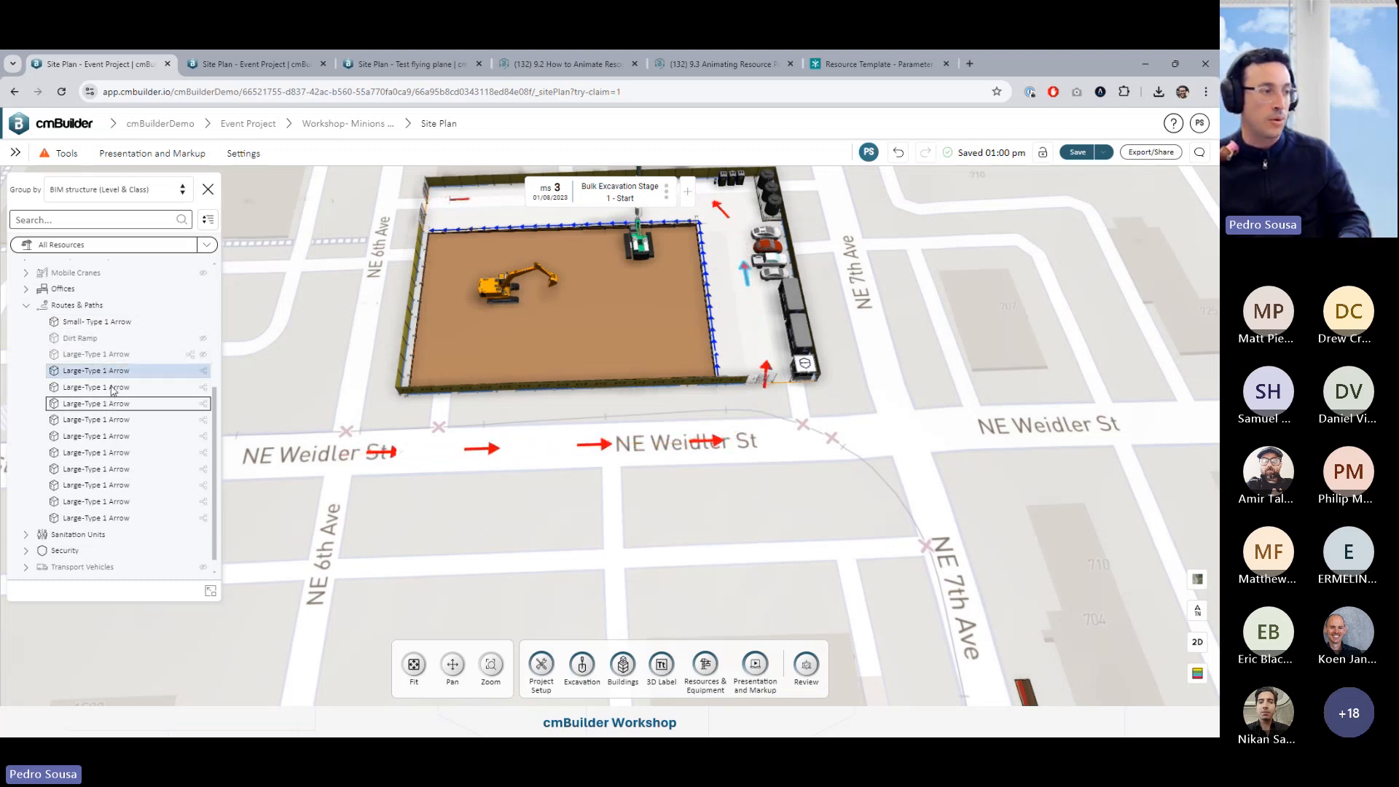
left_click(95, 517, "shift")
key("h")
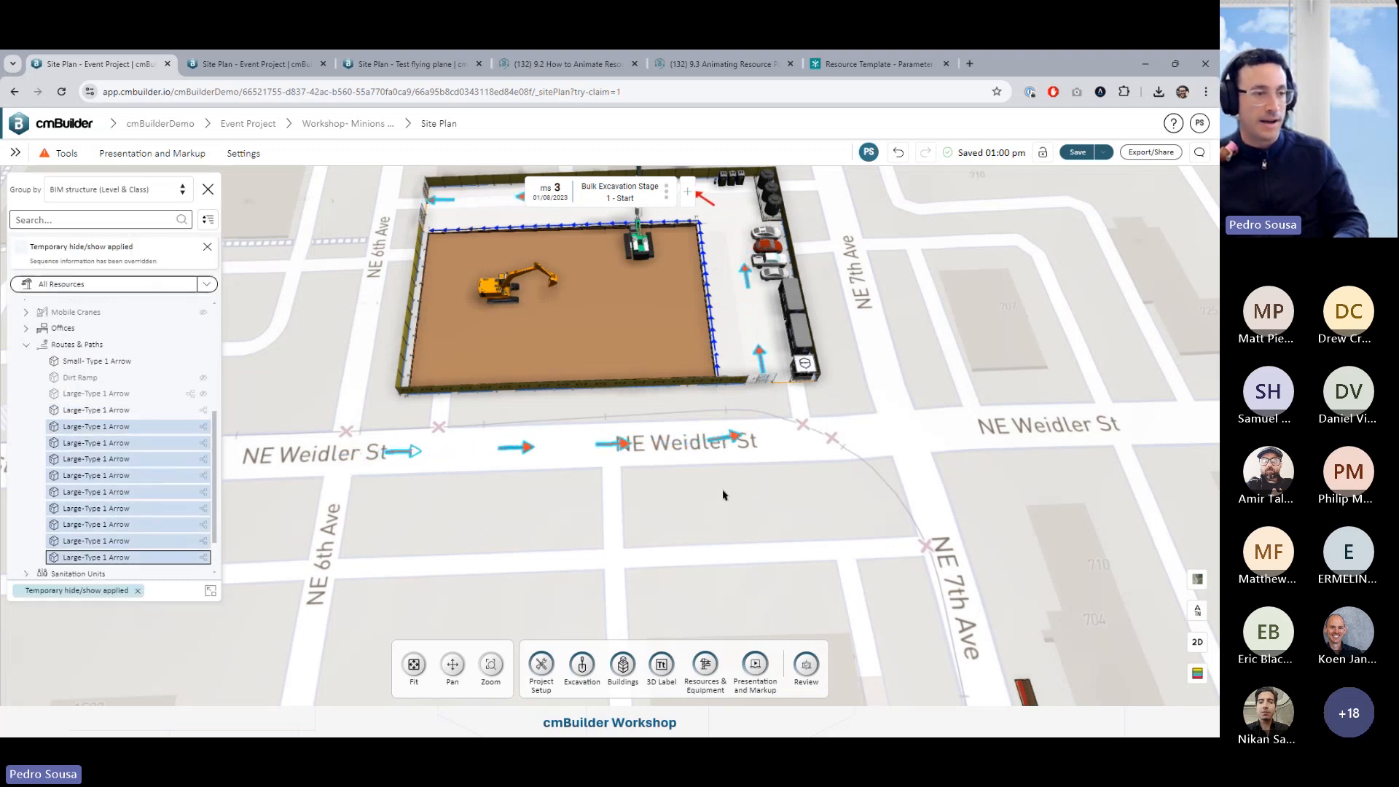
middle_click_drag(733, 500, 761, 562)
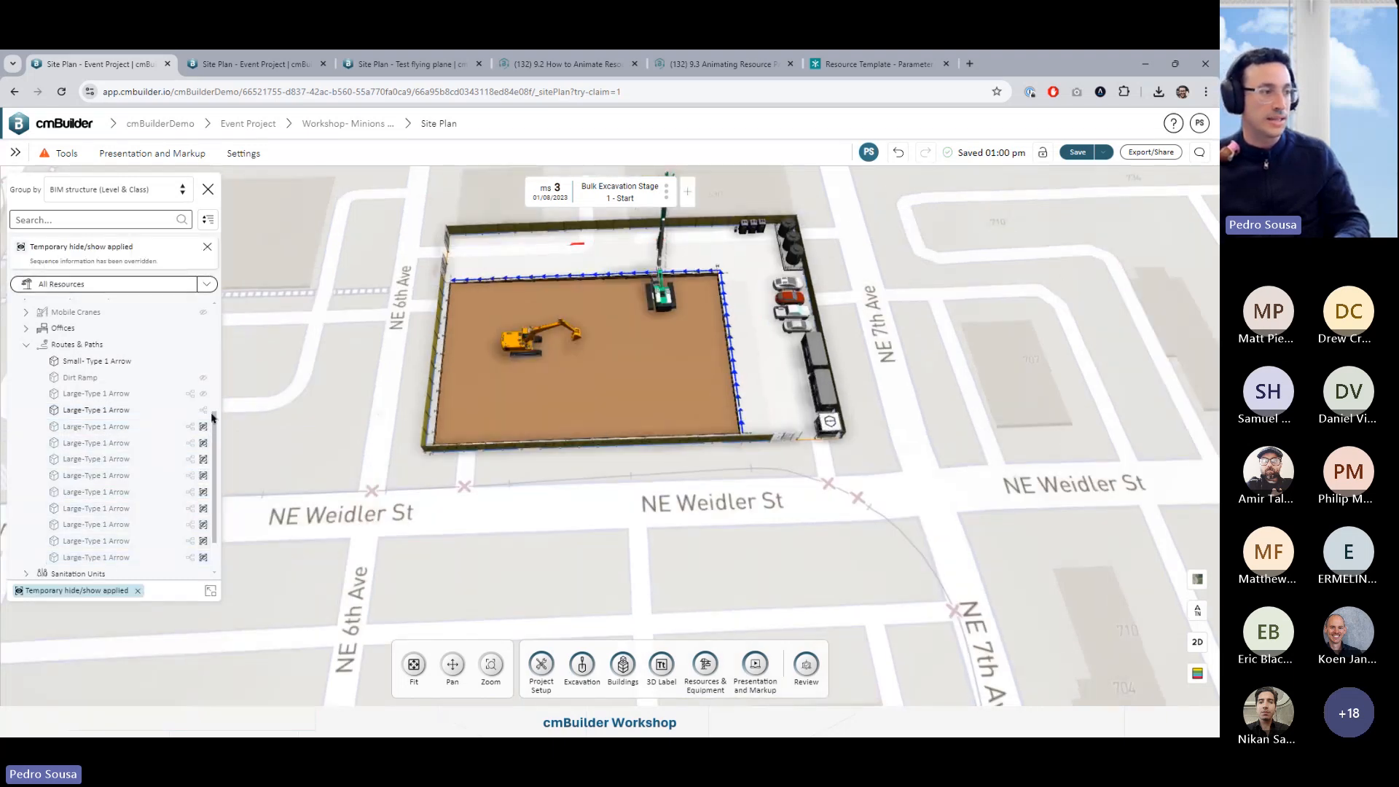
Examine the visual programming graph of the only animated arrow still shown, close it, and watch the arrow follow its path
left_click(136, 412)
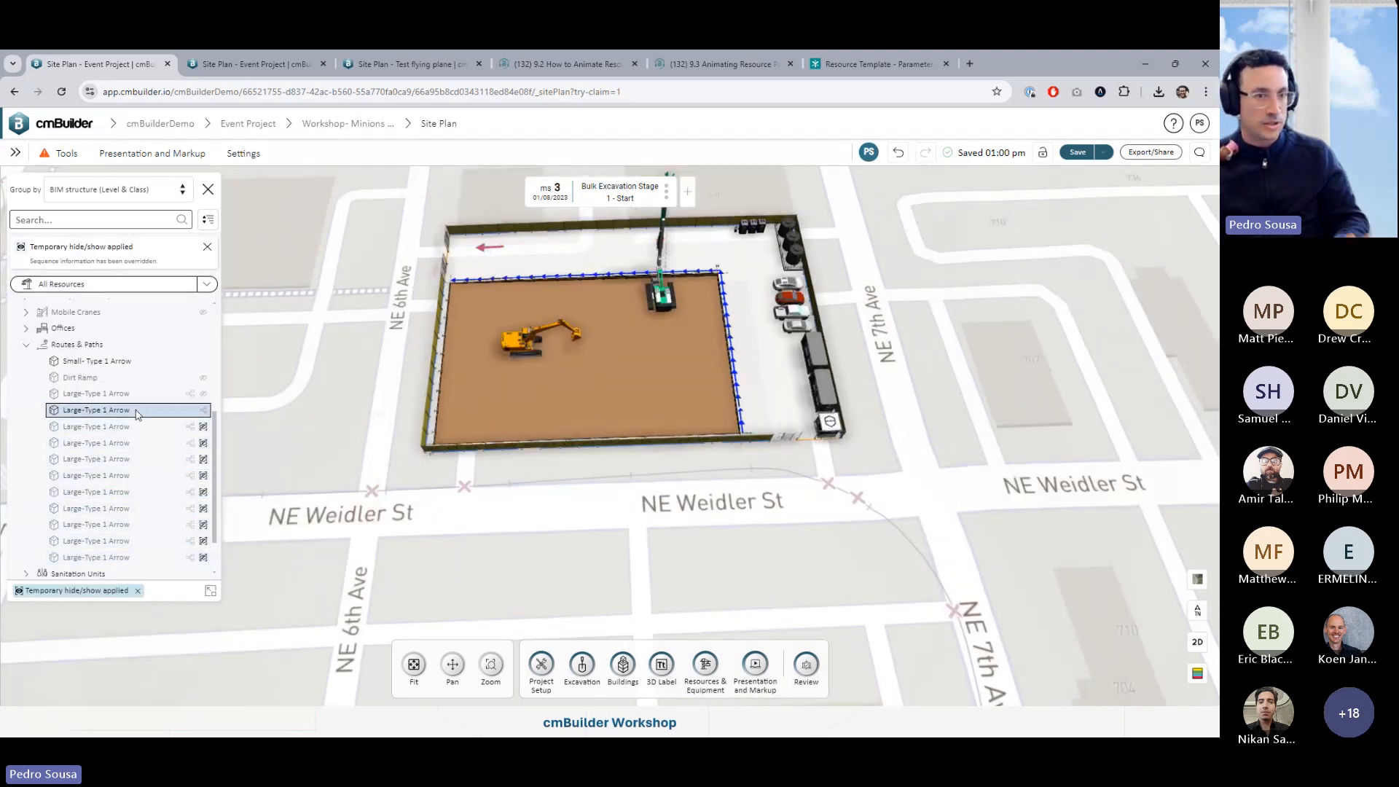
left_click(1182, 219)
left_click(1160, 249)
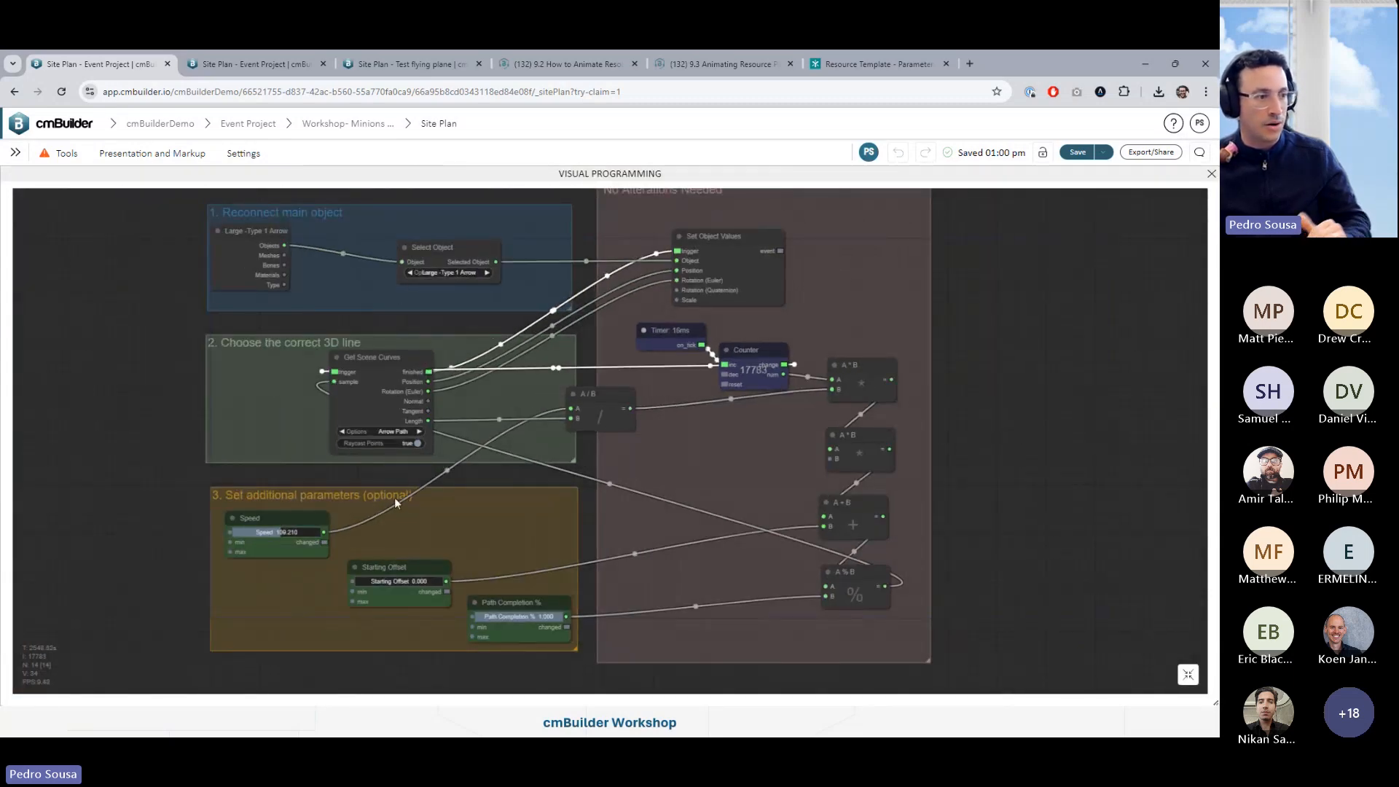
left_click(1211, 175)
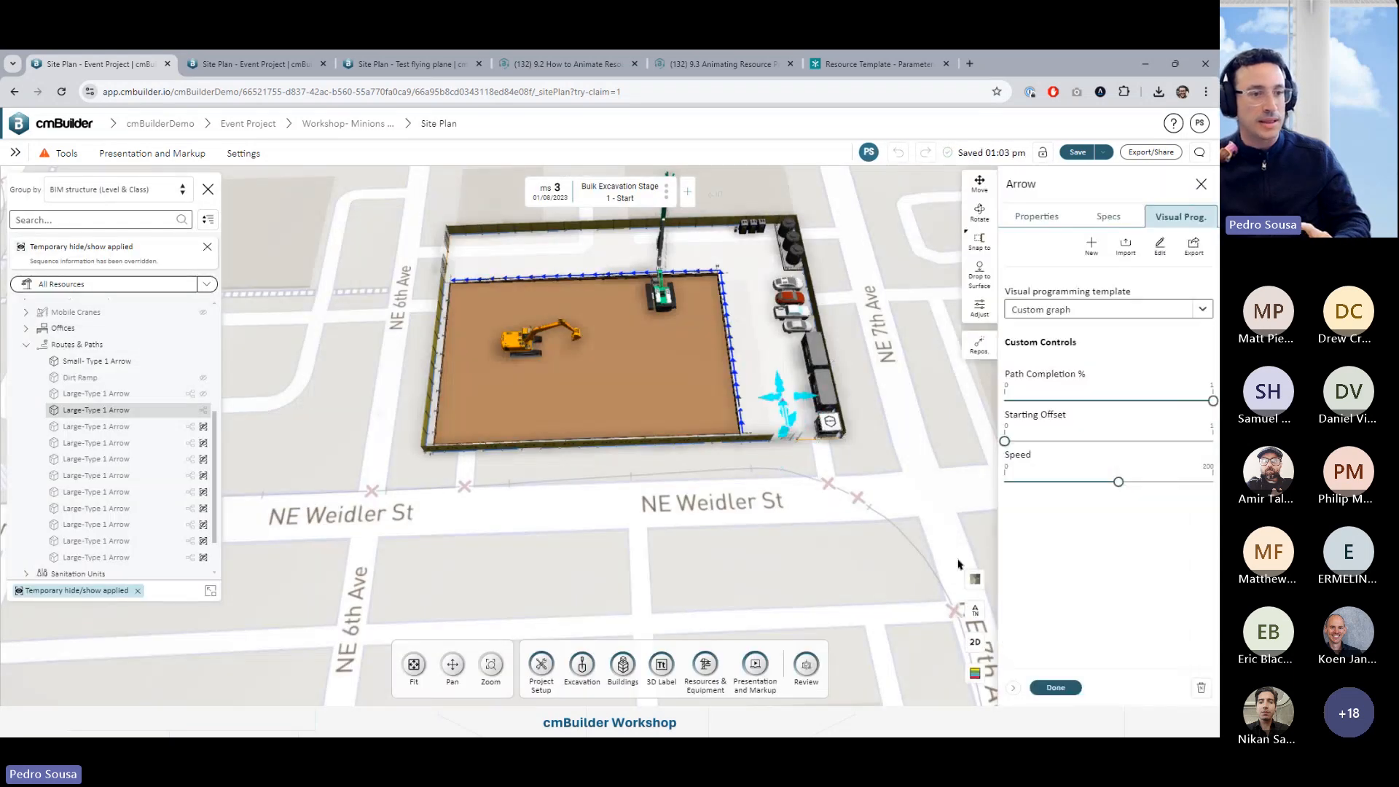
left_click(961, 530)
left_click_drag(924, 453, 937, 512)
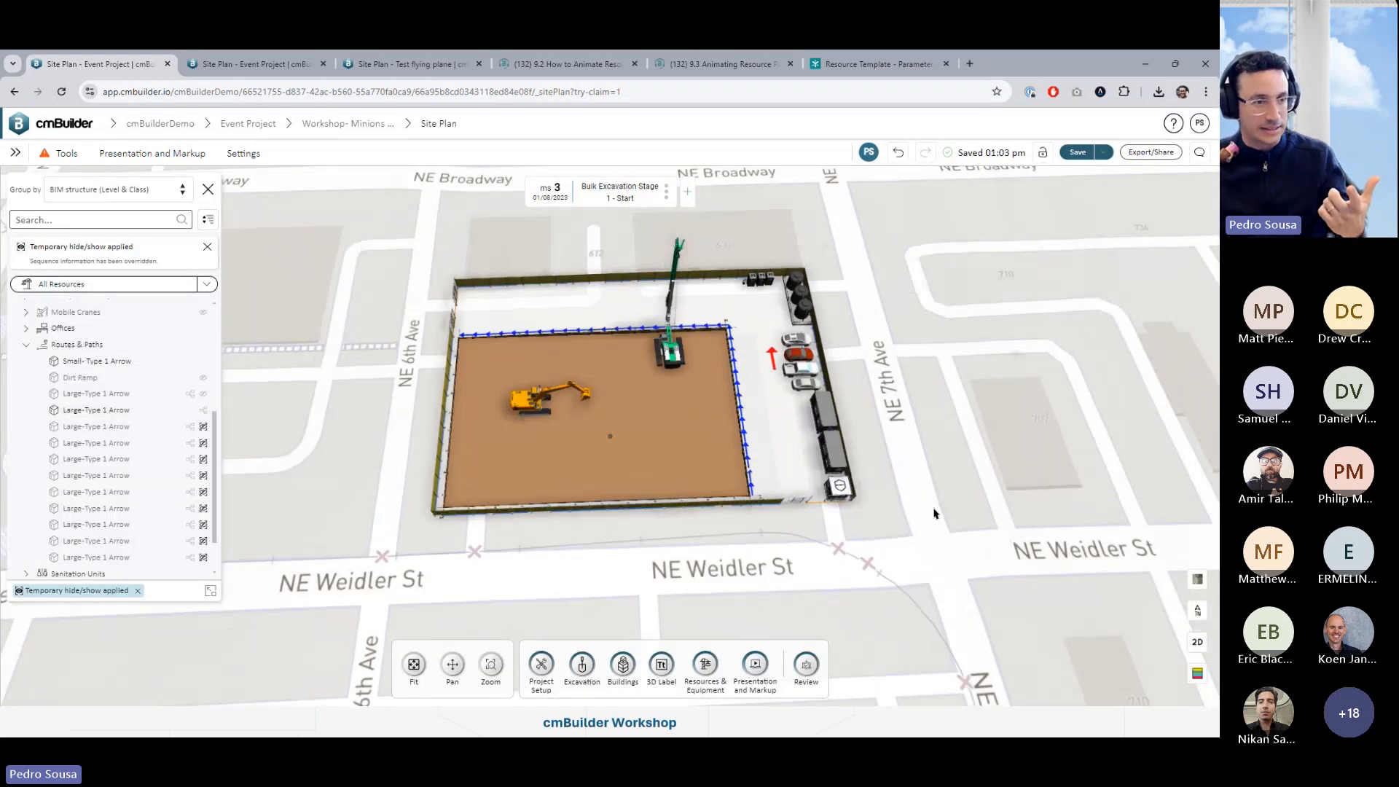
right_click_drag(937, 512, 927, 491)
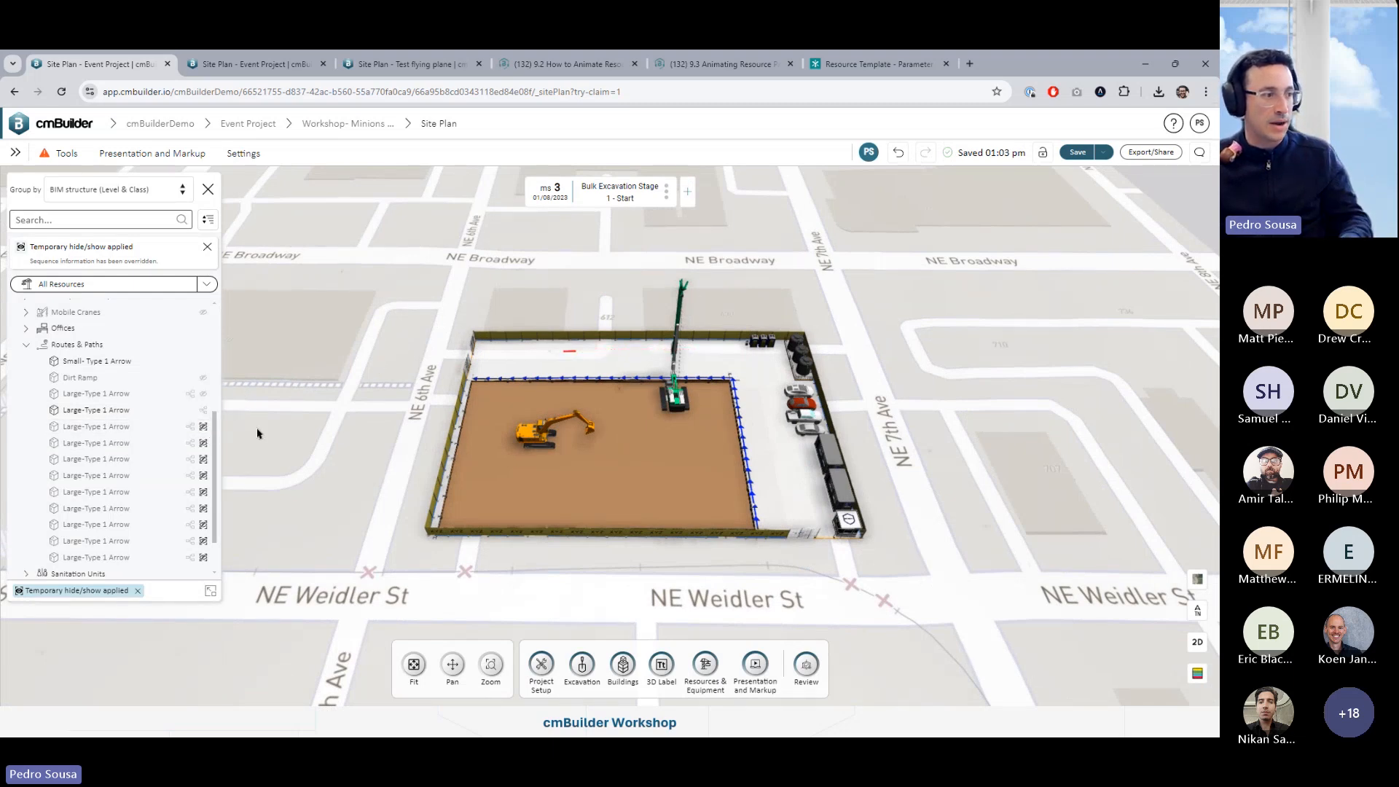
Show the second Large-Type 1 Arrow again, select it in the project tree, and view it moving with the first
left_click(122, 428)
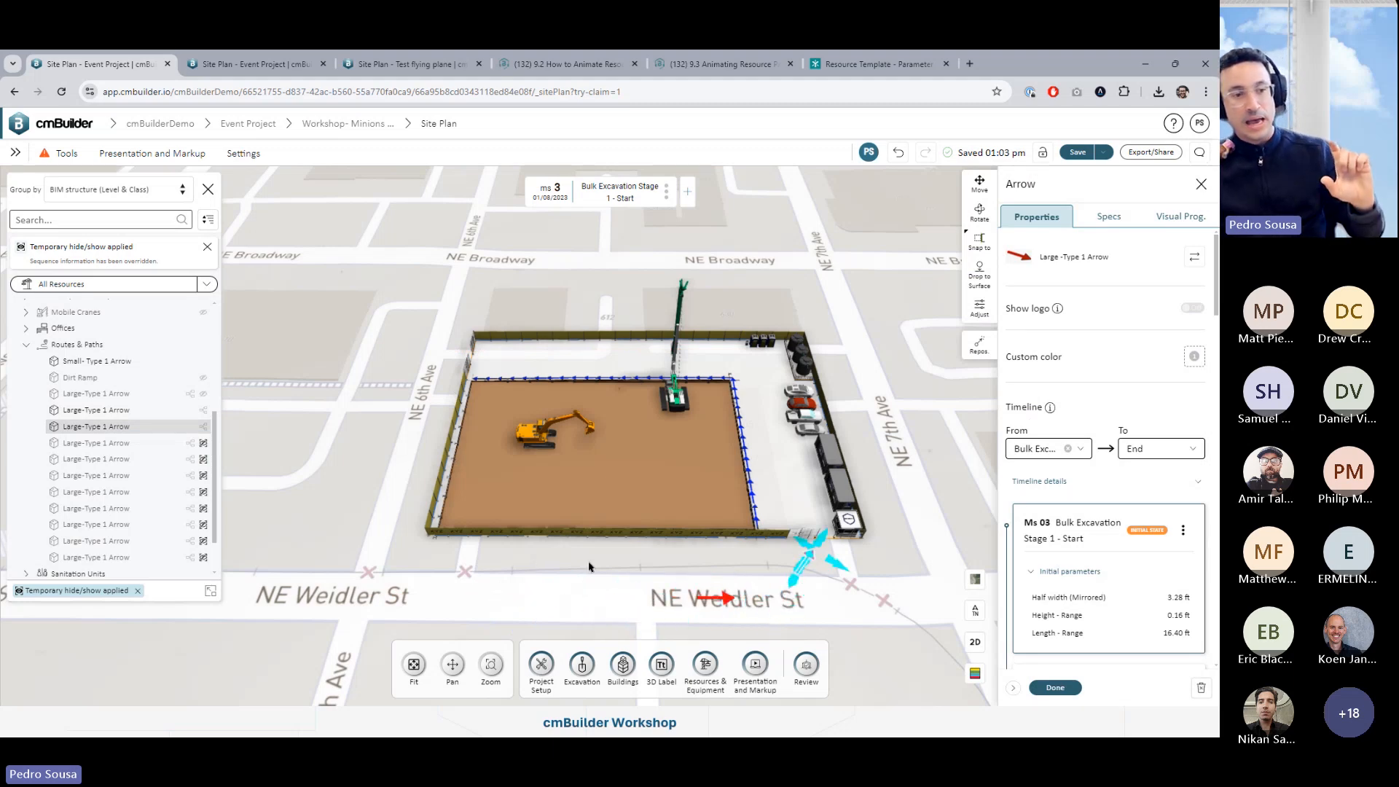
left_click_drag(797, 631, 758, 578)
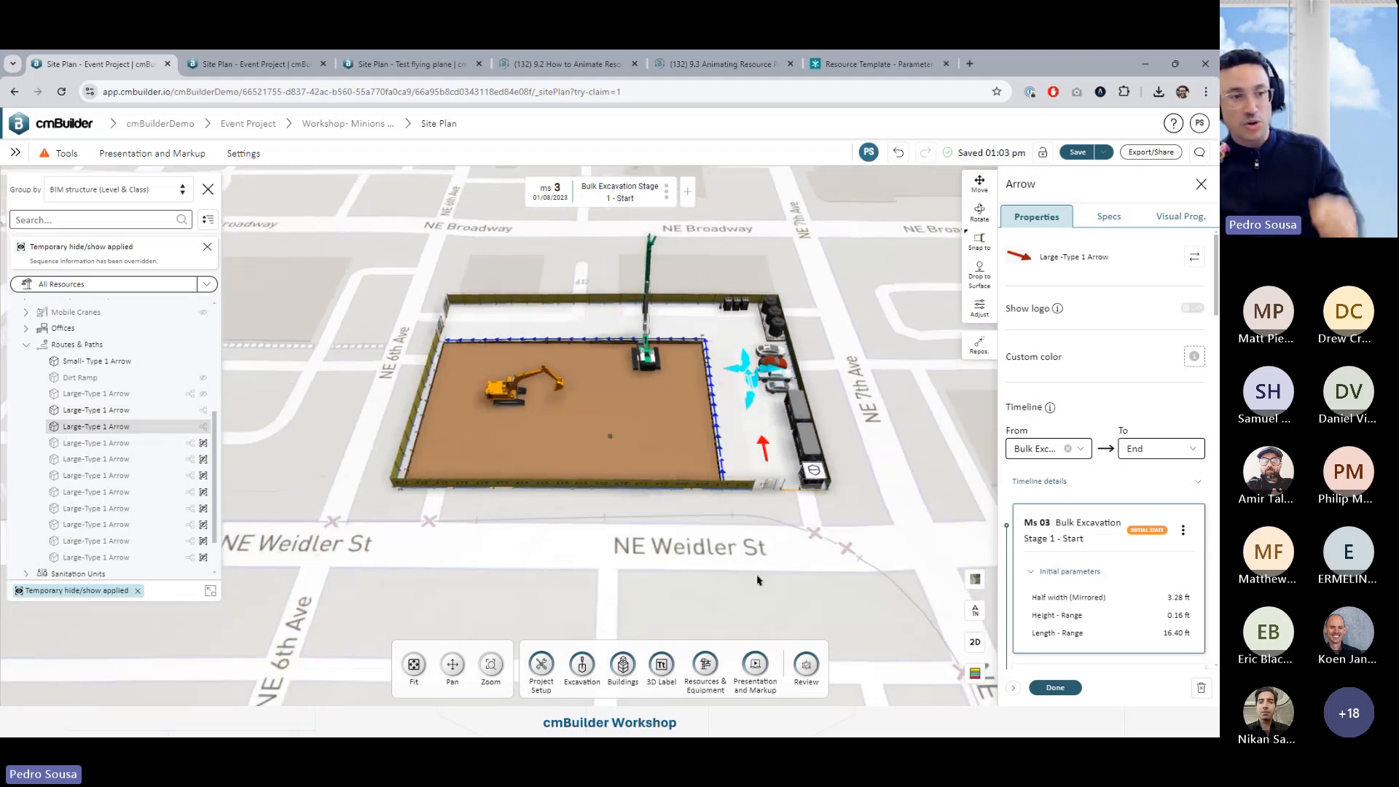
left_click(856, 568)
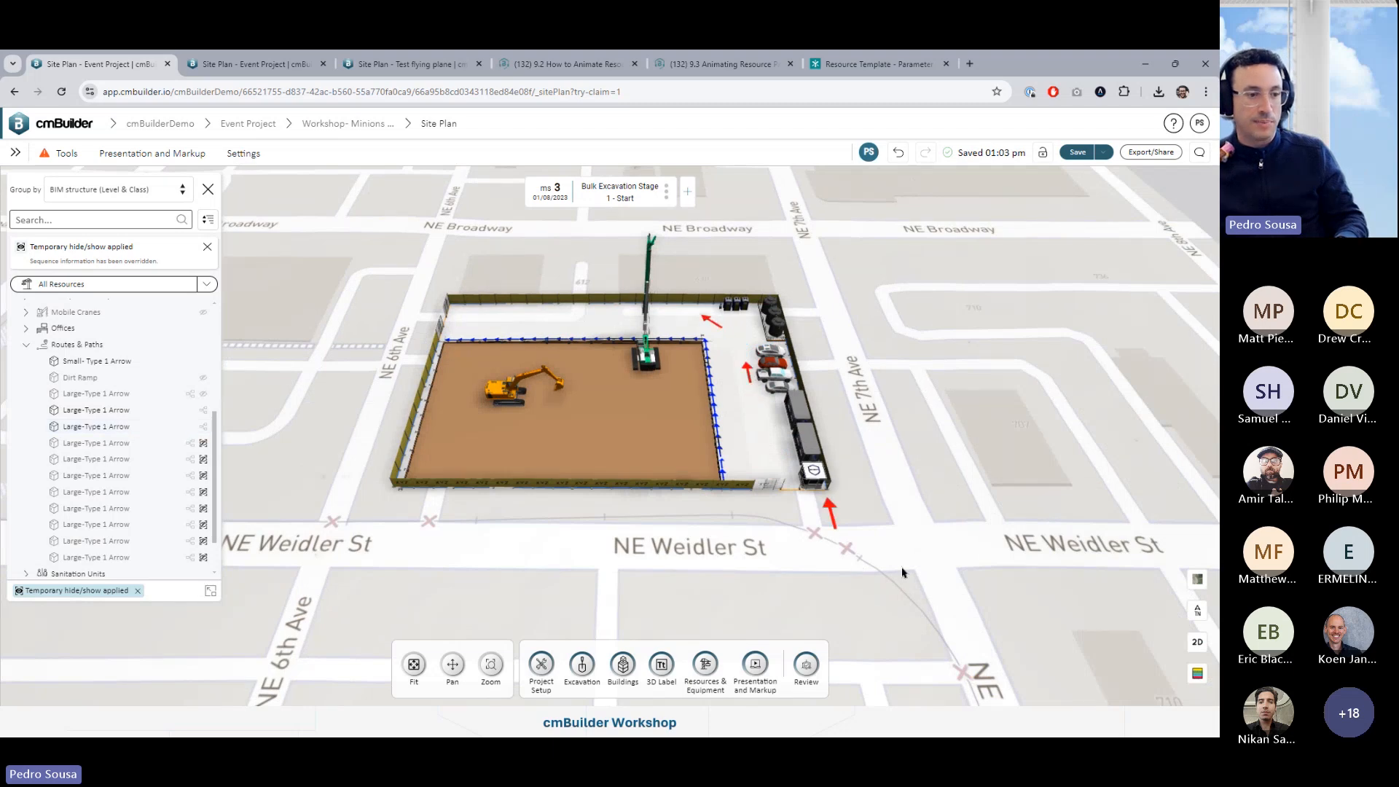
Place a copy of the Large-Type 1 Arrow beside the site, and delete the copy from the site plan
left_click(943, 529)
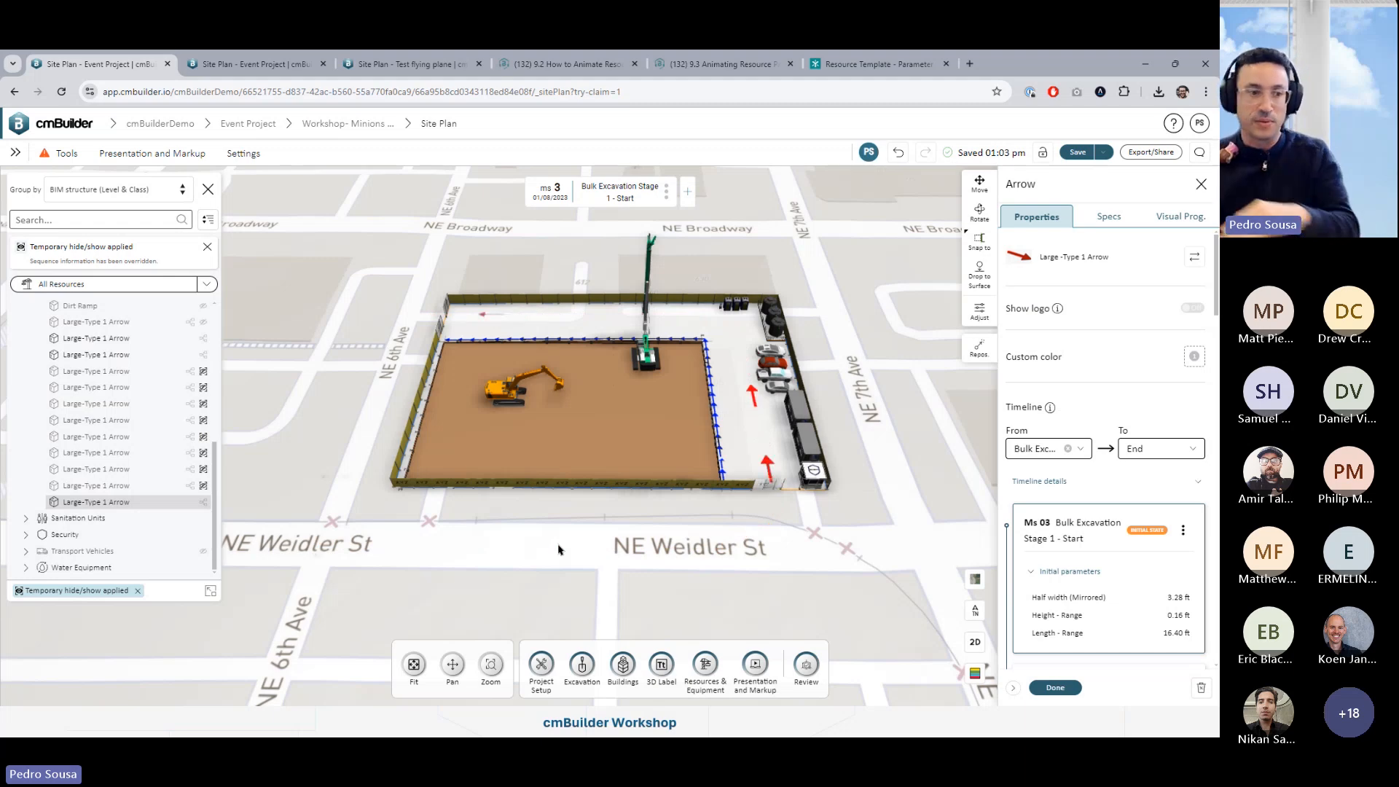
left_click(1199, 686)
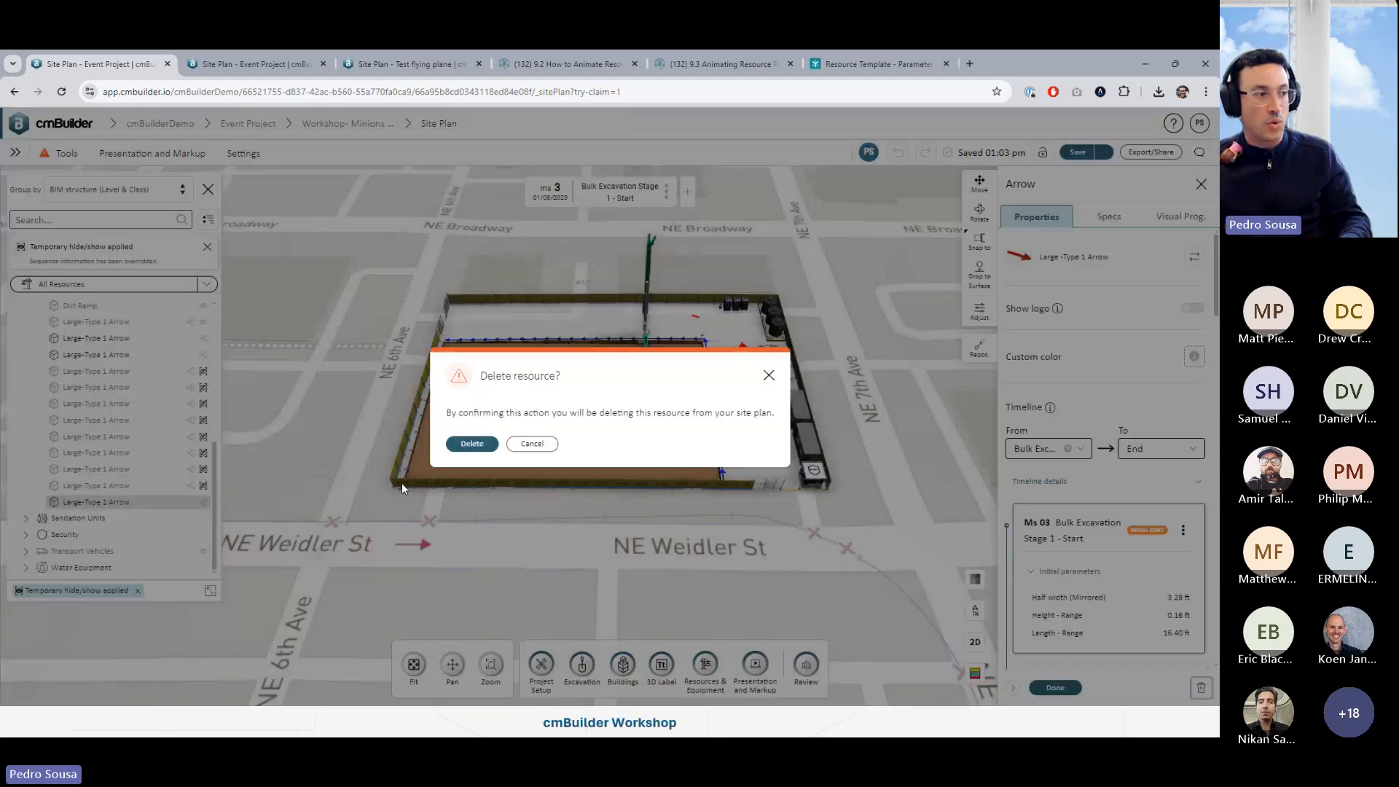
left_click(472, 443)
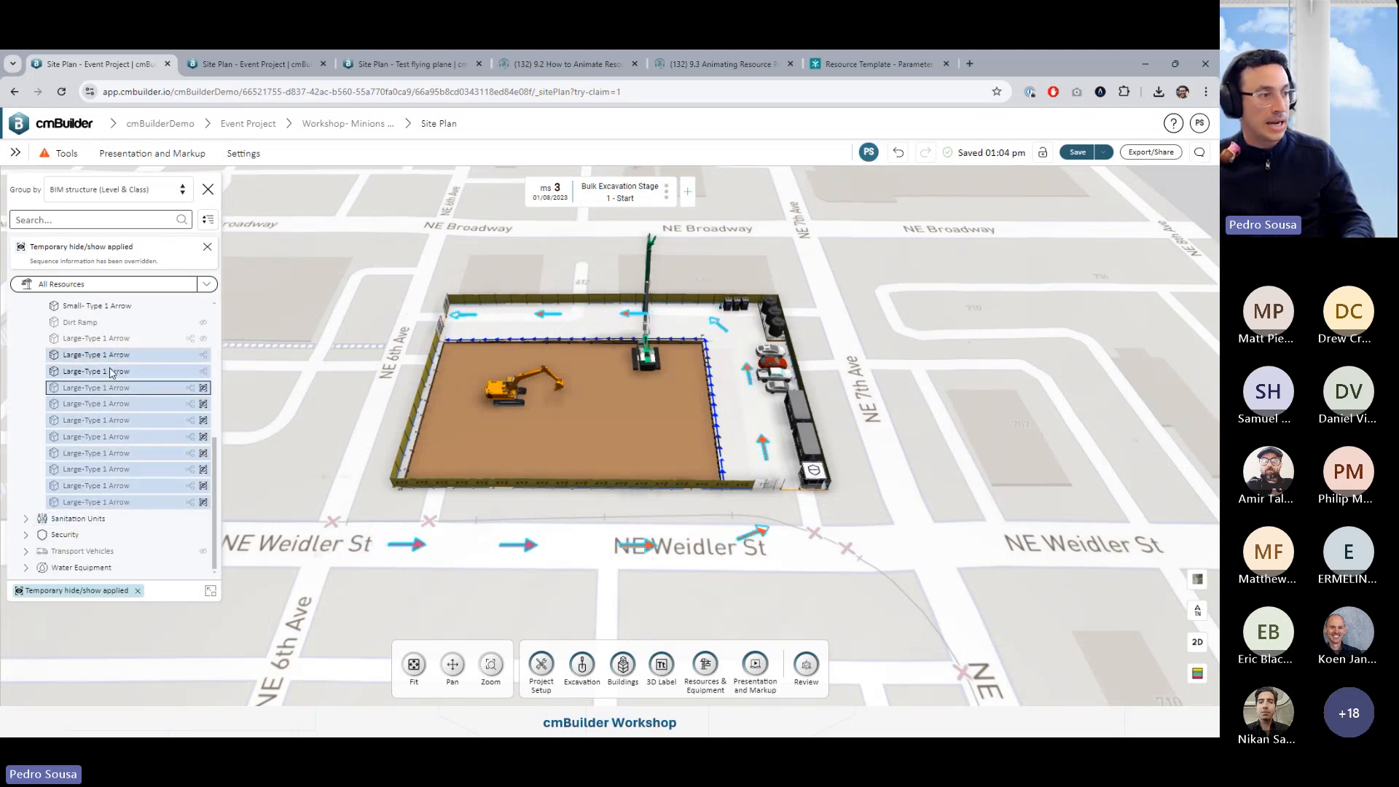
Review the second arrow's visual programming graph and its Path Completion %, Speed and Starting Offset controls, and finish editing the arrow
left_click(112, 373)
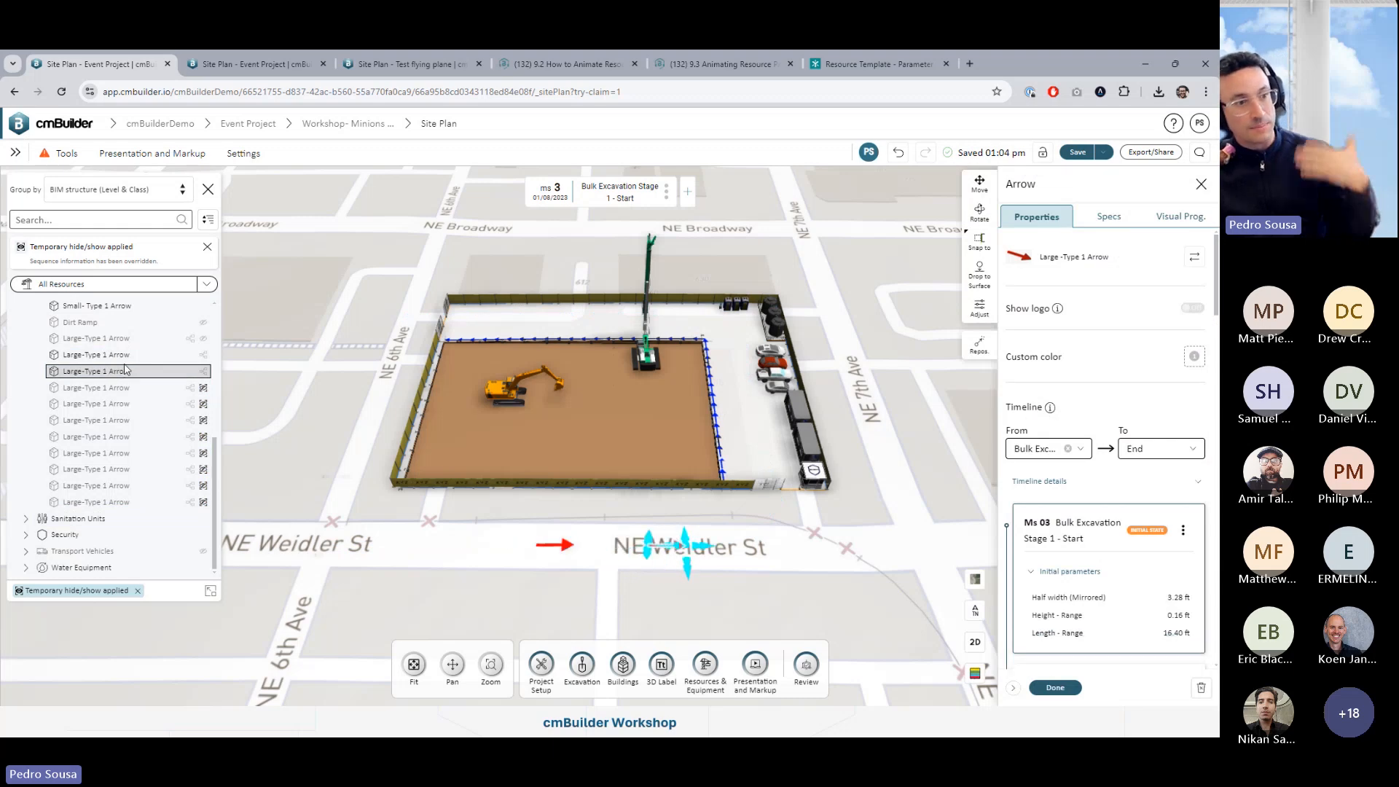
left_click(1169, 218)
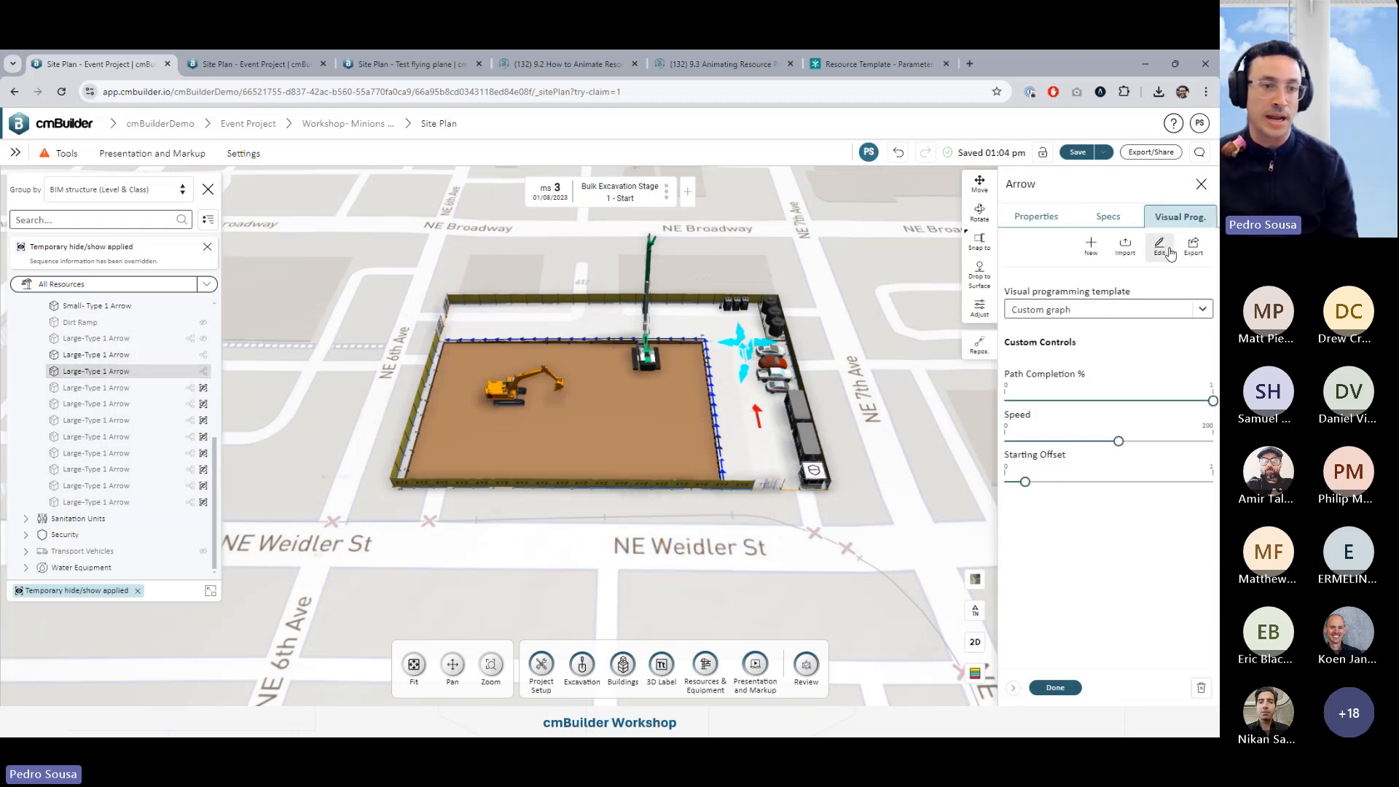
left_click(1159, 248)
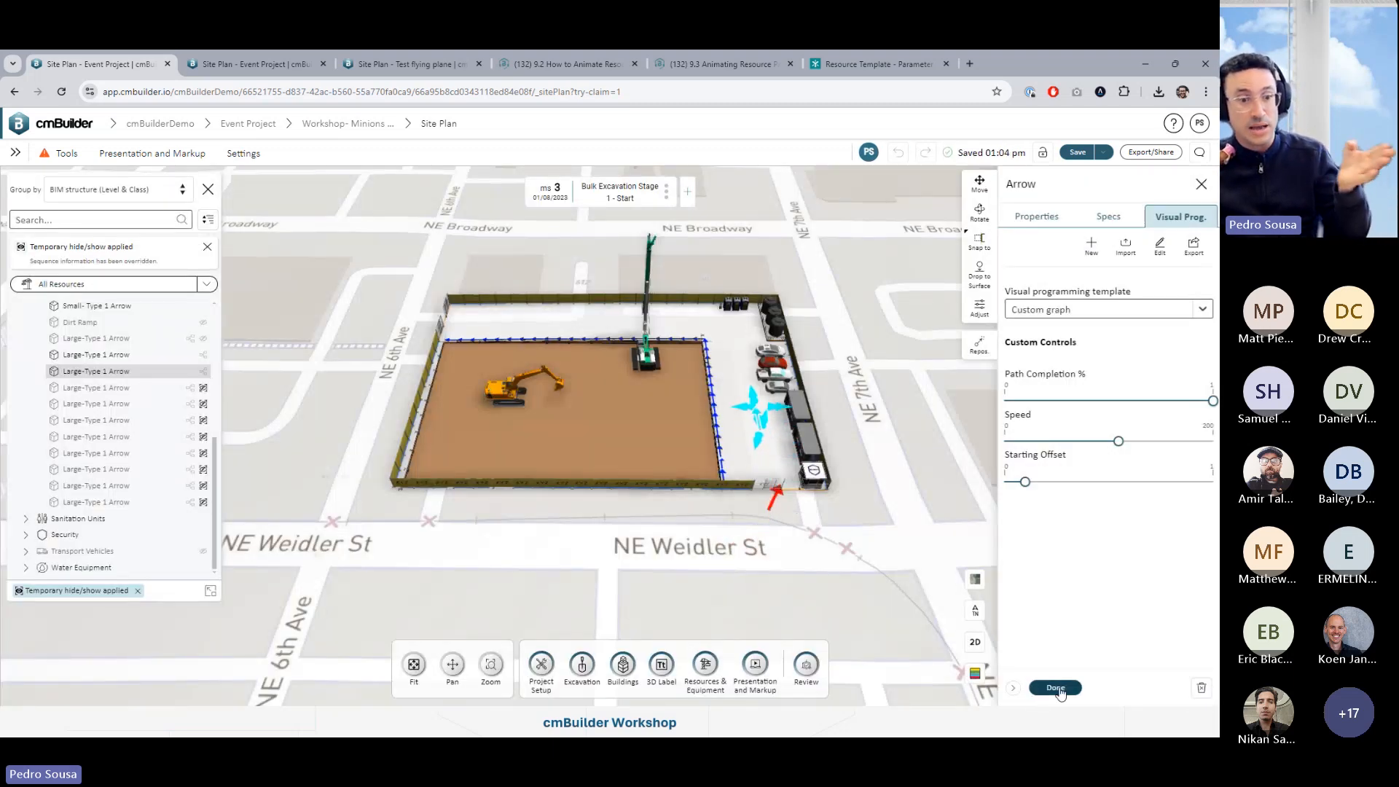
left_click(1057, 688)
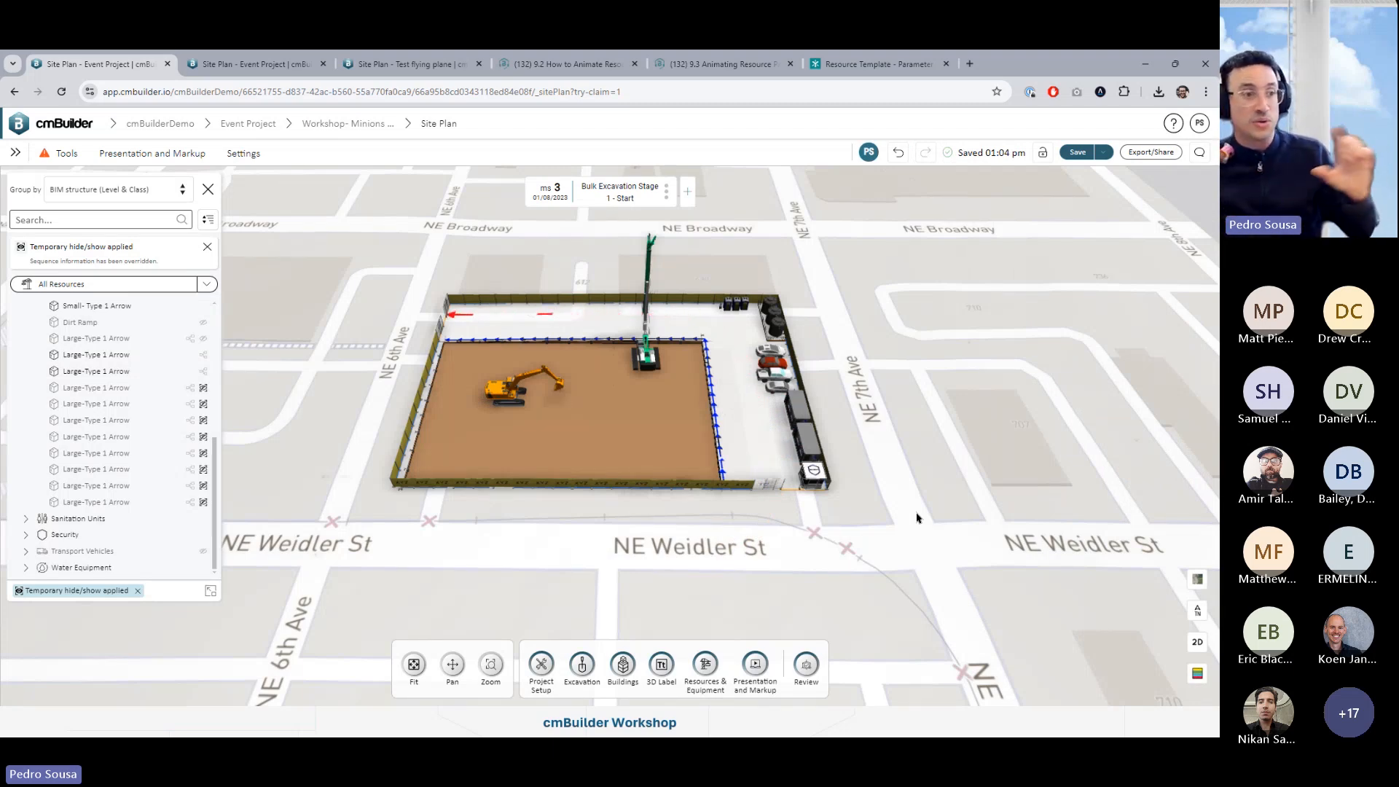
Highlight the full set of animated Large-Type 1 Arrows, deselect them, and clear the temporary hide/show to restore them all
left_click(106, 355)
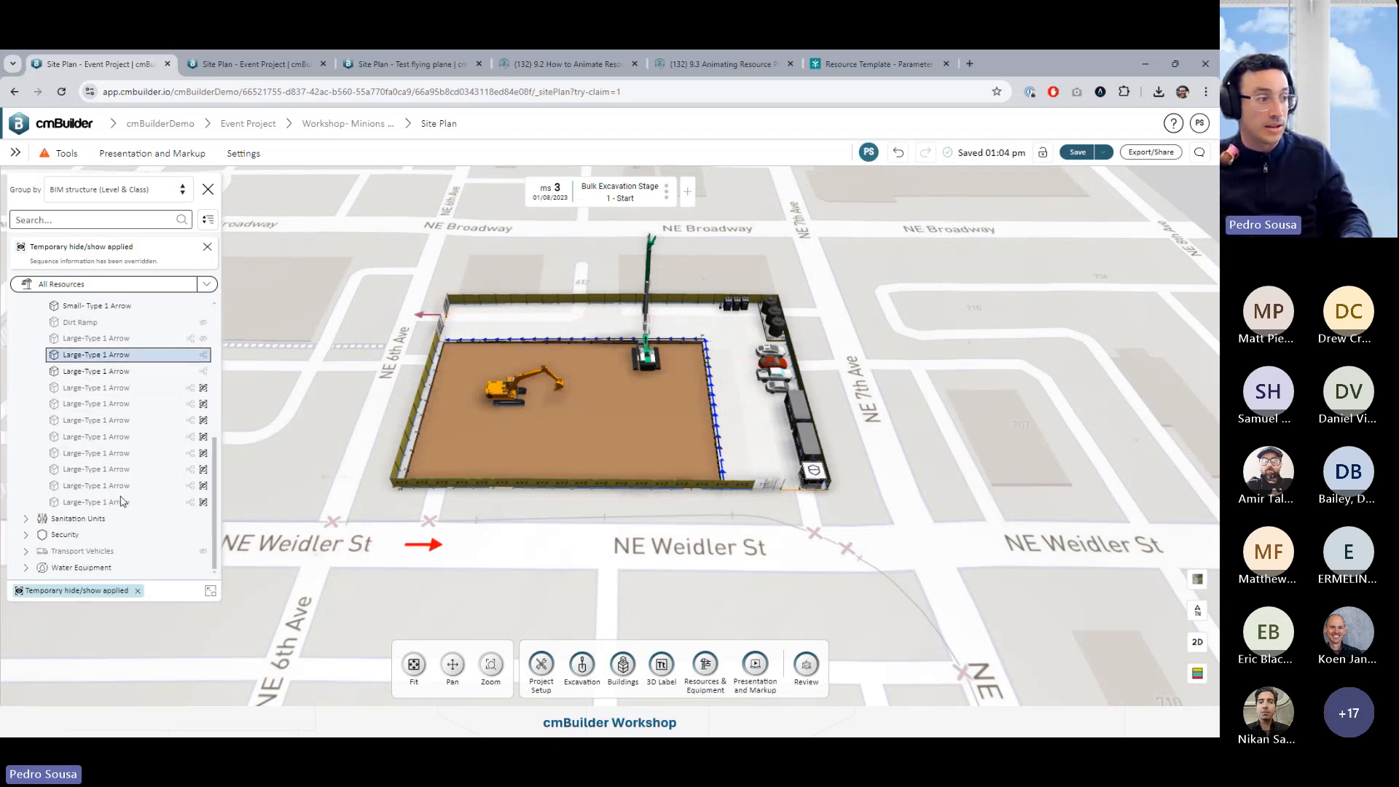
left_click(208, 502, "shift")
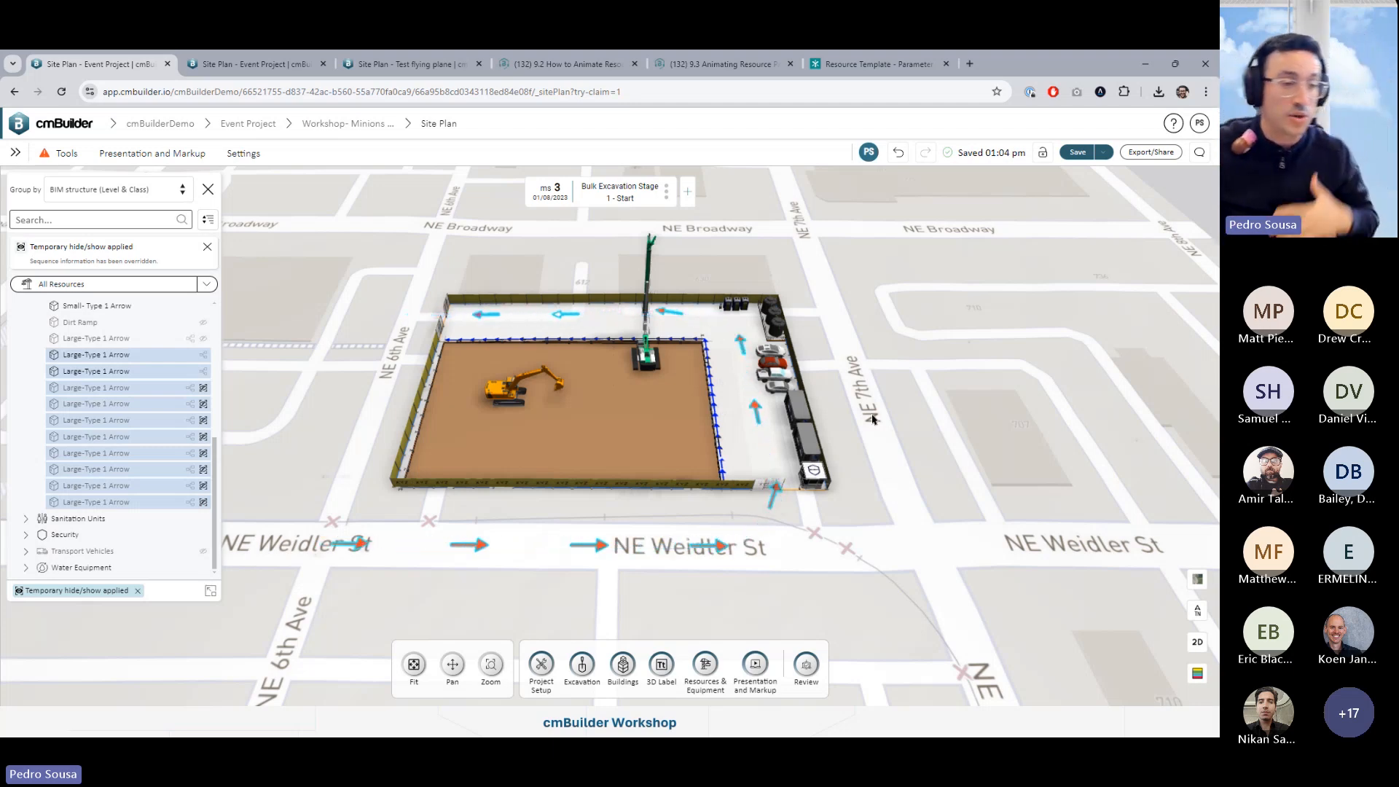
left_click(904, 364)
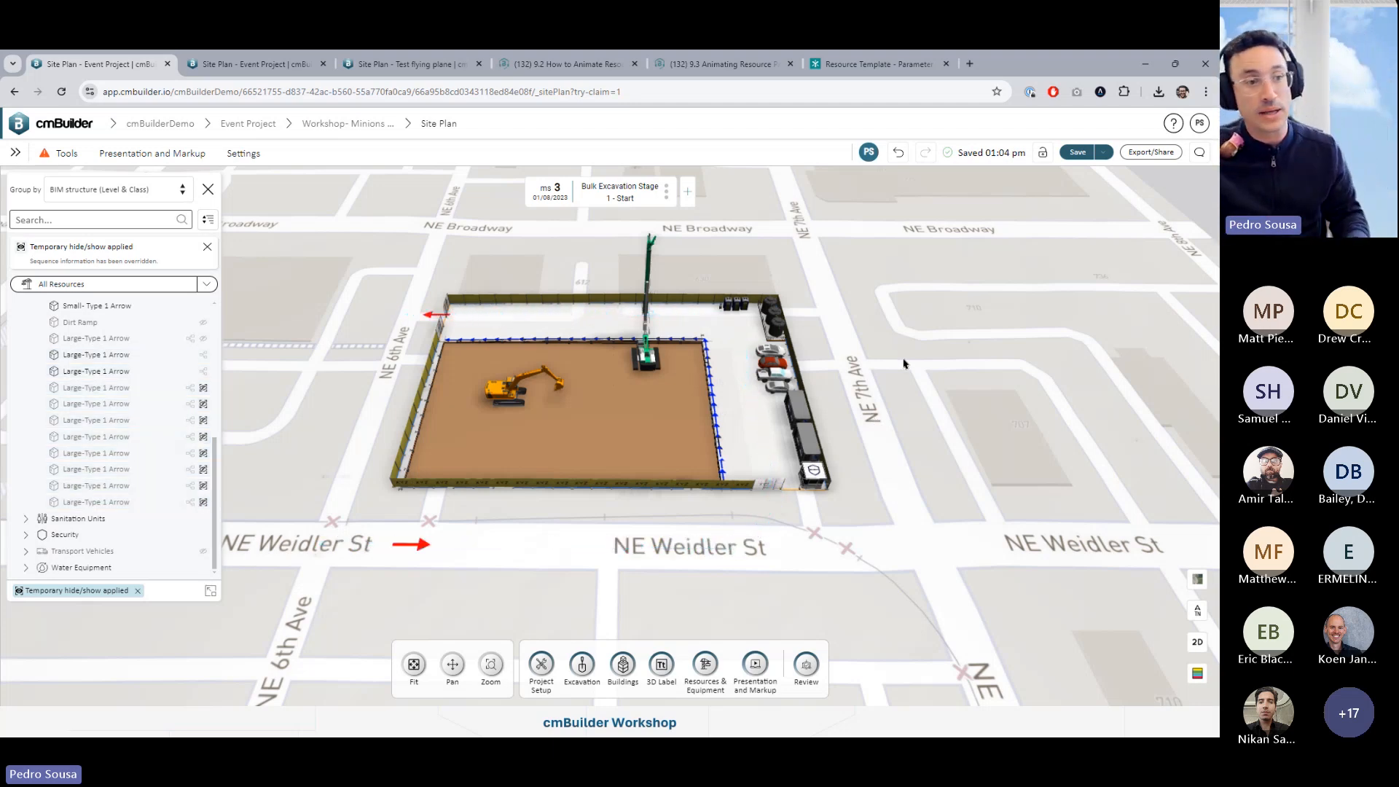
left_click(138, 590)
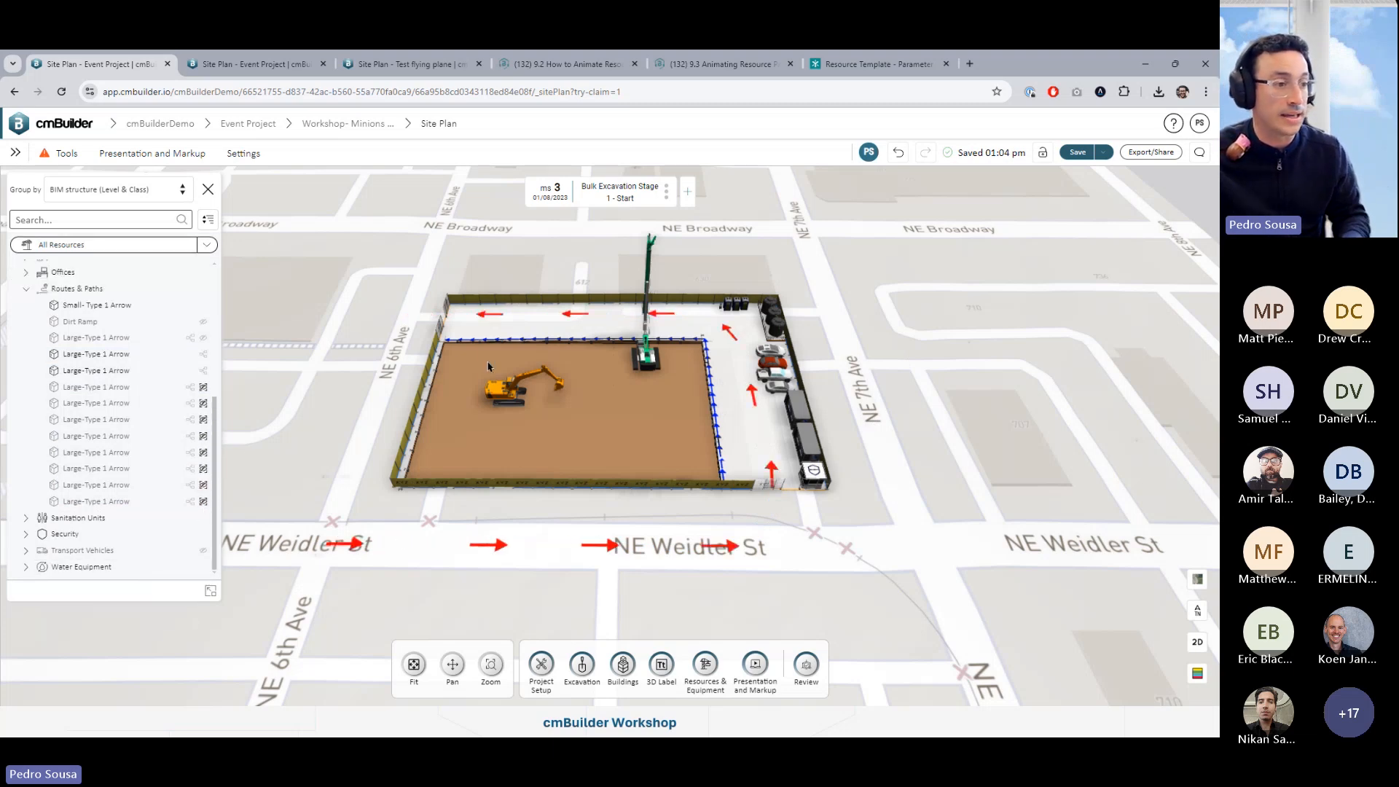
right_click_drag(965, 343, 962, 368)
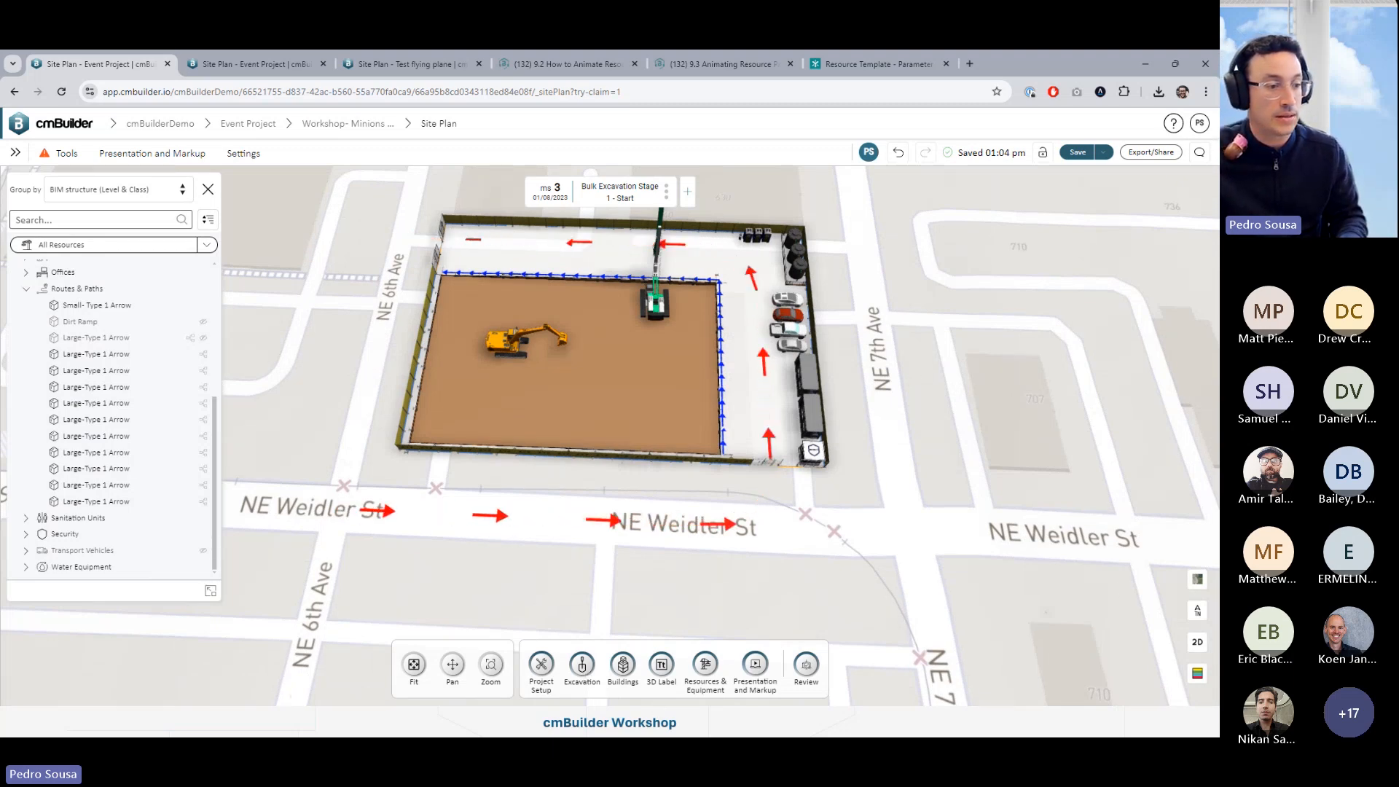
Switch to the Test flying plane project's site plan and view the plane moving along the runway
key("alt+Tab")
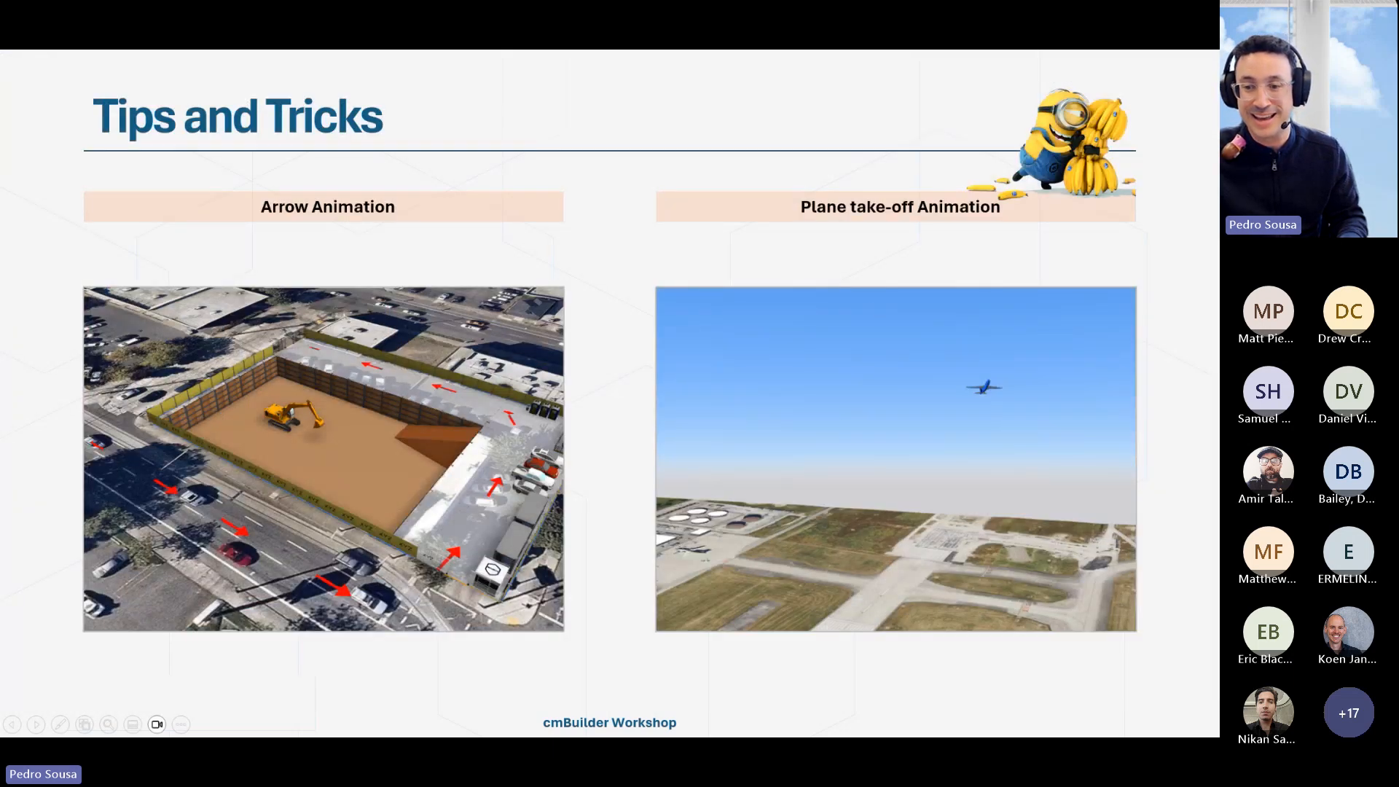
key("alt+Tab")
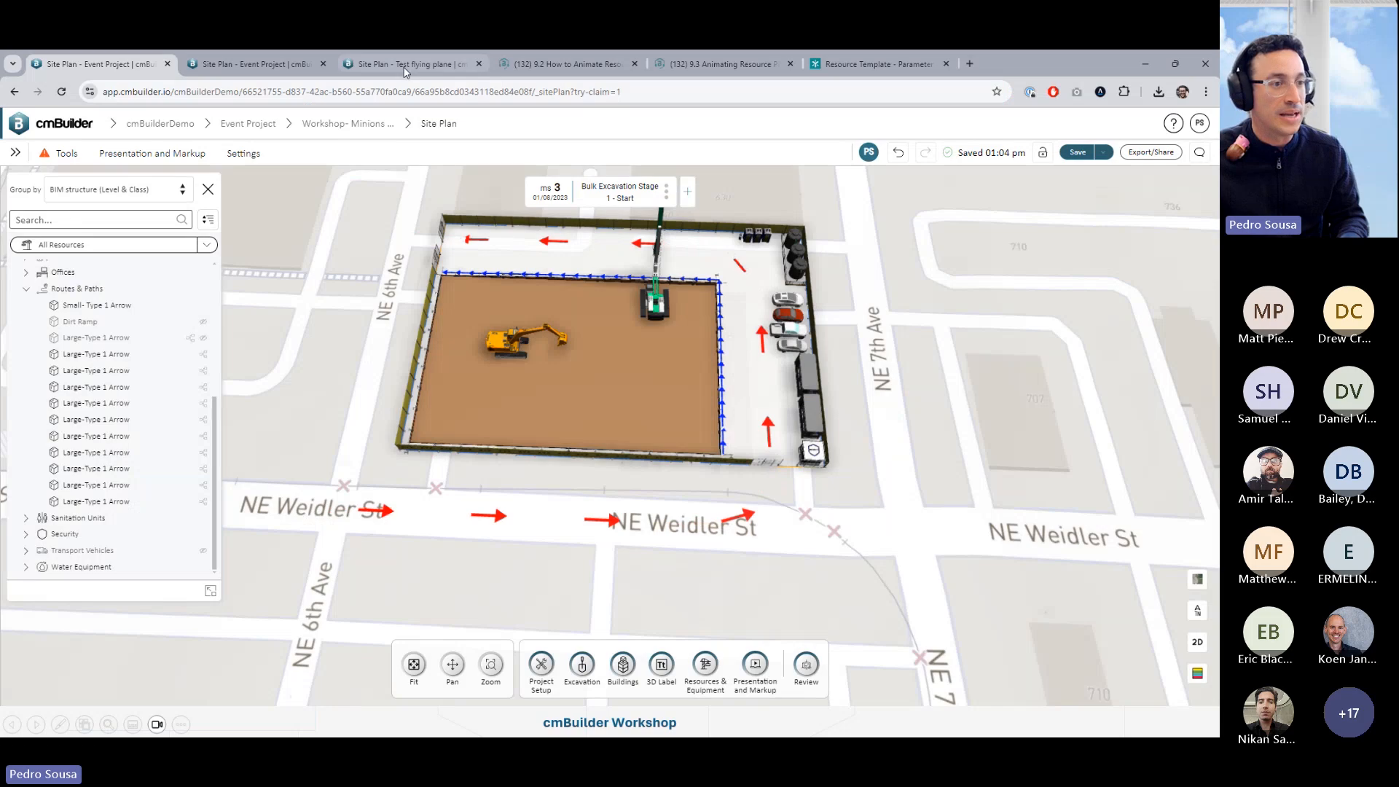
left_click(405, 66)
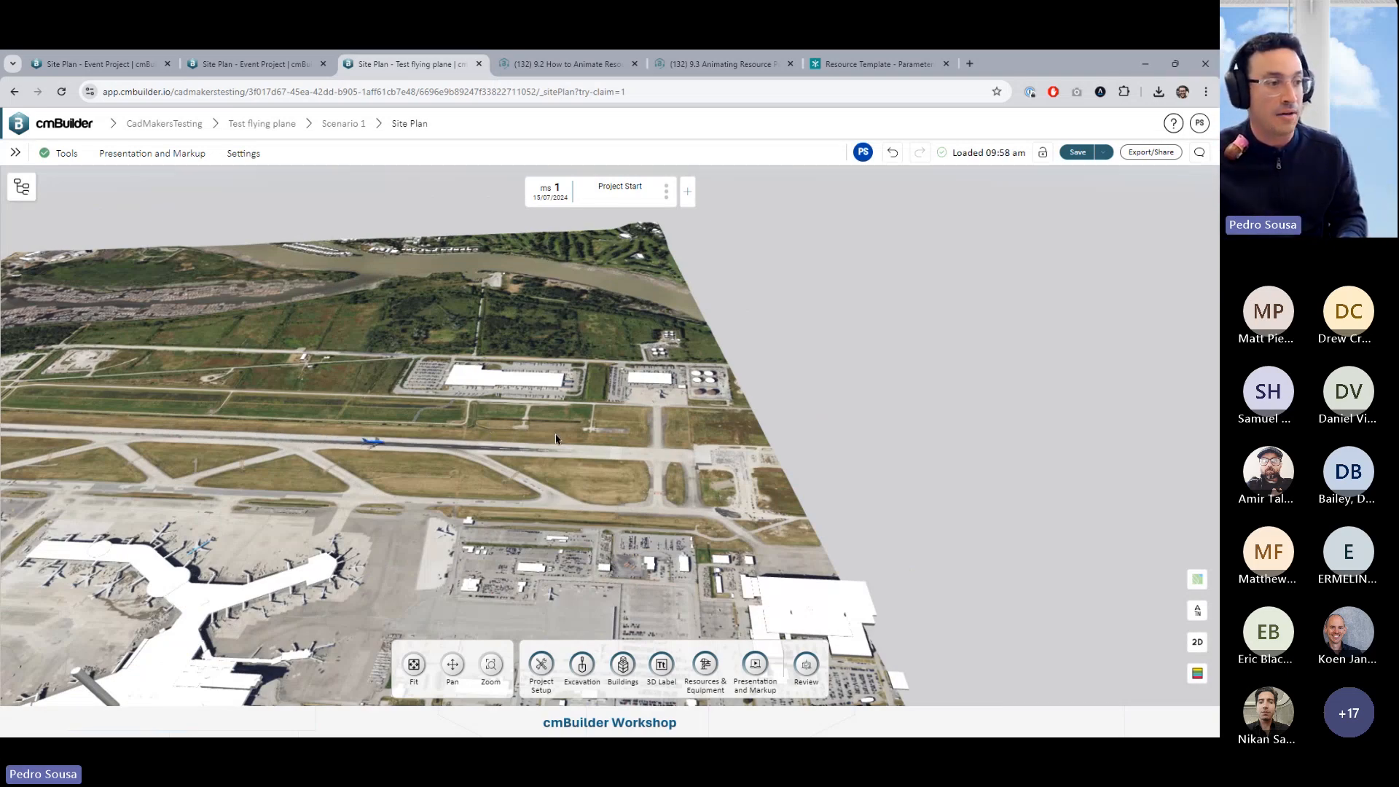
scroll(555, 439, "up", 3)
left_click_drag(555, 440, 557, 522)
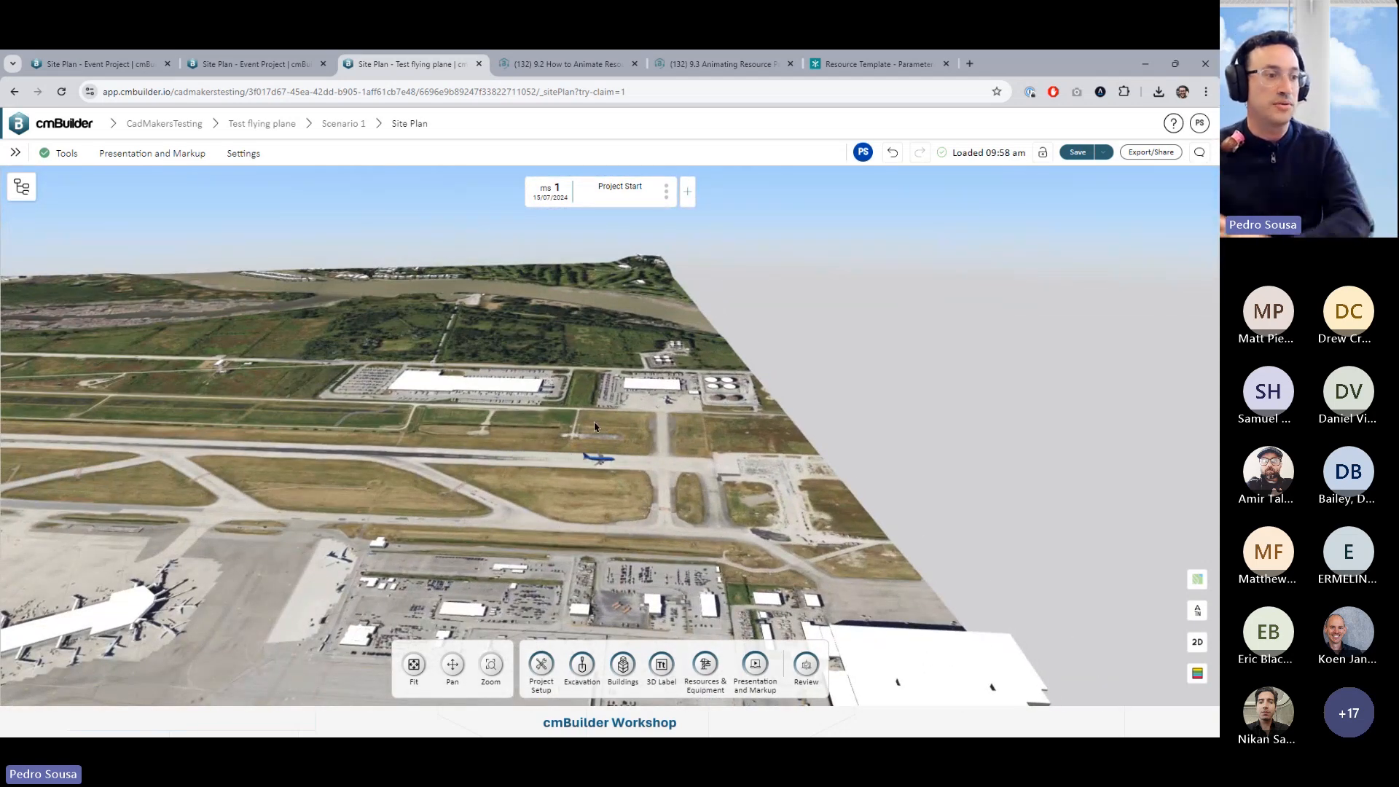
Show the project tree, expand Resources, and highlight the 3D Line to examine the plane's take-off path
left_click(21, 187)
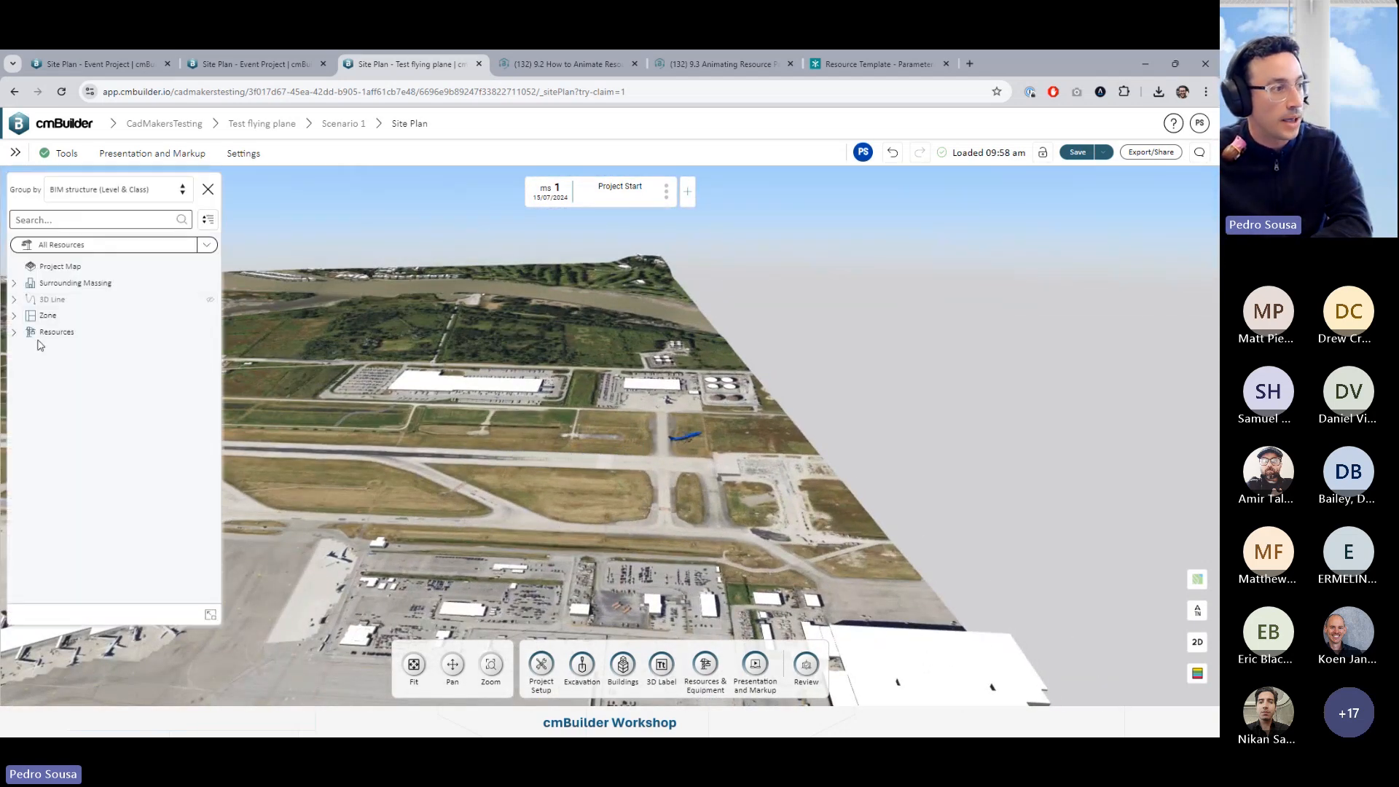
left_click(15, 334)
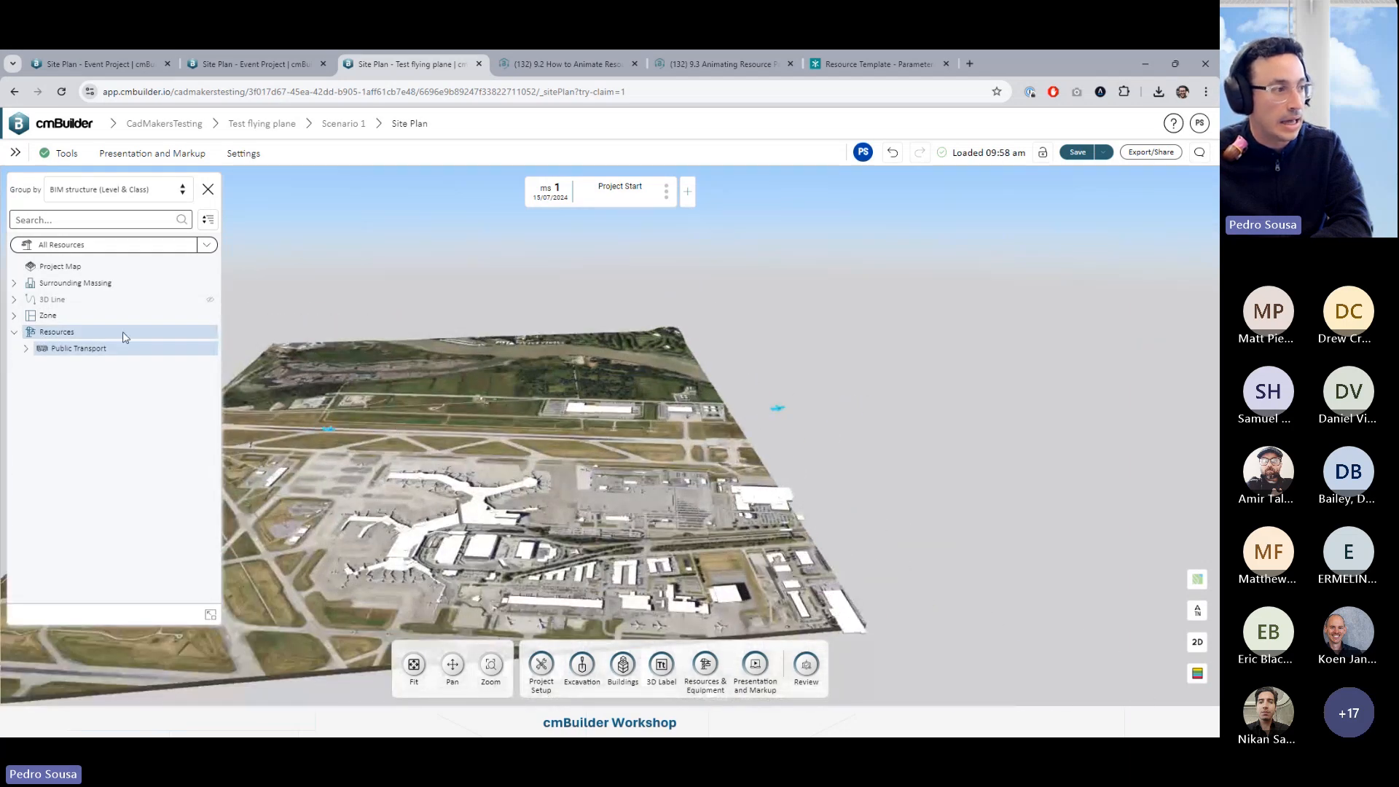
left_click(102, 300)
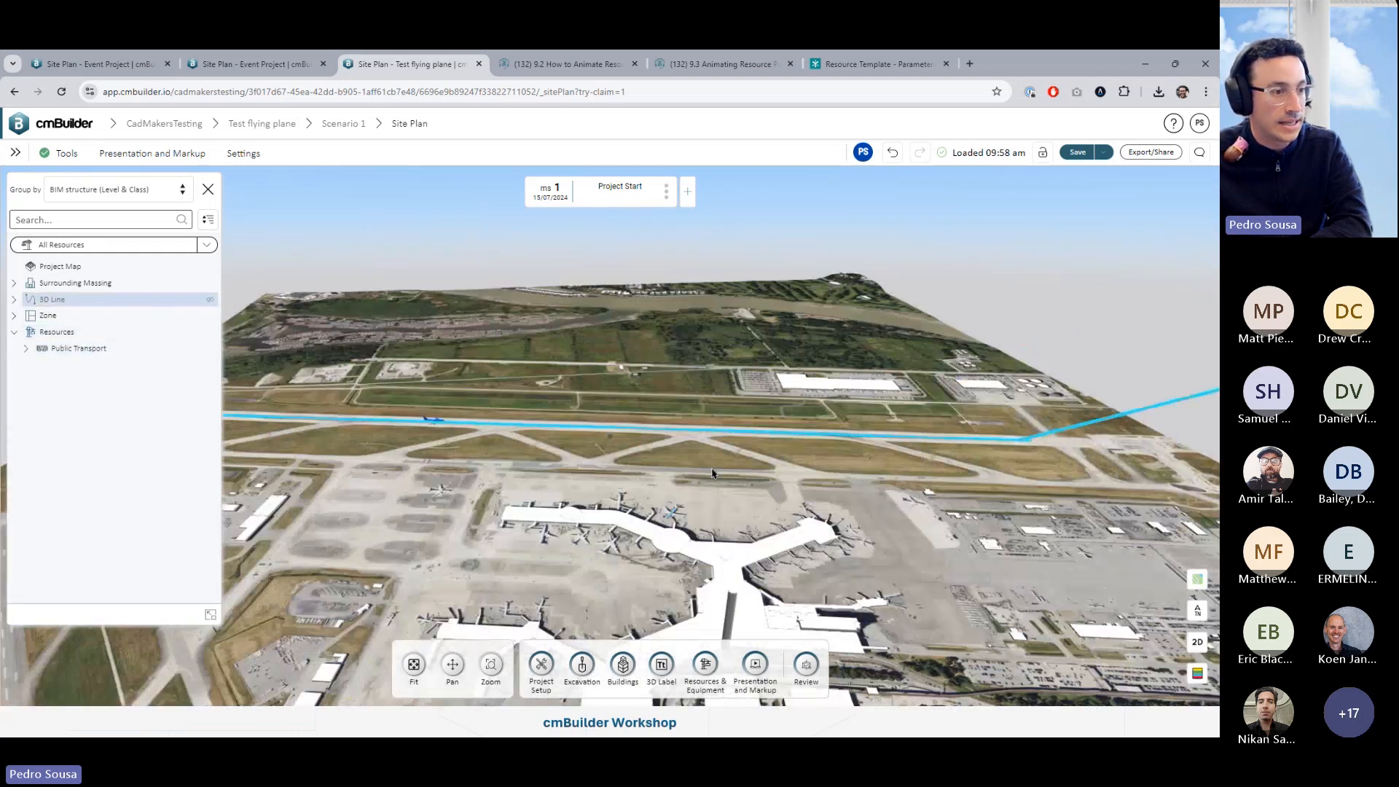
left_click_drag(712, 474, 510, 474)
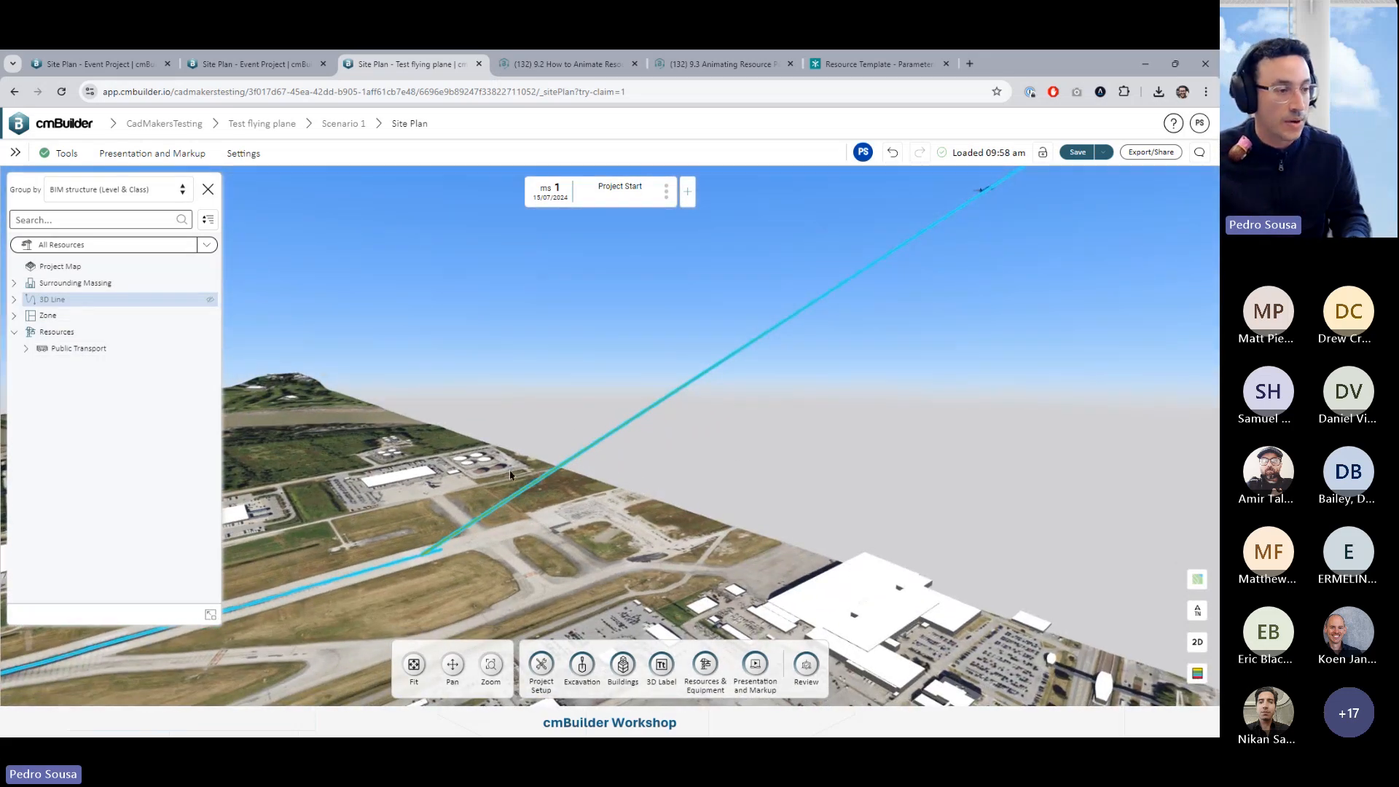
left_click_drag(608, 426, 612, 481)
scroll(599, 465, "up", 3)
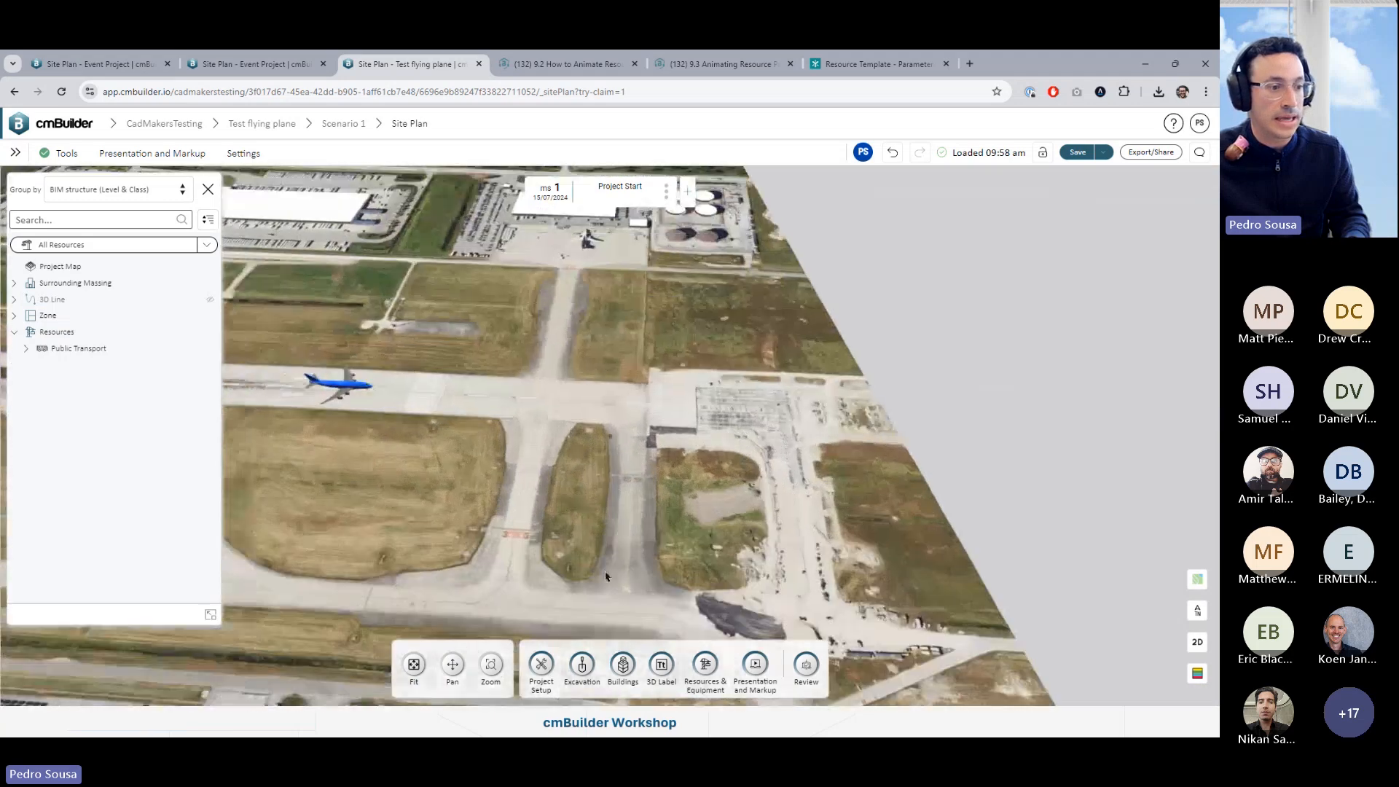
Sketch a four-sided Simple Massing of about 11,969 m² across the taxiways beside the runway
left_click(623, 664)
left_click(635, 665)
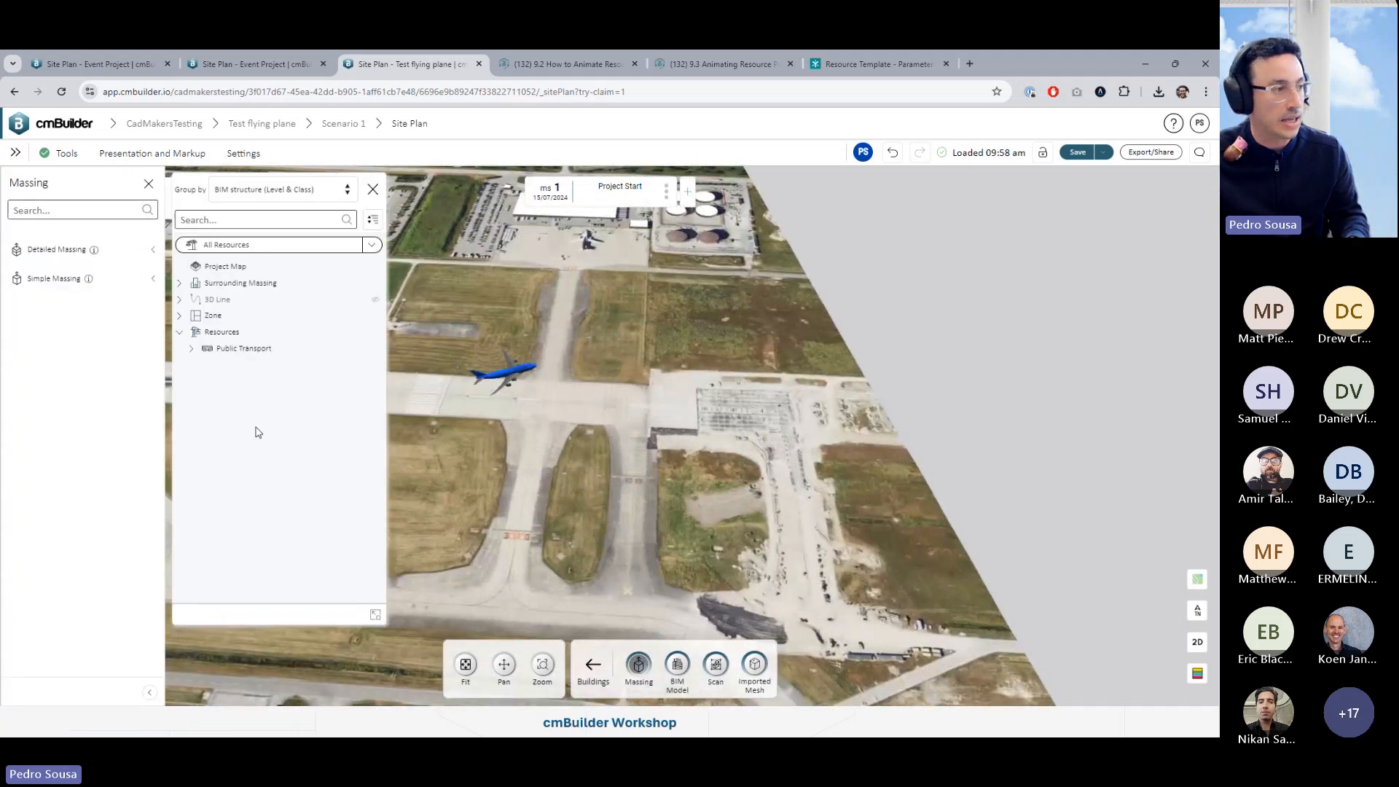
left_click(73, 278)
left_click(86, 323)
left_click(497, 457)
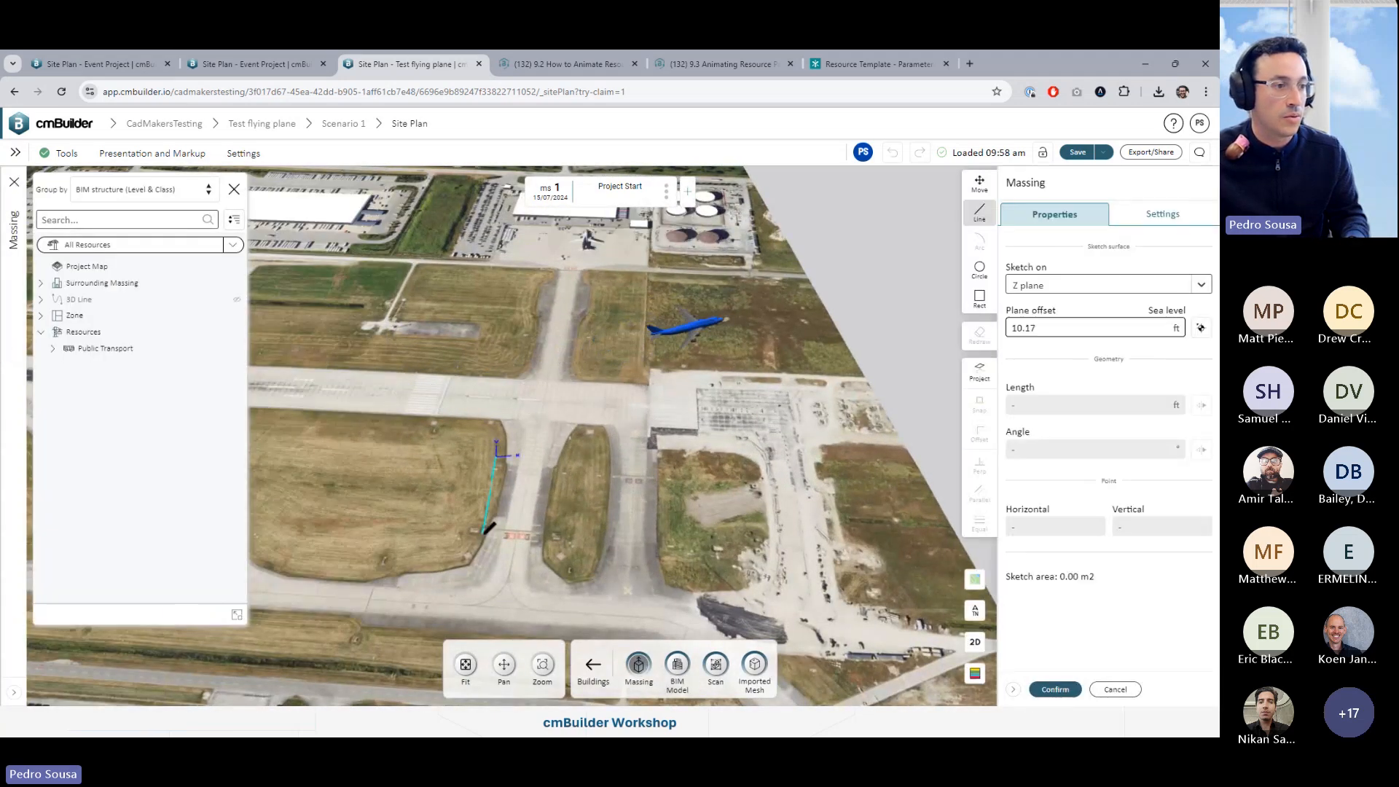
left_click(484, 535)
left_click(620, 542)
left_click(631, 453)
left_click(498, 457)
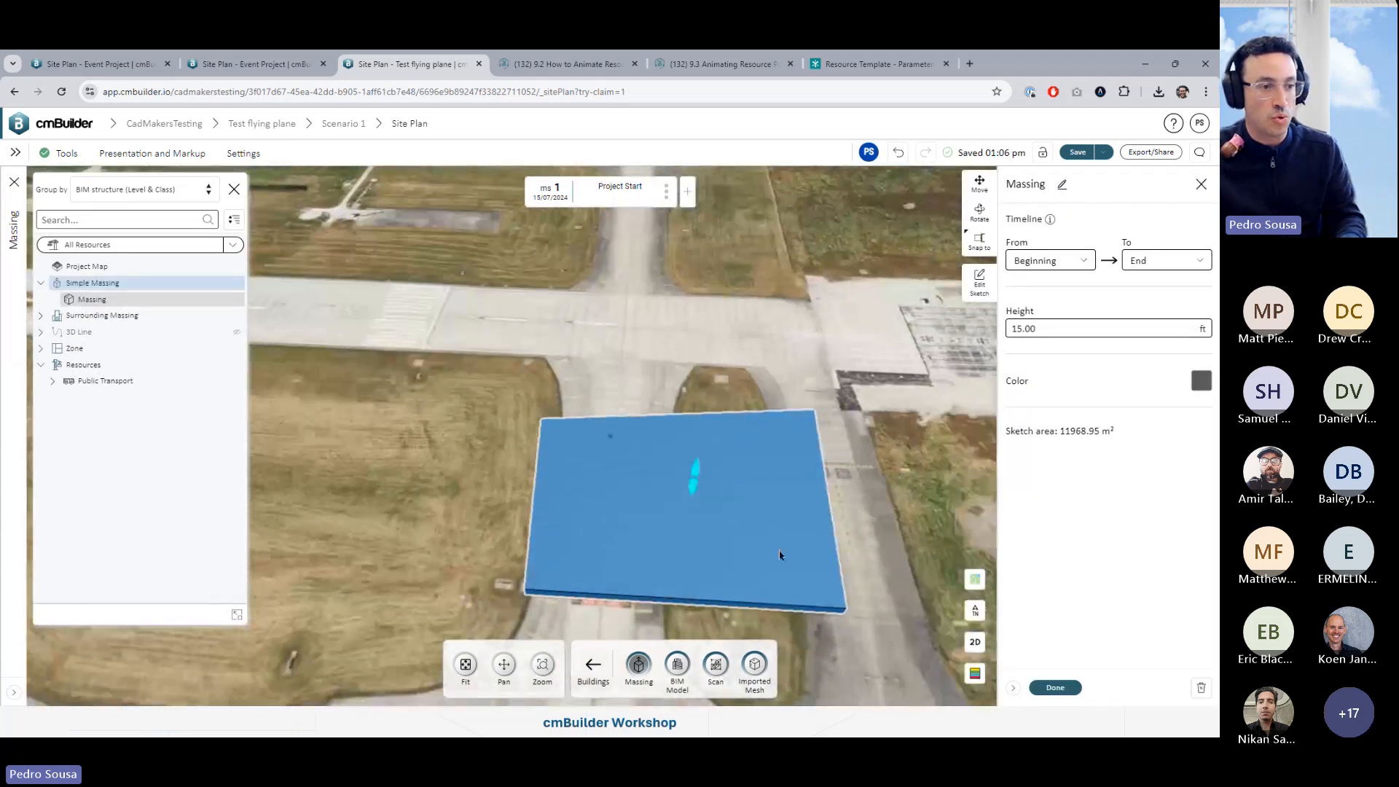
Tilt the massing about -25° around the Y axis and finish editing it
left_click(979, 213)
left_click_drag(586, 472, 571, 446)
left_click(1055, 687)
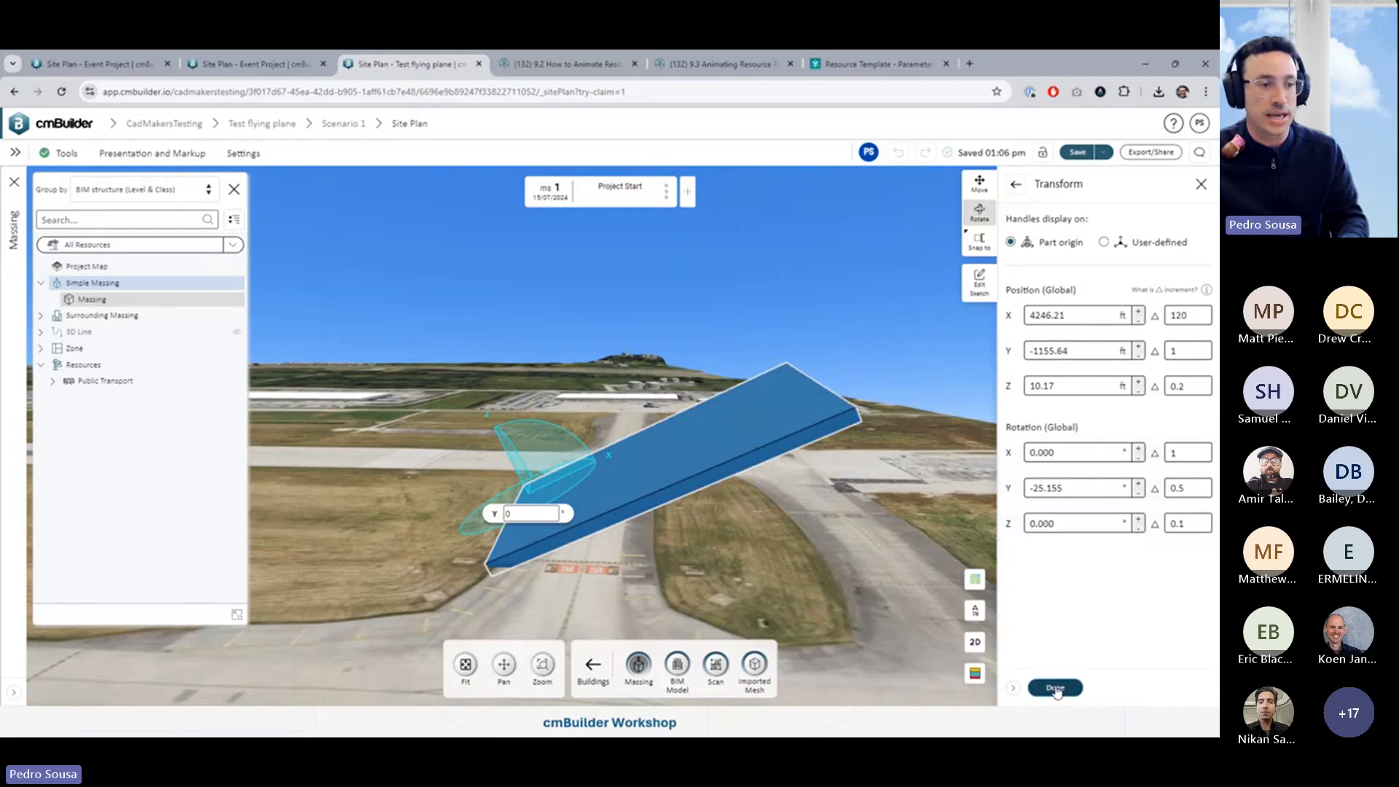
left_click_drag(842, 591, 697, 645)
left_click(593, 664)
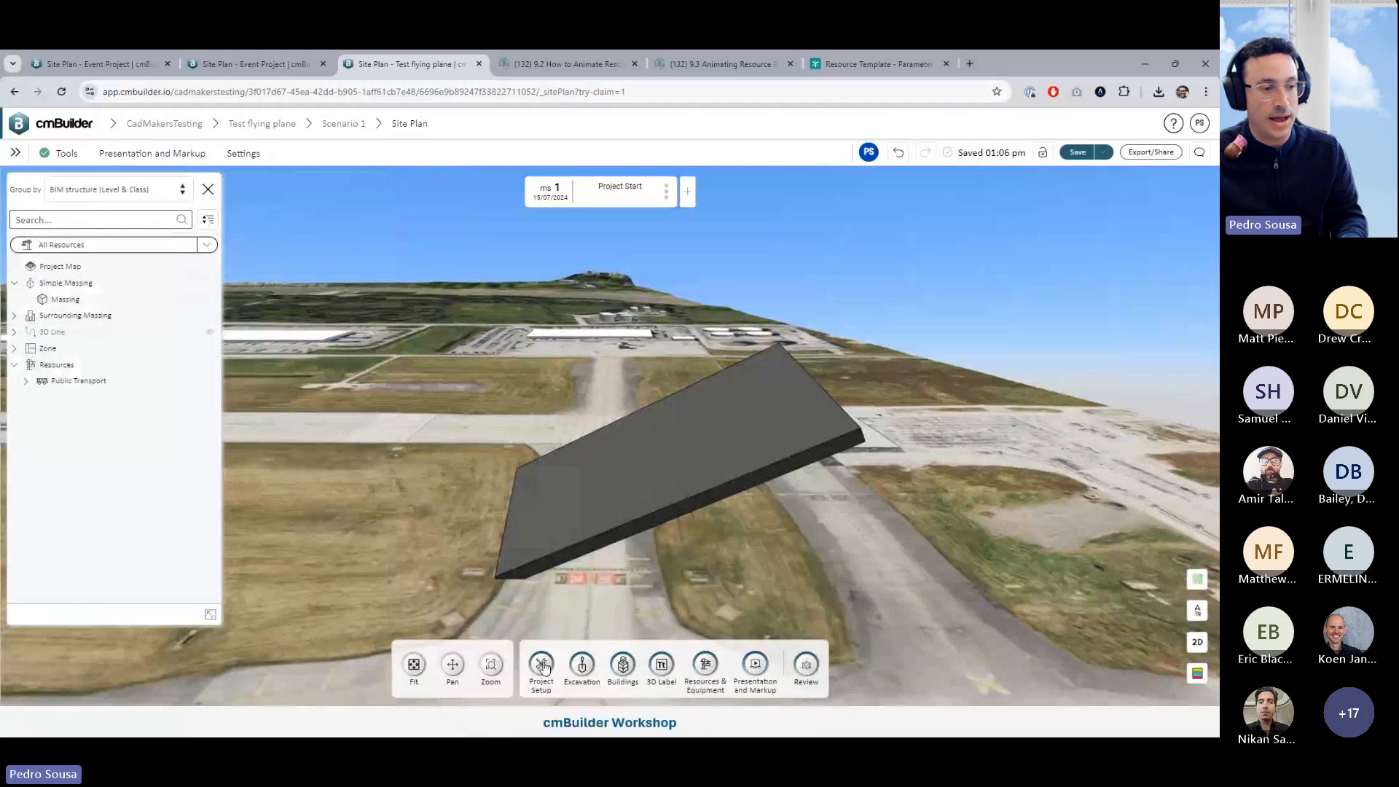
Try to start a 3D Line on the tilted massing with the sketch surface set to Object
left_click(542, 665)
left_click(733, 664)
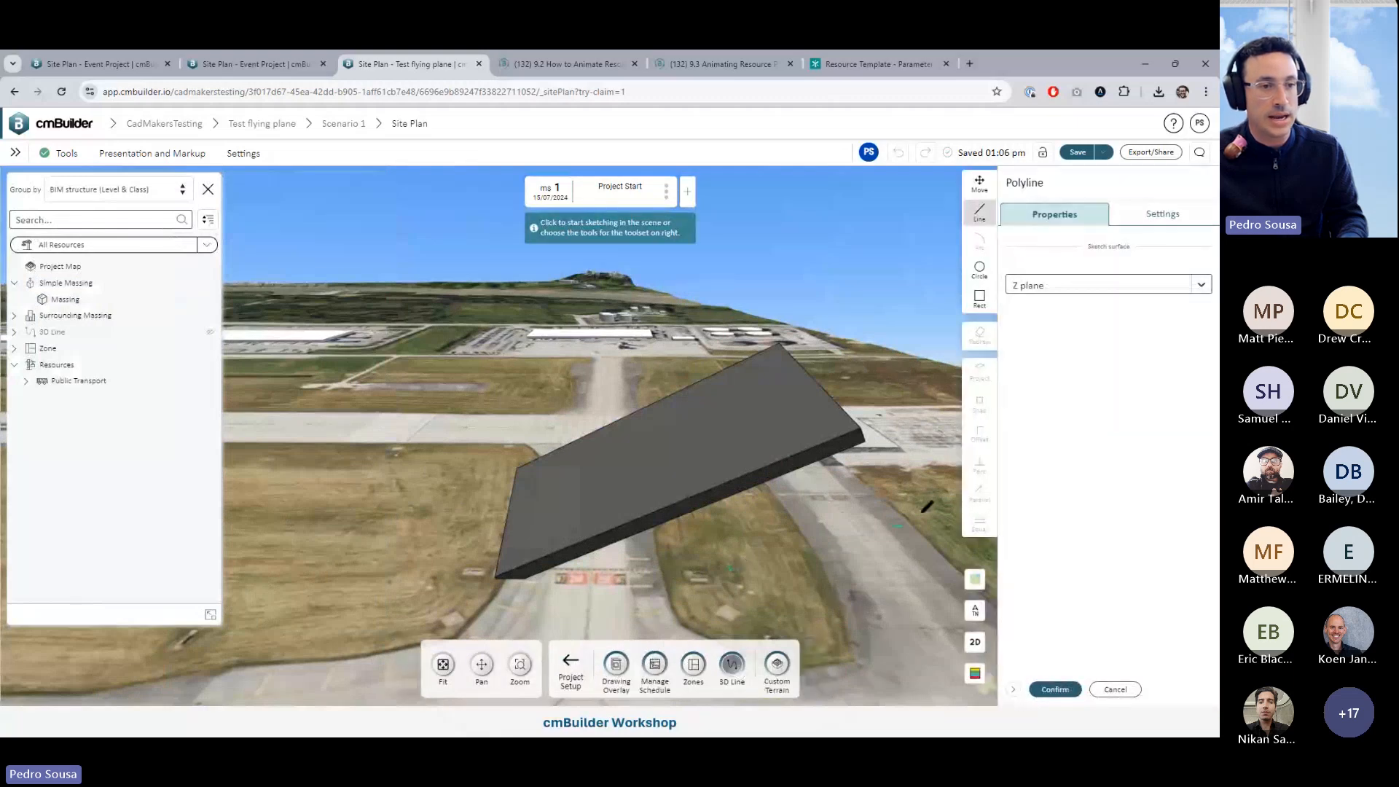
left_click(1122, 287)
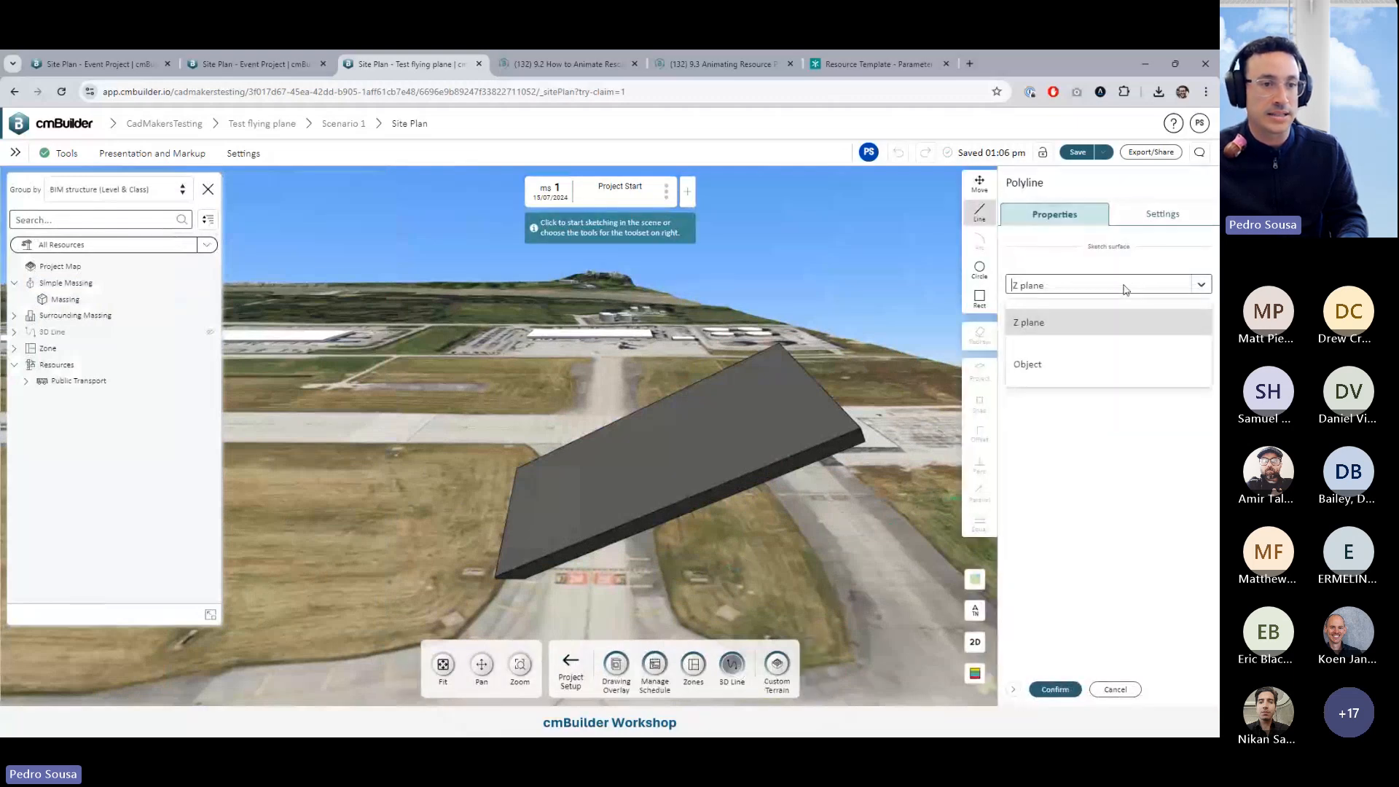
left_click(1038, 365)
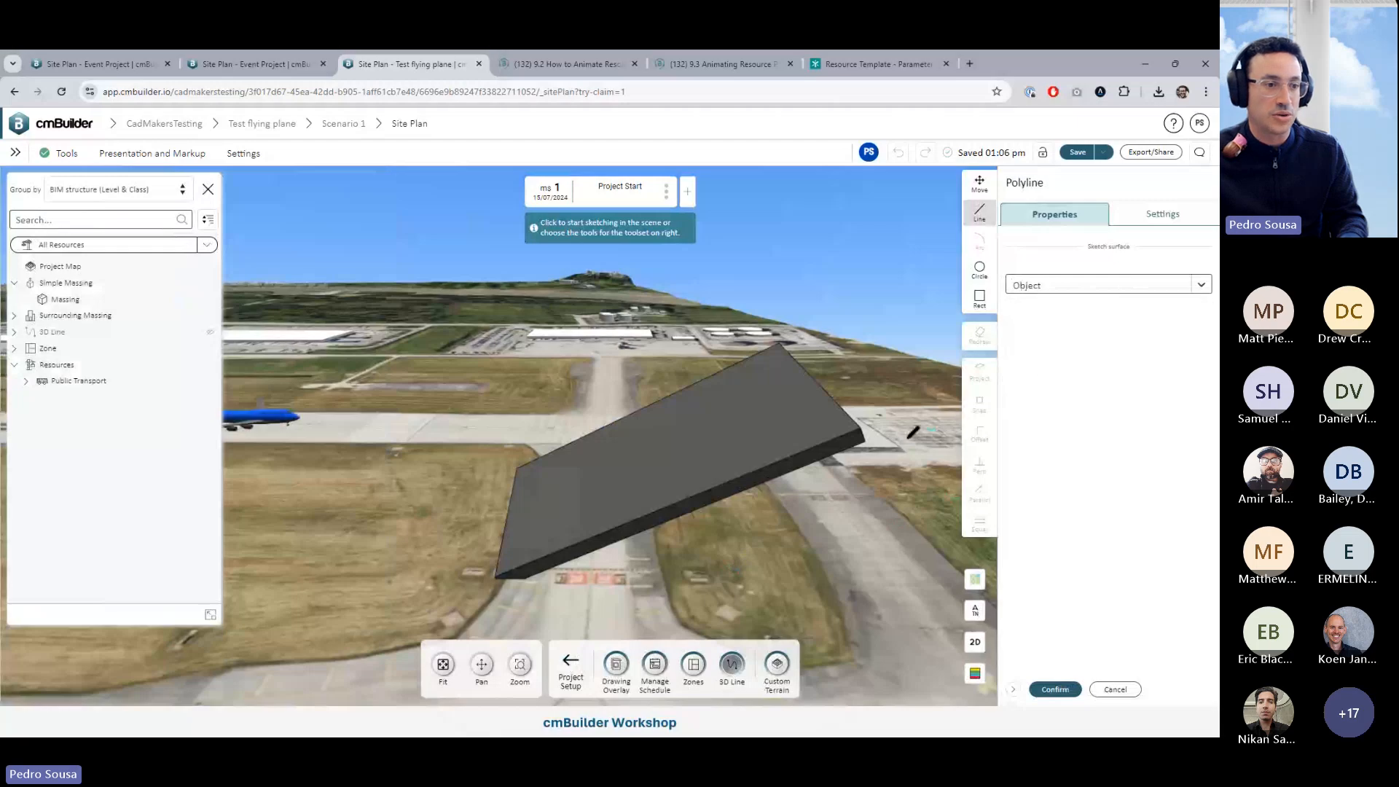
left_click_drag(668, 468, 614, 519)
scroll(672, 538, "up", 3)
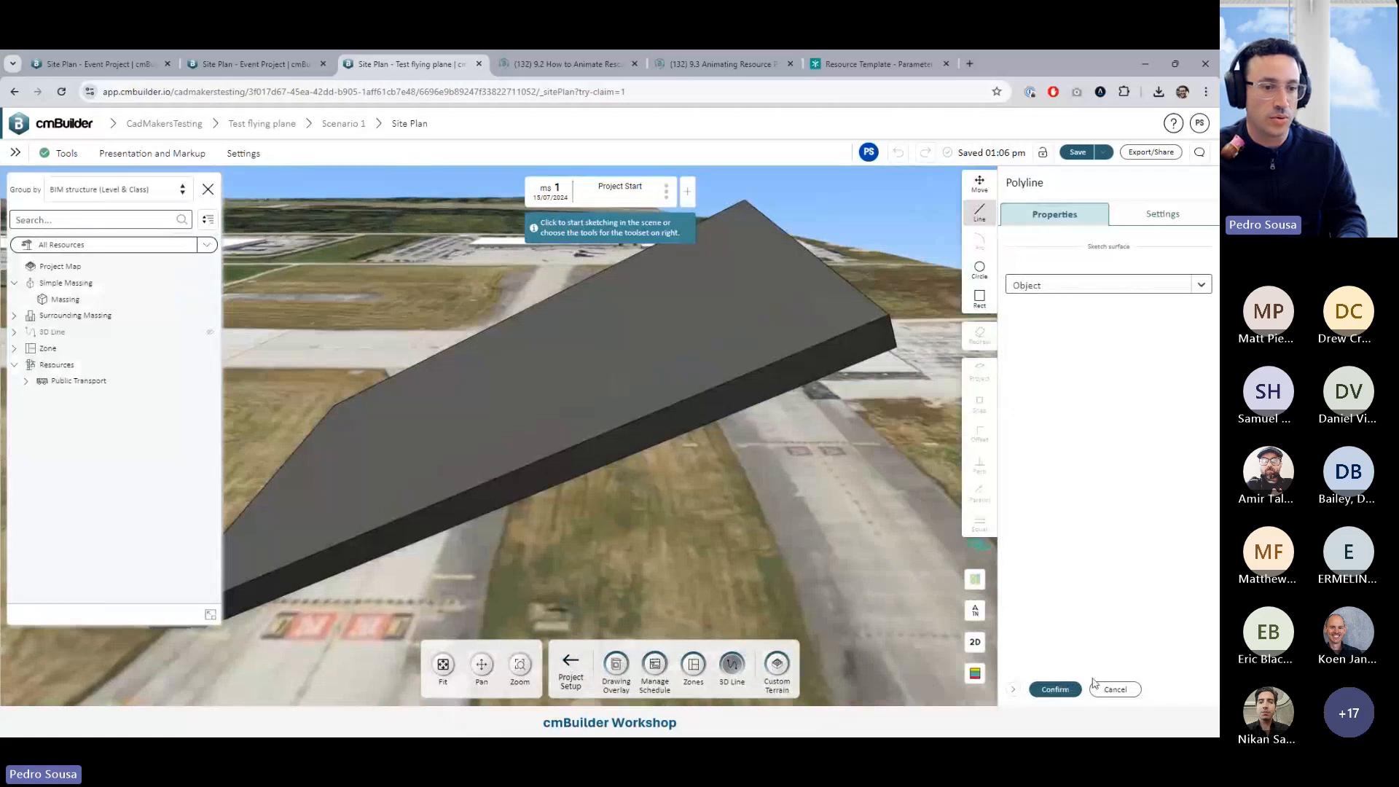
left_click(1101, 687)
Delete the tilted massing from the scenario
left_click(754, 384)
key("Delete")
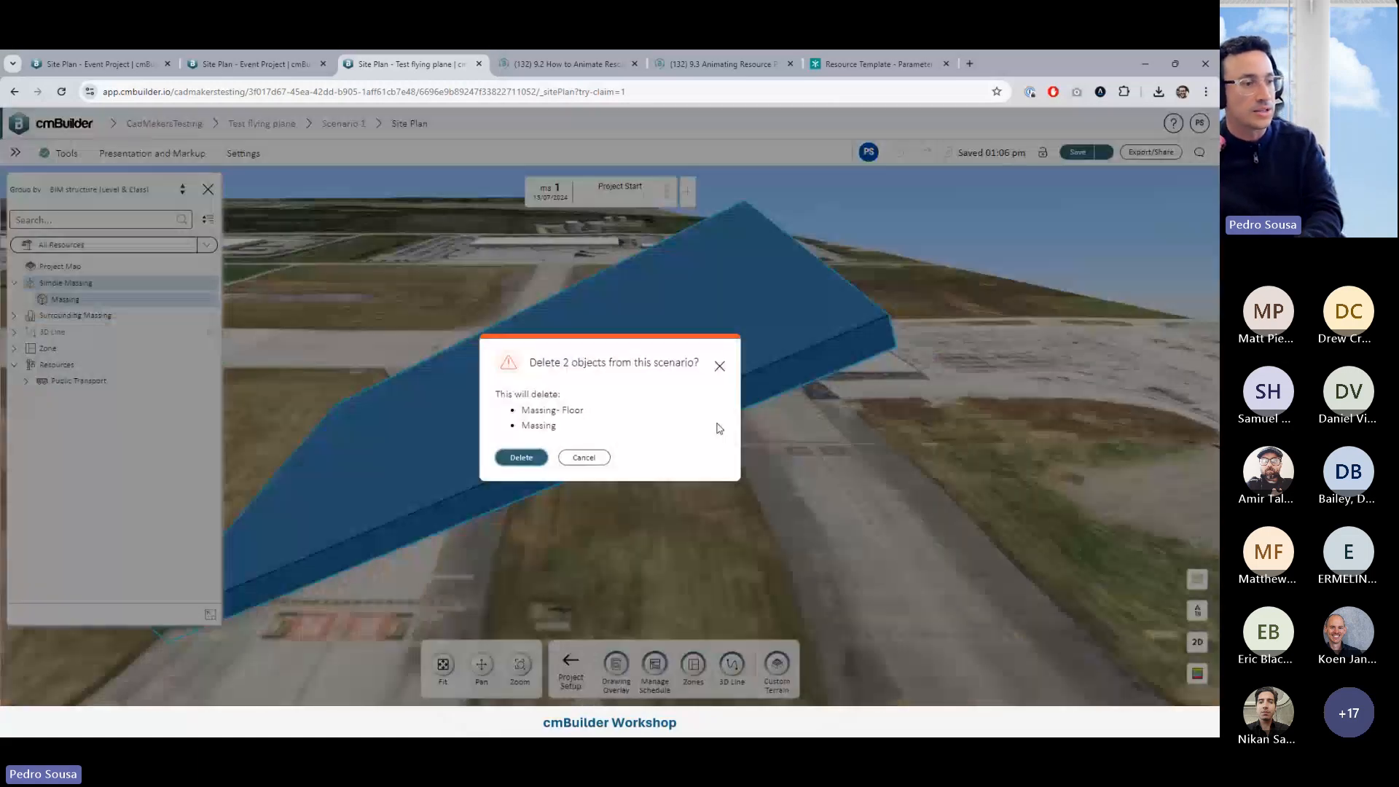
key("Escape")
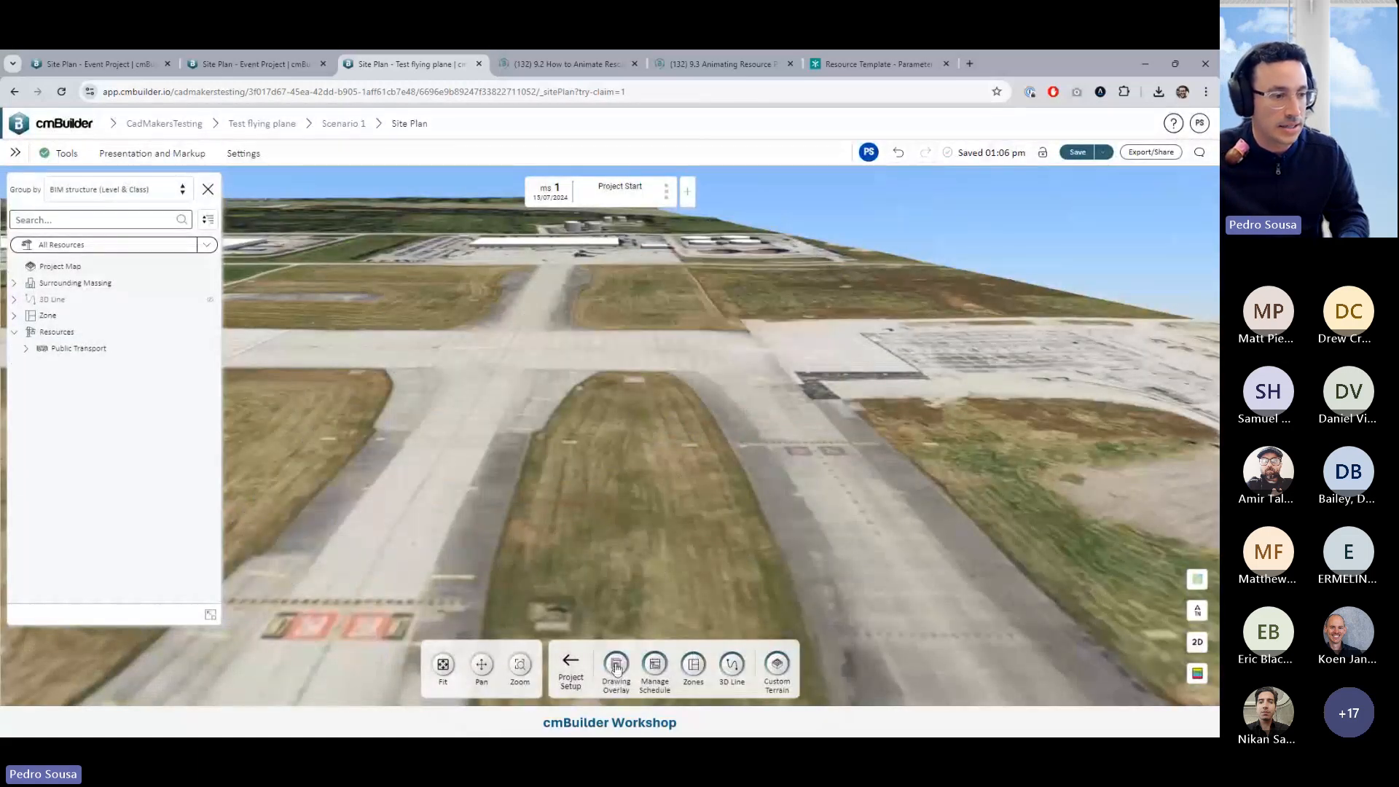
Search the Resources & Equipment library for "cube"
left_click(575, 665)
left_click(705, 664)
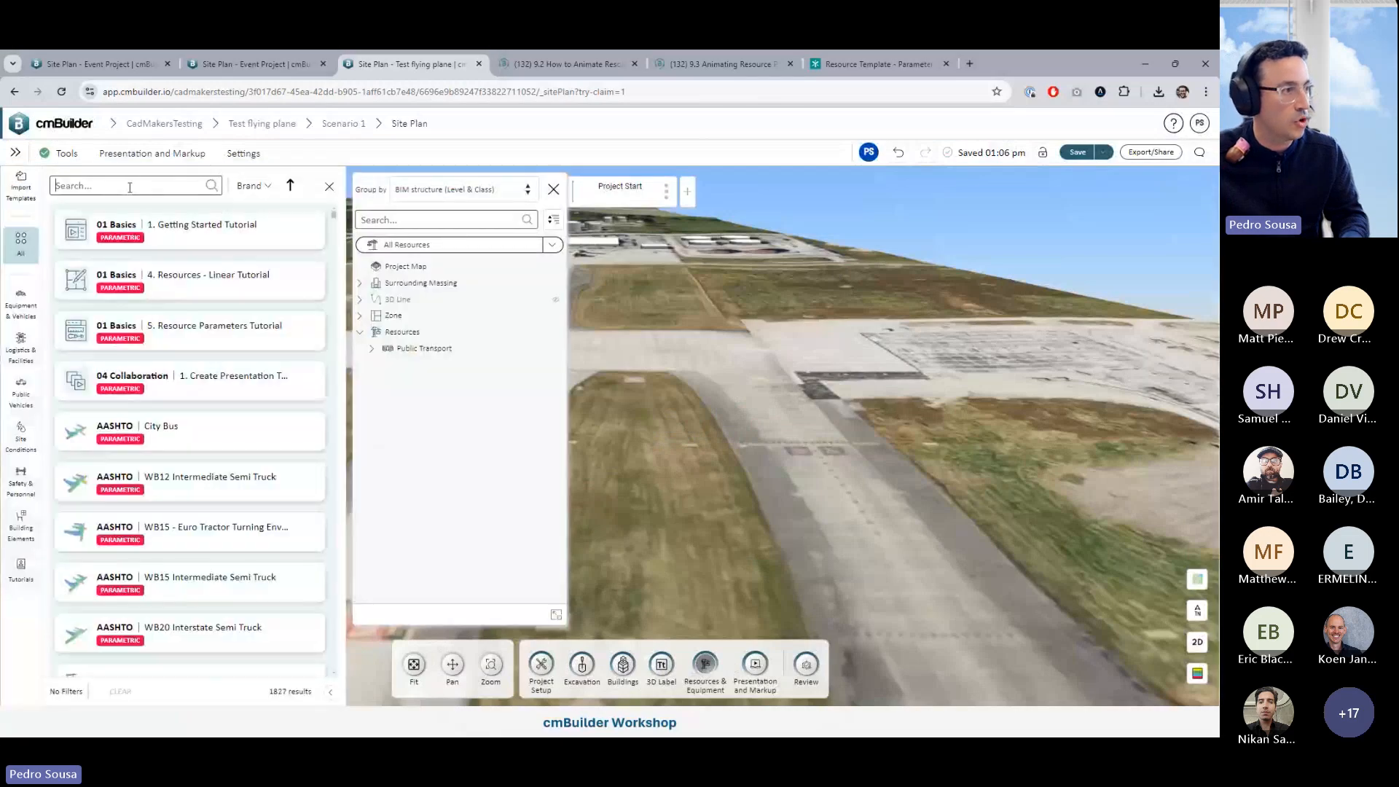
left_click(130, 187)
type("cube")
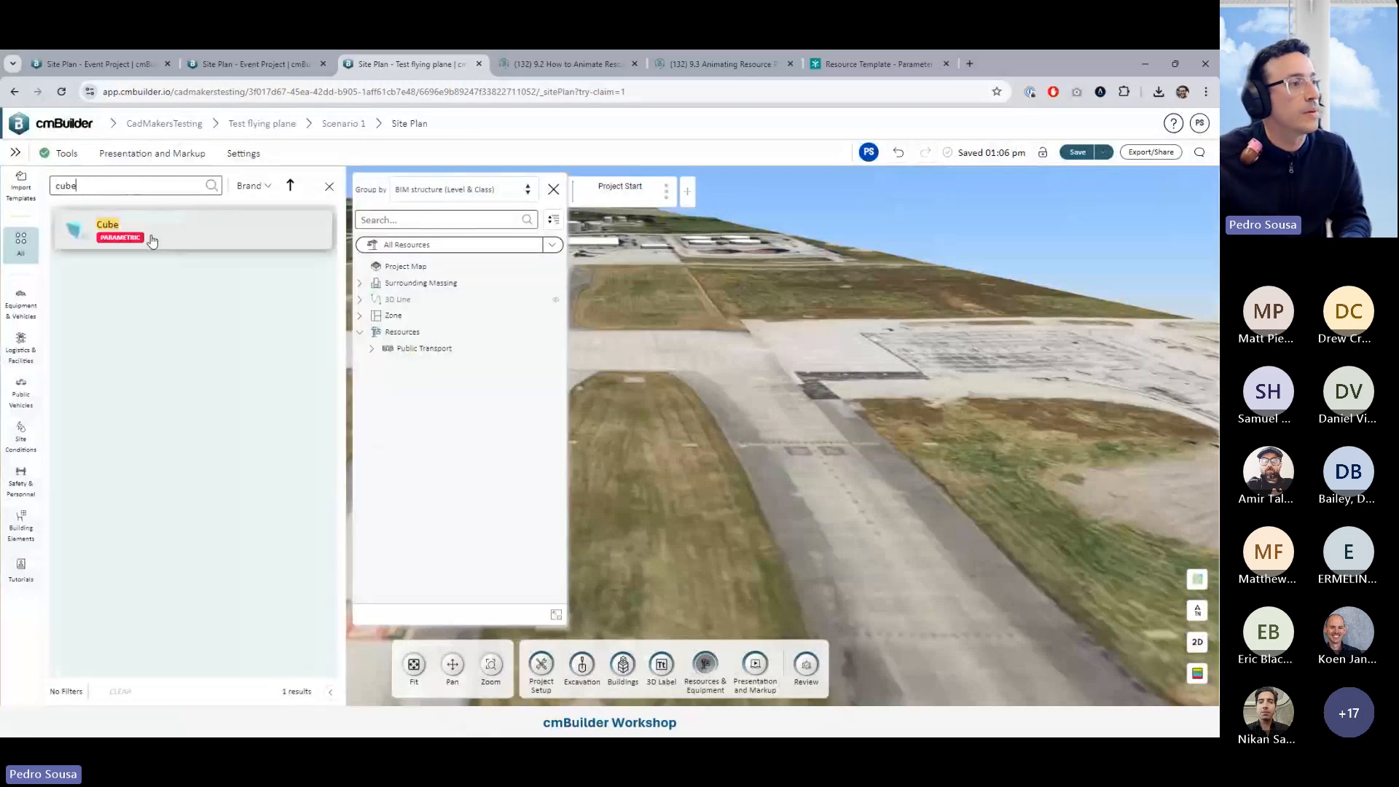
left_click(73, 222)
left_click(668, 496)
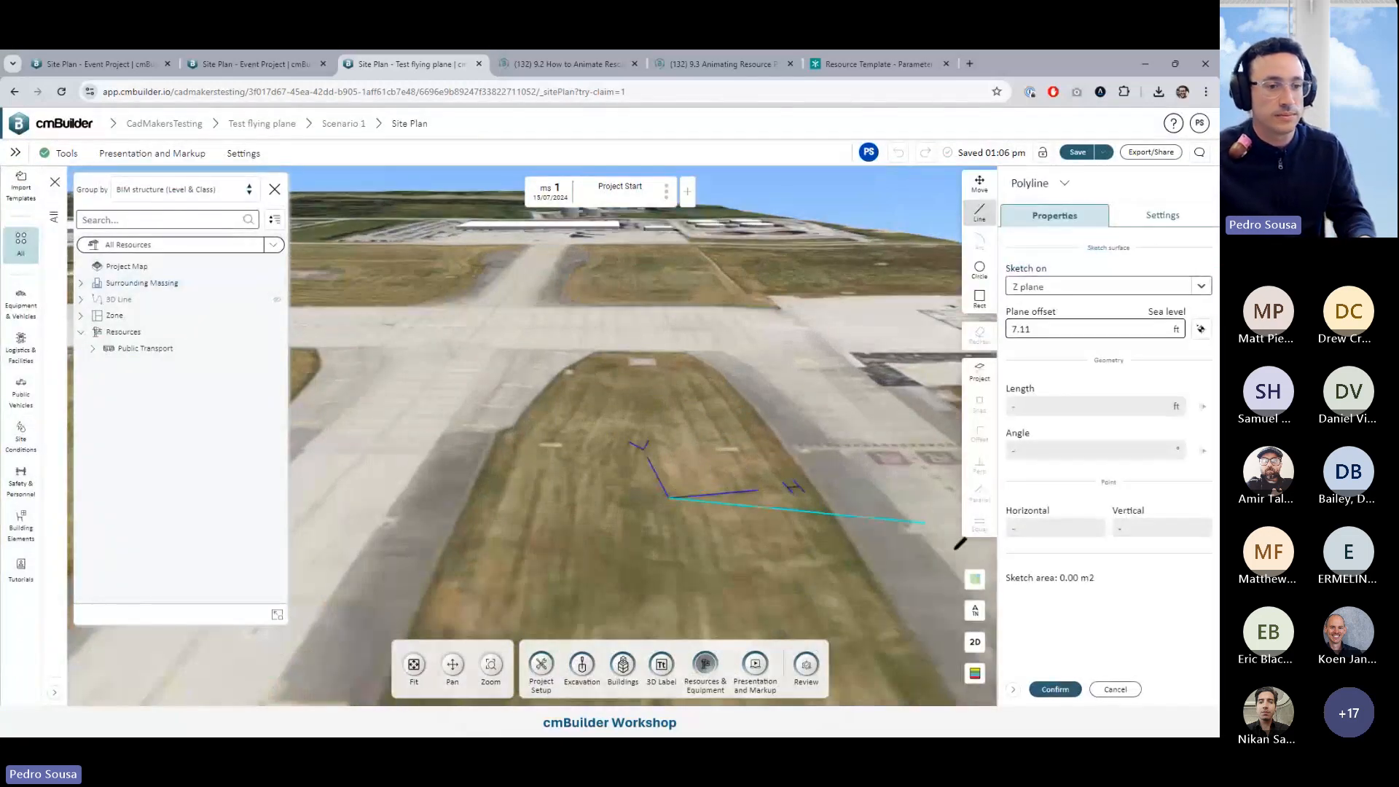
key("Escape")
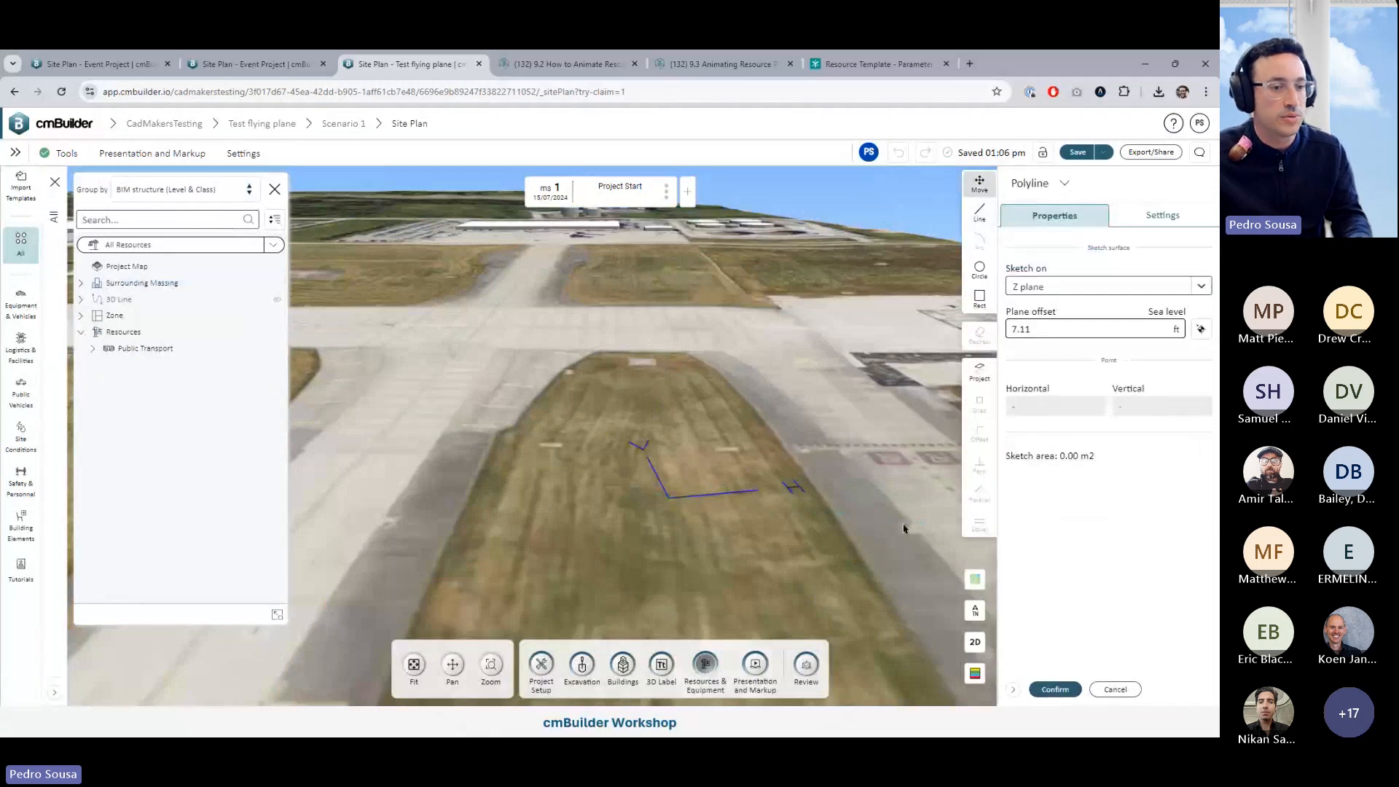
left_click(1115, 690)
Place the Cube as a point on the grass between the taxiways and stretch it to about 58.4 ft long and 54.13 ft wide
left_click(72, 226)
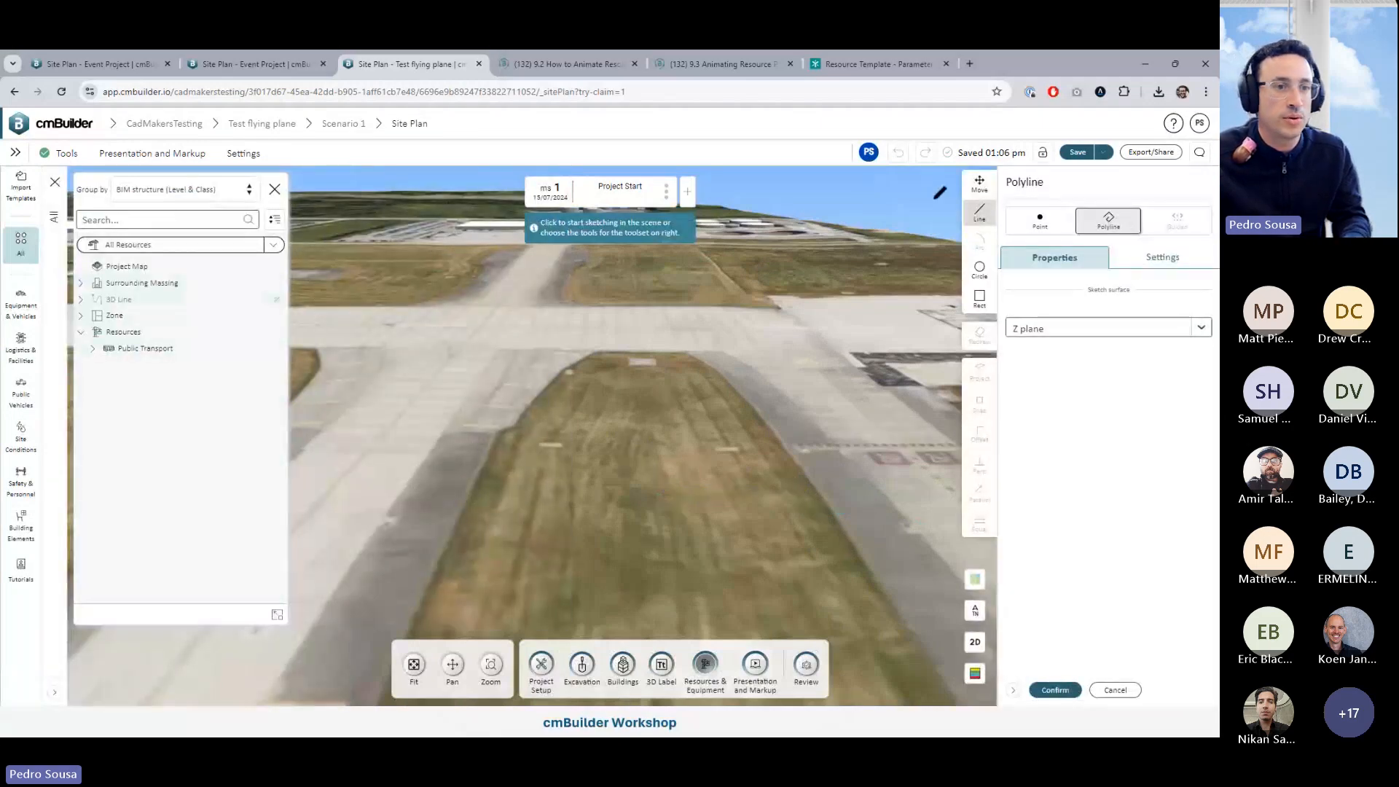
left_click(1042, 225)
left_click(650, 509)
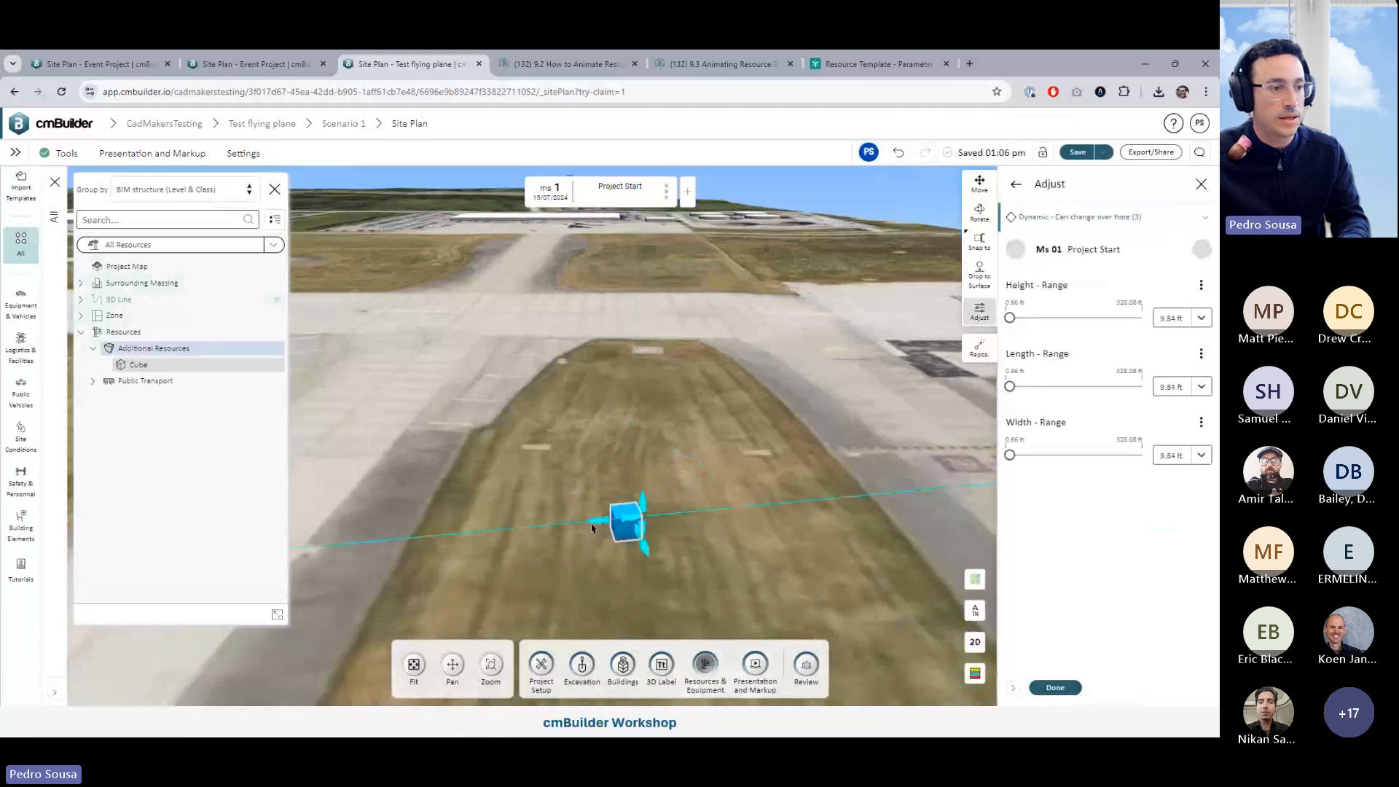
left_click_drag(592, 524, 453, 540)
left_click_drag(645, 552, 673, 634)
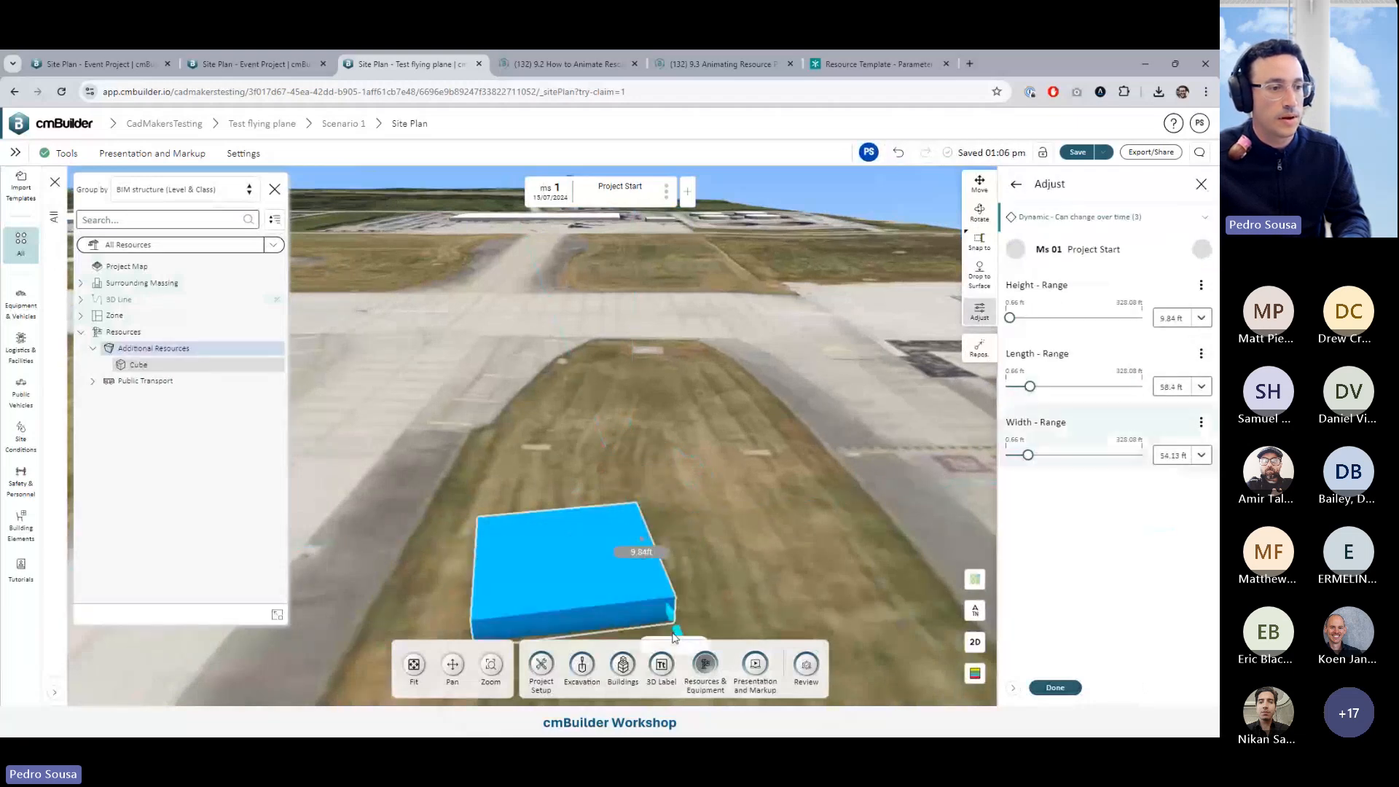
Tilt the cube about -18.3° around the Y axis to form a ramp, and finish editing it
middle_click_drag(740, 569, 794, 405)
left_click(669, 390)
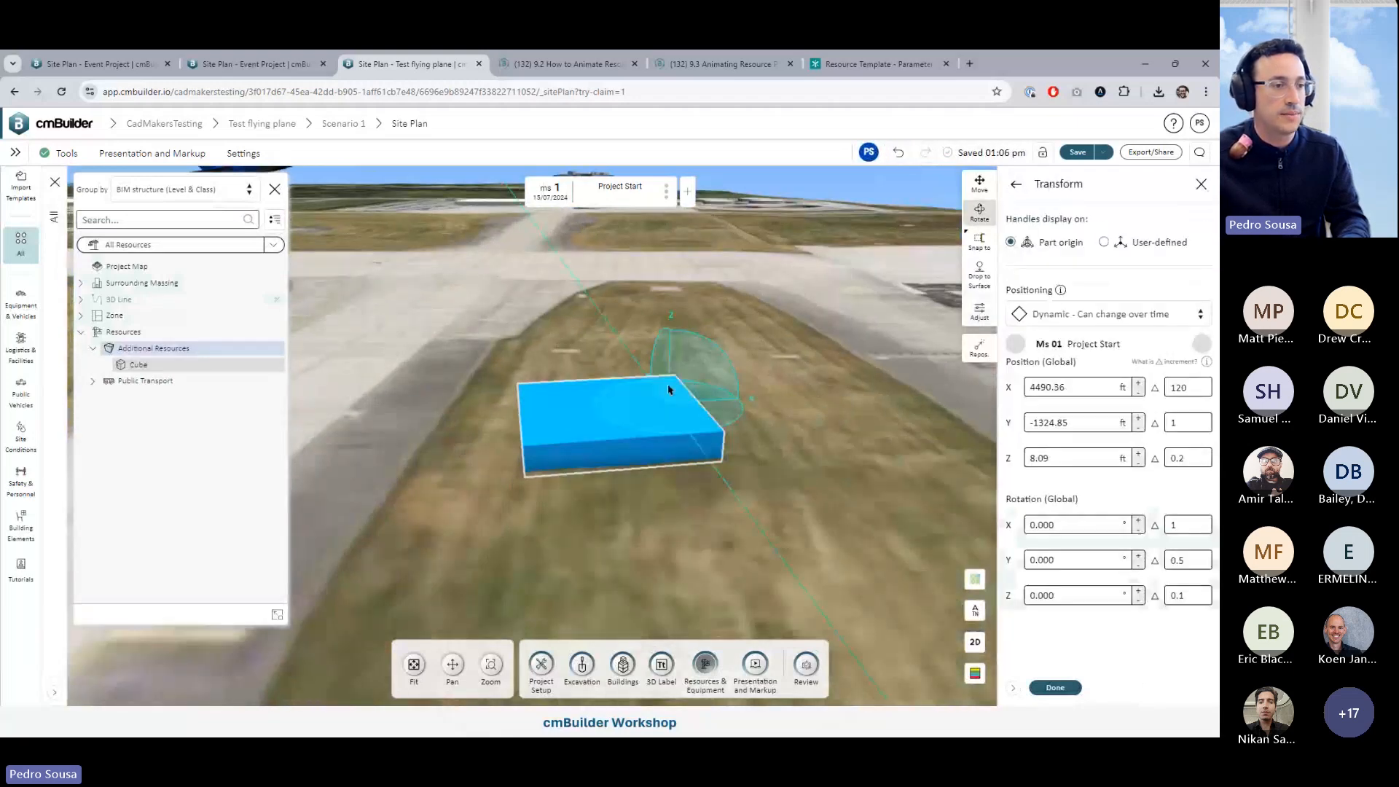
left_click_drag(712, 377, 701, 351)
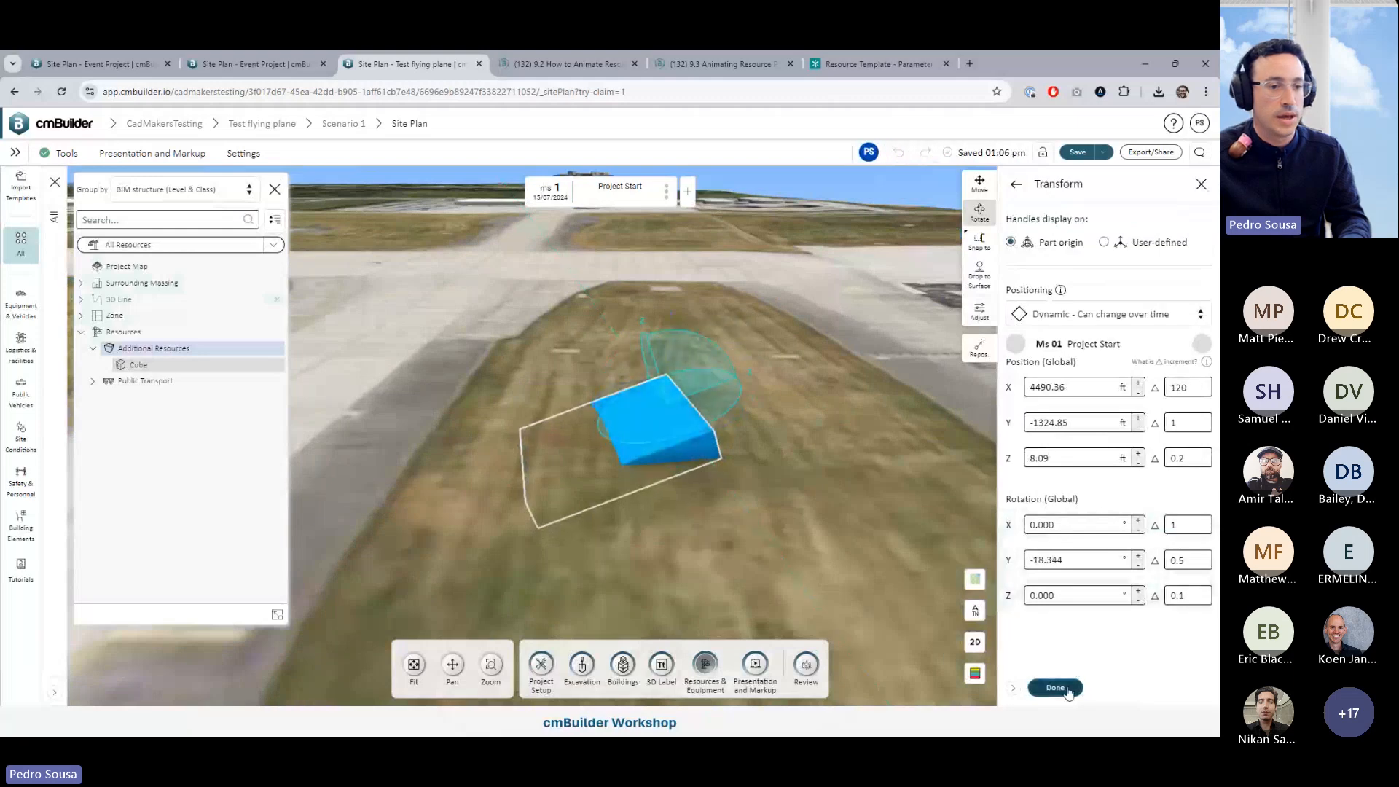
left_click(1067, 689)
Start a 3D Line with the sketch surface set to Object and pick the cube's sloped top face as the sketch plane
left_click(546, 665)
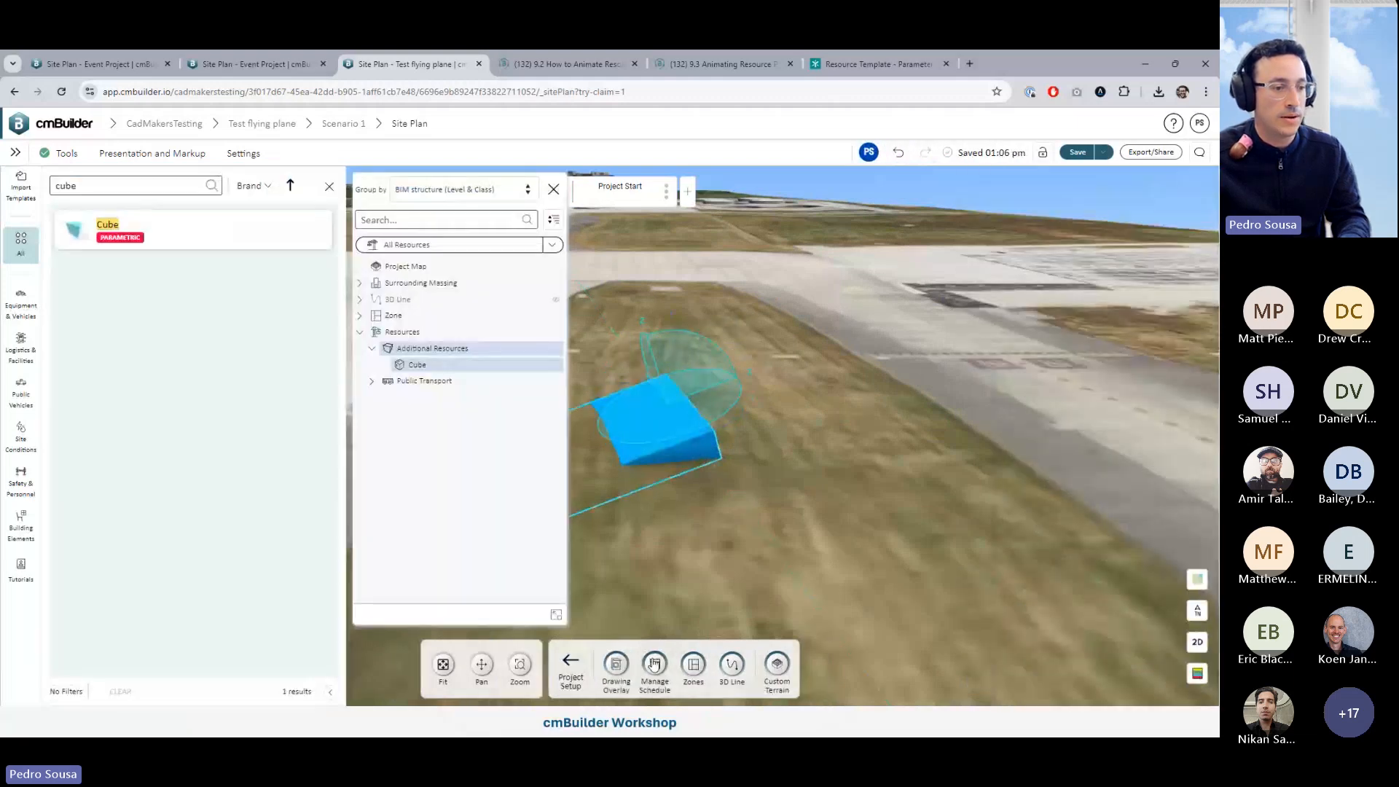
left_click(732, 665)
left_click(1071, 288)
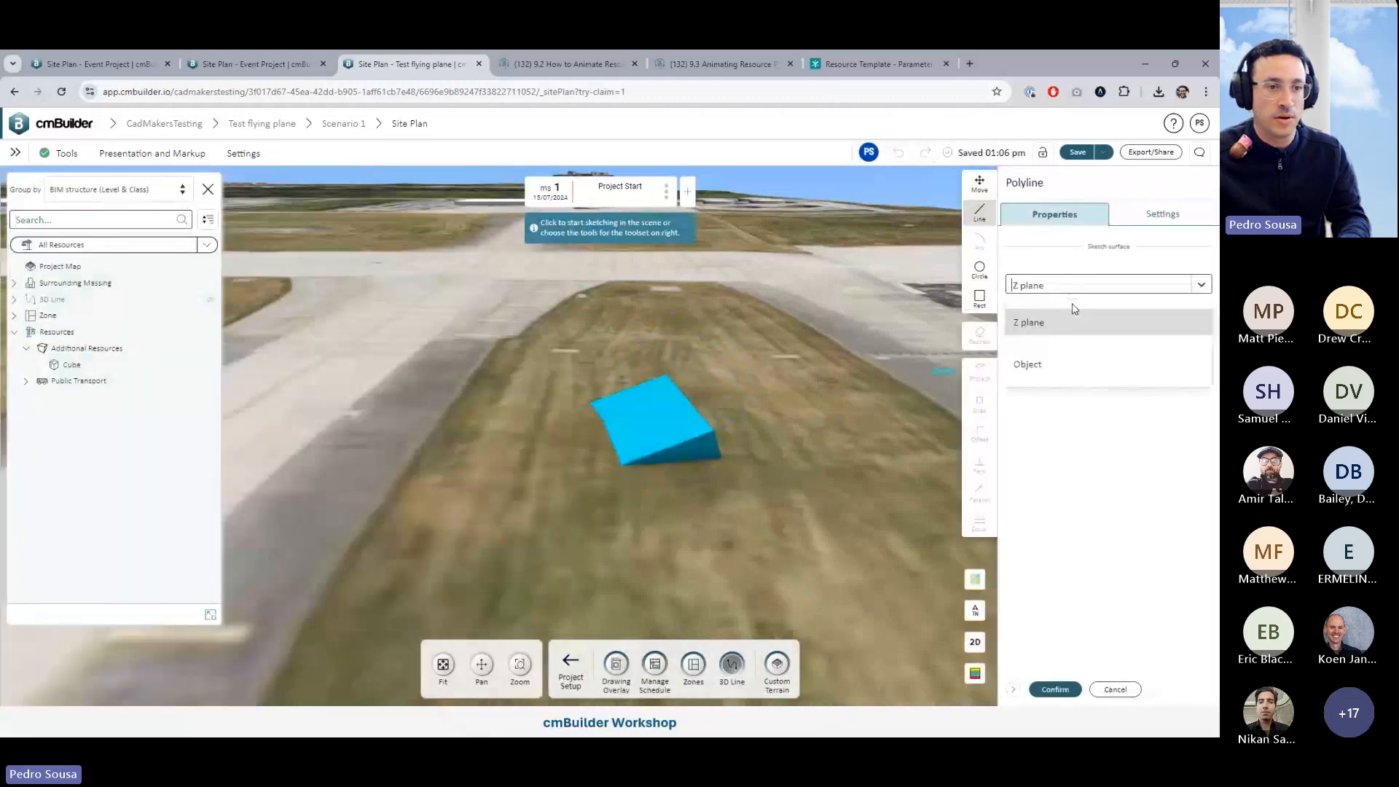
left_click(1068, 365)
left_click(660, 424)
mouse_move(729, 487)
middle_mouse_down()
mouse_move(714, 454)
mouse_move(659, 478)
mouse_move(699, 499)
middle_mouse_up()
left_click(1202, 286)
left_click(538, 471)
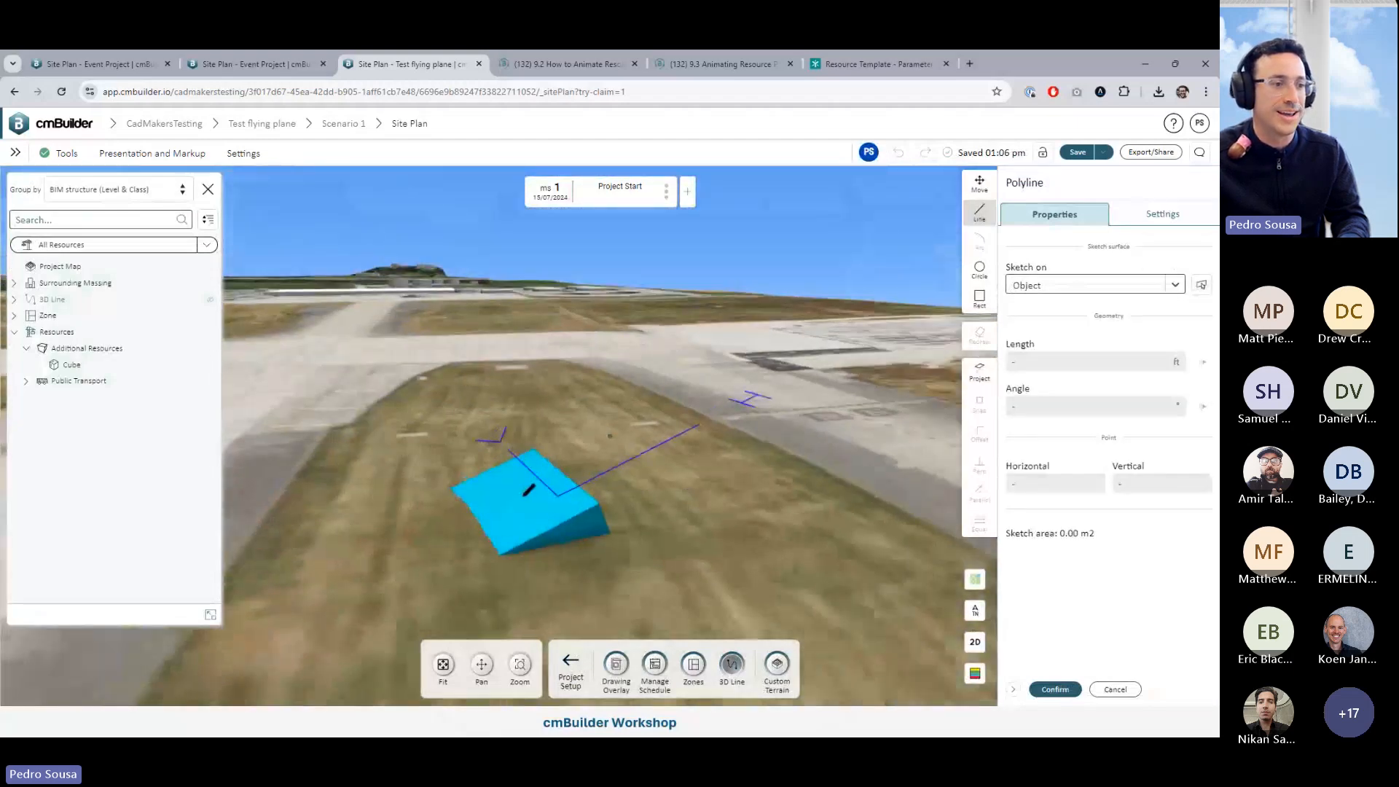
Draw a single straight segment rising from the cube along its slope into the air, and confirm the 3D line
scroll(536, 488, "down", 3)
left_click(583, 463)
scroll(583, 464, "down", 4)
right_click_drag(838, 408, 611, 445)
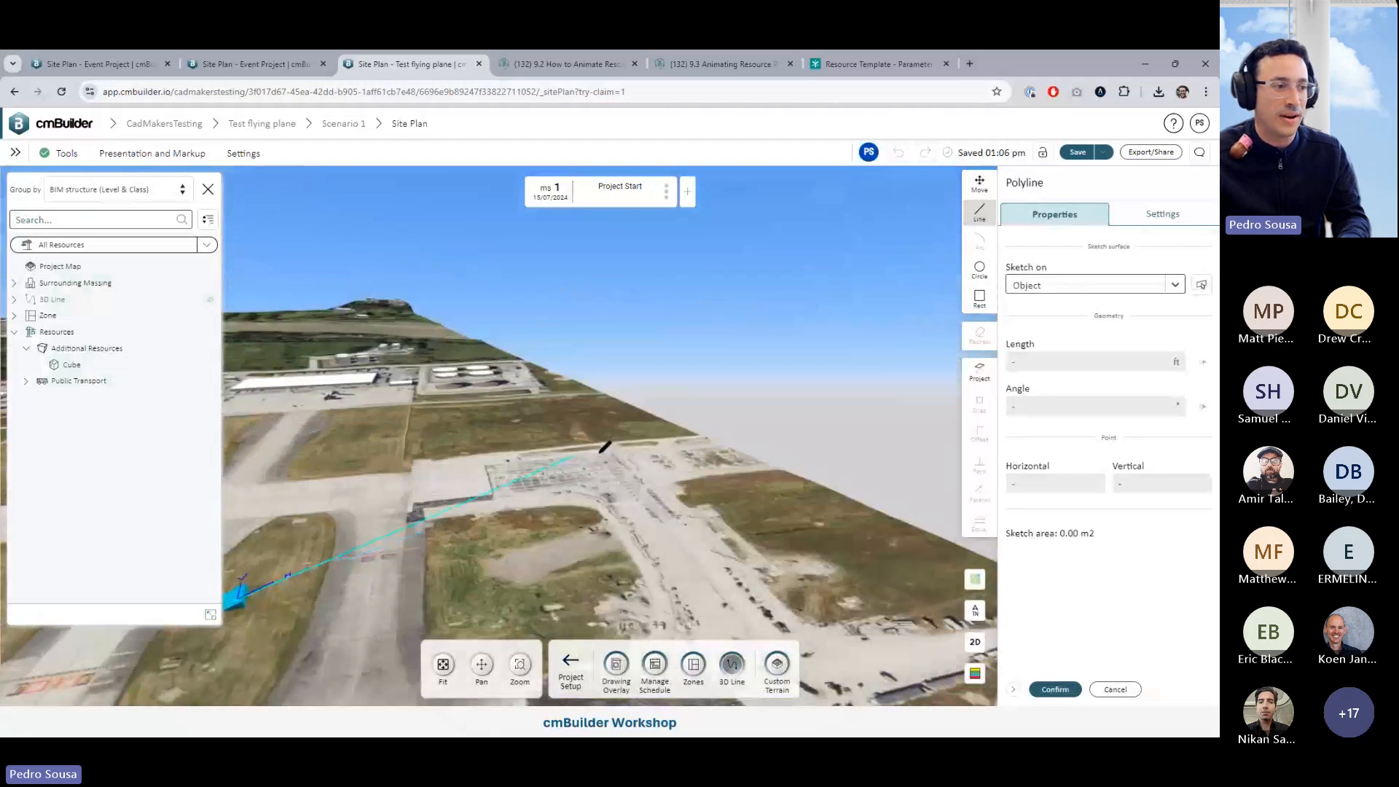
left_click(625, 441)
middle_click_drag(624, 441, 567, 537)
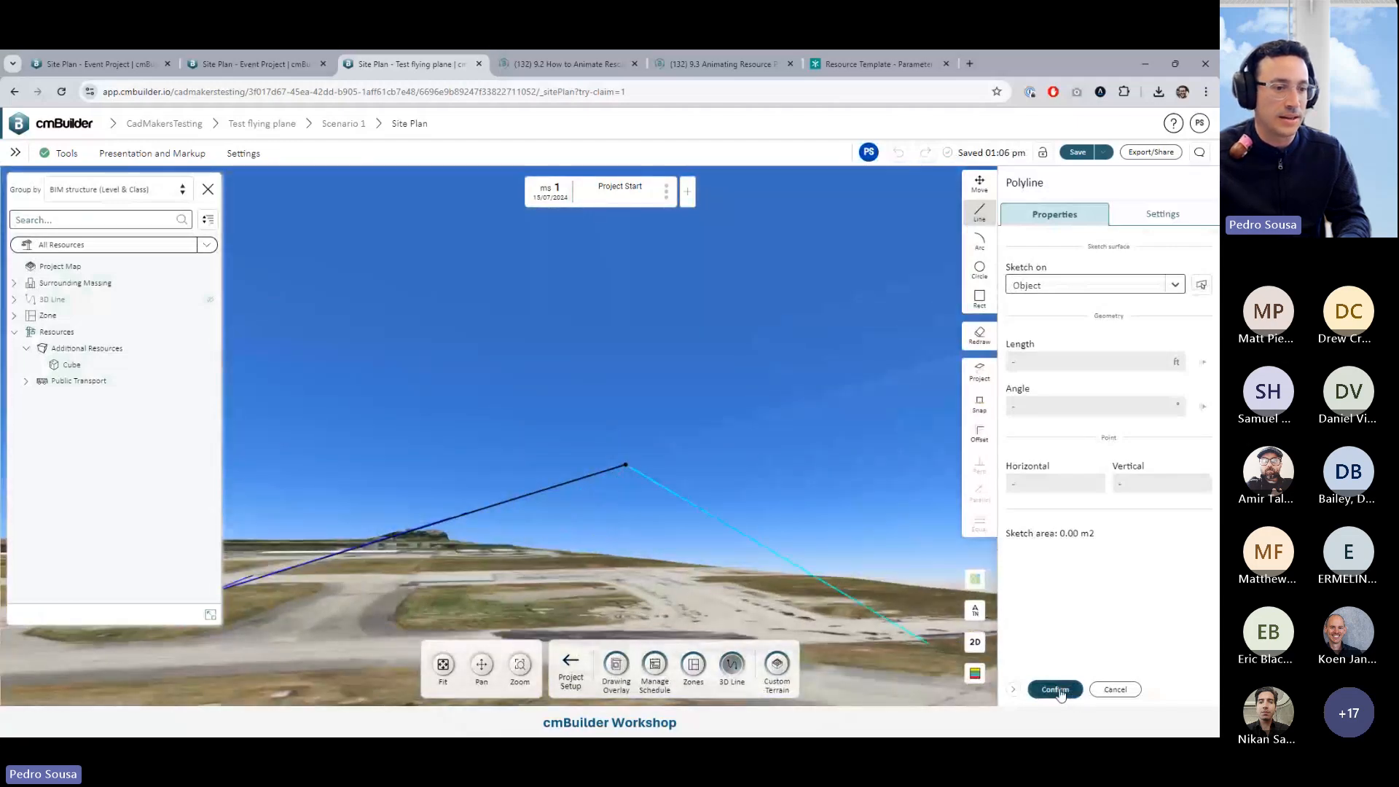
left_click(1055, 689)
middle_click_drag(770, 500, 597, 512)
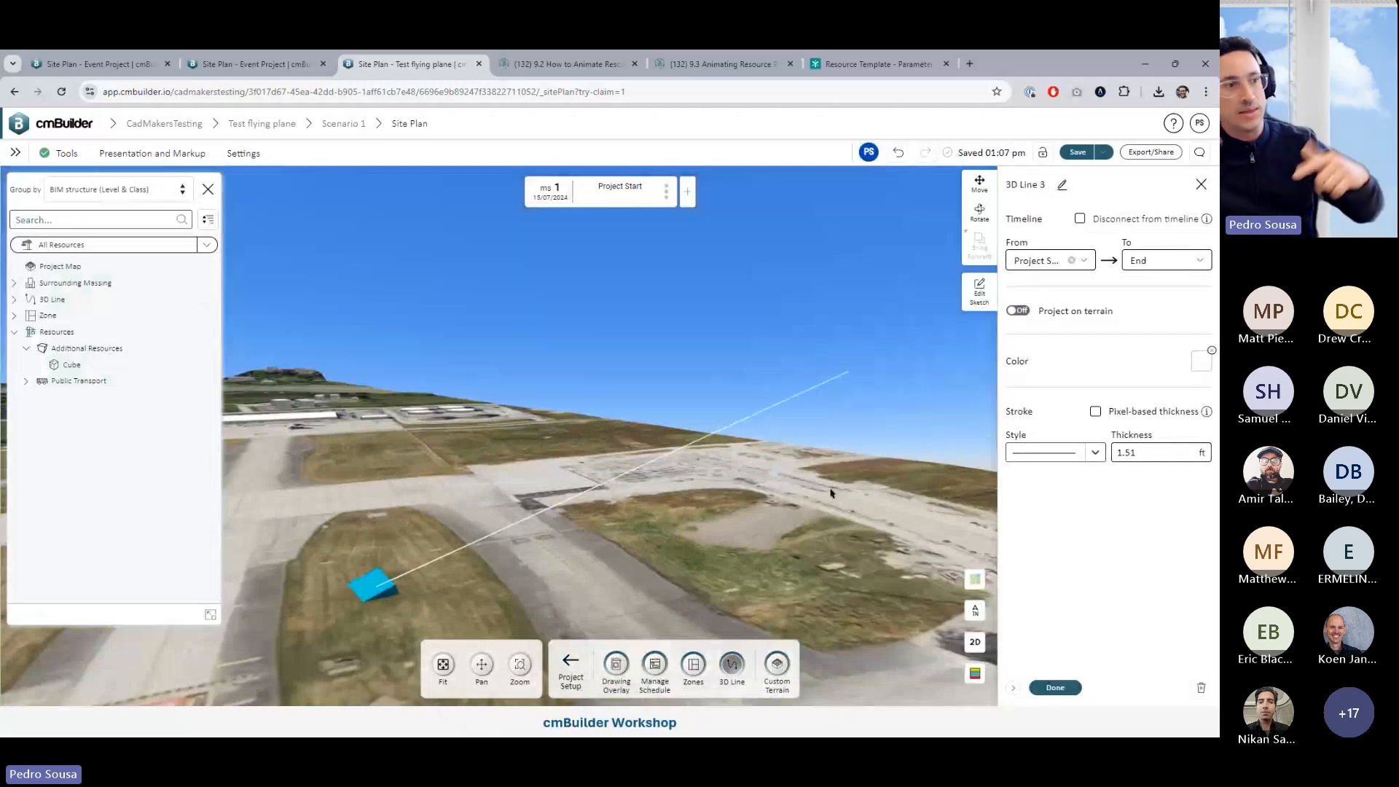
Finish editing the inclined 3D line and open the visual programming graph of the Boeing 747-8 airplane
left_click(1055, 687)
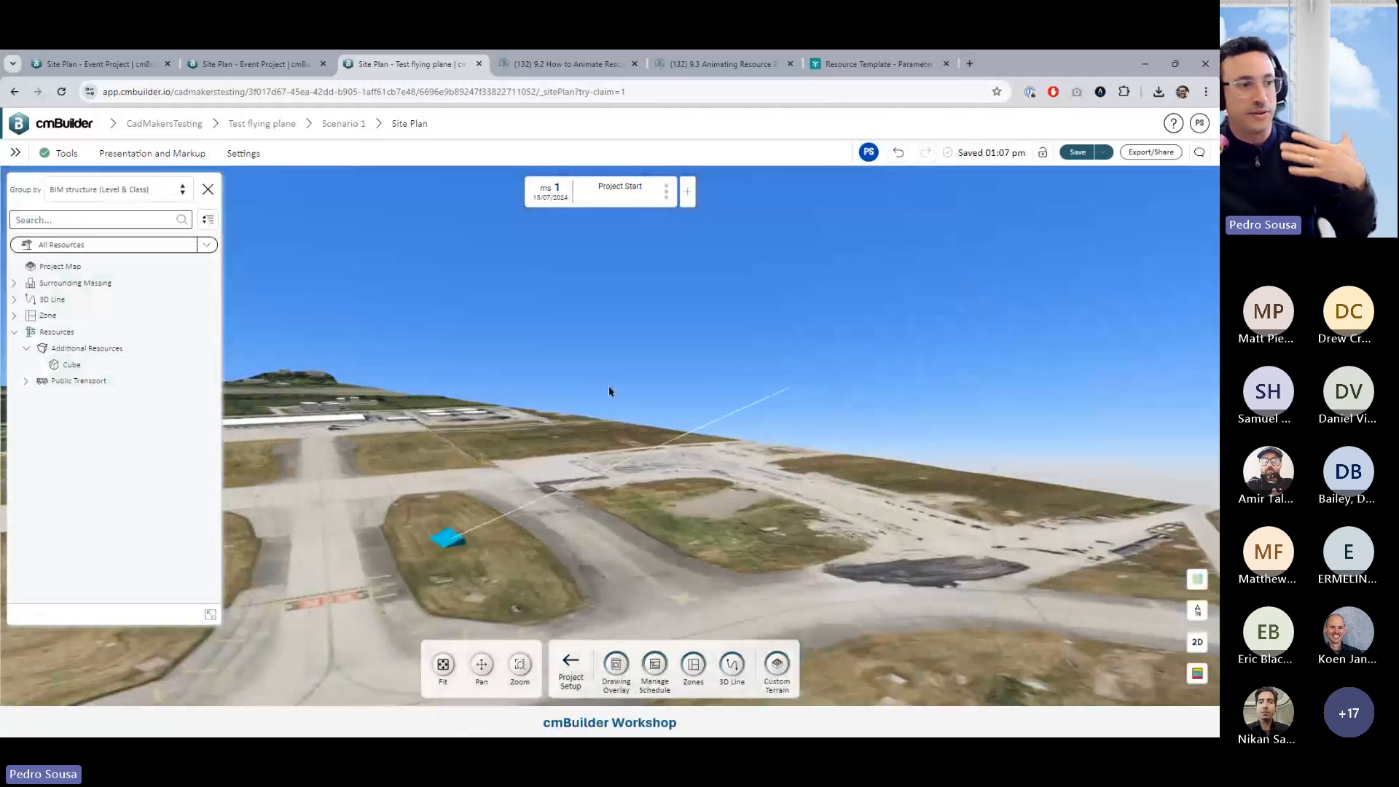
left_click_drag(609, 391, 790, 466)
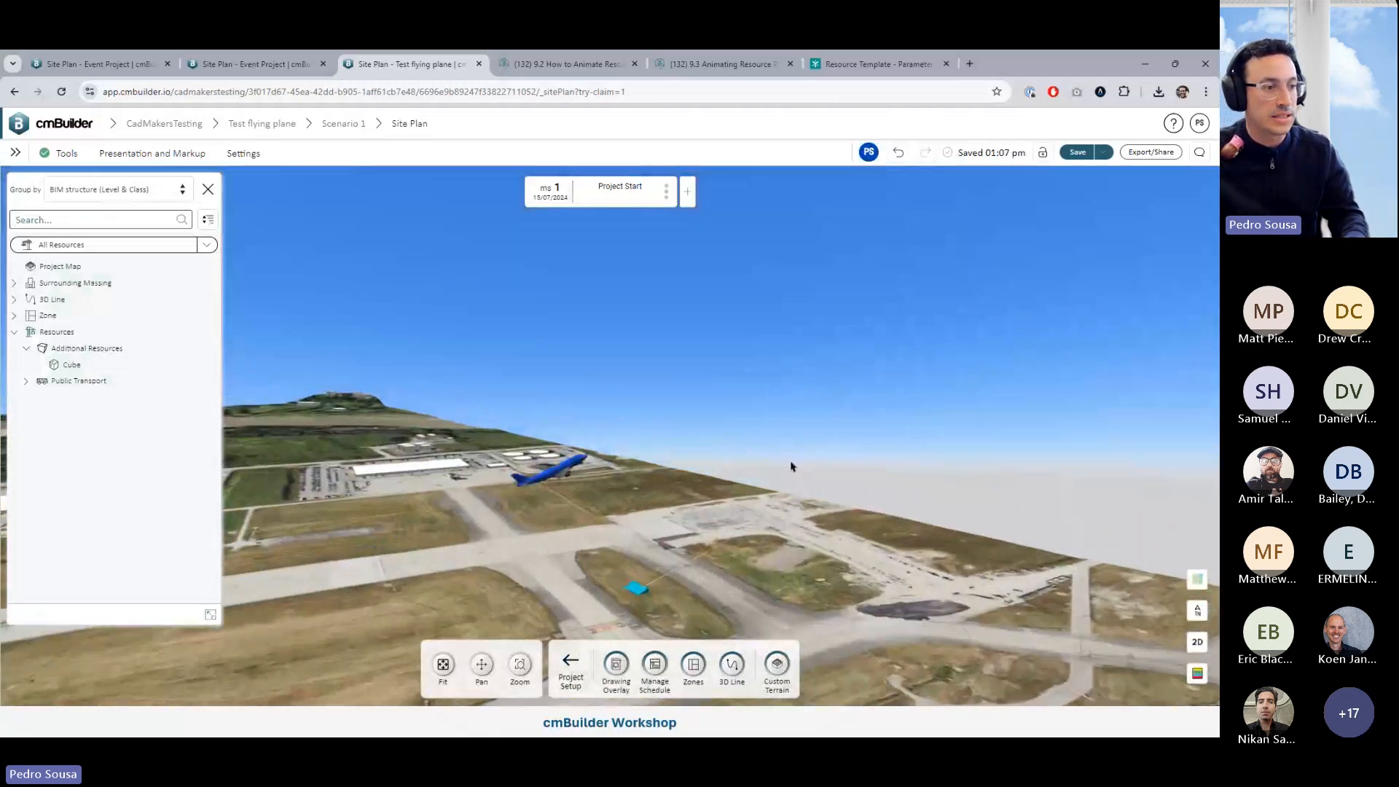
right_click(717, 399)
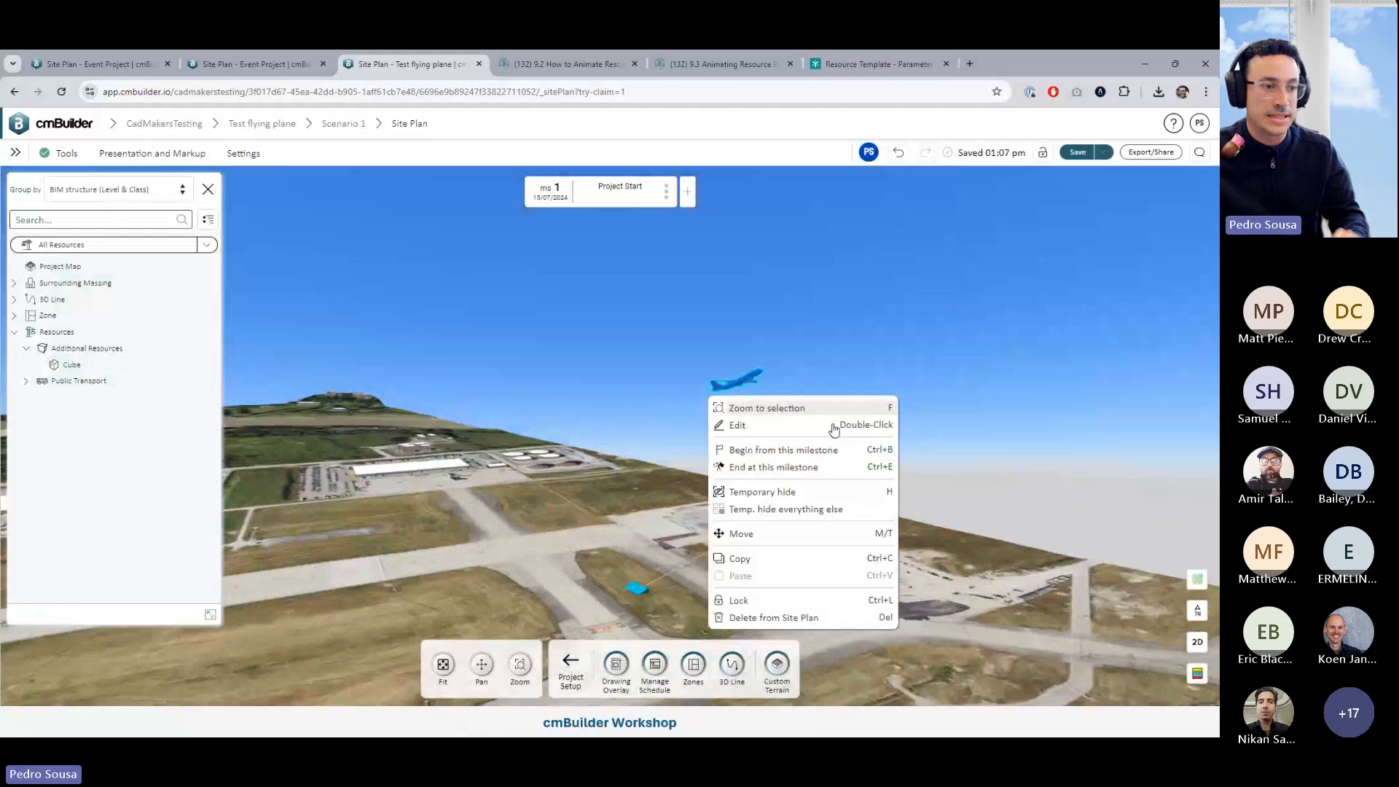
left_click(833, 429)
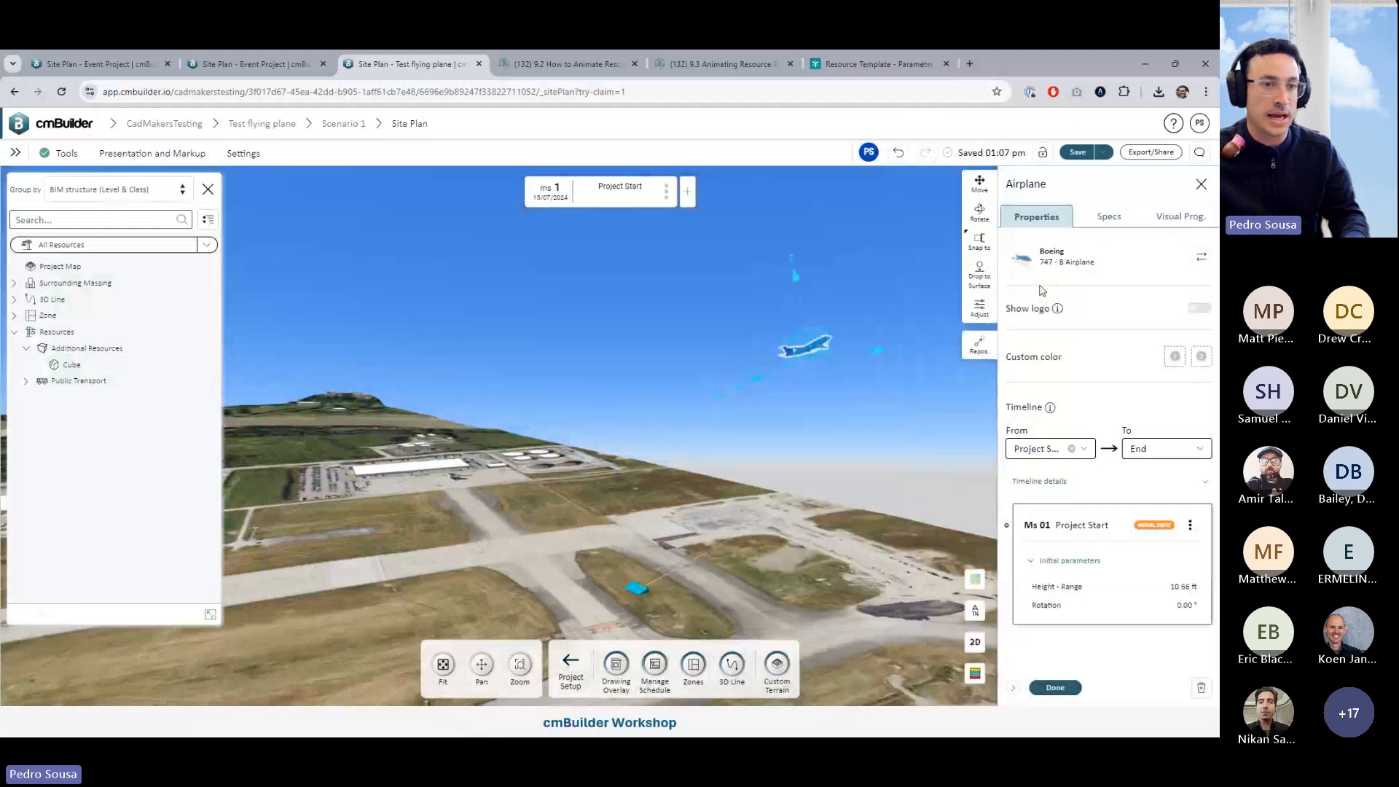
left_click(1180, 217)
left_click(1160, 247)
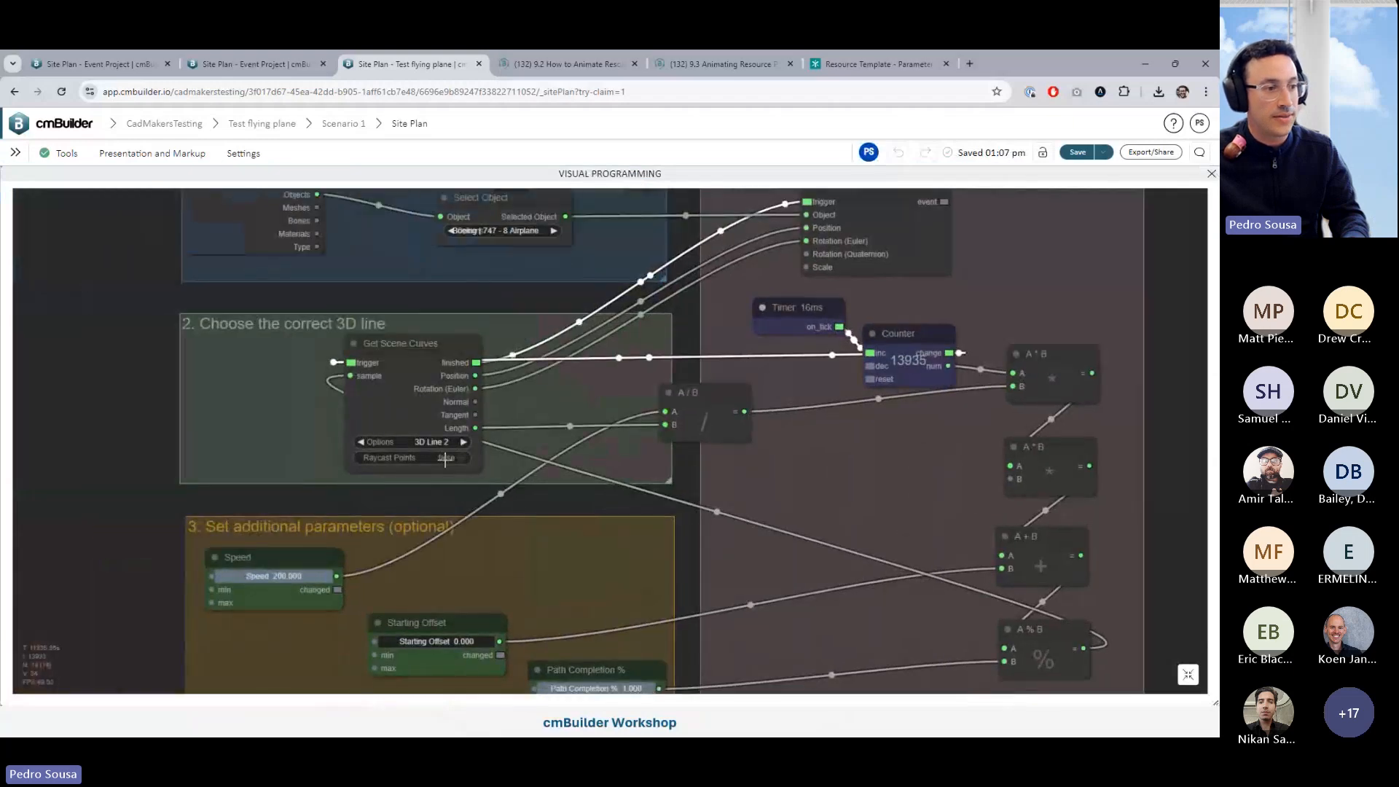
Enable Raycast Points for the plane's 3D line in Get Scene Curves and shrink the graph to check the flight in the scene
left_click(441, 459)
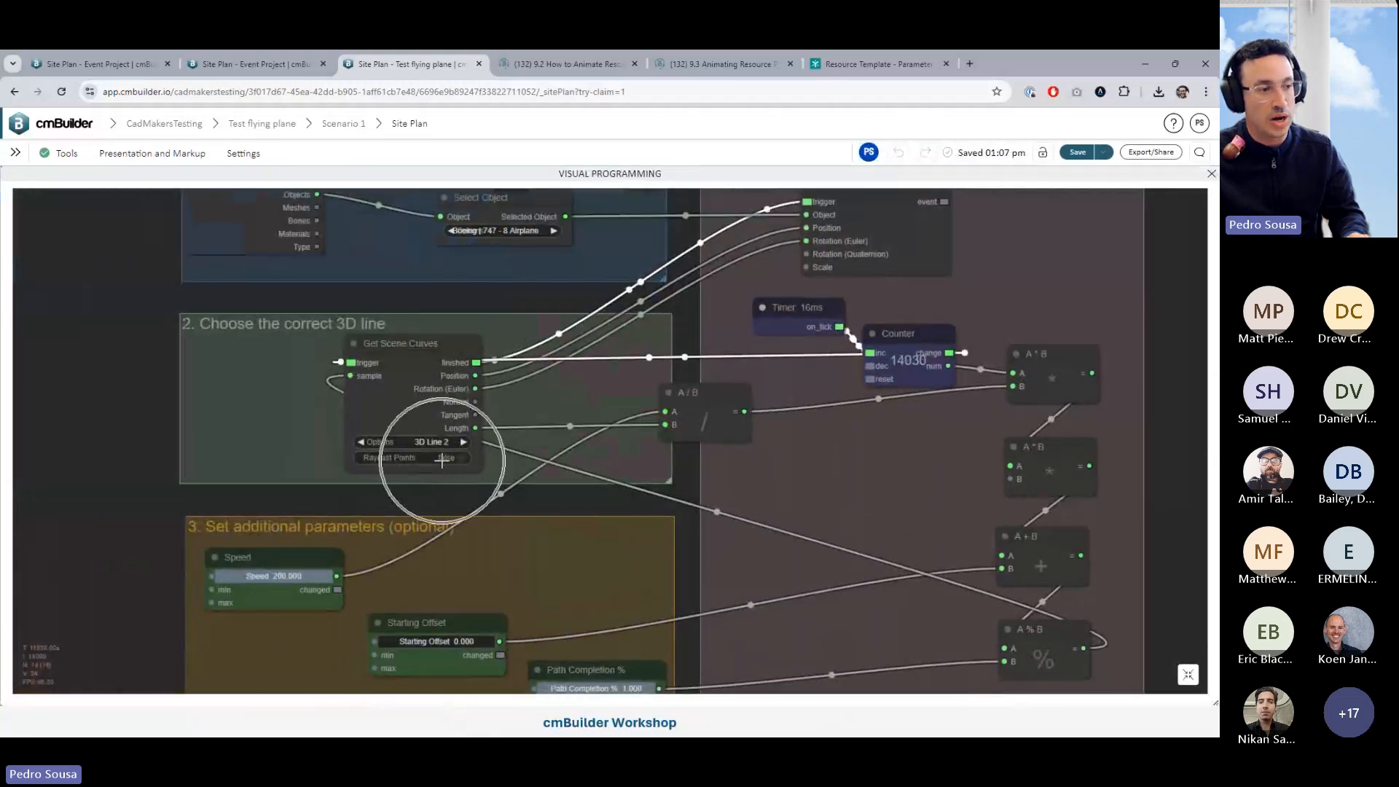
left_click(423, 457)
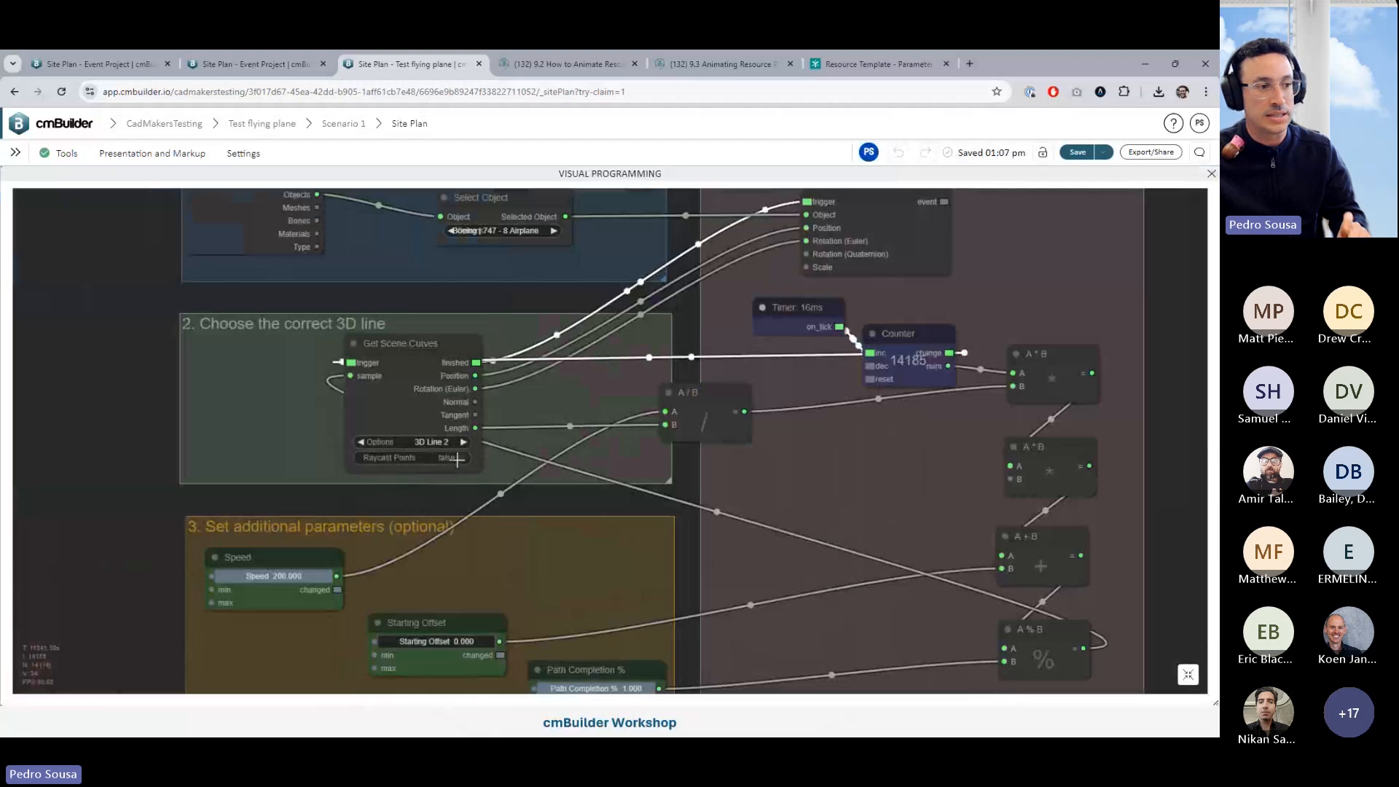
left_click(458, 458)
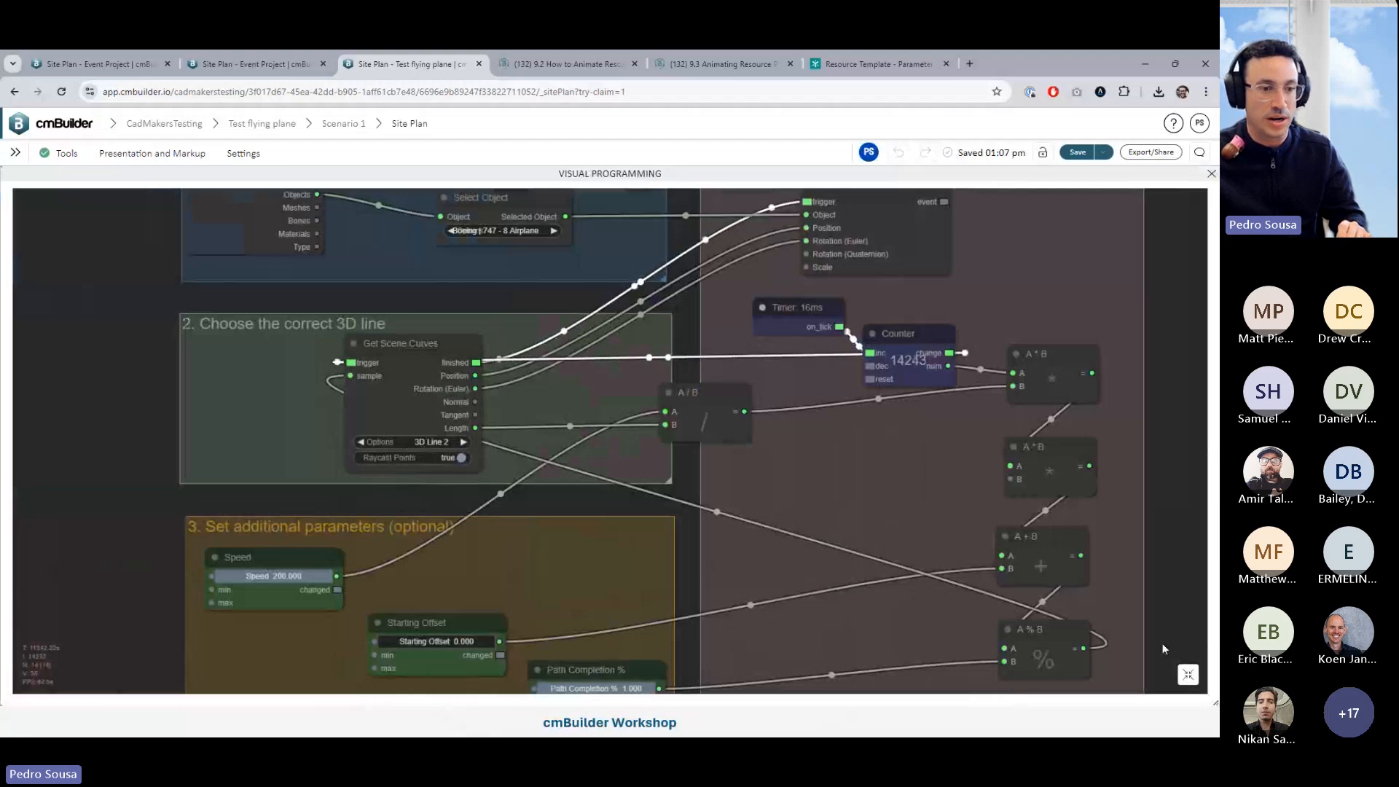
left_click(1187, 674)
left_click_drag(924, 481, 659, 503)
scroll(712, 503, "up", 5)
left_click_drag(772, 507, 765, 516)
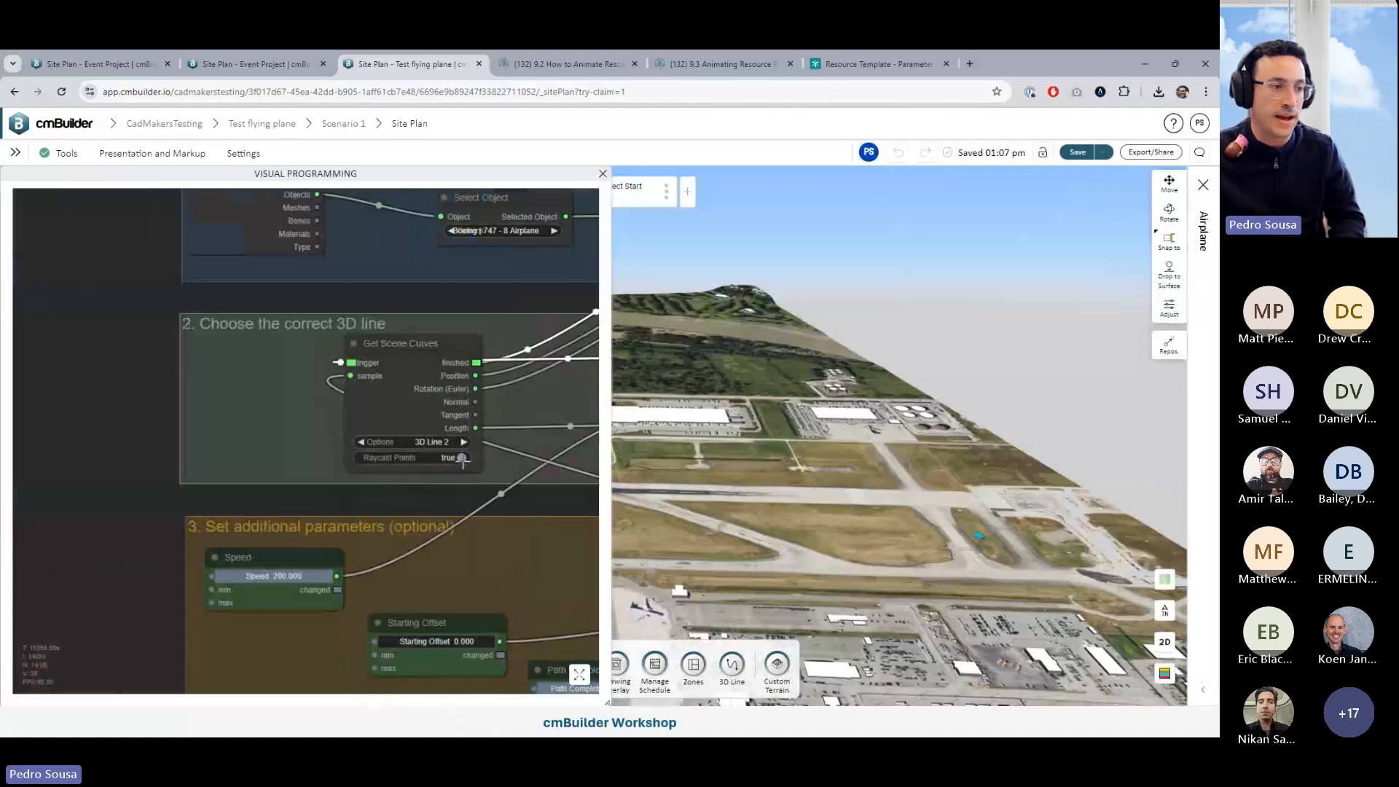
Disable Raycast Points in Get Scene Curves, close the visual programming graph and finish editing the airplane
left_click(461, 458)
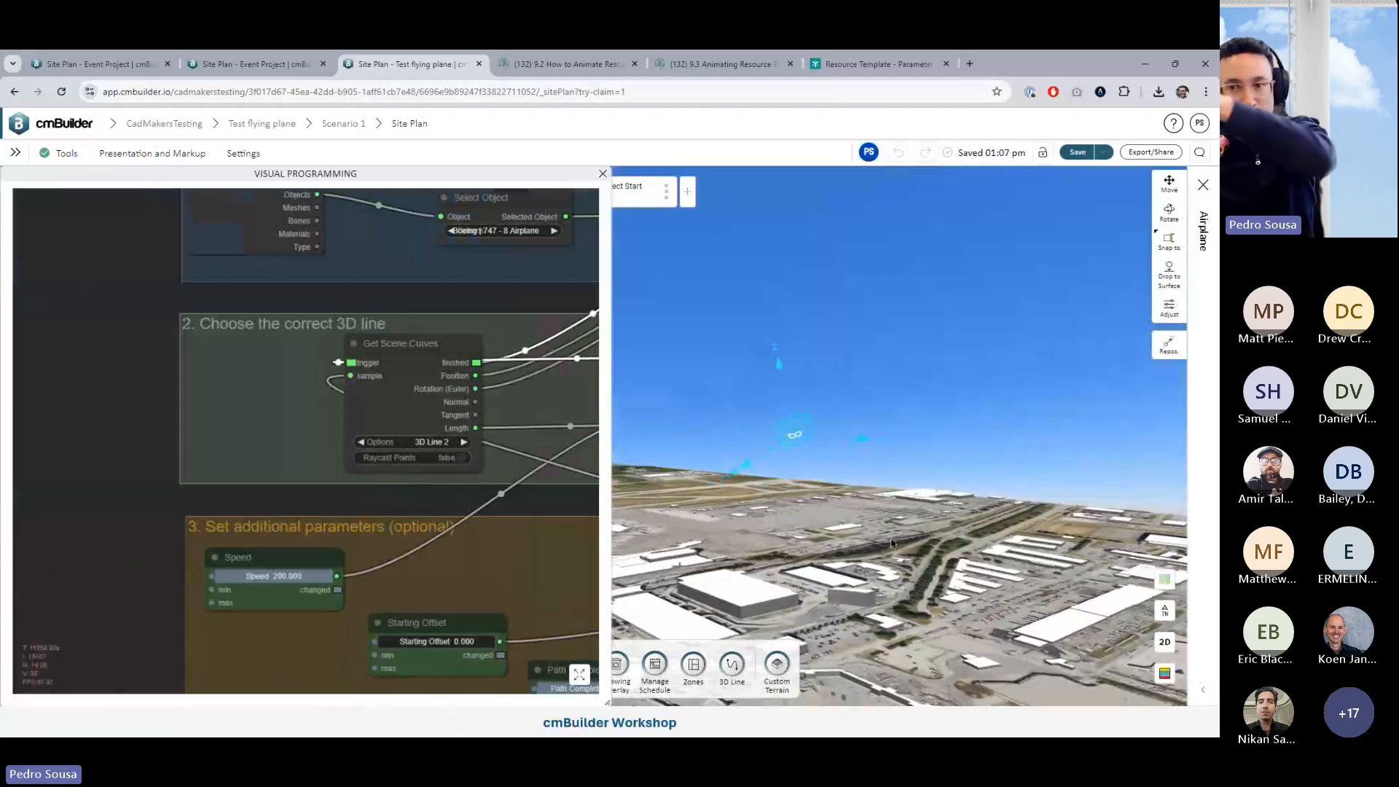
left_click(602, 174)
left_click(1071, 691)
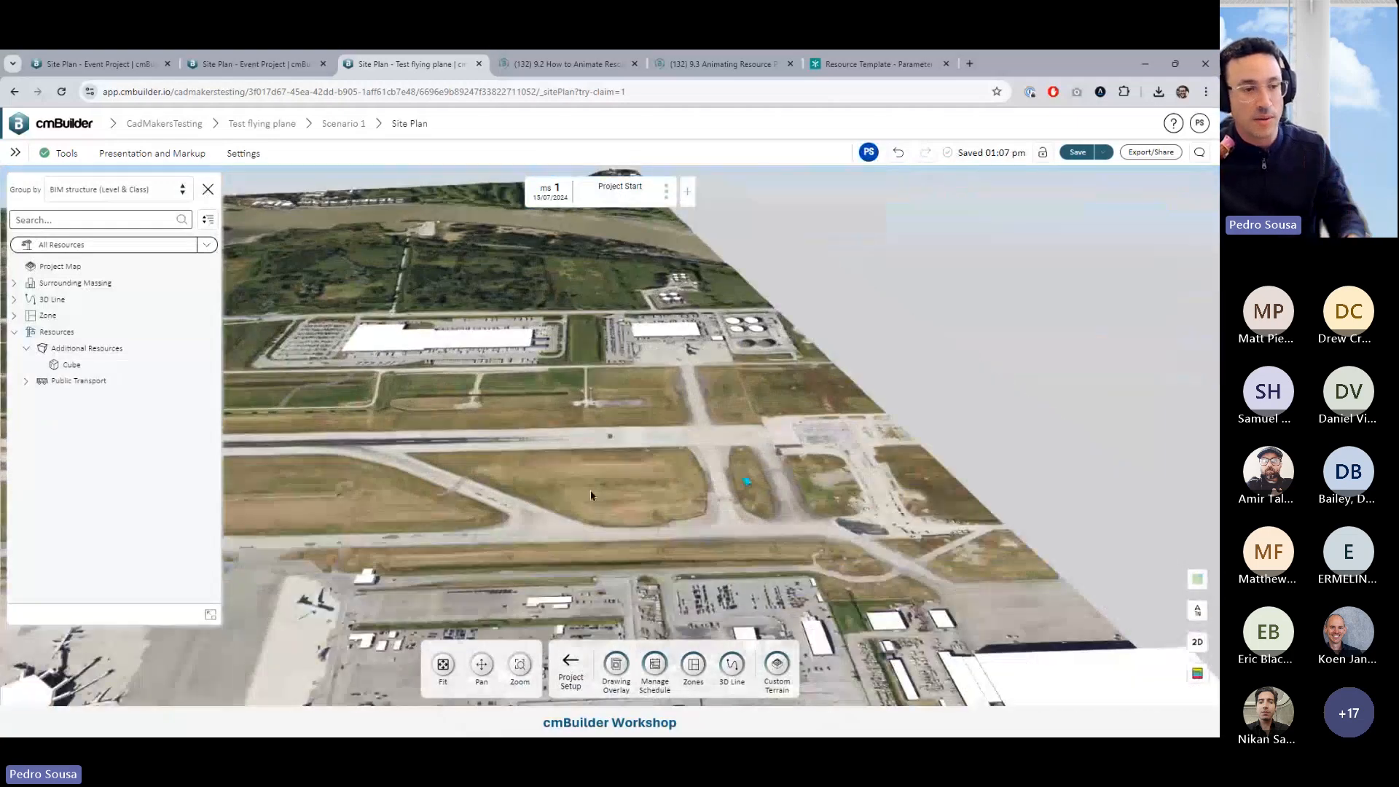
Delete the cube between the taxiways from the scenario and collapse the model tree
left_click(739, 482)
key("Delete")
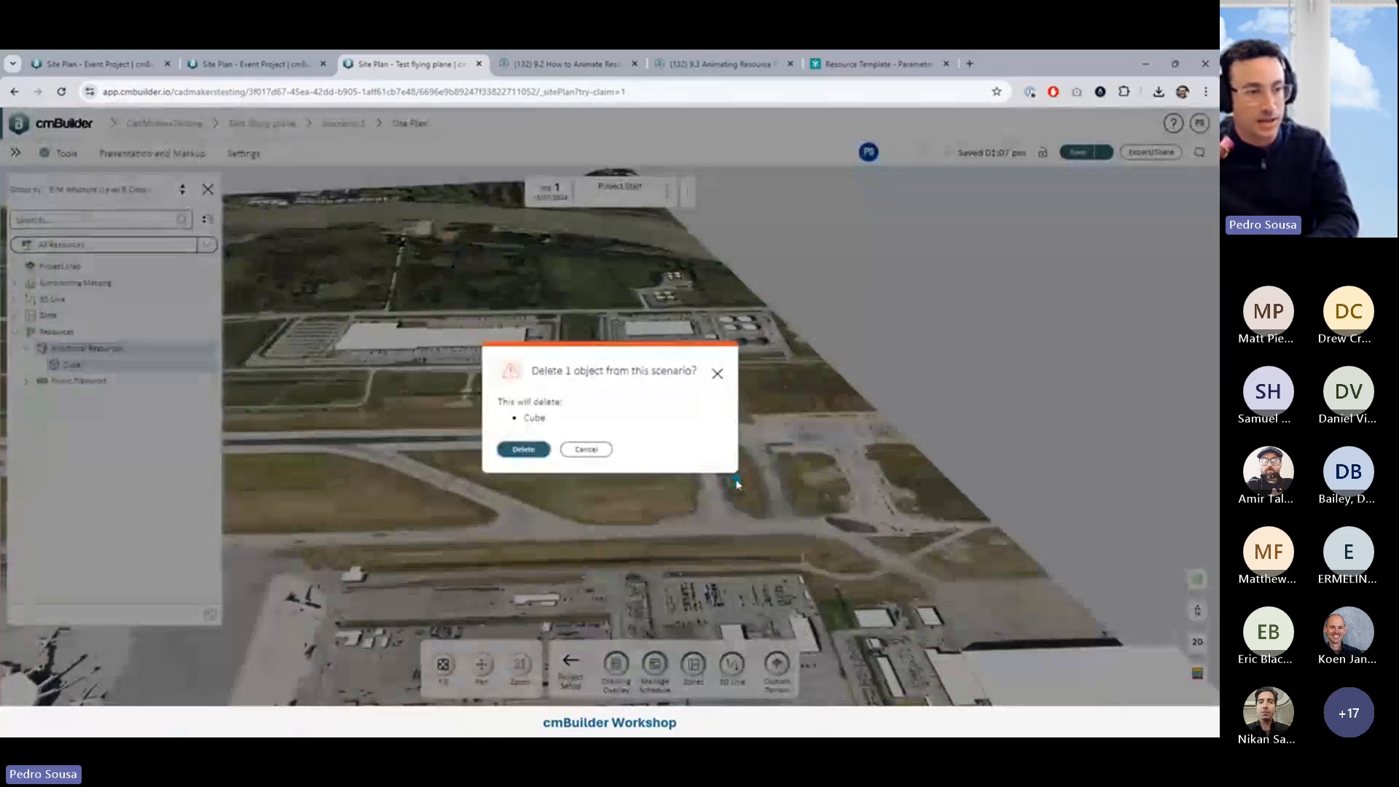
key("Return")
middle_click_drag(487, 471, 589, 545)
left_click(210, 616)
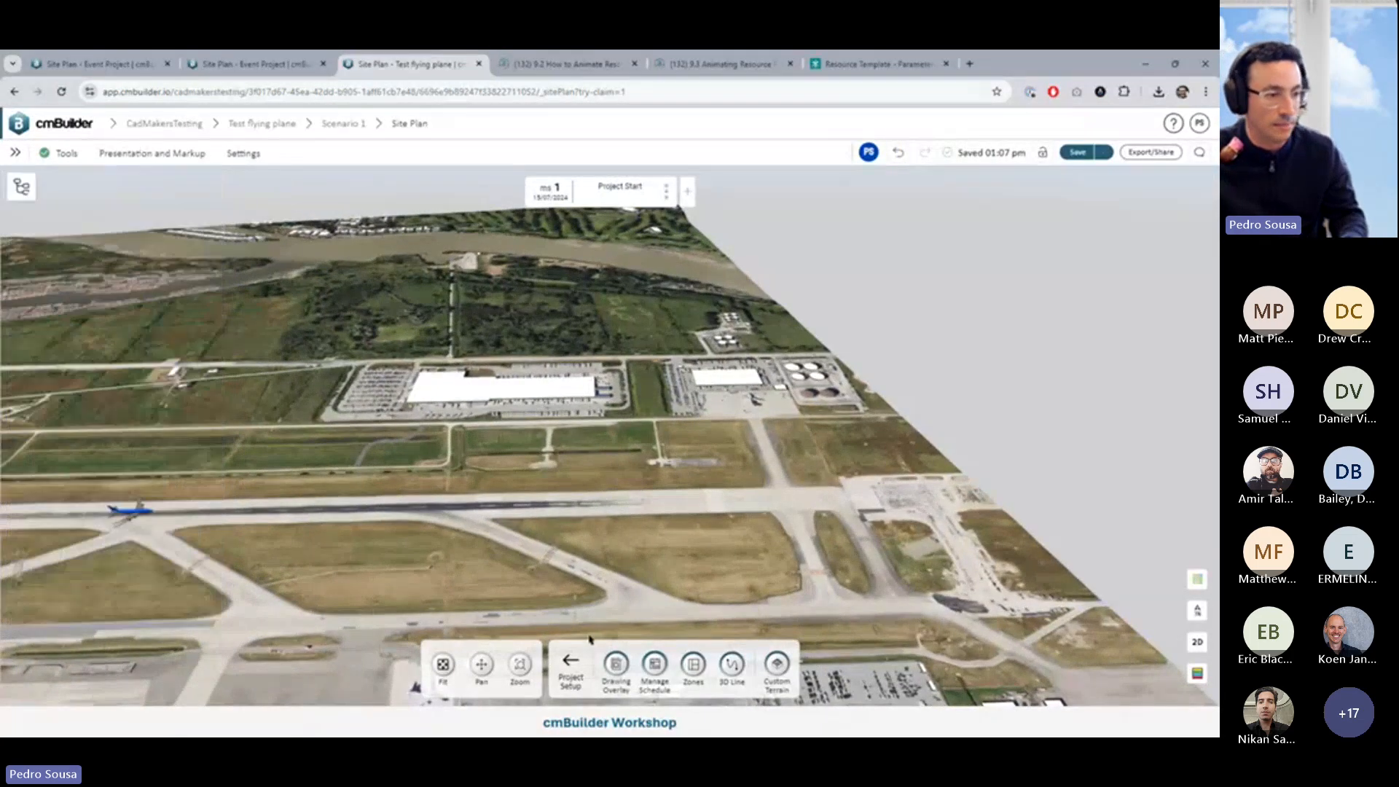
Examine the airplane's take-off animation along the runway from different view angles
key("2")
middle_click_drag(502, 539, 614, 467)
scroll(614, 466, "down", 4)
middle_click_drag(444, 411, 573, 436)
key("3")
middle_click_drag(684, 503, 749, 499)
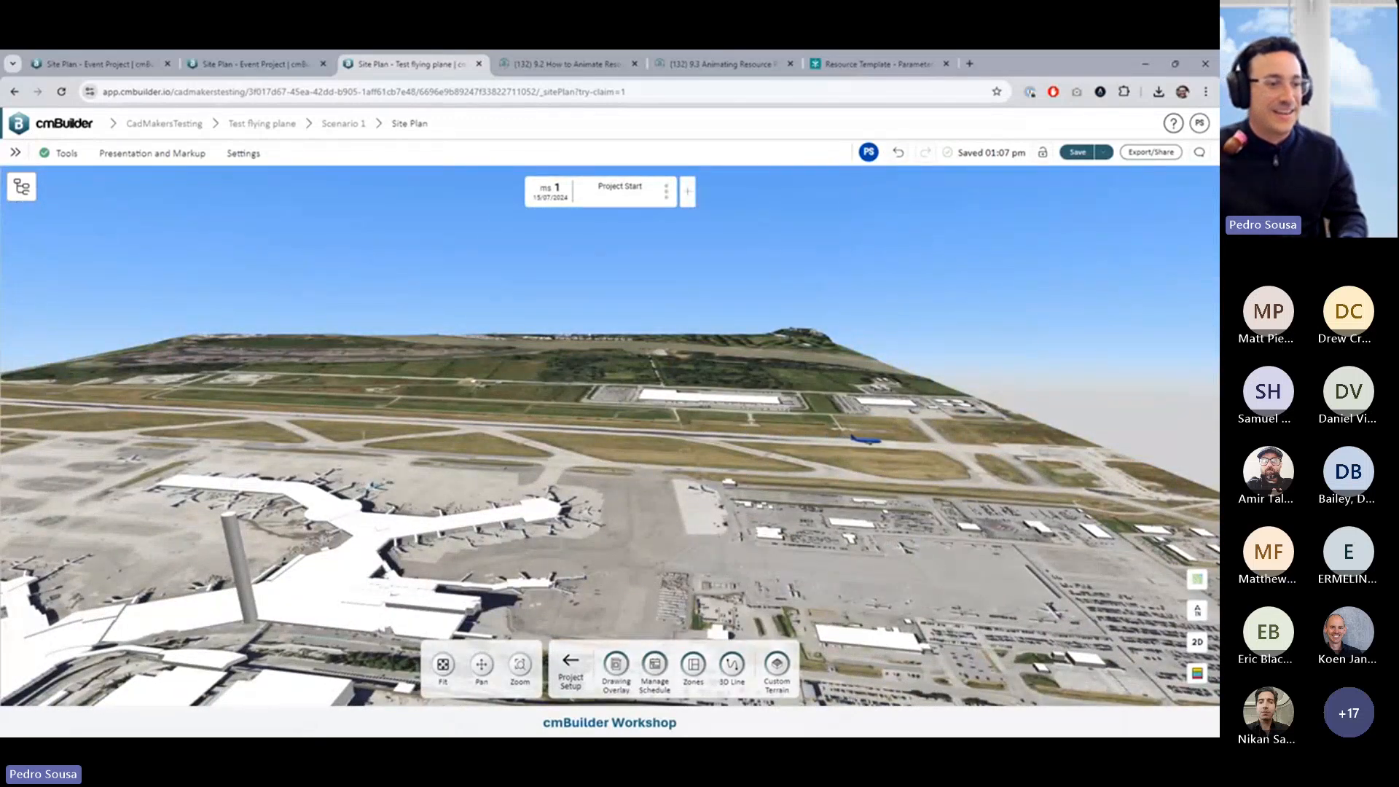
Show the Tips and Tricks slide on milestone triggers and translating cmBuilder, and return to the cmBuilder site plan
left_click(664, 481)
left_click(664, 482)
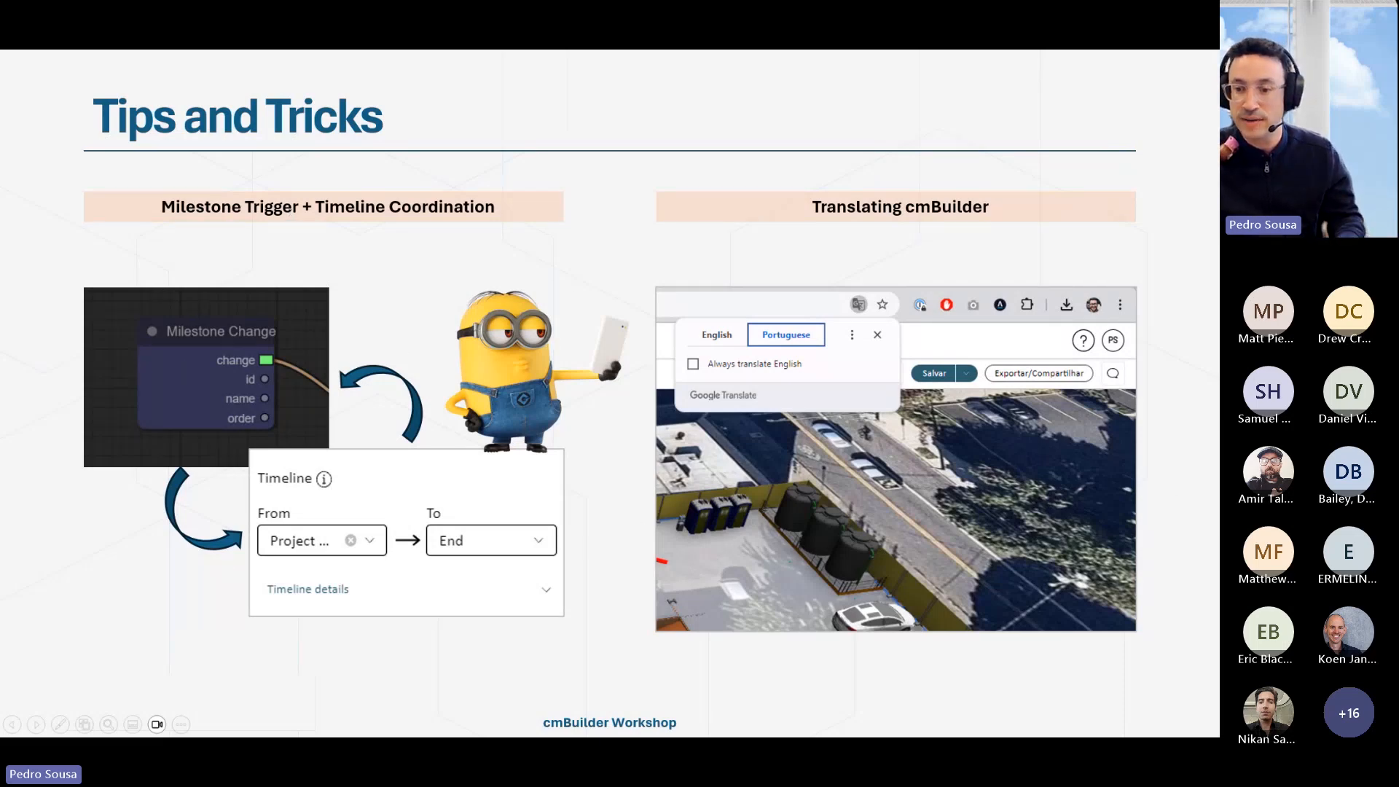
key("alt+Tab")
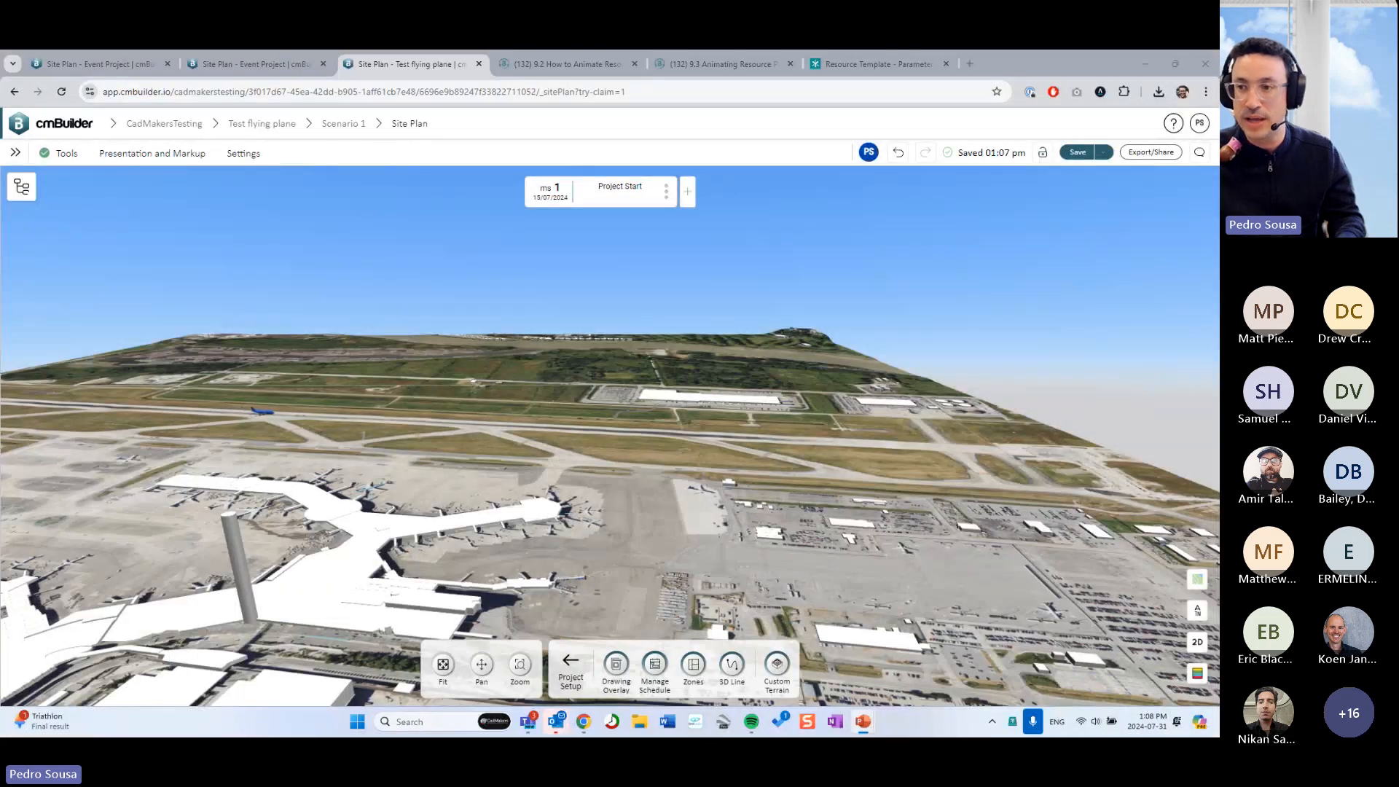
scroll(634, 292, "up", 5)
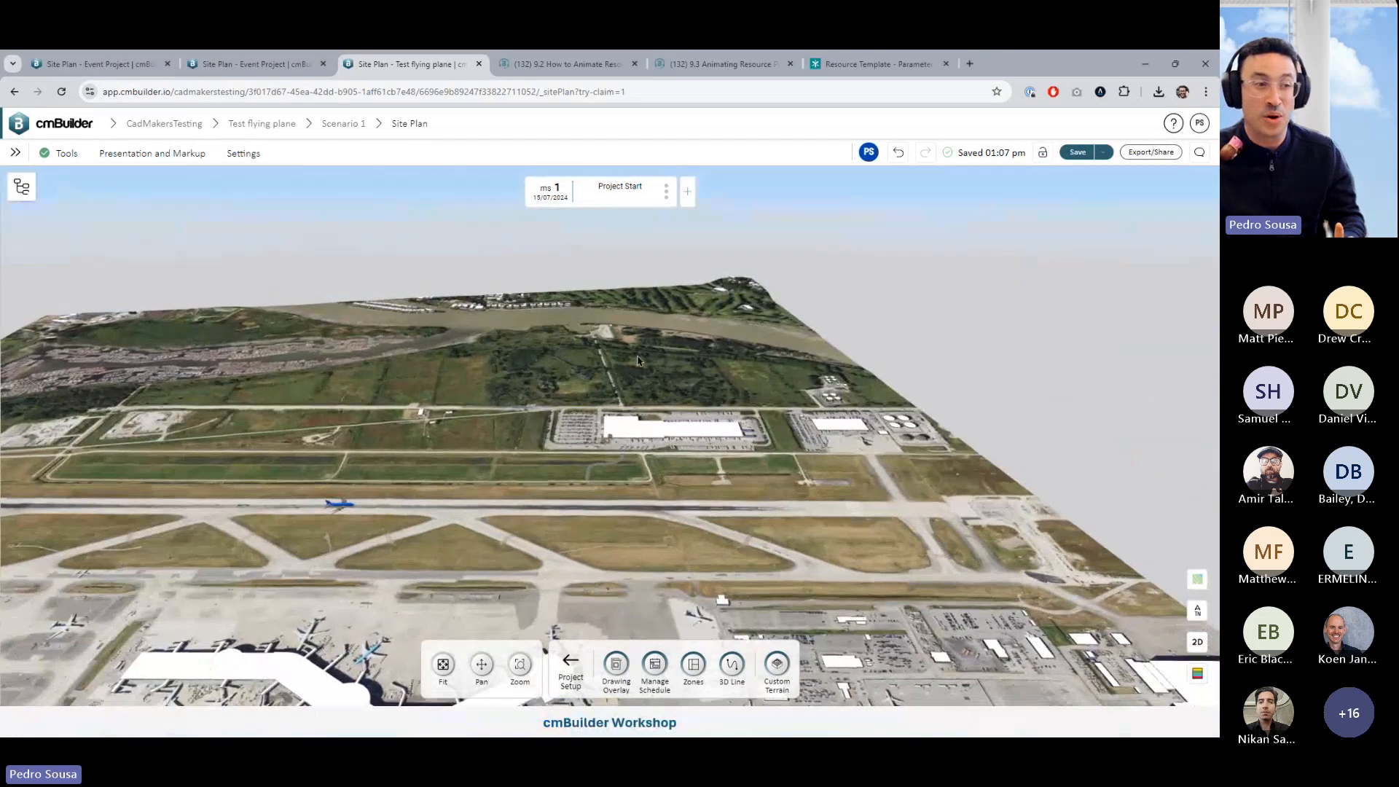
left_click_drag(637, 361, 660, 354)
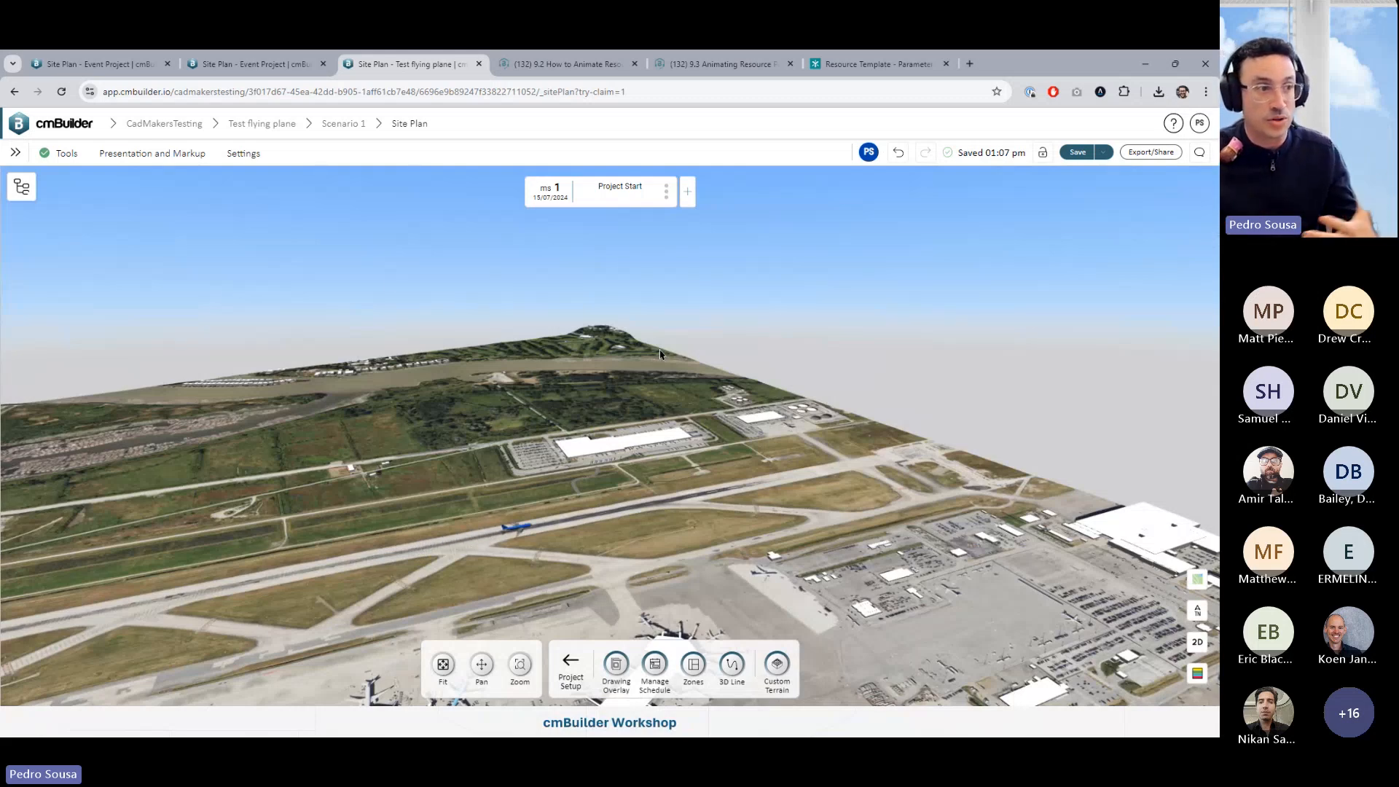
left_click_drag(601, 371, 583, 373)
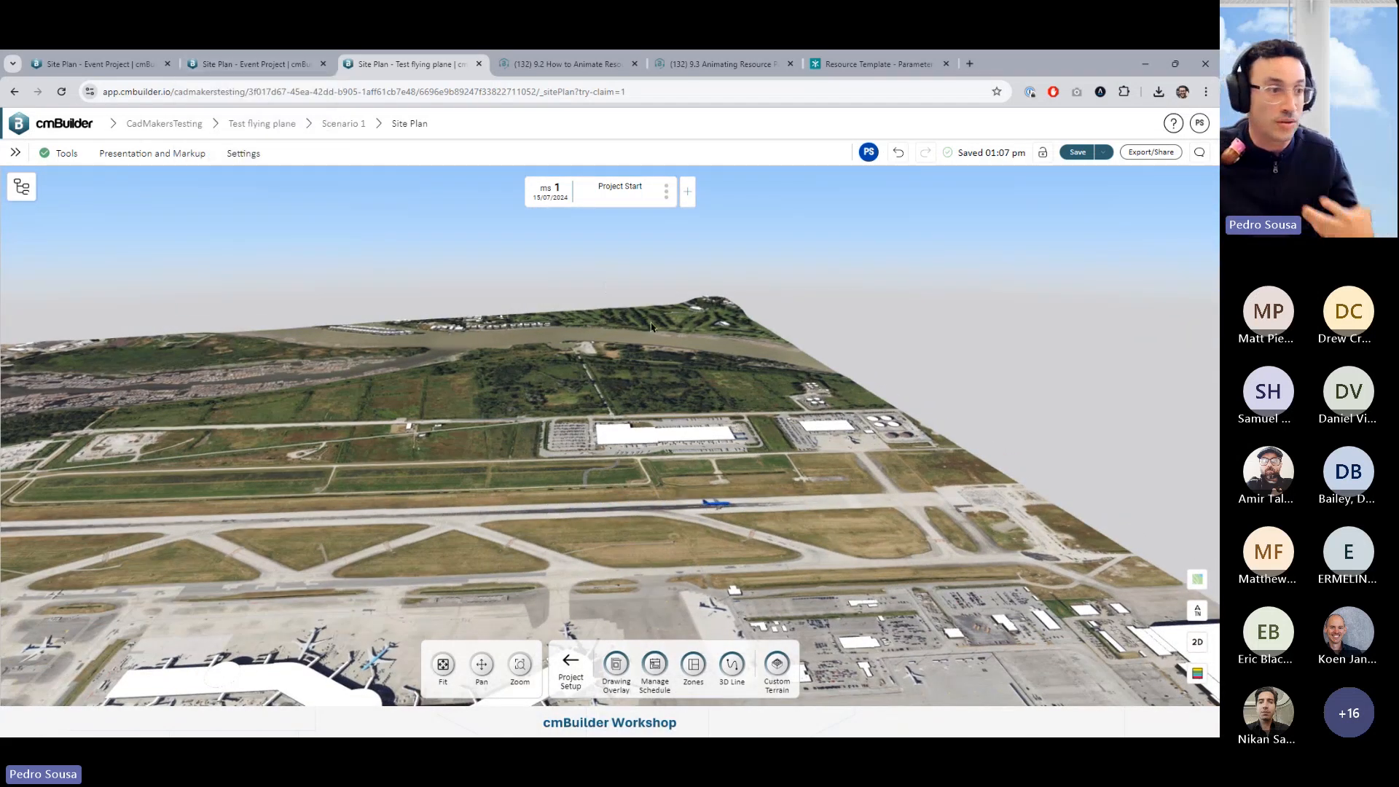
mouse_move(644, 329)
left_mouse_down()
mouse_move(661, 343)
mouse_move(667, 330)
left_mouse_up()
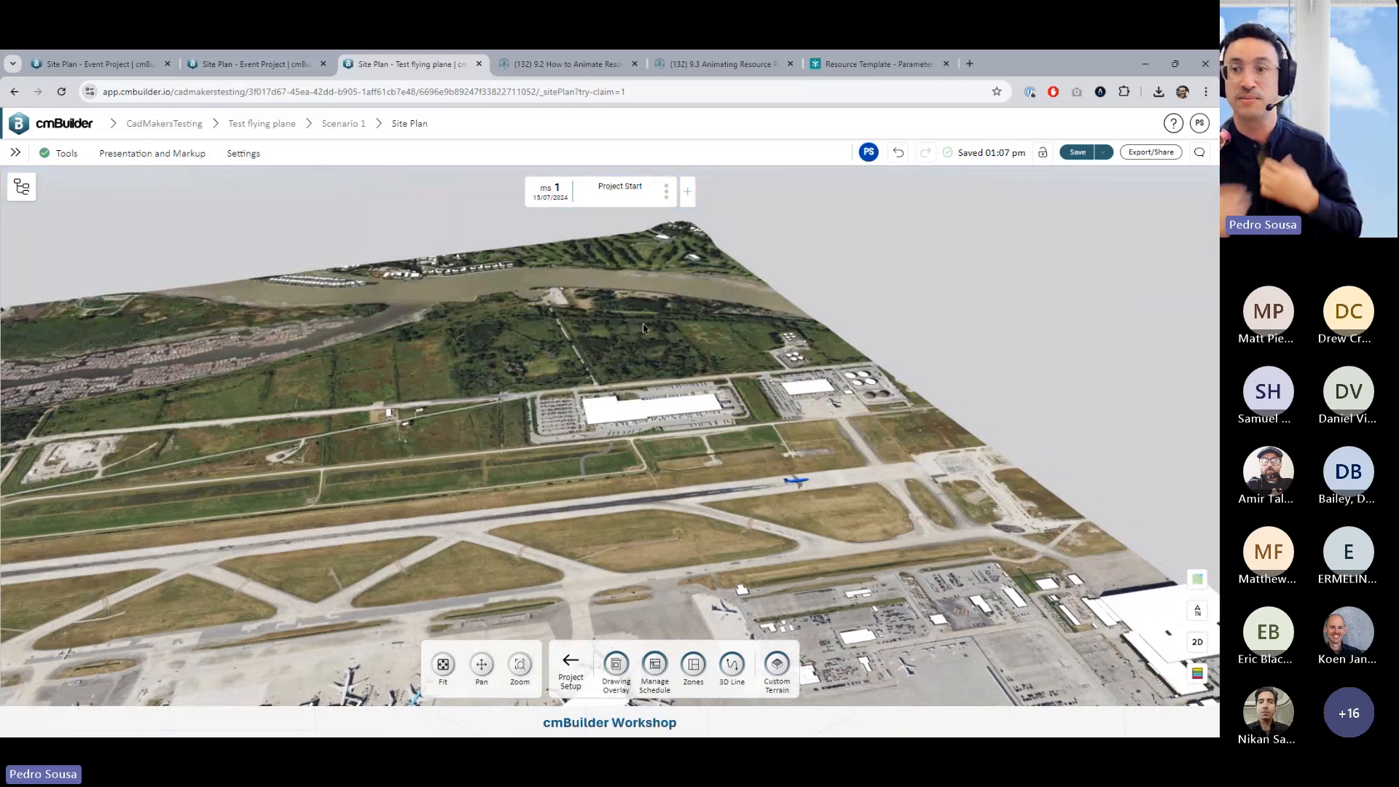
left_click_drag(643, 327, 623, 294)
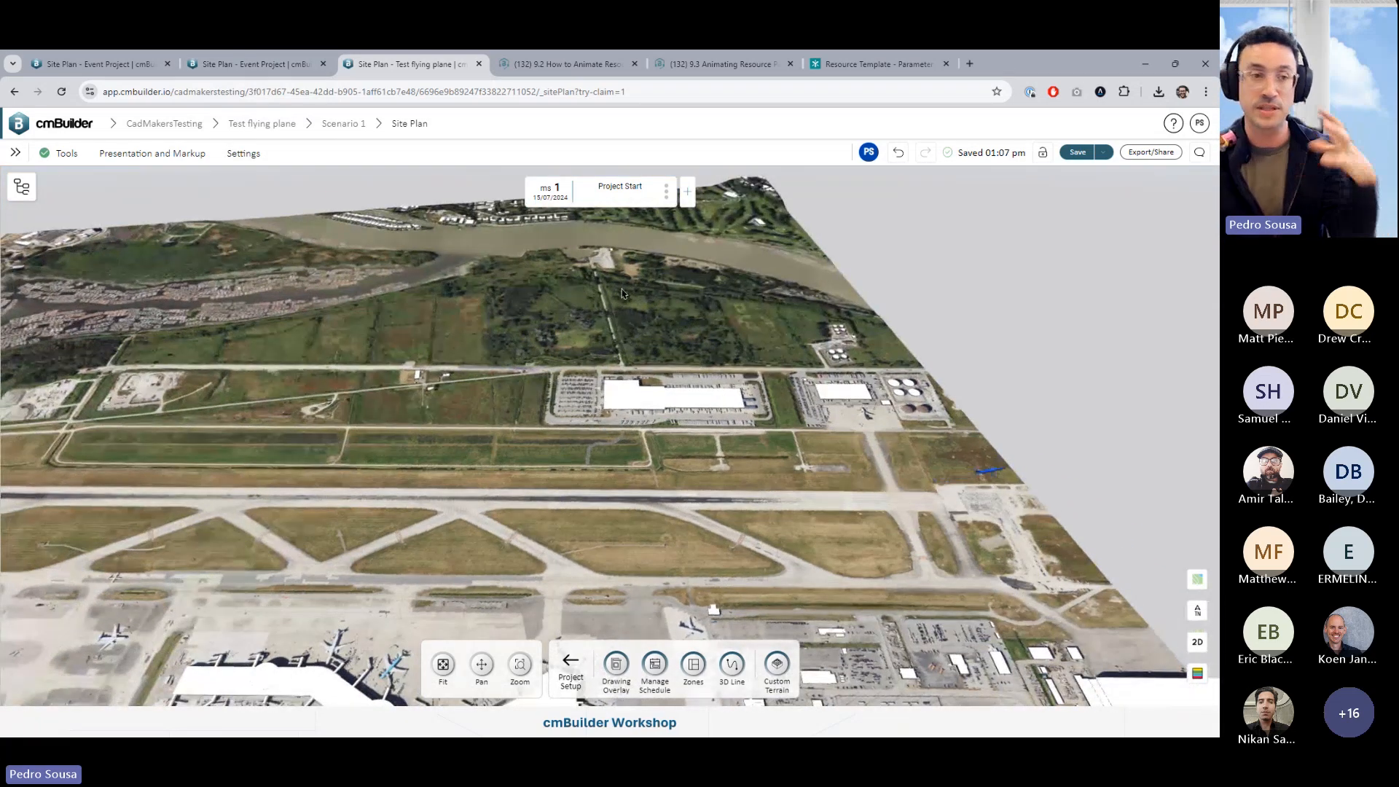
right_click_drag(616, 295, 626, 303)
left_click_drag(749, 288, 733, 316)
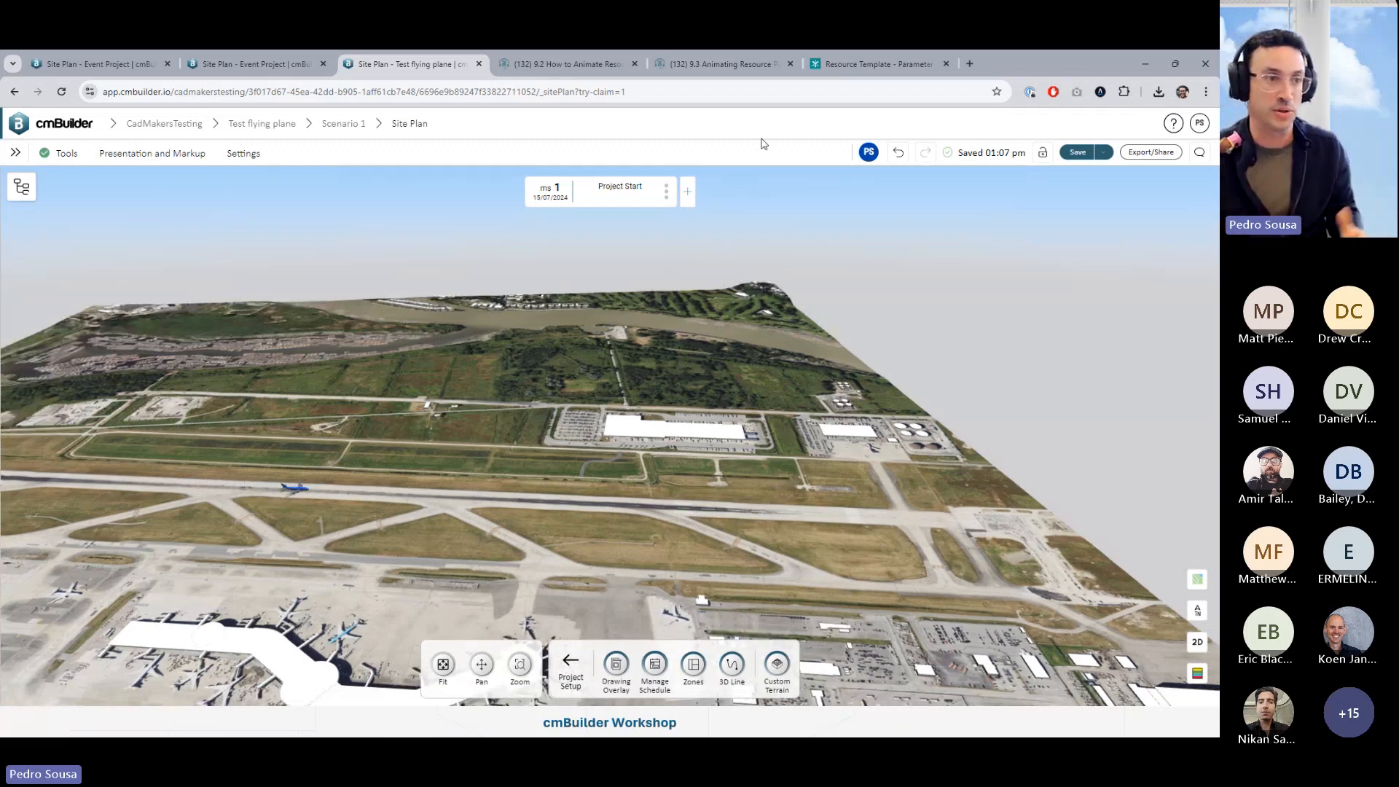
Try the browser page zoom at 125% and 90%, and return it to 100%
left_click(1206, 91)
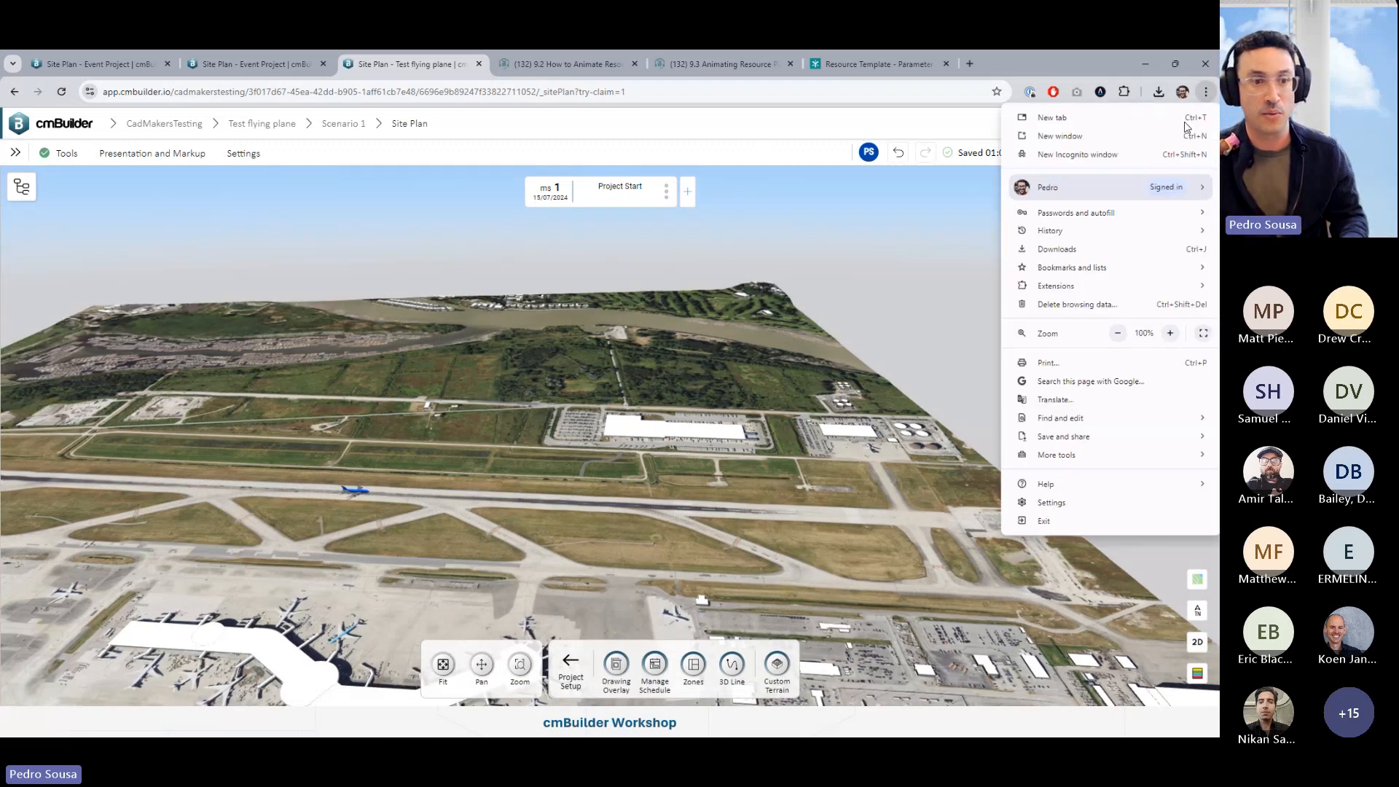
left_click(1172, 335)
left_click(1121, 336)
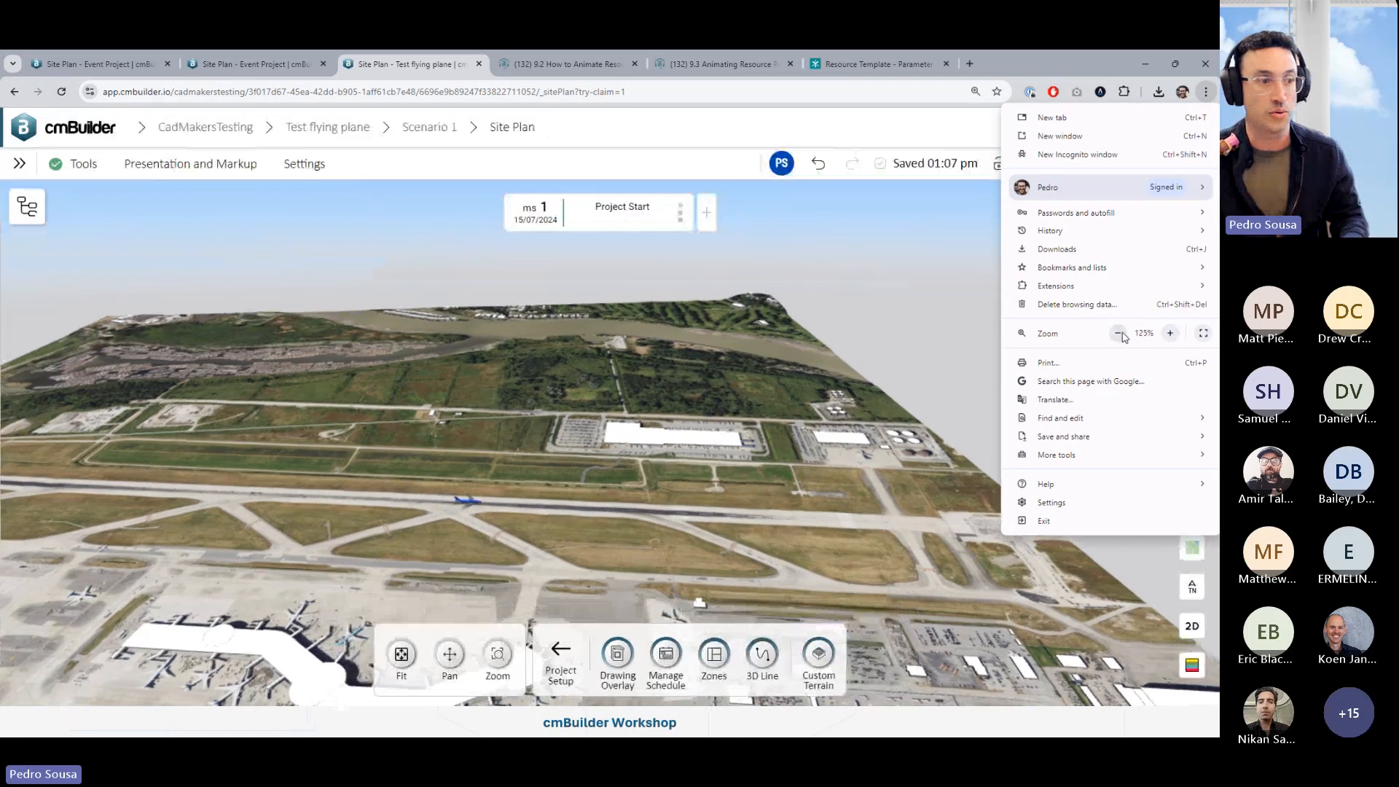
left_click(1122, 337)
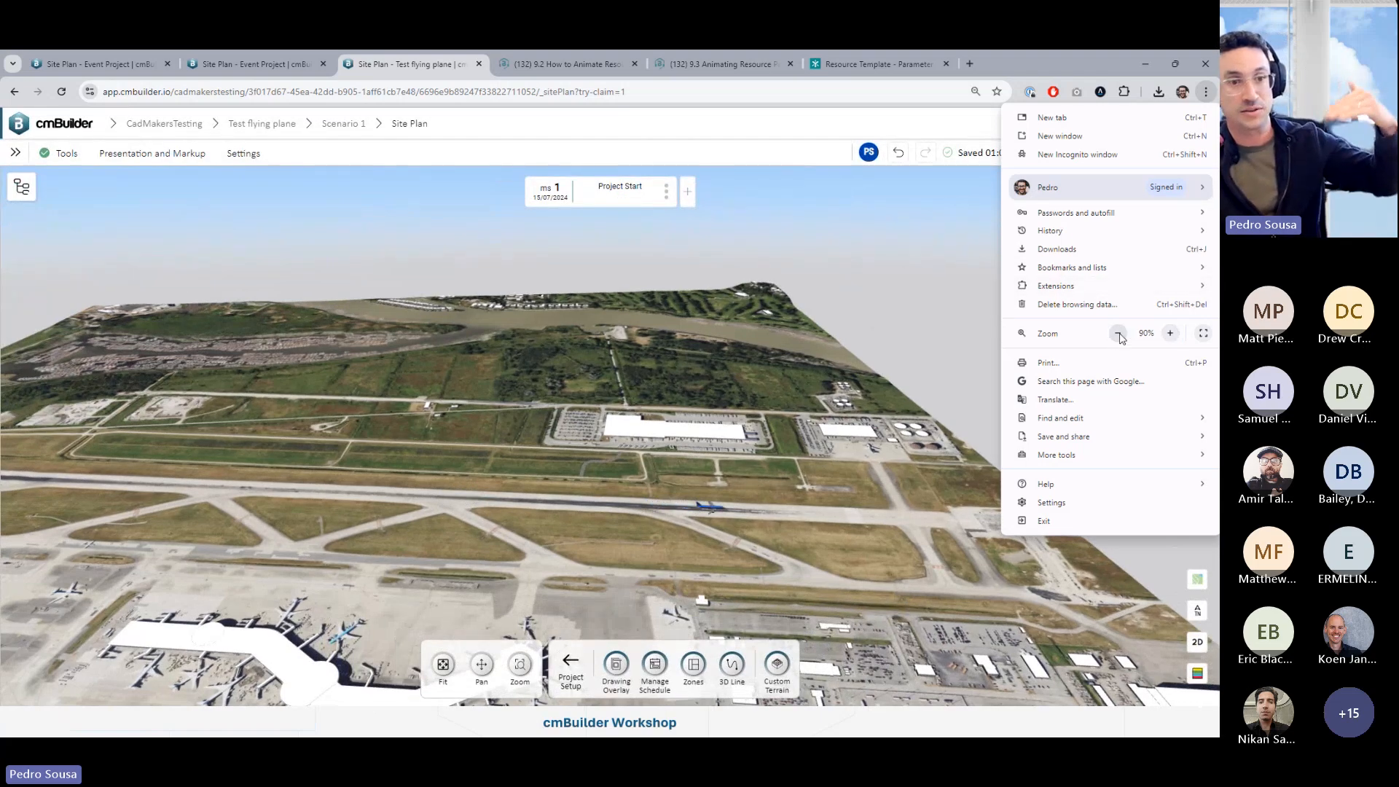
left_click(1119, 335)
left_click(1118, 334)
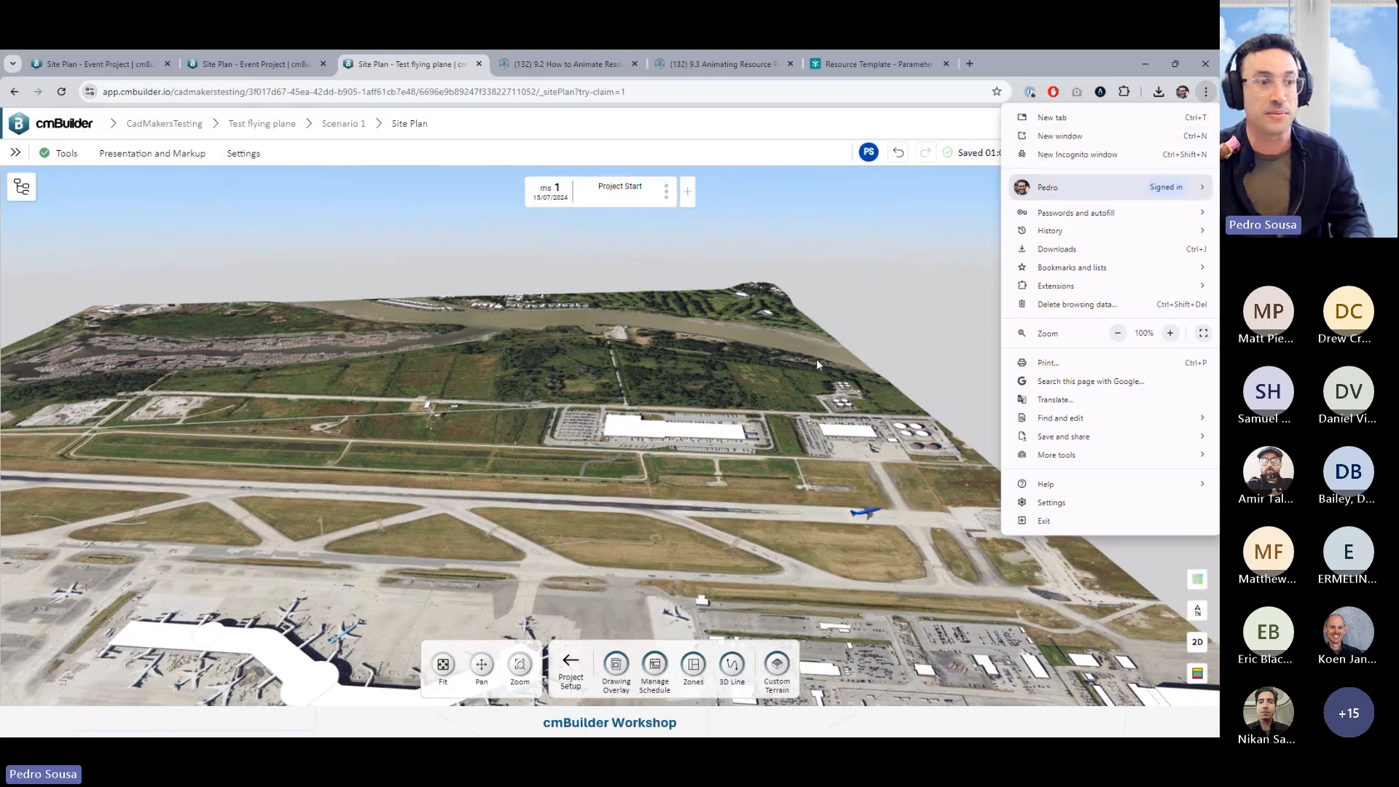
left_click(799, 312)
Translate the site plan page into Portuguese with the browser's translator and dismiss the translation options
right_click(805, 129)
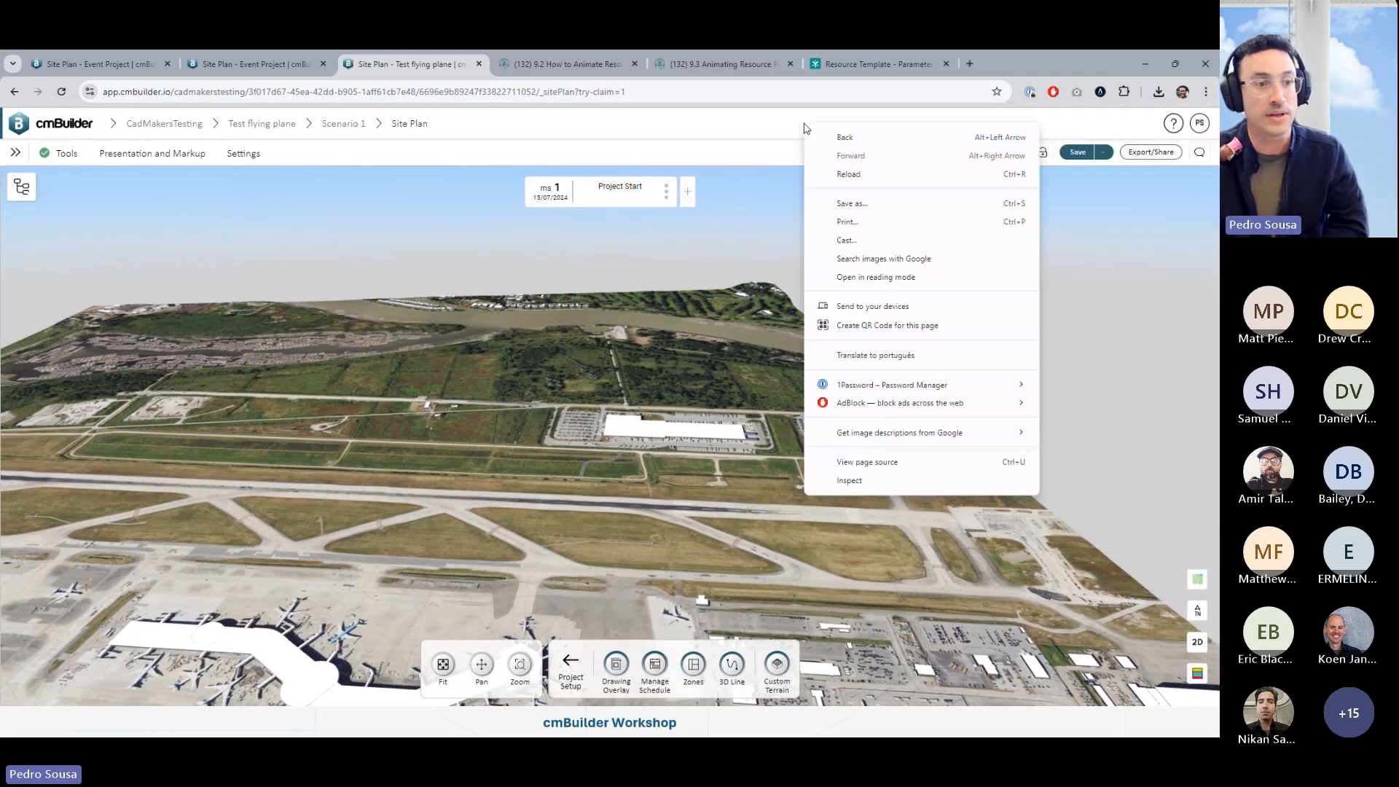
left_click(877, 356)
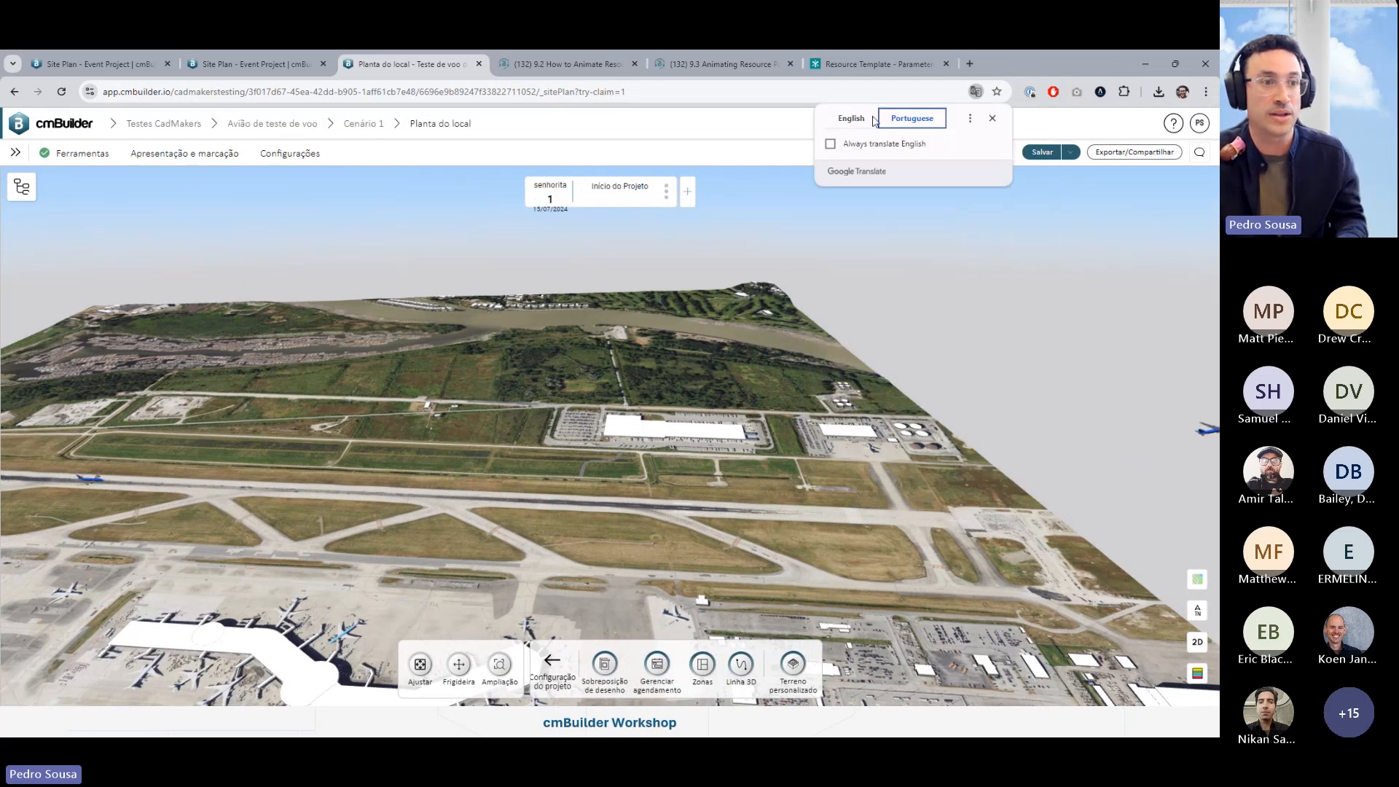
left_click(696, 146)
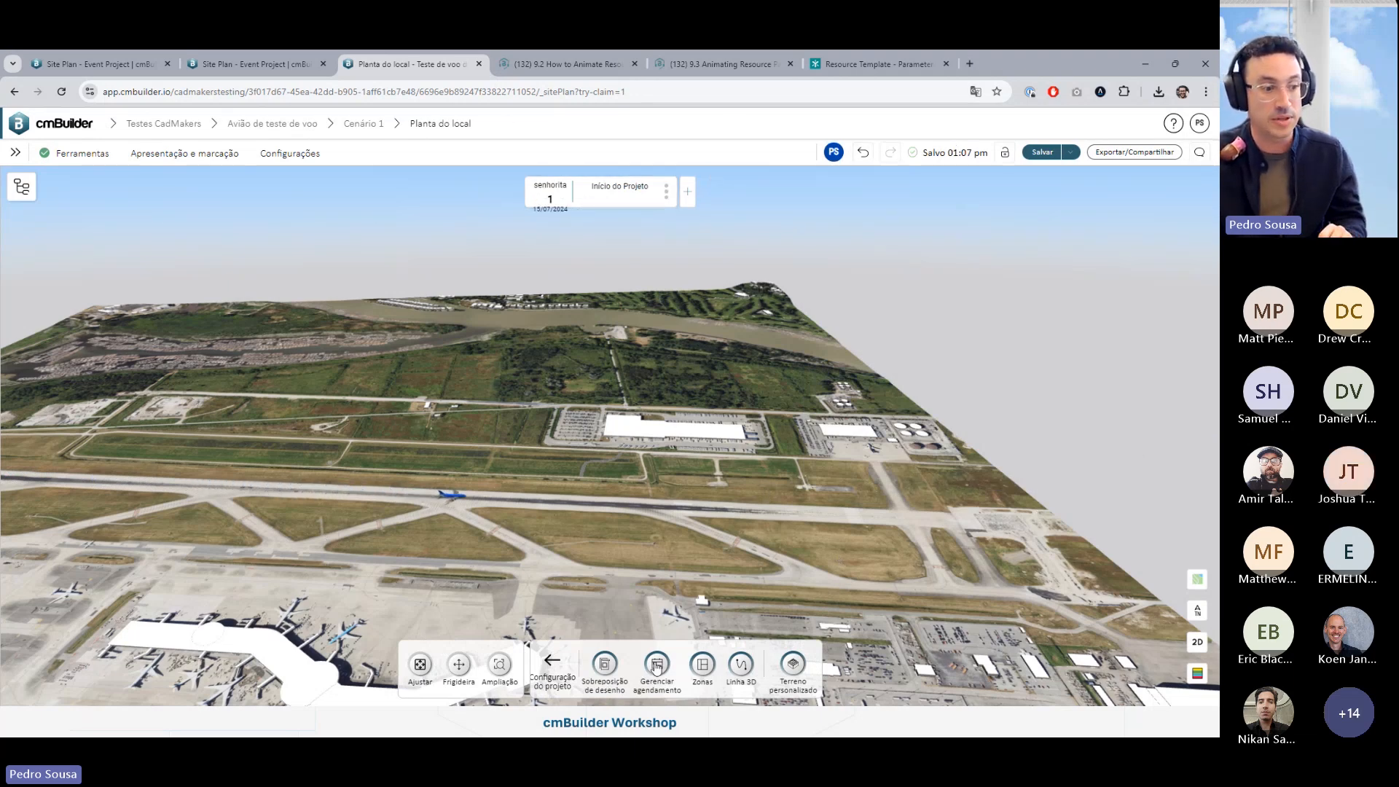
Clear the search in the Resources & Equipment library, and reapply the page's Portuguese translation by switching to English and back
left_click(551, 660)
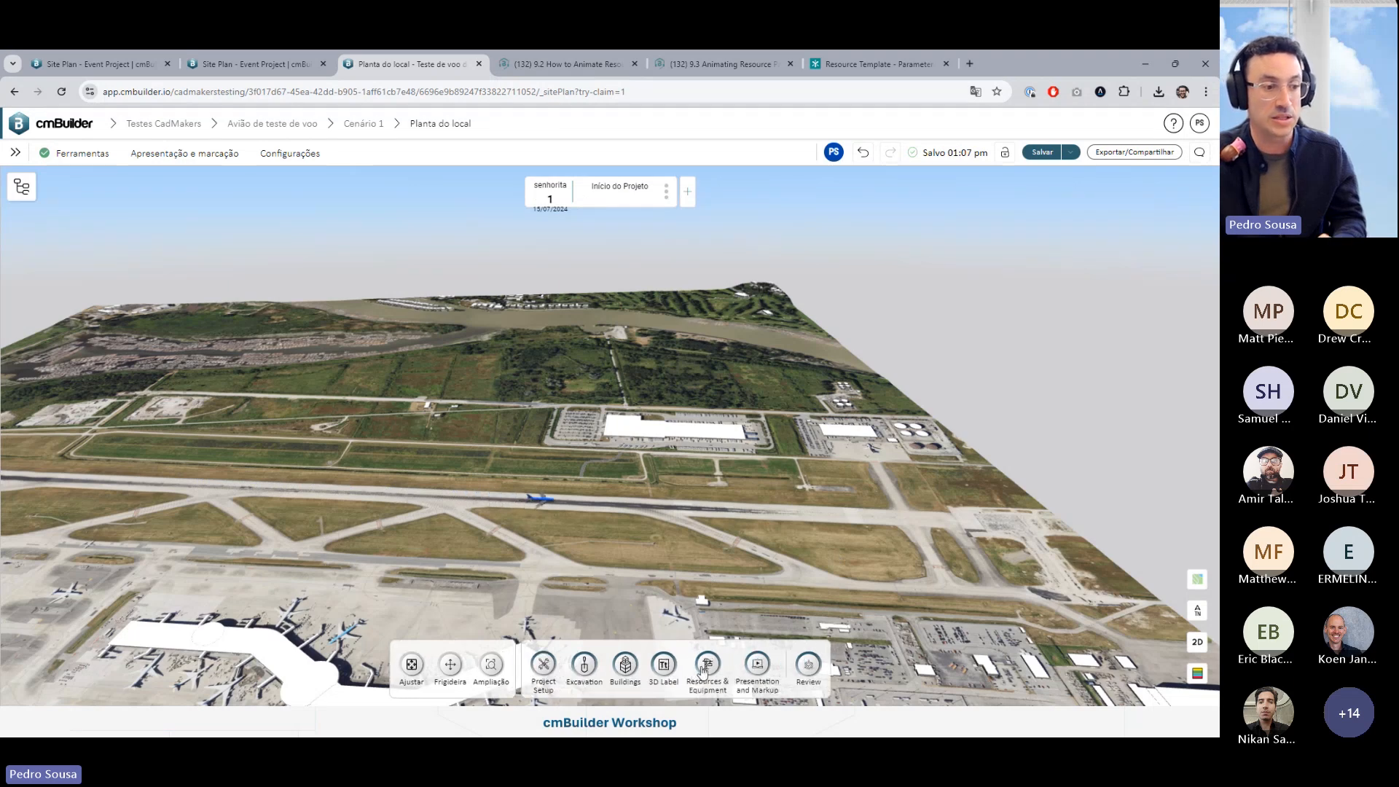
left_click(704, 666)
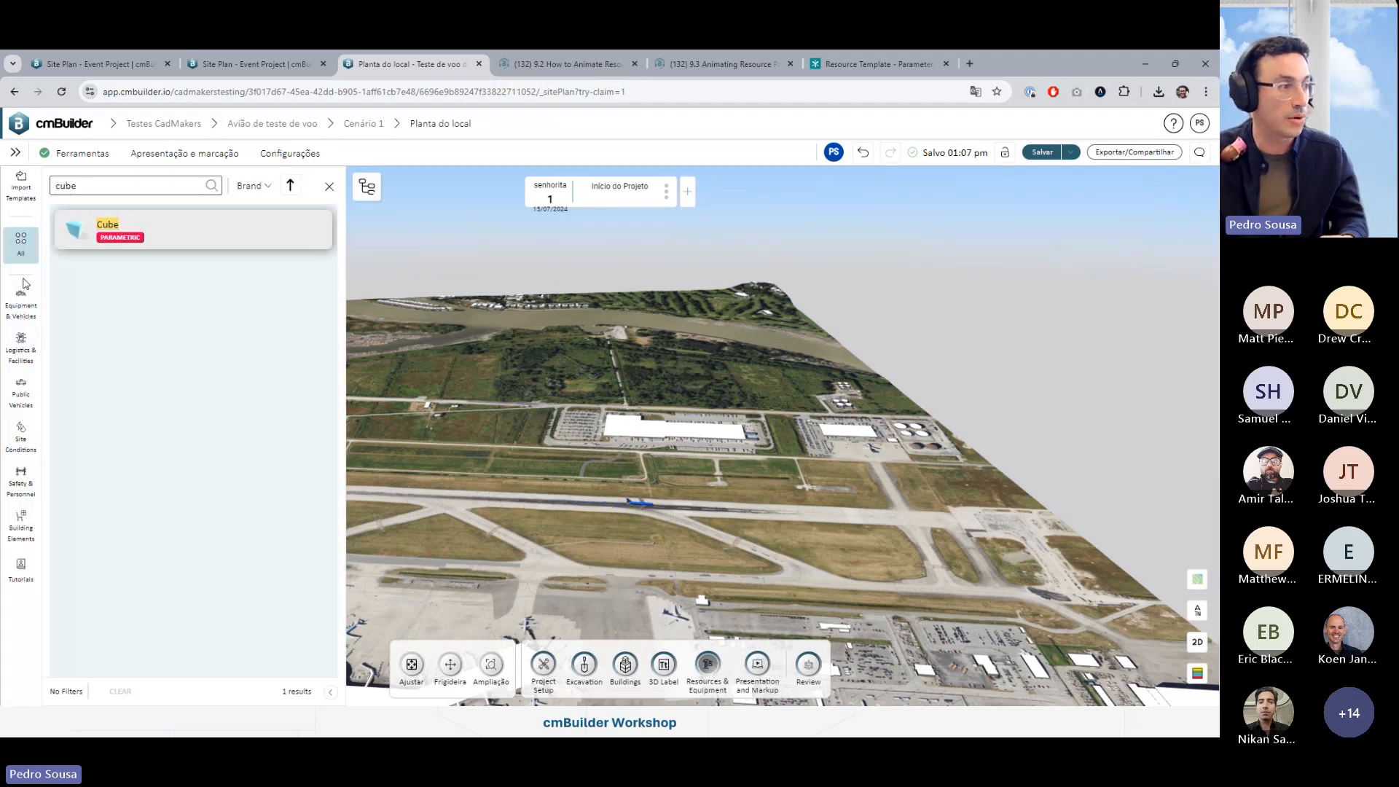
left_click(204, 187)
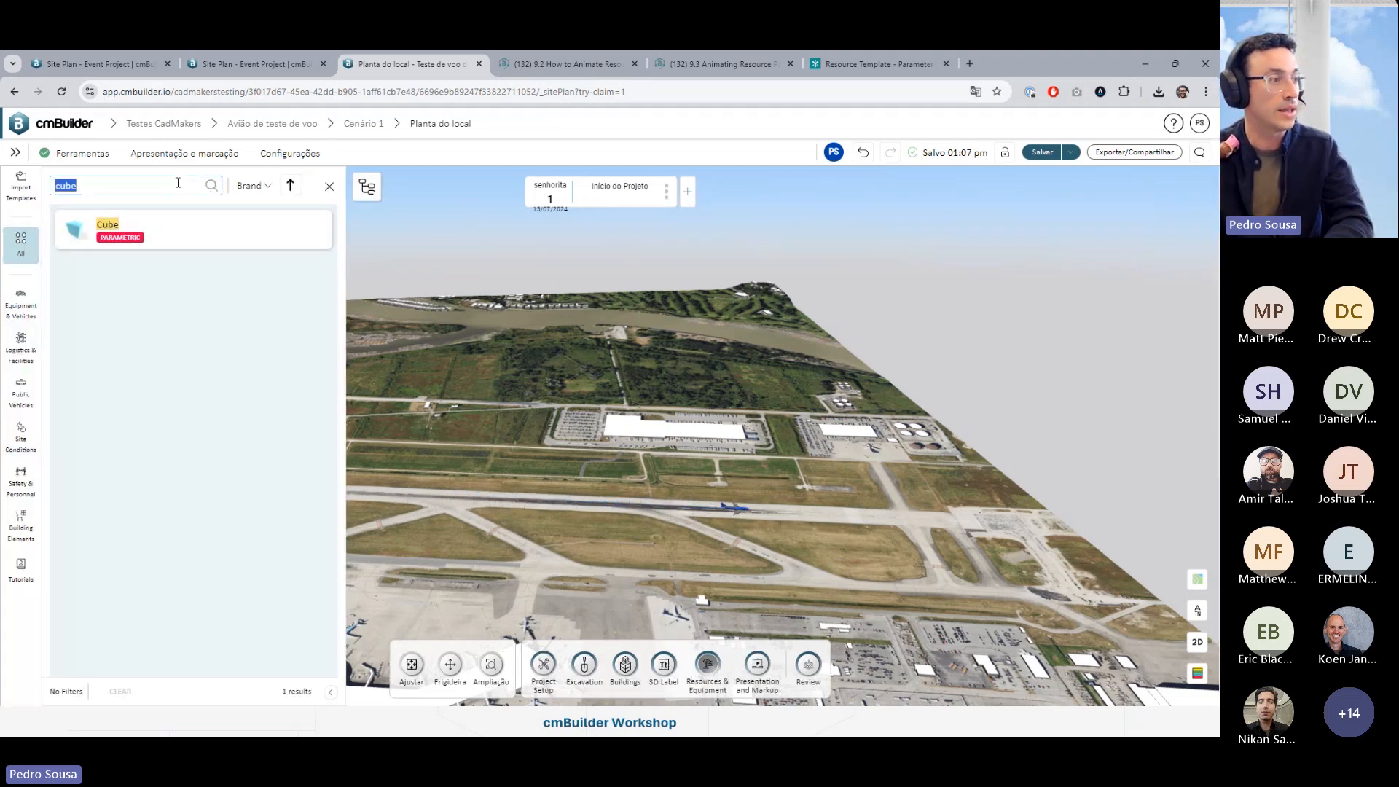
scroll(200, 423, "down", 3)
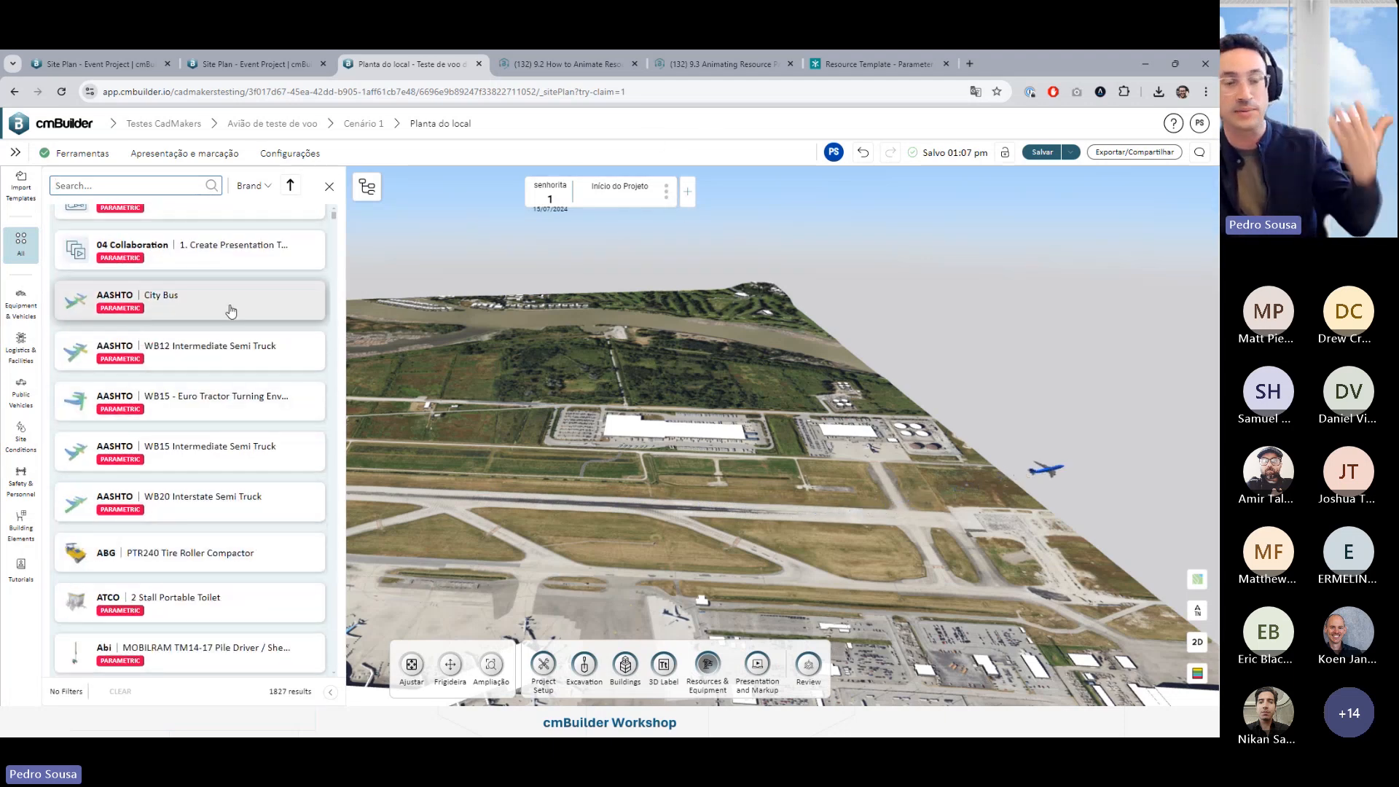
left_click(976, 91)
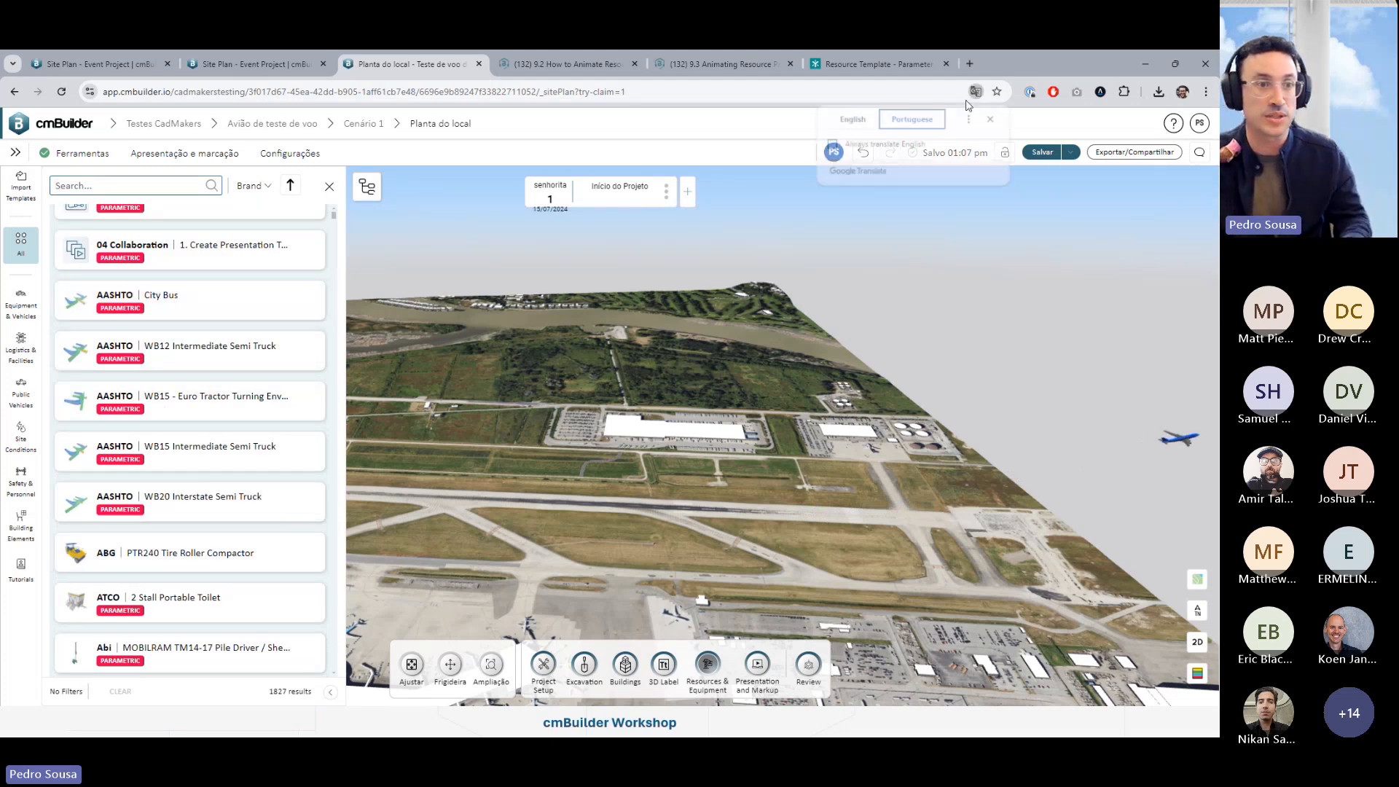
left_click(860, 119)
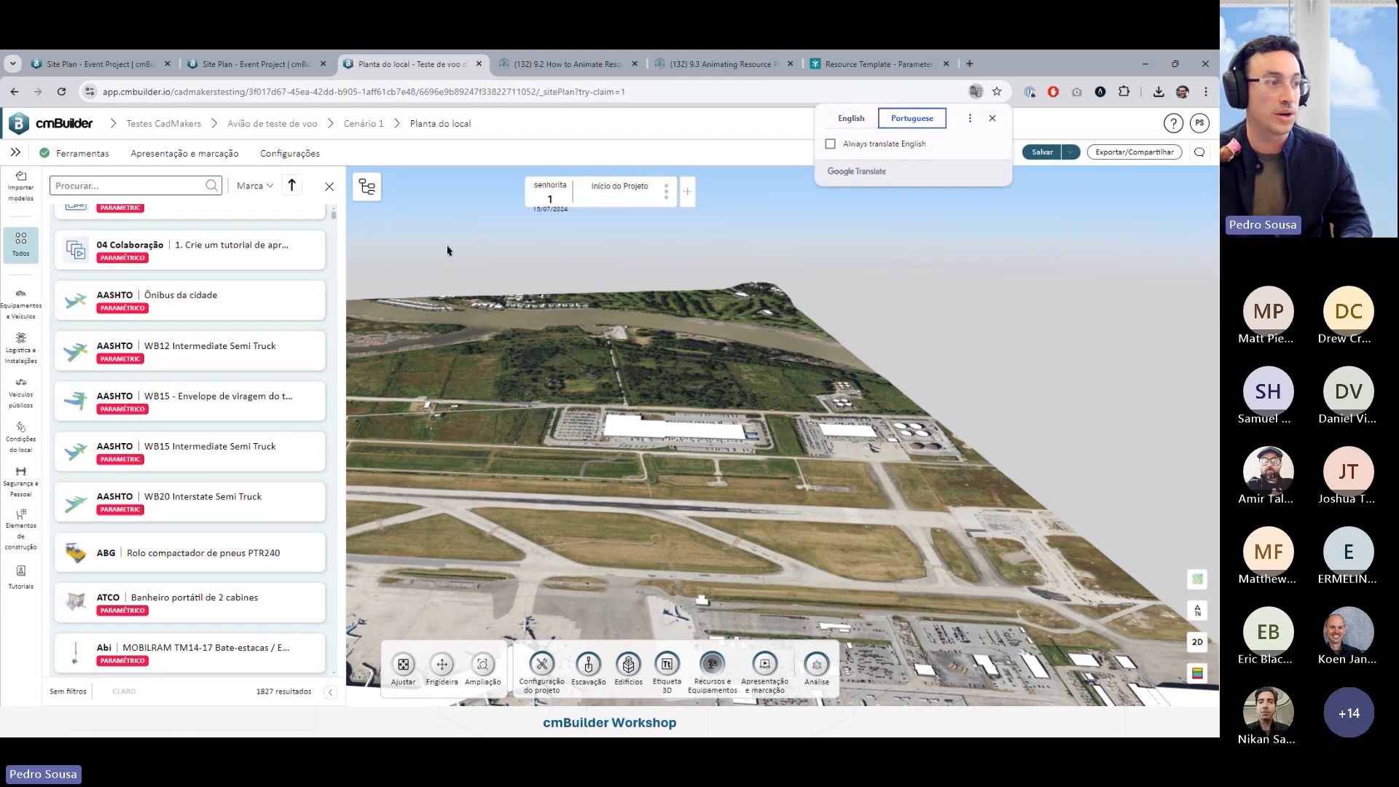
Toggle the page to English and back to Portuguese, check the translated resource library entries, and dismiss the translation options
left_click(873, 122)
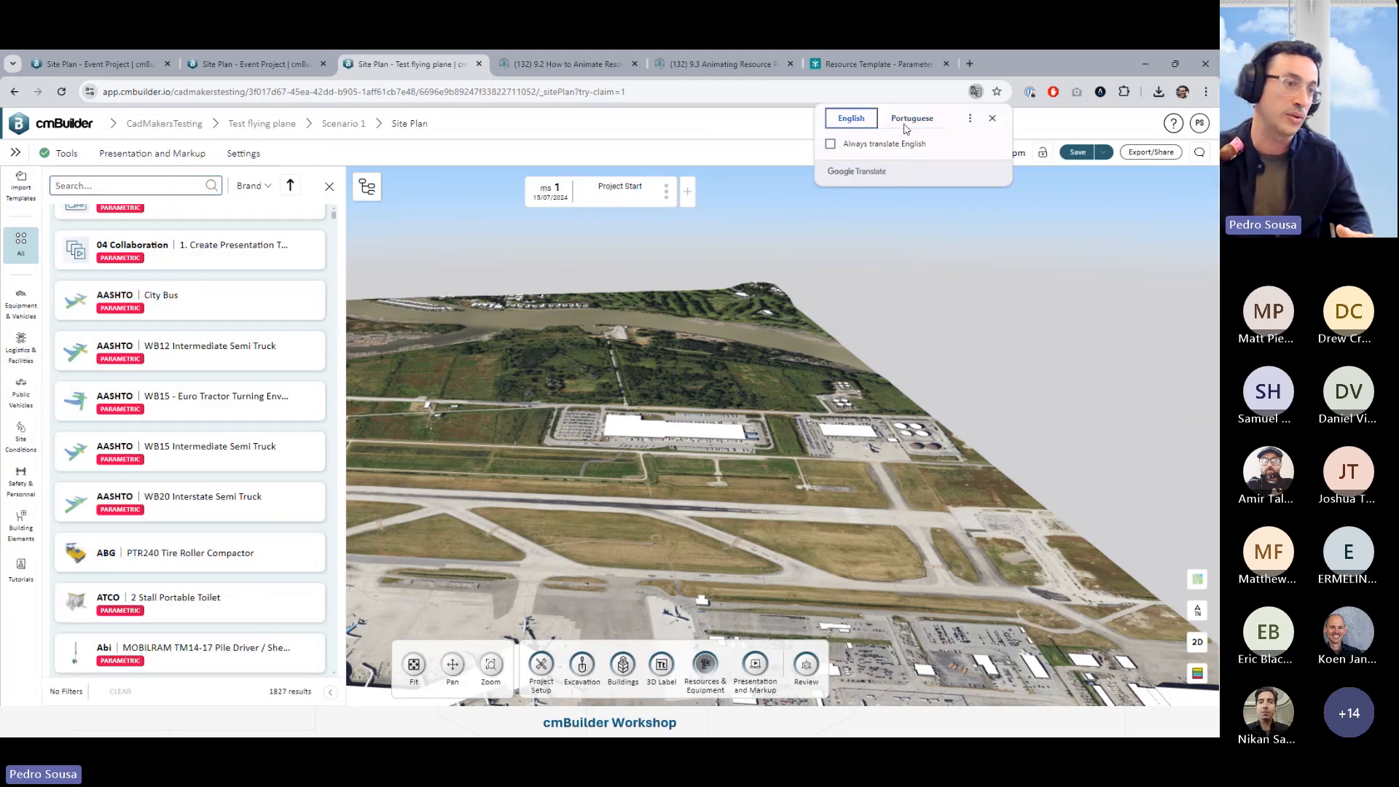
left_click(908, 122)
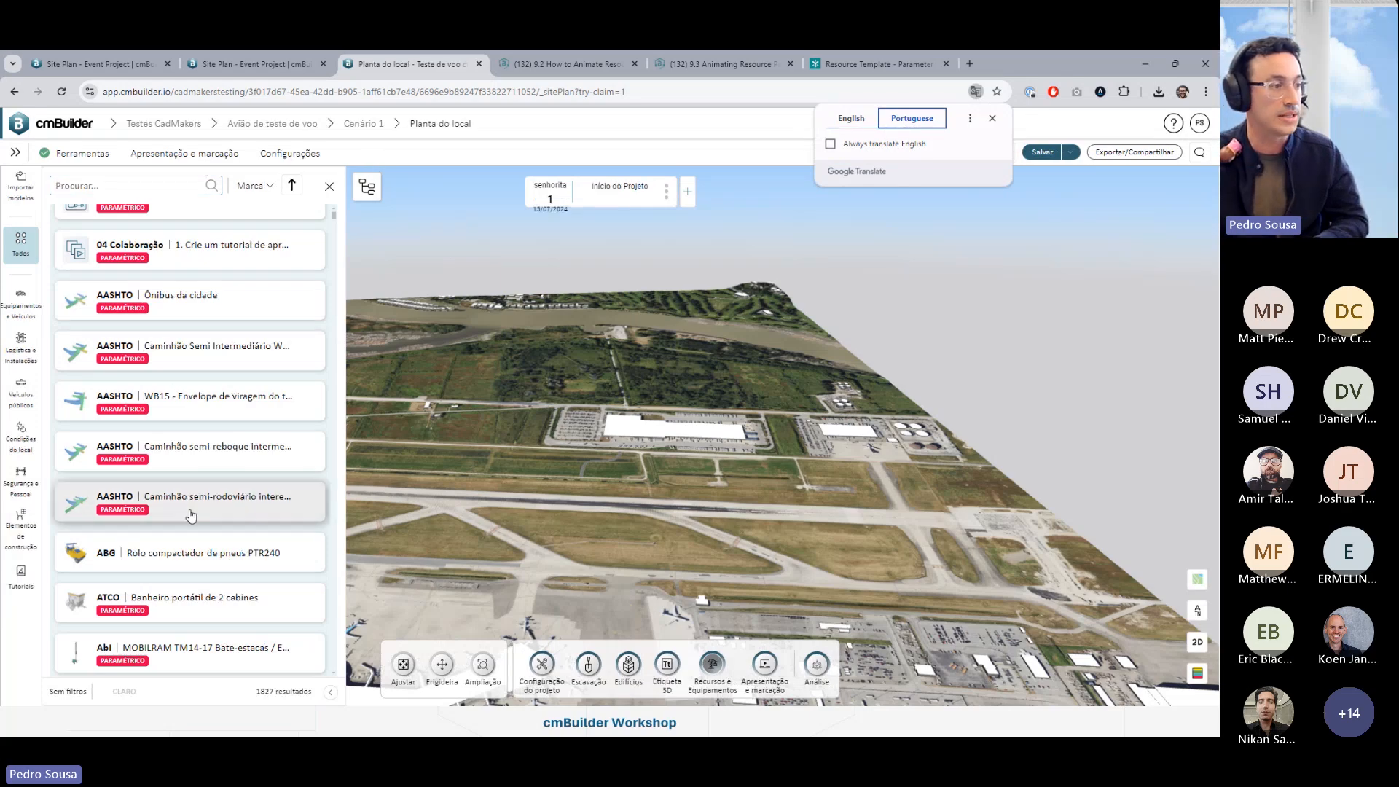
scroll(219, 430, "down", 5)
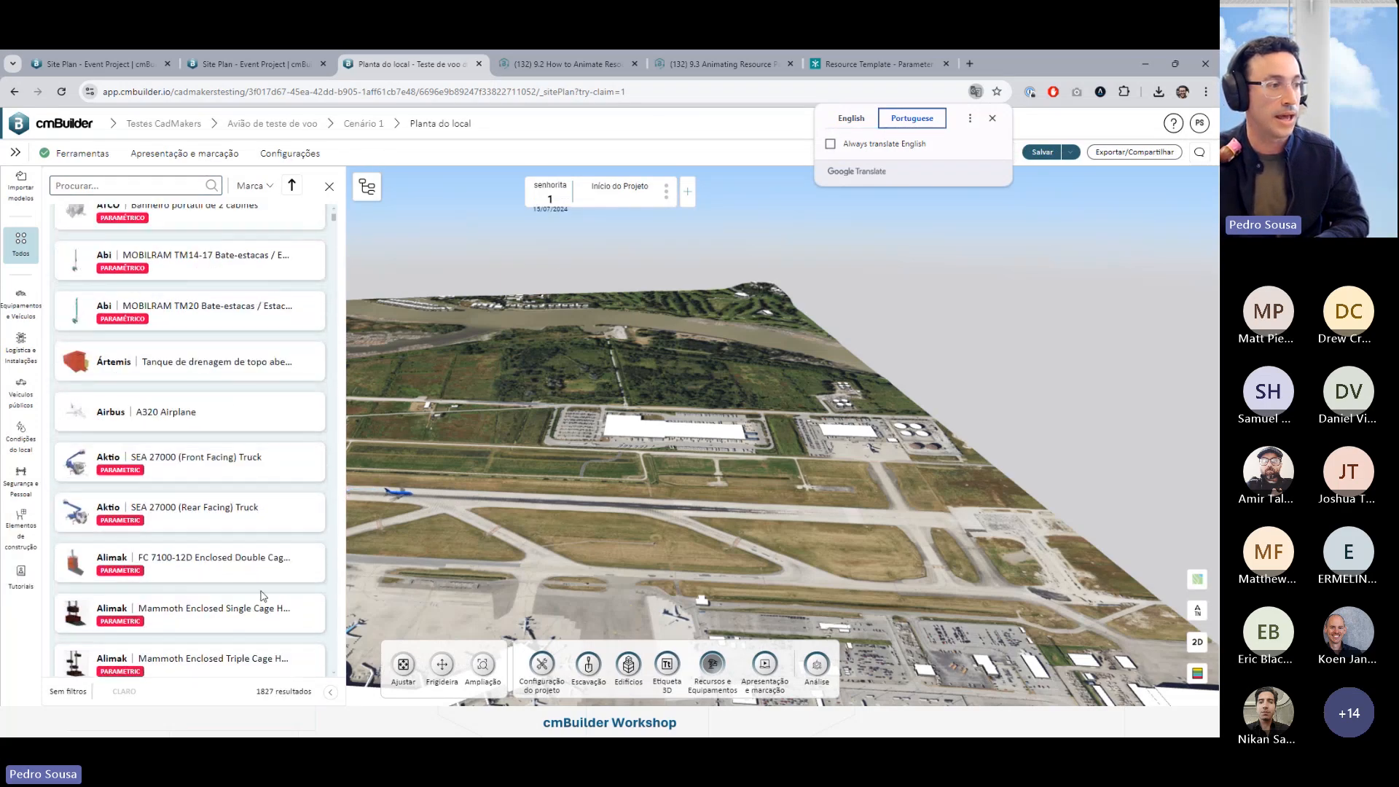
scroll(251, 451, "up", 5)
left_click(993, 119)
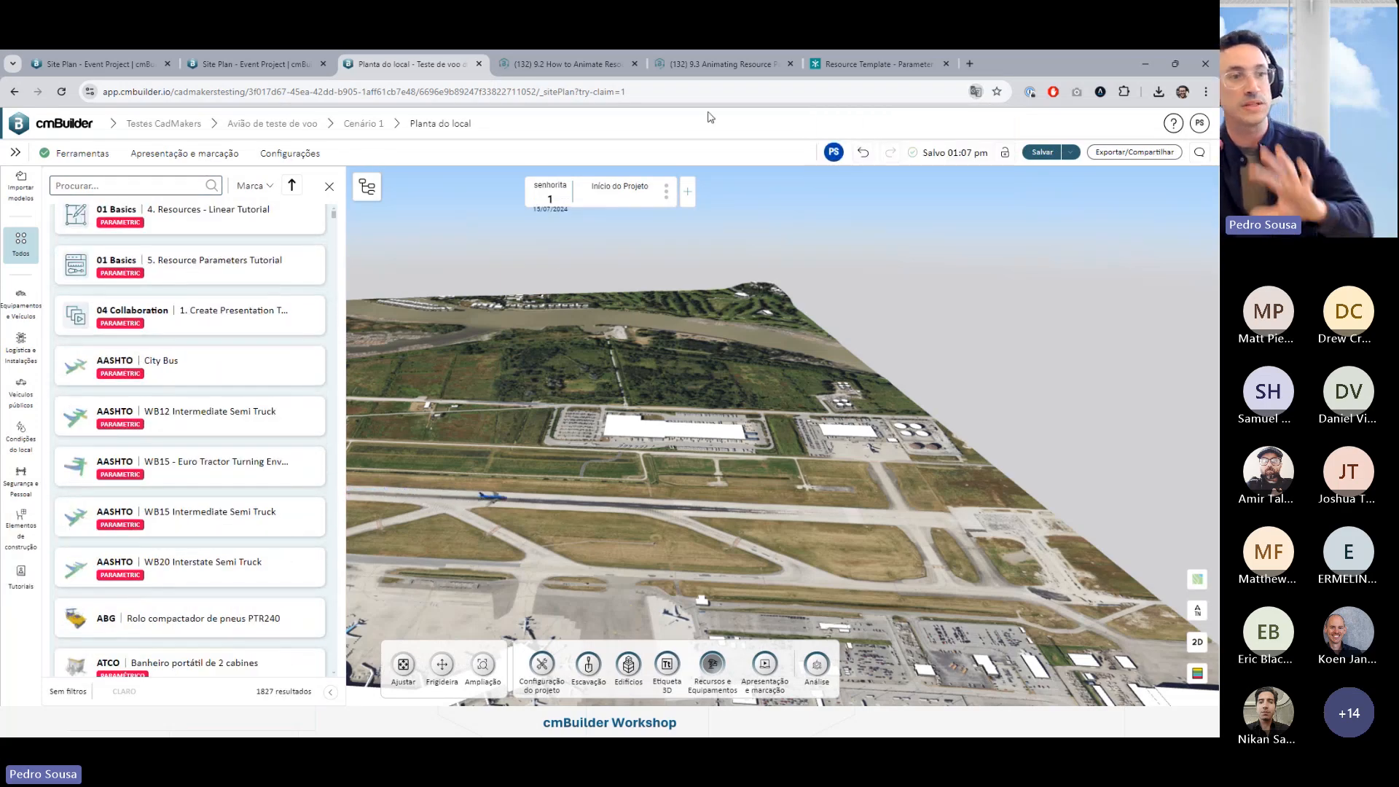
Restore the site plan page to English with the browser's translator, dismiss its options, and close the Resources & Equipment library
left_click(975, 91)
left_click(851, 118)
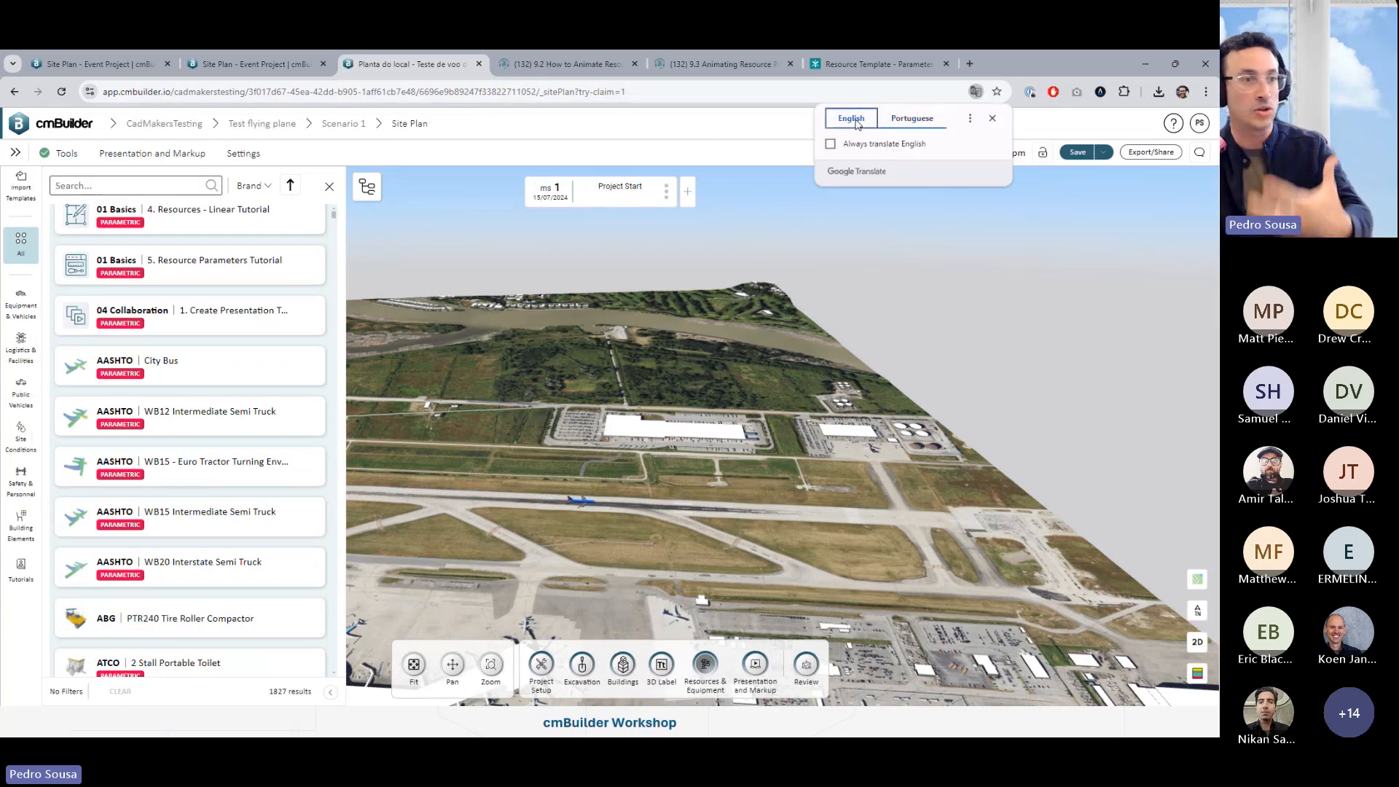
left_click(993, 118)
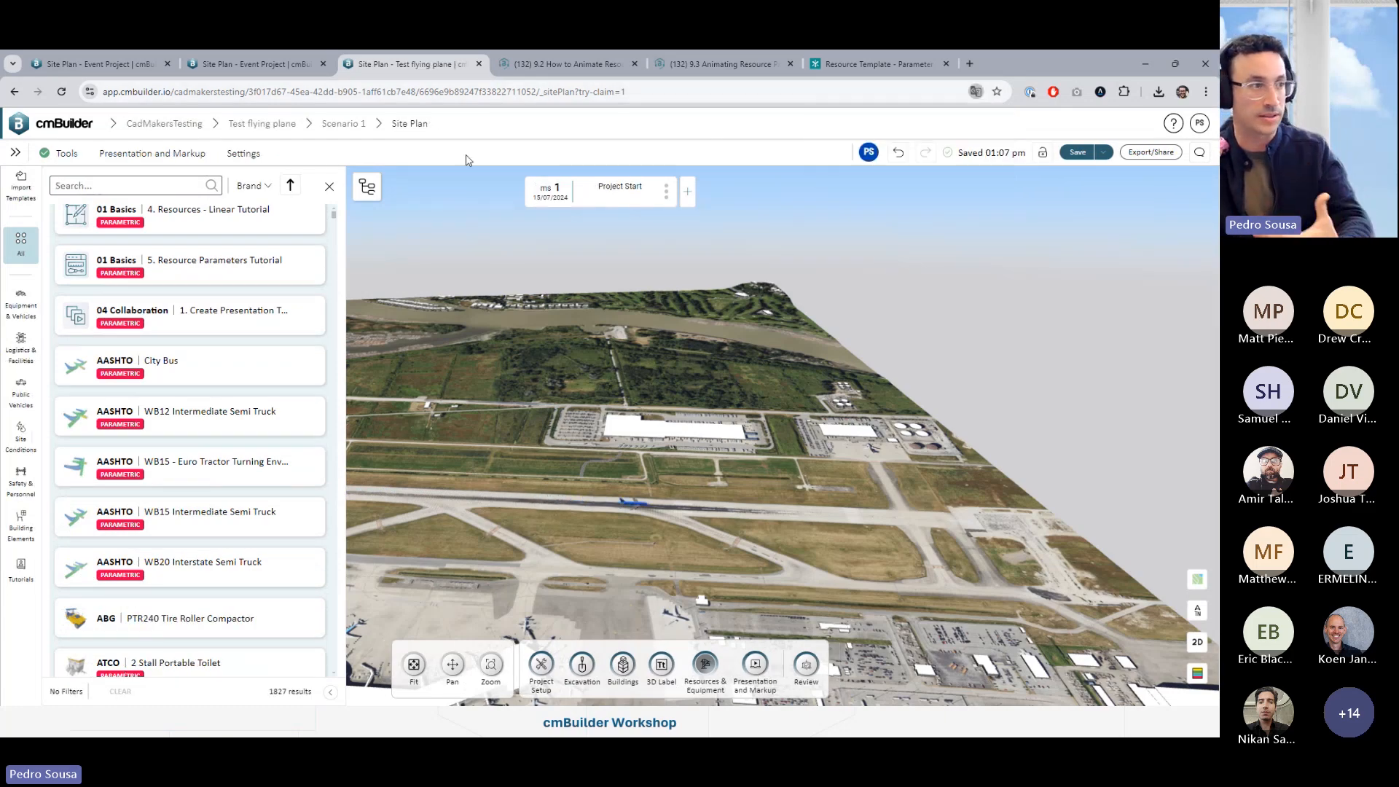
left_click(328, 188)
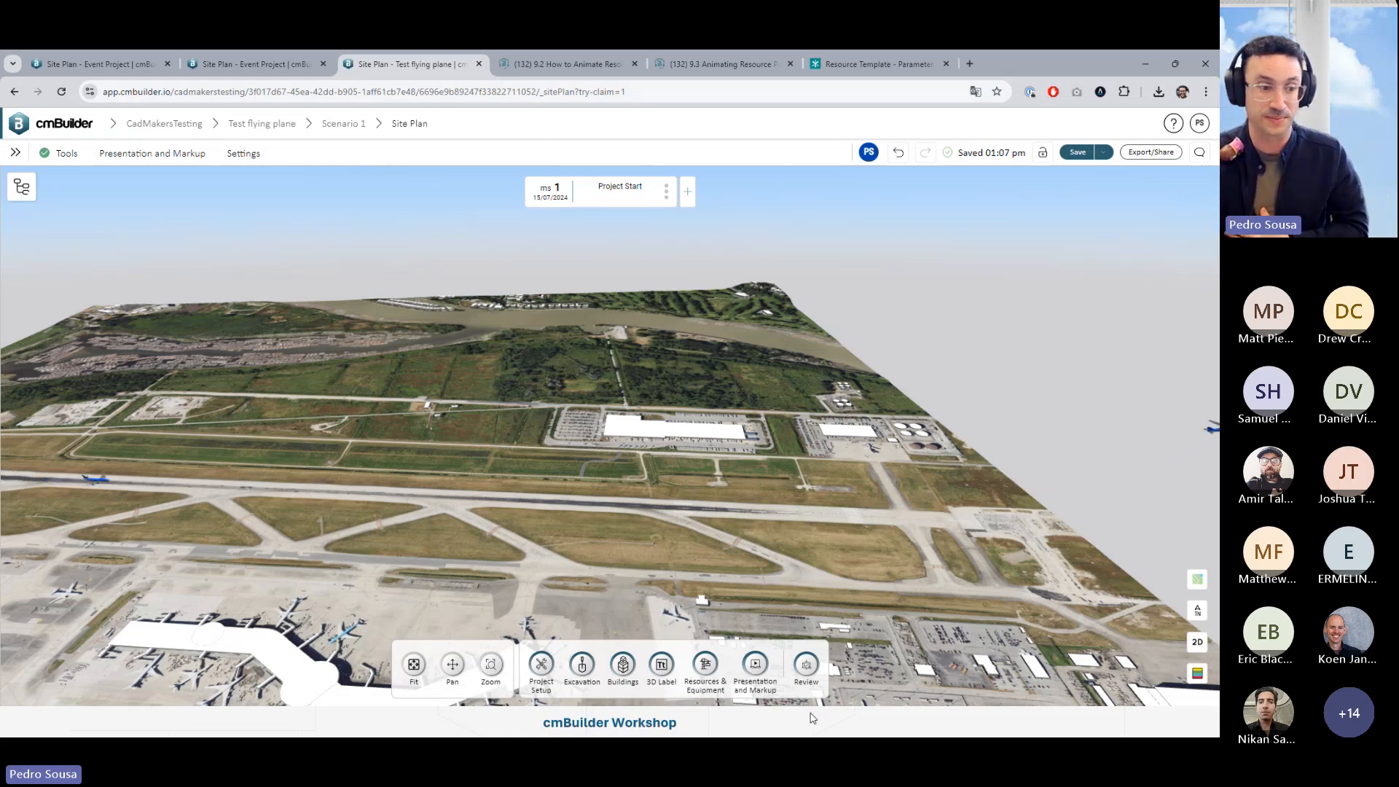
Switch to the workshop slides and advance through the Tips and Tricks and Wrapping Up slides to the closing Bananabye! slide
key("Right")
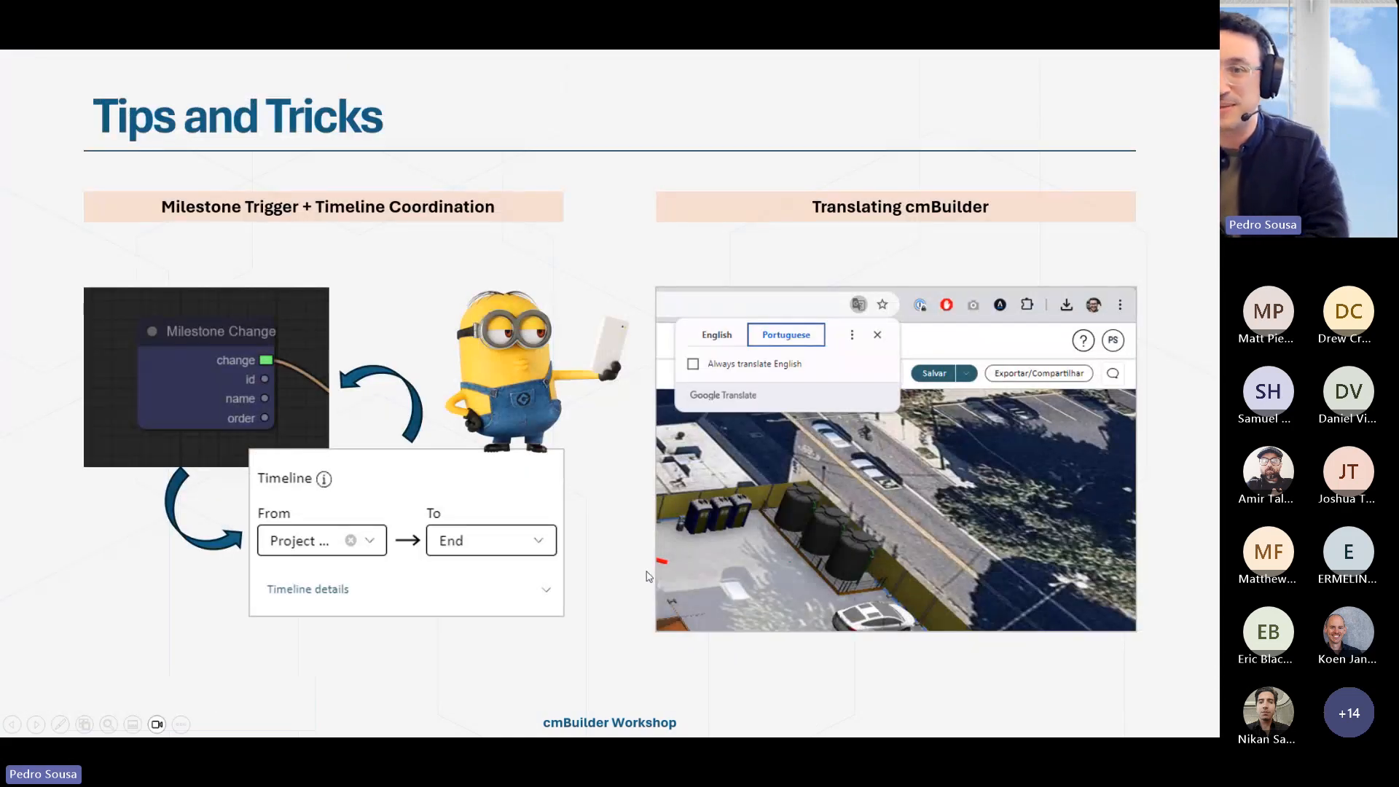
key("Right")
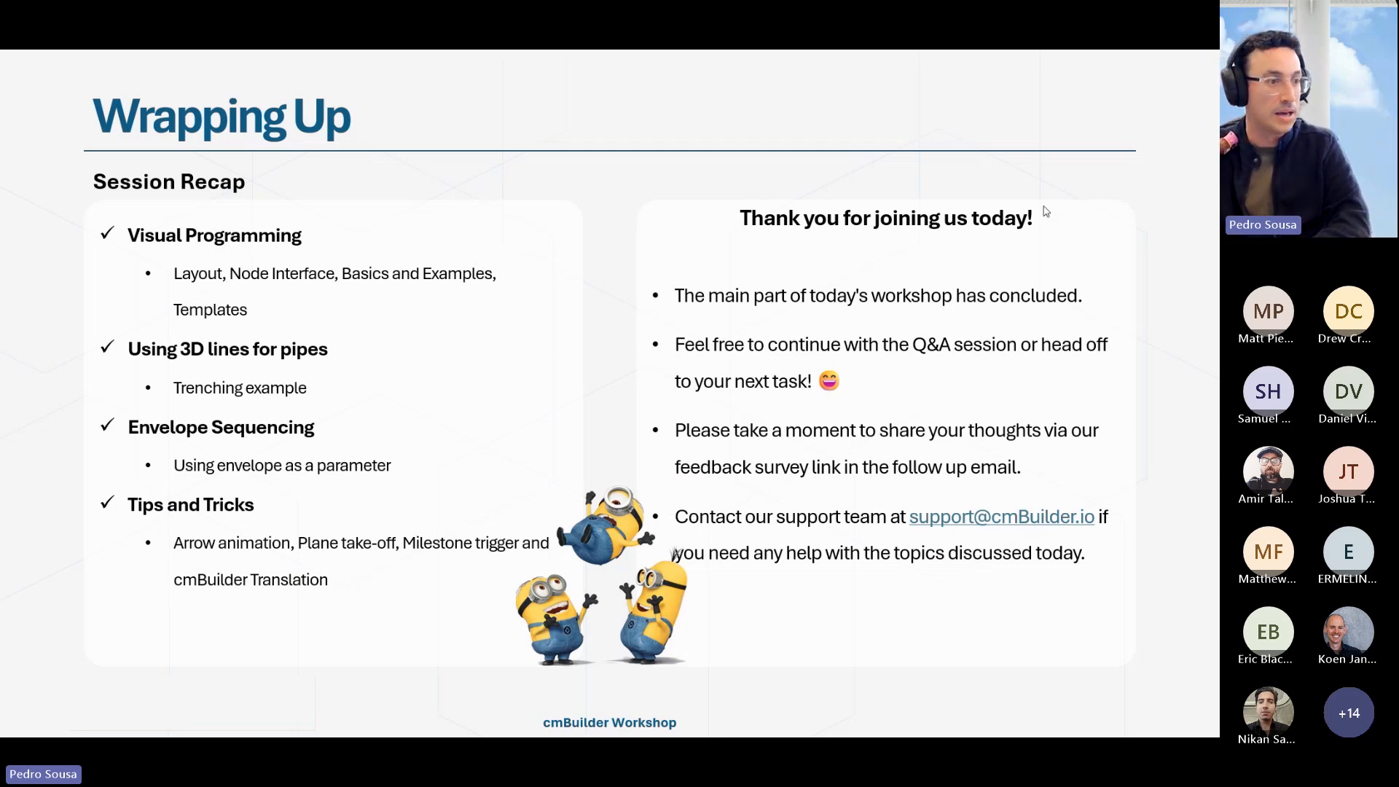
left_click(816, 355)
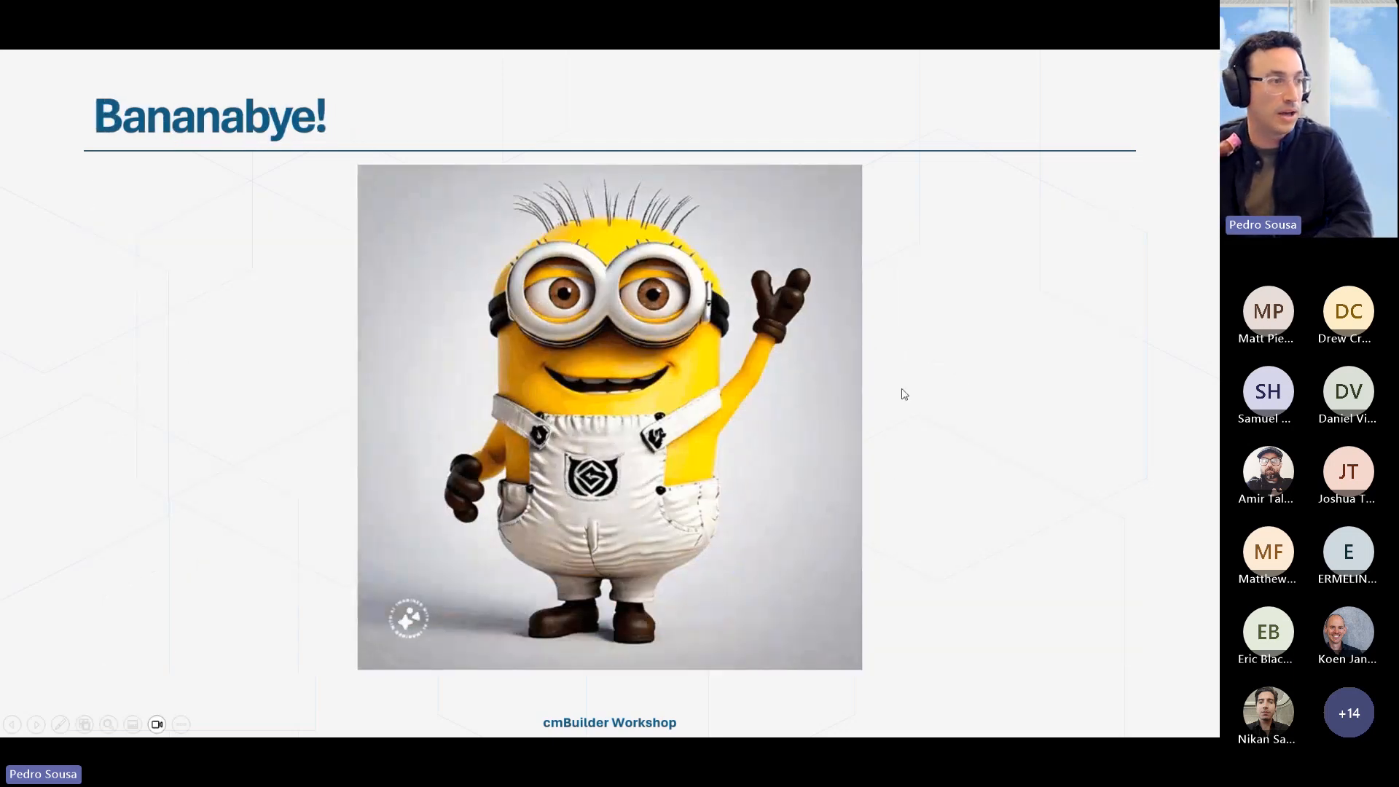